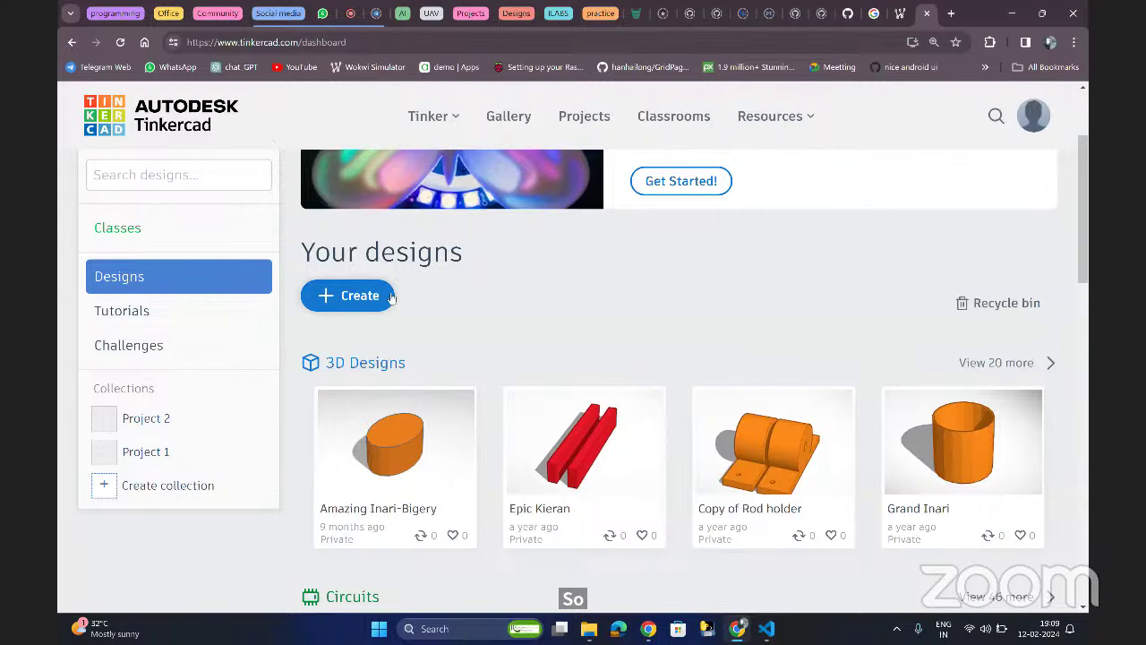
- Create a new circuit design and dismiss the micro:bit component notice
left_click(340, 305)
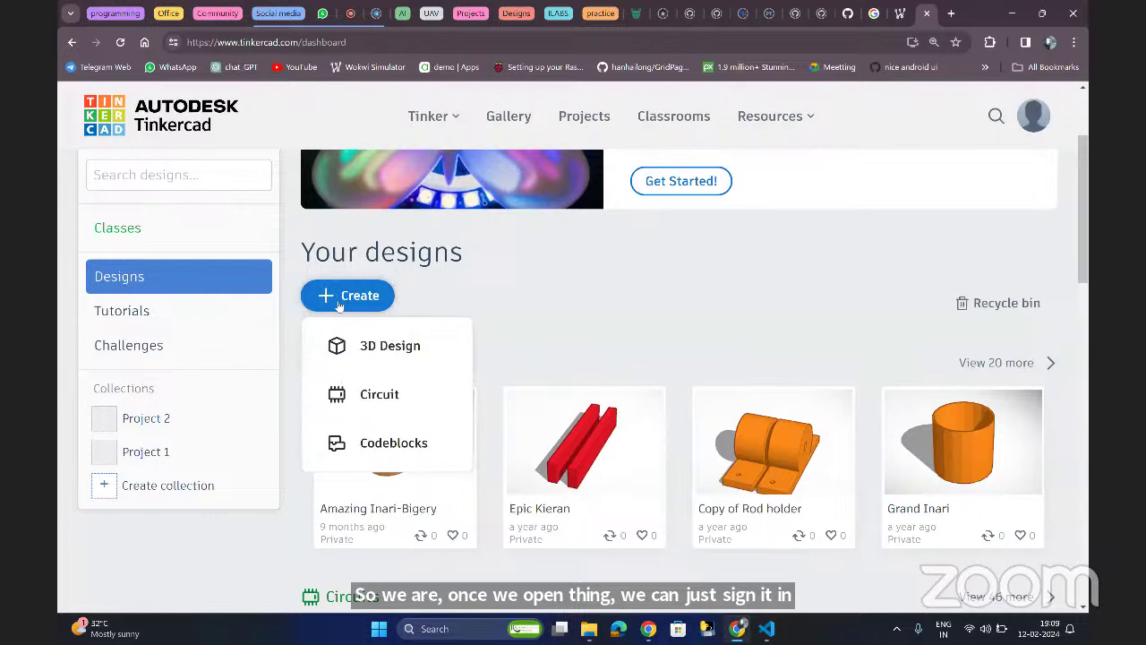
left_click(373, 397)
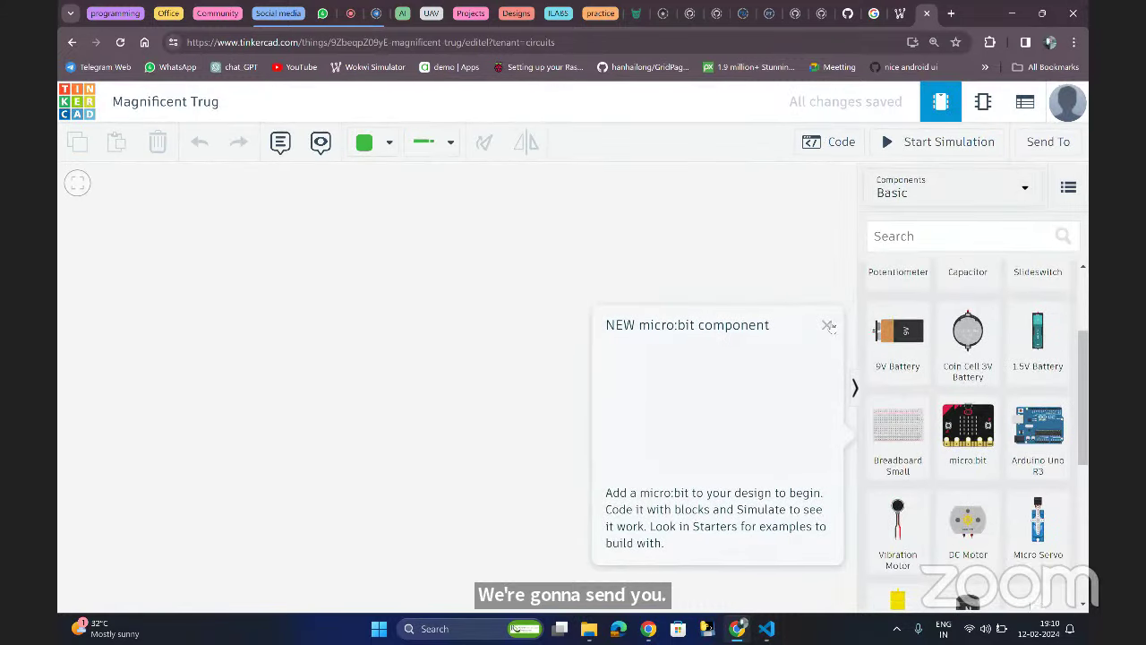
left_click(827, 325)
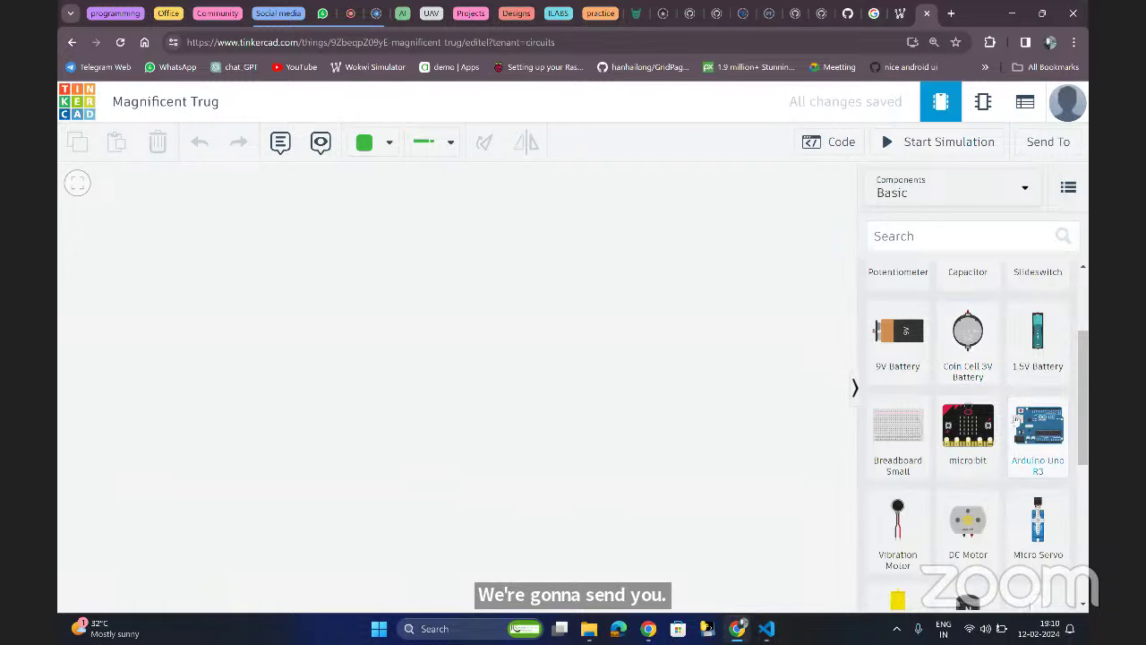
- Place an Arduino Uno R3 board in the middle of the empty workspace and adjust its position slightly
left_click_drag(1018, 419, 523, 322)
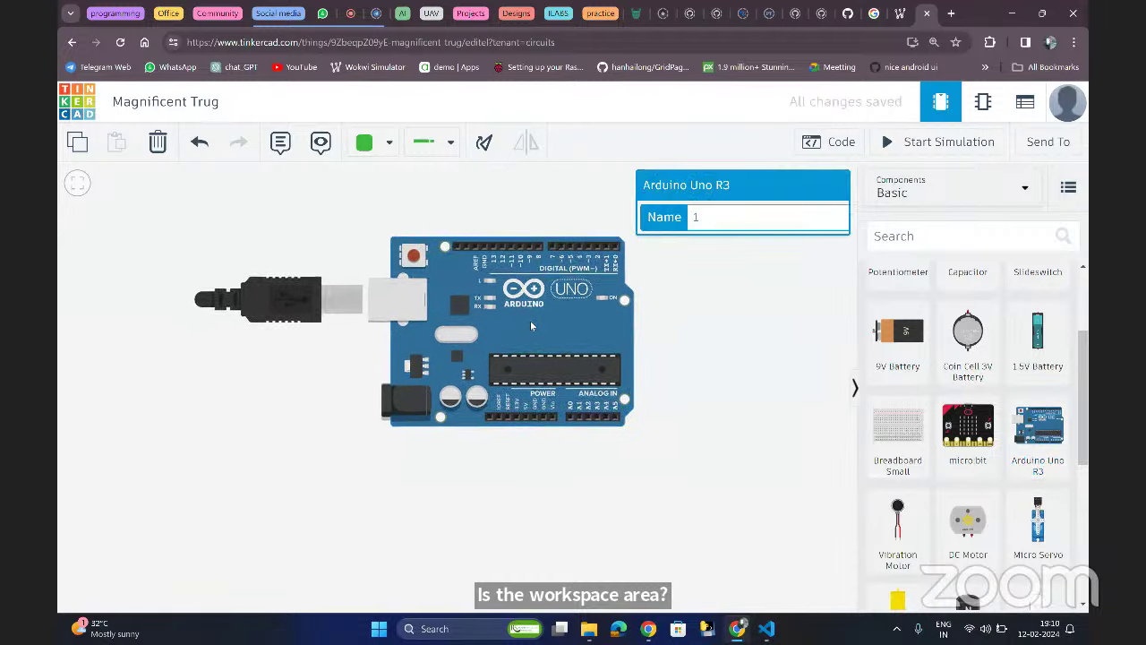
left_click(679, 337)
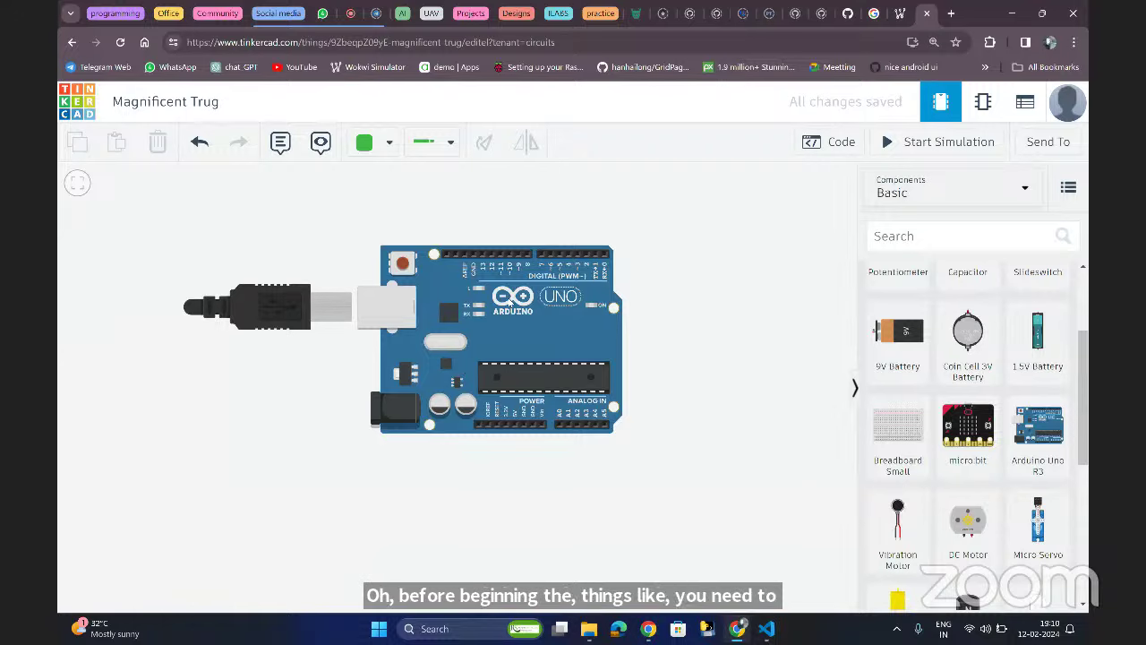
left_click_drag(510, 302, 494, 298)
left_click(637, 318)
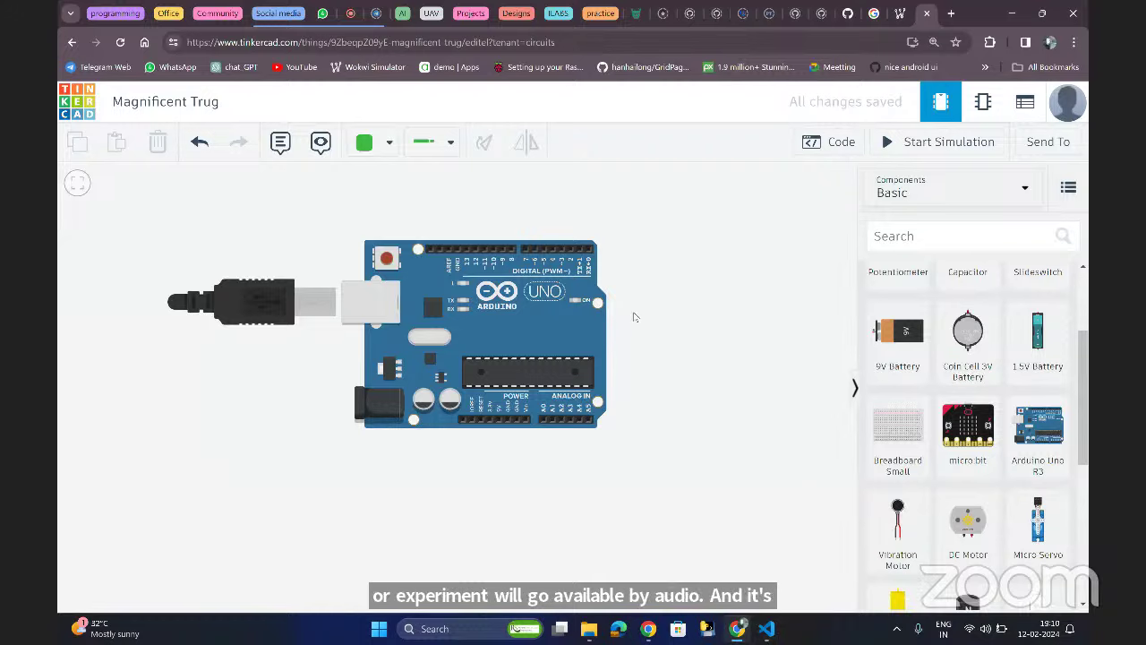
left_click(533, 298)
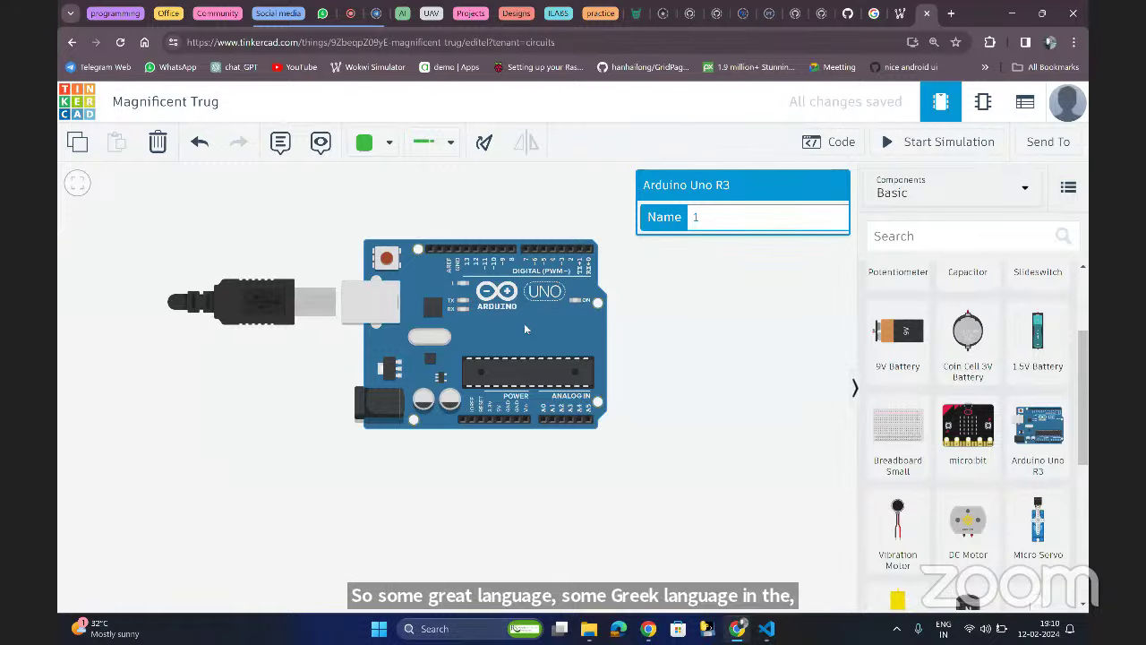
key("Escape")
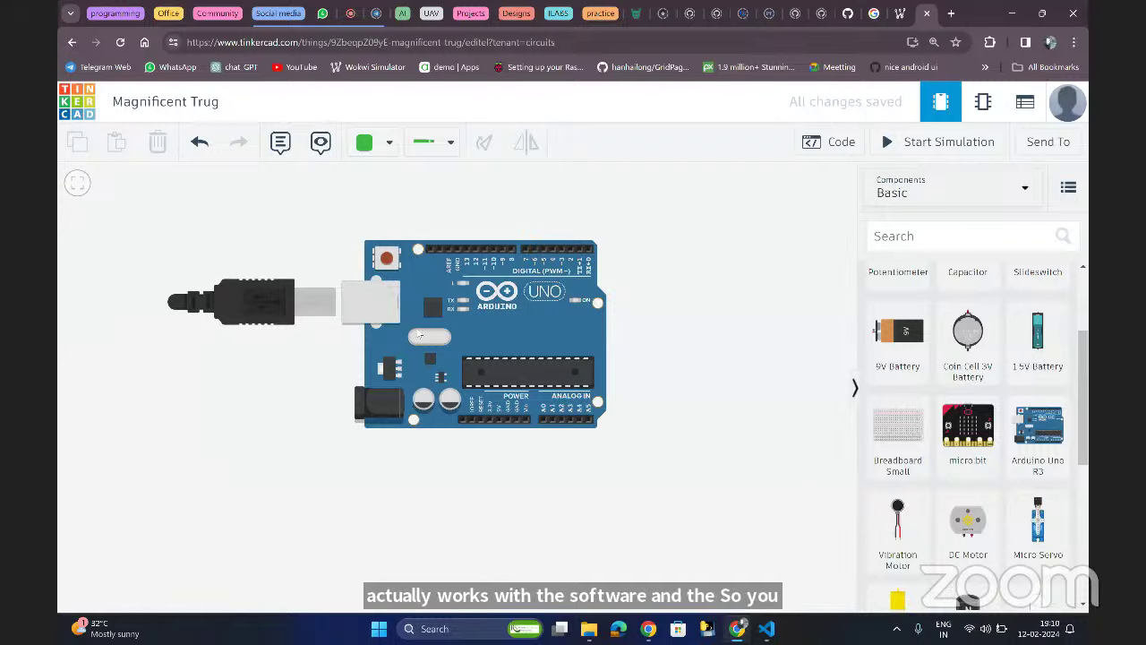
left_click(387, 260)
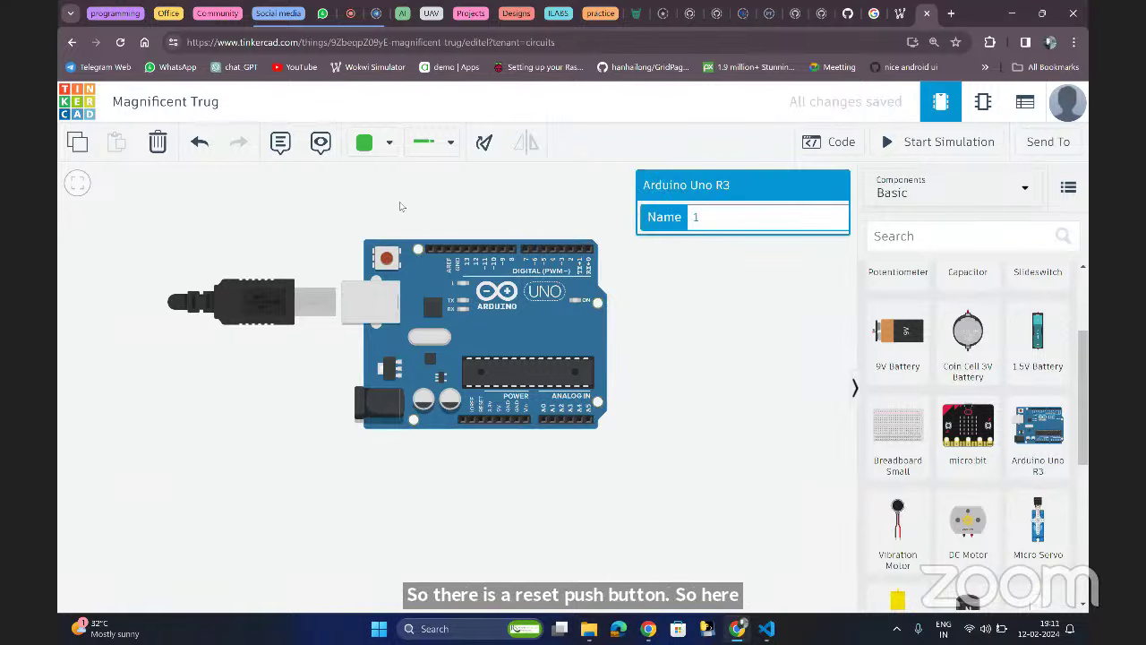
key("Escape")
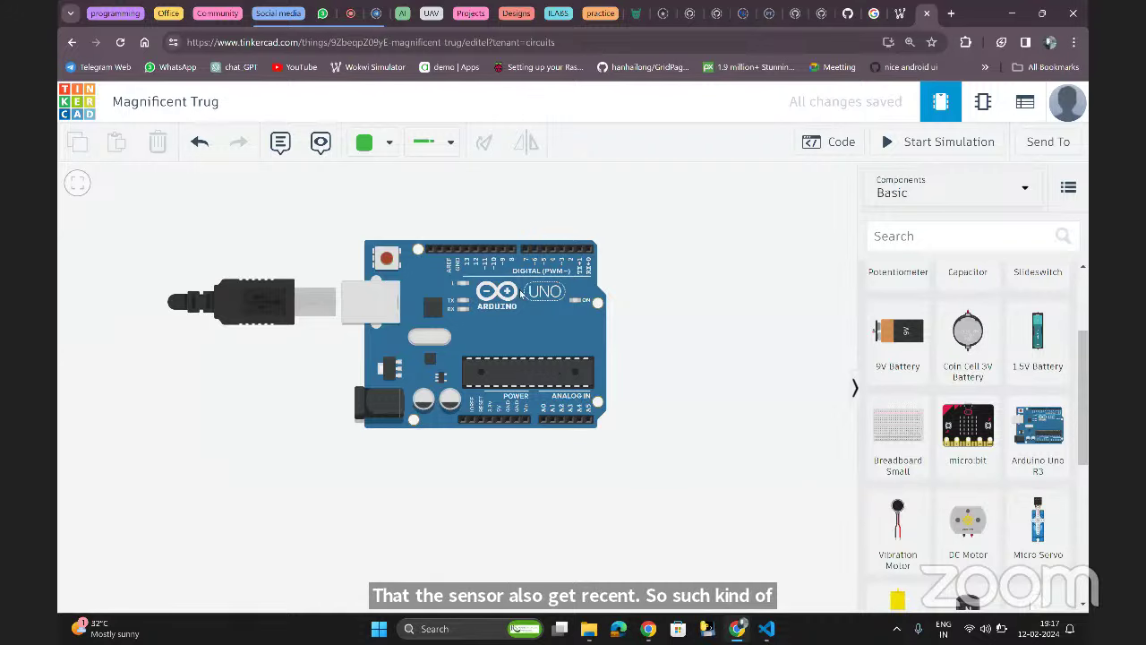
- Move the Arduino Uno board slightly up and to the right in the workspace, and deselect it
left_click_drag(522, 295, 542, 280)
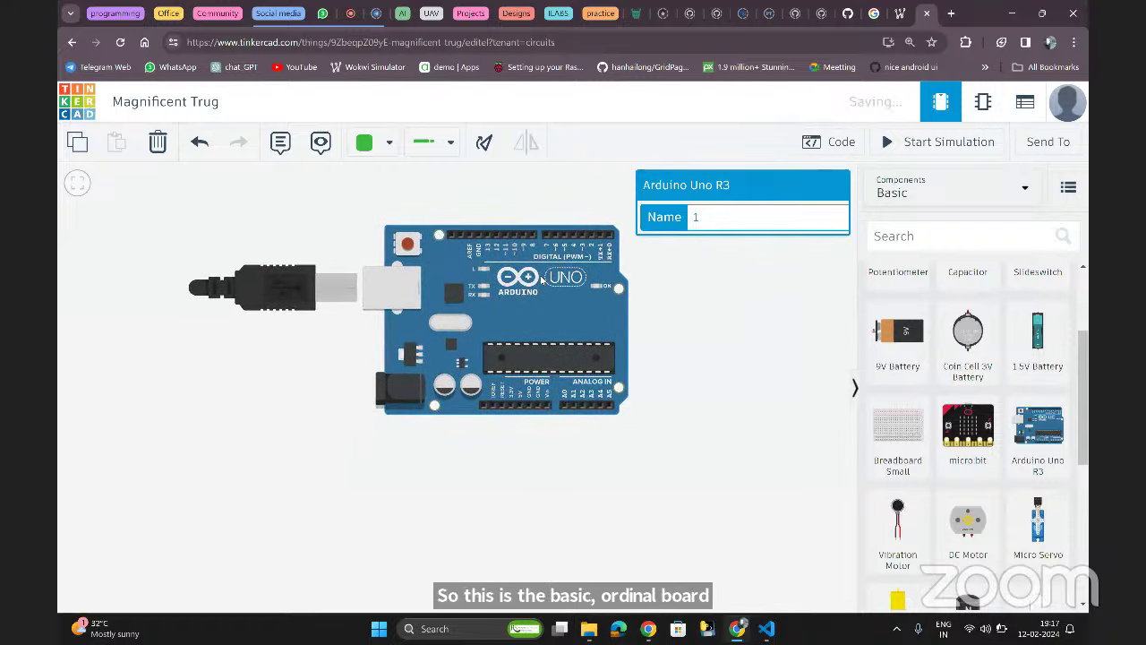
left_click(711, 333)
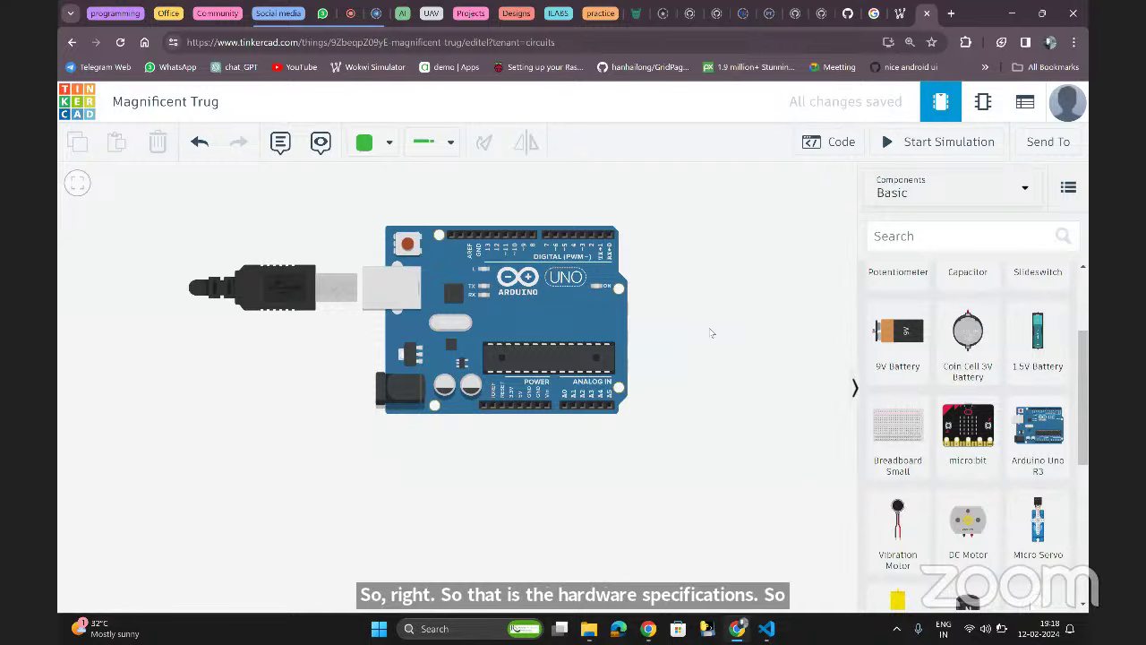
- Launch the Arduino IDE, dismiss the bad sketch name warning and maximize the sketch window
key("super")
type("a")
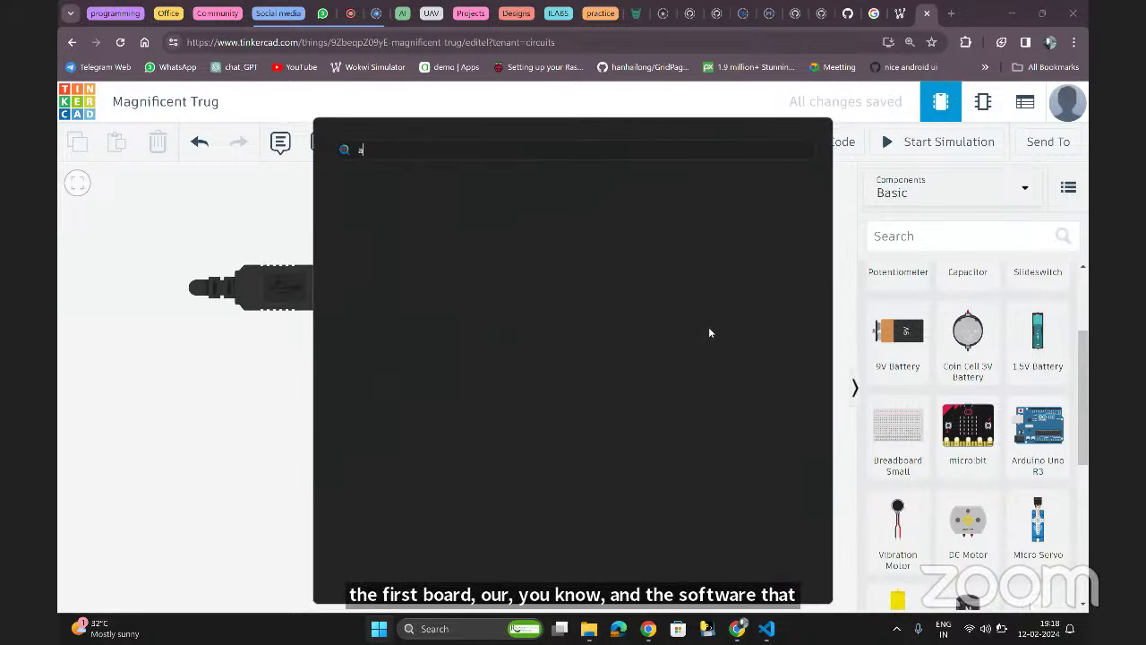
type("rduino")
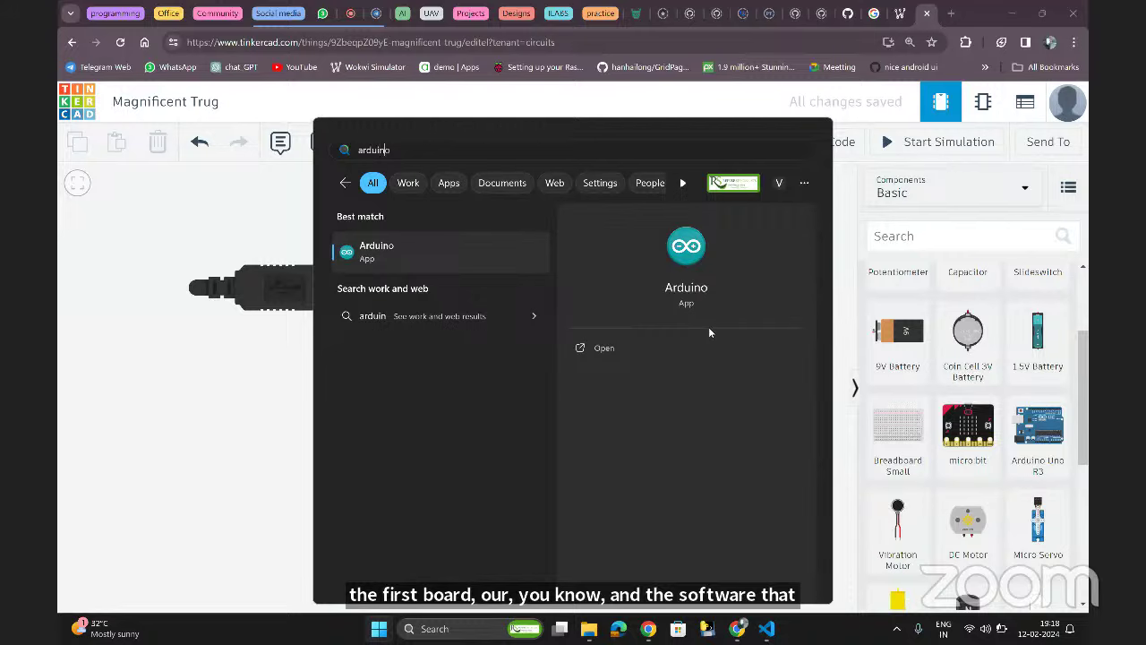
key("Return")
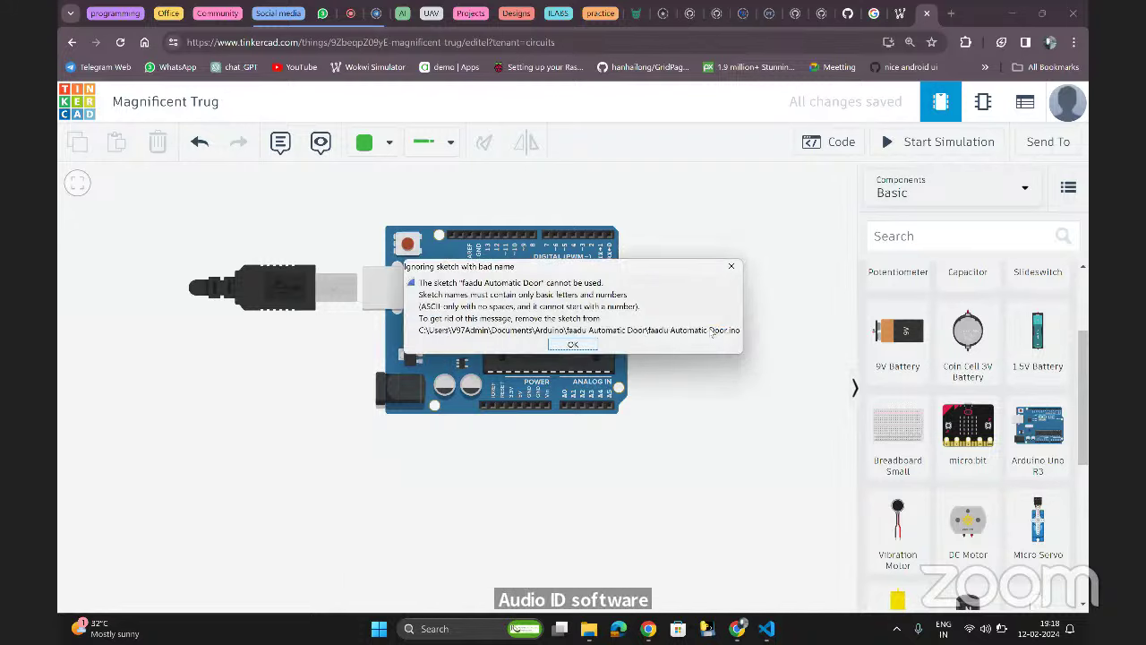
left_click(582, 345)
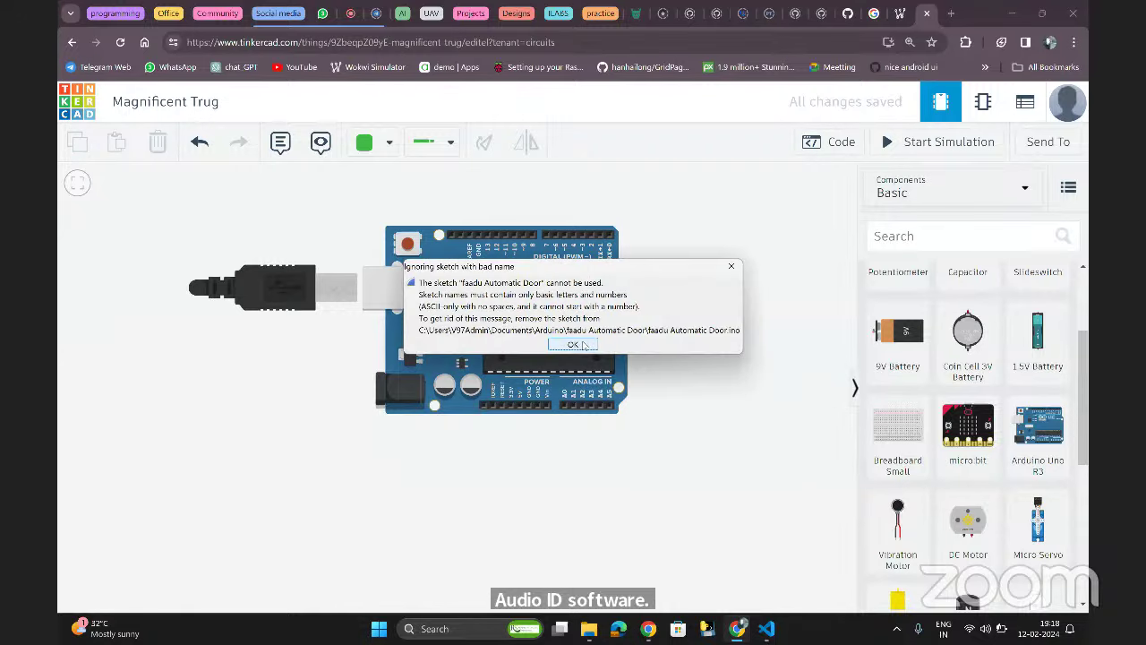
left_click(583, 344)
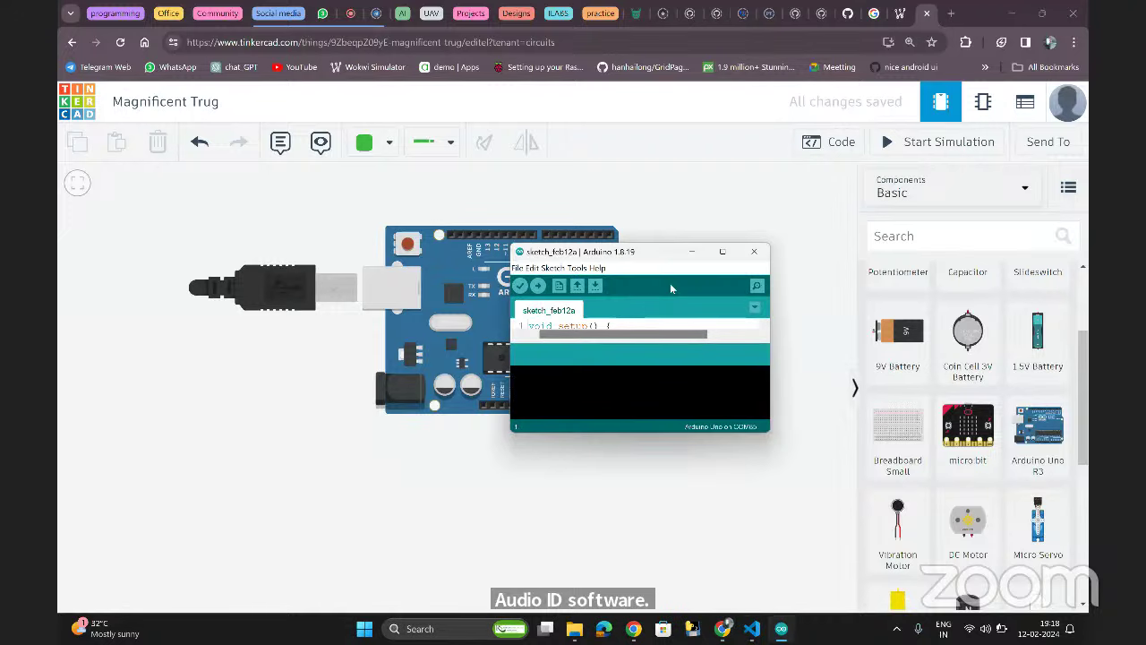
left_click(721, 252)
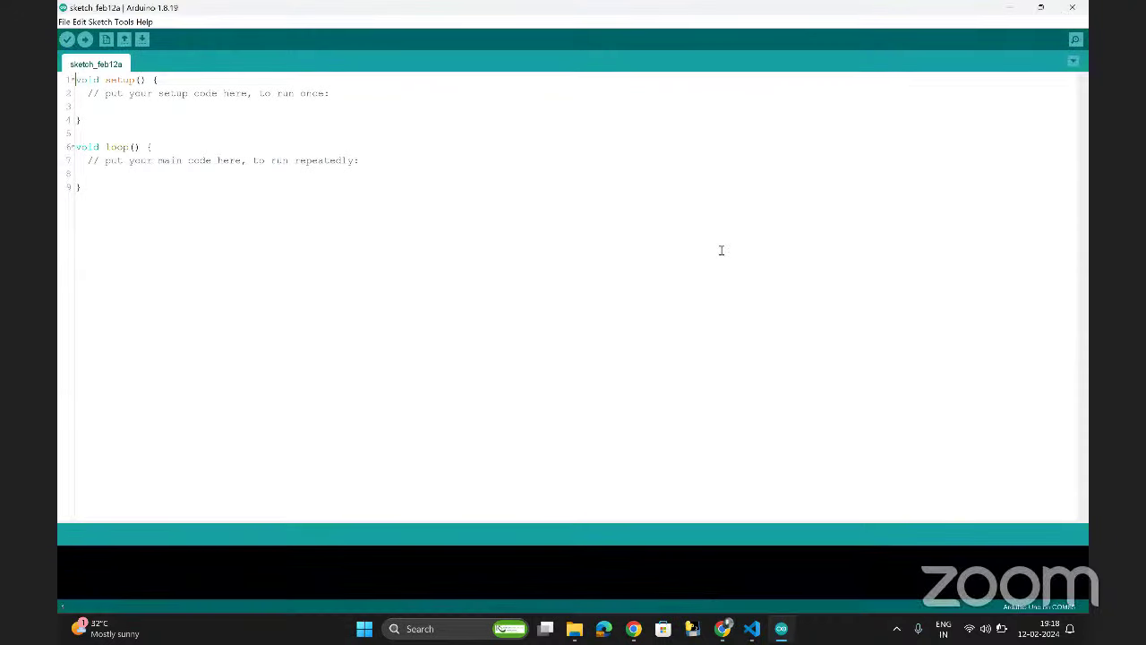
- Insert two blank lines above the setup function and two below the loop function in the sketch
left_click(76, 81)
key("Return")
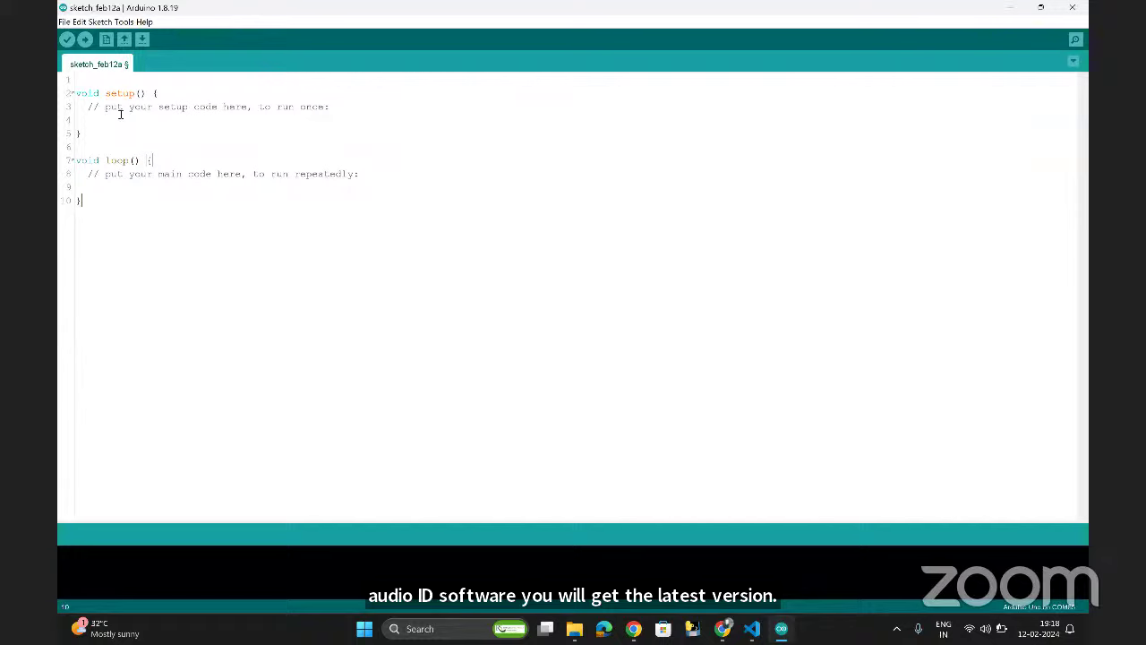
left_click(81, 82)
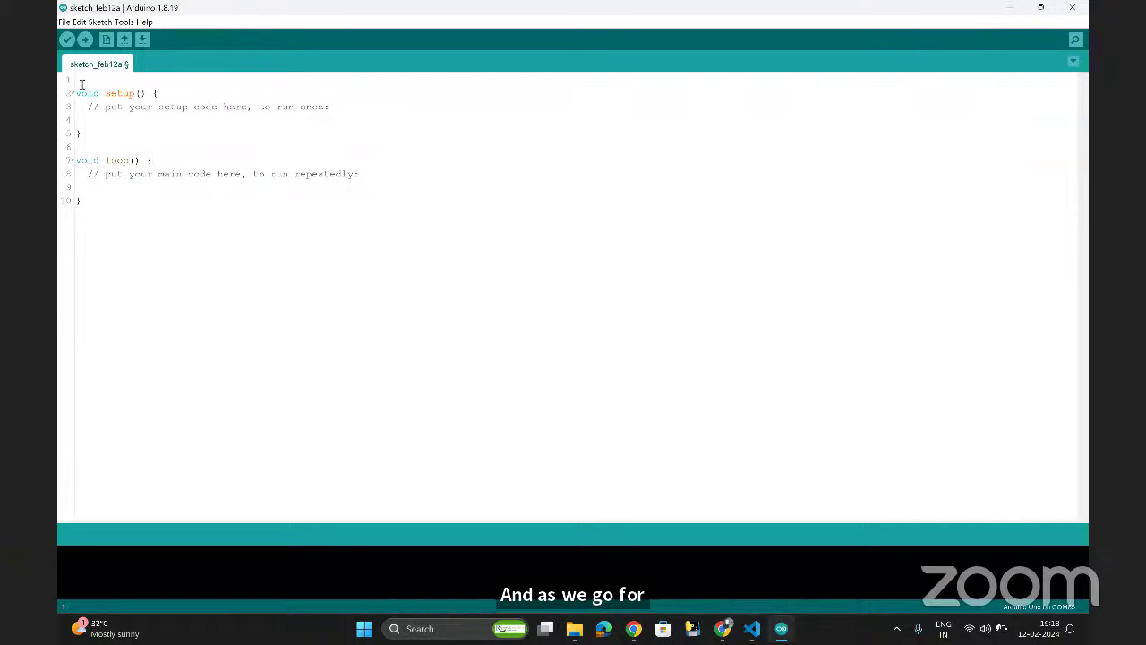
key("Down")
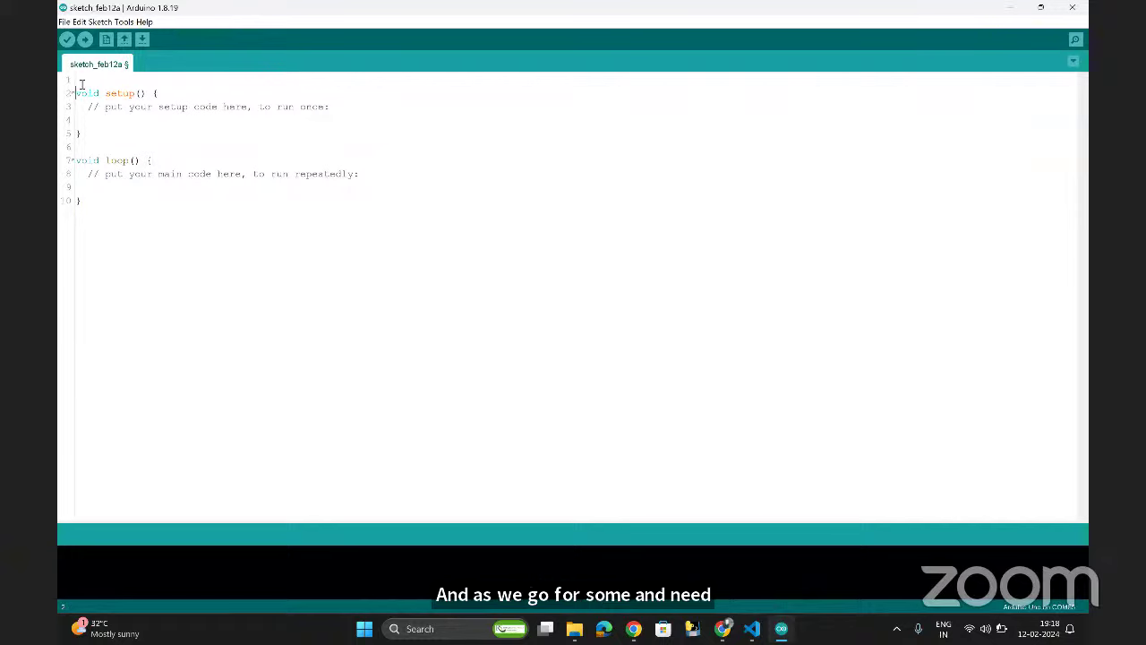
key("Return")
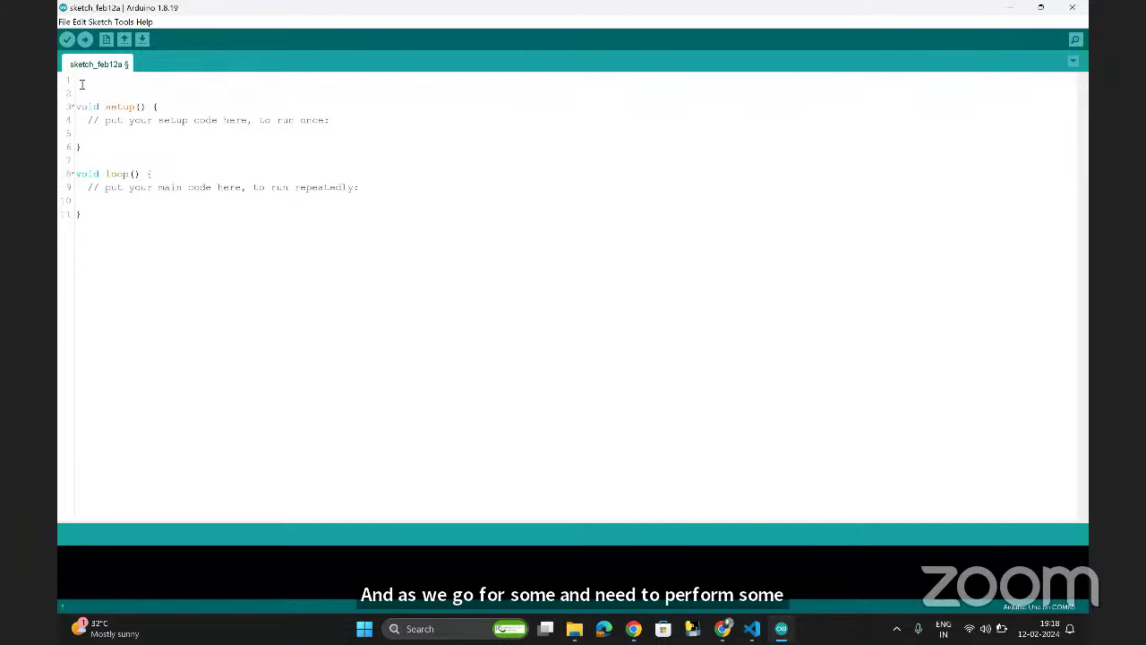
left_click(112, 158)
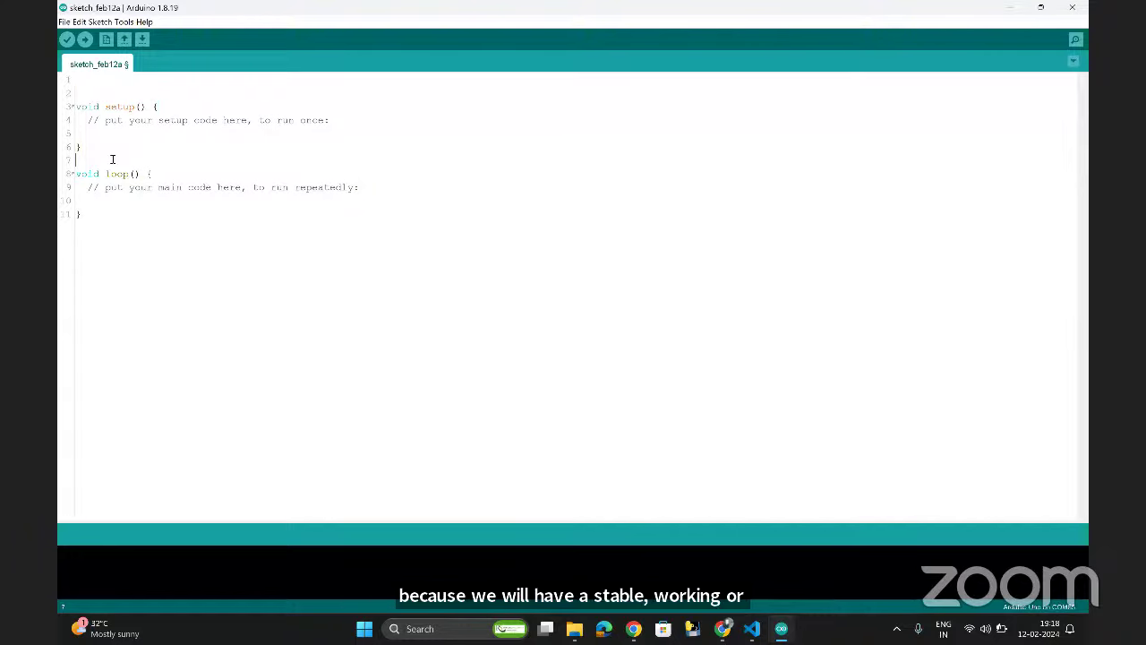
left_click(97, 220)
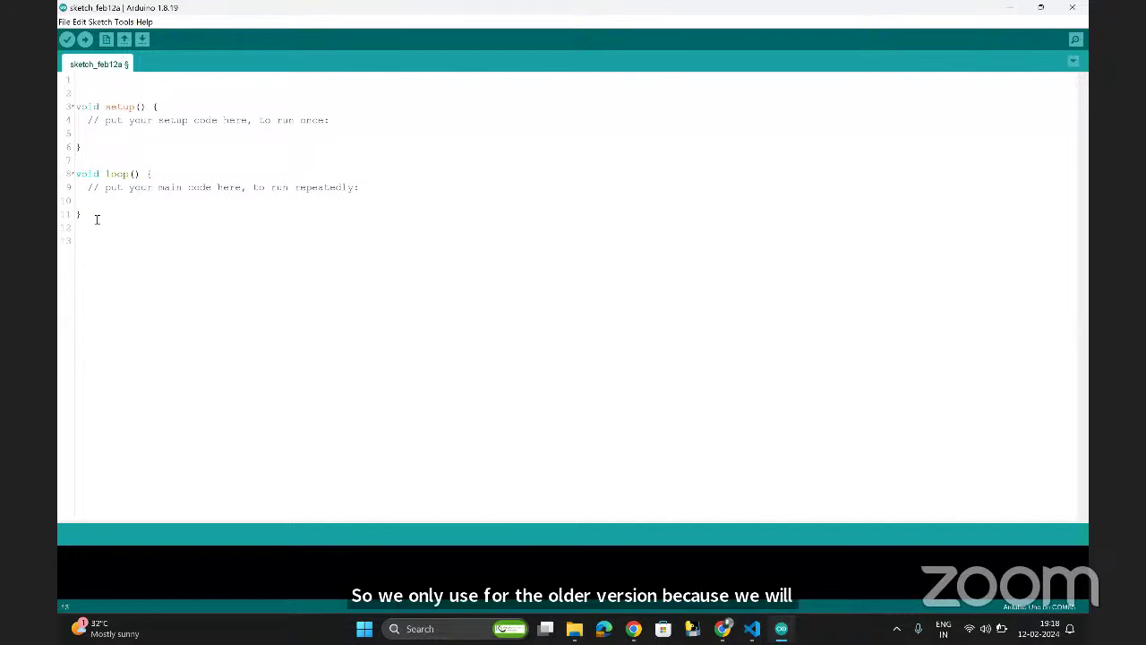
left_click(86, 91)
key("Up")
left_click(169, 256)
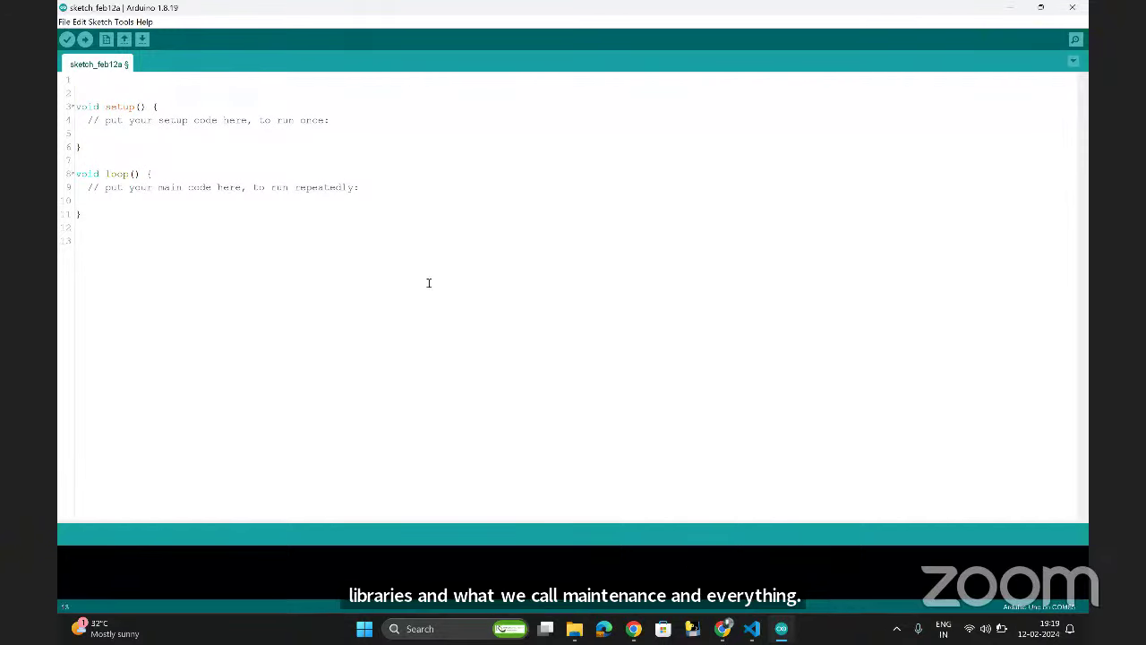
- Switch to Chrome, search for "arduino ide" in a new tab and open Arduino's Software page
left_click(722, 628)
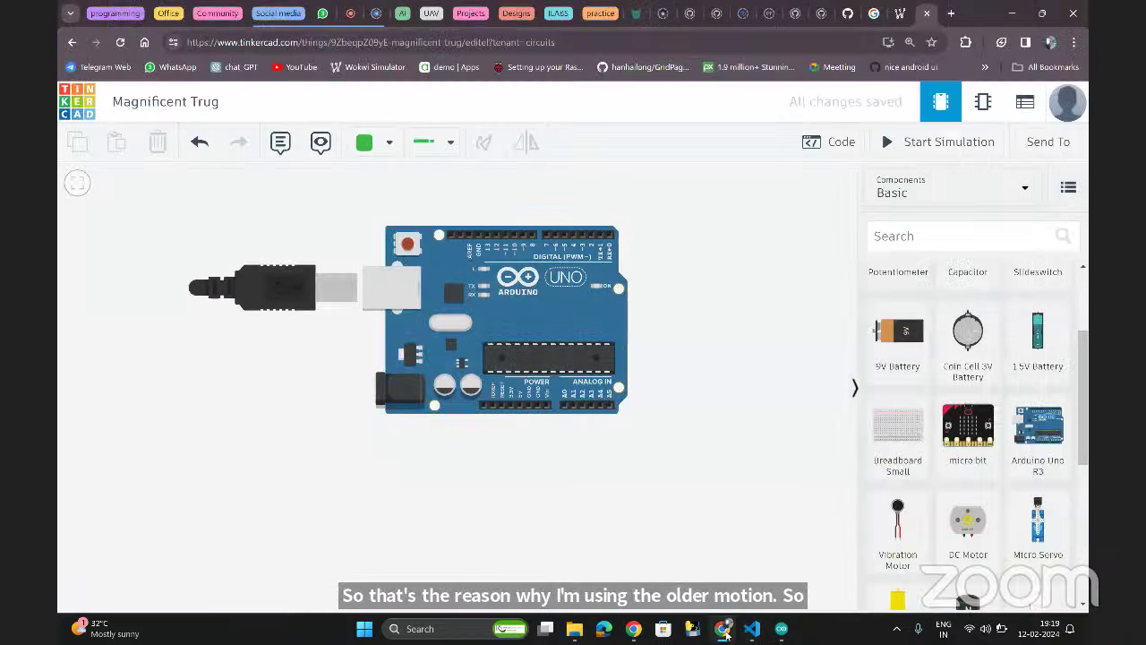
left_click(949, 13)
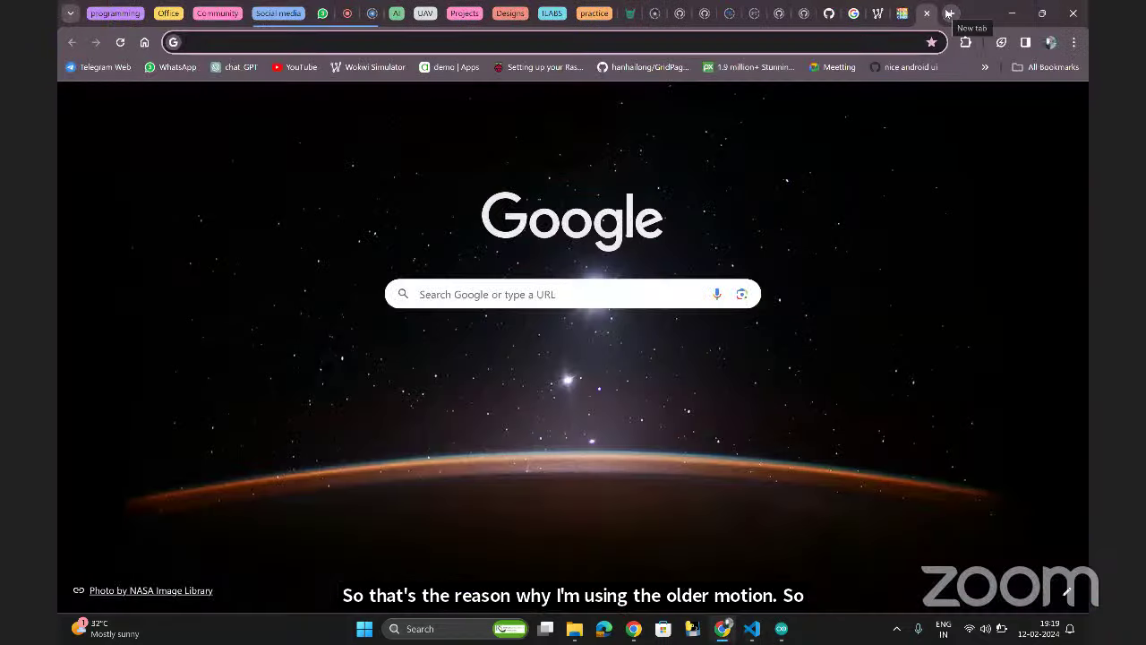
type("arduino")
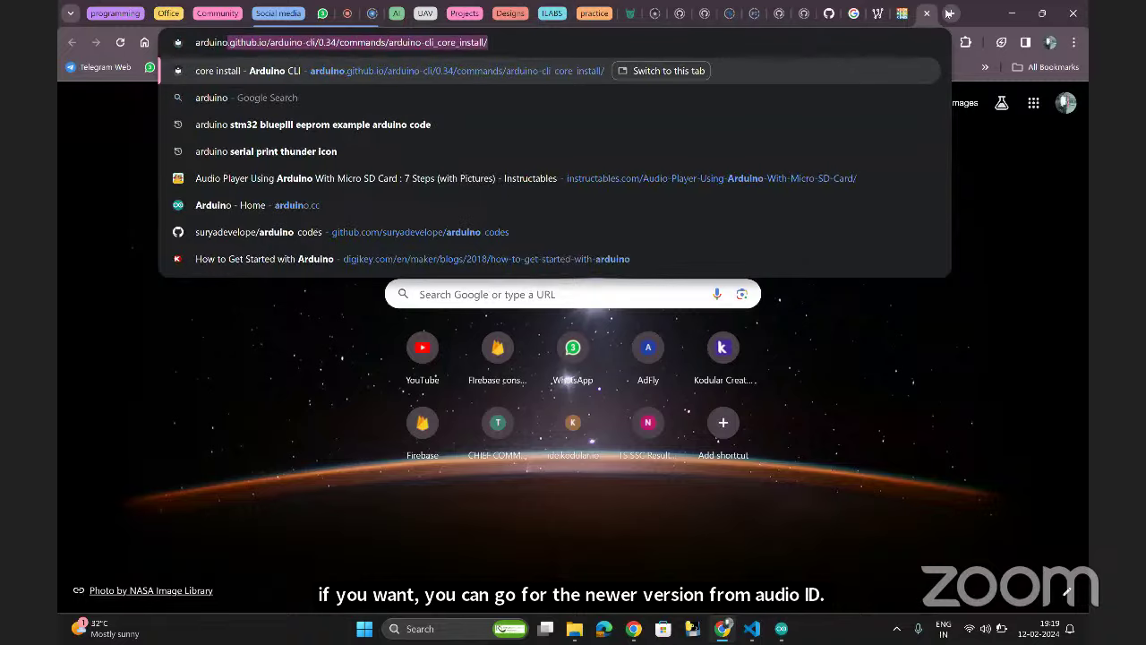
type(" ide")
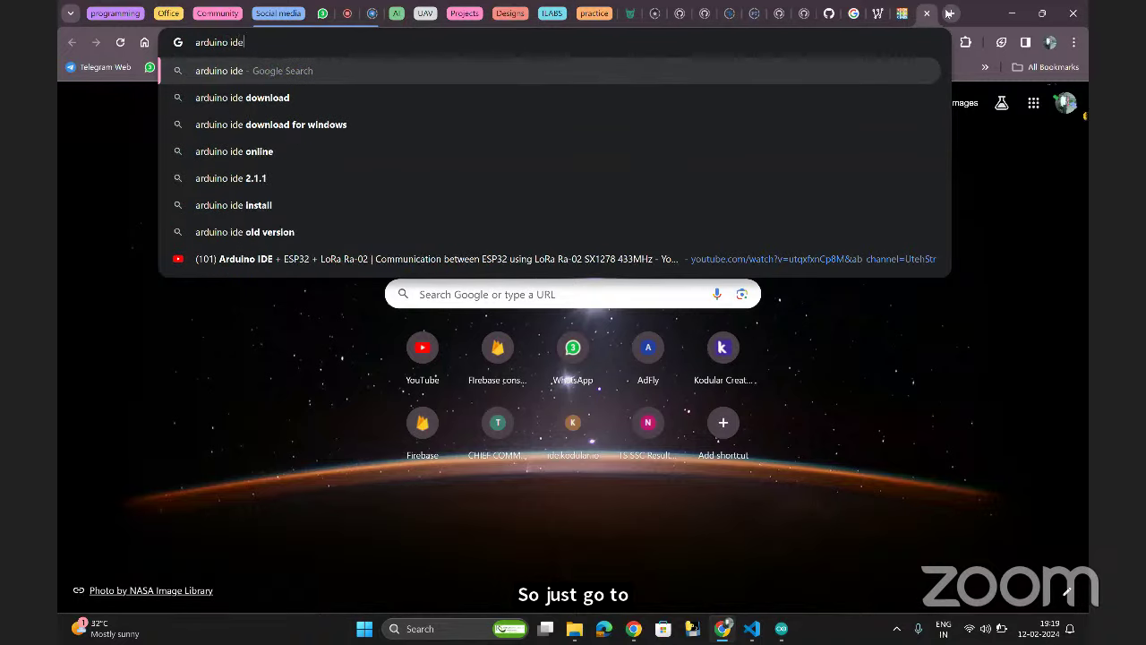
key("Return")
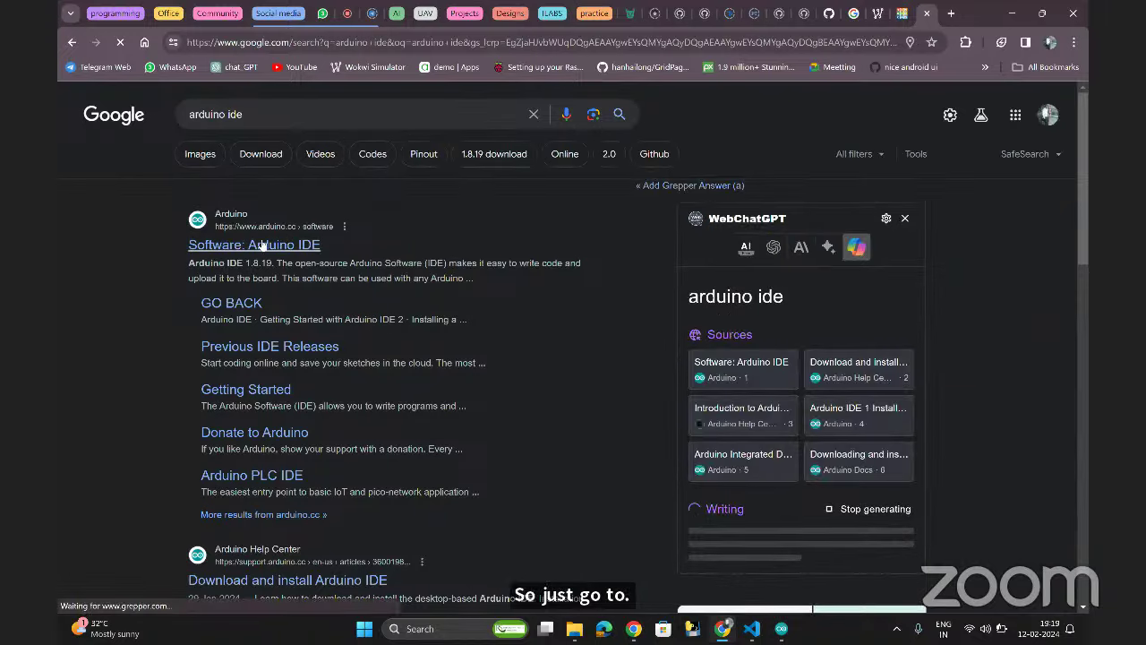
left_click(262, 244)
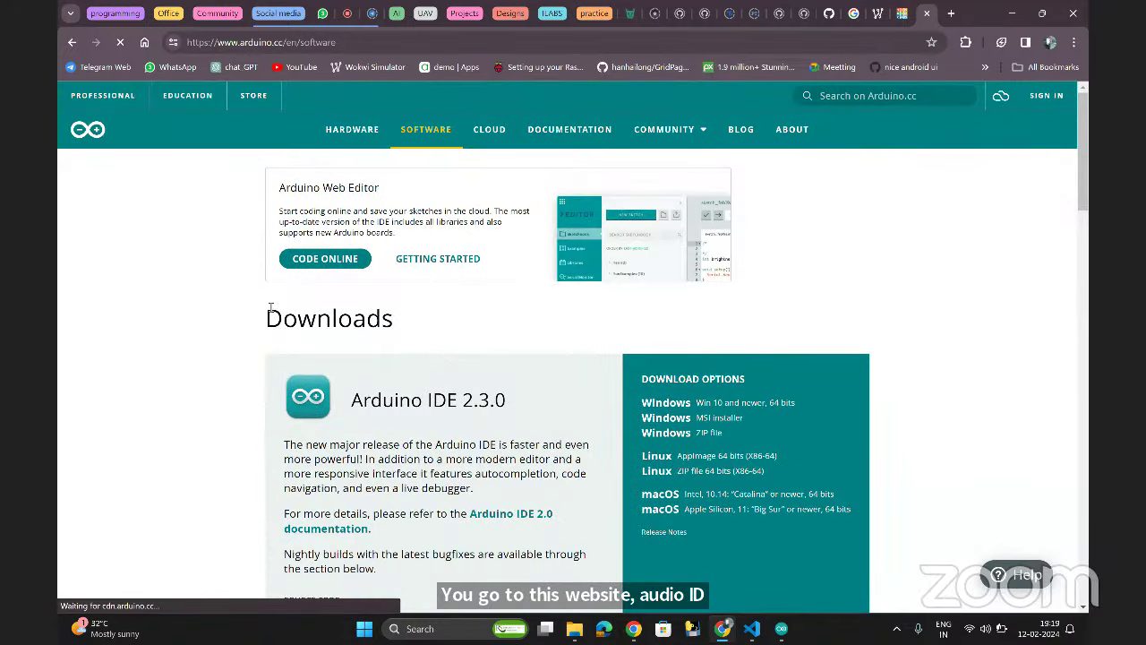
- Choose the Windows download of Arduino IDE 2.3.0 for Win 10 and newer, 64 bits
scroll(297, 416, "down", 1)
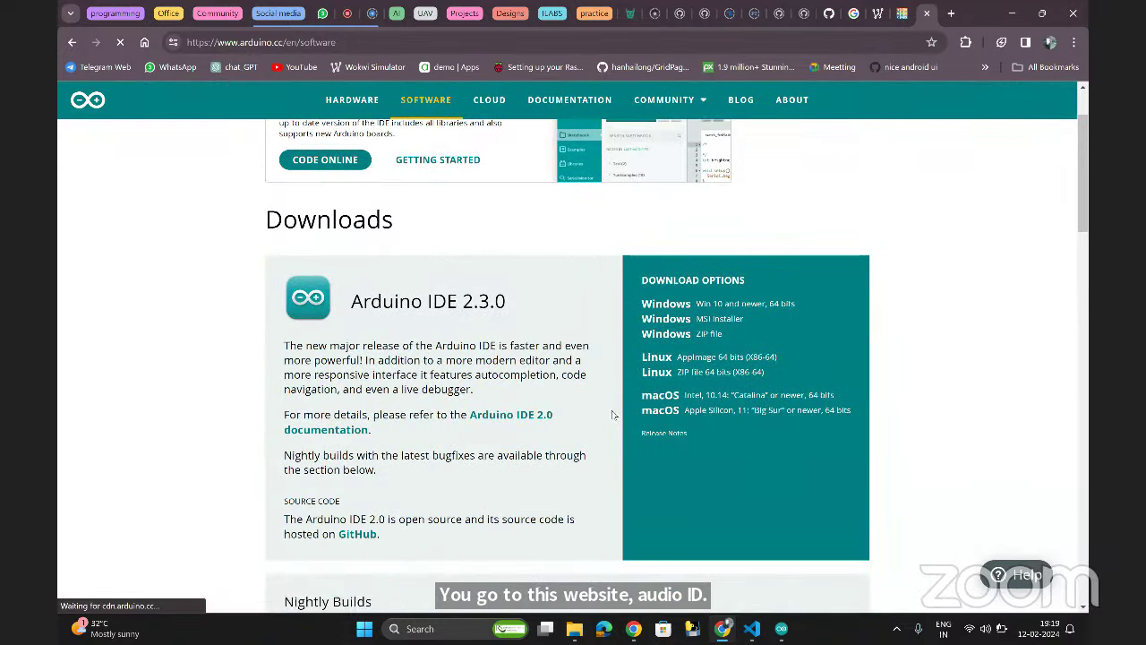
scroll(613, 414, "down", 1)
scroll(613, 414, "down", 1)
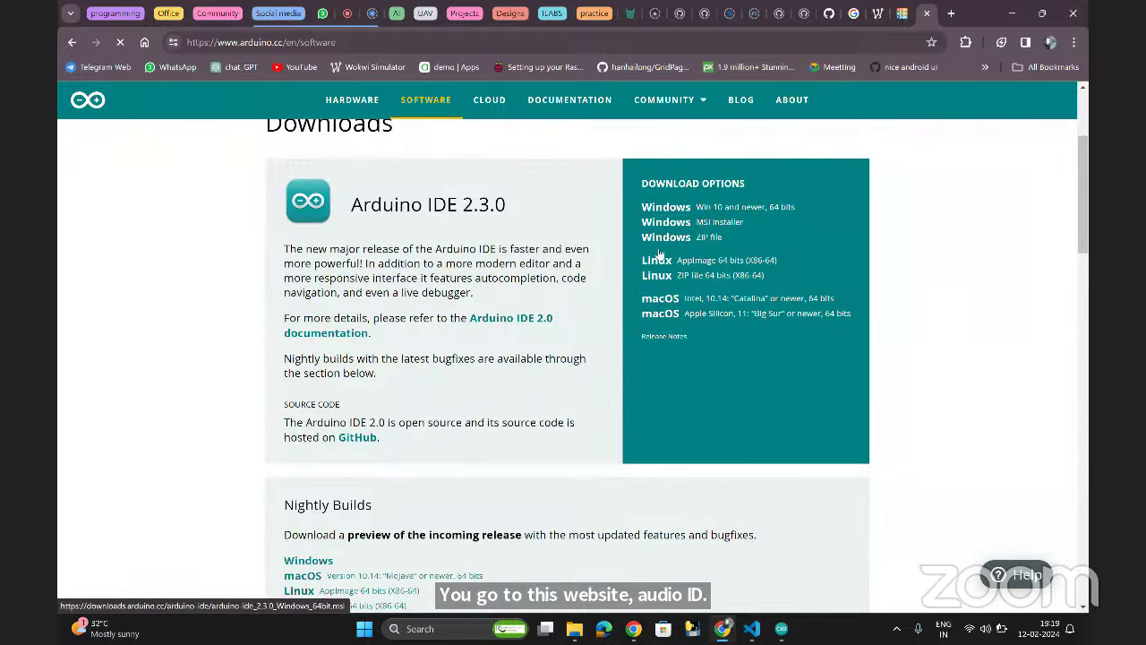
scroll(536, 427, "up", 1)
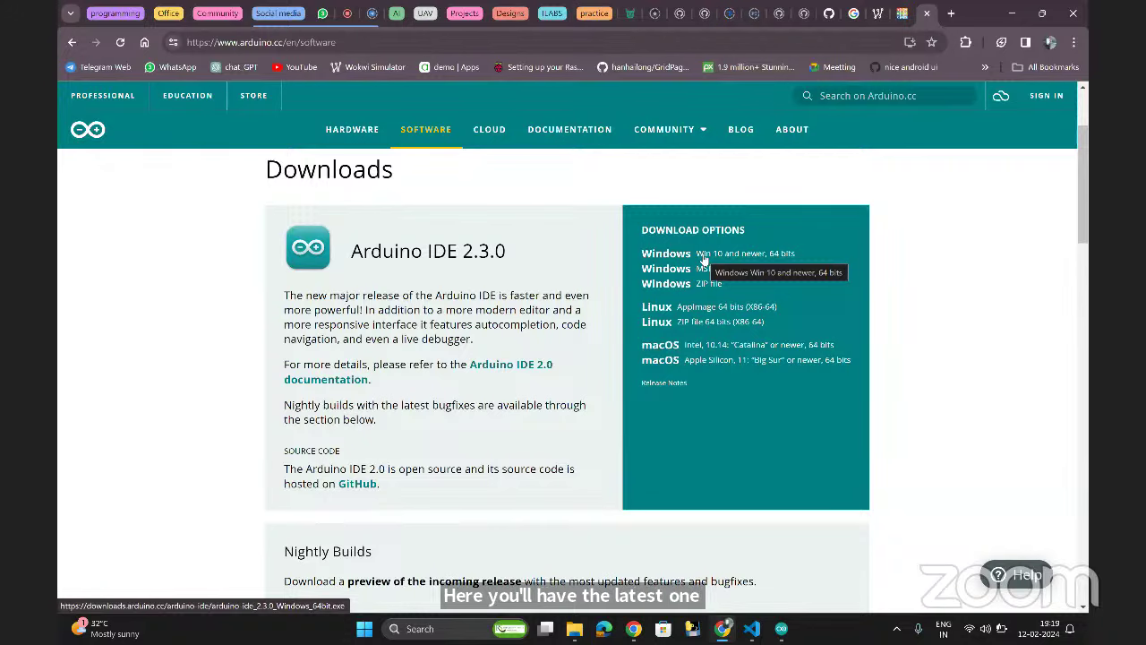
left_click(704, 259)
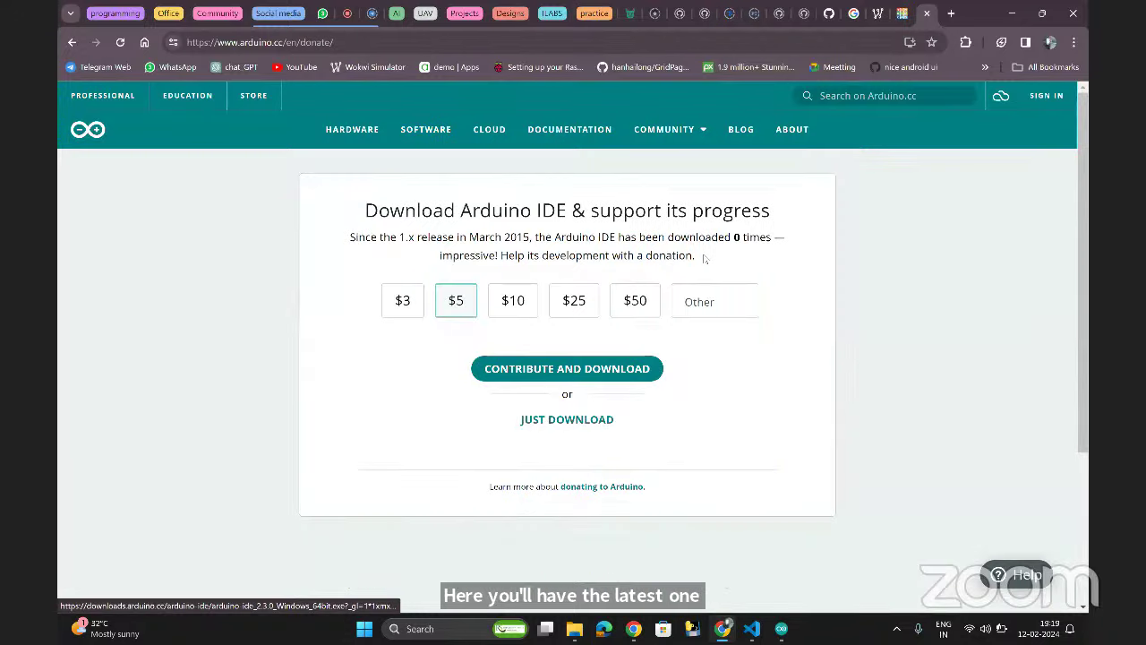
- Skip the donation, fill in the newsletter e-mail, accept the privacy policy and terms, and download the Arduino IDE without subscribing
left_click(553, 421)
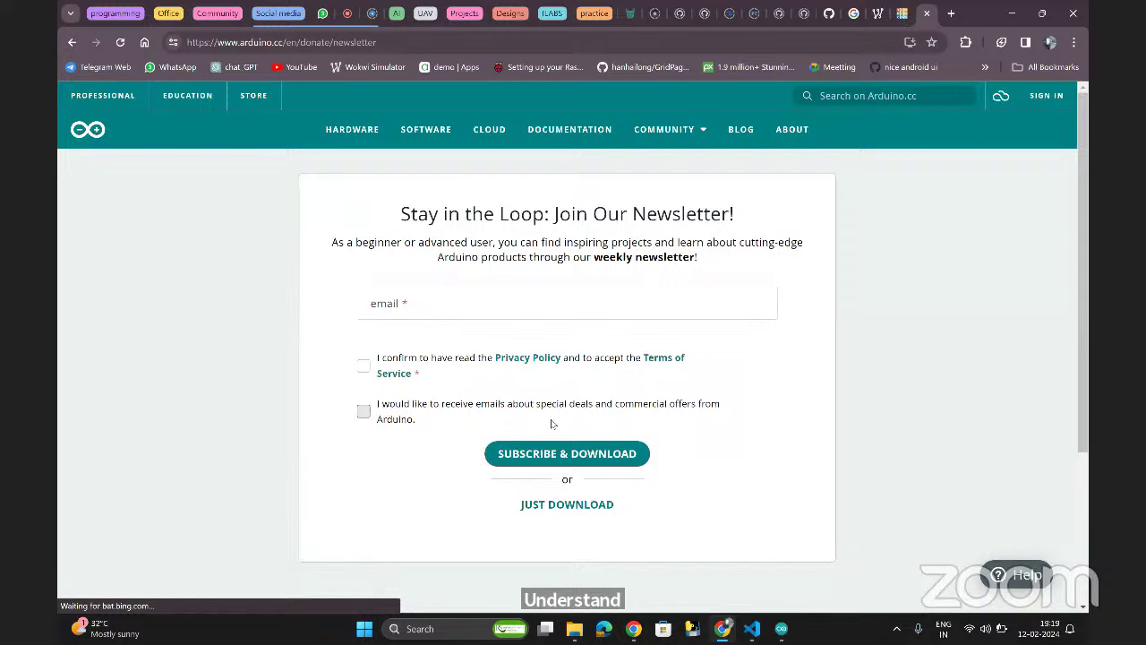
left_click(448, 294)
left_click(469, 340)
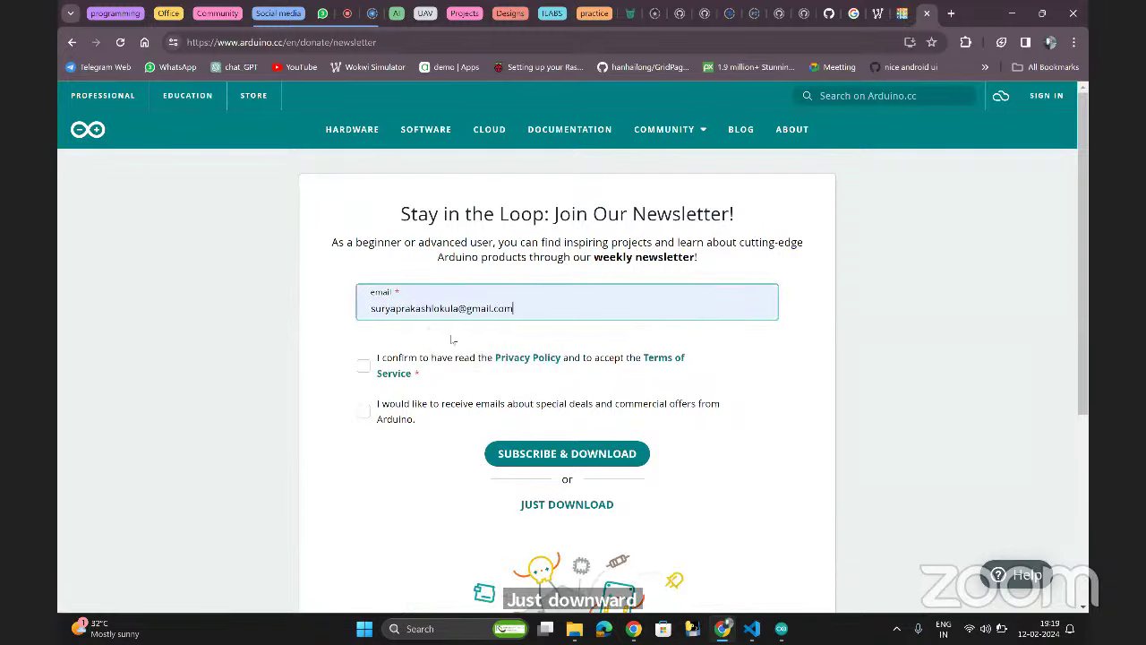
left_click(364, 367)
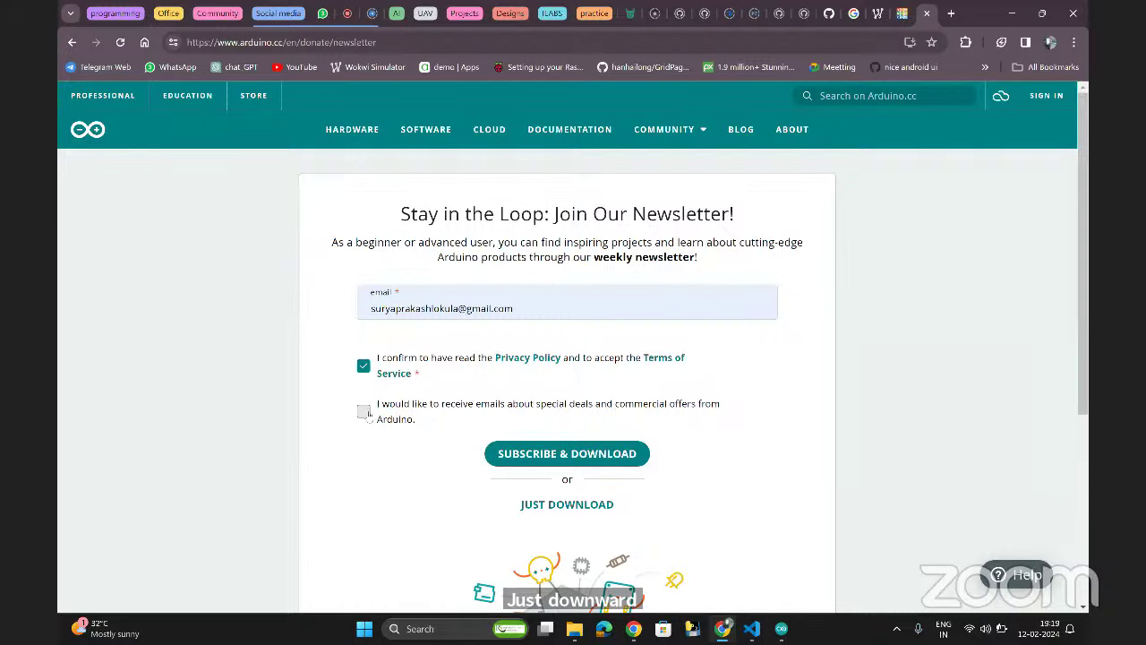
left_click(364, 410)
left_click(550, 506)
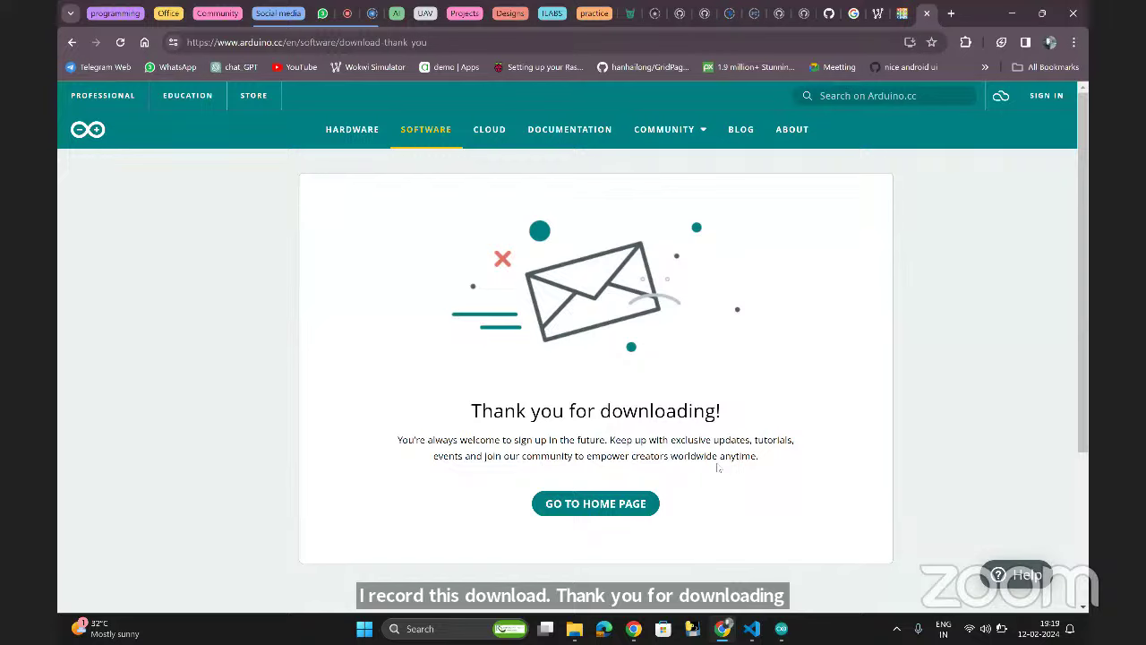
scroll(699, 499, "down", 1)
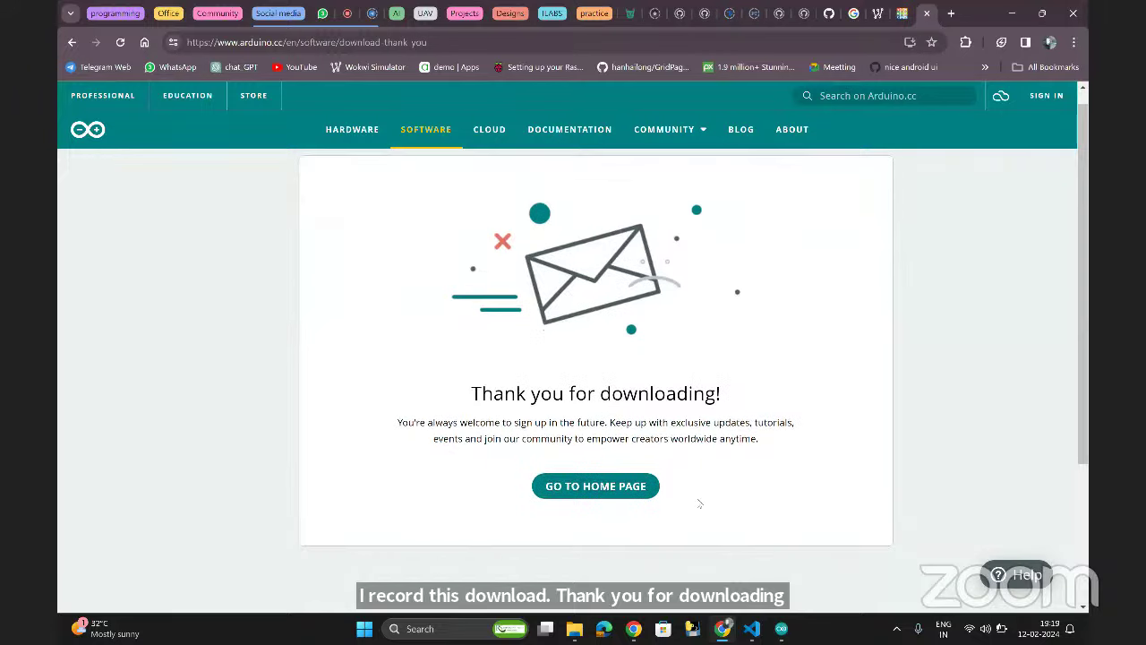
- View the browser's download list and the Arduino home page linked from the download thank-you page, closing the home page tab
left_click(1073, 42)
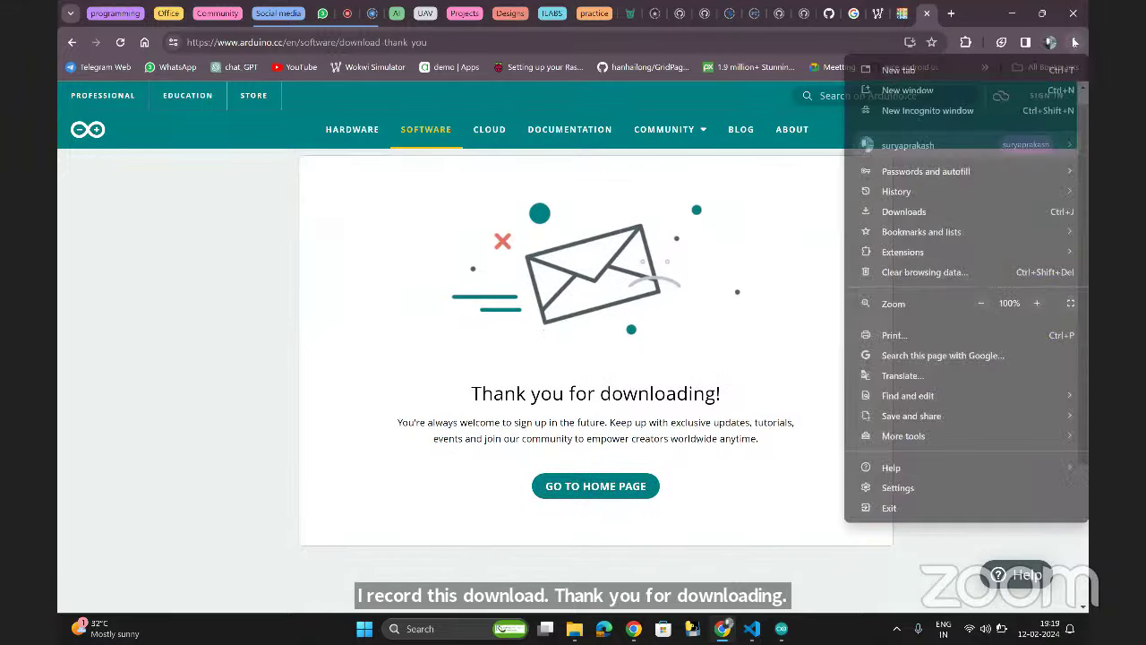
left_click(904, 212)
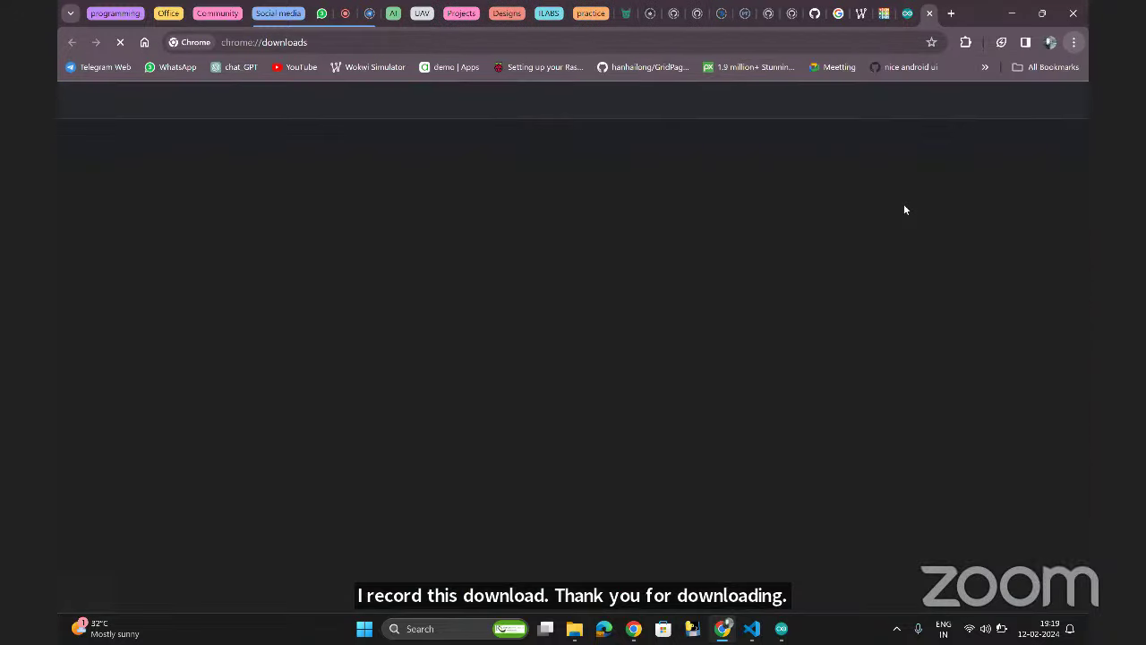
left_click(902, 13)
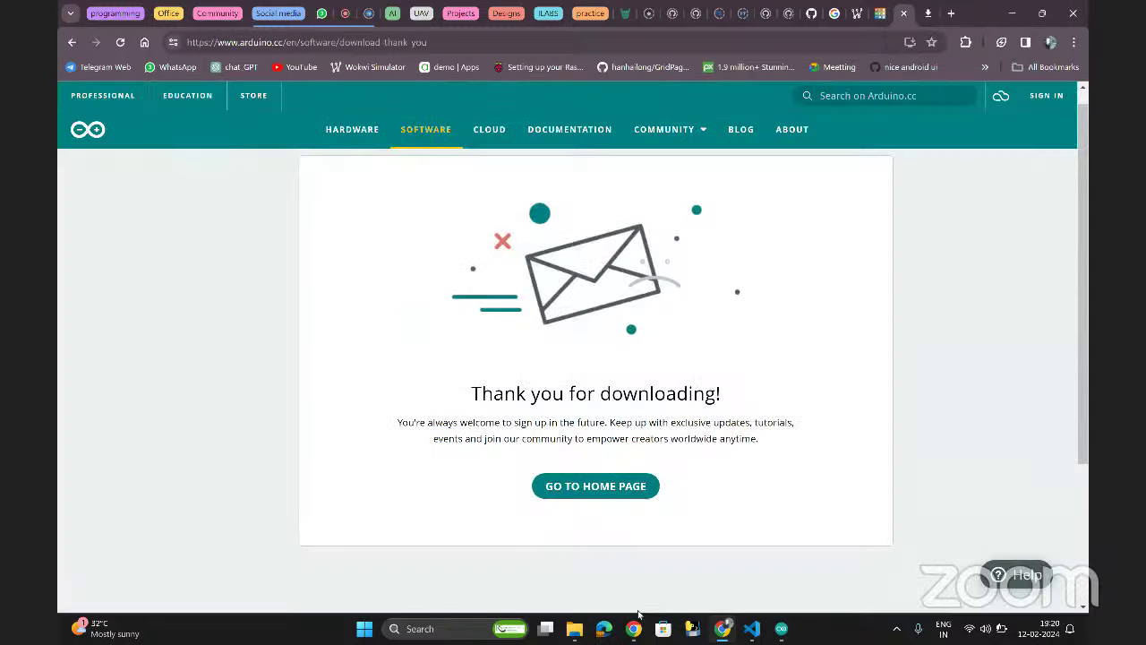
left_click(604, 484)
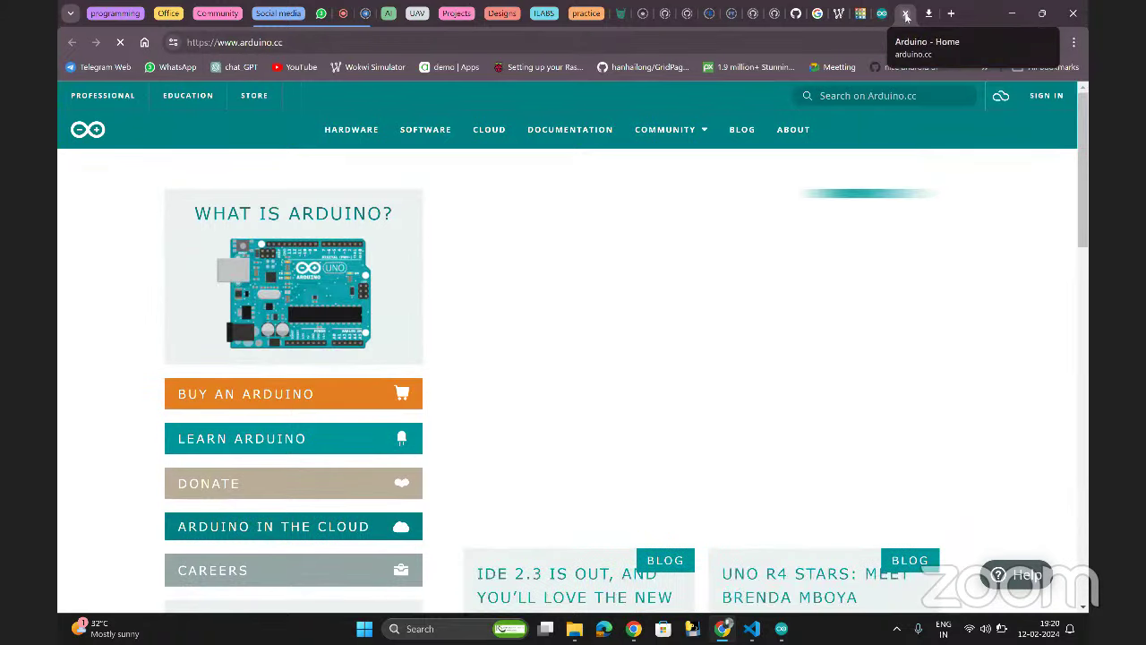
left_click(905, 14)
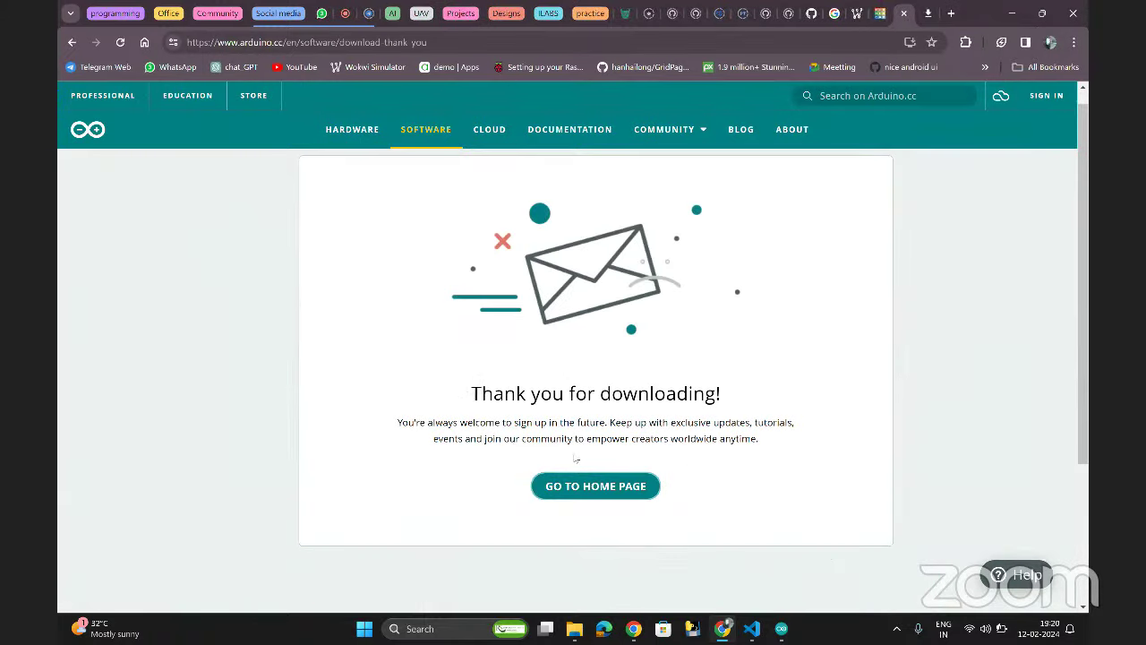
- Return to Arduino's Software page and request the 64-bit Windows 10 and newer installer again without donating or subscribing
left_click(352, 136)
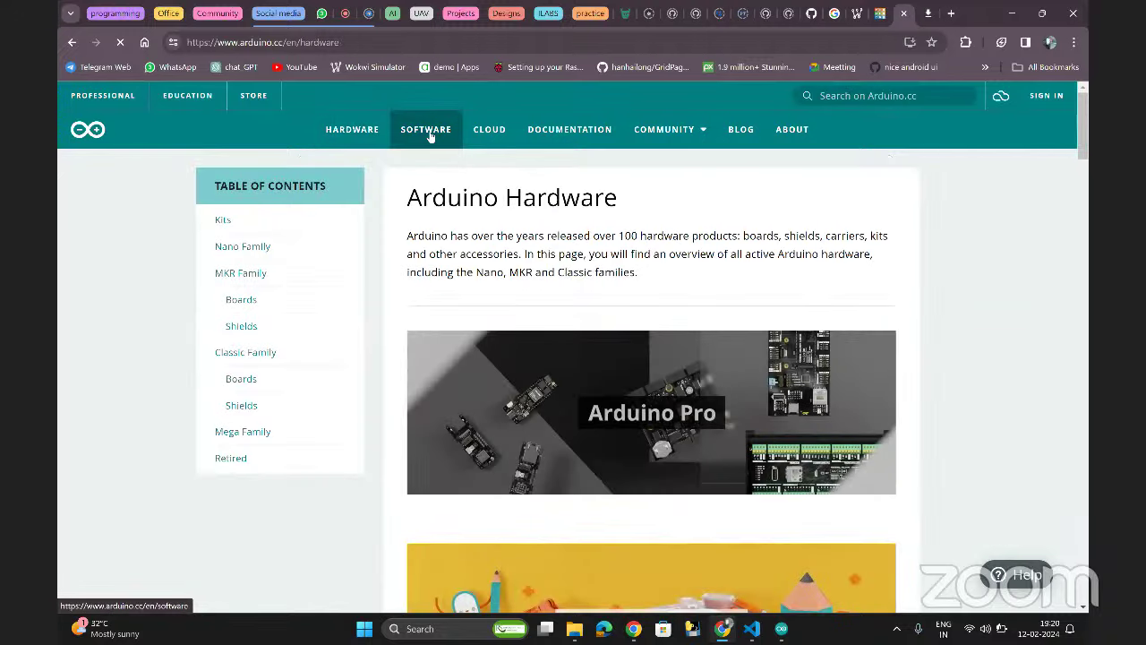
left_click(430, 134)
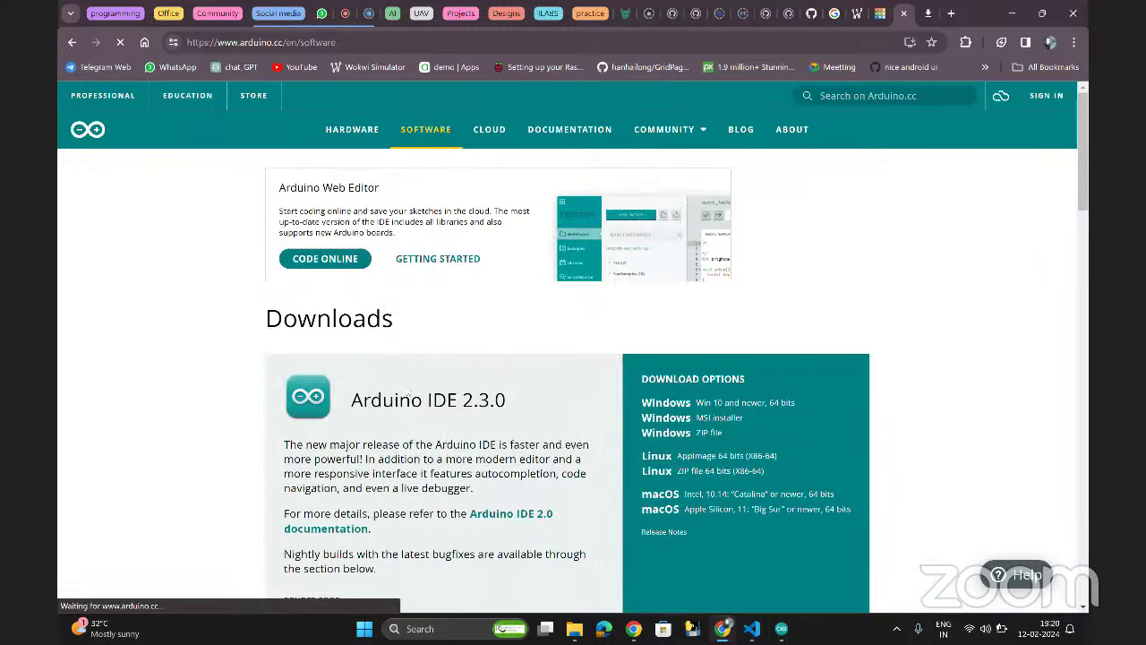
left_click(688, 408)
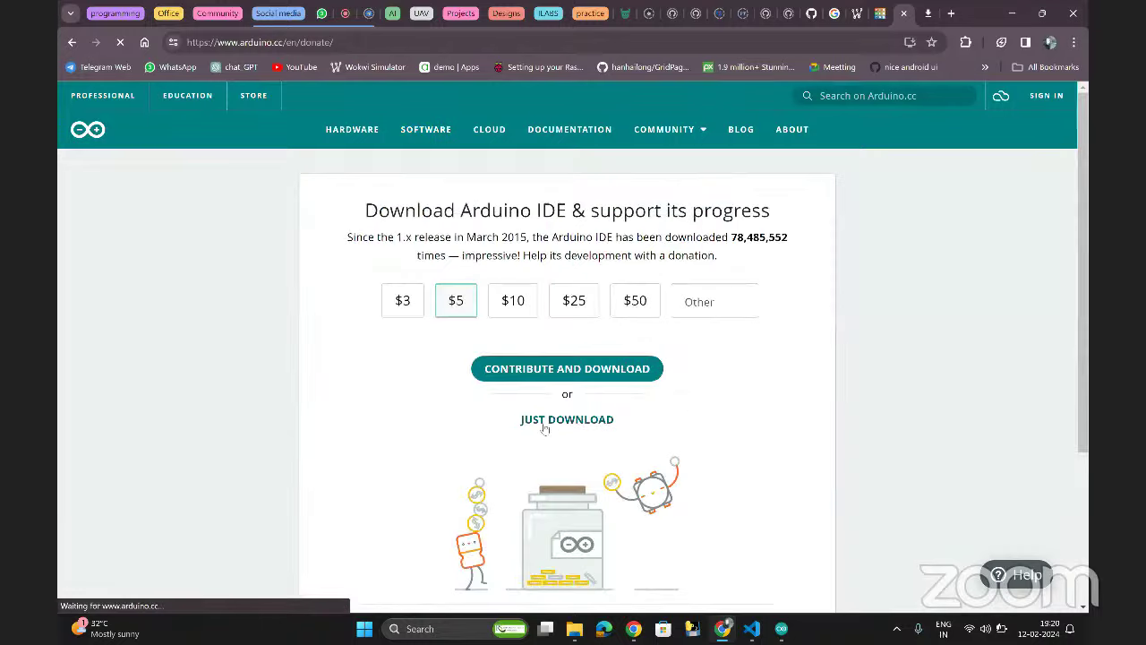
left_click(543, 421)
left_click(544, 506)
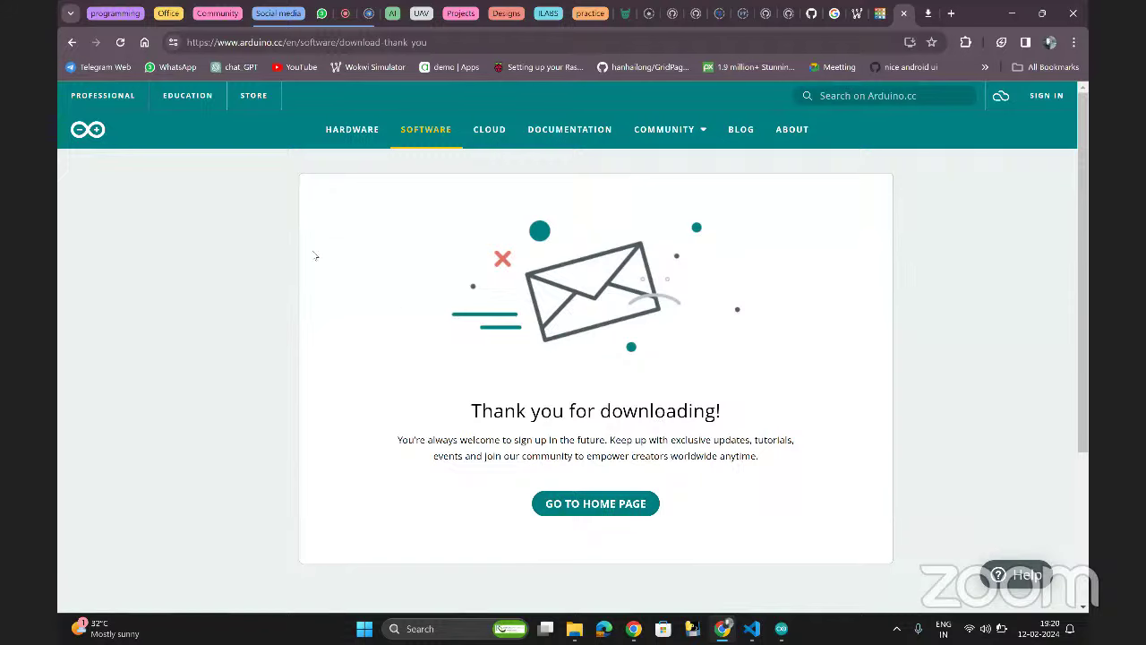
- Dismiss the recording notice in the Zoom meeting tab and check the browser's download list before returning to the Arduino page
left_click(344, 13)
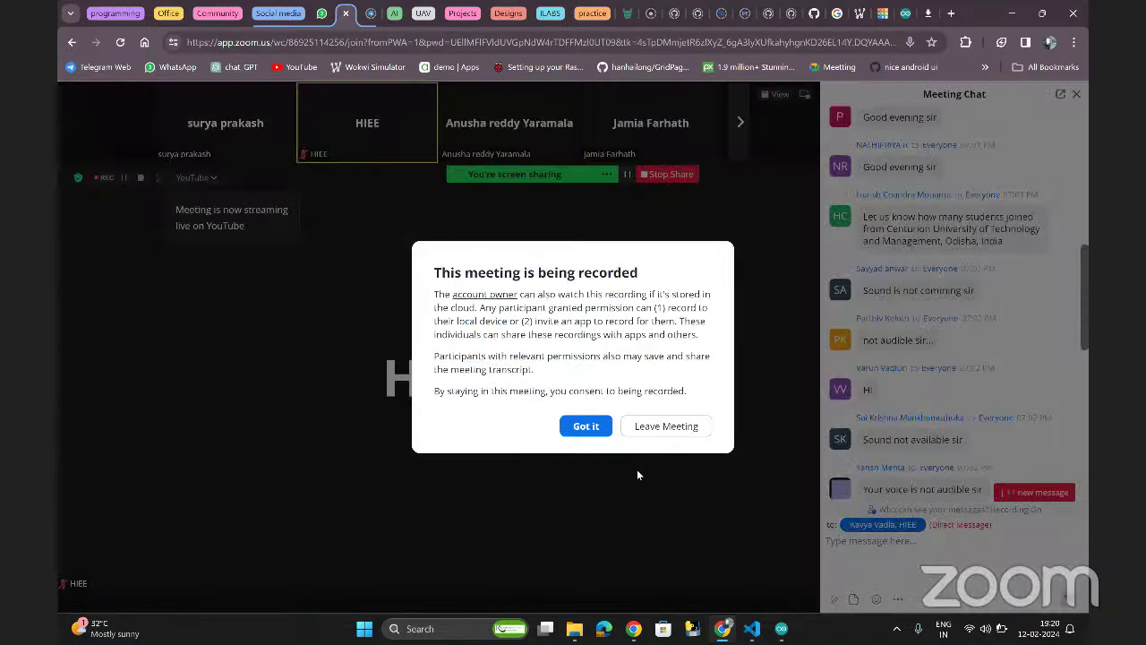
left_click(594, 427)
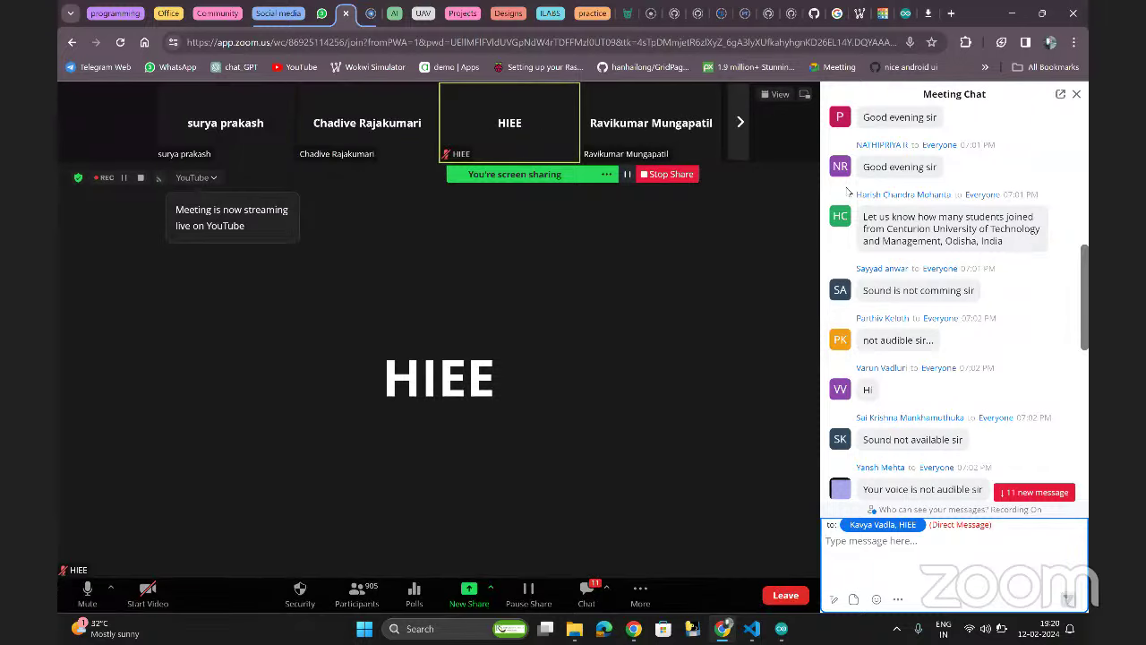
left_click(928, 13)
left_click(928, 13)
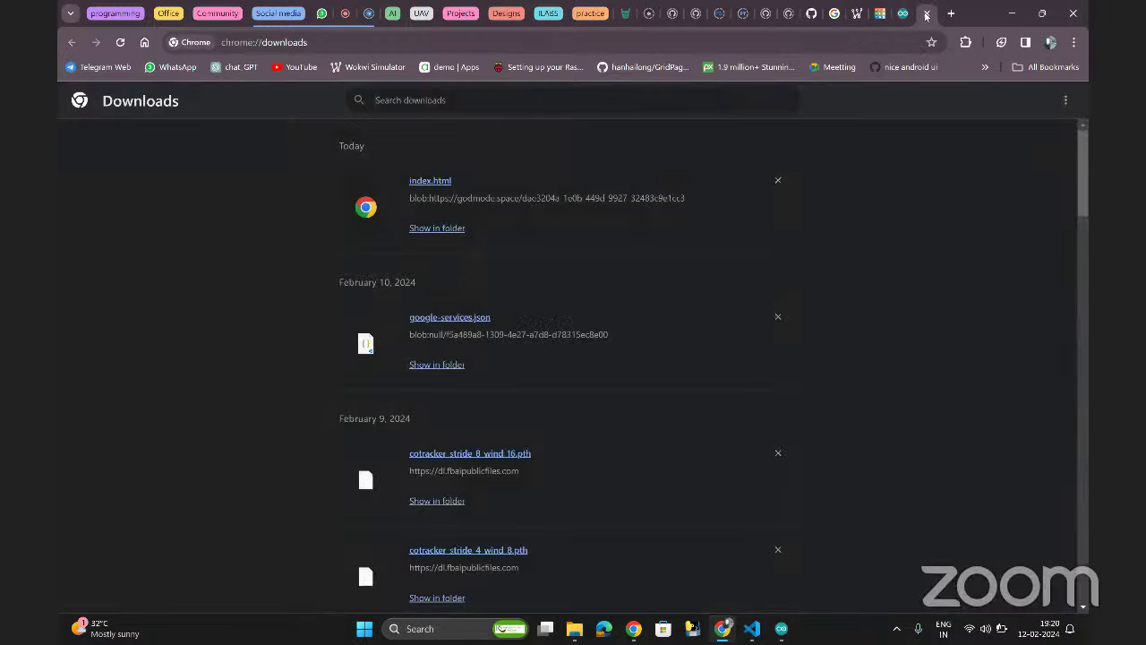
left_click(905, 13)
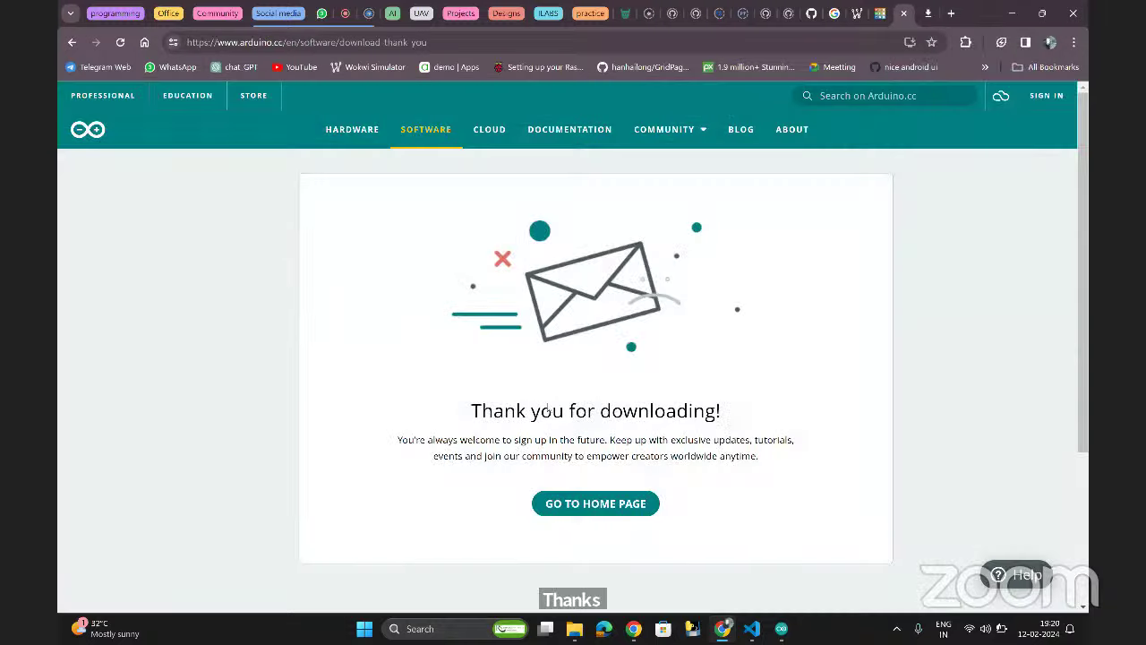
left_click_drag(465, 417, 749, 417)
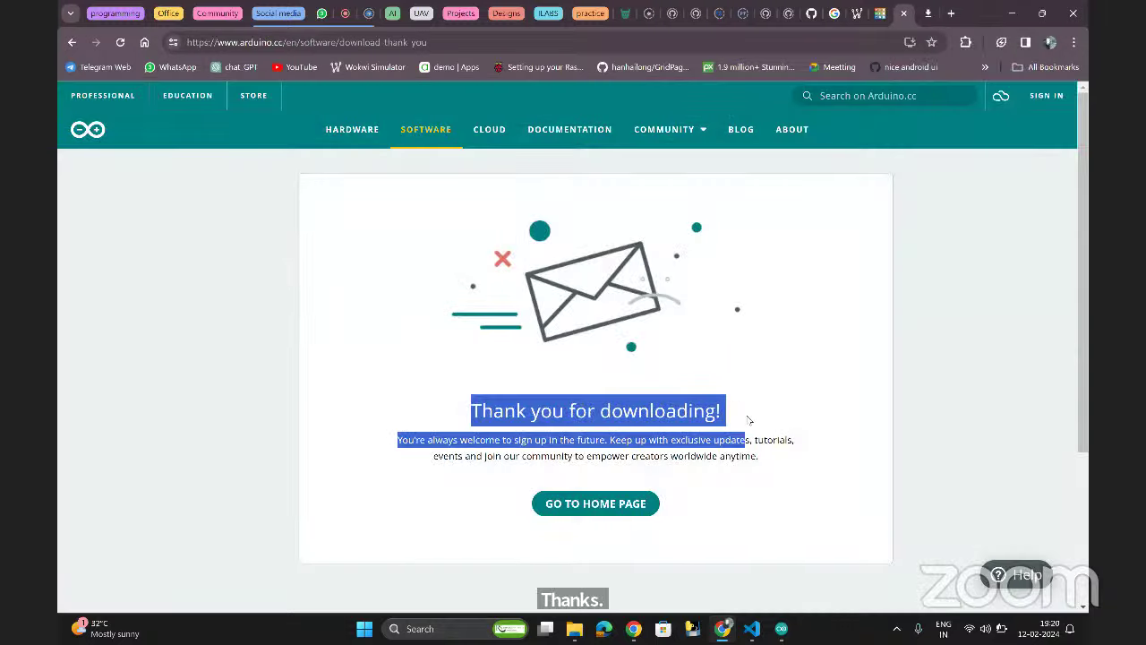
left_click(748, 417)
left_click_drag(764, 464, 403, 438)
left_click(402, 439)
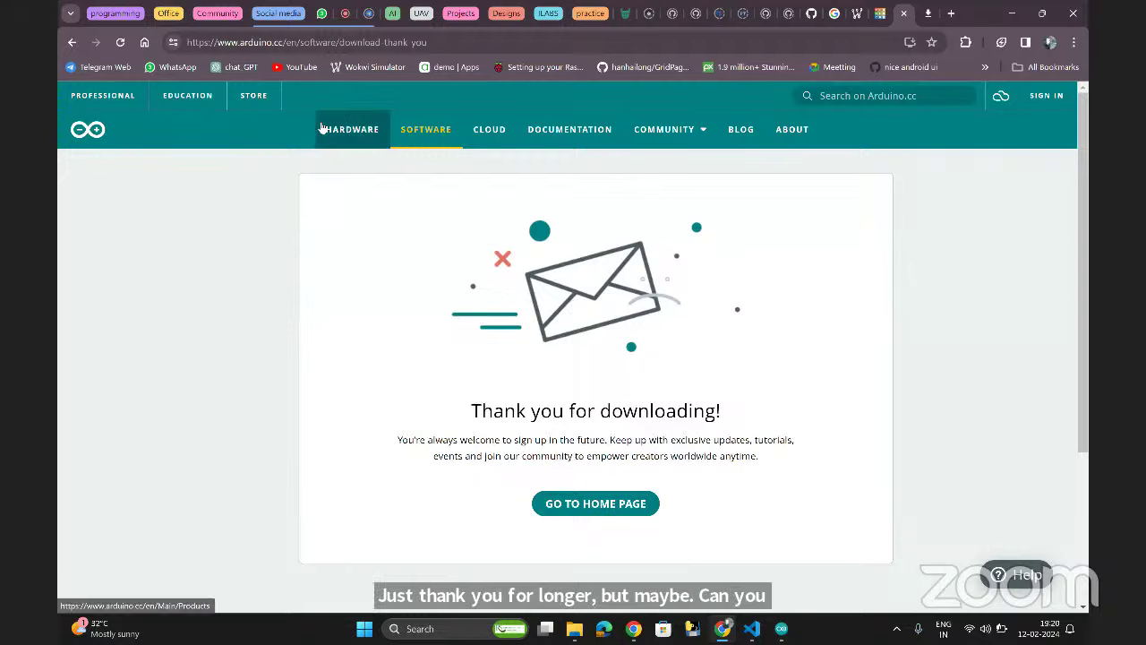
- Review the newer messages in the Zoom meeting chat and close the chat before returning to the Arduino page
left_click(344, 14)
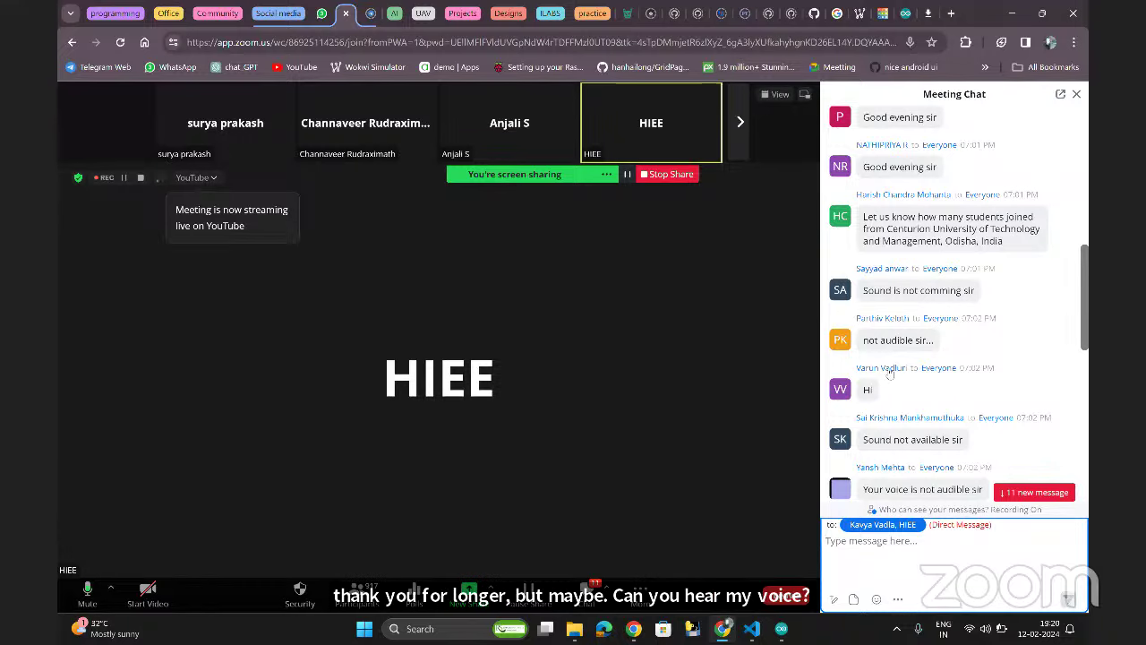
scroll(889, 372, "down", 10)
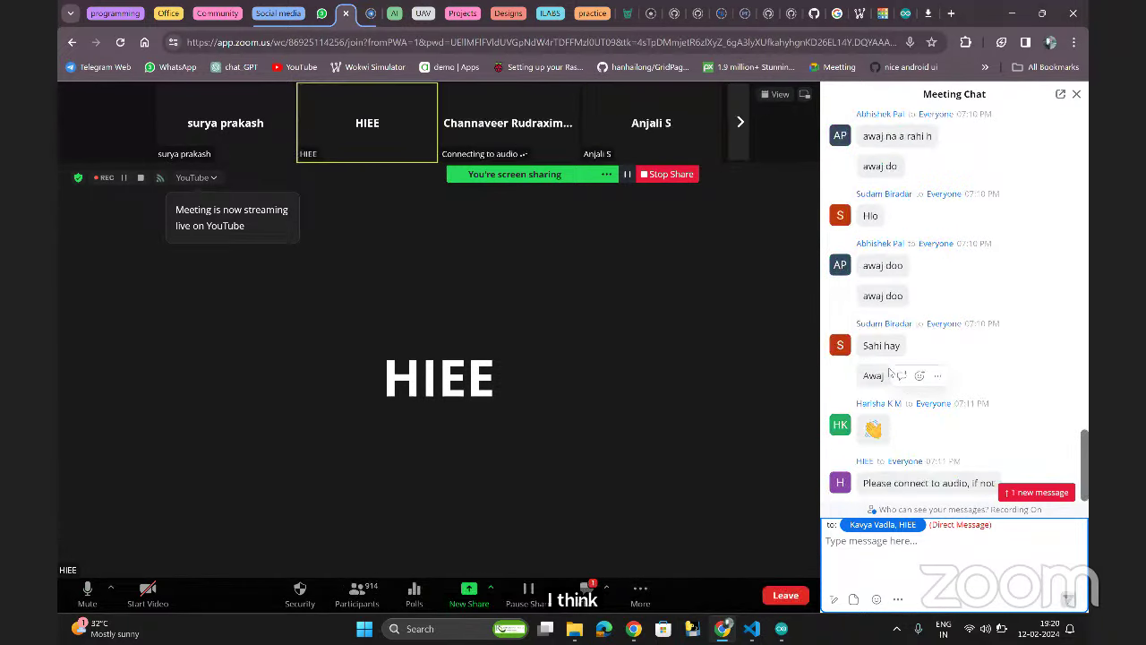
left_click(908, 12)
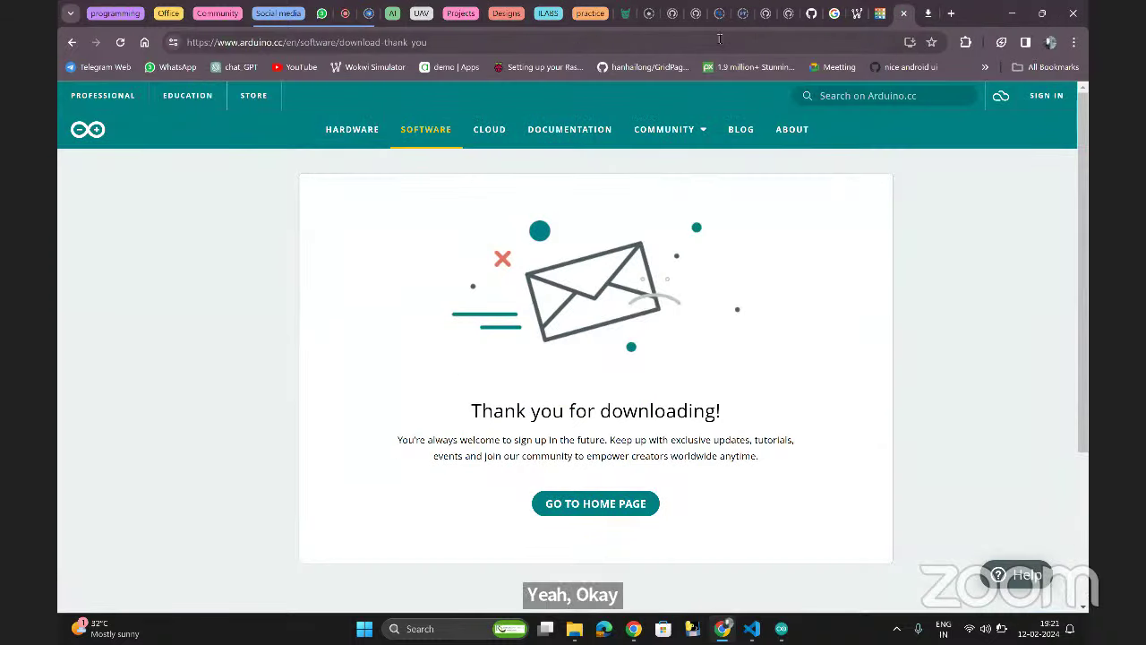
left_click(345, 14)
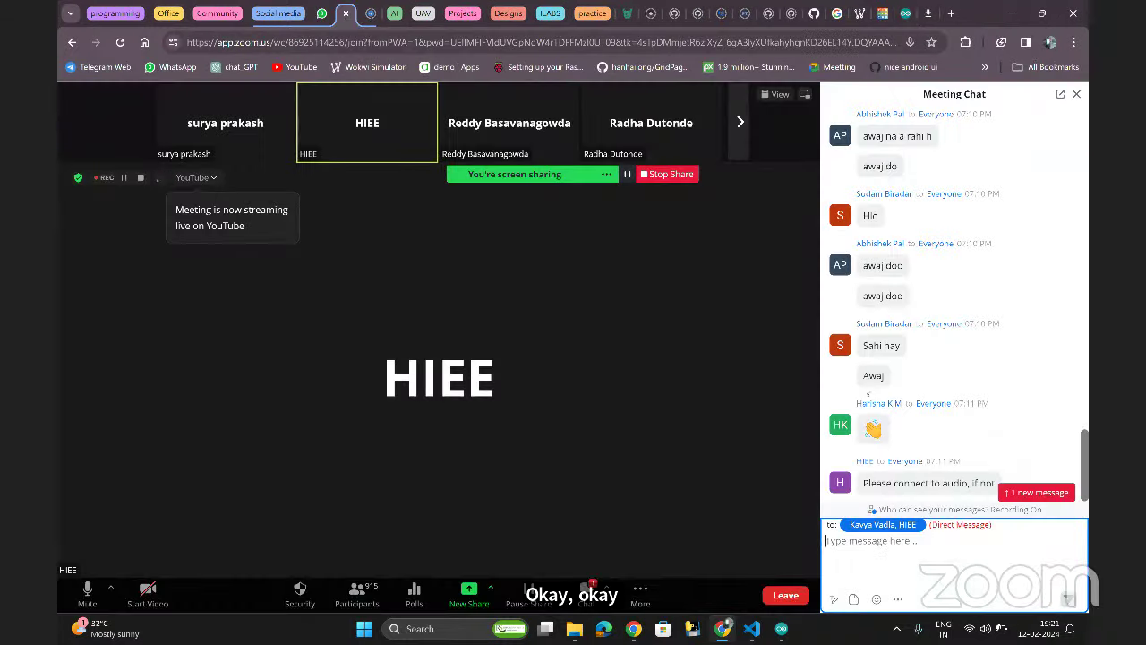
left_click(1076, 95)
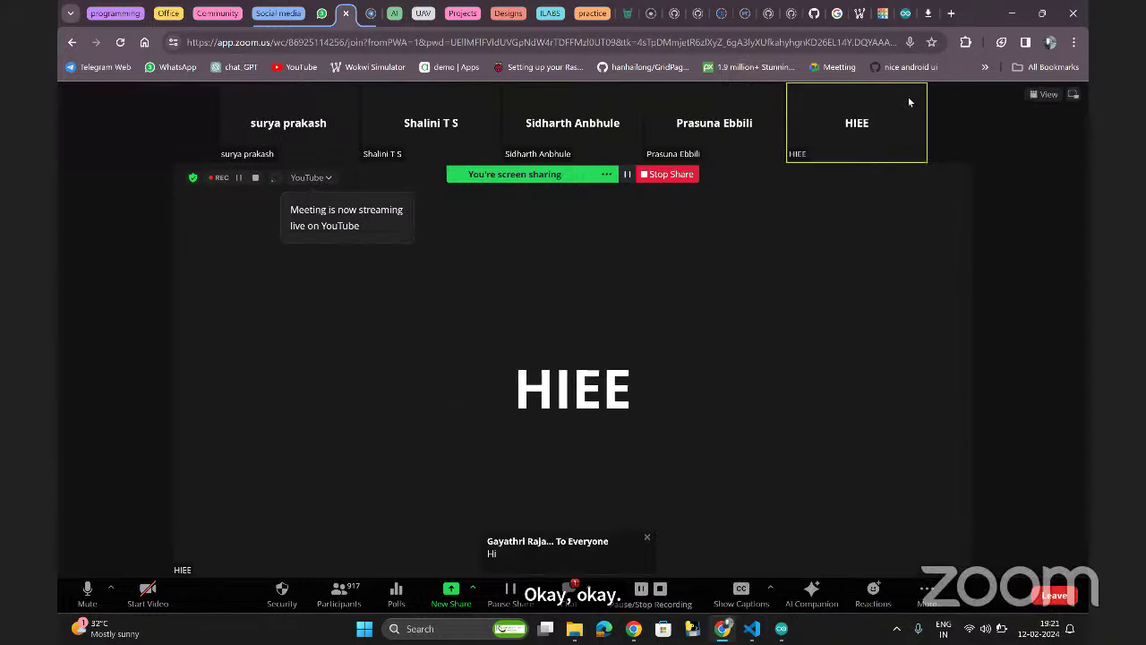
left_click(905, 13)
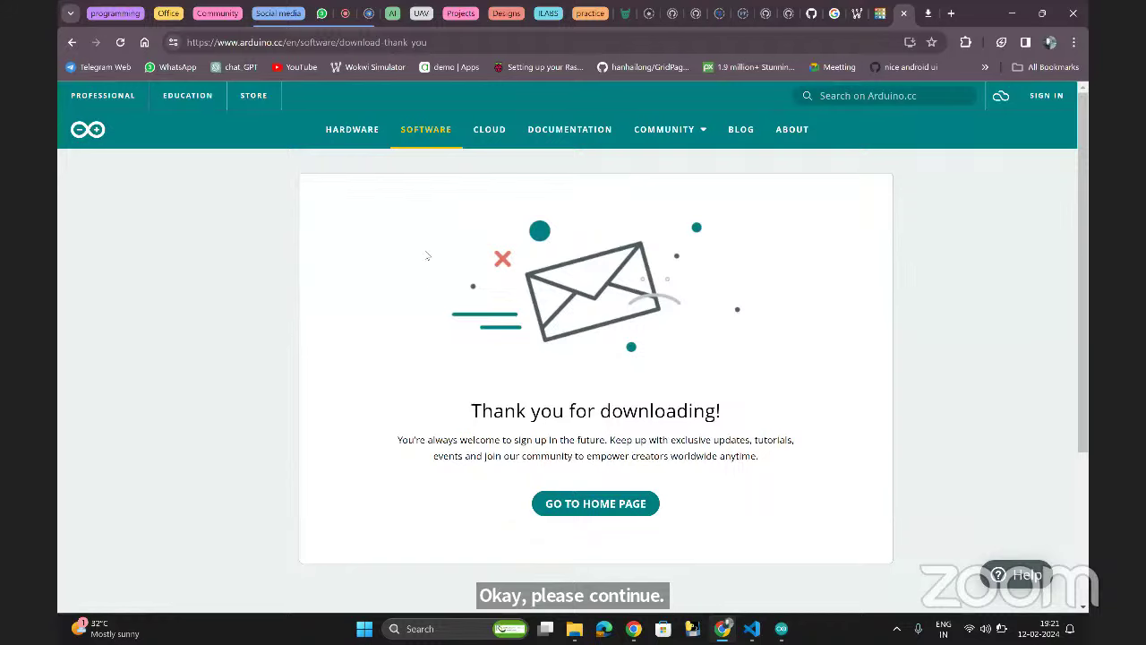
- Open Arduino's Software page again from the site navigation and reload it to show the Web Editor's Code Online option
left_click(364, 136)
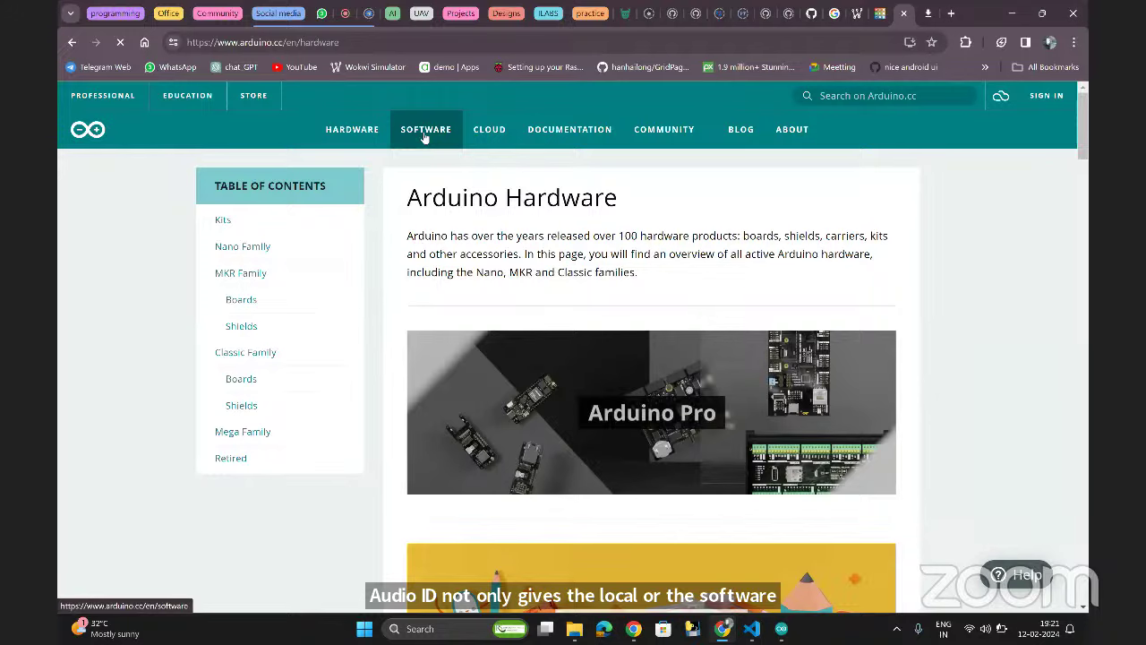
left_click(425, 133)
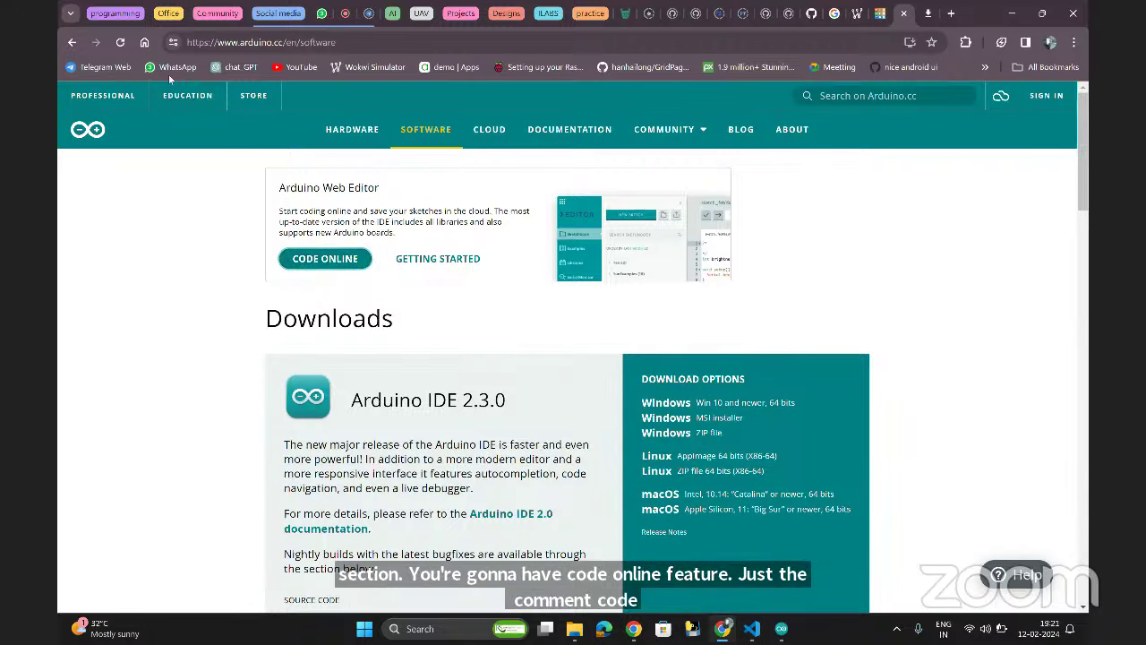
left_click(120, 42)
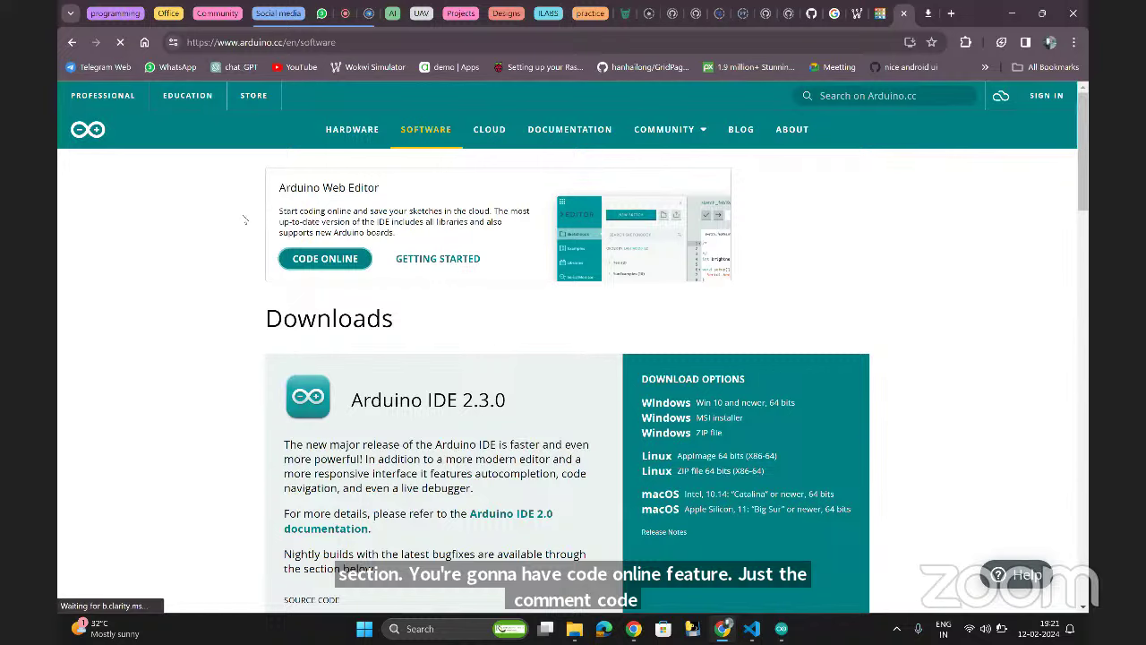
right_click(328, 258)
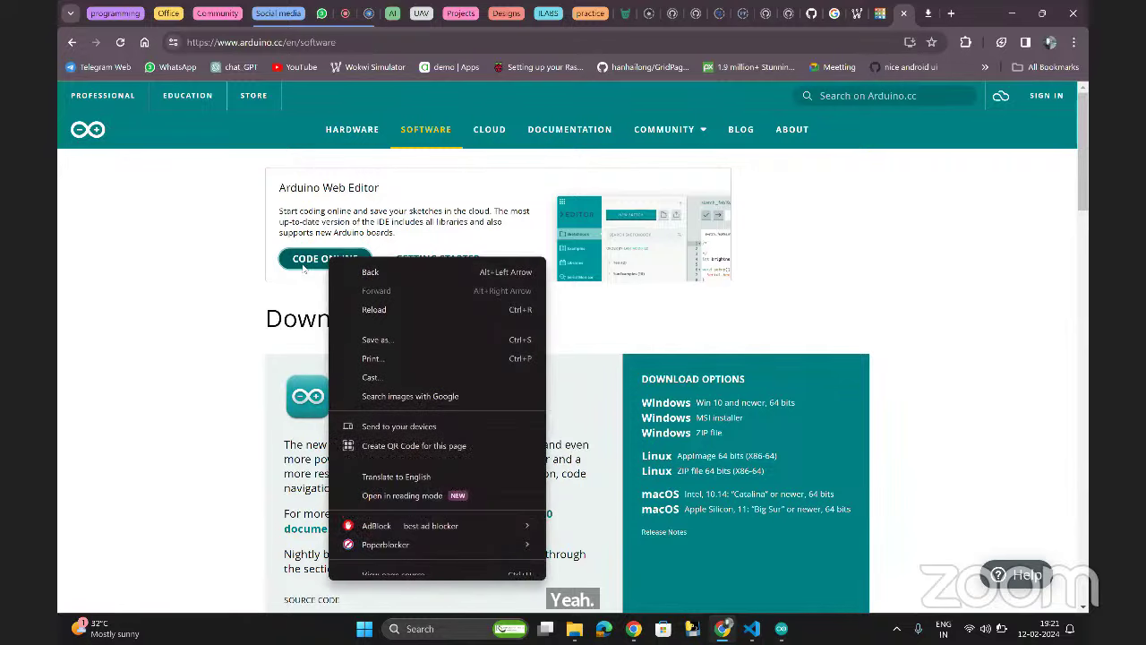
key("Escape")
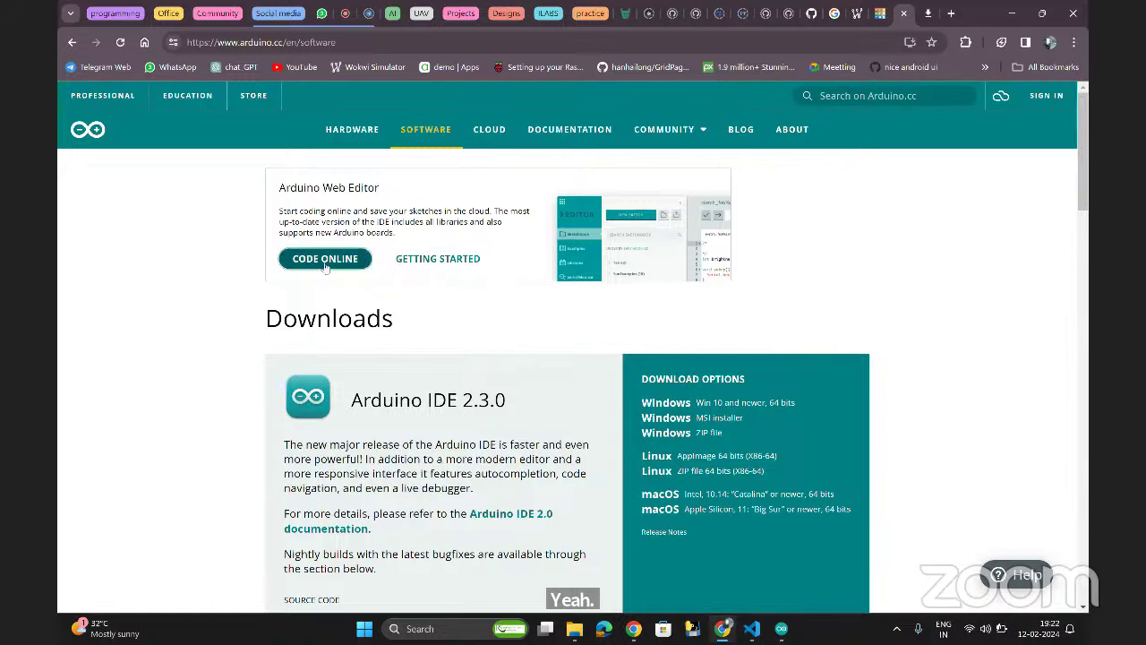
- Search Google for "arduino code online"
left_click(421, 49)
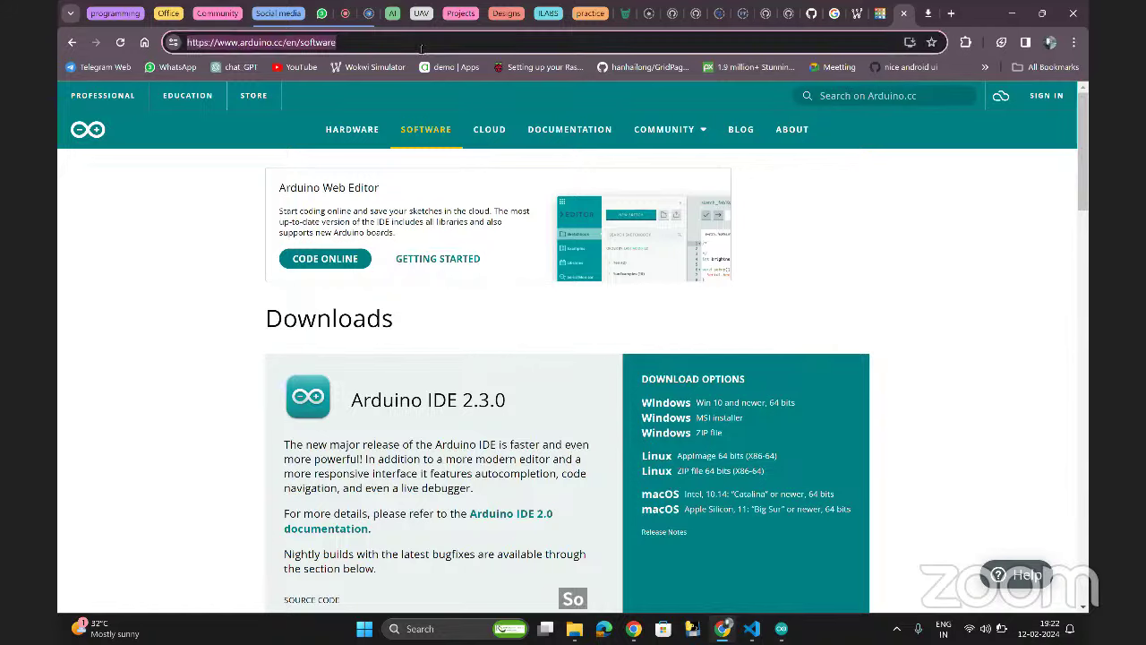
type("arduino ")
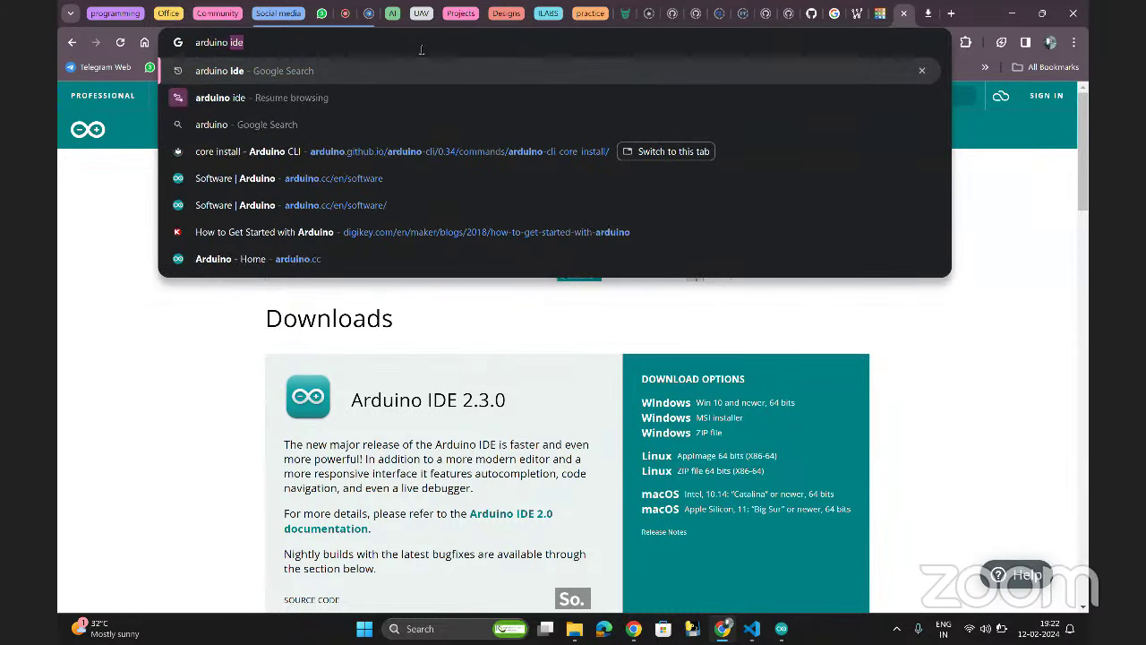
type("code online")
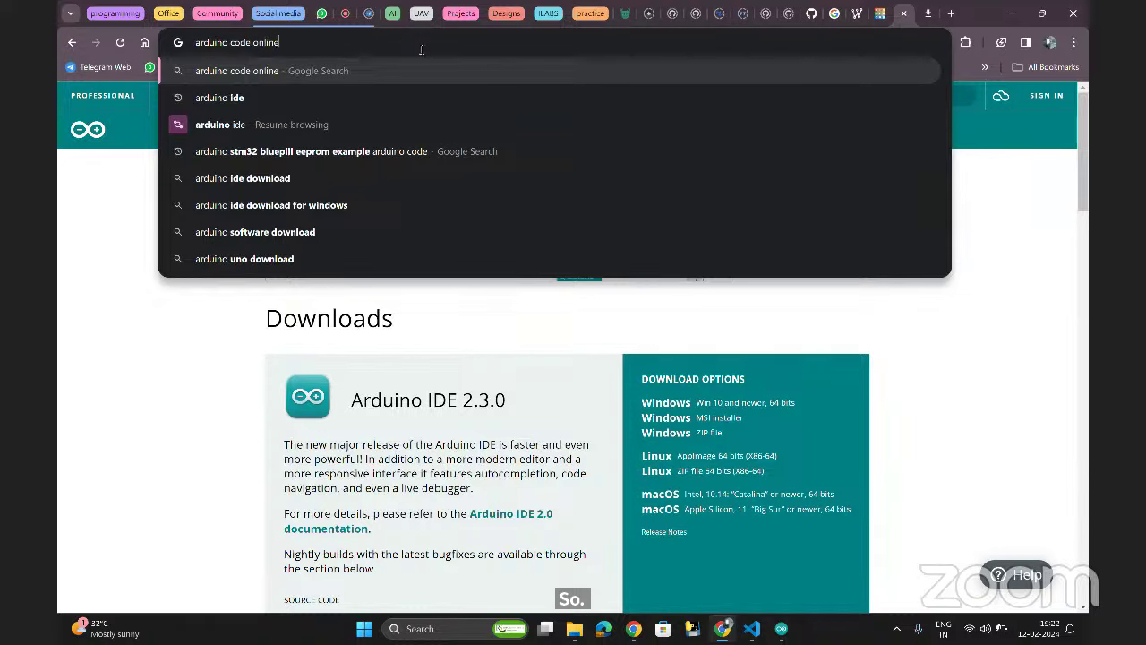
key("Return")
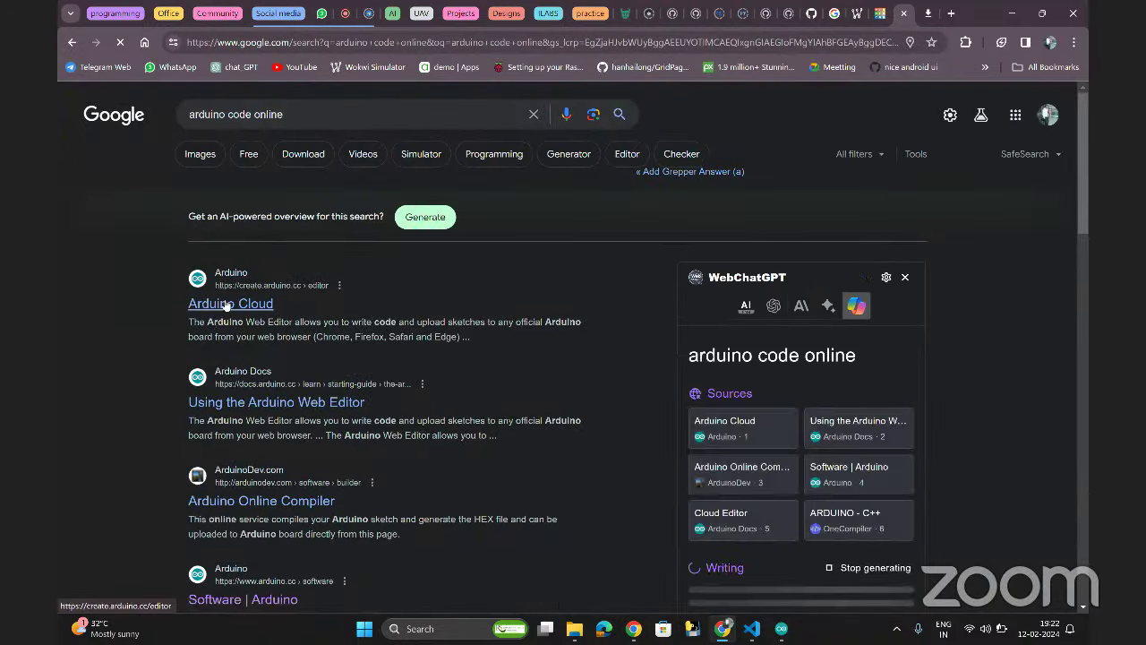
- Open the Arduino Cloud editor from the search results and sign in with the Google account
left_click(229, 304)
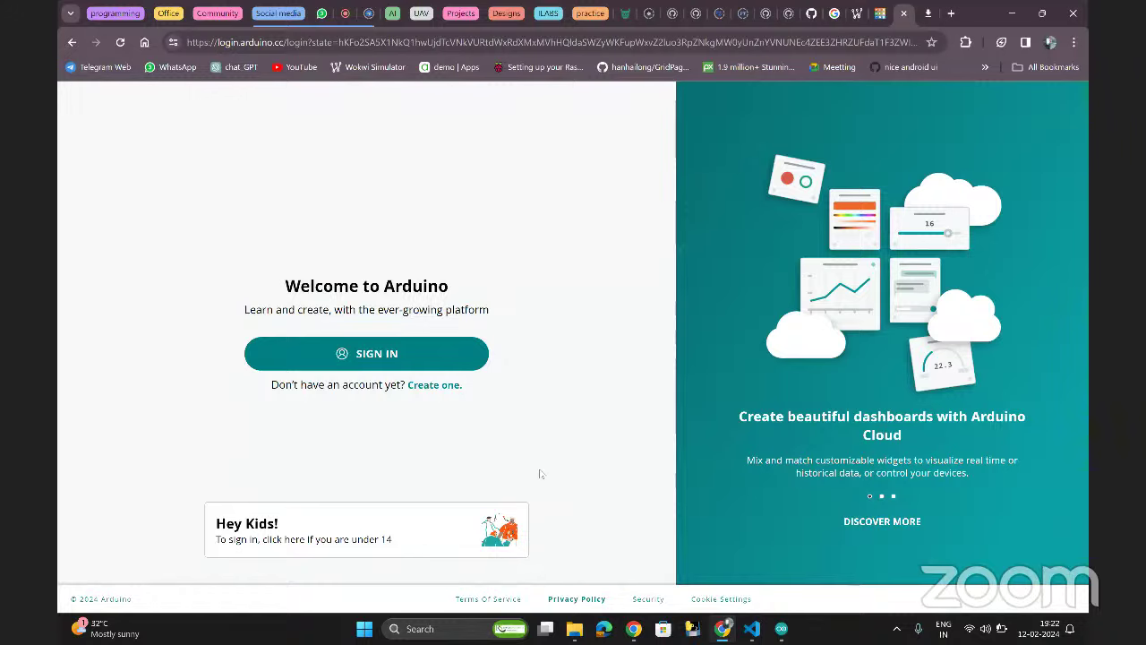
left_click(399, 353)
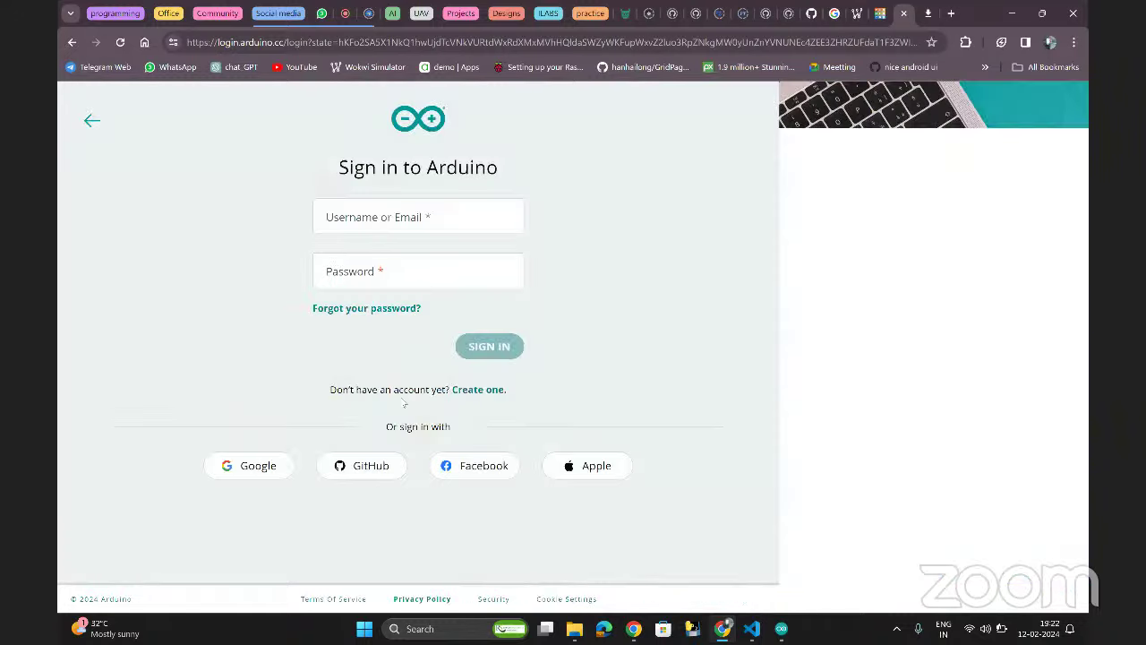
left_click(257, 465)
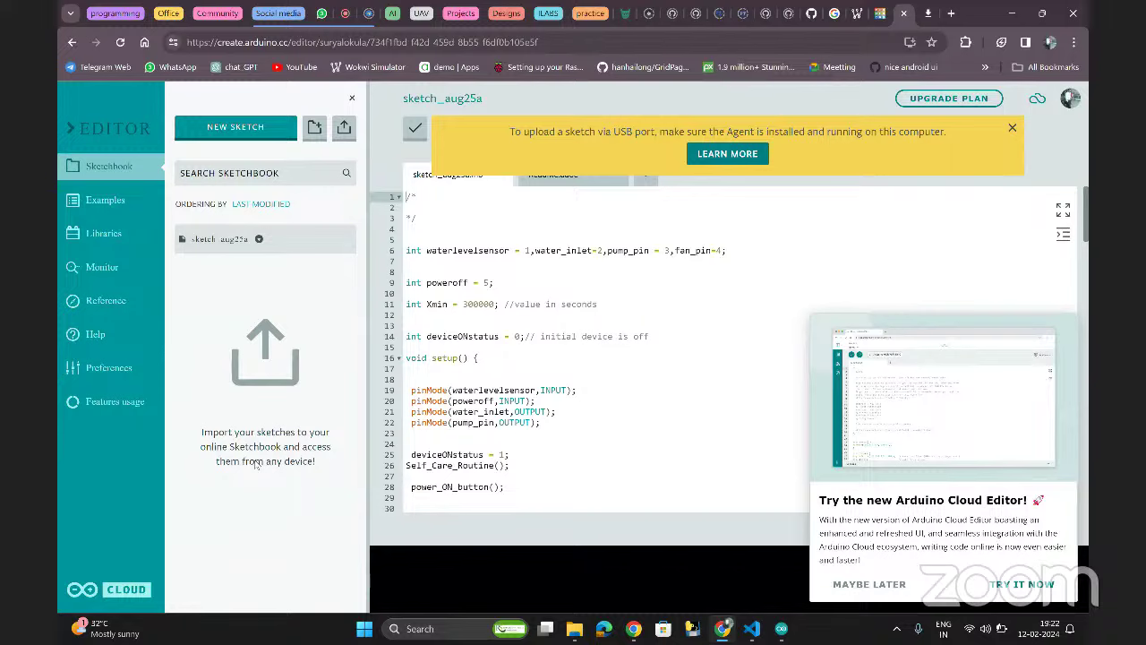
- Dismiss the USB upload notice, switch to the new Arduino Cloud Editor, and close its Cloud Agent notice
left_click(1012, 129)
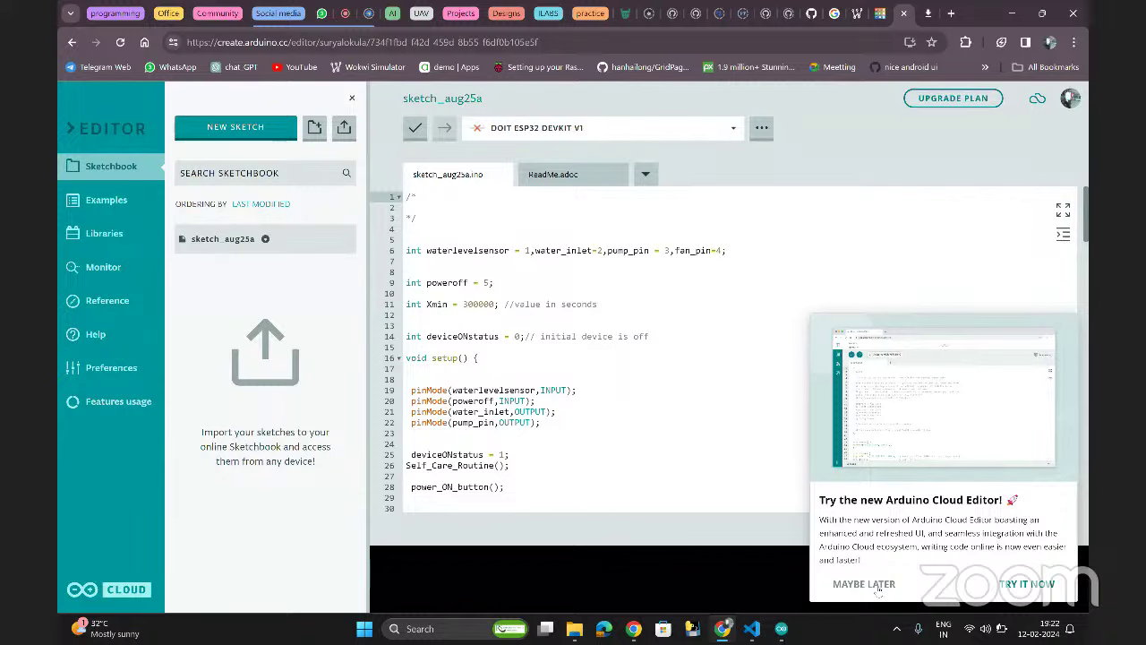
left_click(1018, 584)
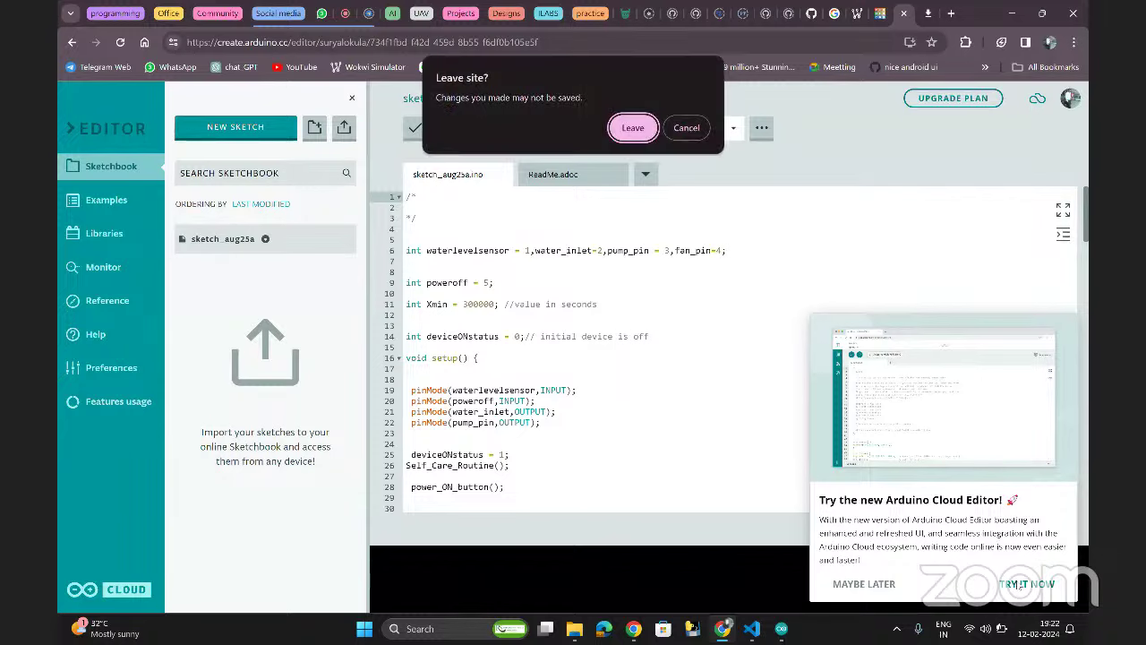
left_click(632, 128)
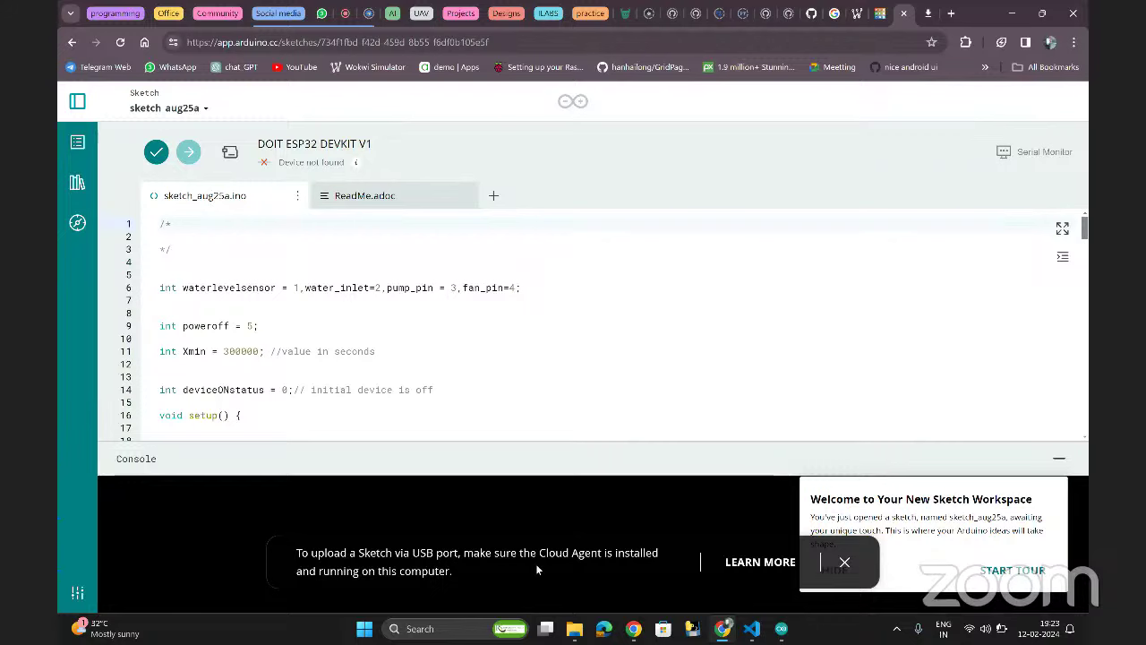
left_click(844, 562)
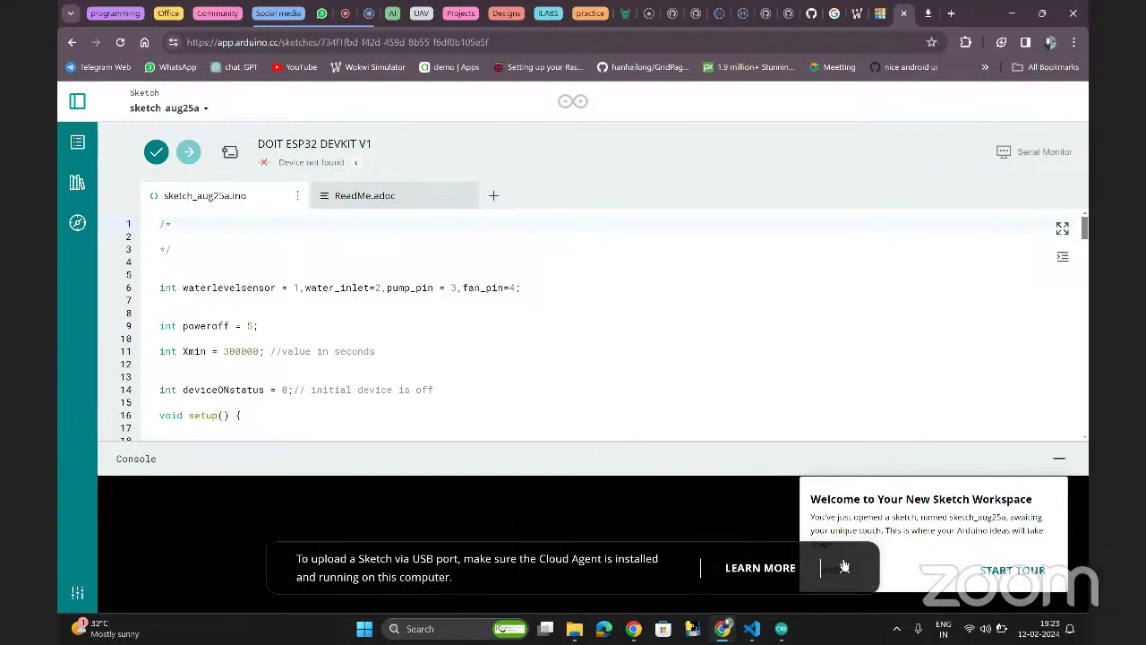
left_click(834, 570)
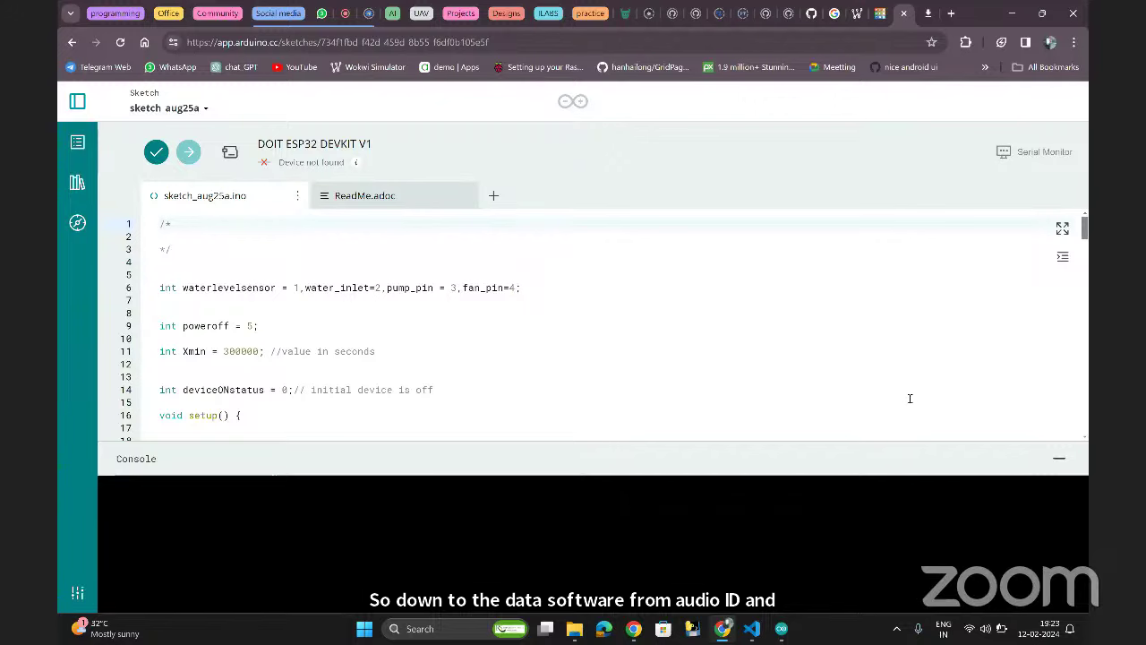
- View the sketch's ReadMe.adoc file, return to the code, and look over the available Examples and Libraries
left_click(337, 206)
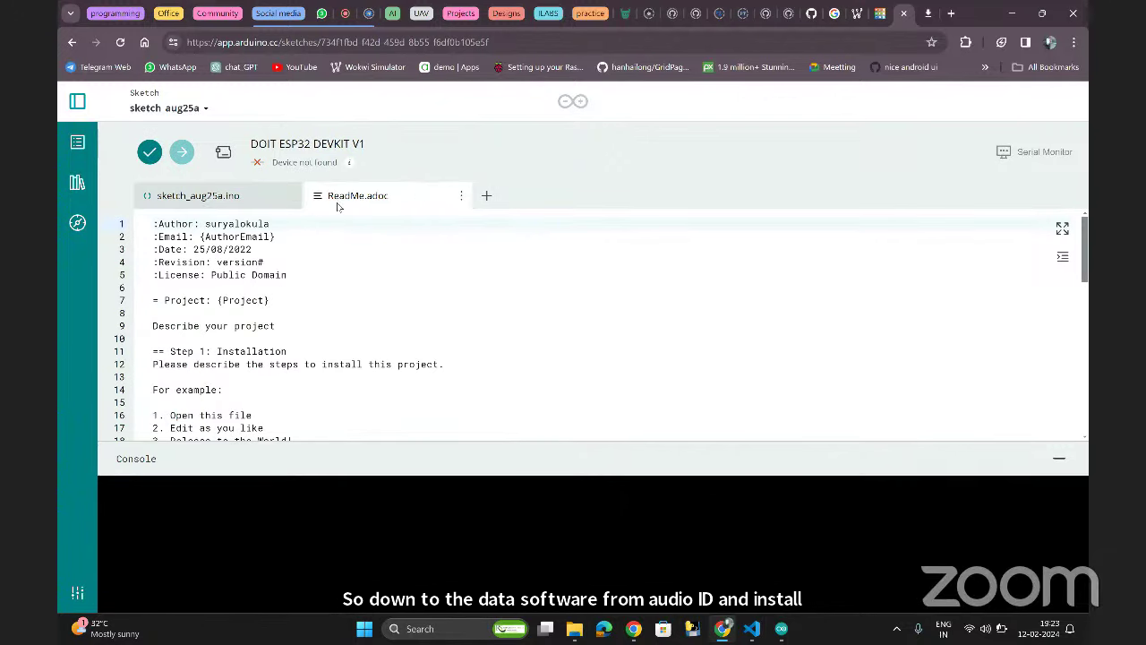
left_click(226, 205)
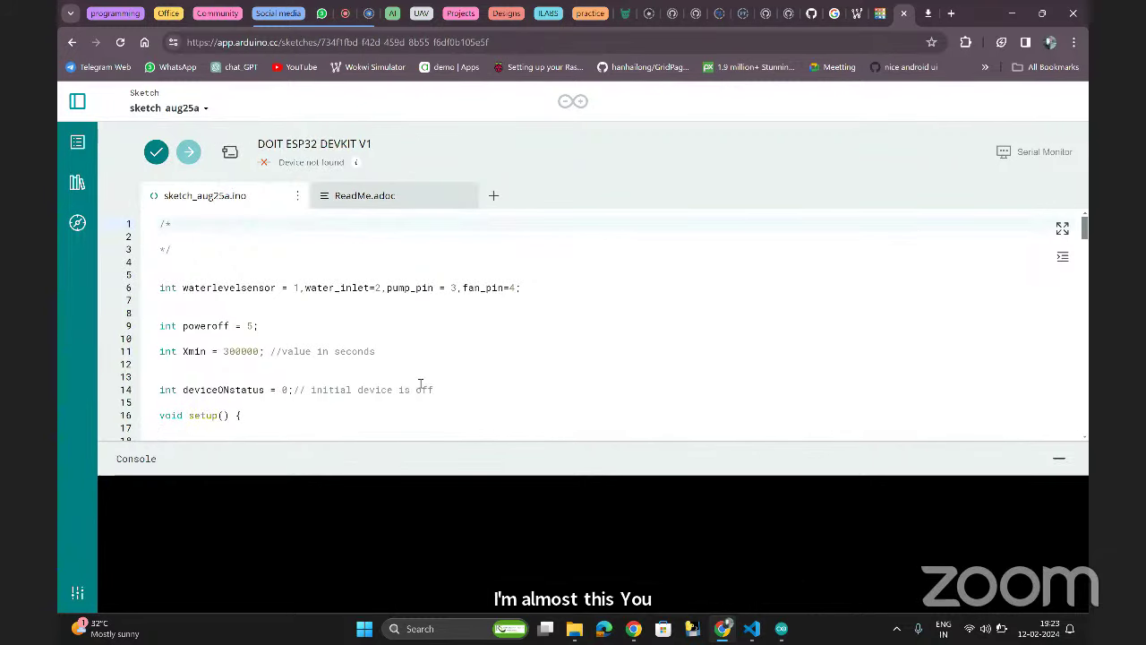
left_click(77, 143)
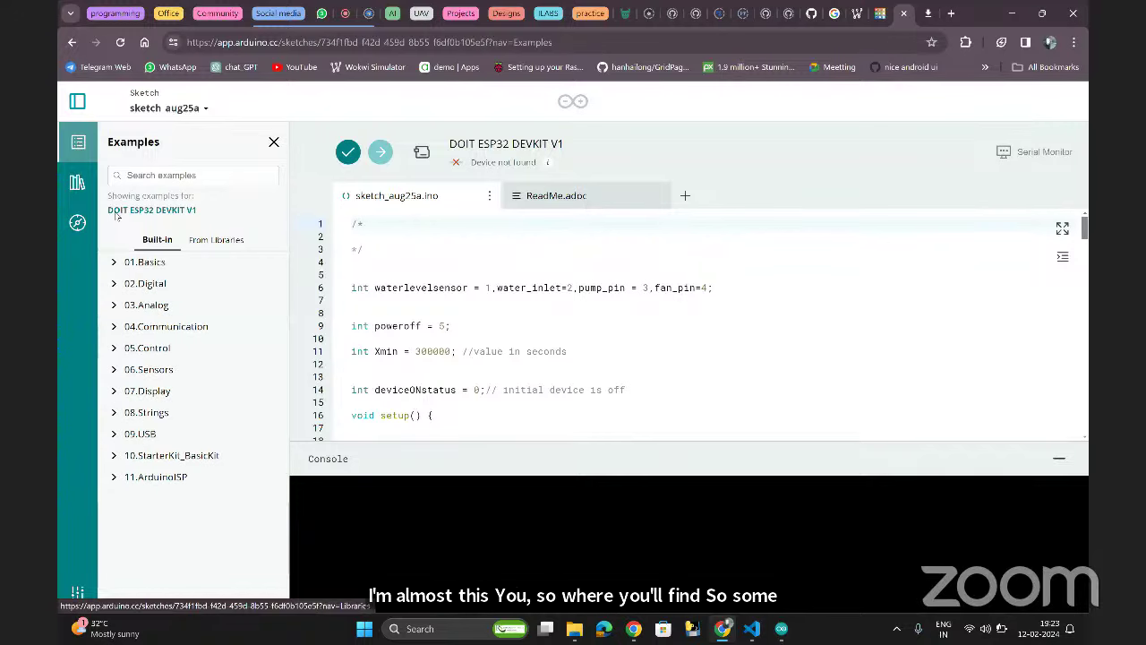
left_click(75, 183)
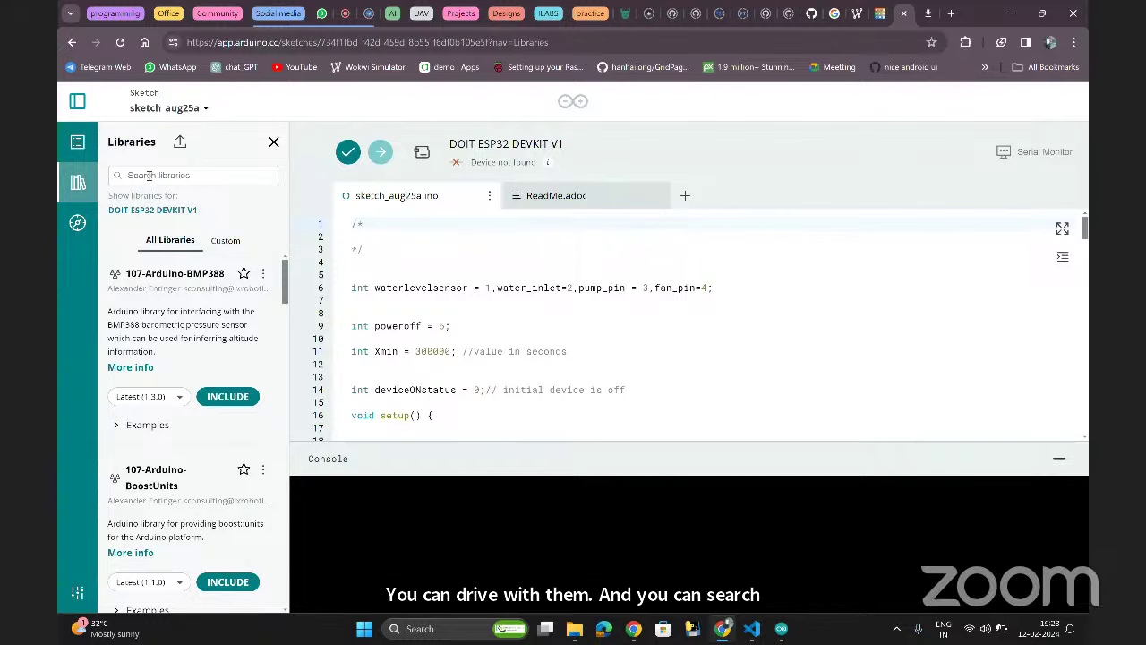
- Browse the Functions and Variables lists in the editor's Arduino language reference
left_click(78, 226)
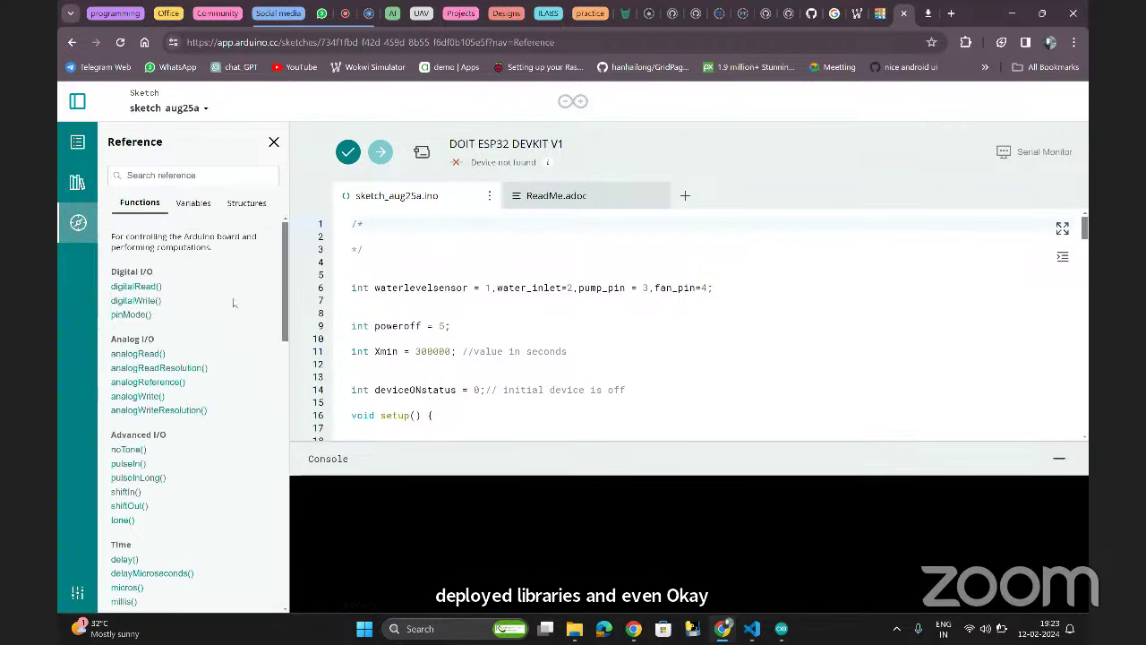
scroll(210, 342, "down", 10)
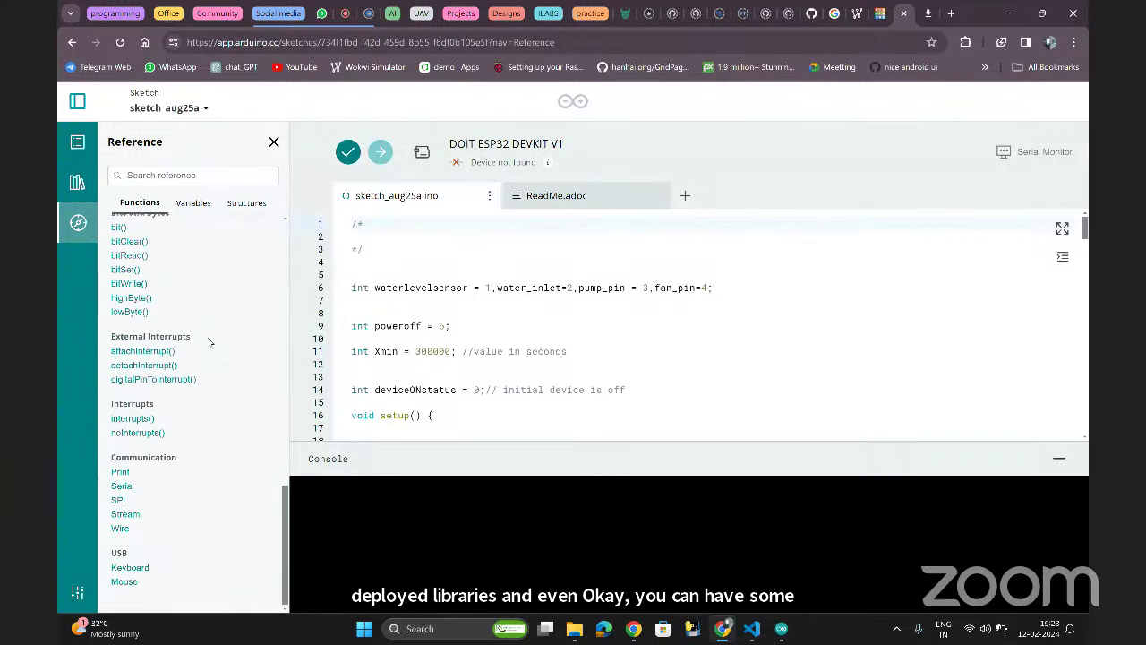
scroll(211, 342, "up", 10)
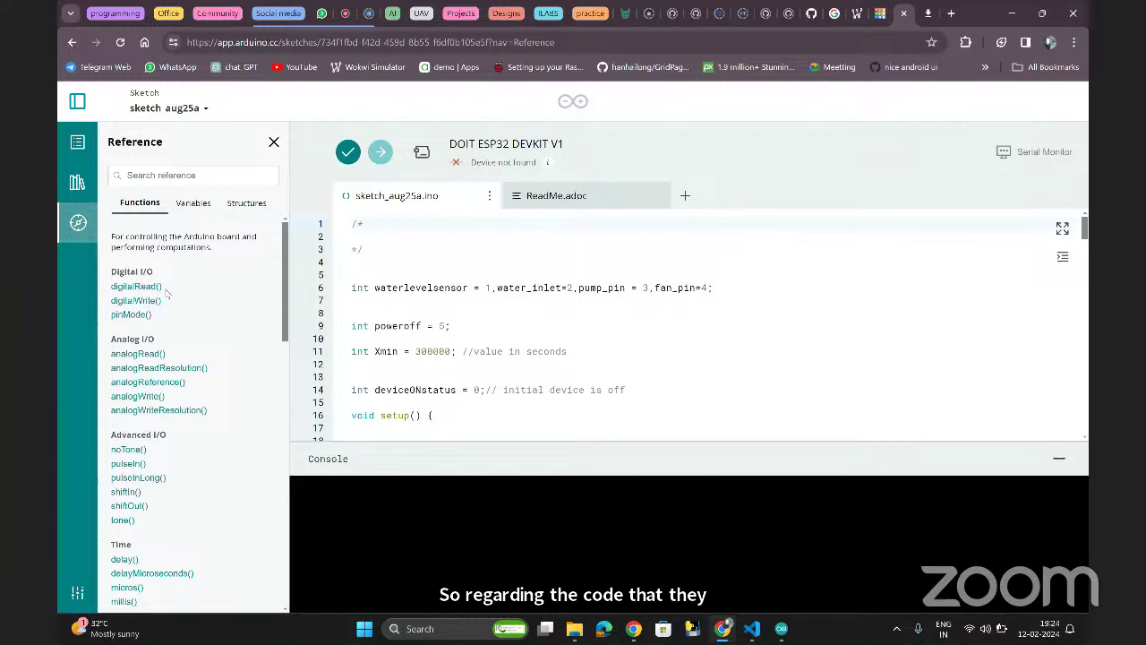
scroll(187, 322, "down", 1)
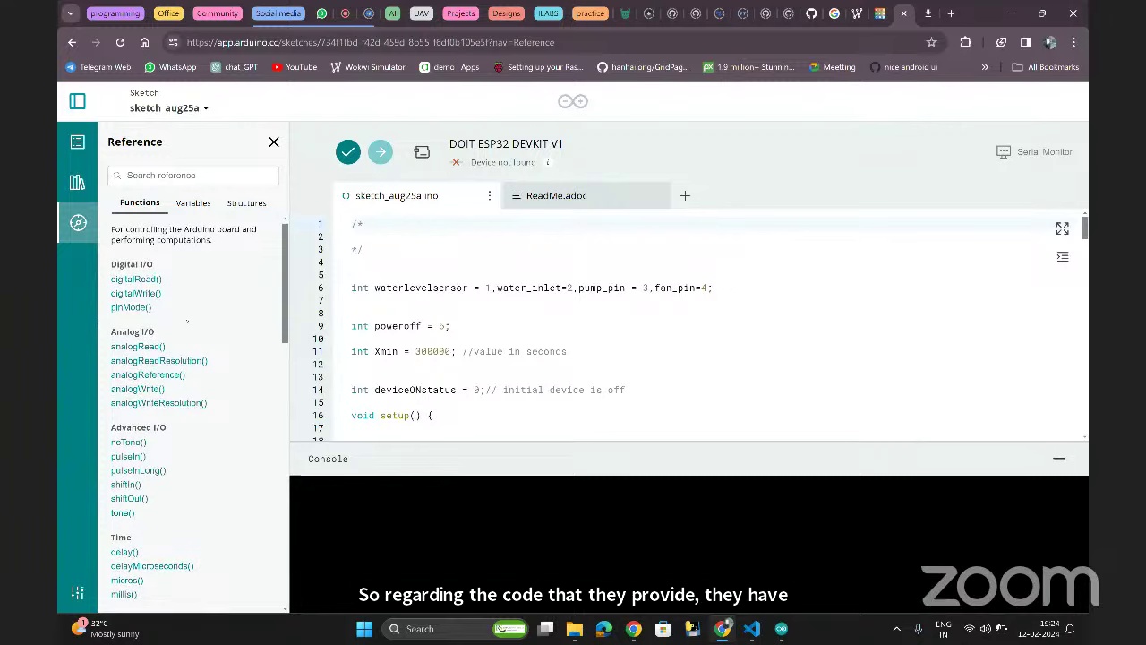
scroll(187, 321, "up", 1)
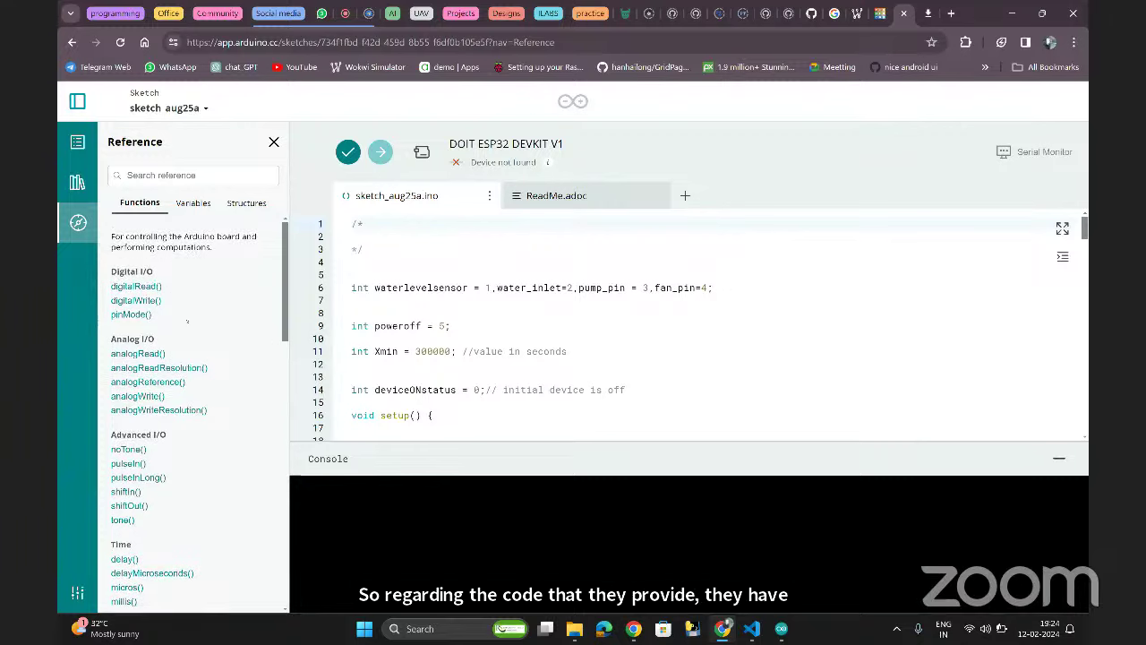
left_click(185, 204)
scroll(229, 259, "down", 5)
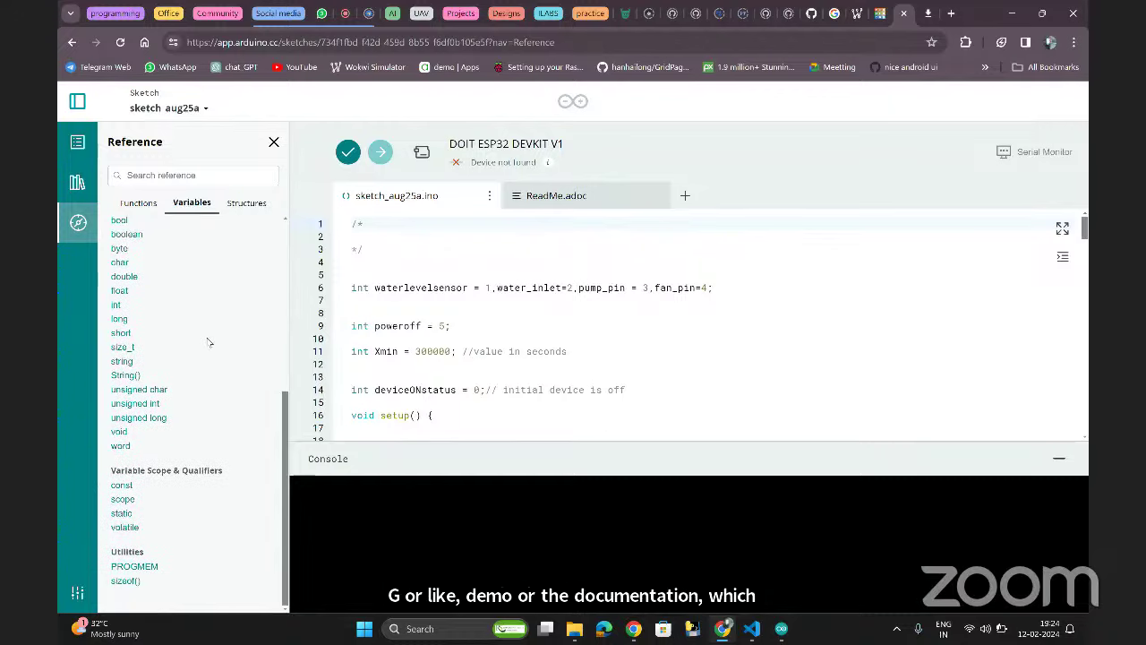
- Browse the Structures section of the reference and highlight its line about the elements of Arduino (C++) code
left_click(246, 203)
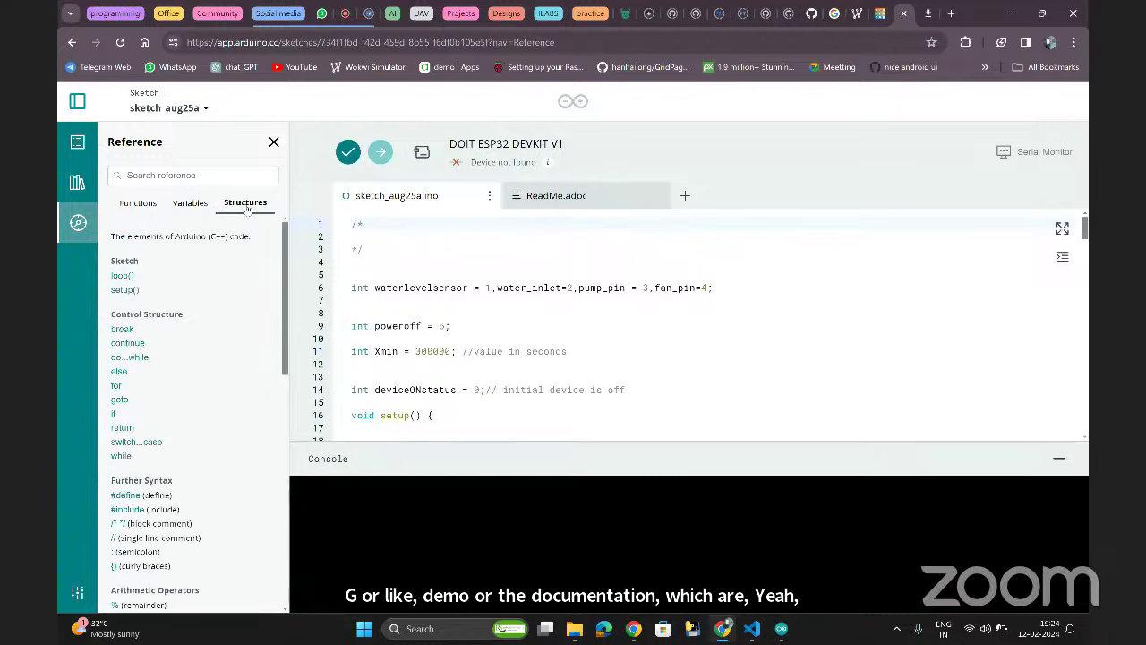
scroll(205, 309, "down", 3)
scroll(205, 309, "down", 5)
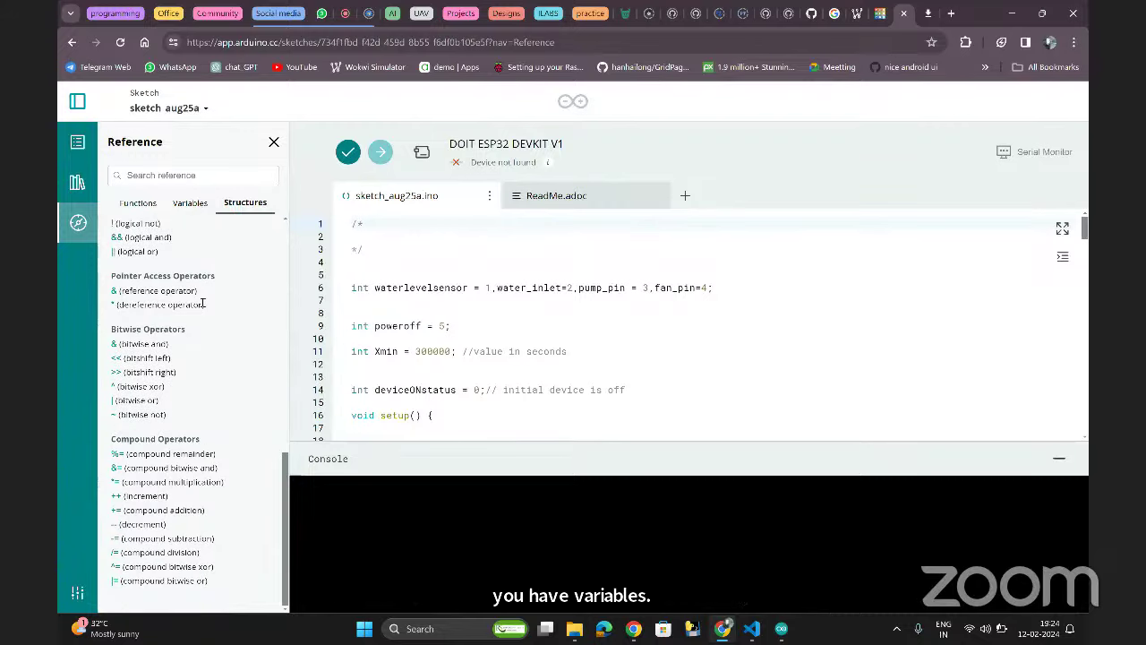
scroll(203, 303, "up", 10)
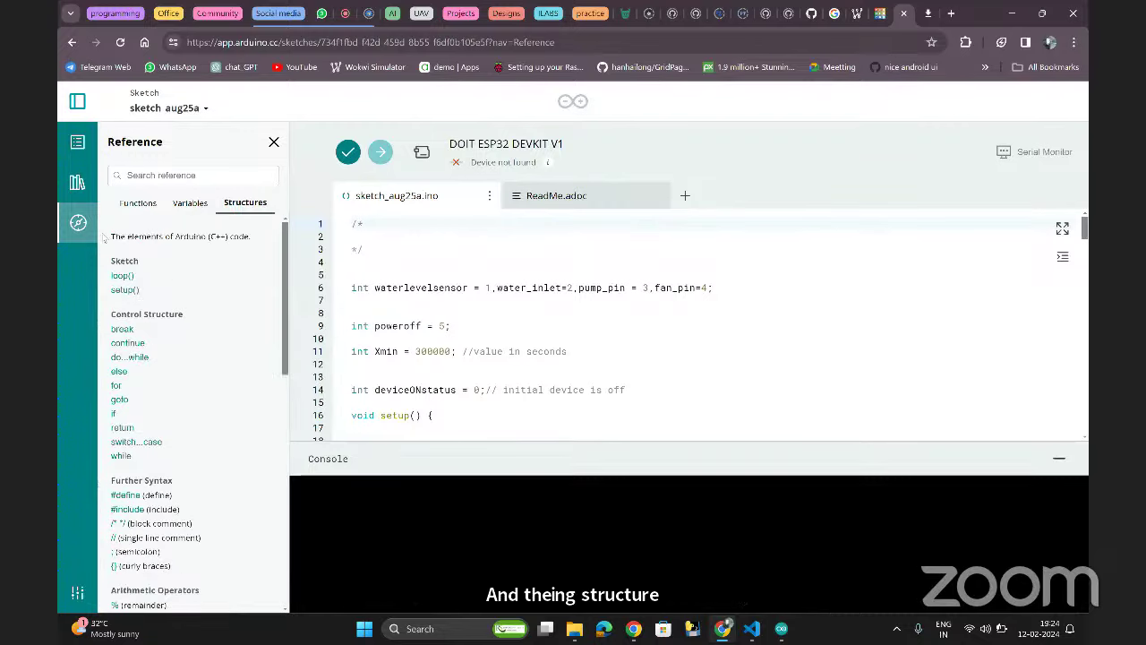
mouse_move(112, 235)
left_mouse_down()
mouse_move(134, 261)
mouse_move(257, 247)
left_mouse_up()
left_click(256, 246)
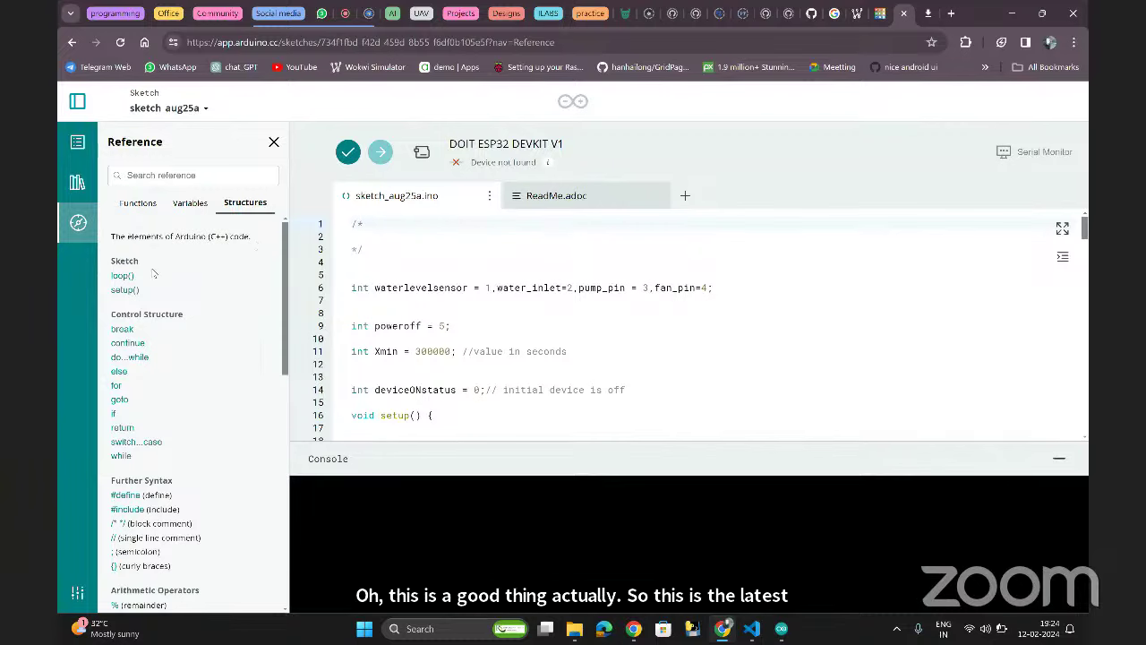
left_click_drag(114, 238, 257, 238)
left_click(258, 238)
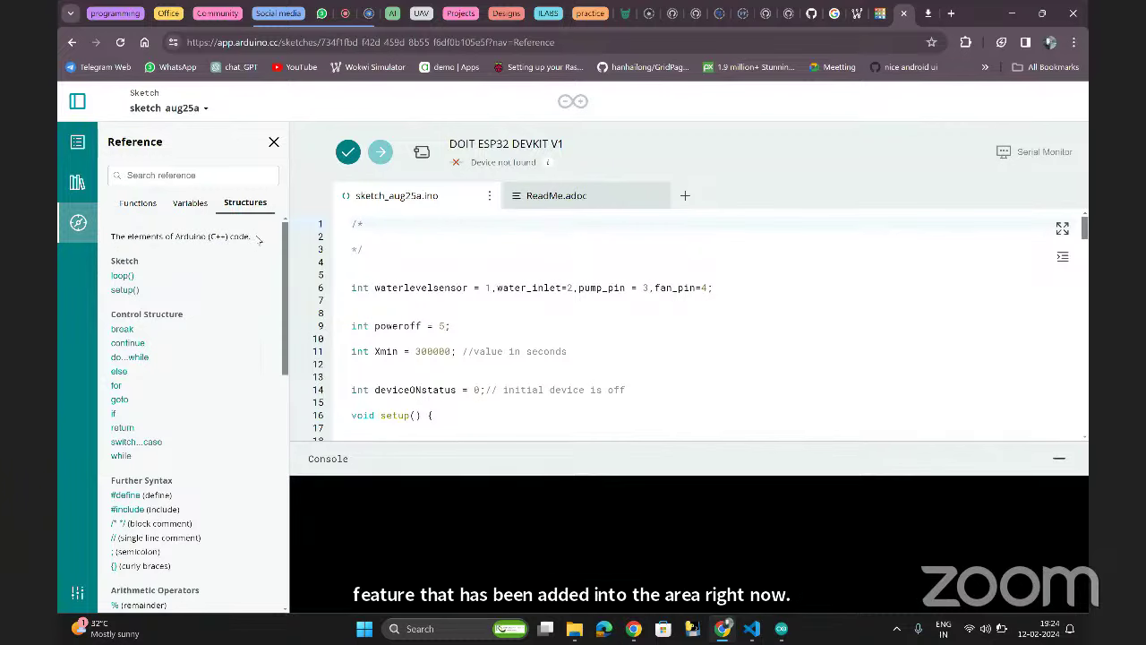
- View the Examples list again, close it, and return to the code of sketch_aug25a.ino
left_click(78, 143)
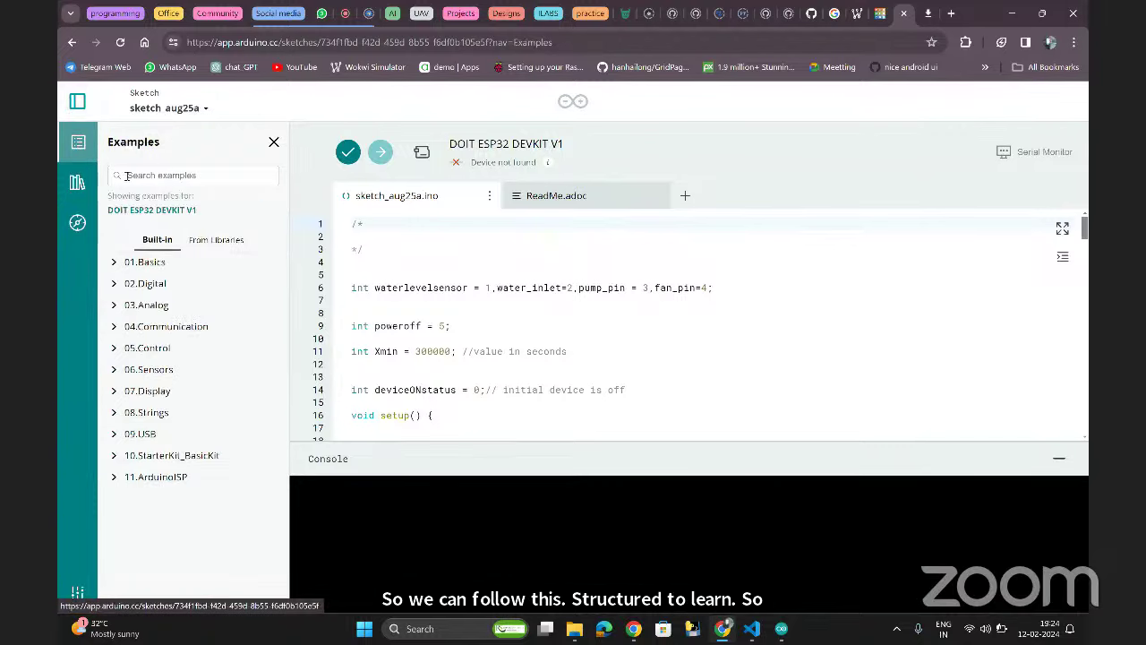
left_click(274, 143)
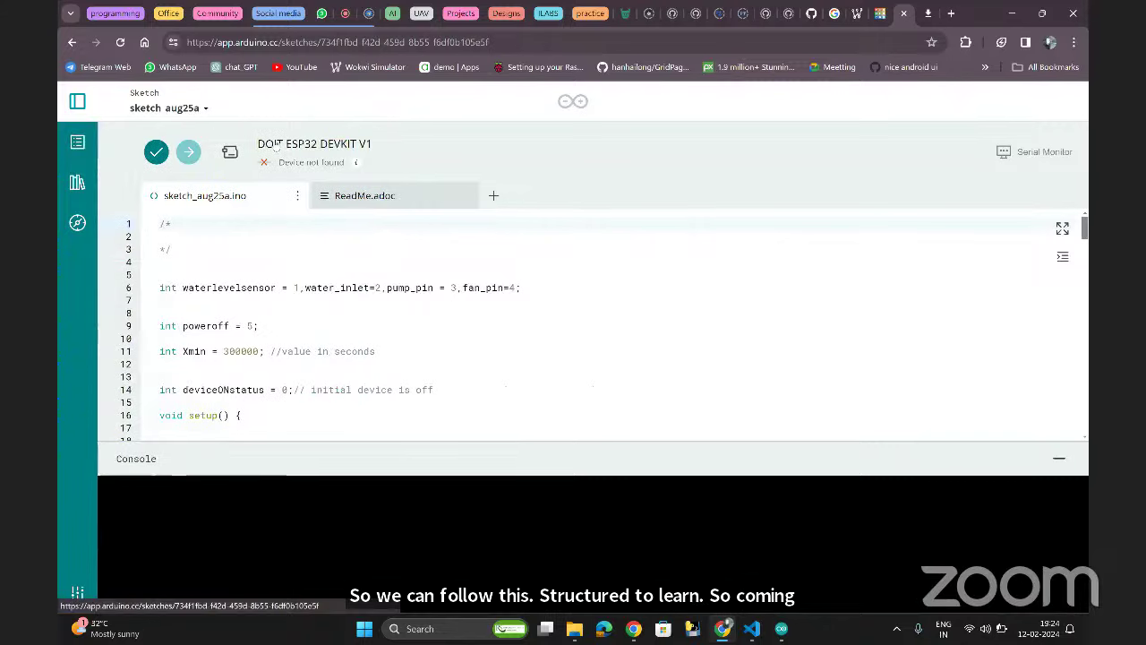
left_click(252, 282)
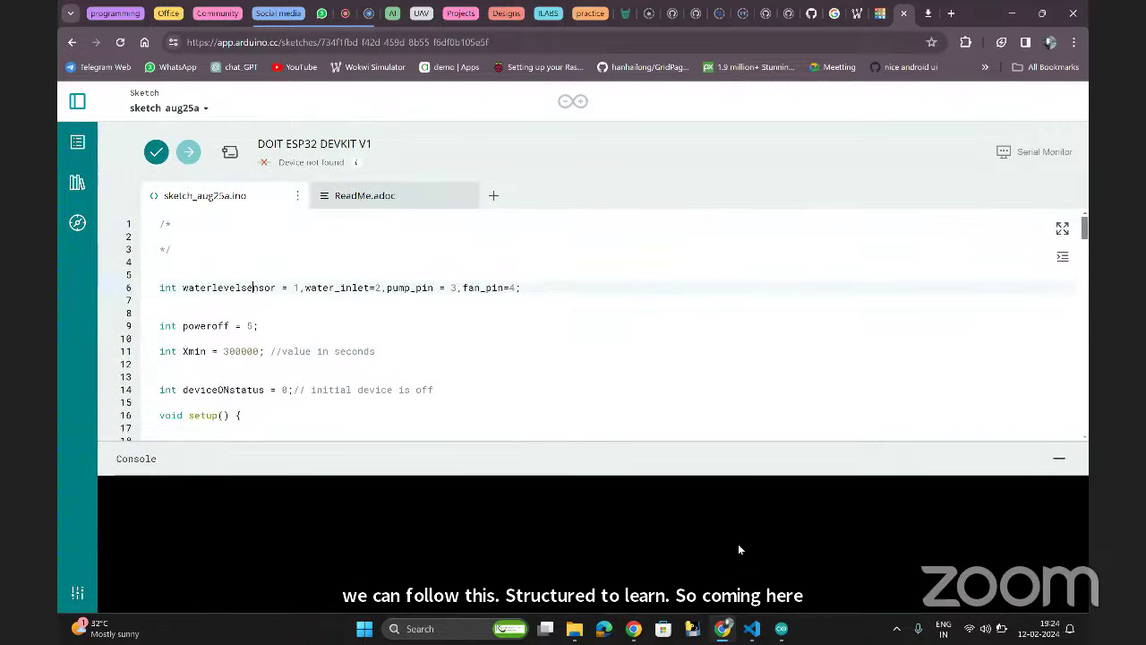
- Switch to the desktop Arduino IDE and review its File and Tools commands
left_click(781, 628)
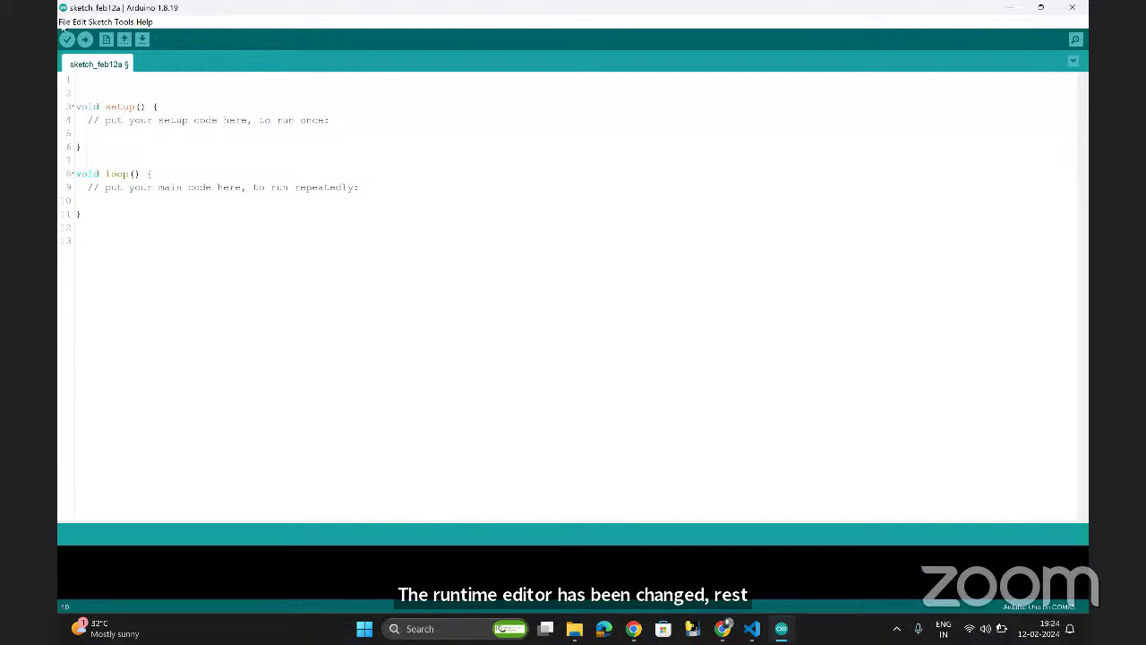
left_click(64, 22)
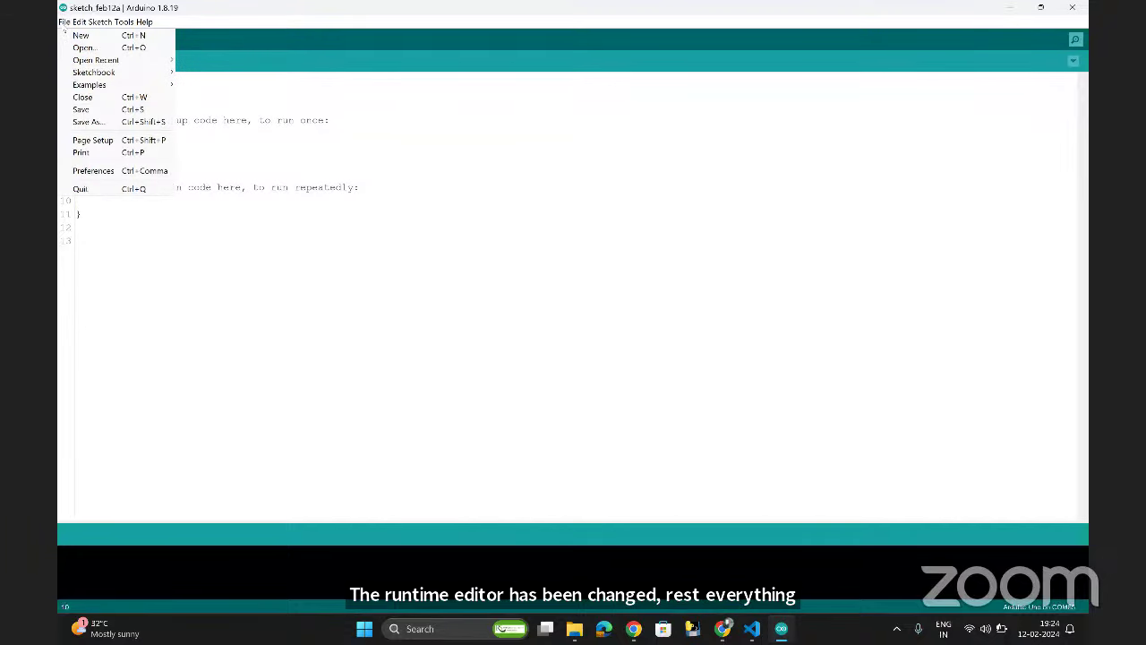
mouse_move(95, 25)
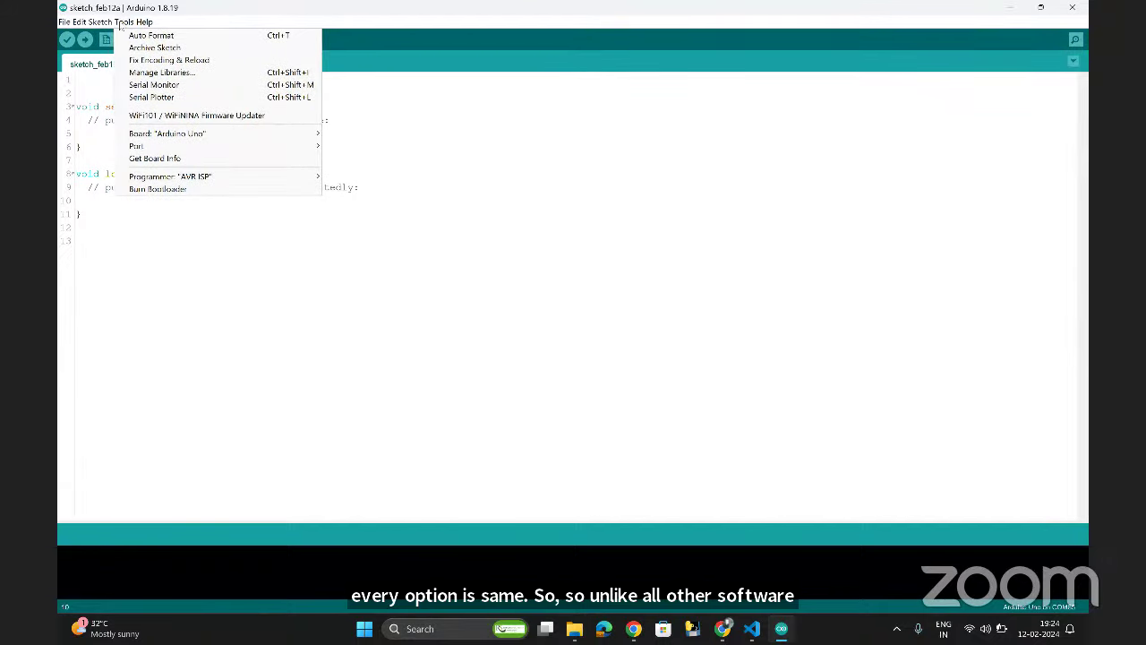
- Create a new sketch, maximize its window to show the empty setup and loop template, and close it
left_click(65, 29)
left_click(66, 29)
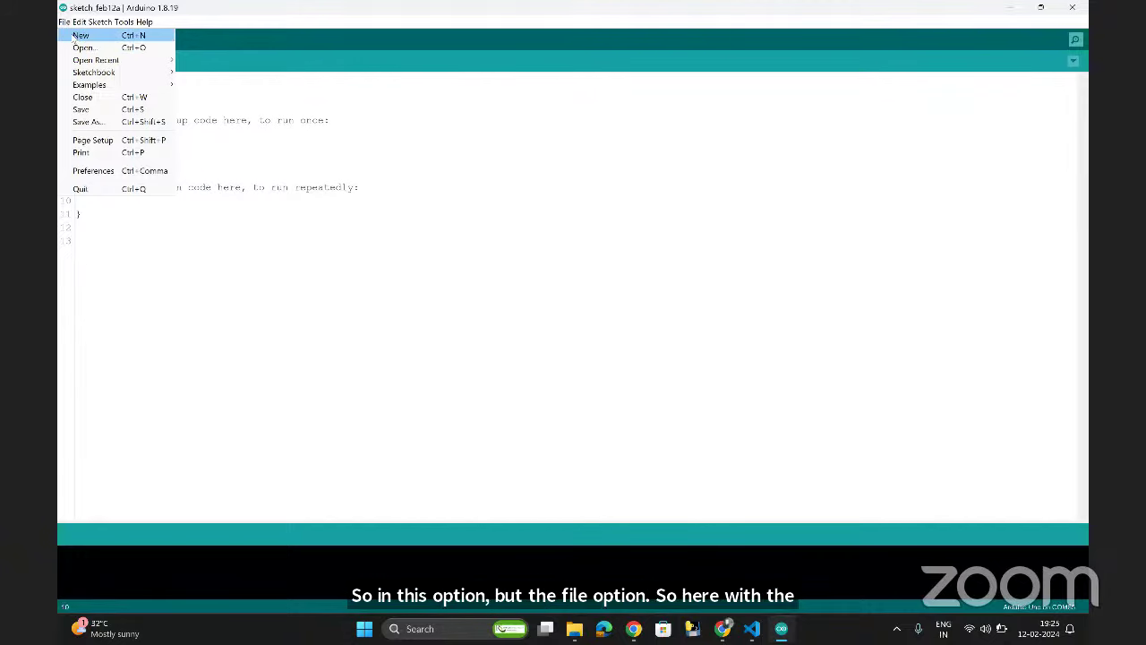
left_click(80, 35)
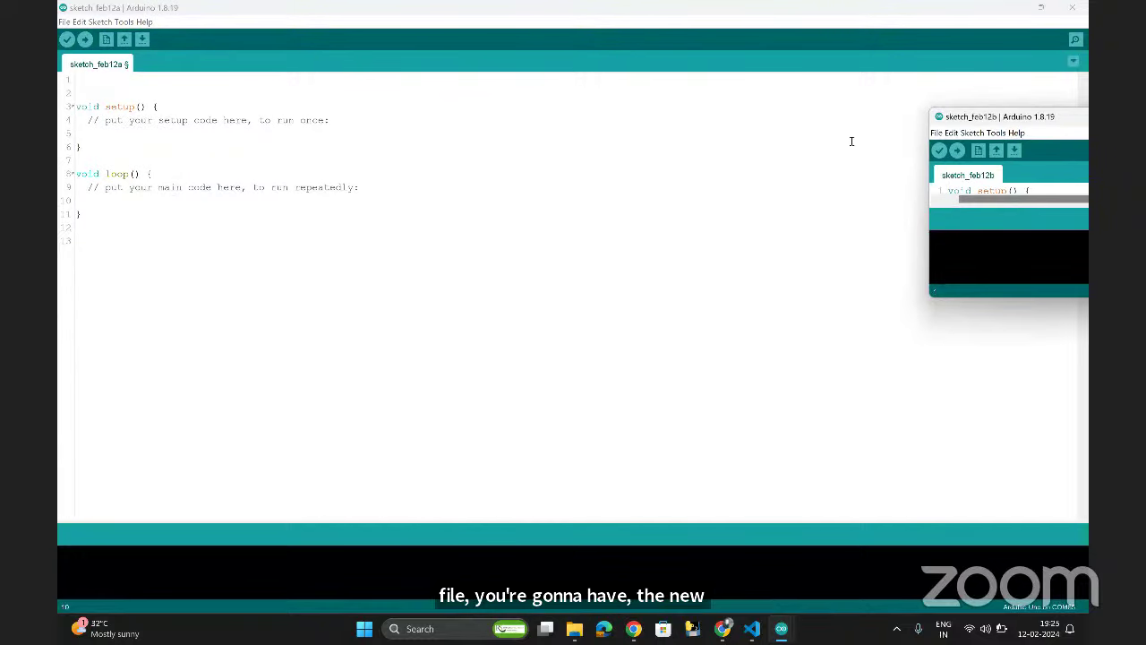
left_click_drag(967, 117, 736, 157)
left_click(912, 158)
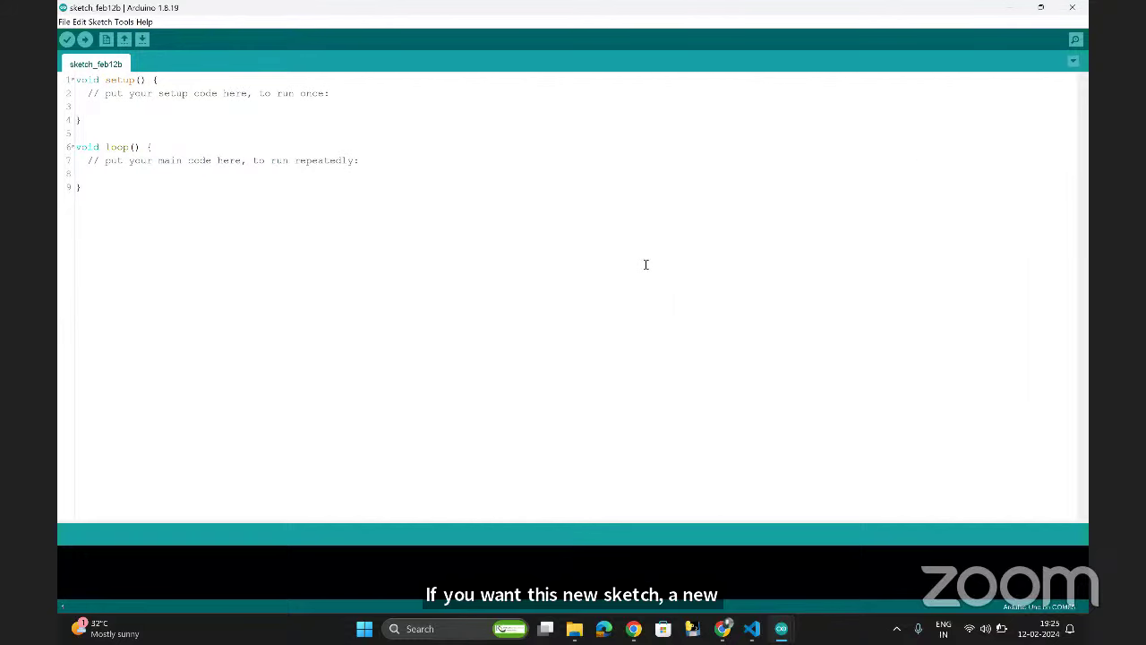
left_click(1070, 11)
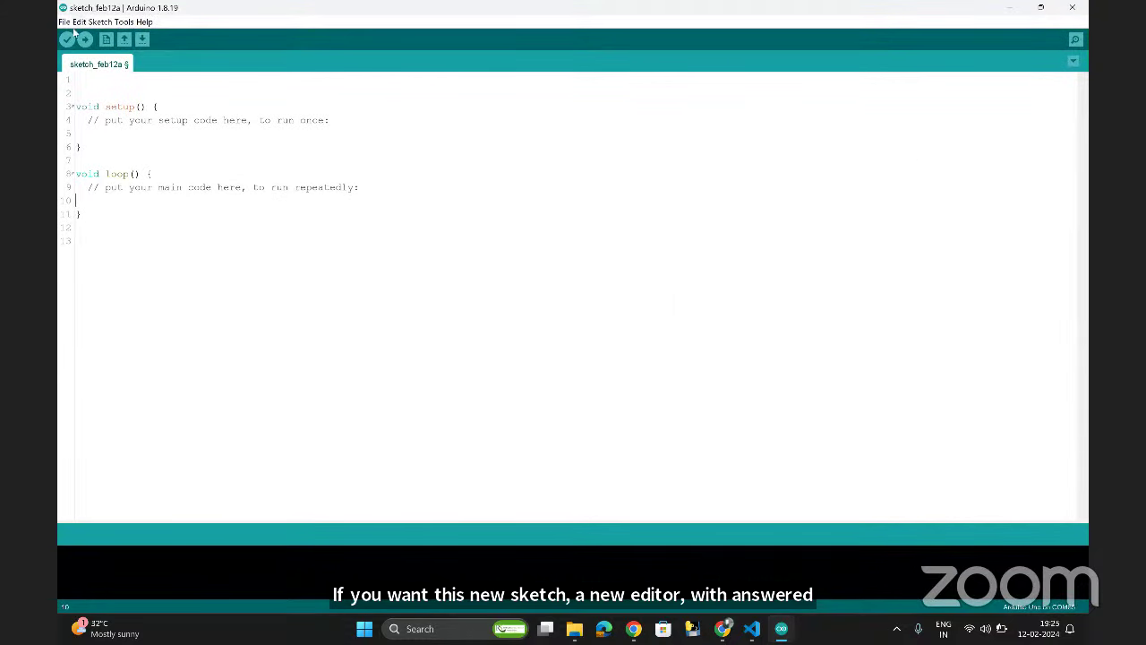
- Review the File commands and the example sketches grouped as built-in, for any board and for Arduino Uno
left_click(66, 23)
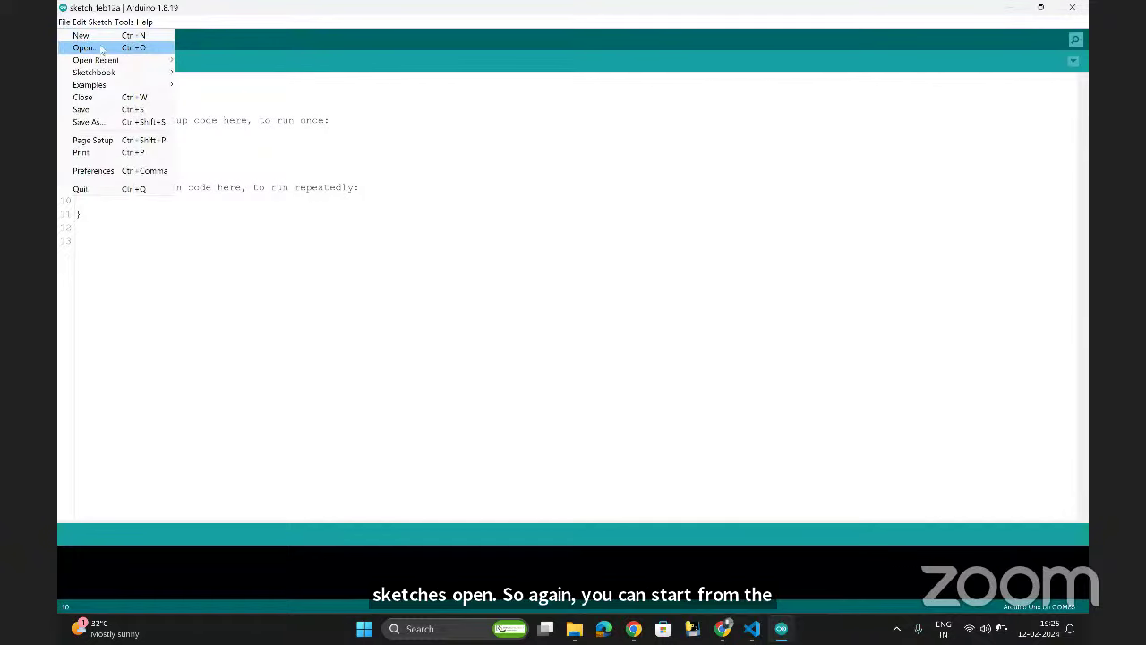
mouse_move(155, 62)
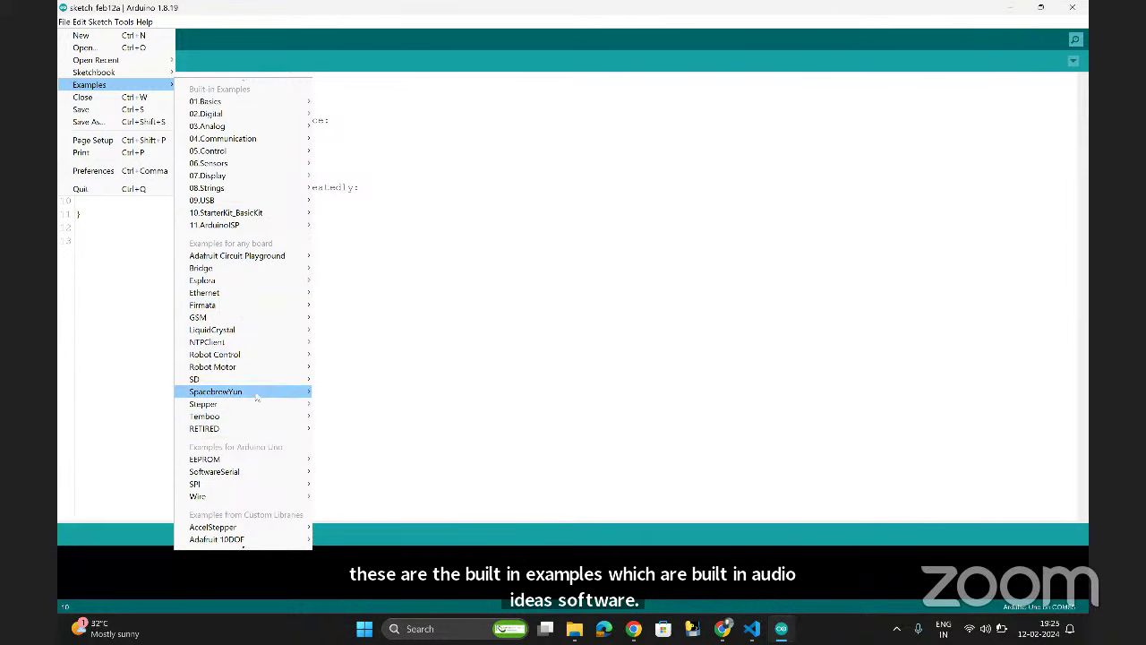
mouse_move(257, 395)
scroll(257, 394, "down", 4)
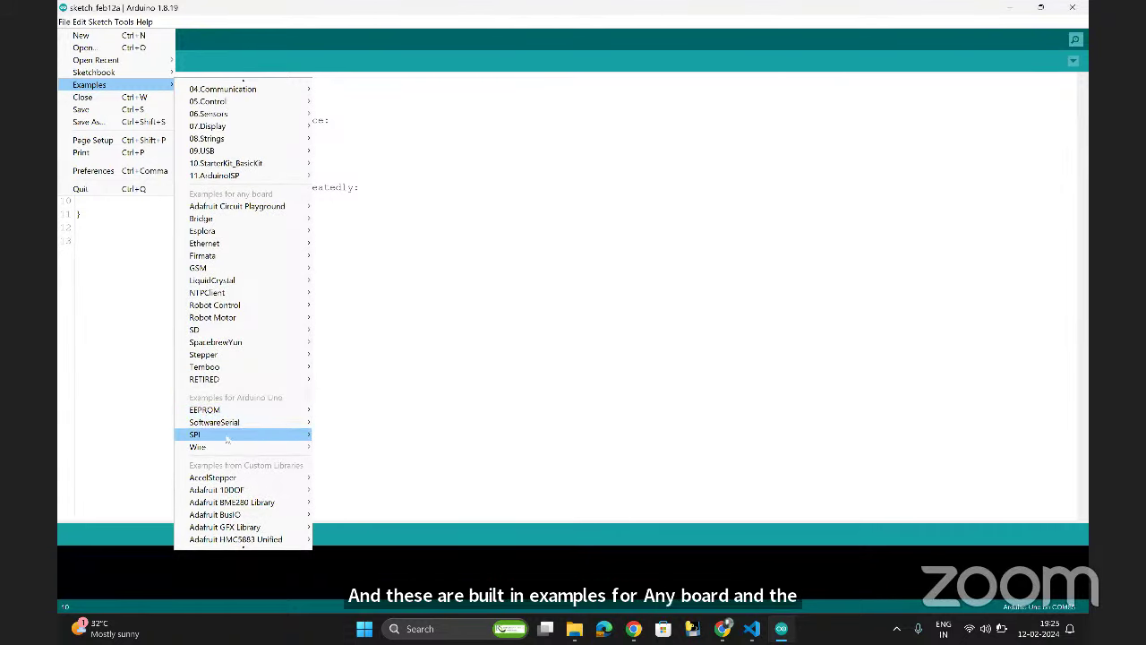
mouse_move(215, 409)
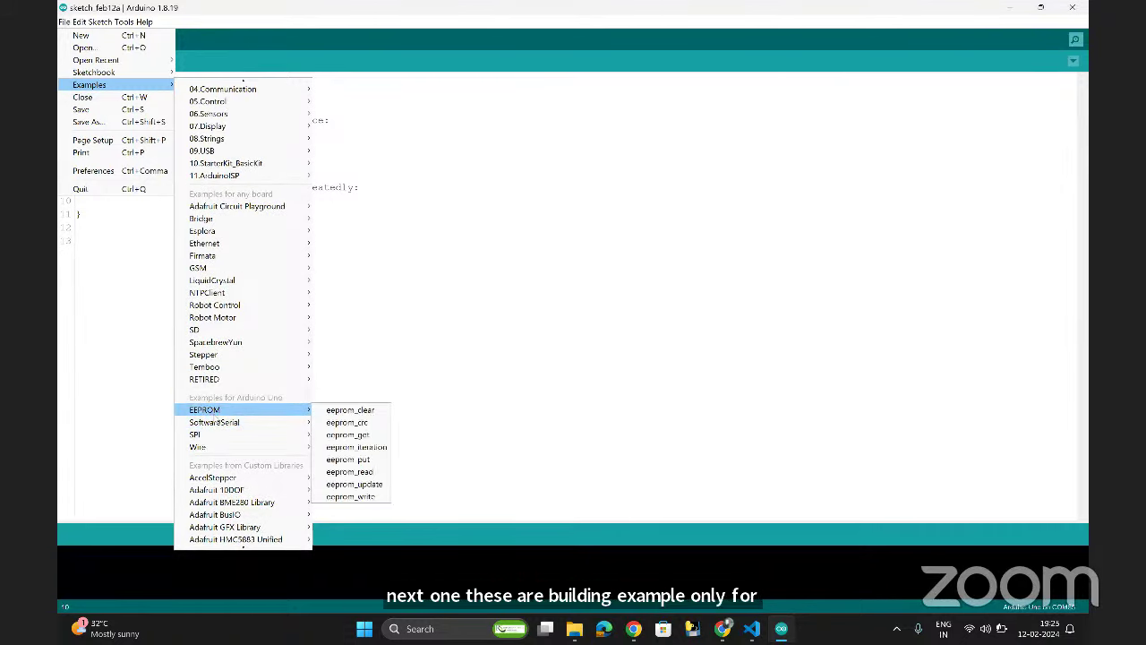
scroll(219, 358, "down", 5)
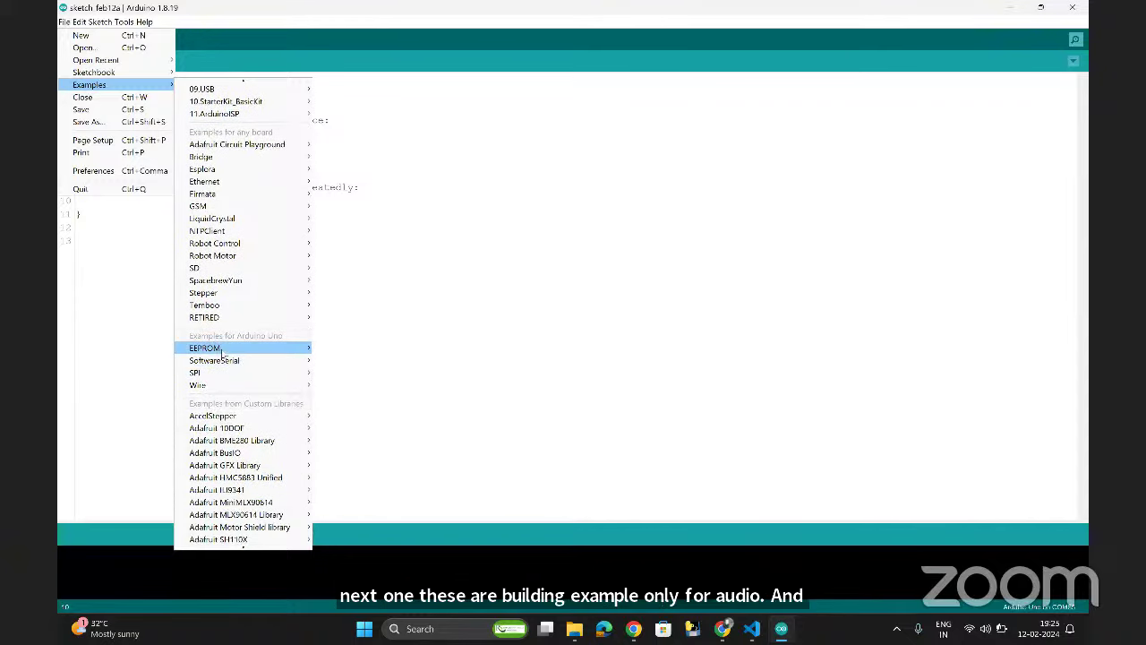
mouse_move(222, 350)
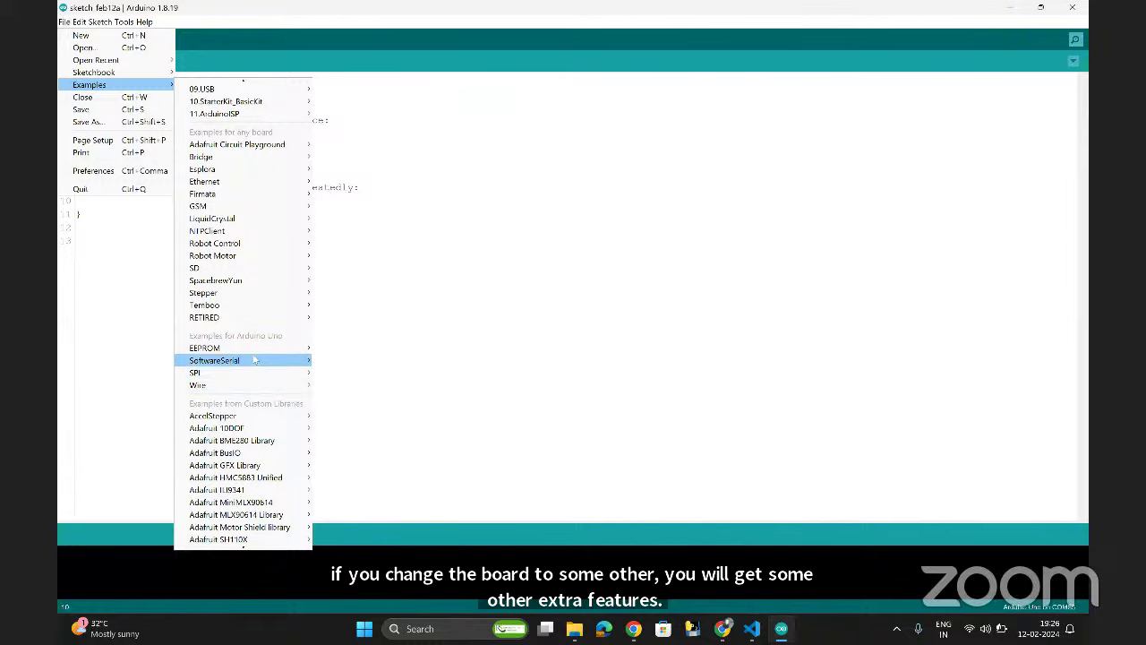
- Look through the examples from custom libraries down to the INCOMPATIBLE group
scroll(251, 371, "down", 4)
scroll(255, 356, "down", 3)
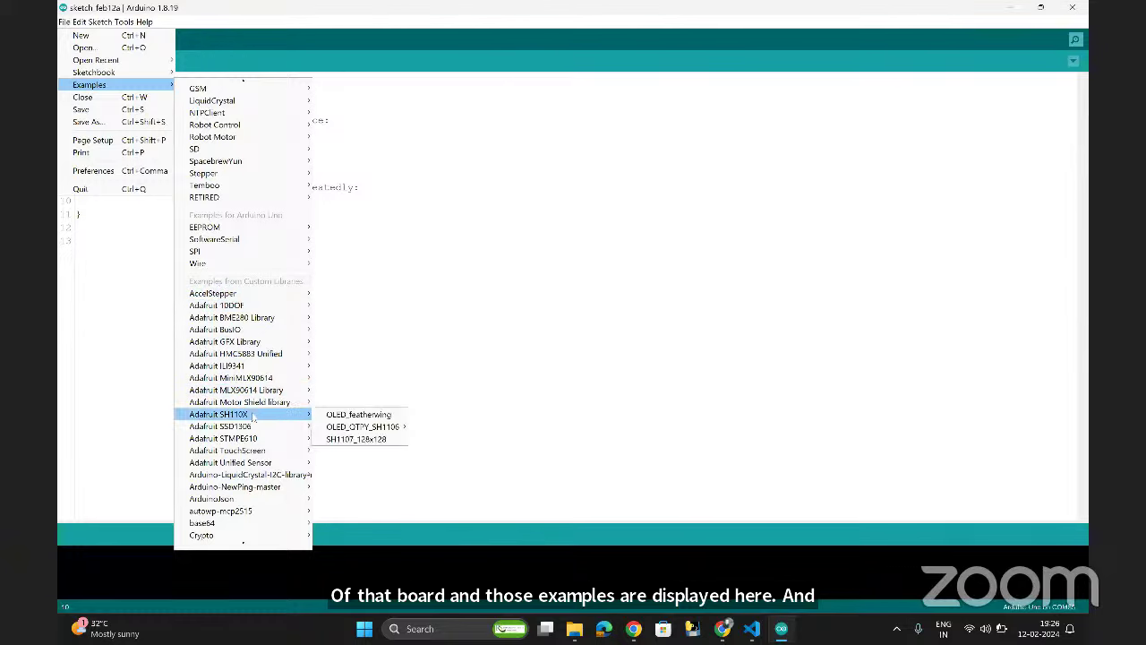
scroll(234, 412, "down", 1)
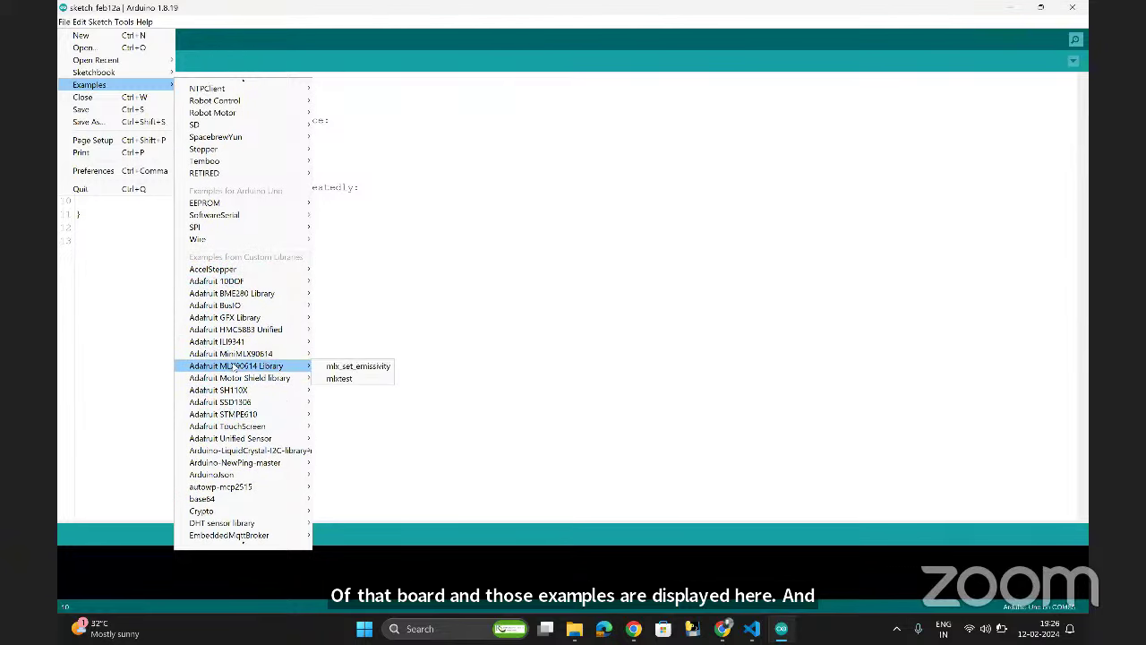
scroll(235, 367, "down", 3)
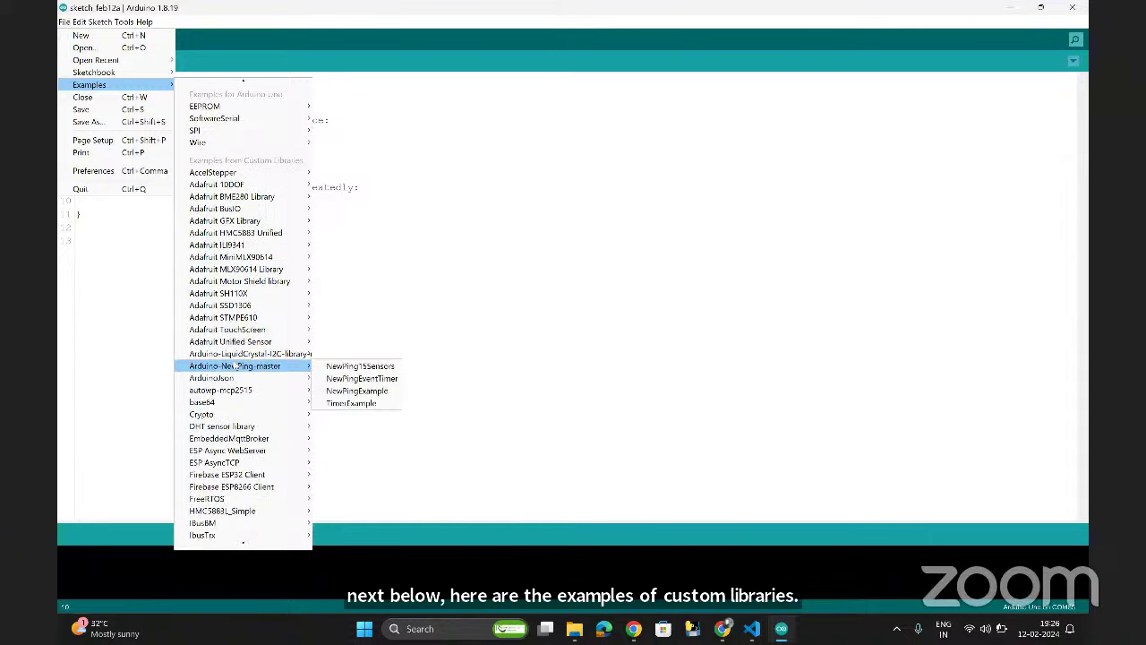
scroll(235, 367, "down", 5)
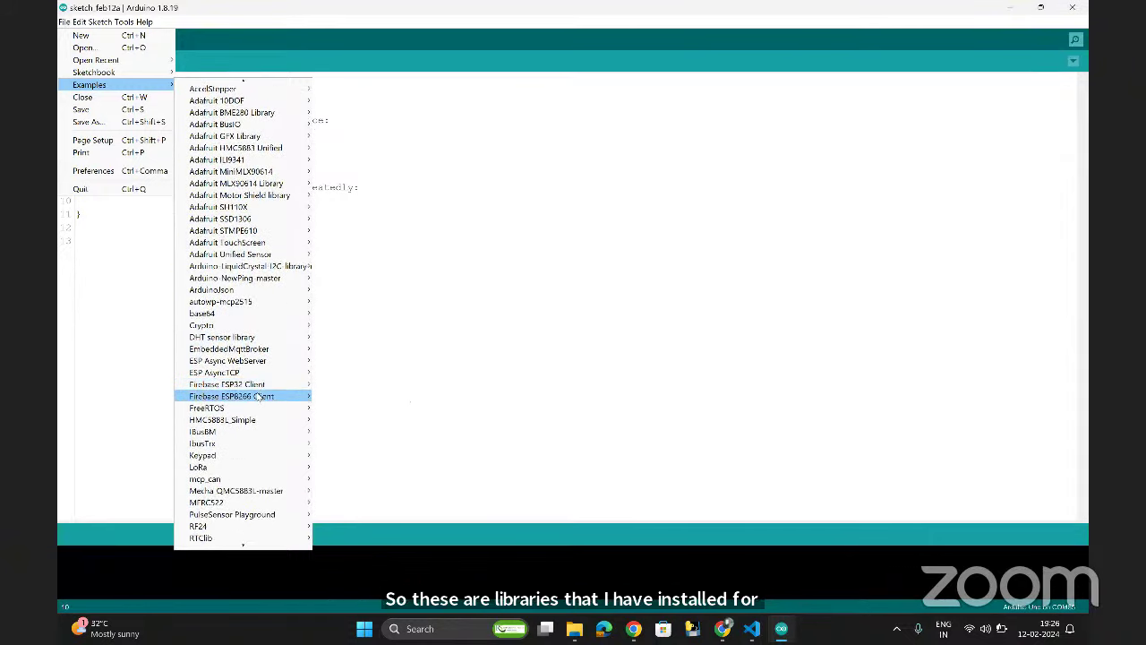
scroll(258, 397, "down", 6)
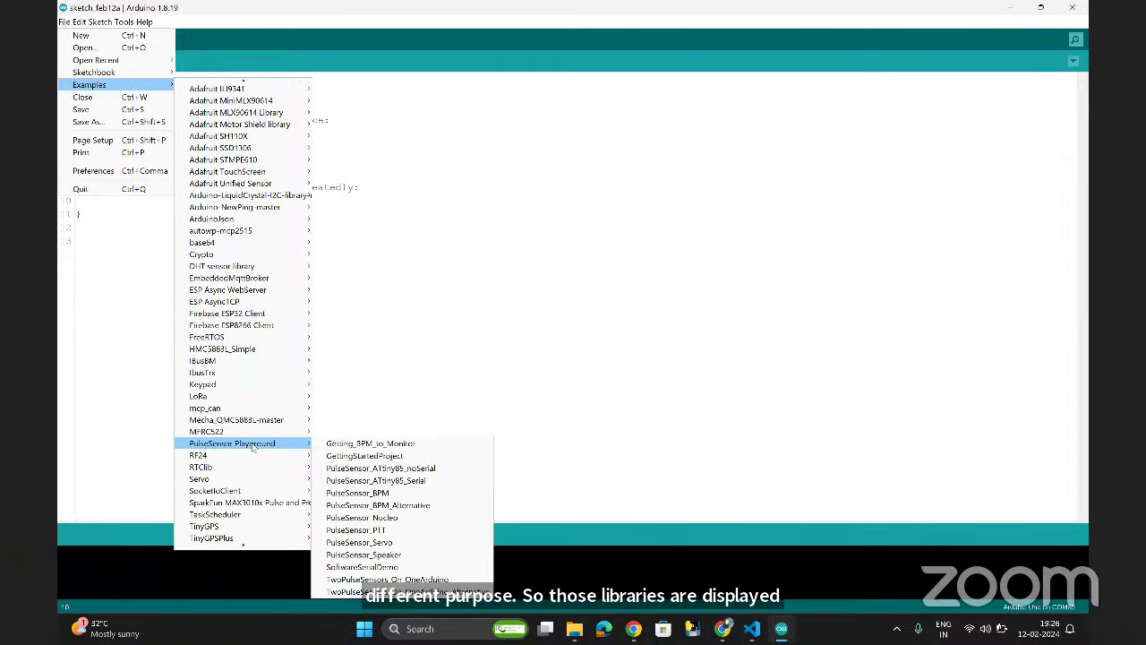
scroll(254, 446, "down", 3)
scroll(253, 446, "down", 3)
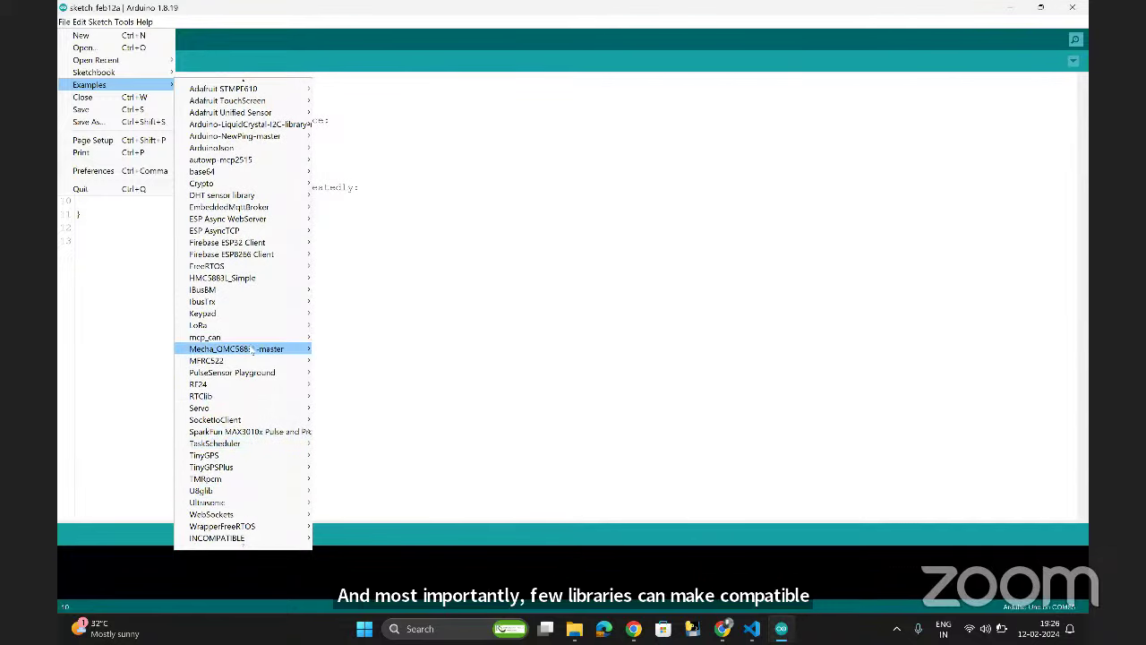
- Go back over the custom library examples up to AccelStepper, and review the remaining File commands down to Preferences
mouse_move(251, 329)
scroll(251, 334, "up", 1)
mouse_move(230, 258)
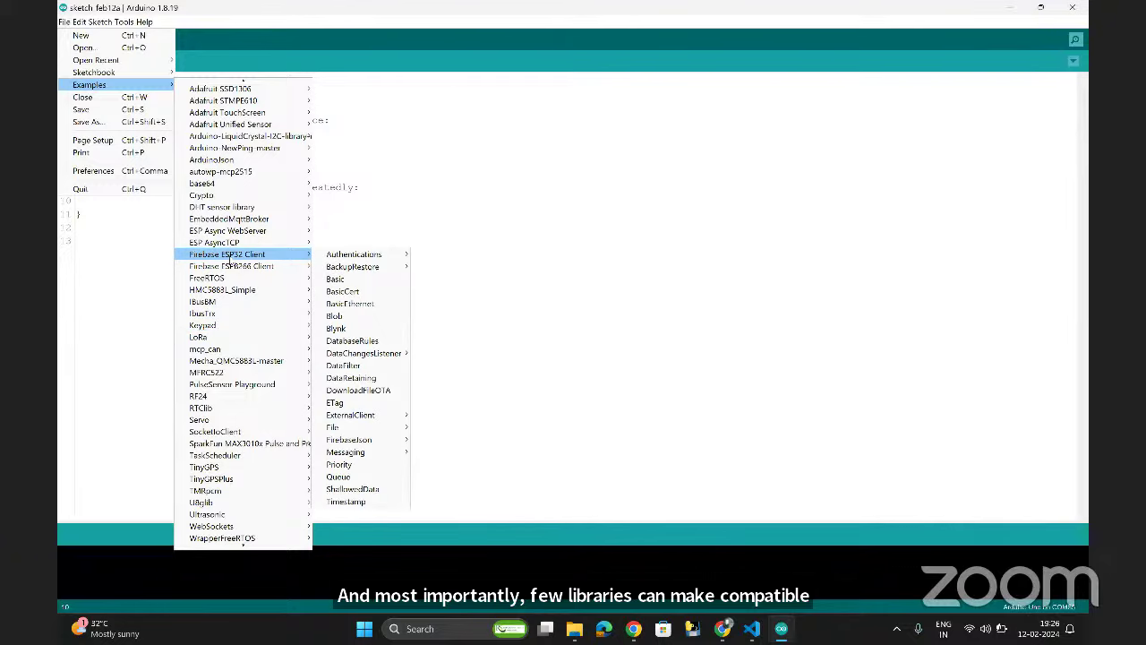
scroll(230, 259, "up", 12)
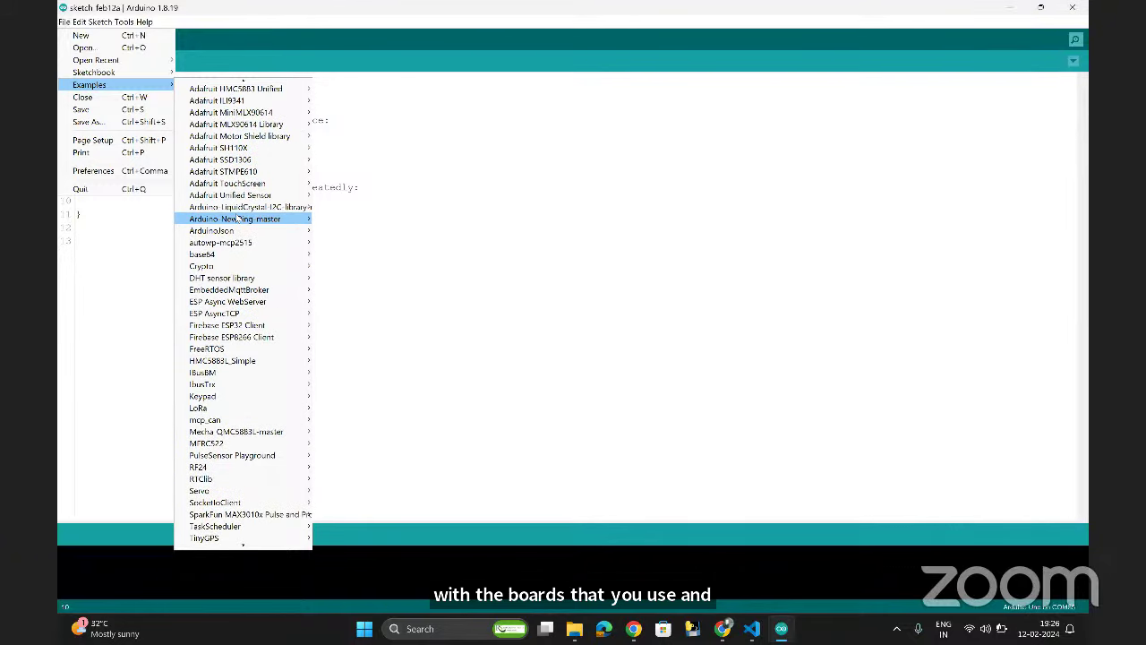
scroll(237, 220, "up", 1)
mouse_move(237, 218)
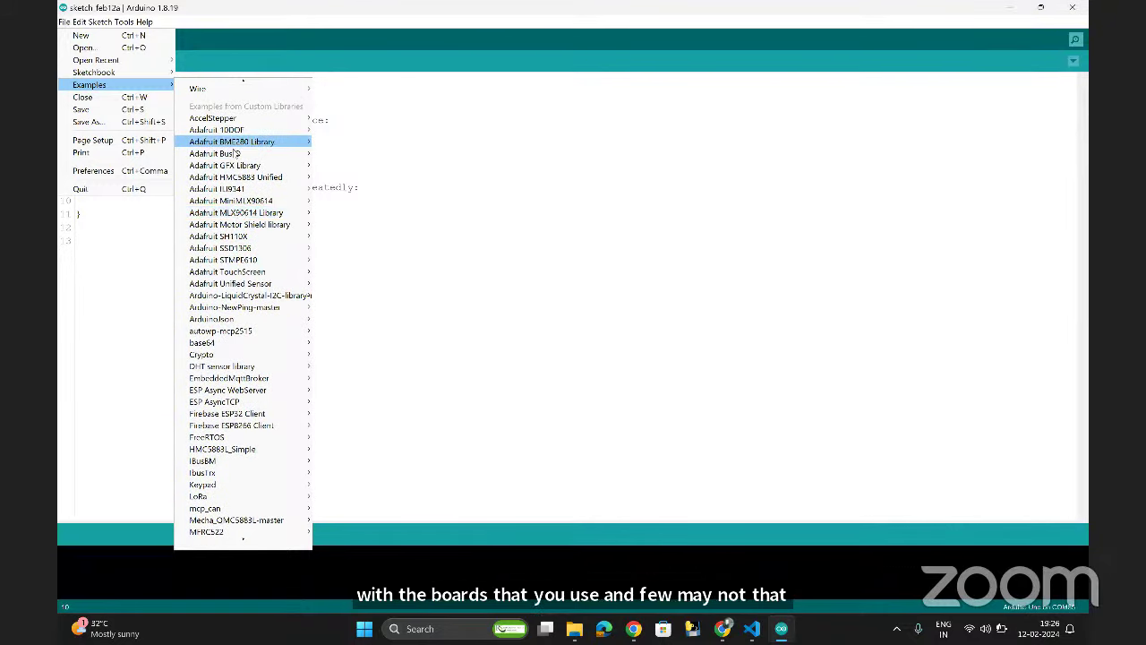
mouse_move(229, 119)
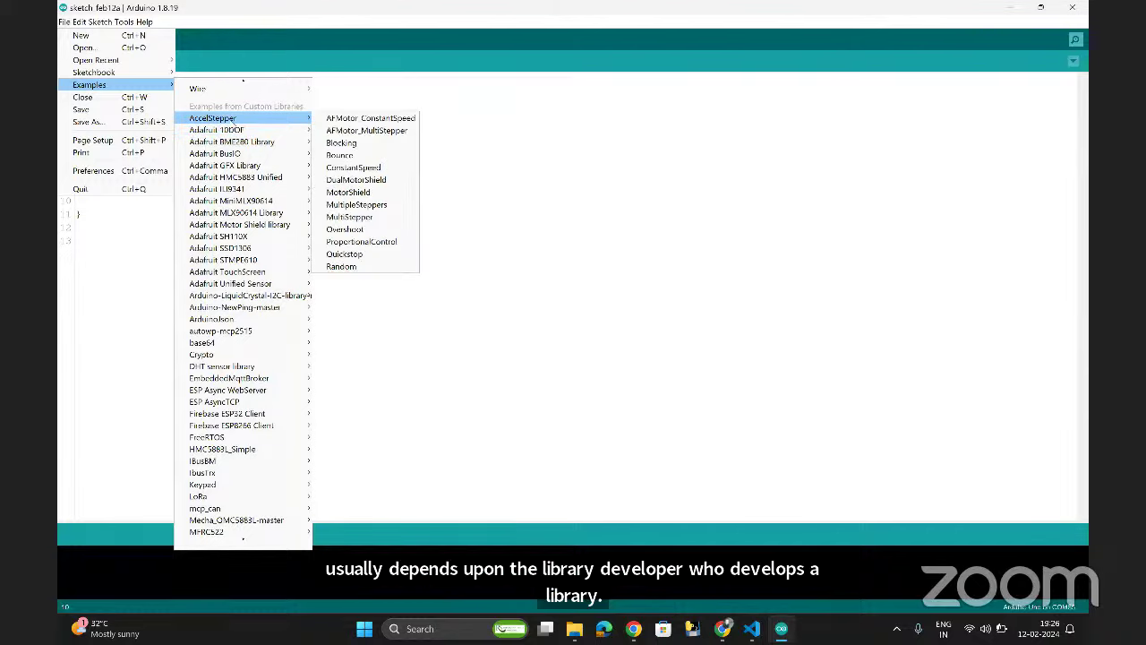
scroll(267, 377, "down", 10)
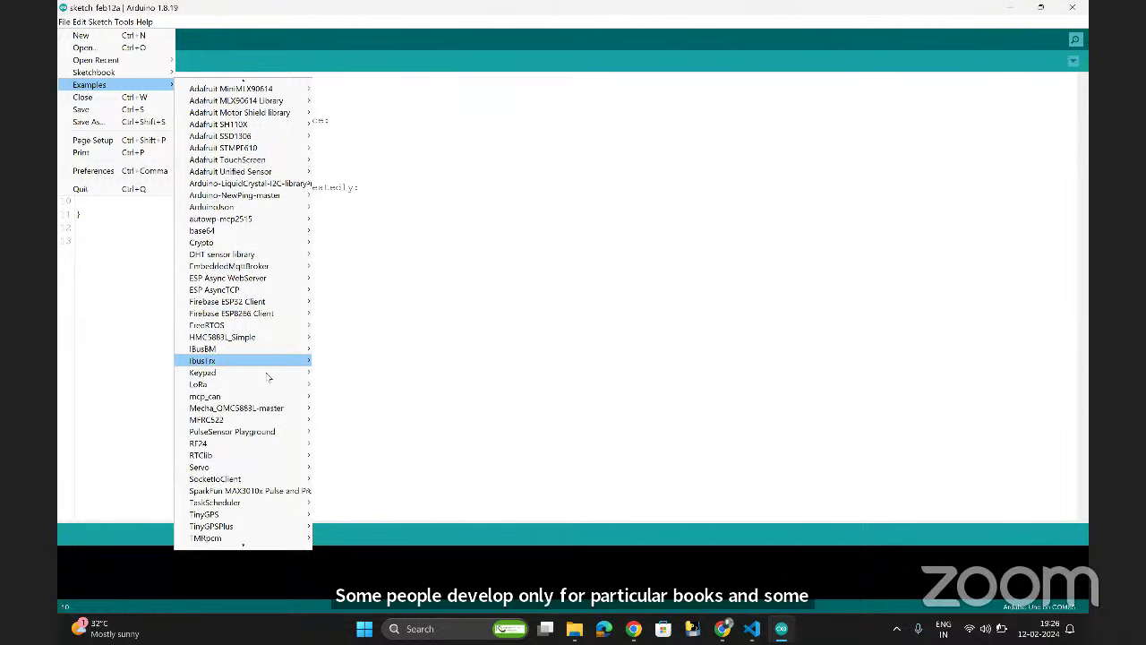
scroll(267, 376, "down", 2)
mouse_move(267, 377)
scroll(267, 377, "down", 3)
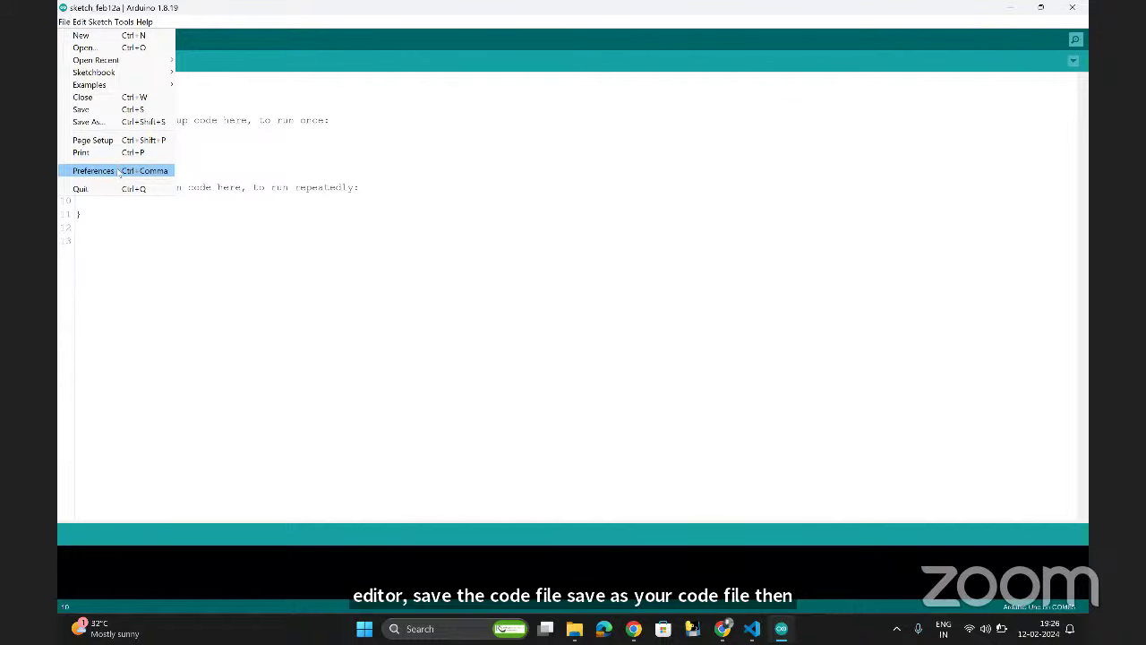
- Review the Sketch commands and the Include Library options, then open the Library Manager and browse its list
mouse_move(80, 22)
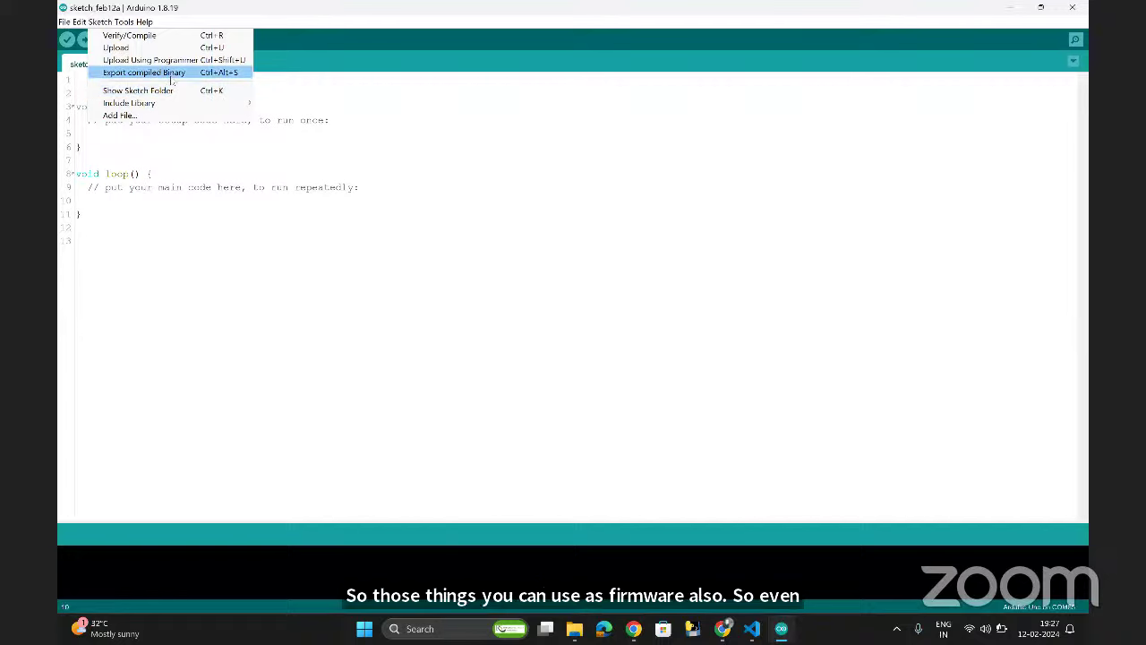
mouse_move(216, 103)
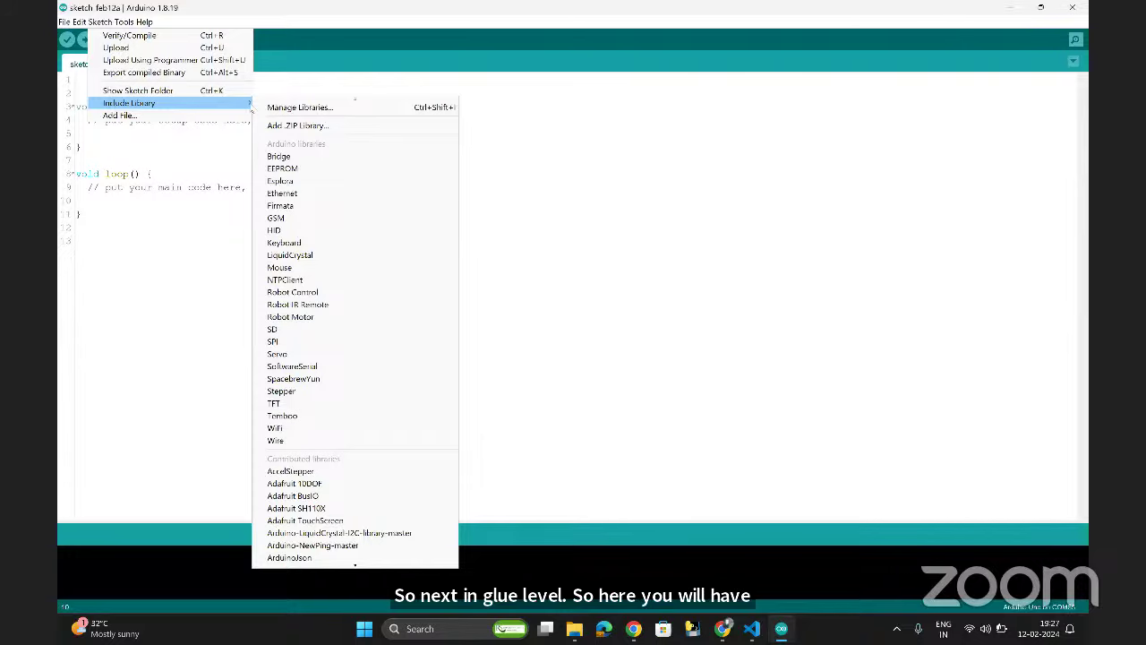
left_click(302, 107)
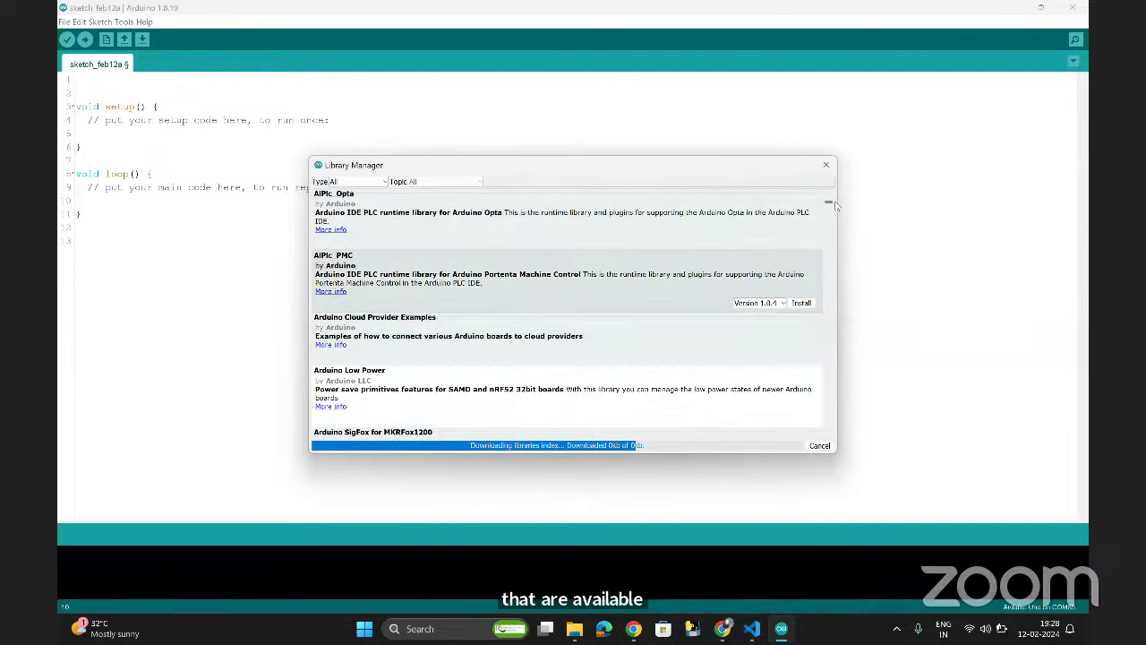
left_click_drag(831, 208, 831, 358)
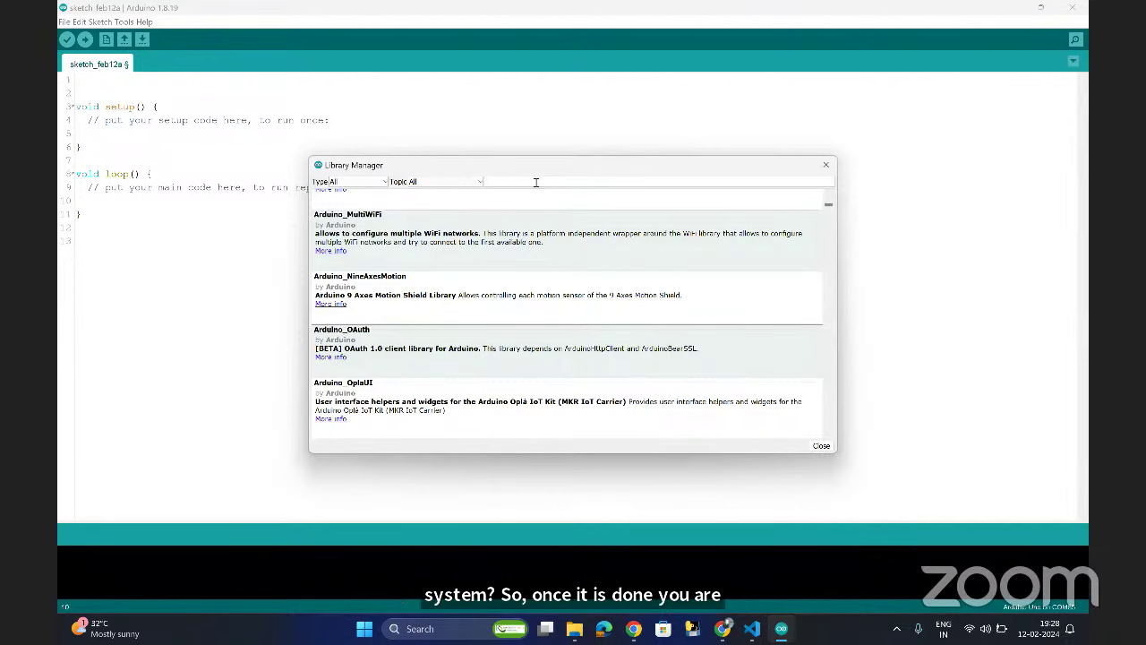
- Search the Library Manager for dht and view the versions offered for Adafruit's DHT sensor library
type("dht")
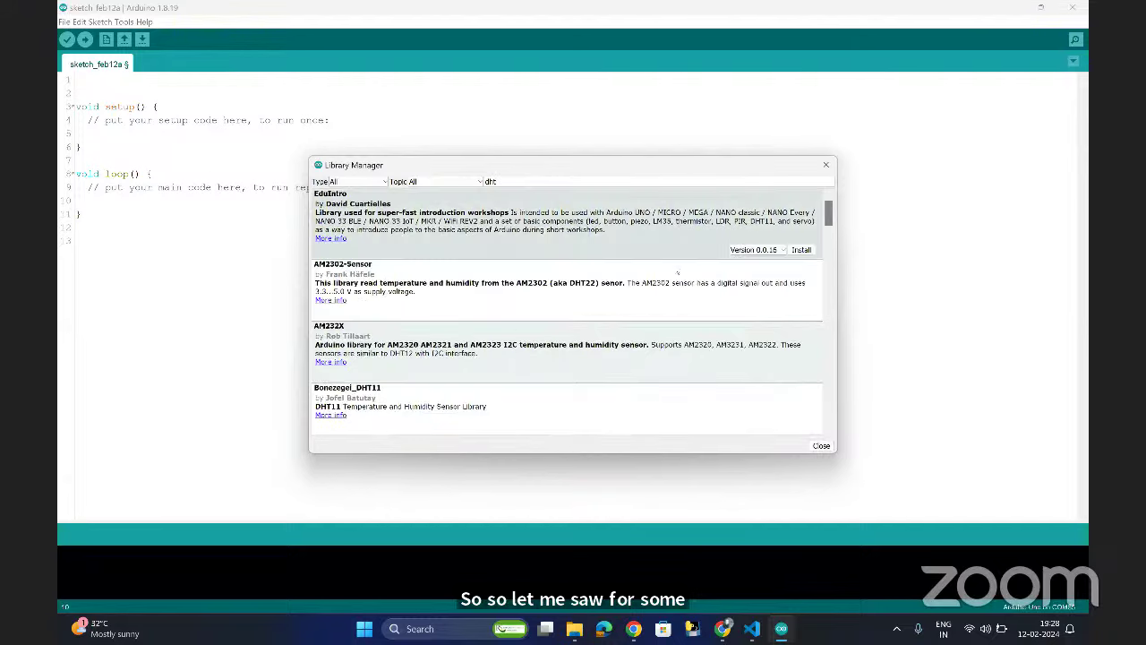
scroll(475, 367, "down", 1)
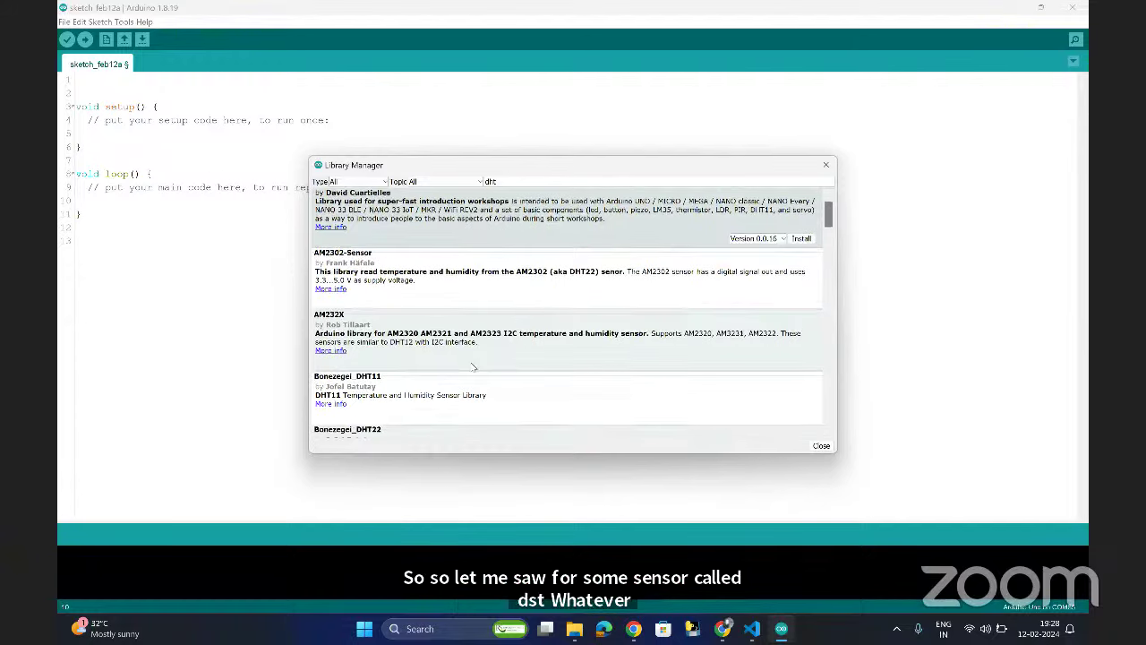
scroll(475, 367, "down", 8)
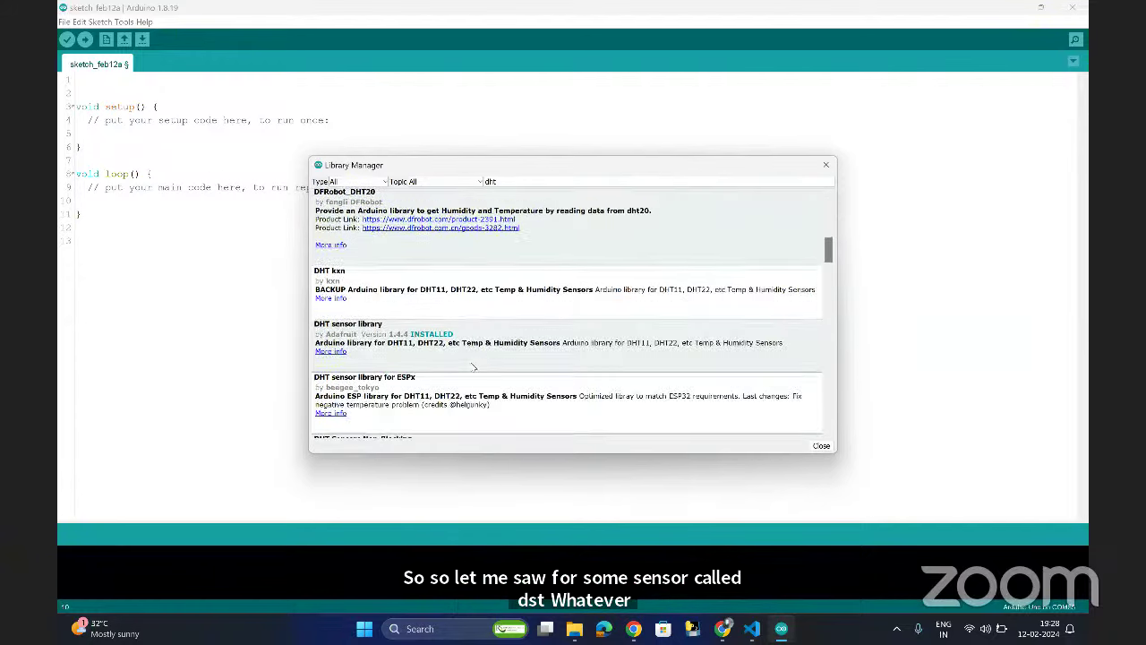
left_click(496, 347)
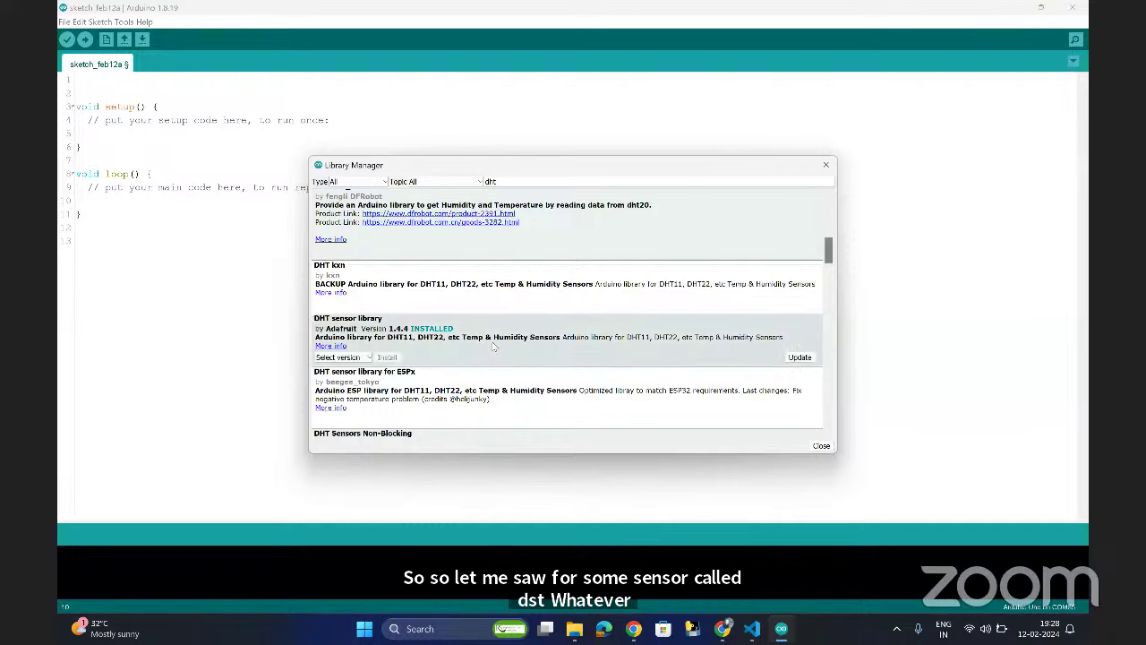
left_click(345, 356)
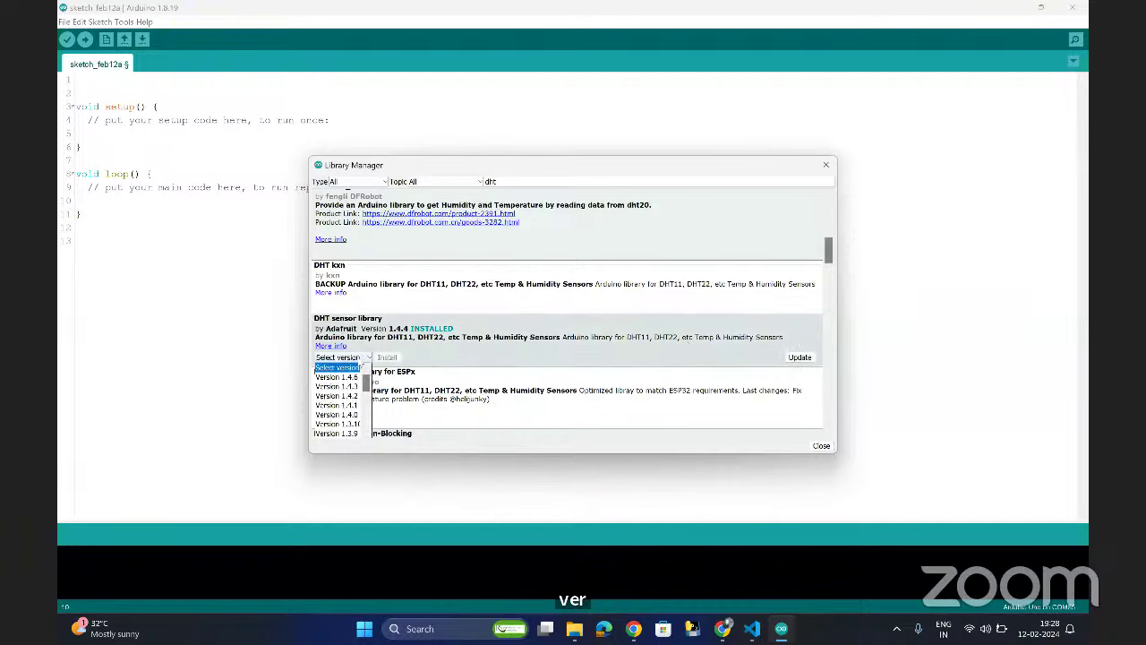
left_click(363, 360)
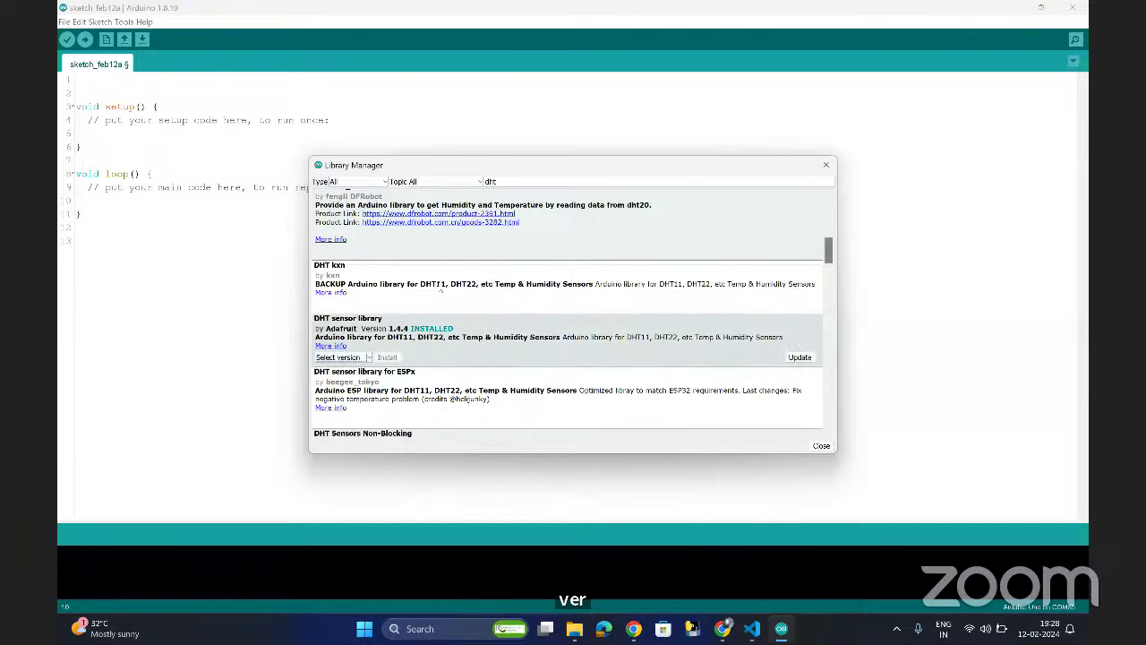
- Inspect the install and update options of the DHT kxn and DHT sensor library entries, and close the Library Manager
left_click(439, 287)
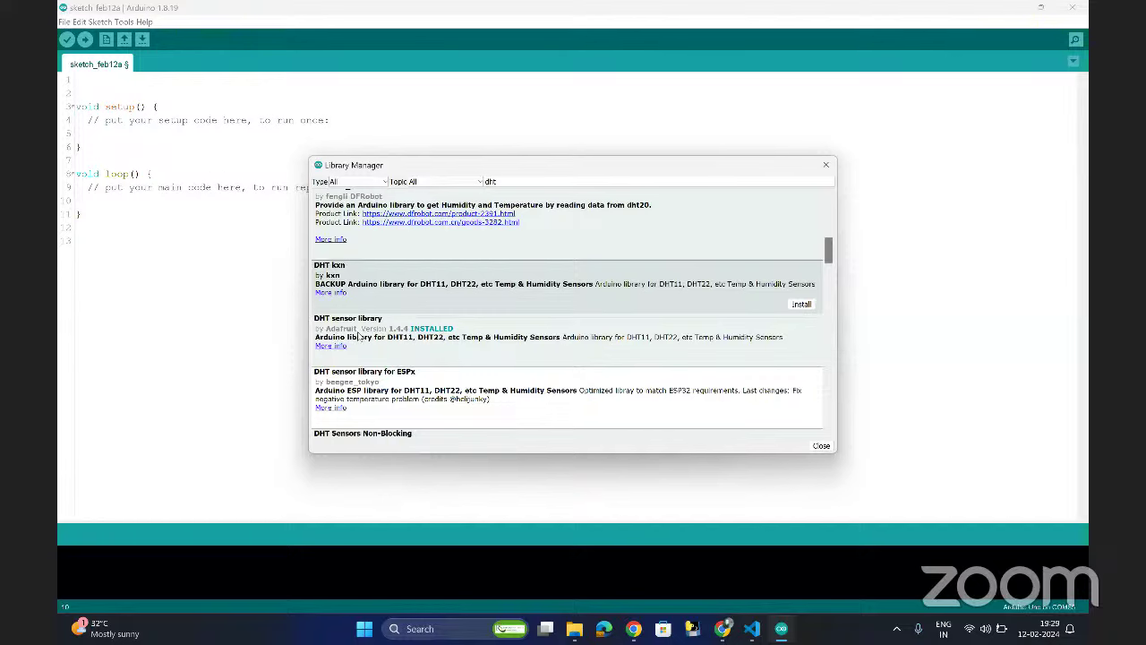
left_click(732, 358)
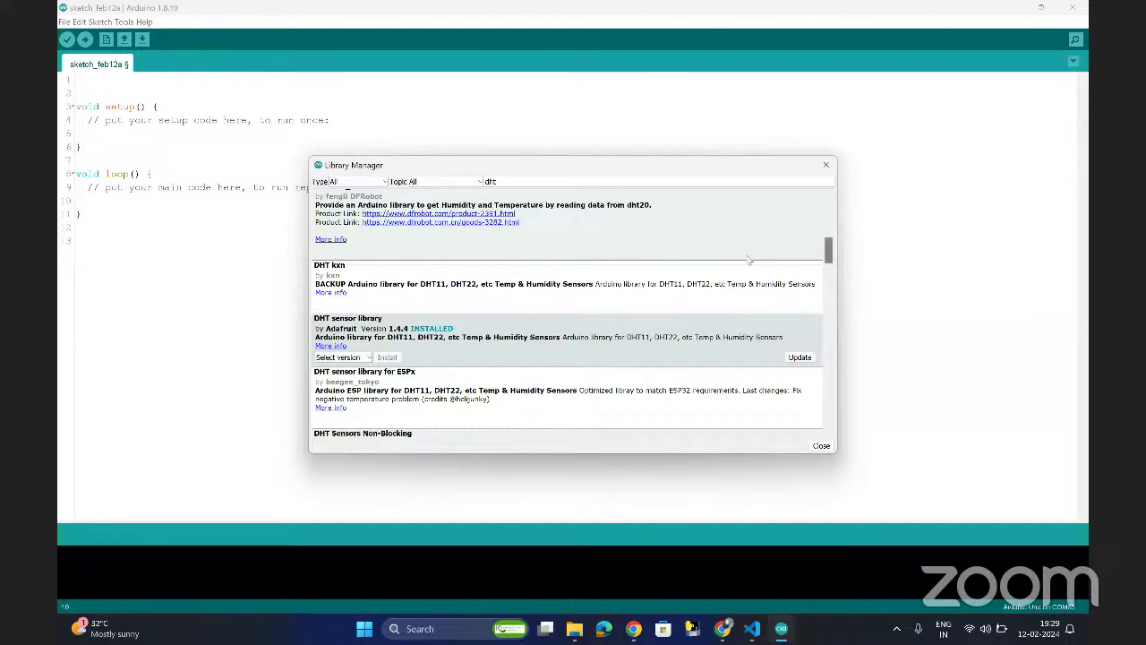
scroll(747, 260, "up", 3)
scroll(744, 260, "up", 2)
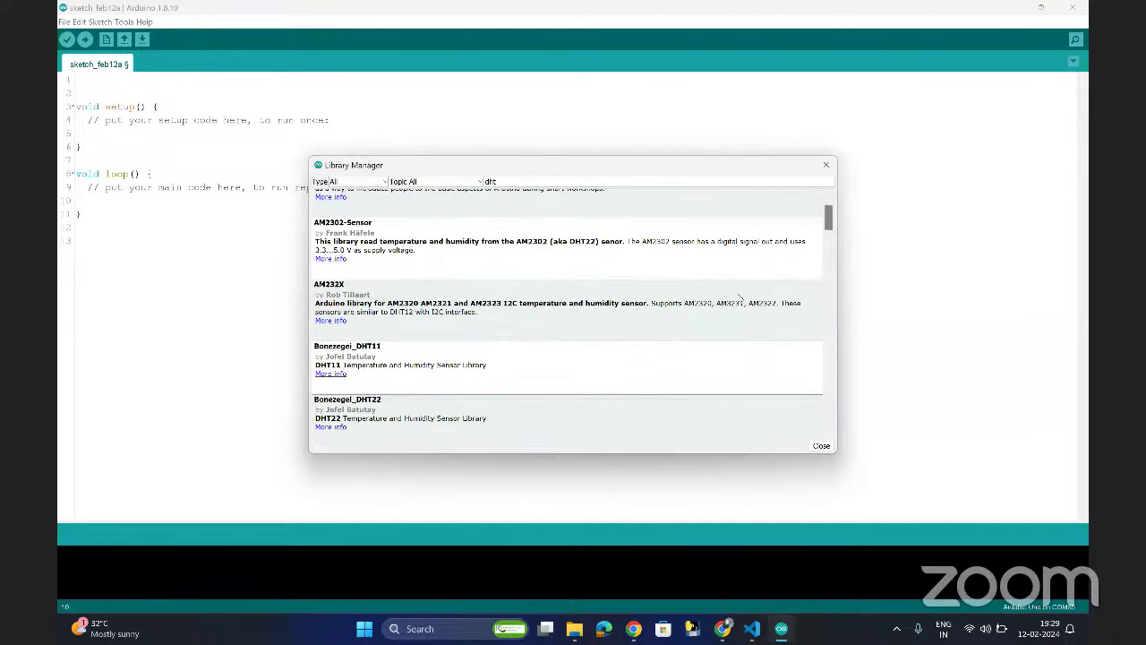
left_click(824, 167)
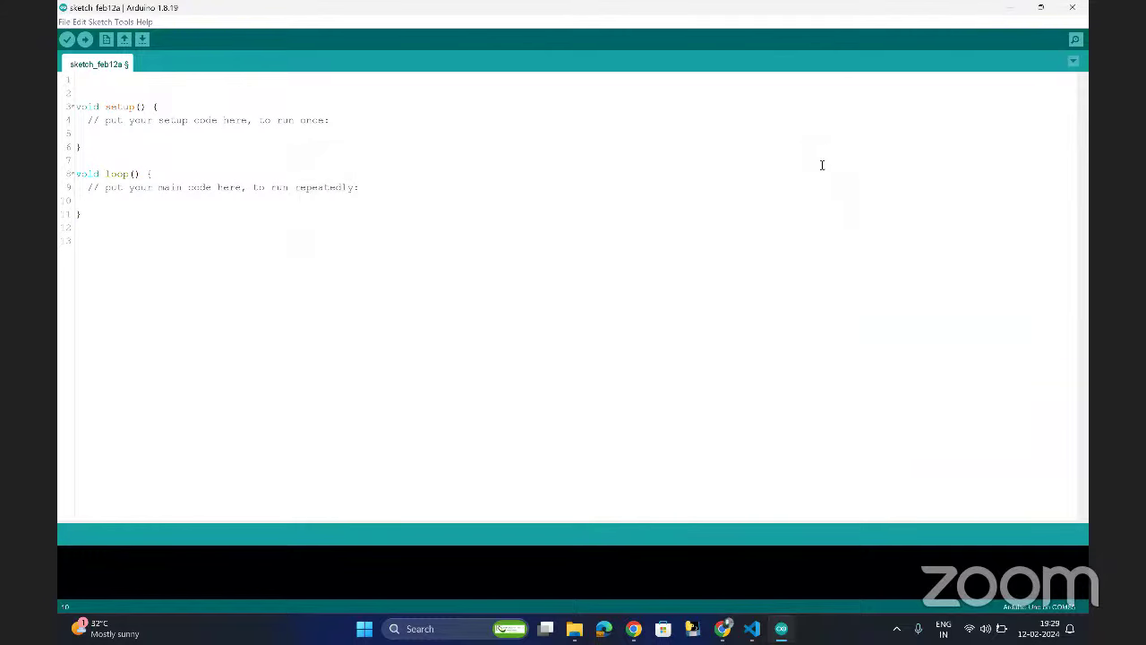
- View the Include Library options again and switch to the browser showing sketch_aug25a in the Cloud Editor
left_click(124, 21)
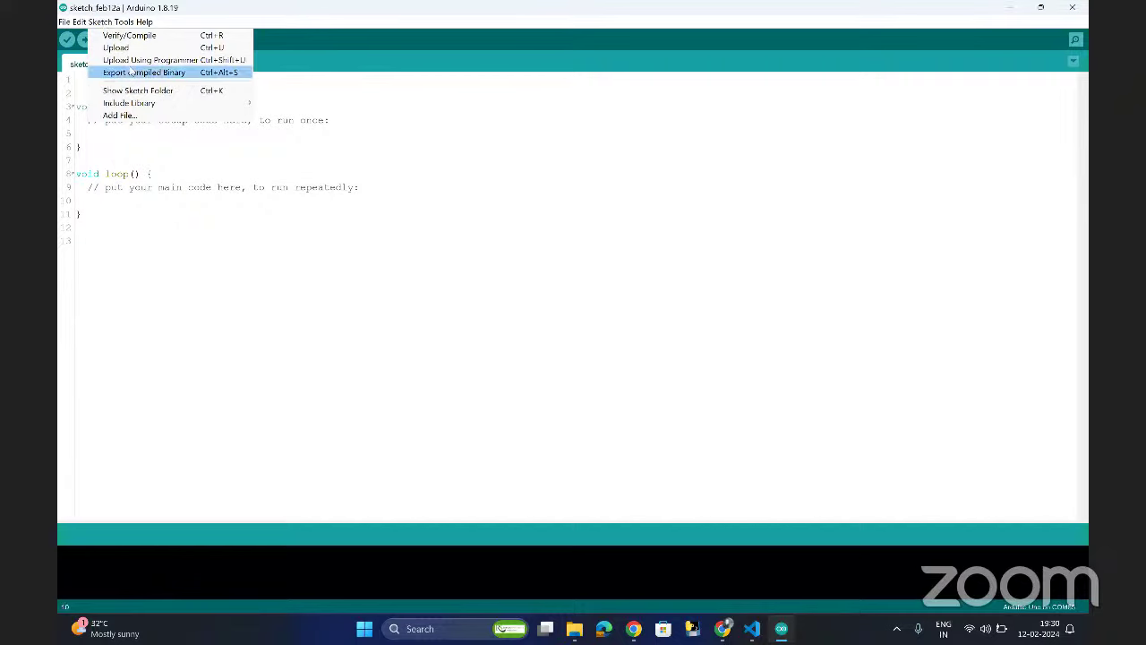
mouse_move(219, 106)
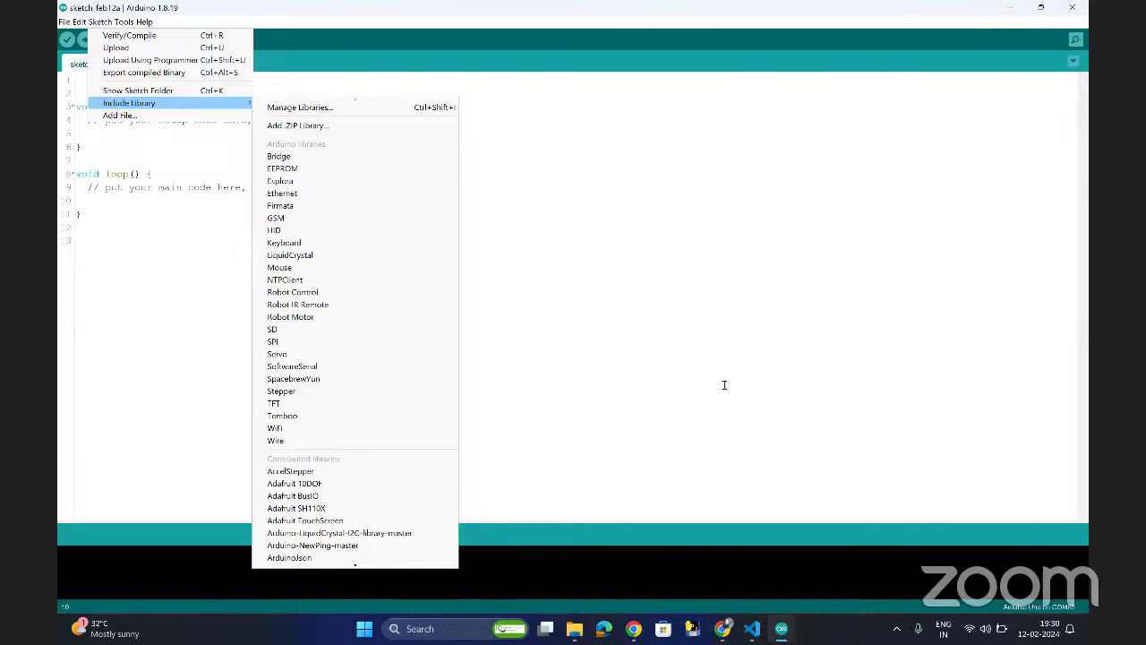
left_click(724, 629)
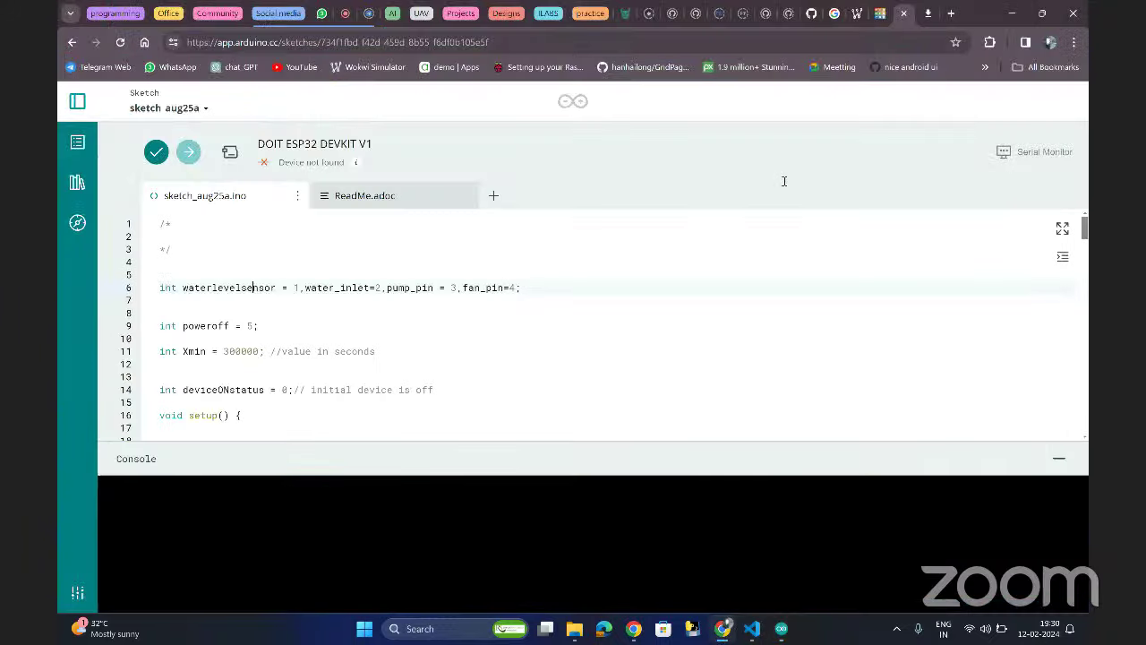
- Open github.com in place of the browser's downloads page
left_click(928, 20)
left_click(900, 41)
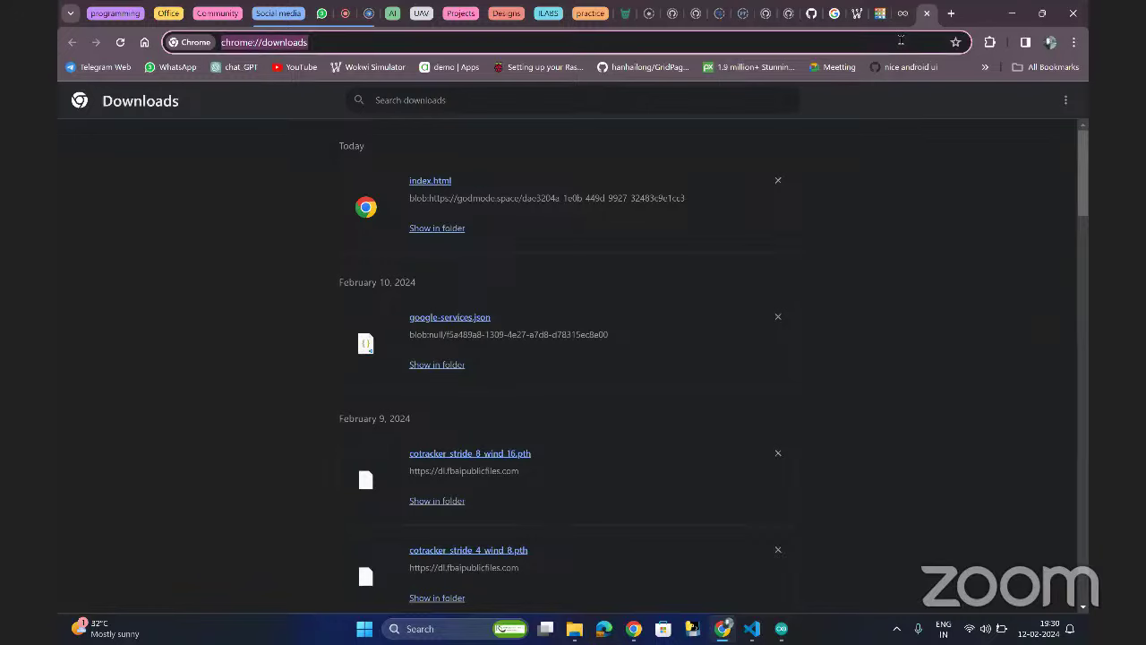
type("github.com")
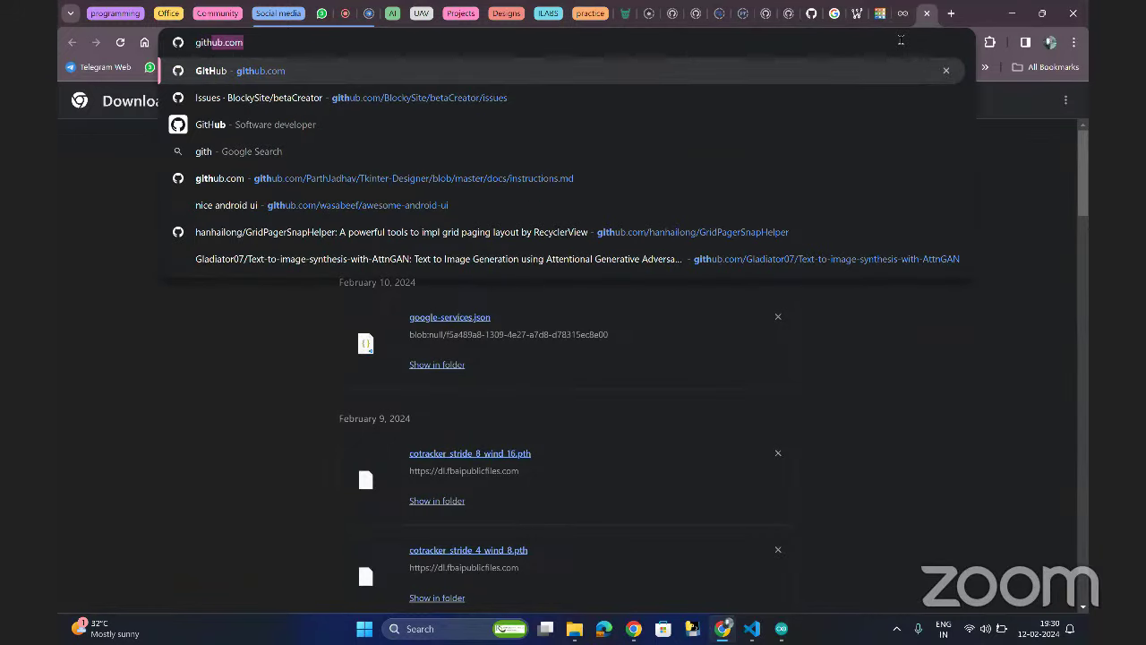
key("Return")
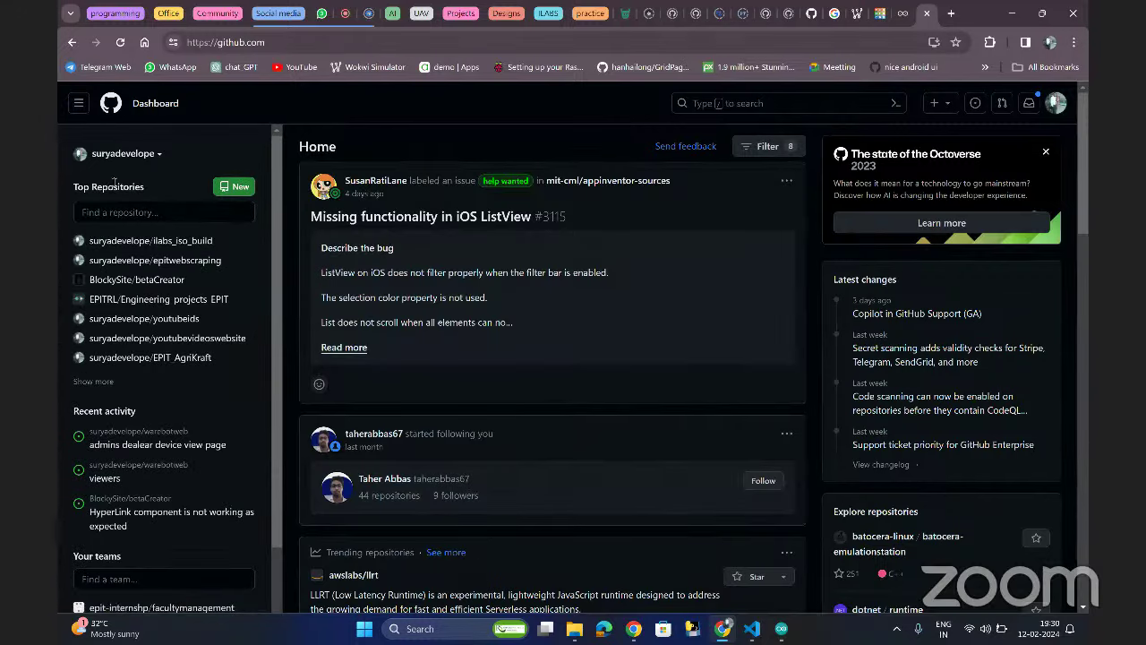
- Open the account's profile by way of the ilabs_iso_build repository and browse its full list of repositories
left_click(127, 242)
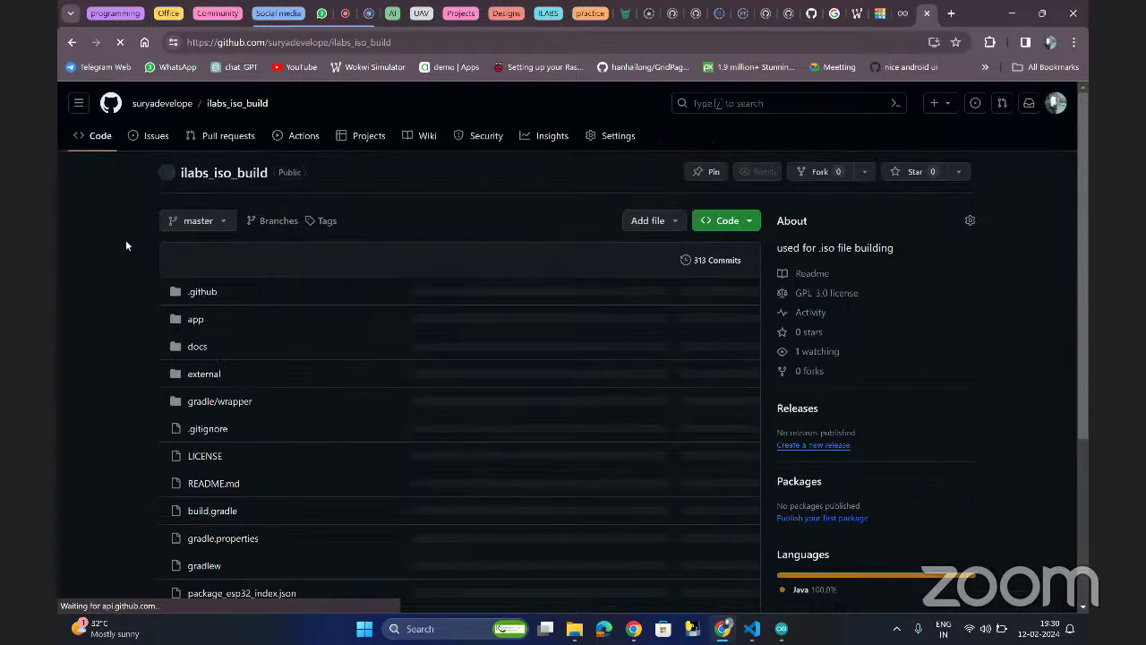
left_click(146, 103)
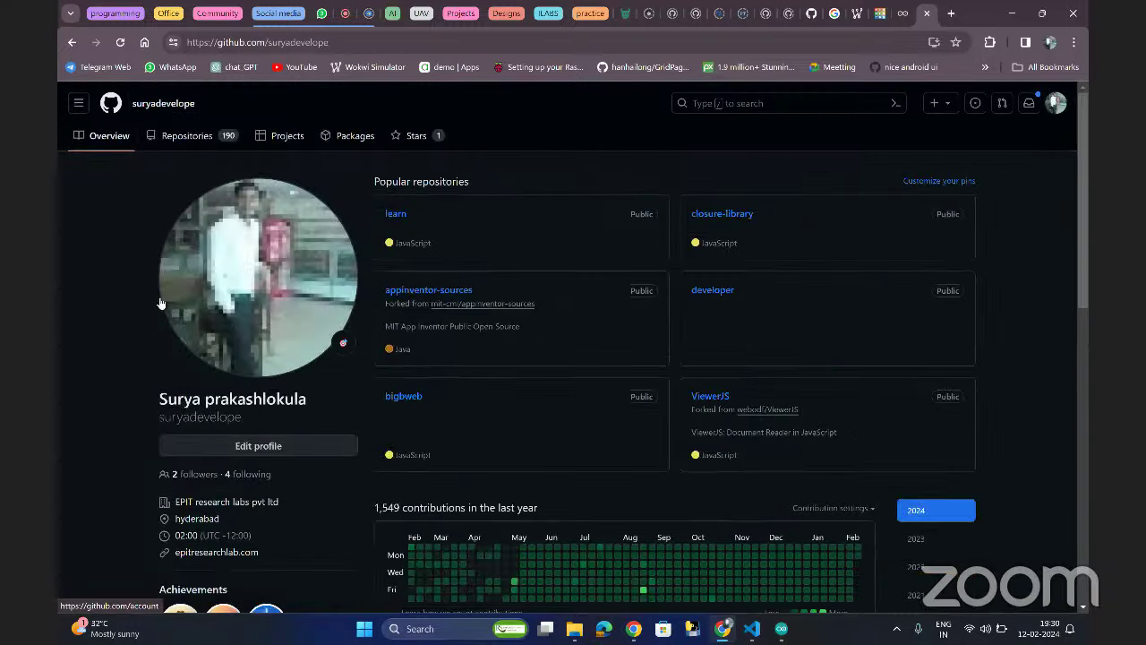
left_click(198, 135)
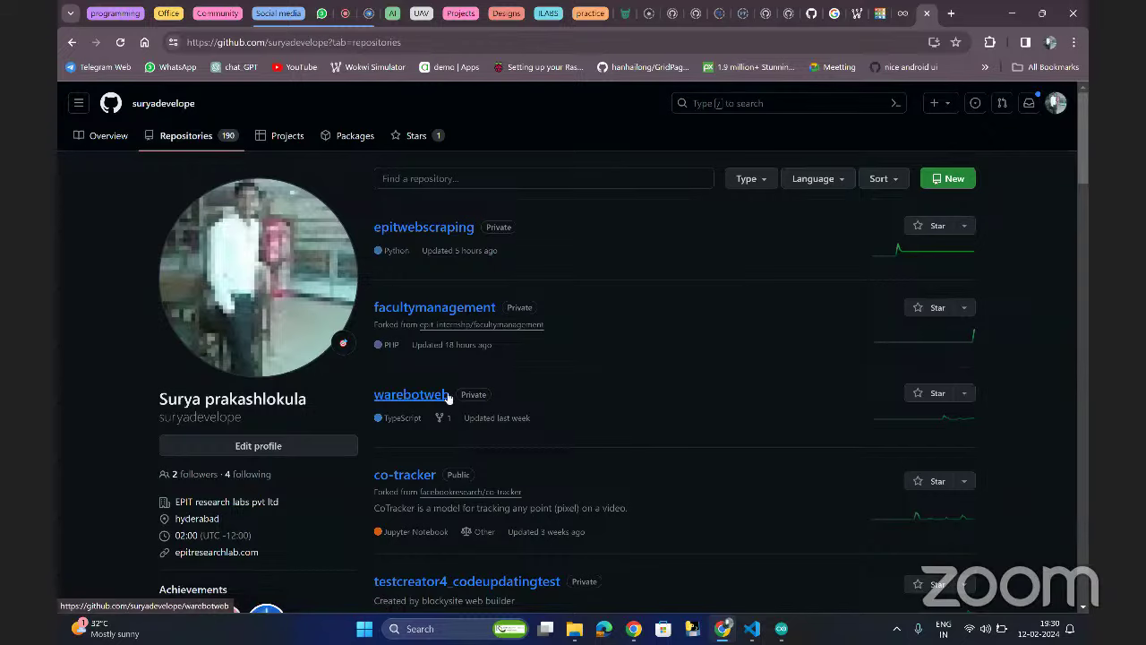
scroll(447, 396, "down", 20)
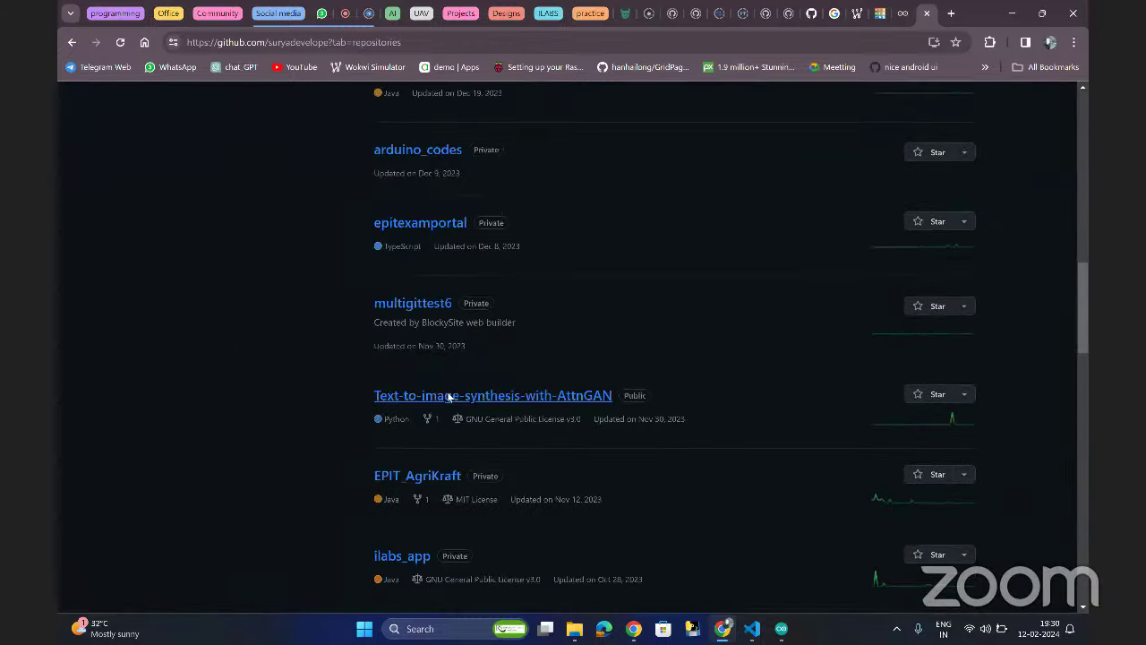
scroll(448, 397, "up", 20)
scroll(447, 397, "down", 3)
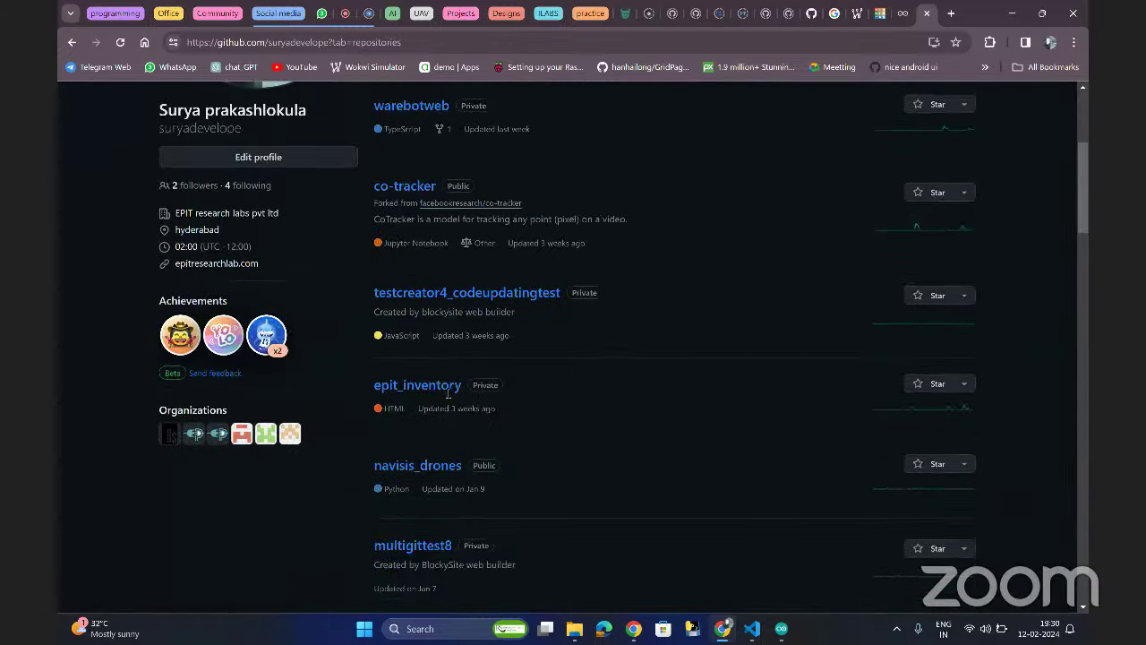
scroll(447, 394, "down", 15)
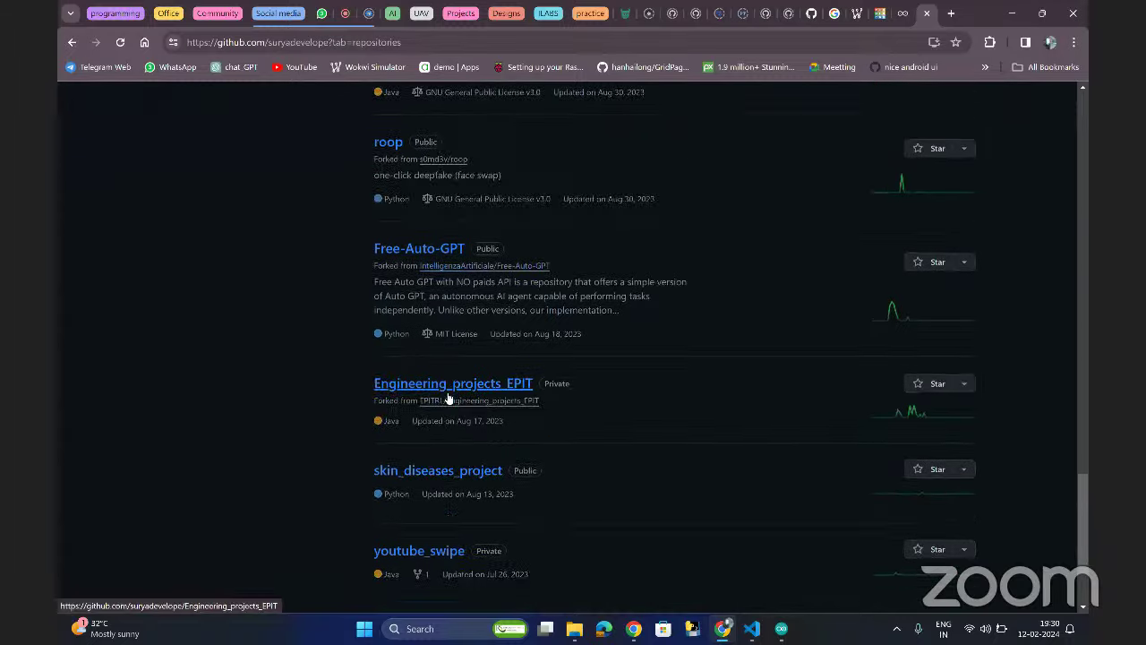
scroll(448, 397, "down", 2)
scroll(448, 397, "up", 18)
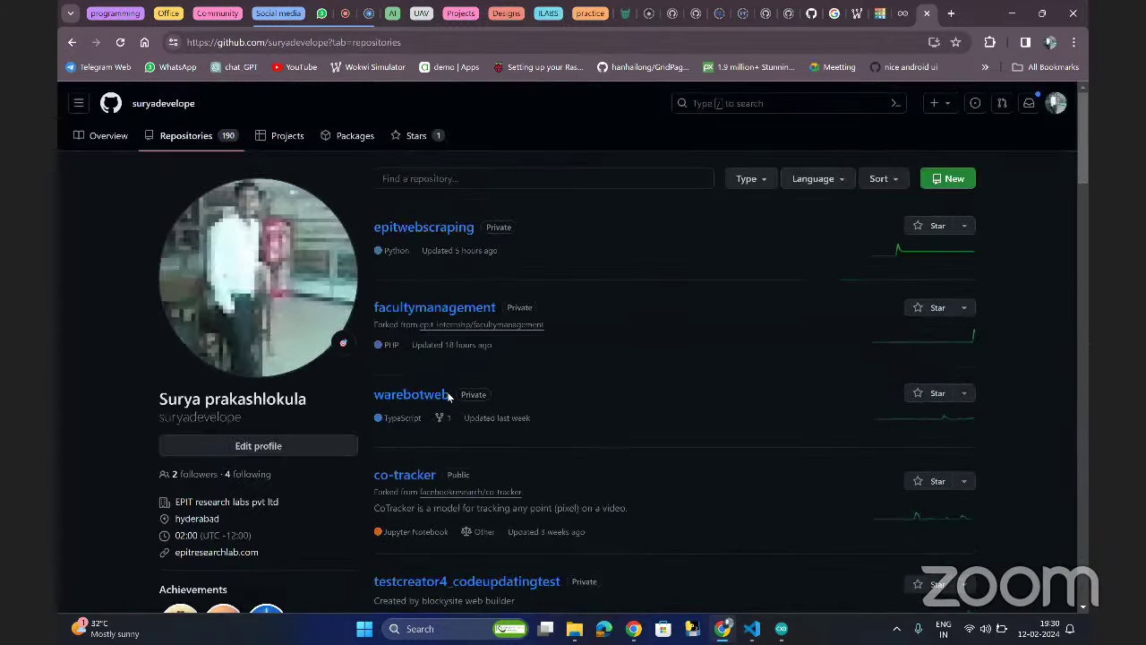
- Search all of GitHub for arduino libraries and open the m5stack/M5Stack repository from the results
left_click(775, 105)
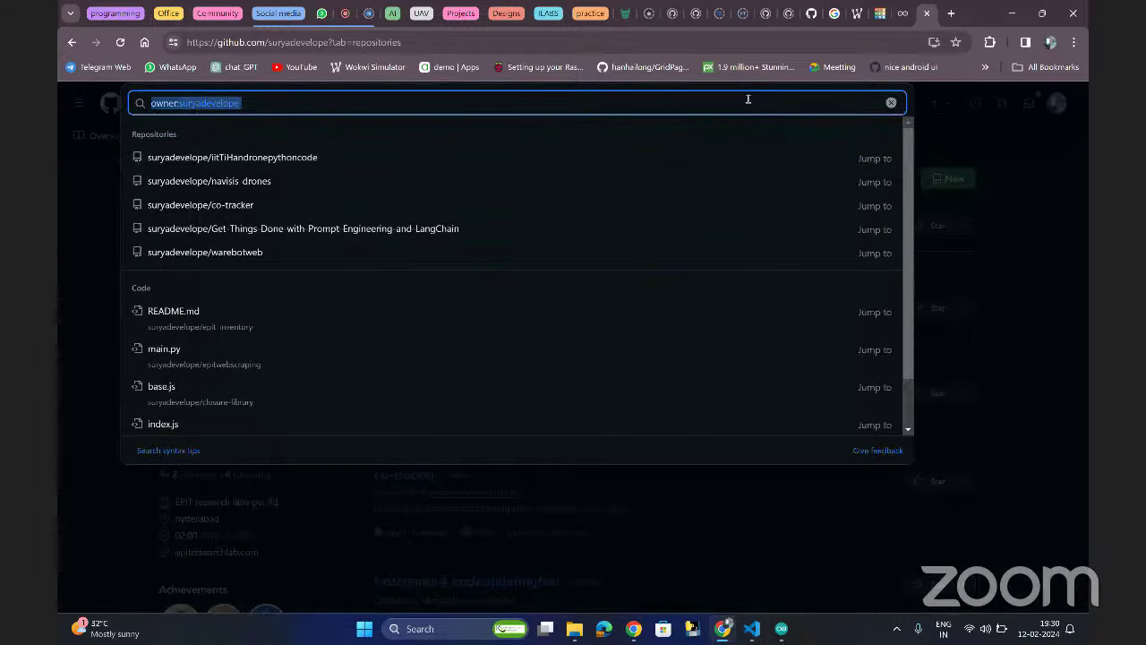
type("ardu")
key("BackSpace")
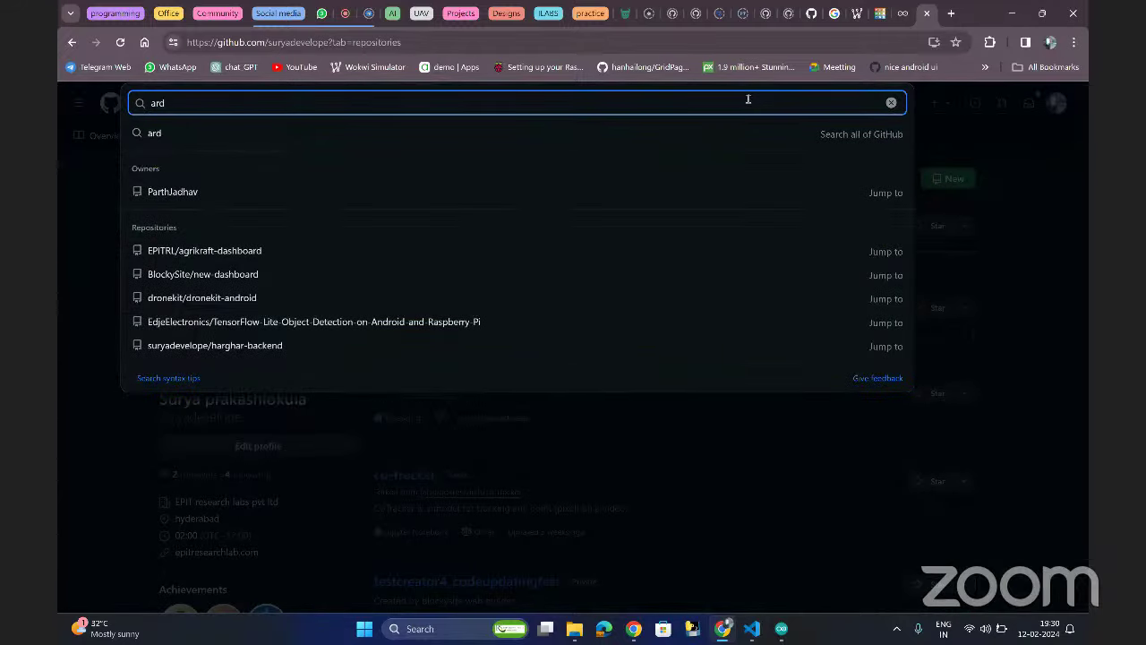
type("uino")
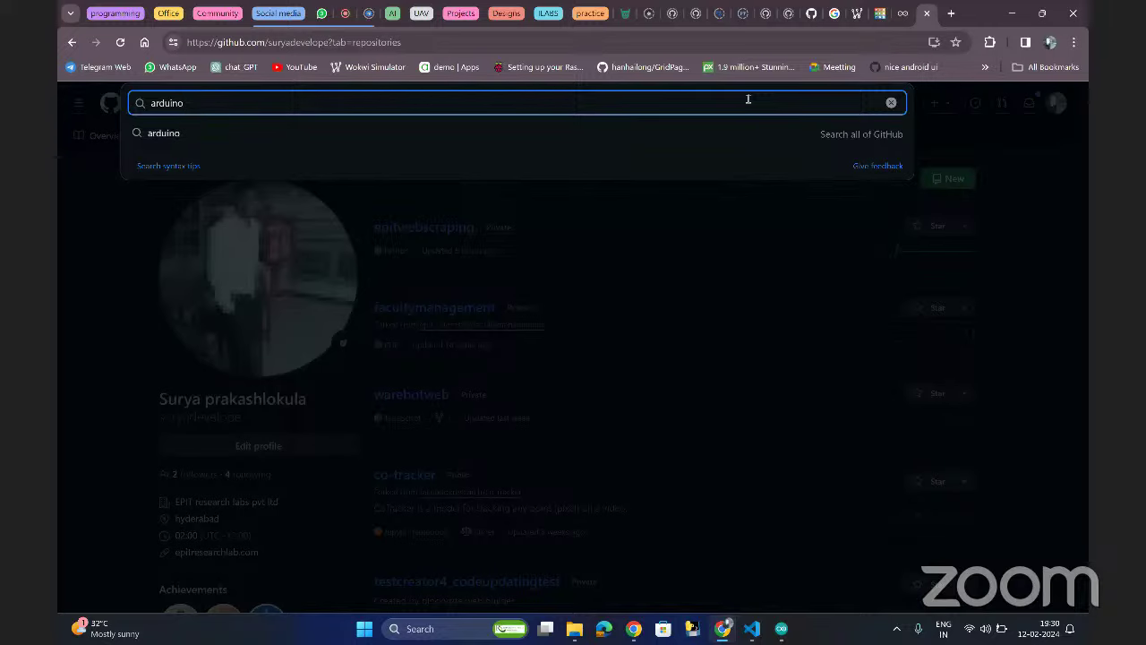
type(" libraries")
key("Return")
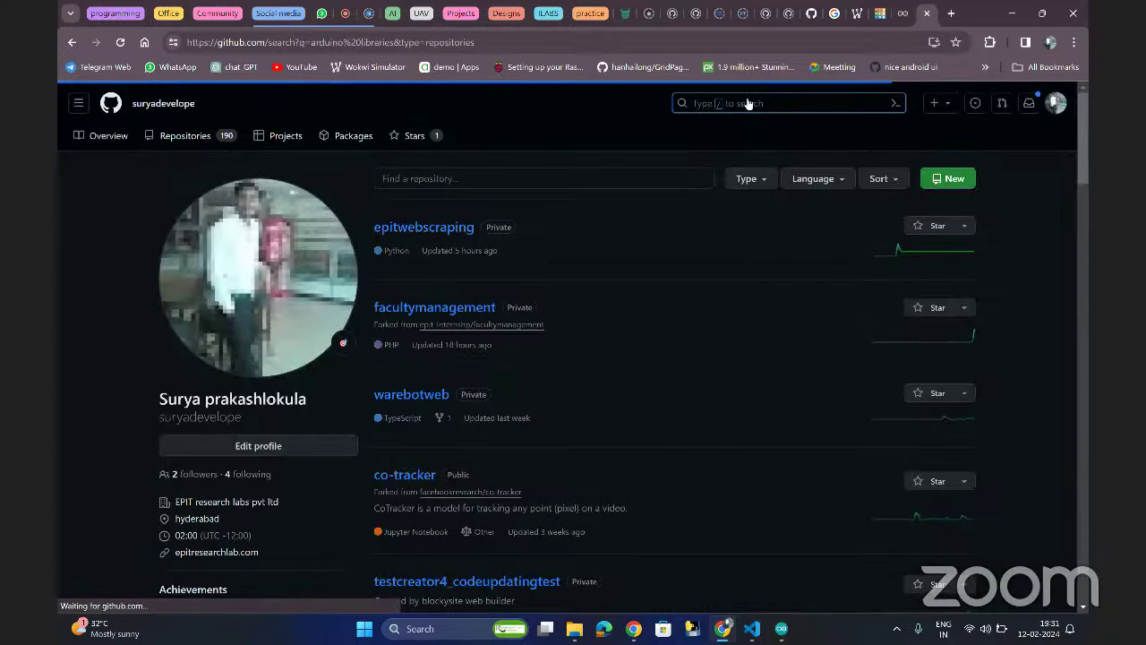
scroll(416, 358, "down", 1)
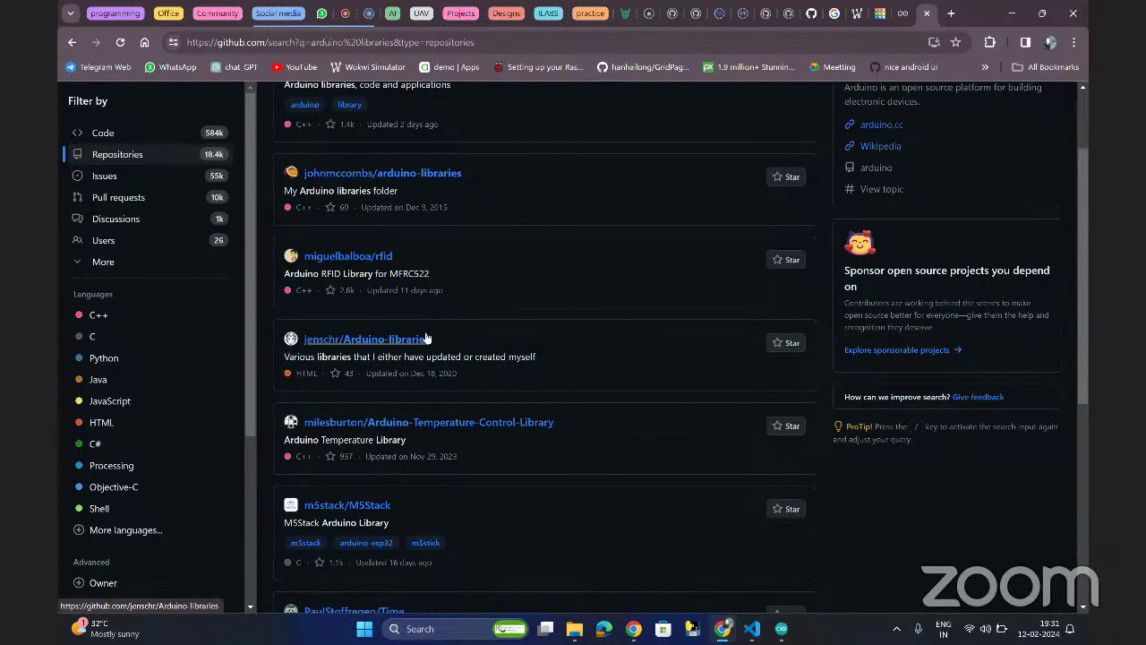
scroll(432, 379, "down", 2)
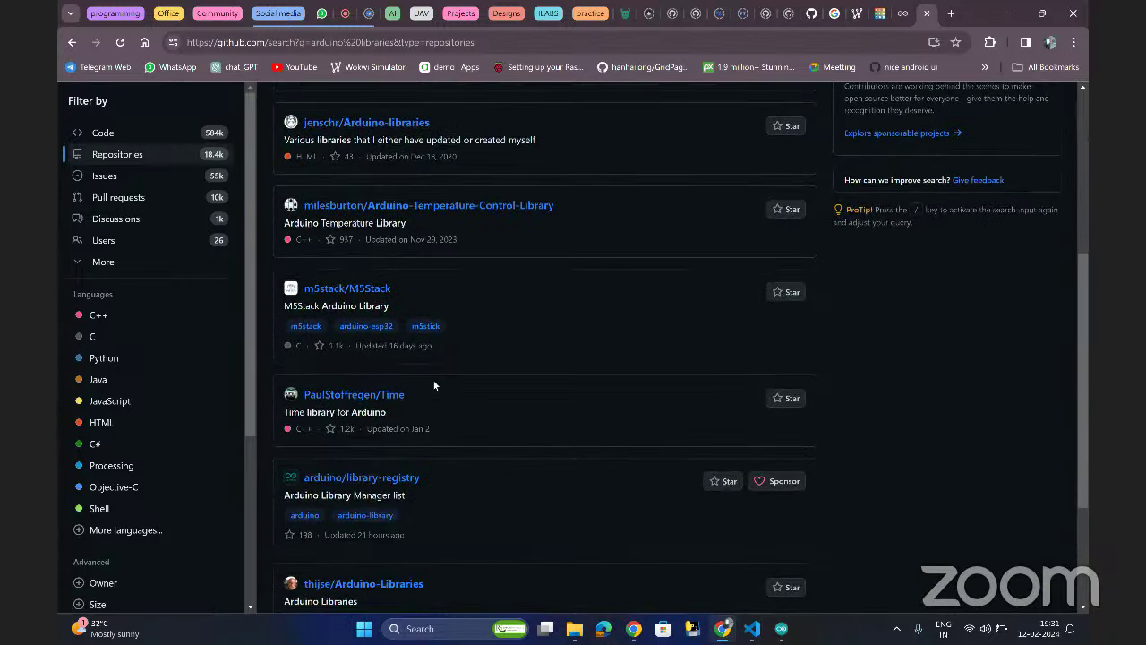
left_click(359, 291)
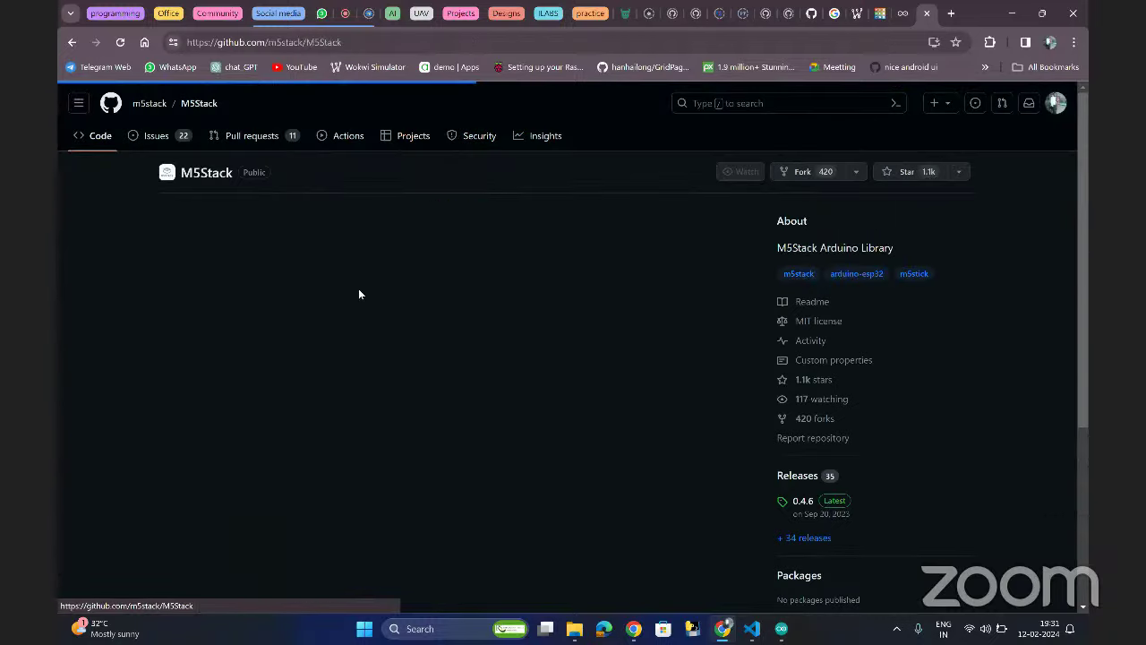
- Examine the M5Stack README, including the device documentation, M-BUS table and user cases, and return to the repository's file list
scroll(99, 385, "down", 2)
scroll(113, 427, "down", 5)
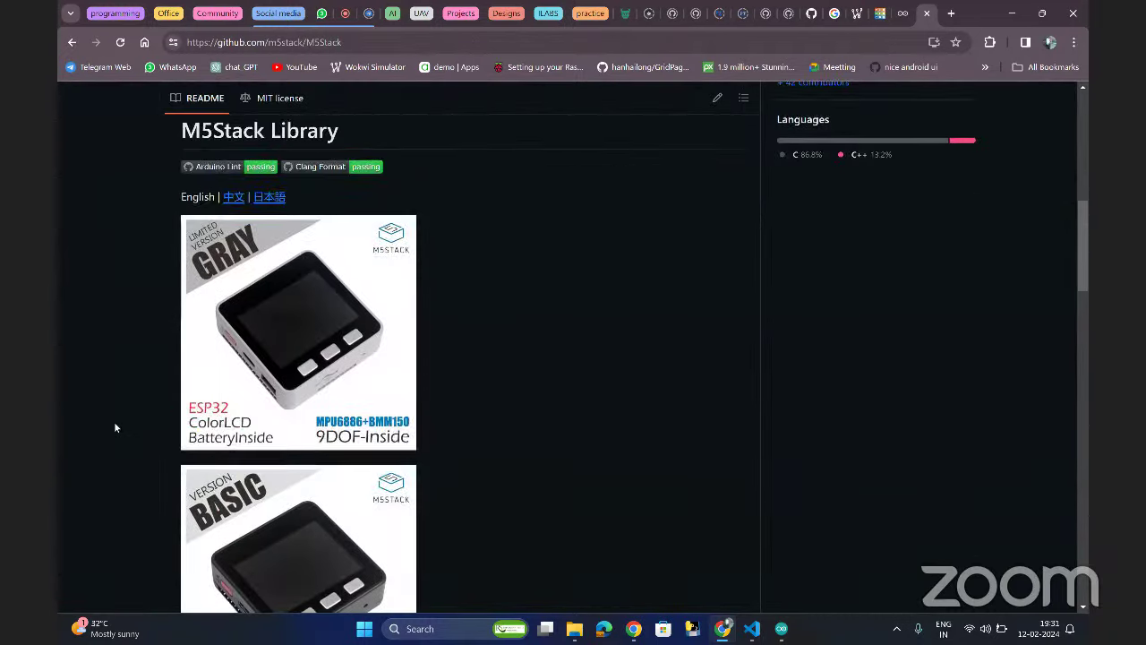
scroll(138, 292, "up", 1)
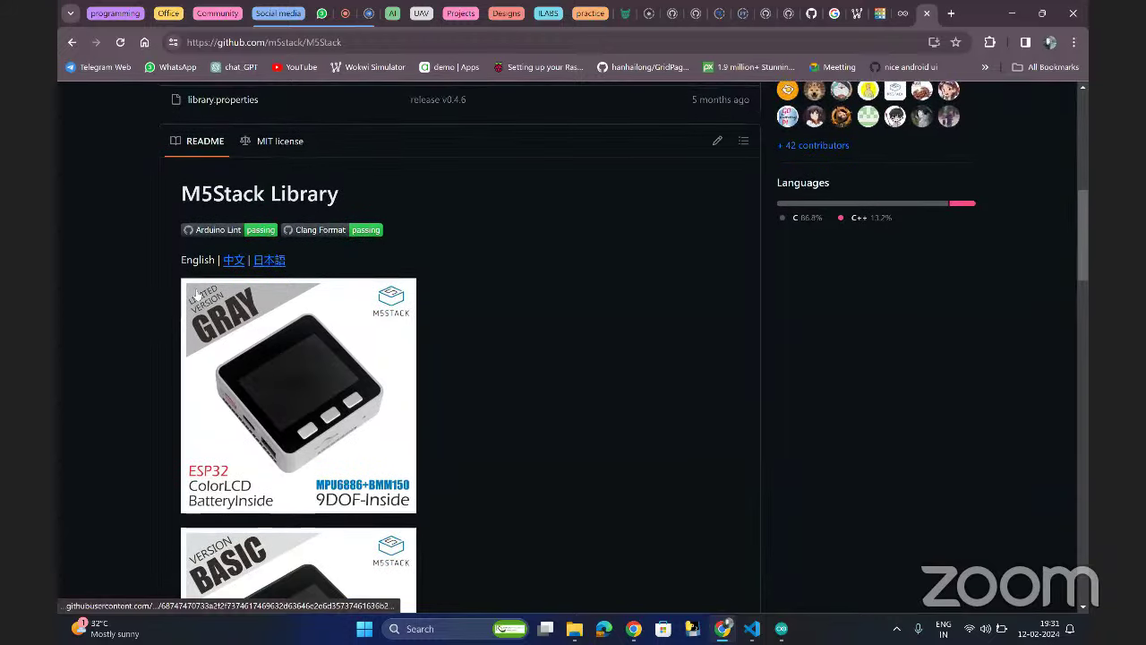
scroll(197, 295, "down", 5)
scroll(197, 295, "down", 6)
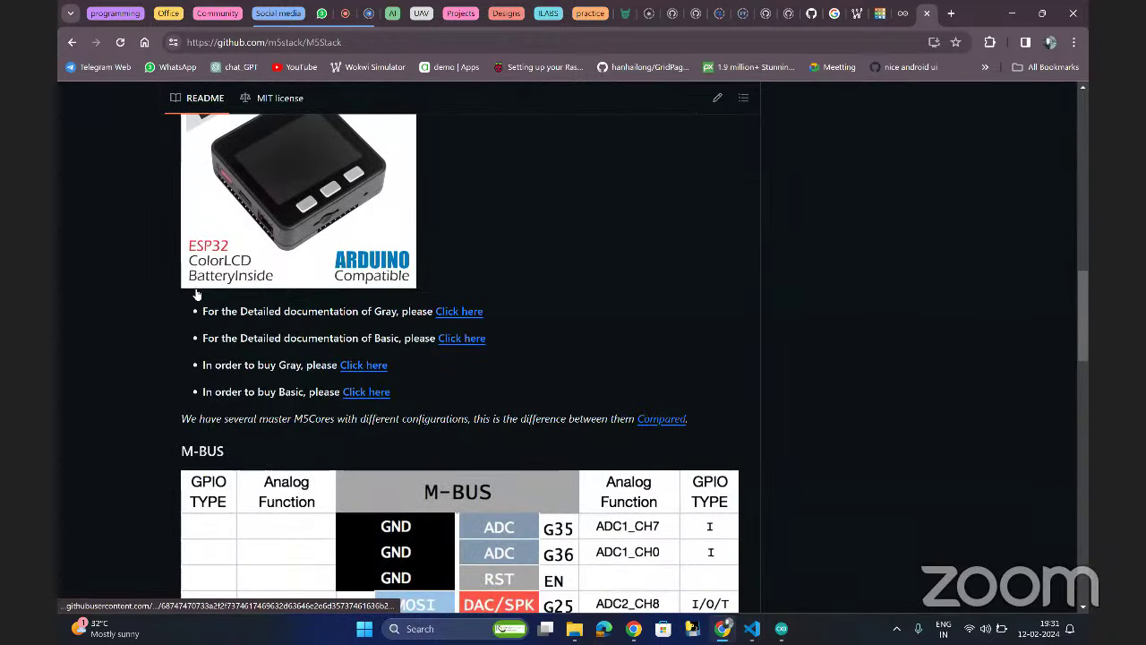
scroll(198, 294, "down", 3)
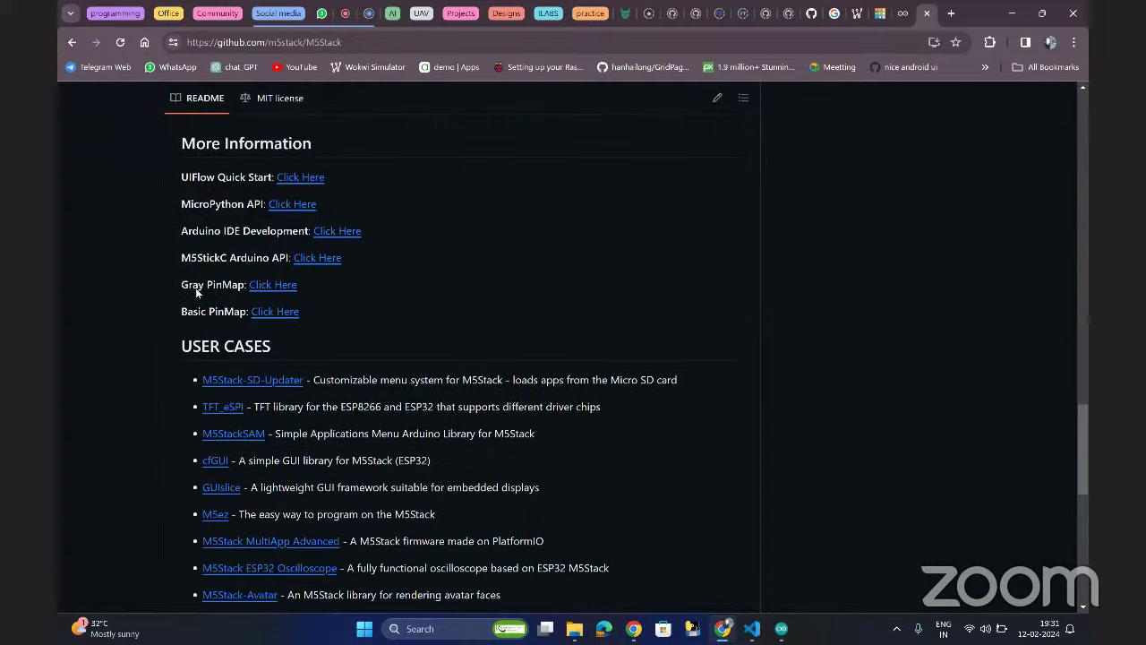
scroll(196, 291, "down", 7)
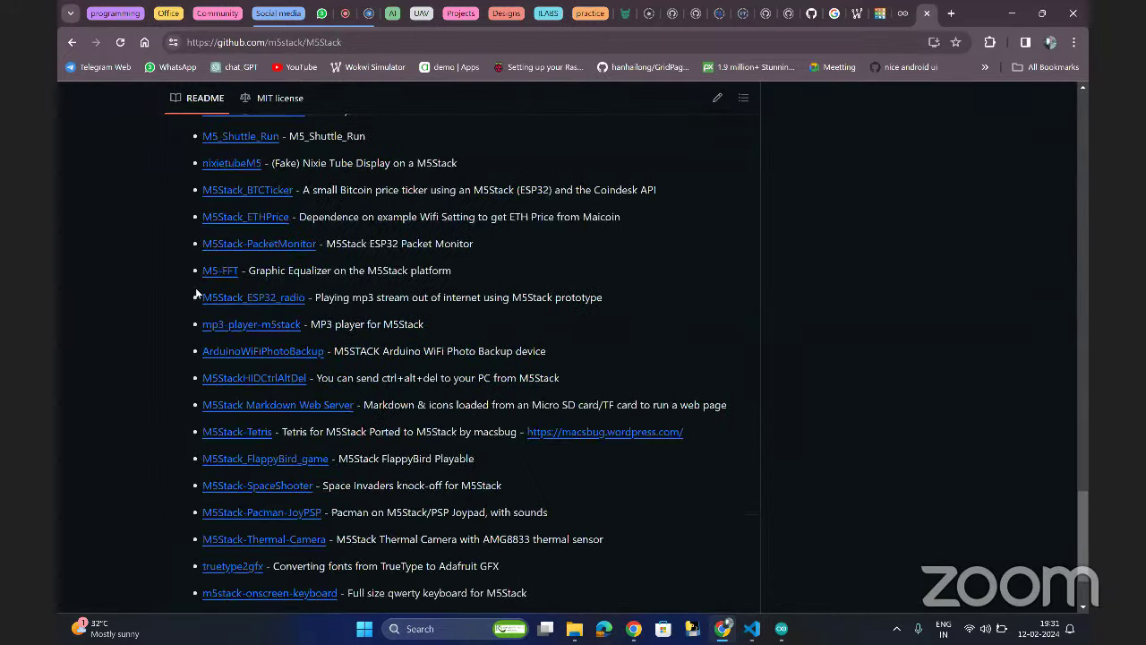
scroll(196, 292, "up", 20)
scroll(197, 293, "up", 7)
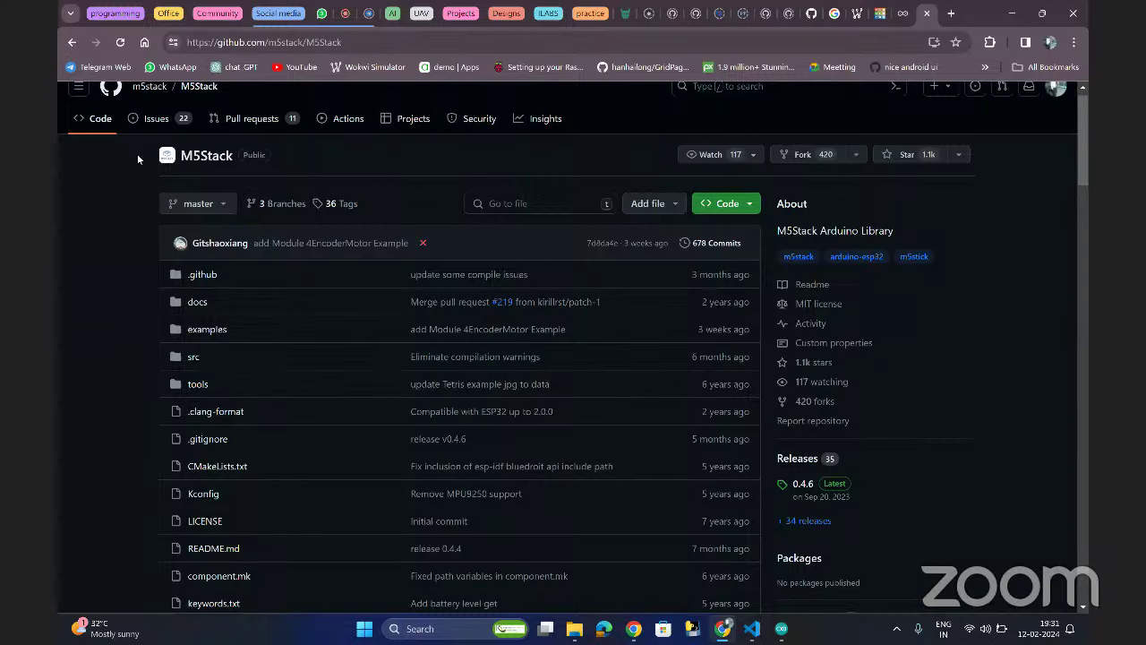
scroll(134, 152, "up", 1)
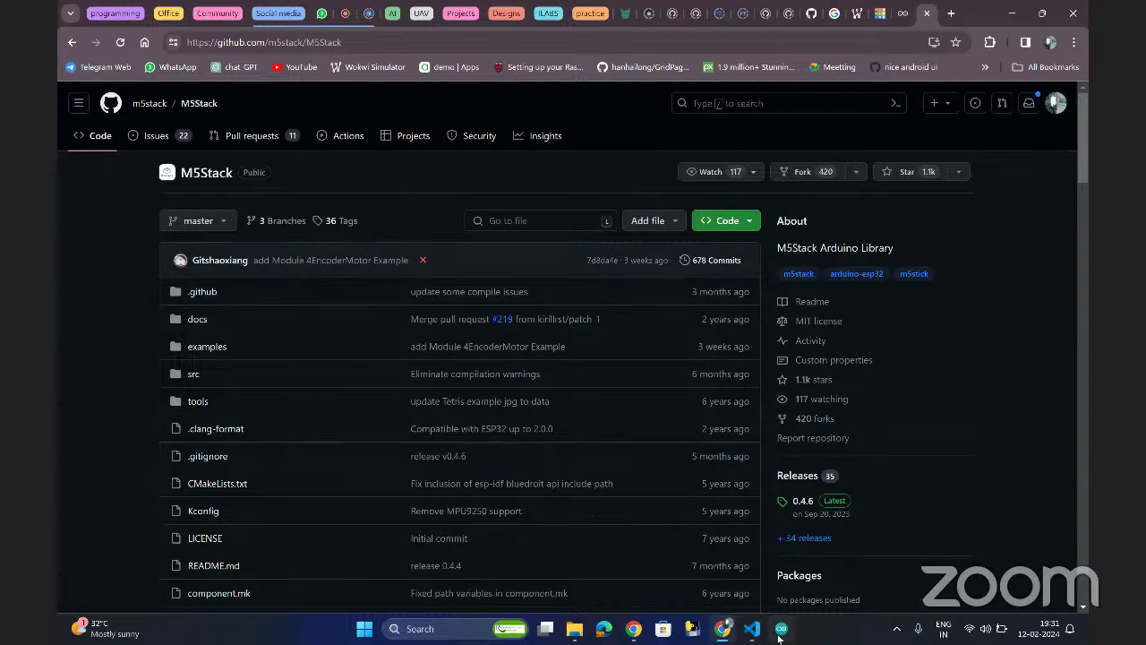
- Download the M5Stack repository as a ZIP file and save it as M5Stack-master on the Desktop
mouse_move(777, 633)
left_click(726, 220)
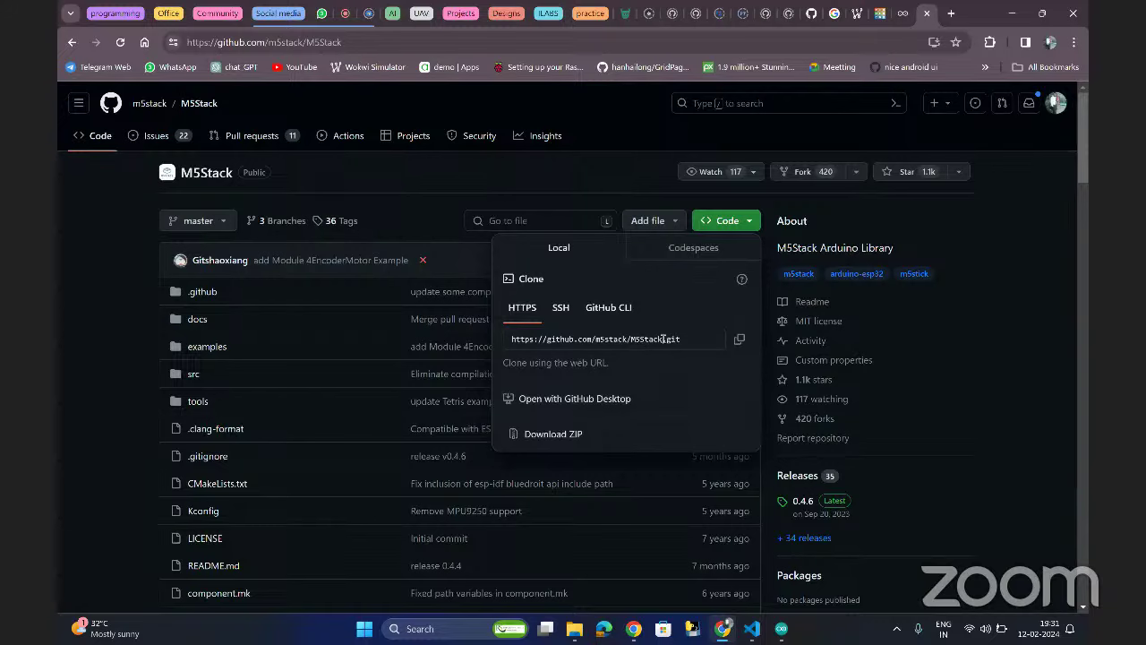
left_click(556, 432)
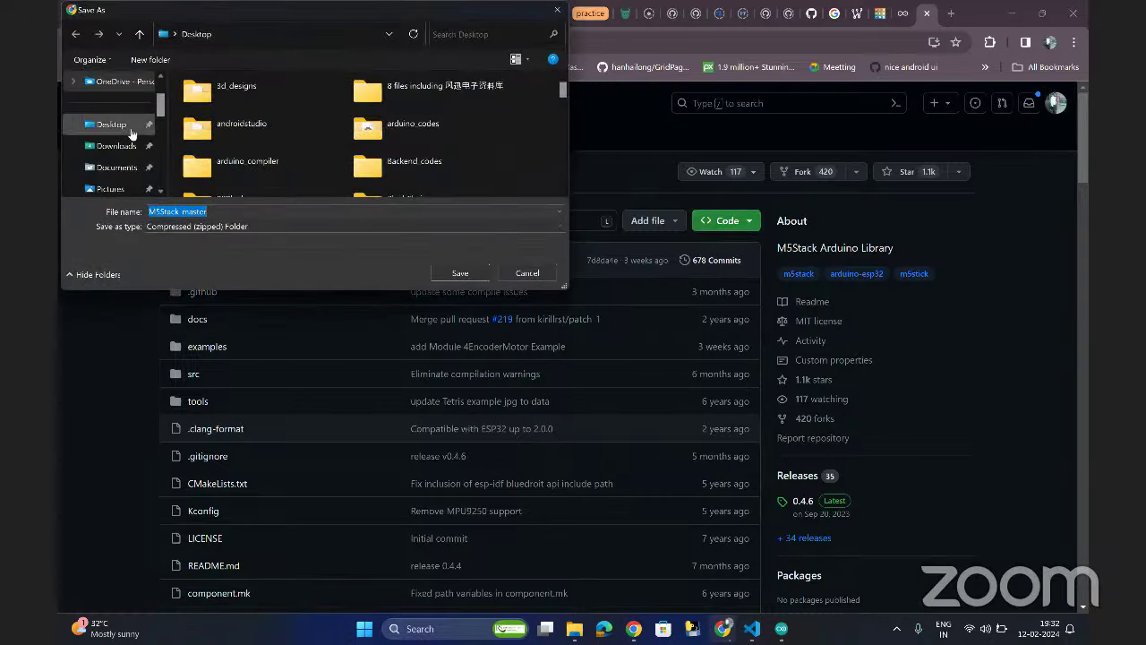
left_click(123, 132)
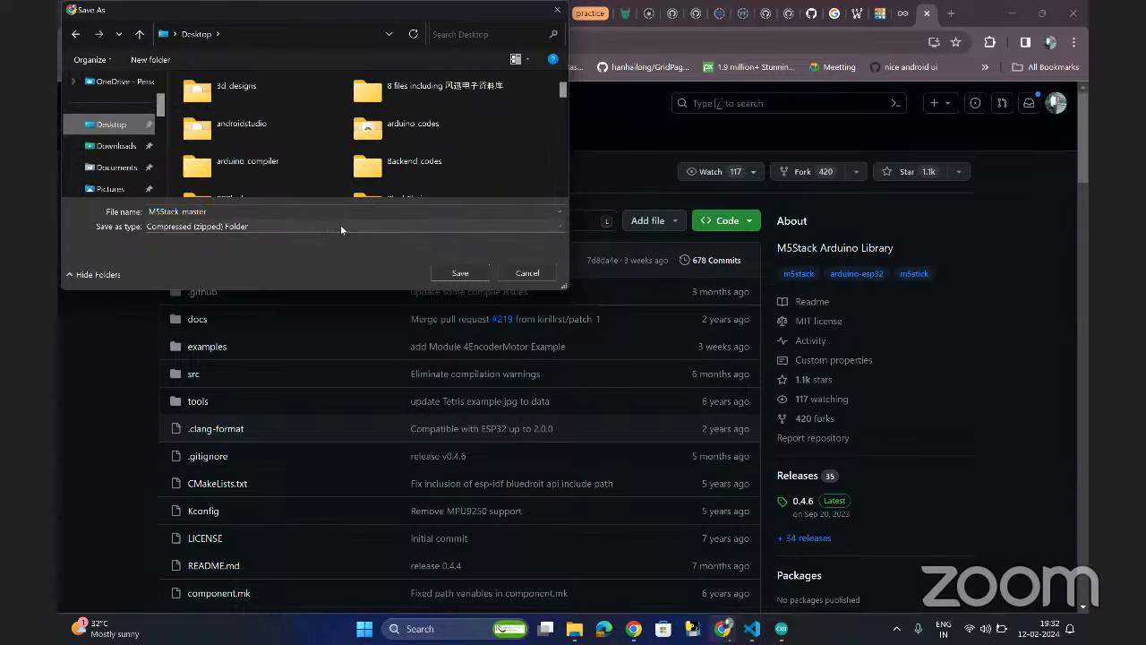
left_click(440, 270)
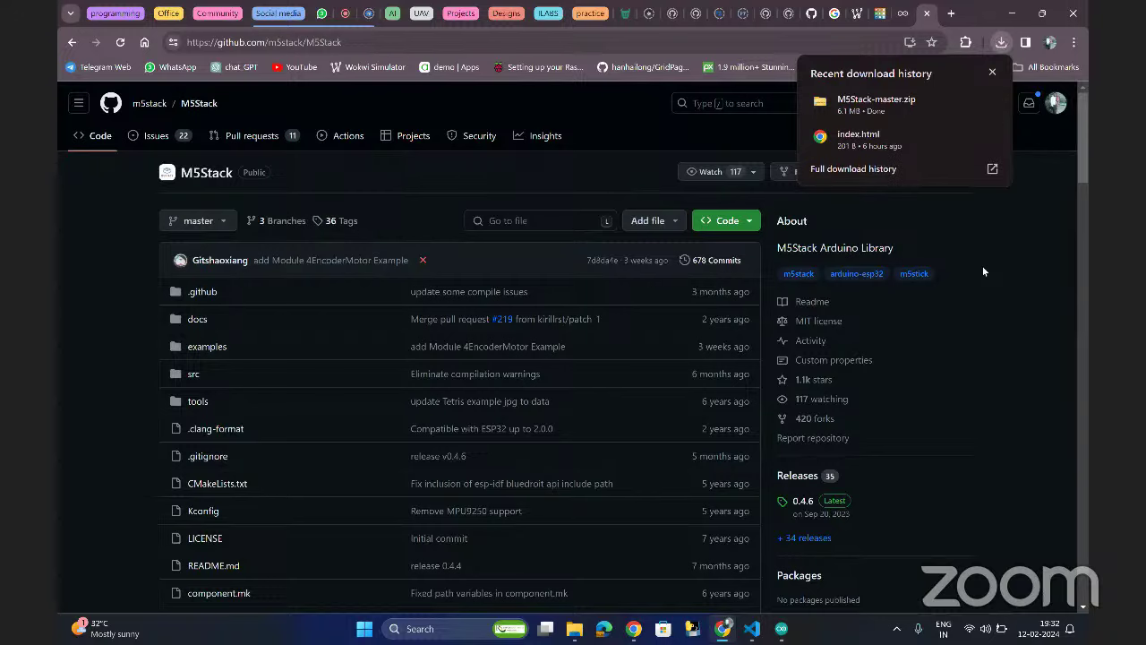
- Switch to the Arduino IDE and add M5Stack-master.zip from the Desktop as a ZIP library
left_click(781, 627)
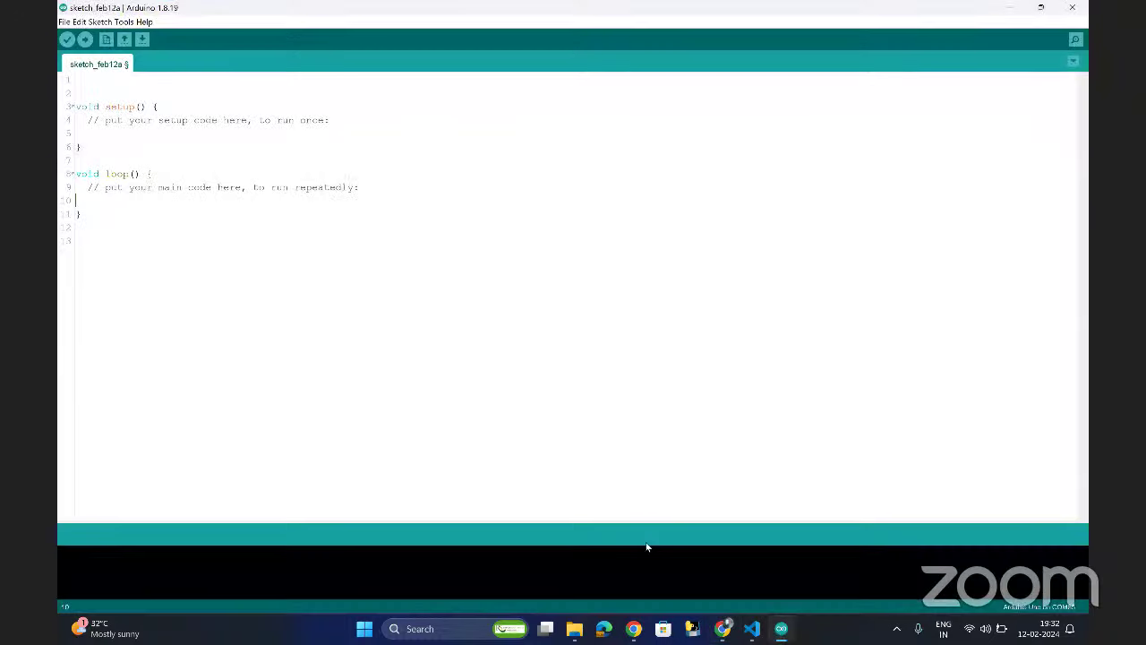
left_click(104, 24)
mouse_move(237, 103)
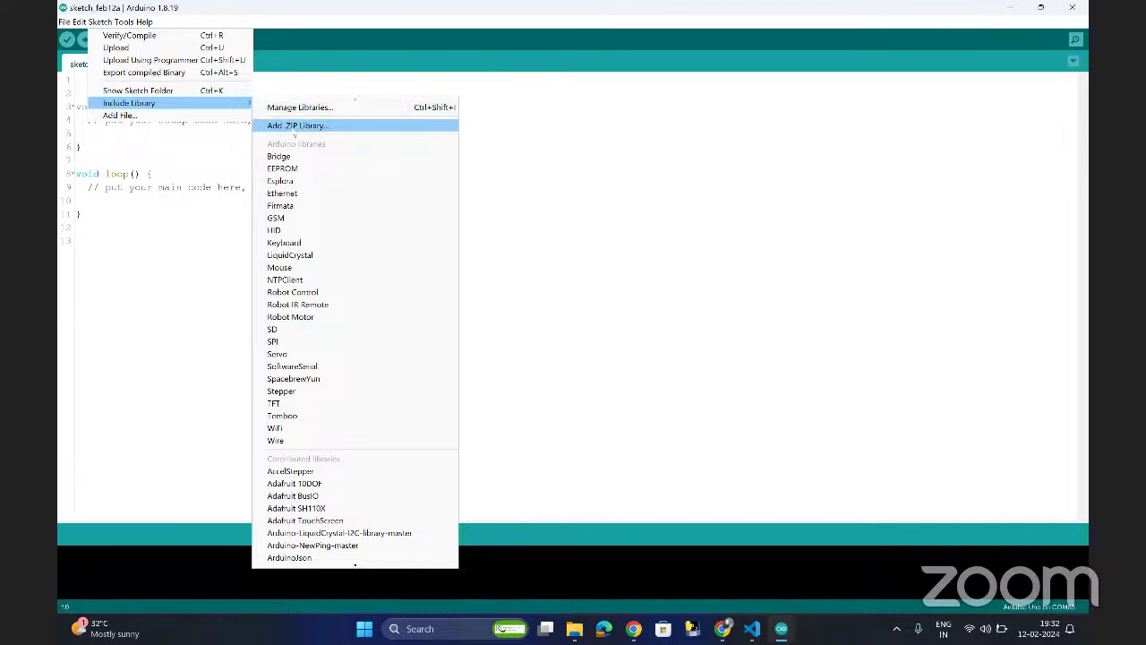
left_click(305, 130)
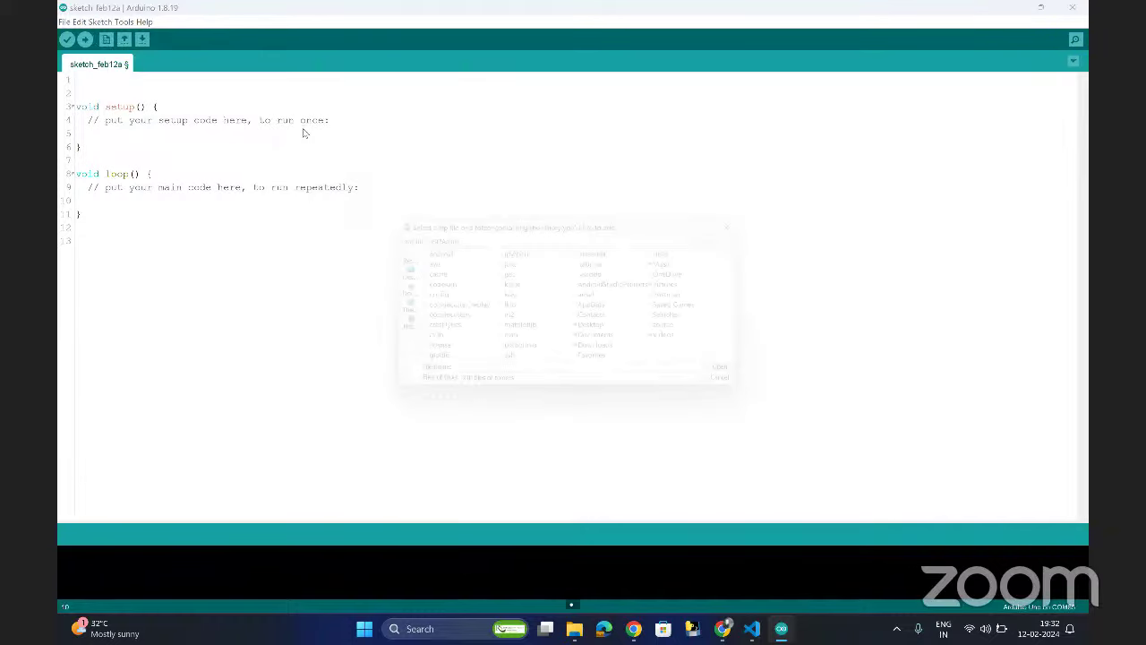
left_click(393, 271)
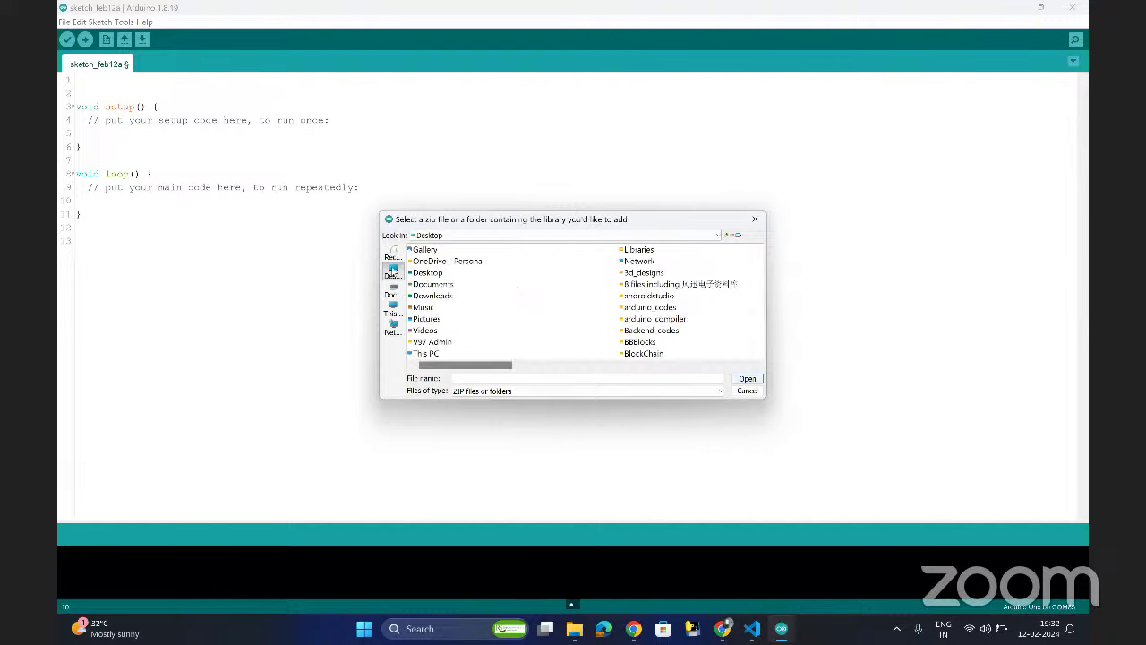
left_click_drag(497, 365, 727, 367)
left_click(657, 307)
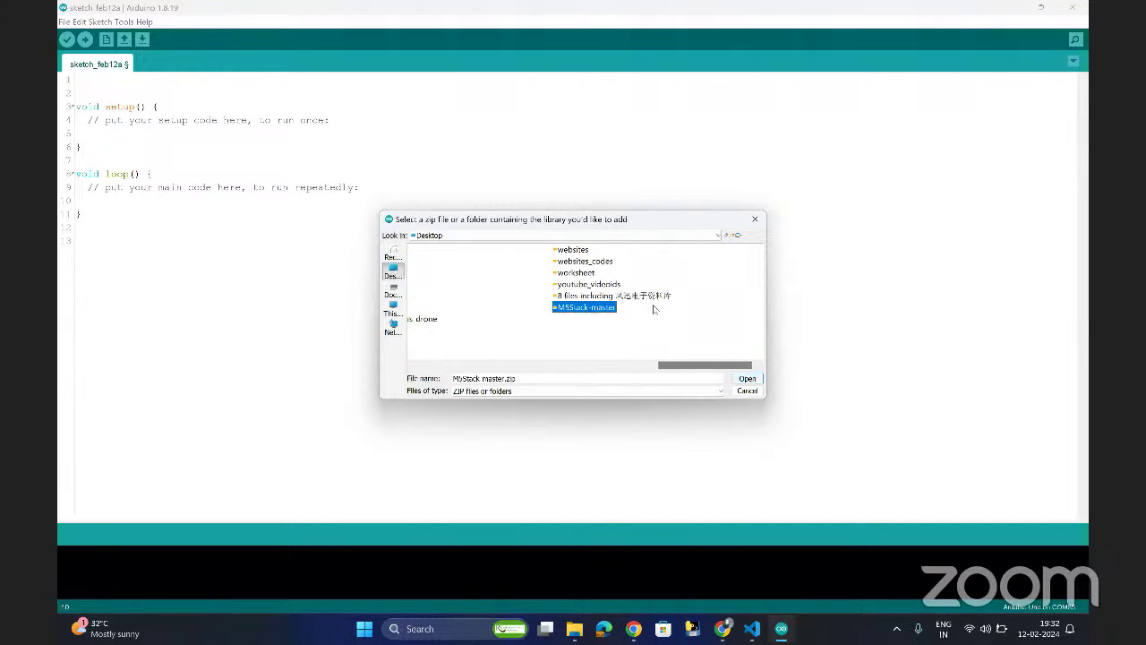
left_click(747, 379)
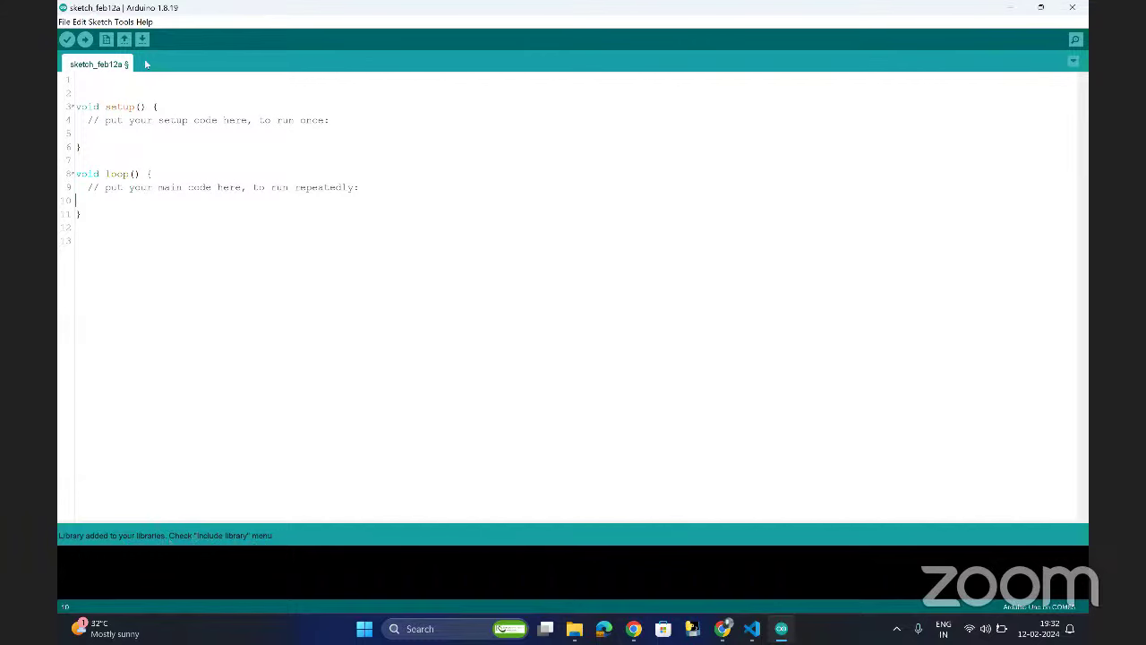
- Examine the library examples, including the incompatible group with AsyncElegantOTA and the newly added M5Stack categories
mouse_move(105, 28)
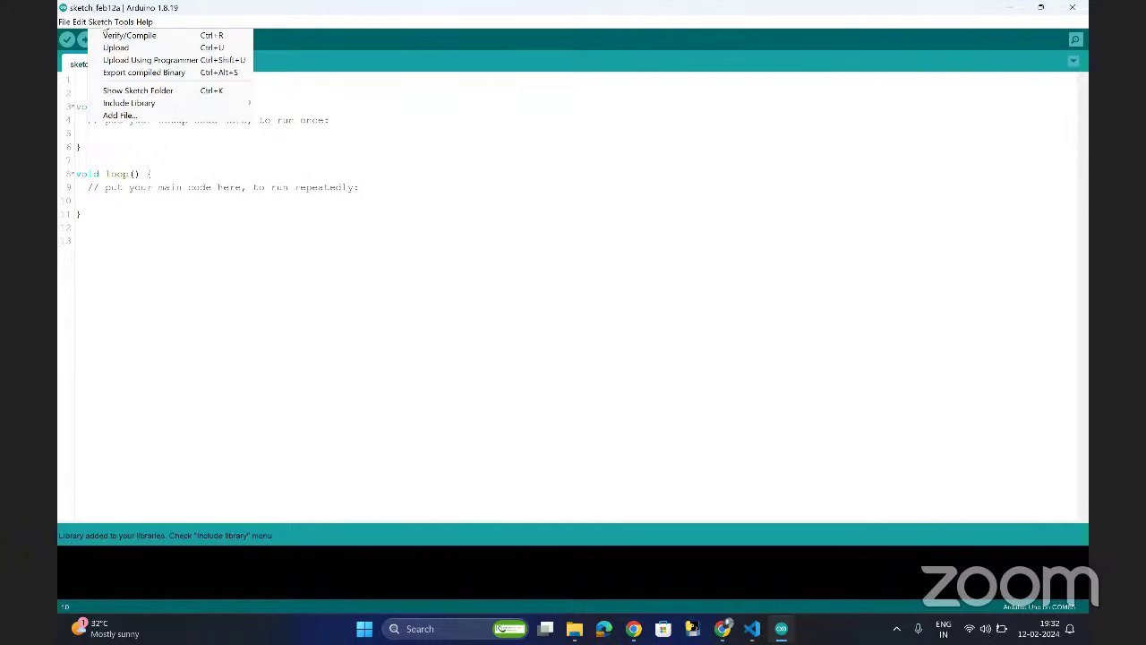
mouse_move(64, 22)
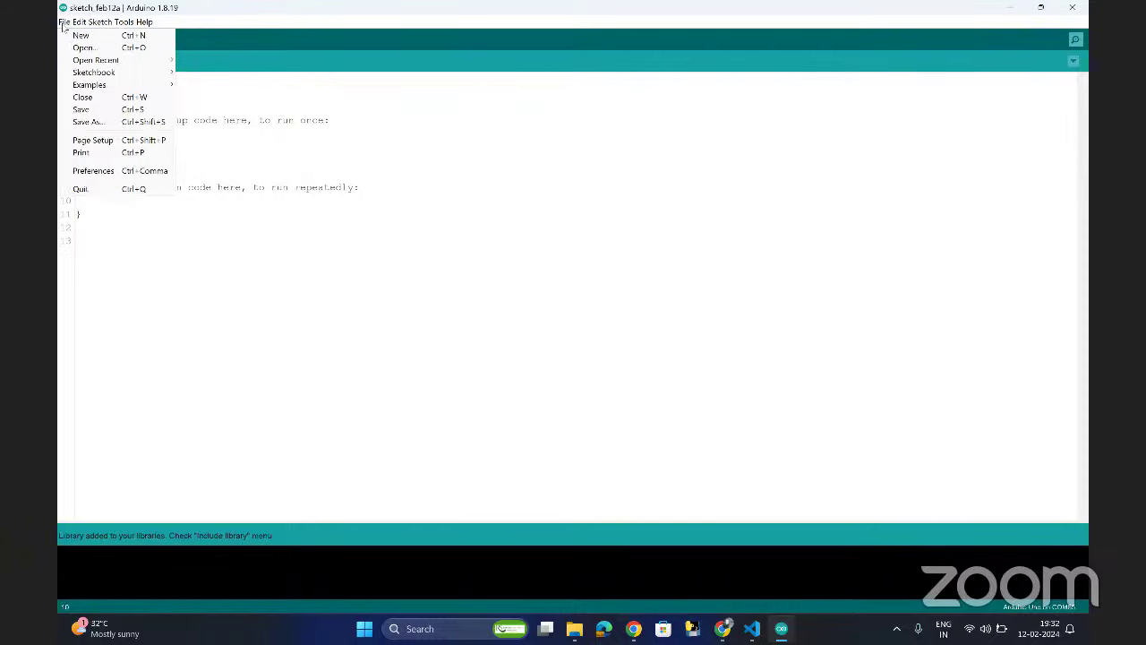
mouse_move(108, 84)
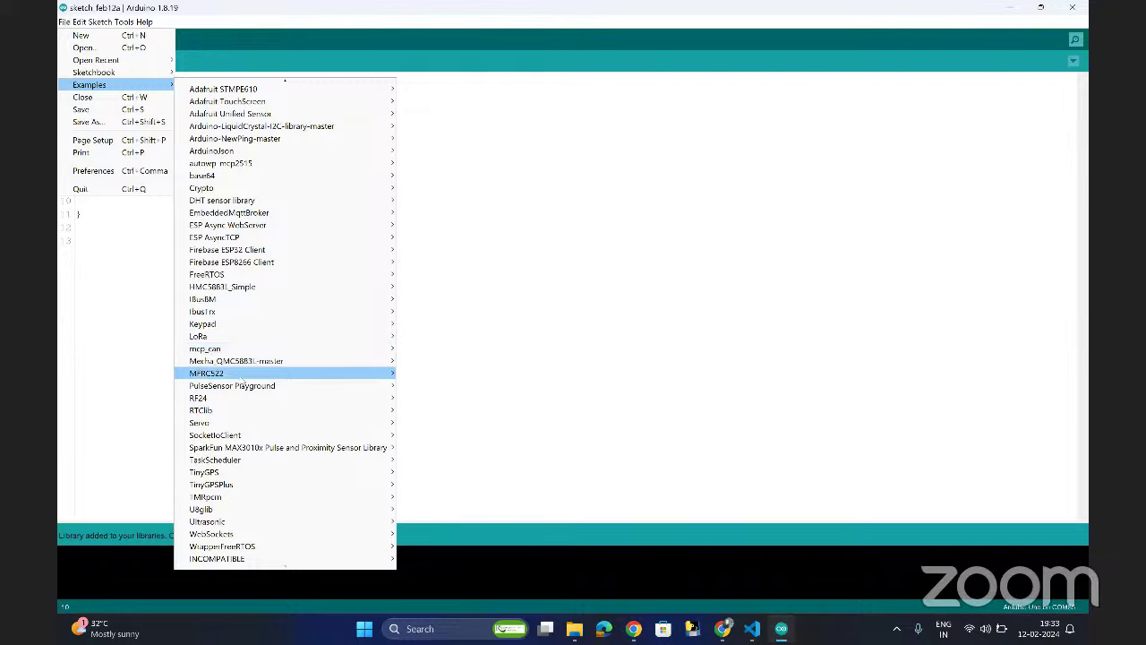
mouse_move(329, 561)
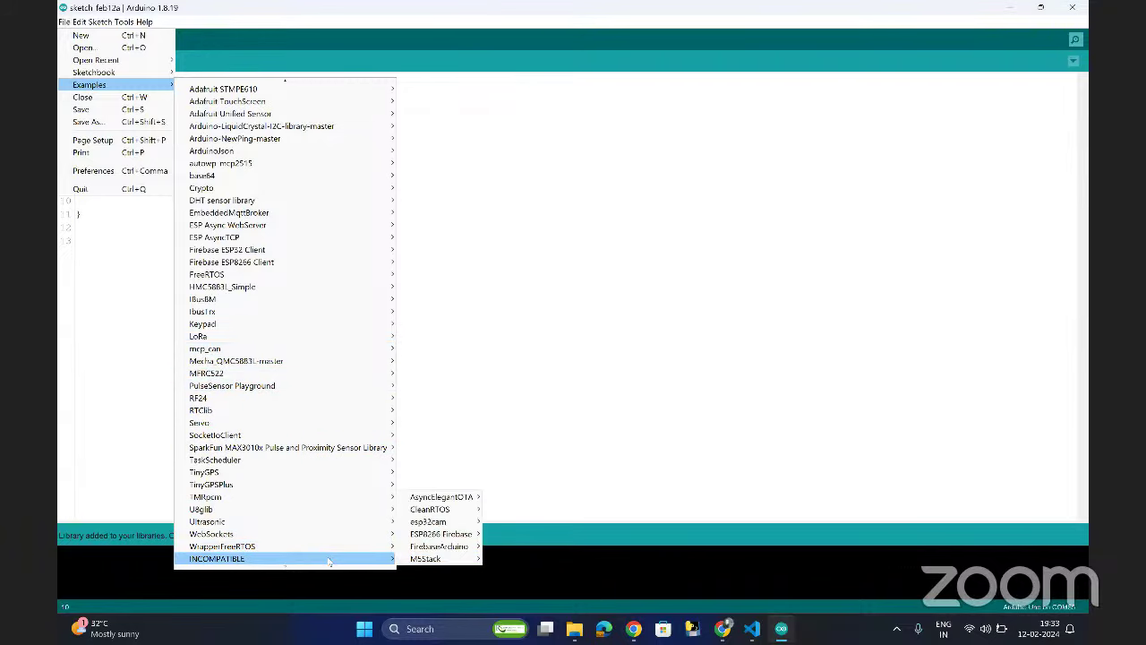
mouse_move(450, 563)
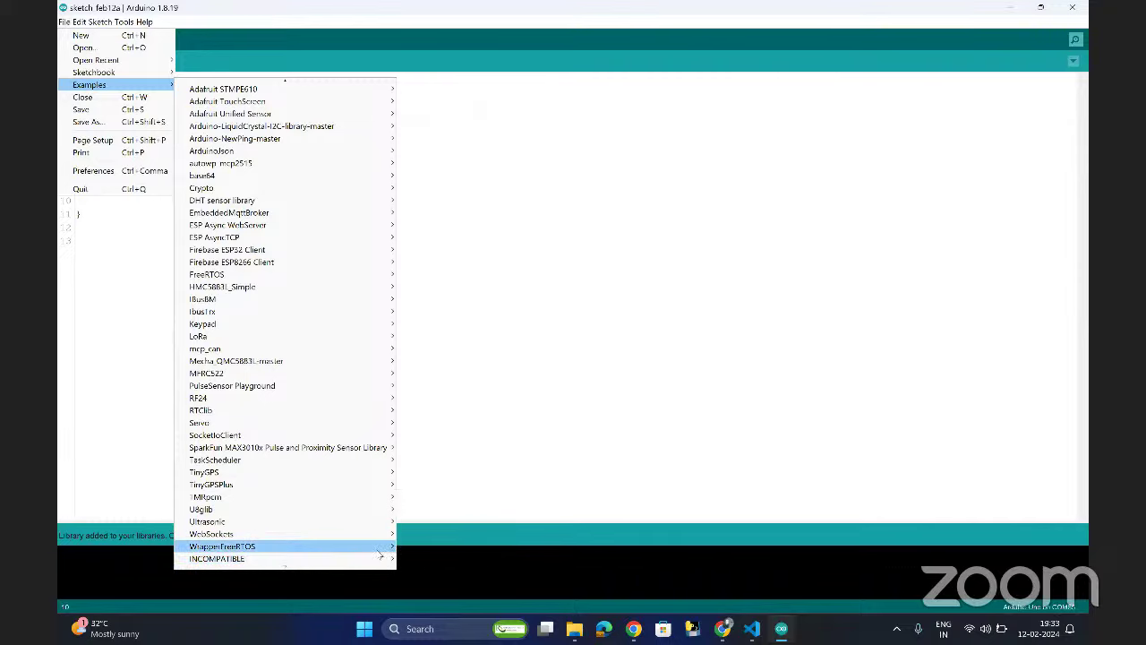
mouse_move(384, 557)
mouse_move(462, 499)
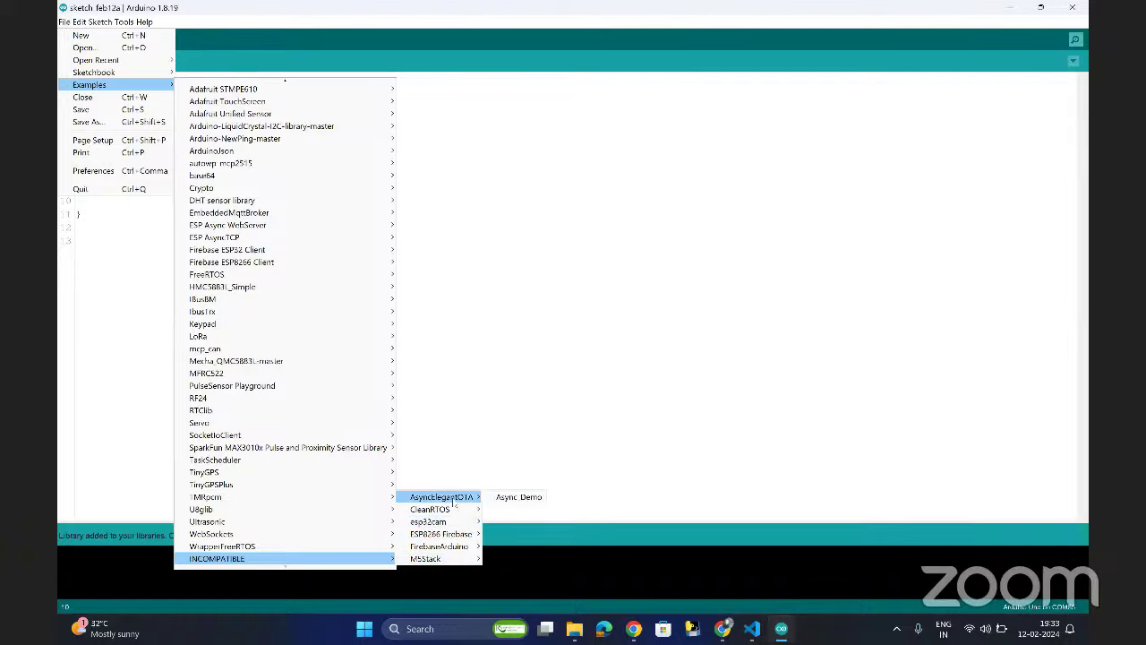
mouse_move(448, 526)
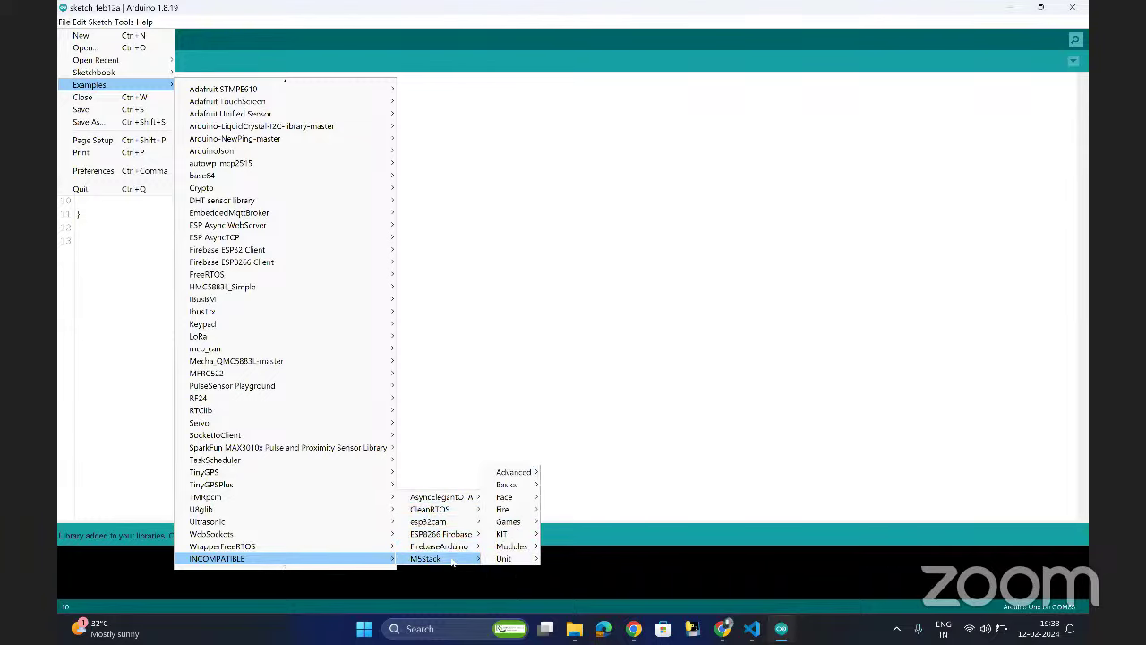
mouse_move(517, 508)
mouse_move(302, 464)
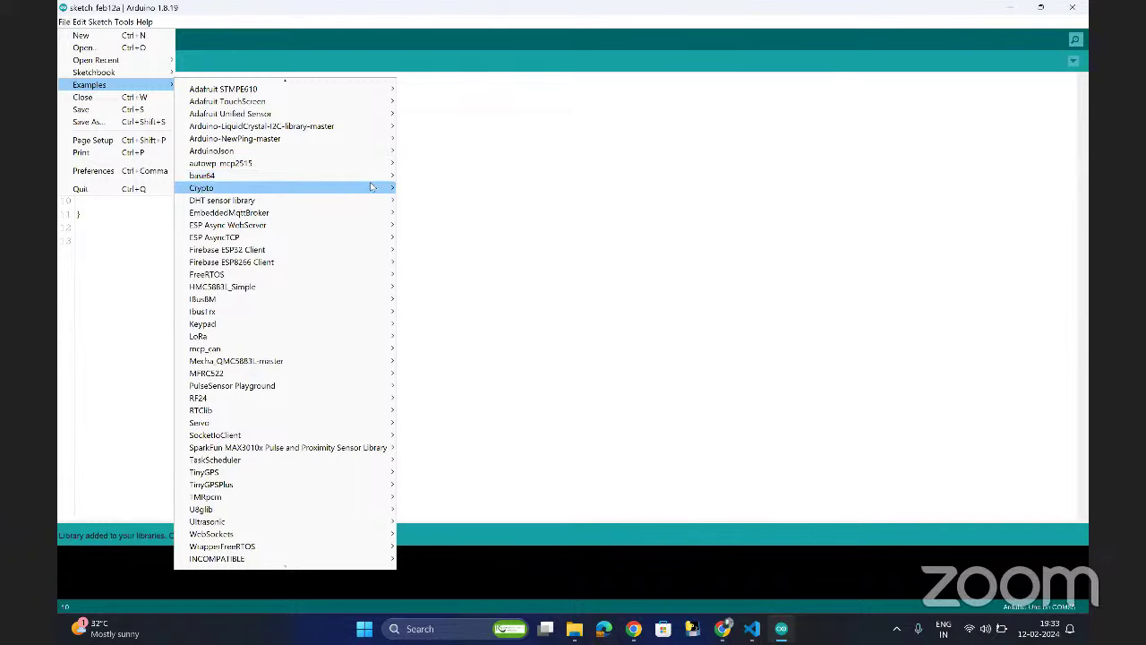
- Browse the Crypto, Firebase ESP8266 Client and mcp_can examples, and open the Servo library's Knob example in a maximized window
mouse_move(369, 186)
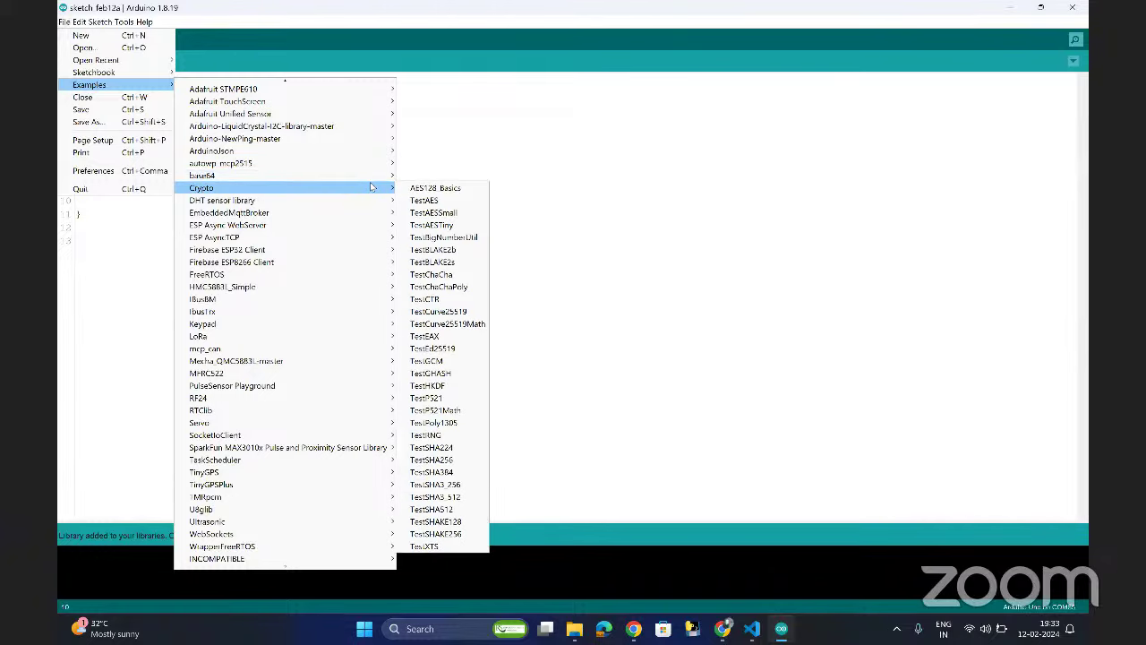
mouse_move(374, 206)
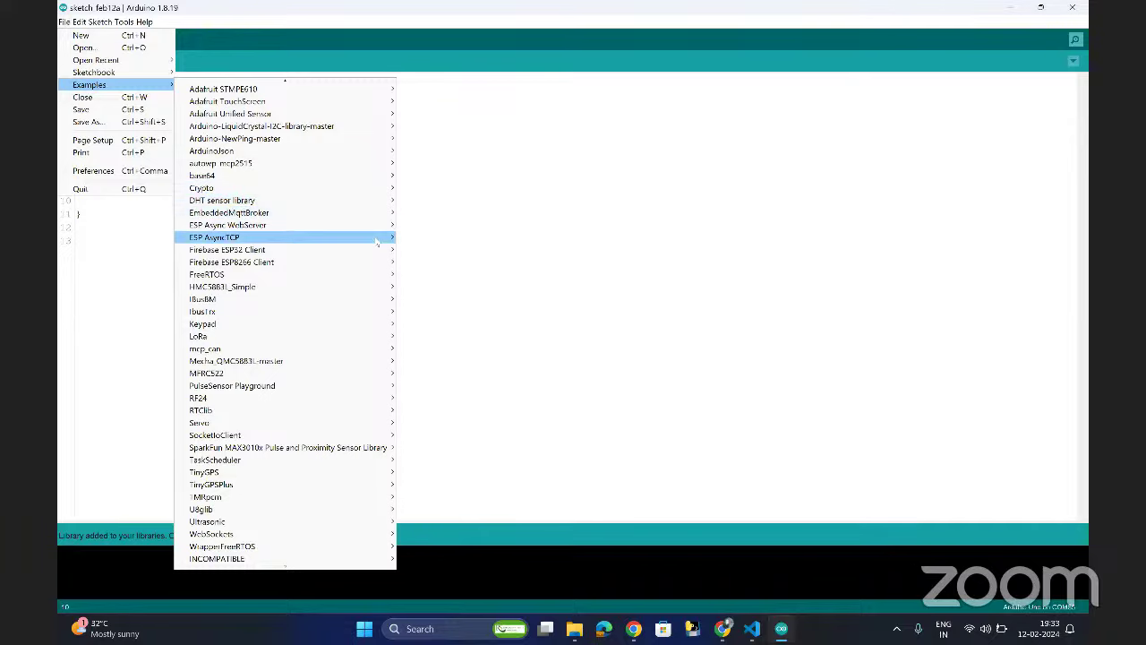
mouse_move(376, 242)
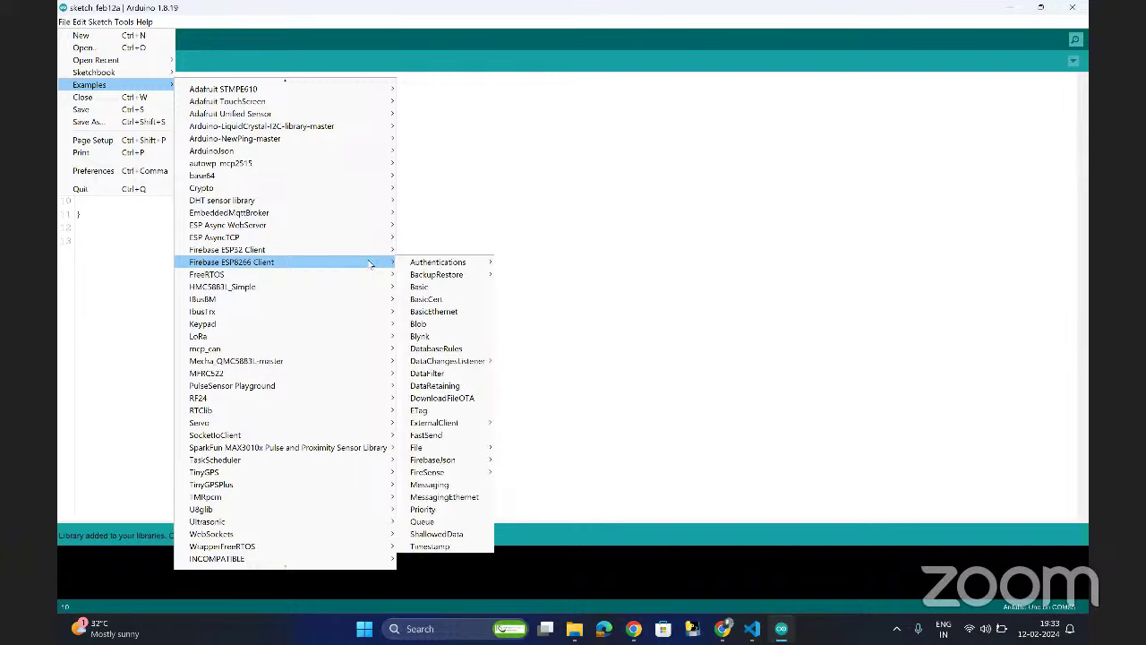
mouse_move(363, 338)
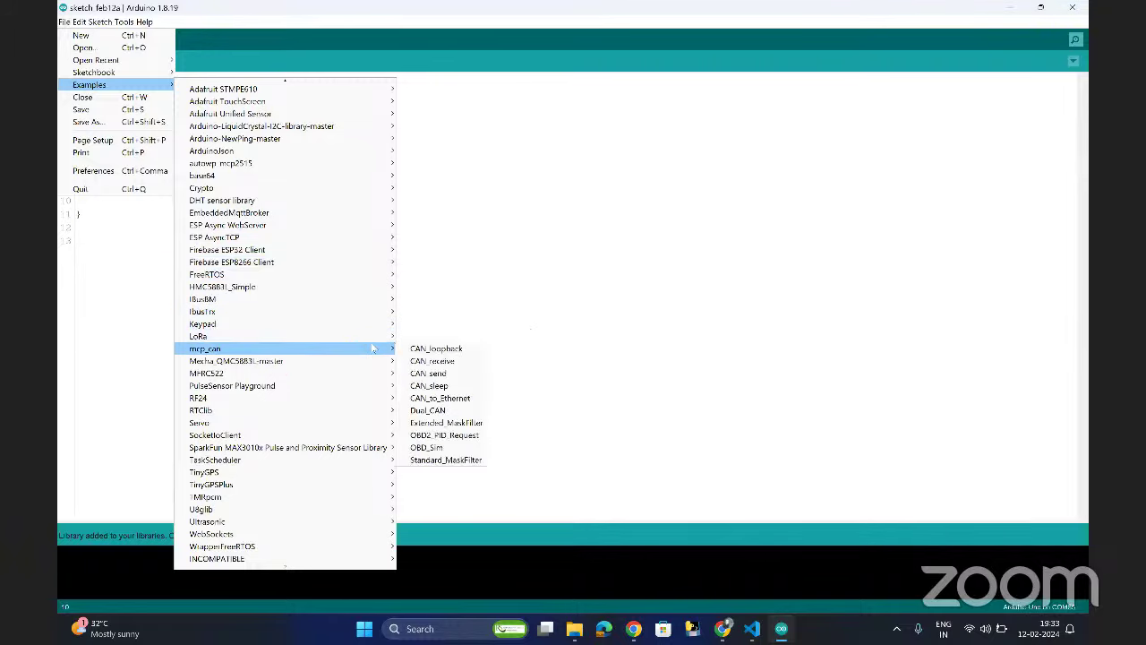
mouse_move(357, 422)
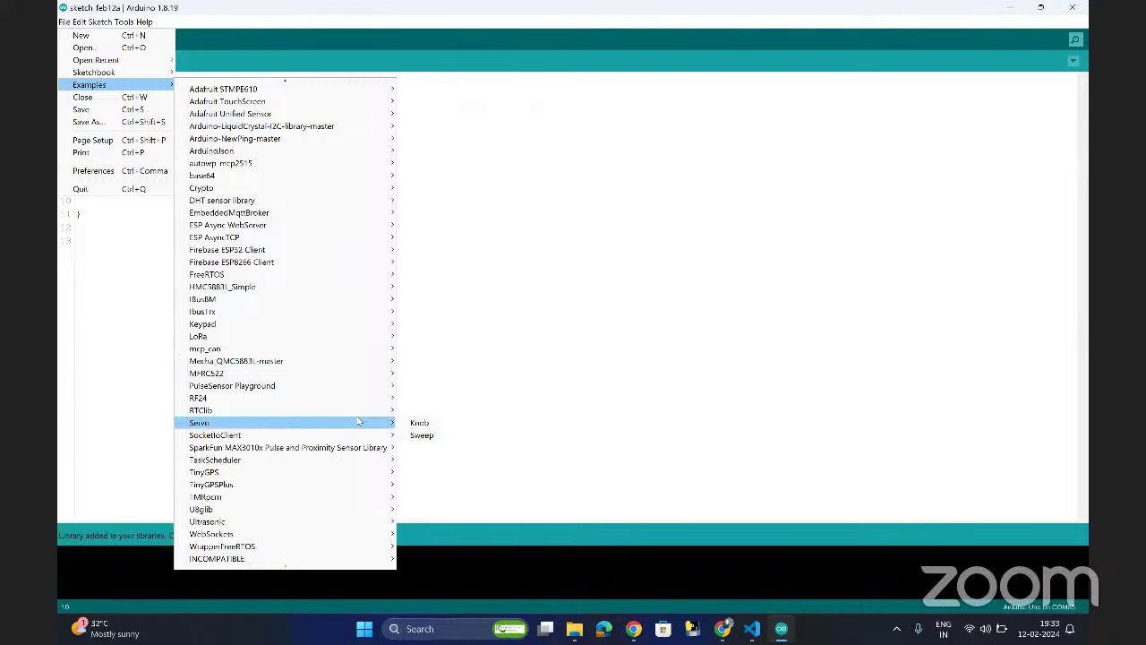
left_click(420, 422)
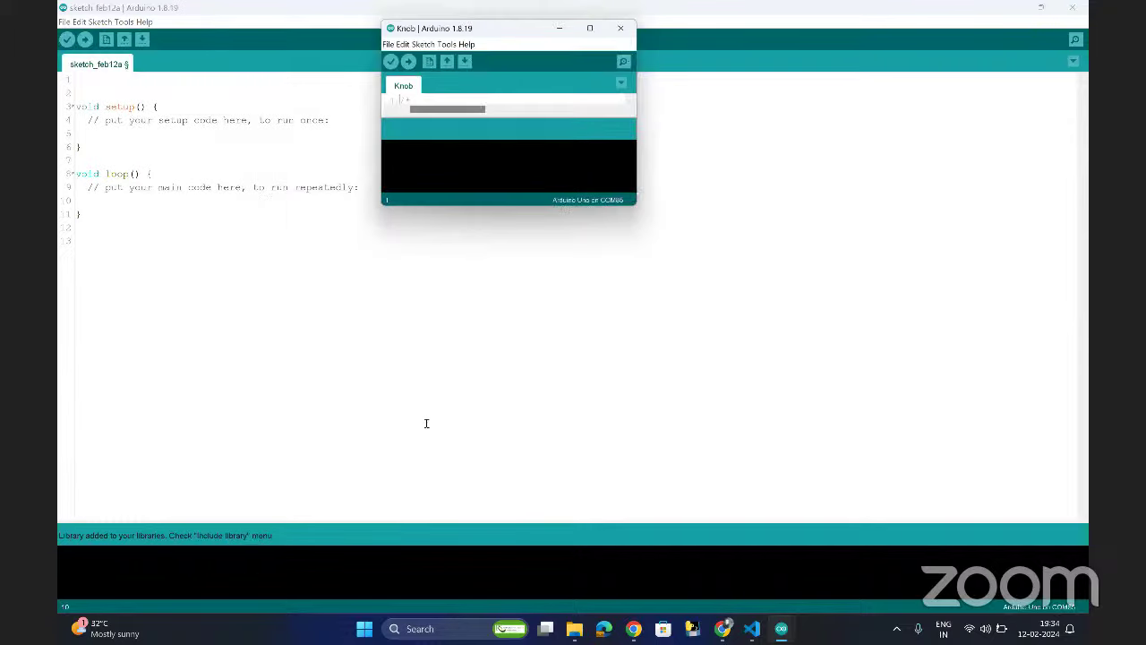
left_click(590, 28)
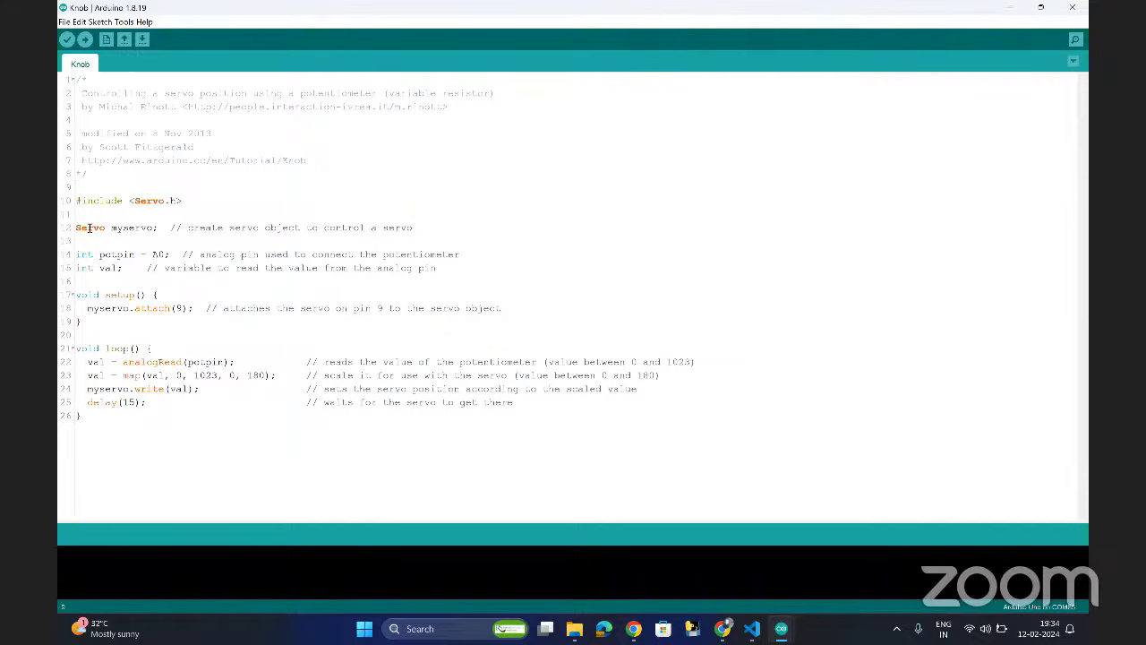
- Examine the Knob sketch's servo object, variable declarations, setup and loop code, and close the sketch
left_click_drag(88, 228, 160, 229)
left_click(153, 273)
left_click_drag(77, 281, 77, 254)
left_click(79, 250)
left_click_drag(79, 307, 201, 308)
left_click(201, 307)
left_click_drag(152, 401, 88, 362)
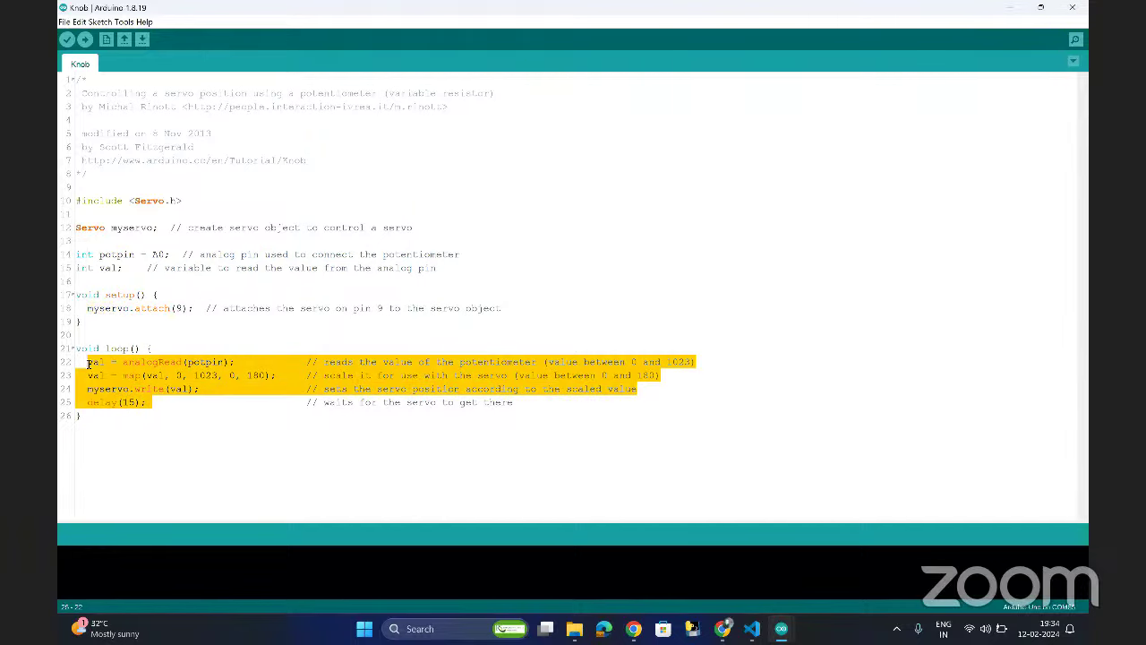
left_click(88, 362)
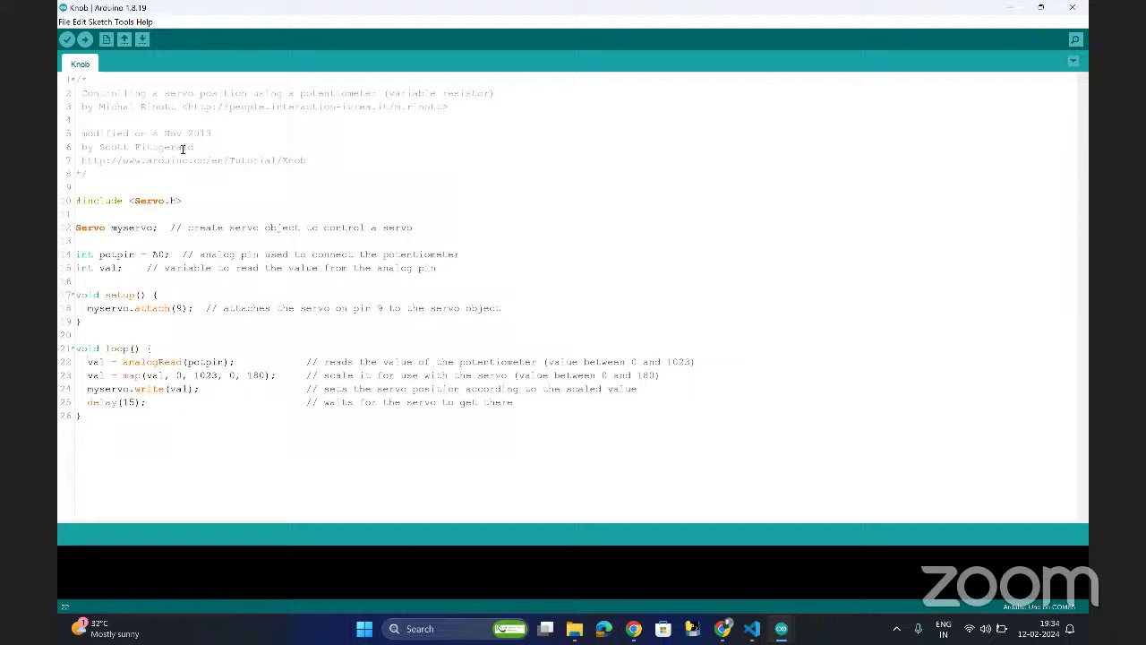
left_click(1070, 8)
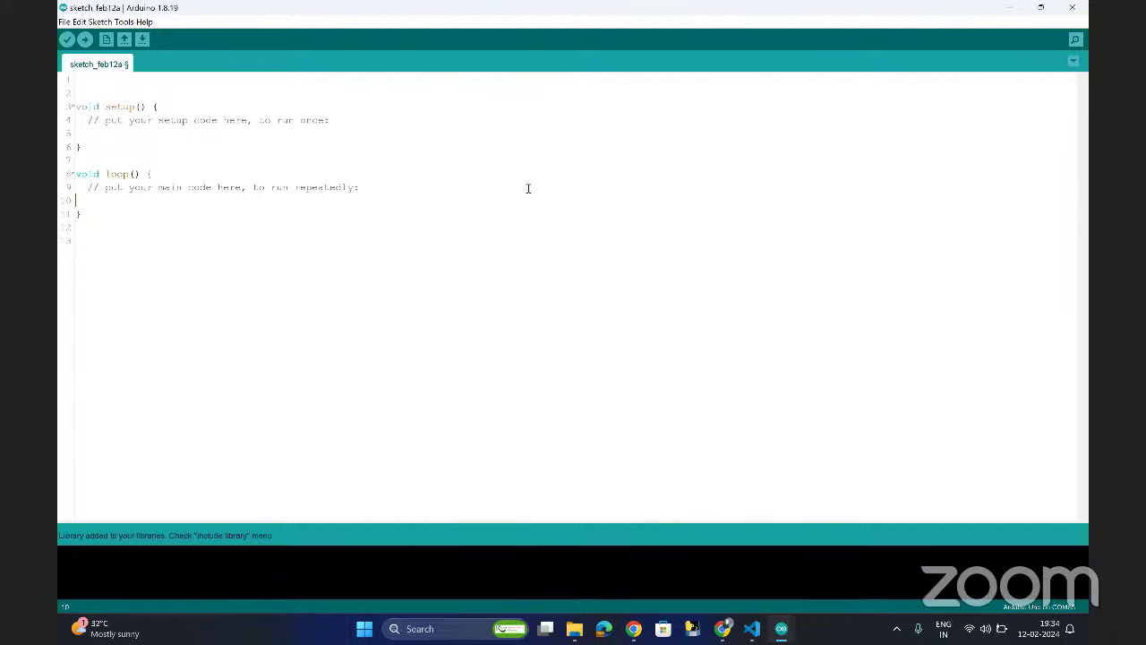
- Examine the board selection options, including the Boards Manager entry, Arduino AVR, Mbed OS RP2040, ESP32 and STM32 board groups
left_click(104, 23)
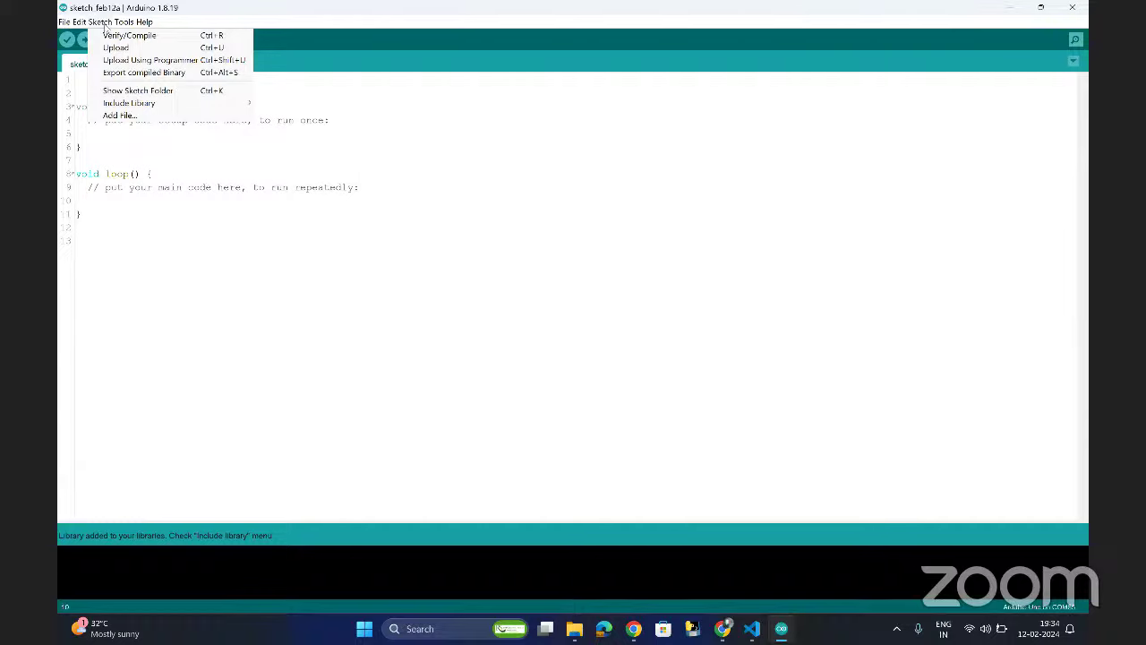
left_click(105, 23)
left_click(118, 23)
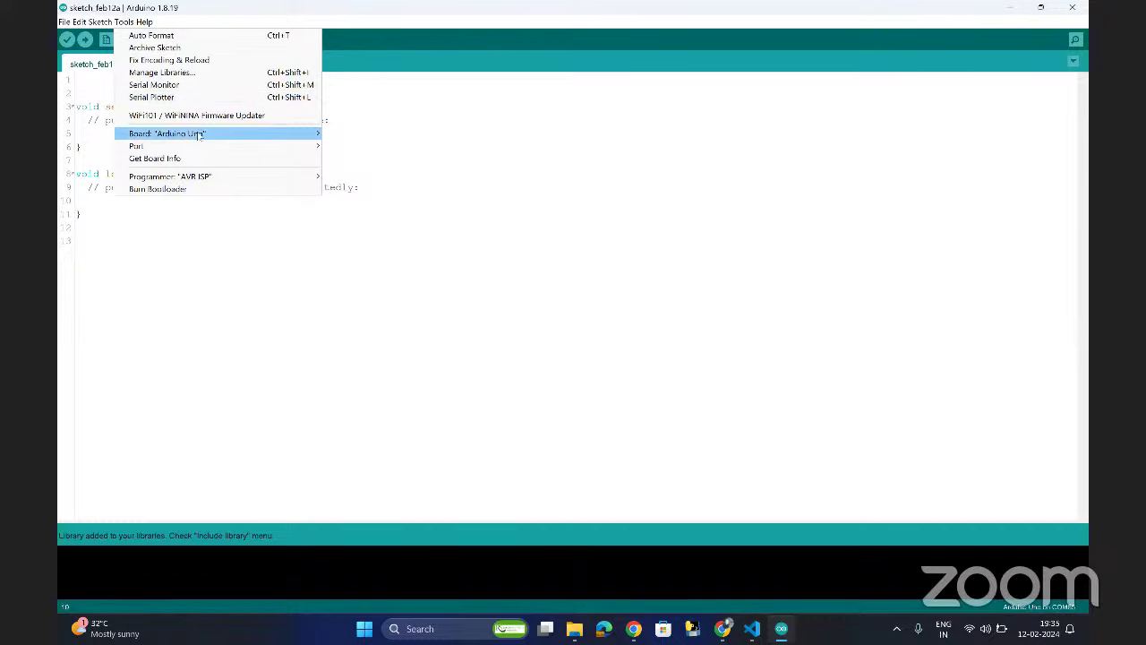
mouse_move(207, 135)
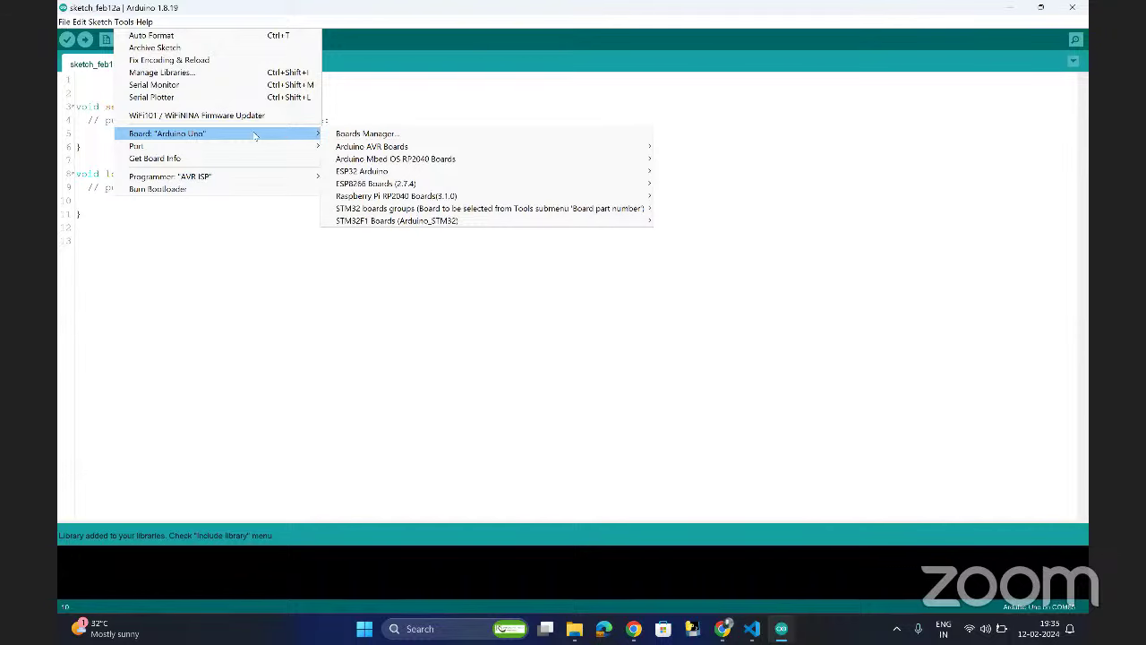
mouse_move(266, 150)
mouse_move(289, 133)
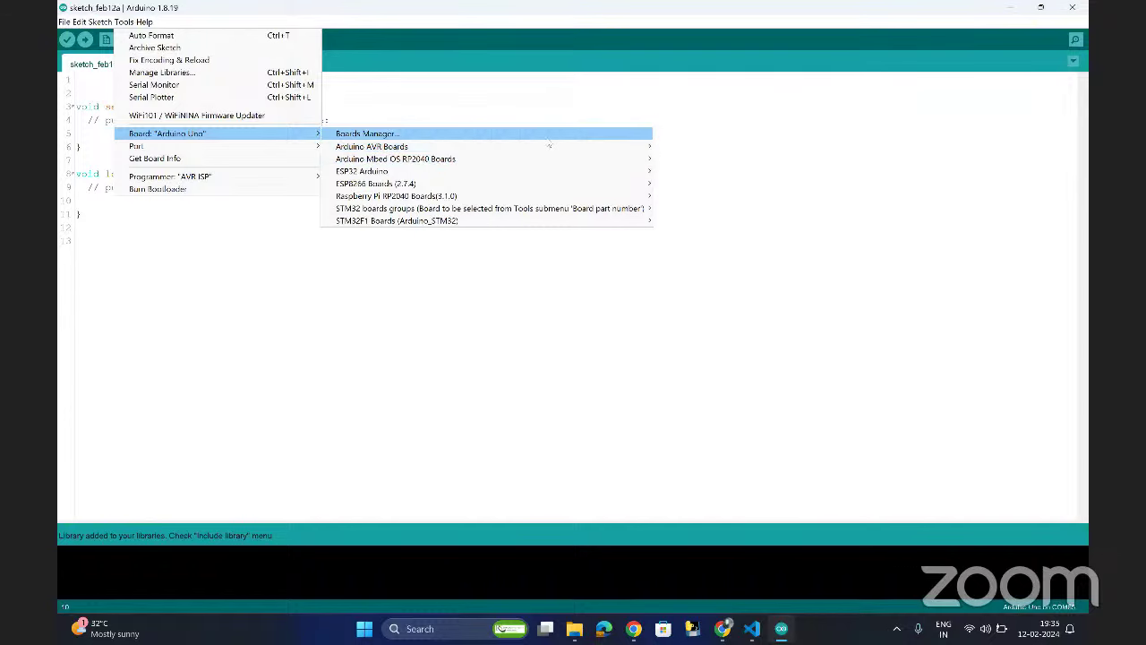
mouse_move(645, 146)
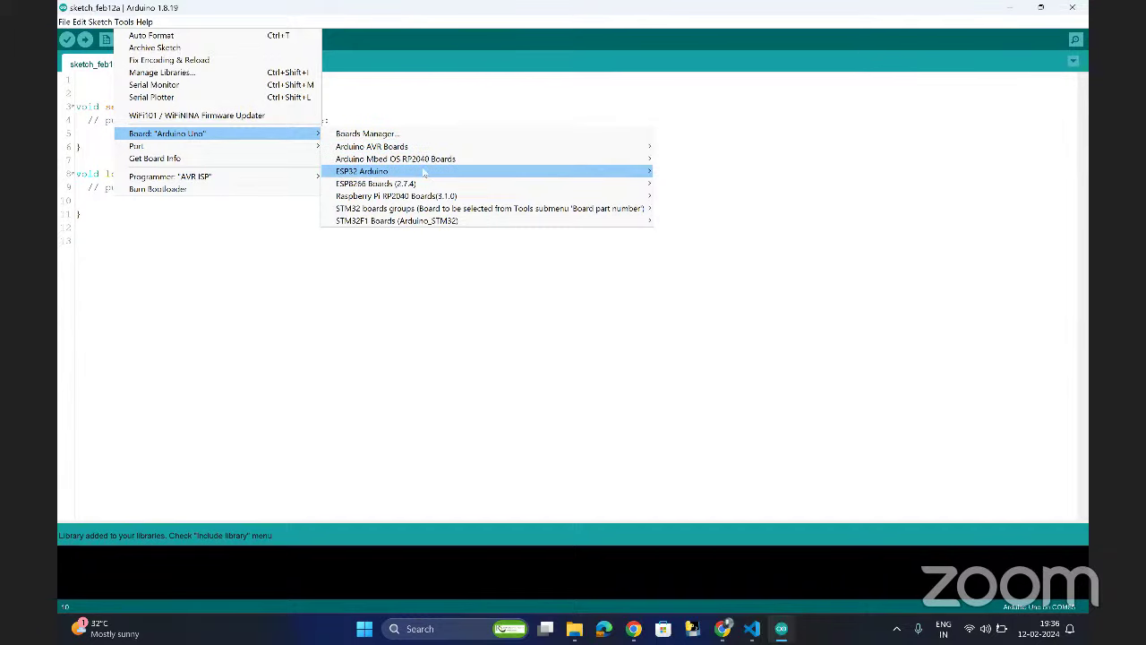
mouse_move(438, 212)
mouse_move(456, 173)
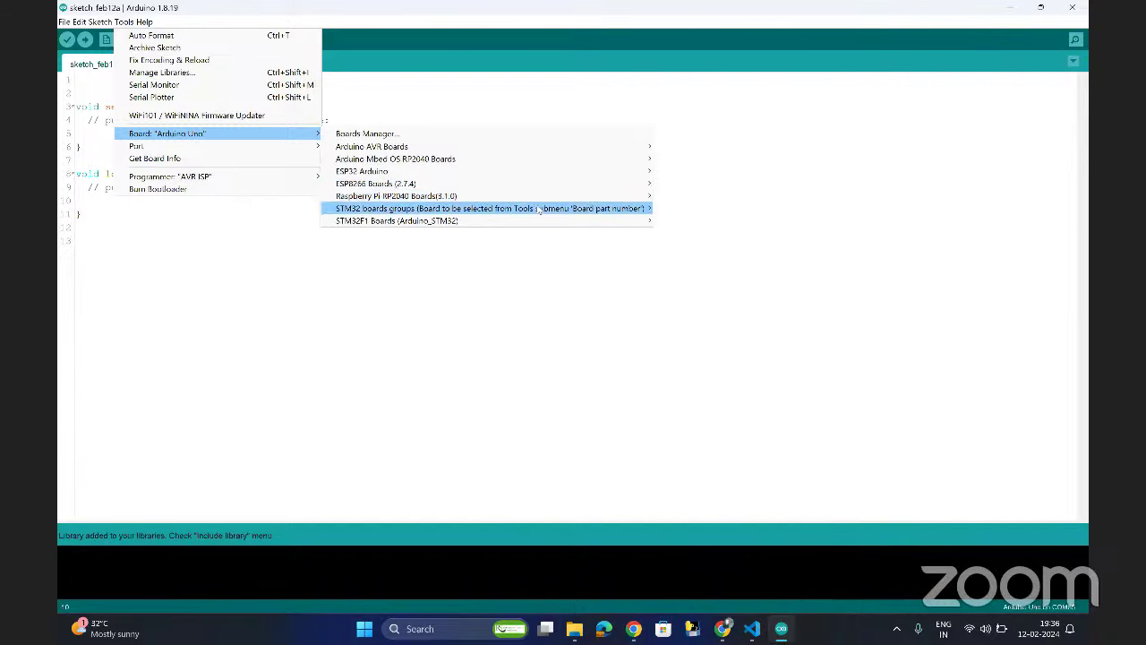
mouse_move(540, 209)
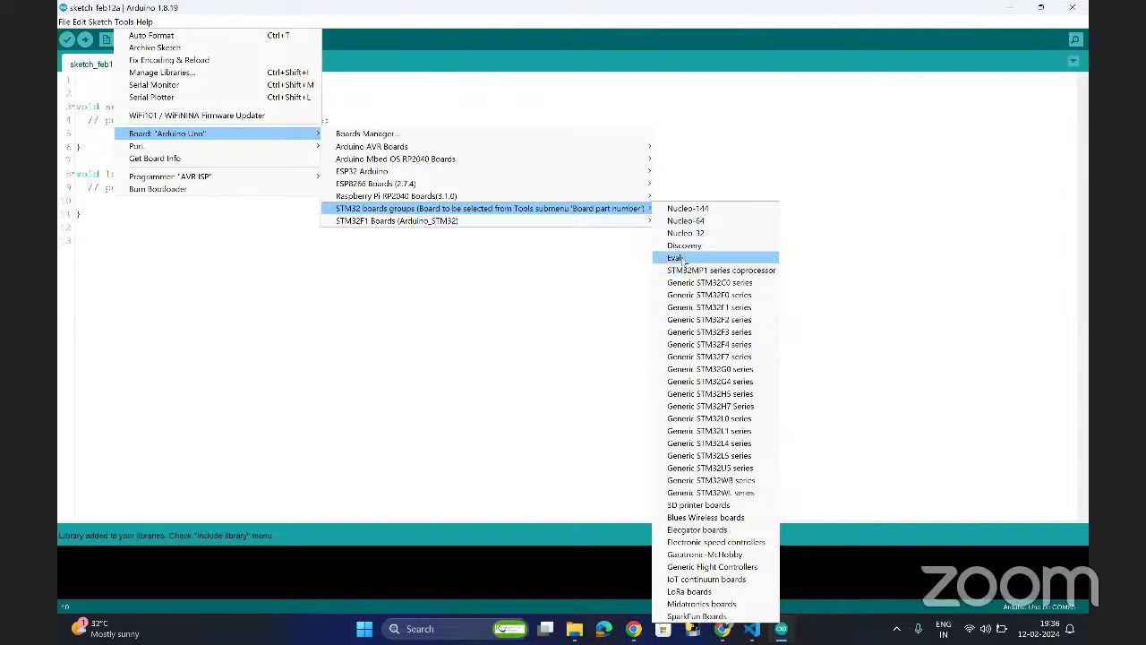
mouse_move(625, 224)
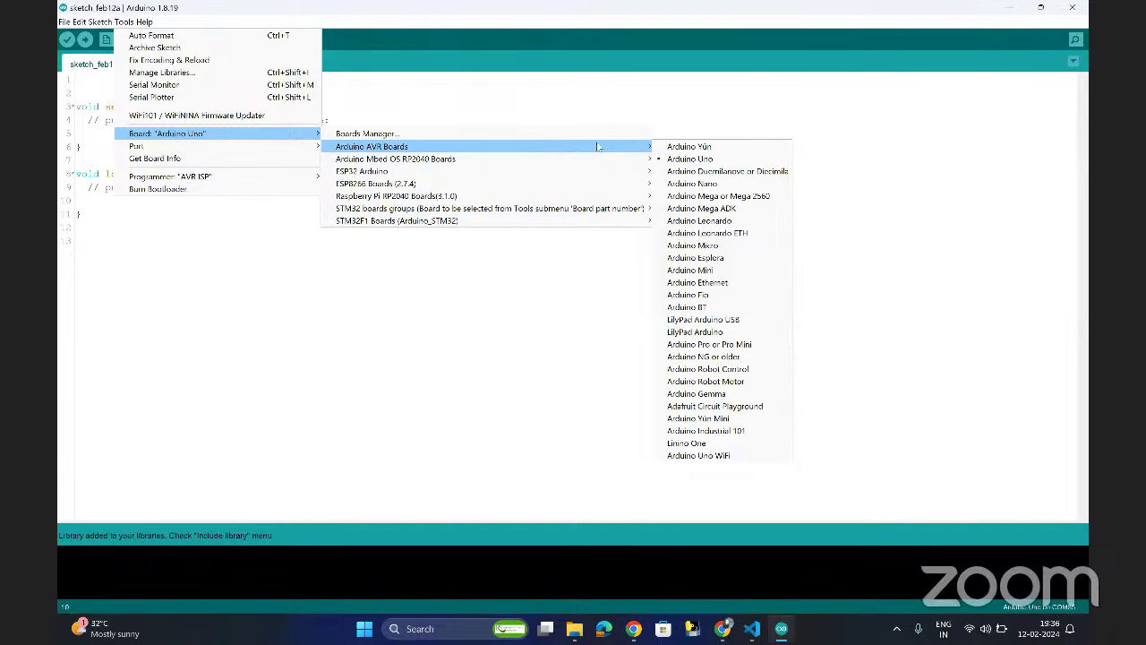
mouse_move(646, 148)
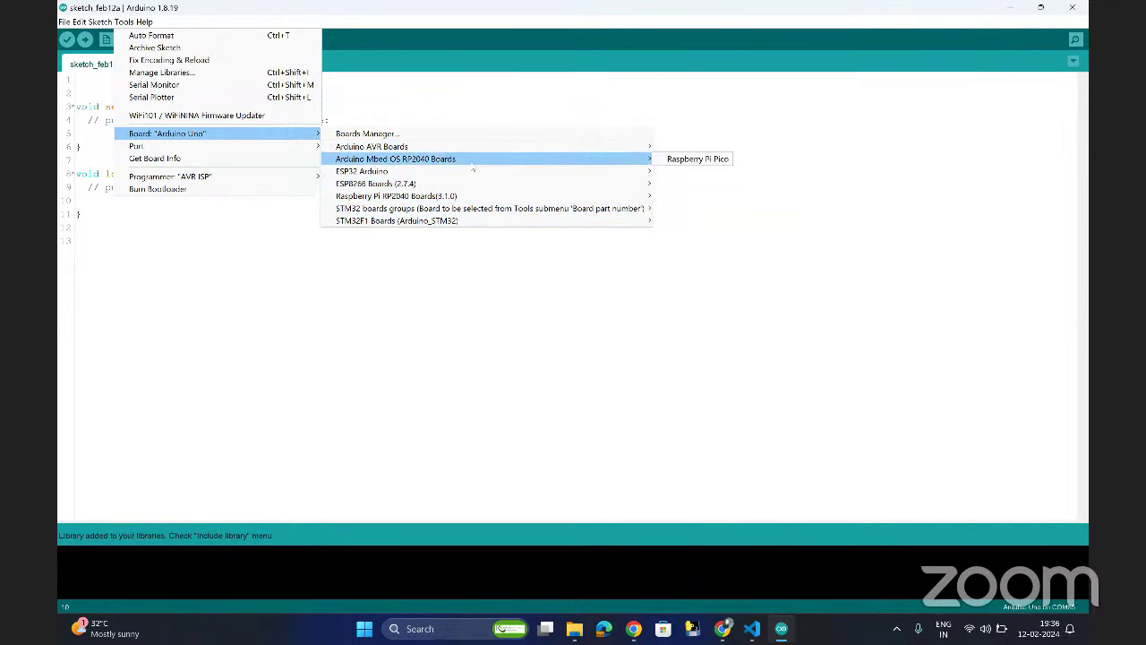
mouse_move(515, 147)
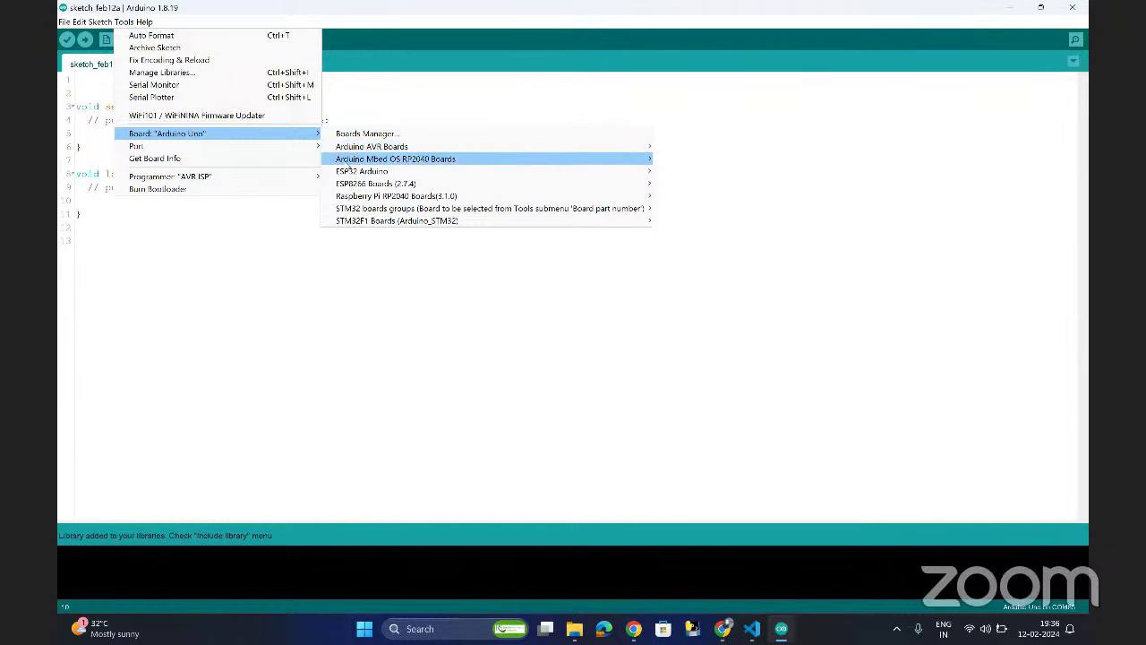
- Examine the available serial ports, the programmer options and the Burn Bootloader command
mouse_move(286, 148)
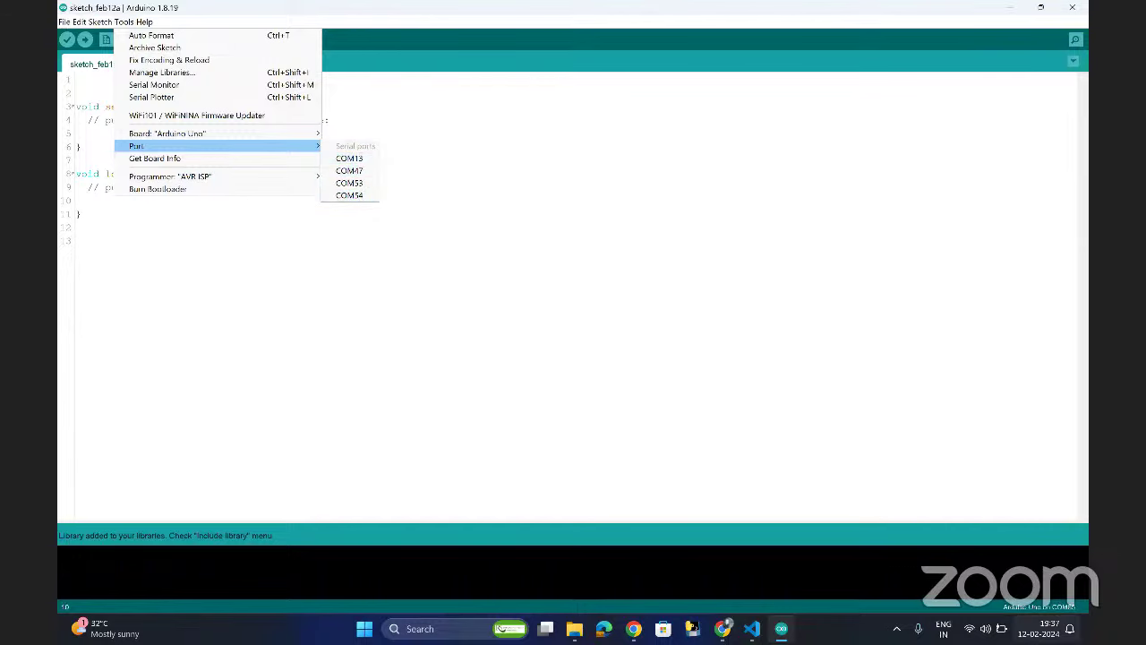
left_click(985, 628)
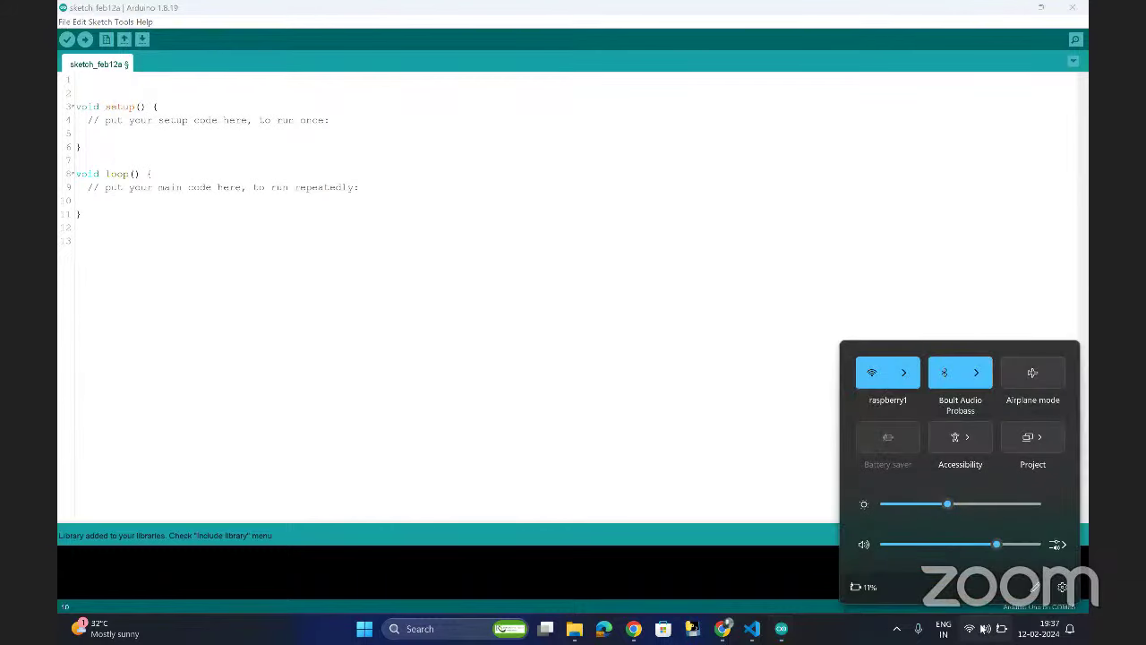
left_click(663, 270)
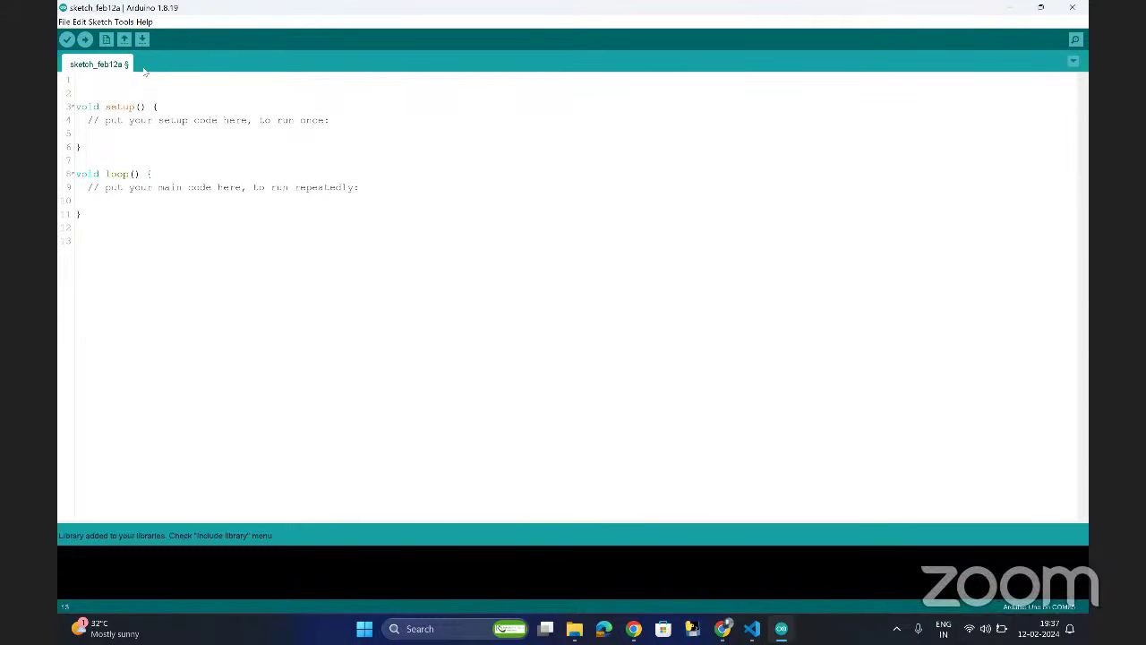
left_click(123, 23)
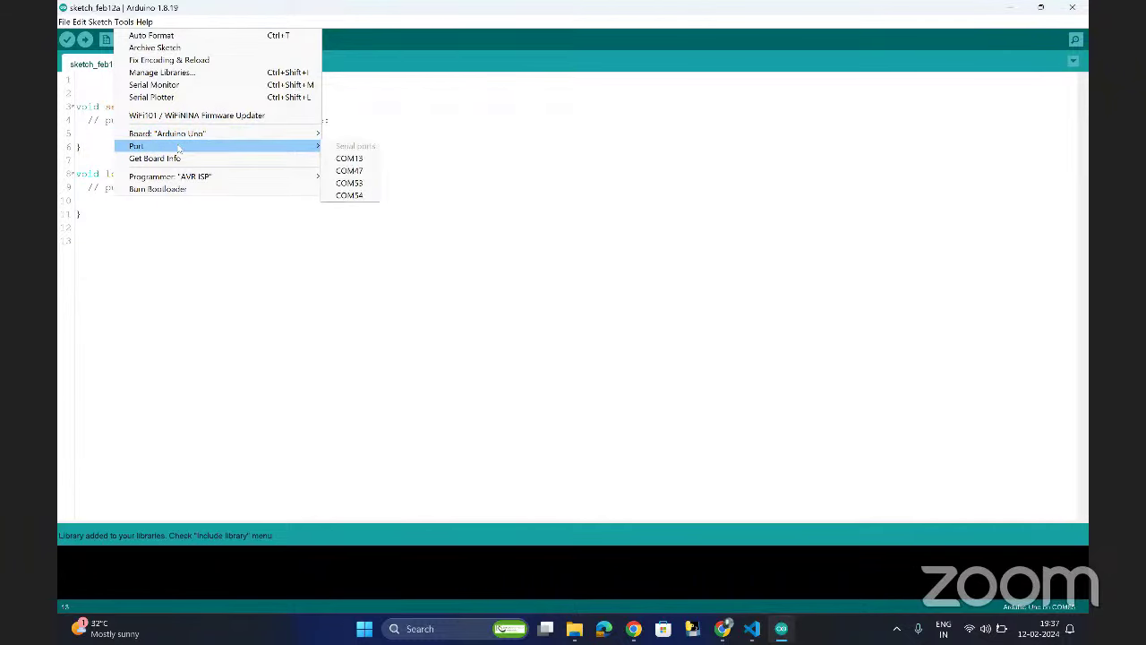
mouse_move(183, 135)
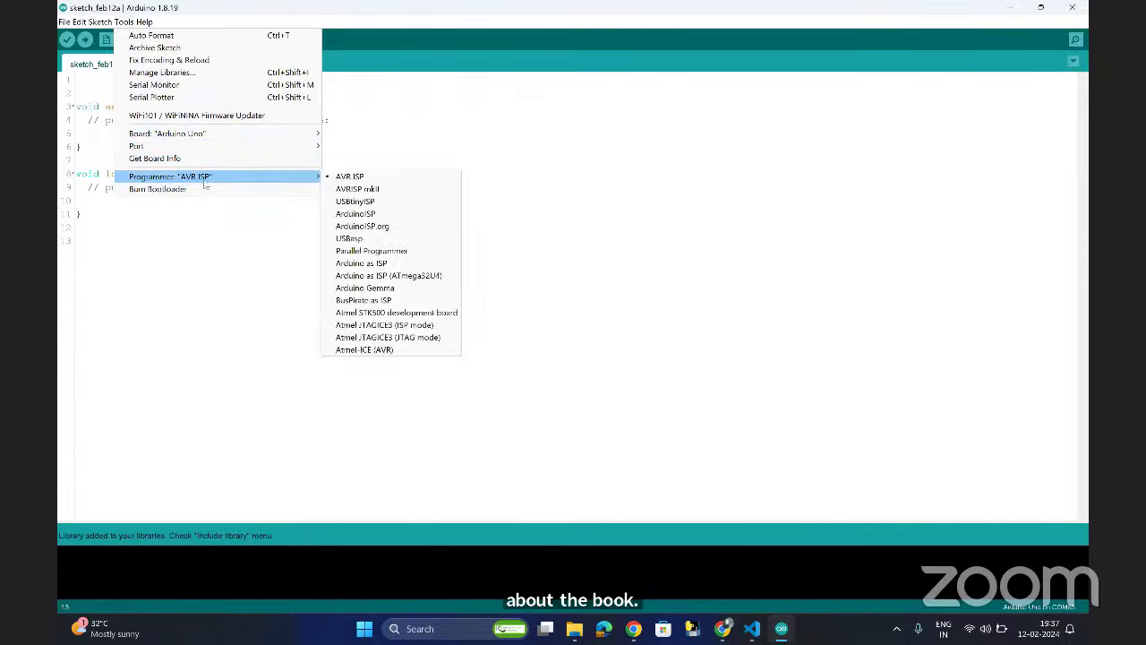
mouse_move(212, 182)
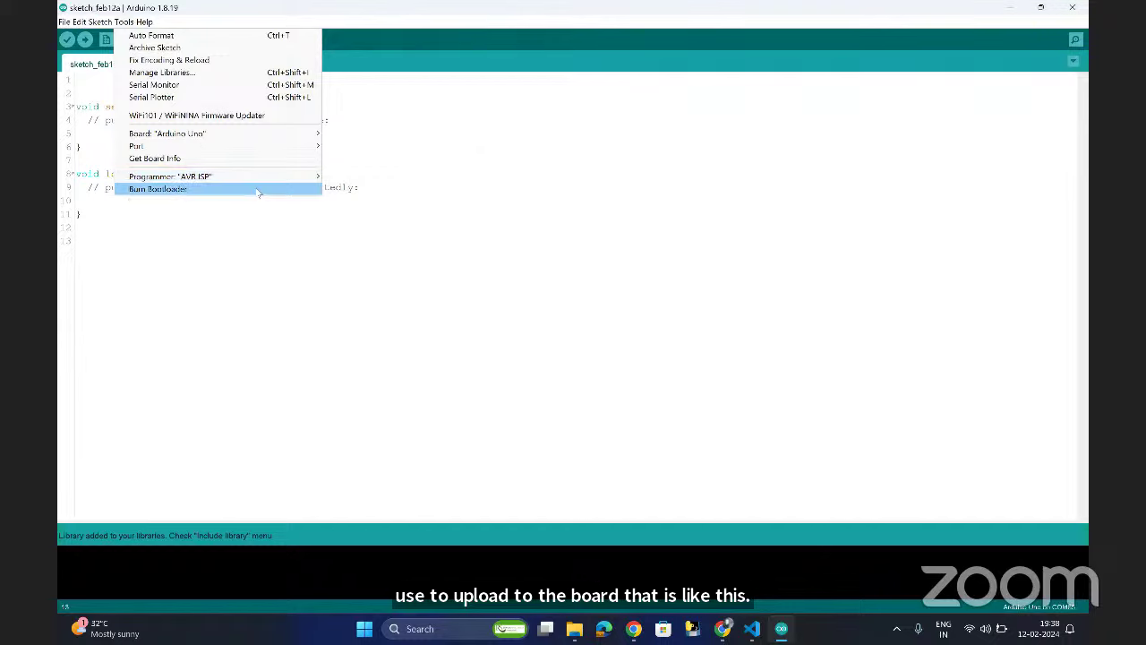
- Examine the help entries, including Getting Started, Troubleshooting, Reference, Find in Reference and Visit Arduino.cc
mouse_move(143, 26)
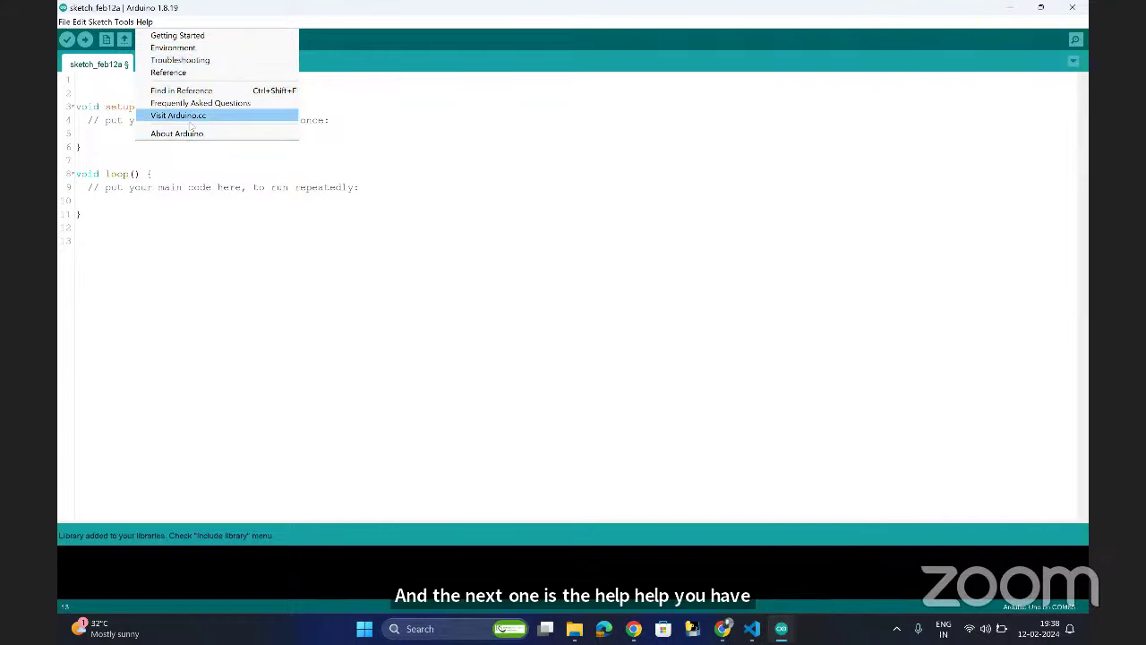
left_click(206, 181)
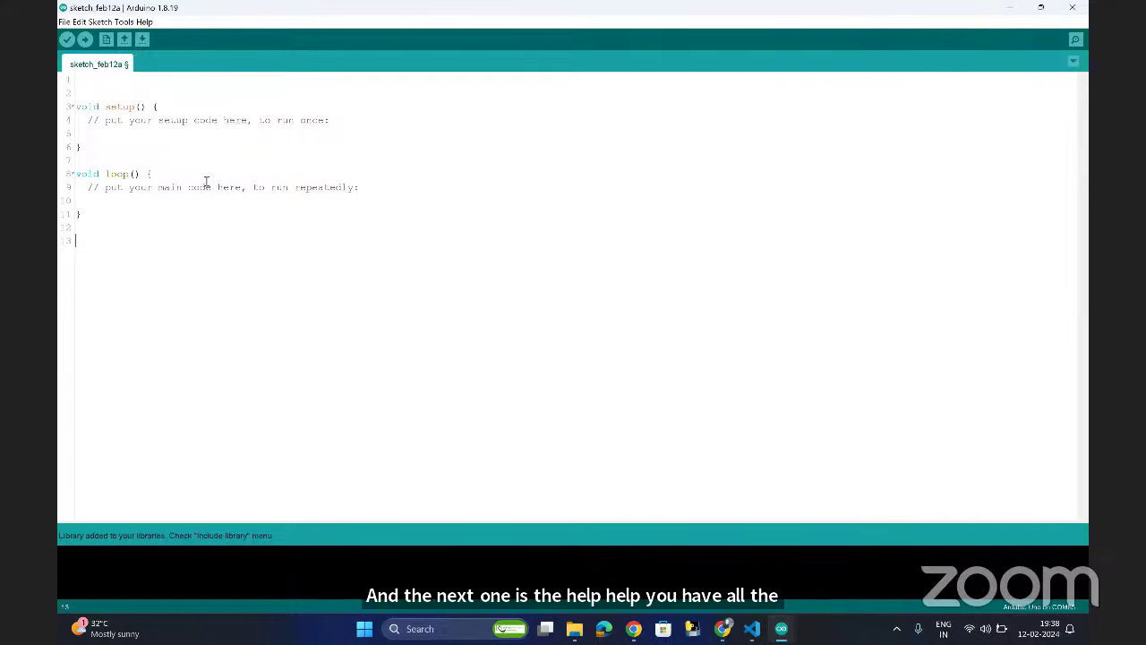
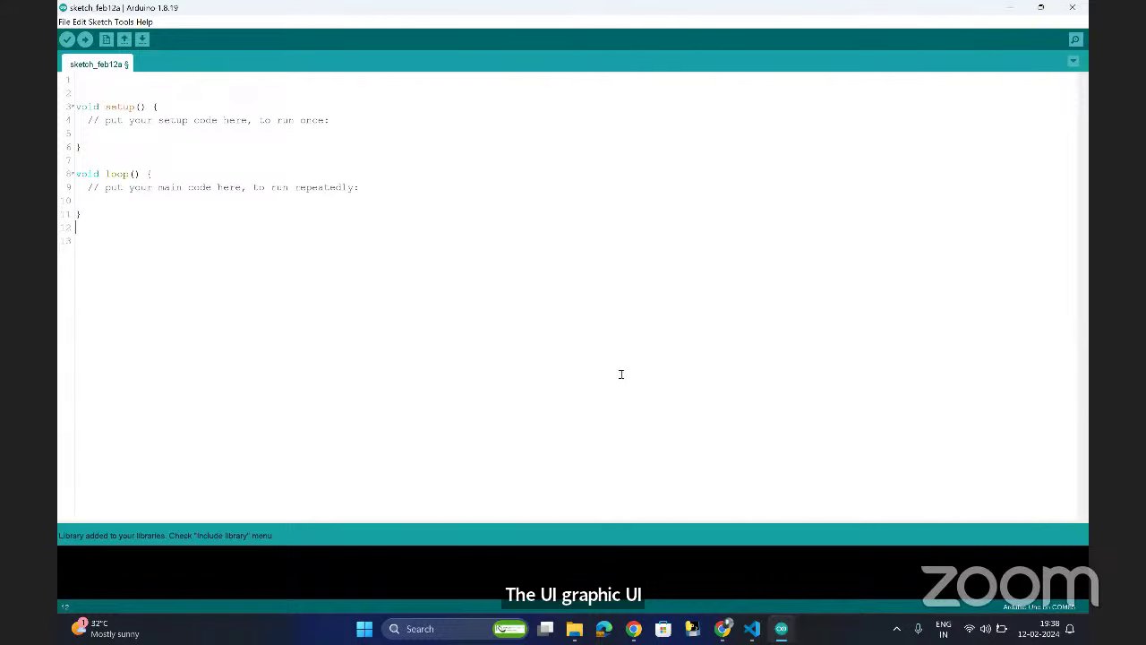
- Switch to the Arduino Cloud Editor in Chrome and examine its verify, upload, device selection and sketch rename, download and delete options
left_click(723, 630)
left_click(902, 14)
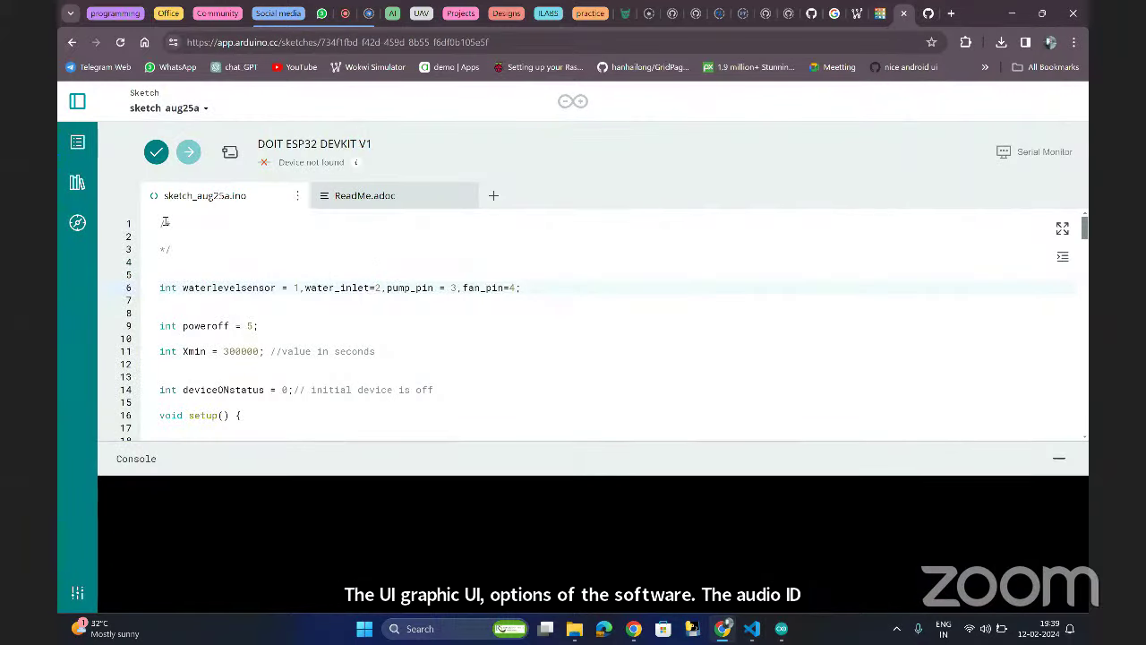
mouse_move(157, 155)
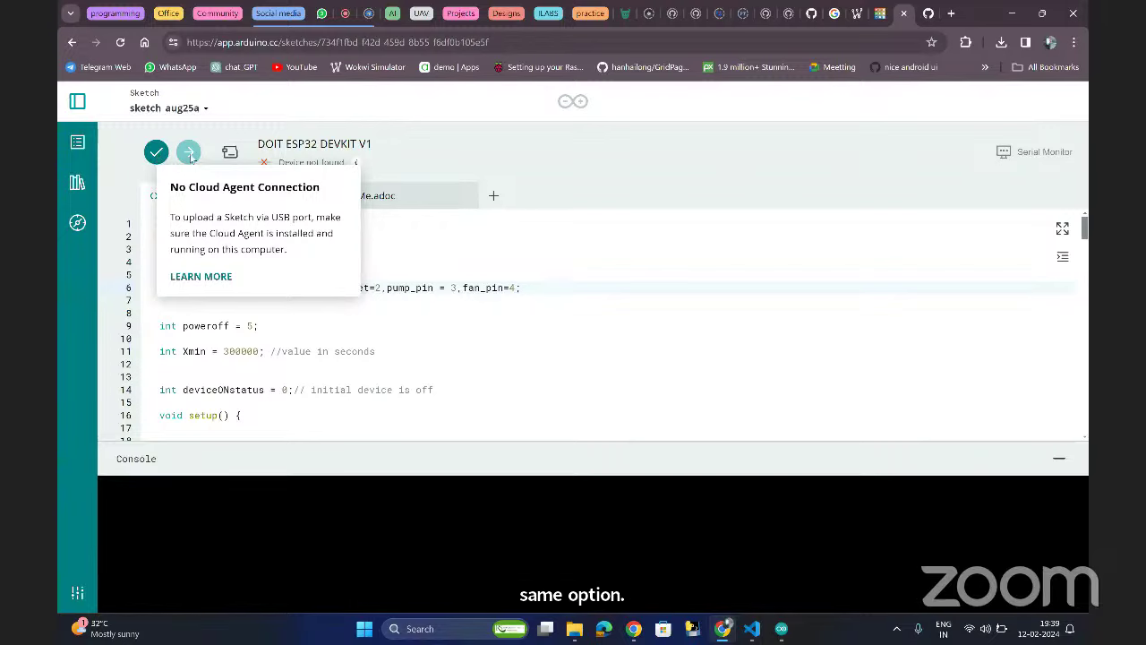
left_click(334, 150)
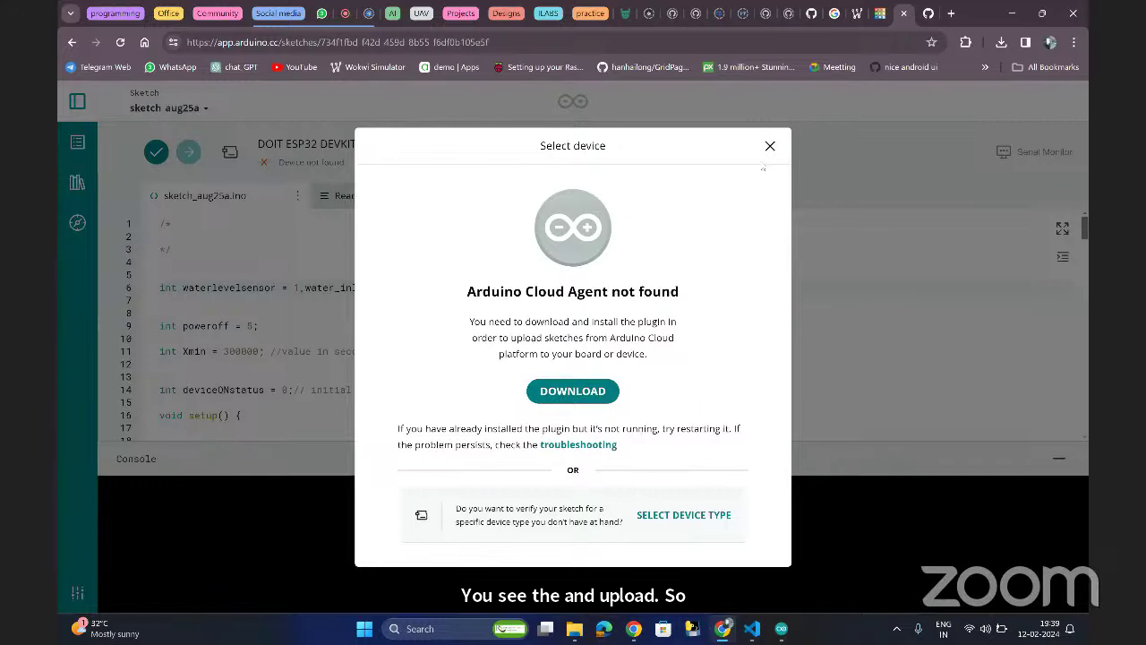
left_click(769, 145)
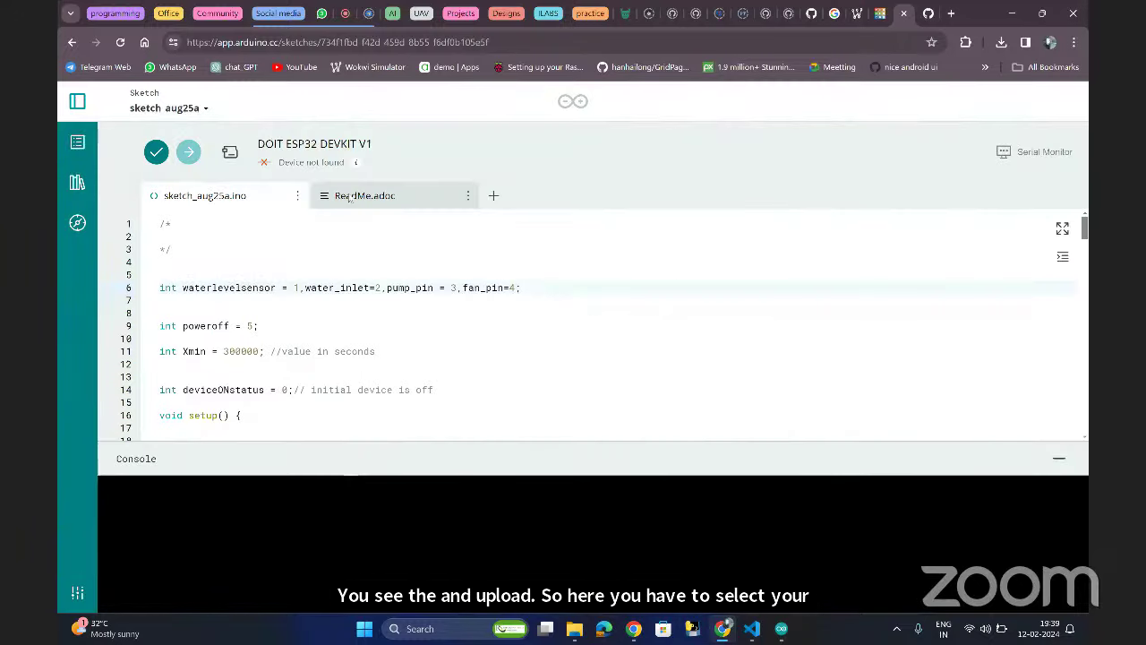
mouse_move(356, 164)
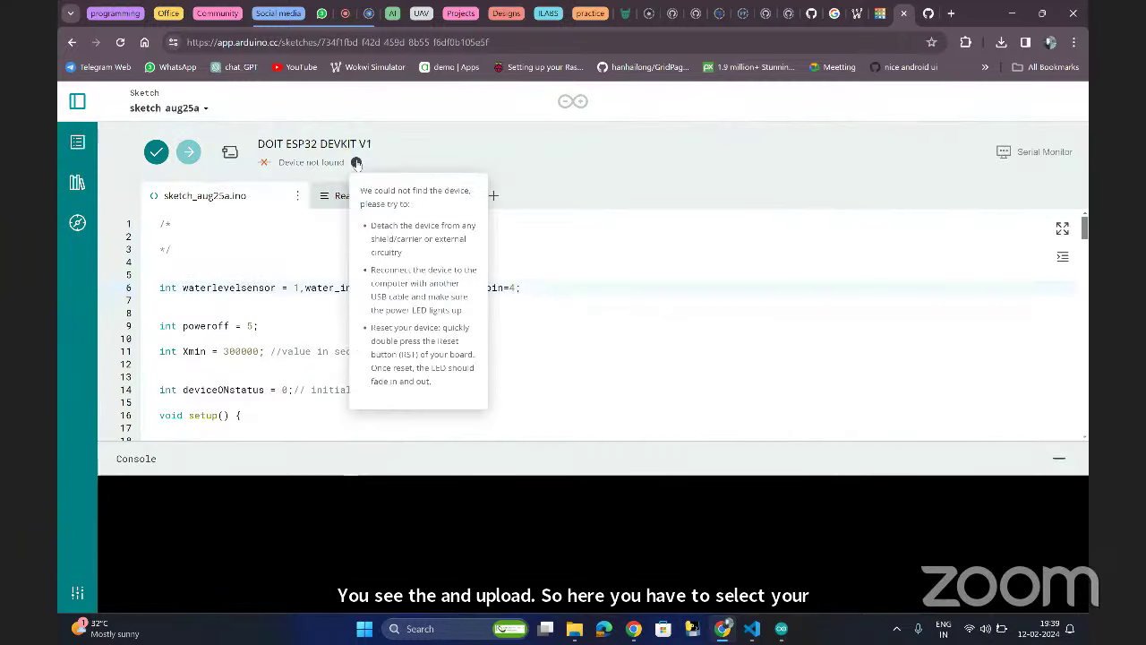
left_click(204, 108)
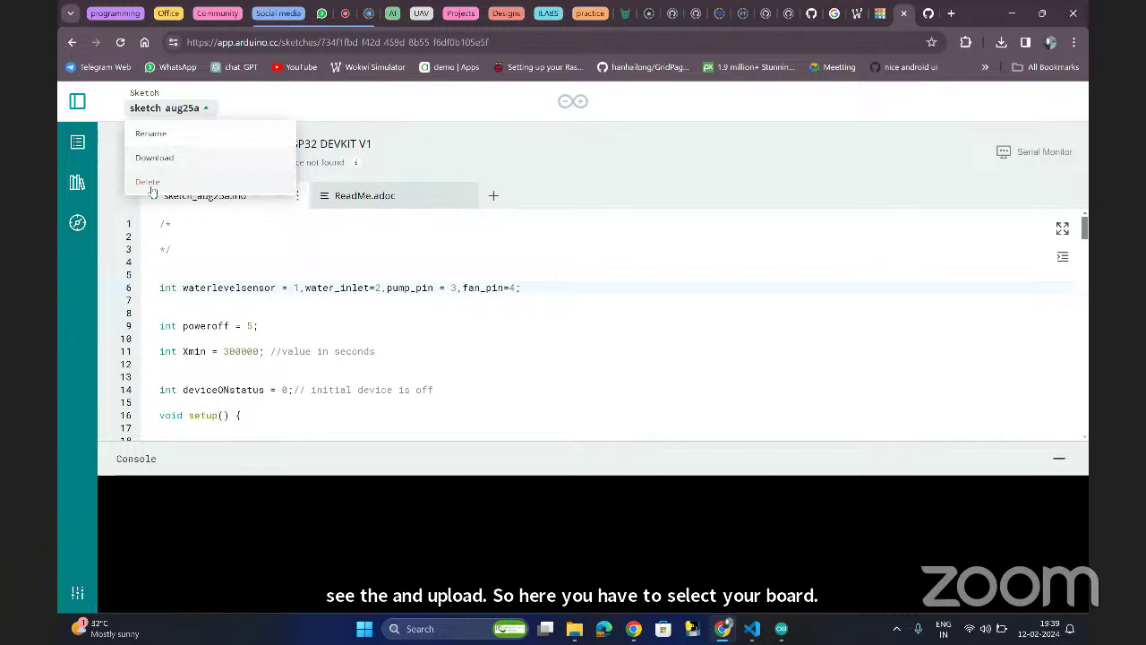
left_click(346, 112)
- Delete the ReadMe.adoc file from sketch_aug25a
scroll(367, 353, "down", 10)
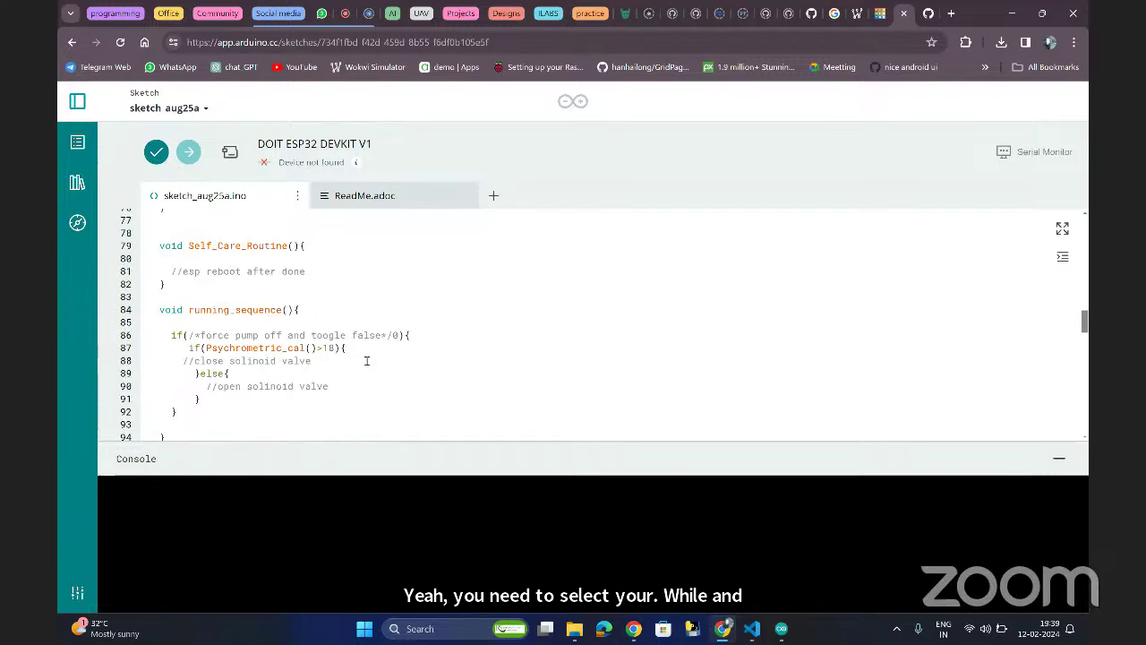
scroll(366, 358, "down", 2)
scroll(366, 358, "up", 3)
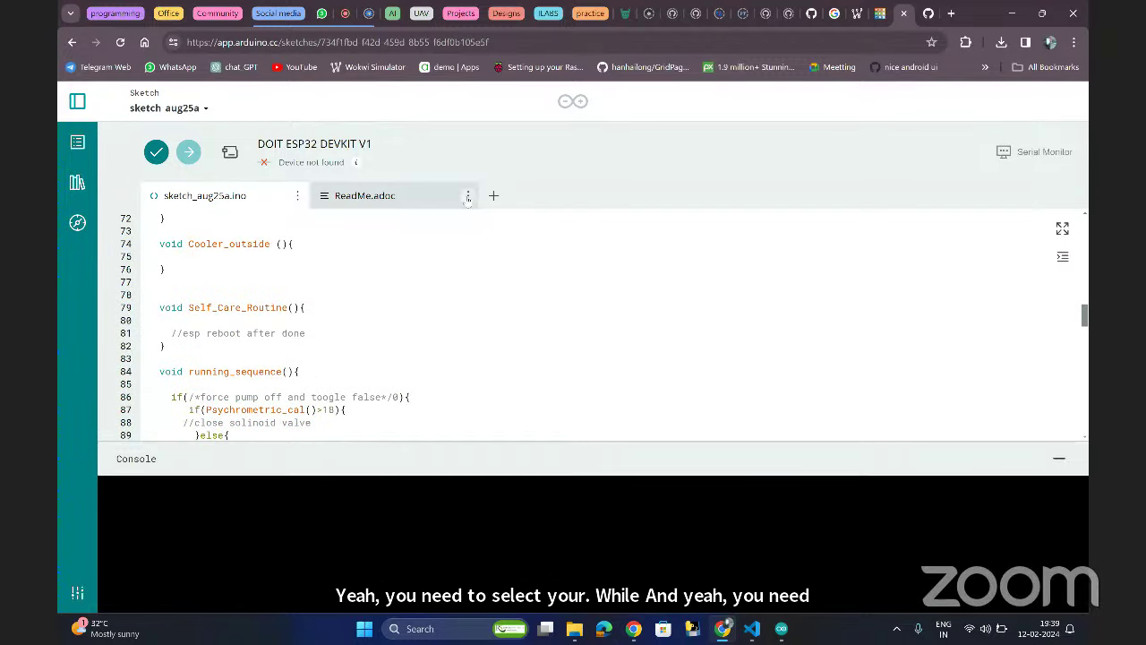
left_click(467, 197)
left_click(488, 246)
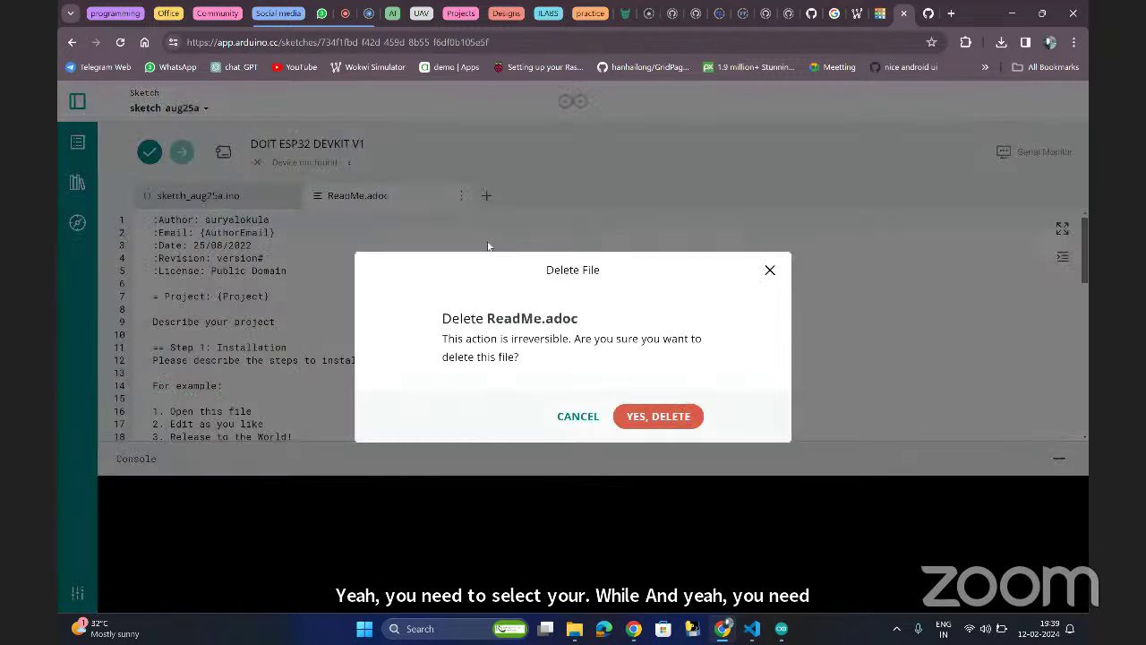
left_click(658, 415)
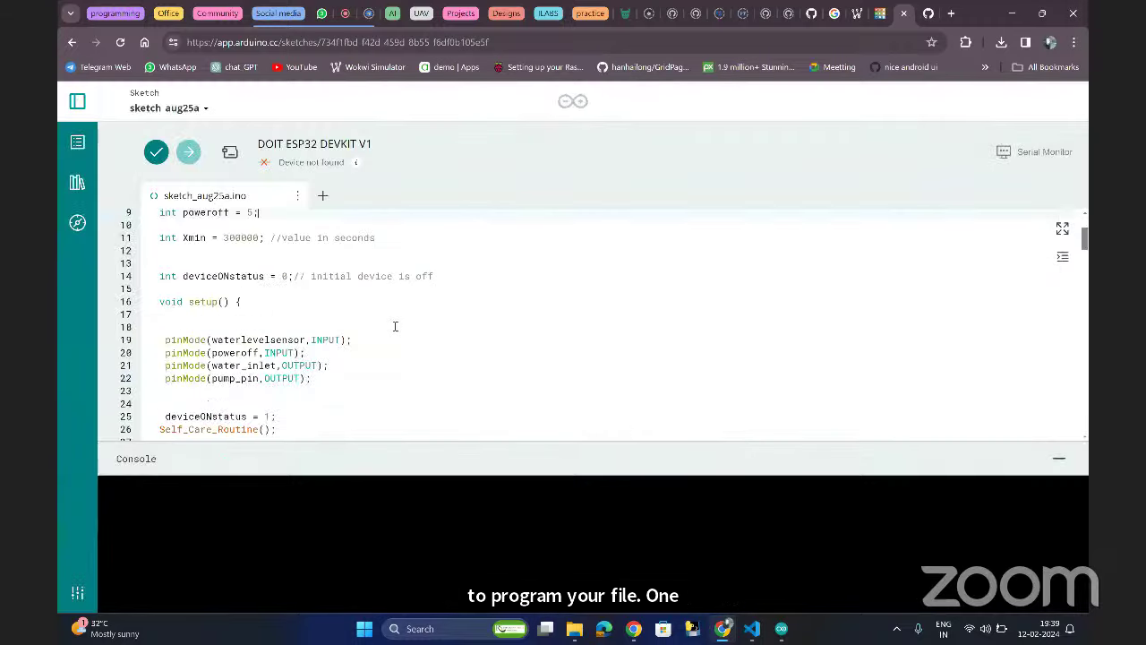
- Leave the open sketch for the Sketches list and hide the welcome tour
scroll(395, 327, "down", 20)
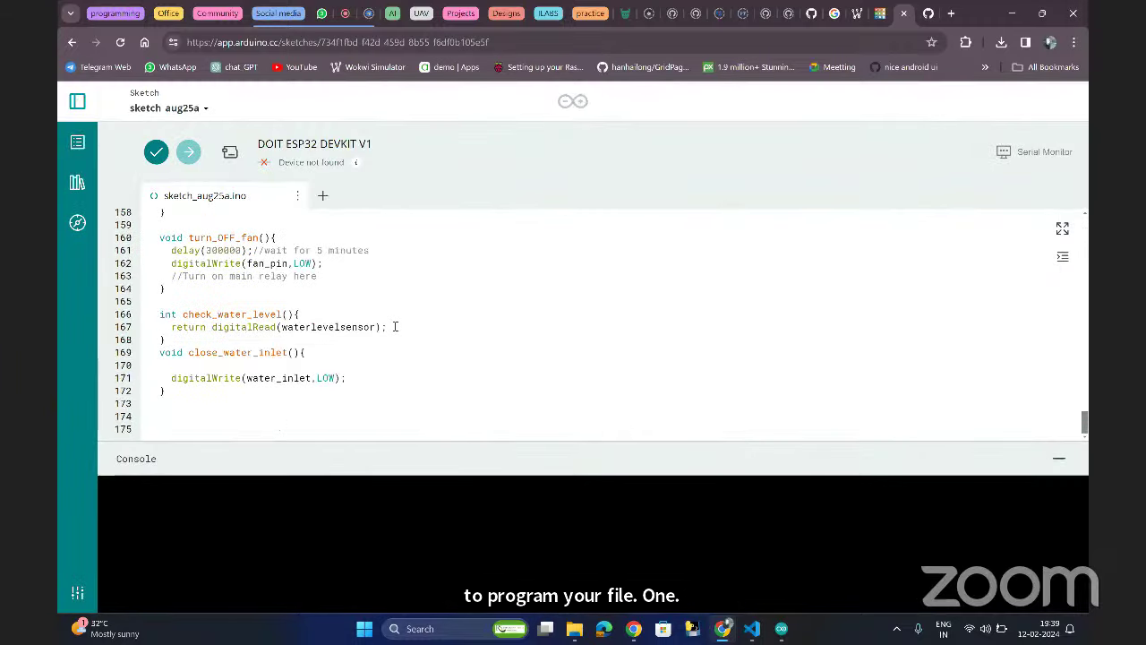
left_click(72, 42)
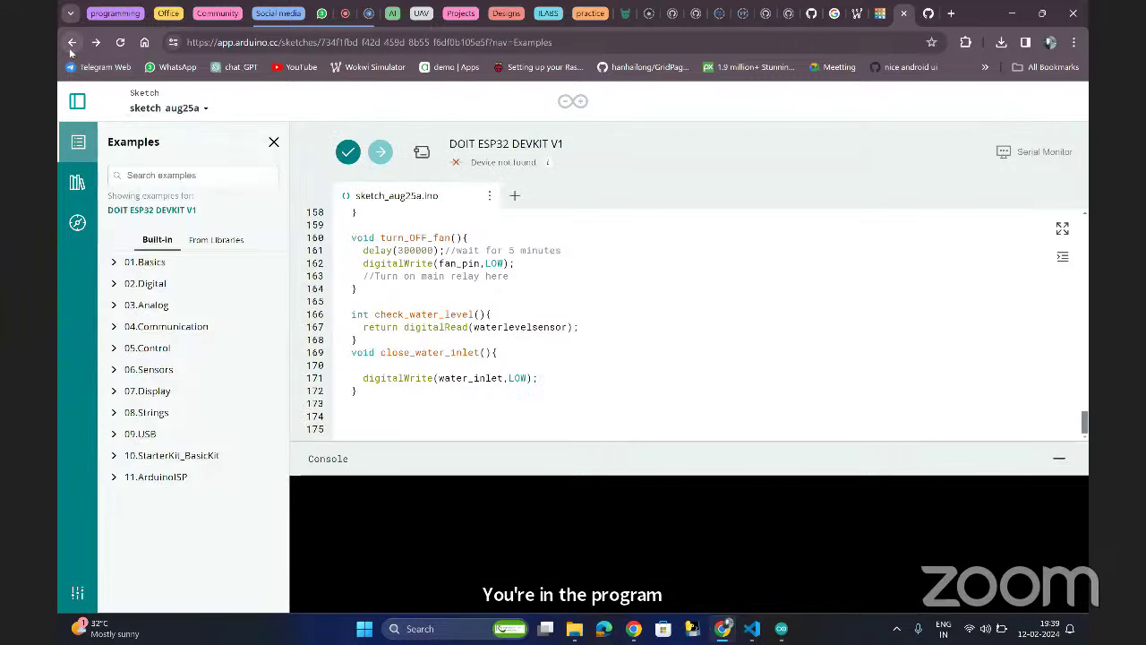
left_click(71, 42)
left_click(72, 42)
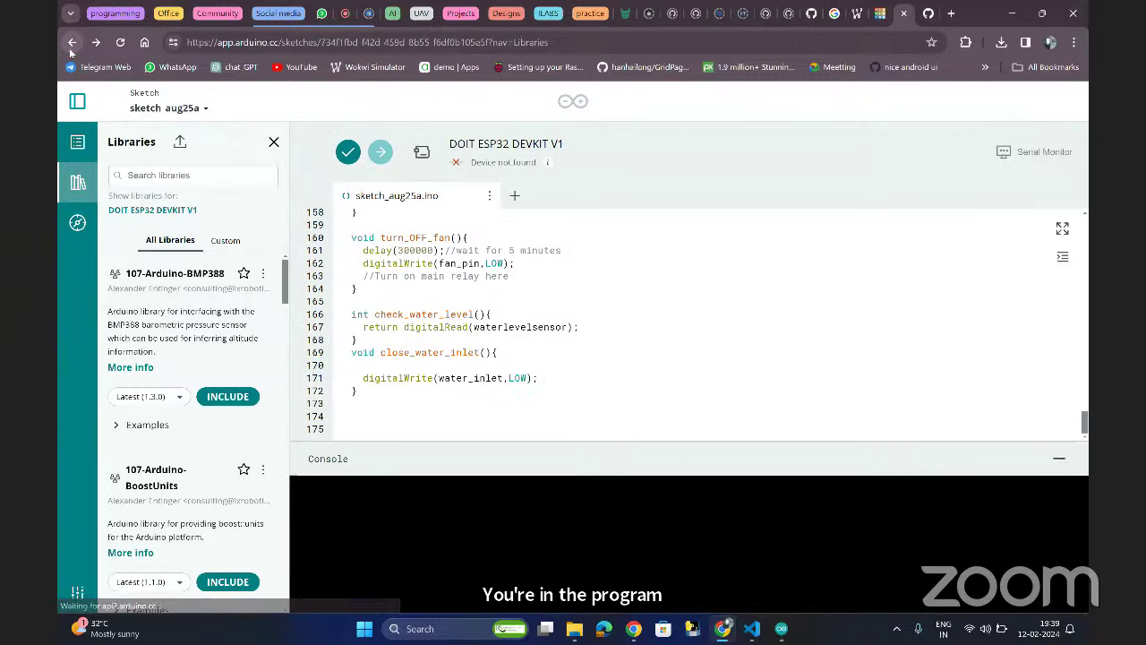
left_click(72, 43)
left_click(72, 42)
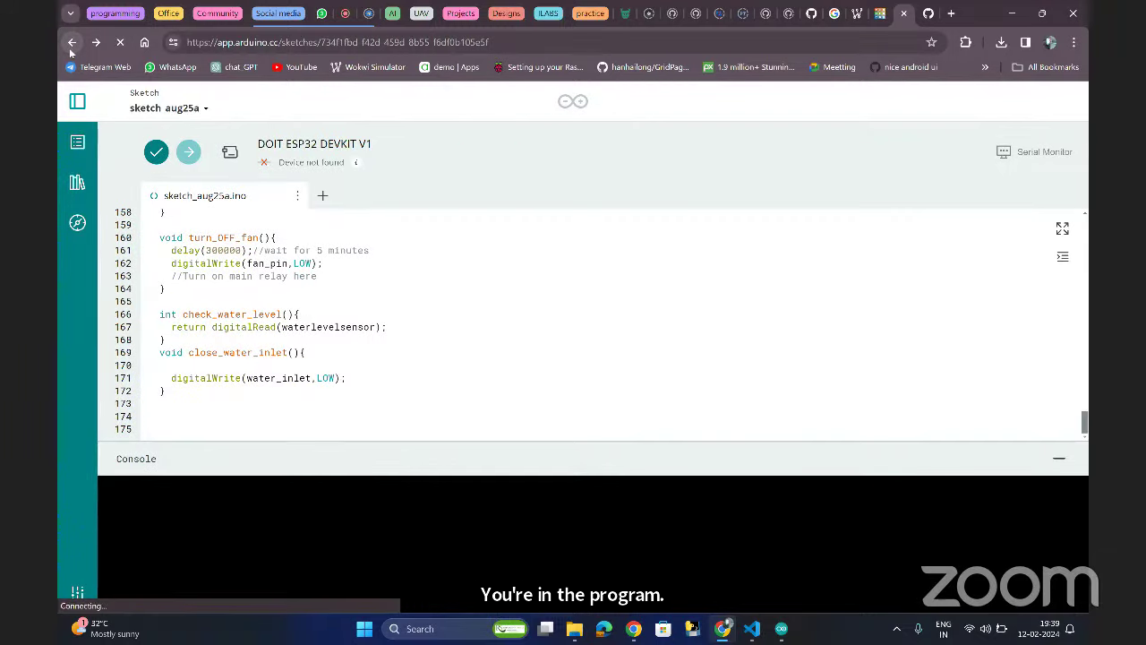
left_click(72, 43)
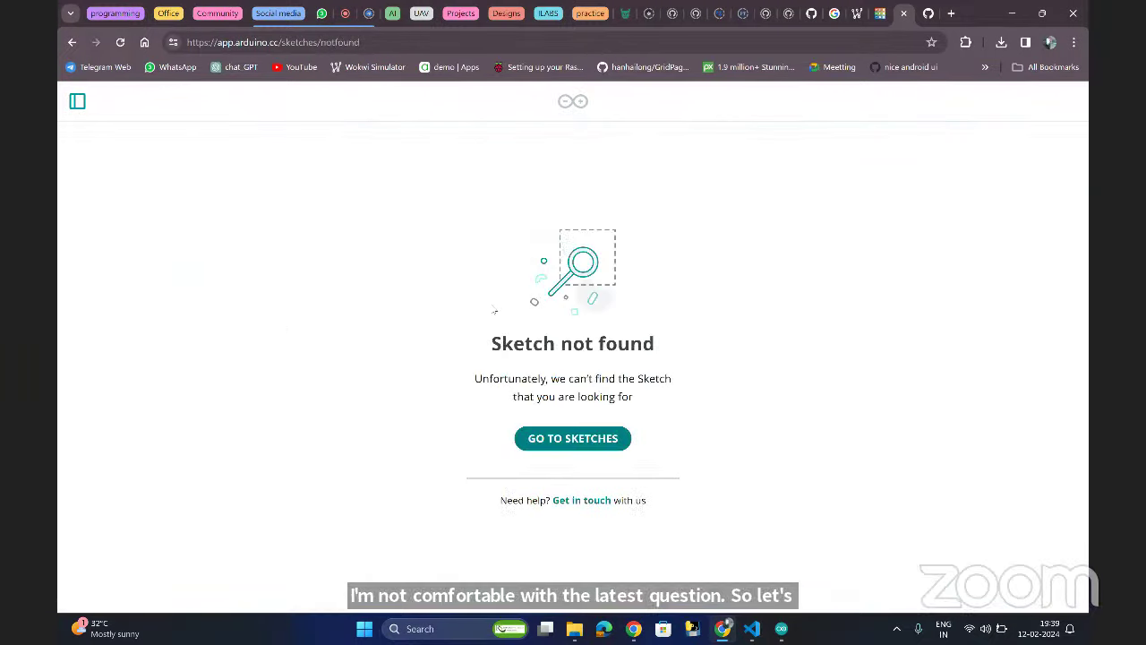
left_click(565, 439)
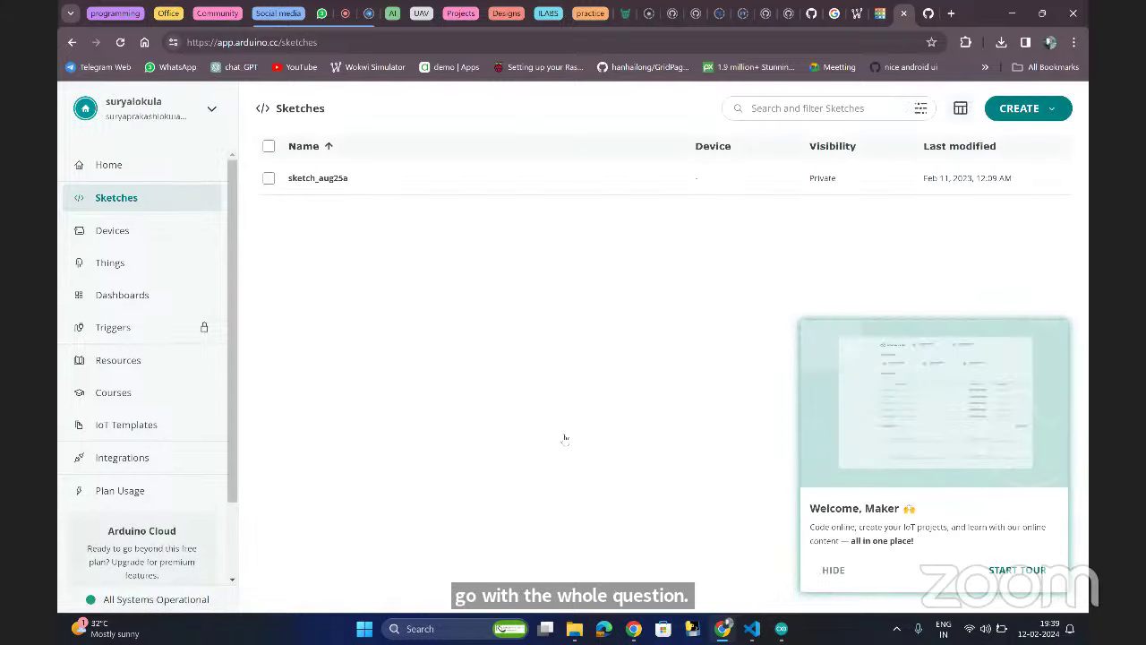
left_click(832, 570)
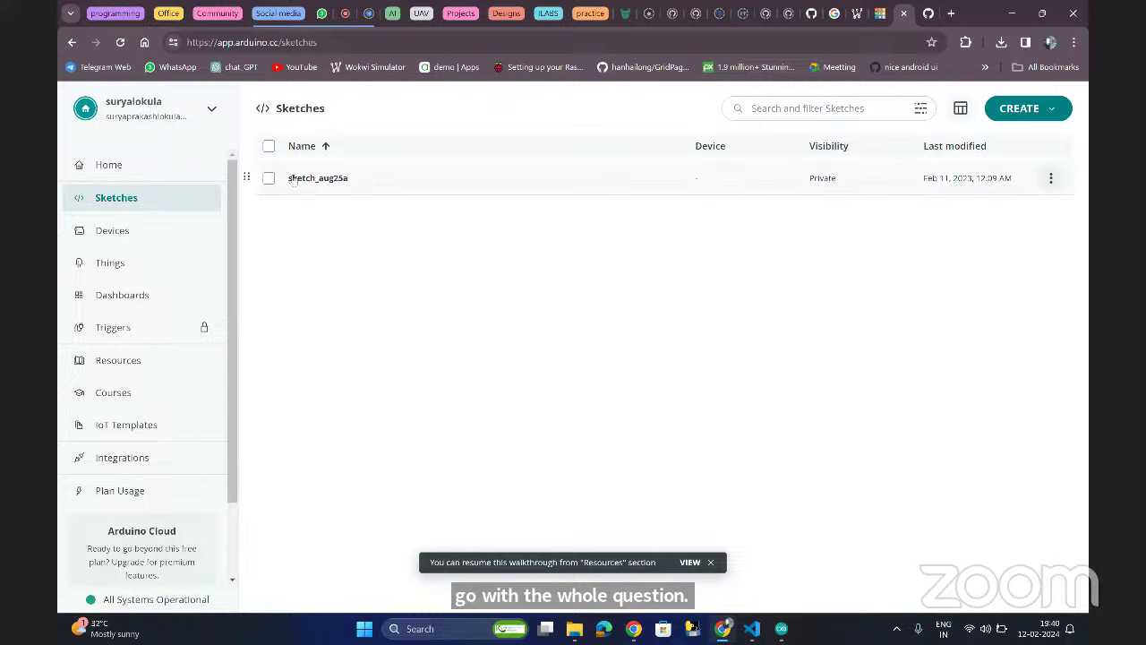
- Try adding an Arduino board as a new device, request the Cloud Agent installation, and close the device setup
left_click(157, 238)
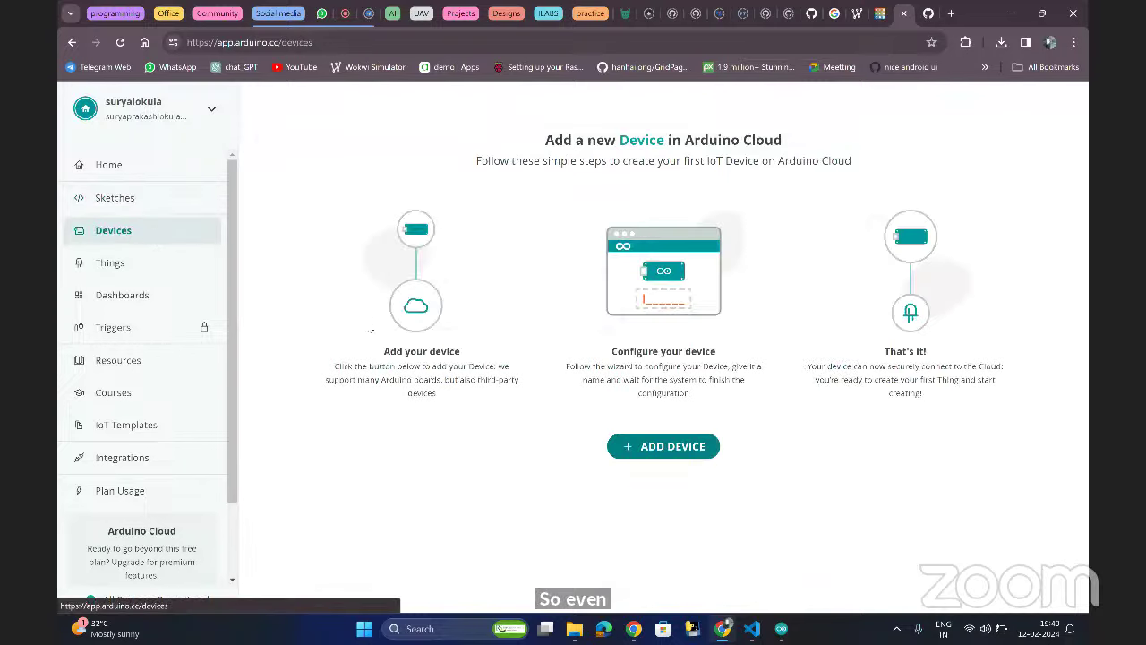
left_click(641, 449)
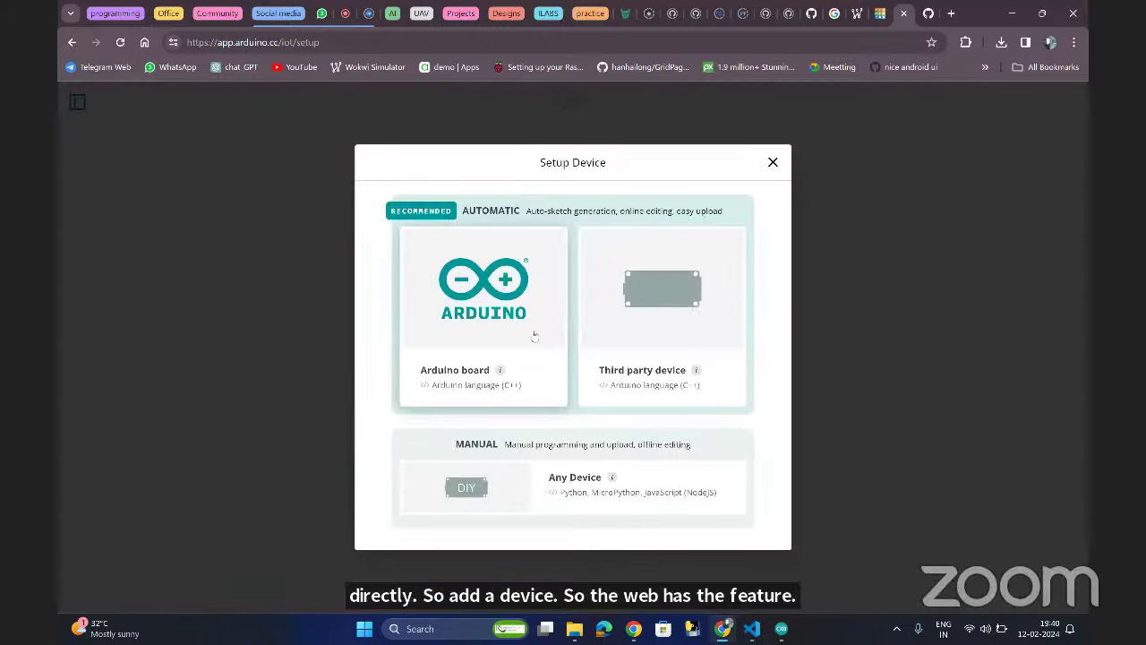
left_click(534, 336)
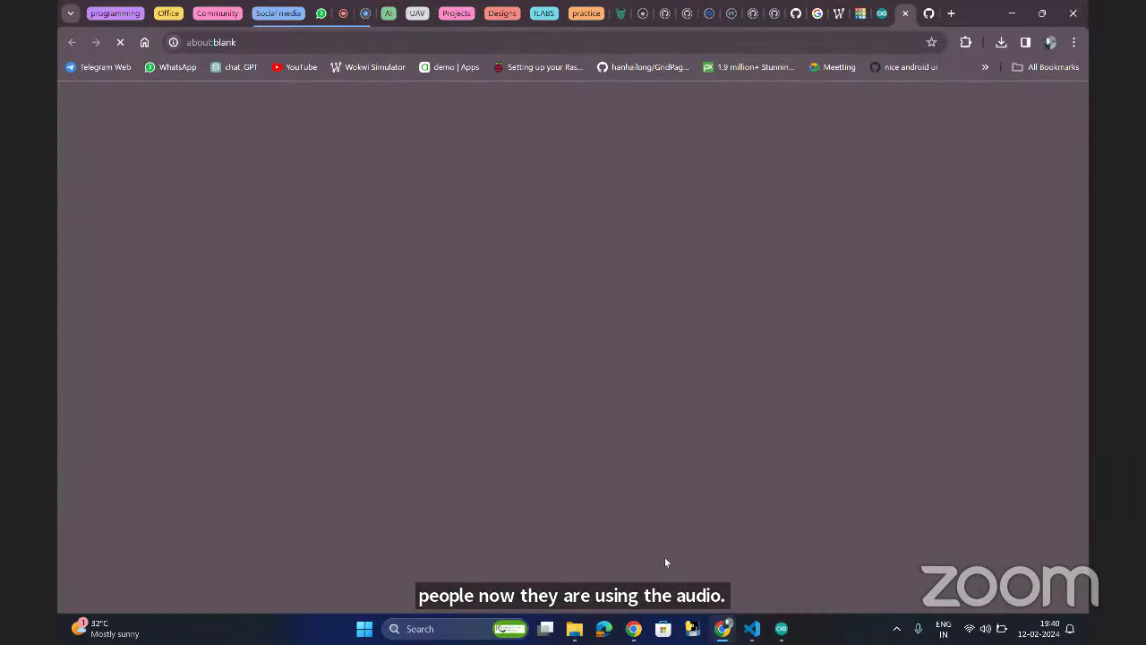
left_click(665, 561)
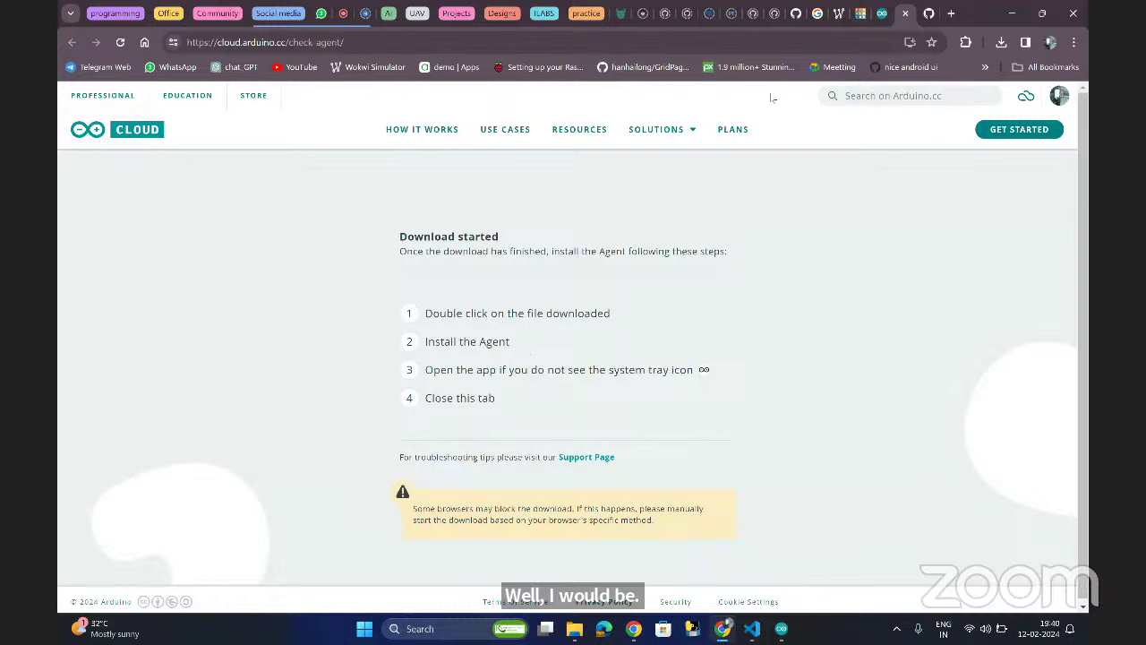
left_click(904, 13)
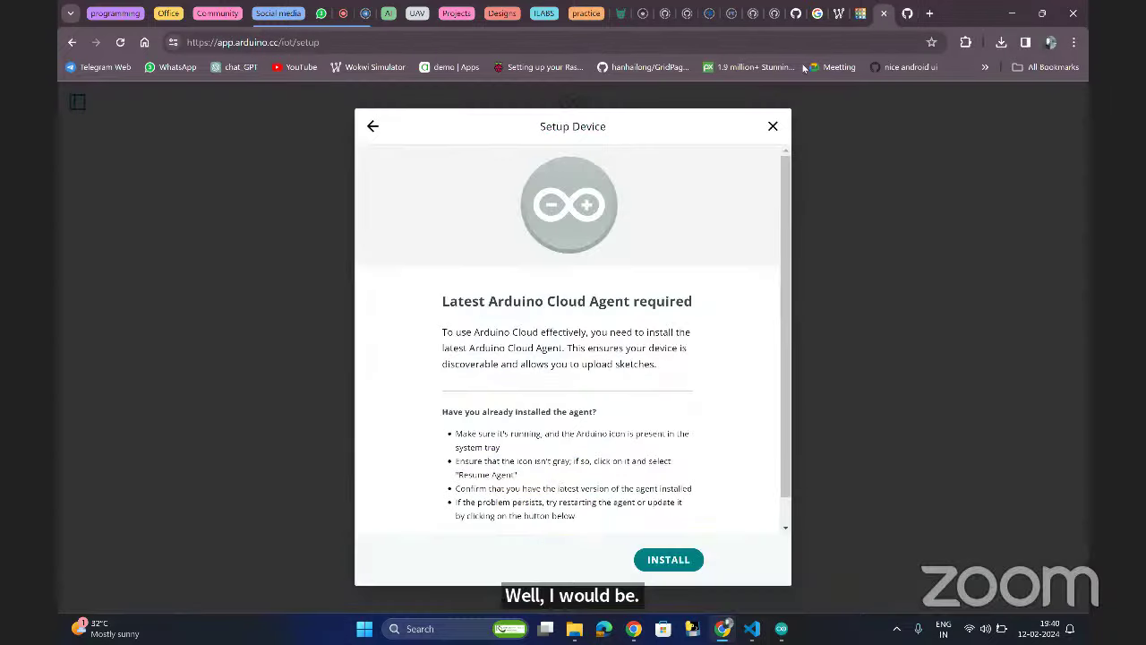
left_click(770, 126)
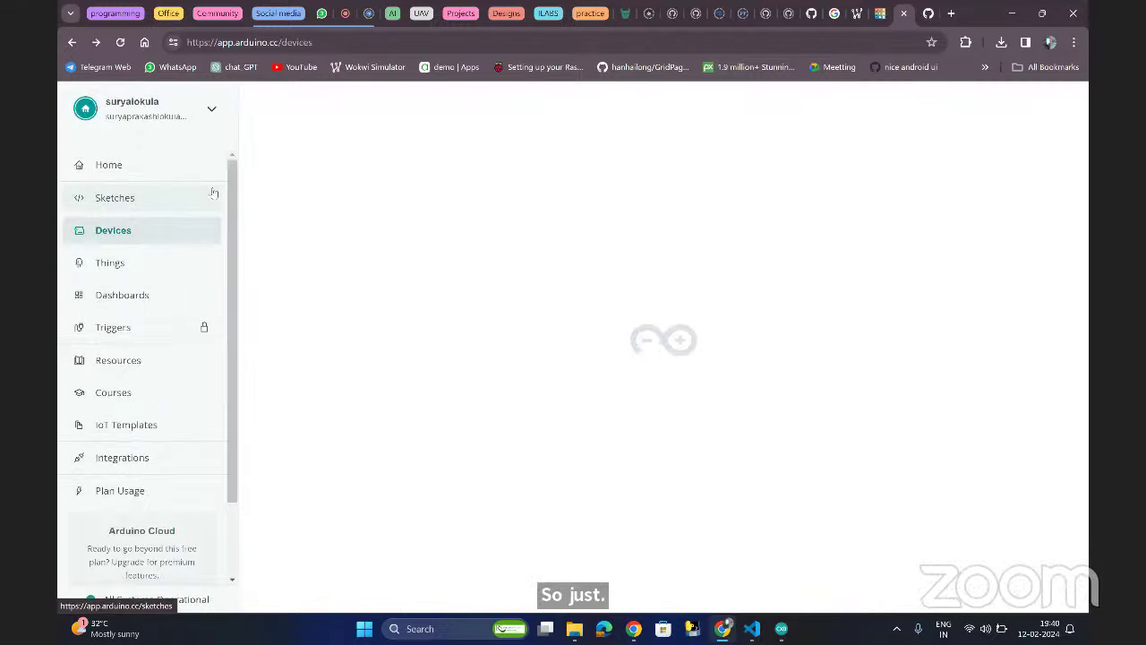
- Reopen sketch_aug25a from the Sketches list, dismiss the Cloud Agent notice and collapse the console
left_click(144, 201)
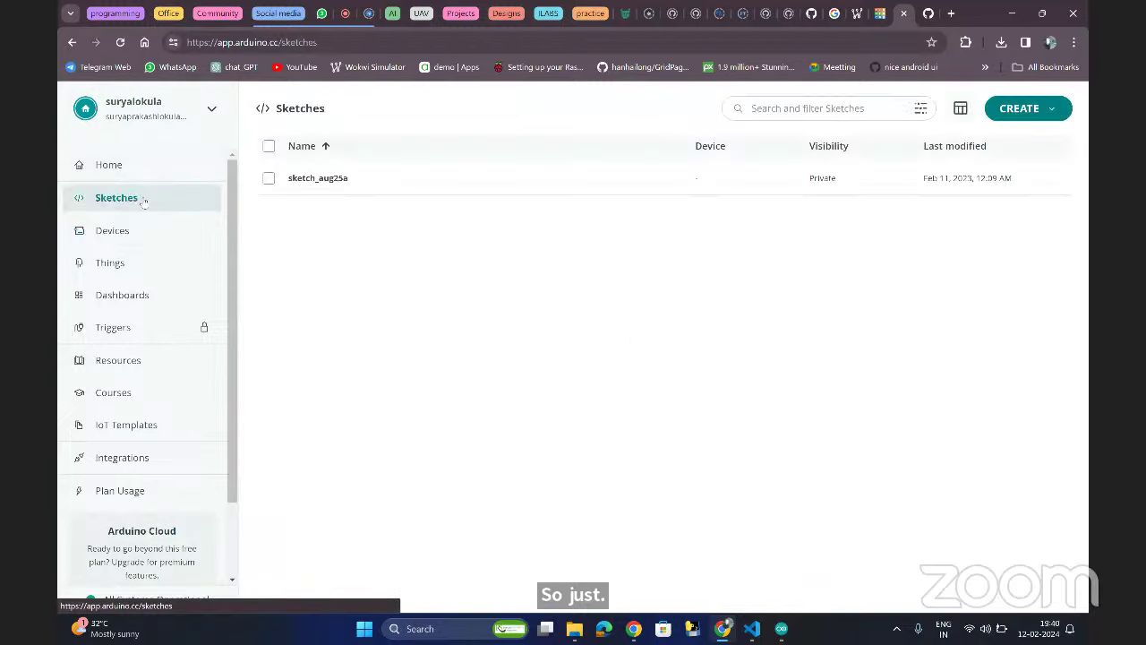
left_click(344, 186)
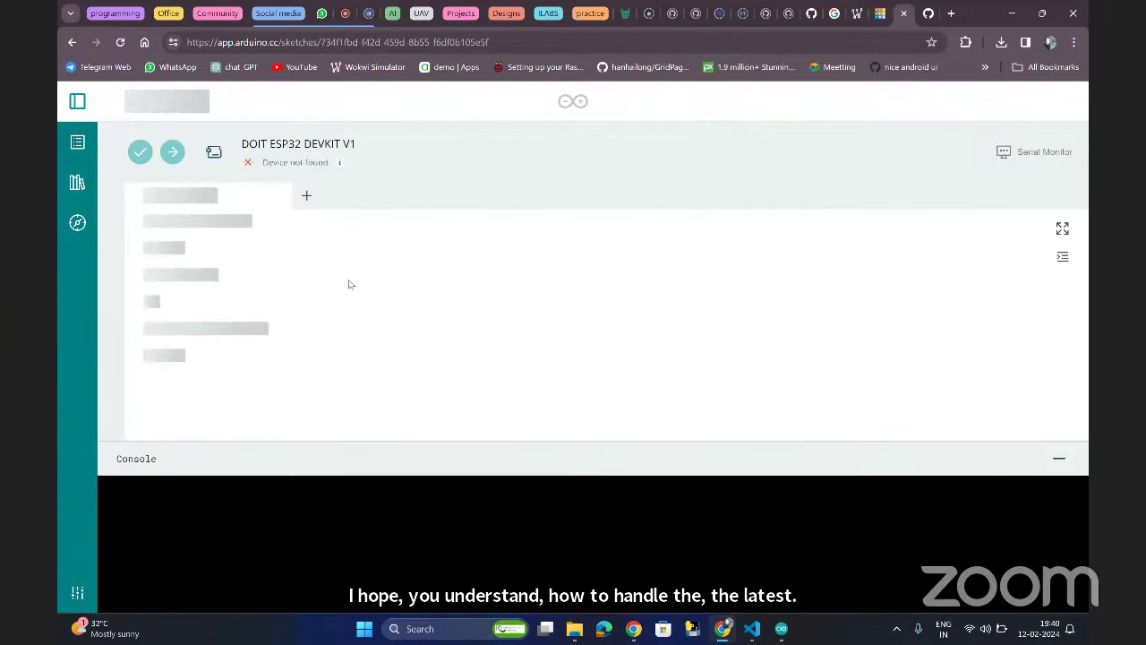
left_click(352, 287)
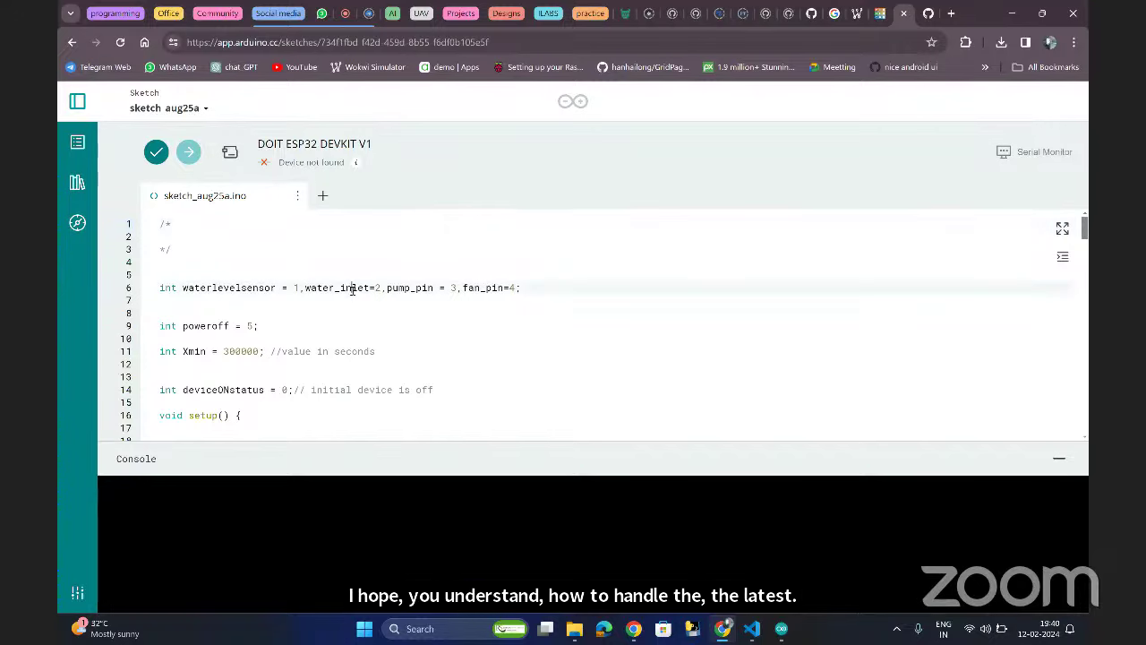
left_click(347, 301)
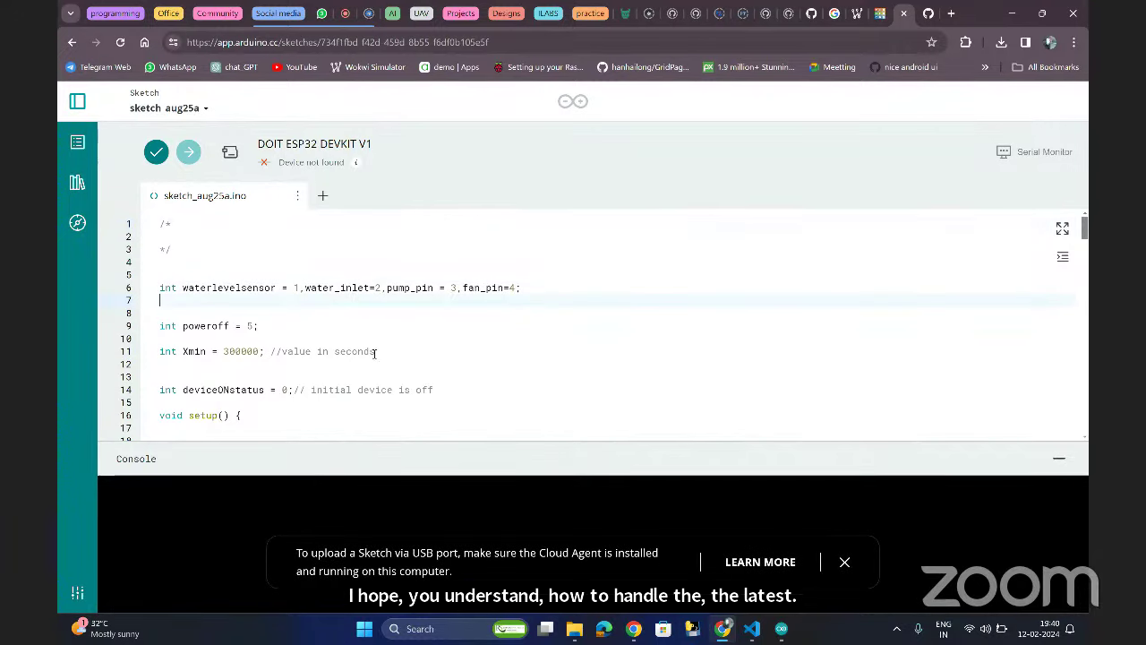
left_click(844, 562)
left_click(1059, 460)
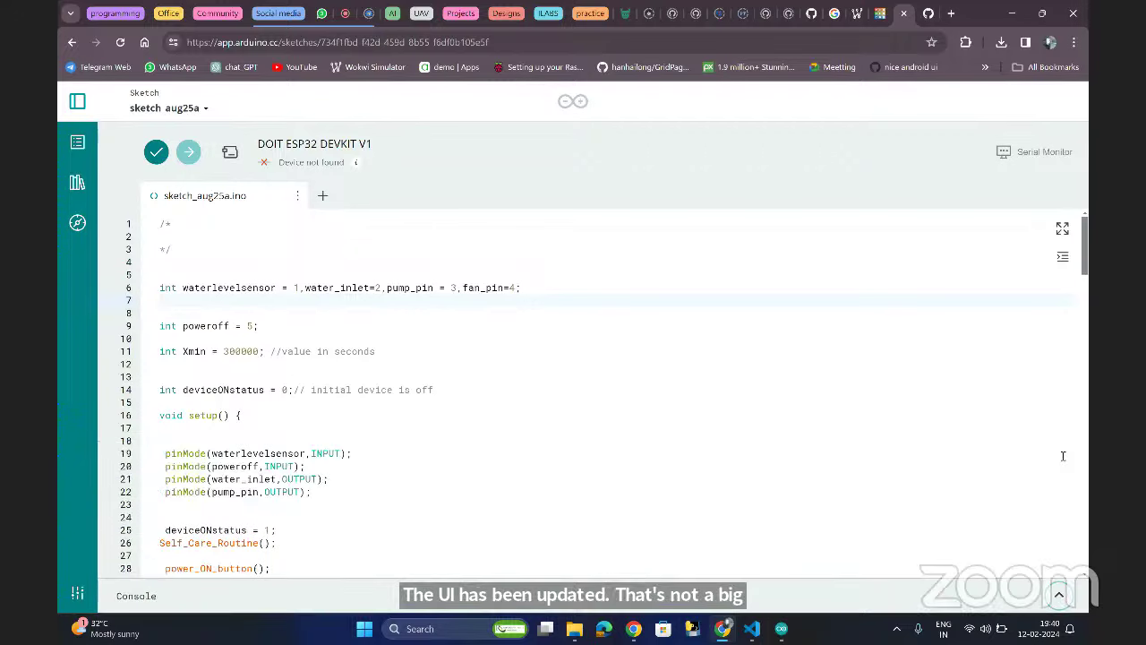
- Examine the sketch's functions and the Cloud Editor settings for theme, font size and autosave
scroll(479, 343, "down", 15)
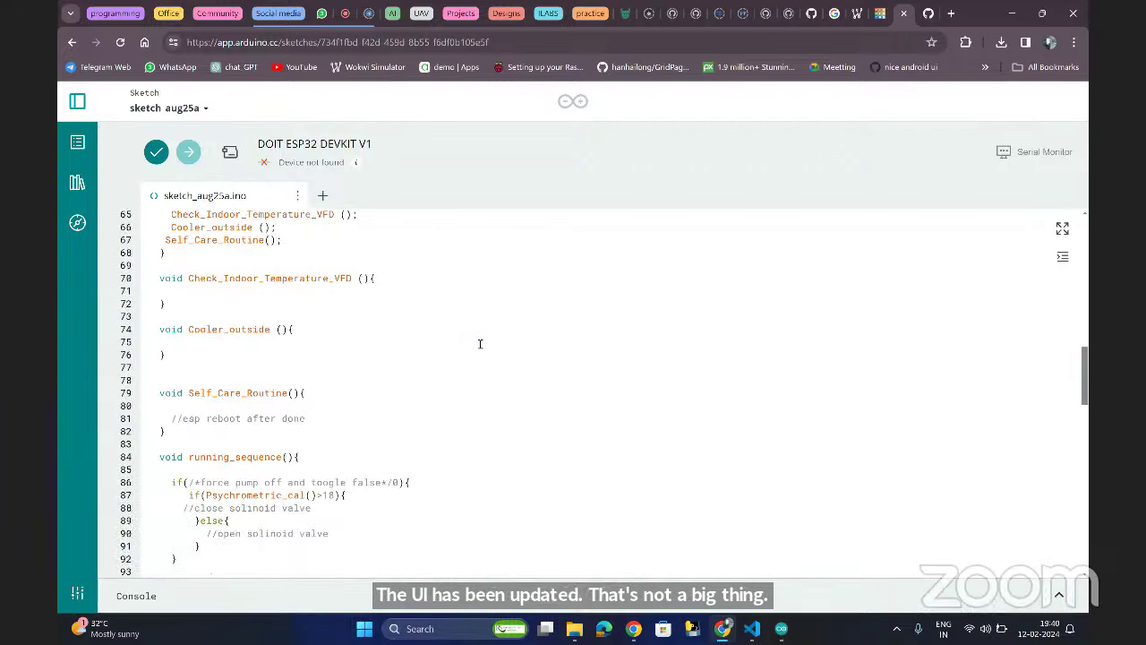
scroll(480, 343, "down", 7)
scroll(480, 344, "up", 20)
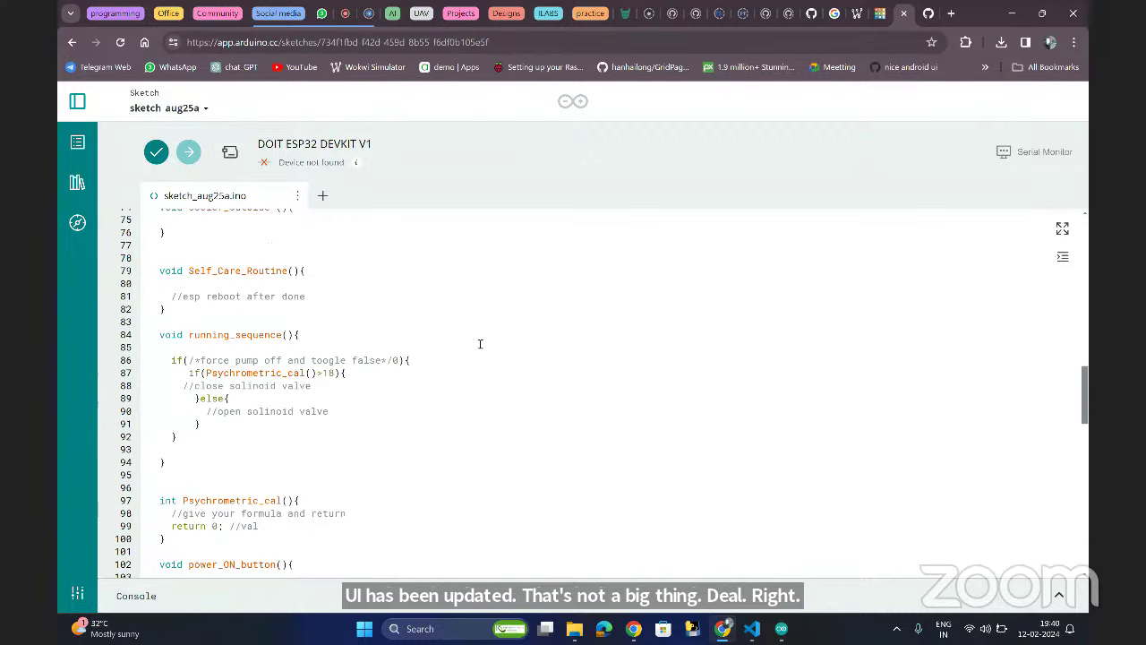
left_click(77, 593)
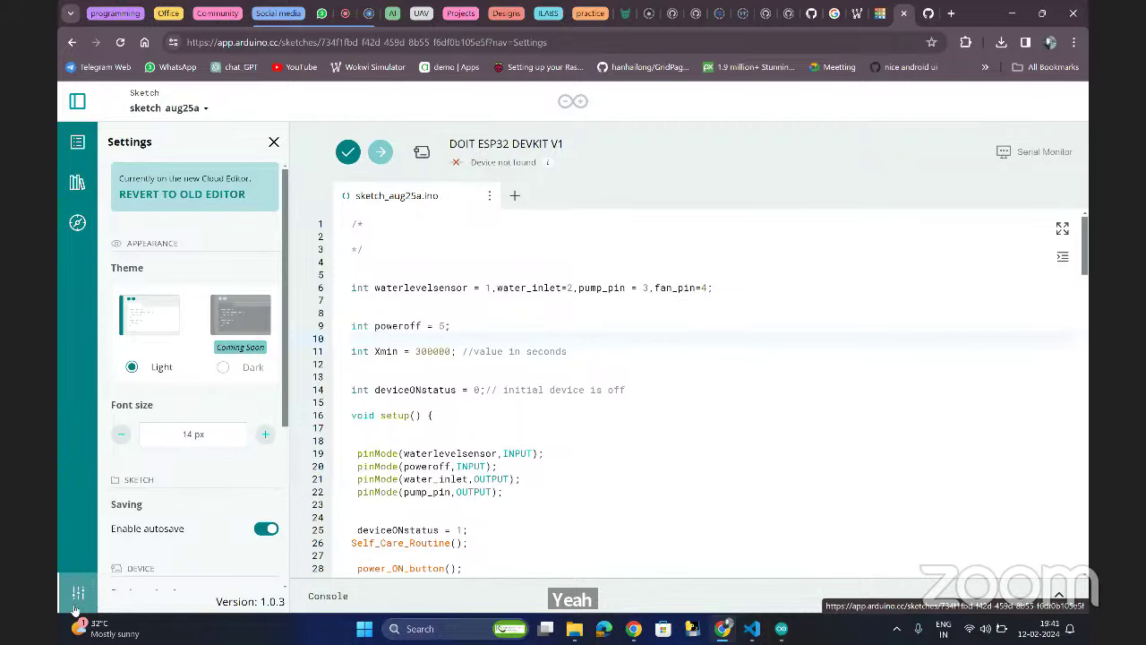
left_click(77, 593)
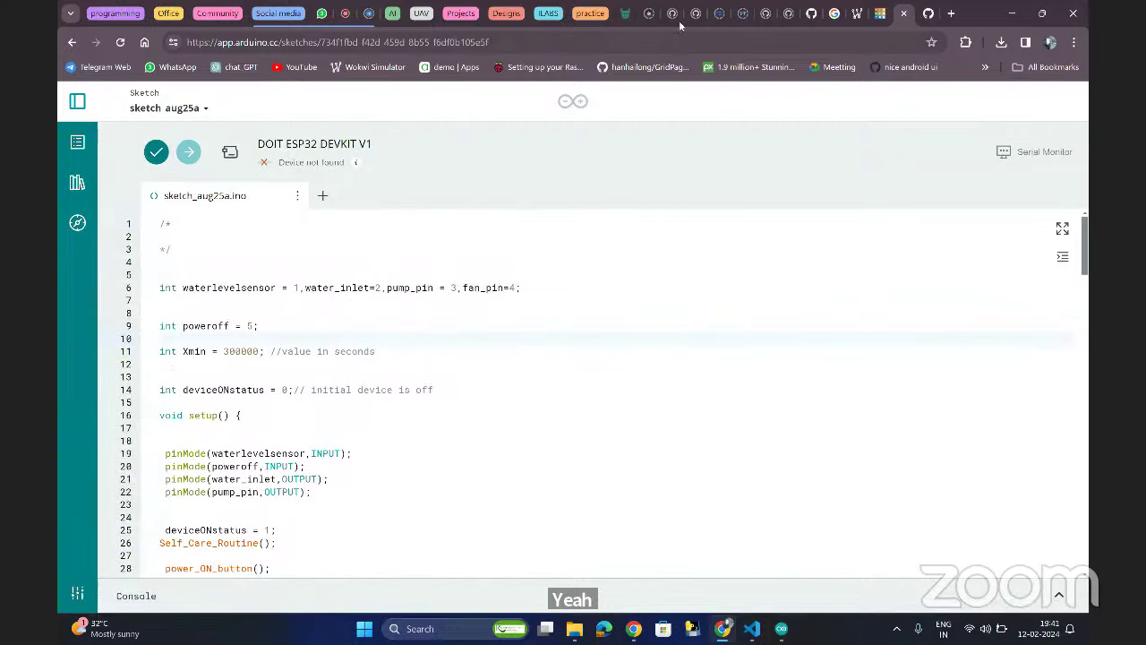
- Switch to the Magnificent Trug circuit in Tinkercad, looking briefly at the desktop Arduino IDE sketch
left_click(880, 16)
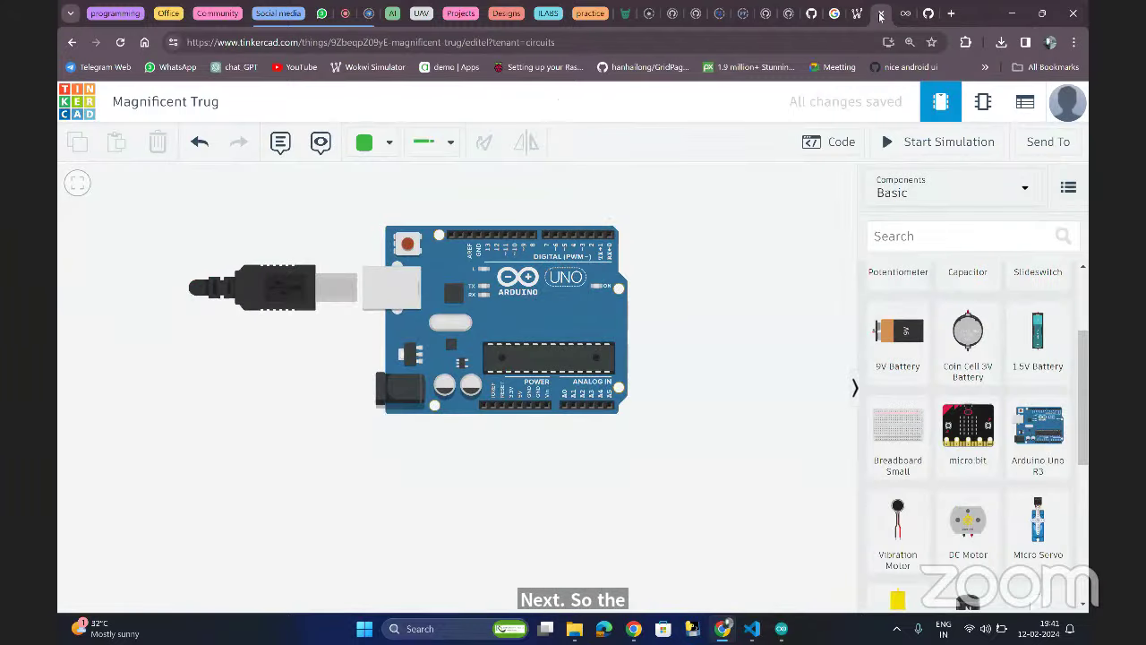
left_click(781, 628)
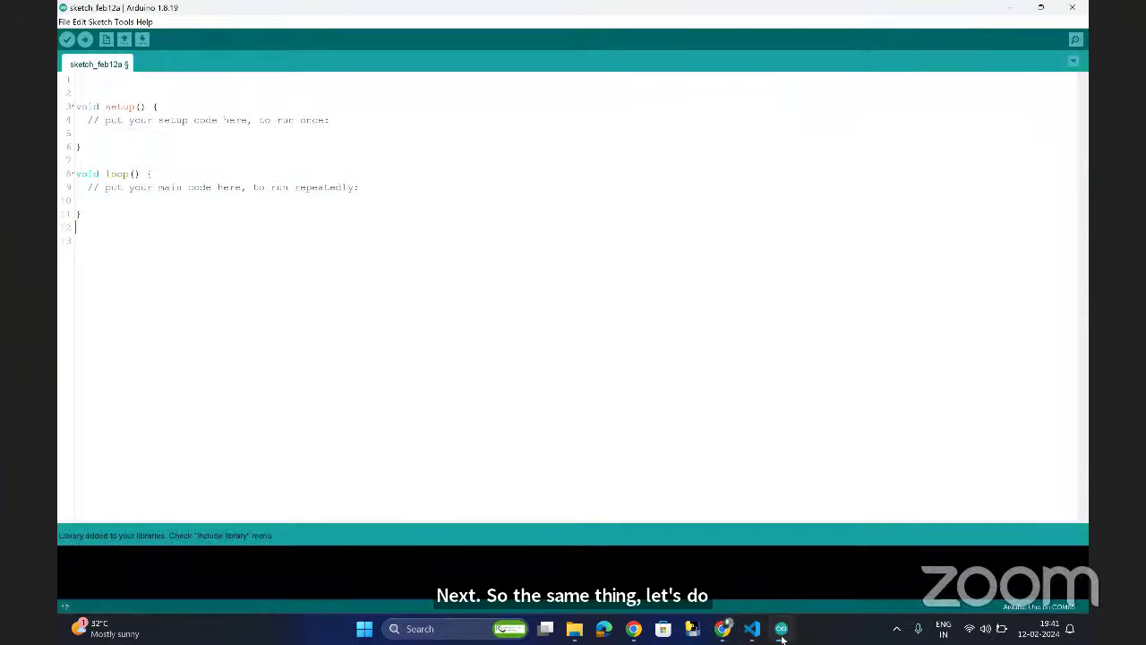
left_click(1001, 13)
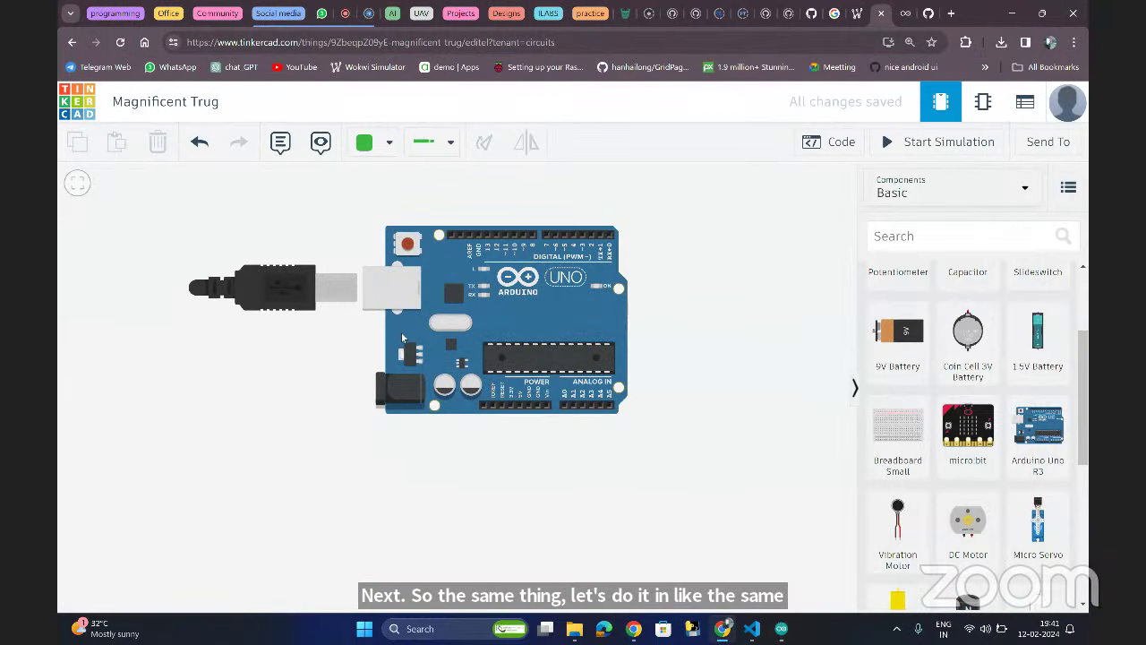
- Reposition the Arduino Uno R3 lower on the canvas, leaving free space above its digital pins
left_click_drag(514, 316, 403, 313)
left_click(615, 305)
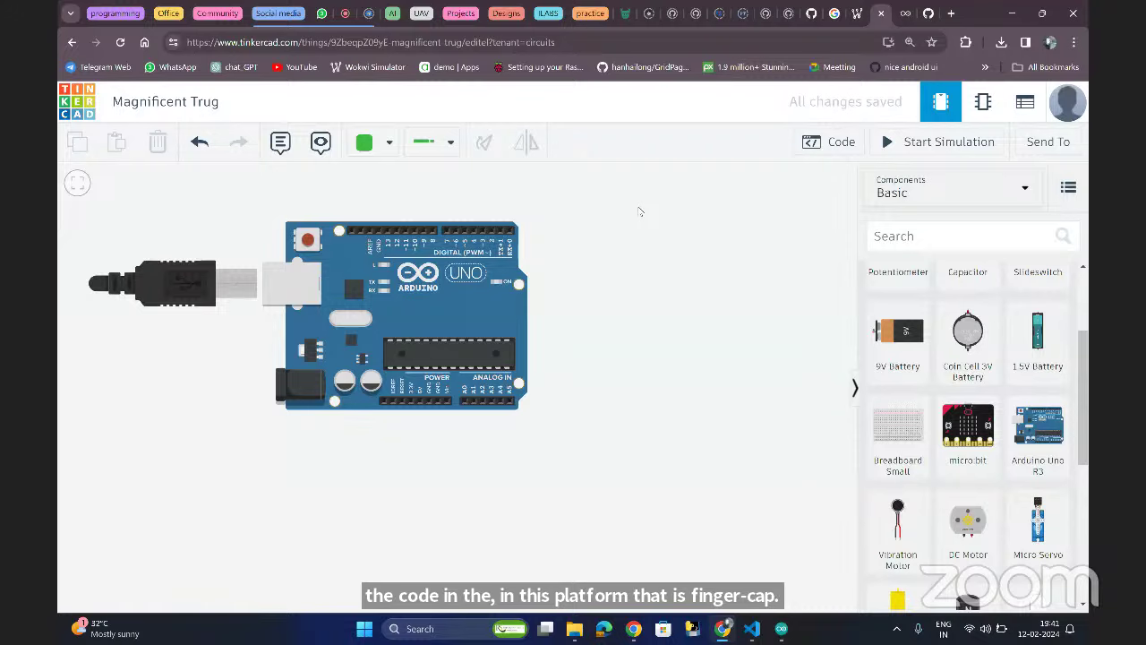
left_click_drag(462, 273, 464, 313)
left_click(588, 340)
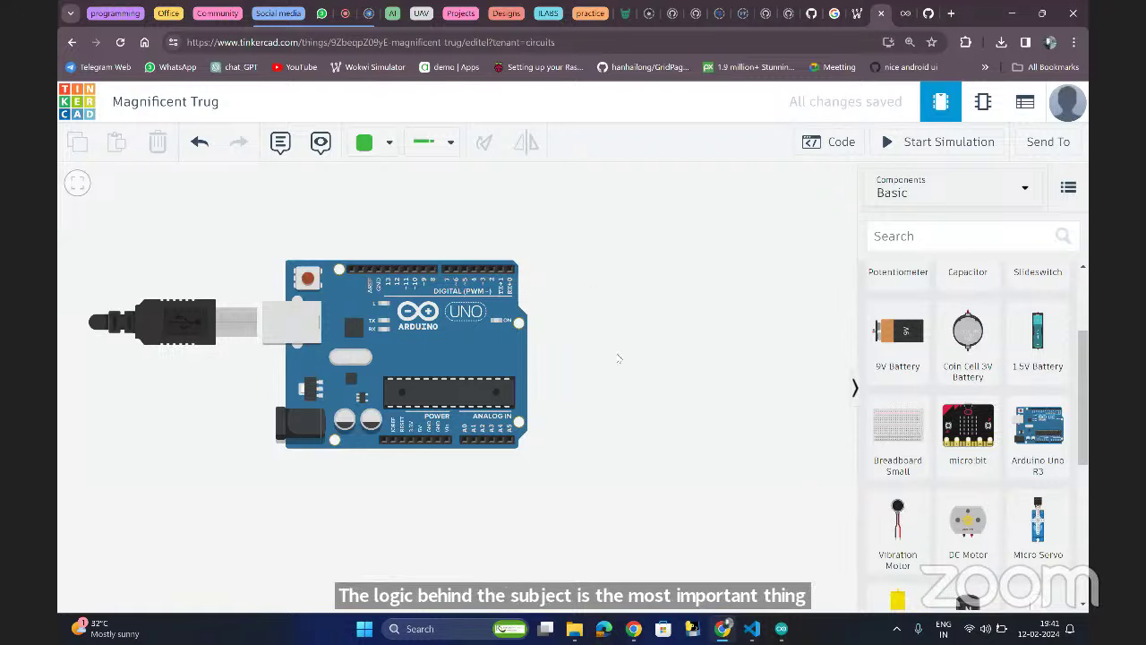
left_click(459, 296)
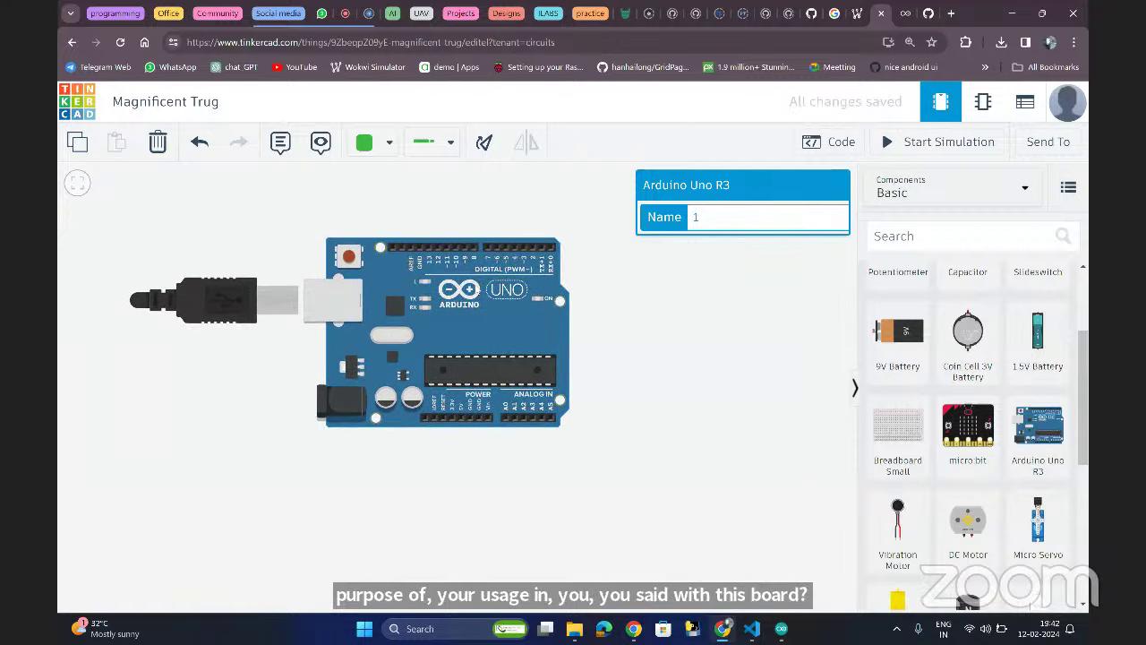
left_click(634, 319)
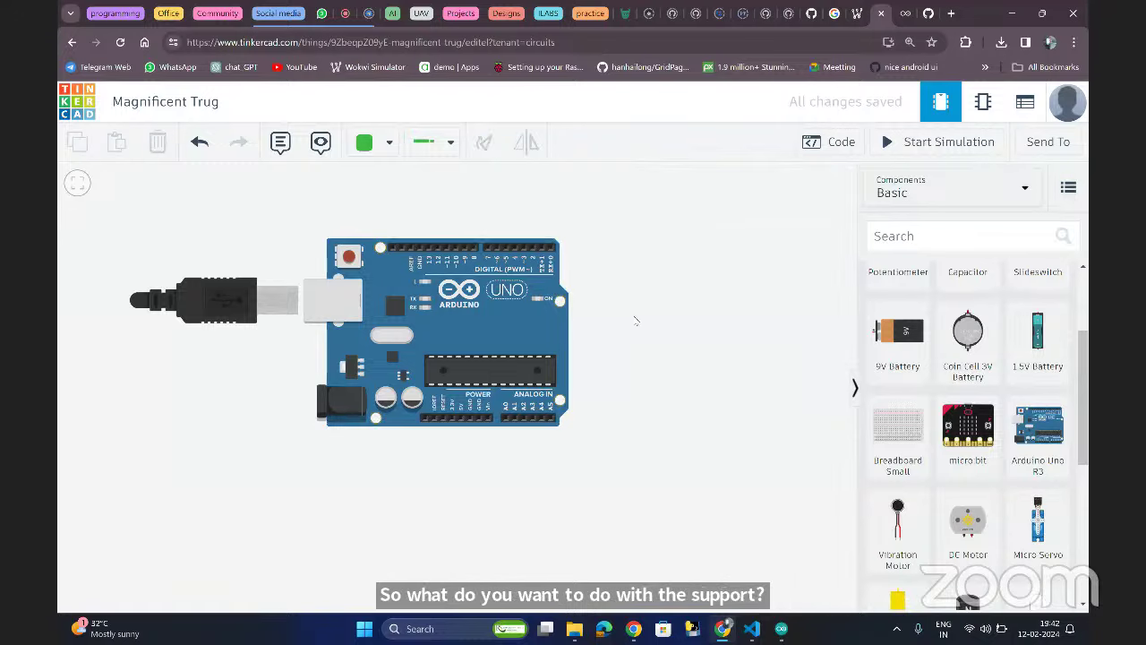
left_click_drag(484, 293, 500, 353)
left_click(639, 345)
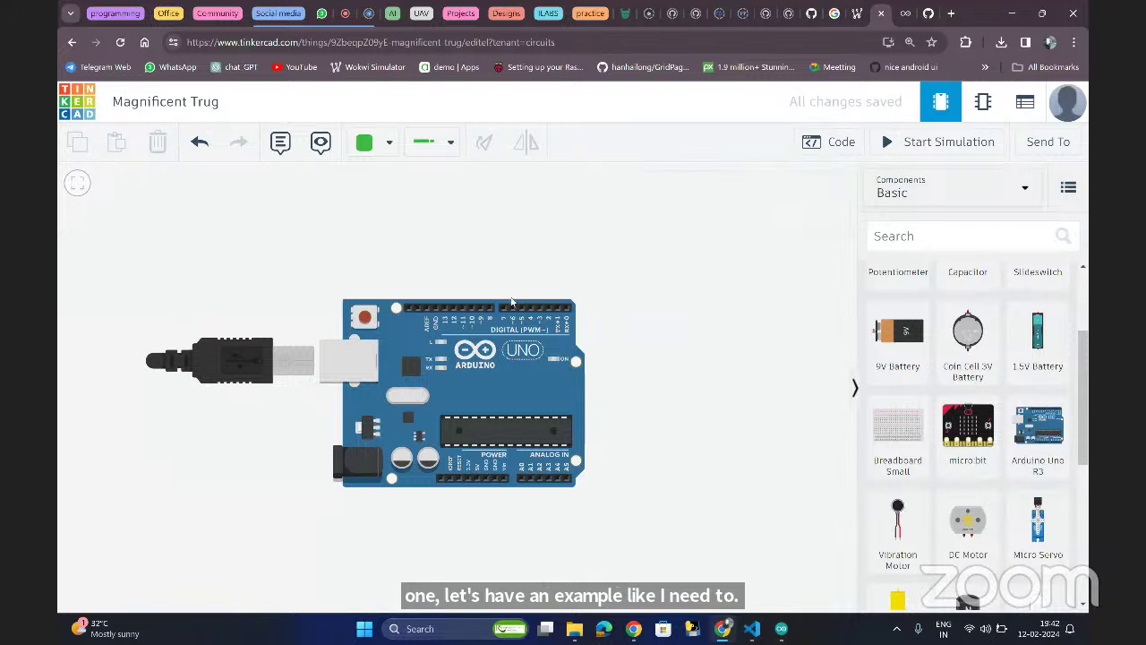
- Search the components for "led" and place a red LED above the Arduino's digital pins
left_click(929, 236)
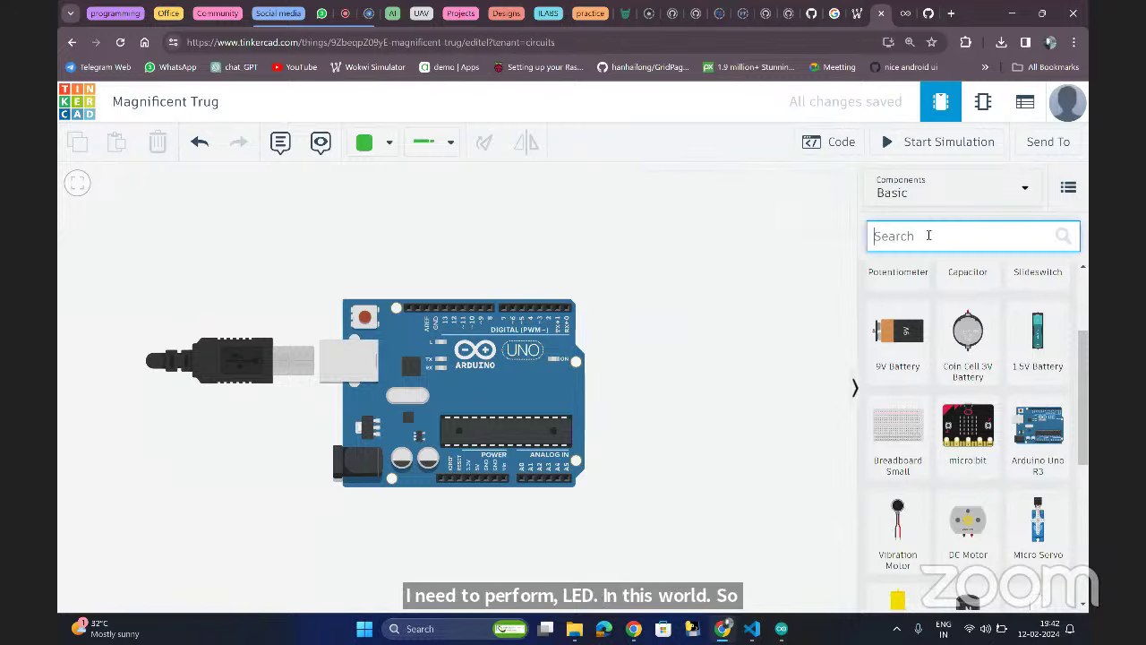
type("led")
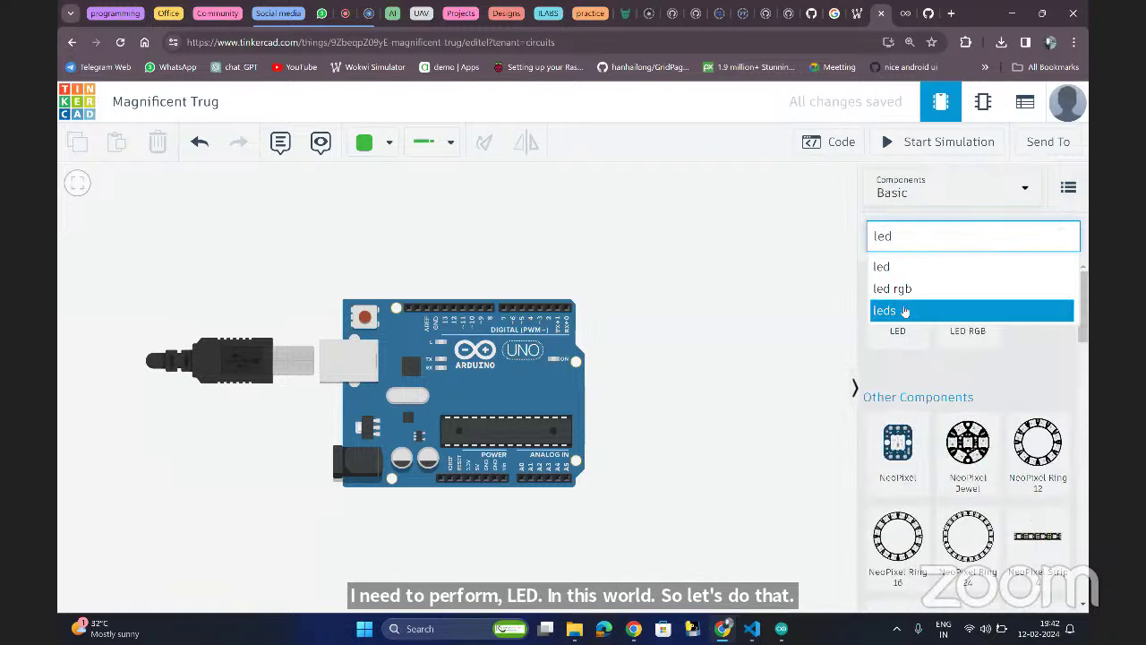
left_click_drag(898, 331, 473, 223)
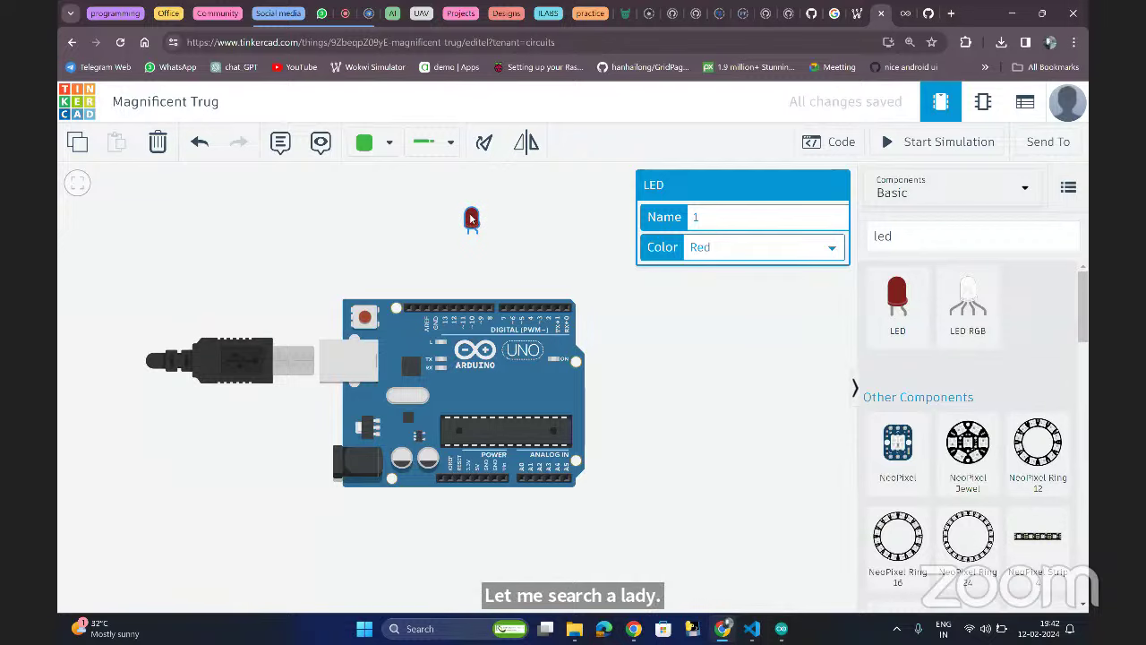
left_click(510, 230)
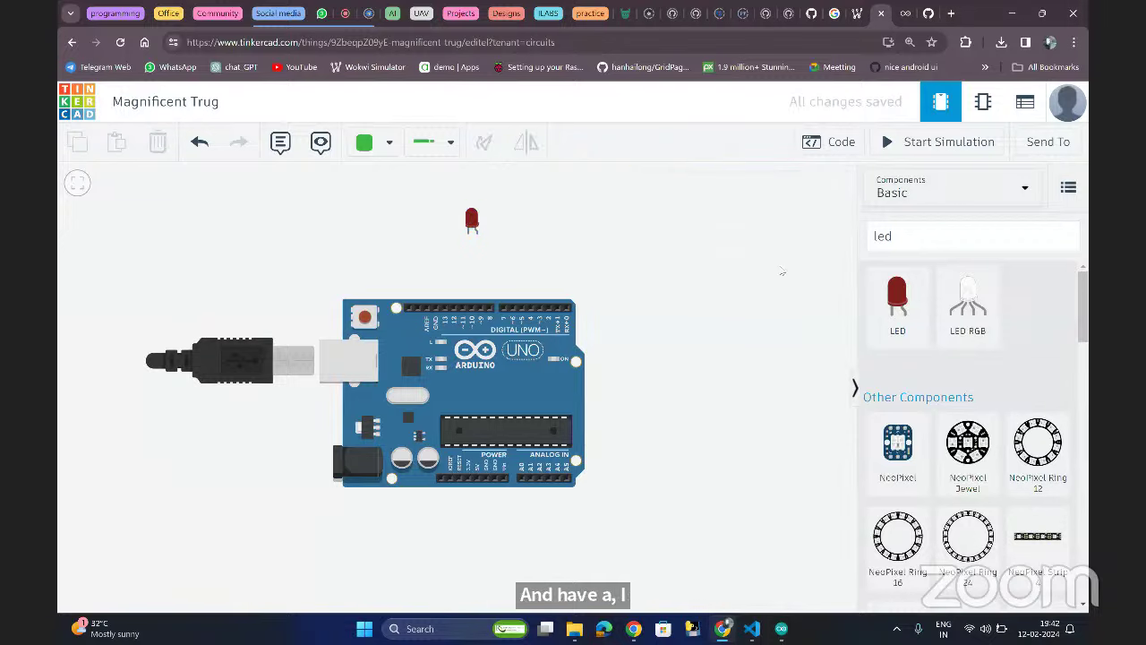
- Search the components for "resistor" and place a 1 kΩ resistor between the LED and the Arduino's digital pins
left_click(913, 236)
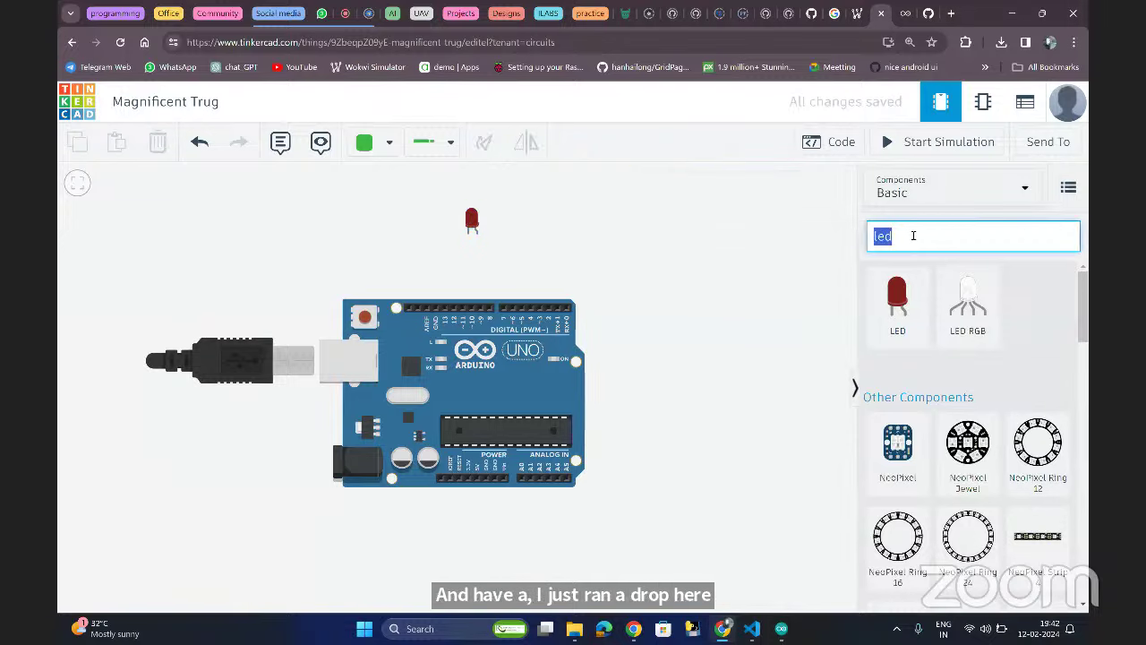
type("res")
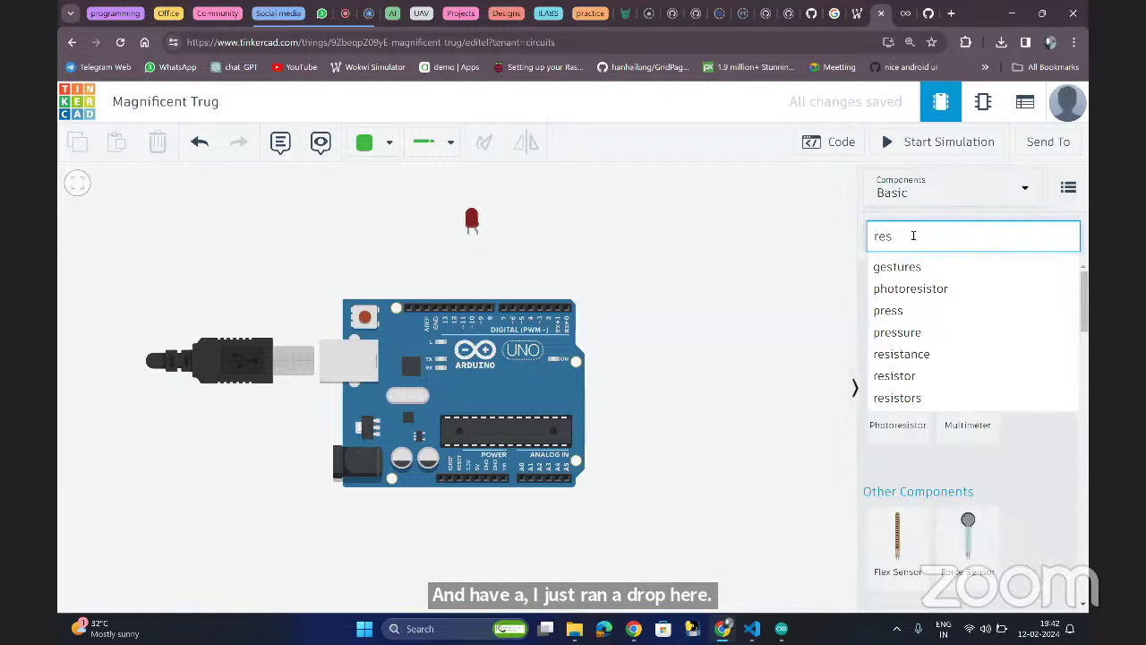
left_click(905, 354)
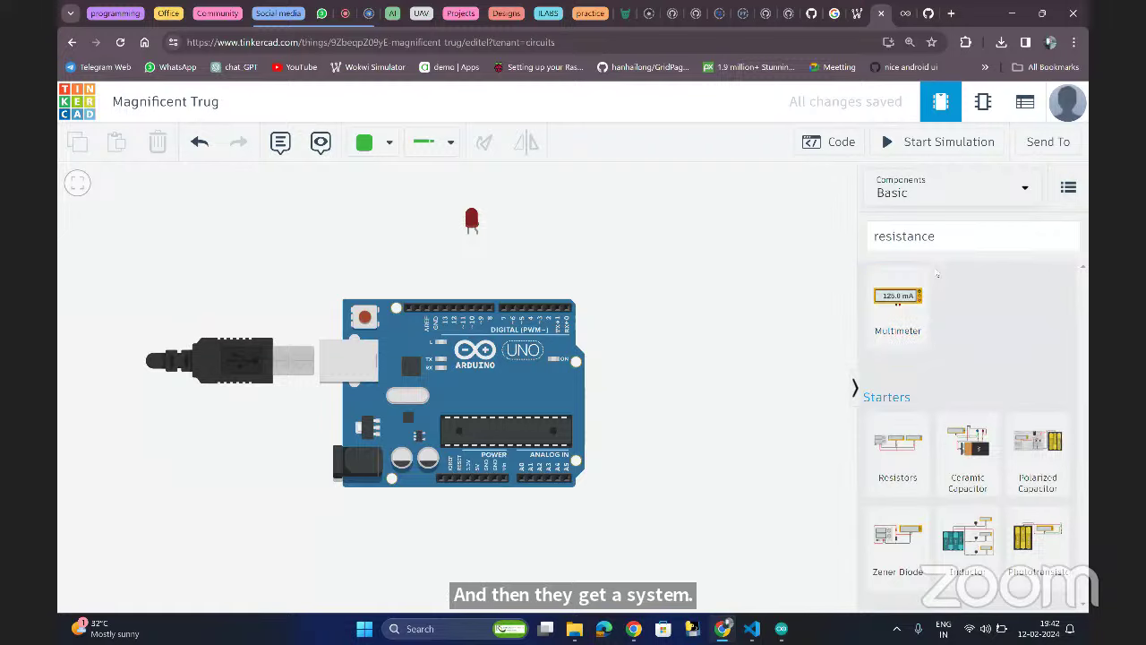
left_click(941, 244)
key("BackSpace")
key("BackSpace")
key("BackSpace")
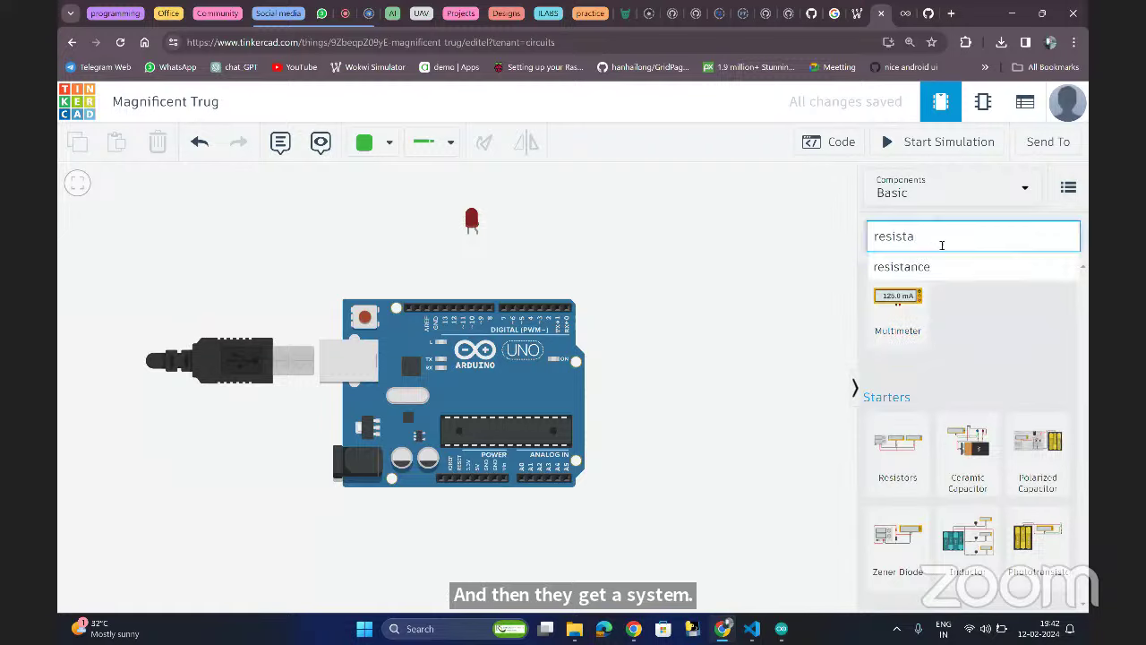
key("BackSpace")
type("o")
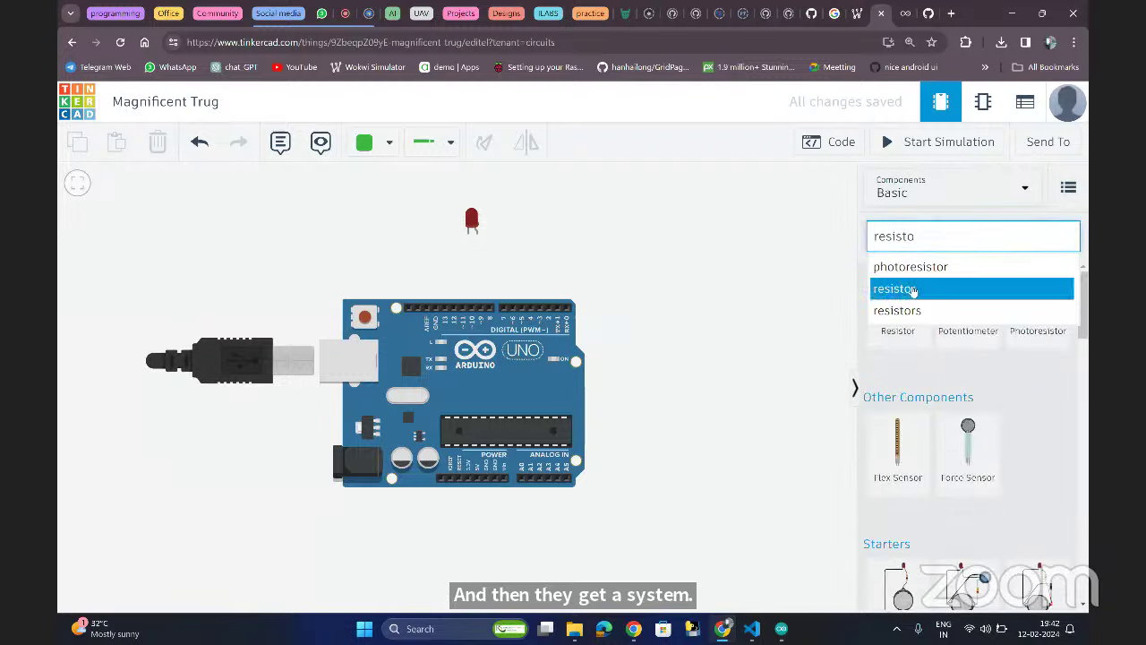
left_click(912, 289)
left_click(898, 305)
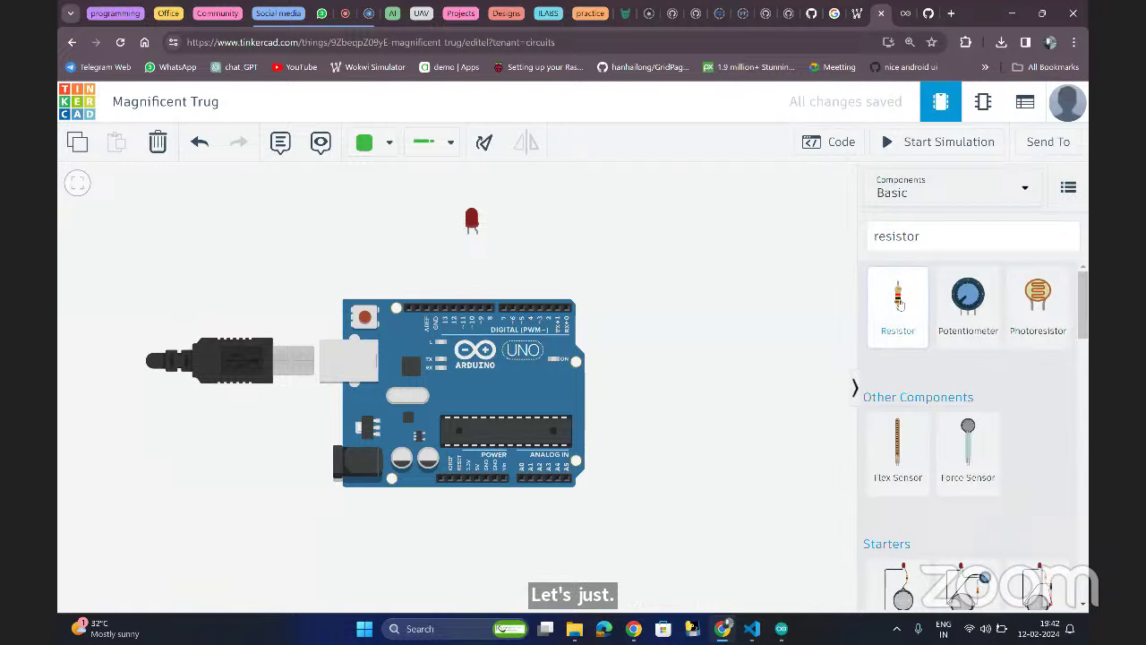
left_click_drag(898, 305, 490, 259)
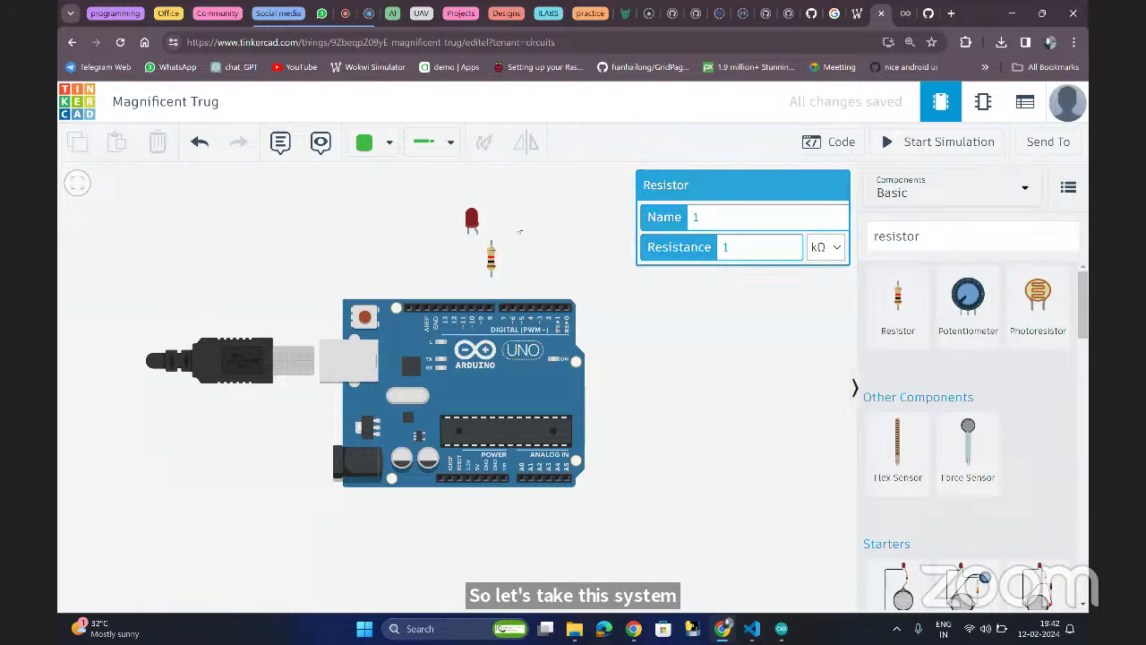
left_click(520, 232)
- Wire the LED's anode to the resistor's Terminal 2, and the resistor's Terminal 1 to Arduino pin D8
left_click(477, 233)
left_click(490, 241)
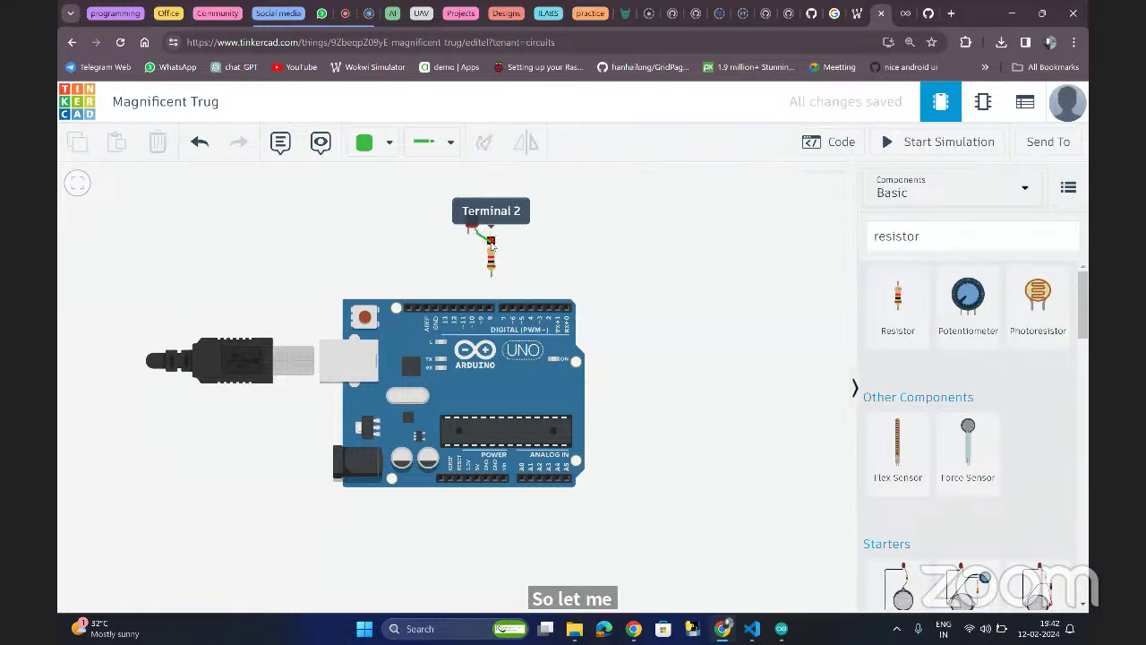
left_click(490, 242)
left_click_drag(513, 244, 494, 296)
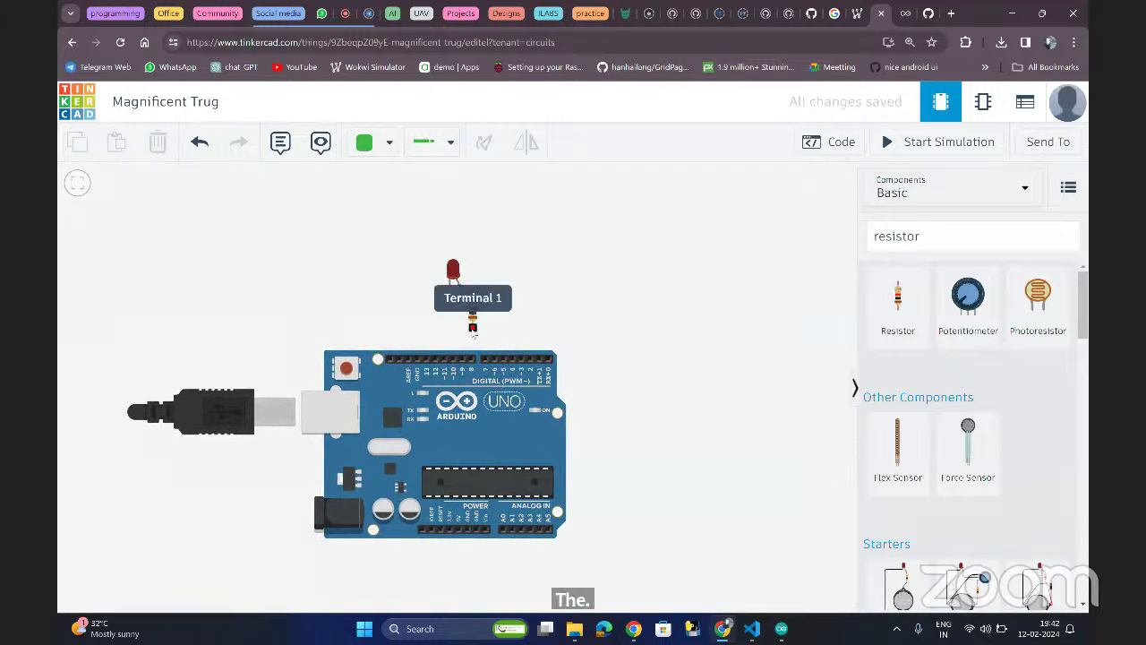
left_click(475, 336)
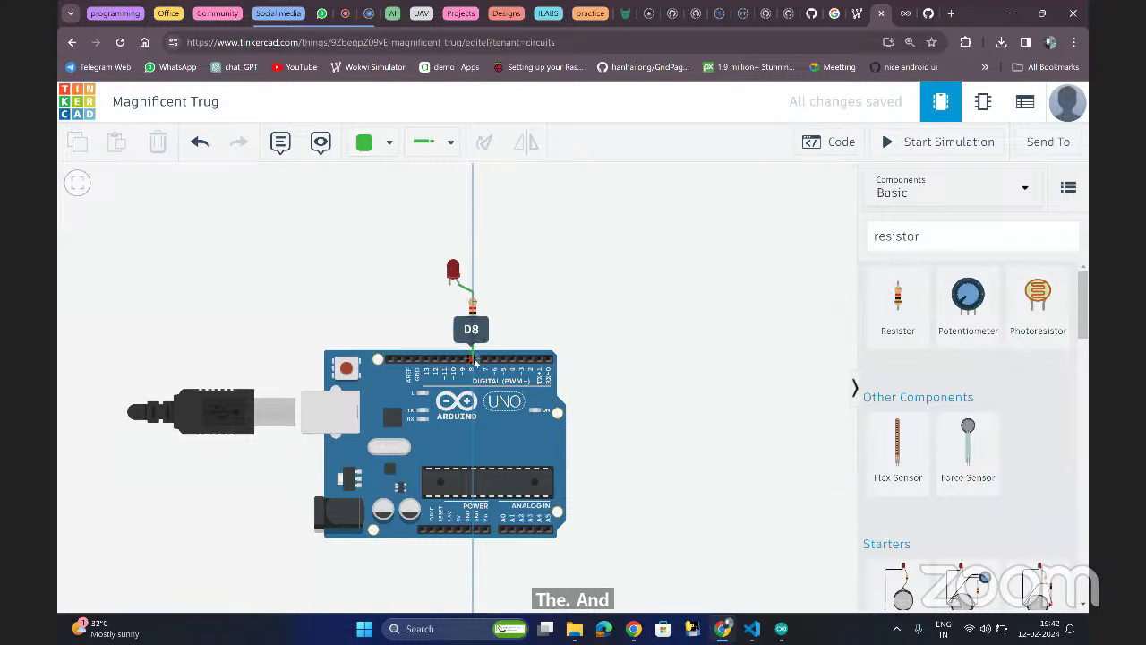
left_click(472, 359)
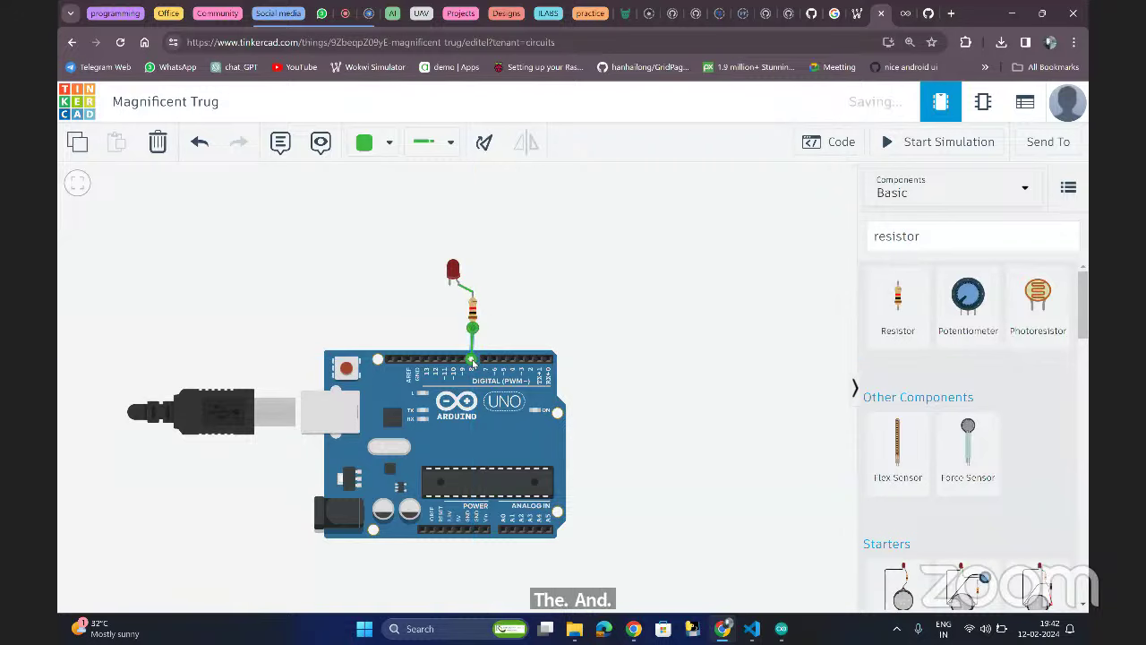
- Wire the LED's cathode to the Arduino's GND pin beside pin 13
left_click(450, 281)
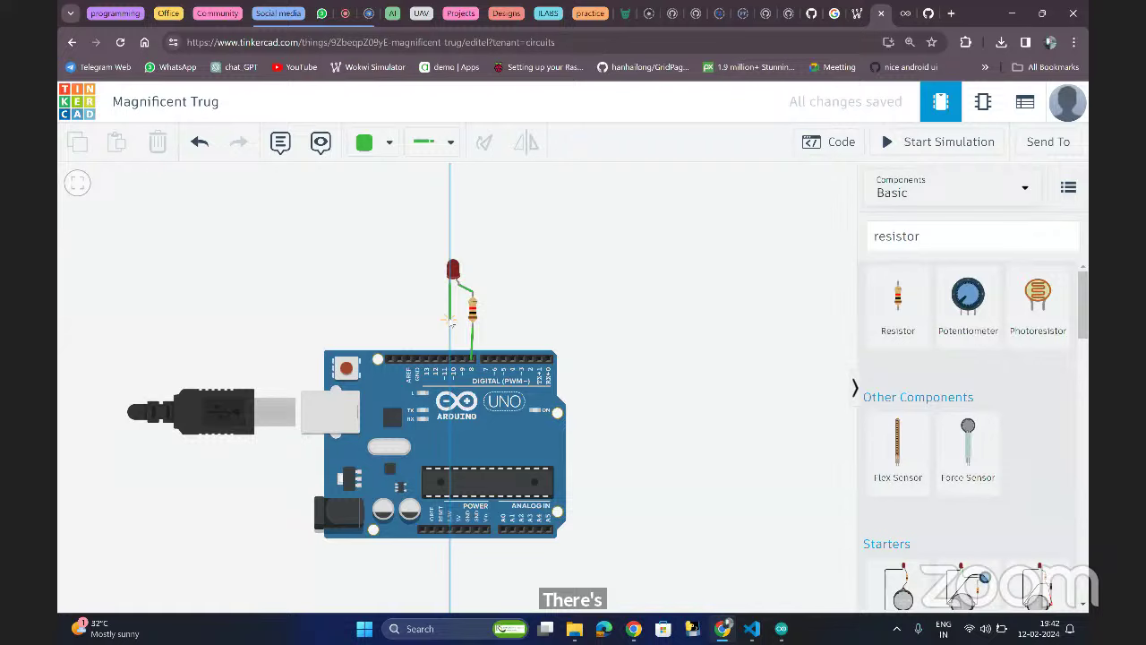
left_click(417, 359)
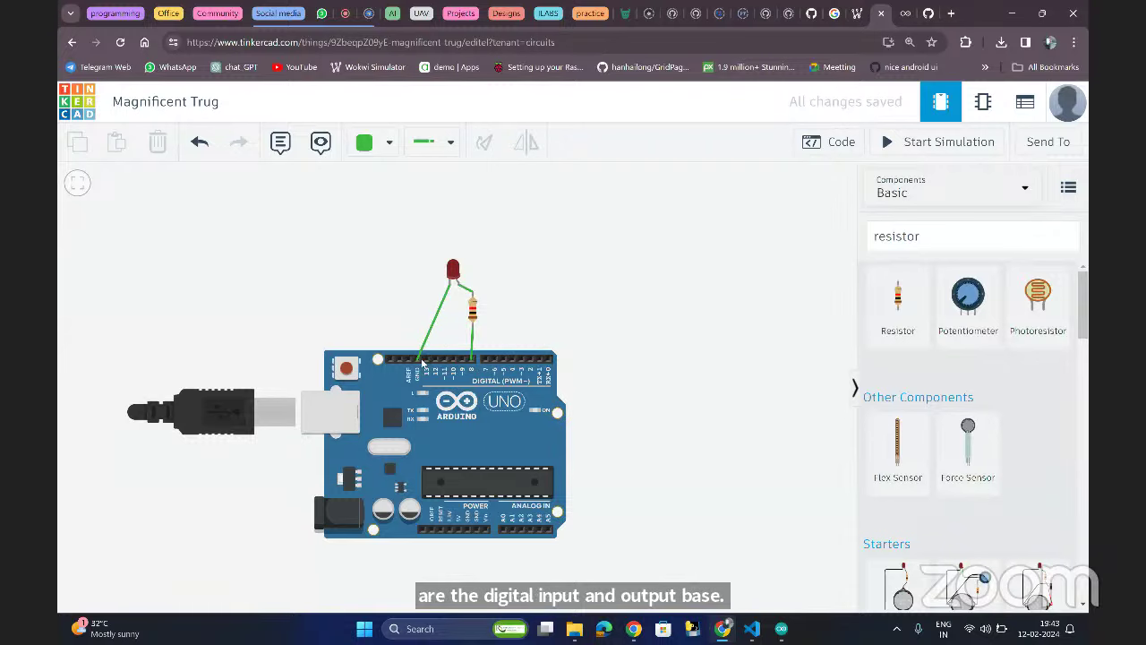
left_click(453, 271)
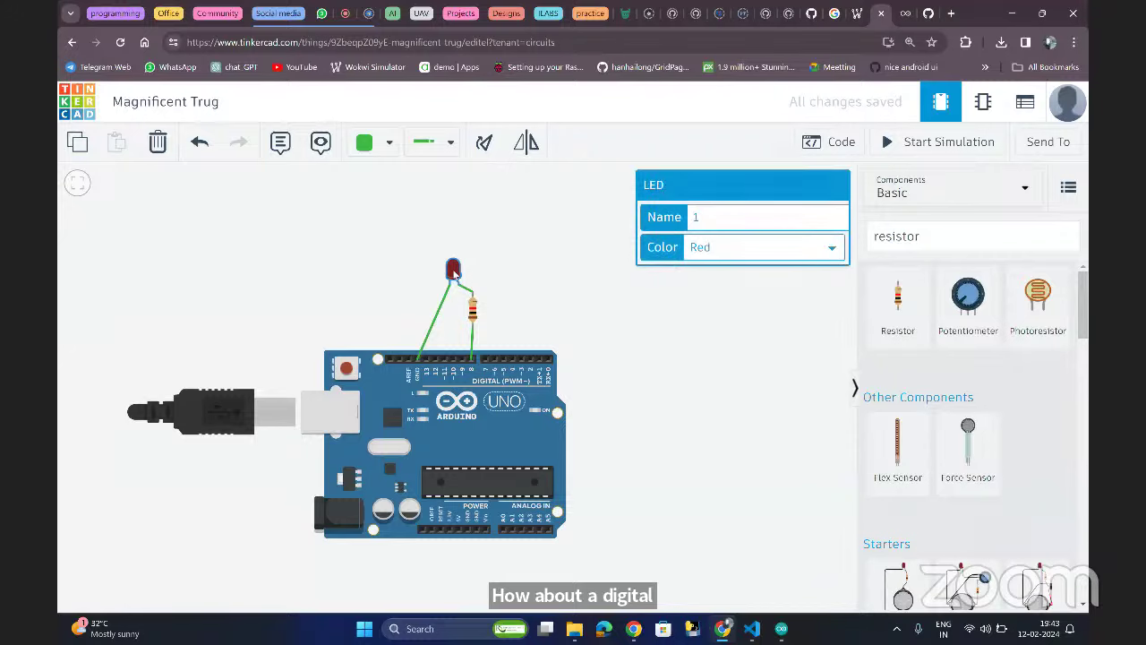
left_click(502, 294)
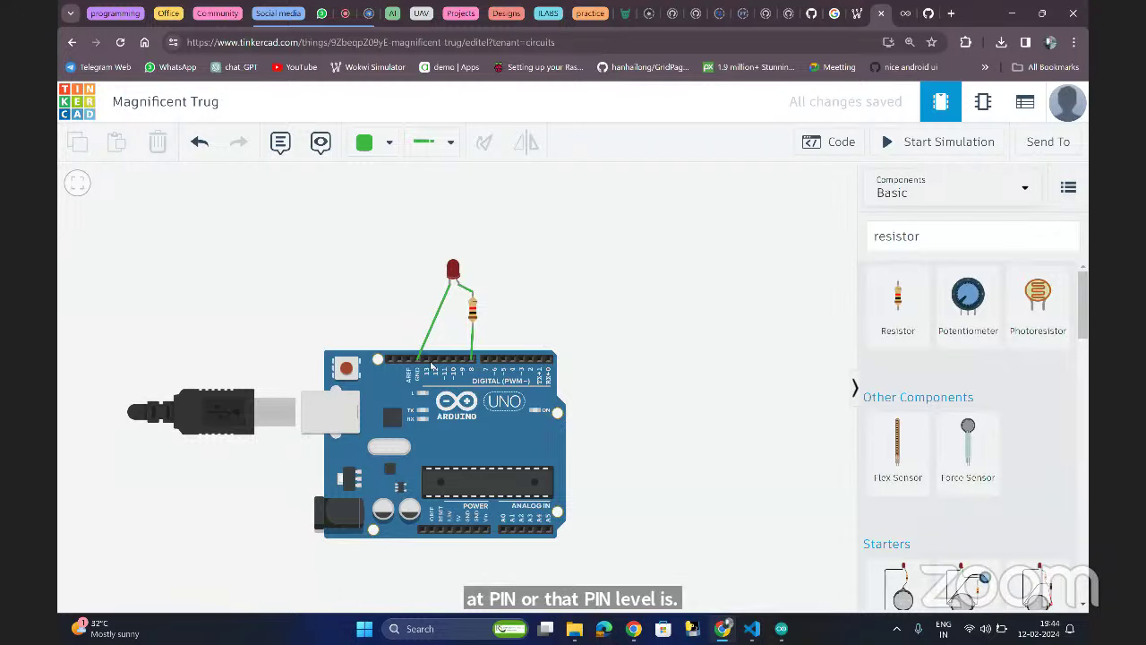
left_click(453, 269)
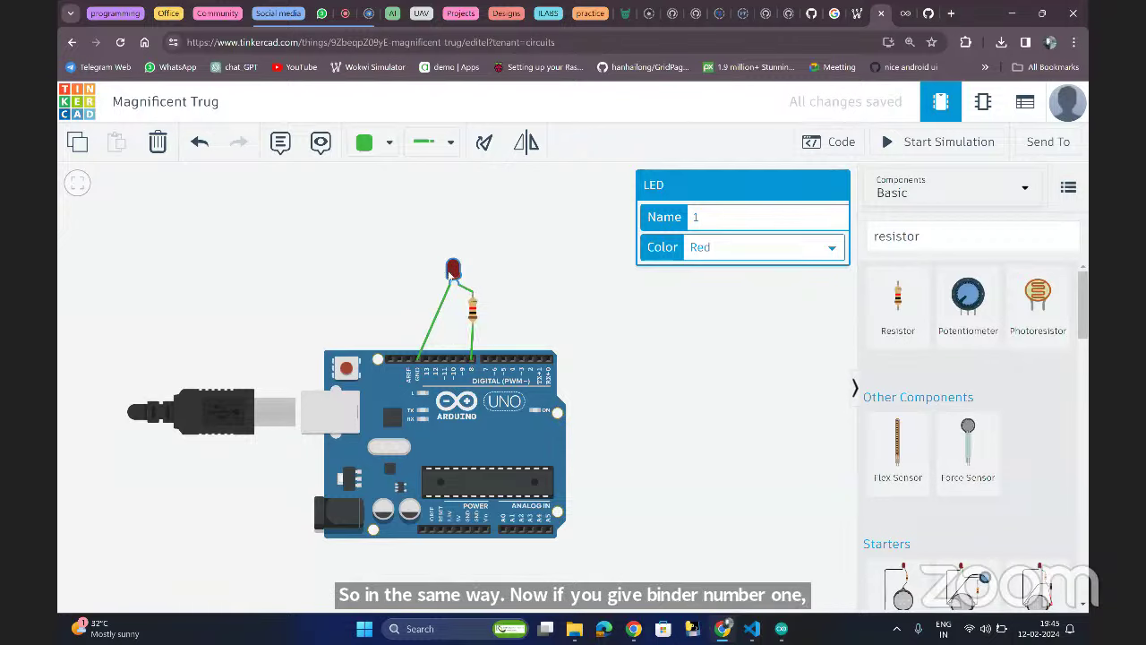
left_click(466, 350)
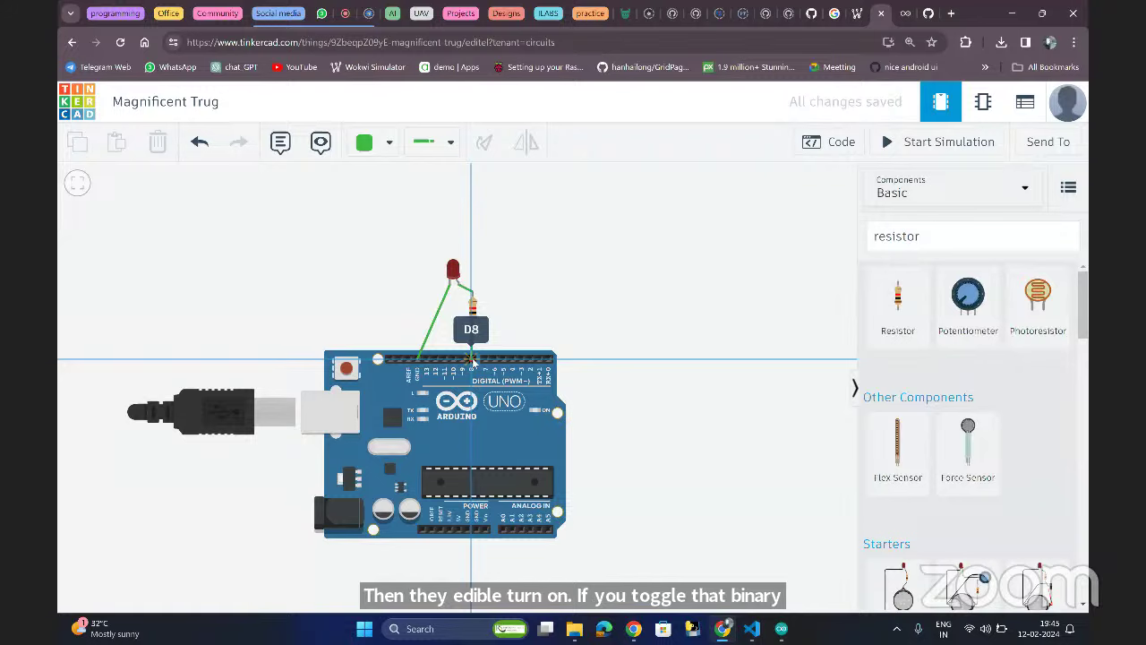
left_click(472, 358)
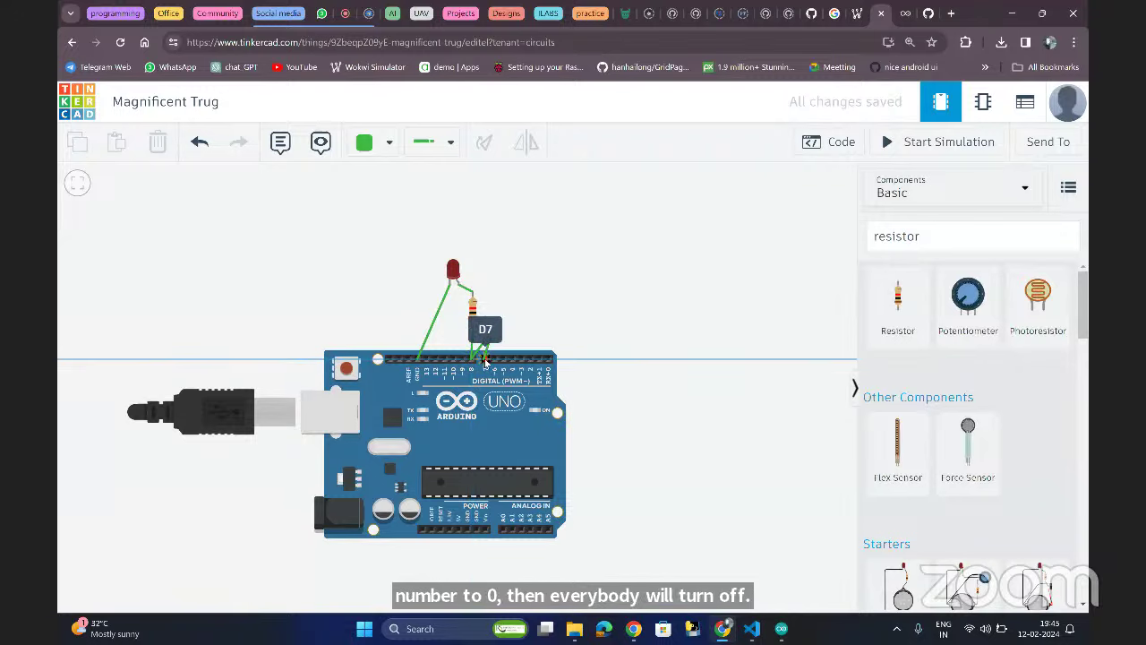
left_click(492, 329)
left_click(206, 149)
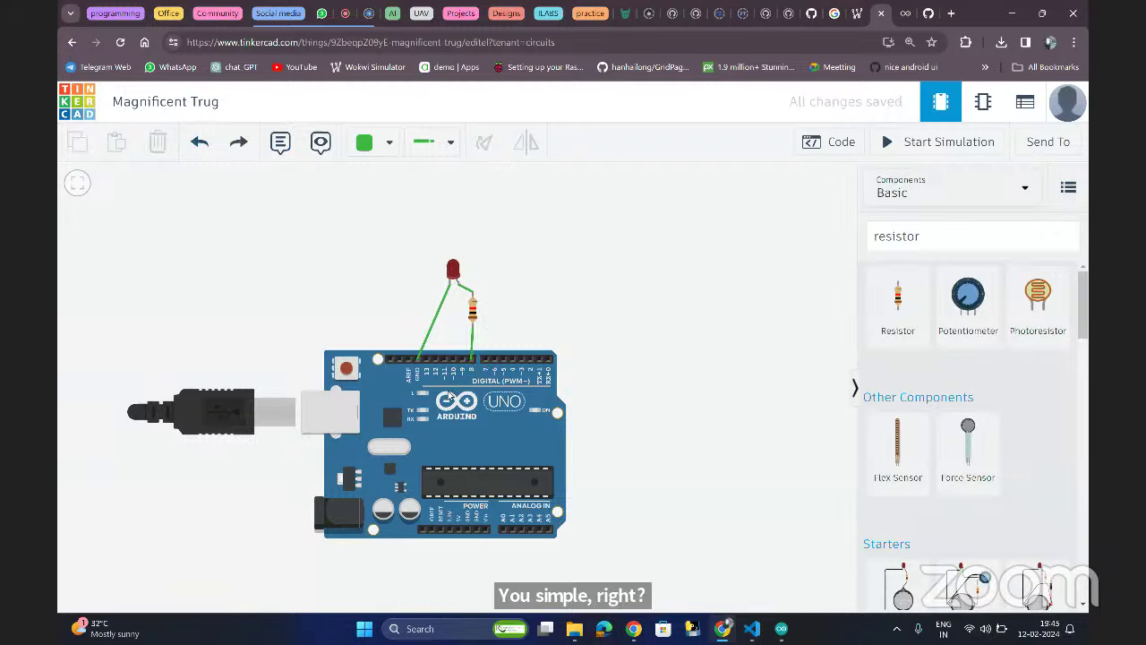
- Move the Arduino board slightly down, away from the LED and resistor
left_click_drag(470, 370, 459, 408)
left_click(609, 293)
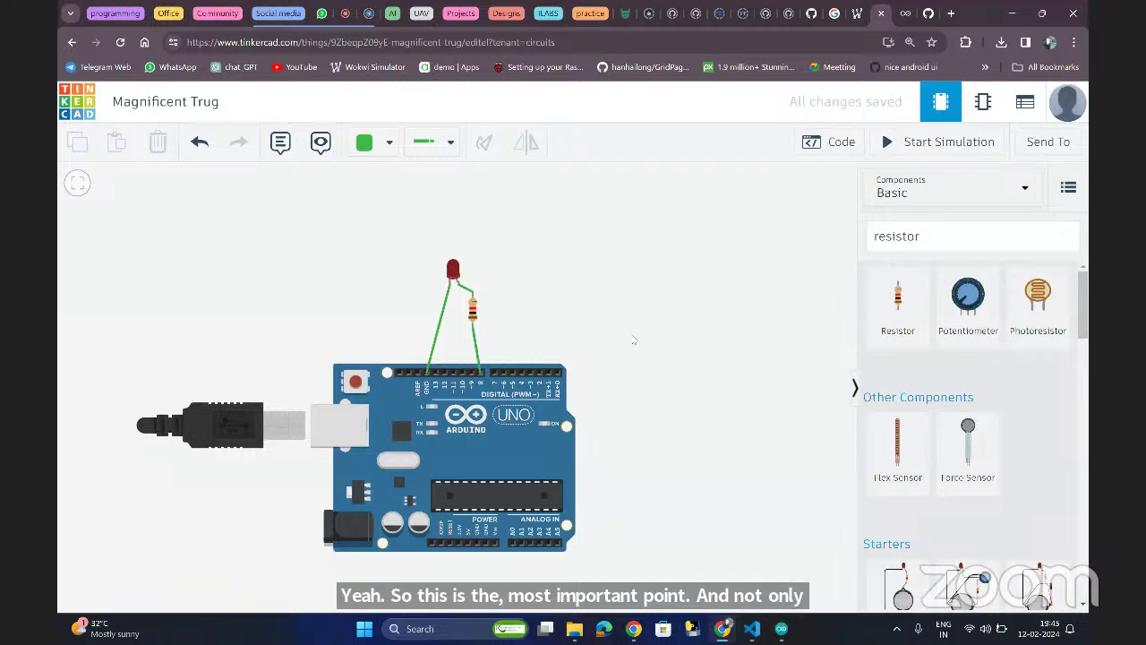
- Open the circuit's code as editable text instead of blocks, discarding the blocks, and insert a blank line above the setup function
left_click(831, 143)
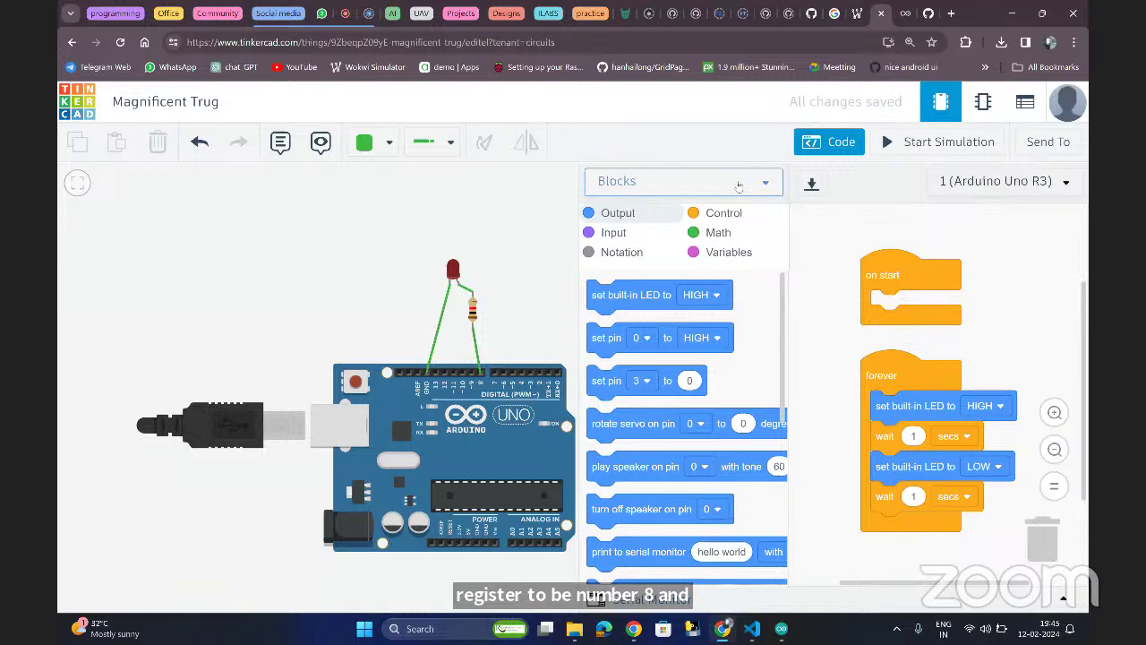
left_click(744, 183)
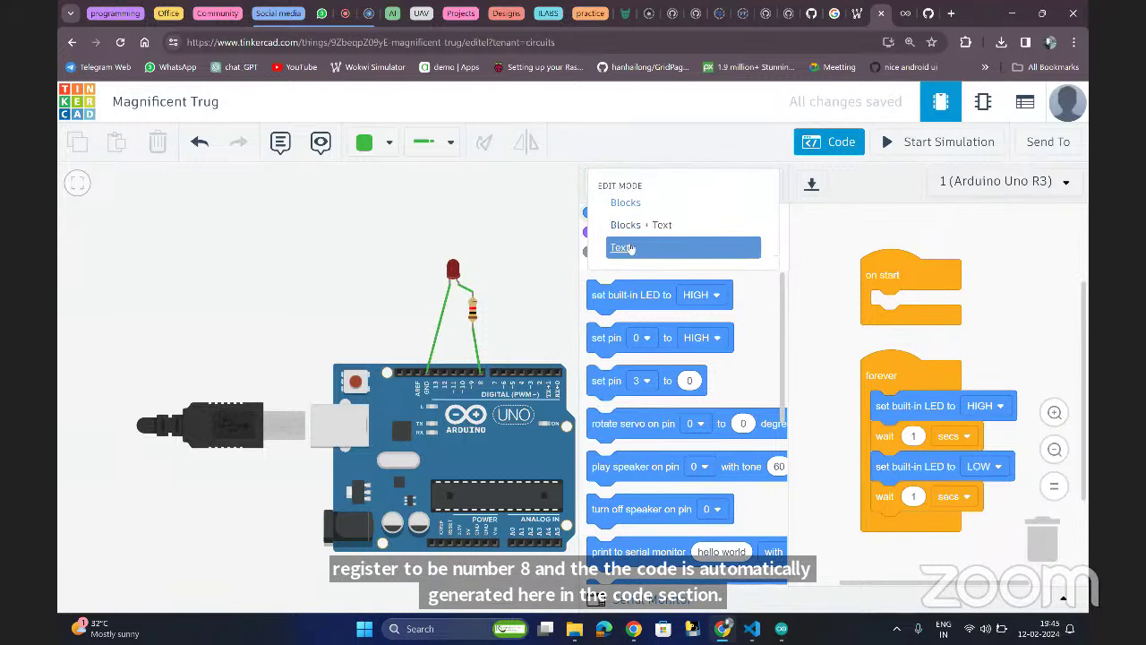
left_click(631, 248)
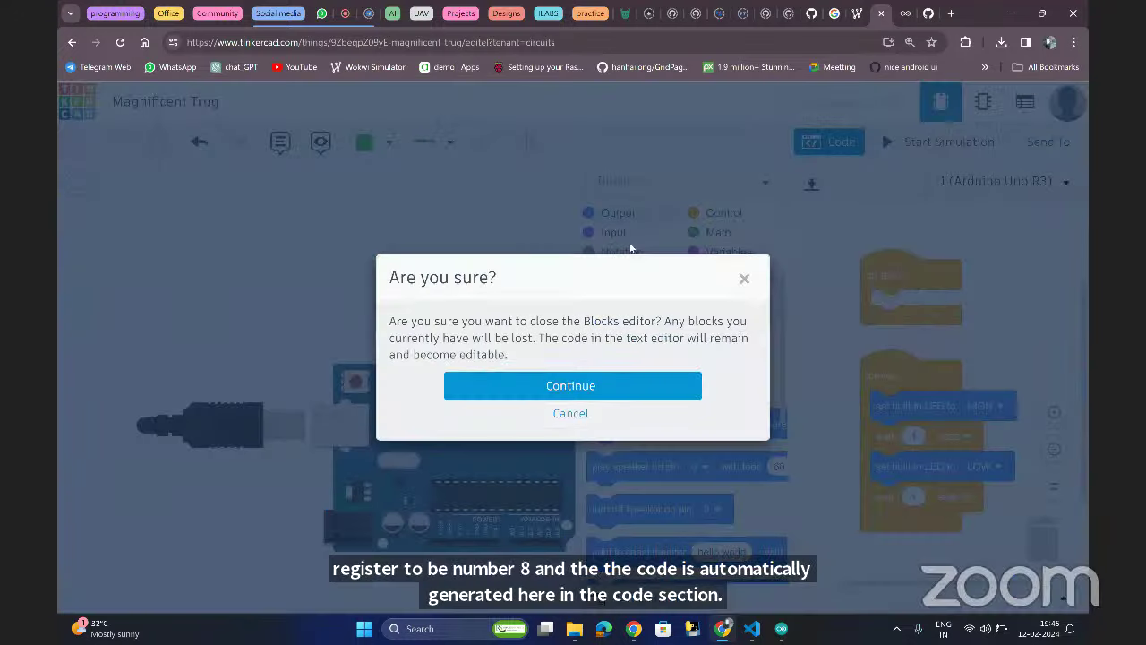
left_click(588, 389)
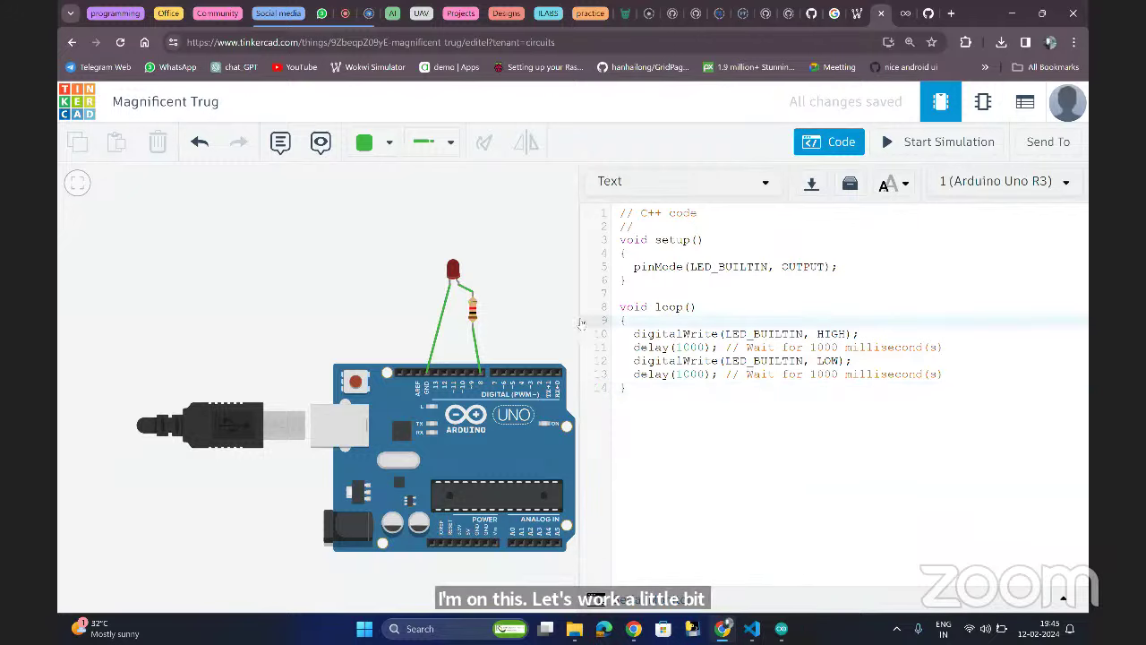
left_click_drag(577, 315, 576, 315)
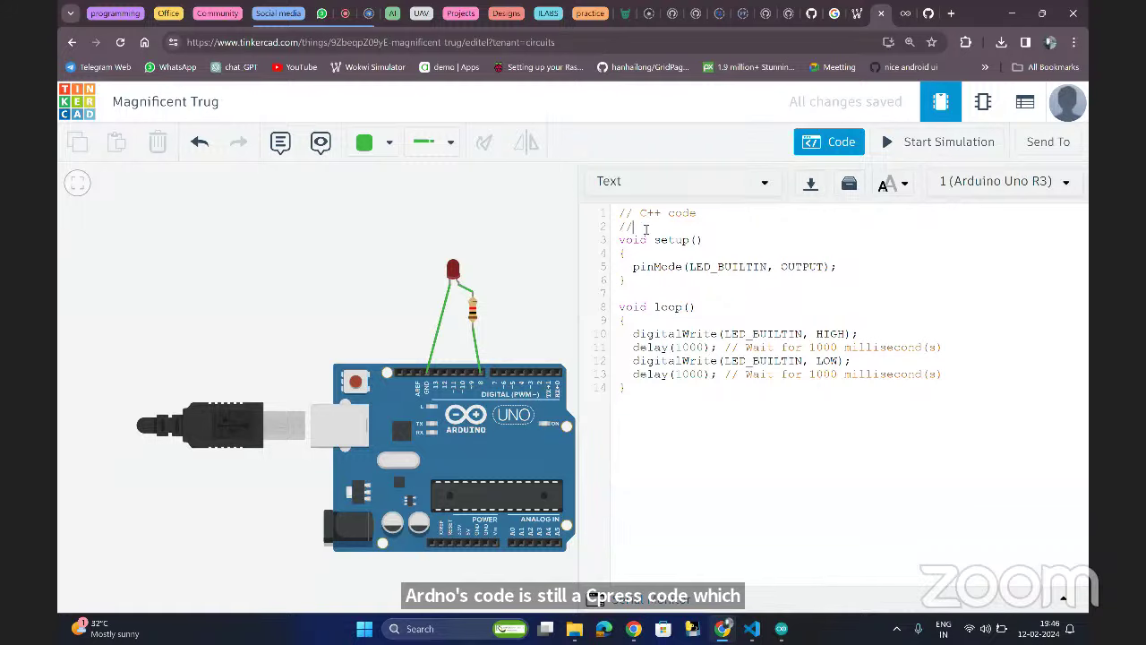
key("Return")
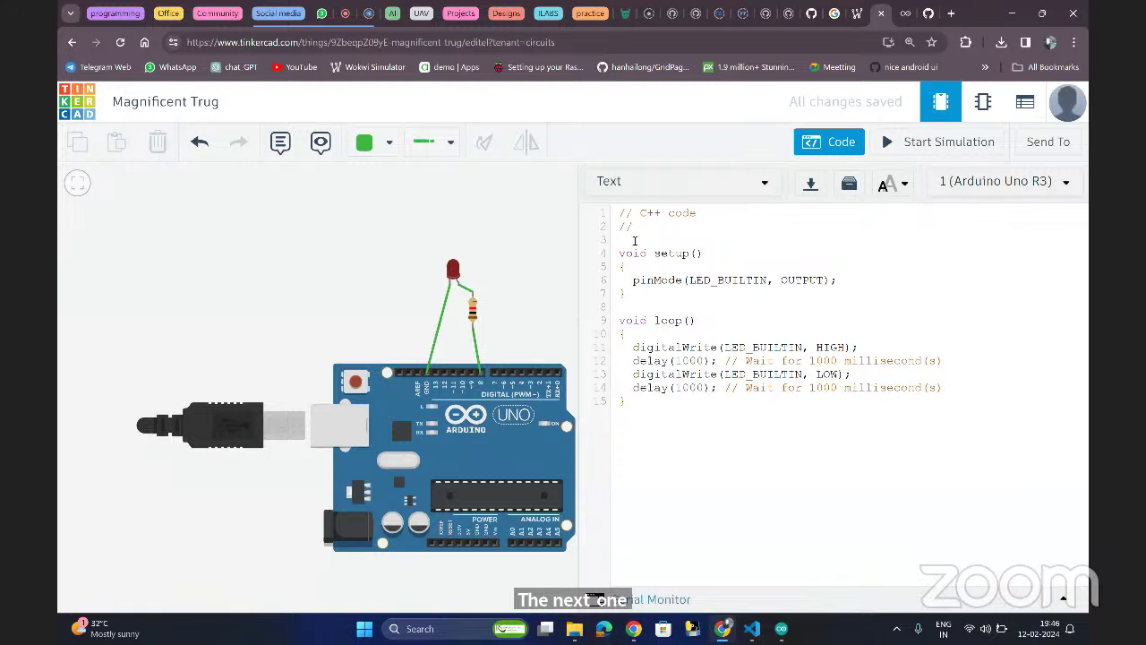
left_click(635, 265)
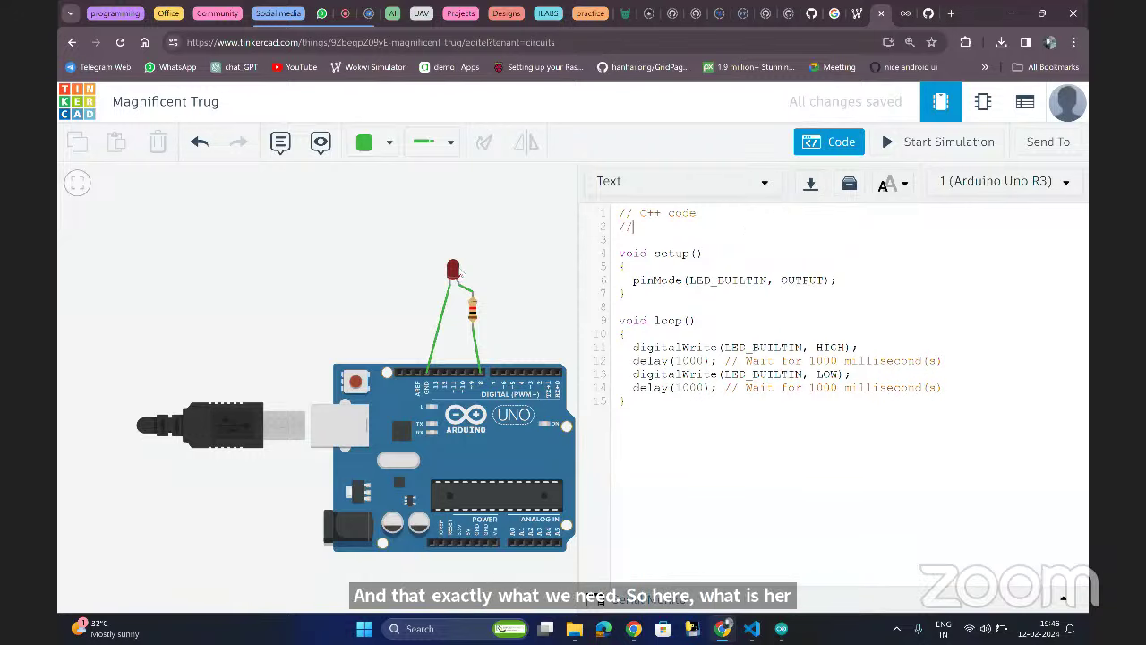
left_click(455, 272)
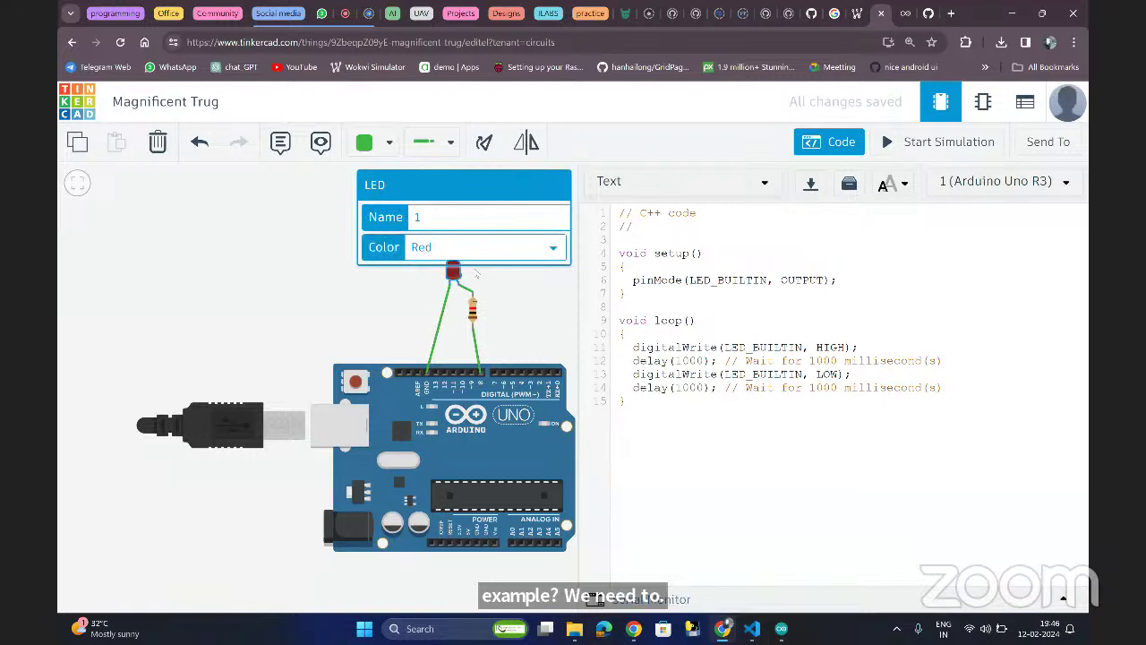
left_click(491, 280)
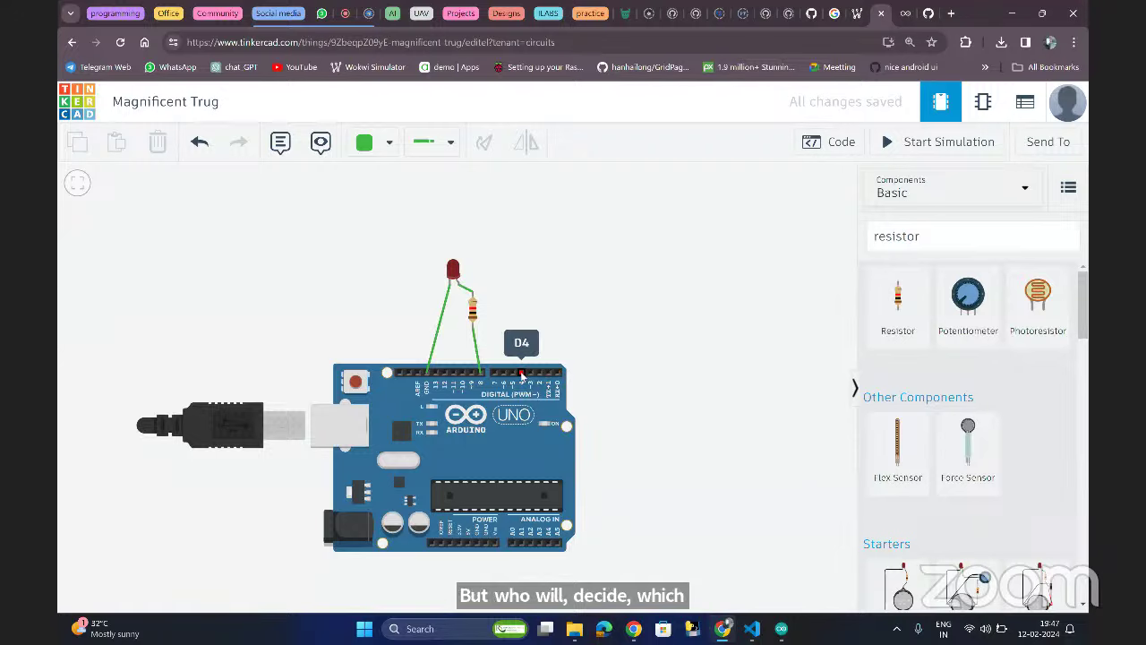
- In the setup function, add pinMode(8,OUTPUT) and delete the pinMode line for LED_BUILTIN
left_click(839, 145)
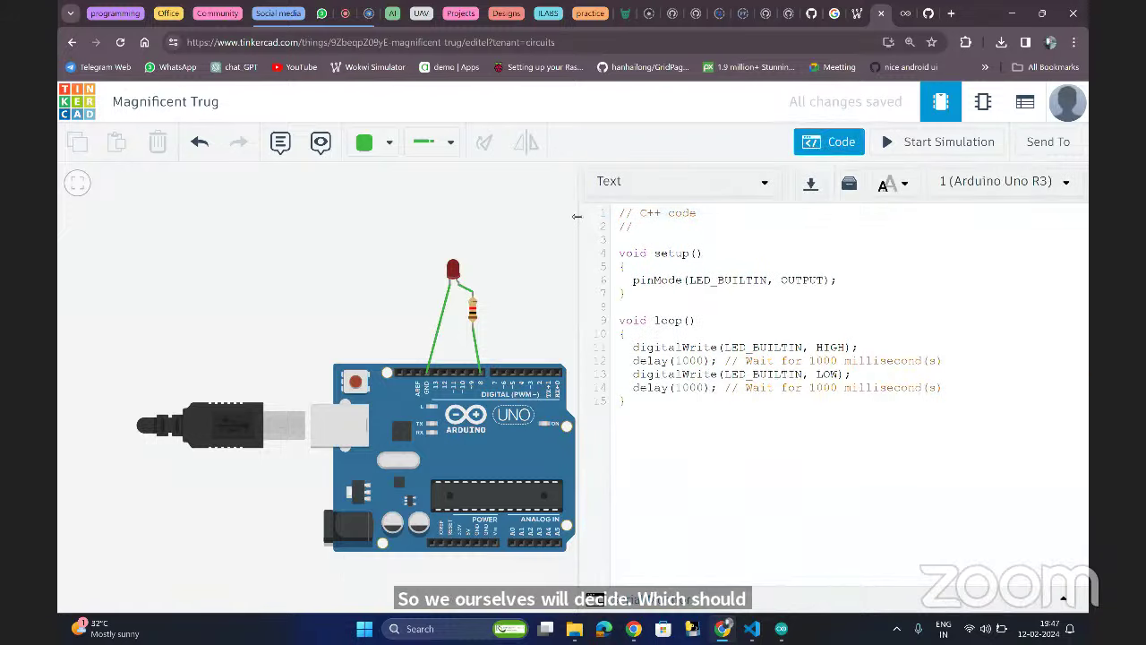
left_click(670, 268)
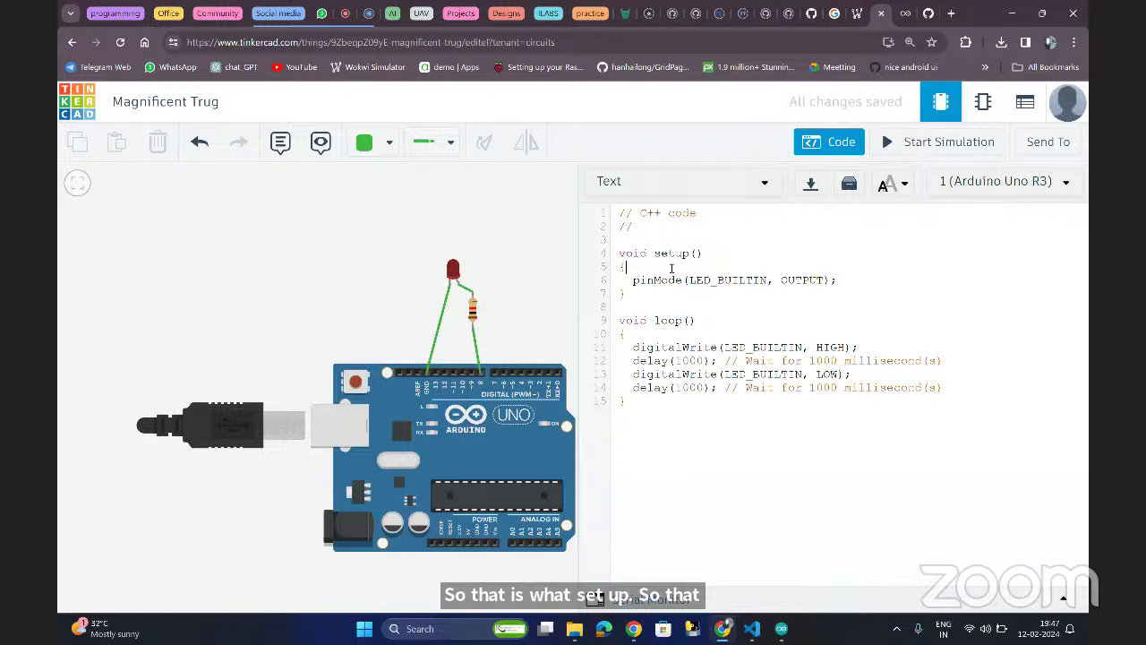
left_click(841, 280)
key("Return")
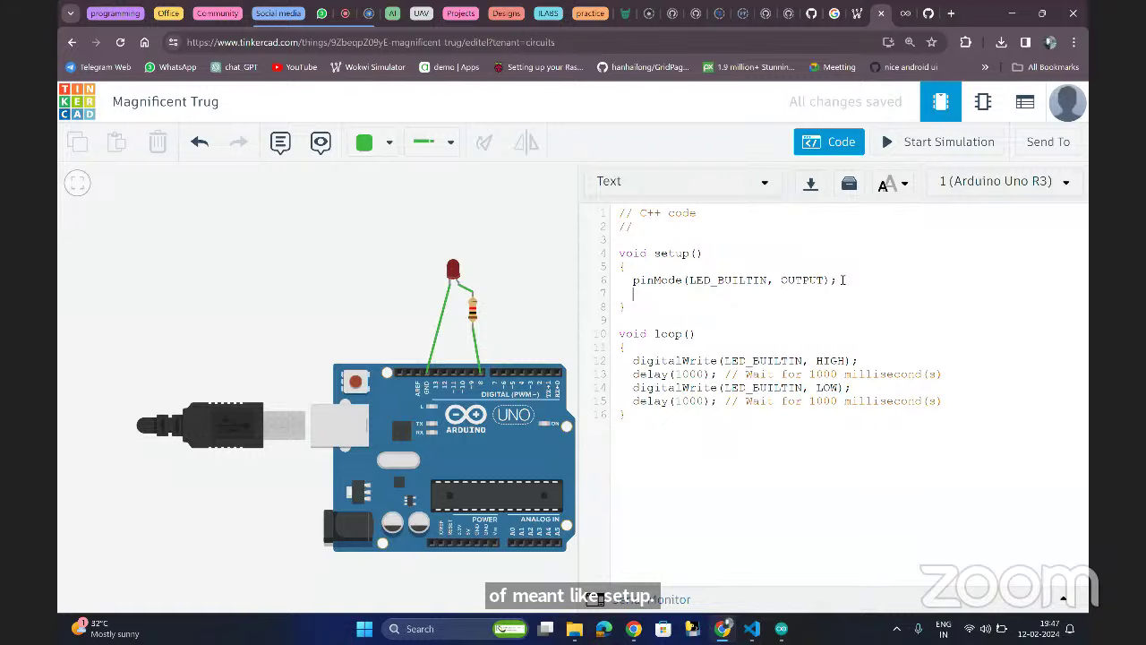
type("p")
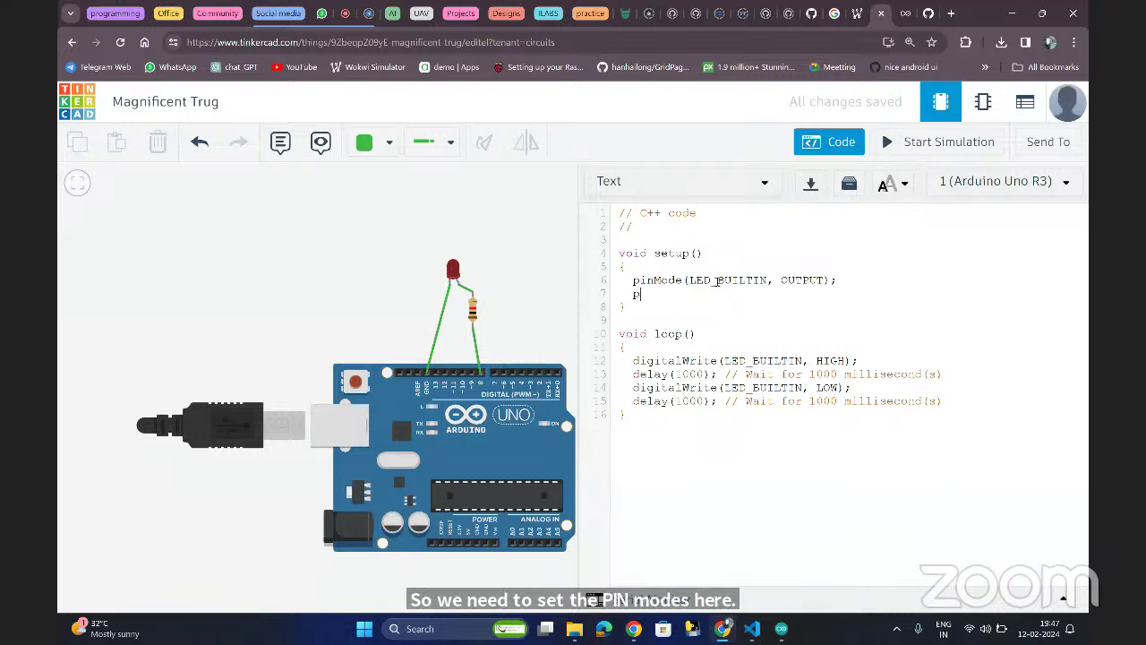
type("inMode")
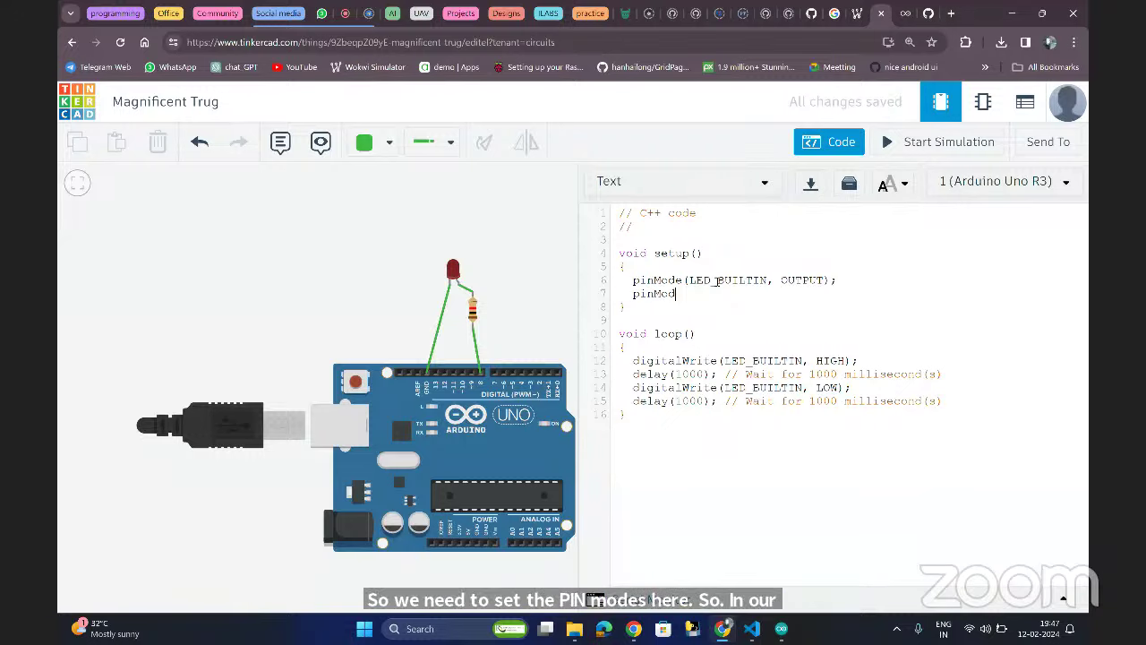
type("()")
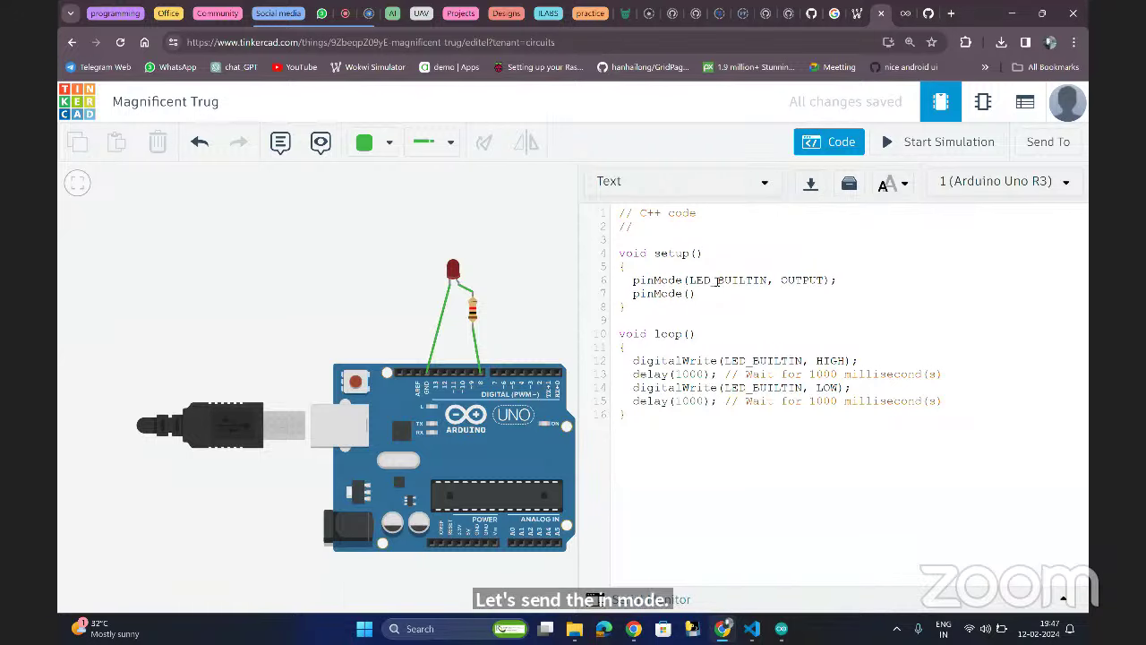
type("8,")
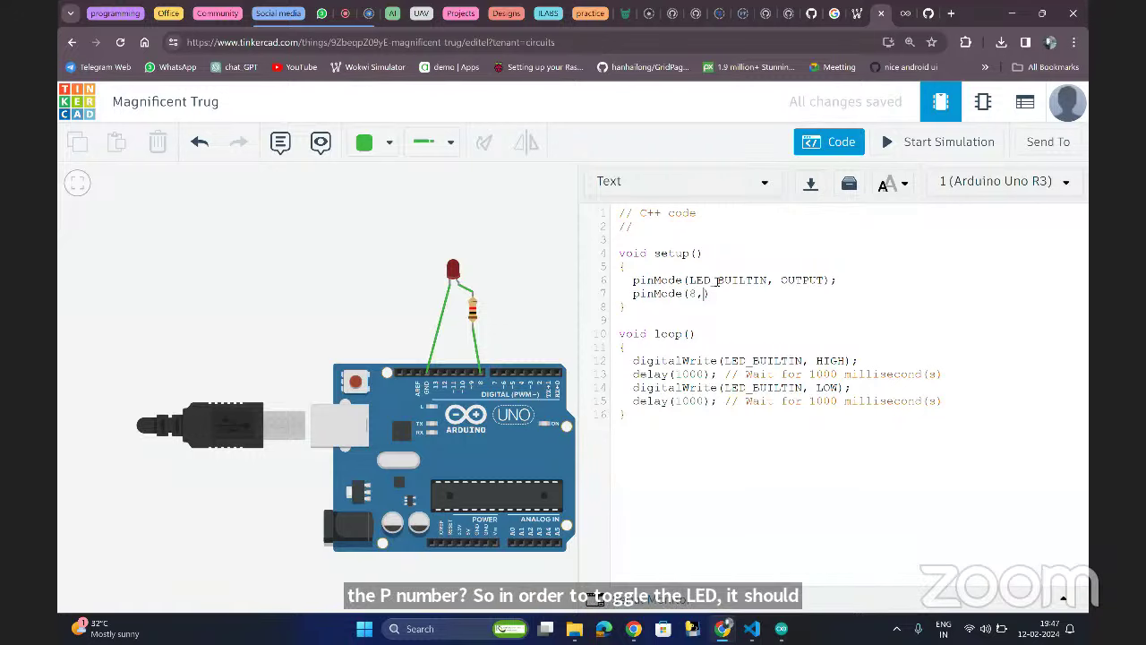
type("OUT")
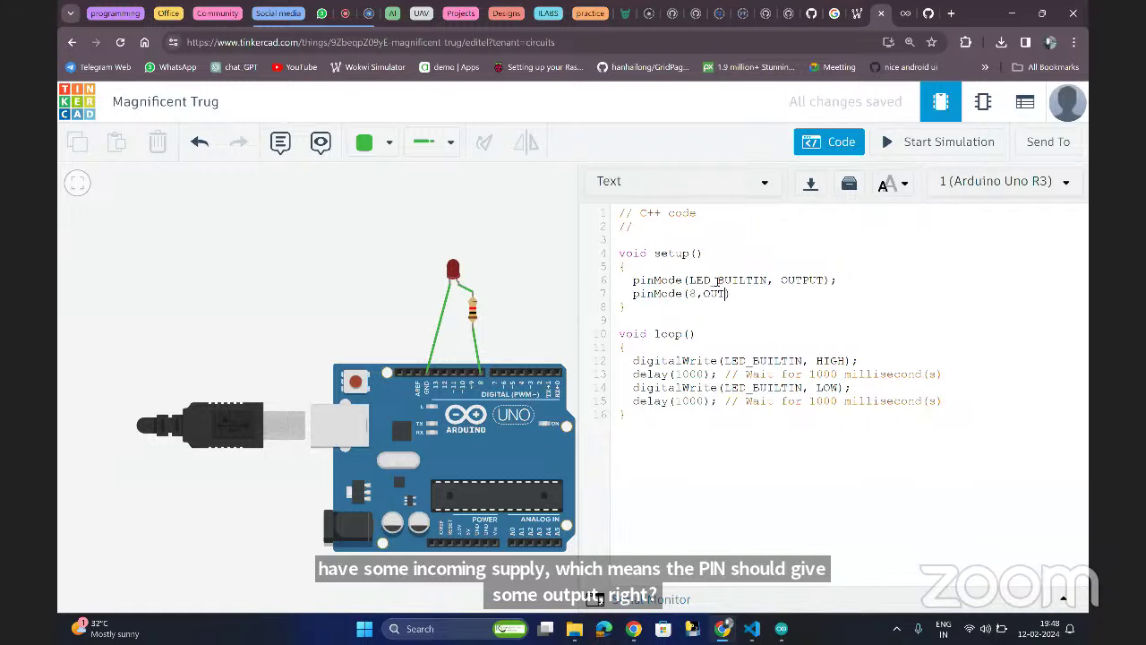
type("PUT")
left_click_drag(629, 294, 626, 280)
key("BackSpace")
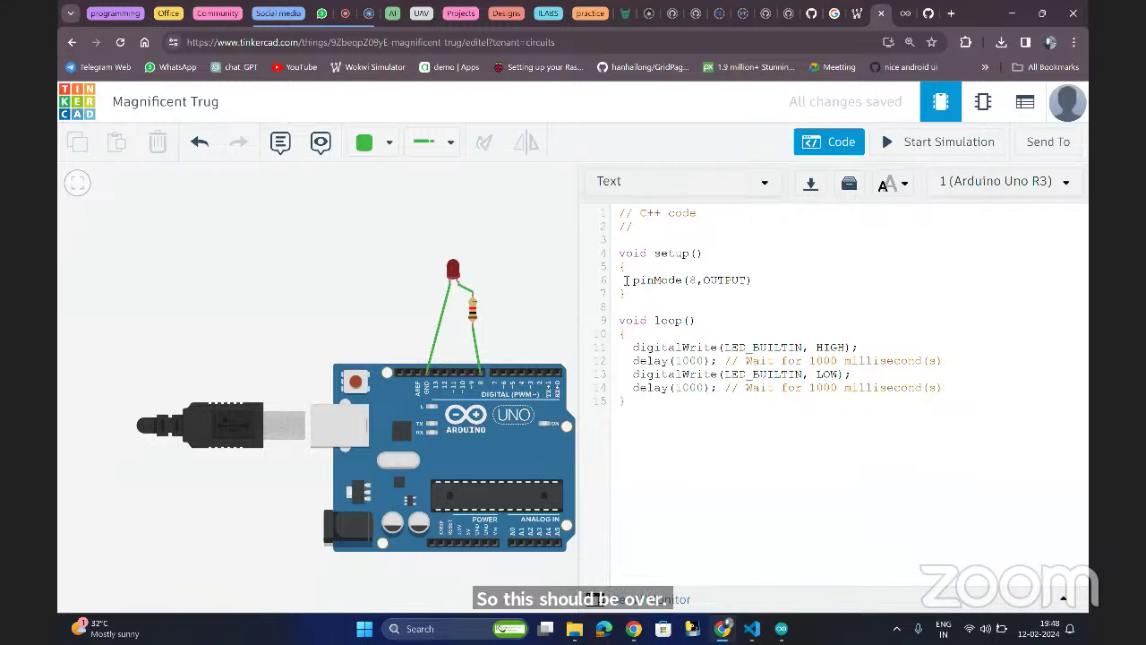
- Examine the arguments of pinMode in setup and the statements inside the loop function
left_click(692, 280)
key("ctrl+shift+Right")
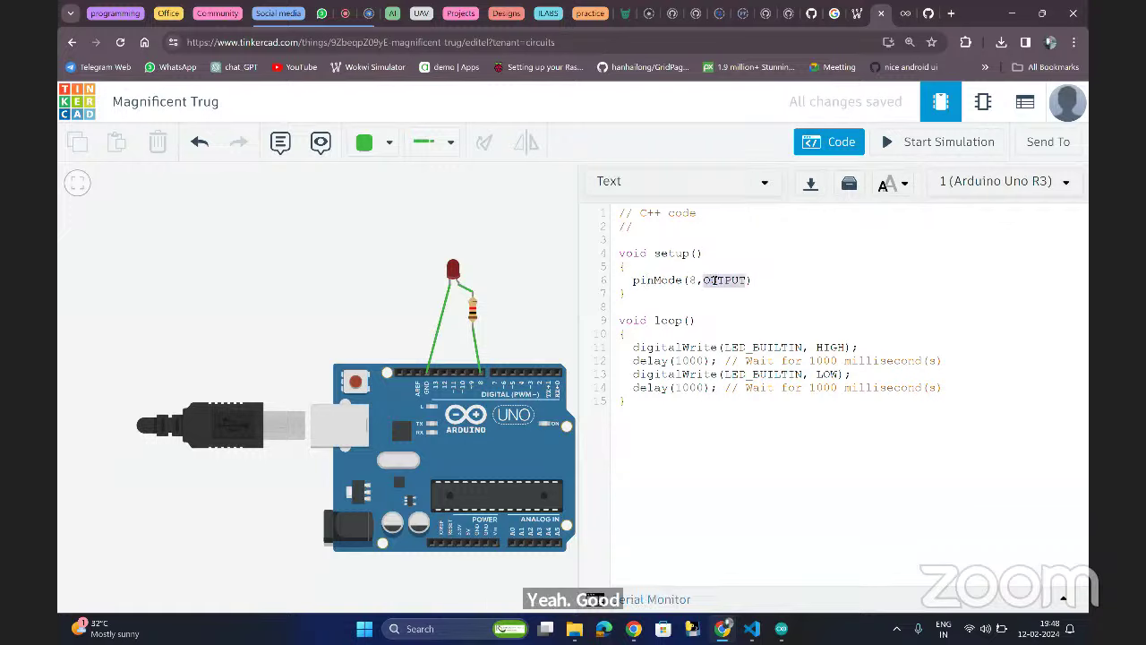
left_click(638, 291)
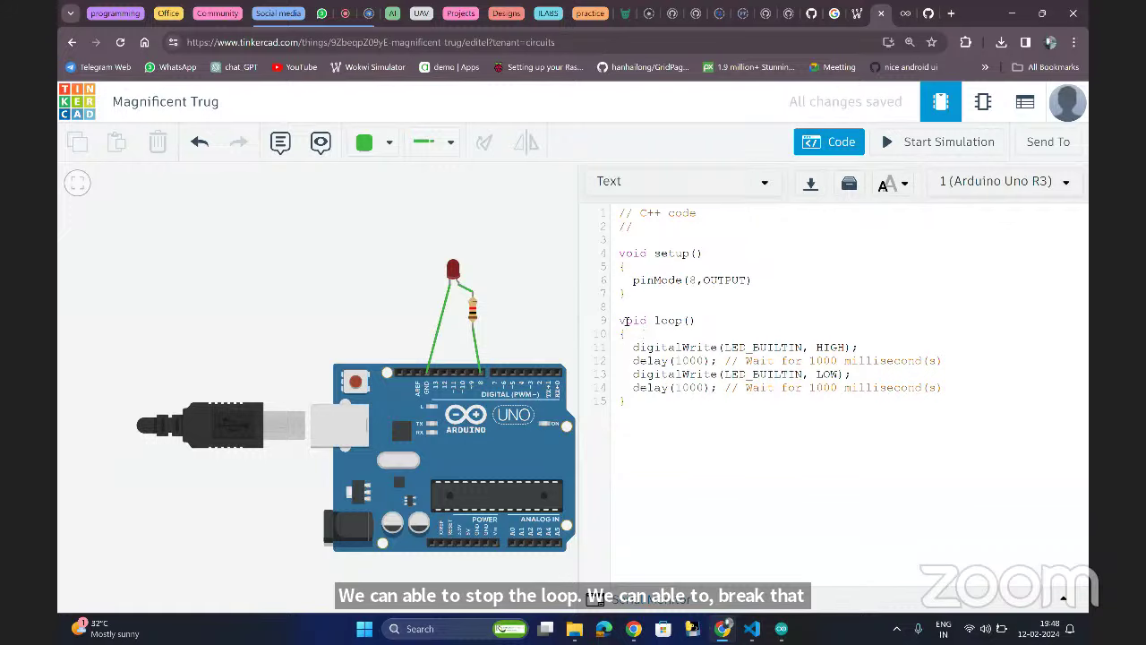
left_click(692, 312)
left_click(699, 320)
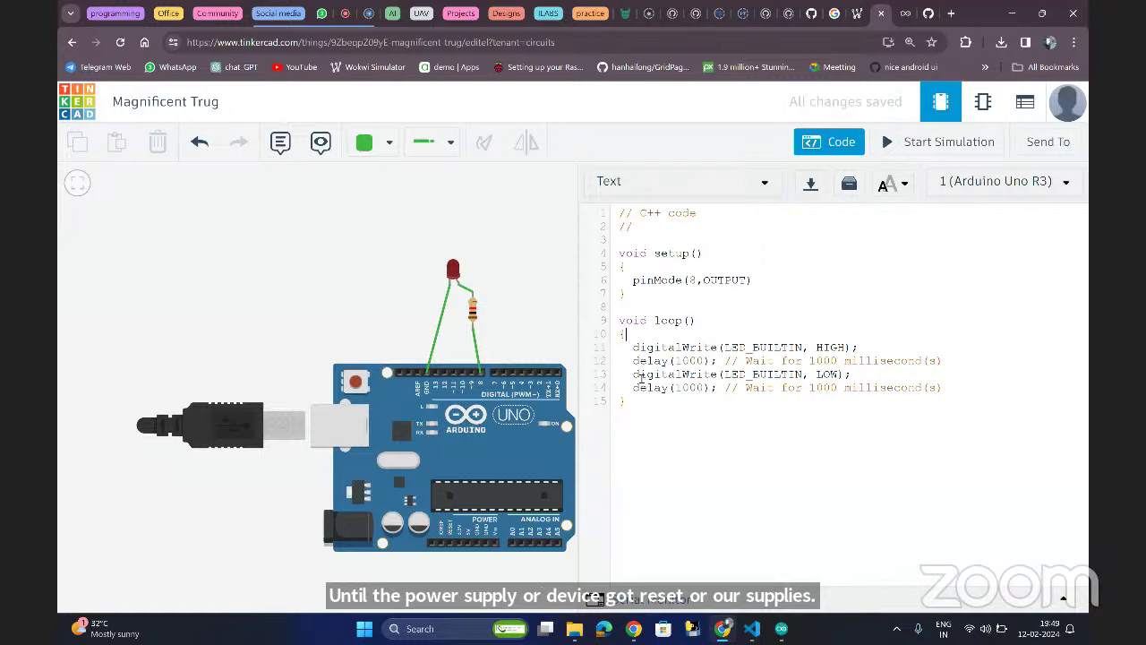
left_click_drag(634, 333, 944, 388)
left_click(944, 387)
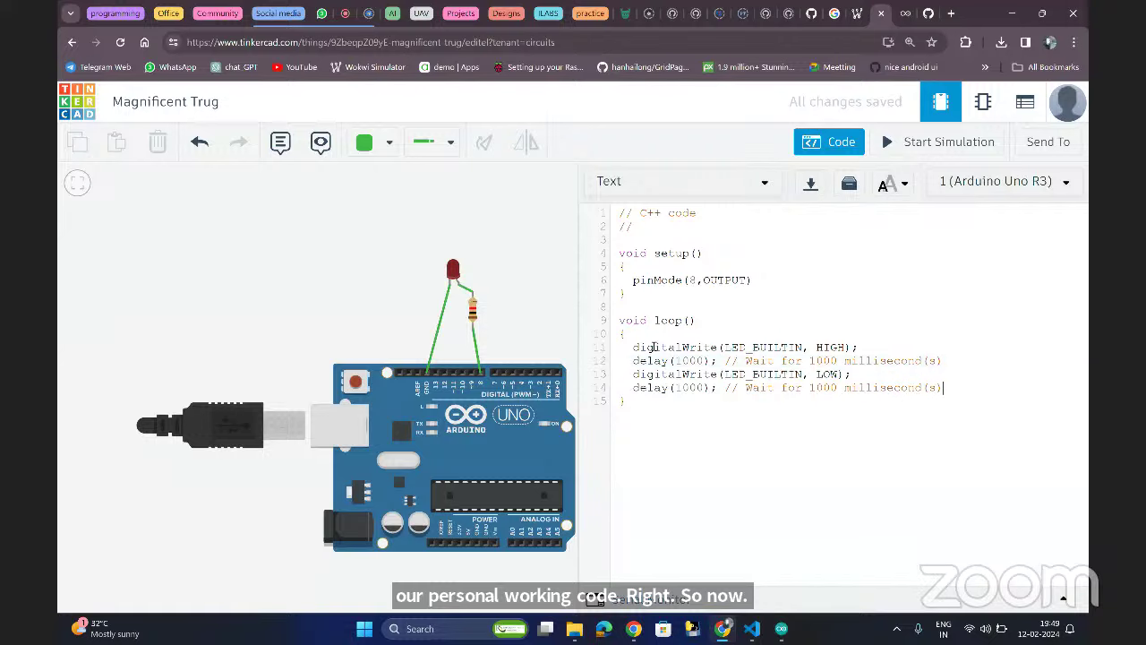
- Examine the function name and pin argument of the first digitalWrite call in the loop function
double_click(653, 348)
left_click(653, 347)
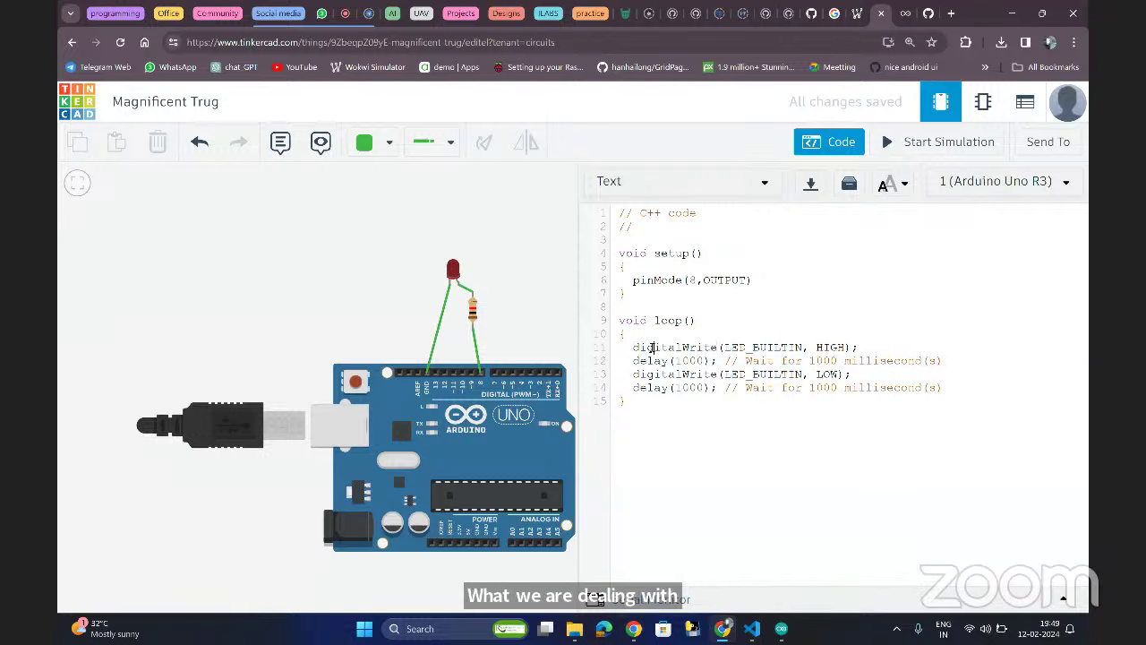
left_click_drag(633, 346, 720, 348)
left_click(682, 347)
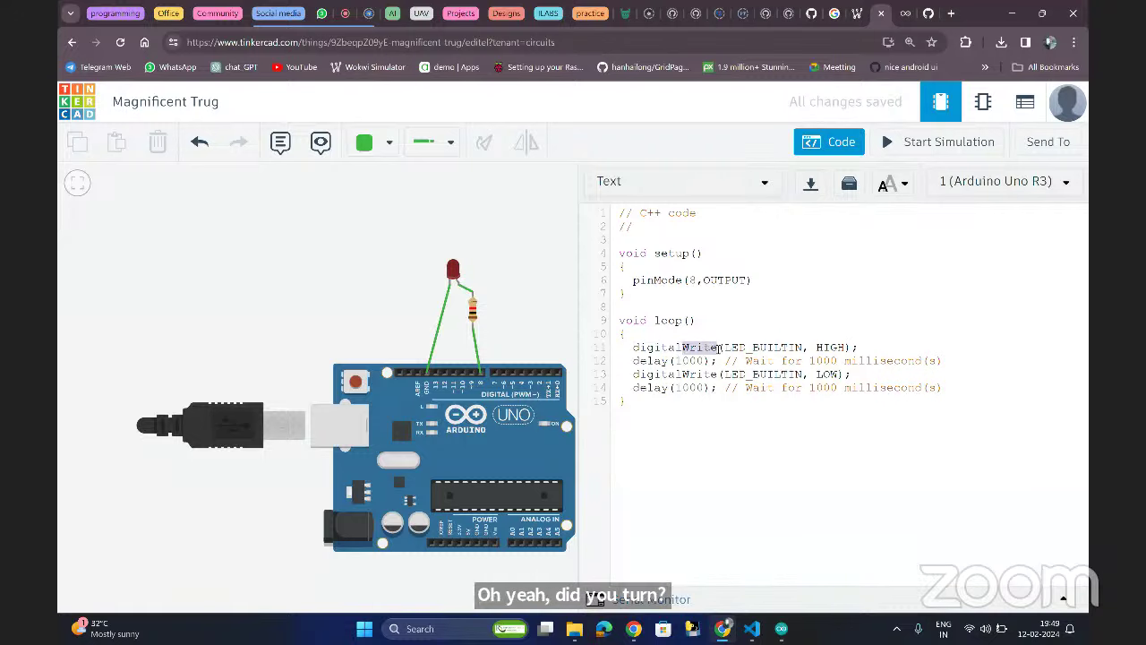
left_click(721, 348)
double_click(745, 347)
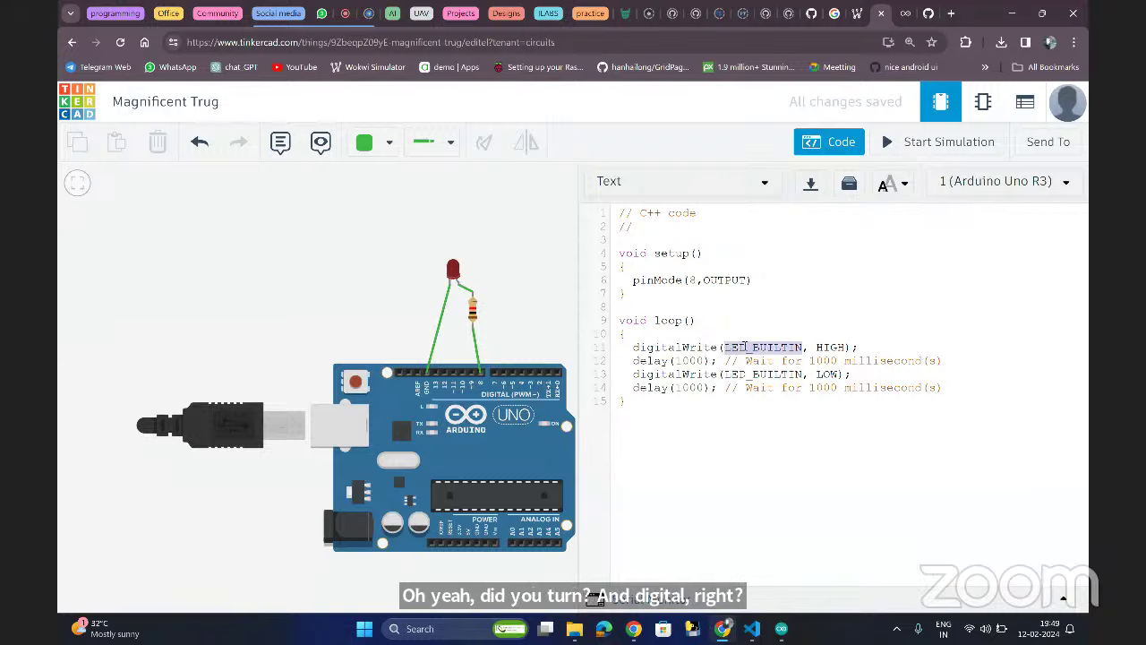
double_click(680, 348)
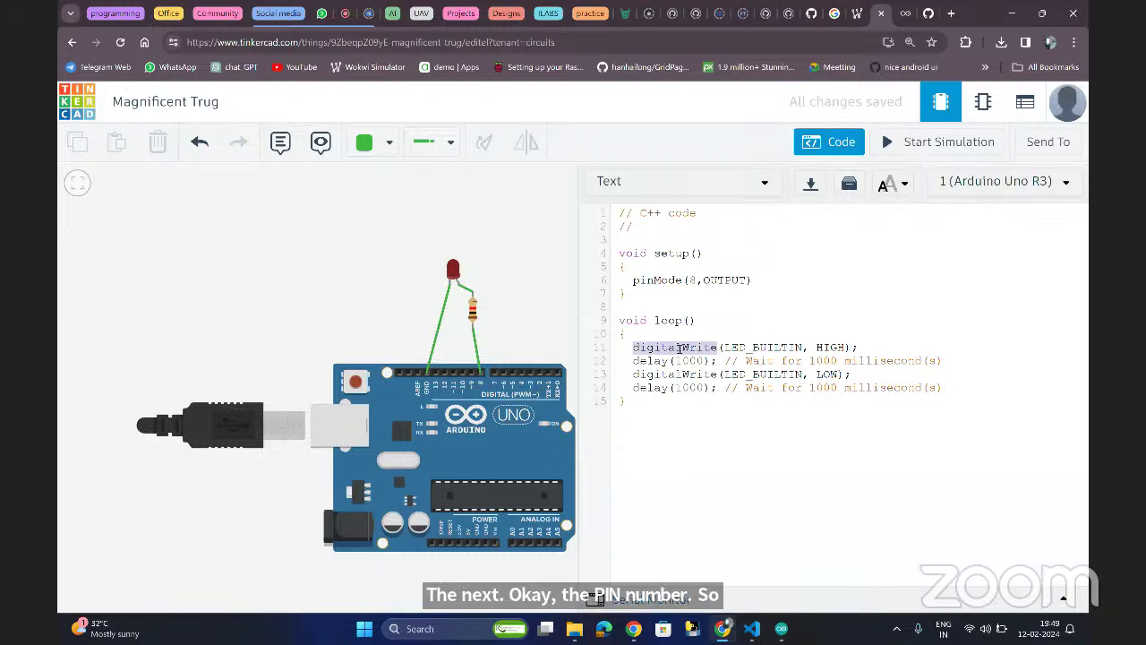
left_click(680, 347)
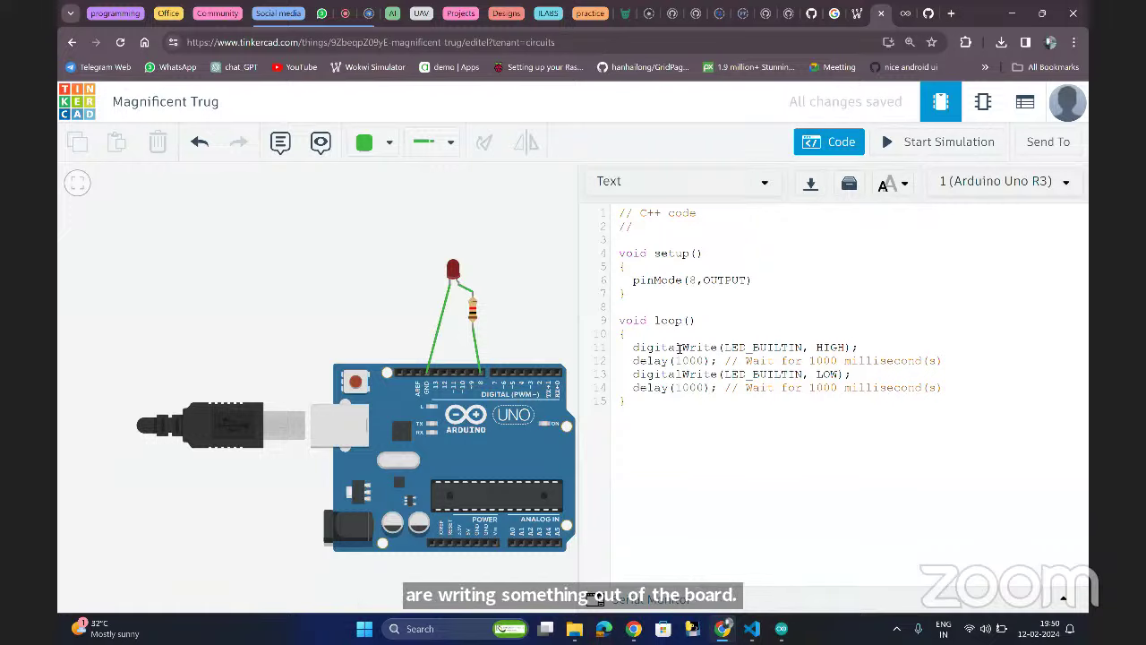
- Replace LED_BUILTIN with 8 in the loop's first digitalWrite call
double_click(678, 347)
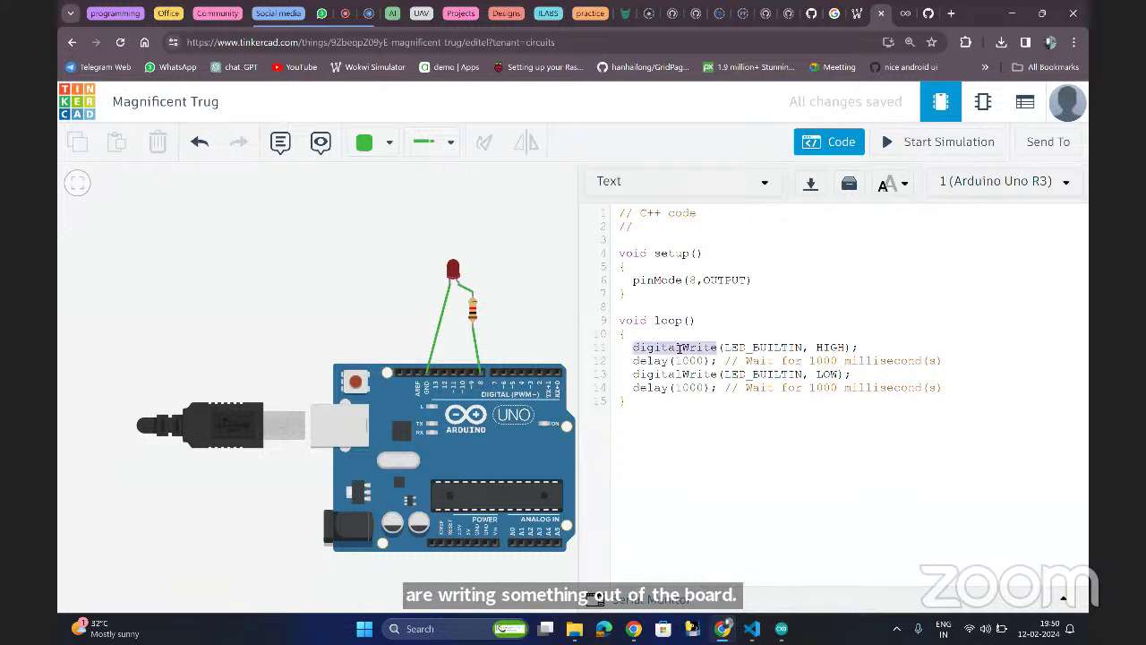
double_click(752, 347)
type("8")
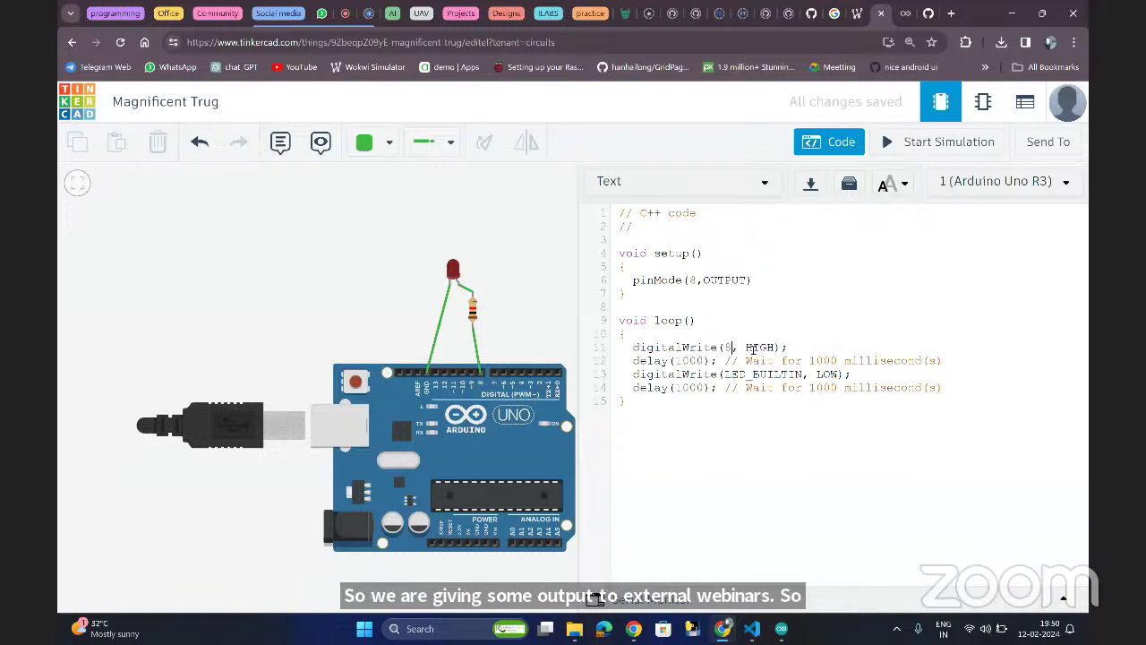
- Try LOW and 0 as the state in the loop's first digitalWrite call, and set it back to HIGH
double_click(753, 349)
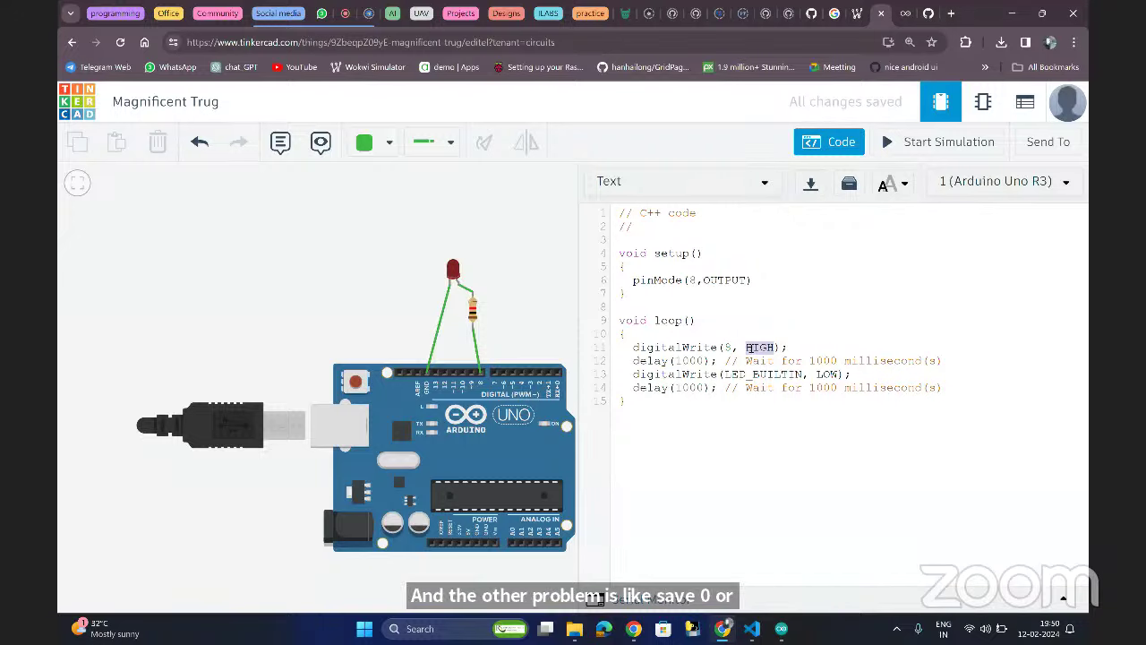
key("BackSpace")
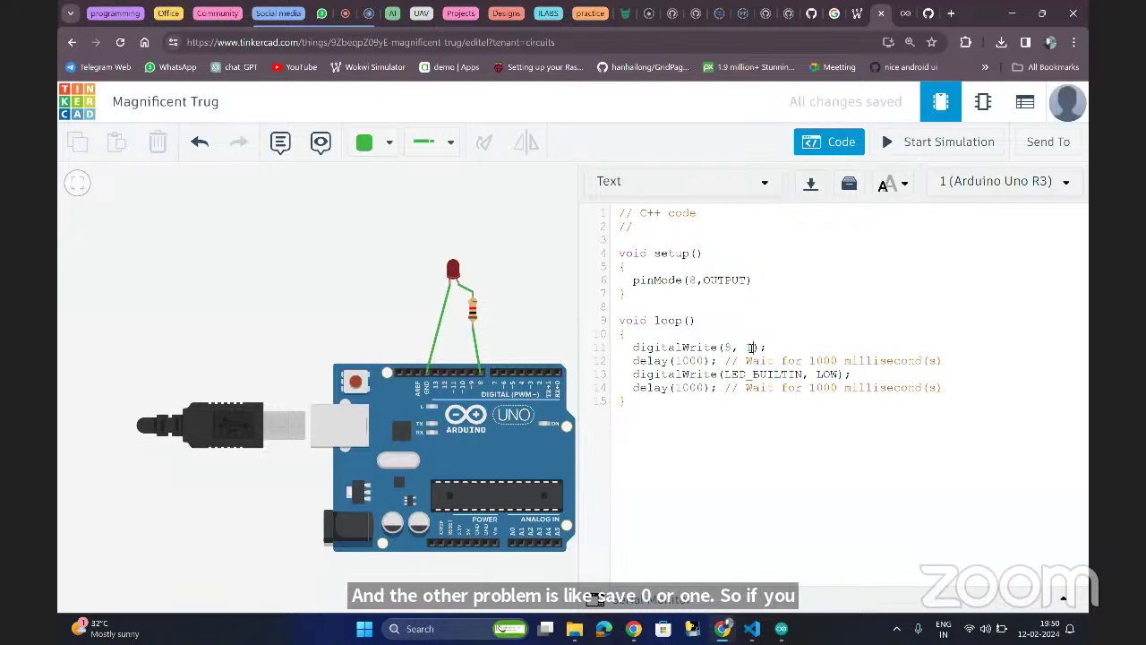
type("LOW")
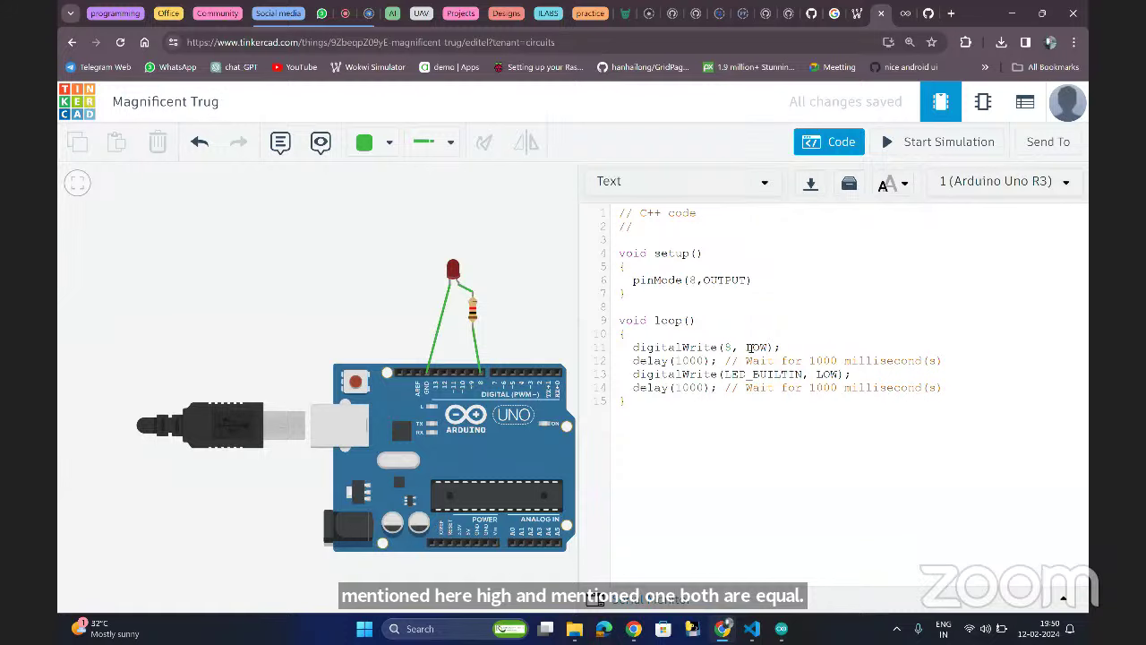
key("BackSpace")
key("BackSpace")
key("BackSpace")
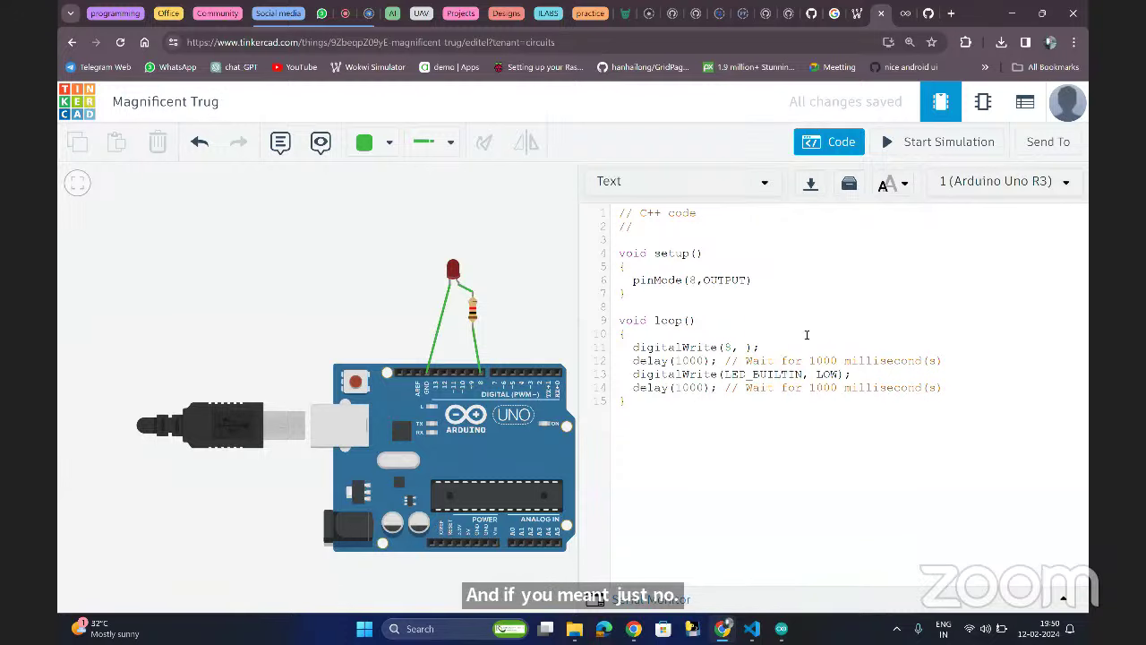
type("0")
key("BackSpace")
type("HIG")
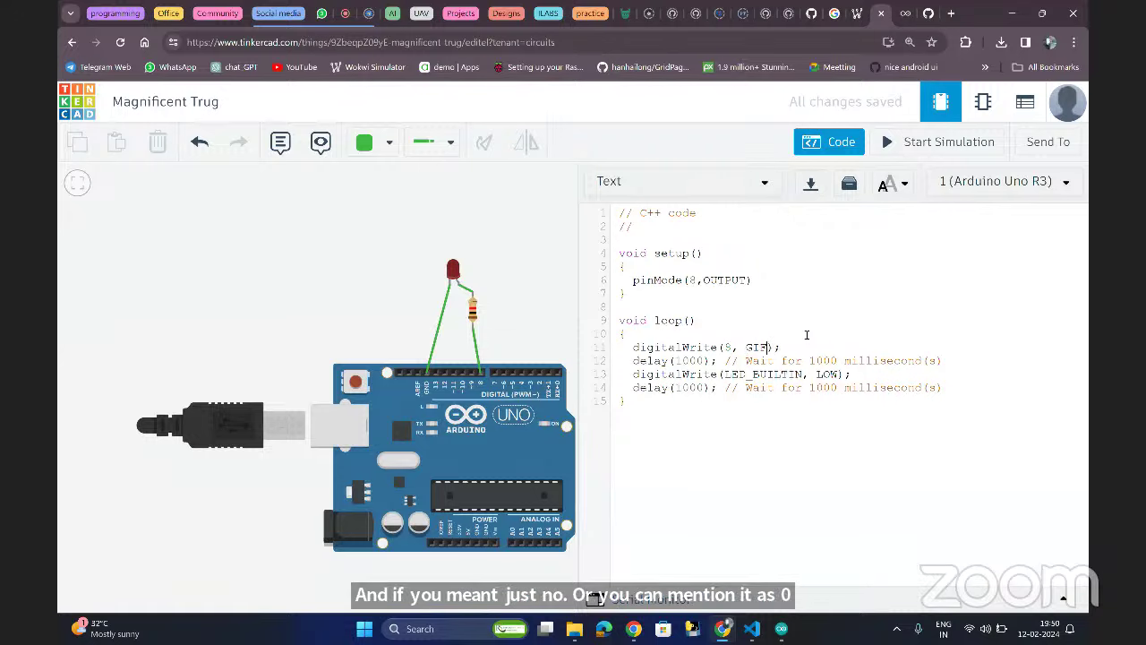
key("BackSpace")
key("BackSpace")
key("BackSpace")
type("HIGH")
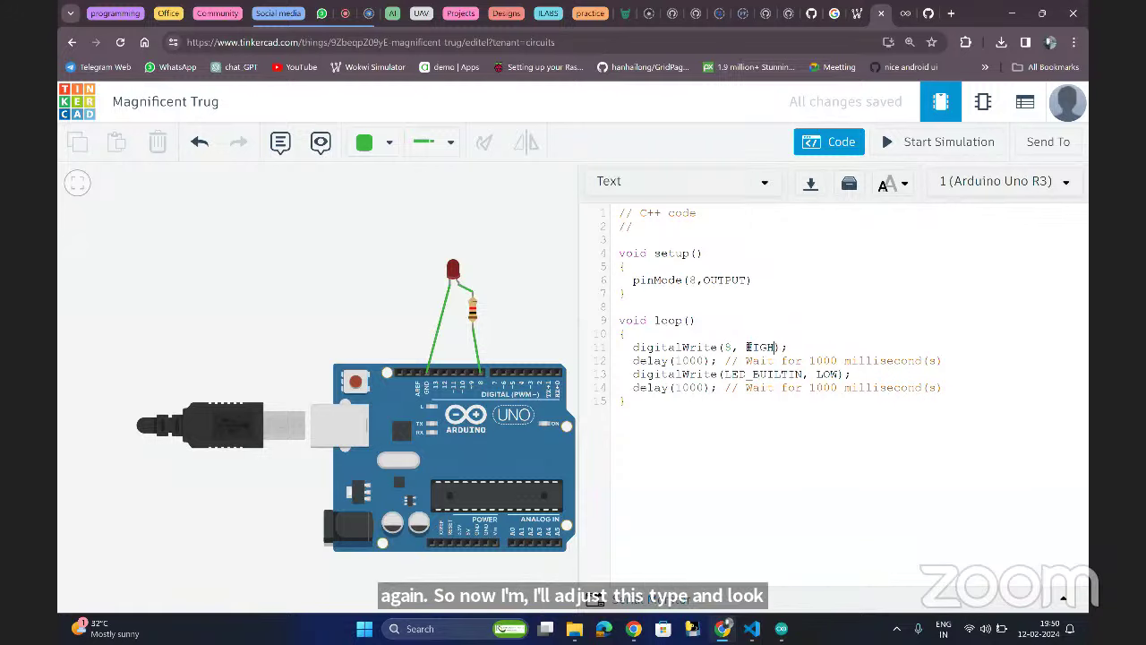
- Add the comment "//5v supply" after the loop's first digitalWrite call, followed by a blank line
double_click(748, 348)
left_click(801, 348)
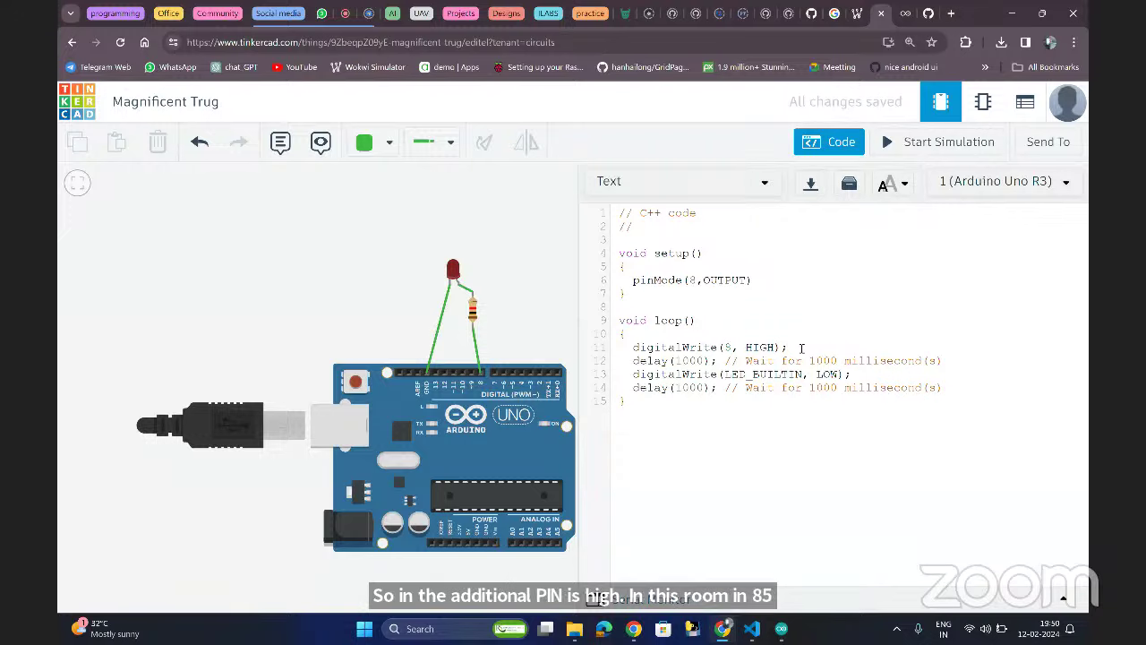
type("//5v")
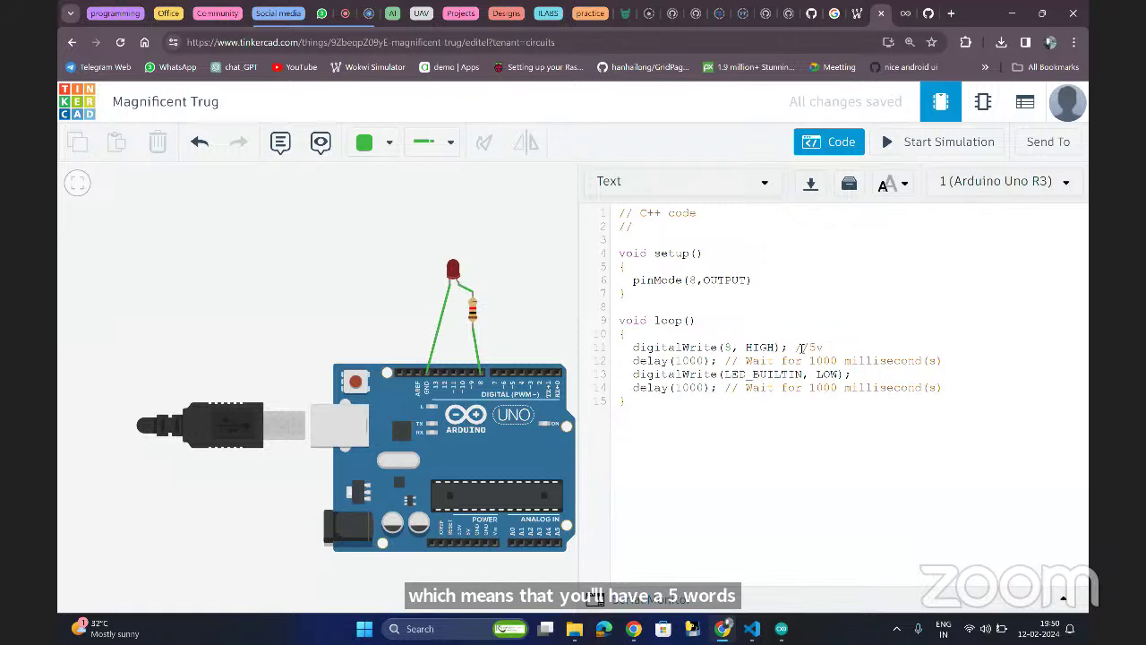
type(" supply")
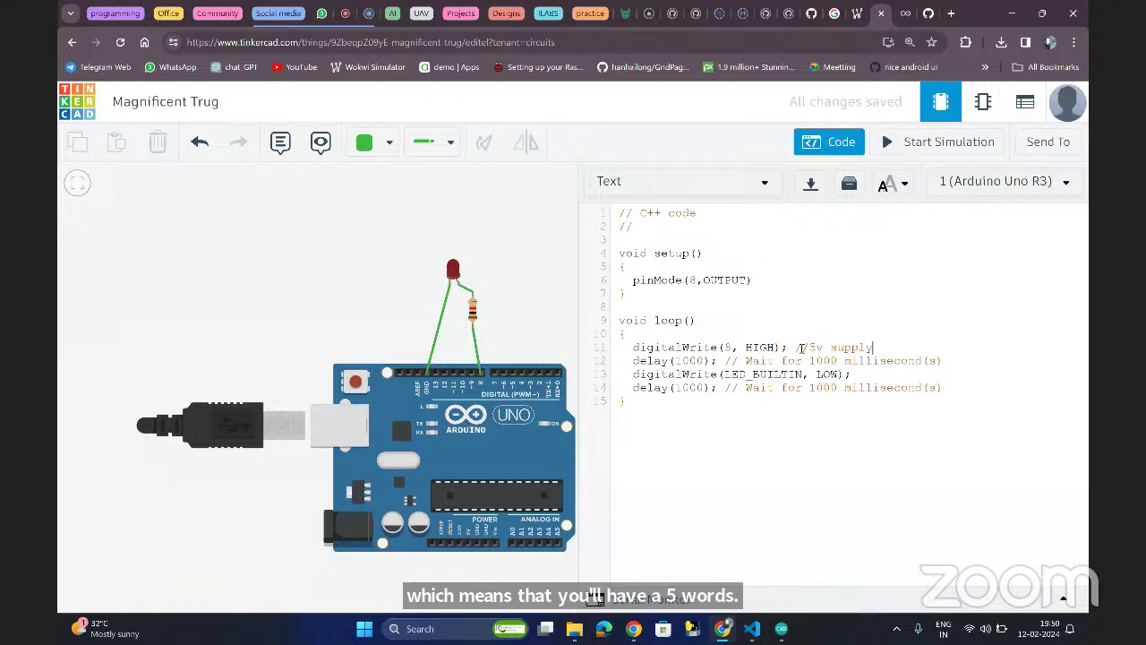
key("Return")
double_click(762, 348)
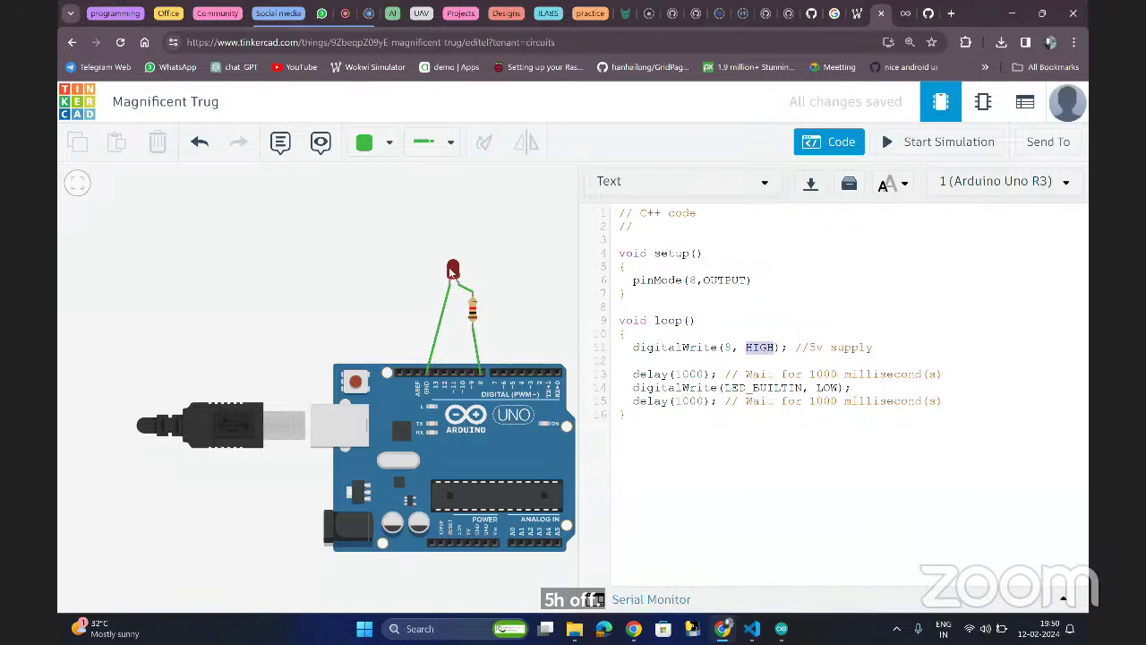
left_click(693, 363)
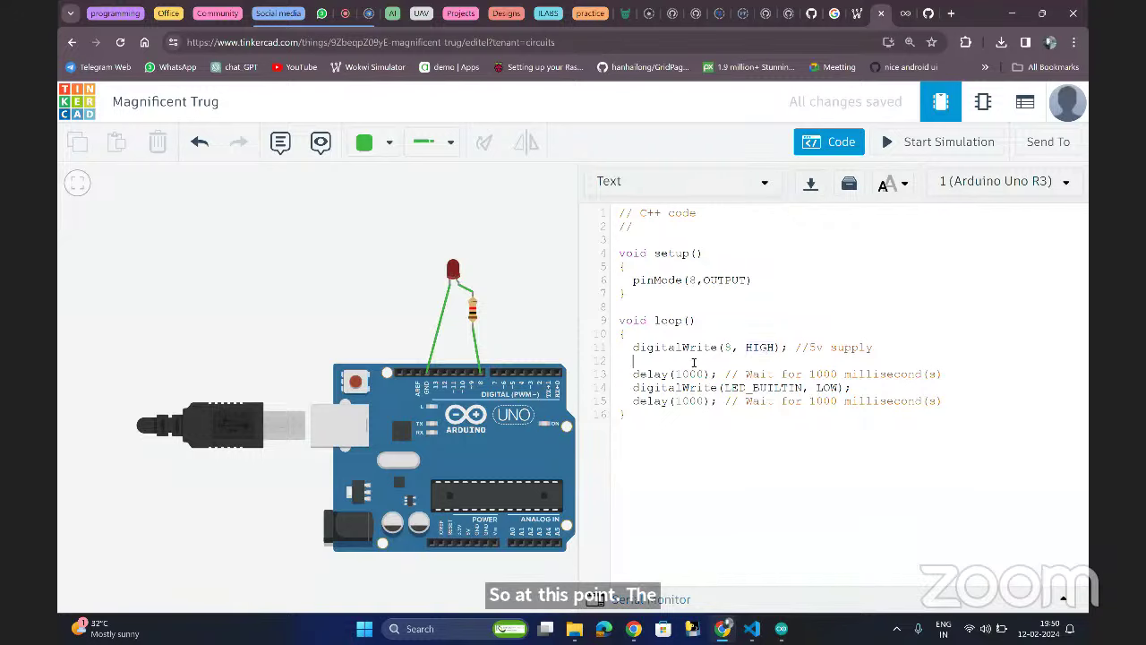
- Review the first delay call in the loop and append "== 1s" to its comment
left_click_drag(632, 374, 715, 374)
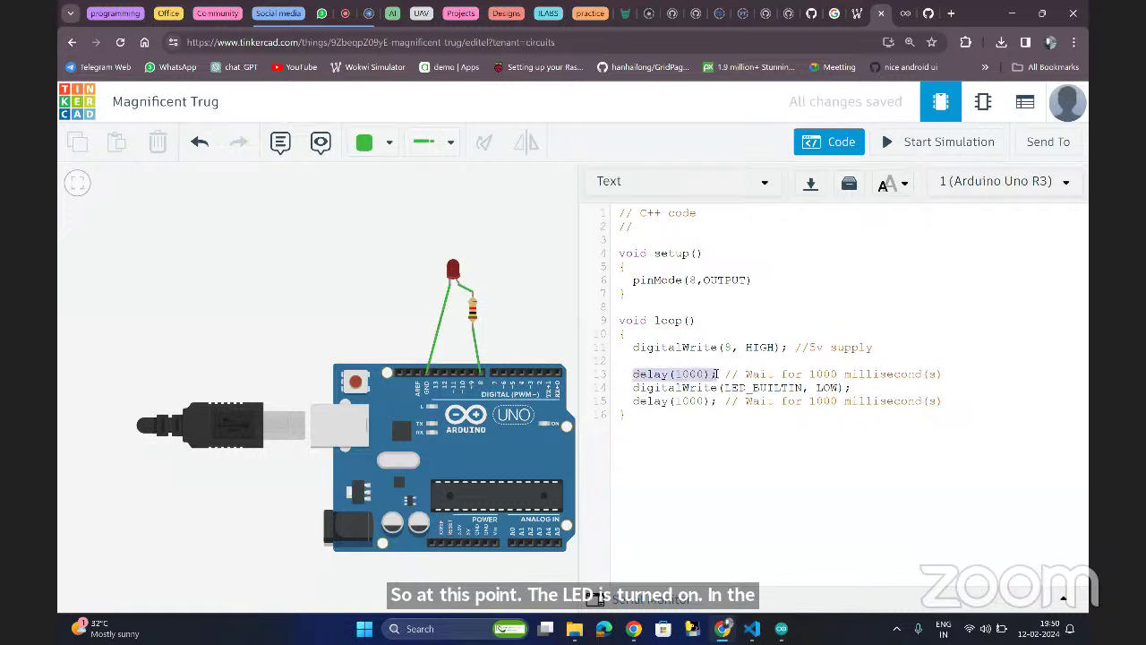
left_click(715, 374)
double_click(658, 374)
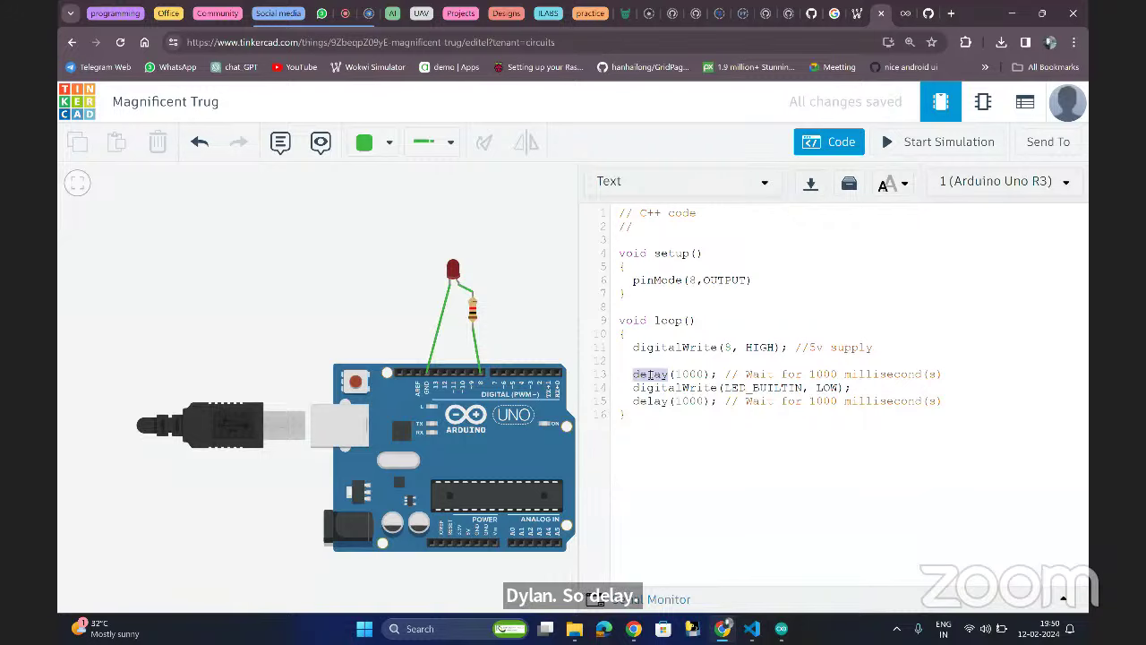
double_click(686, 376)
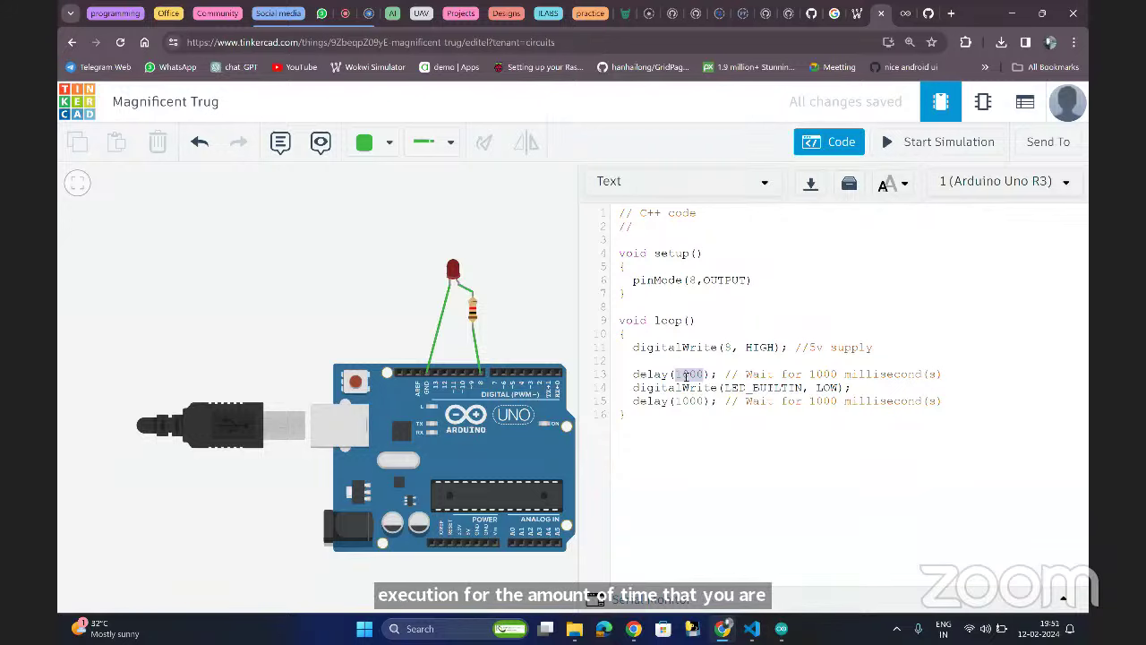
left_click(685, 375)
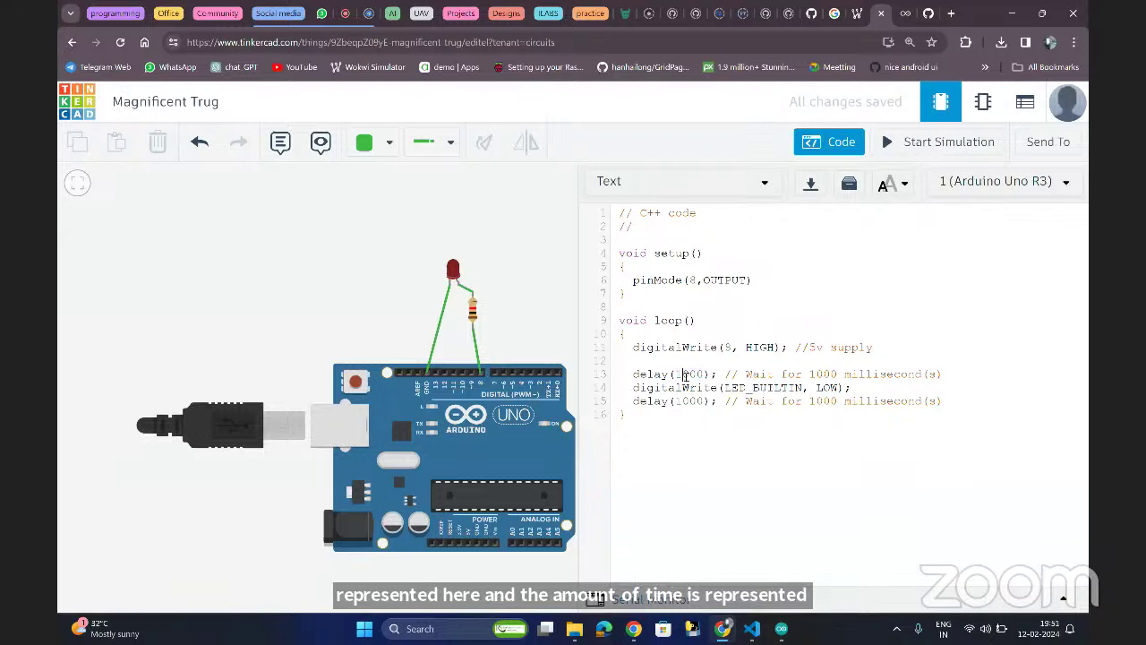
double_click(691, 375)
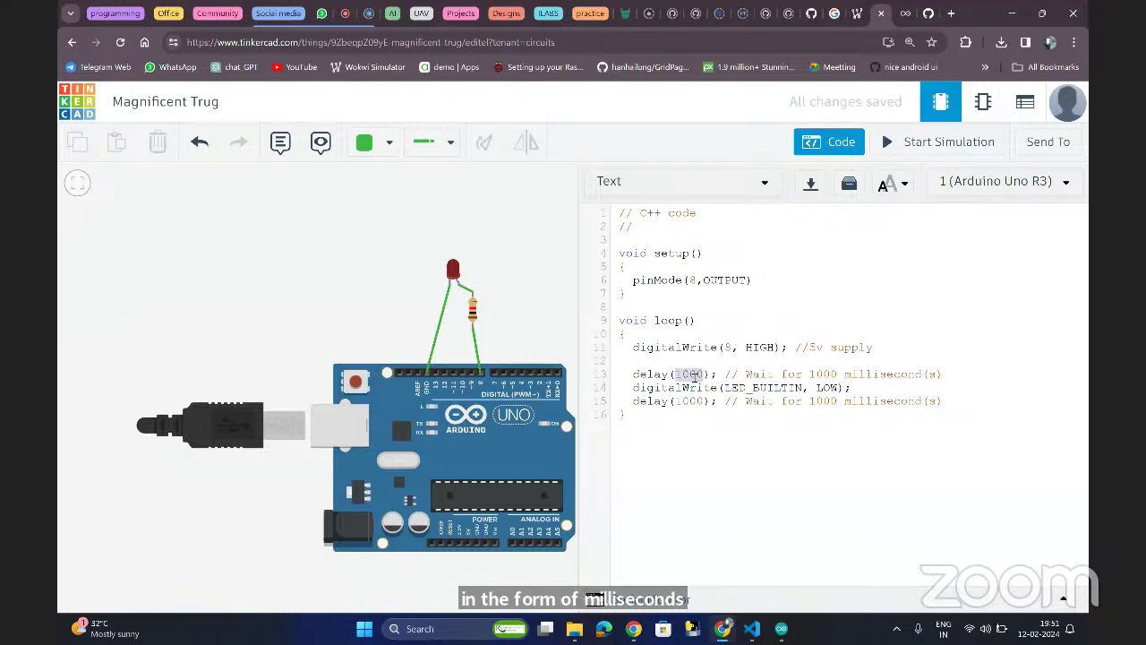
left_click(694, 376)
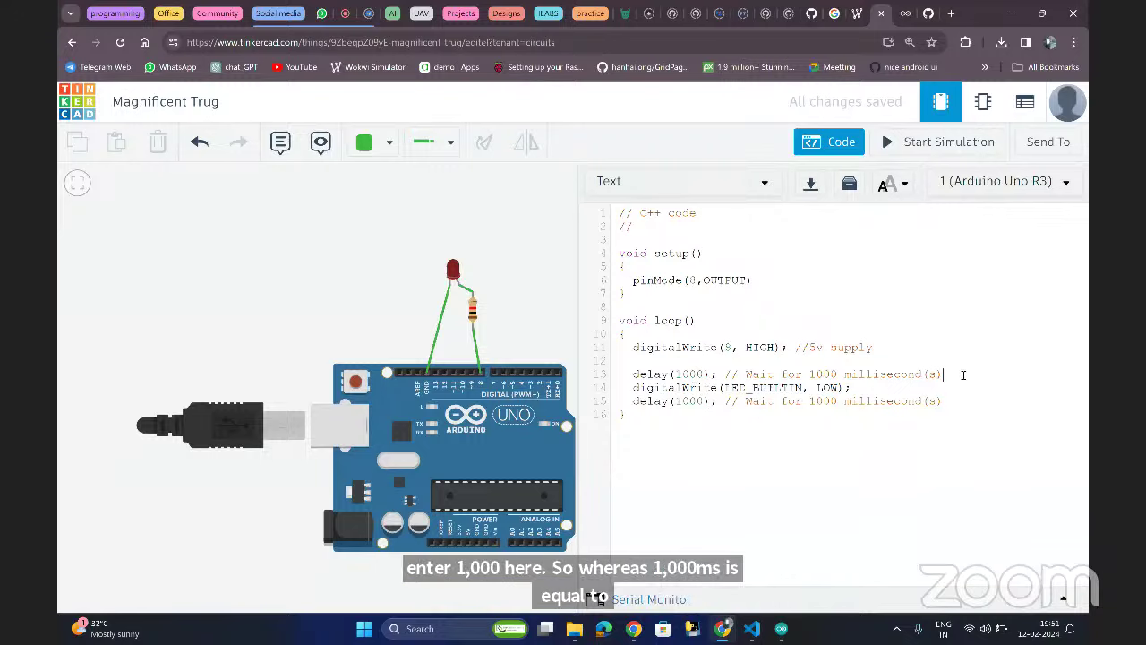
type("== 1s")
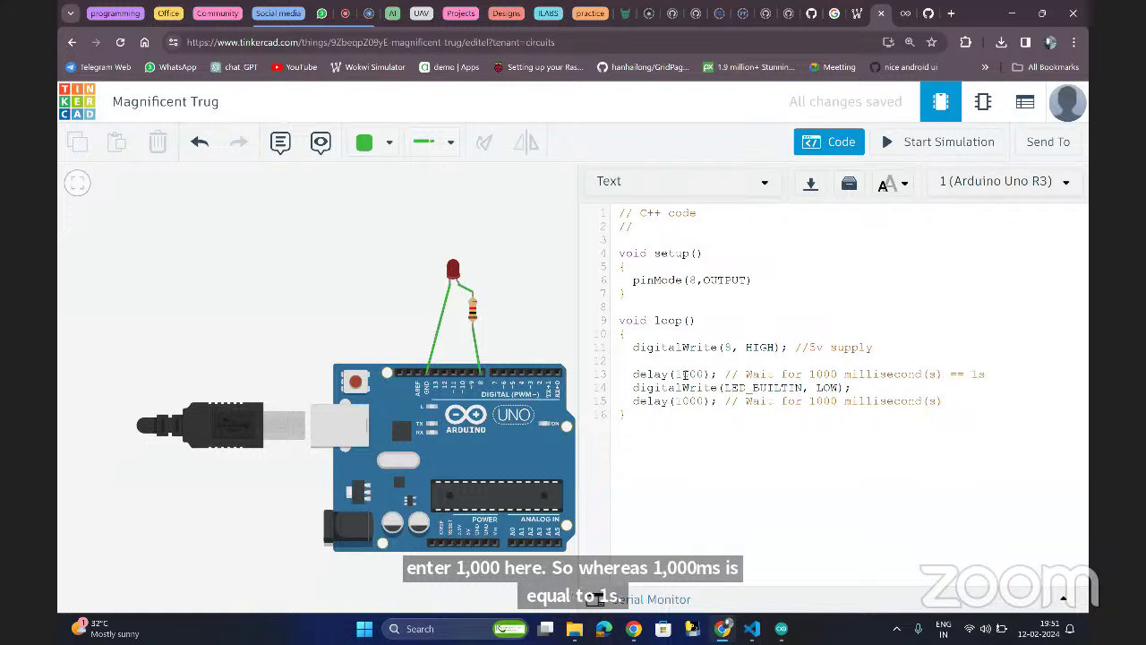
- Set the loop's first delay, after the HIGH digitalWrite call, to 2000 milliseconds
left_click_drag(633, 347, 776, 349)
left_click(780, 348)
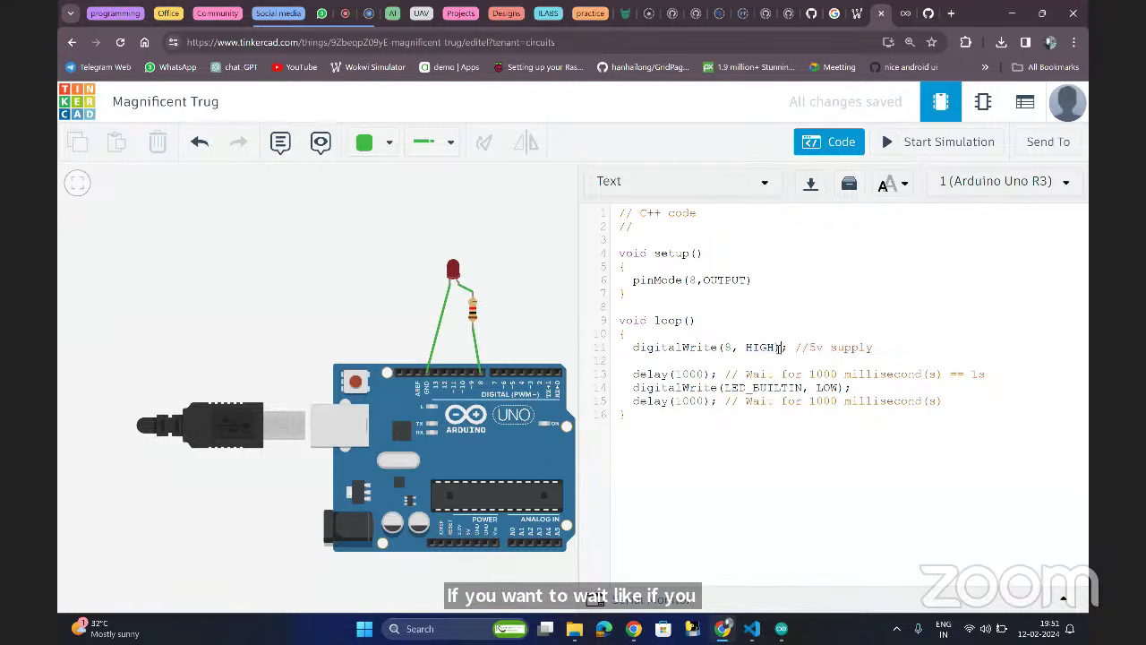
left_click(678, 373)
key("BackSpace")
type("2")
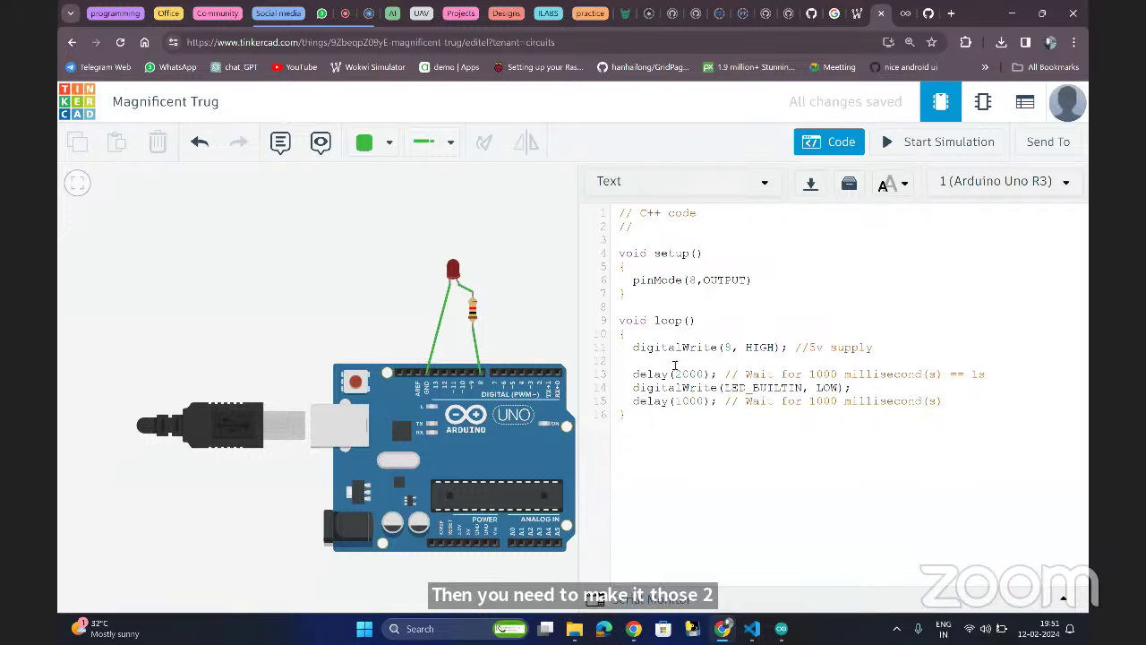
double_click(677, 373)
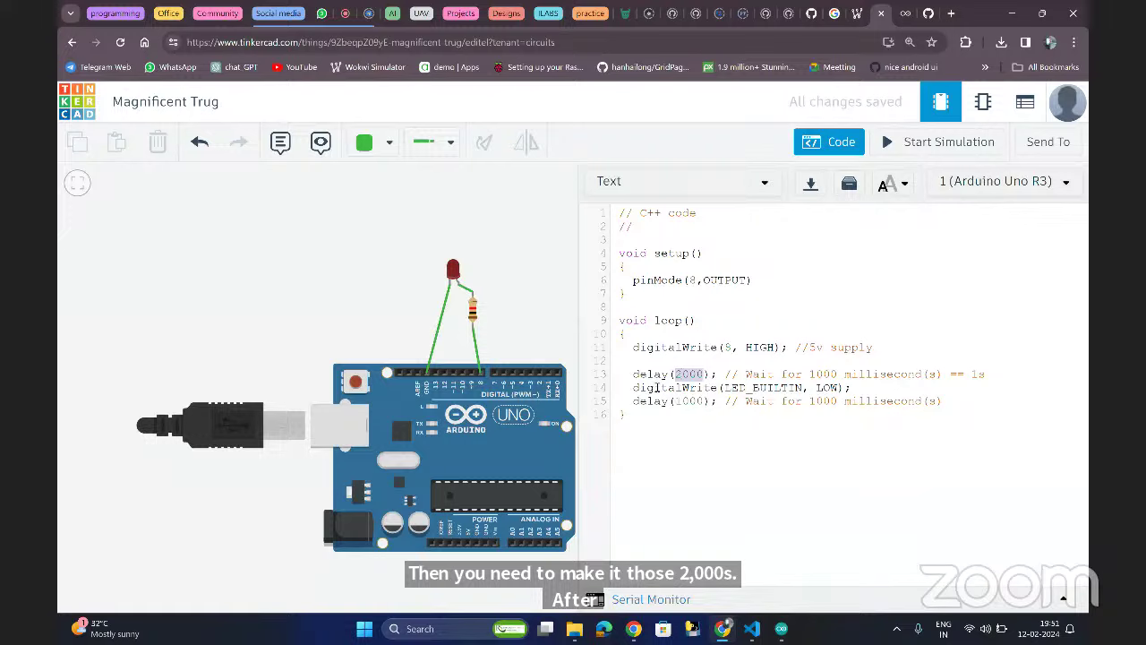
- Replace LED_BUILTIN with 8 in the loop's second digitalWrite call
left_click(655, 388)
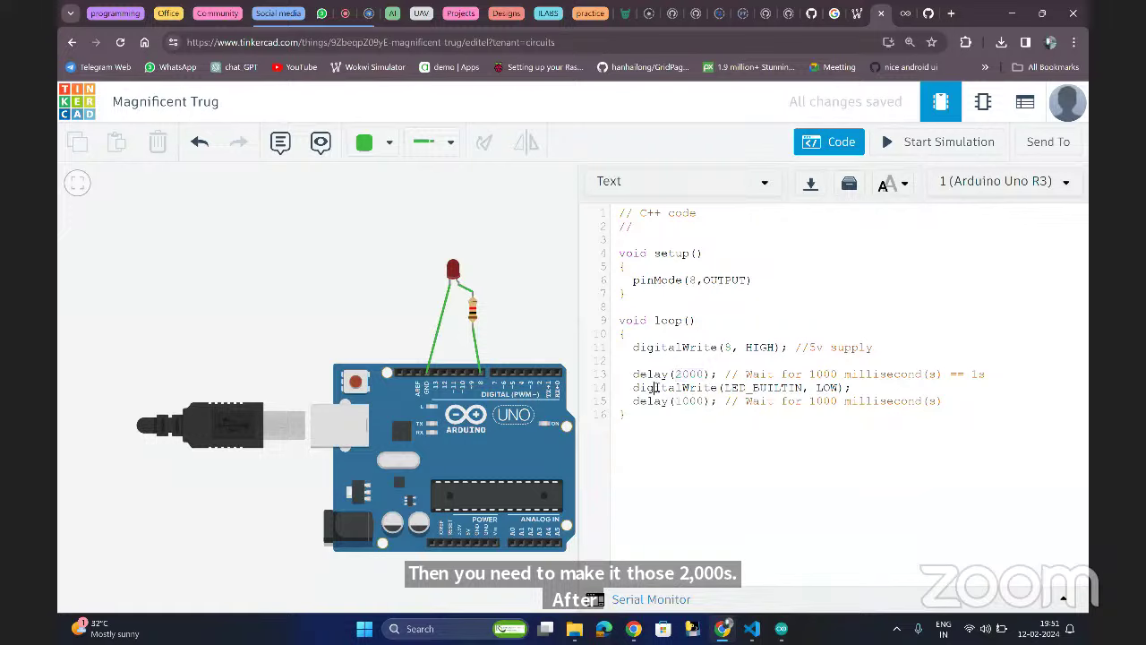
double_click(739, 388)
type("8")
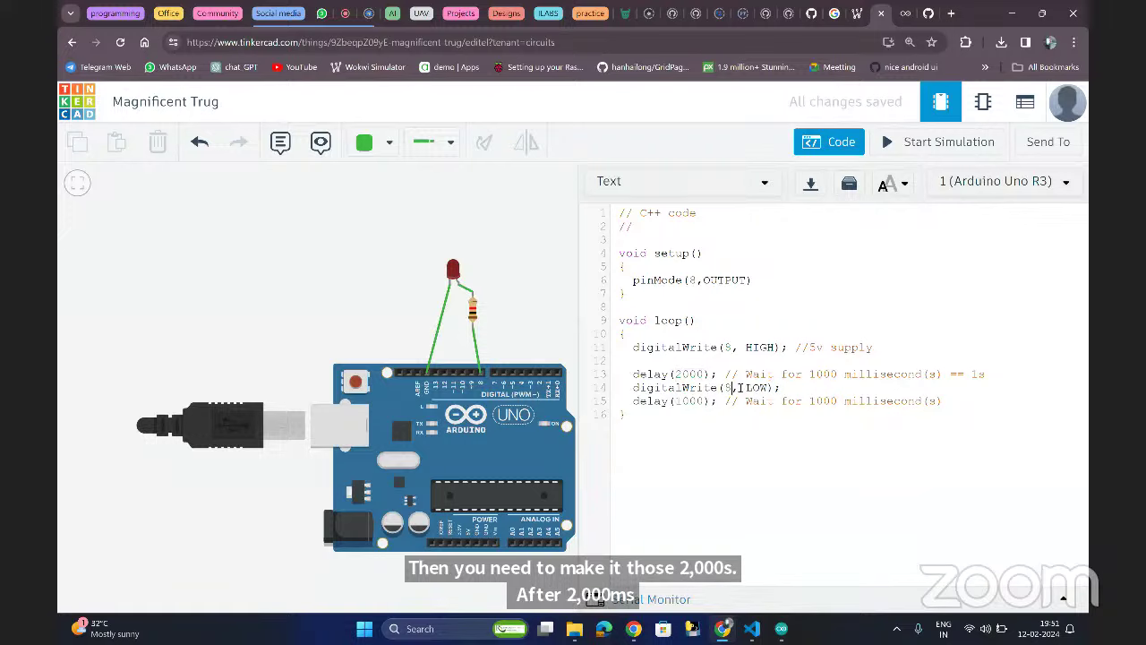
- Compare the state argument of the loop's second digitalWrite call with that of the first
double_click(754, 387)
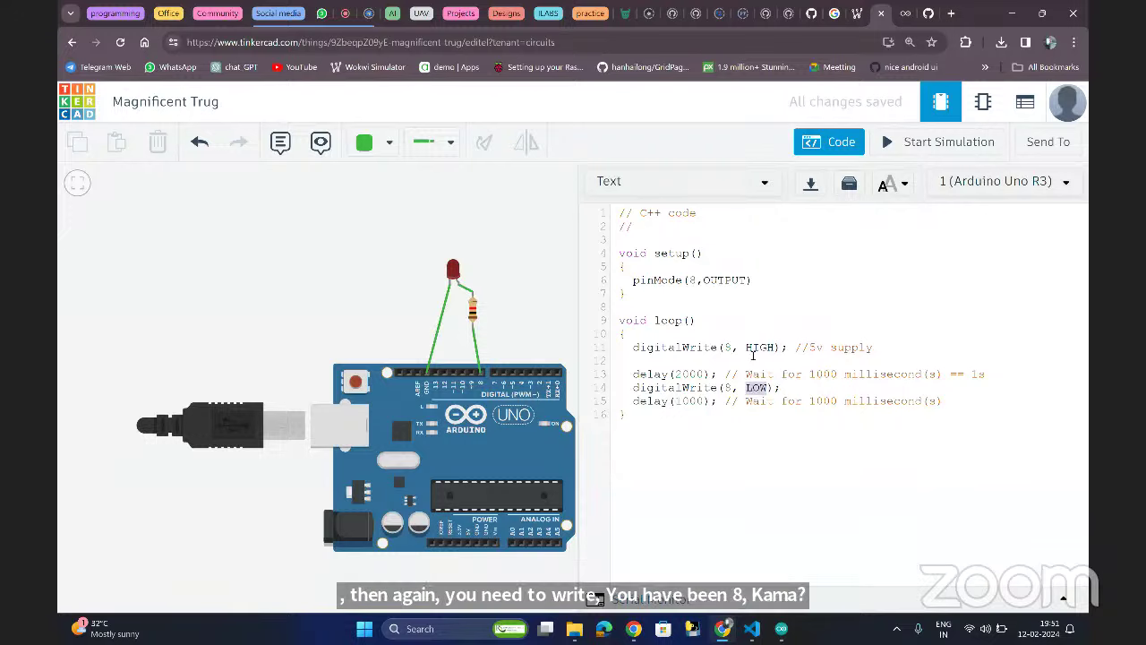
double_click(757, 348)
left_click(758, 388)
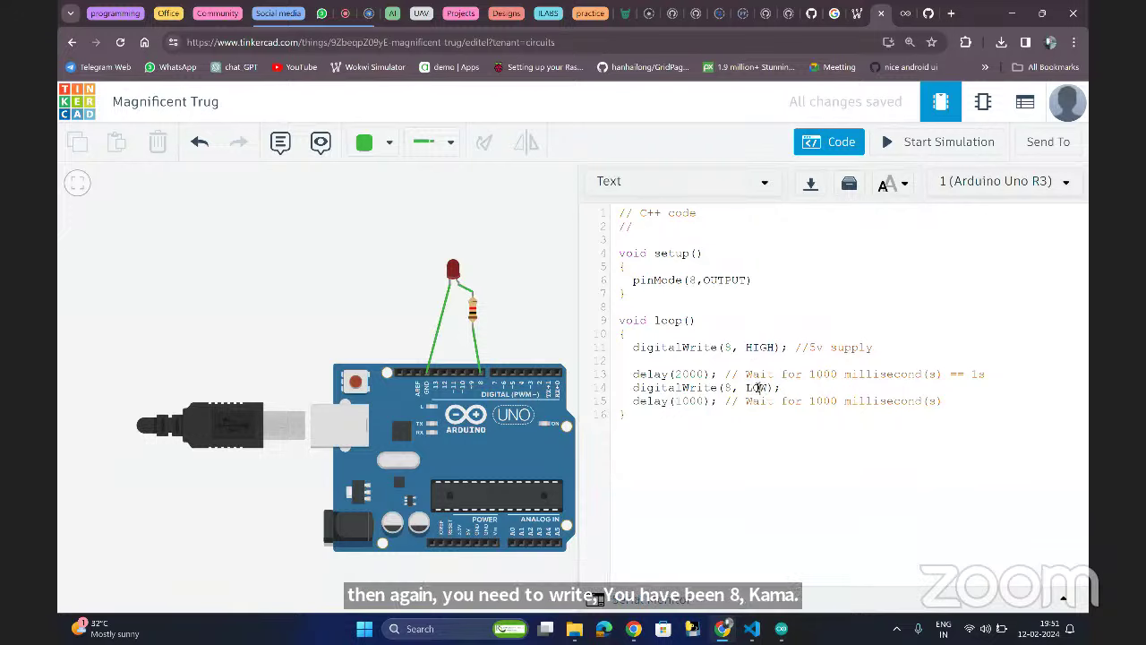
double_click(758, 387)
left_click(758, 388)
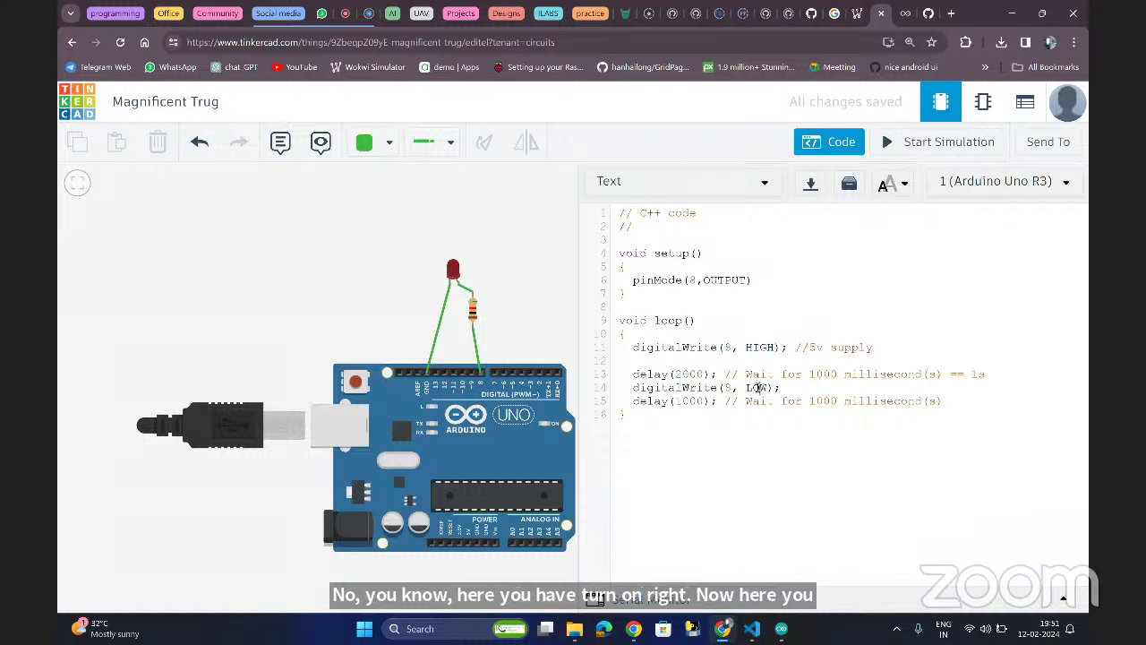
double_click(758, 388)
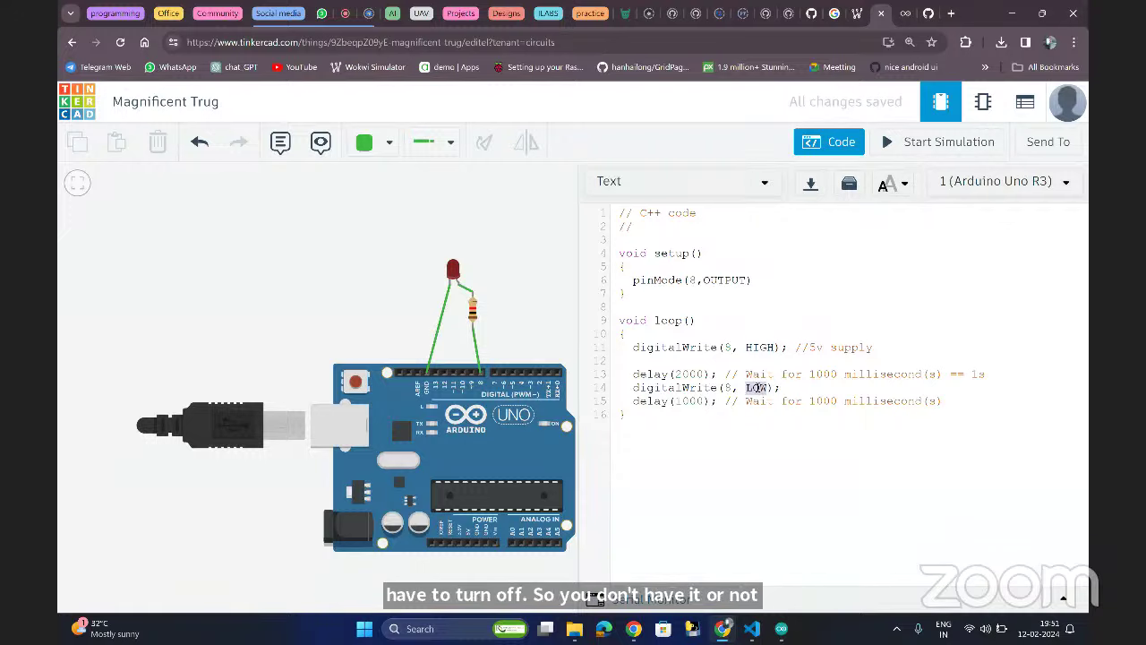
left_click(758, 388)
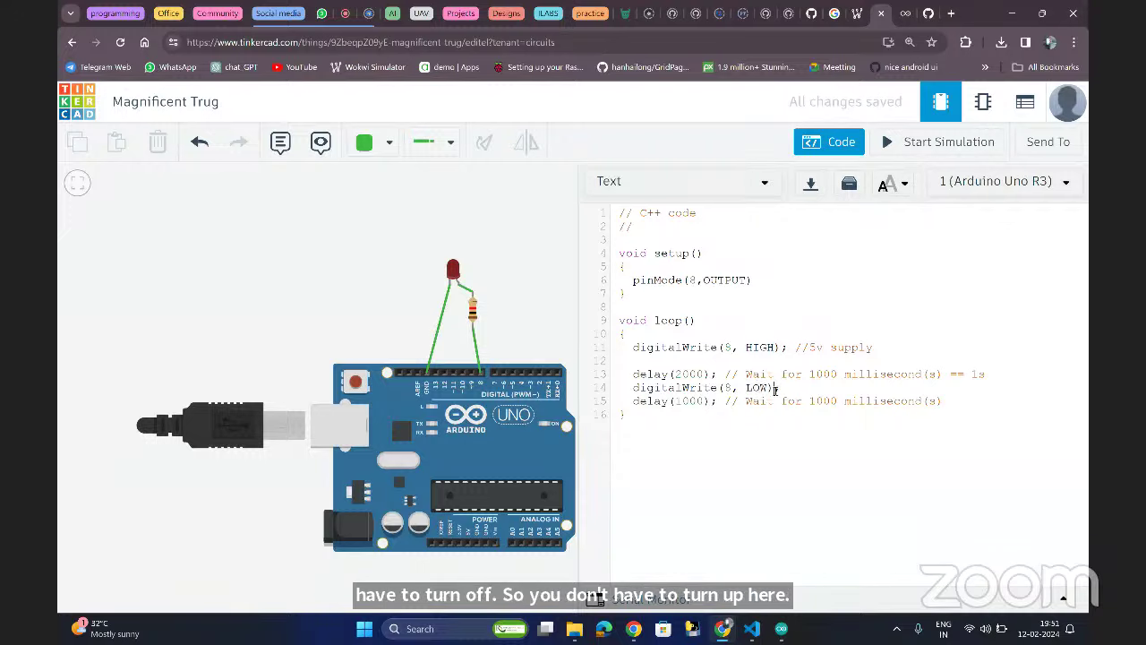
- Set the loop's second delay, after the LOW digitalWrite call, to 2000 milliseconds
left_click(680, 401)
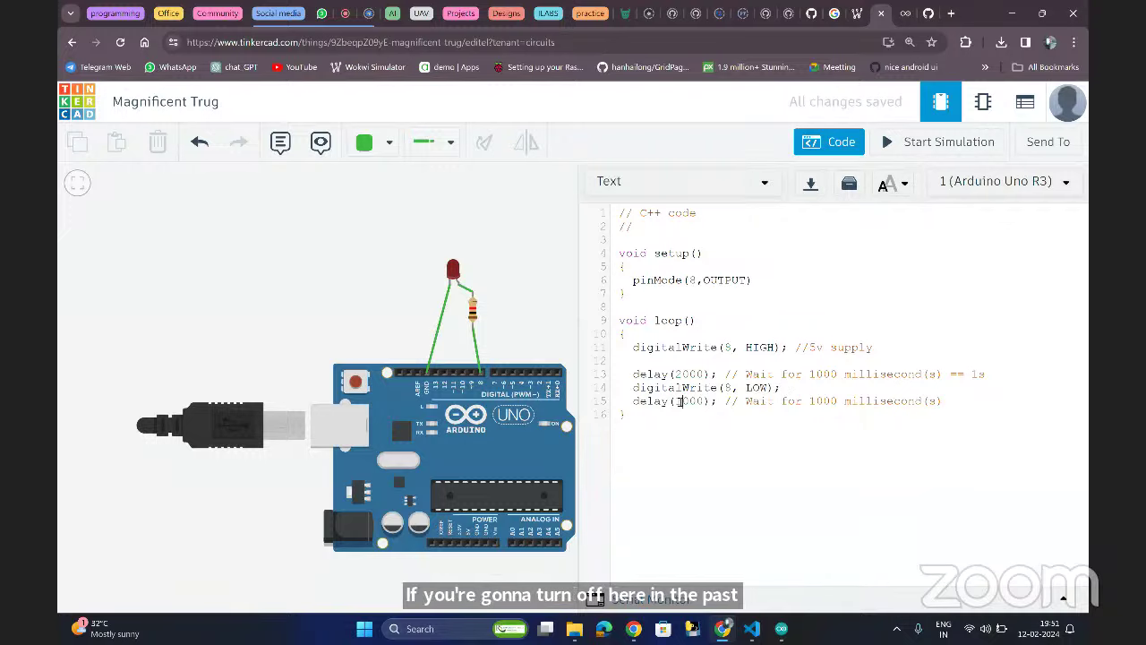
key("BackSpace")
type("2")
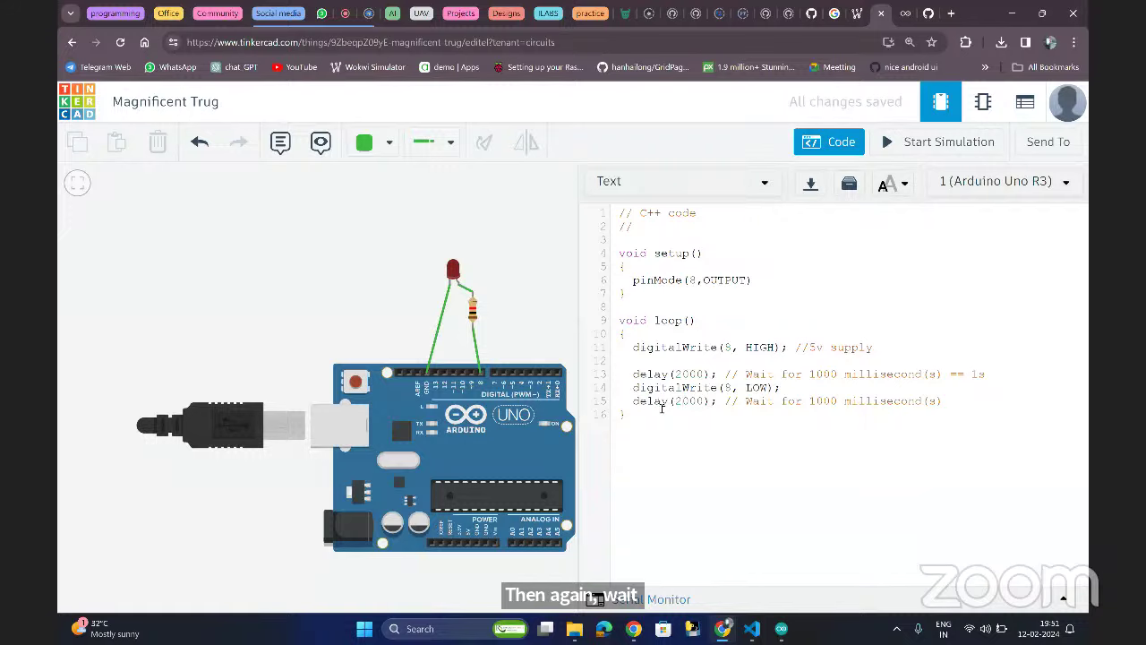
left_click(649, 335)
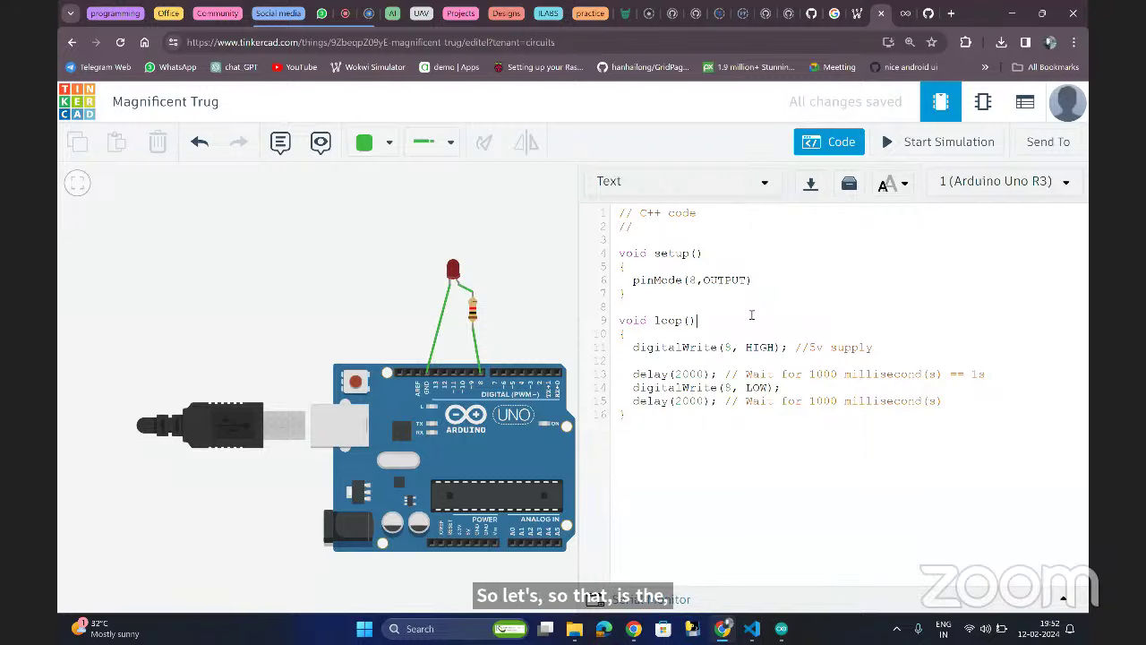
- Look over the complete setup and loop code, and start the circuit simulation
left_click_drag(634, 234, 678, 411)
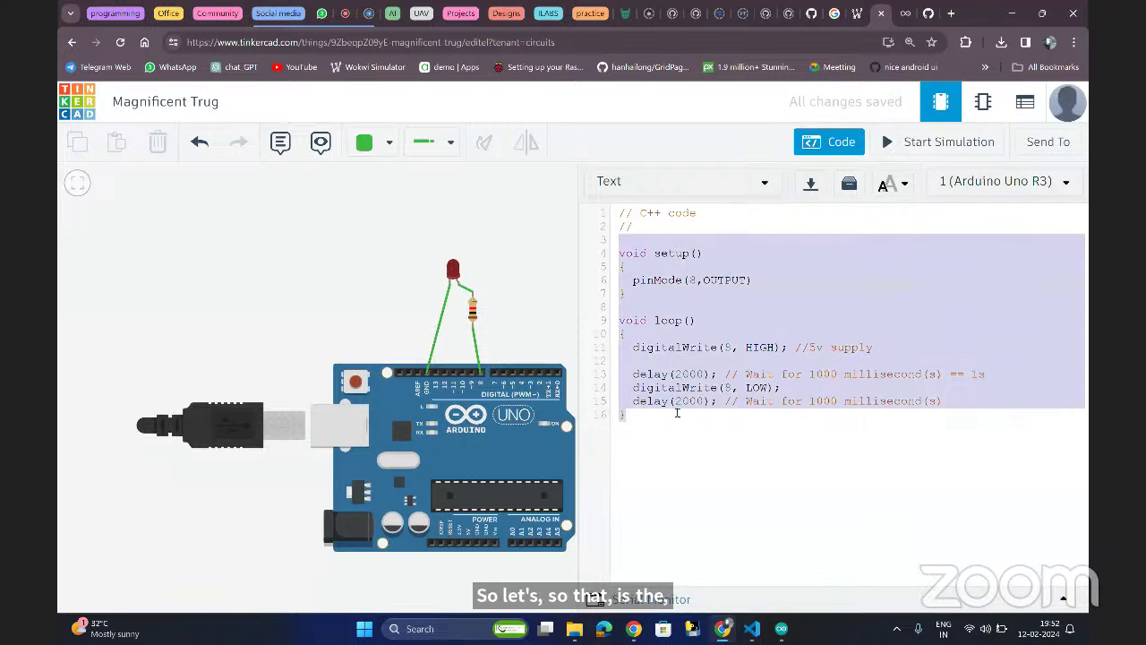
left_click(678, 412)
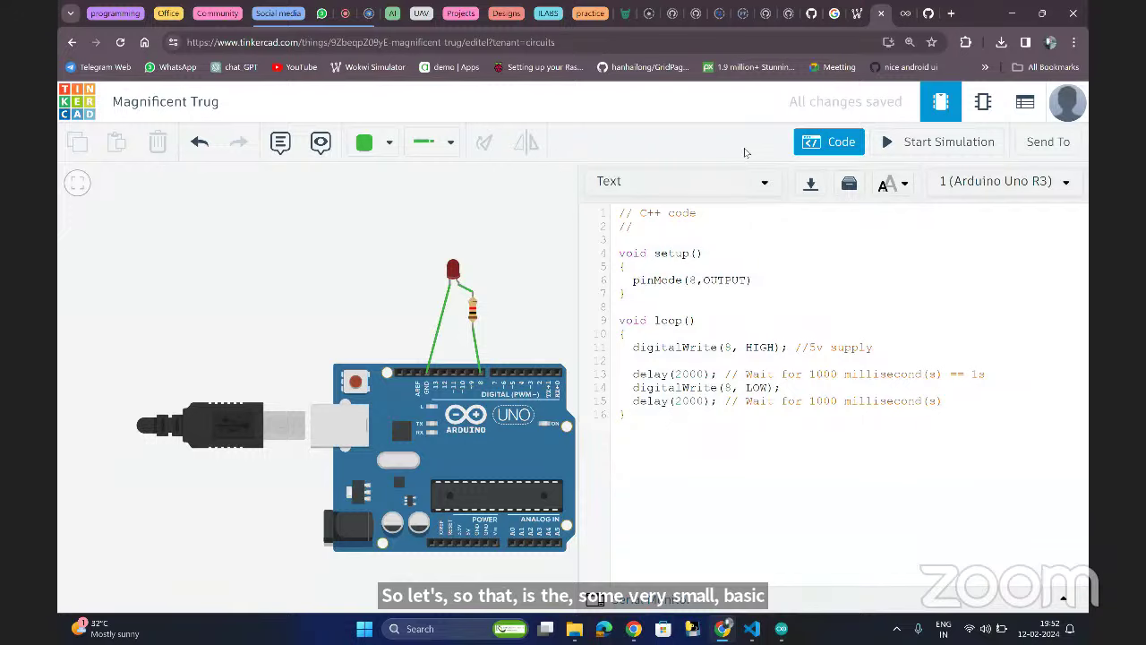
left_click(803, 146)
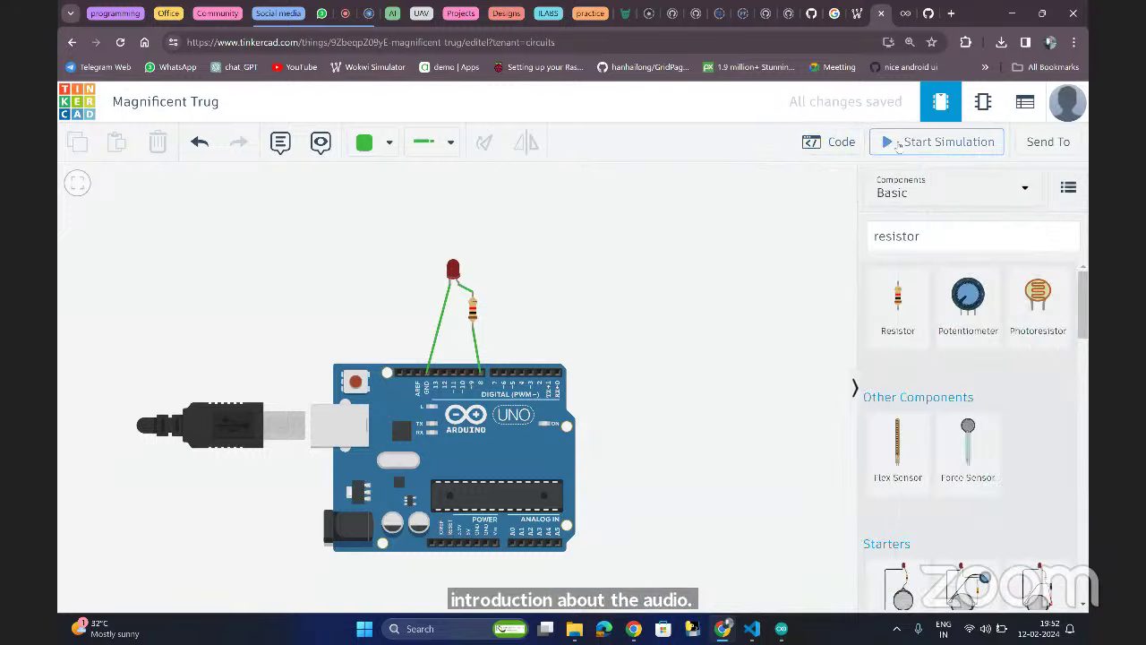
left_click(901, 144)
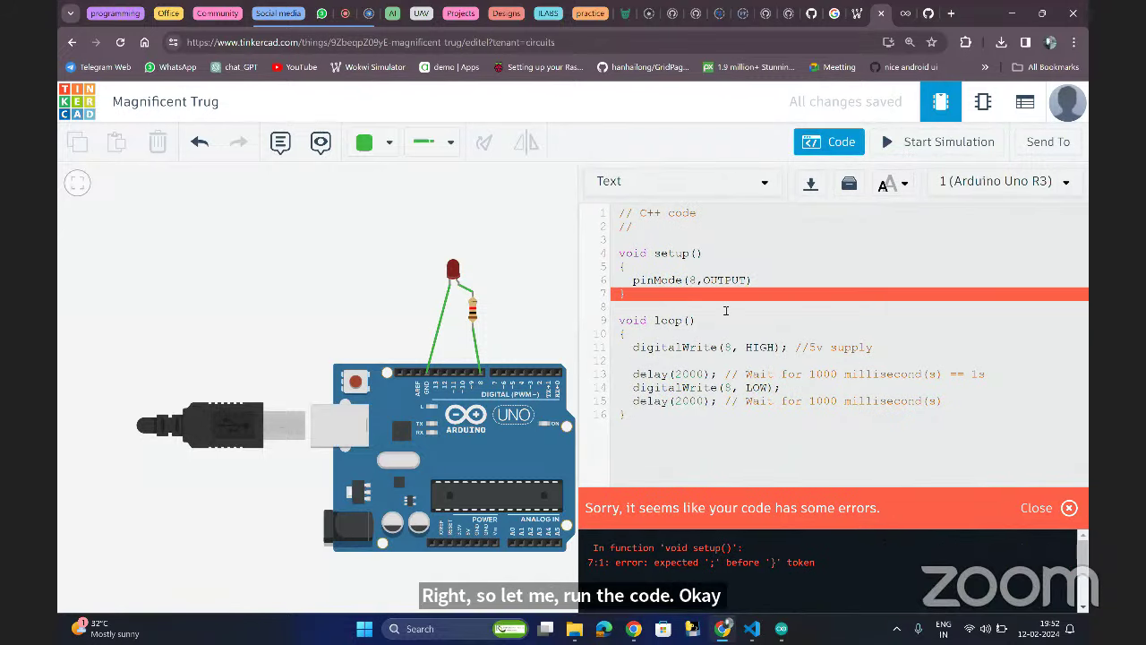
- Examine the compiler error message and the code line it refers to in the setup function
left_click(641, 294)
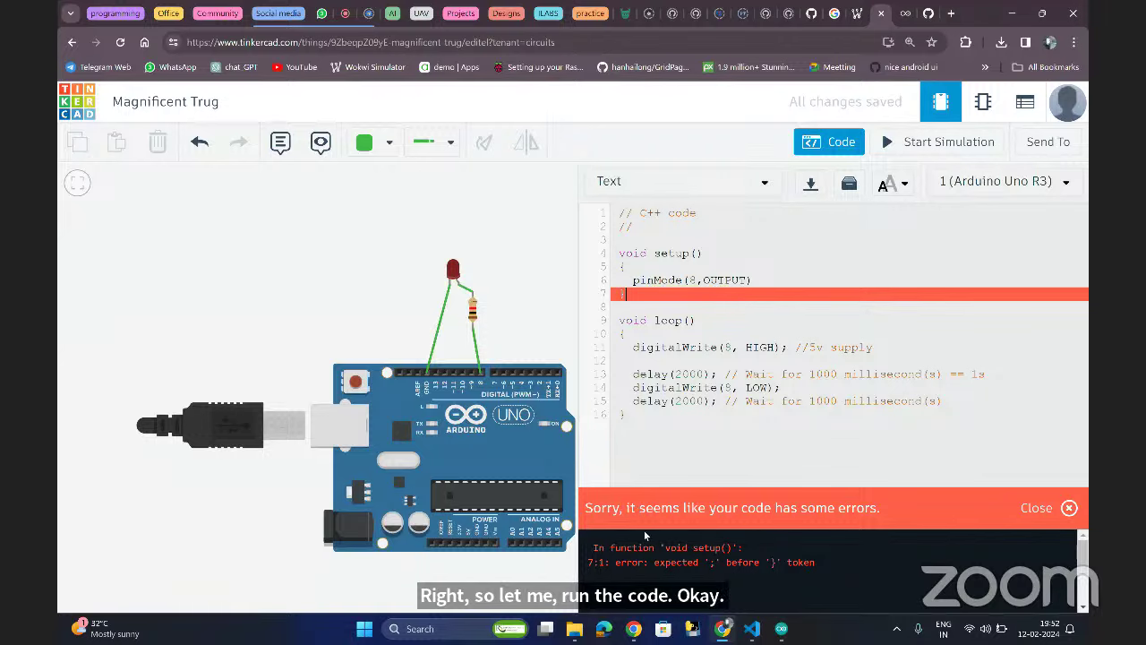
left_click_drag(594, 547, 740, 548)
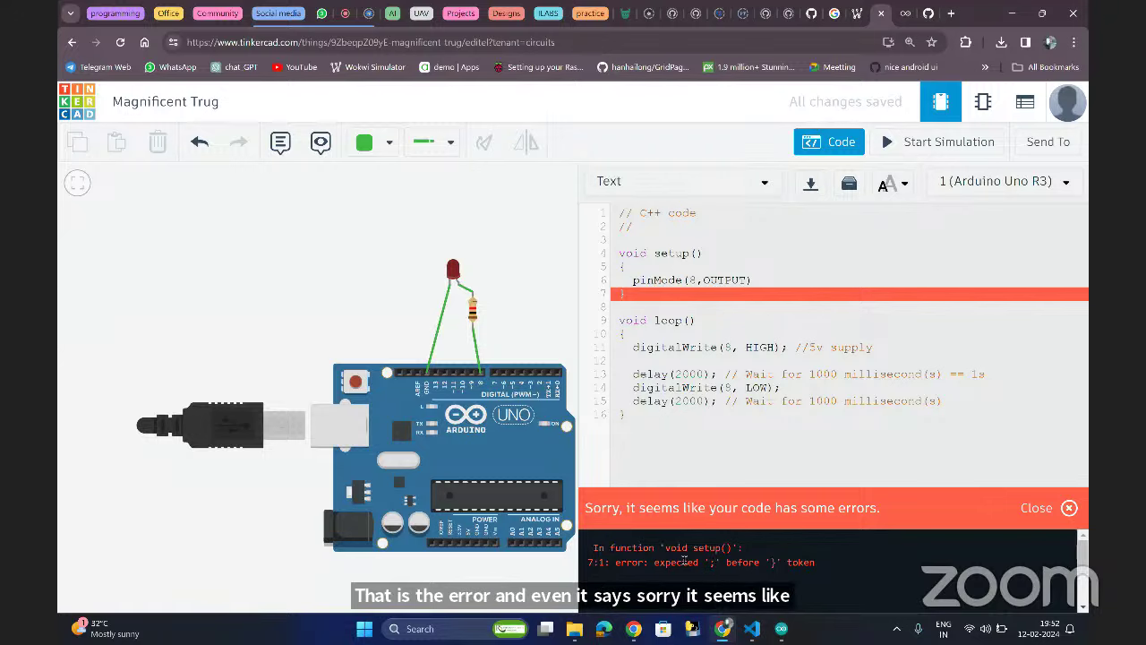
left_click_drag(661, 561, 776, 562)
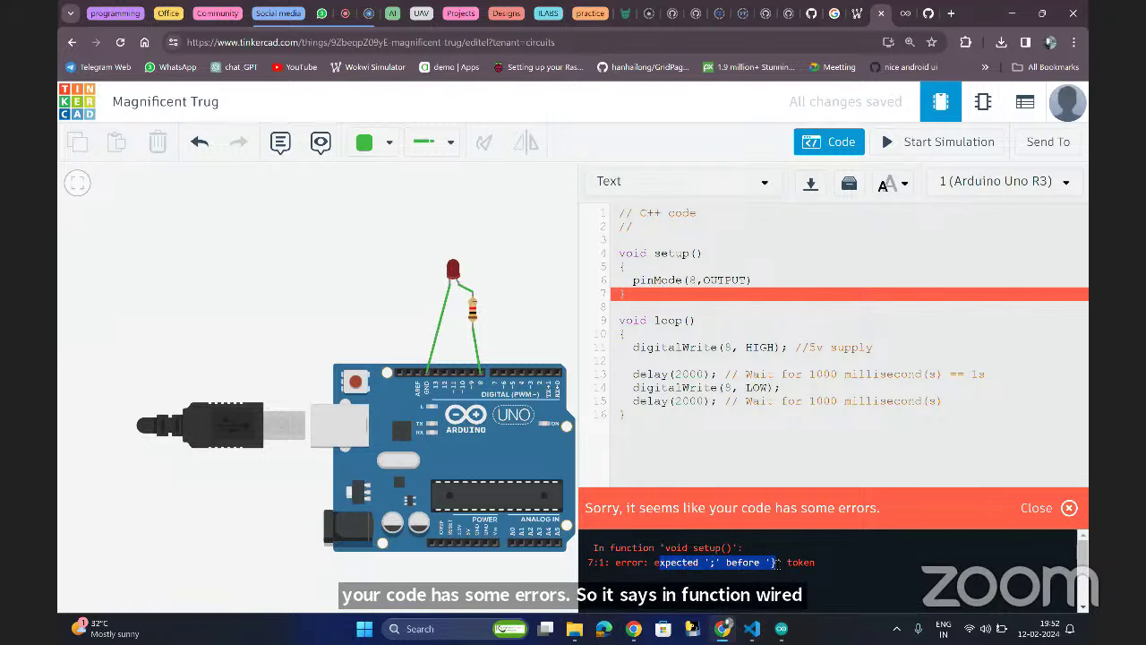
left_click(776, 562)
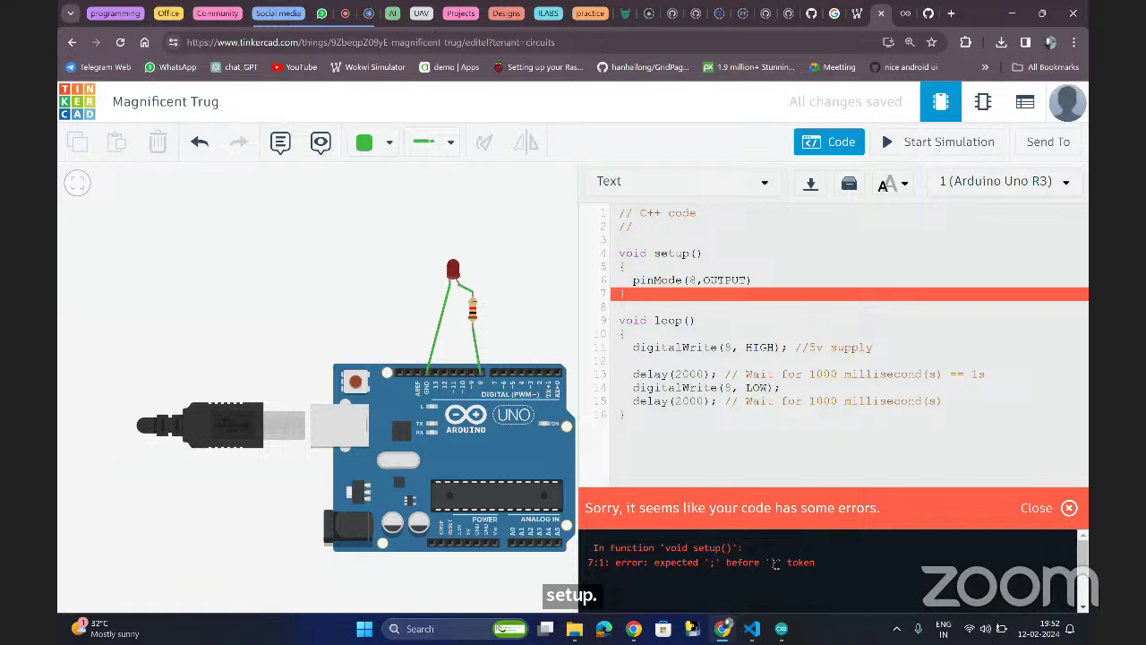
left_click_drag(775, 562, 695, 562)
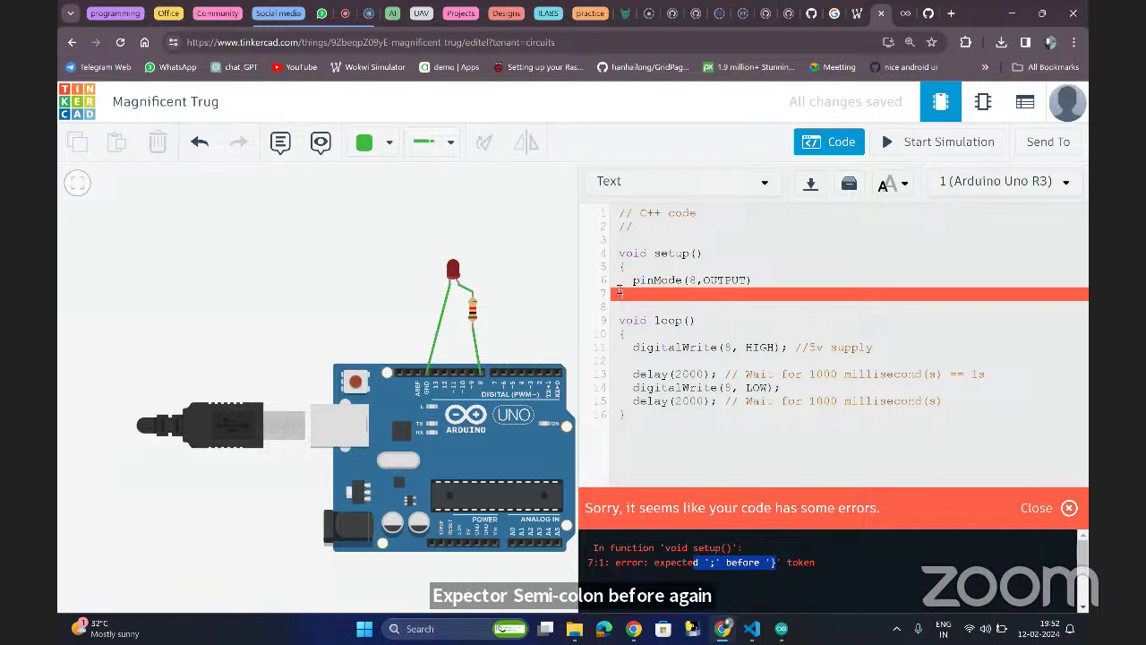
left_click(621, 293)
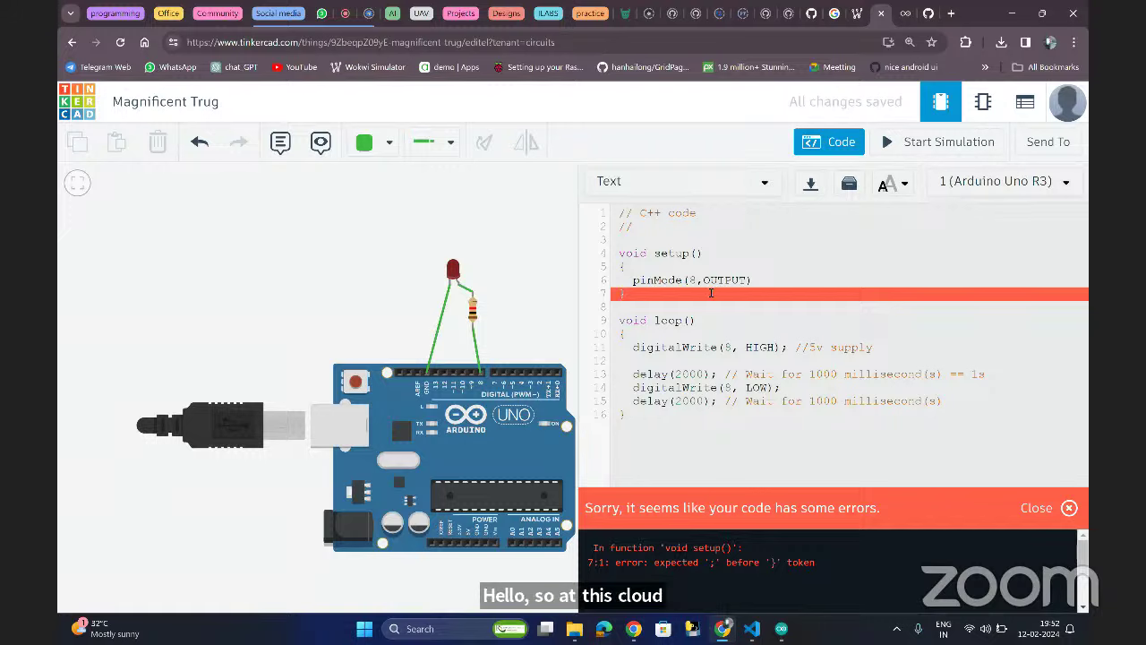
- Add the missing semicolon after pinMode(8,OUTPUT) in setup() and start the simulation
left_click(763, 281)
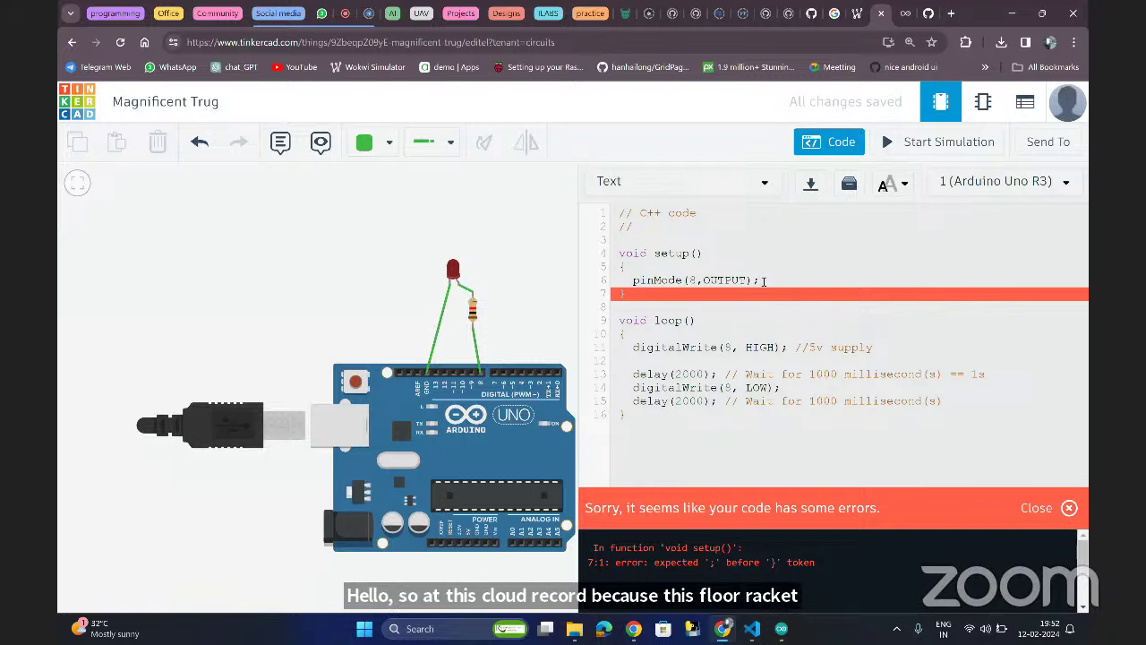
left_click(830, 136)
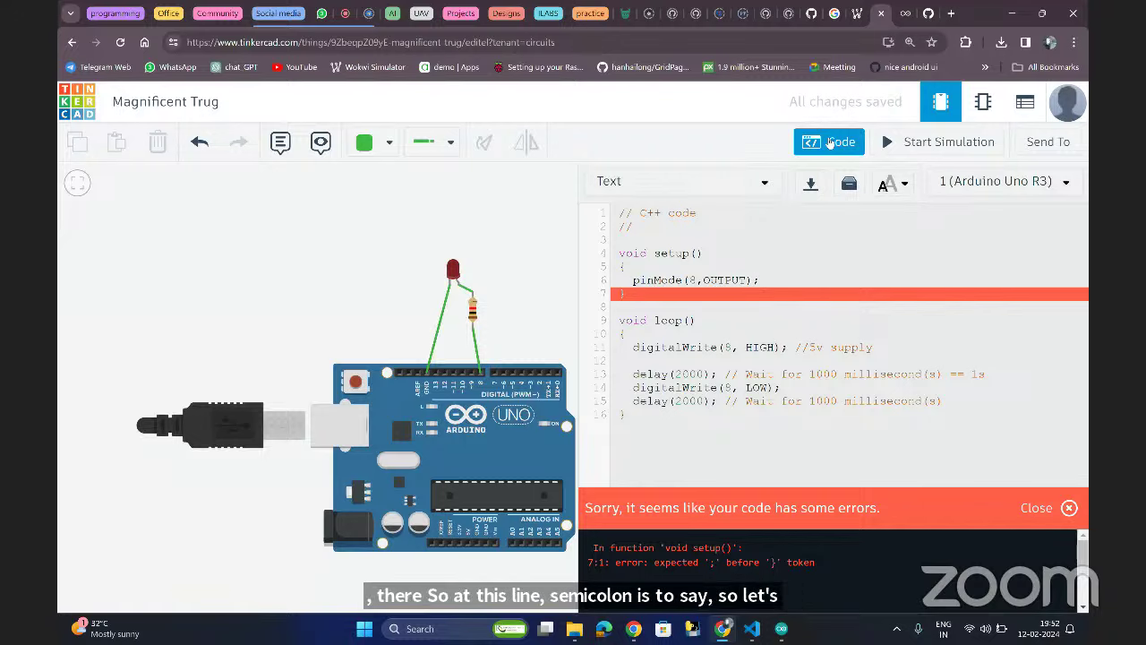
left_click(899, 145)
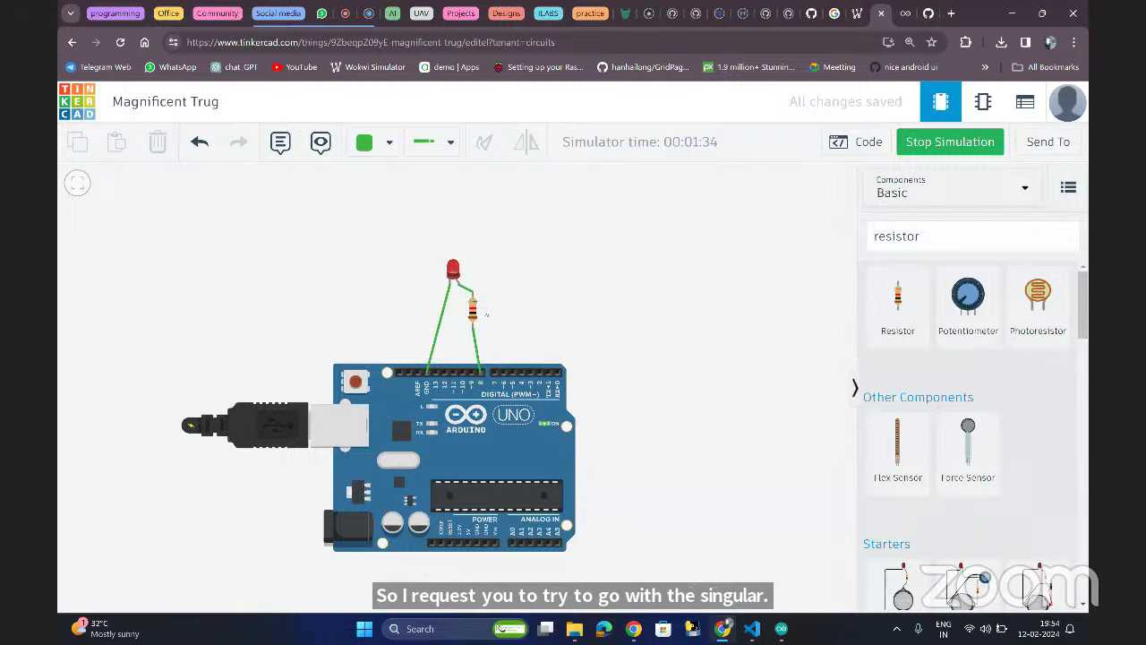
- View the Arduino code while the simulation runs, dismiss the debugger help, and hide the code again
left_click(861, 142)
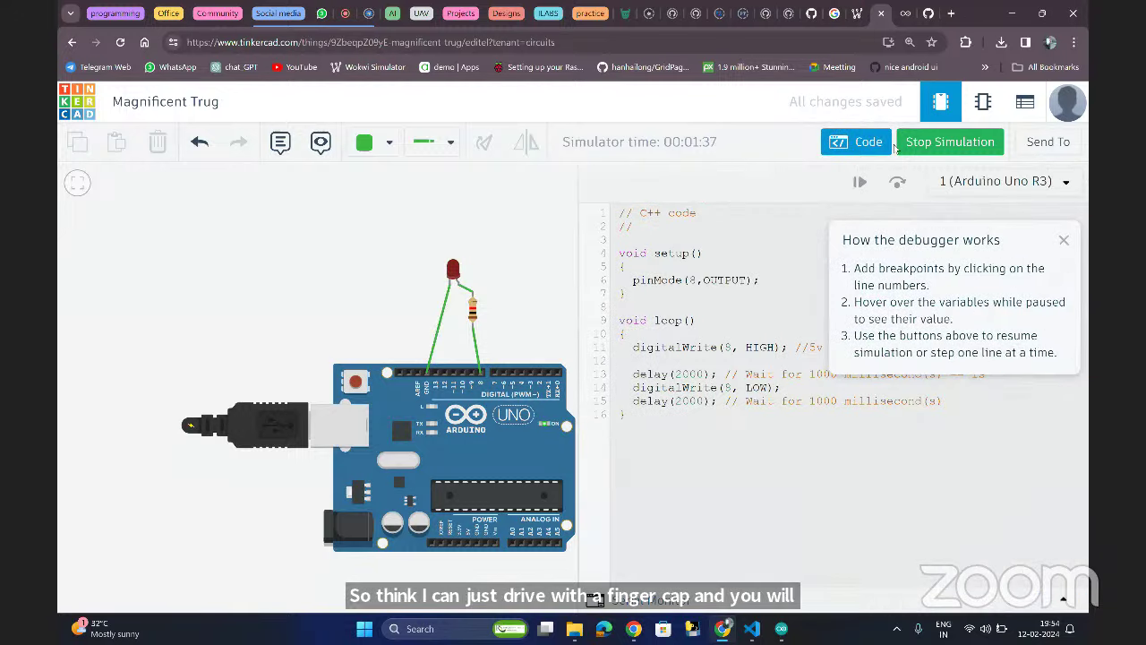
left_click(1062, 240)
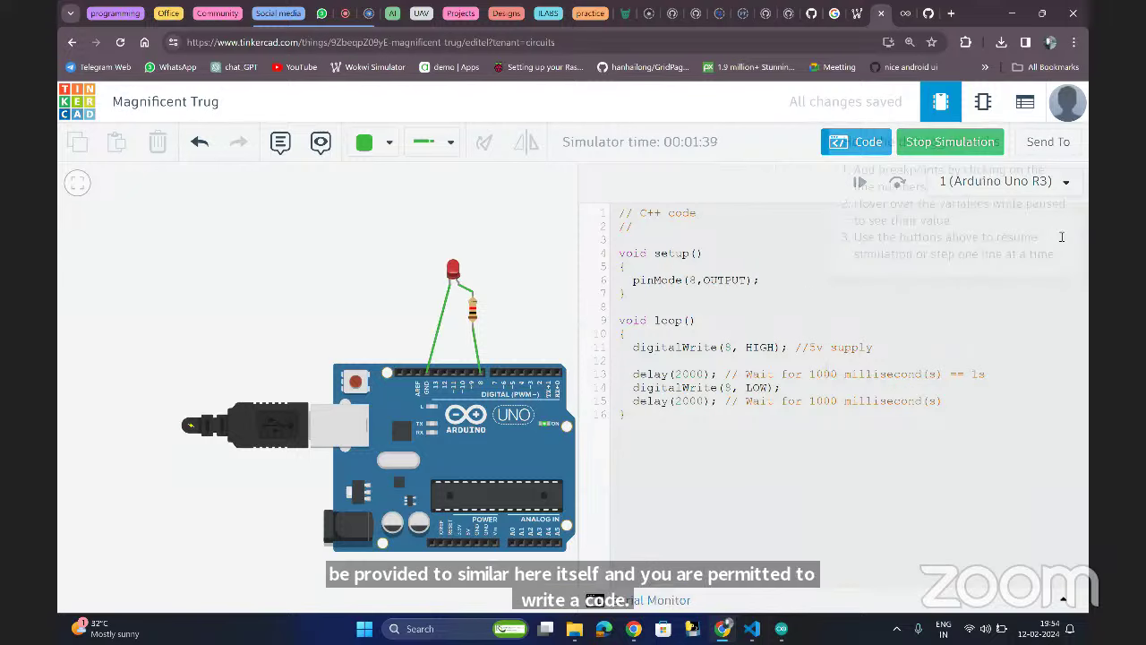
left_click(857, 141)
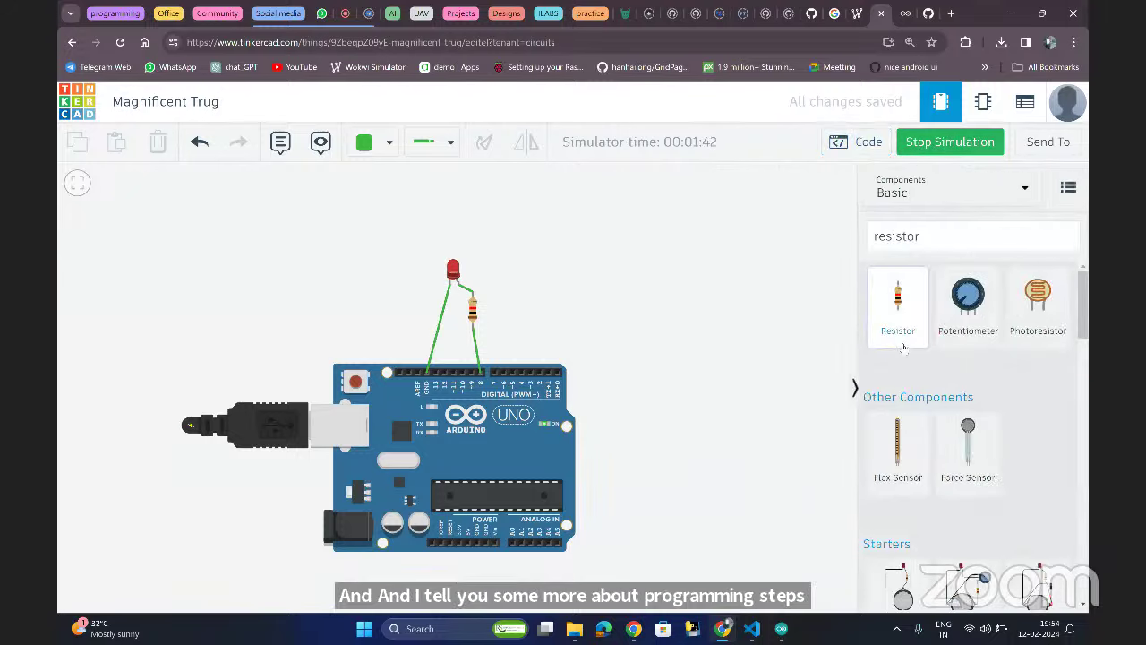
- Examine the running circuit up close, including the Arduino Uno, the resistor and the blinking LED
scroll(931, 358, "down", 2)
scroll(805, 596, "down", 5)
scroll(809, 597, "up", 1)
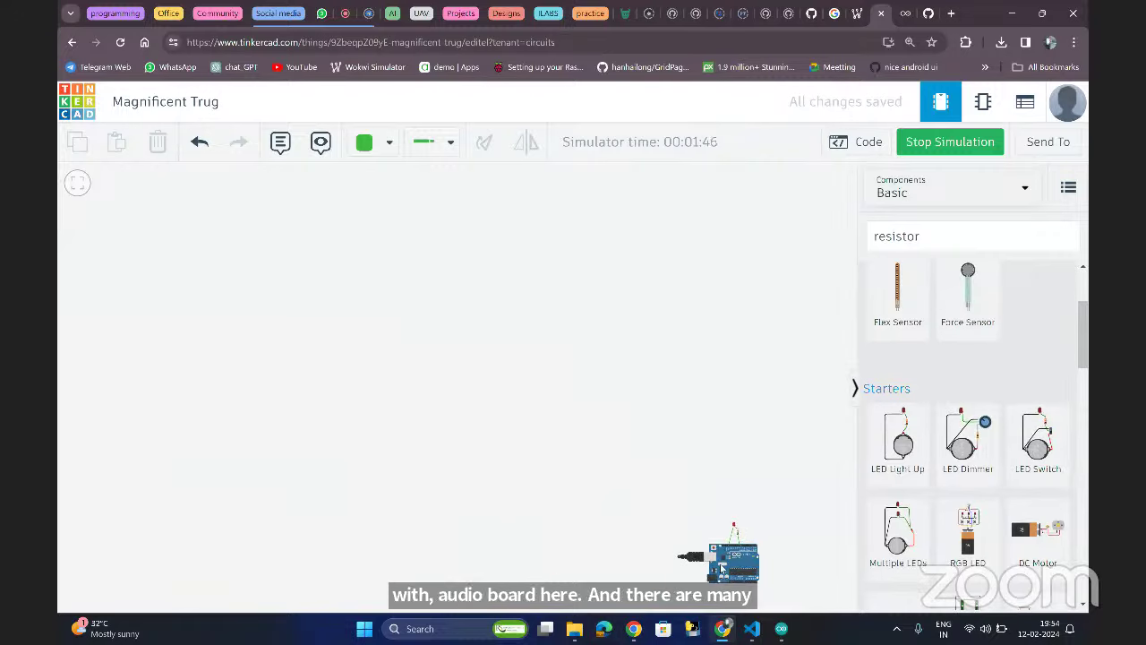
scroll(721, 567, "up", 5)
scroll(707, 462, "down", 5)
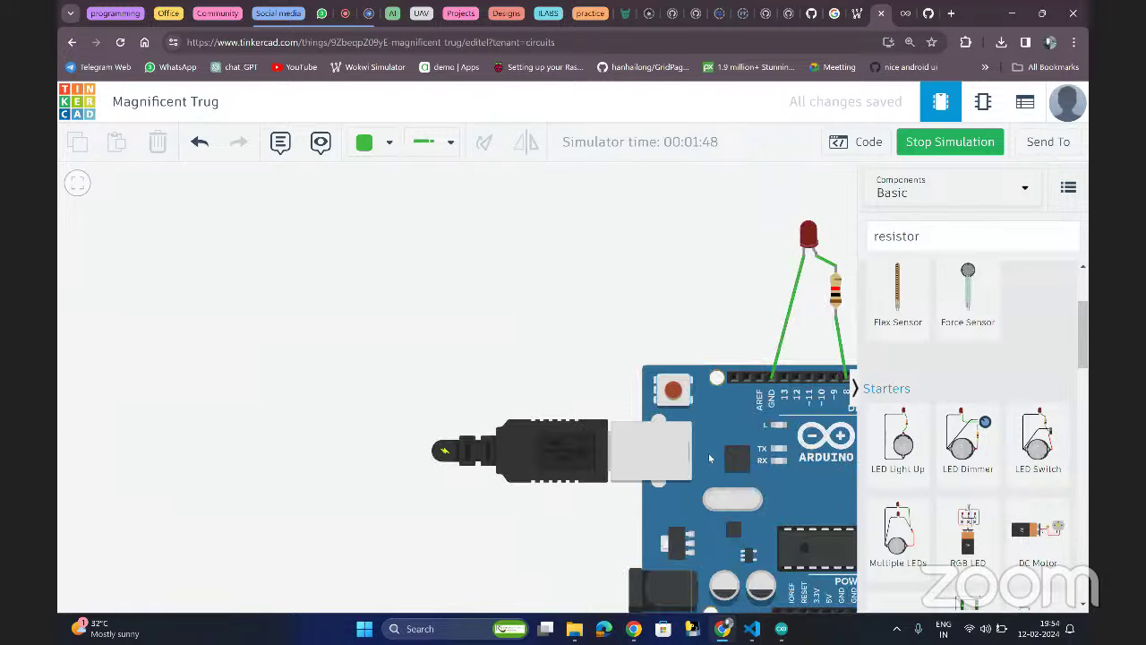
scroll(709, 459, "up", 5)
scroll(710, 459, "down", 5)
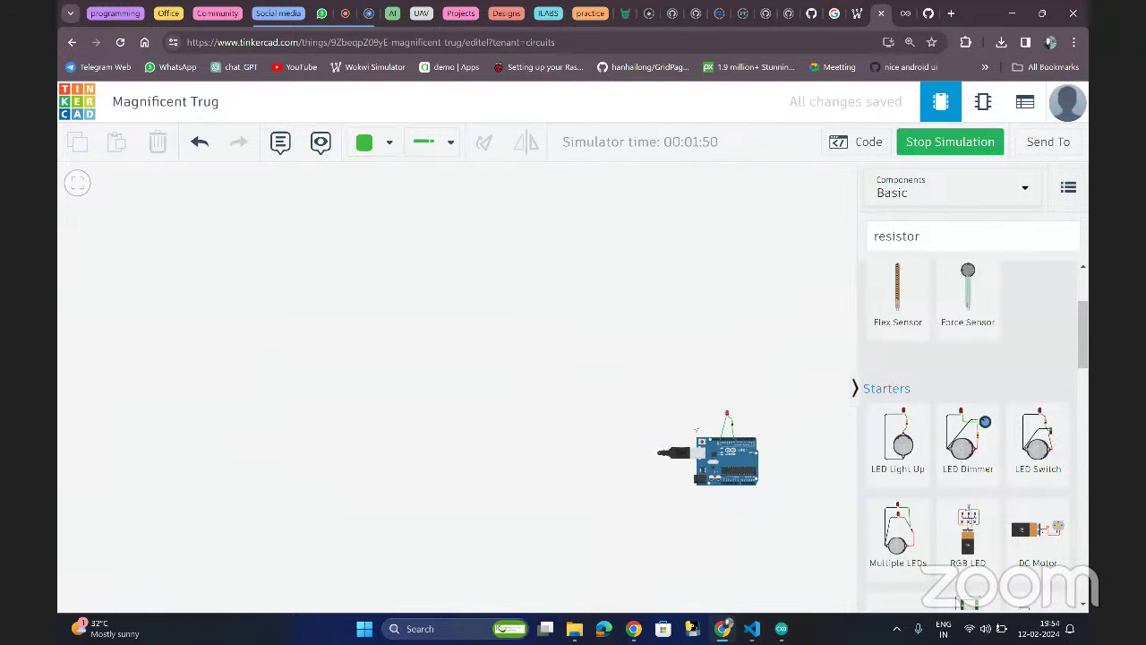
left_click_drag(710, 458, 390, 343)
scroll(390, 343, "up", 5)
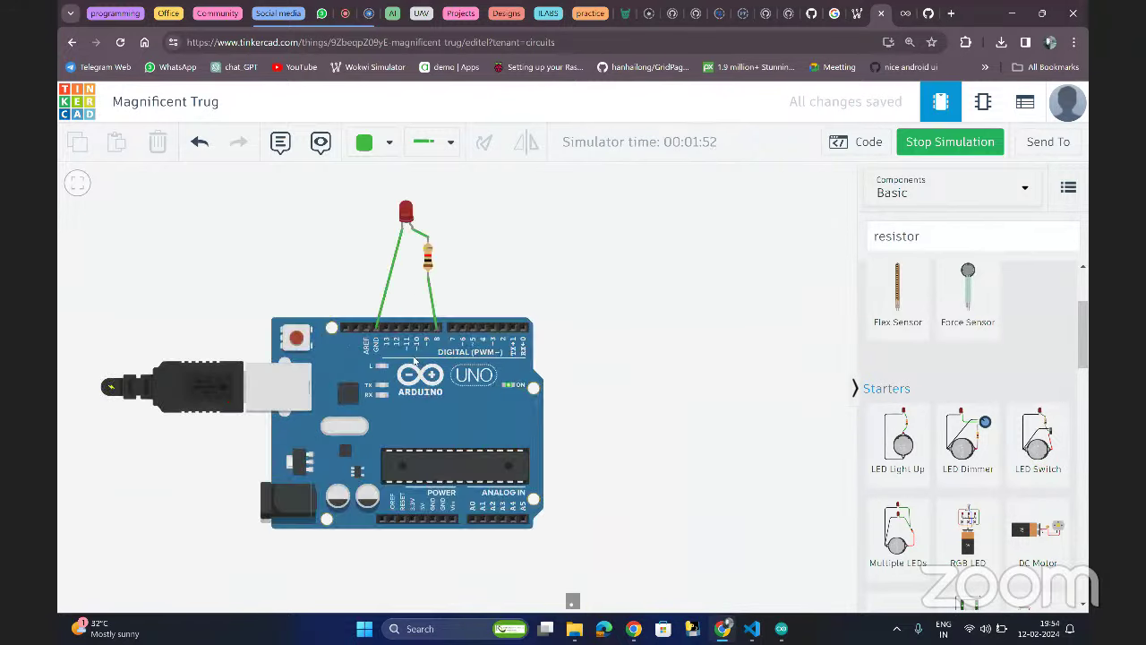
left_click_drag(477, 296, 547, 483)
scroll(537, 407, "up", 5)
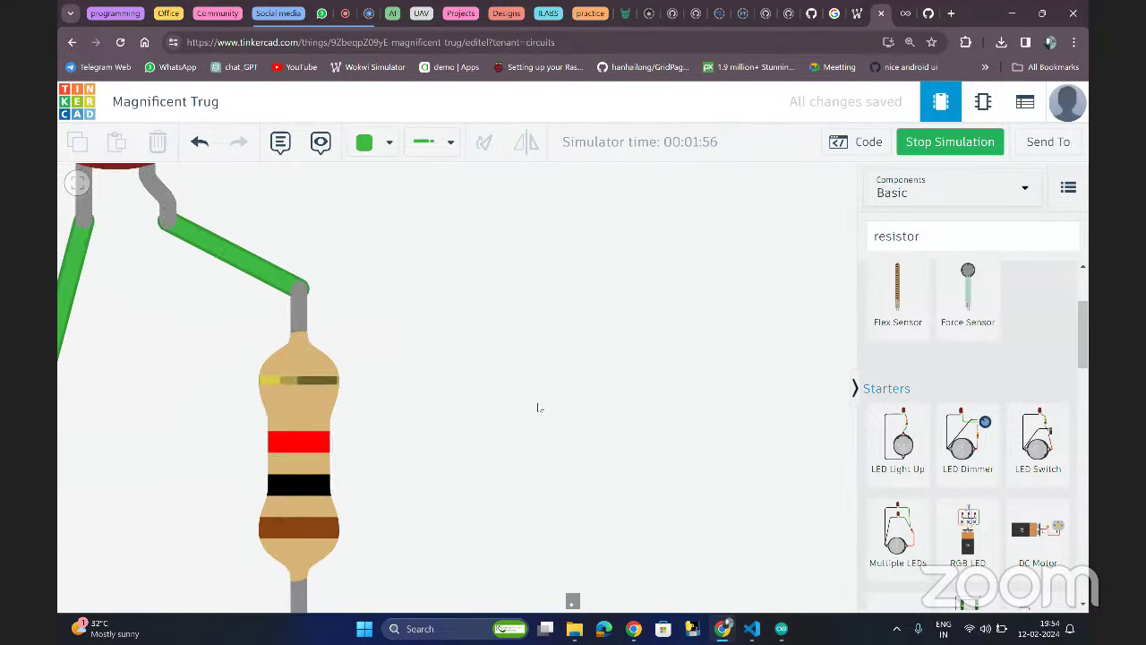
scroll(468, 340, "down", 1)
left_click_drag(468, 340, 659, 526)
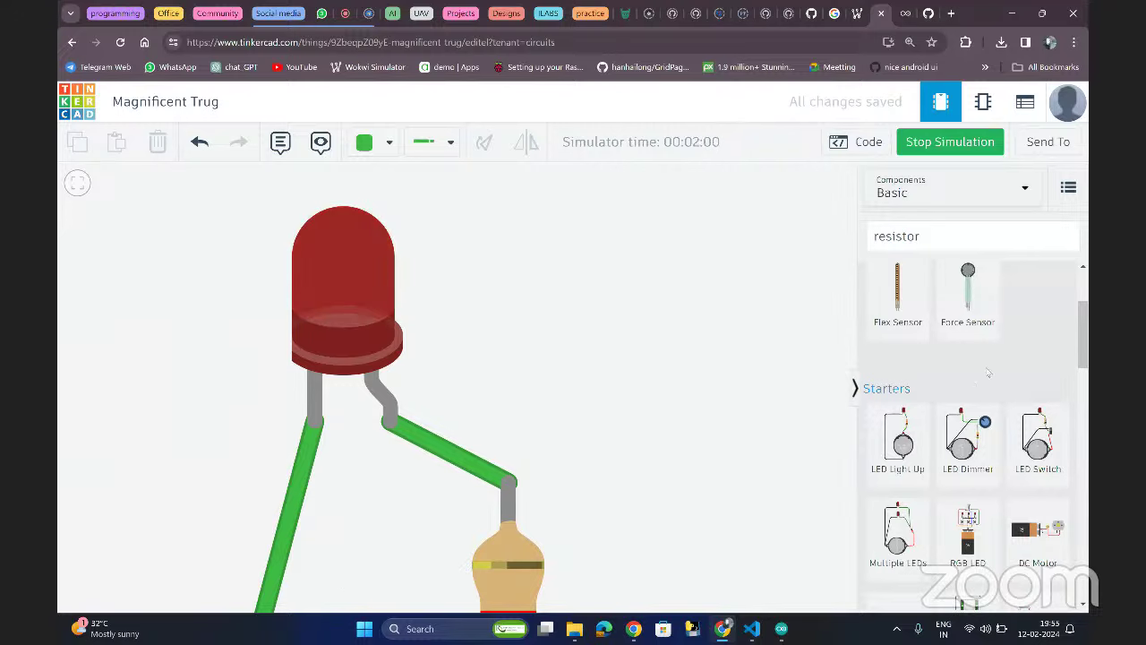
- Clear the resistor search in the component library and look through the basic components
scroll(988, 373, "up", 1)
scroll(988, 372, "up", 2)
scroll(987, 372, "down", 10)
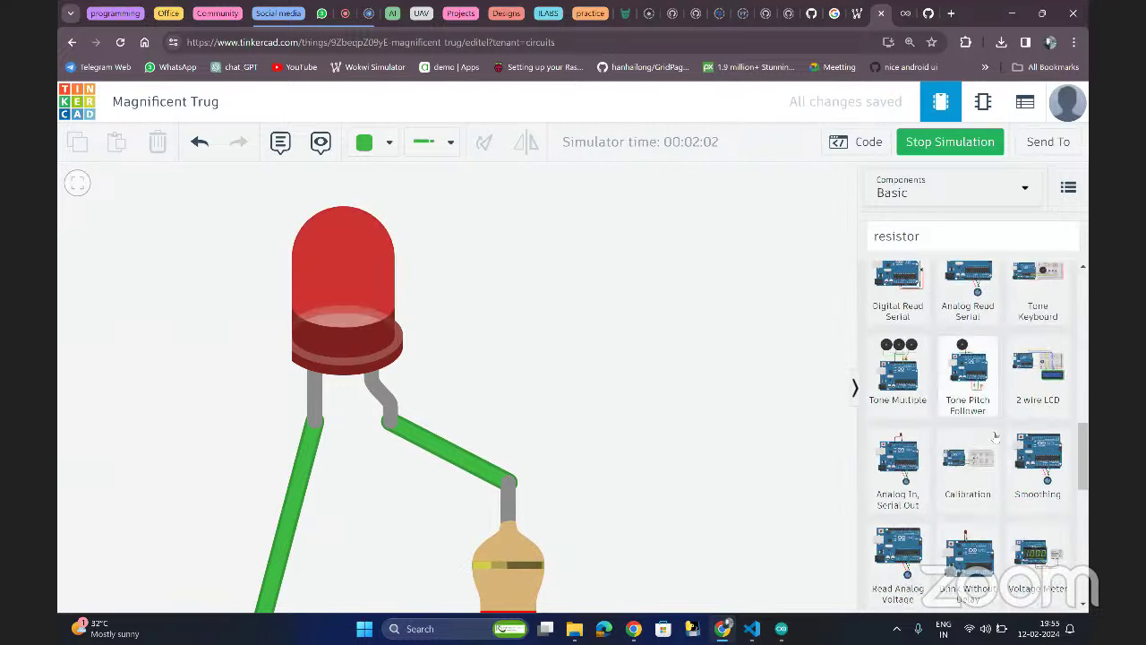
double_click(936, 235)
key("BackSpace")
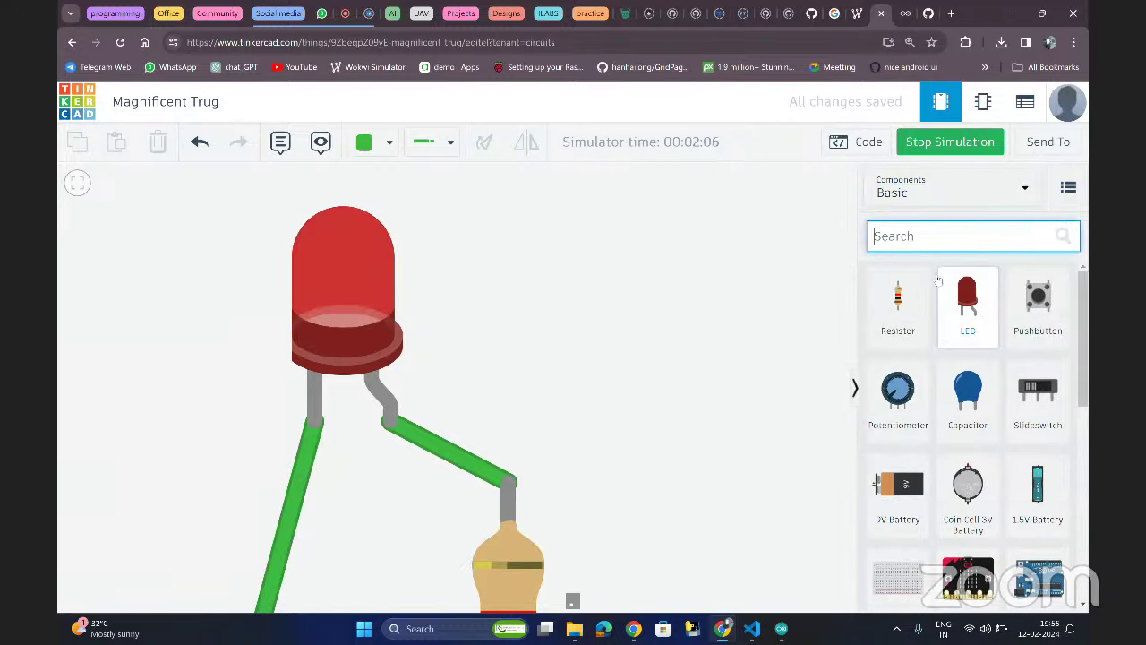
scroll(943, 345, "down", 5)
scroll(944, 346, "up", 5)
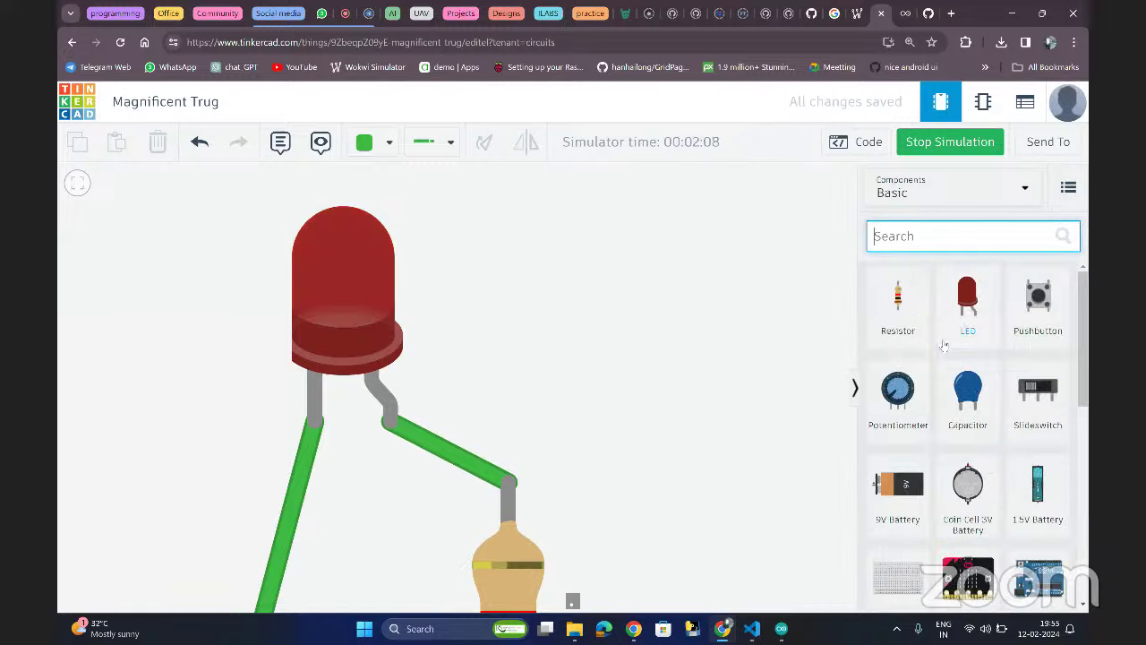
- Set the component library to show all components and browse its categories
left_click(960, 190)
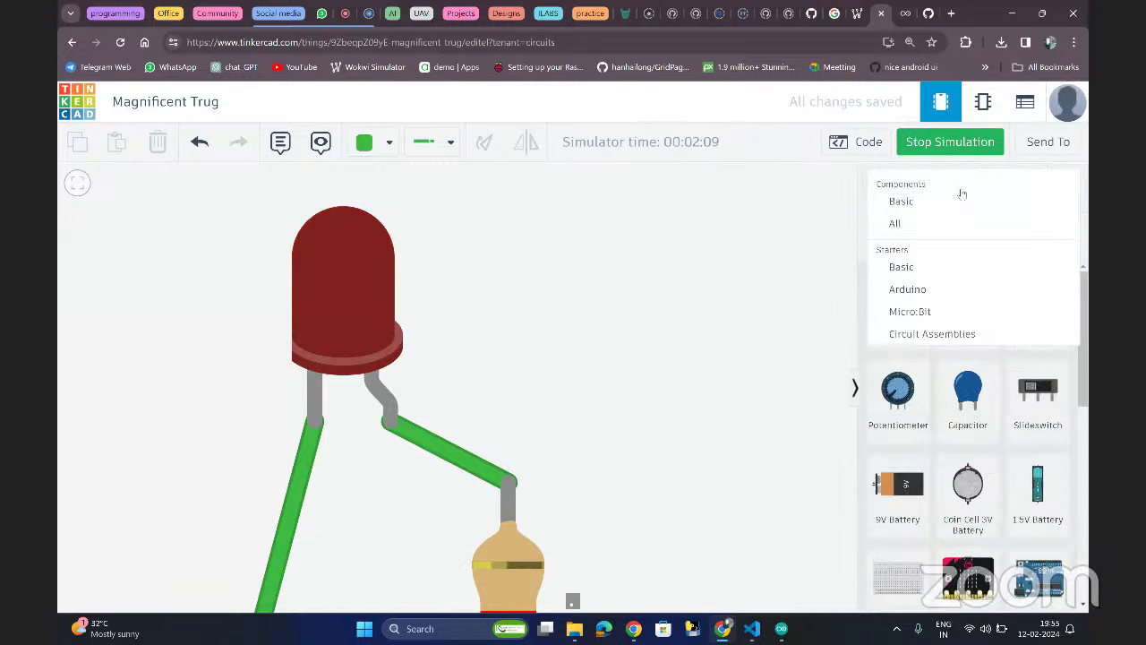
left_click(895, 224)
scroll(926, 352, "down", 15)
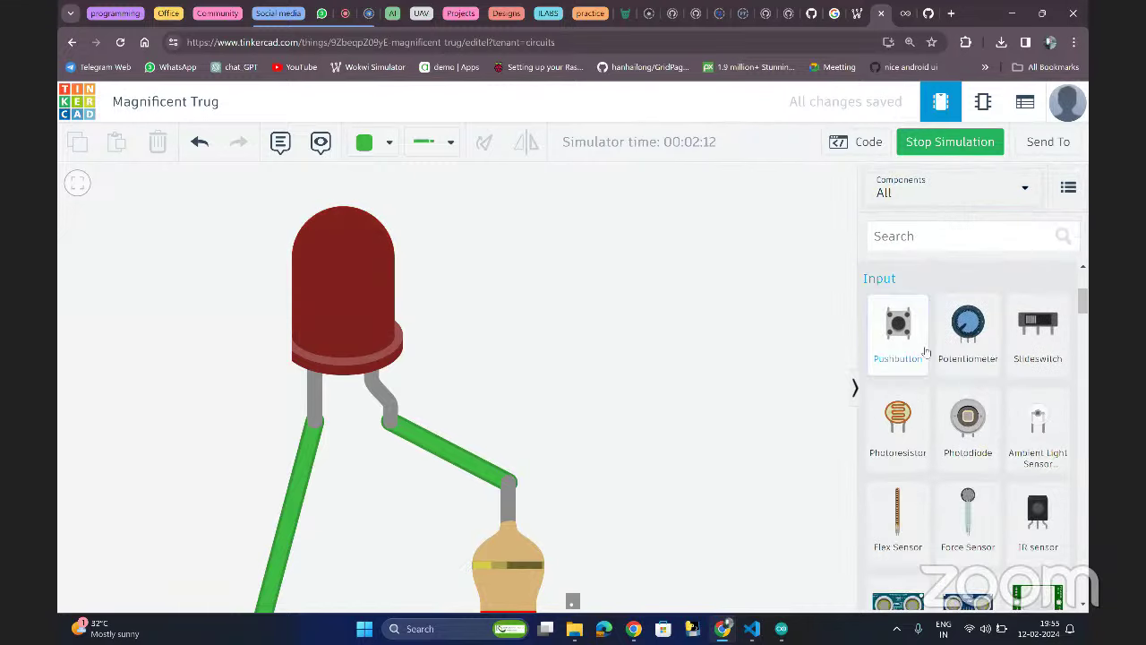
scroll(925, 351, "down", 15)
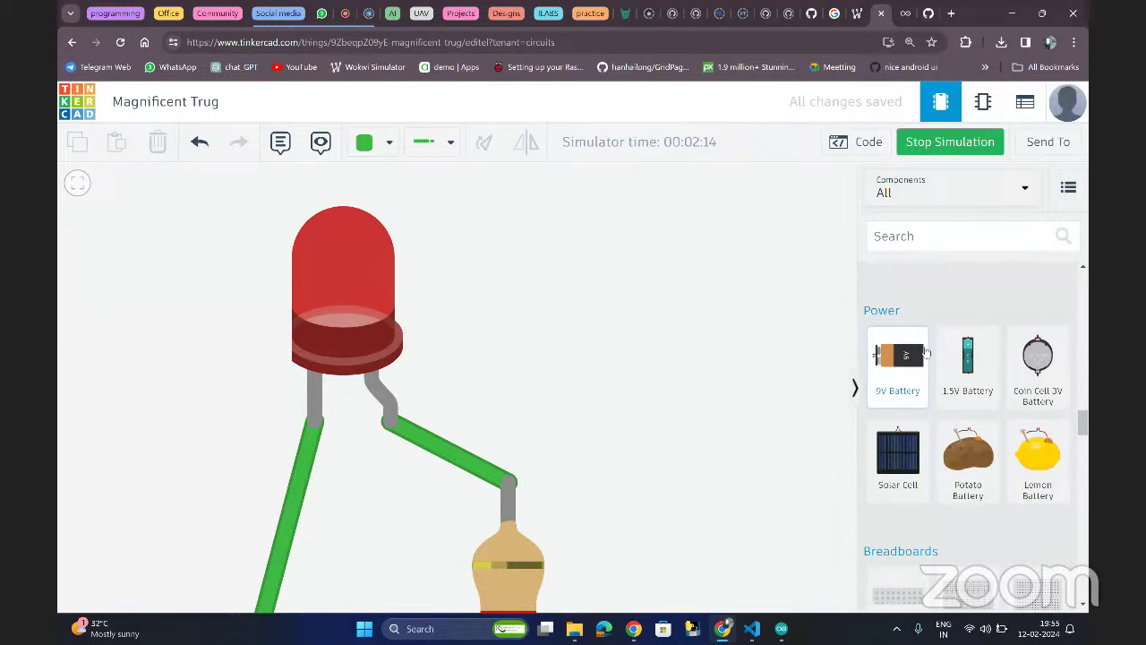
scroll(926, 352, "up", 15)
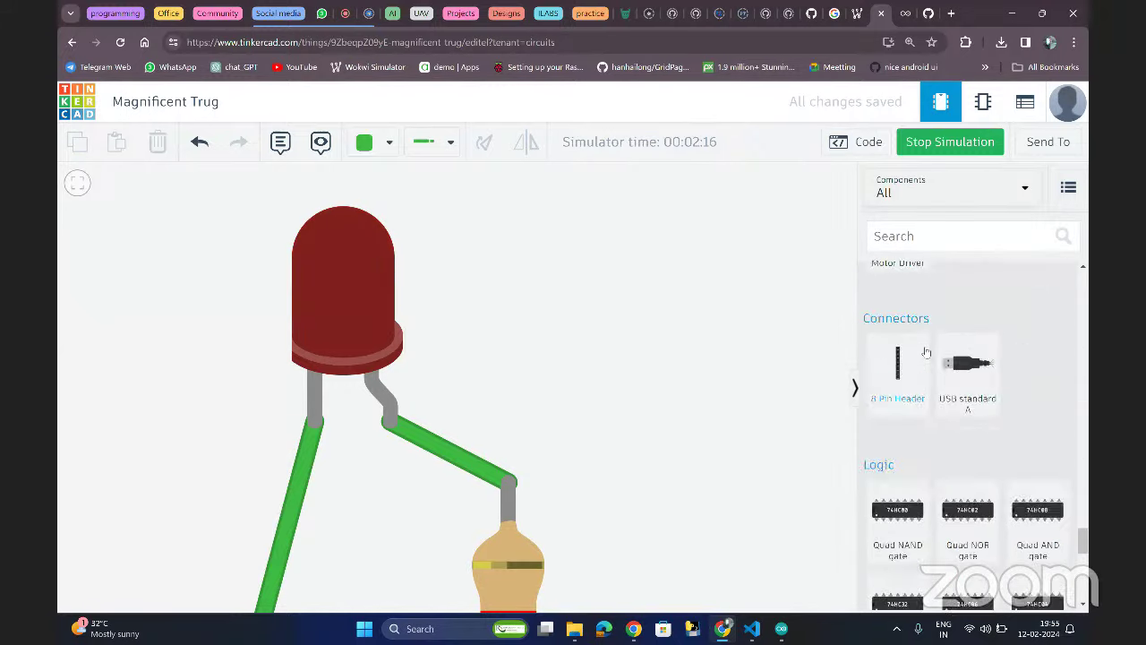
scroll(925, 352, "up", 5)
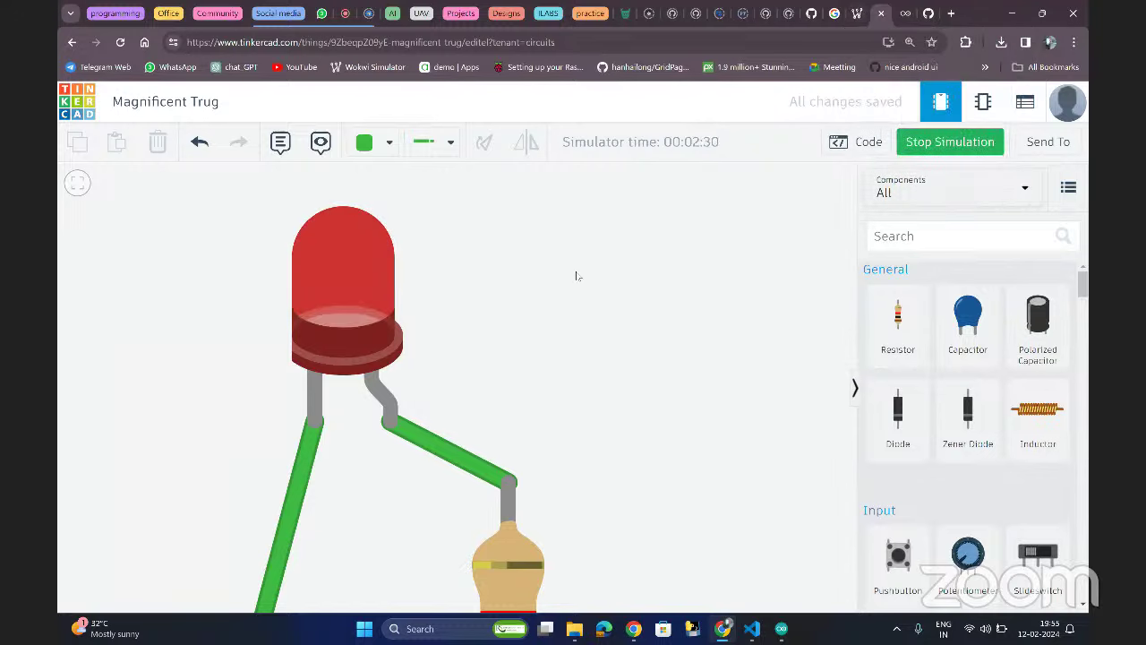
- Inspect the Arduino Uno R3 board's properties, then deselect it
scroll(578, 275, "down", 5)
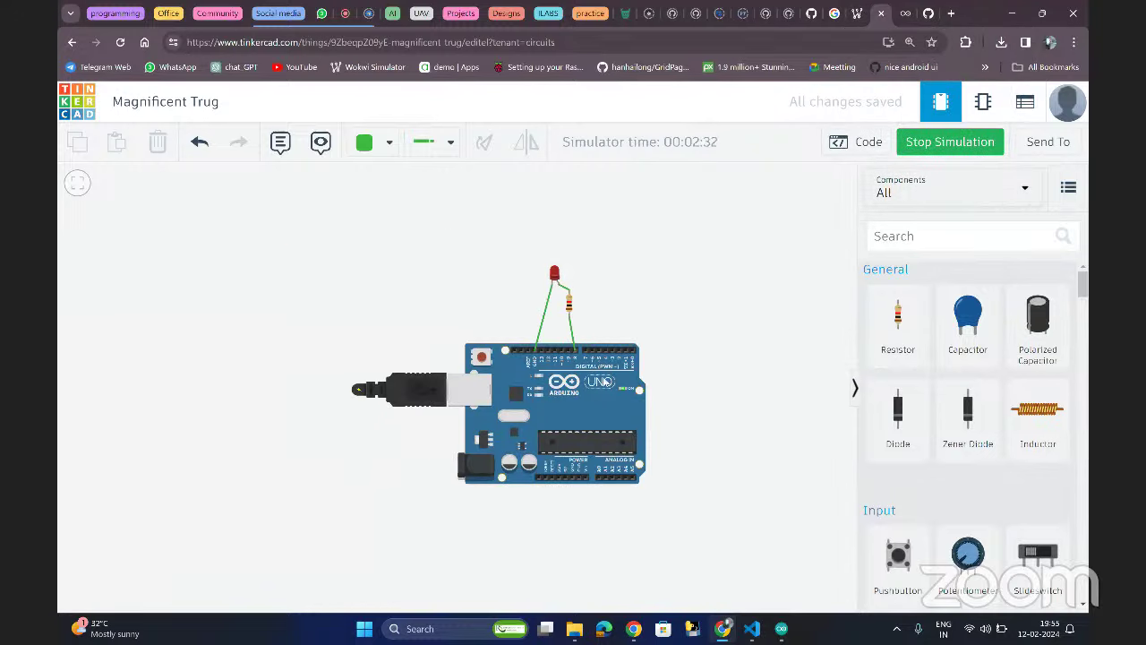
left_click(594, 436)
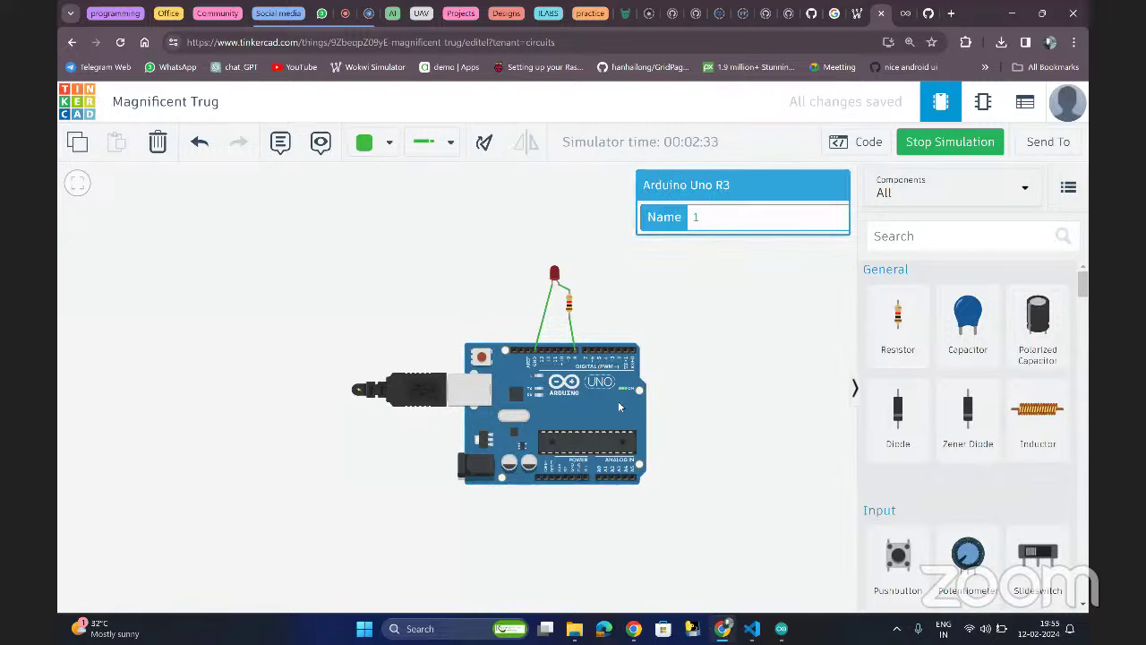
left_click(721, 368)
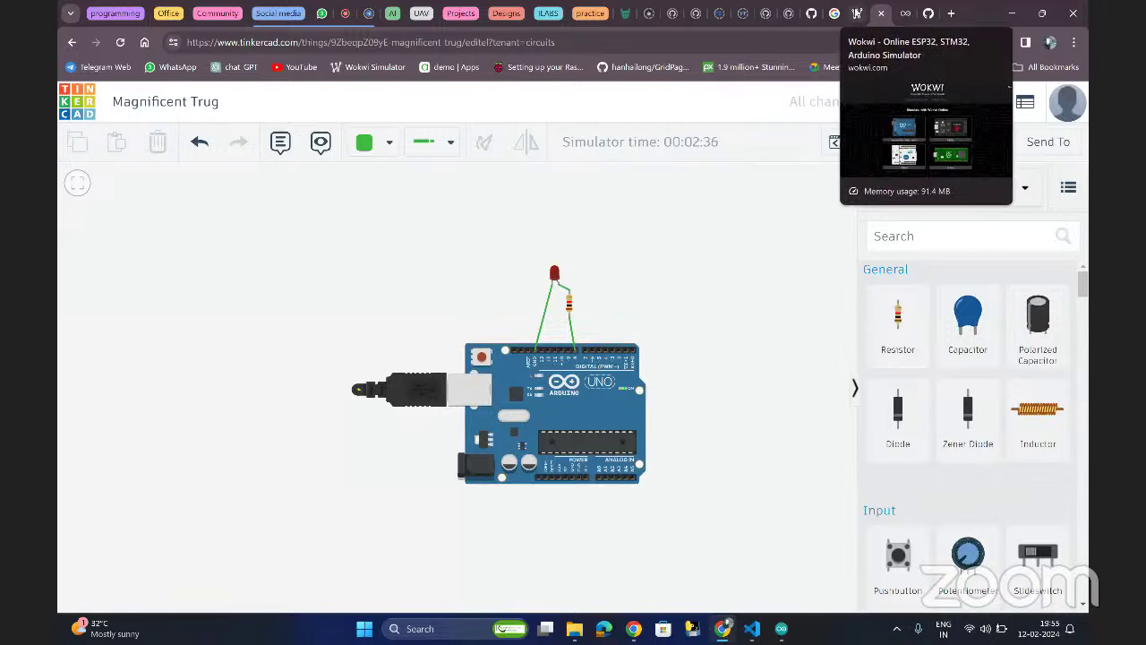
- Switch to the Wokwi site and review its supported boards, Wokwi Pro options and programming languages
left_click(860, 12)
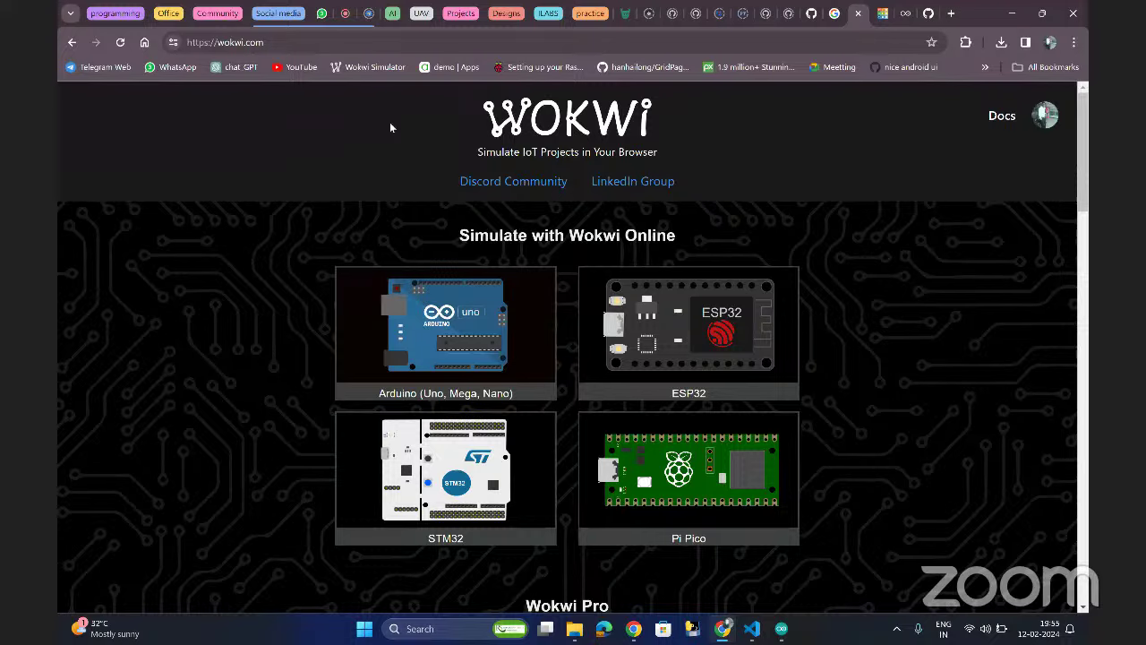
scroll(298, 412, "down", 1)
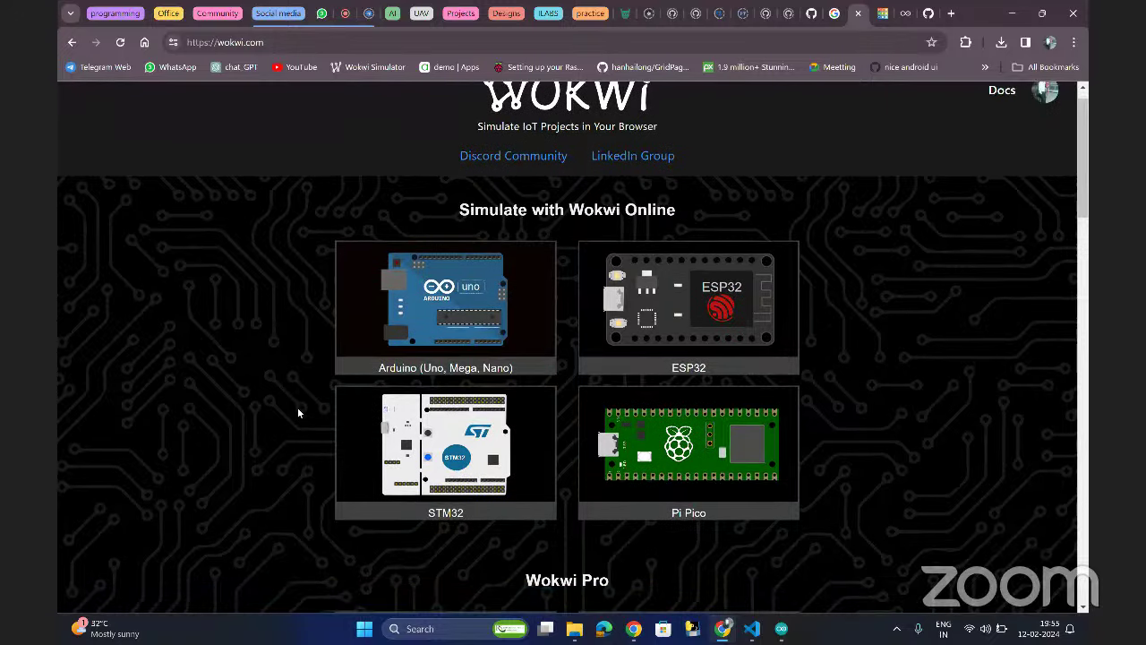
scroll(298, 413, "down", 3)
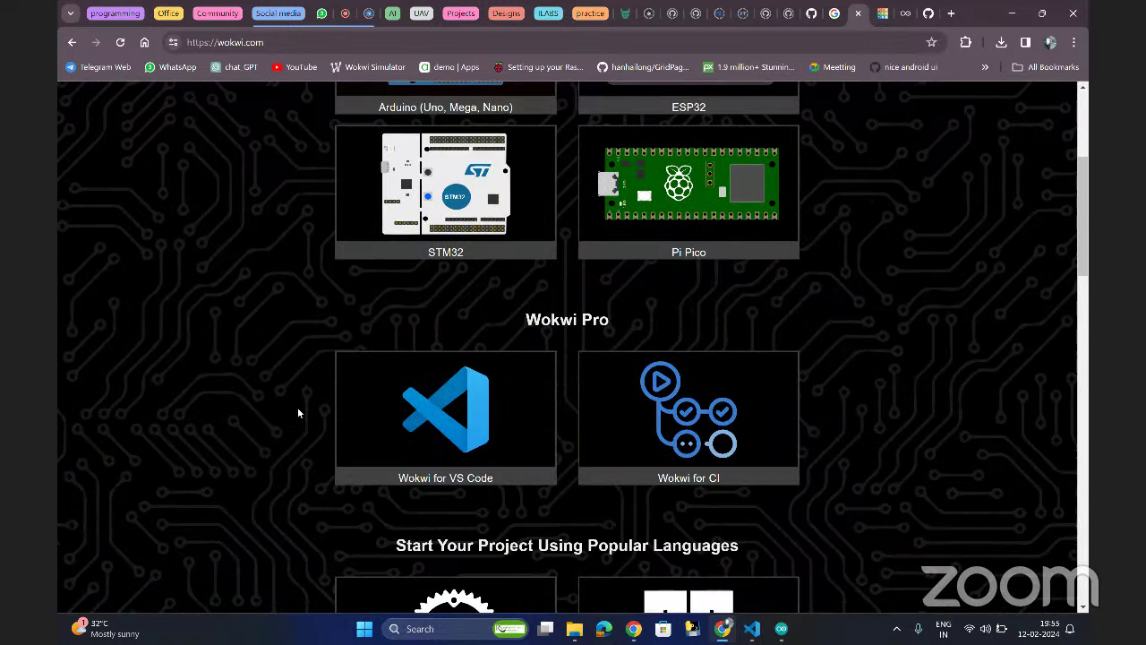
scroll(298, 413, "up", 2)
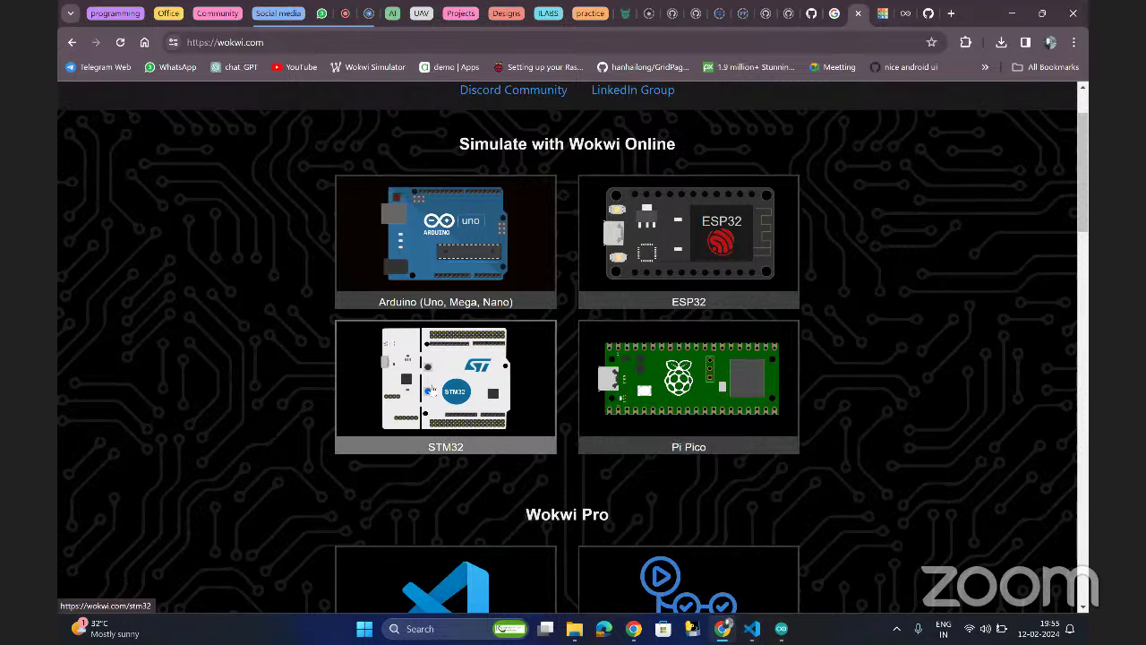
scroll(284, 528, "down", 5)
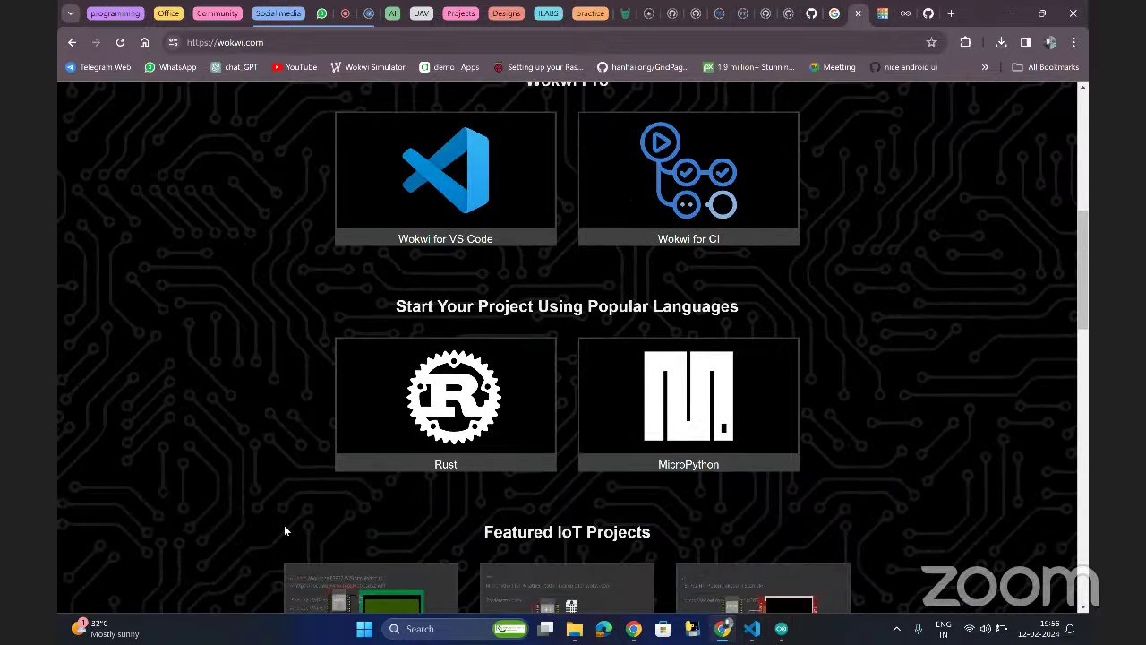
- Open the Arduino Calculator from the featured simulation projects and look through its calculator.ino code
scroll(284, 531, "down", 3)
scroll(284, 531, "down", 2)
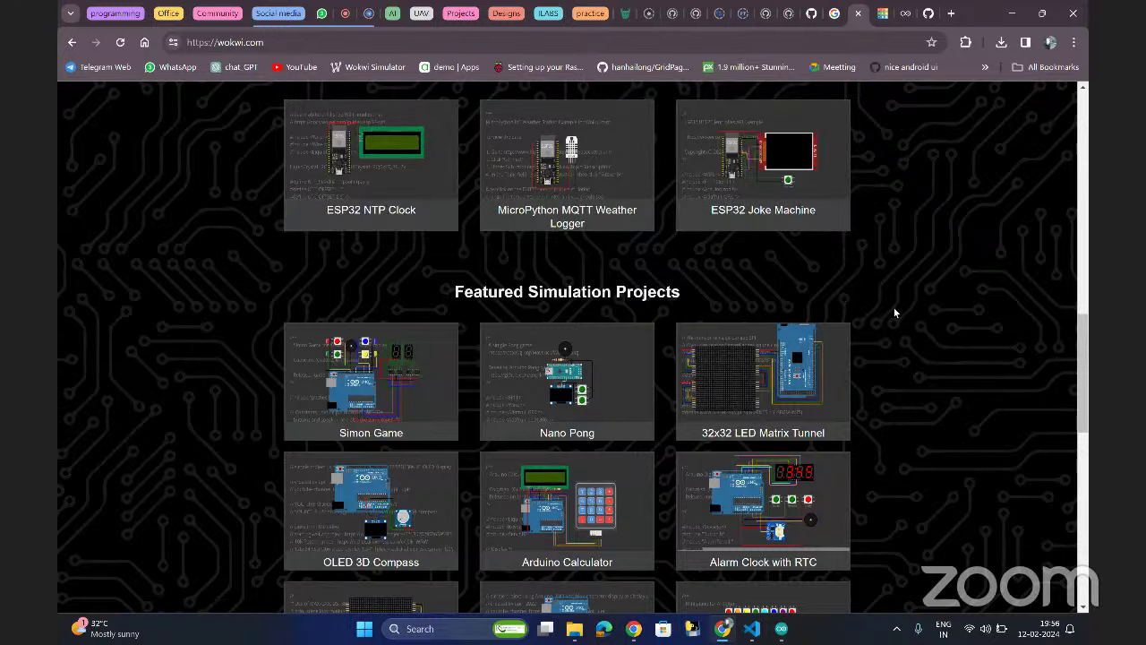
scroll(894, 313, "down", 1)
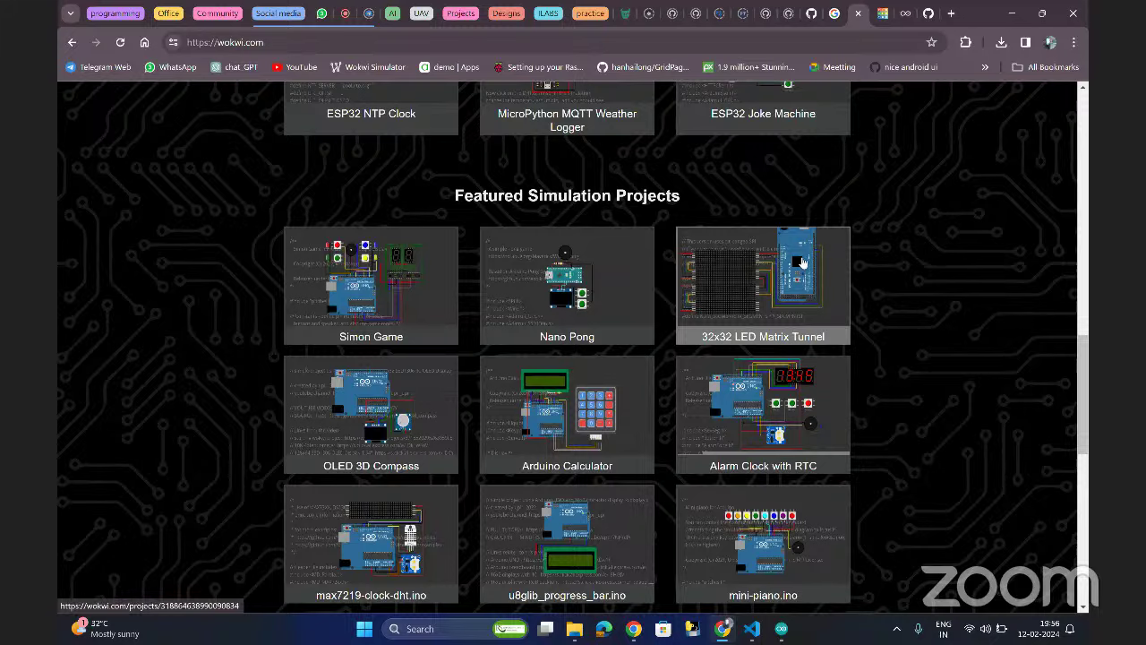
scroll(599, 437, "down", 1)
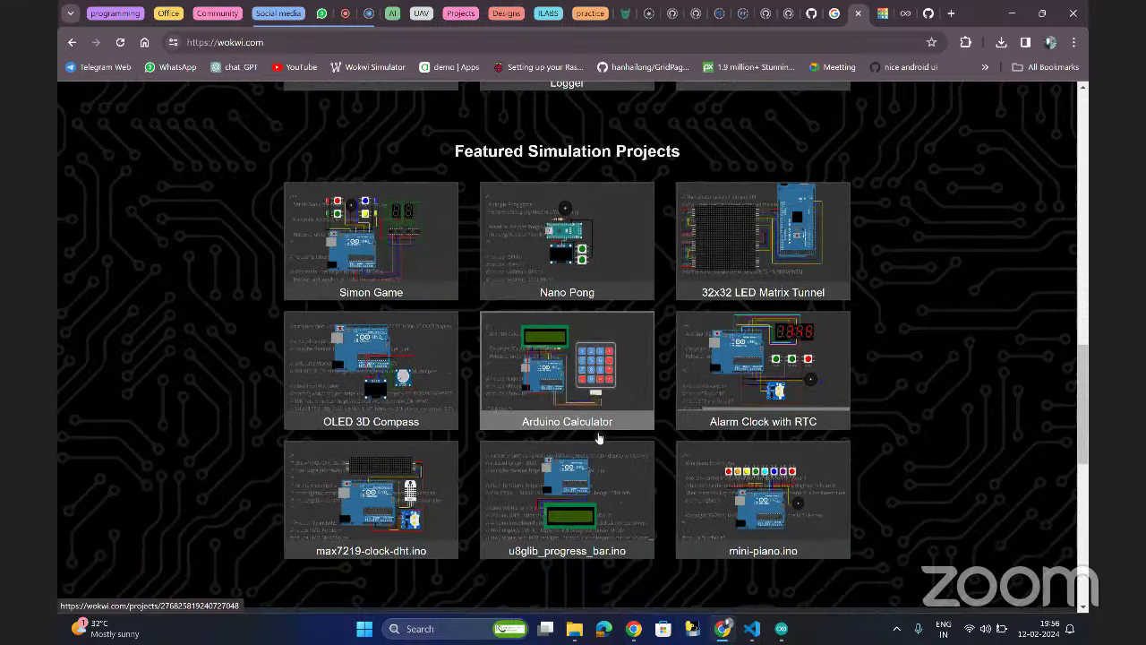
scroll(599, 438, "down", 1)
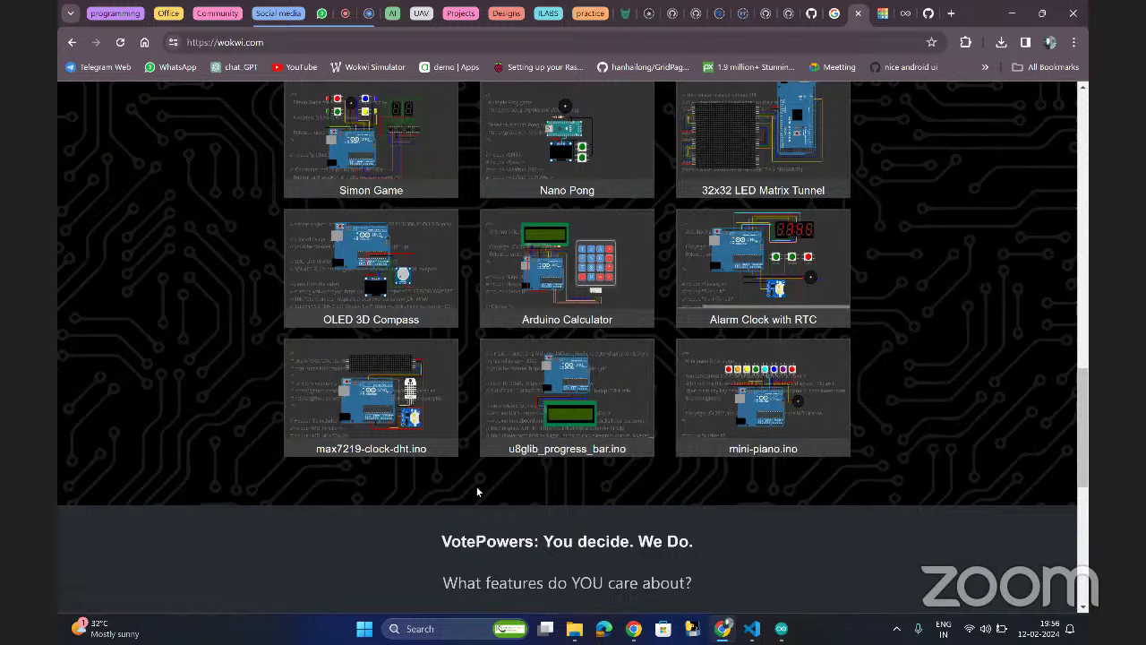
scroll(476, 488, "up", 1)
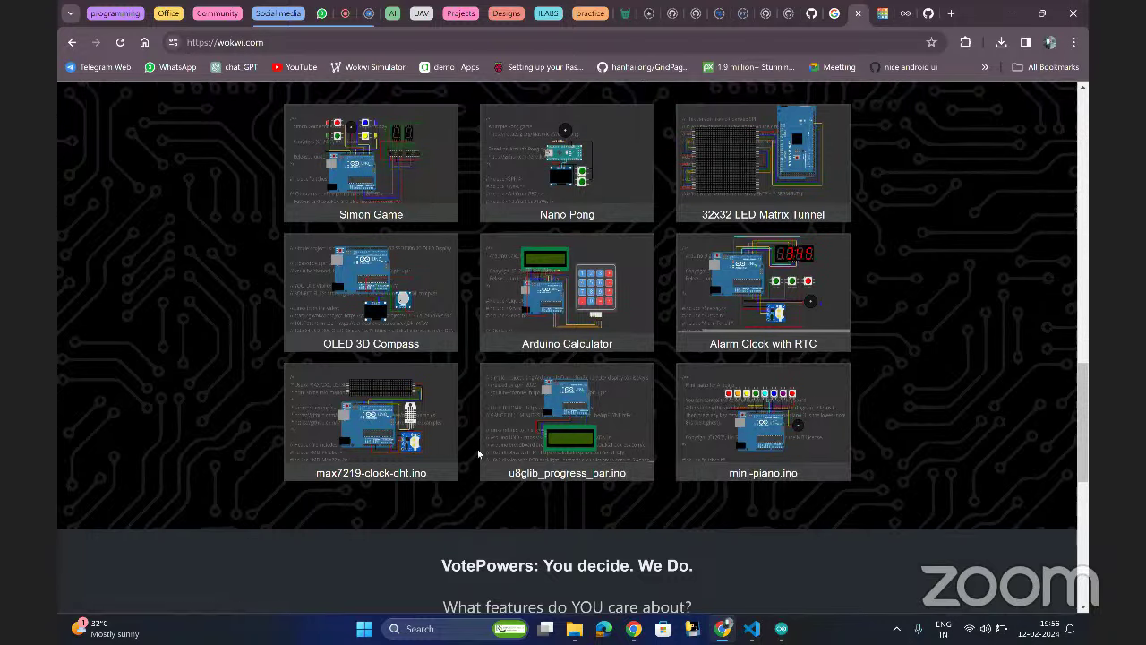
left_click(574, 293)
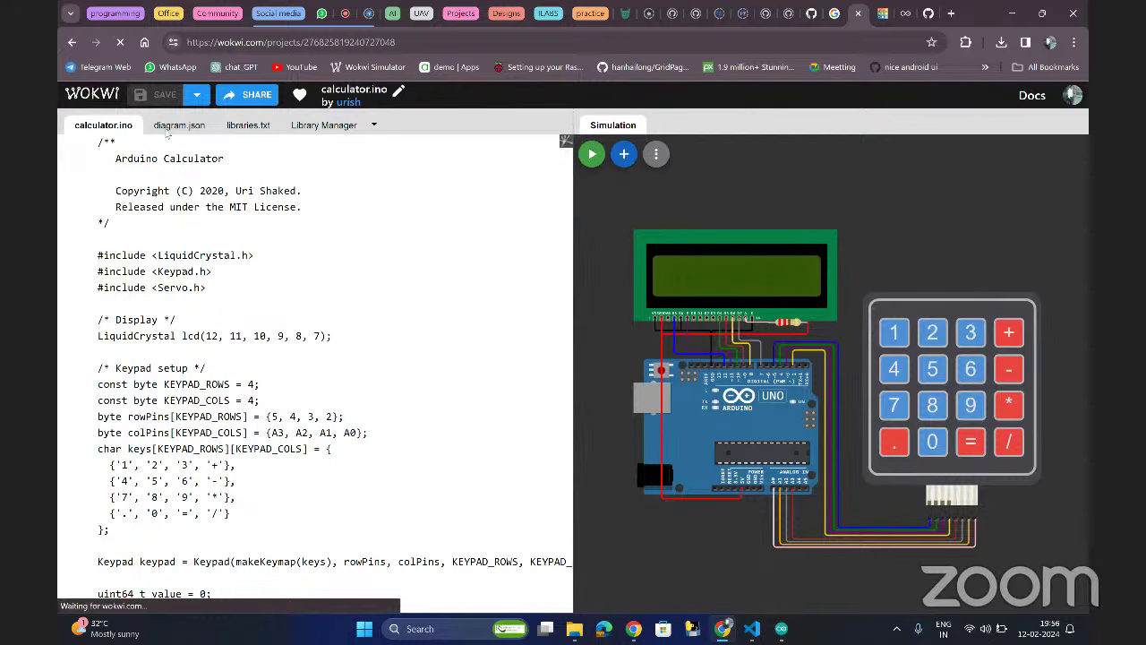
scroll(194, 285, "down", 4)
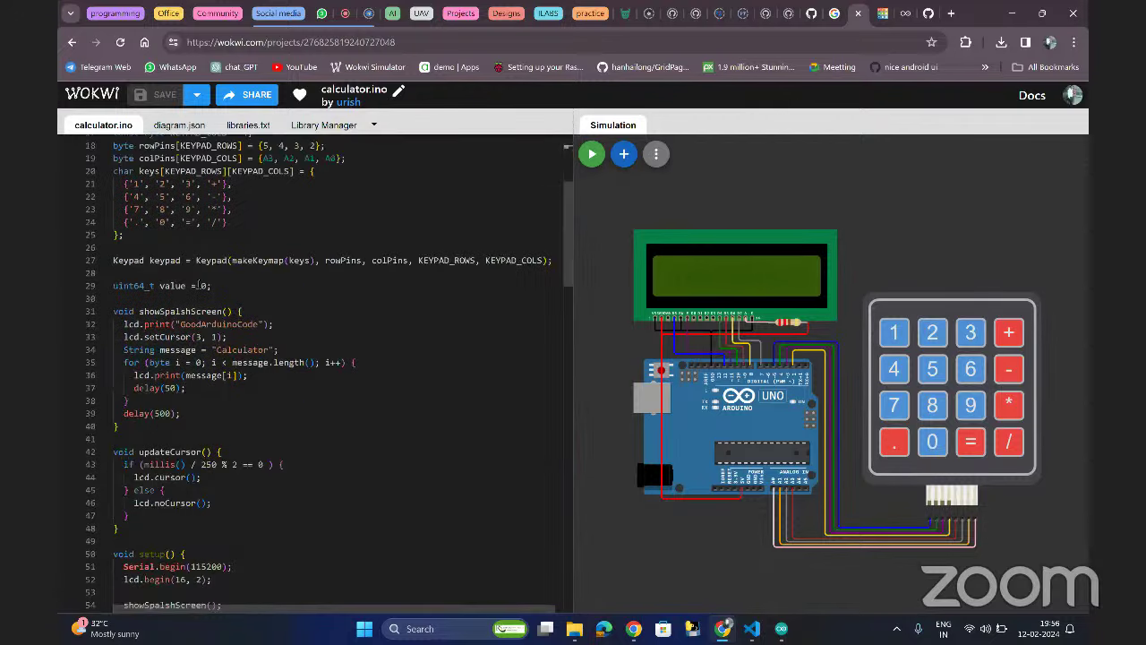
- Look through the rest of the calculator code and nudge the LCD, Arduino Uno and keypad slightly in the circuit
scroll(197, 285, "down", 20)
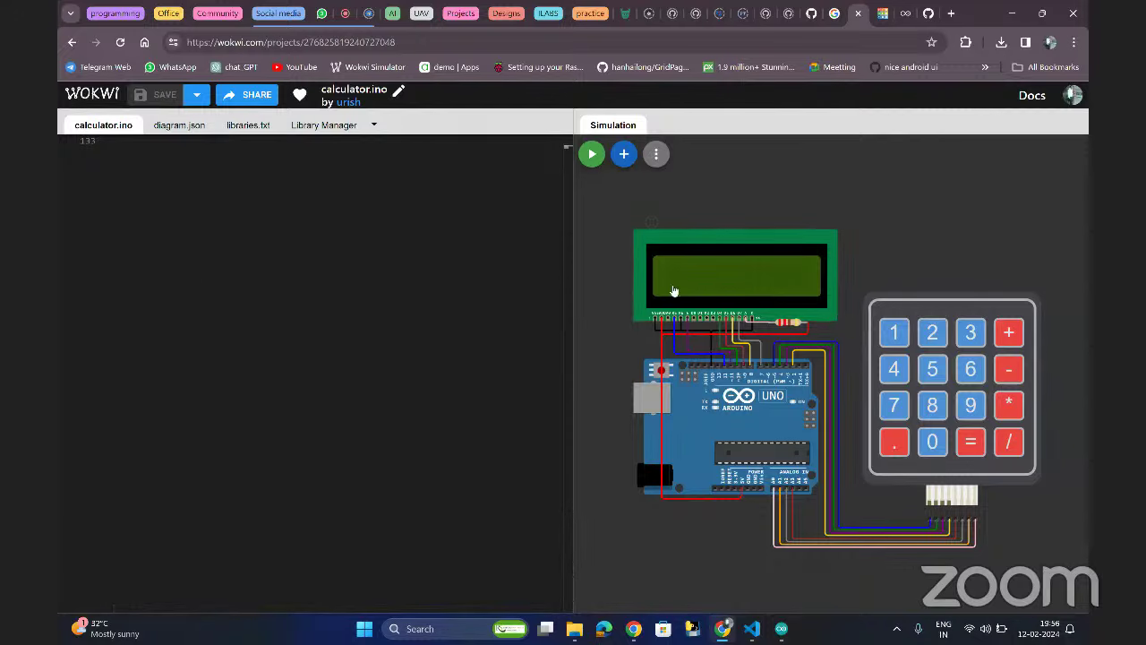
left_click_drag(674, 291, 672, 289)
left_click_drag(716, 396, 716, 398)
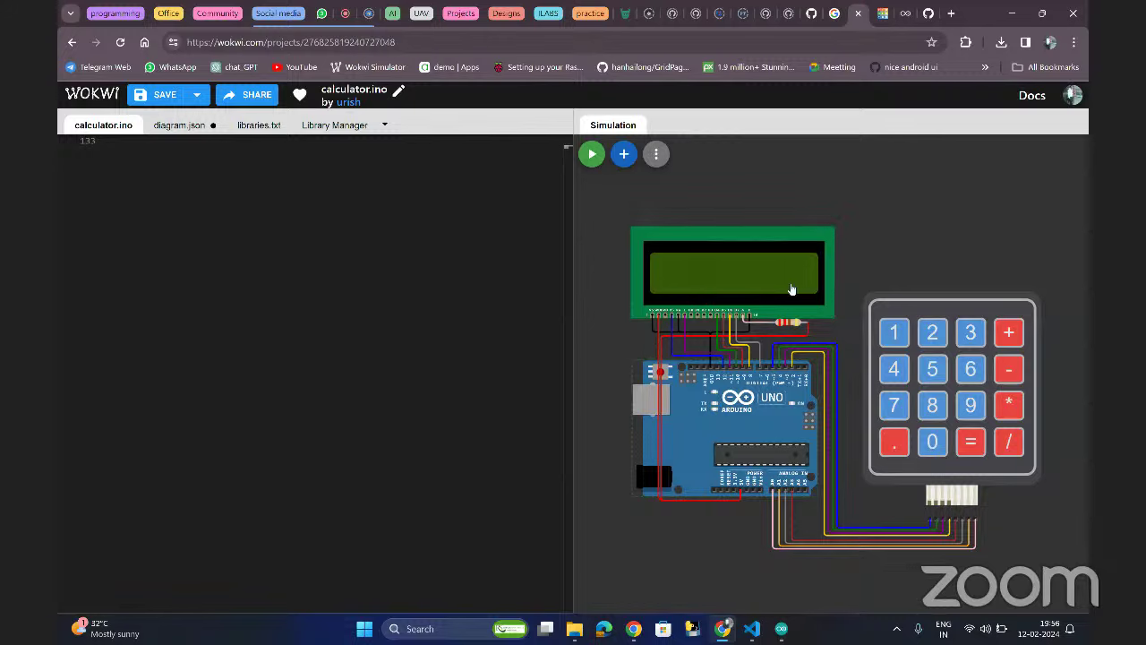
left_click_drag(891, 368, 890, 371)
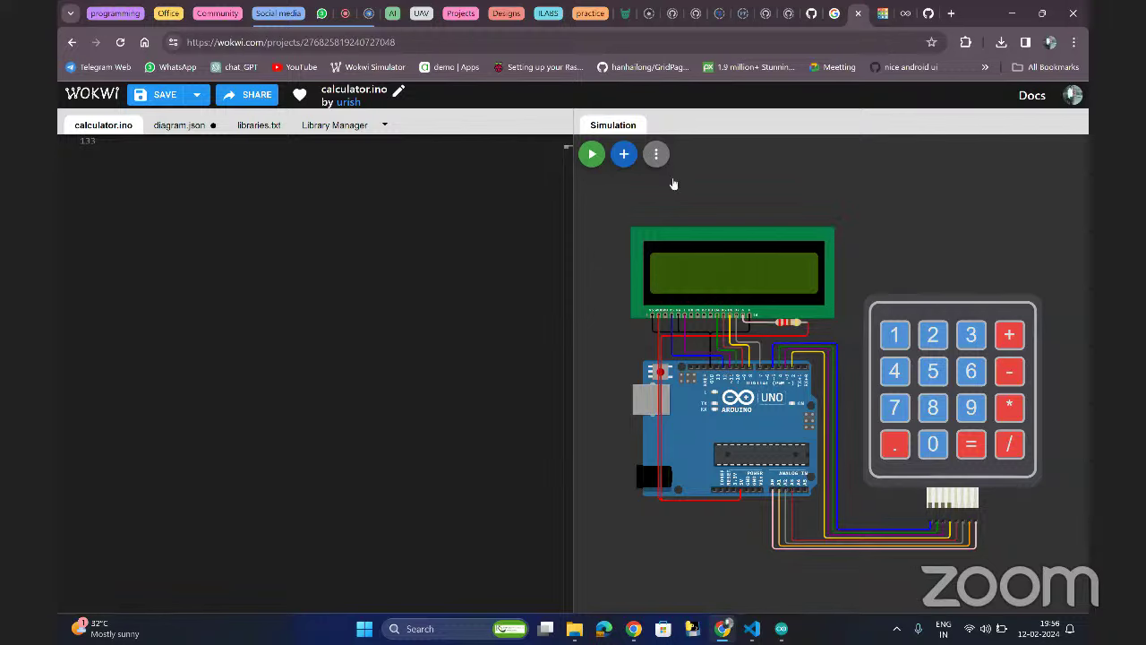
- Start the calculator simulation and compute 12 + 45 on the keypad
left_click(592, 154)
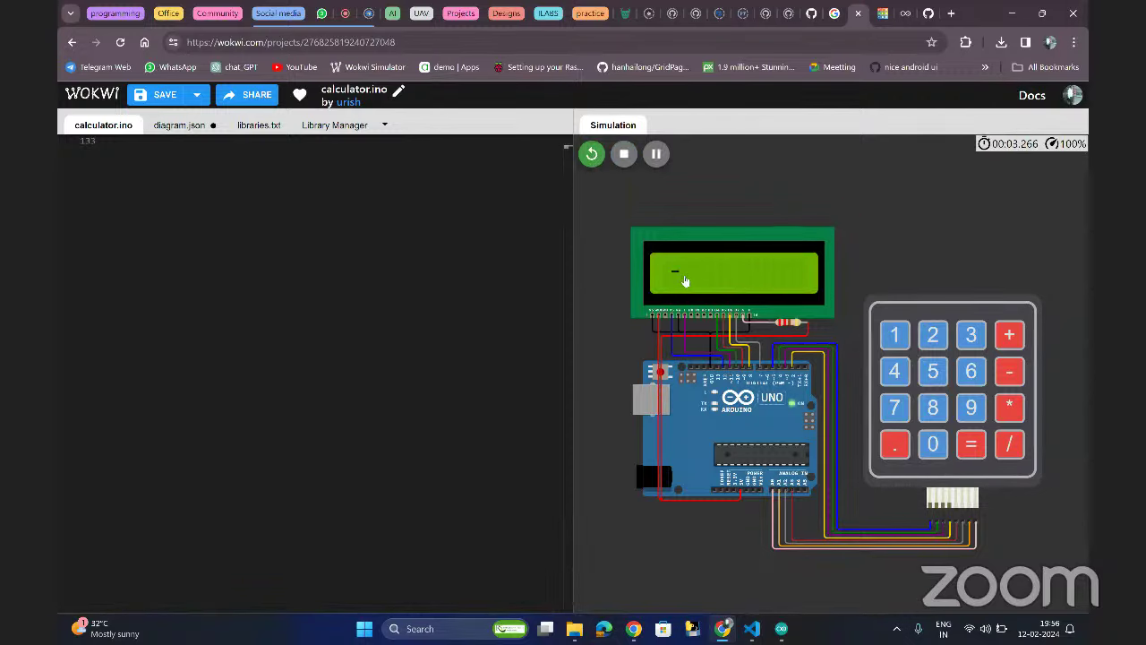
left_click(899, 336)
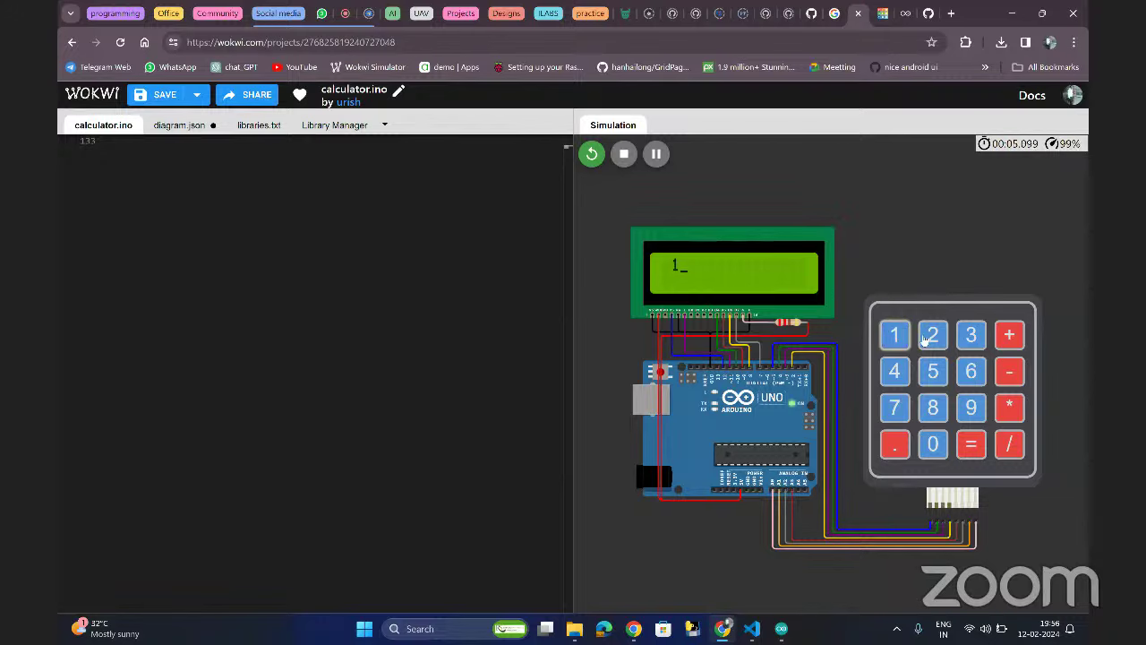
left_click(932, 335)
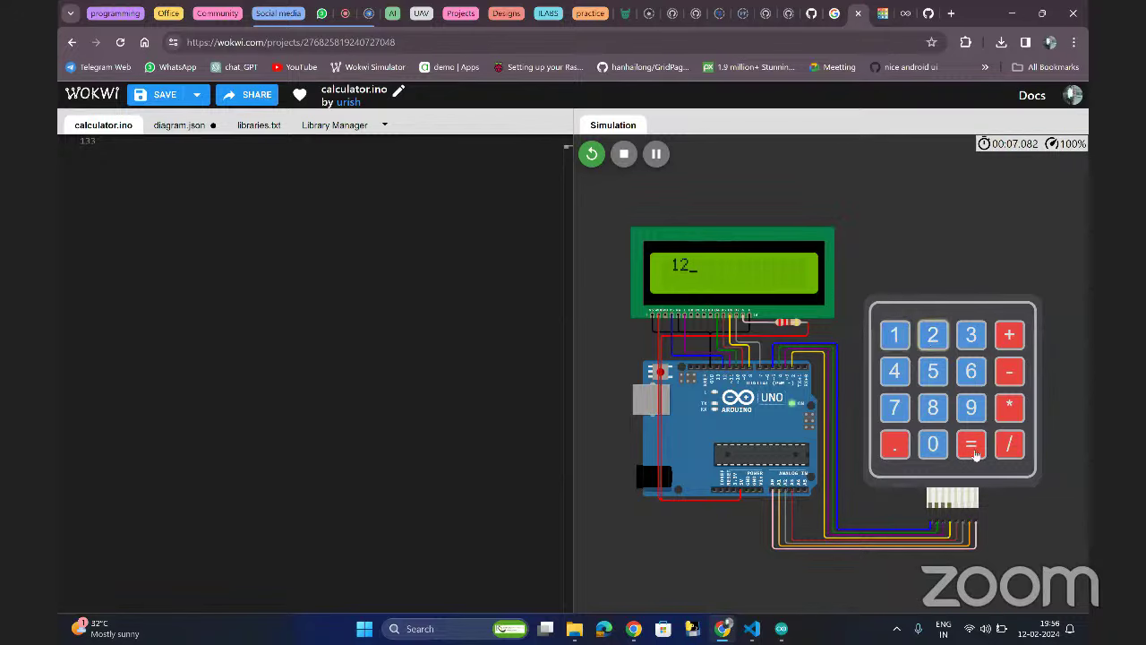
left_click(1010, 334)
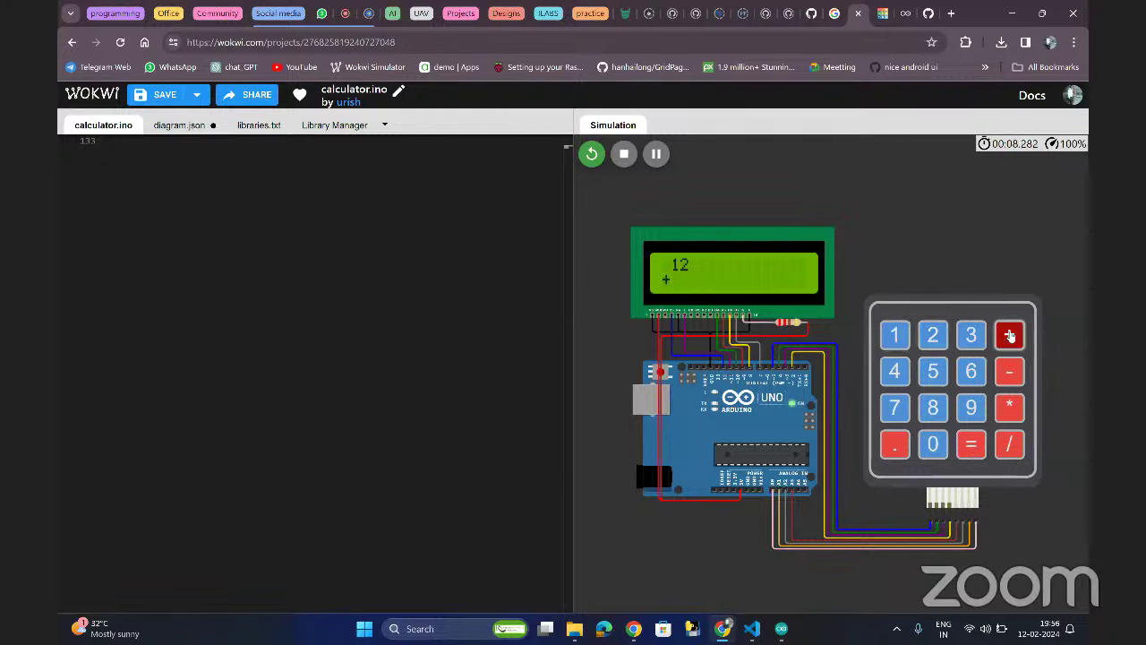
left_click(902, 379)
left_click(933, 376)
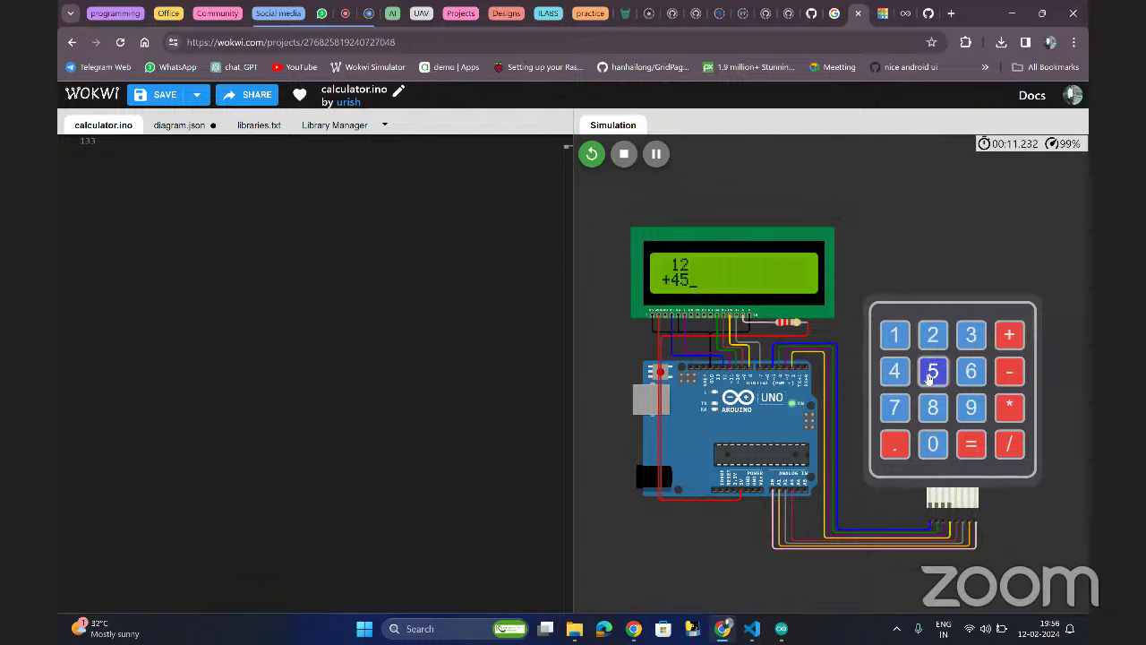
left_click(978, 444)
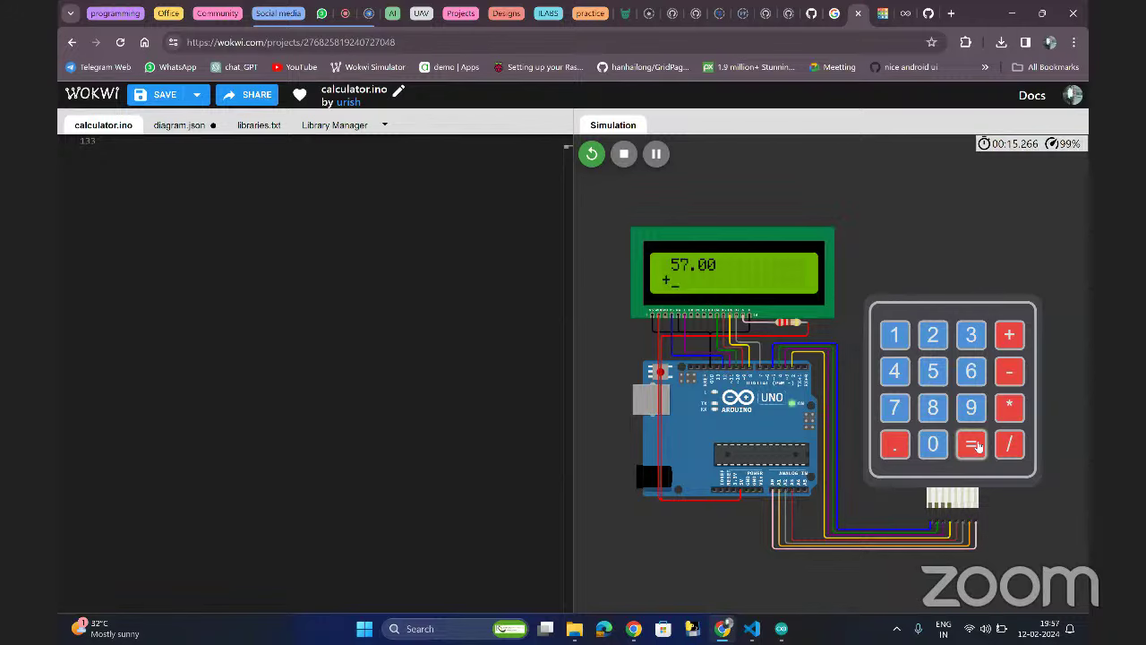
- Add 1 to the calculator's running result, and add .0 to test the decimal point
left_click(900, 342)
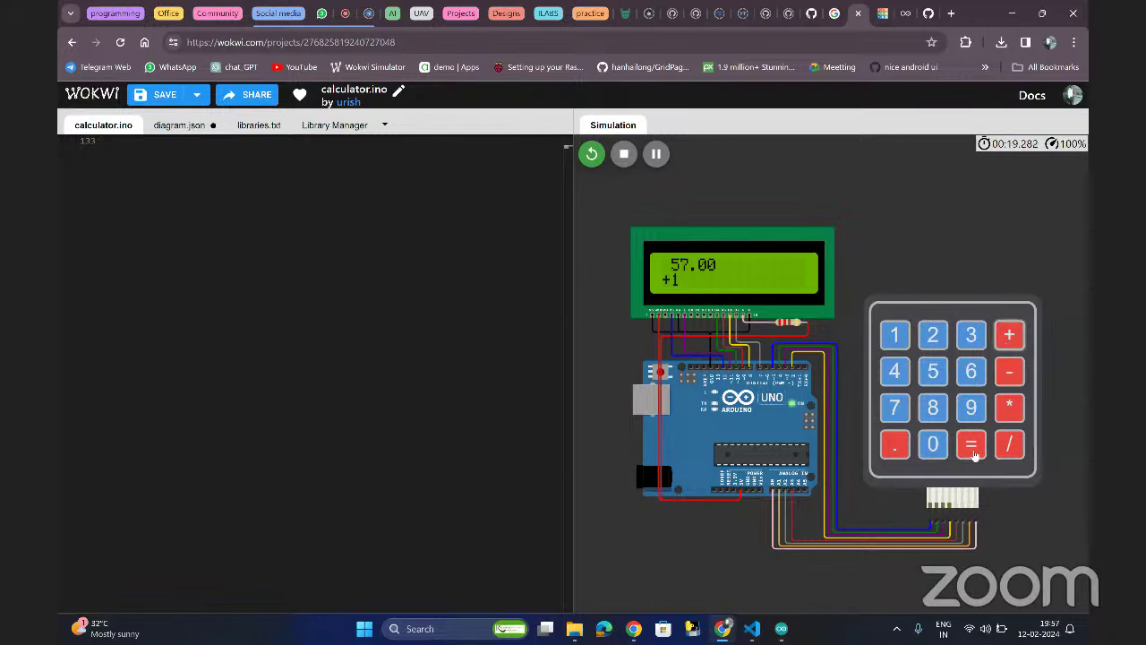
left_click(972, 447)
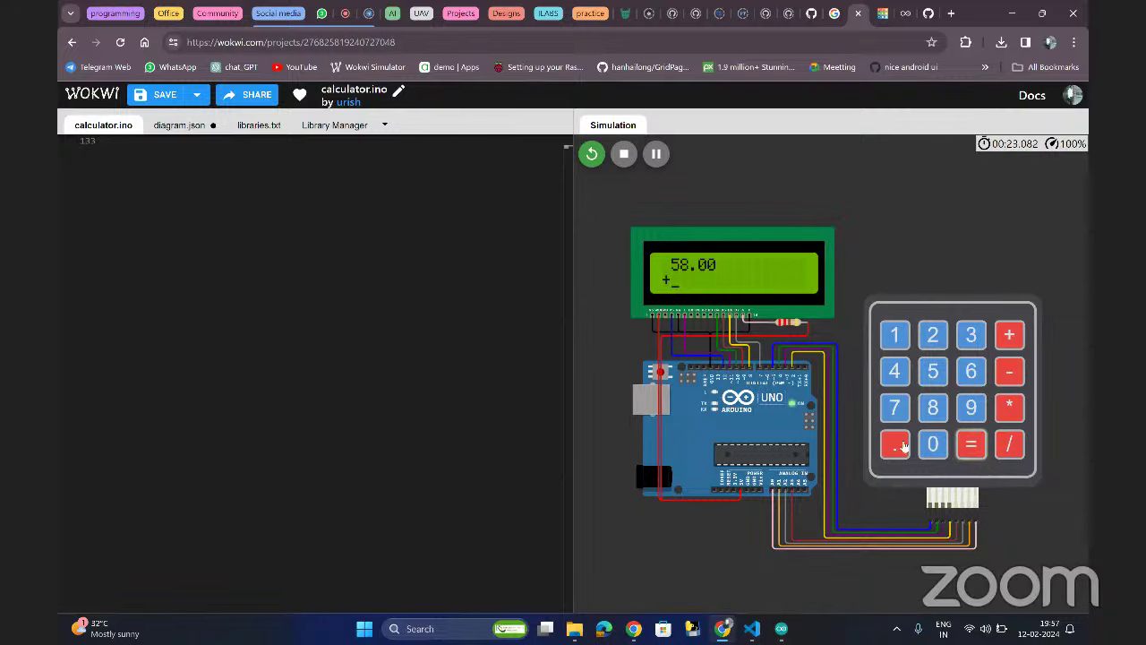
left_click(904, 446)
left_click(932, 447)
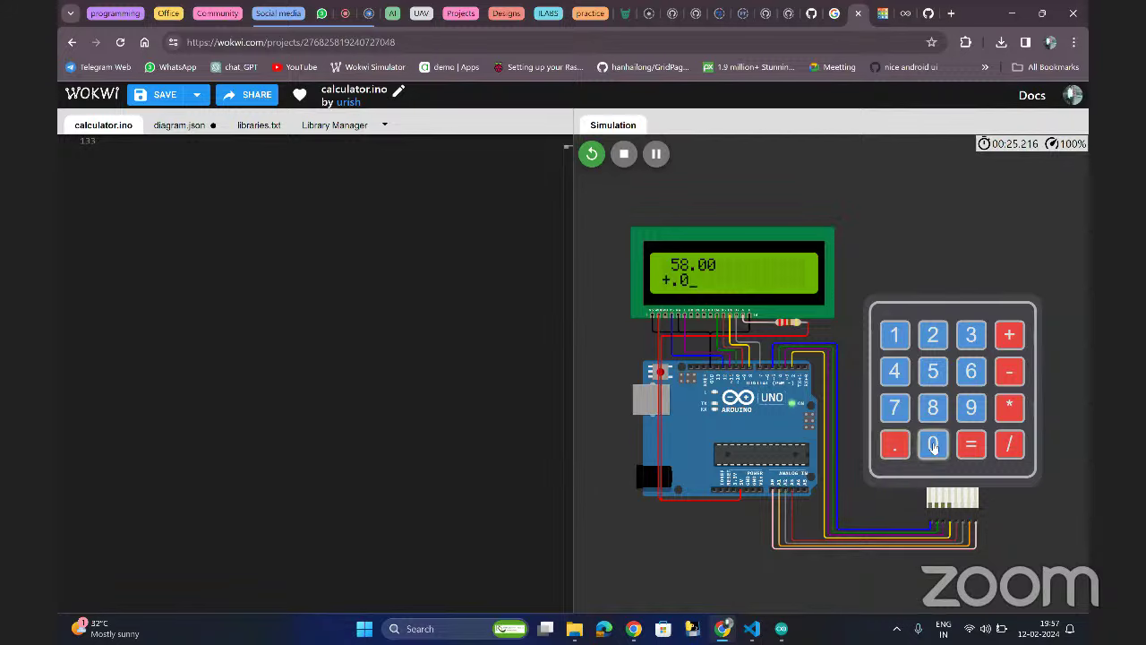
left_click(971, 444)
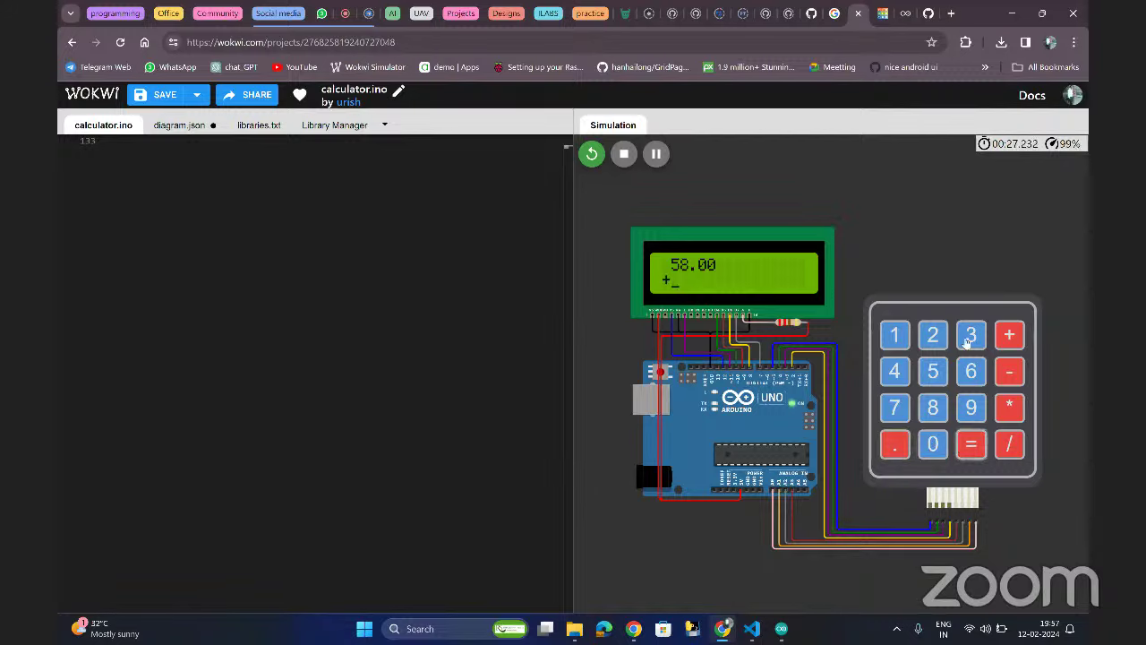
- Reset the simulated Arduino board, compute 1 + 1 on the keypad and restart the simulation
left_click(661, 372)
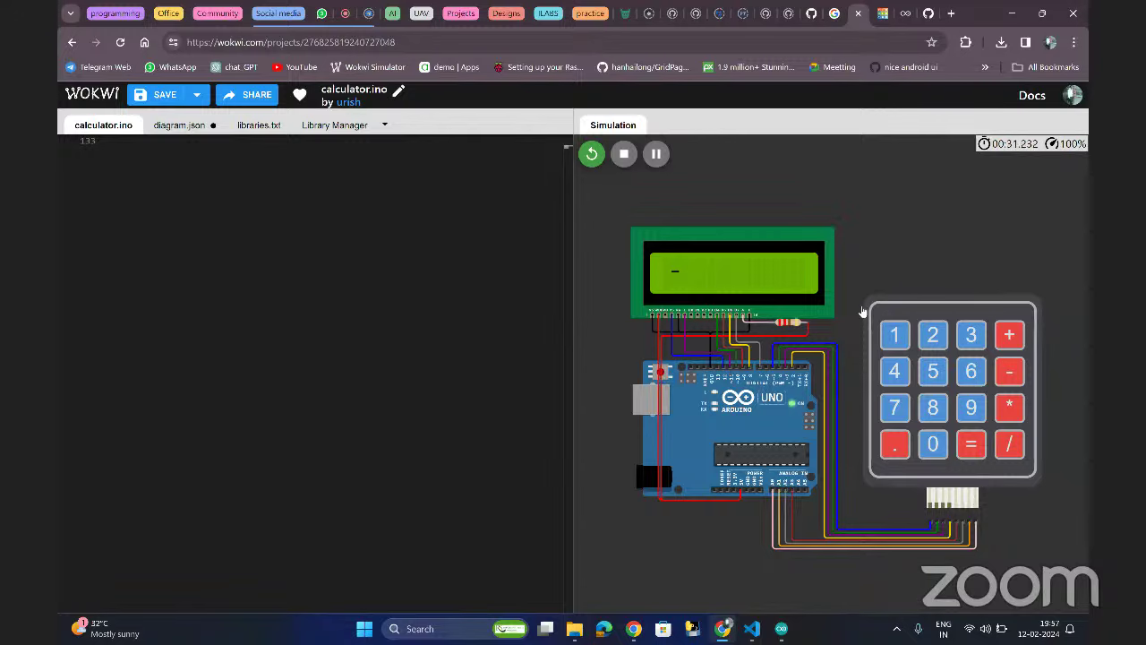
left_click(895, 334)
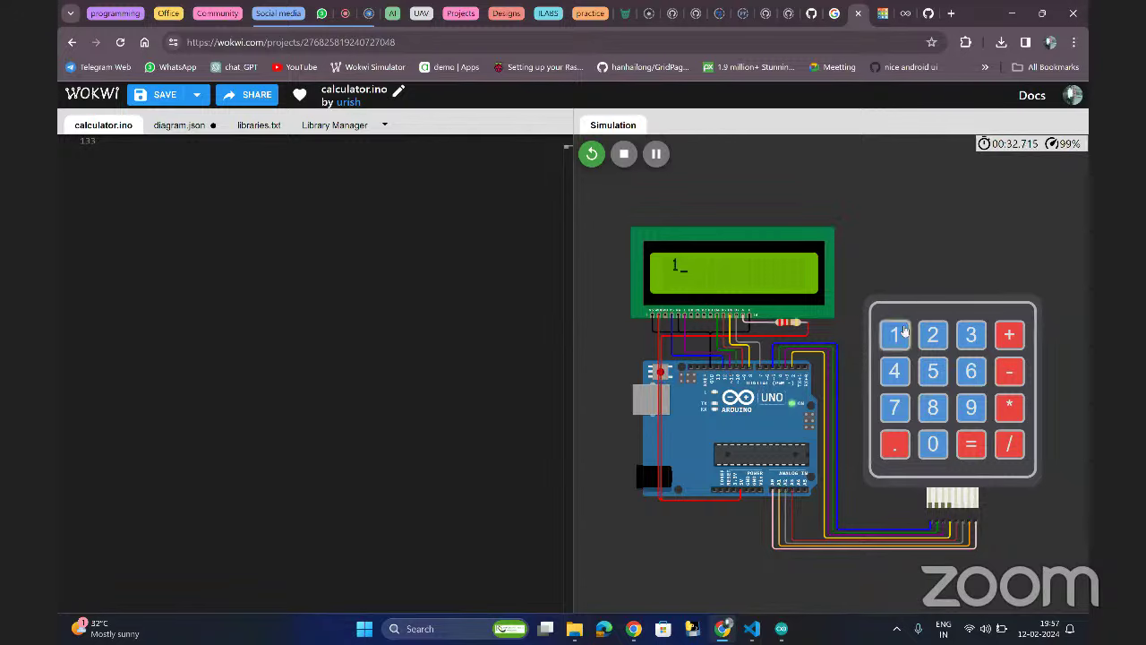
left_click(1005, 333)
left_click(895, 334)
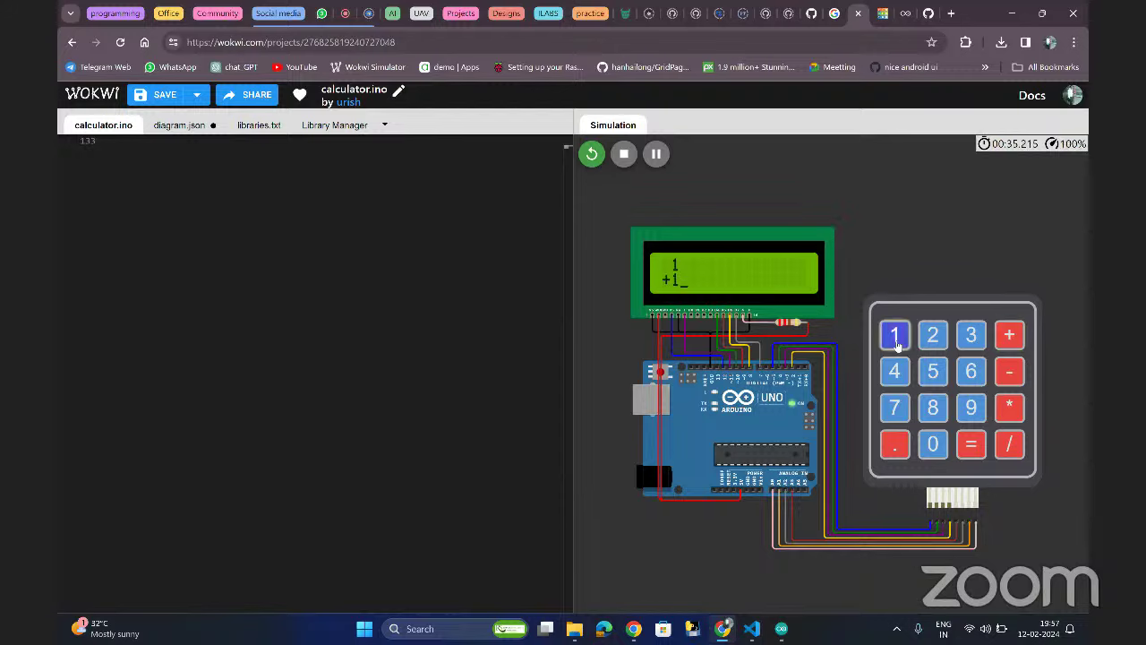
left_click(973, 443)
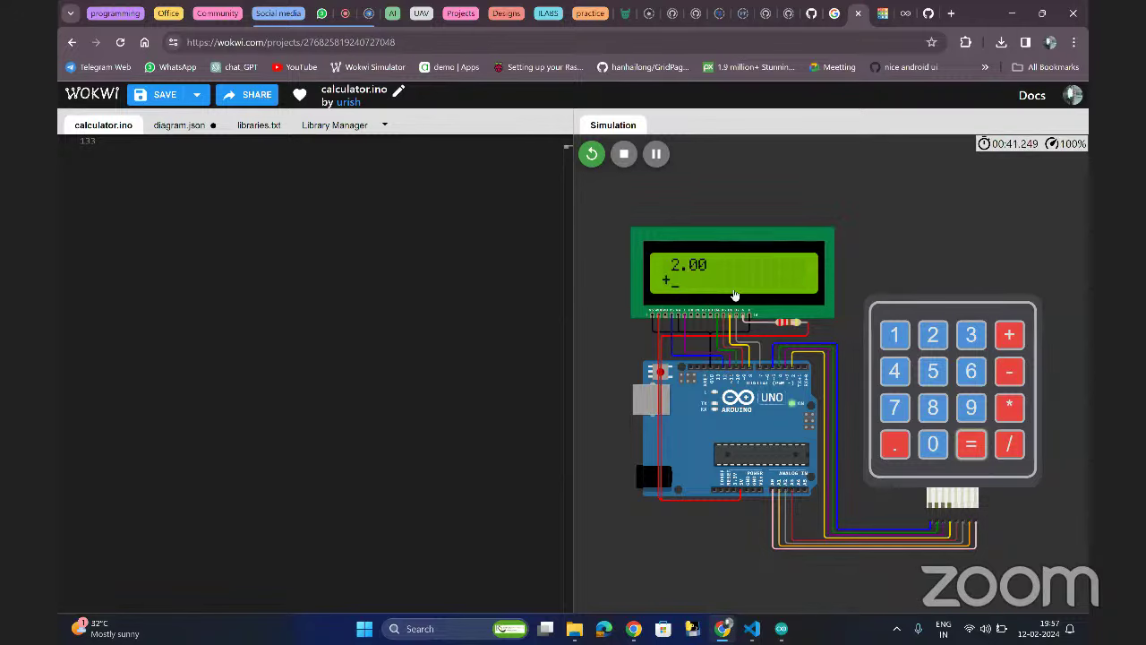
left_click(591, 153)
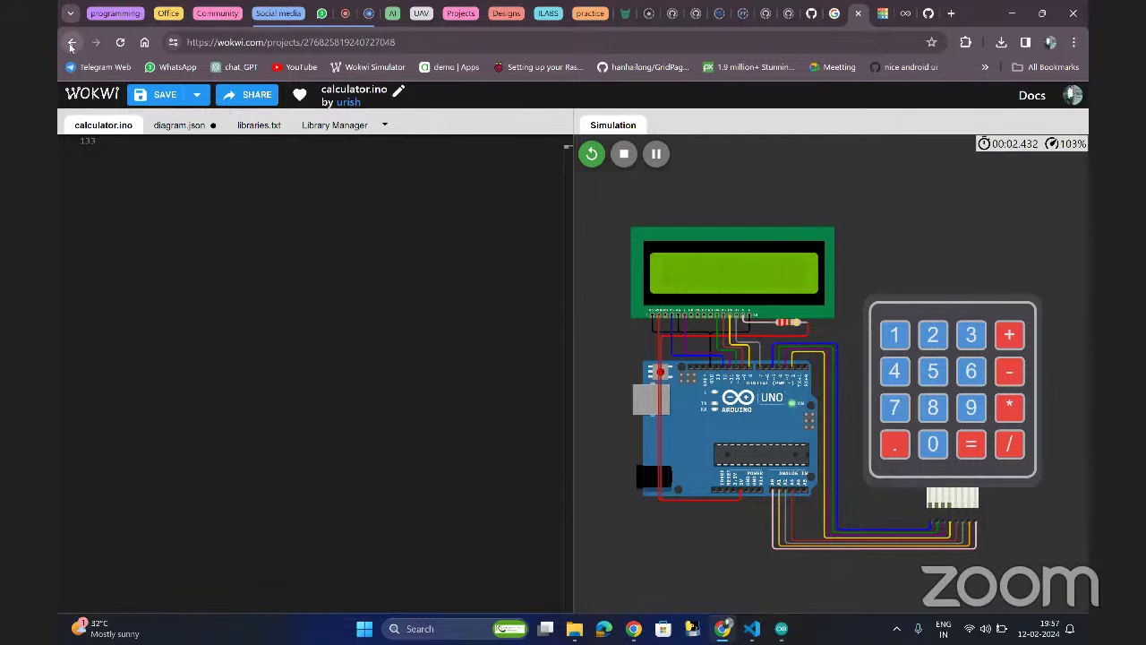
- Return to the Wokwi home page and review its featured simulation projects, IoT projects and programming languages
left_click(72, 43)
left_click(621, 127)
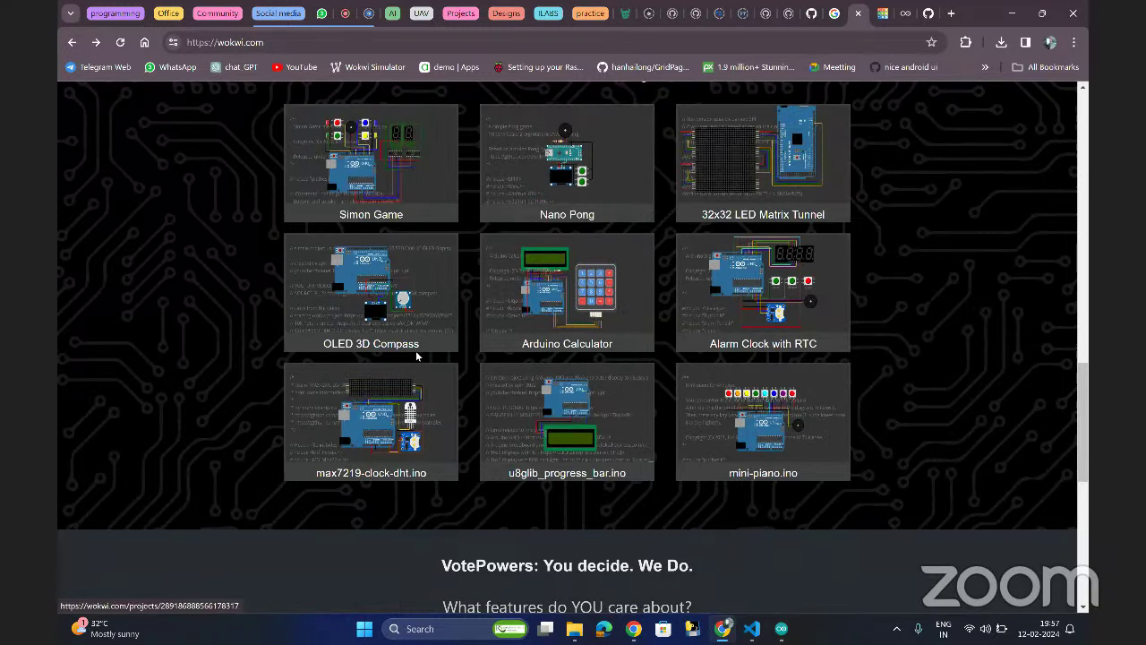
scroll(475, 302, "up", 1)
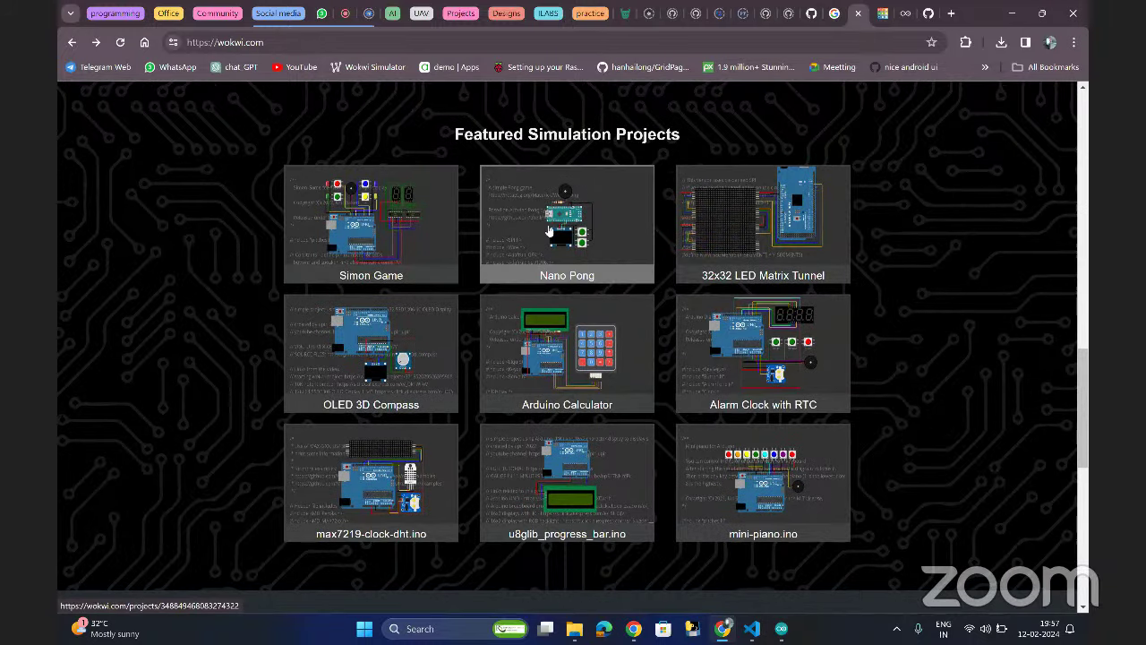
scroll(550, 231, "up", 3)
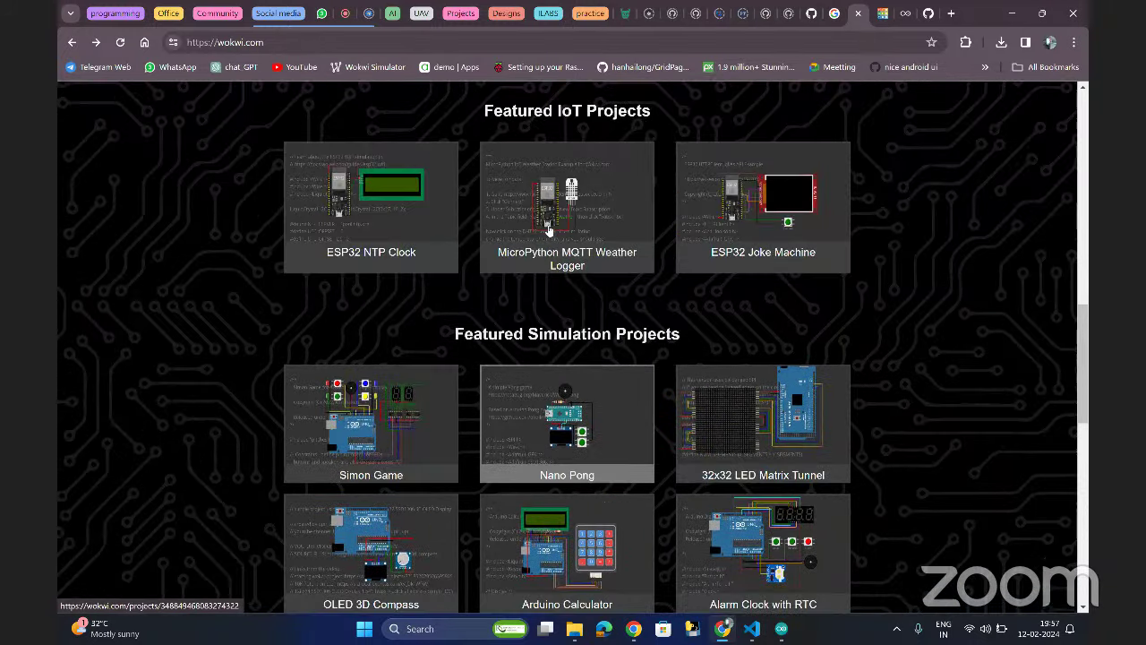
scroll(550, 231, "up", 1)
scroll(519, 183, "up", 1)
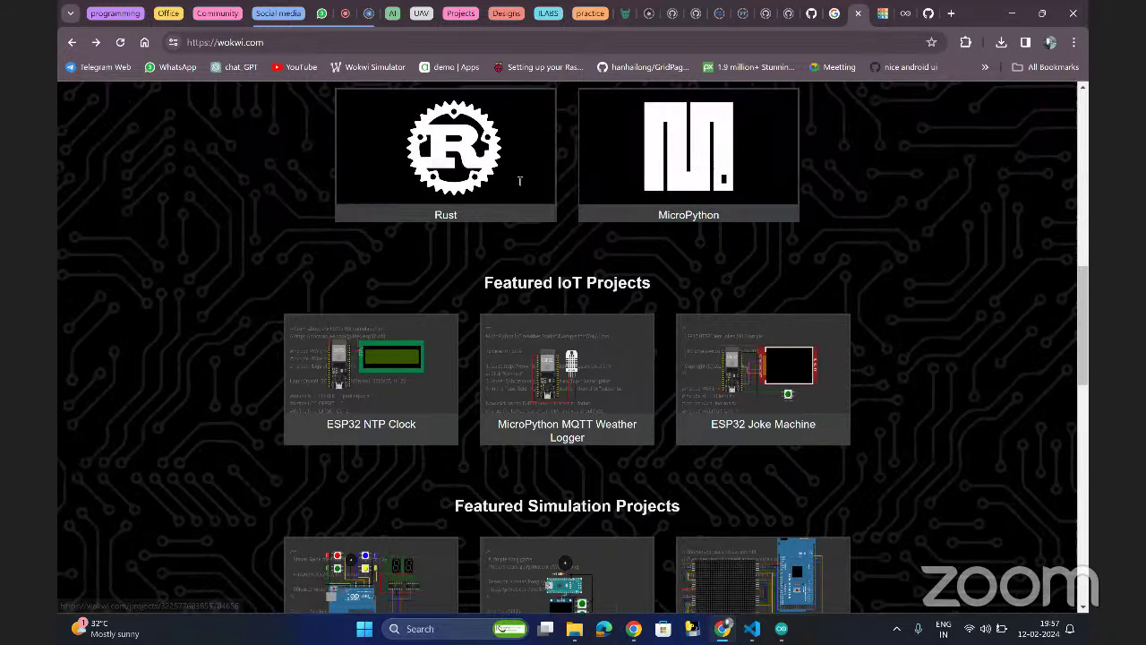
scroll(519, 183, "up", 2)
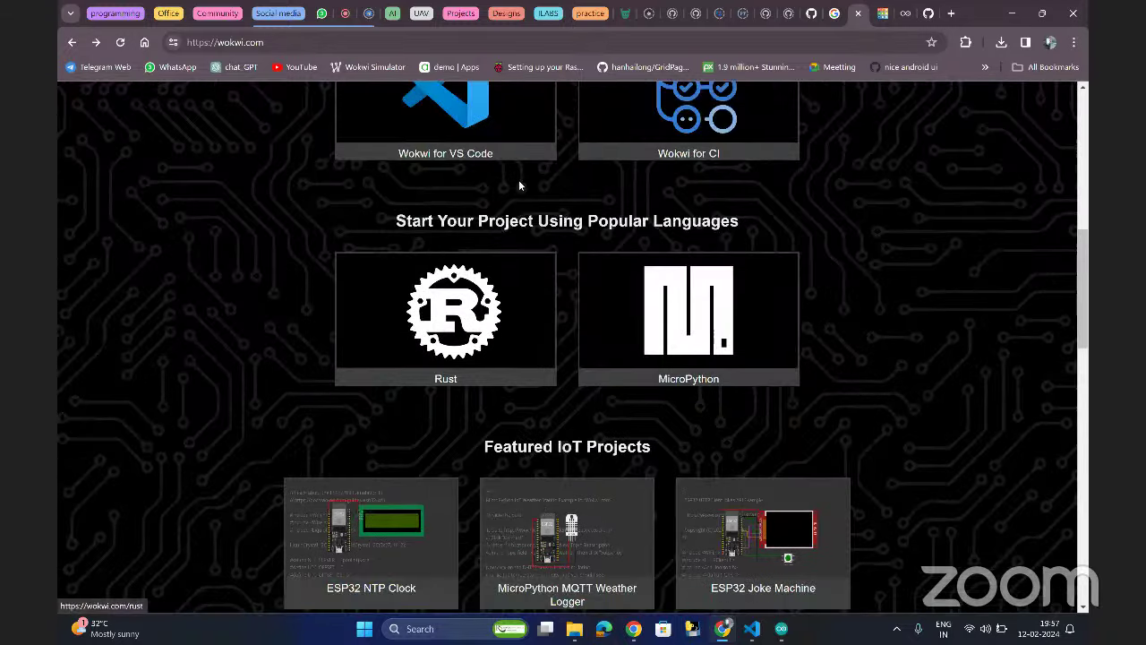
scroll(519, 179, "up", 4)
scroll(519, 179, "up", 1)
- Open the STM32 simulator page and look through its featured projects, starter boards and latest projects
left_click(445, 313)
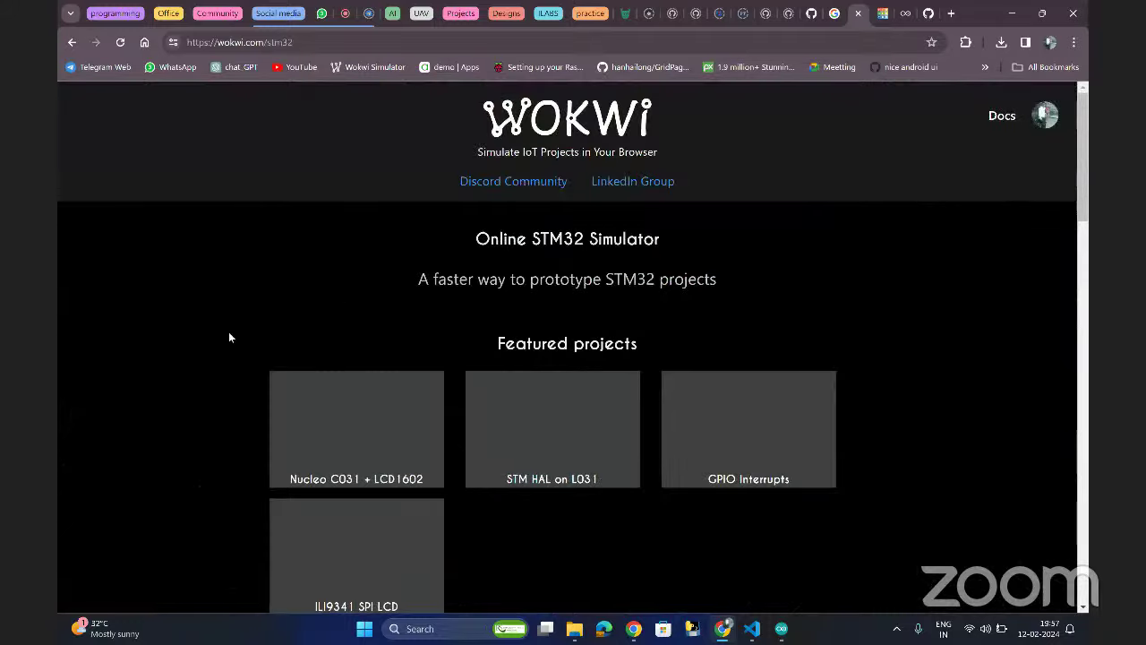
scroll(229, 336, "down", 2)
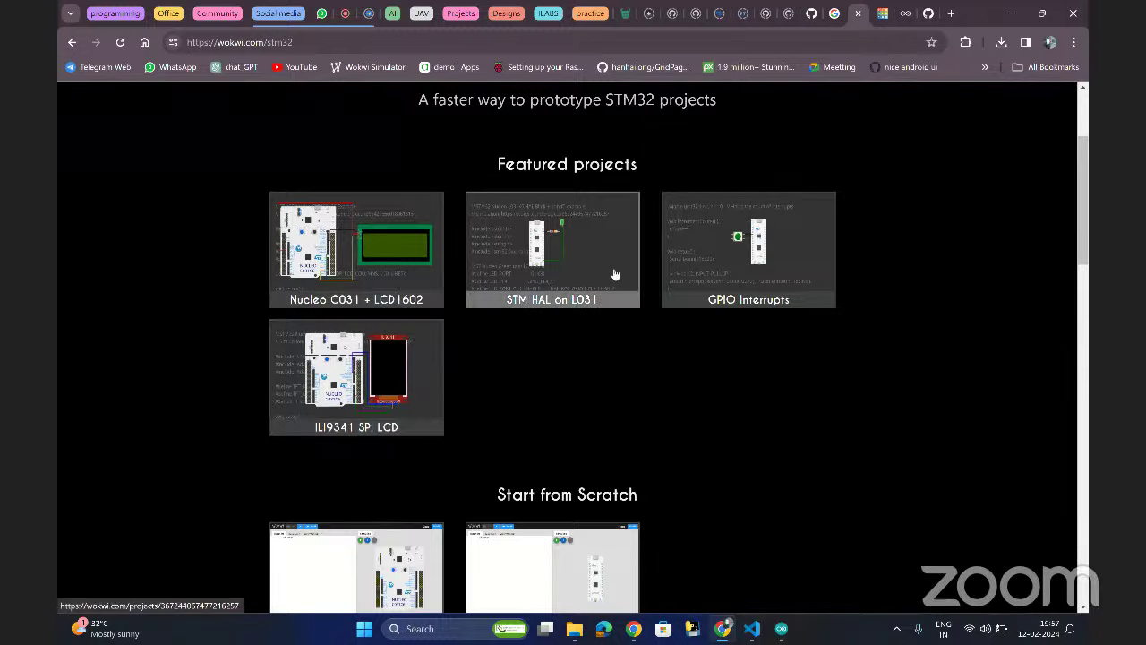
scroll(559, 351, "down", 2)
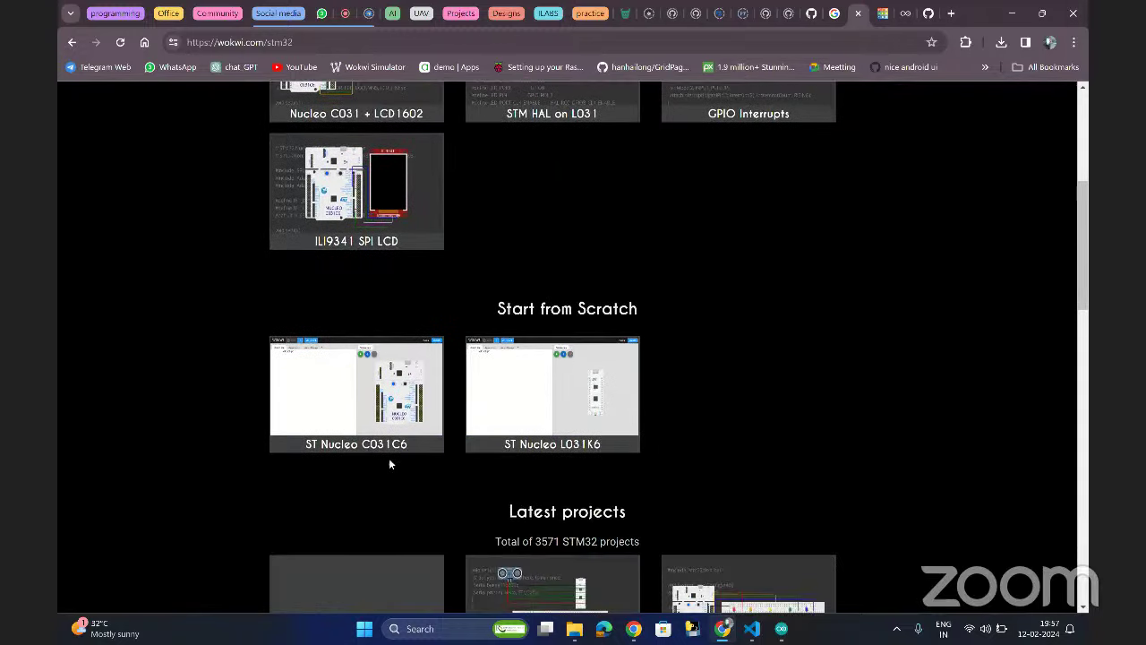
scroll(225, 474, "down", 1)
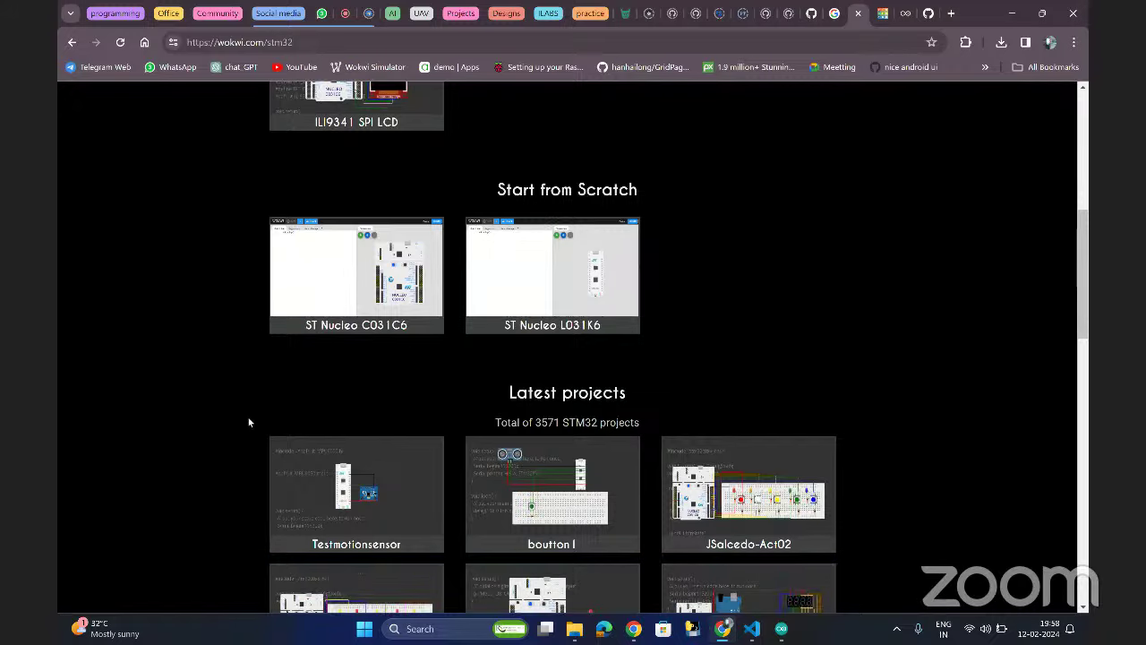
scroll(255, 430, "down", 1)
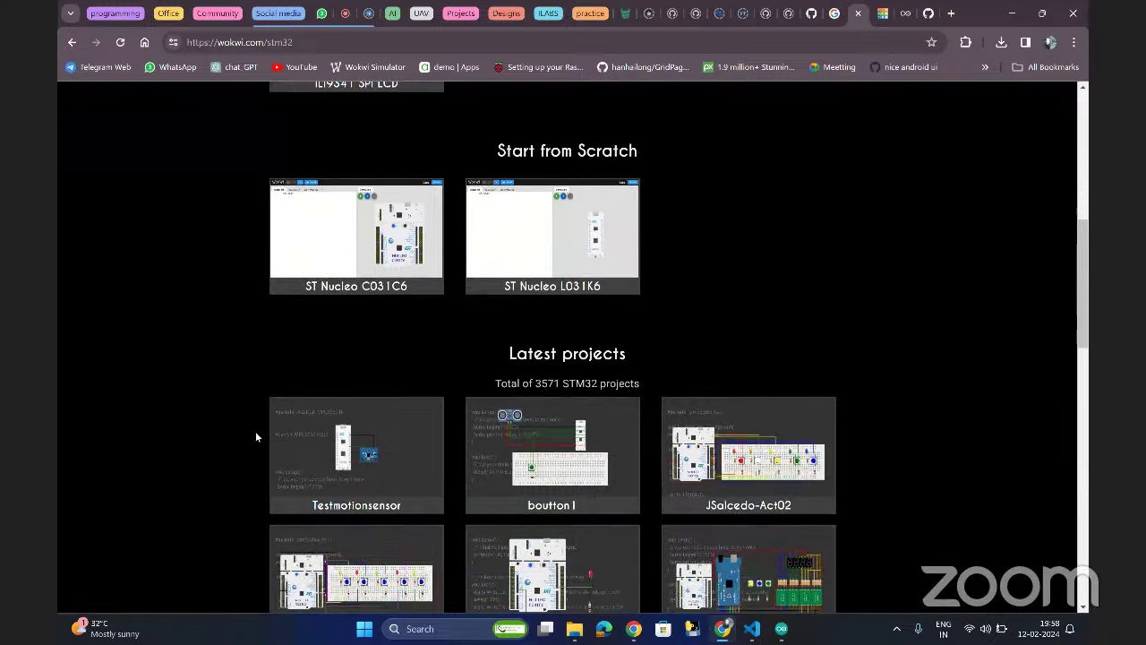
scroll(255, 430, "down", 1)
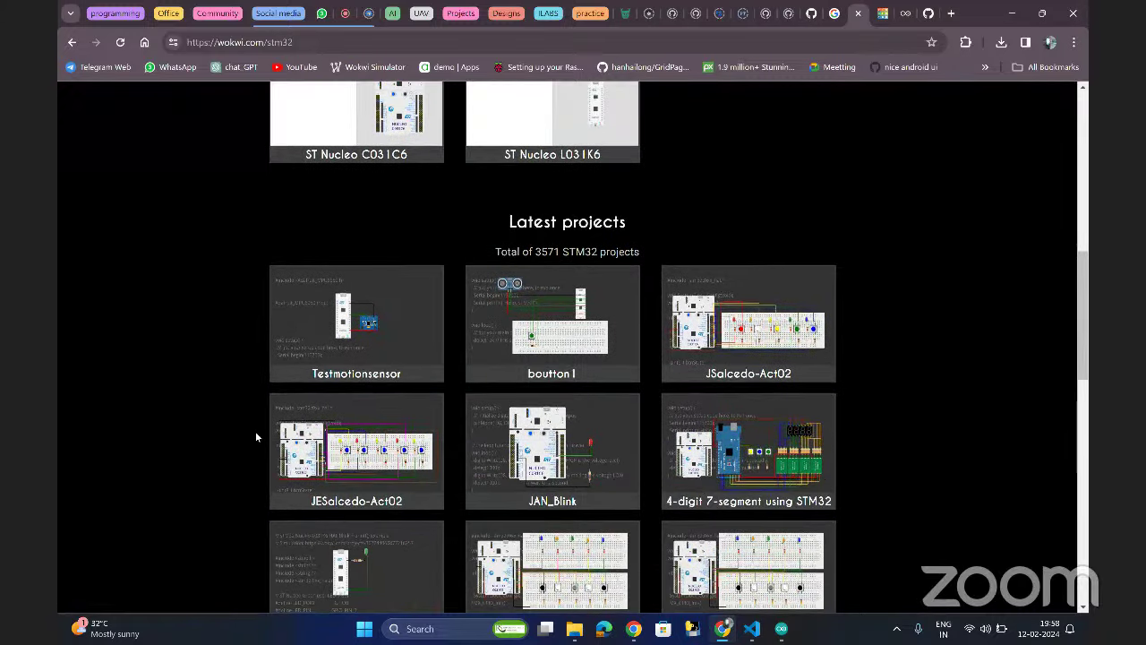
- Open the boutton1 project, run its simulation and select the ultrasonic sensor, then deselect it
left_click(533, 335)
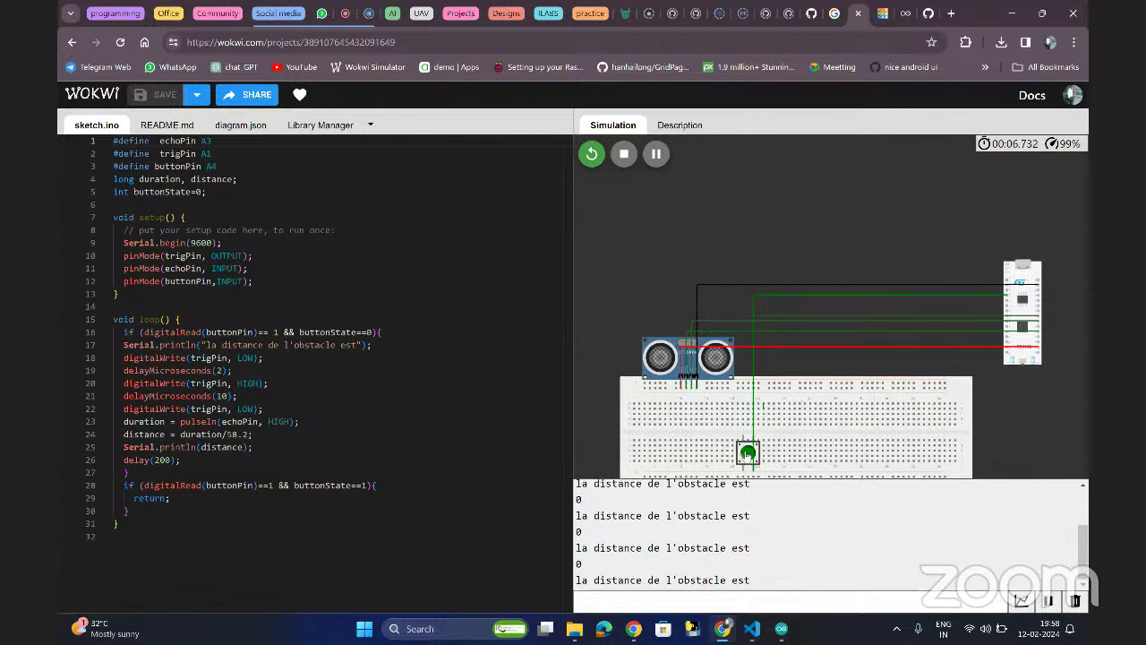
left_click(658, 359)
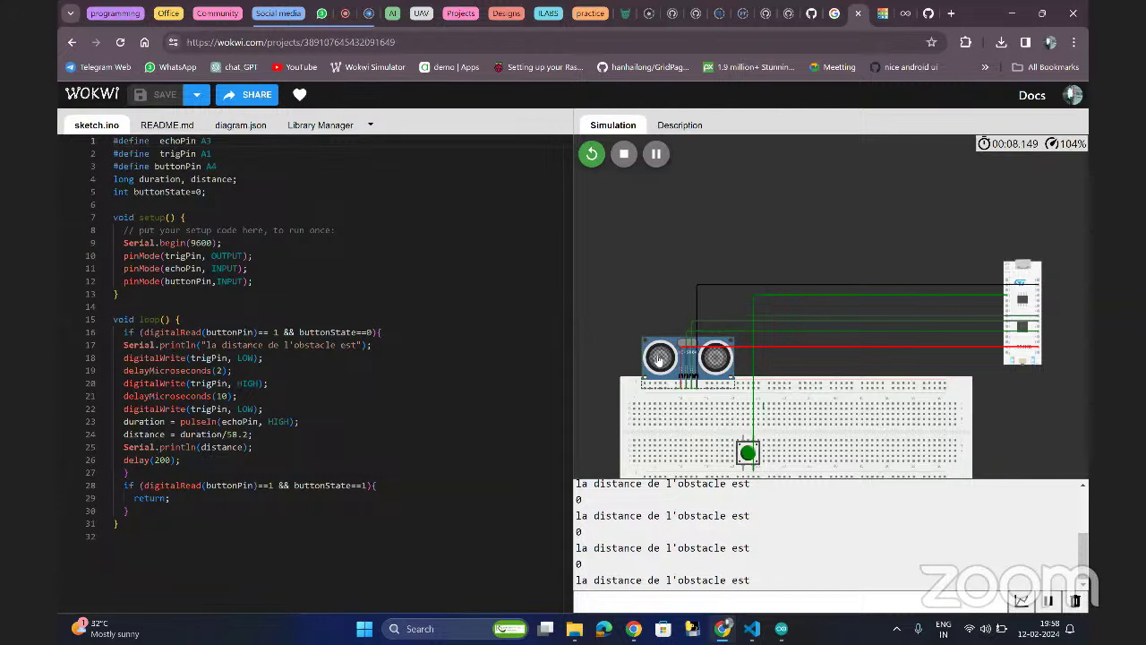
left_click(674, 286)
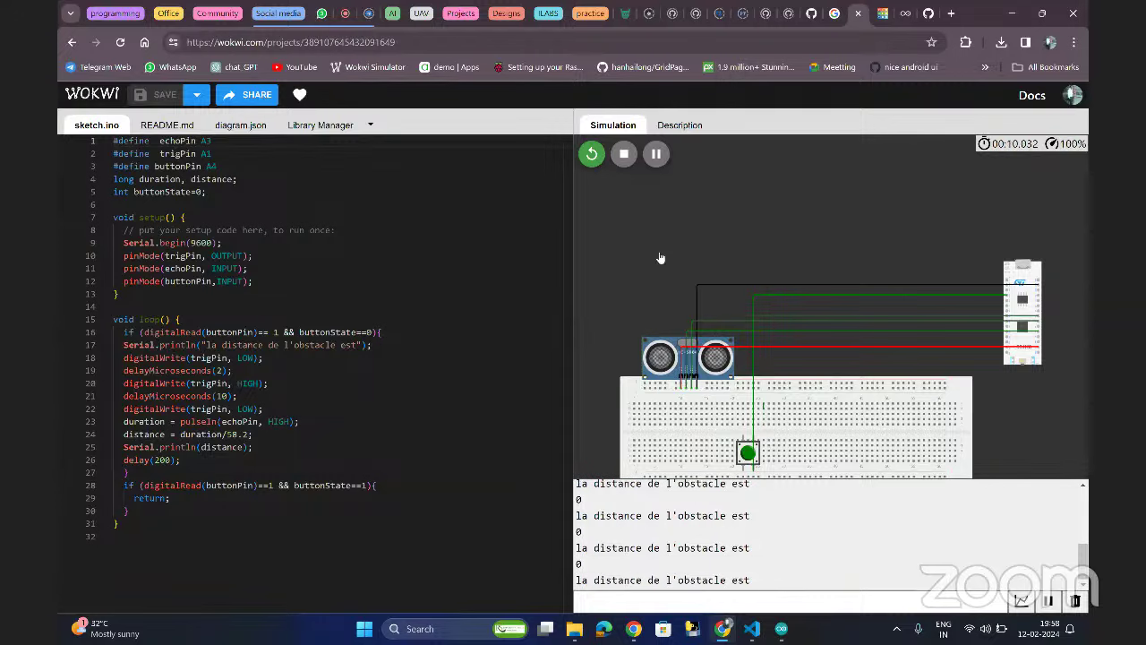
- Go back to the latest STM32 projects and open ST Nucleo L031 - HAL Copy
left_click(72, 42)
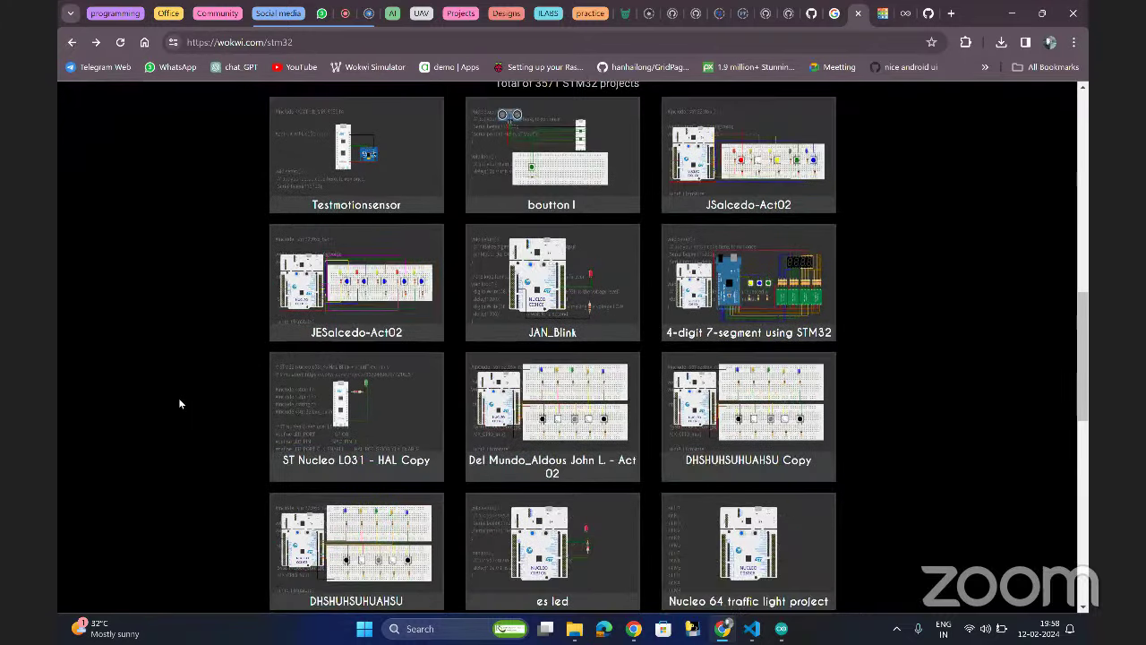
scroll(179, 404, "down", 1)
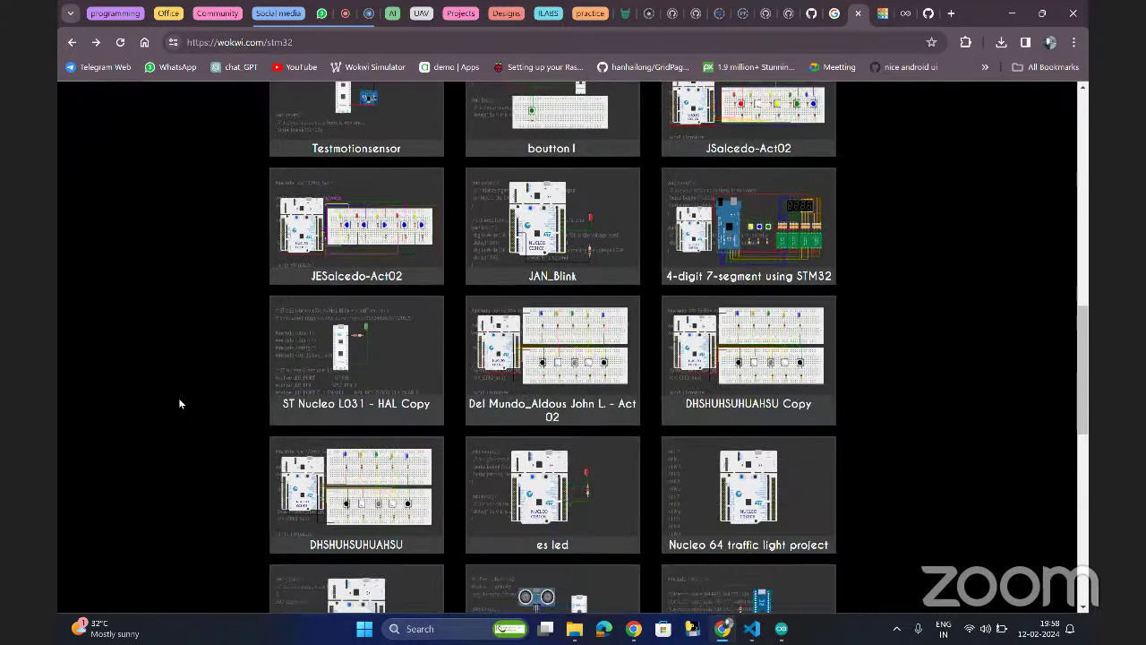
left_click(356, 377)
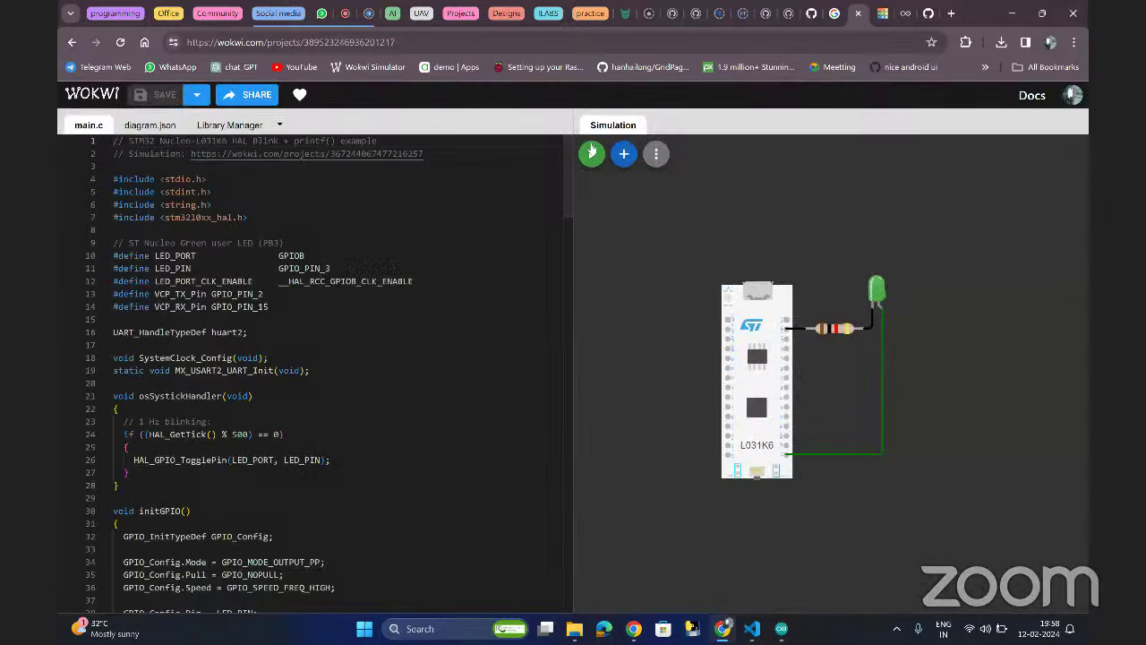
- Run the ST Nucleo L031 HAL blink simulation and read through its main.c code while the LED circuit runs
left_click(592, 152)
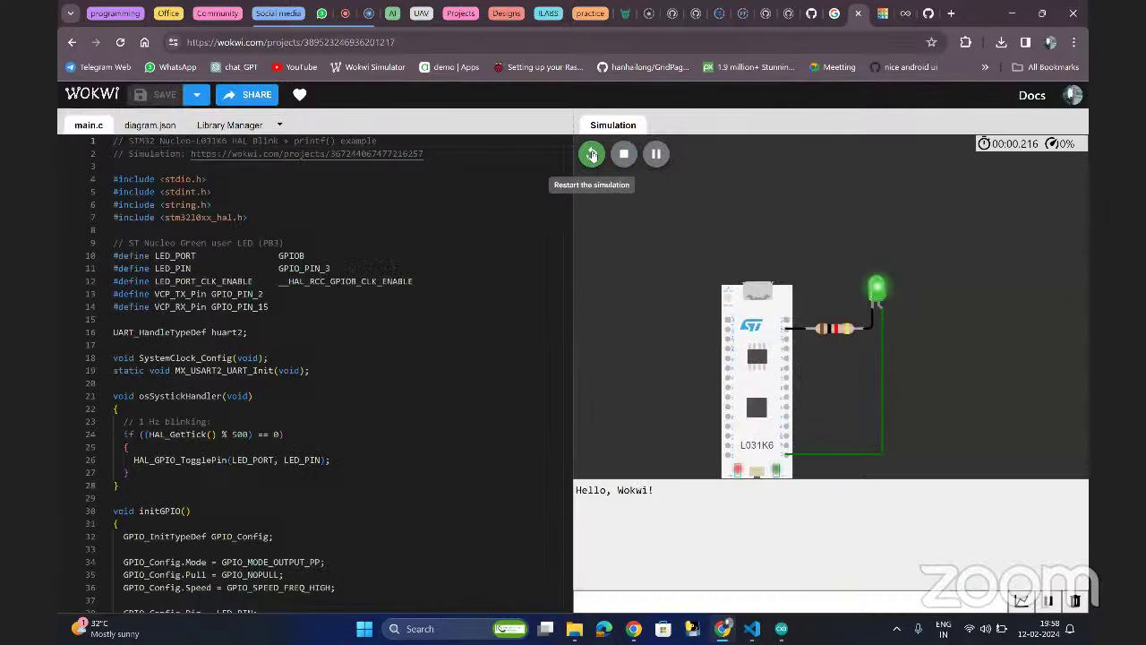
scroll(452, 406, "down", 1)
scroll(452, 406, "down", 3)
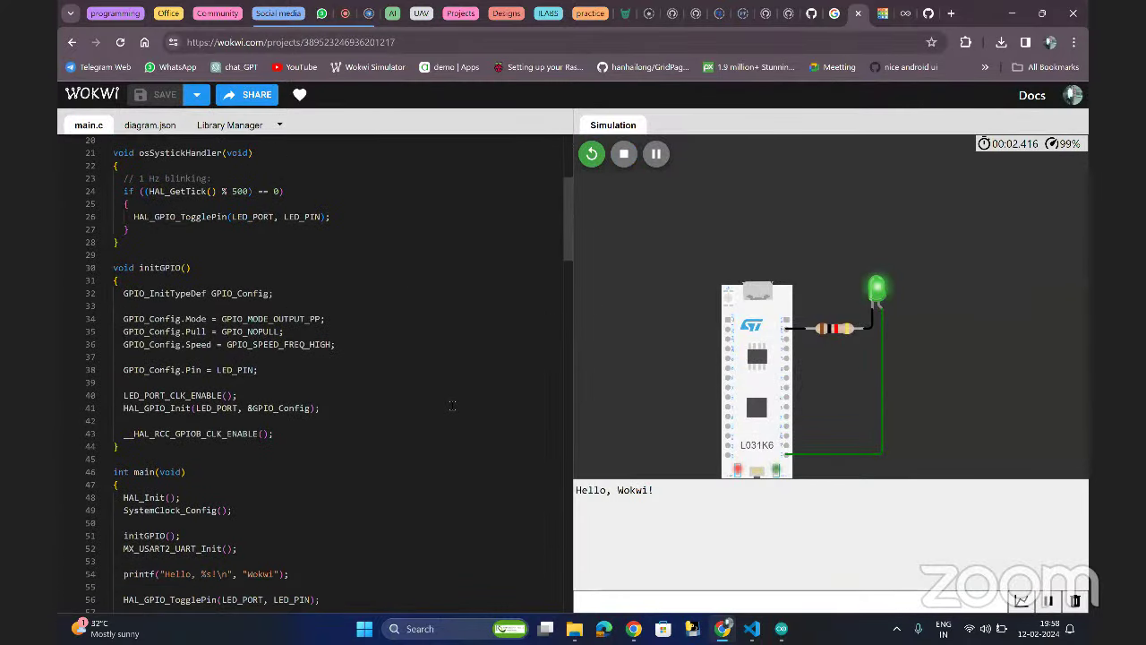
scroll(453, 405, "down", 20)
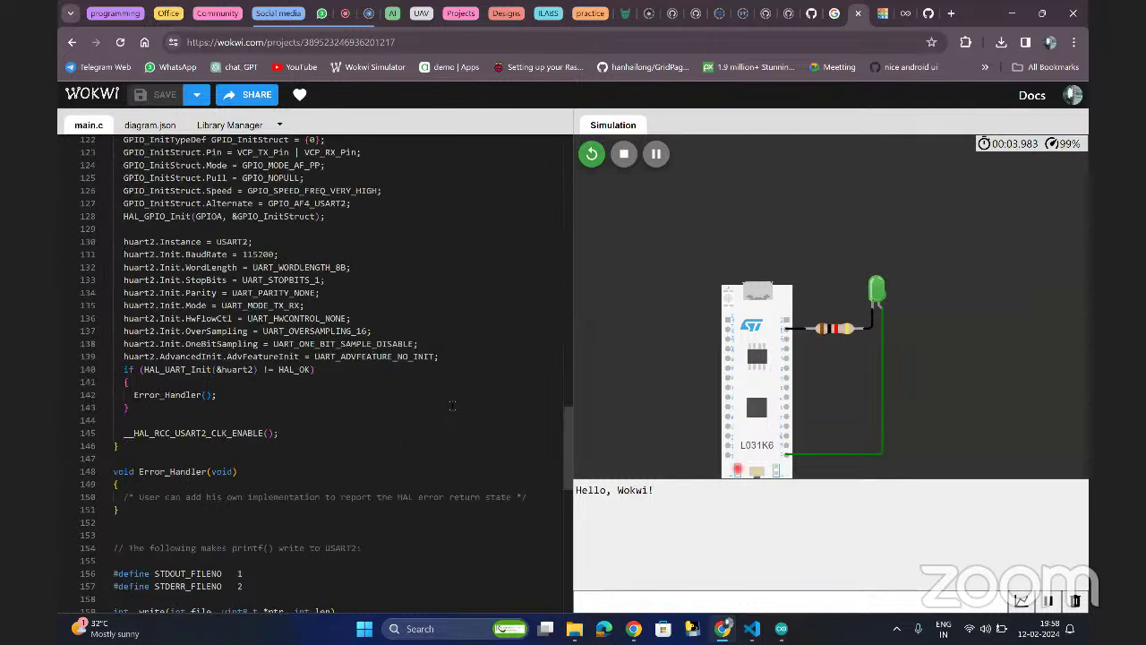
scroll(452, 406, "up", 12)
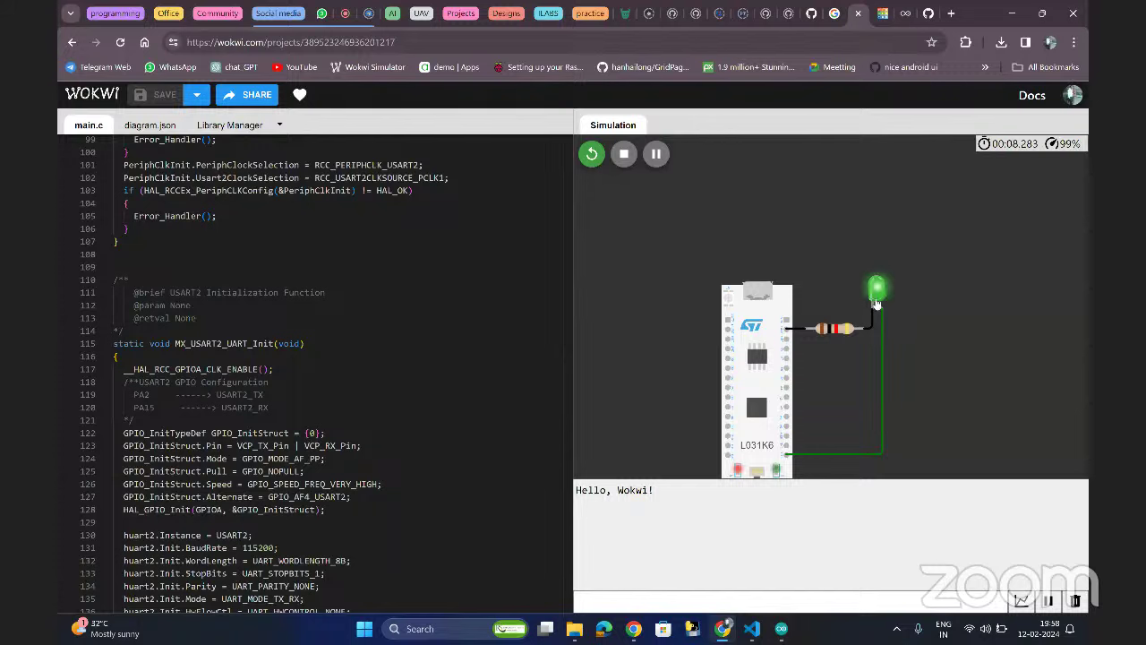
left_click(425, 332)
scroll(425, 333, "up", 10)
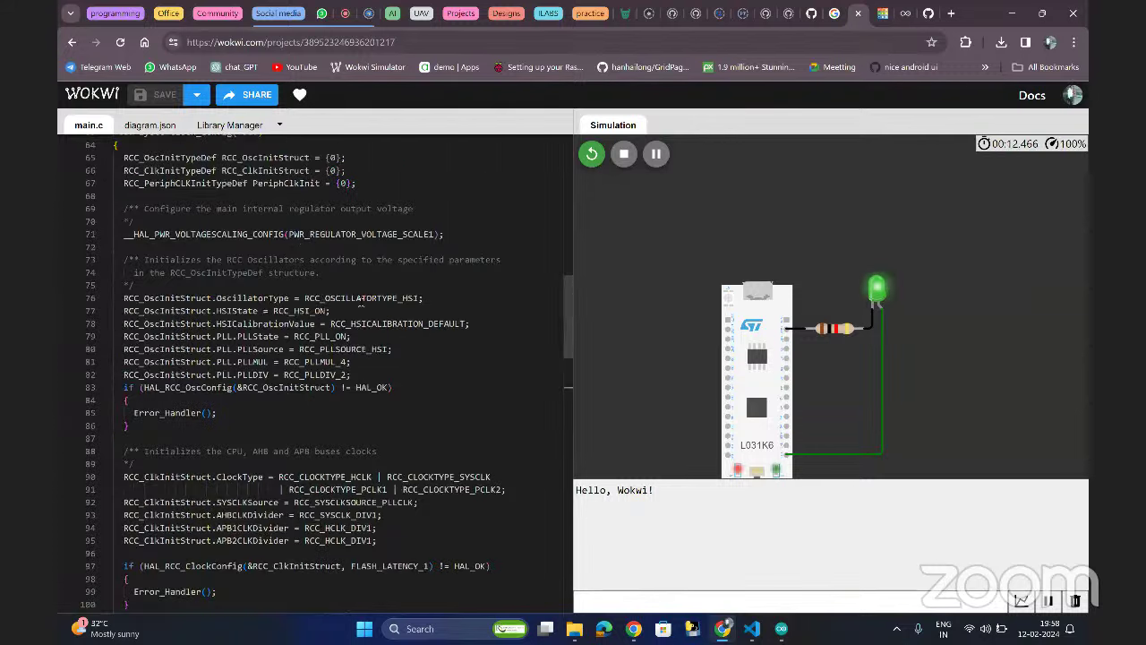
scroll(360, 302, "up", 15)
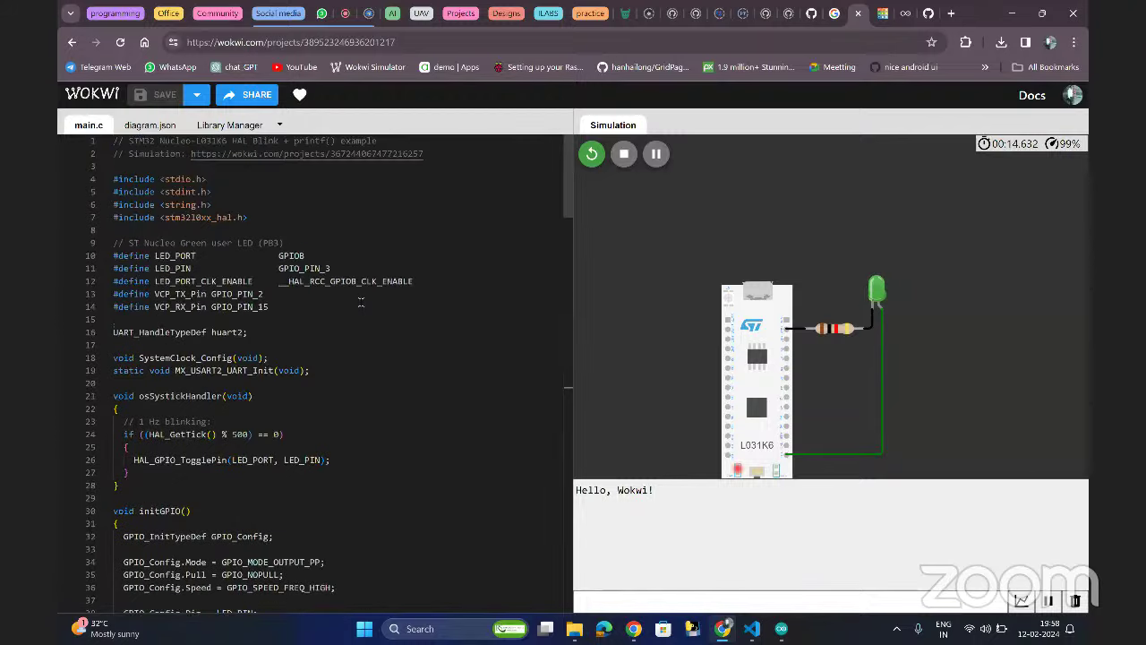
left_click(321, 298)
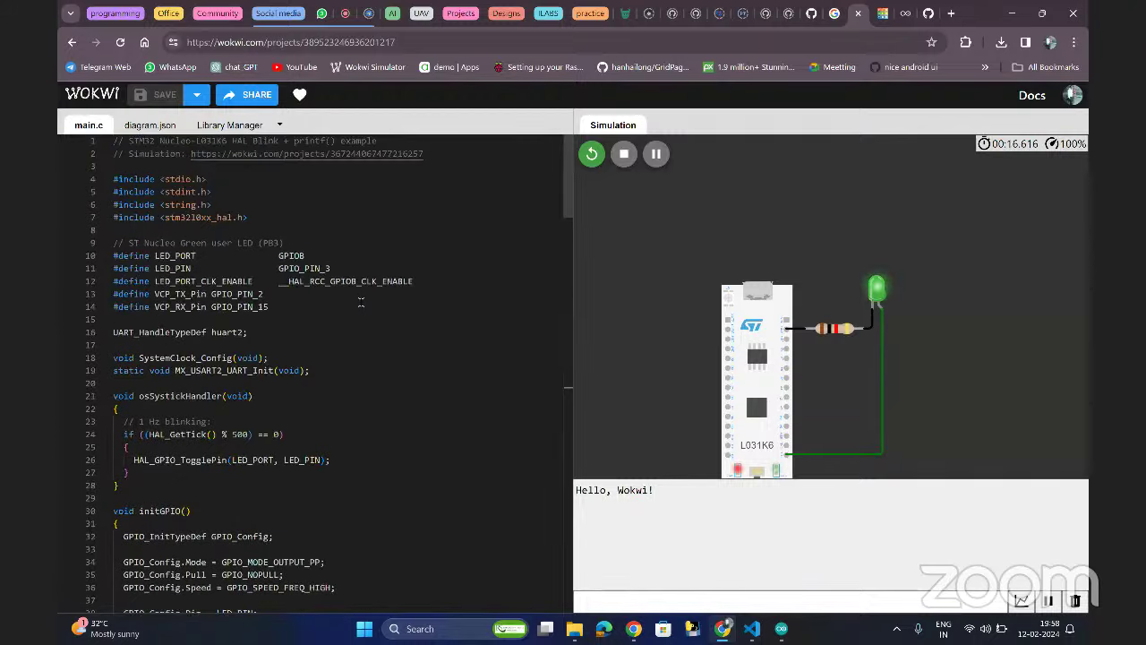
left_click(332, 318)
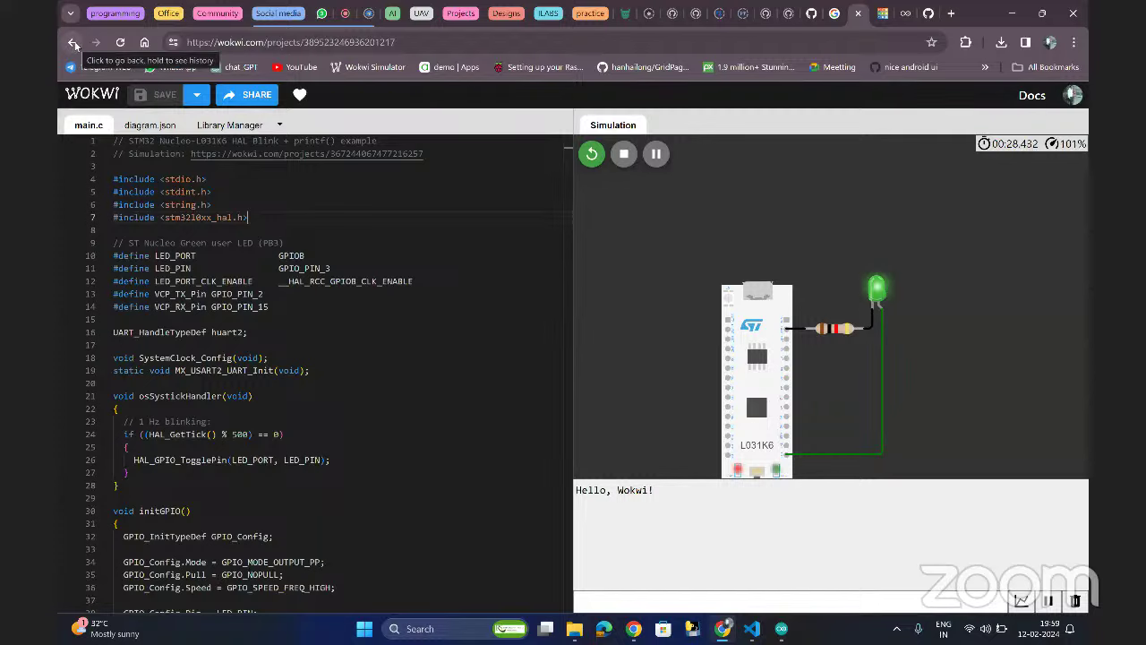
- Return to the Online STM32 Simulator page and view its featured projects
left_click(74, 43)
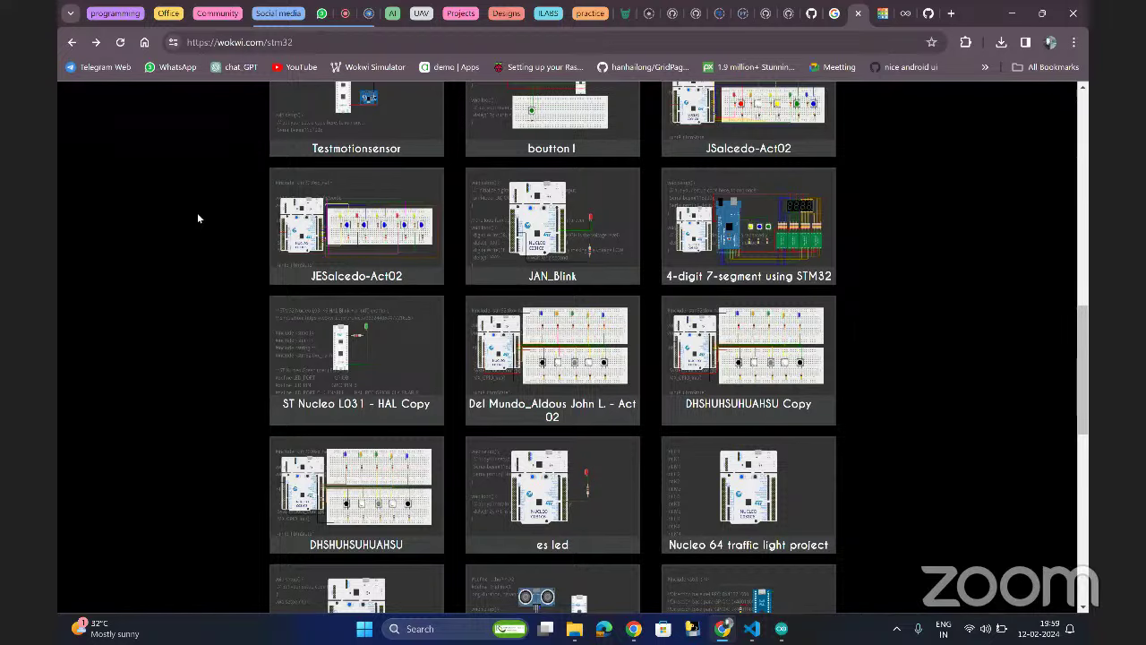
scroll(199, 218, "up", 5)
scroll(199, 218, "up", 5)
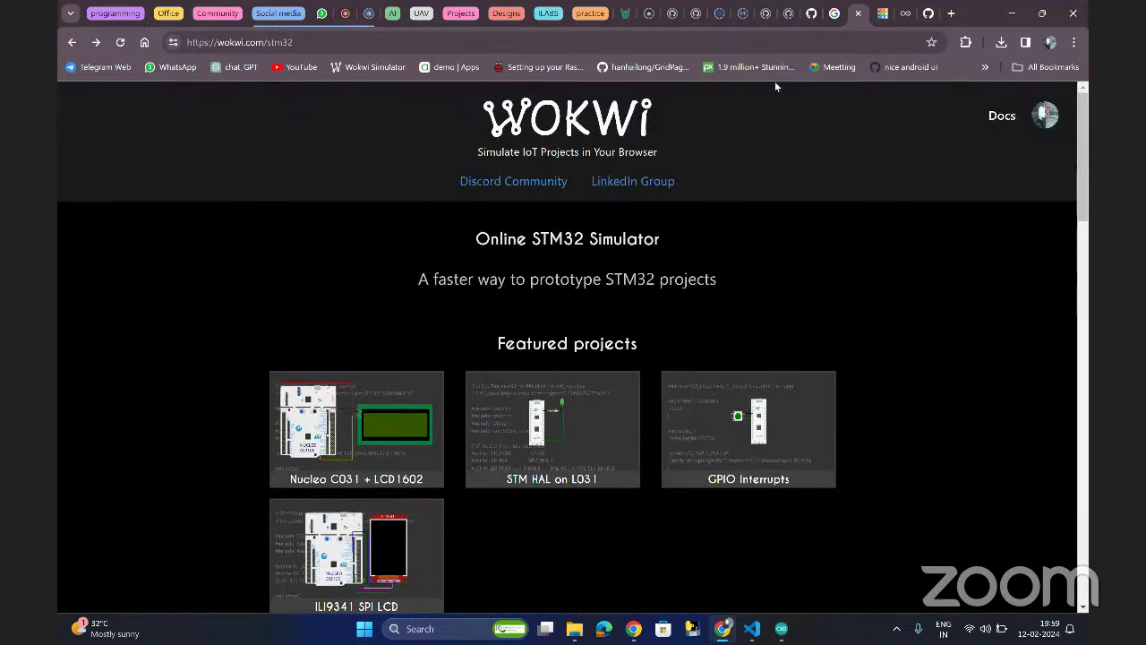
- Switch to the Magnificent Trug circuit in Tinkercad, stop its simulation and shift the Arduino, LED and resistor sideways to free up workspace
left_click(881, 14)
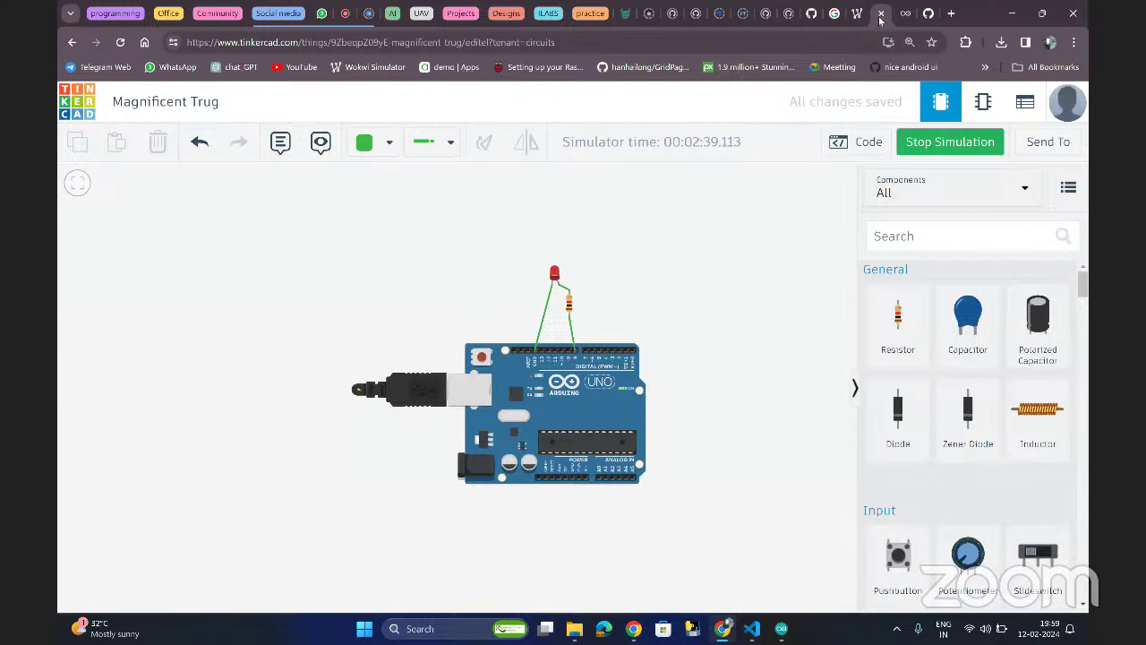
left_click(926, 142)
left_click_drag(555, 419, 369, 420)
left_click_drag(554, 273, 349, 249)
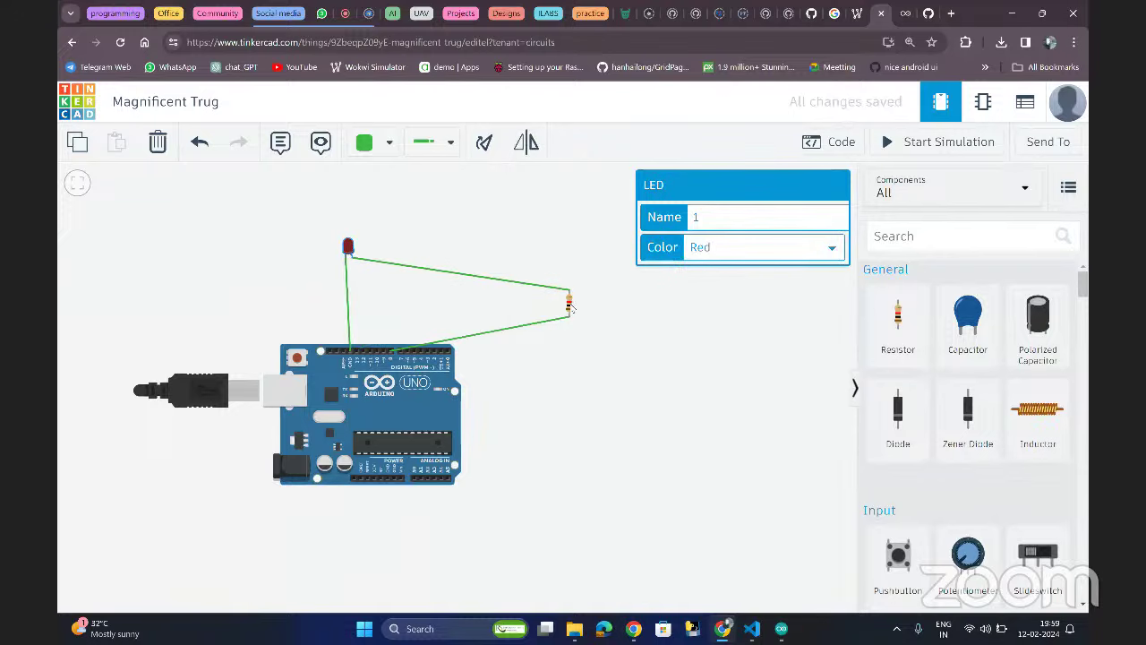
left_click_drag(569, 305, 372, 312)
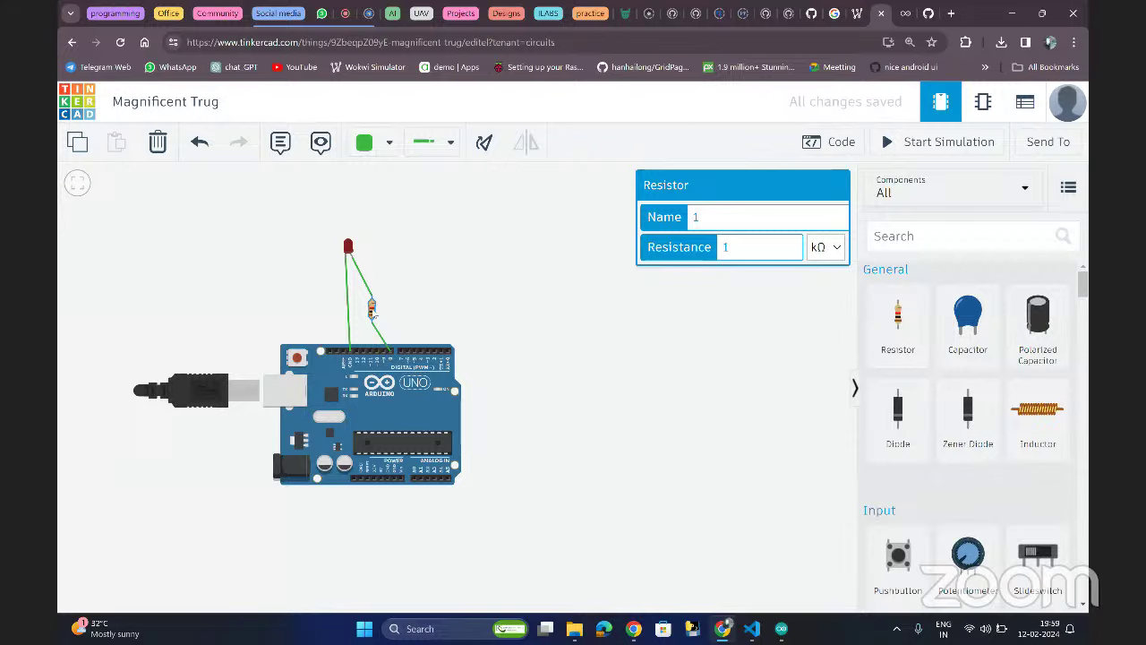
left_click(512, 295)
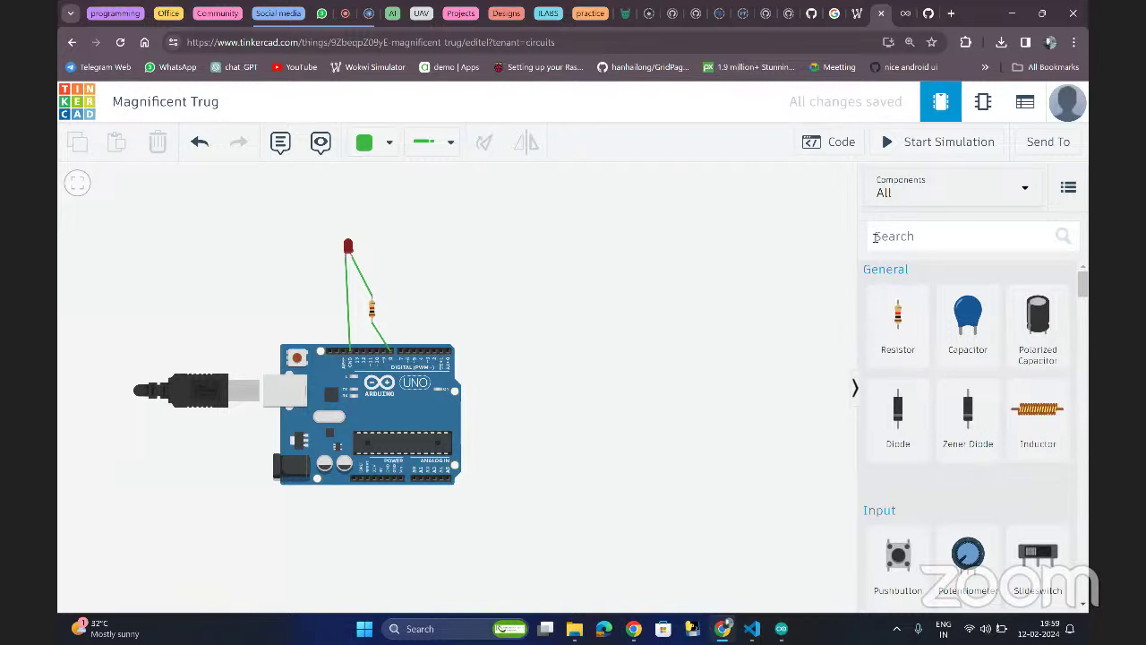
- Add a potentiometer from the Input components just below the Arduino Uno's analog-pin corner
scroll(907, 320, "down", 2)
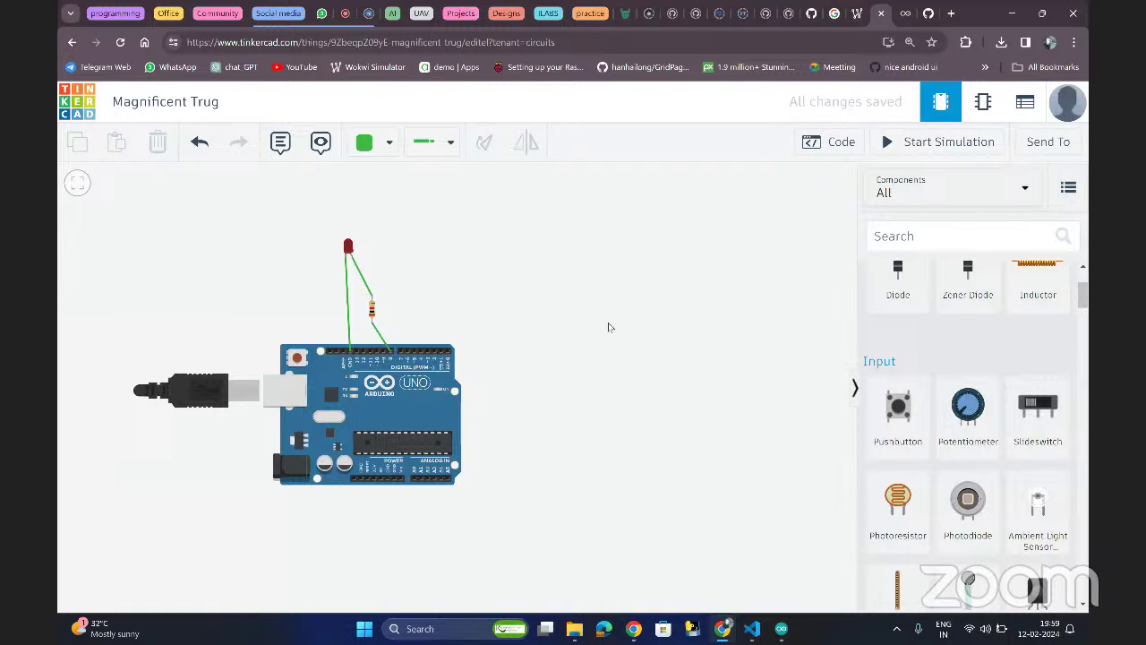
left_click_drag(624, 397, 642, 361)
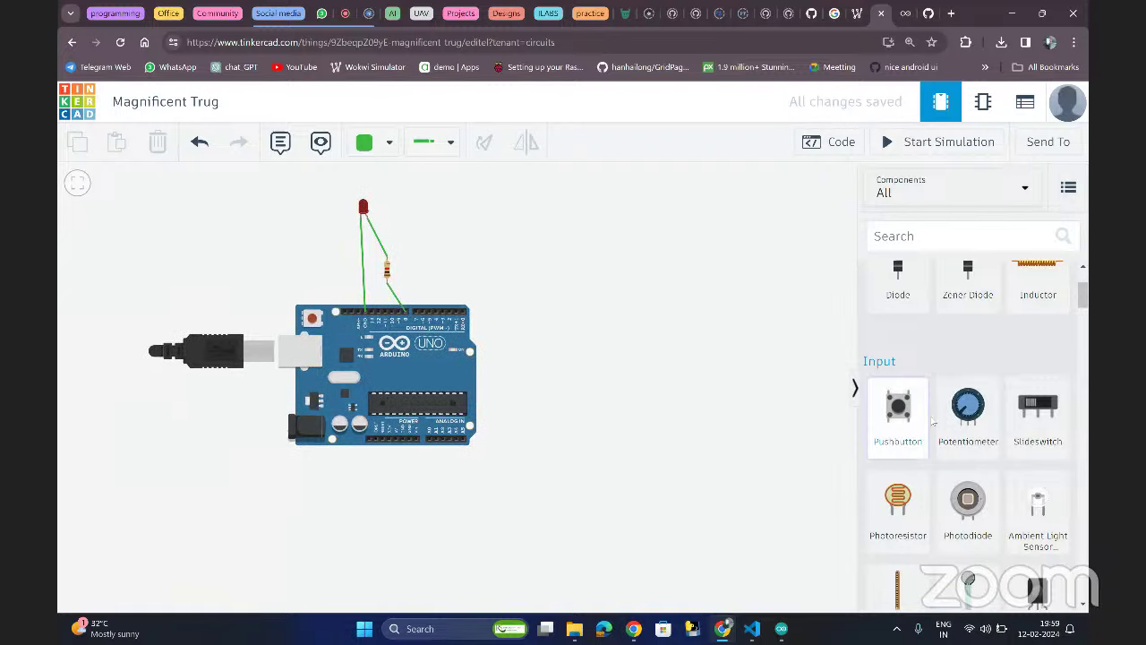
scroll(833, 459, "down", 5)
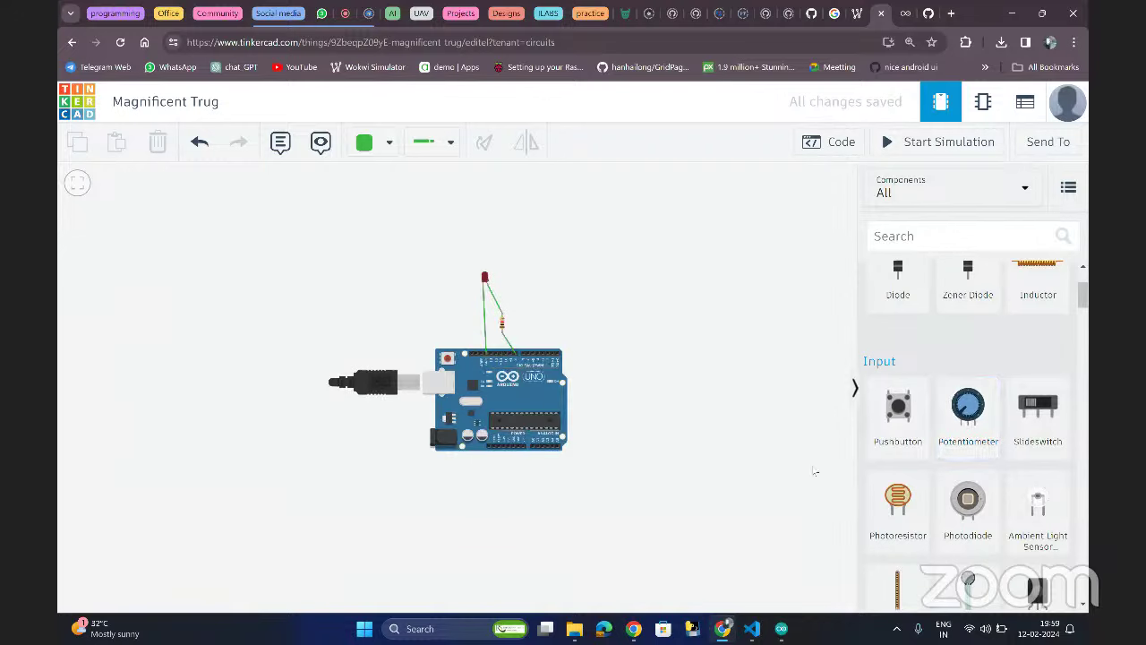
scroll(746, 475, "up", 5)
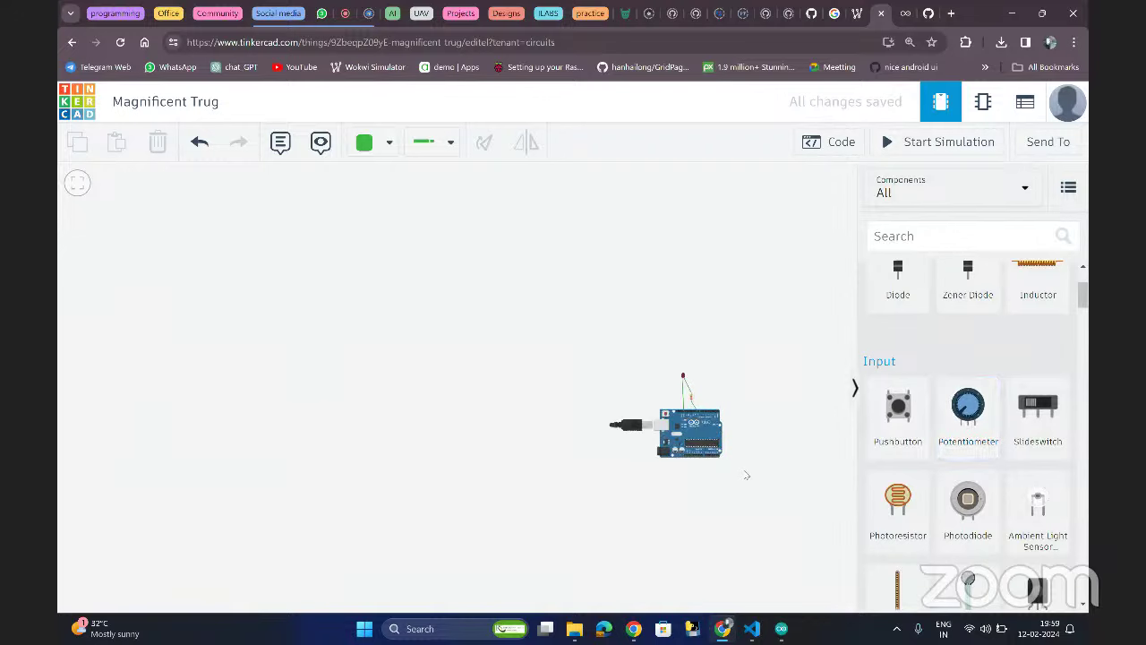
scroll(746, 475, "down", 3)
scroll(745, 474, "up", 4)
scroll(746, 475, "down", 5)
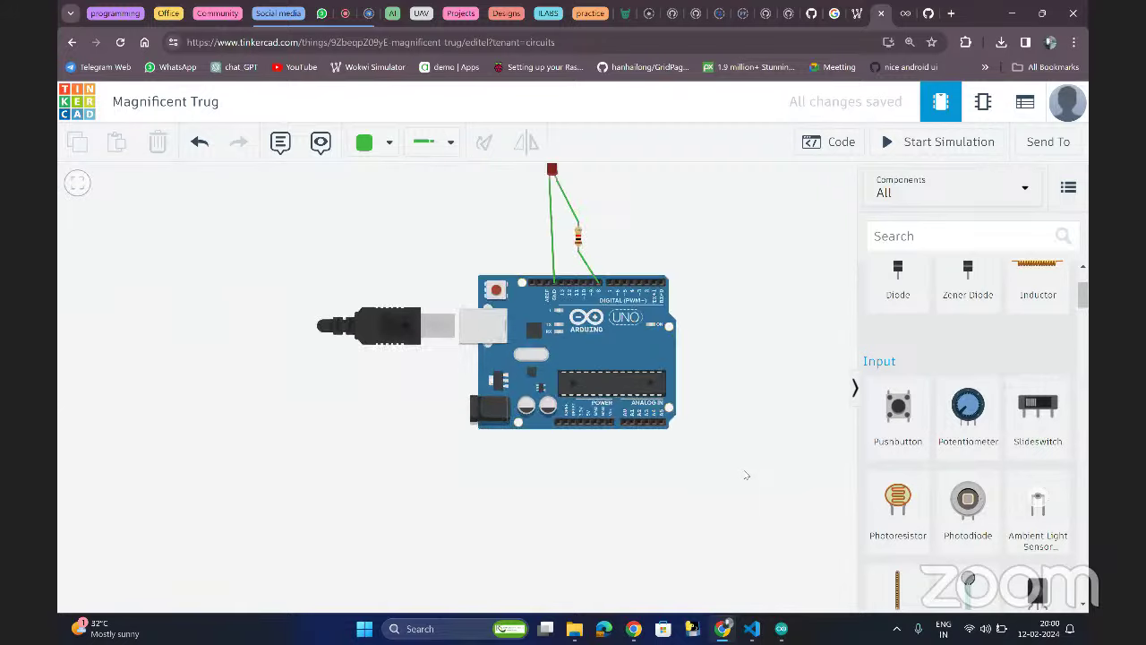
left_click_drag(745, 402, 637, 371)
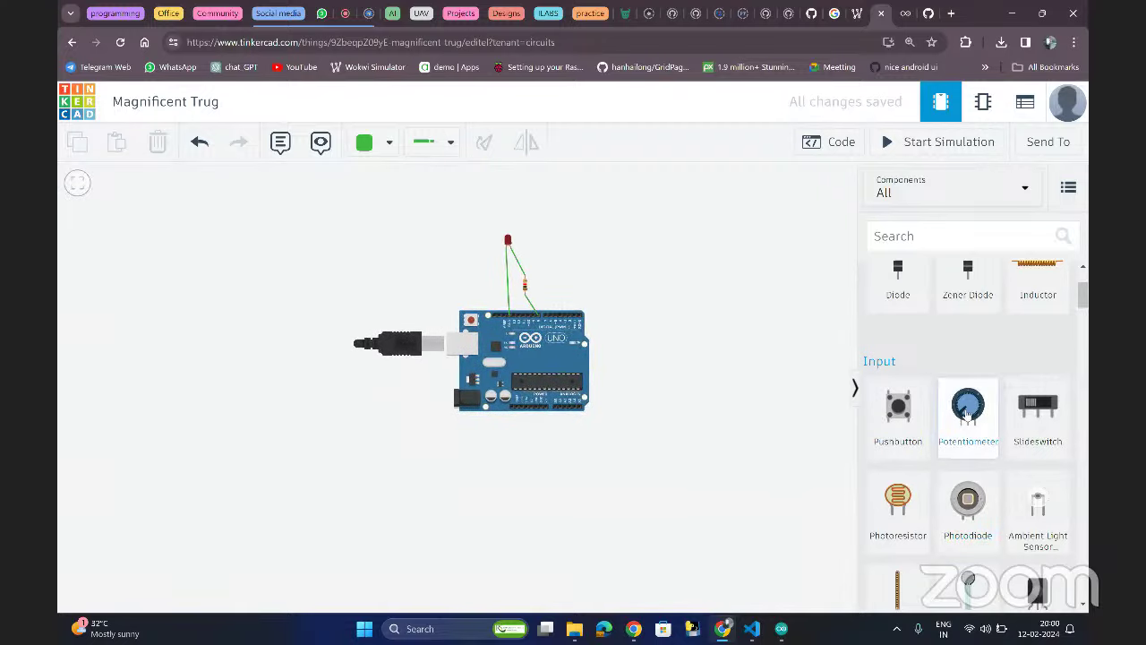
left_click_drag(967, 414, 618, 446)
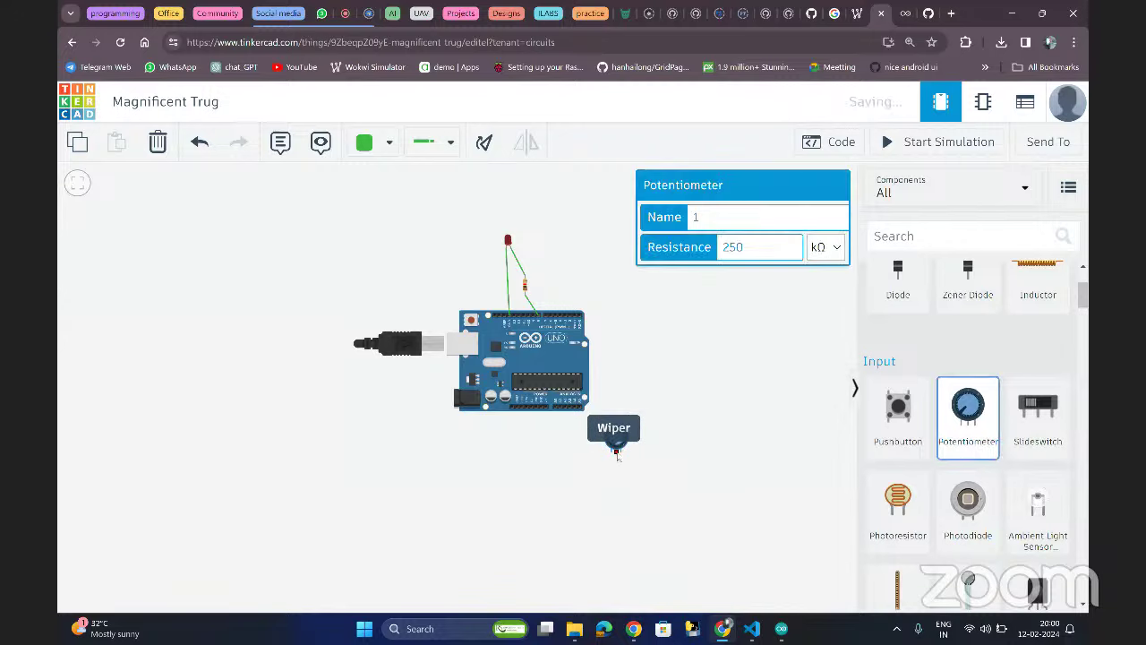
left_click(618, 482)
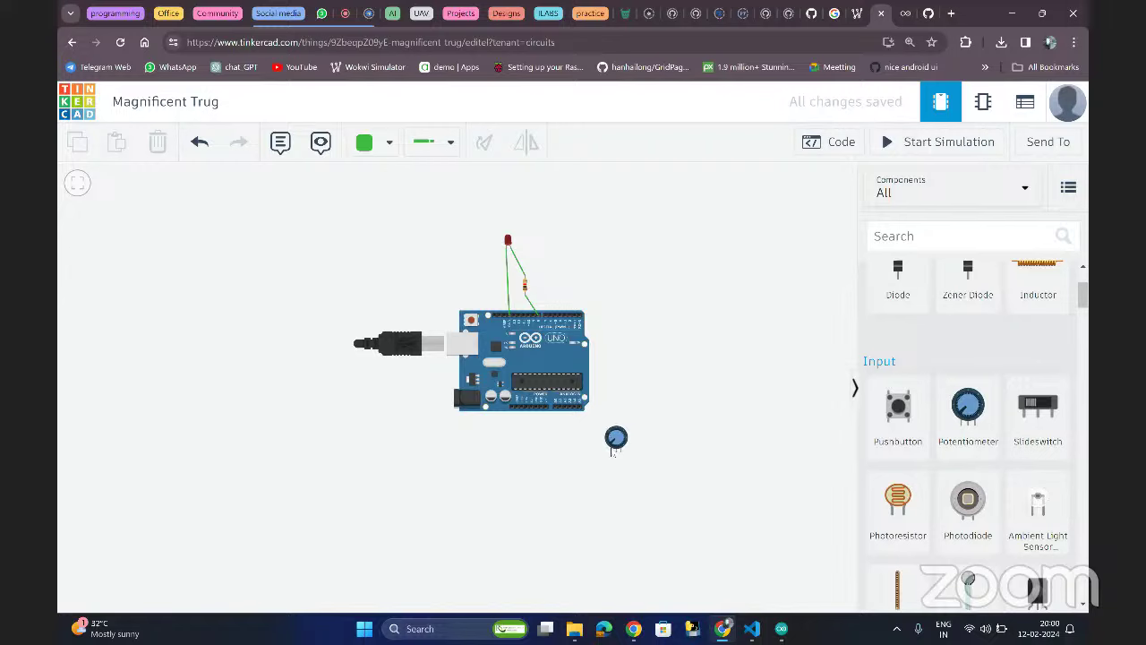
- Wire the potentiometer's first outer terminal to the Arduino's 5V pin, with one bend below the board
left_click(612, 452)
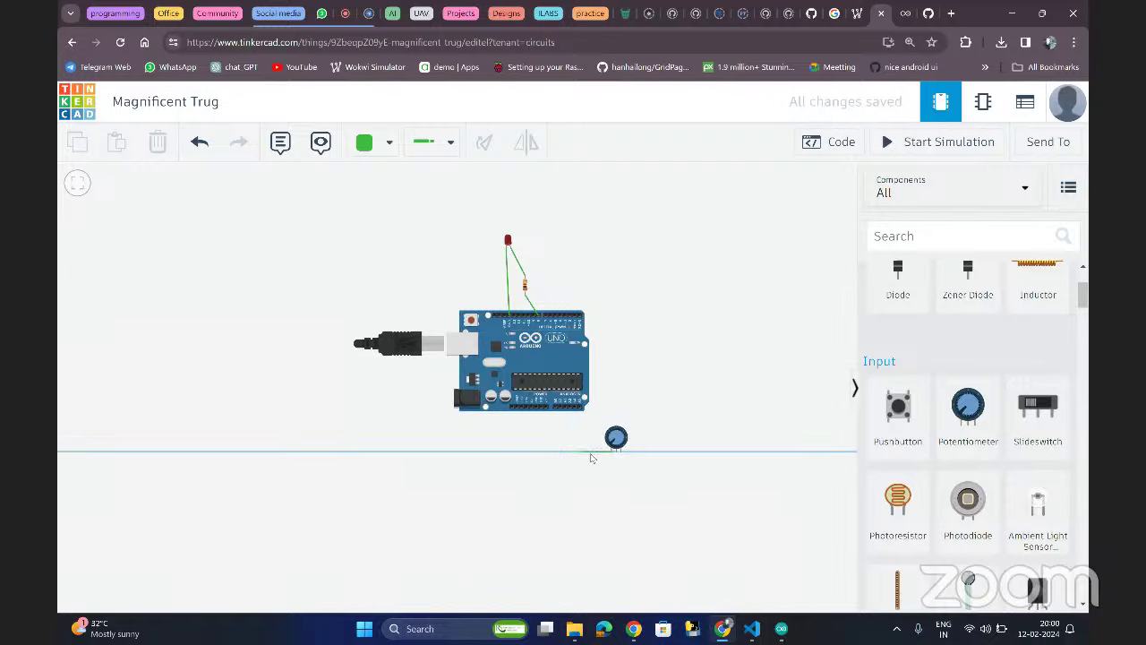
left_click(537, 452)
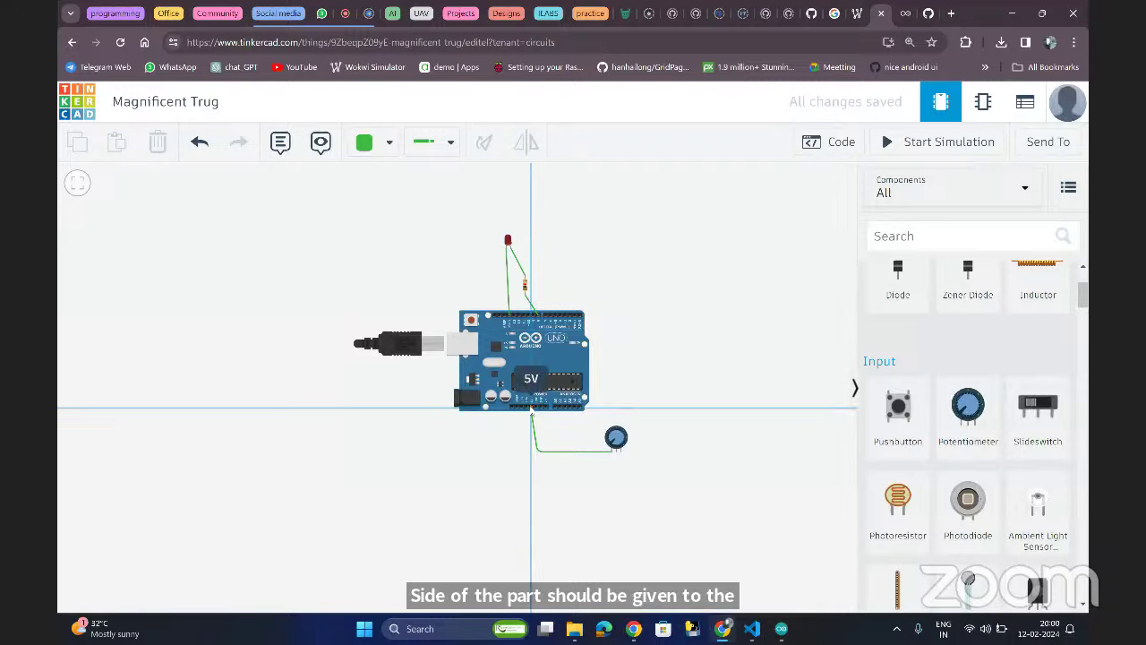
left_click(532, 410)
left_click(564, 436)
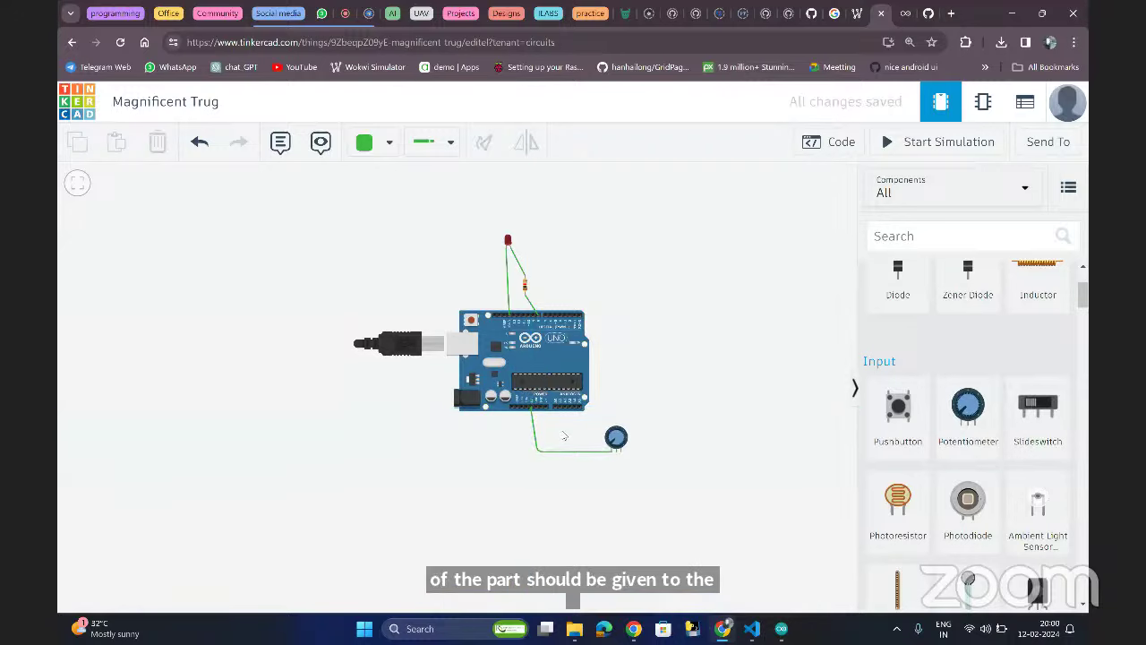
- Wire the potentiometer's wiper to the Arduino's GND pin next to 5V, routing the wire beneath the 5V wire
left_click(616, 452)
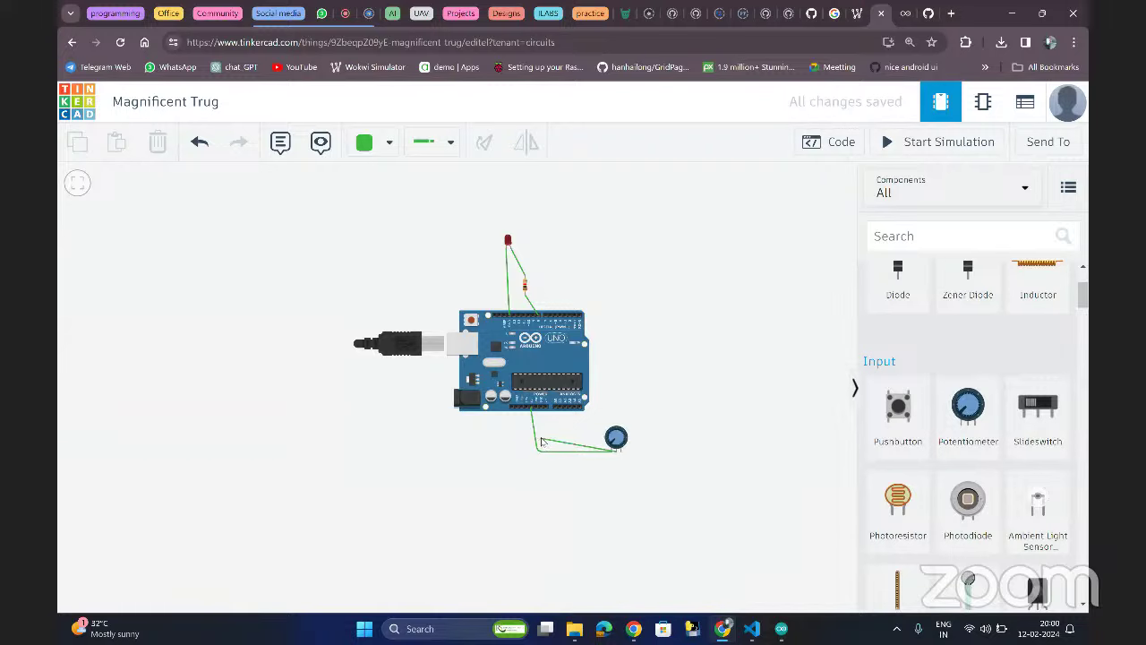
left_click(616, 474)
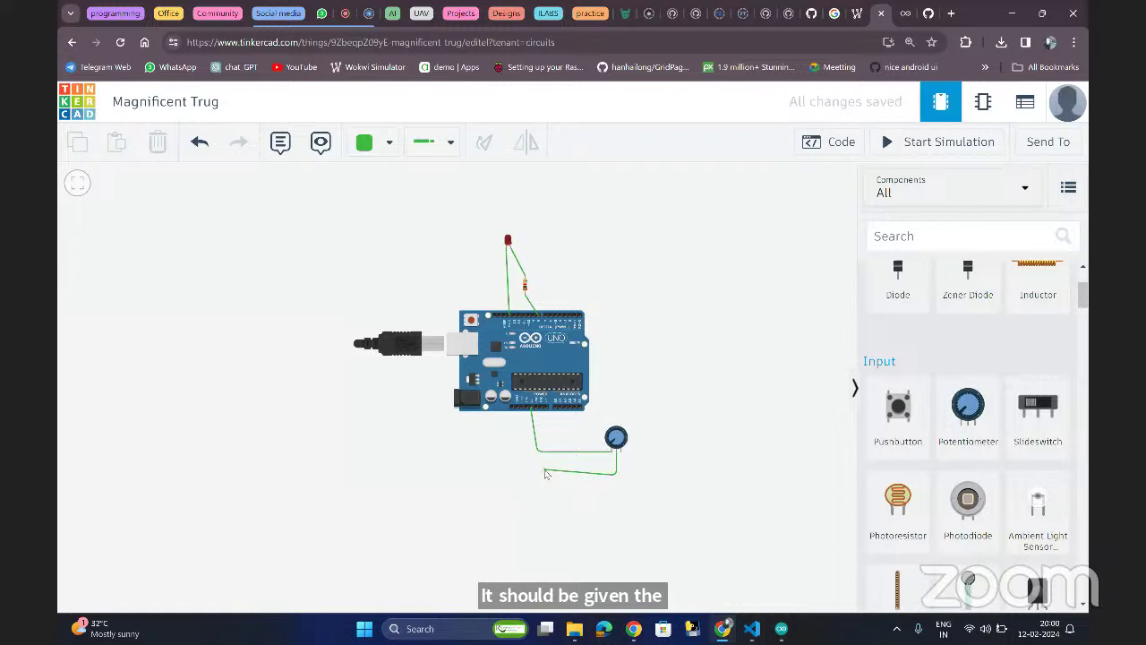
left_click(546, 477)
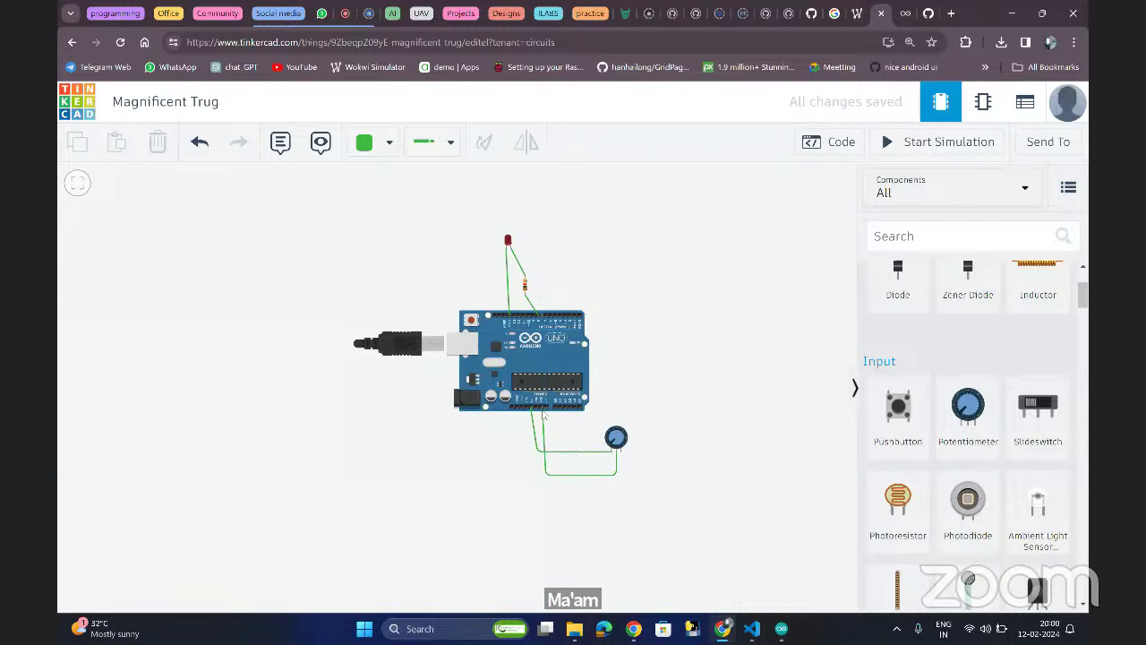
left_click(537, 409)
- Wire the potentiometer's remaining outer terminal to the Arduino's A0 pin, looping the wire around the potentiometer
left_click(620, 452)
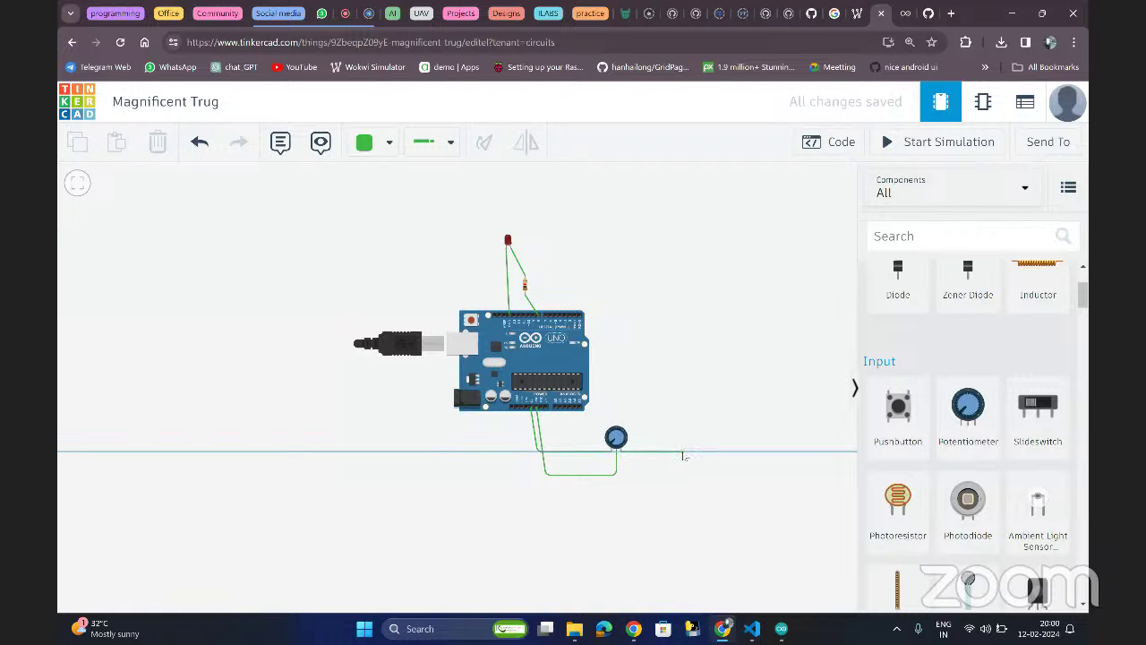
left_click(685, 453)
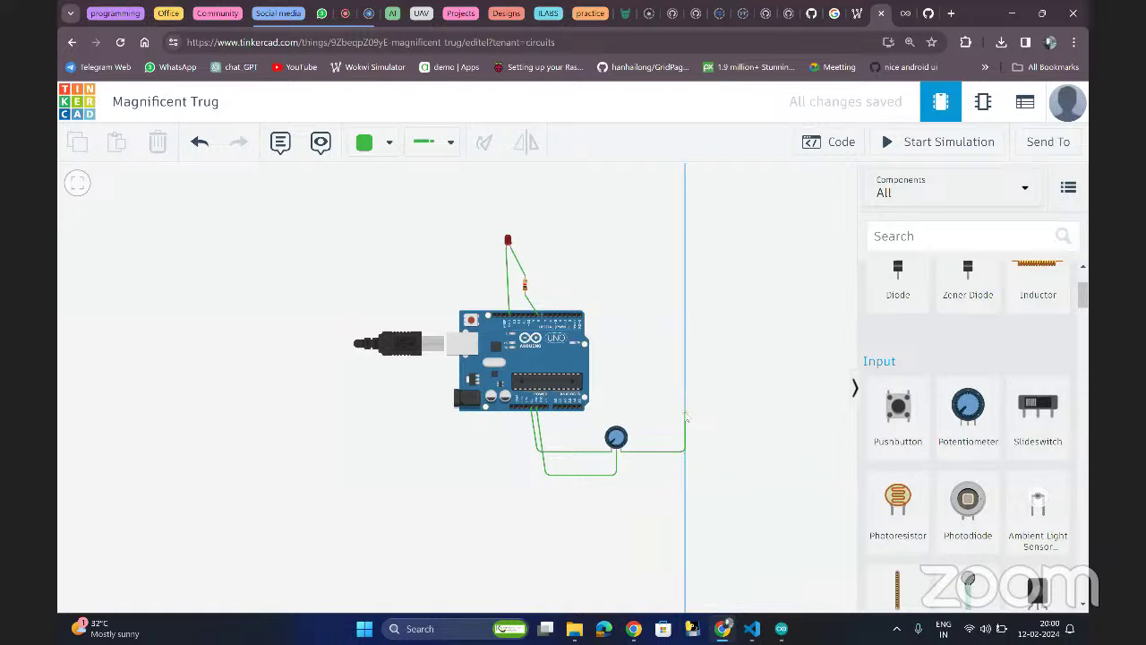
left_click(686, 415)
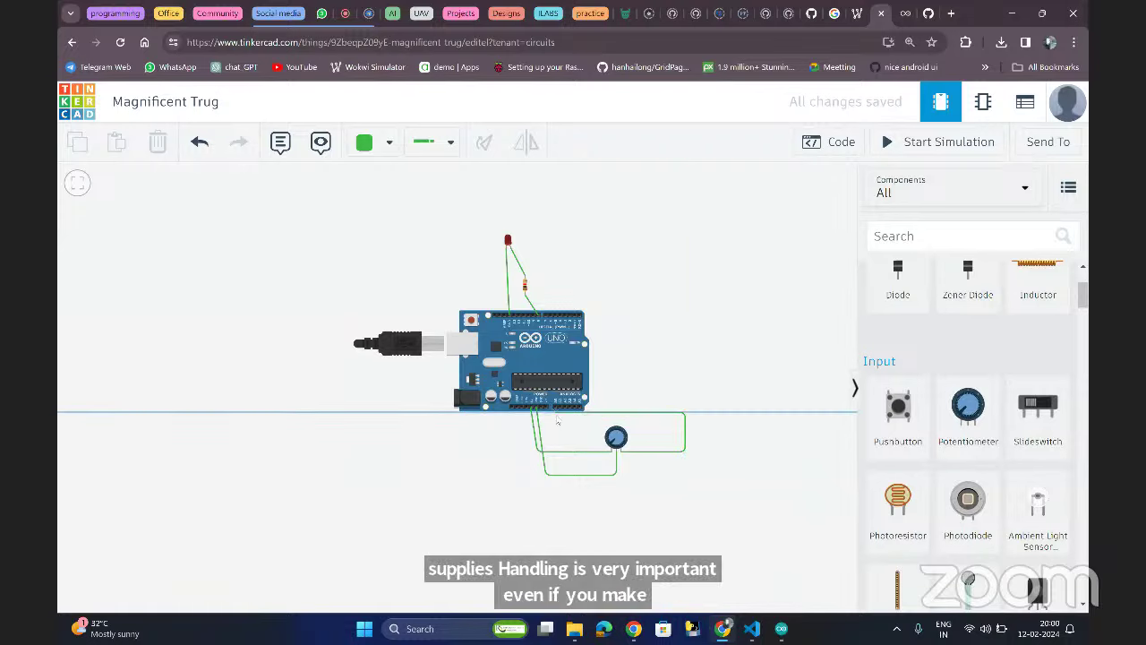
left_click(555, 410)
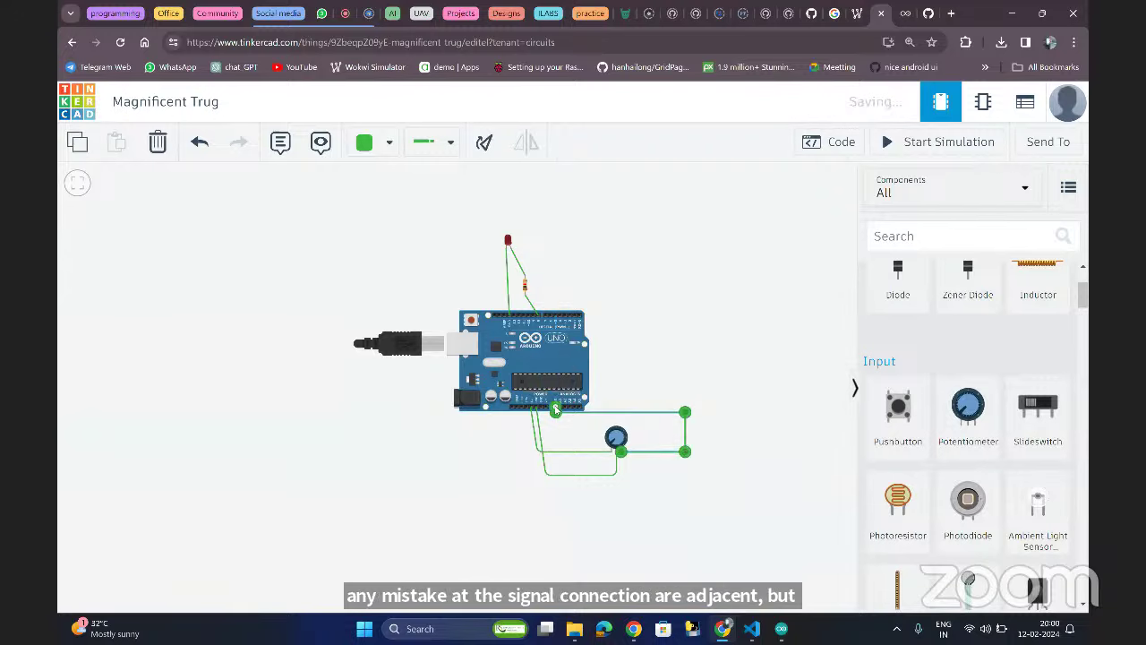
left_click(565, 430)
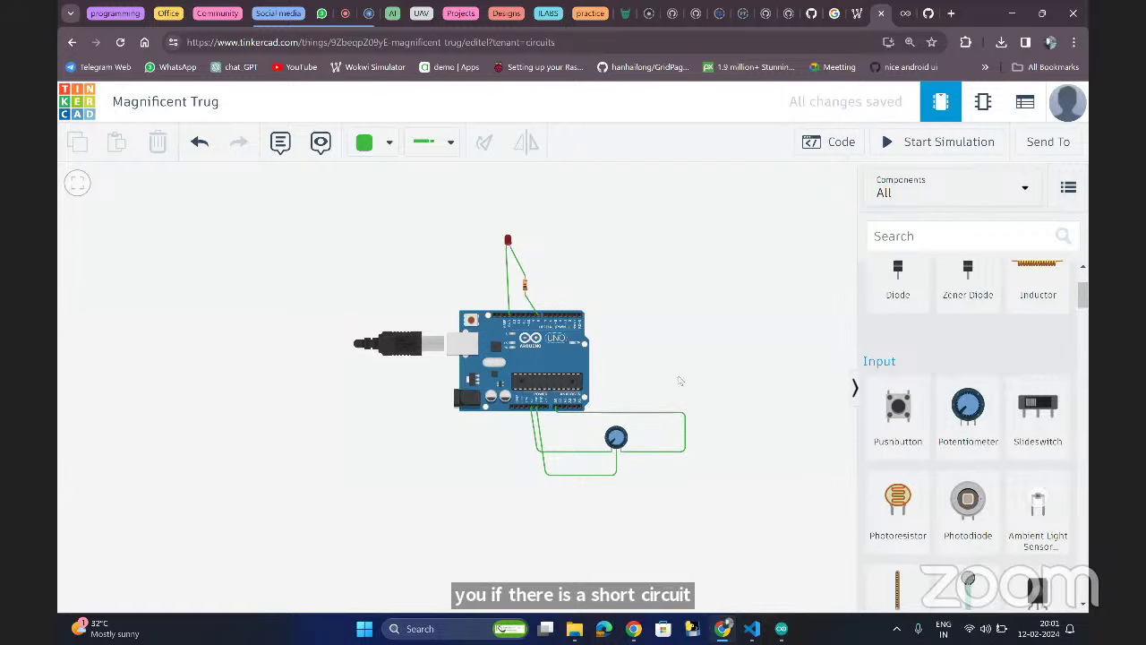
- Open the circuit's code and insert blank lines above setup() for global declarations
left_click(838, 145)
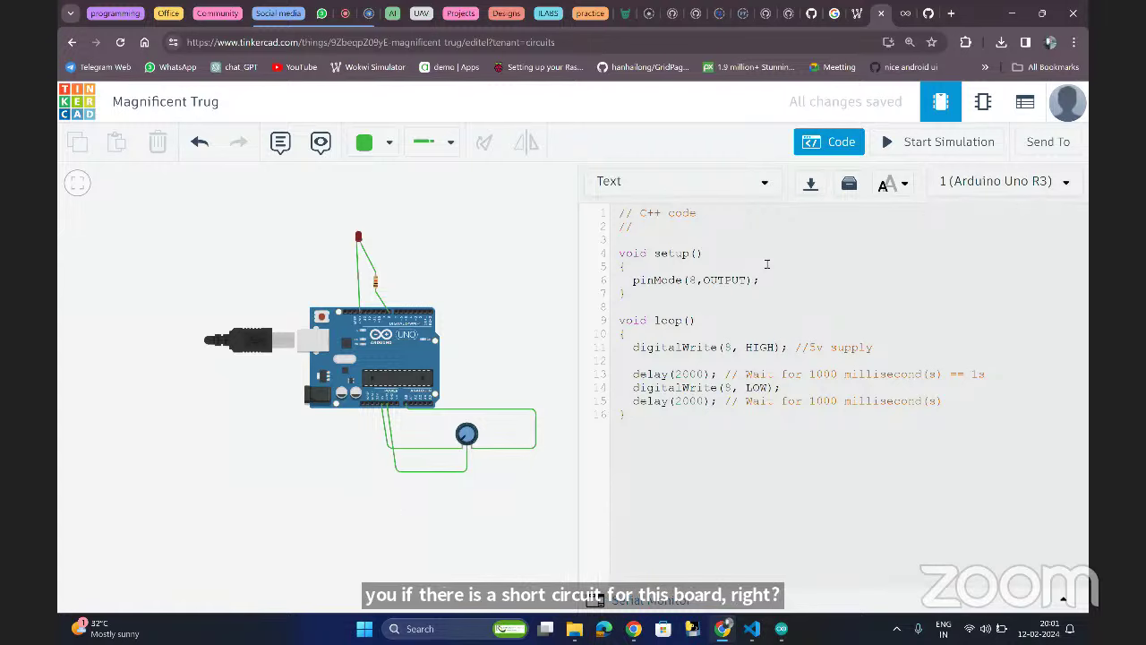
left_click(706, 231)
key("Return")
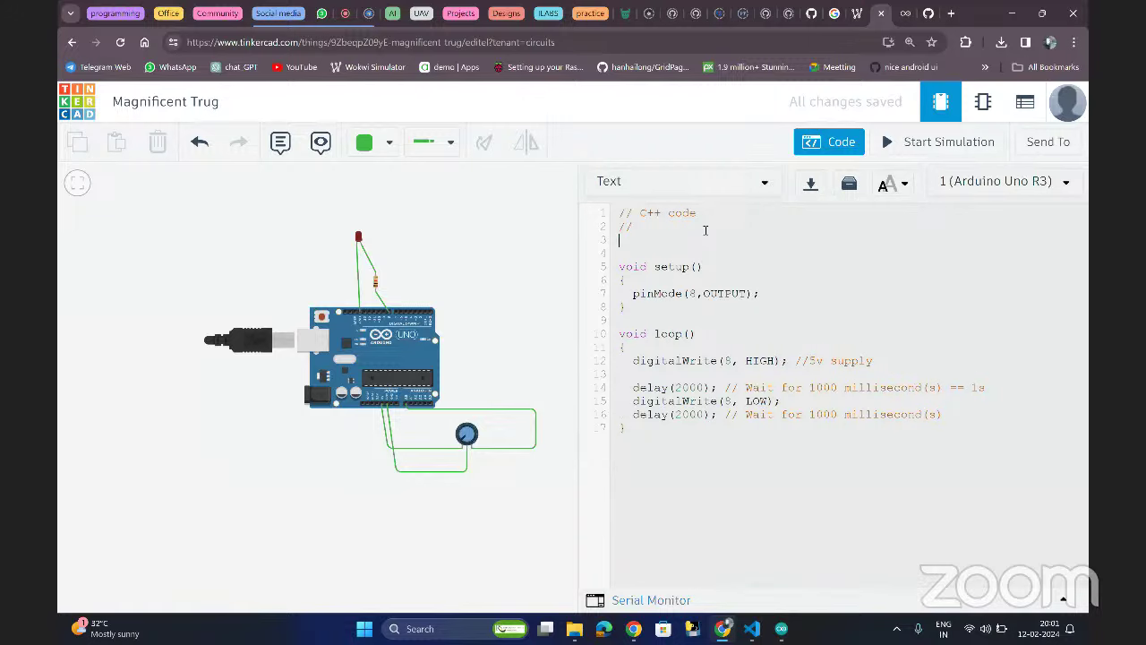
key("Return")
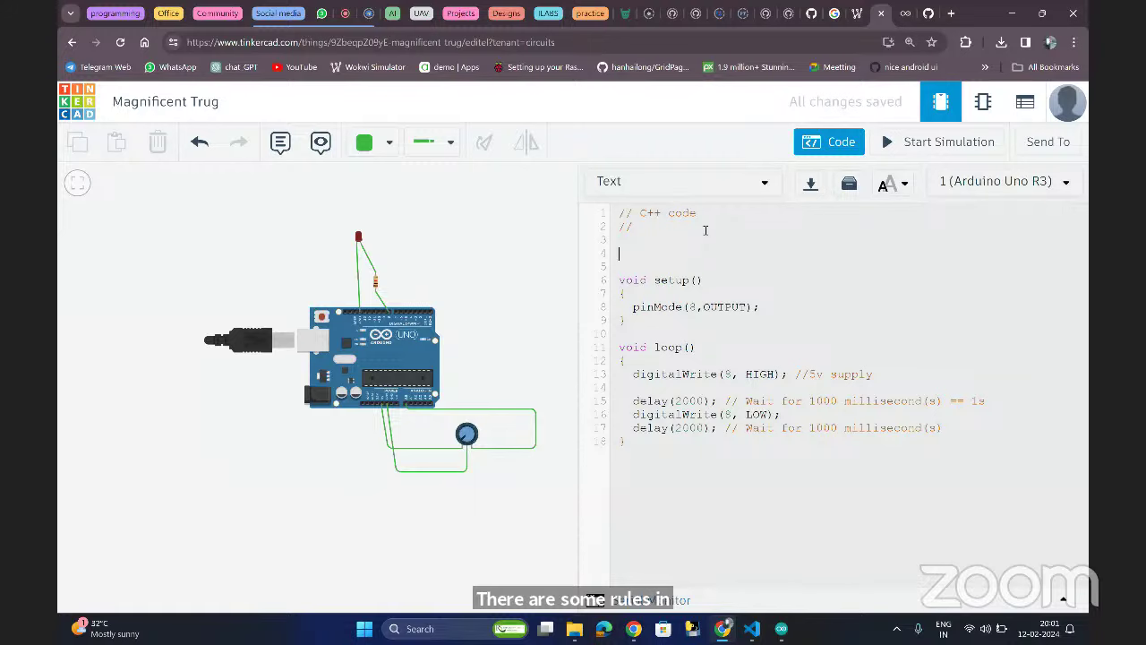
left_click_drag(654, 260, 625, 244)
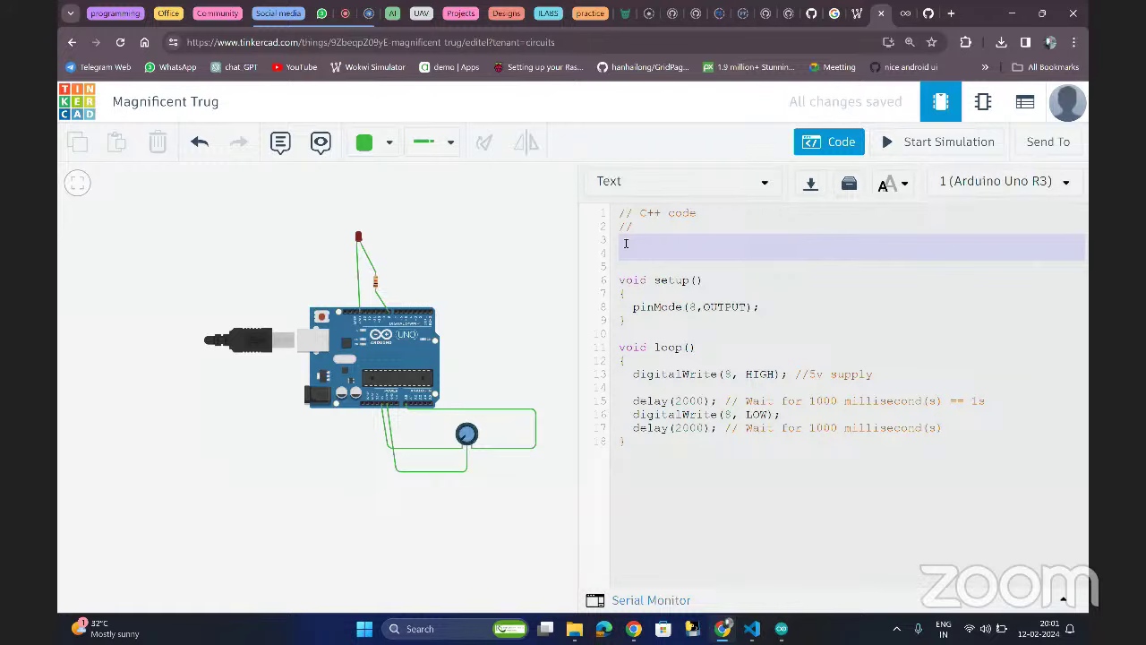
left_click(625, 244)
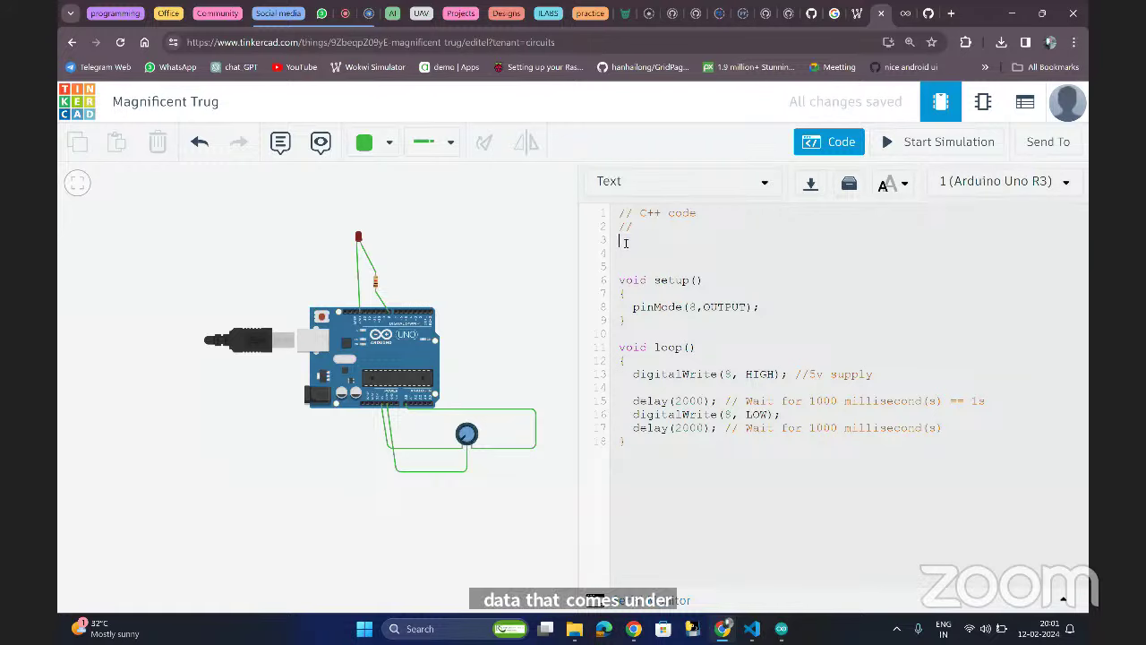
left_click(631, 257)
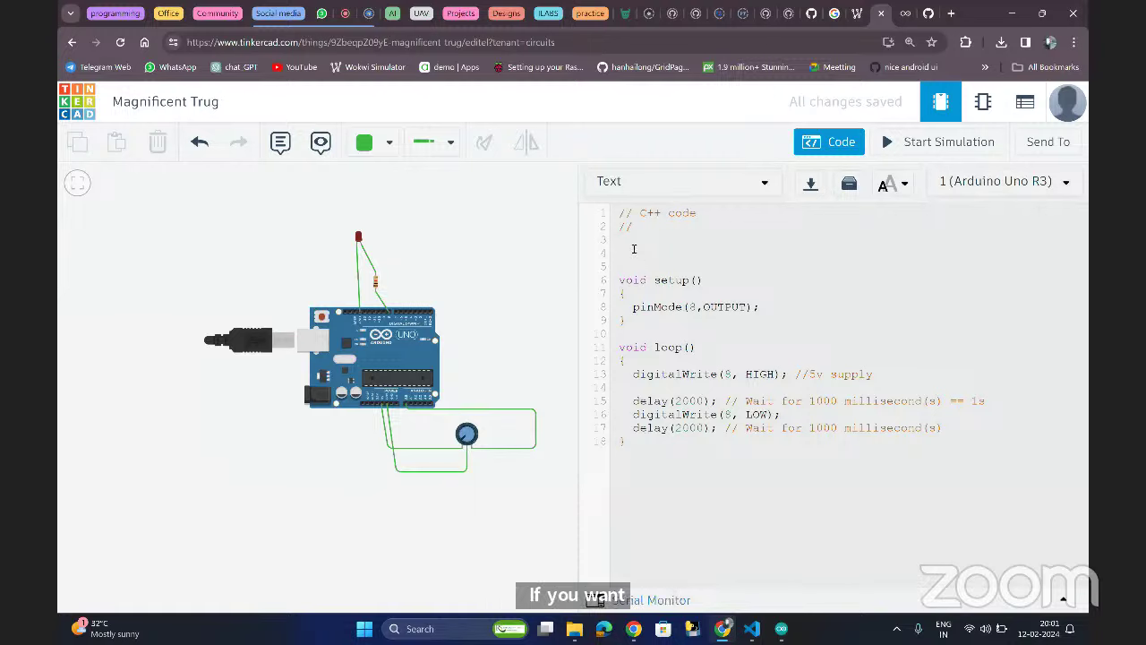
key("Return")
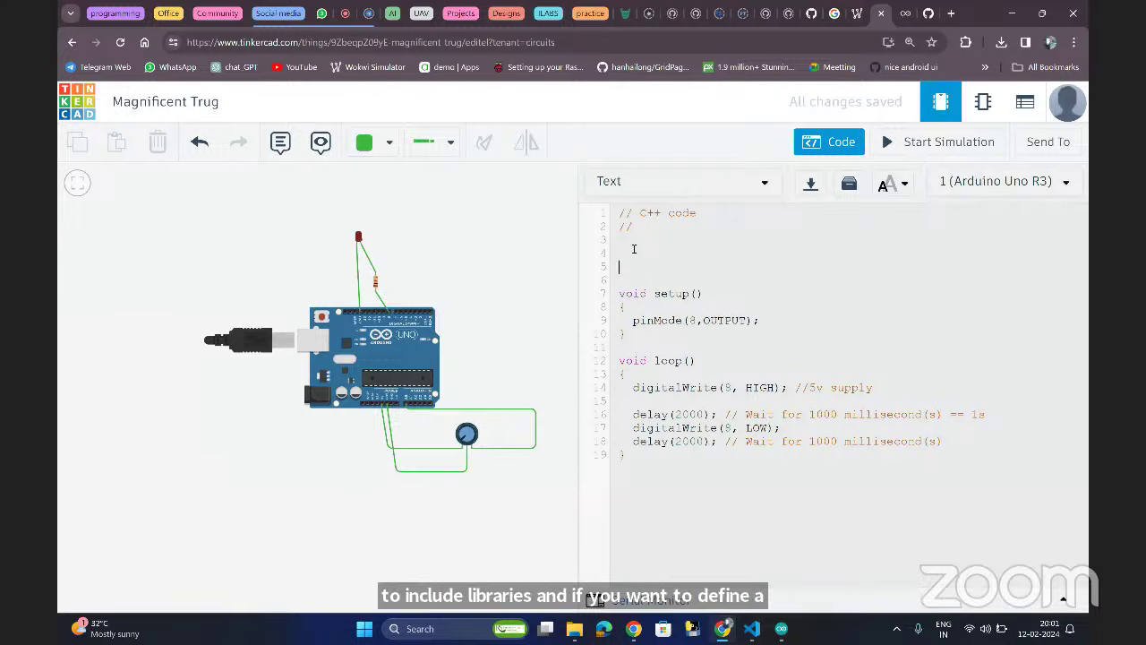
- Declare the LED pin above setup() with the line int led1 = 8;
type("int")
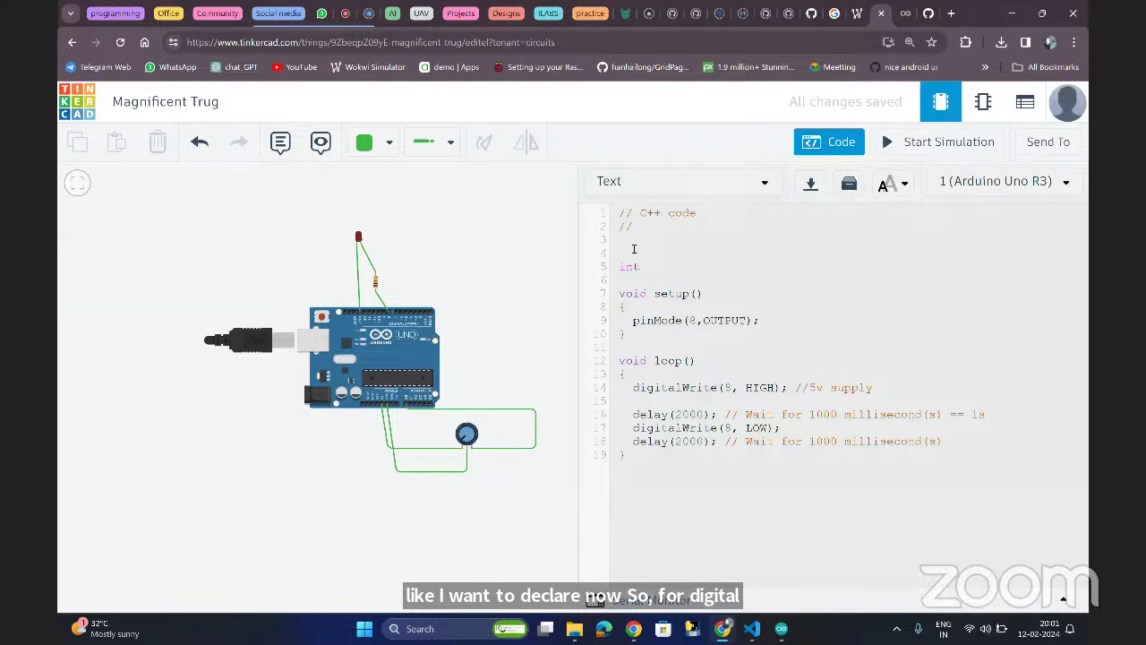
type(" led")
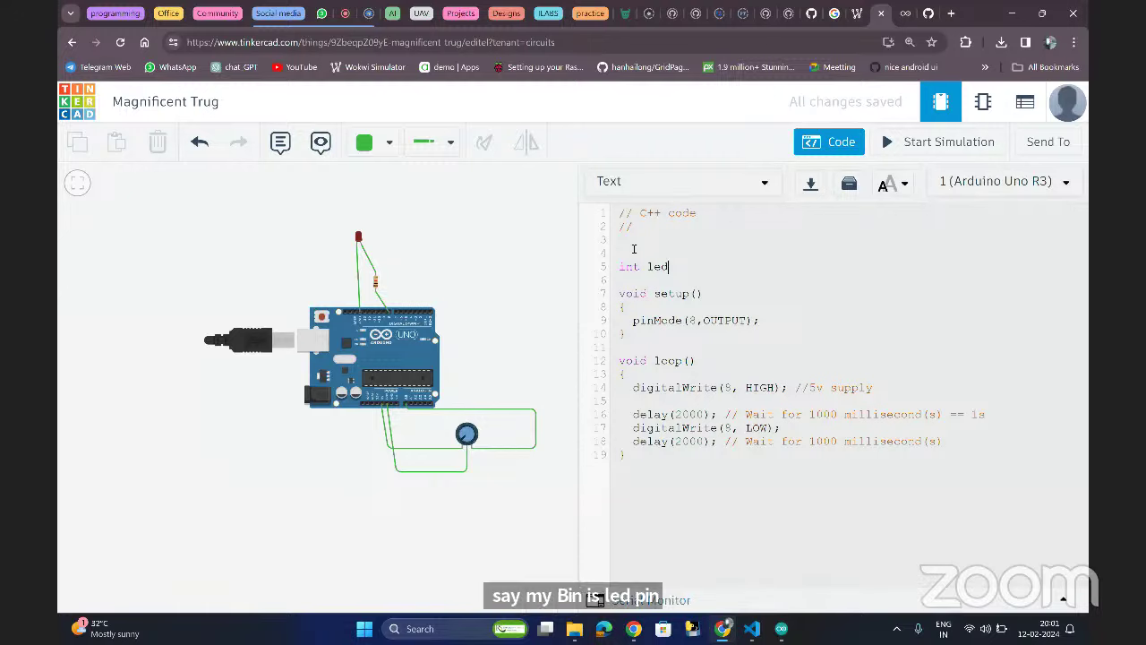
key("BackSpace")
key("BackSpace")
key("BackSpace")
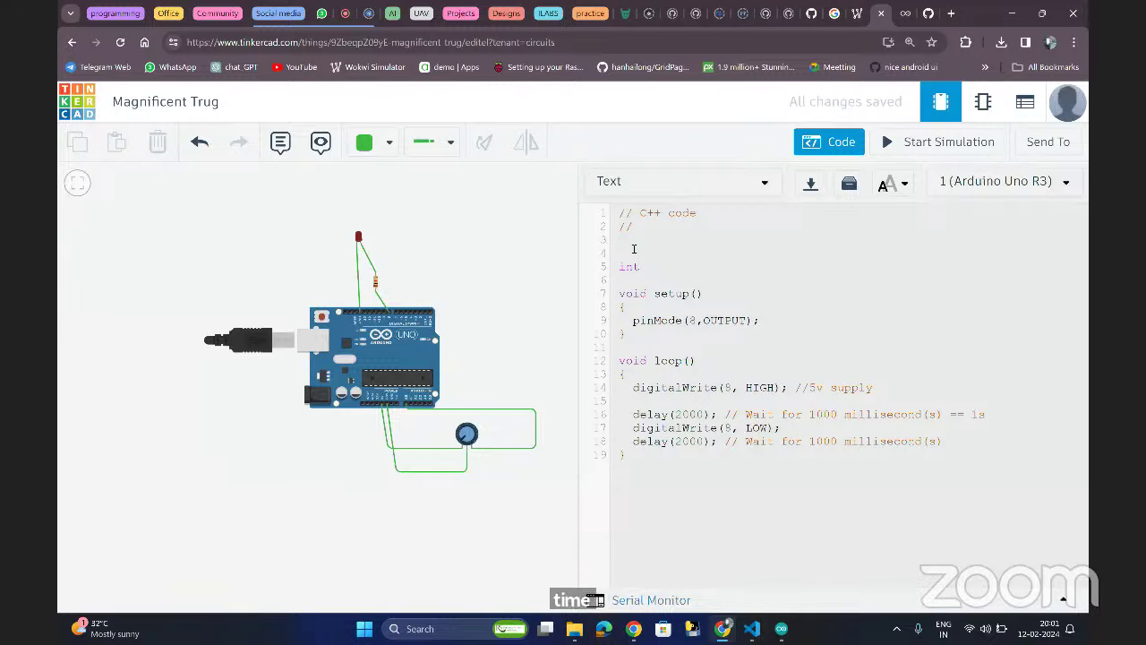
type("led1 ")
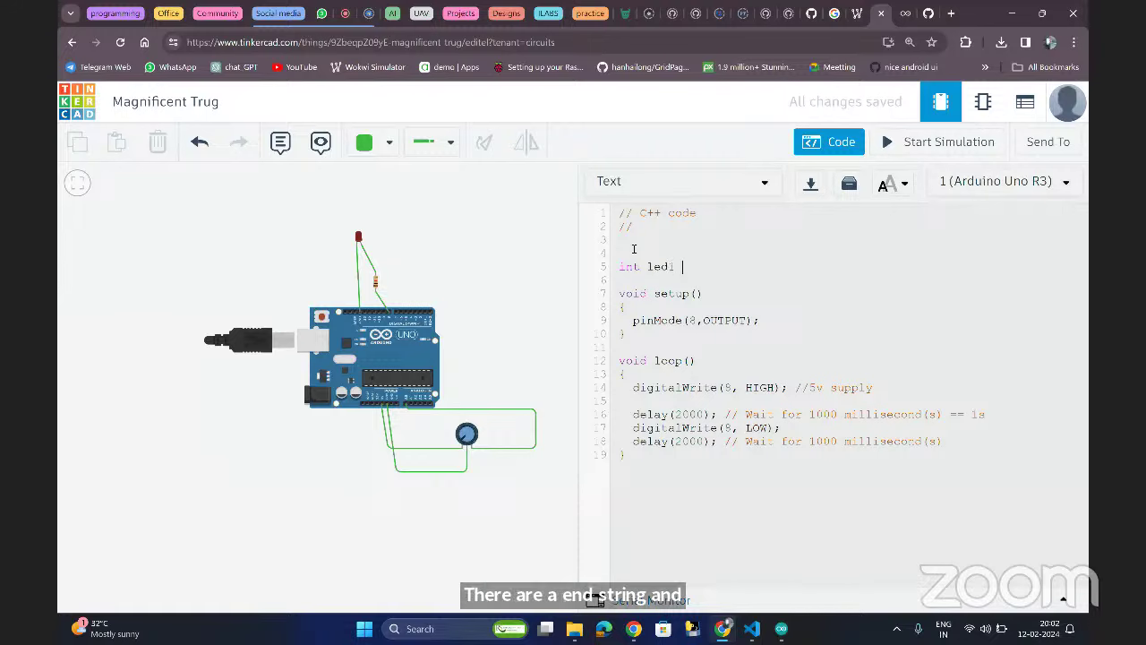
type("= ")
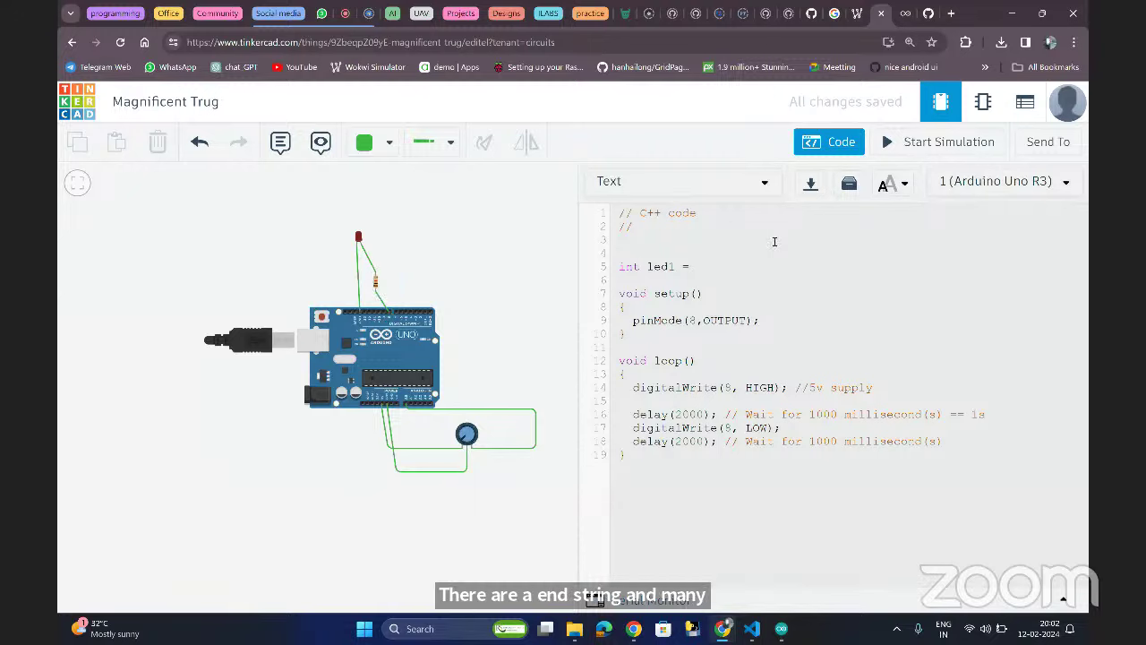
type("8;")
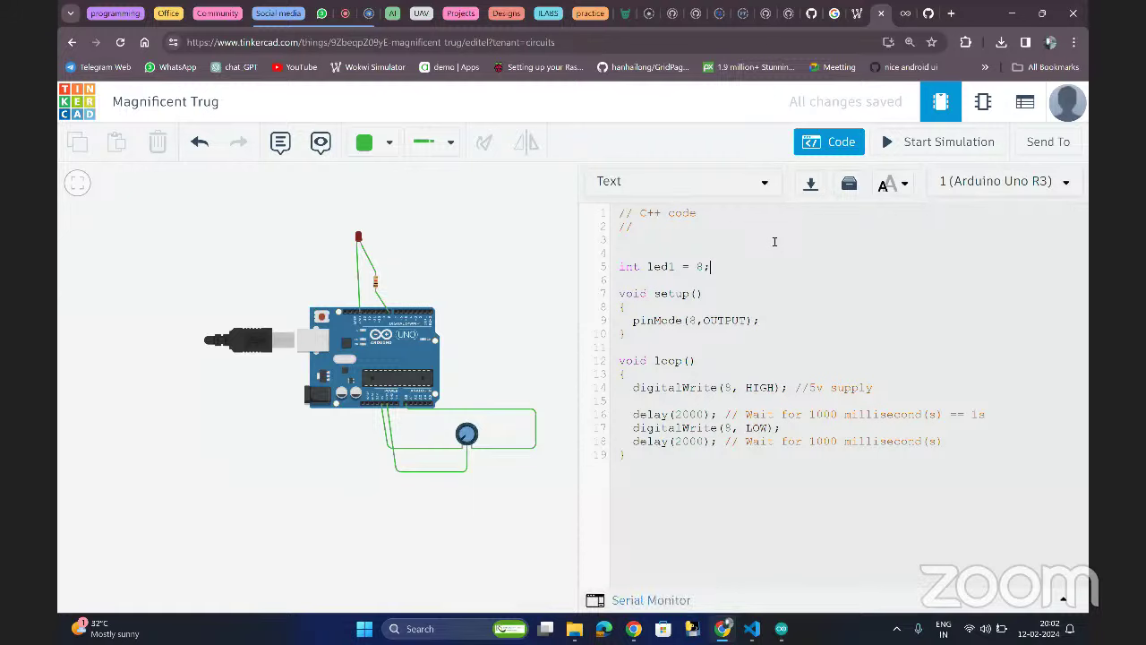
- Replace pin number 8 with led1 in the pinMode call and in both digitalWrite calls
double_click(664, 267)
key("ctrl+c")
double_click(691, 320)
key("ctrl+v")
double_click(727, 387)
key("ctrl+v")
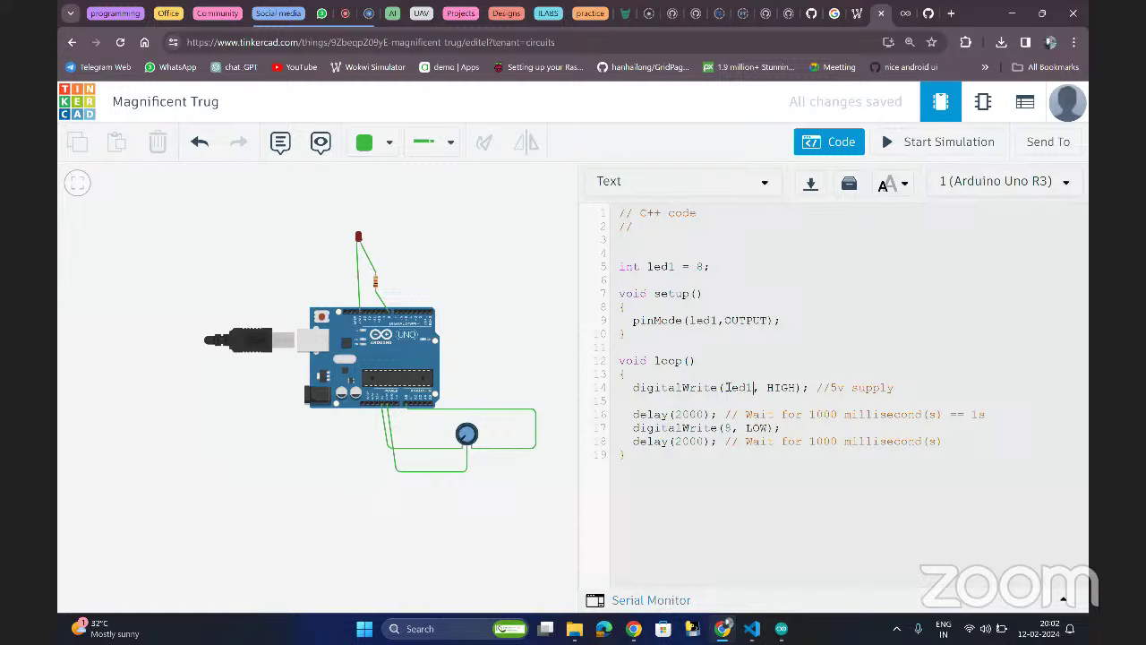
double_click(727, 427)
key("ctrl+v")
- Add the line #define pot A0; below the led1 declaration, separated from it by a blank line
left_click(714, 294)
key("Return")
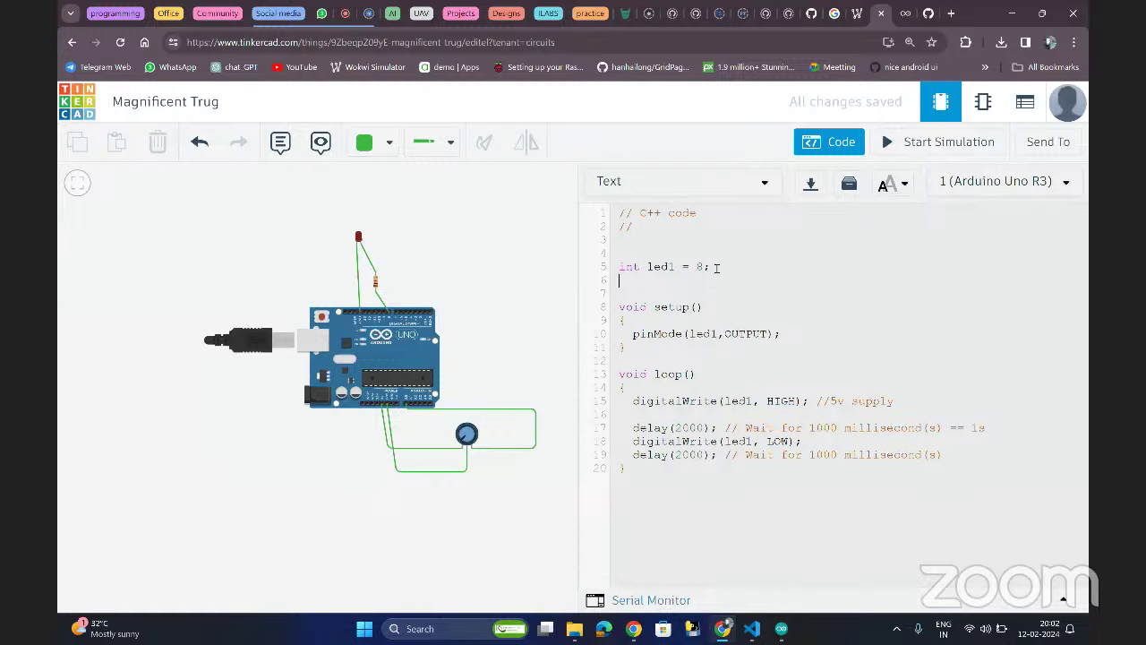
type("#define")
type("pot A0;")
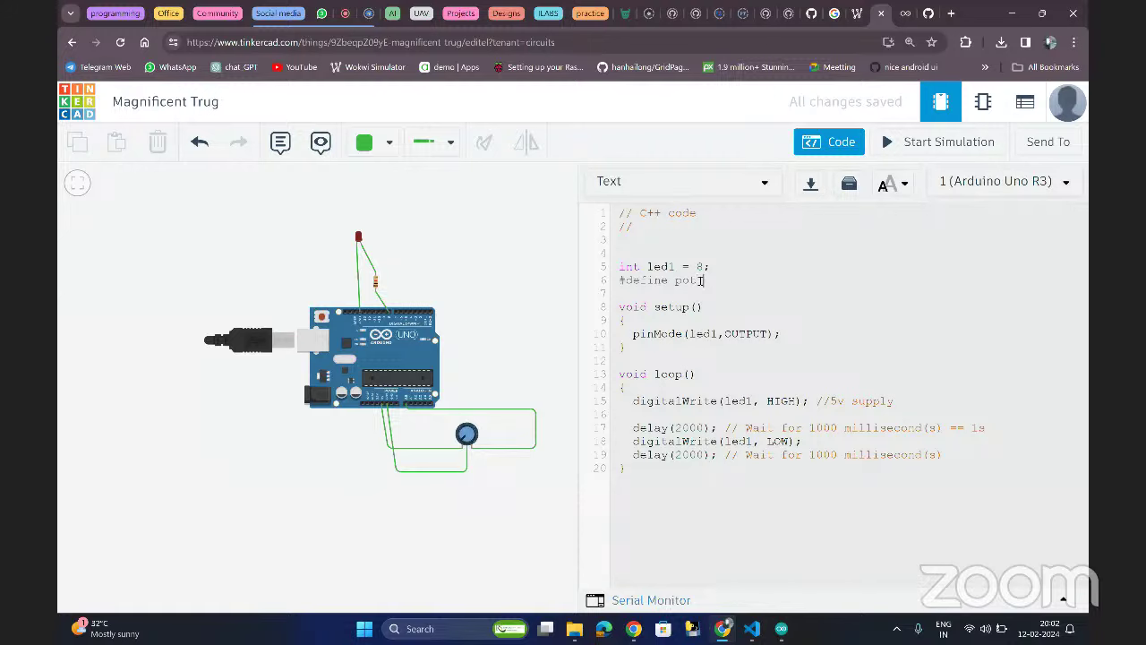
type("P0")
left_click(712, 270)
key("Return")
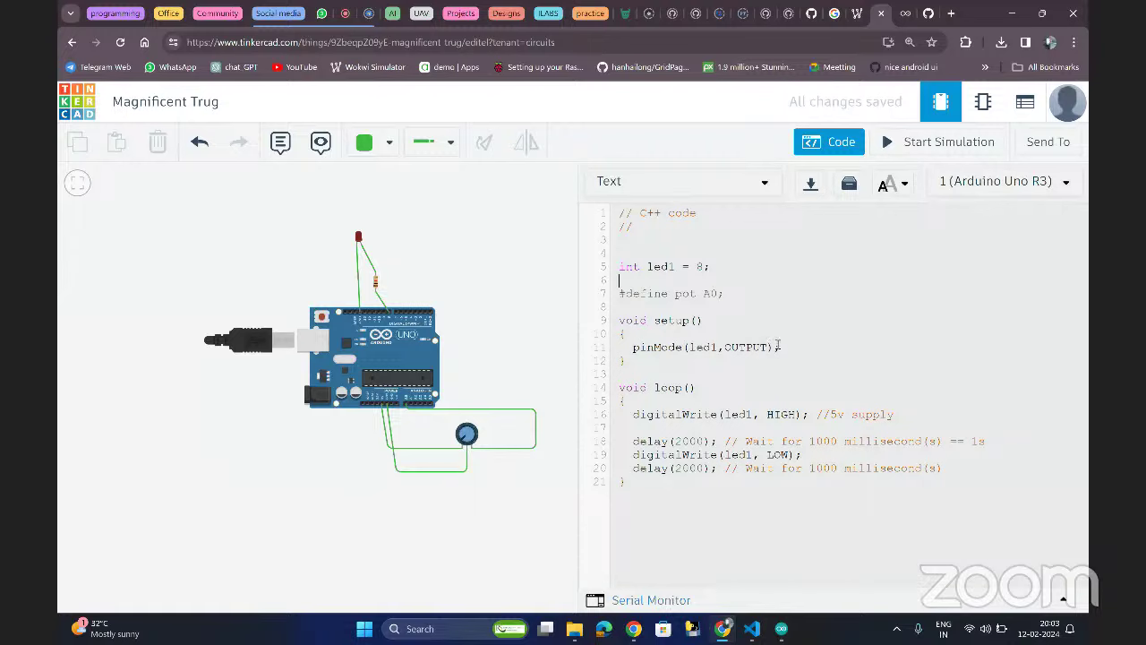
- Add pinMode(pot,INPUT); below the led1 pinMode line in setup()
key("Return")
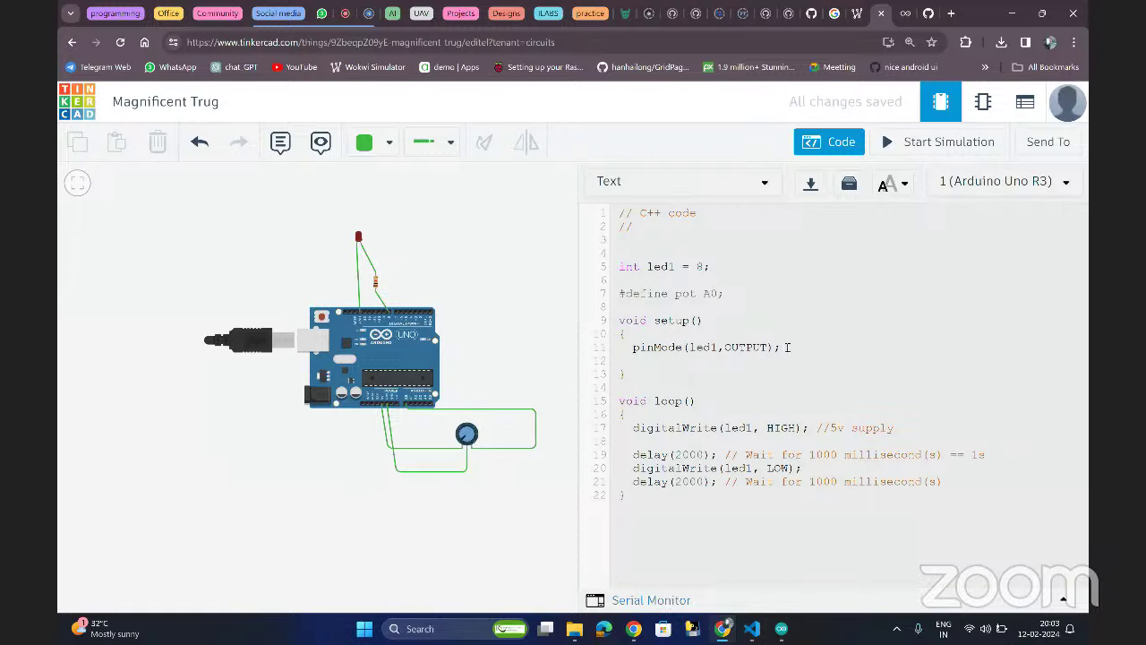
type("pinMode();")
key("Left")
key("Left")
type("pot,INPUT")
double_click(691, 362)
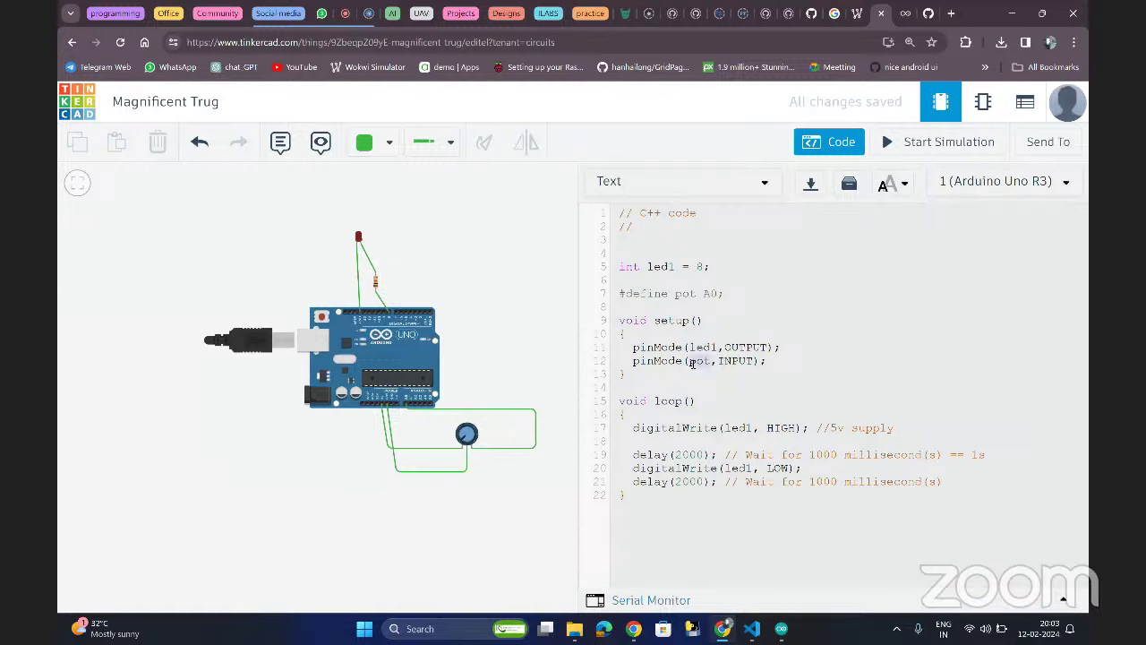
- Add int potvalue = analogRead(pot); as the first line inside loop(), followed by a blank line
left_click(696, 388)
left_click(702, 410)
key("Return")
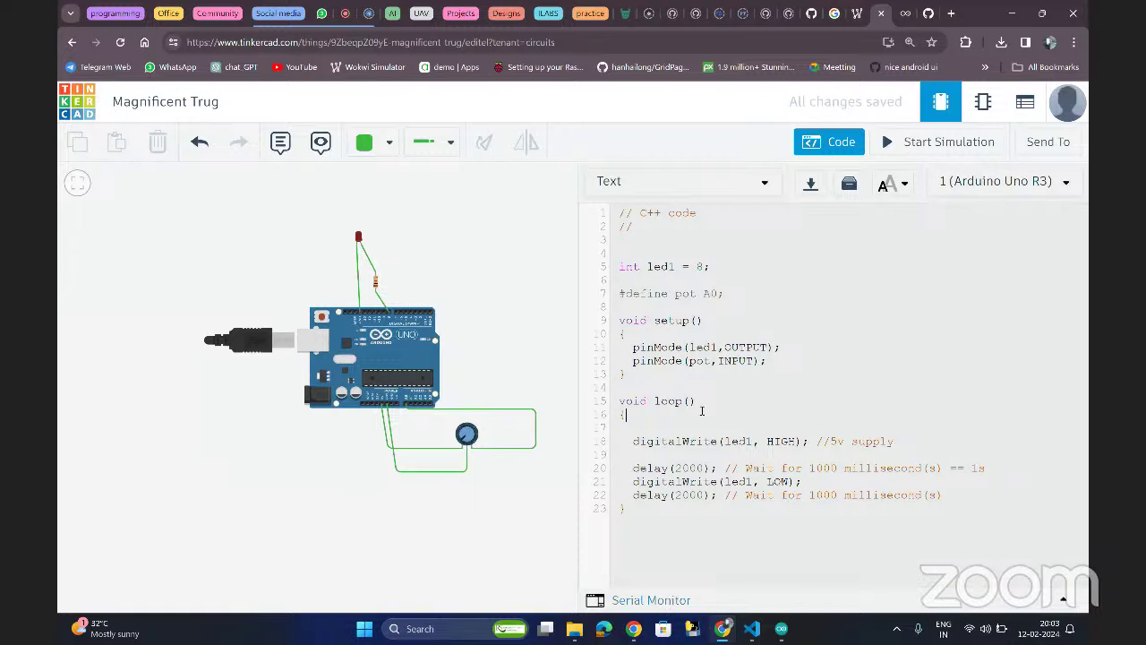
key("Return")
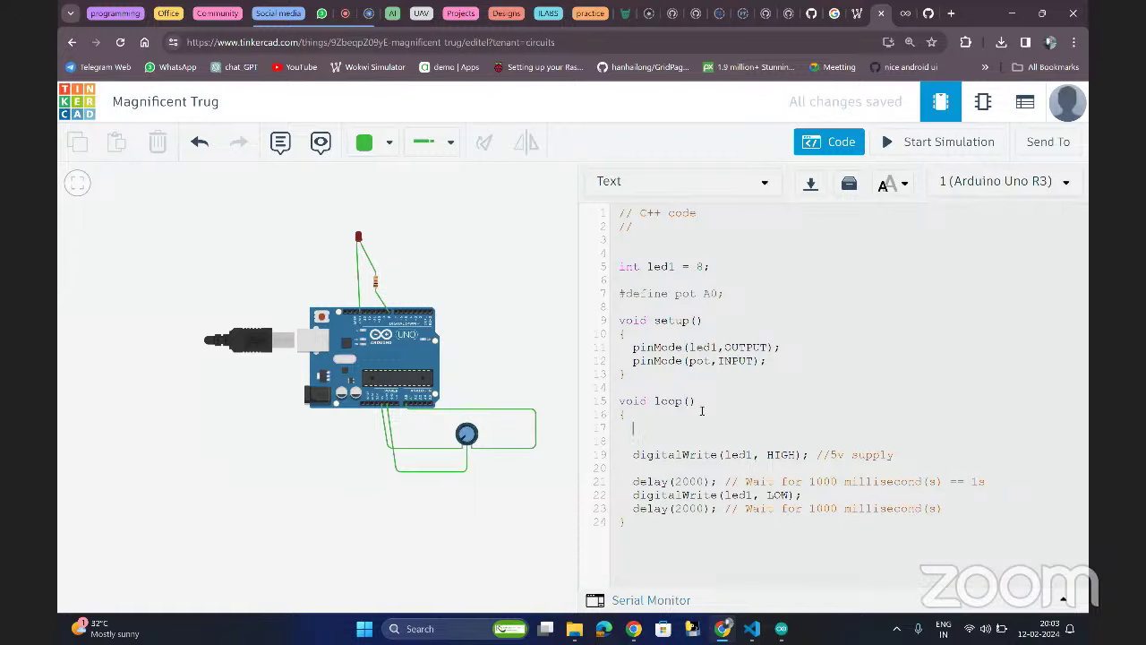
type("int potvalue = analogRead();pot")
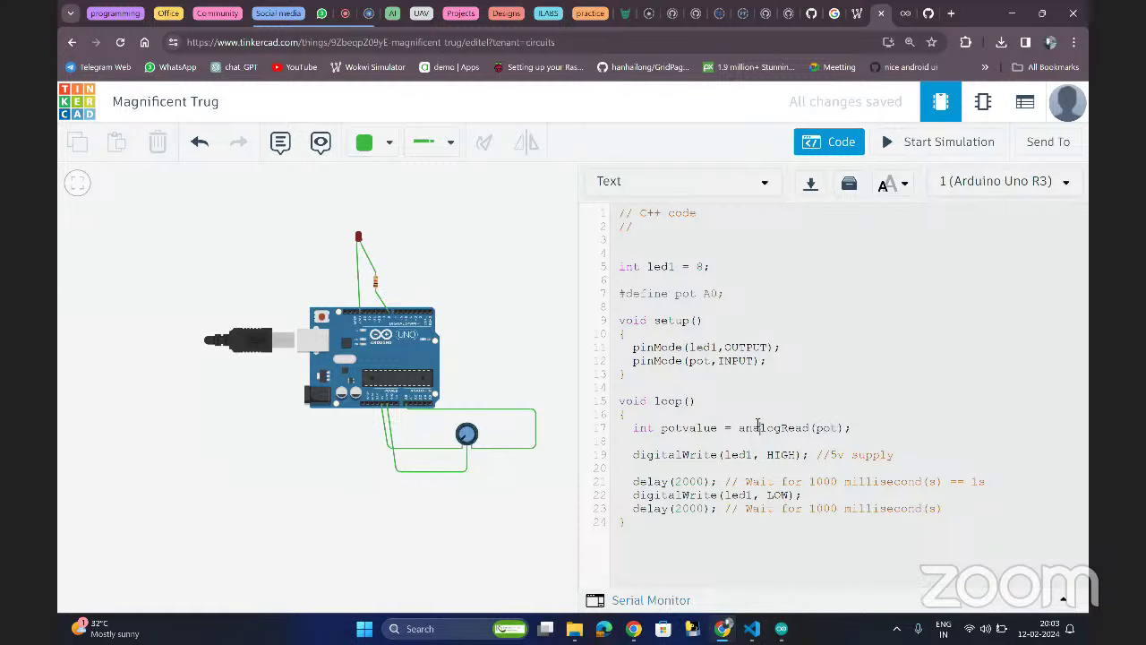
double_click(757, 427)
double_click(824, 428)
left_click(824, 428)
double_click(688, 428)
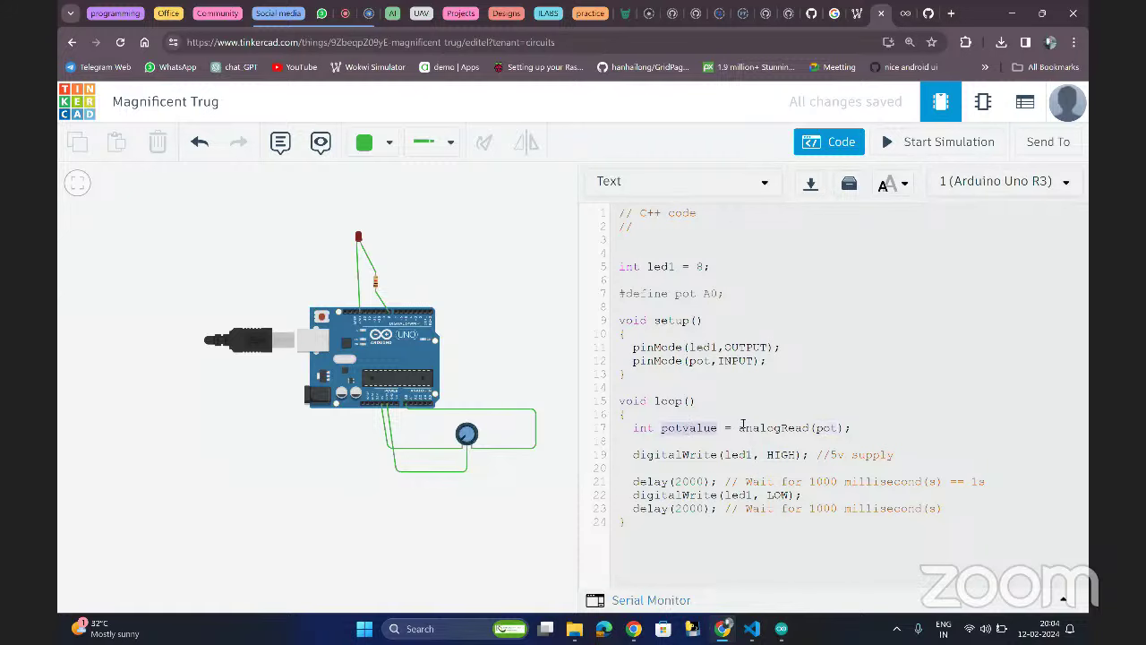
left_click(870, 430)
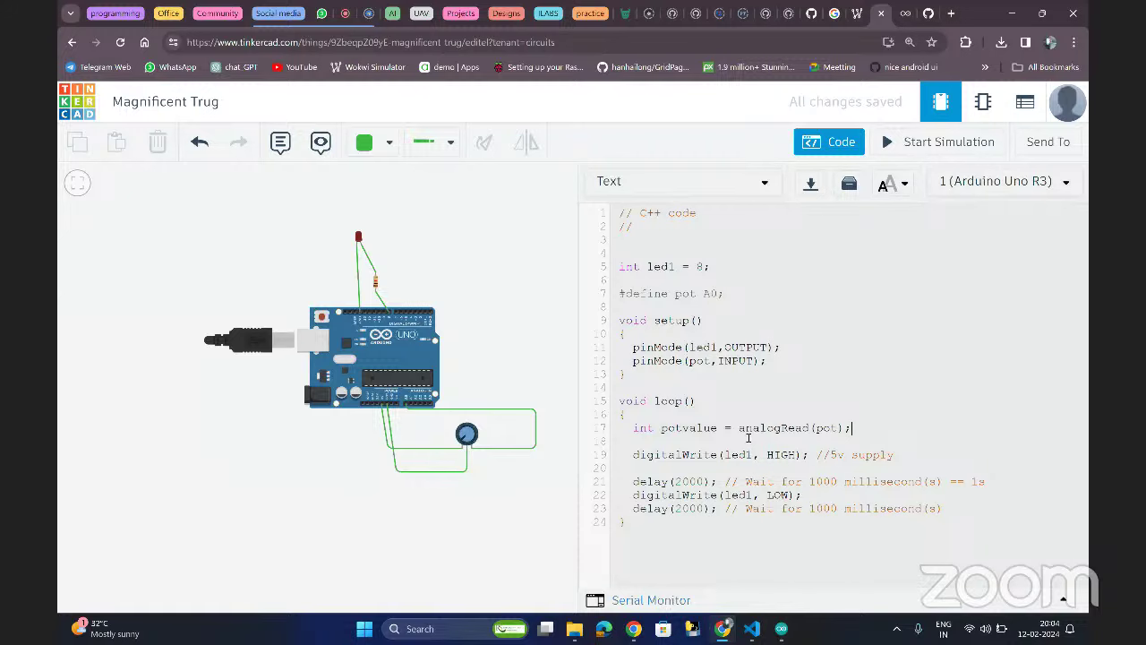
double_click(687, 430)
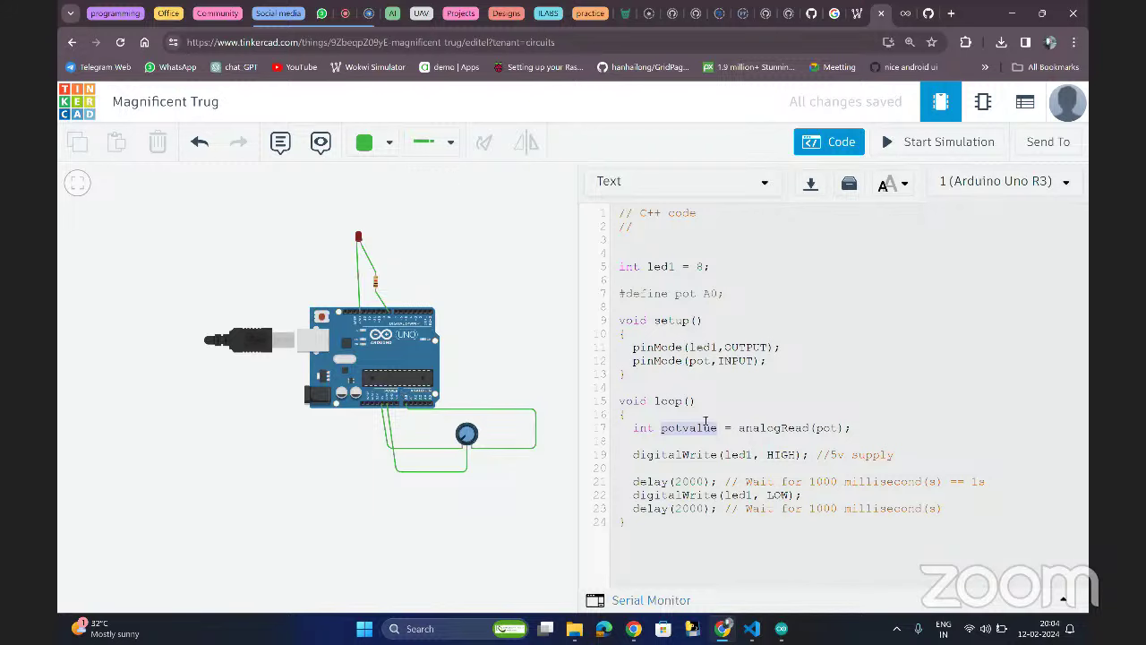
left_click(759, 428)
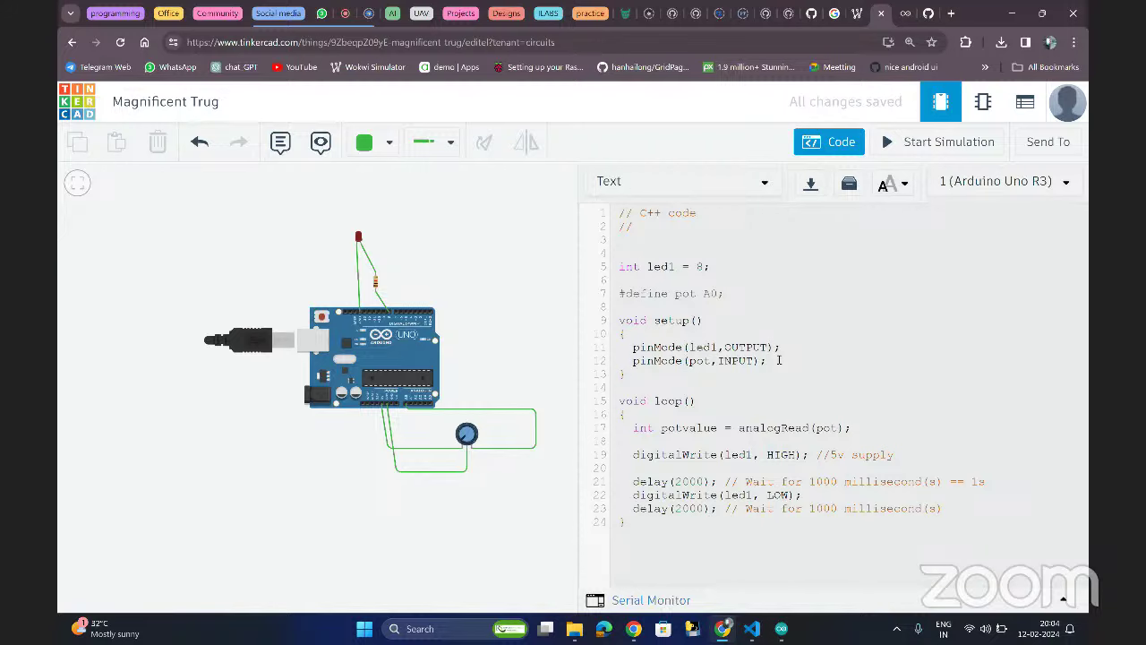
- Add Serial.begin(9600); as the last line of setup()
key("Return")
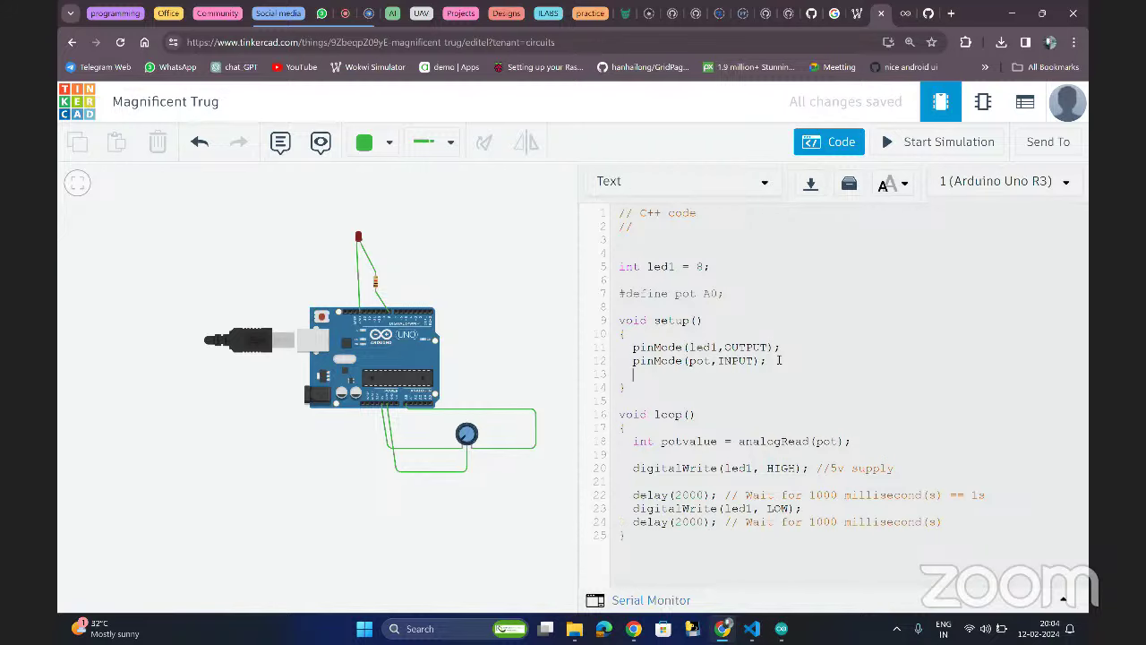
type("Serial.begin();")
key("Left")
key("Left")
type("9600")
double_click(736, 374)
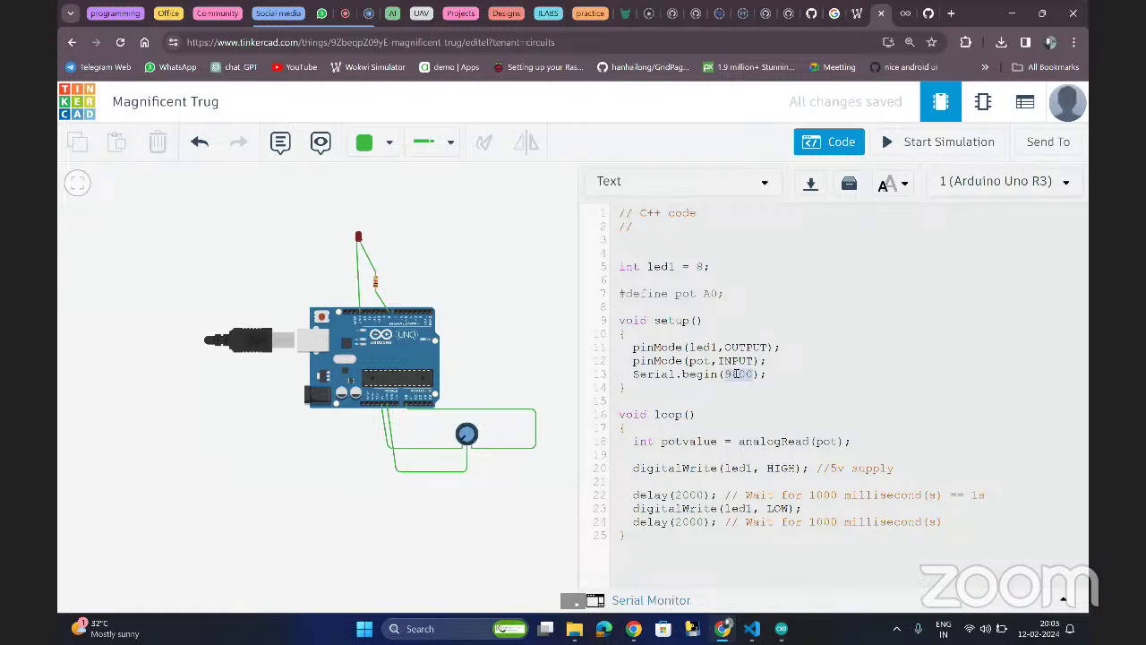
left_click(736, 374)
double_click(739, 374)
left_click(734, 384)
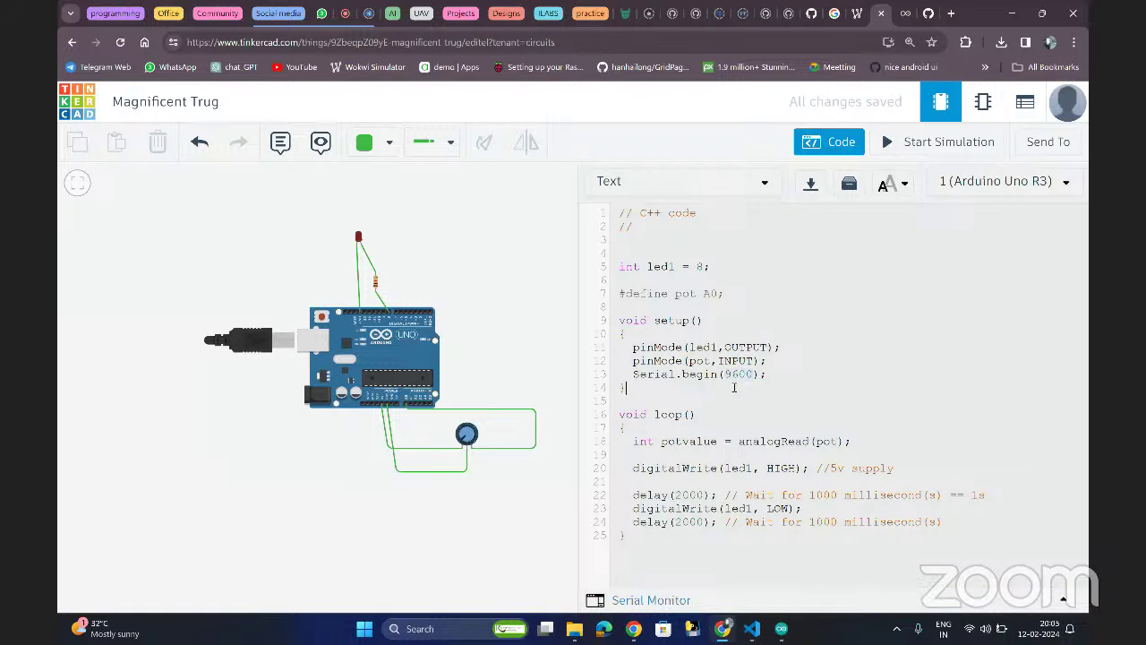
double_click(673, 375)
- Add Serial.print(potvalue); directly below the analogRead line in loop()
left_click(859, 446)
key("Return")
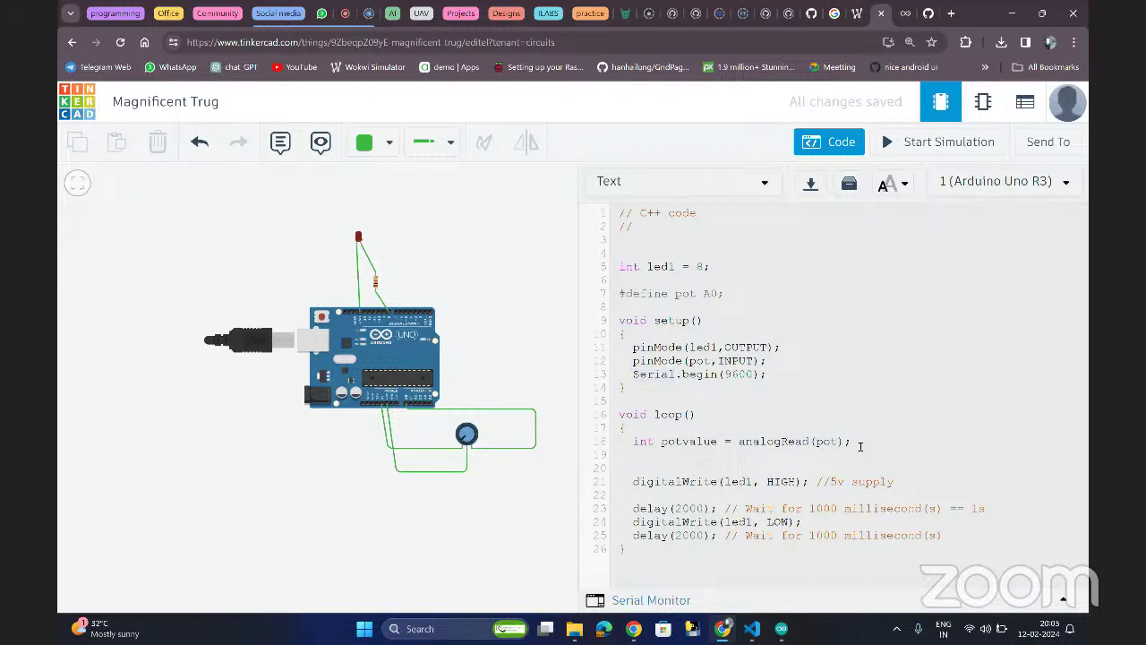
type("Serial.print(potvalue);")
double_click(752, 454)
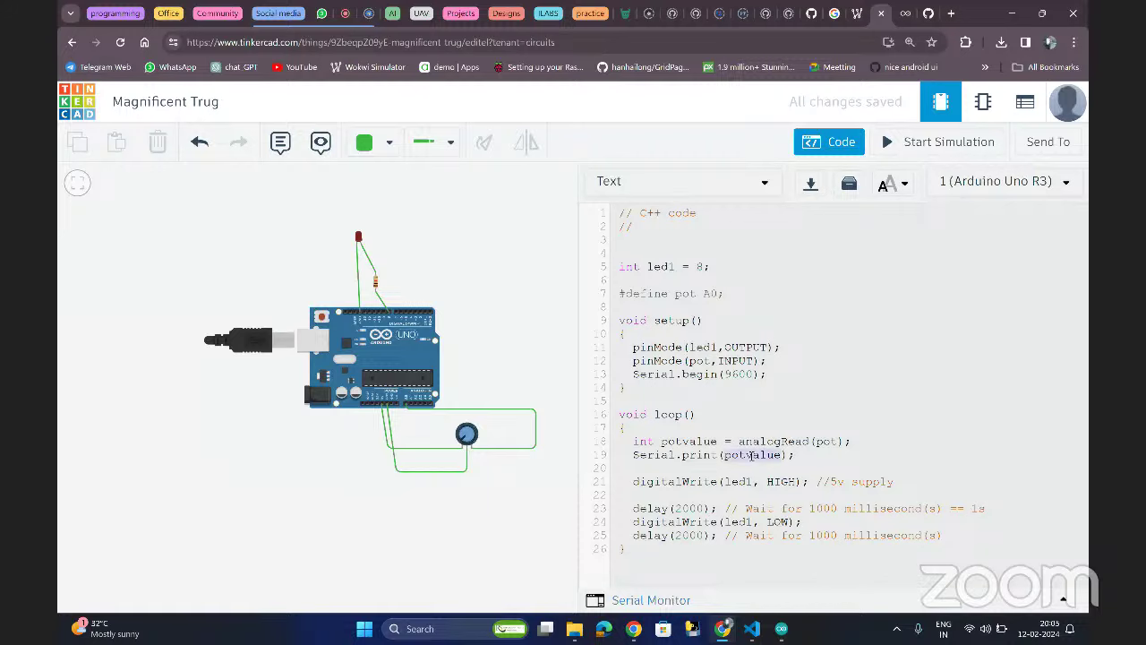
left_click(809, 457)
left_click(808, 457)
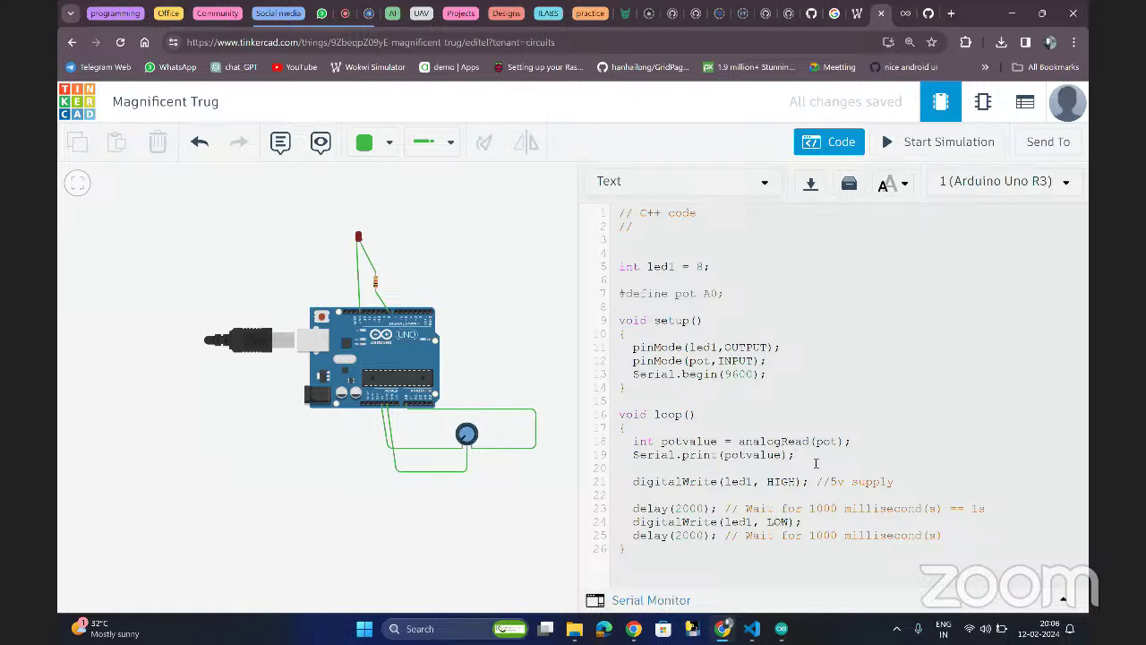
double_click(737, 457)
left_click(788, 348)
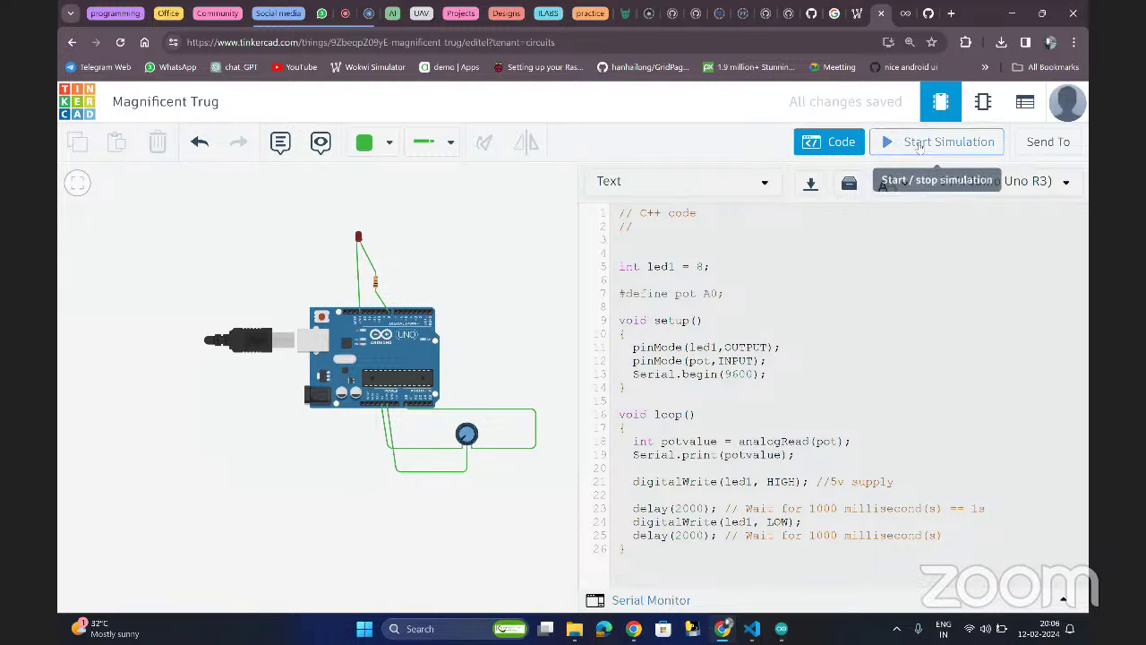
- Replace the #define line with int pot = A0; and run the circuit simulation
left_click(919, 148)
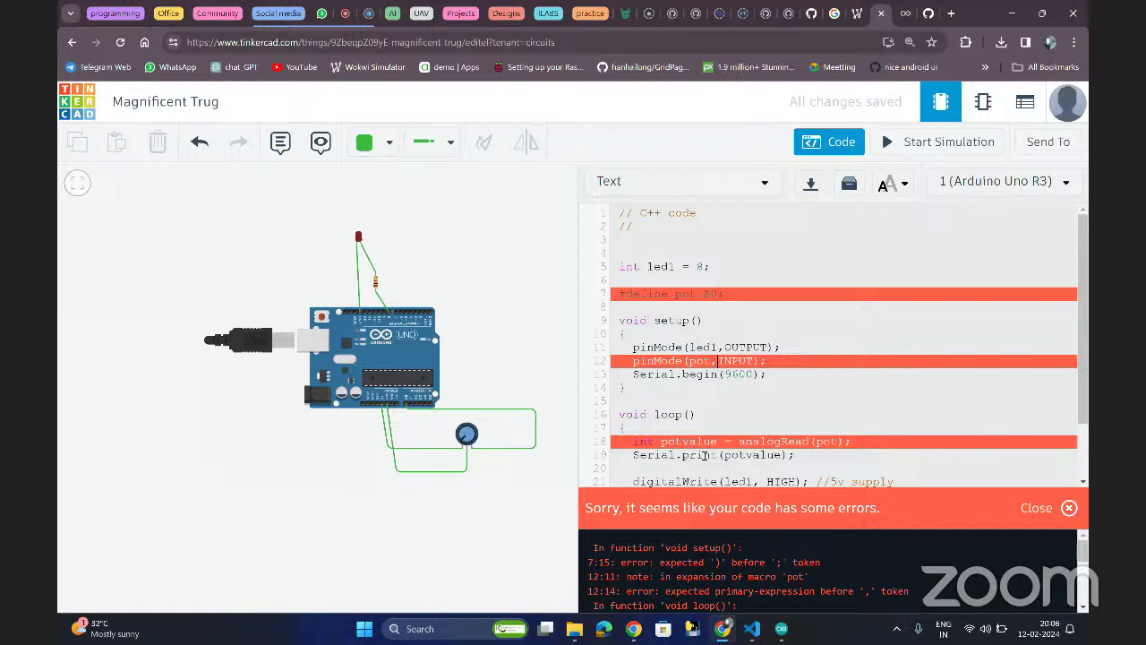
left_click(696, 293)
left_click_drag(669, 294, 614, 293)
type("int")
key("BackSpace")
type("=")
left_click(893, 149)
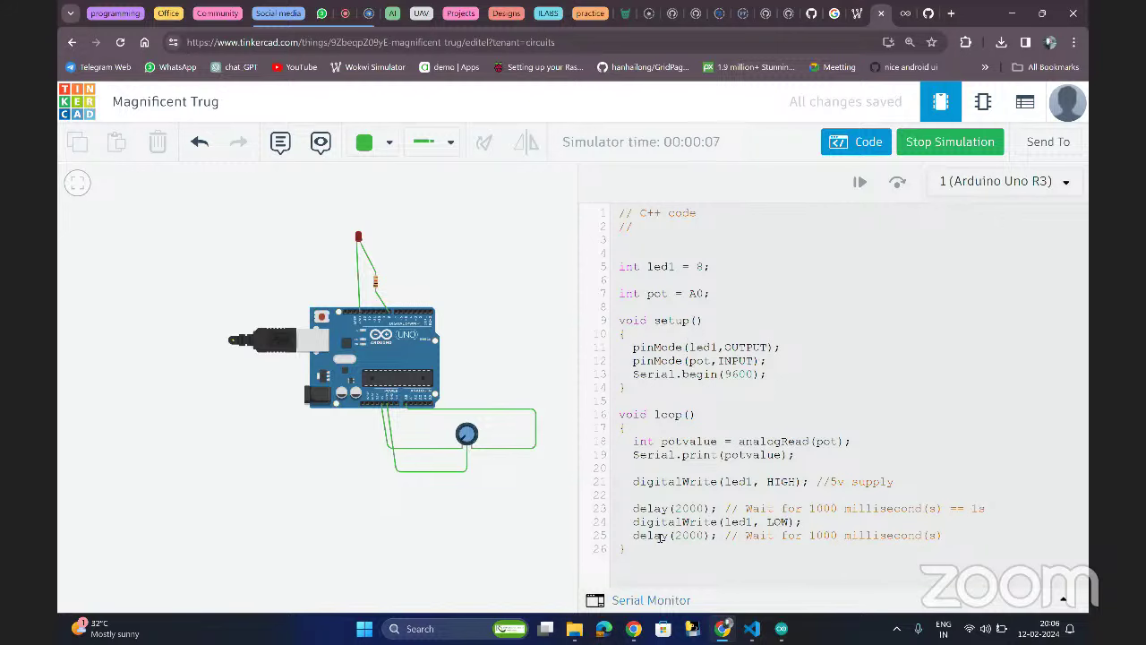
- Check the potentiometer values printed in the Serial Monitor, and stop the simulation
left_click(627, 600)
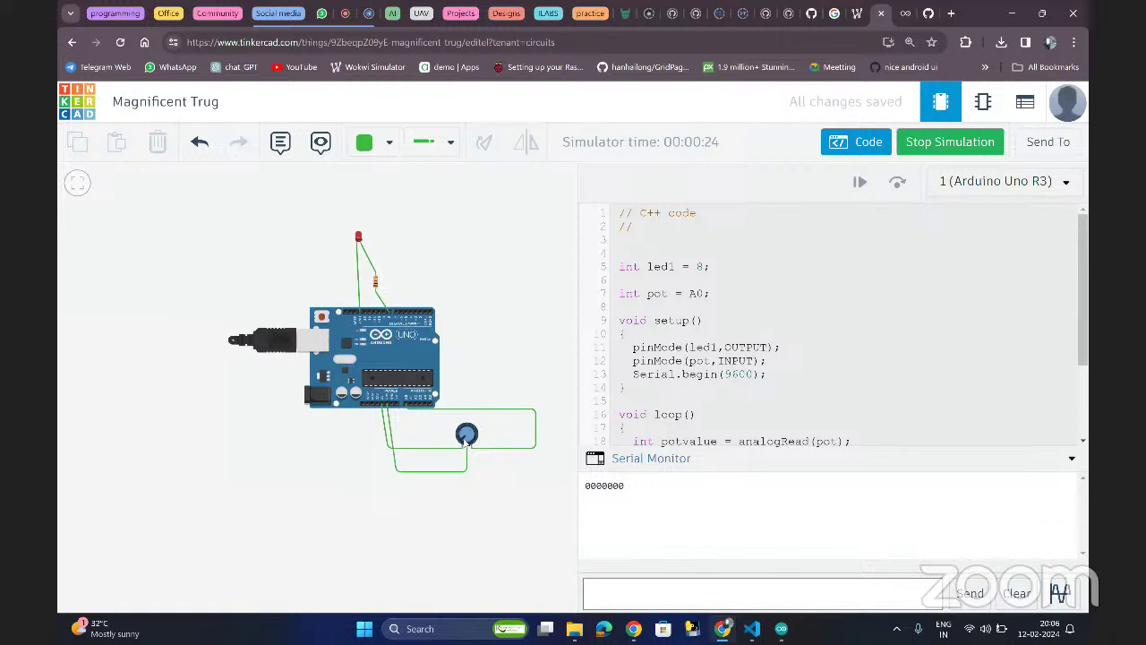
scroll(806, 358, "down", 3)
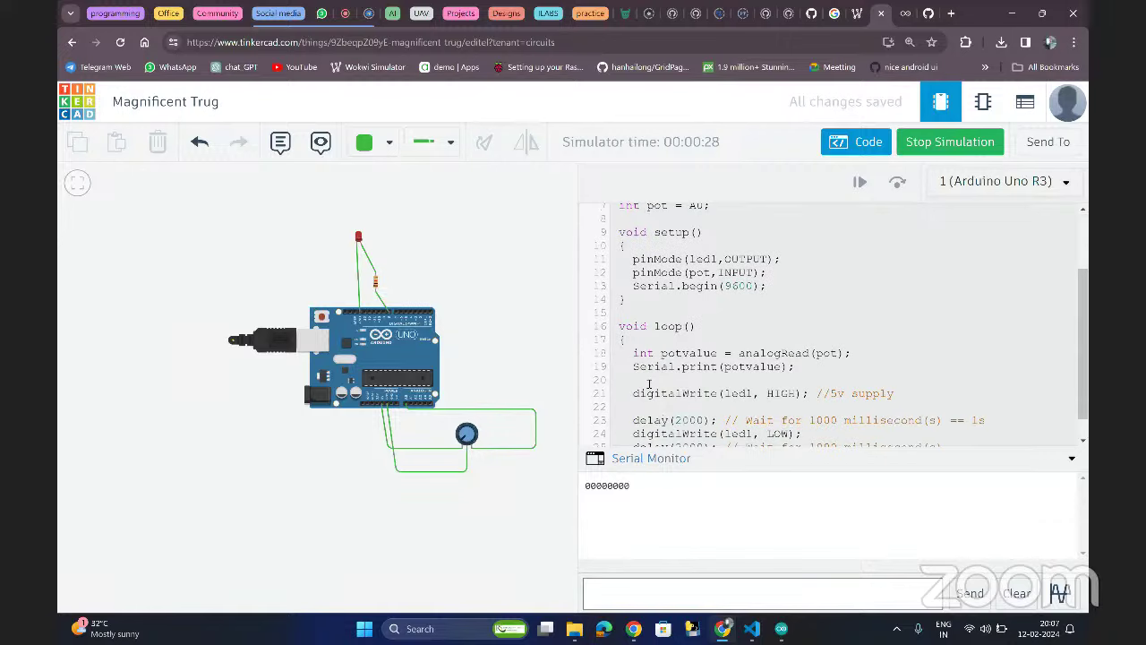
double_click(608, 488)
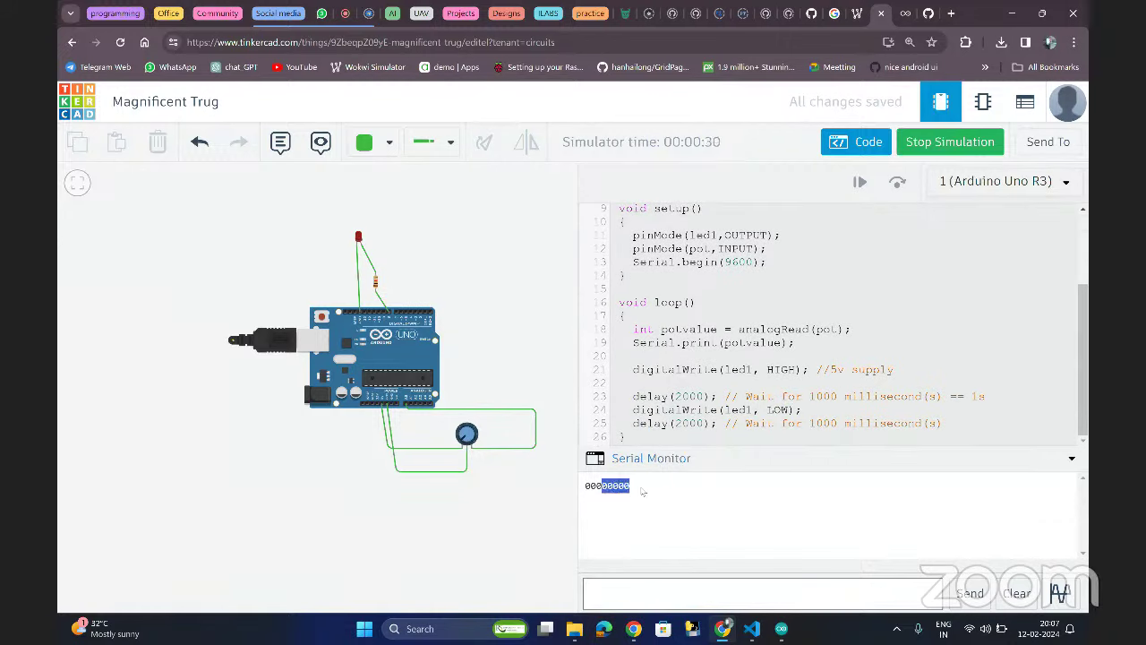
left_click(642, 491)
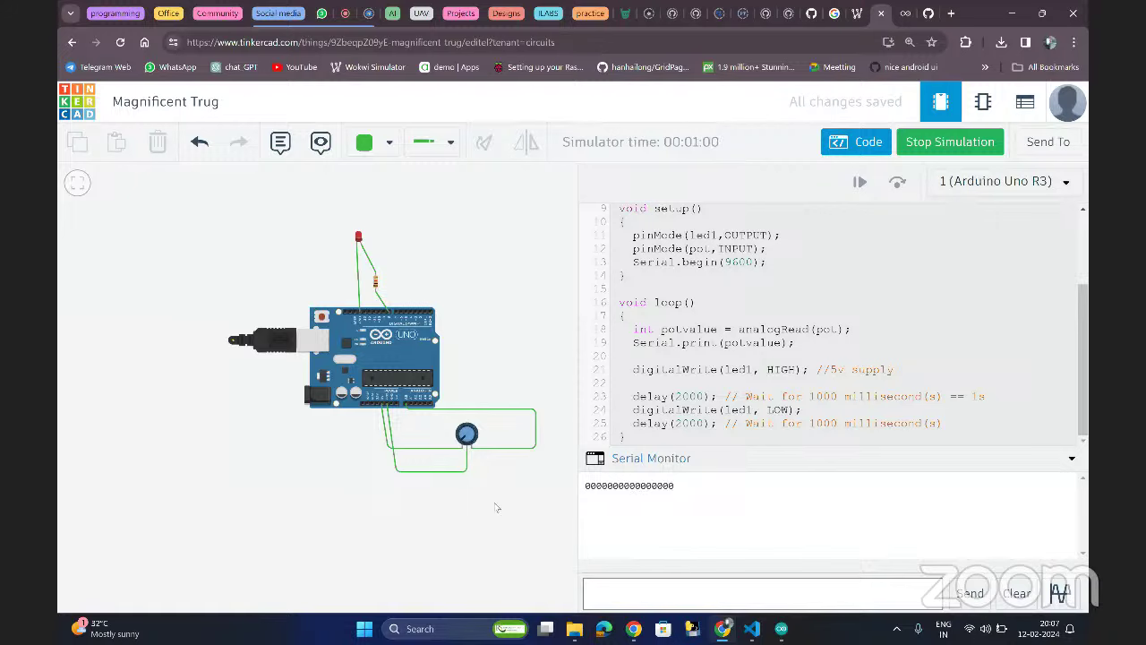
left_click(920, 145)
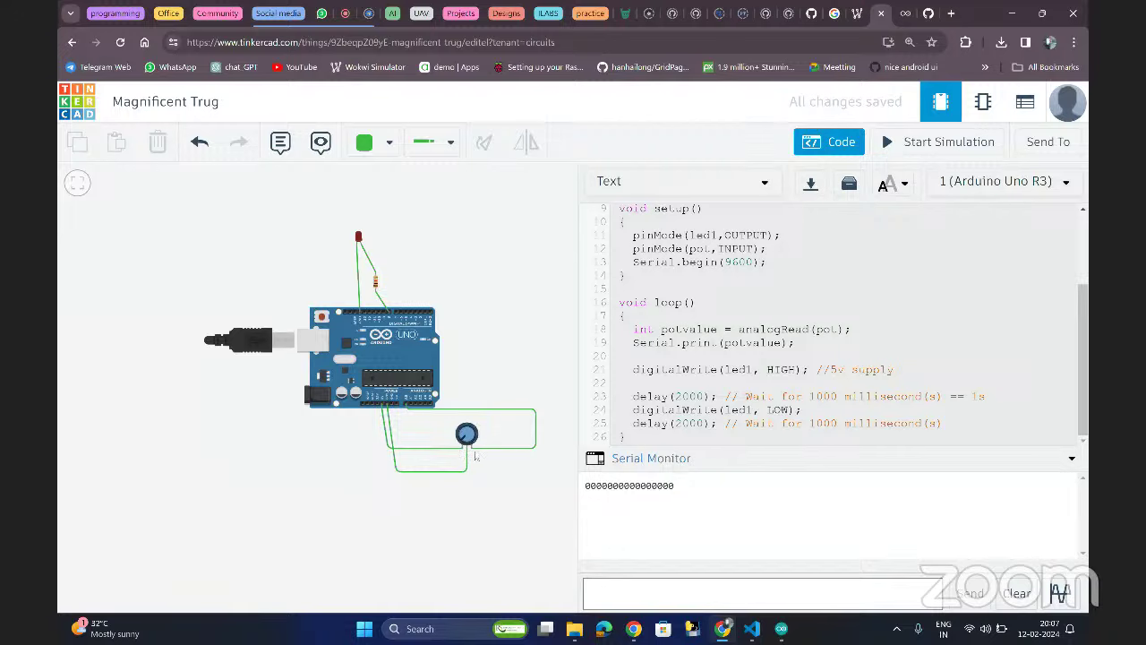
- Delete the wire between the Arduino's GND pin and the potentiometer's wiper
scroll(464, 455, "up", 5)
scroll(472, 455, "down", 1)
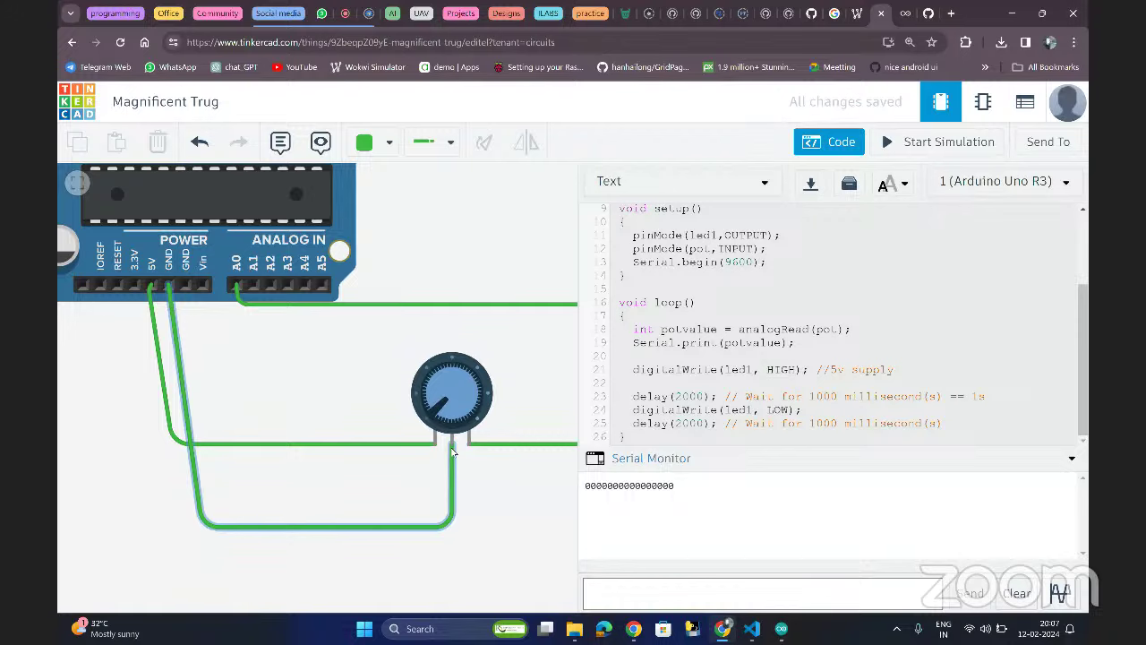
left_click(453, 452)
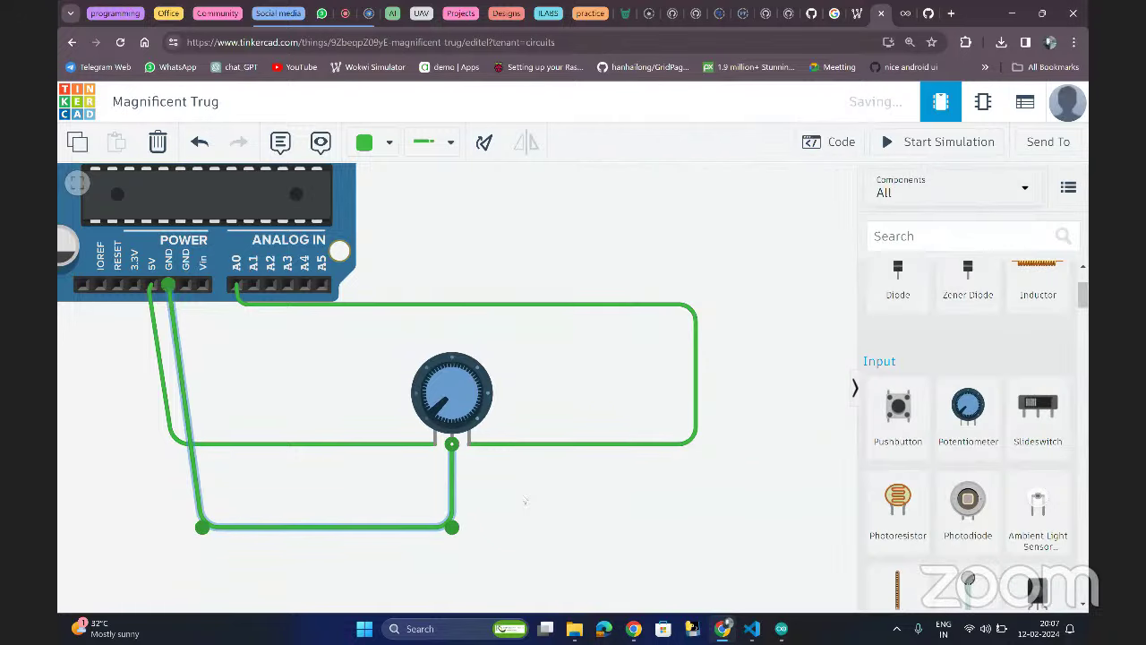
left_click(452, 445)
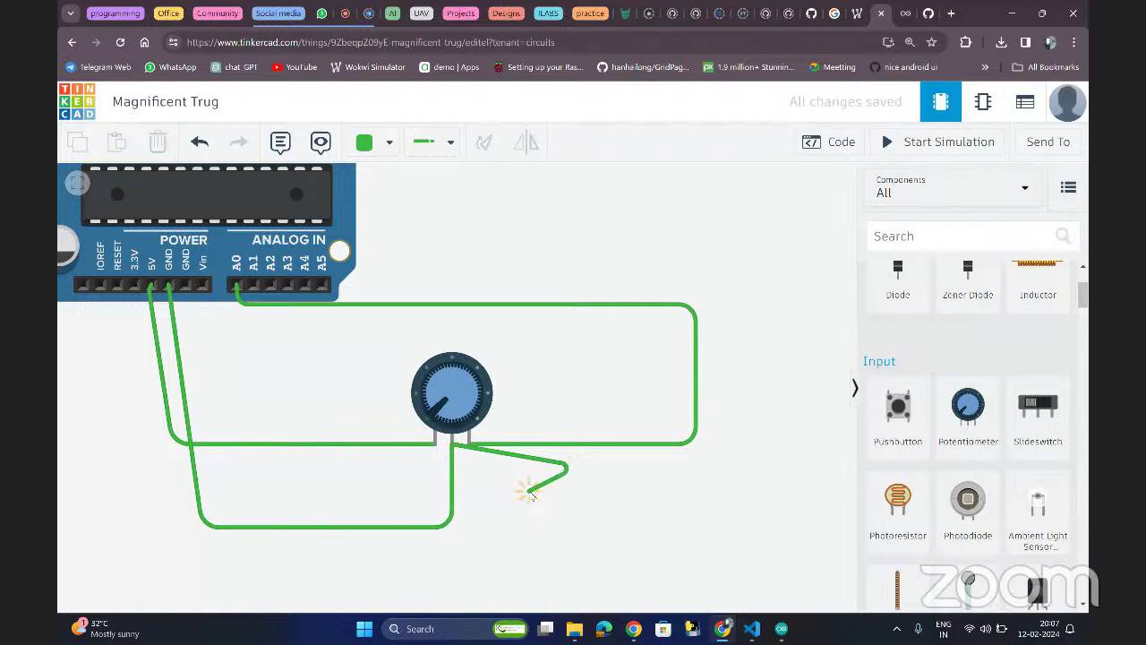
key("Escape")
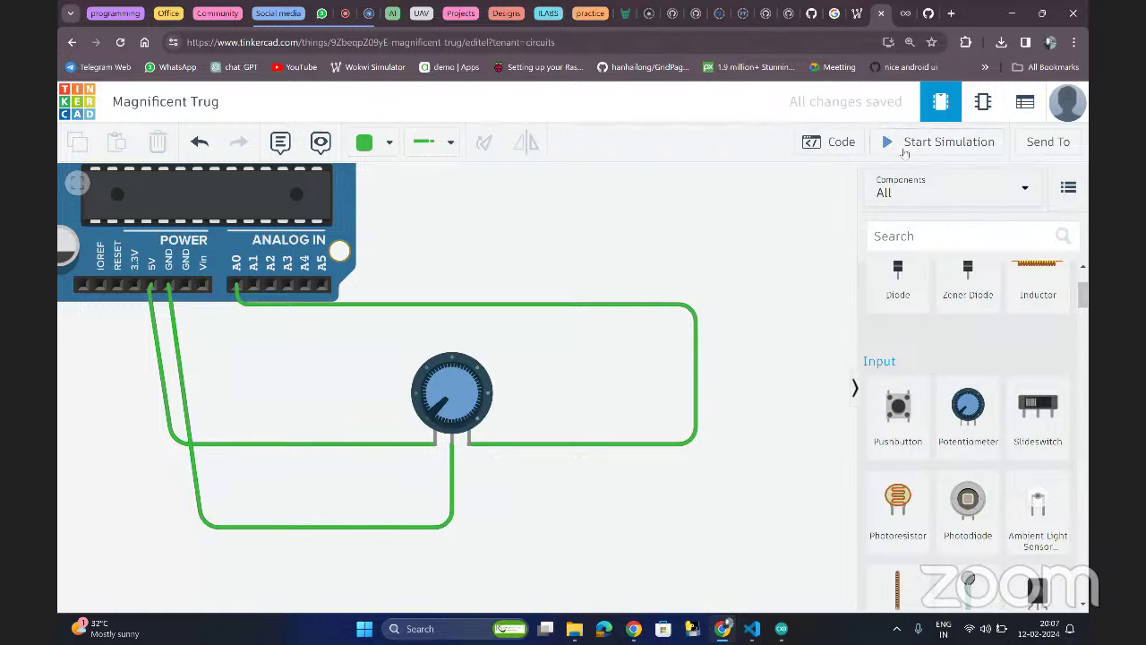
left_click(453, 451)
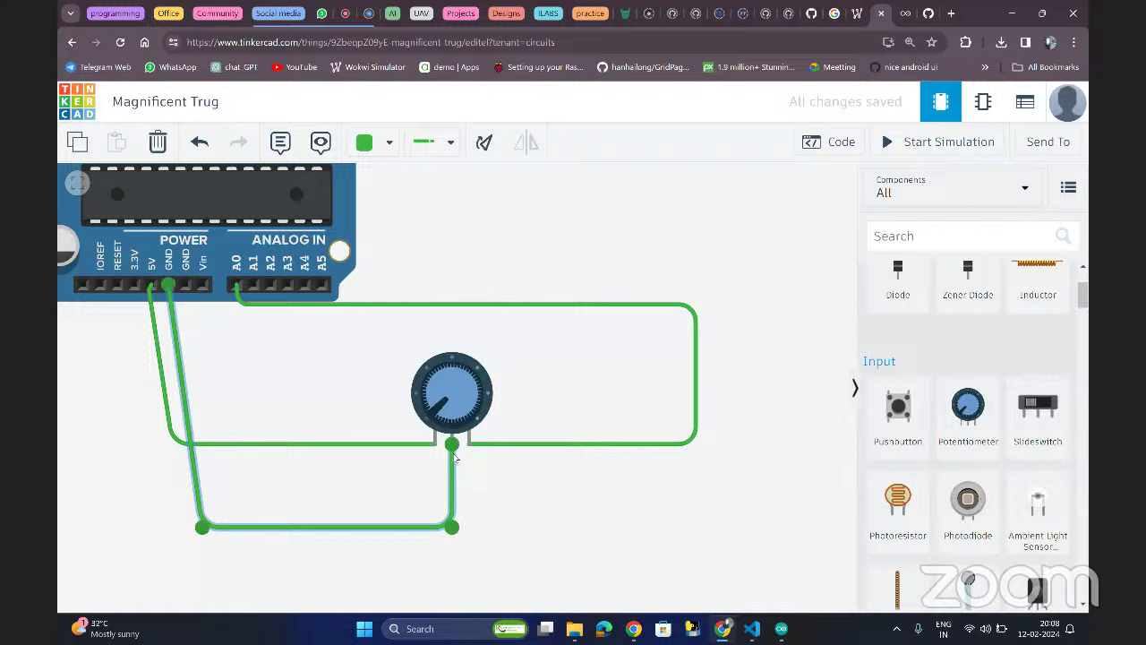
left_click_drag(452, 446, 511, 501)
key("ctrl+z")
key("Delete")
- Try to move the A0 wire's end from the potentiometer's Terminal 2 to its wiper and reshape the wire's bends
left_click(476, 446)
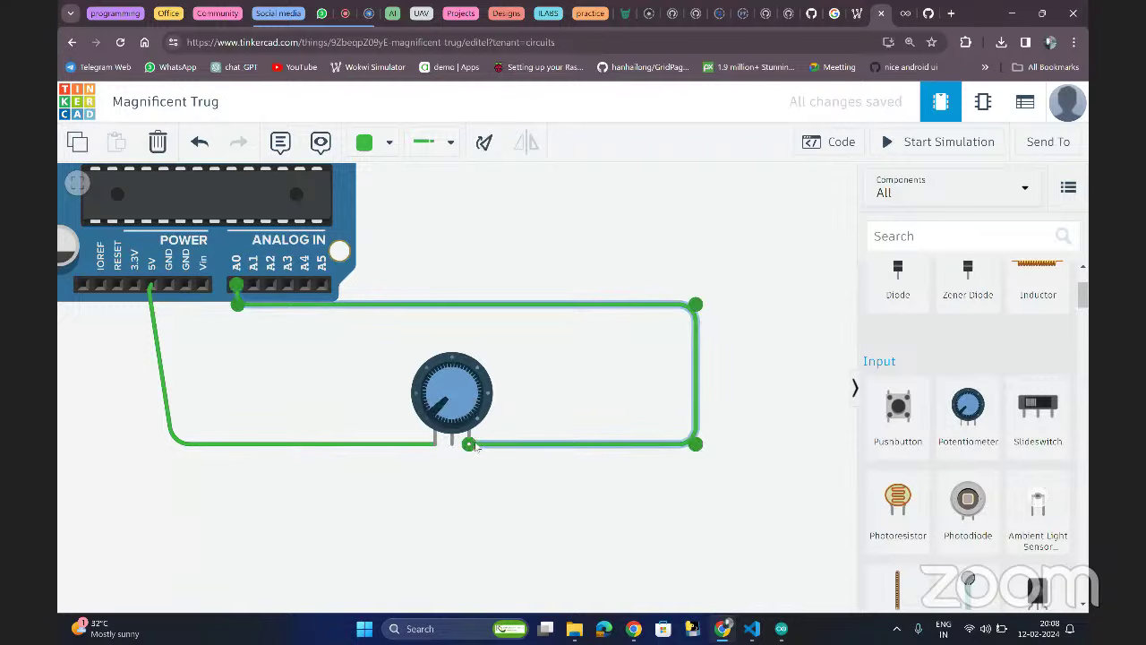
left_click_drag(469, 445, 536, 548)
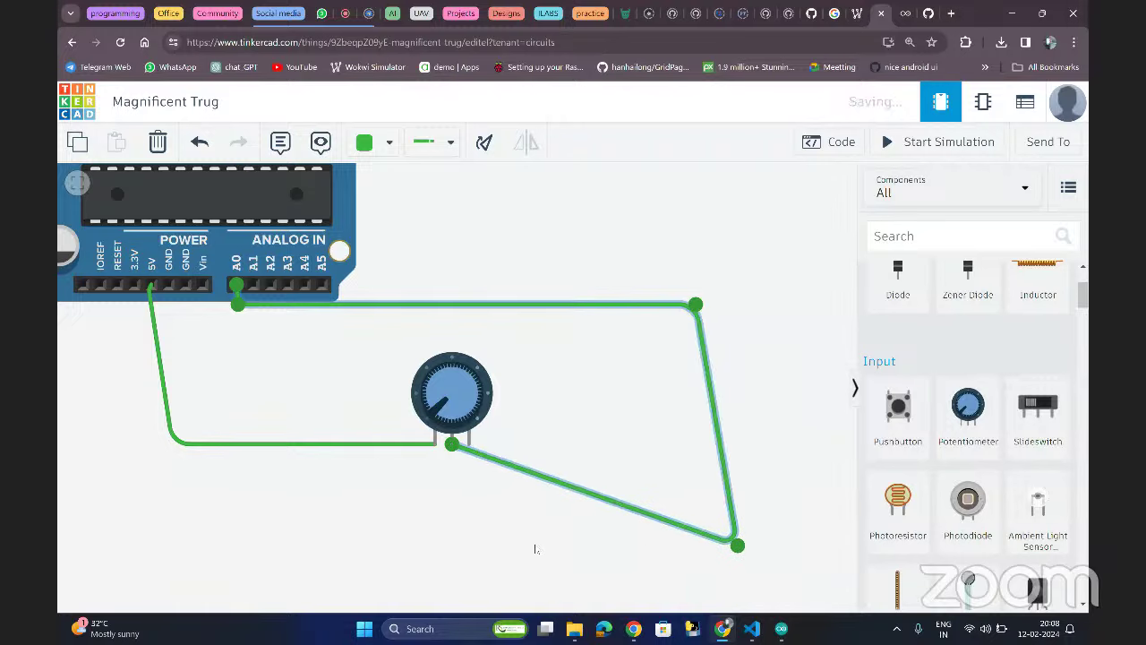
left_click_drag(573, 499, 313, 511)
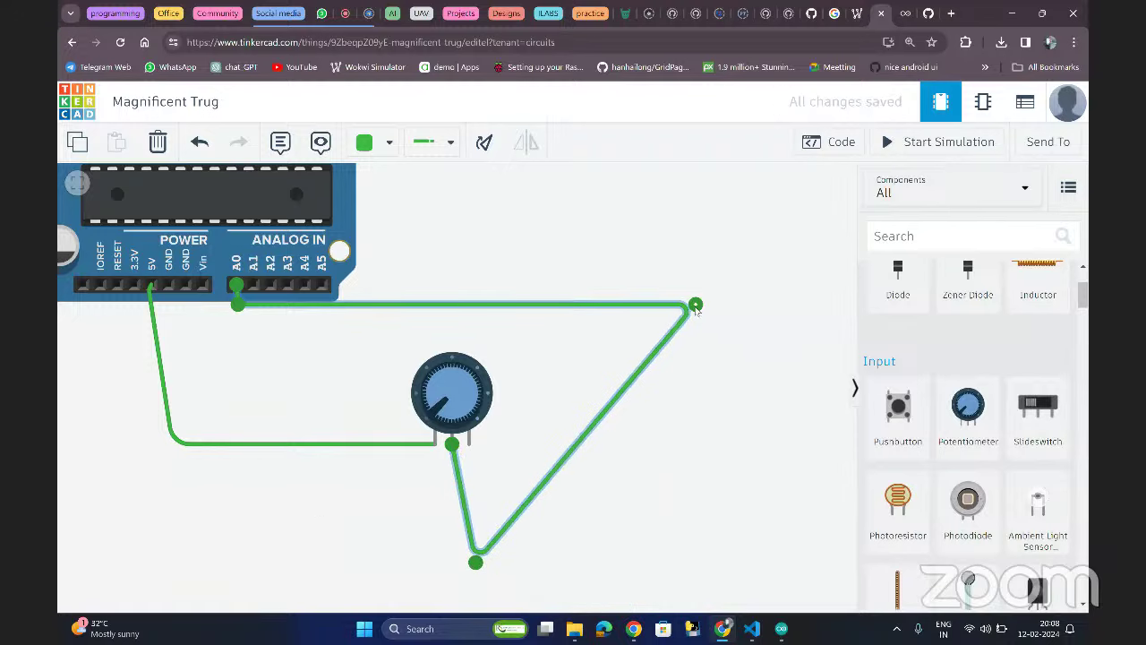
left_click_drag(696, 305, 782, 358)
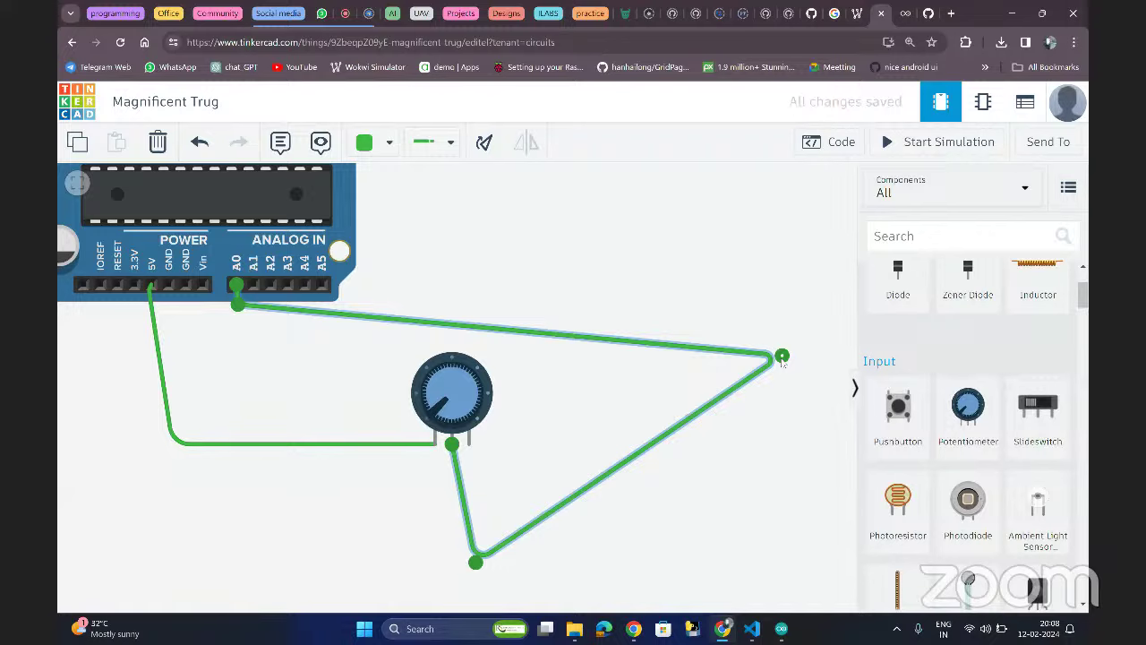
key("ctrl+z")
- Delete the wire between the Arduino's A0 pin and the potentiometer
left_click(660, 353)
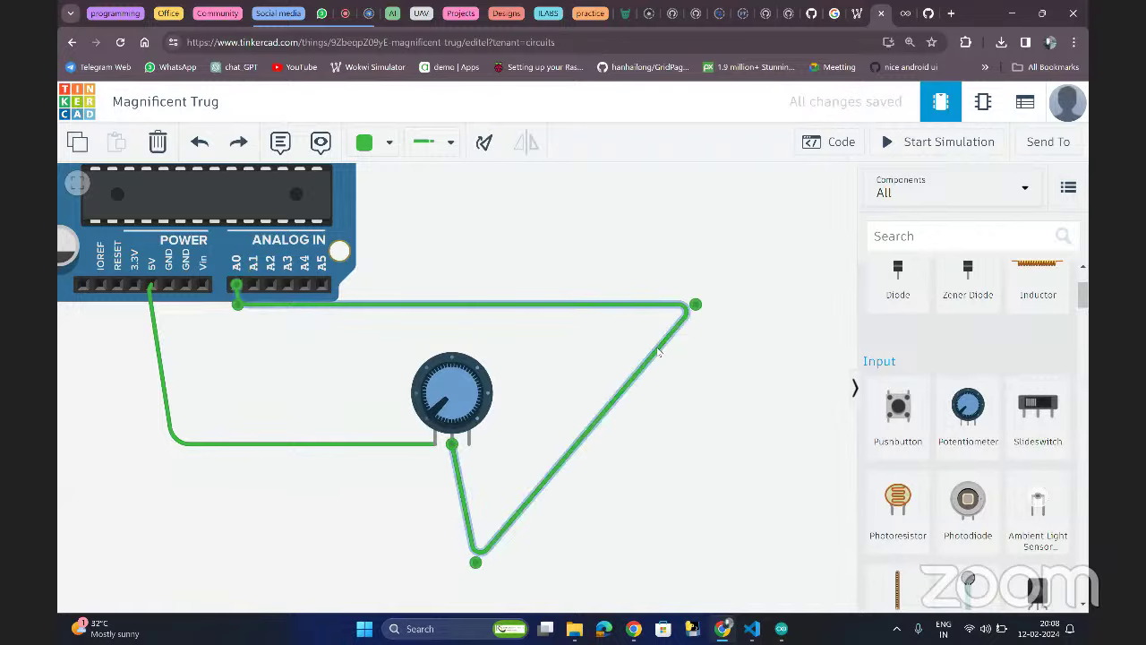
key("Delete")
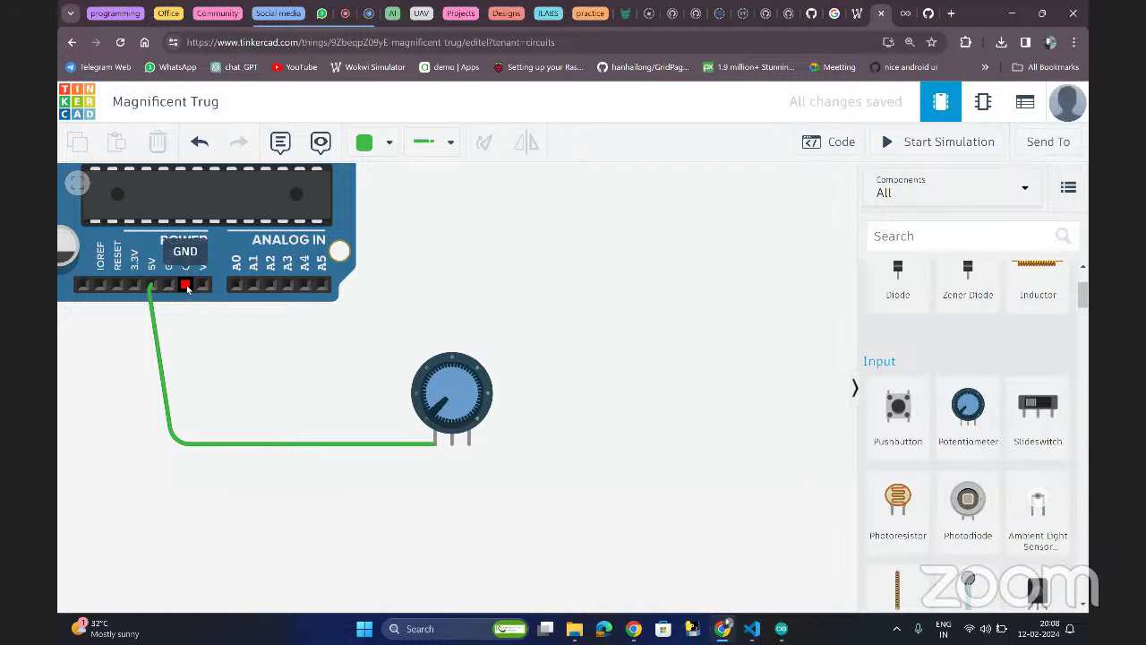
- Wire the Arduino's second GND pin, beside Vin, to the potentiometer's Terminal 2, routing it below the 5V wire
left_click(186, 284)
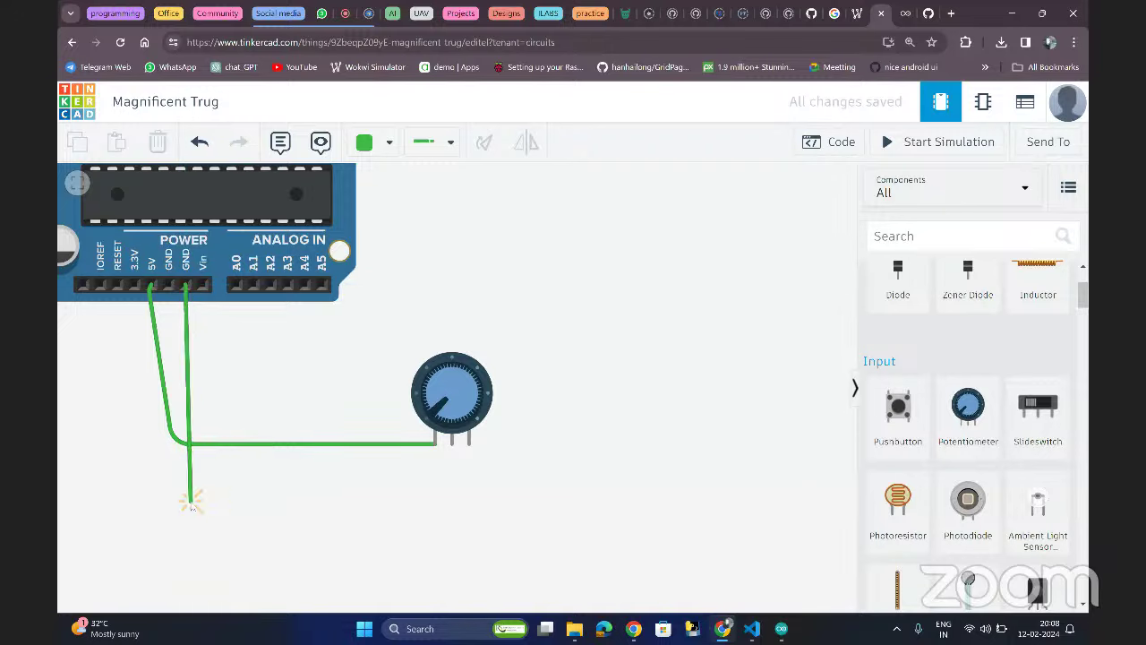
left_click(191, 501)
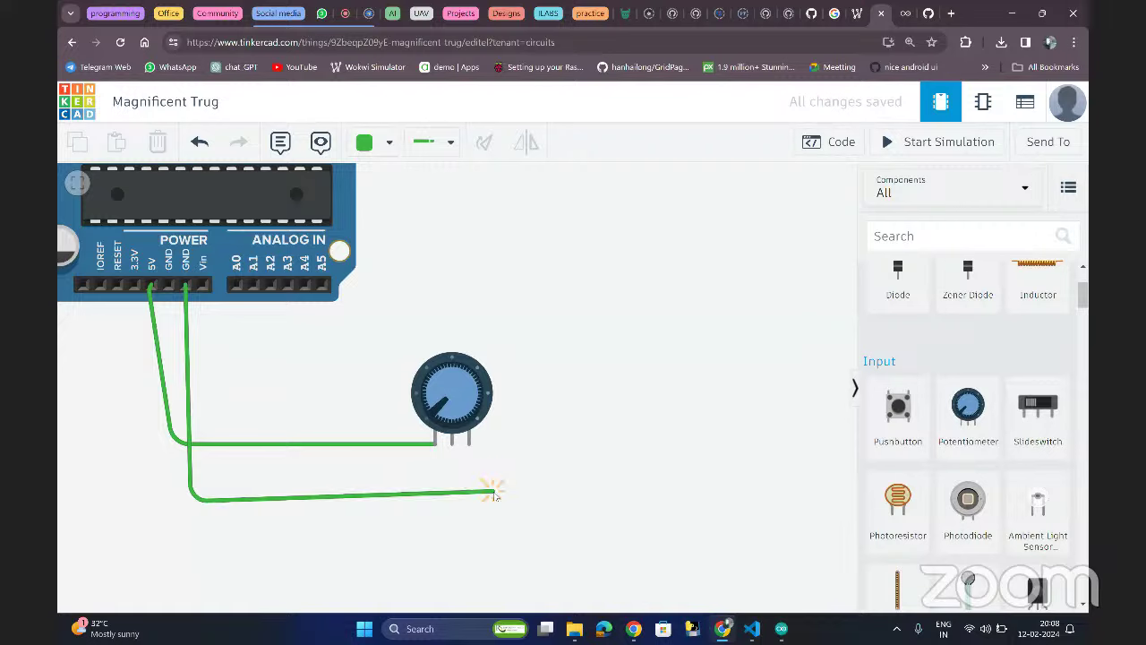
left_click(469, 496)
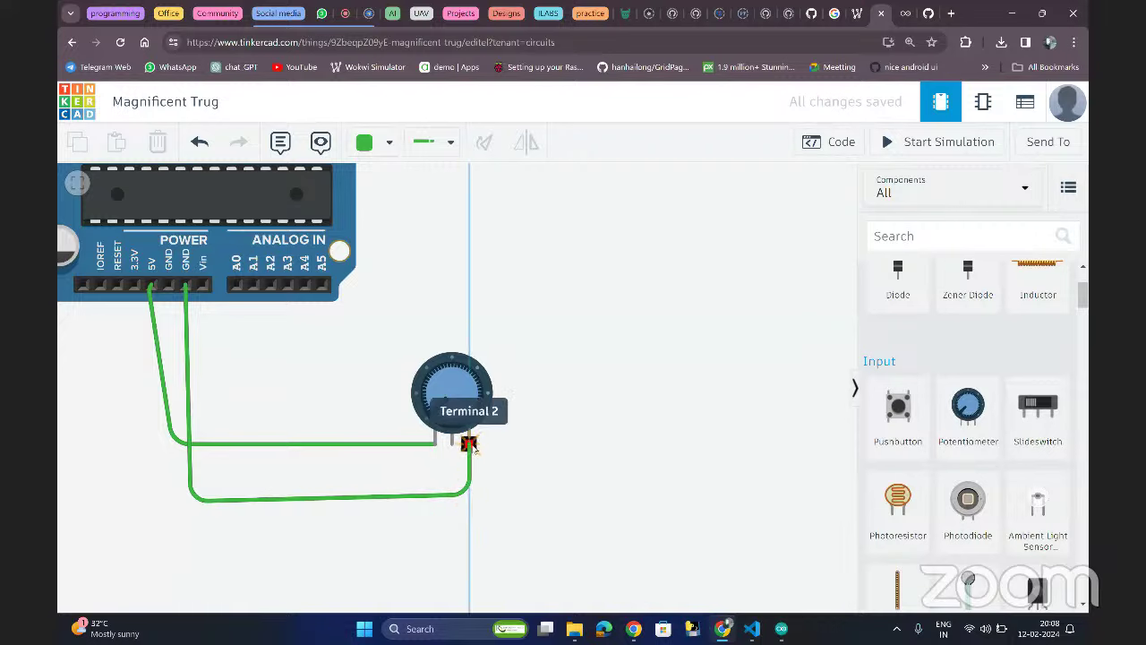
left_click(469, 444)
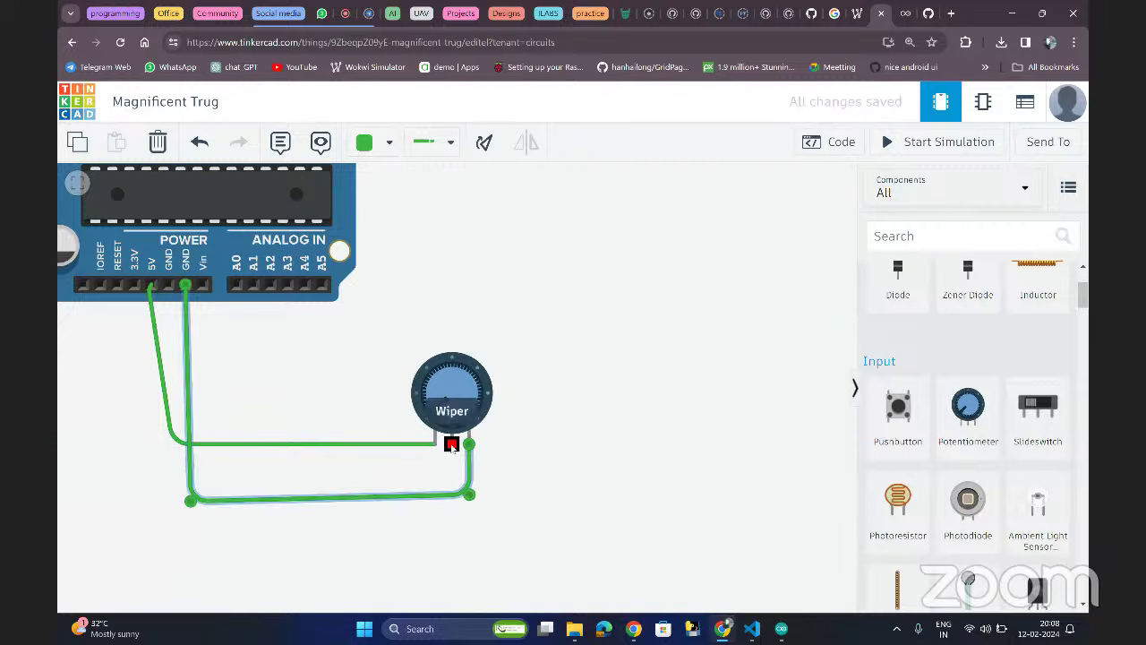
- Wire the potentiometer's wiper to the Arduino's A0 pin, routing it between the 5V and GND wires
left_click(451, 444)
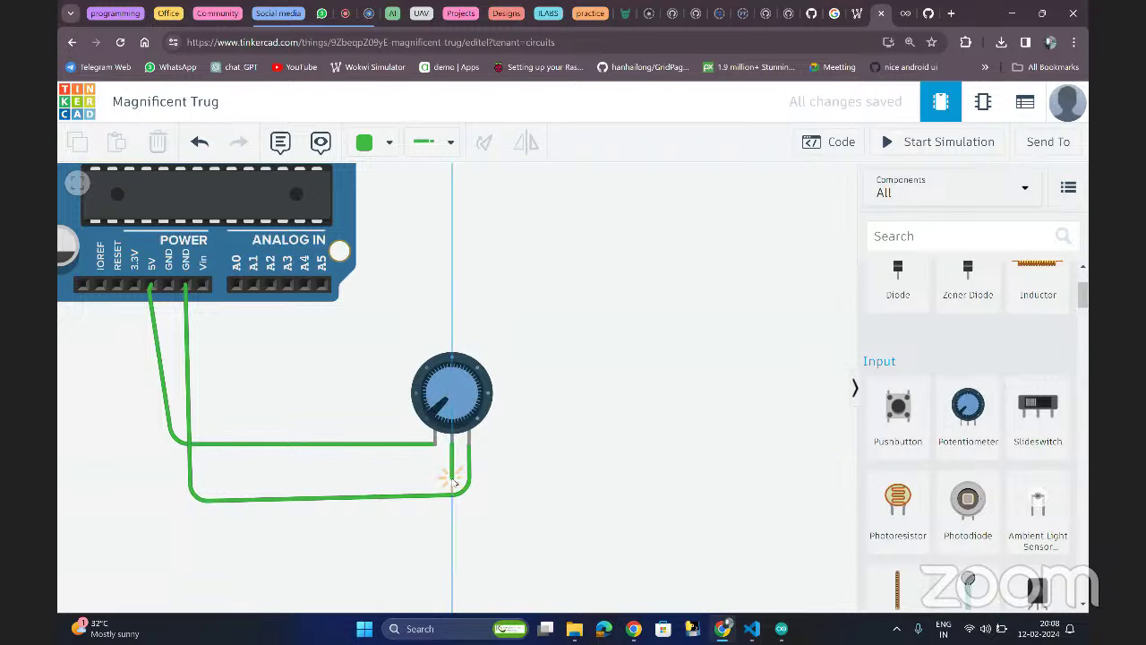
left_click(453, 473)
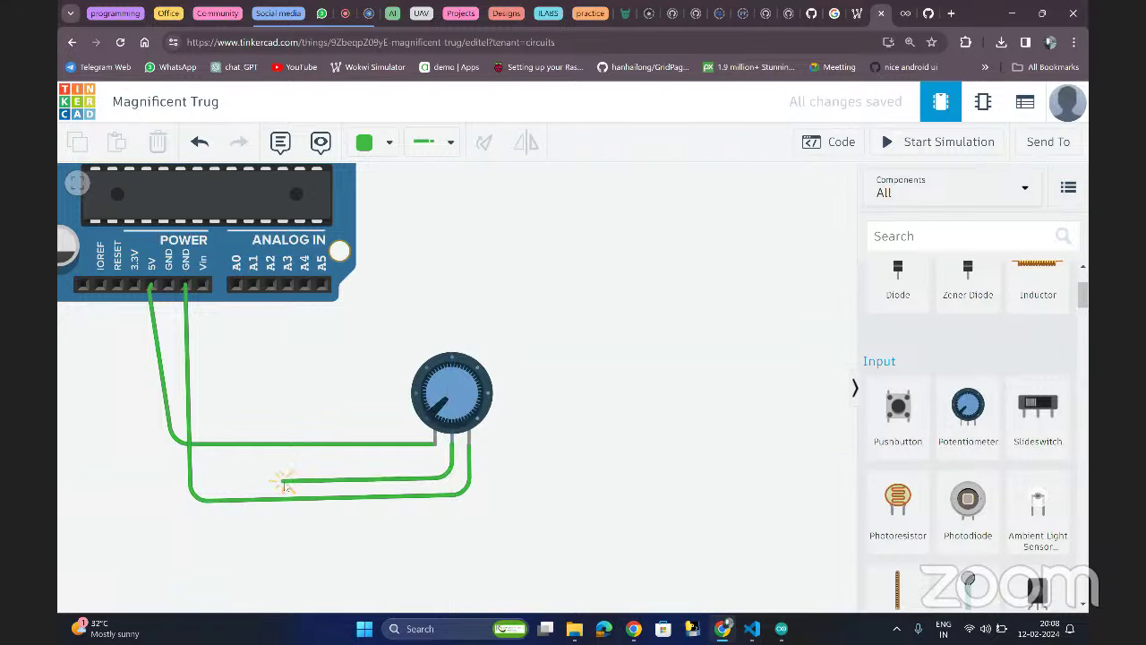
left_click(218, 476)
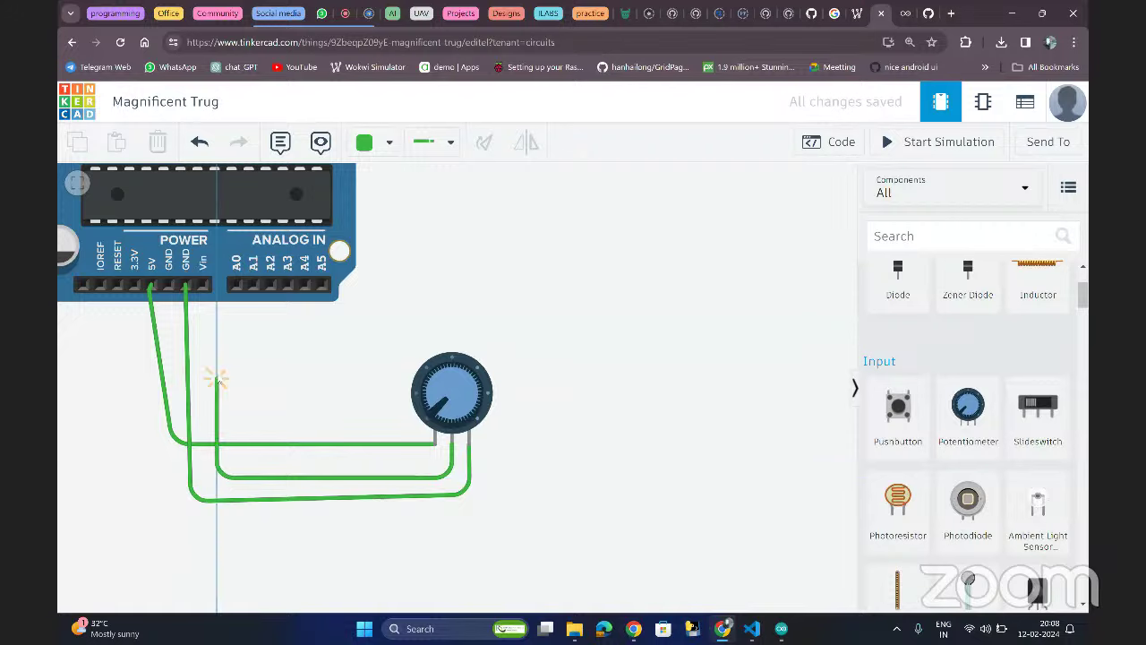
left_click(235, 284)
left_click(284, 365)
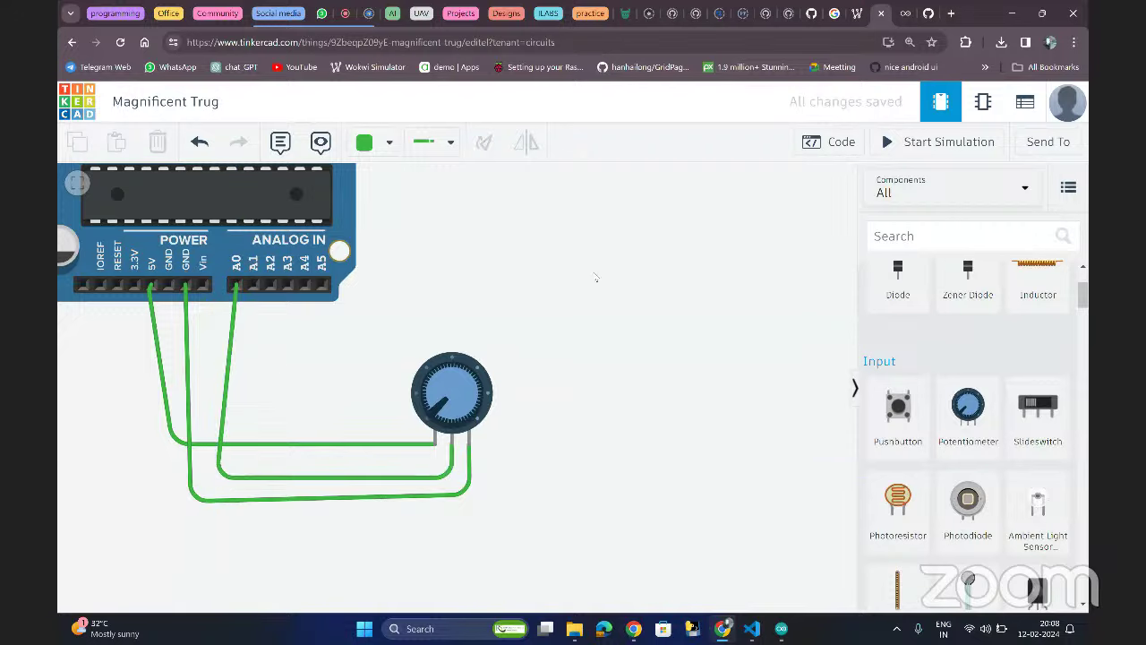
- Run the simulation with the code and Serial Monitor shown, and turn the potentiometer knob to test the printed readings
left_click(893, 147)
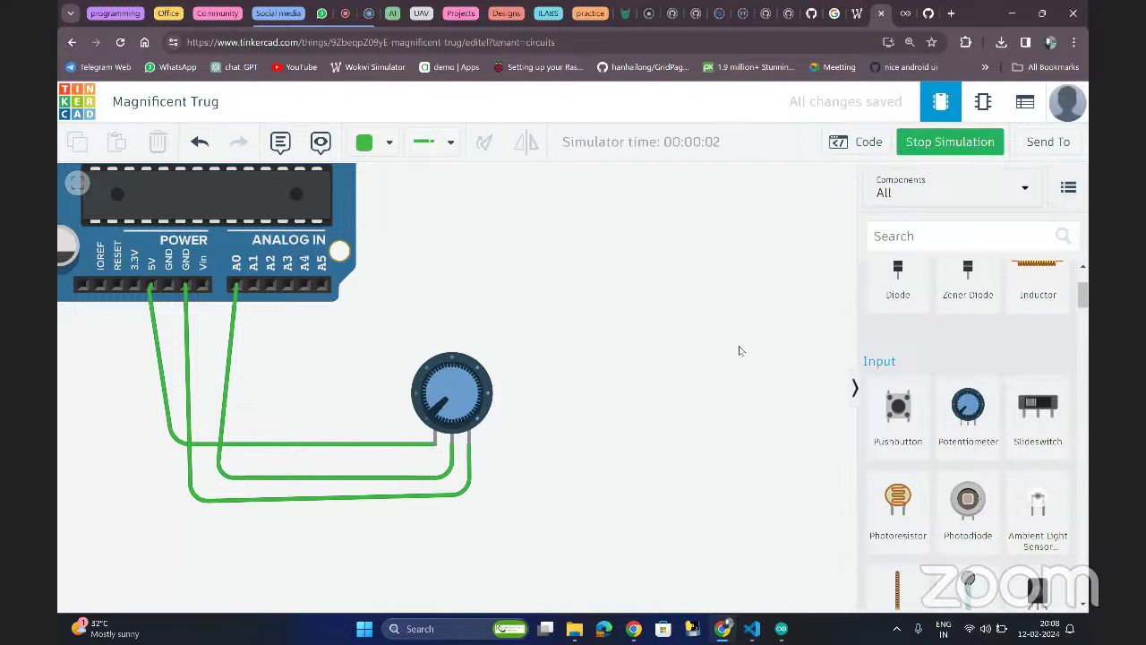
left_click(864, 149)
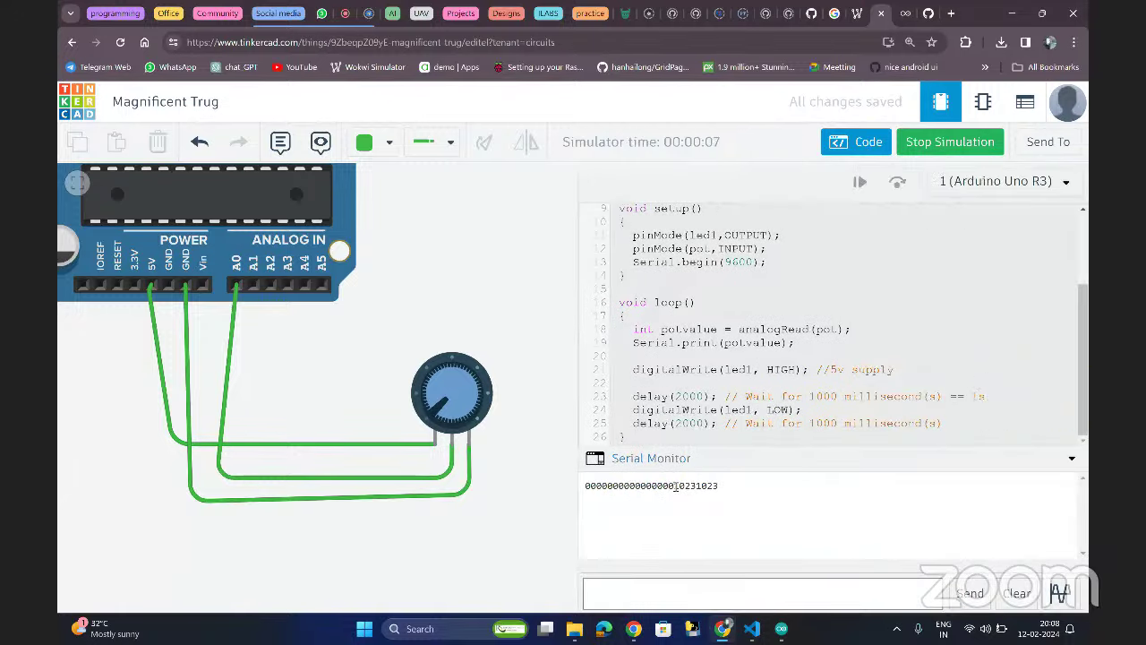
left_click_drag(674, 485, 739, 485)
left_click_drag(433, 417, 472, 392)
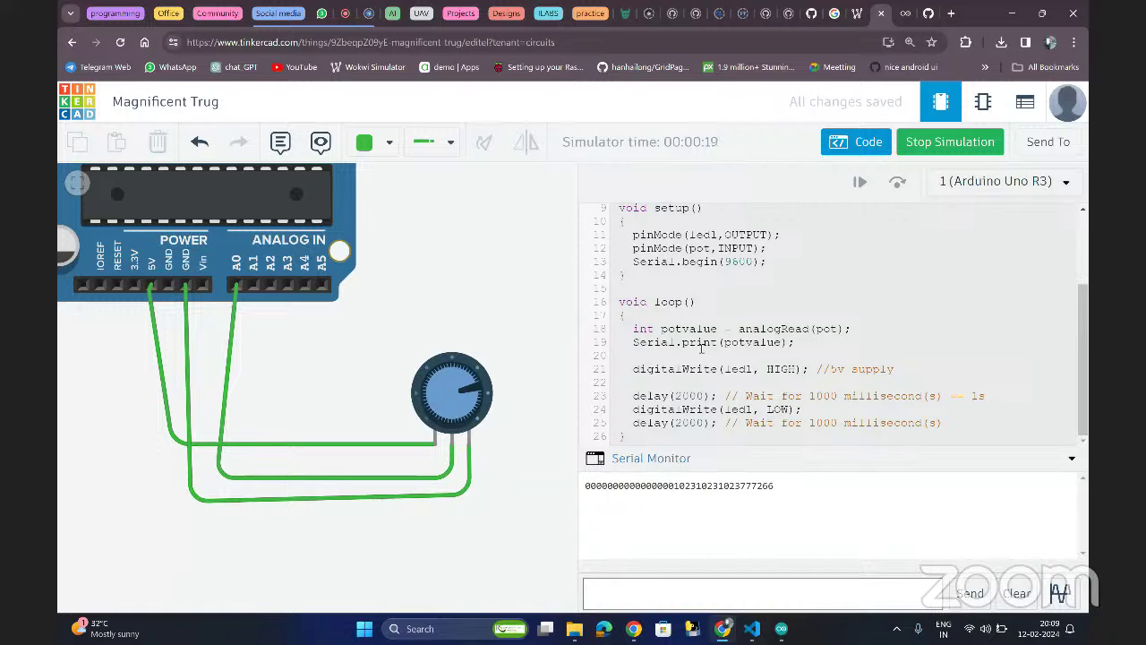
left_click(675, 382)
- Stop the simulation and change Serial.print(potvalue); to Serial.println(potvalue); in loop()
left_click(922, 150)
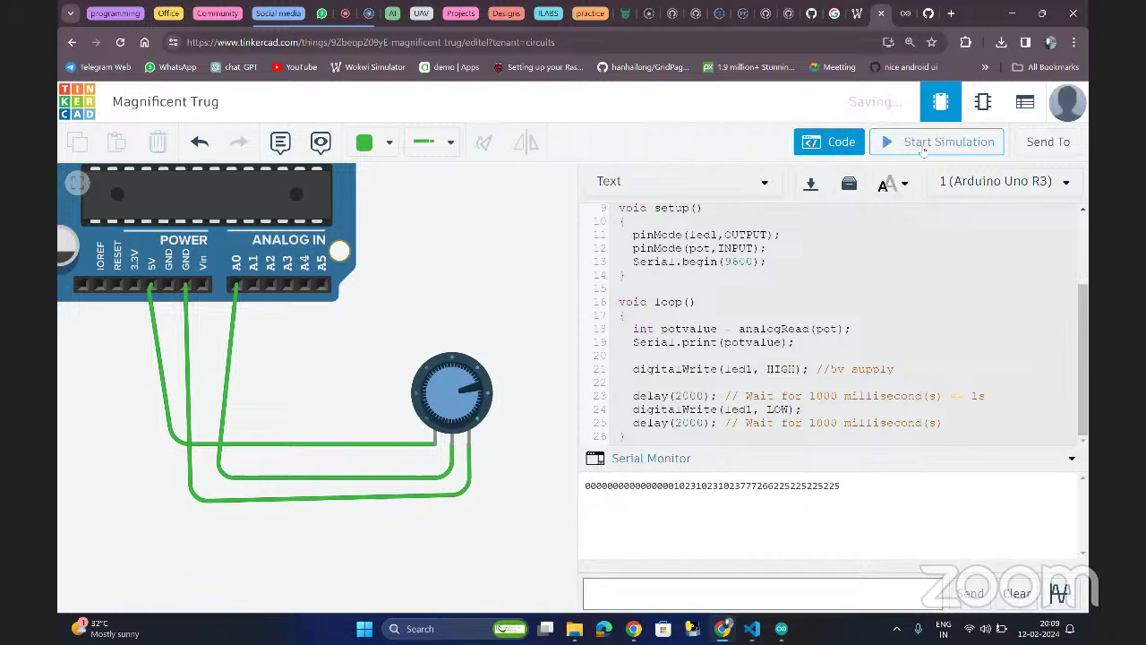
left_click(718, 342)
type("ln")
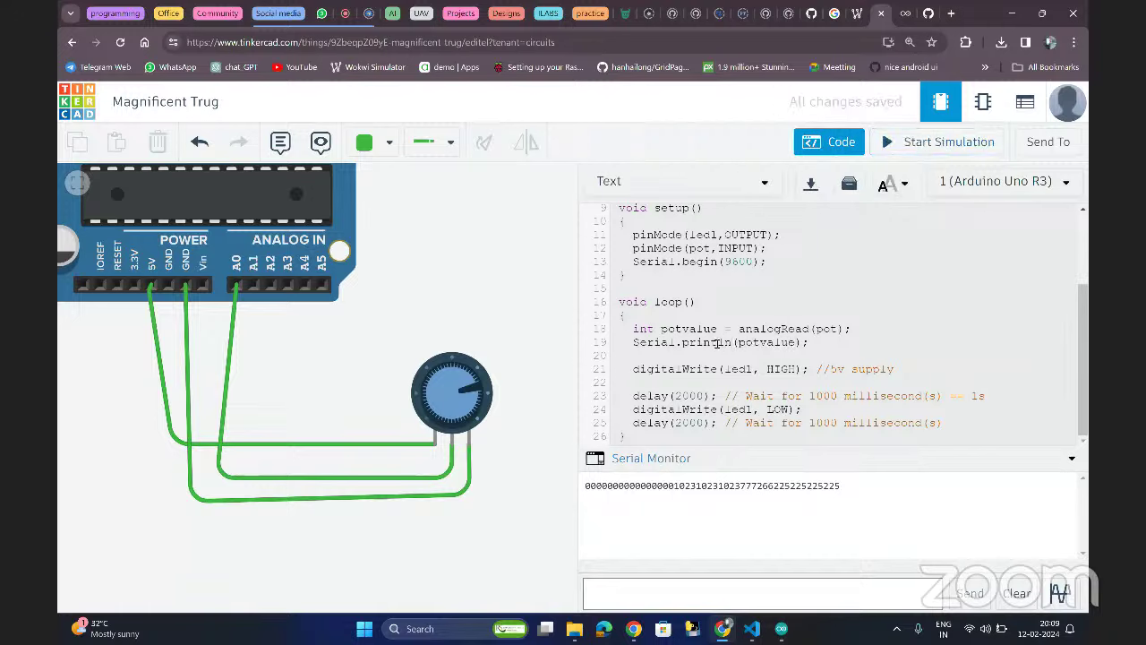
key("BackSpace")
key("BackSpace")
type("ln")
- Rerun the simulation and turn the potentiometer knob to several positions to check the line-by-line serial readings
left_click(904, 143)
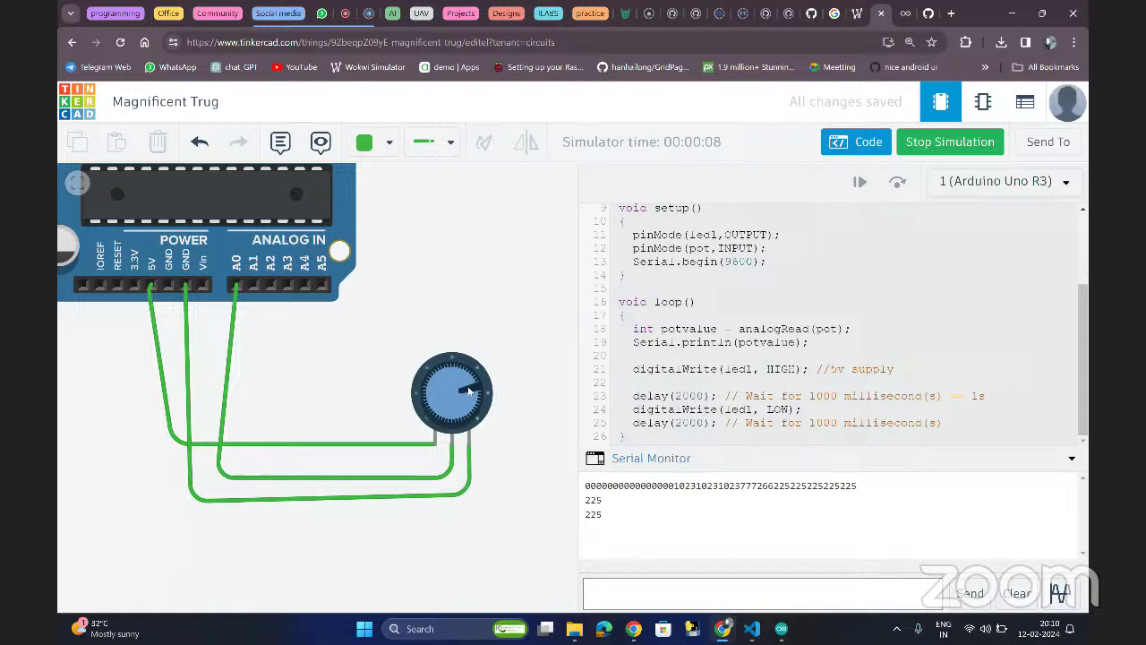
left_click_drag(468, 390, 464, 412)
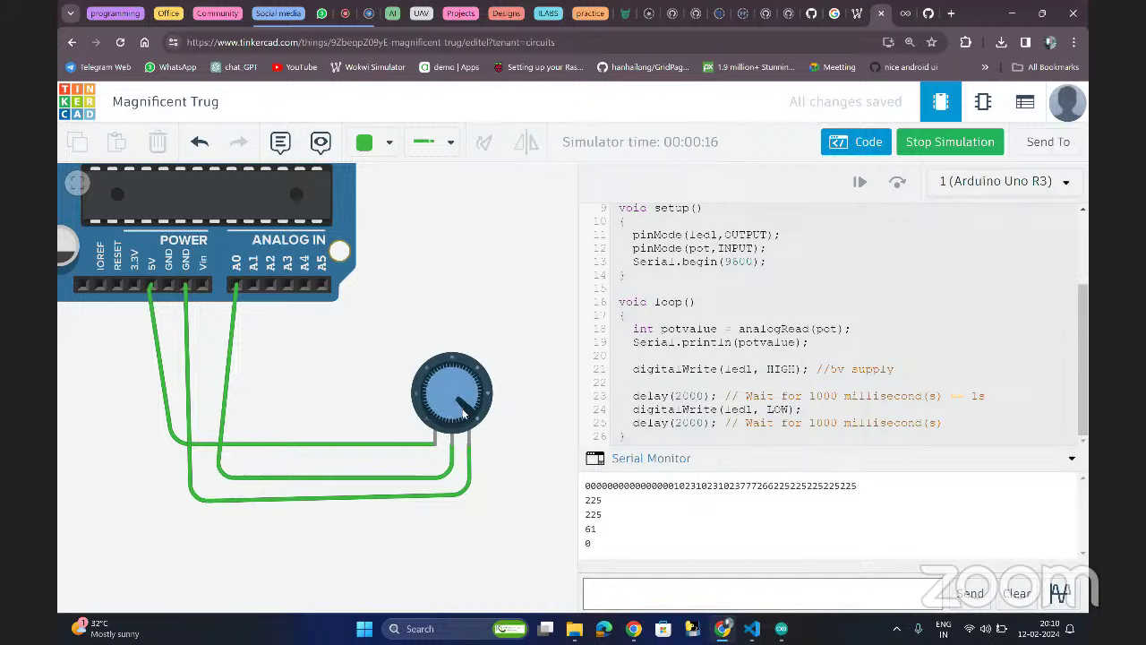
left_click_drag(464, 412, 471, 408)
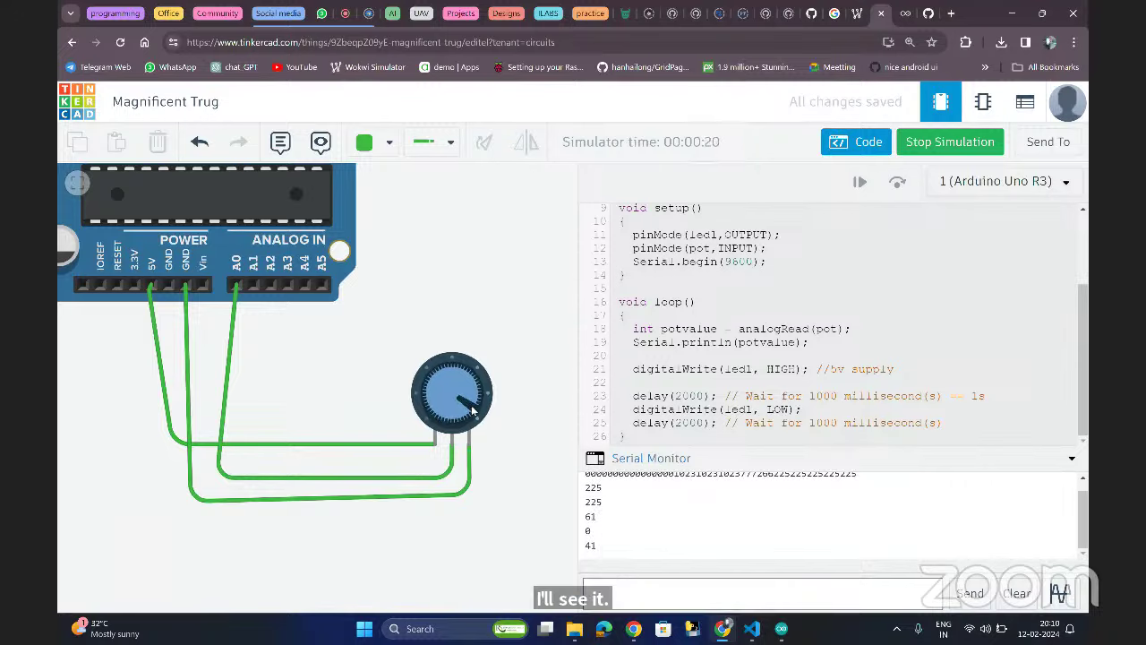
left_click_drag(472, 409, 447, 383)
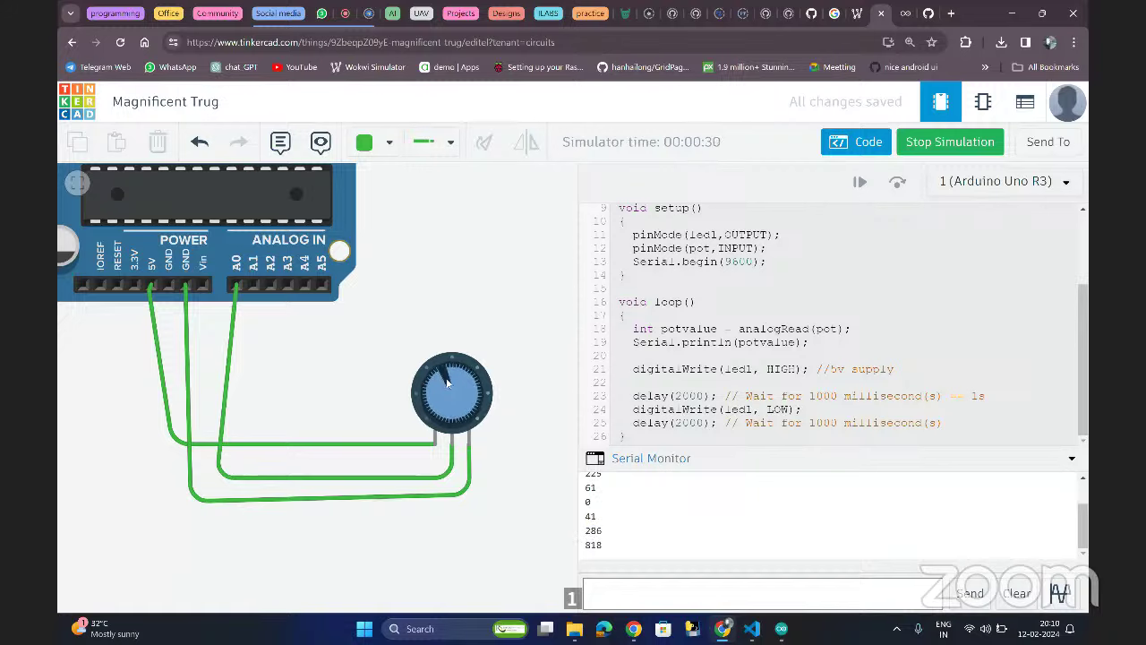
left_click(821, 344)
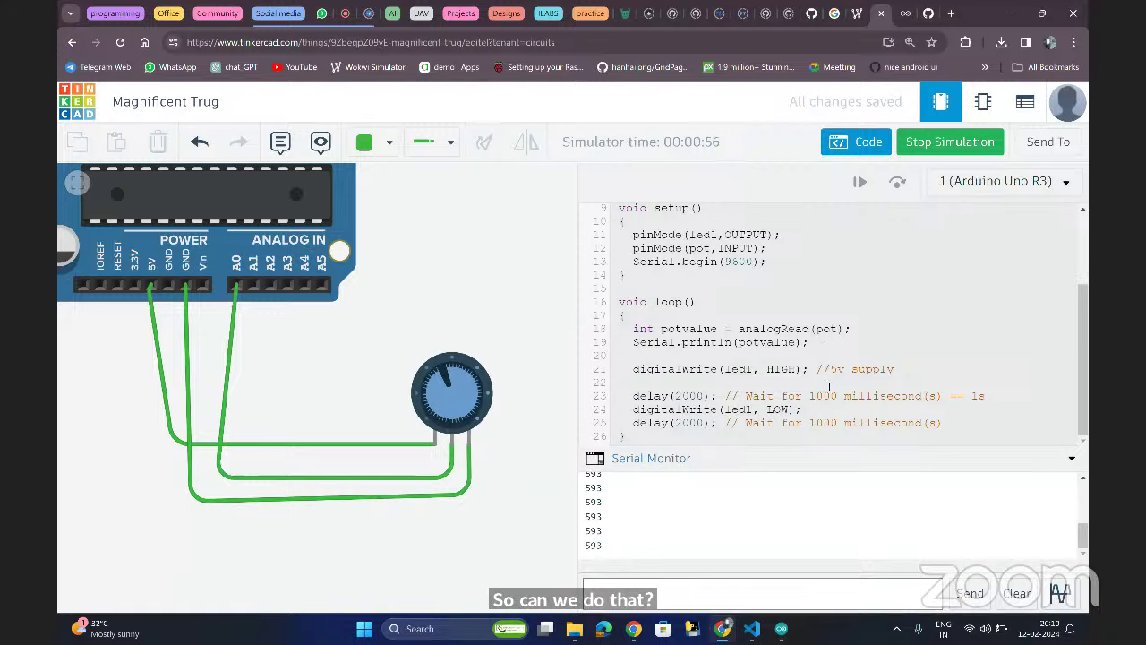
scroll(370, 332, "down", 5)
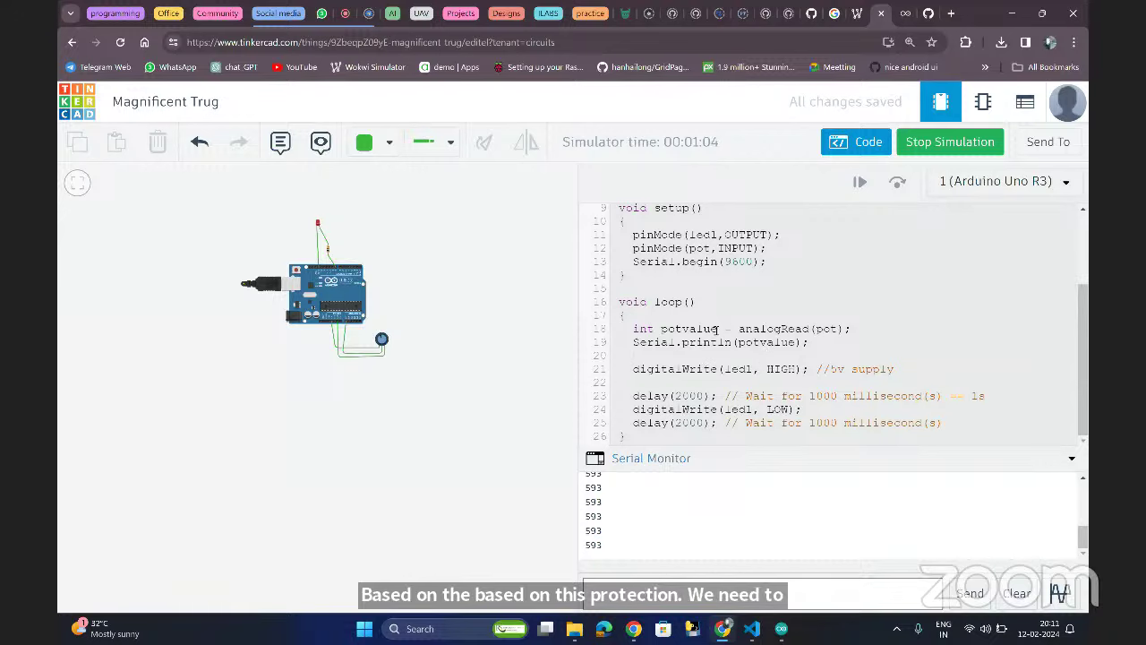
- Stop the simulation and add int time = map(potvalue); on a new line after Serial.println(potvalue); in loop()
double_click(716, 329)
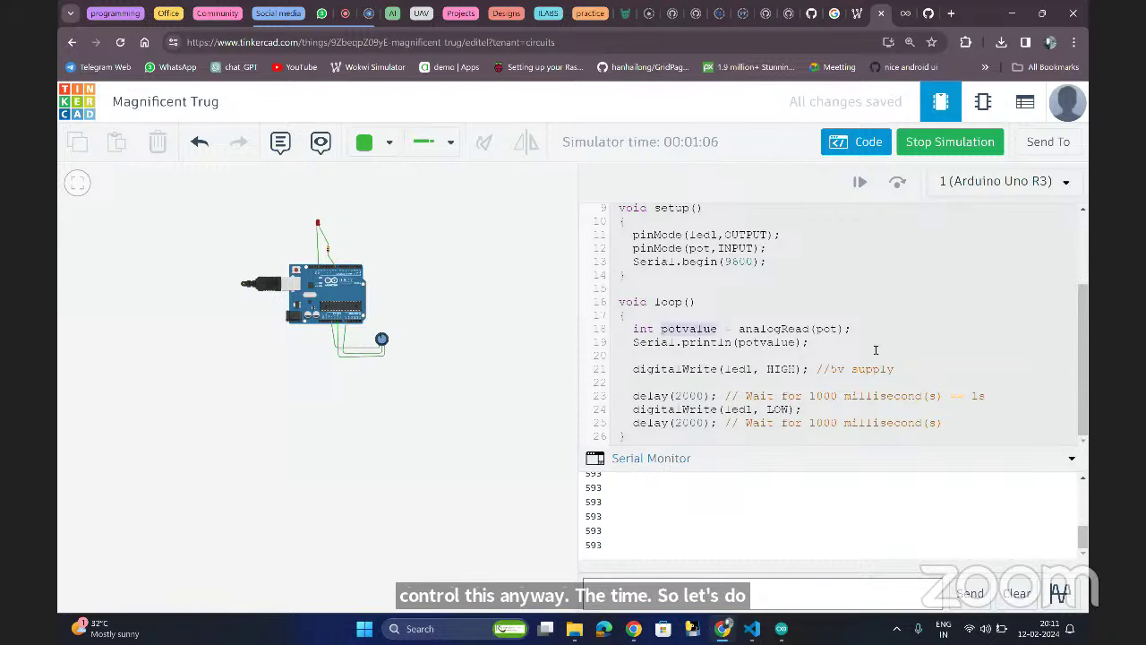
left_click(856, 329)
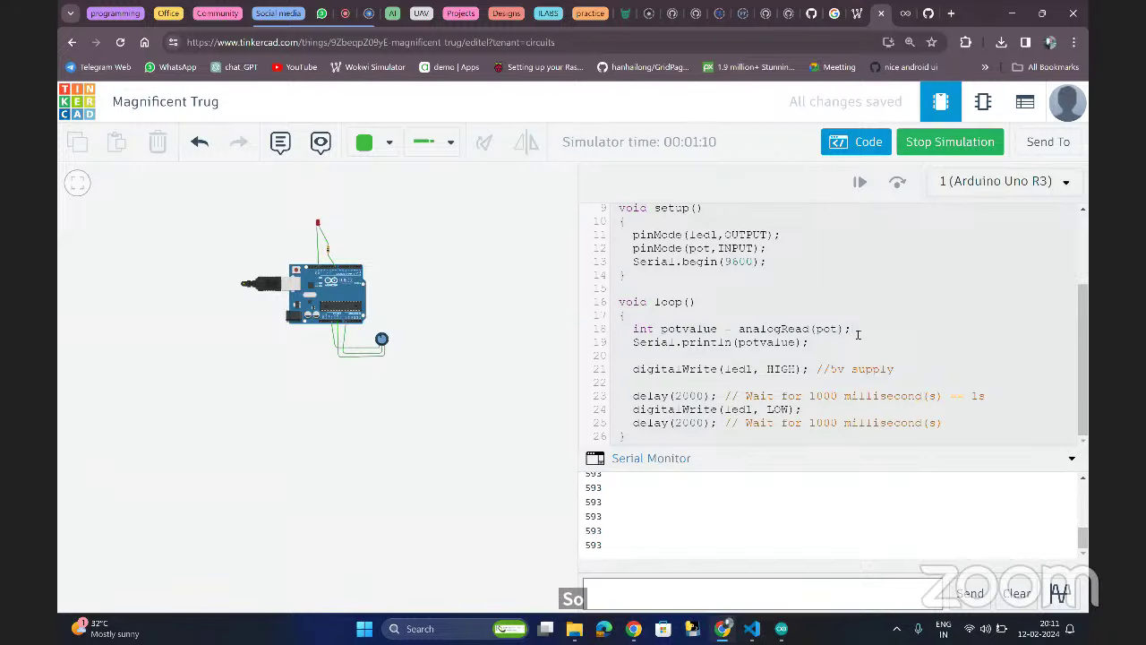
left_click(948, 143)
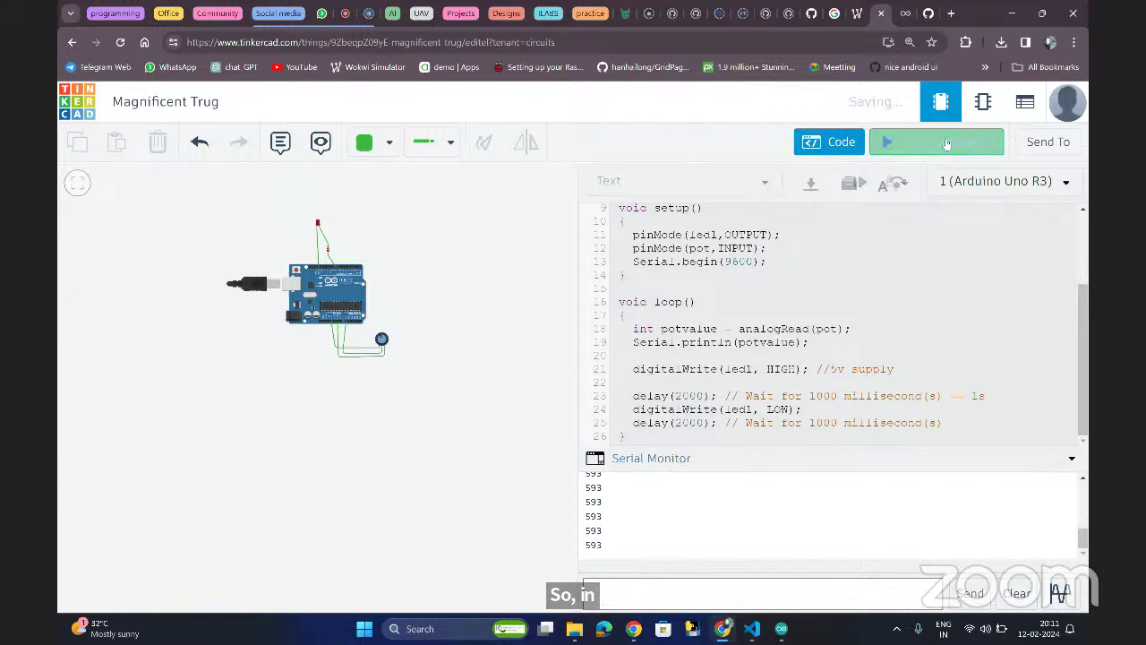
left_click(829, 341)
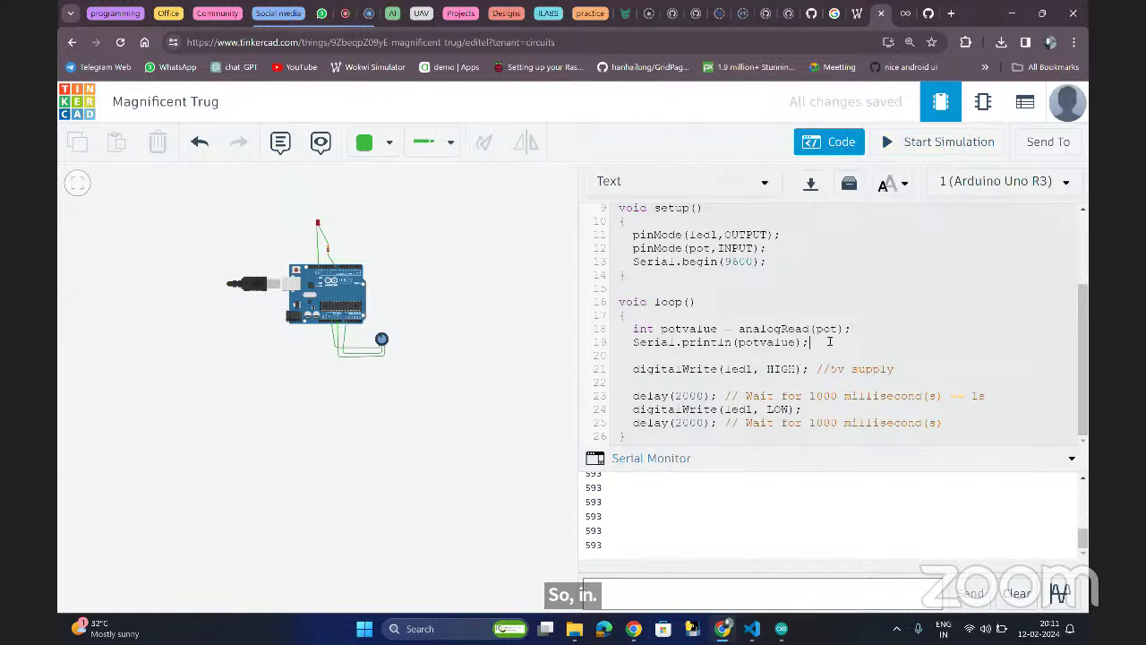
key("Return")
key("Return")
type("int ")
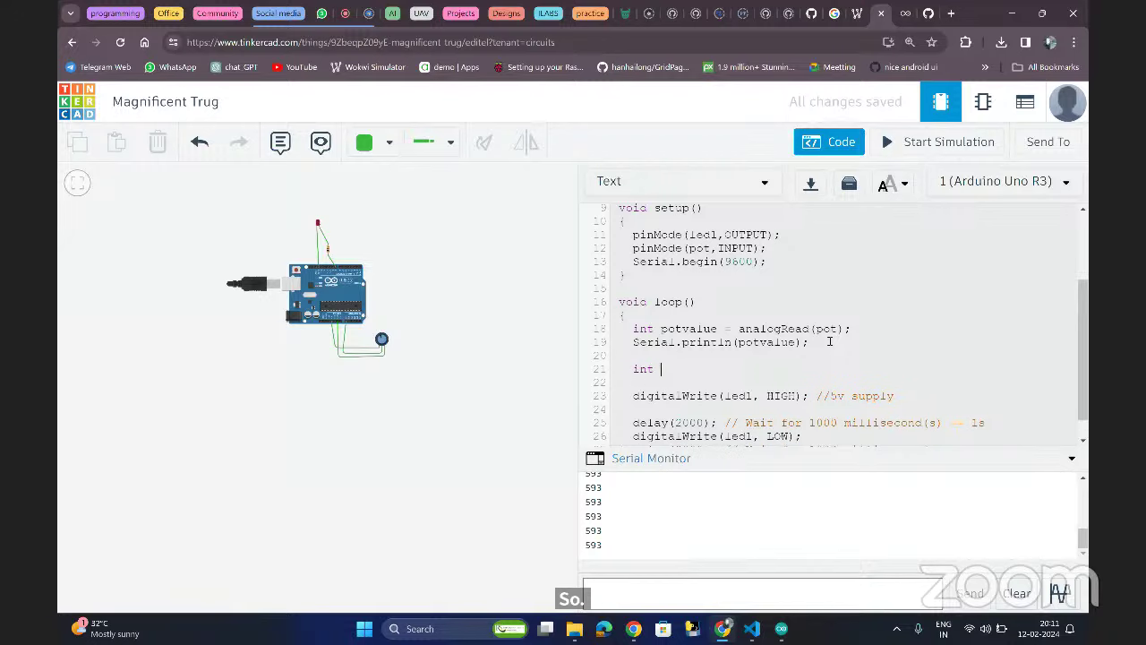
type("time = ")
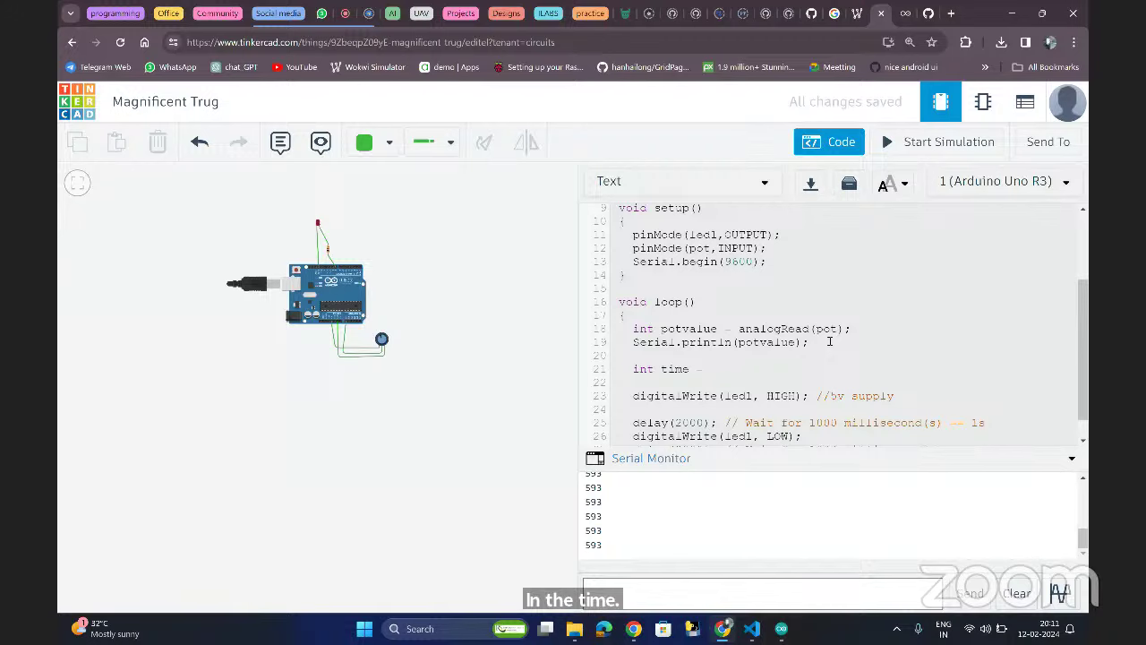
type("map()")
type("potvalue")
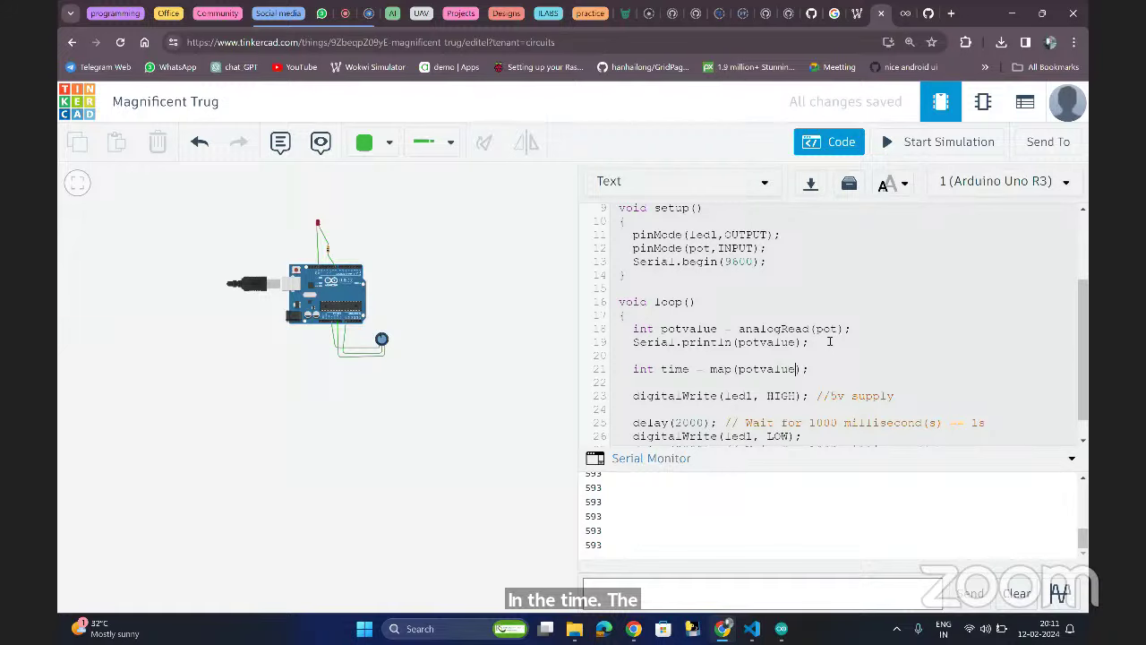
- Complete the map() call's arguments after potvalue with an input range of 0,1024 and an output range of 200,2000
type(",")
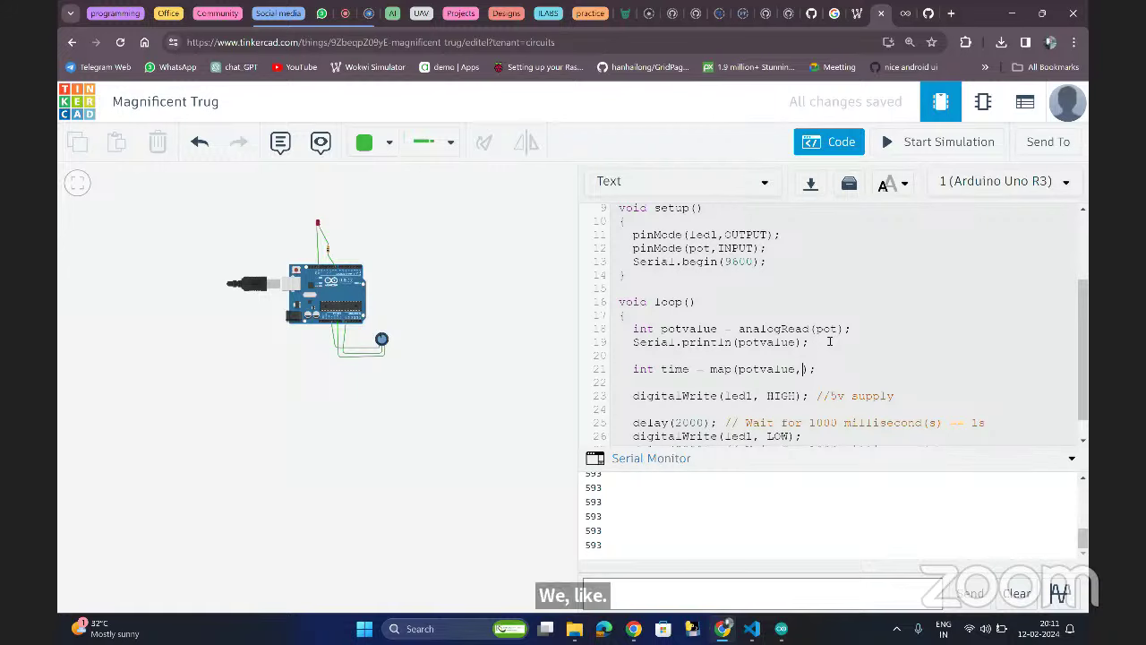
type("200,")
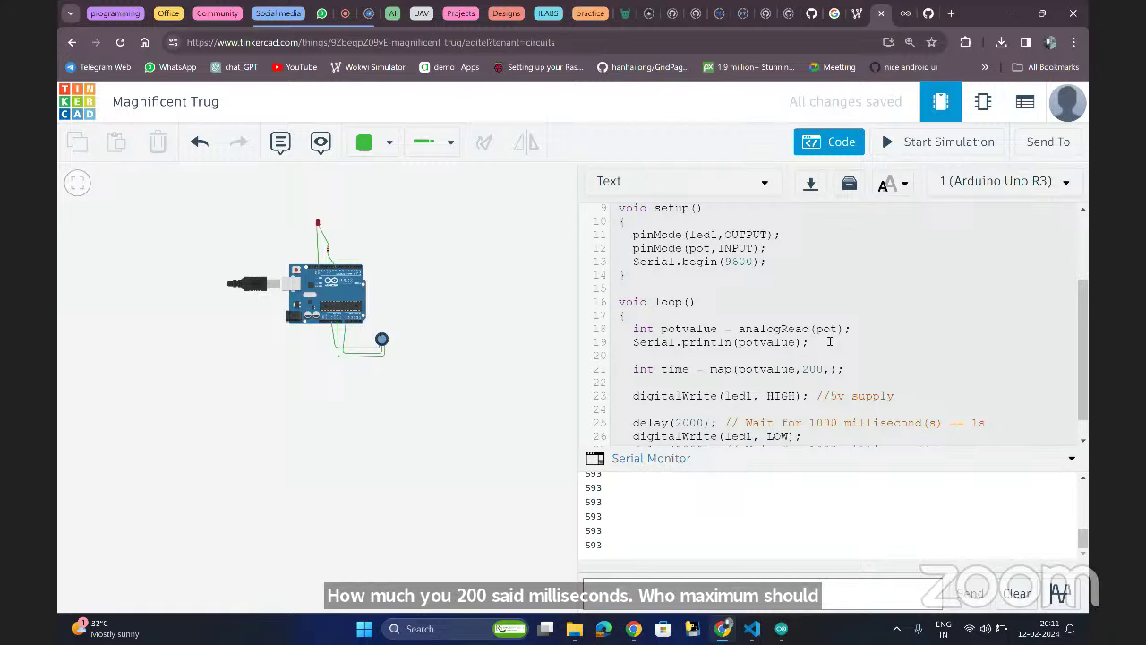
key("BackSpace")
key("BackSpace")
key("BackSpace")
key("BackSpace")
type("0,")
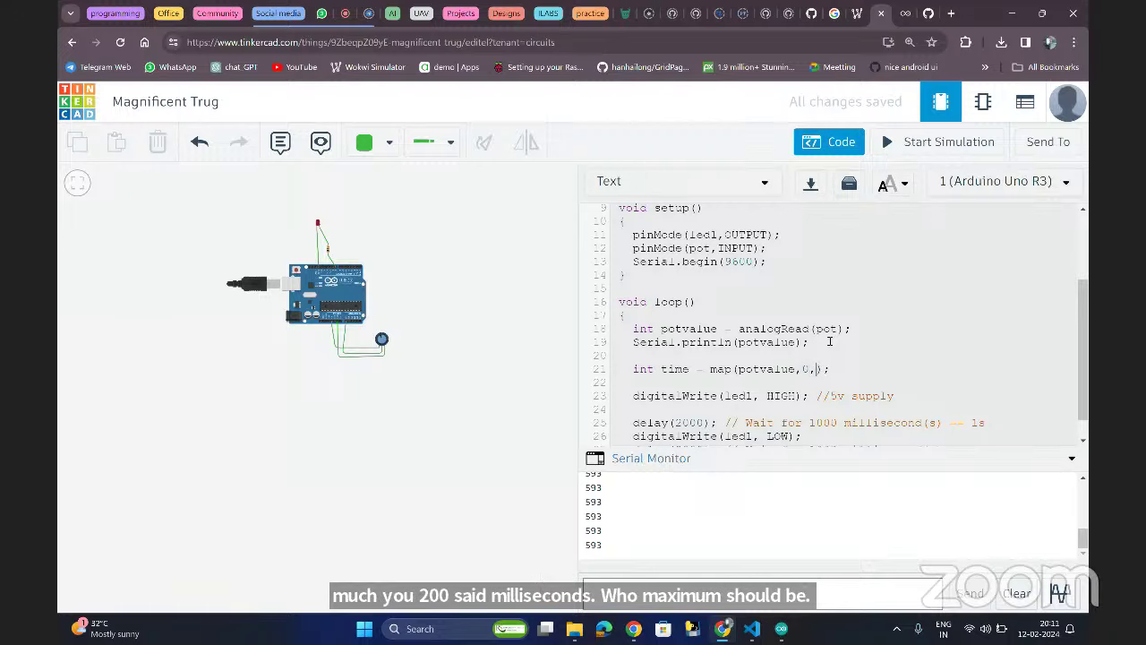
type("1024,")
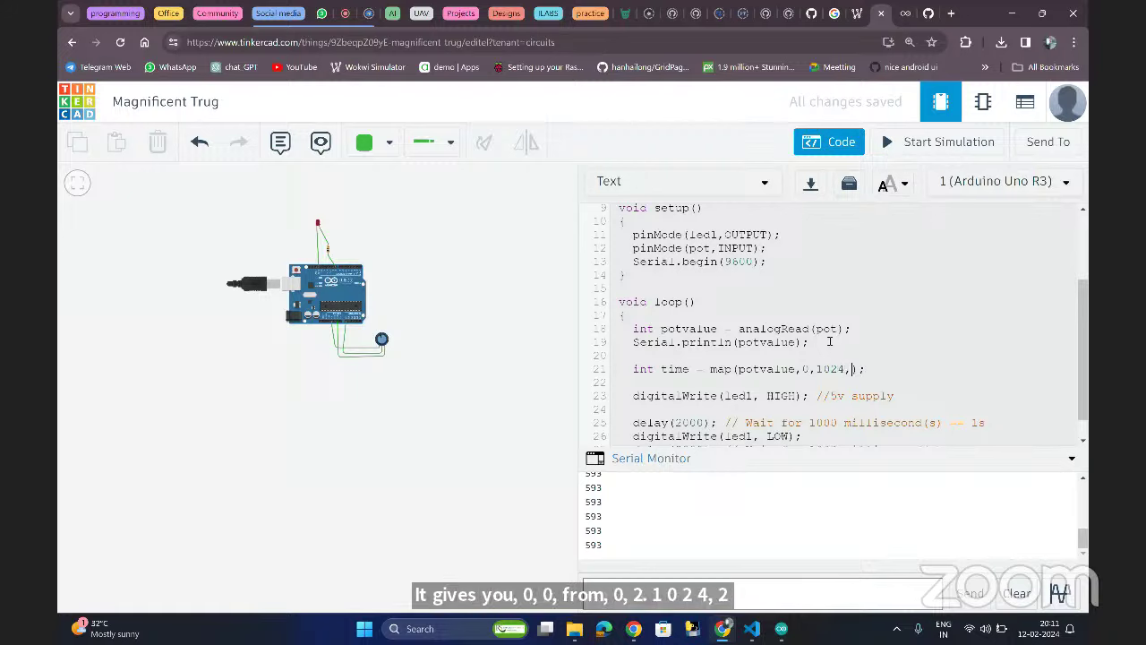
type("200,")
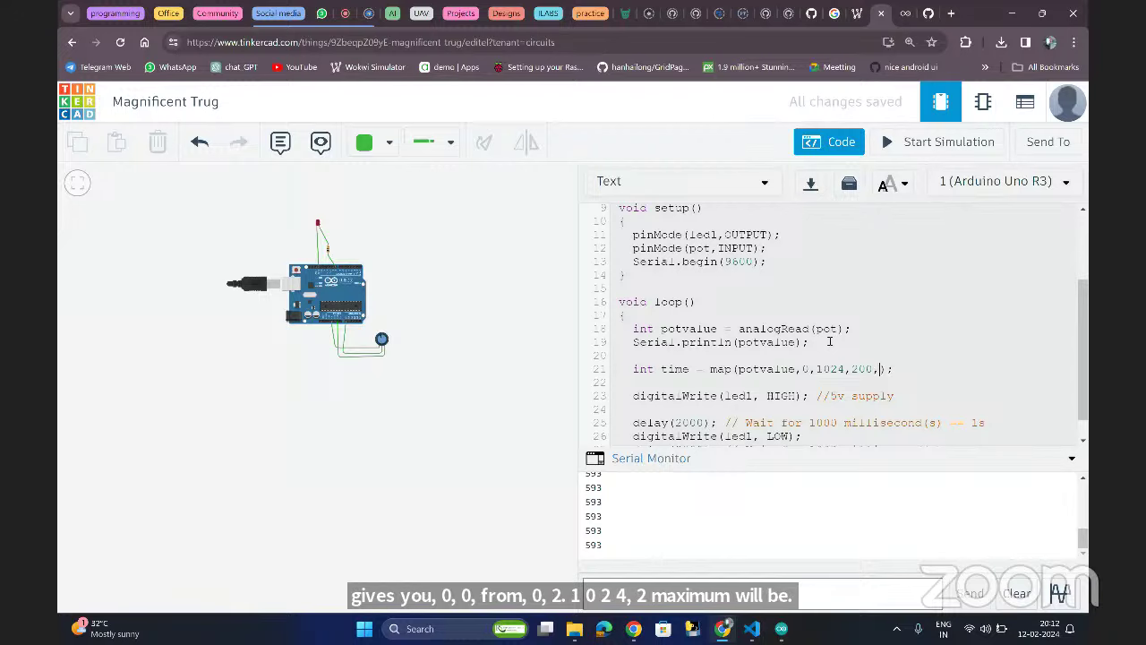
type("2000")
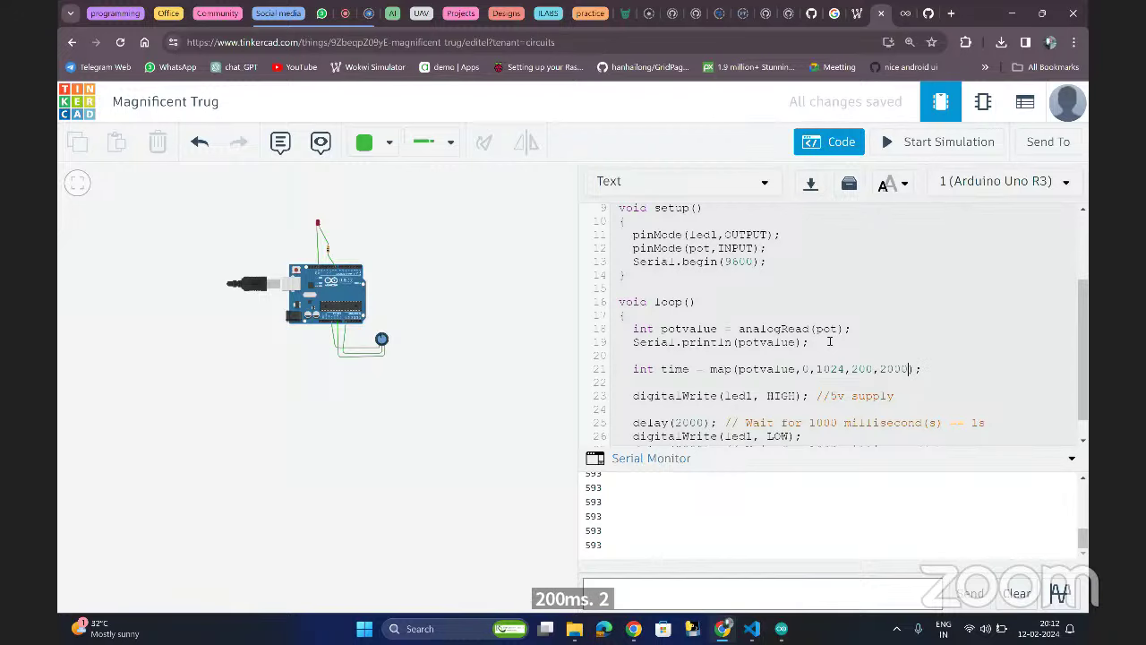
- Replace the 2000 in both delay() calls with the variable time
double_click(676, 368)
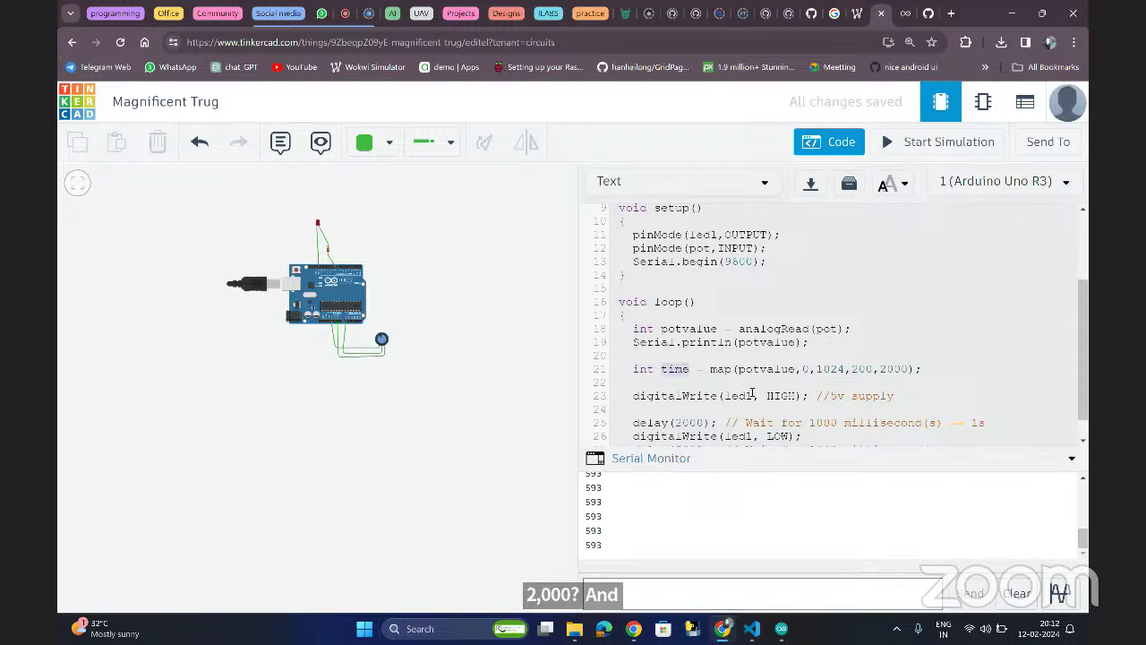
key("ctrl+c")
double_click(690, 422)
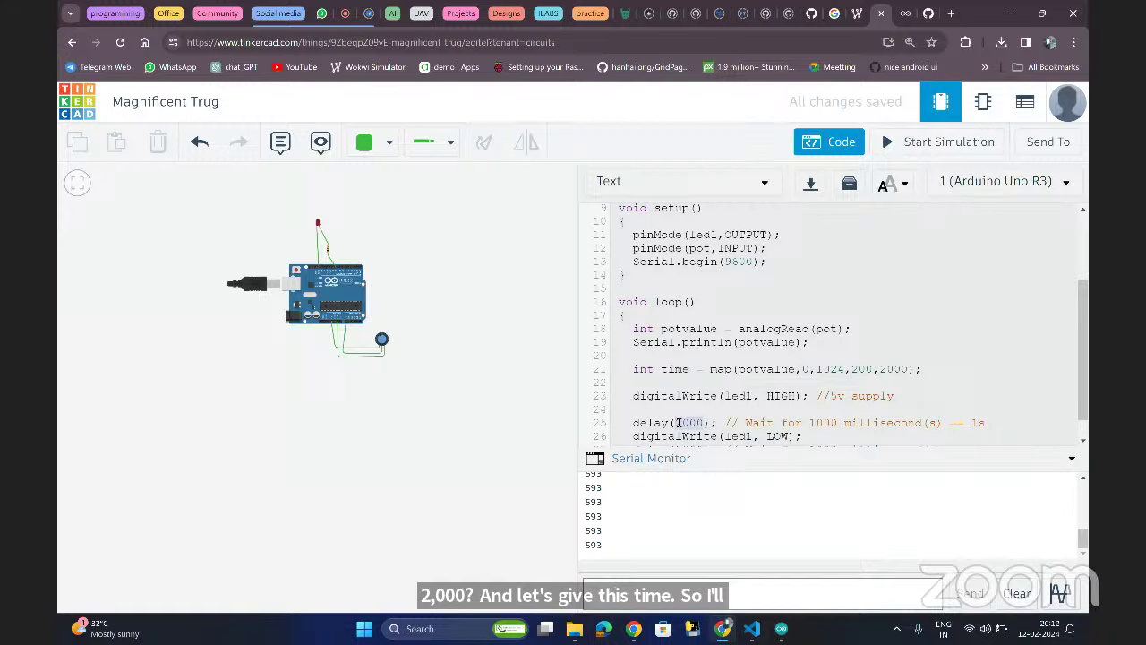
key("ctrl+v")
scroll(677, 422, "down", 1)
double_click(677, 422)
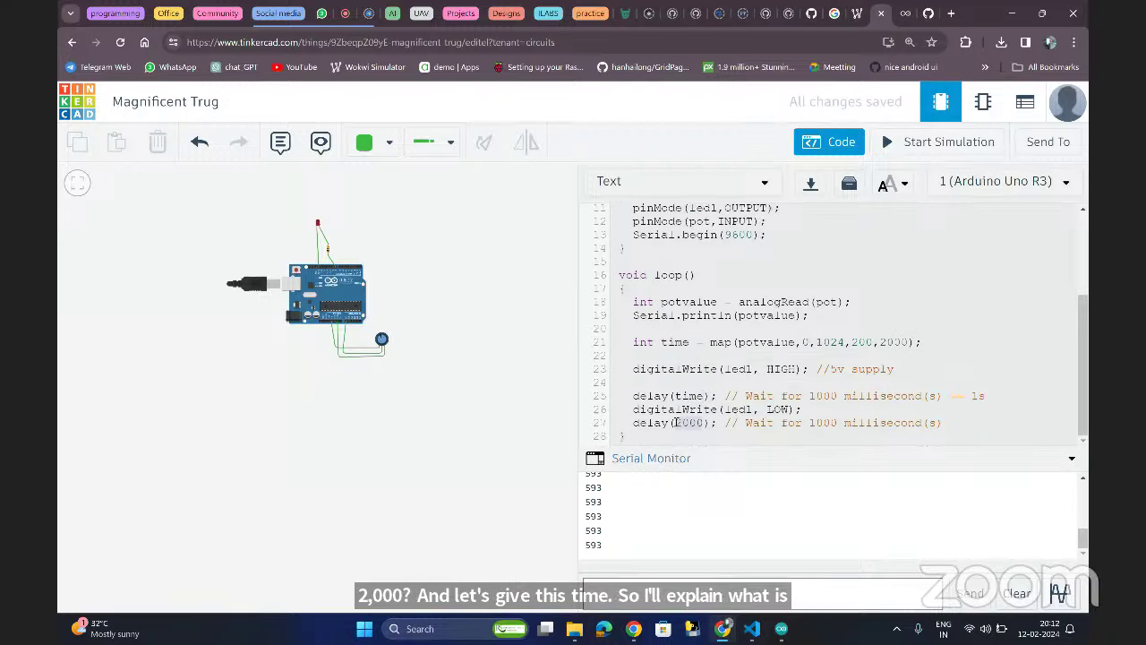
key("ctrl+v")
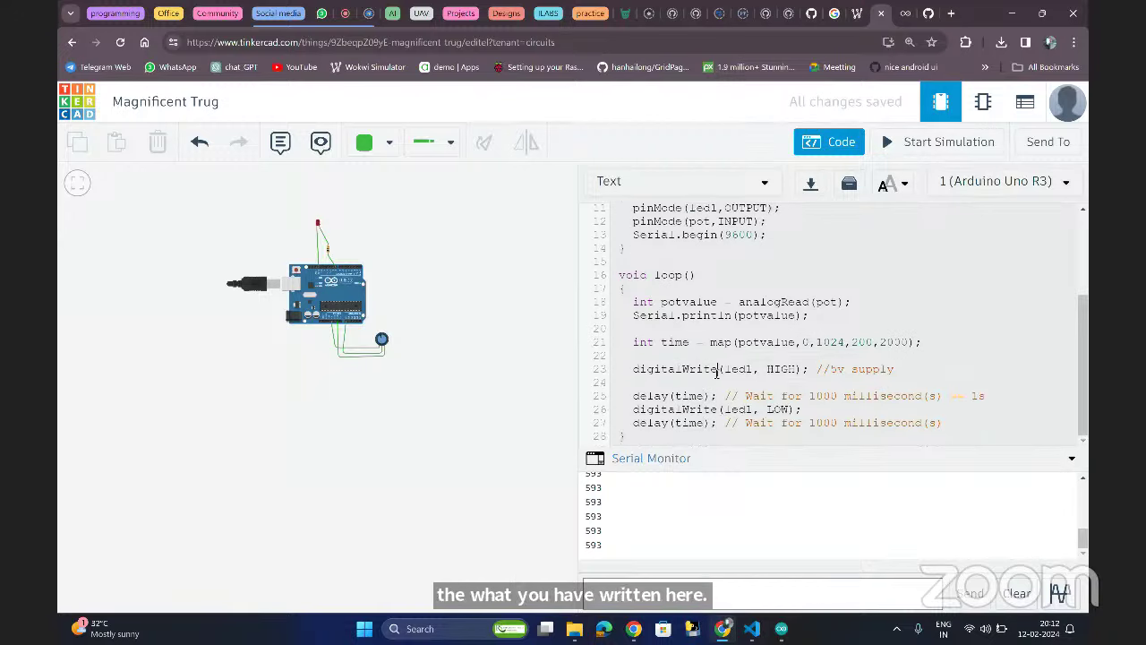
- Check the earliest potentiometer readings in the Serial Monitor and set the map() input maximum to 1023
left_click(730, 345)
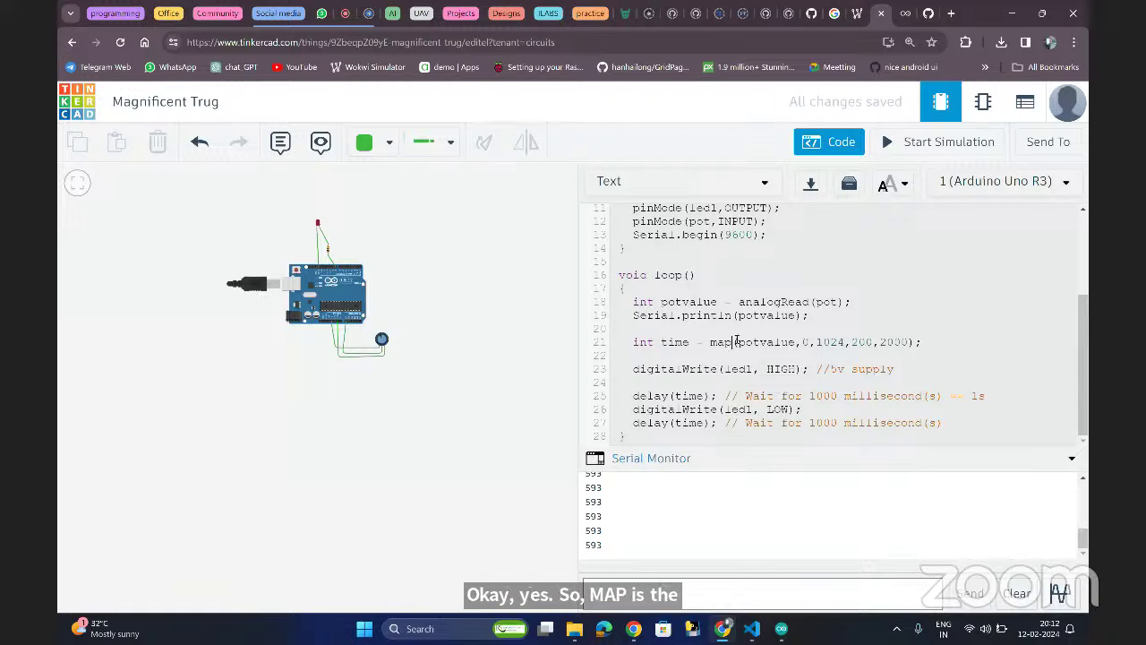
left_click(752, 342)
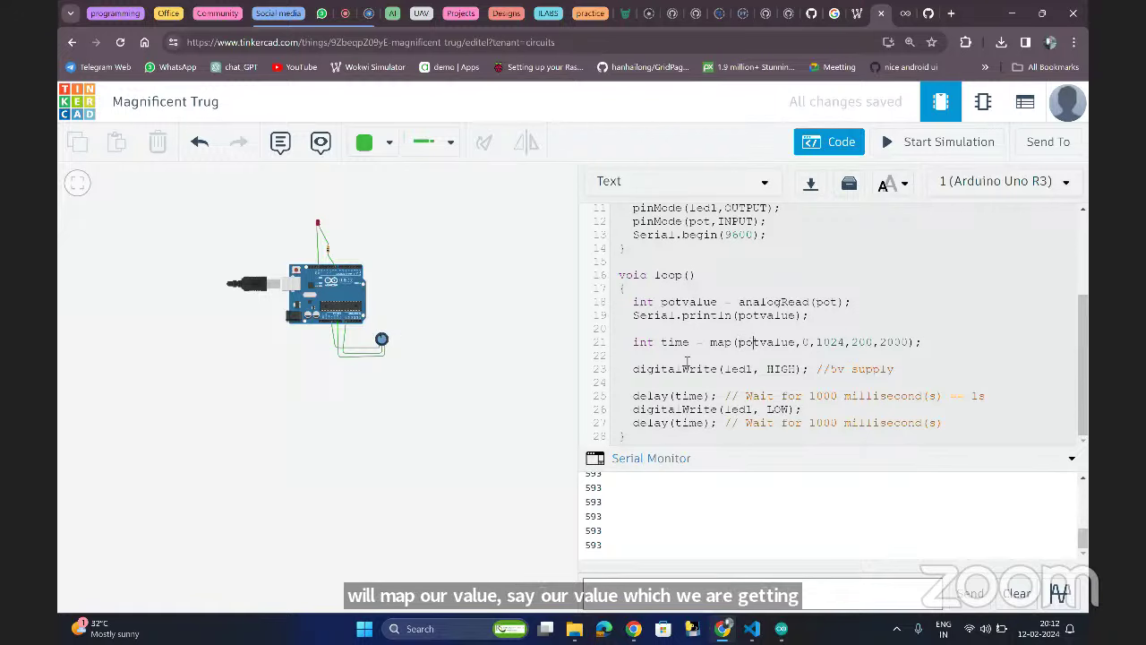
left_click(769, 342)
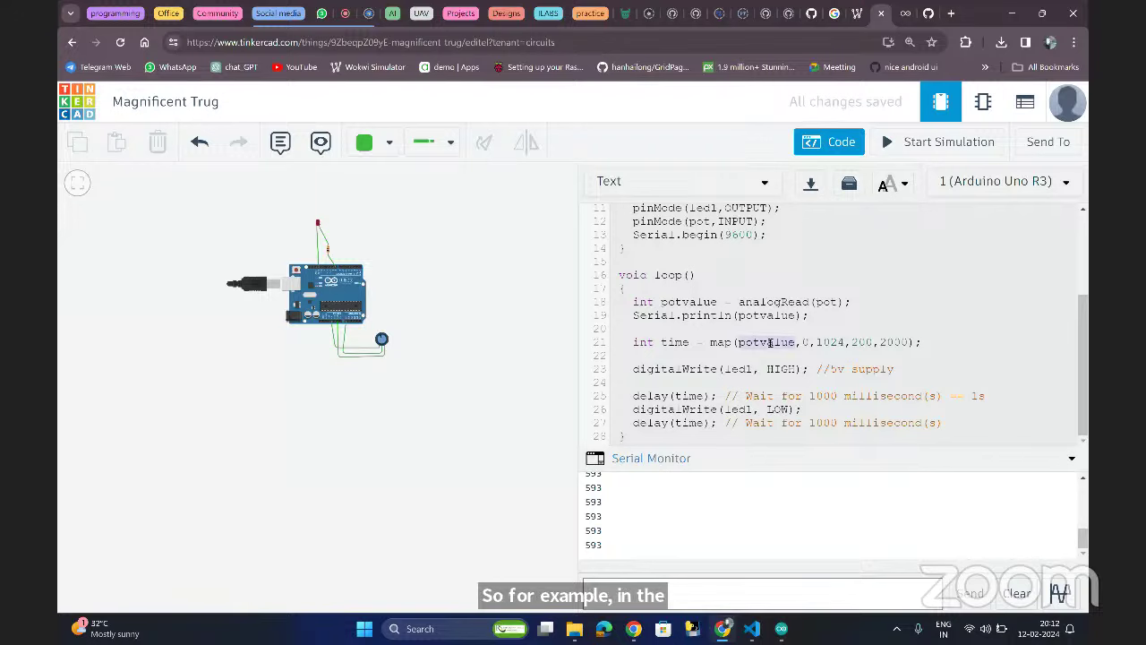
left_click(803, 342)
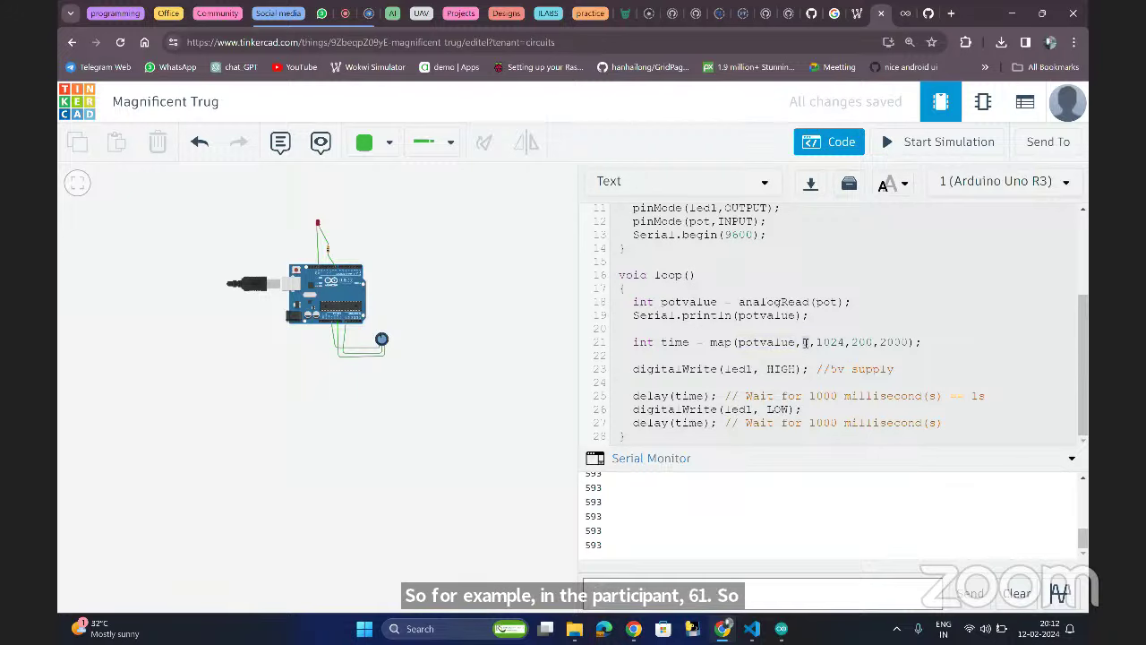
left_click(819, 342)
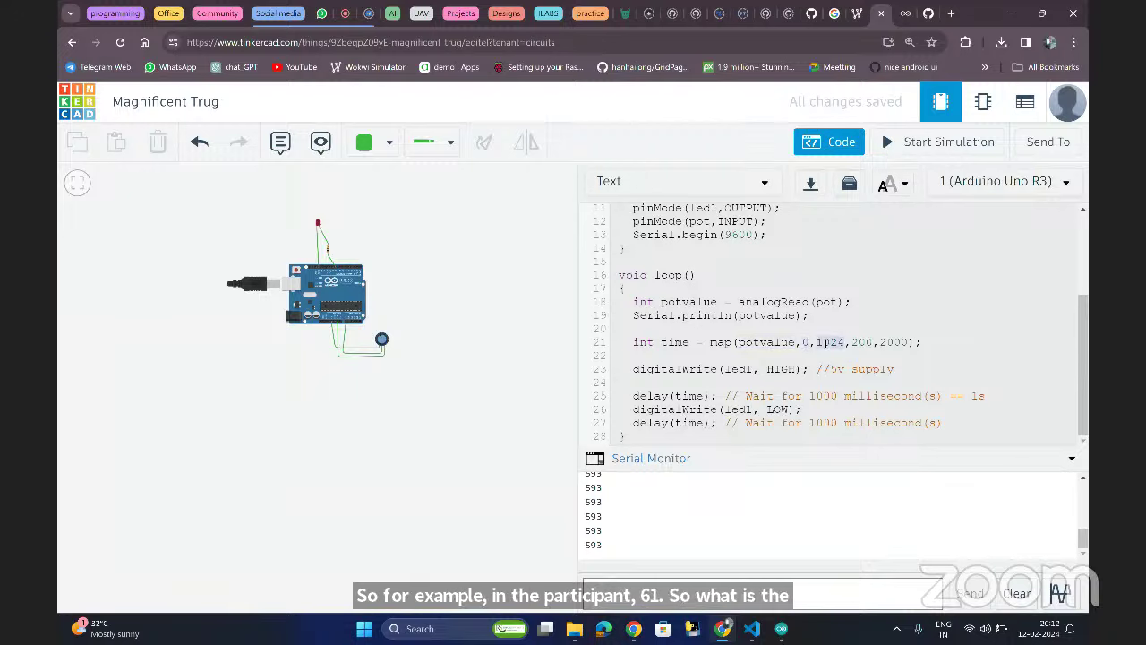
scroll(792, 486, "up", 10)
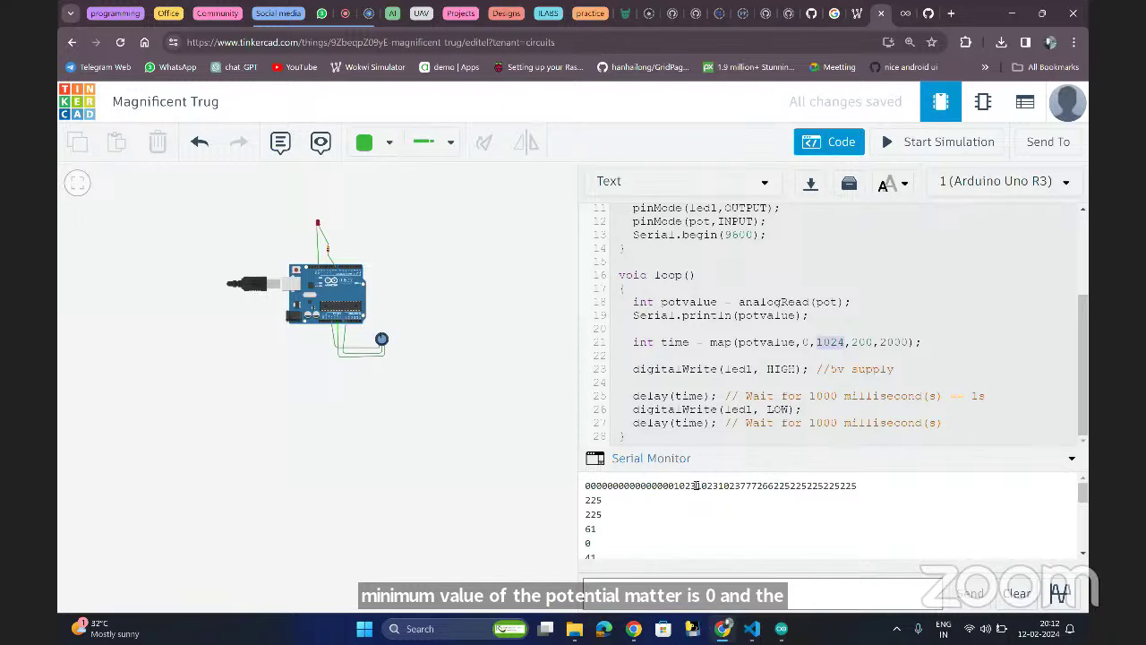
left_click(844, 341)
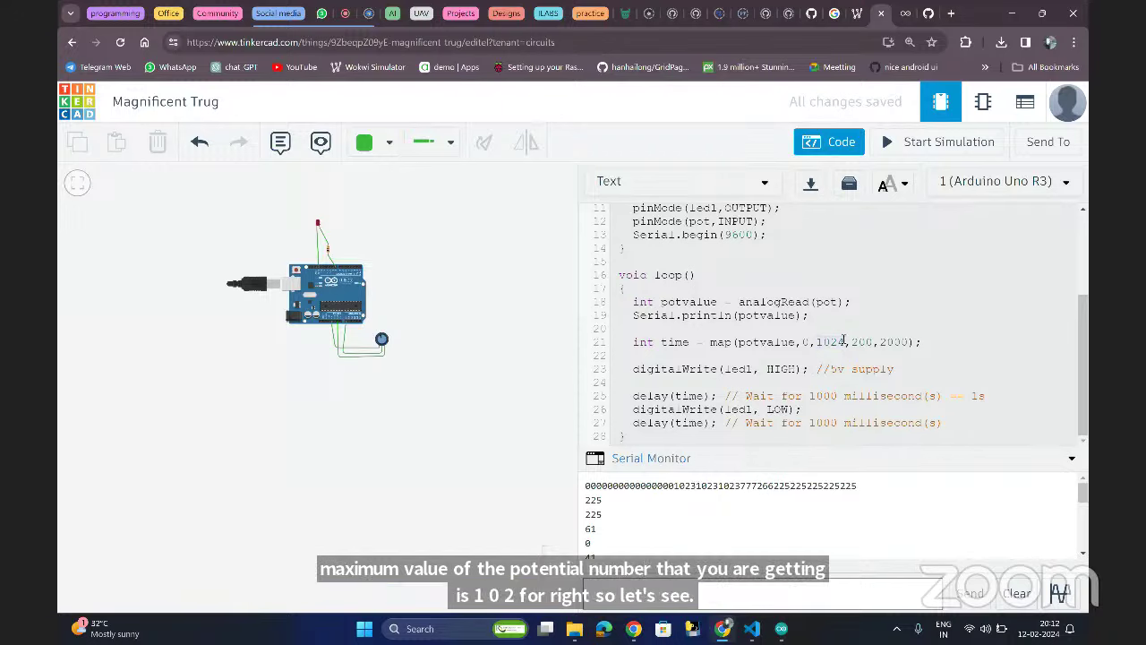
key("BackSpace")
type("3")
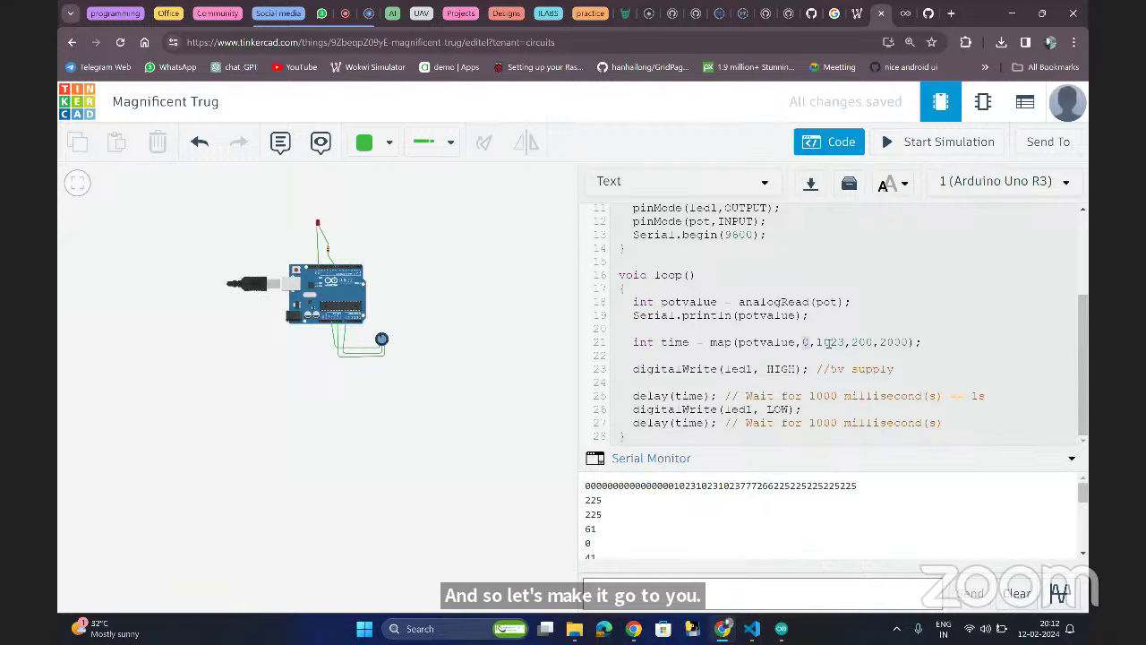
- Examine the input and output ranges in the map() call and the use of time in both delay() calls
left_click(834, 358)
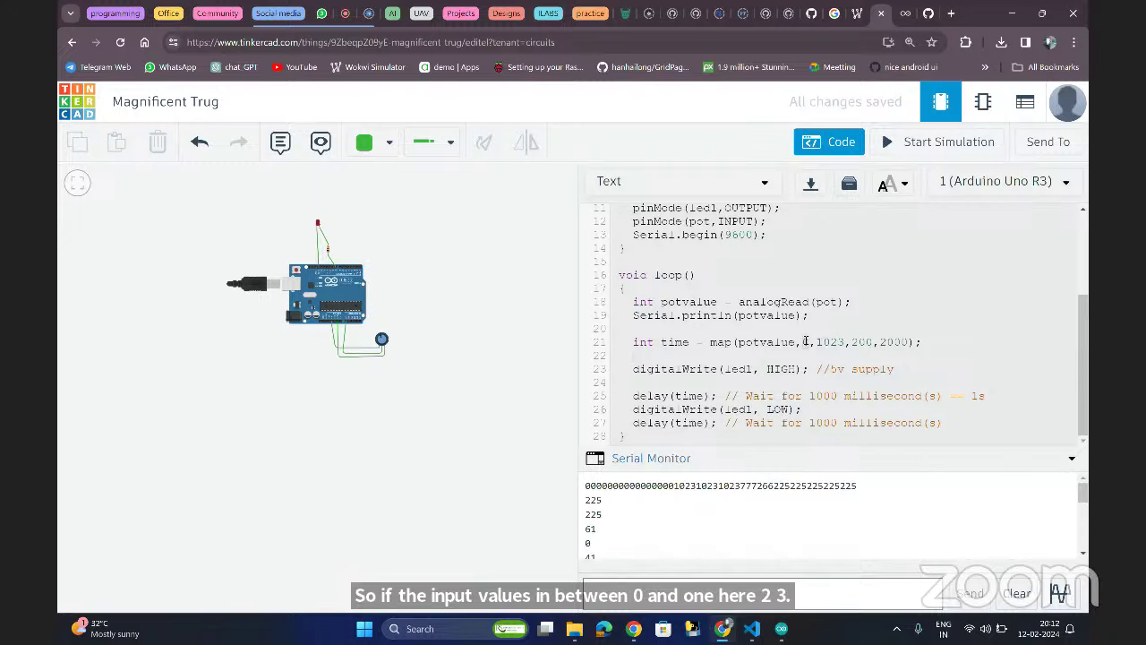
left_click(862, 341)
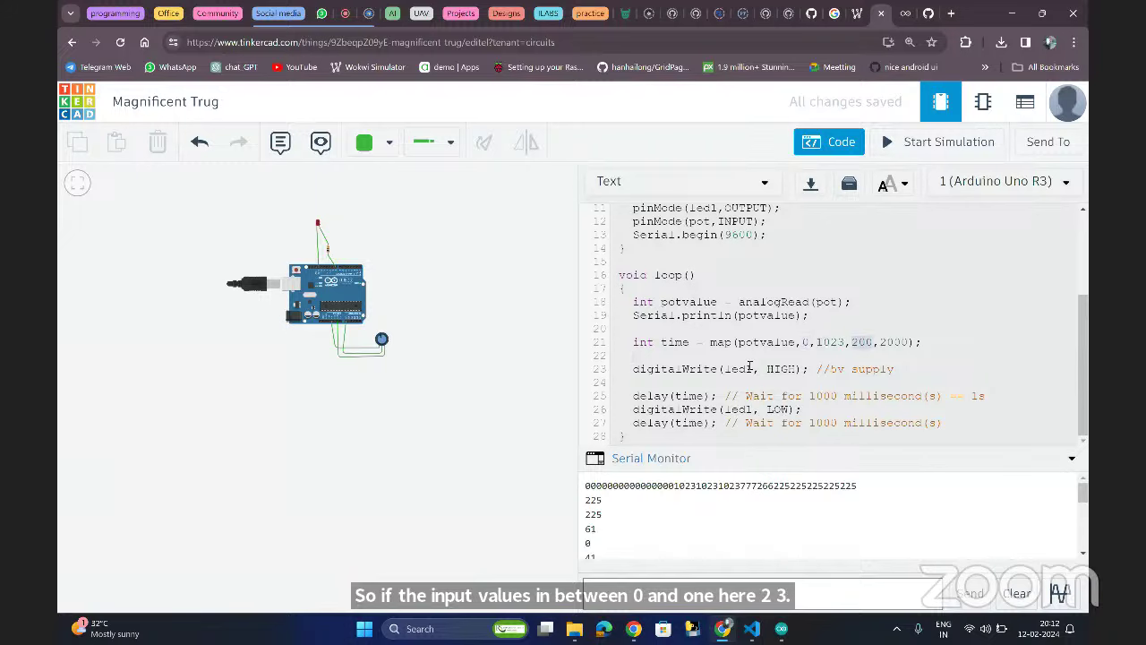
double_click(823, 342)
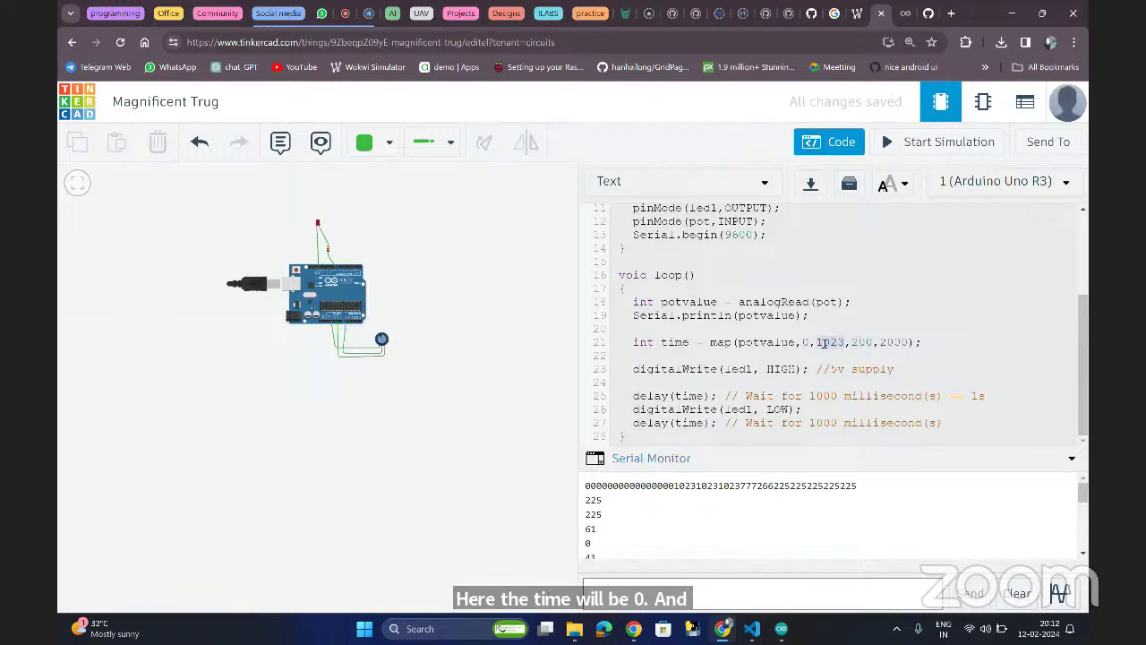
double_click(895, 342)
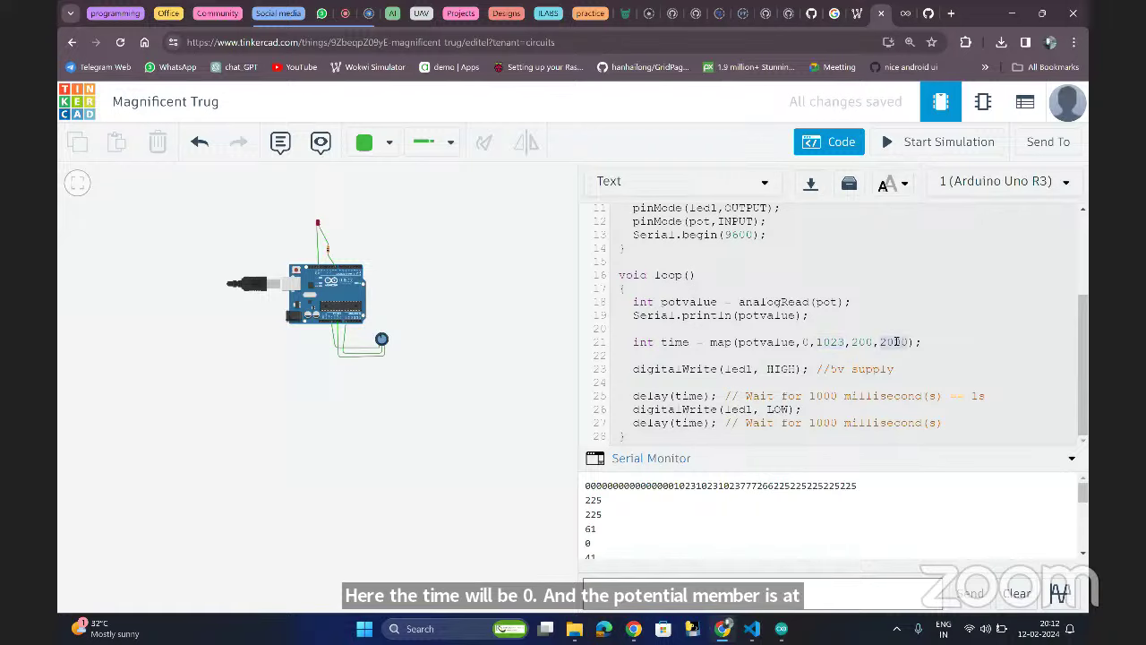
left_click(676, 342)
double_click(690, 396)
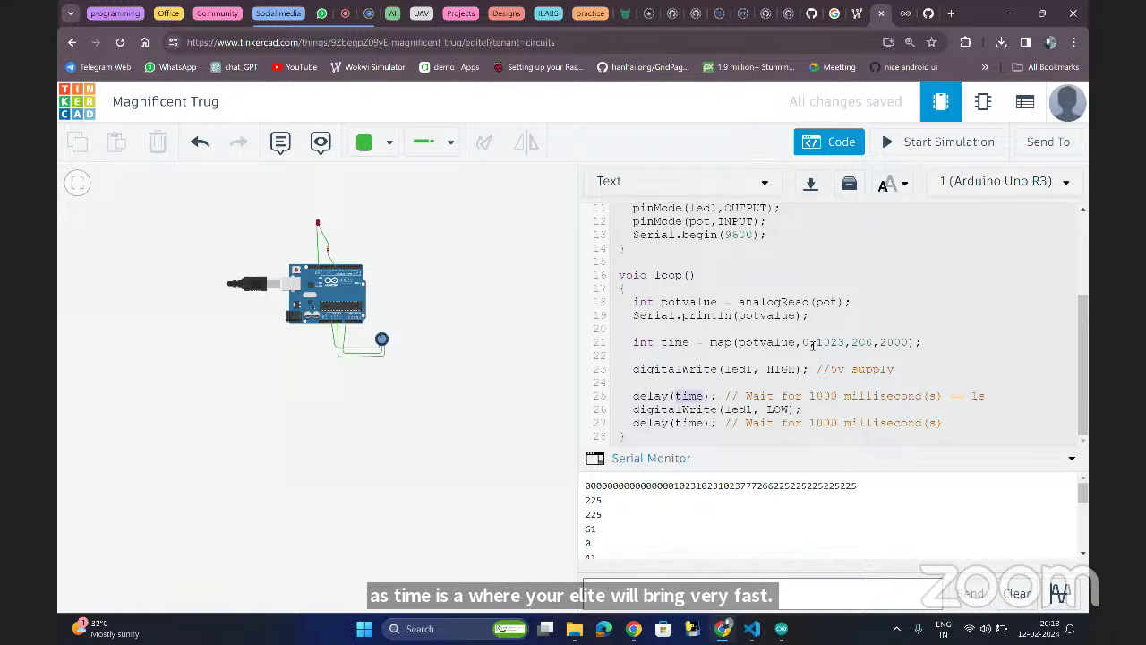
left_click_drag(880, 342, 909, 342)
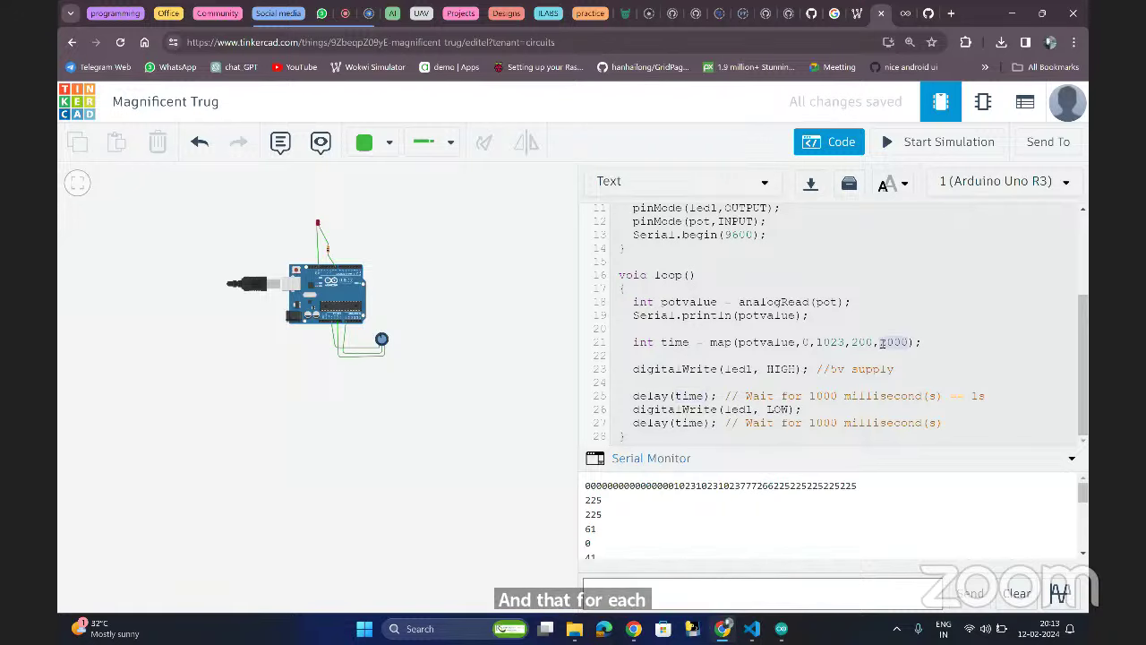
left_click(684, 427)
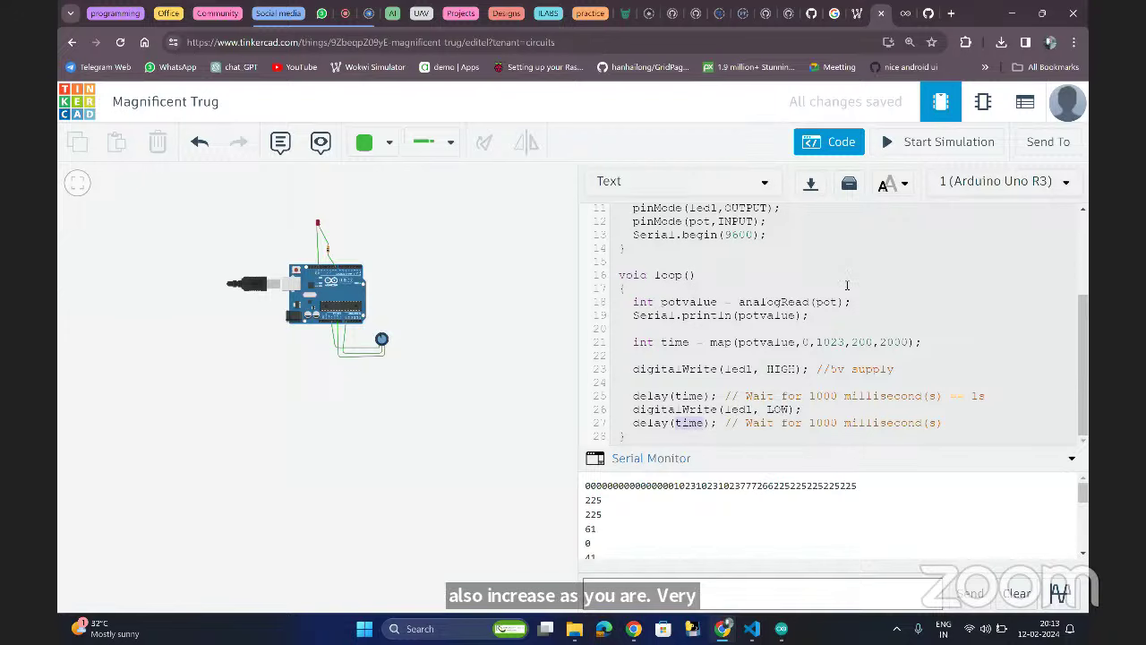
- Run the simulation and turn the potentiometer knob through high and low settings to check how the LED's blink speed responds
left_click(937, 145)
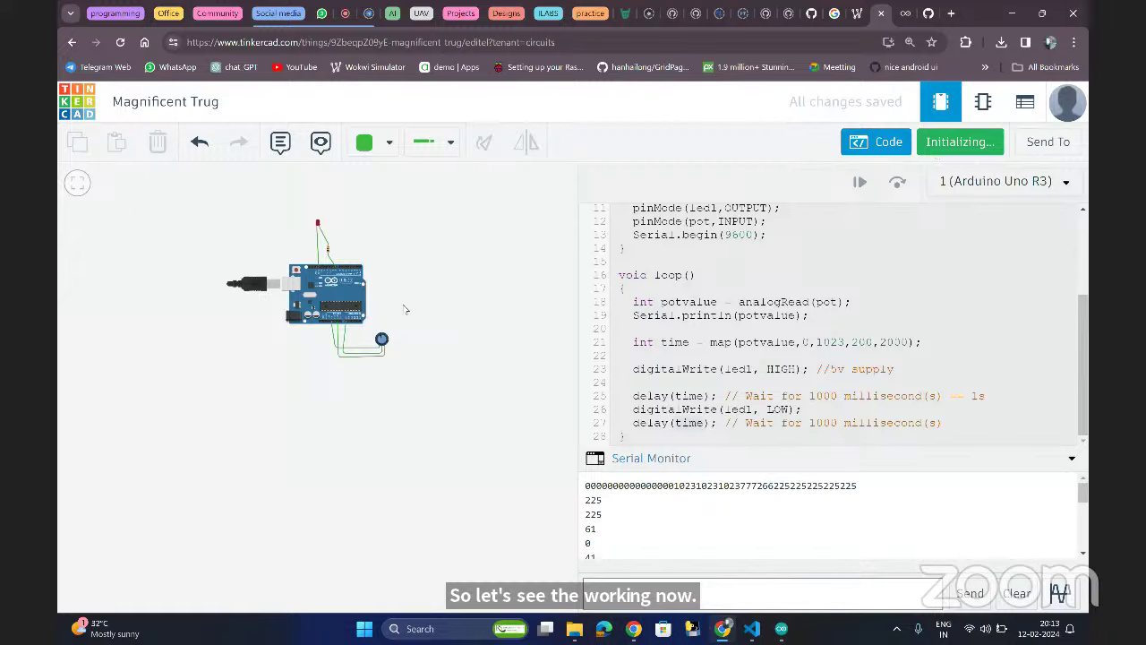
scroll(405, 310, "up", 3)
scroll(405, 310, "down", 2)
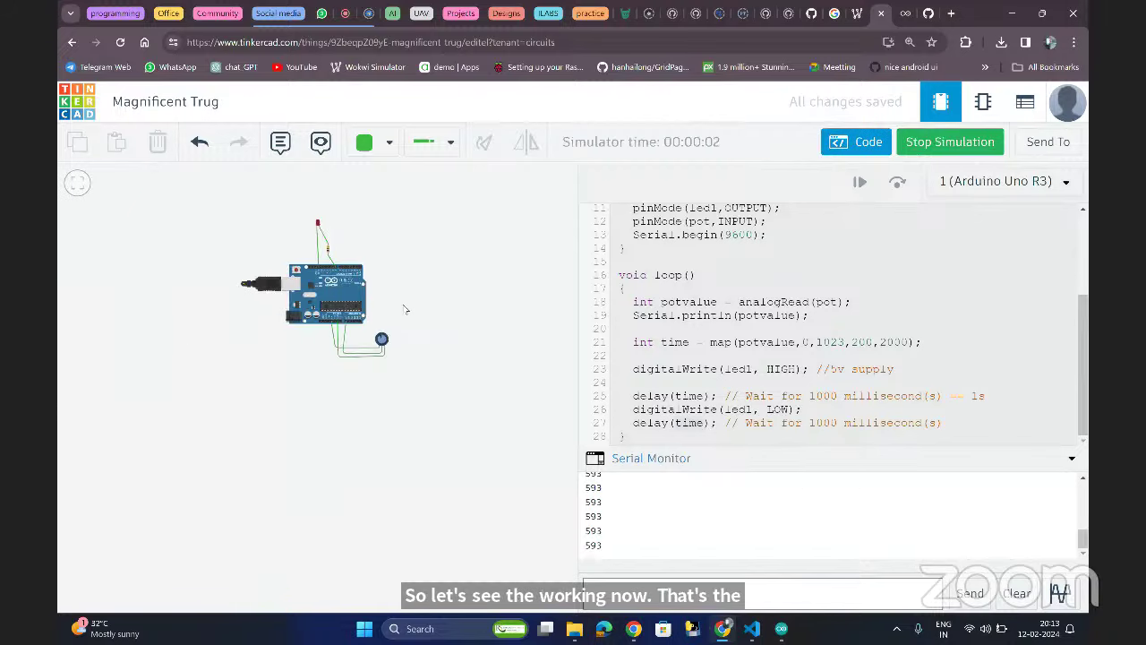
scroll(403, 309, "up", 2)
left_click_drag(404, 309, 415, 384)
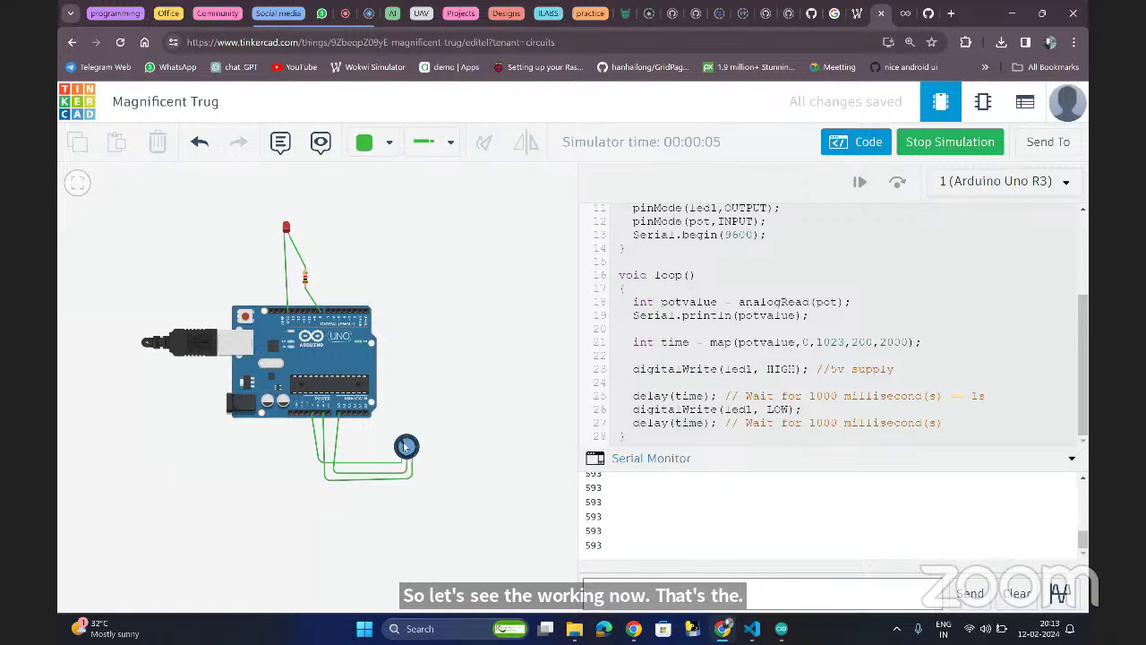
left_click_drag(404, 446, 406, 451)
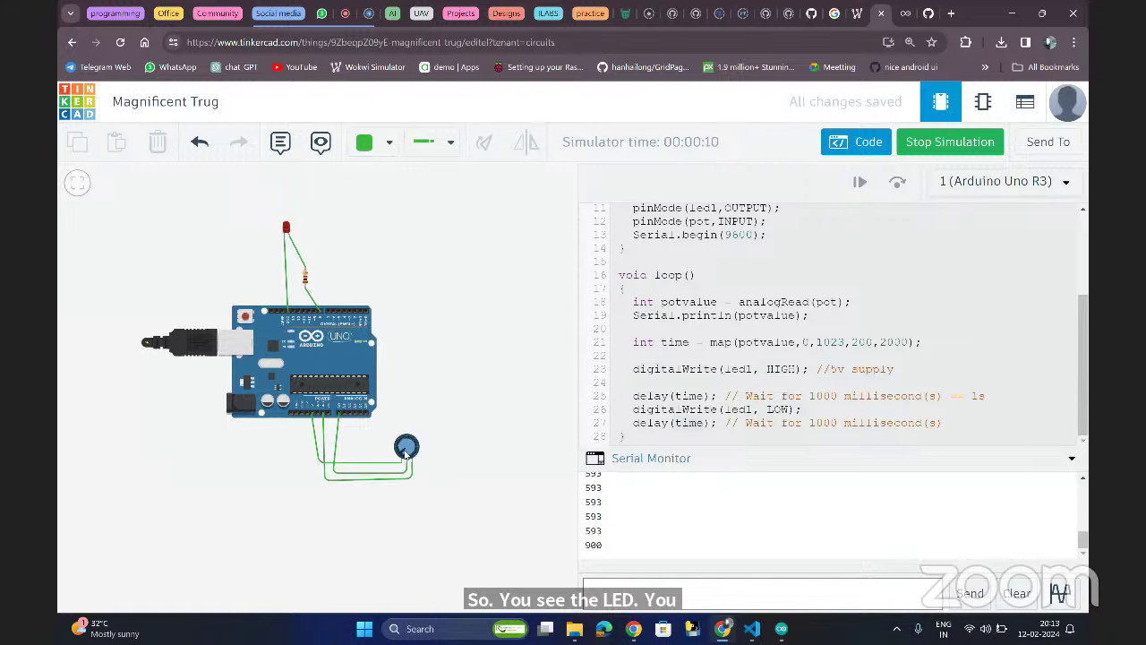
left_click_drag(406, 452, 402, 445)
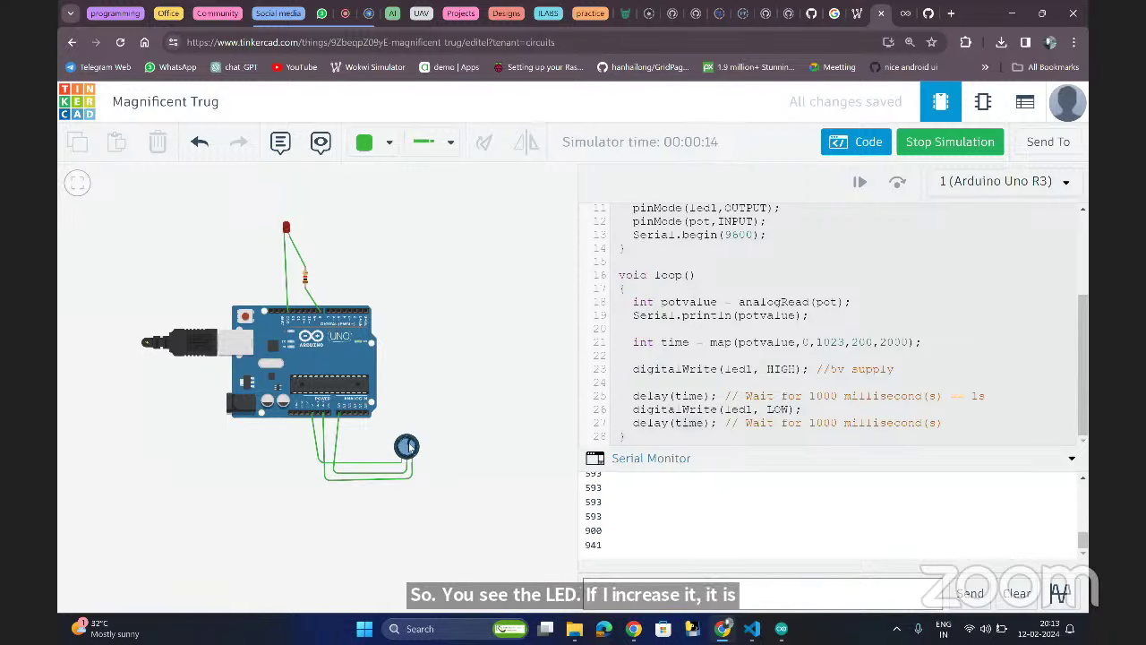
mouse_move(409, 447)
left_mouse_down()
mouse_move(417, 454)
mouse_move(402, 448)
left_mouse_up()
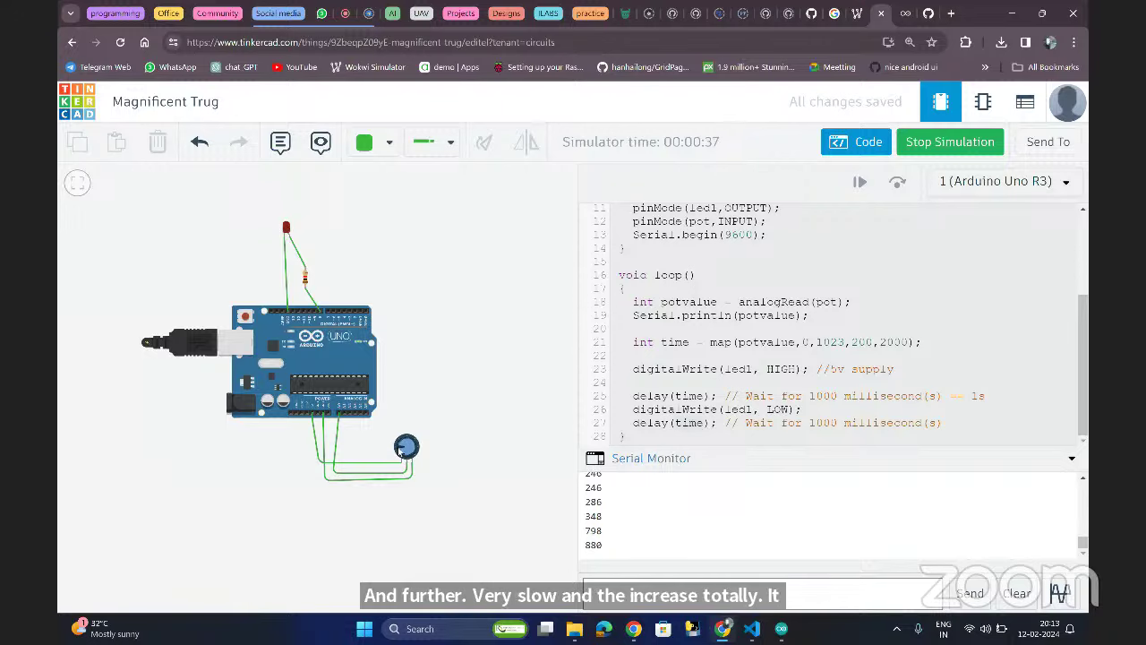
mouse_move(399, 453)
left_mouse_down()
mouse_move(414, 445)
mouse_move(417, 457)
left_mouse_up()
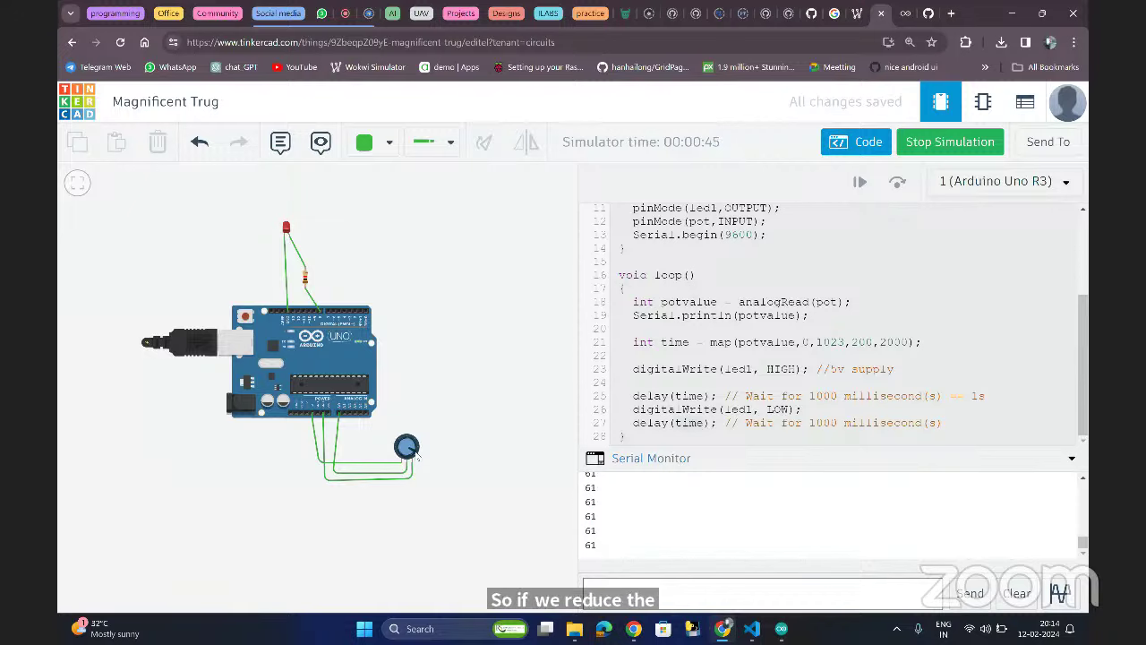
- Examine the LED up close while turning the potentiometer from low to high and back down to zero
scroll(367, 309, "up", 5)
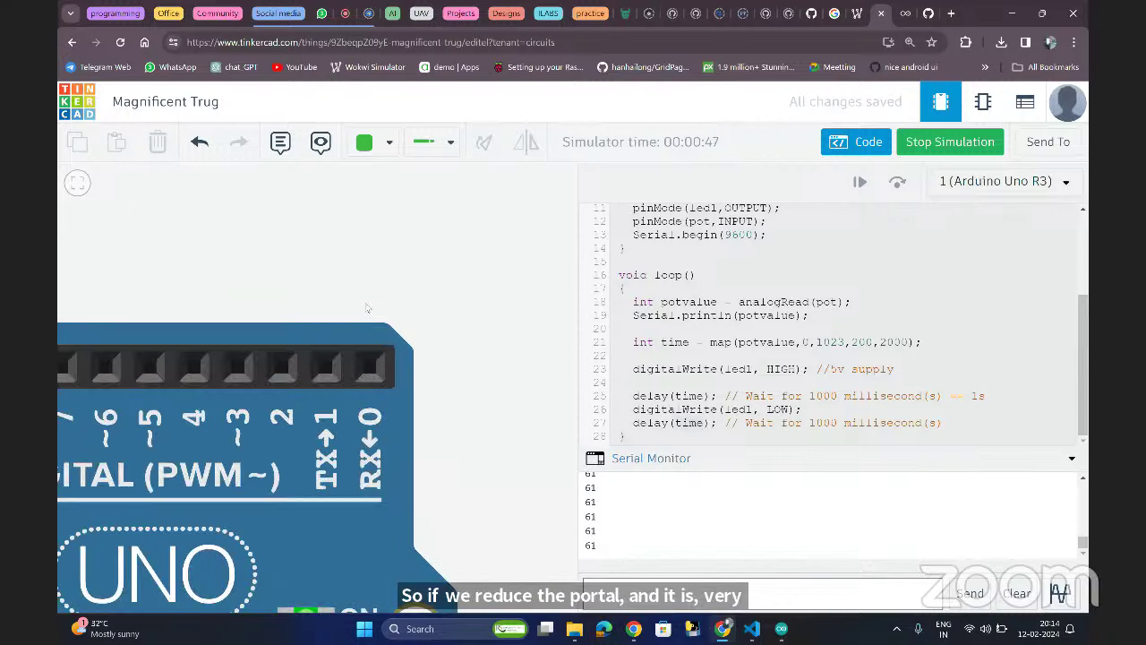
scroll(367, 309, "down", 6)
scroll(367, 309, "up", 2)
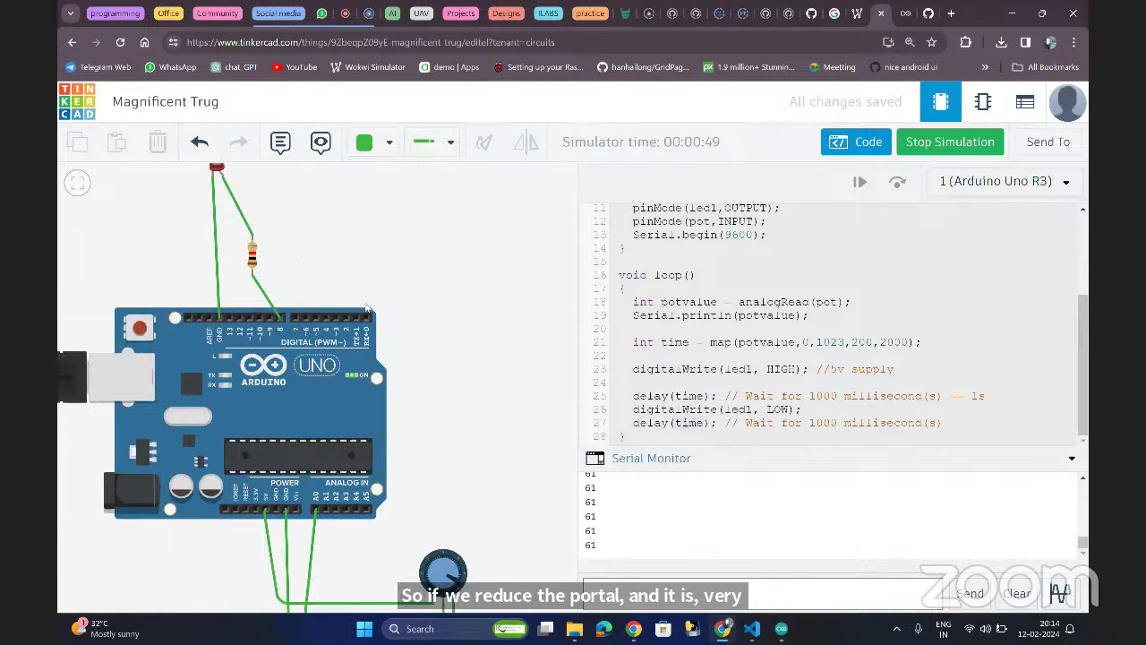
scroll(367, 309, "down", 2)
scroll(357, 277, "up", 2)
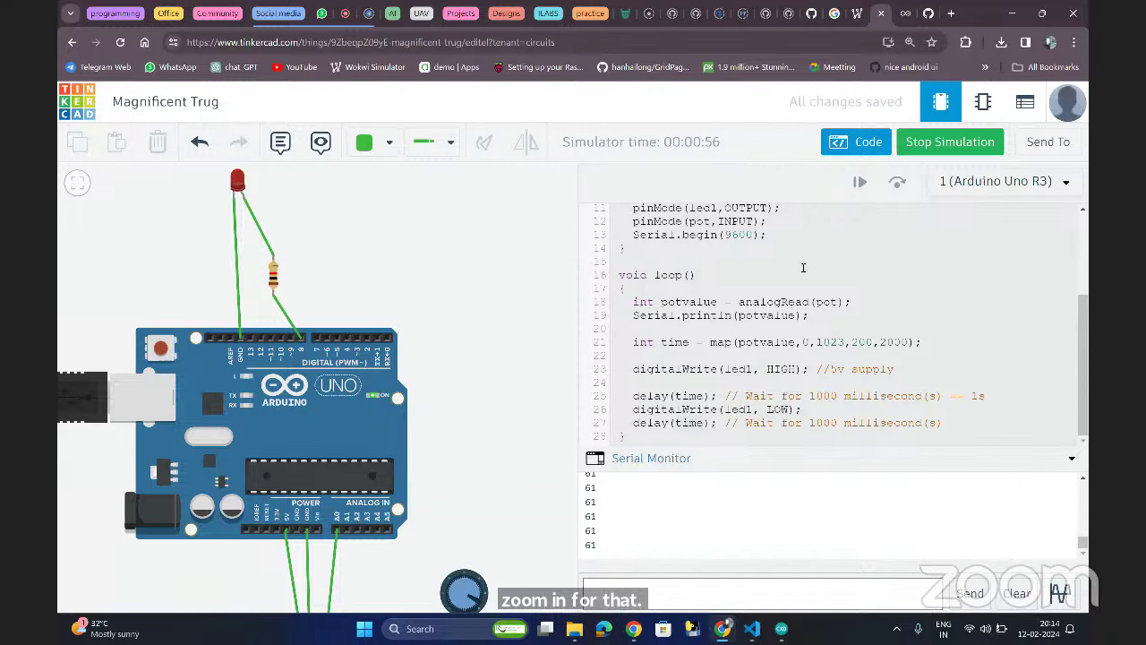
left_click_drag(576, 254, 576, 254)
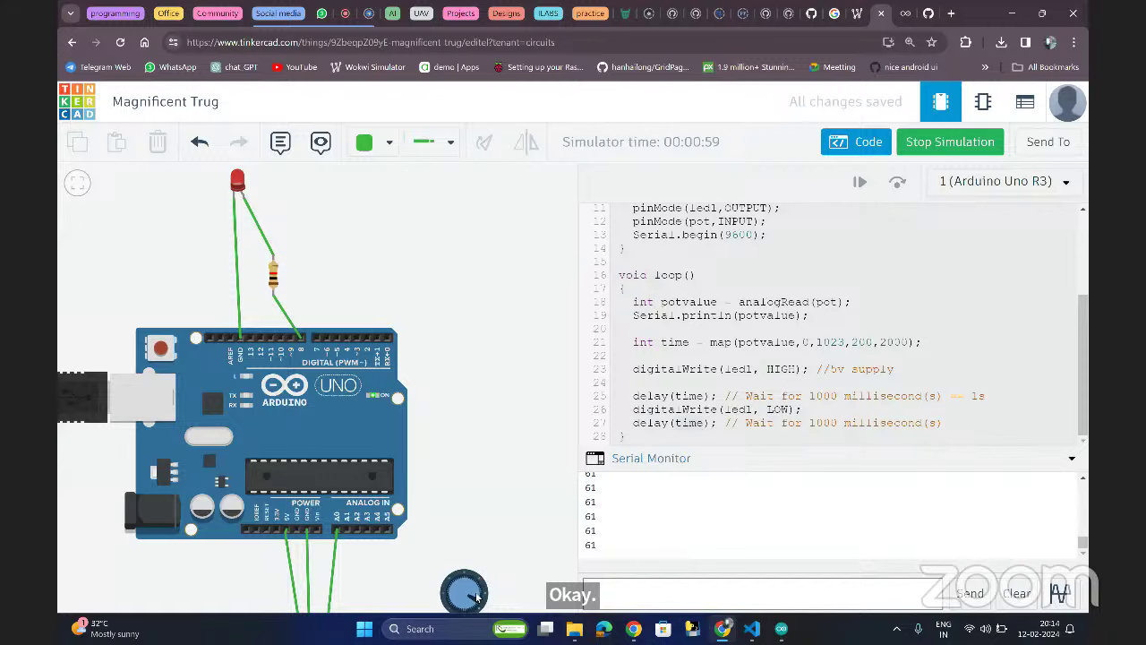
left_click_drag(482, 591, 450, 597)
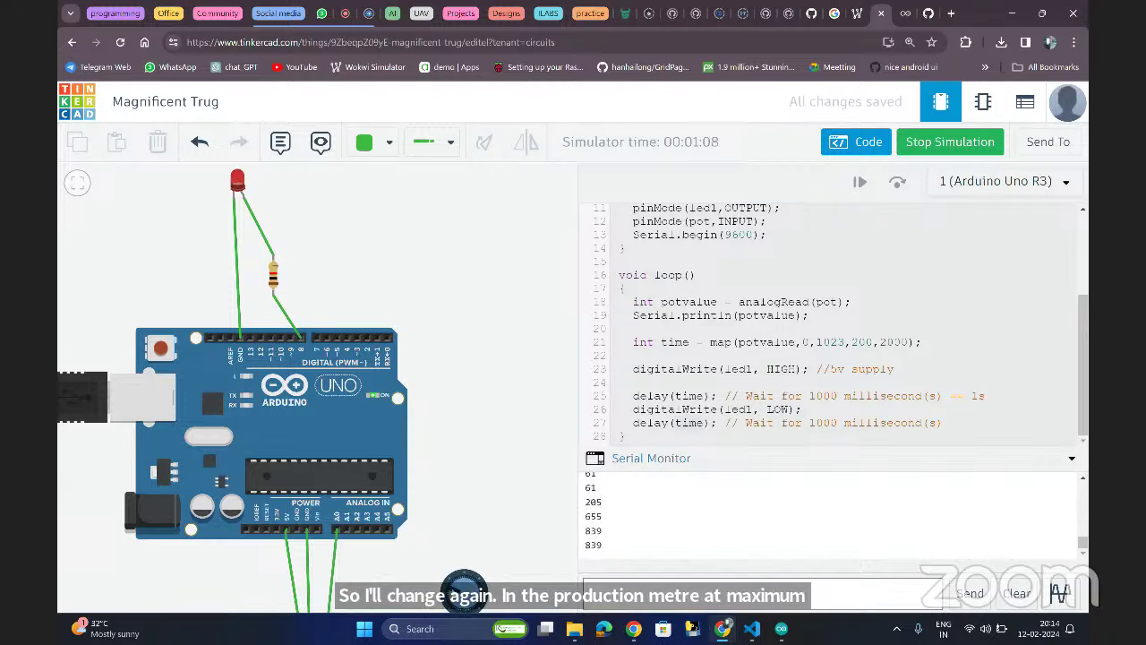
left_click_drag(464, 584, 472, 585)
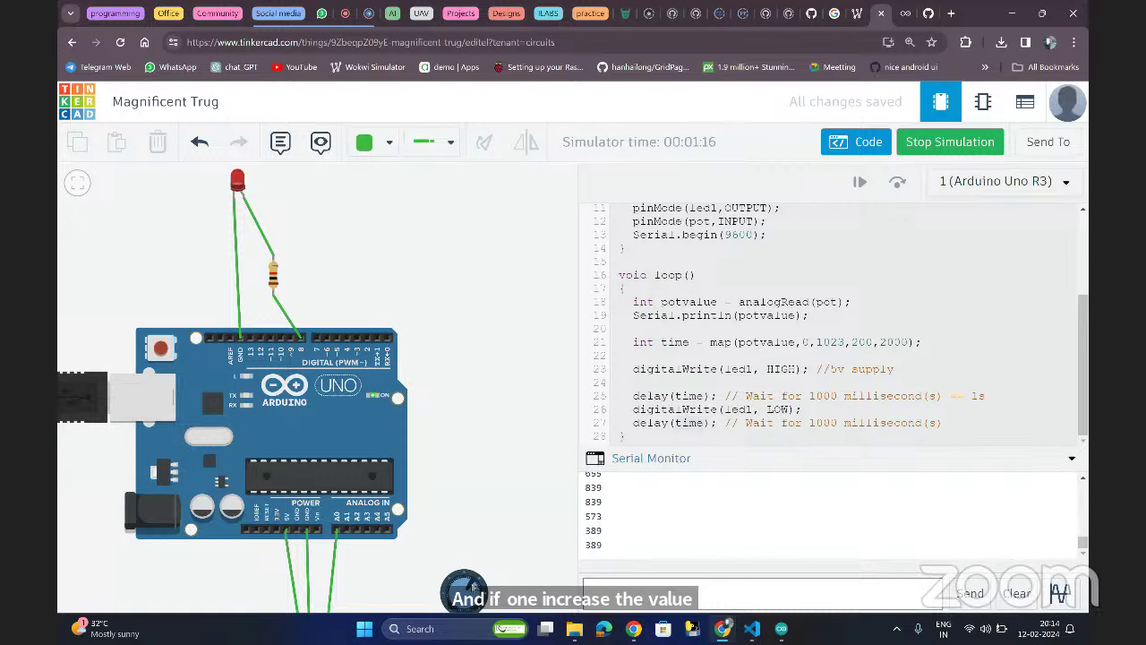
left_click_drag(472, 587, 473, 605)
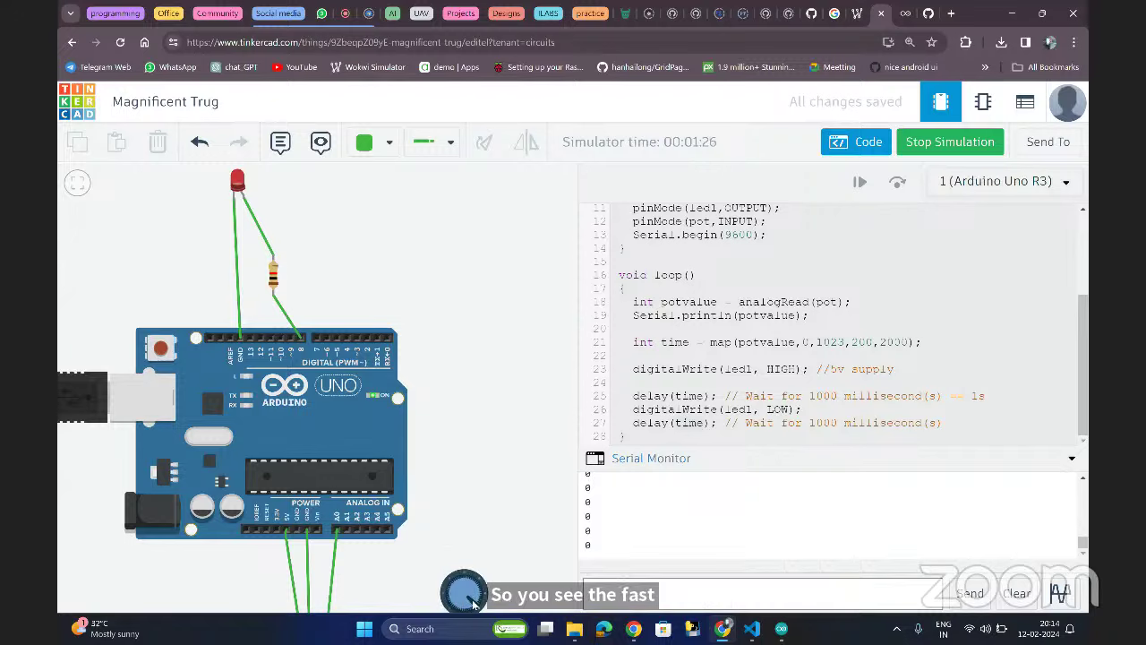
left_click_drag(473, 606, 474, 606)
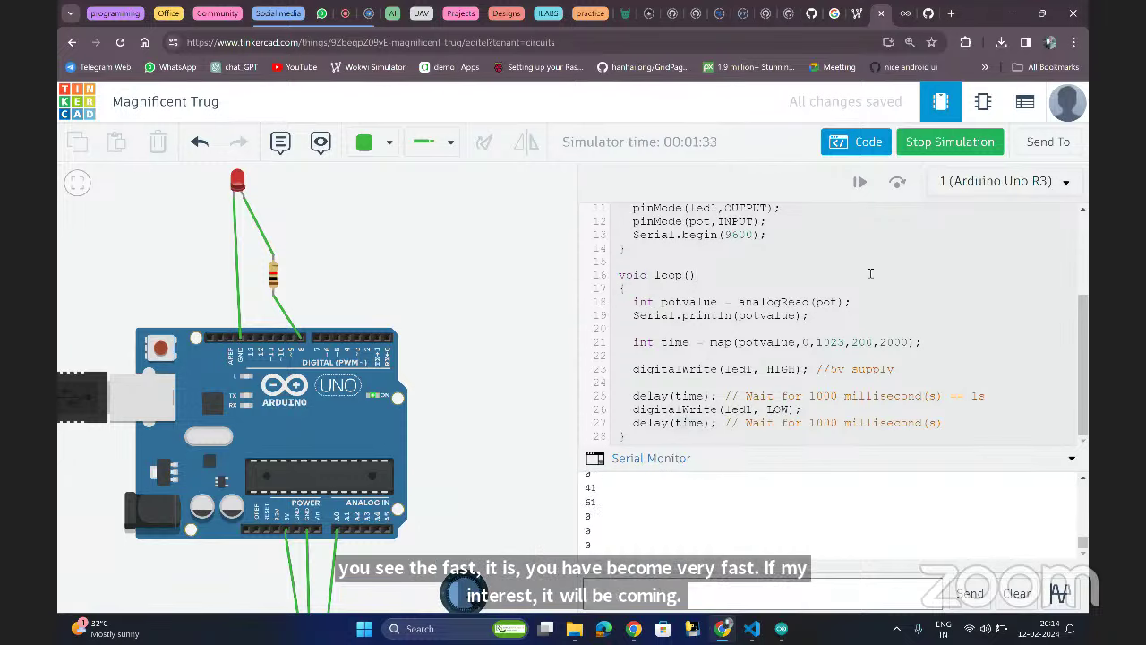
- Stop the simulation and hide the code editor to show the whole circuit beside the component library
left_click(938, 135)
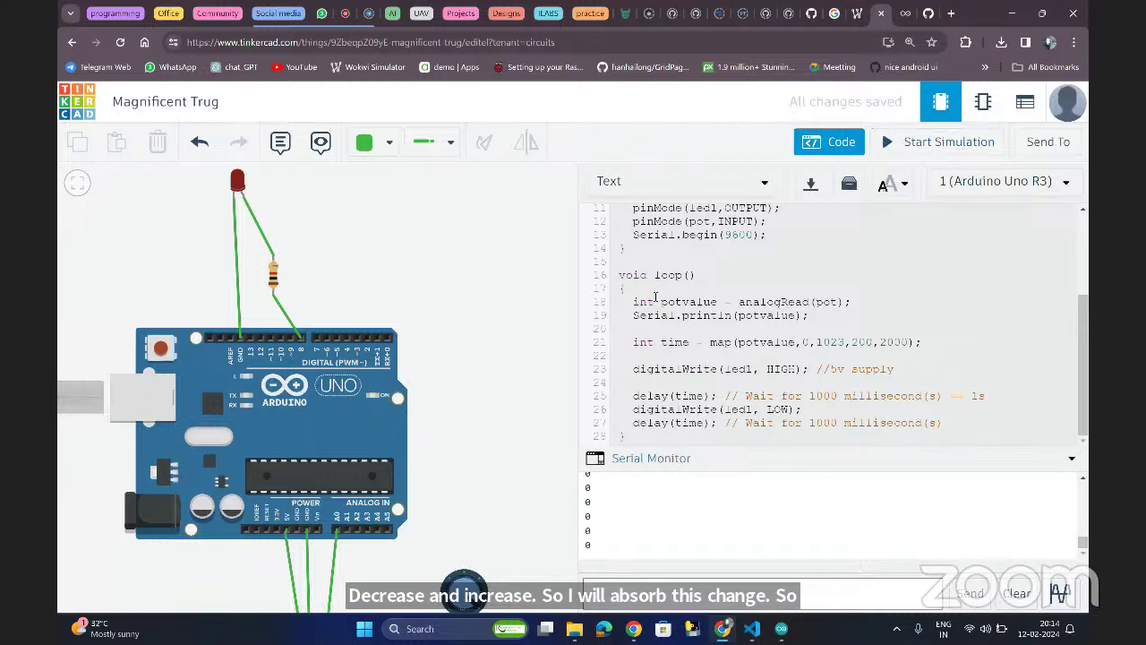
left_click(812, 144)
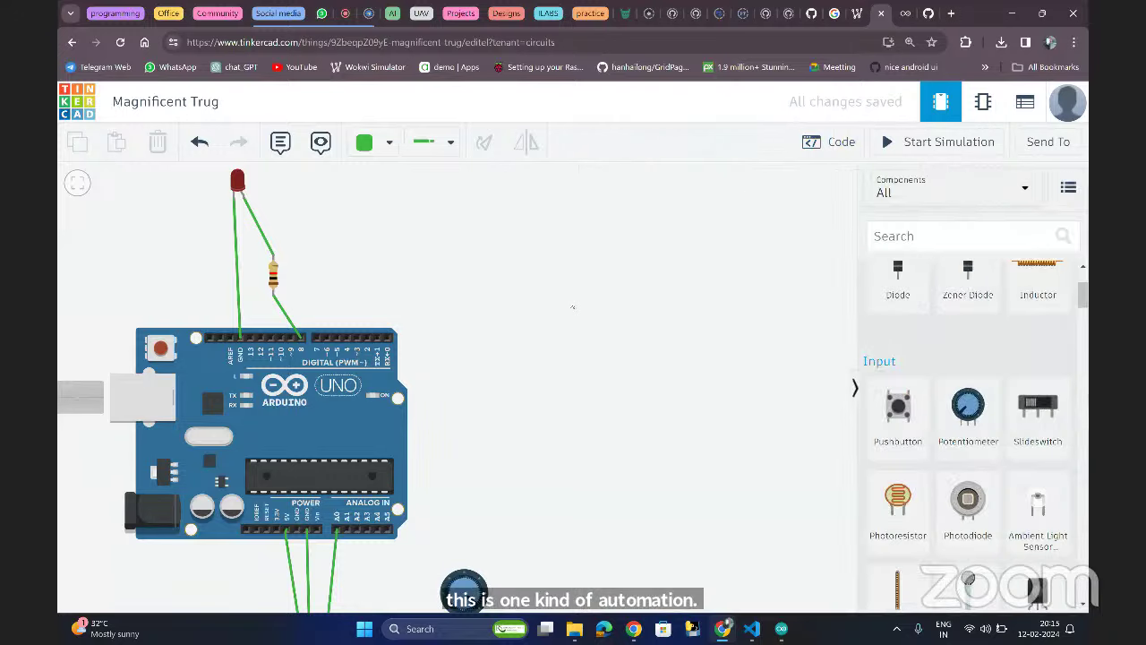
scroll(573, 307, "down", 5)
scroll(570, 307, "up", 2)
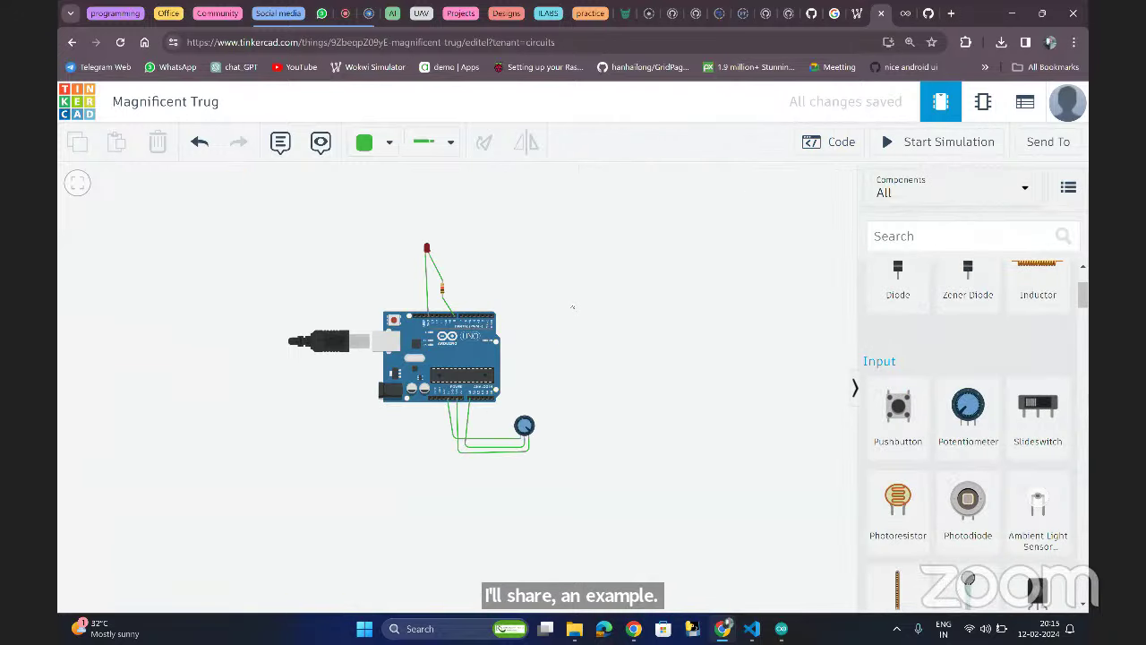
- Load the Tinkercad dashboard in the browser tab holding the Arduino sketch and bring up the saved designs
left_click(905, 13)
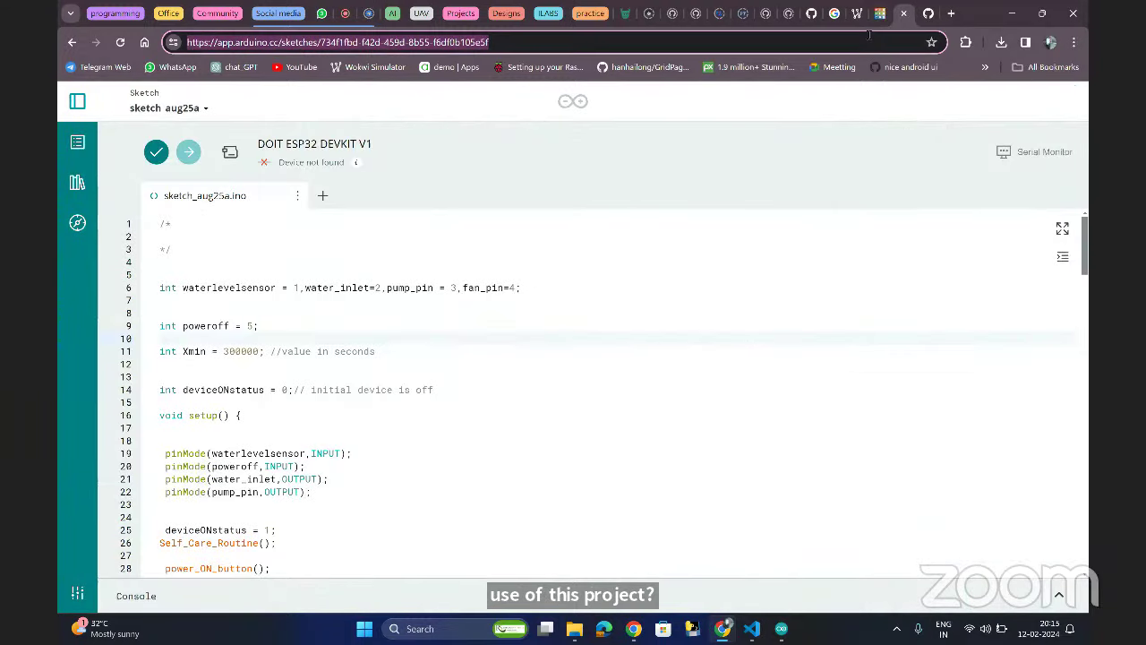
type("tinker")
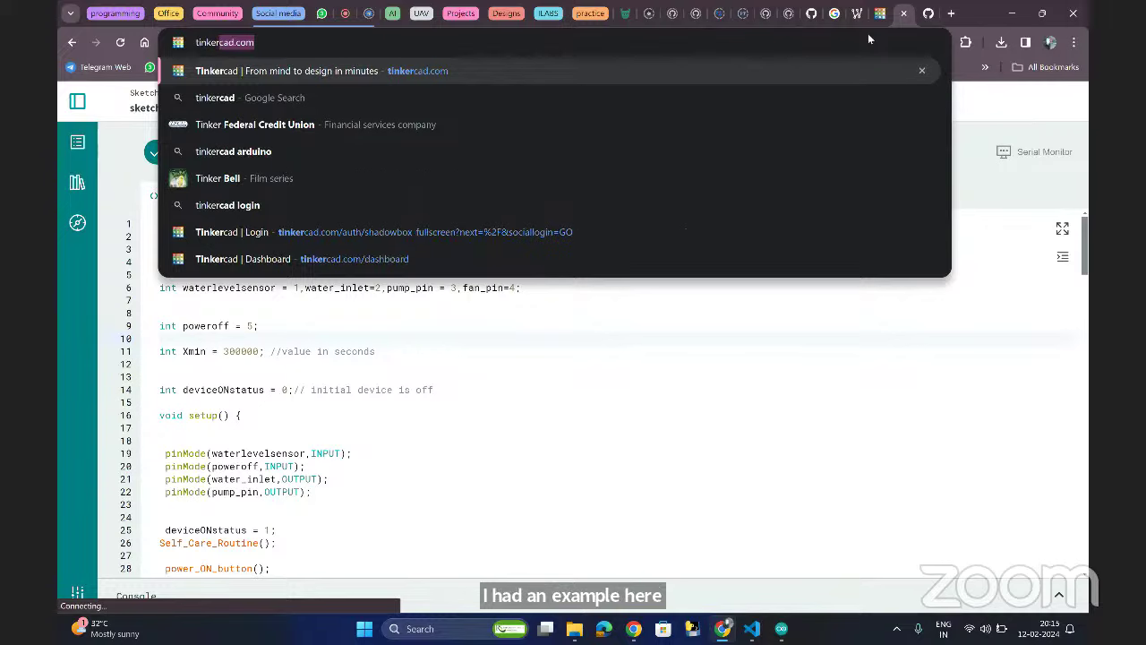
key("Return")
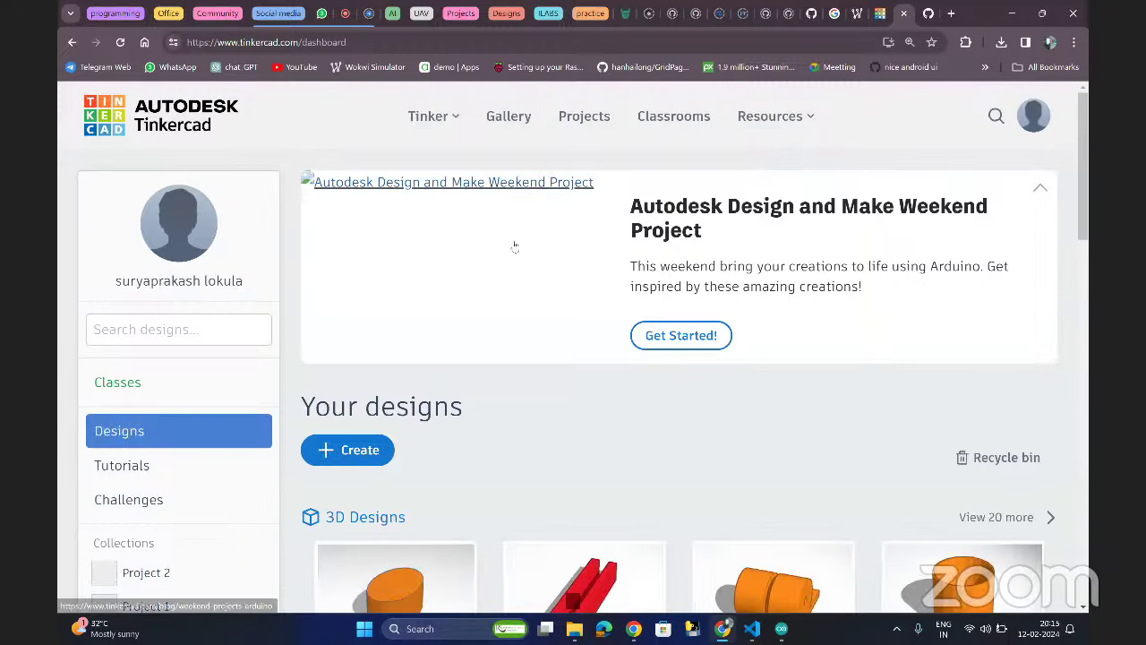
scroll(273, 447, "down", 2)
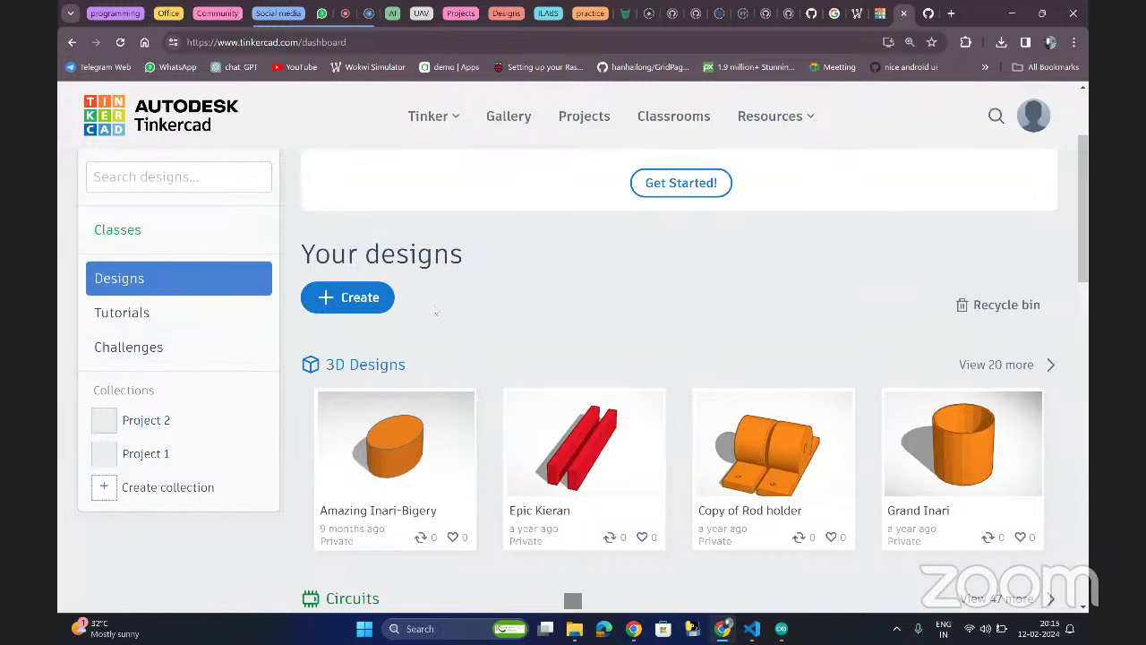
left_click(447, 121)
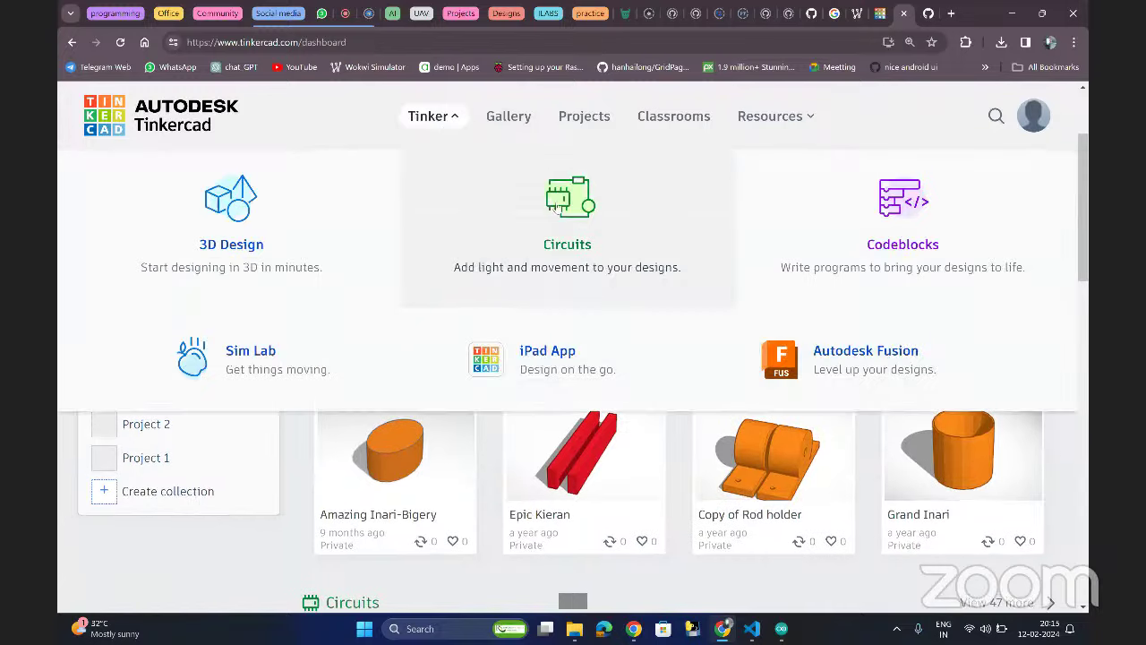
left_click(574, 208)
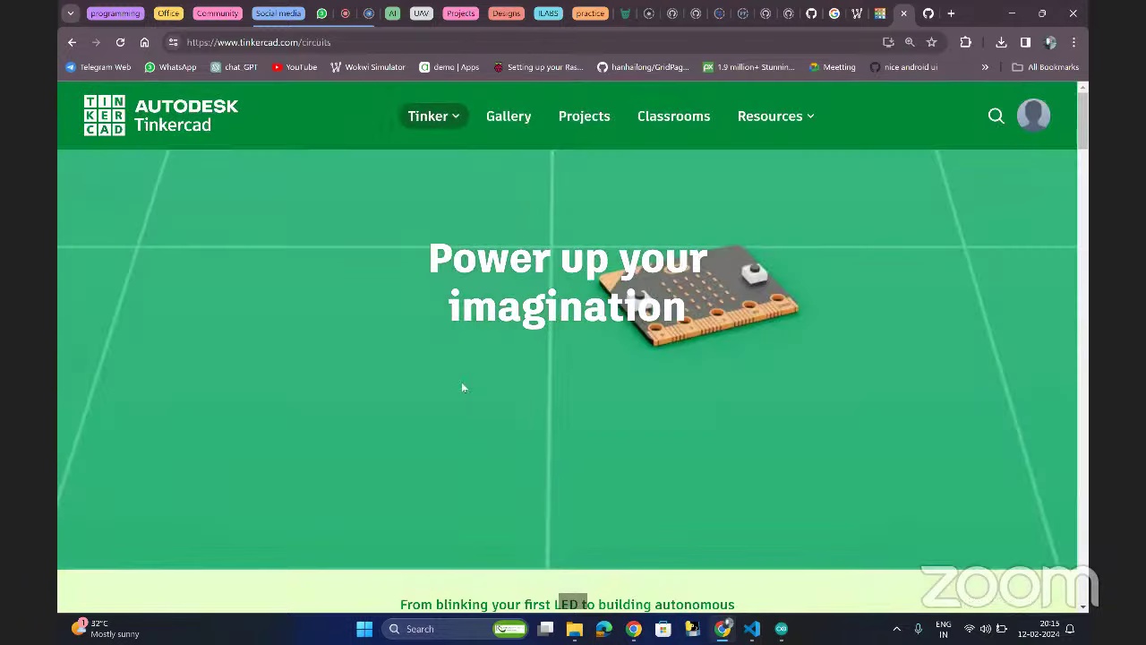
scroll(461, 385, "down", 5)
scroll(459, 395, "down", 5)
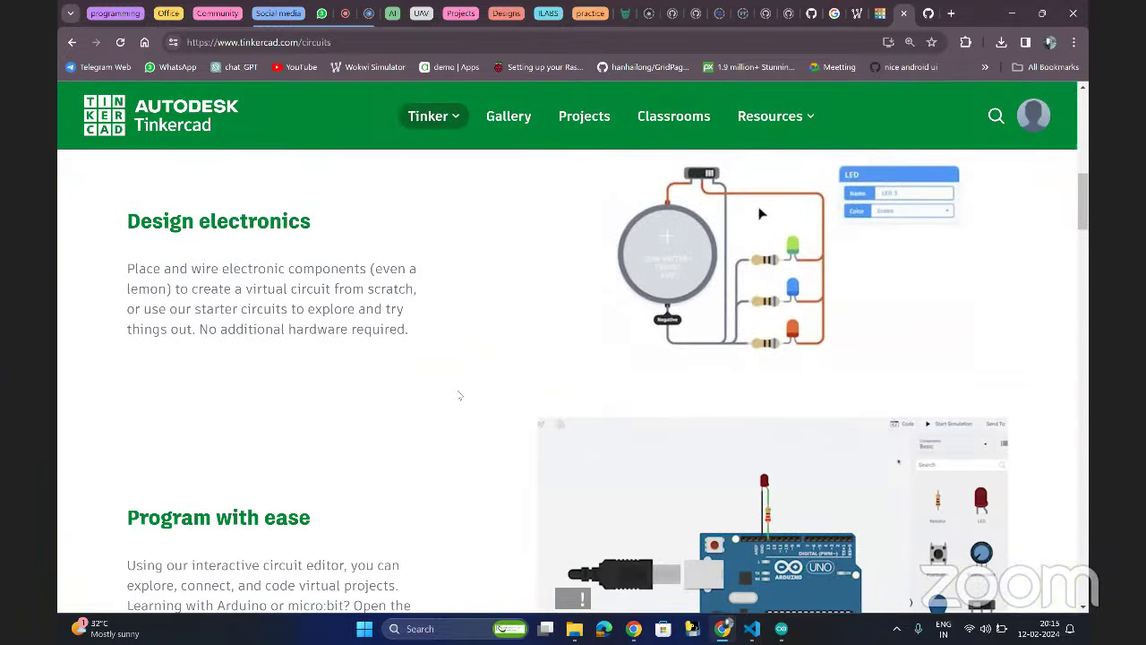
scroll(458, 391, "up", 7)
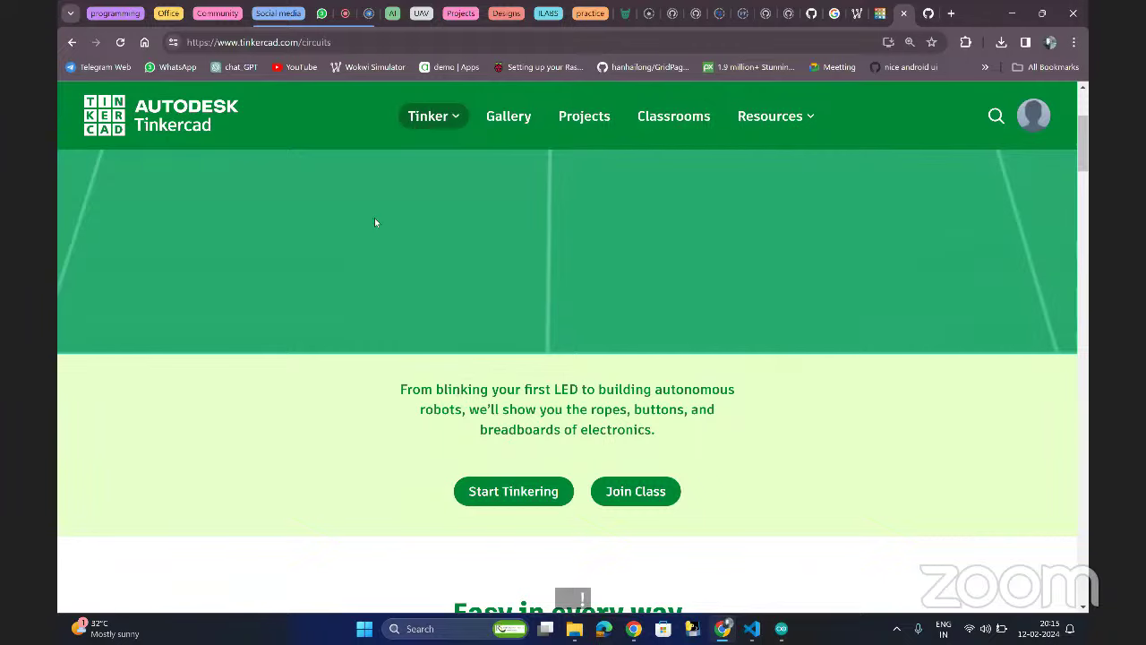
left_click(72, 43)
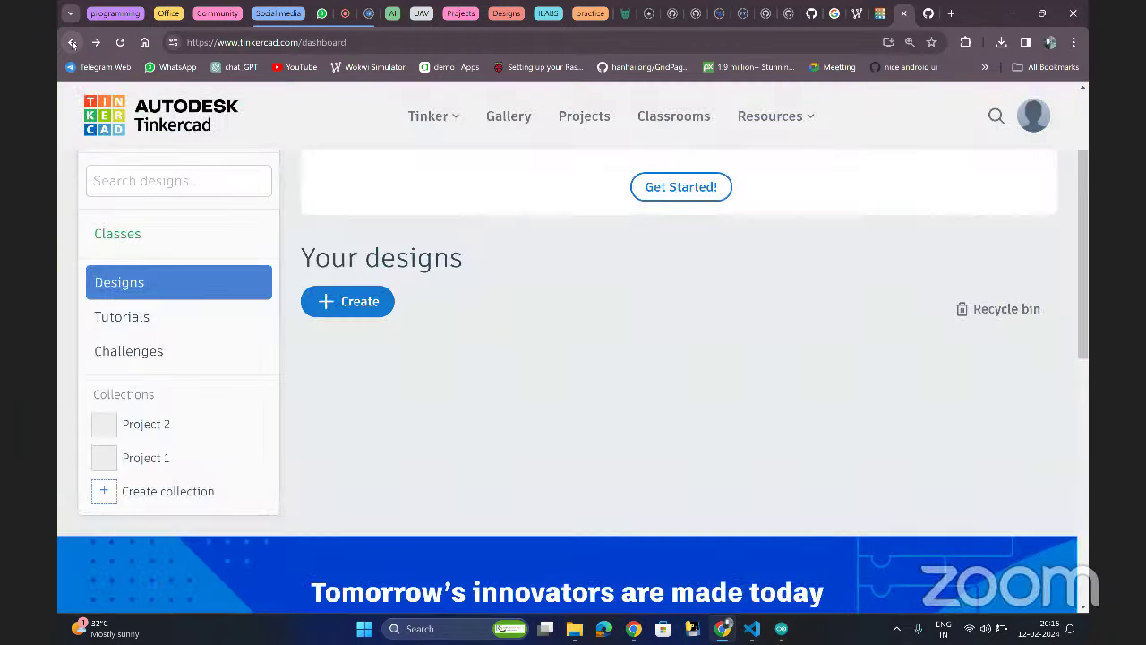
- Open the saved circuit with the Arduino, breadboard potentiometers and six servos from the Circuits designs for editing
scroll(206, 323, "down", 3)
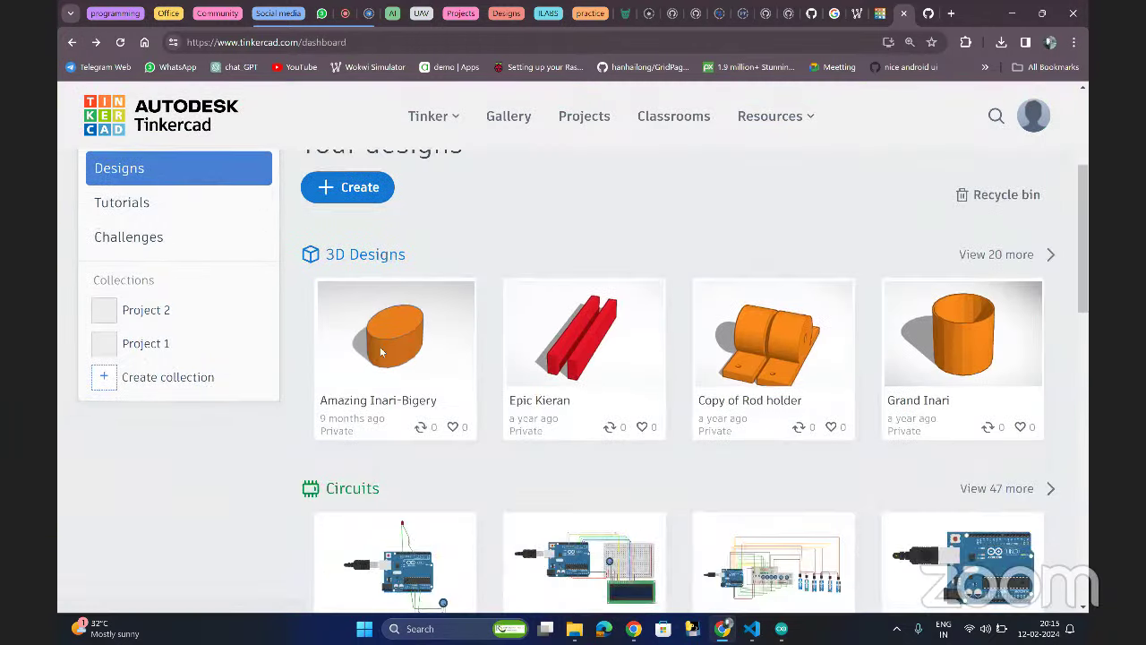
scroll(509, 377, "down", 1)
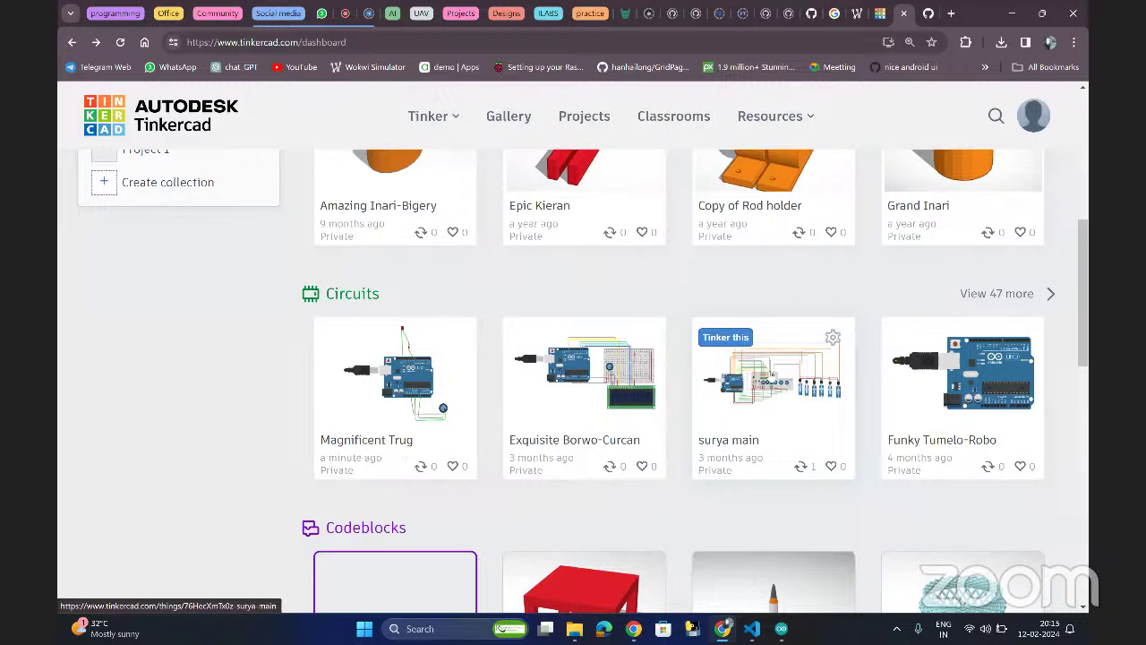
left_click(813, 368)
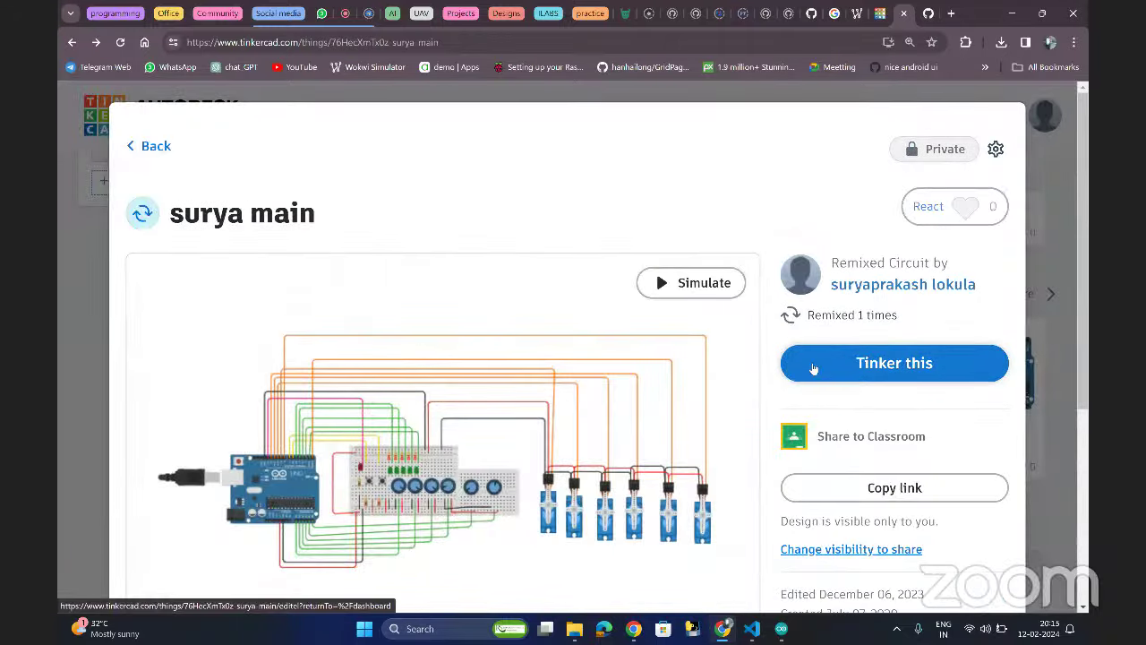
left_click(813, 368)
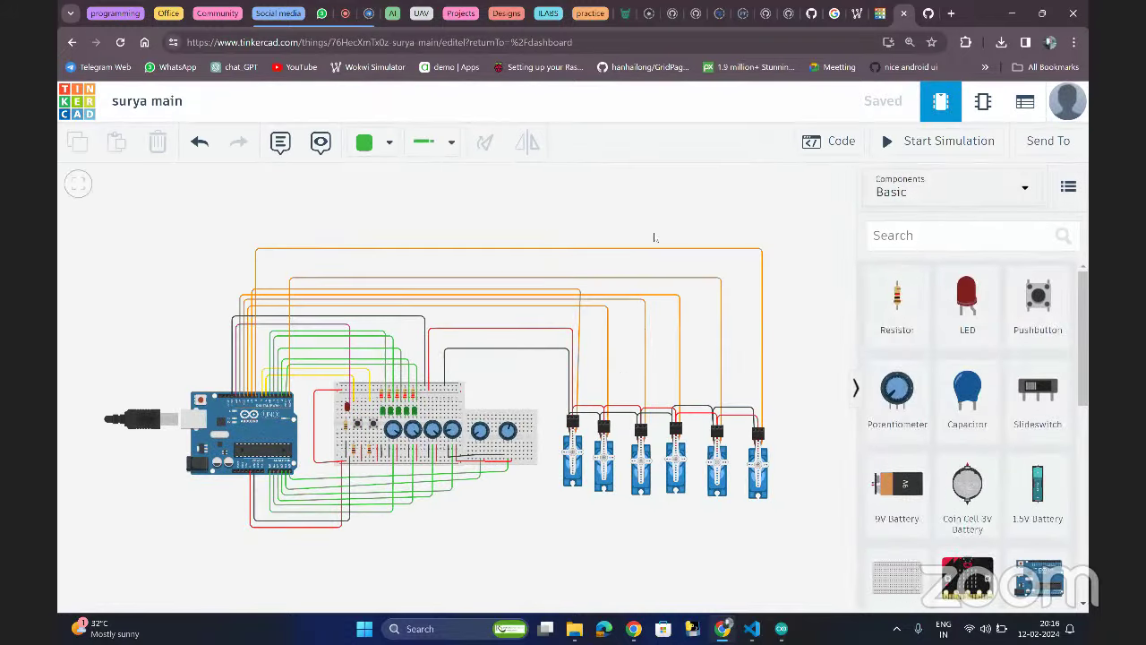
- Select the first micro servo in the row of six to inspect its name and type settings
left_click(568, 499)
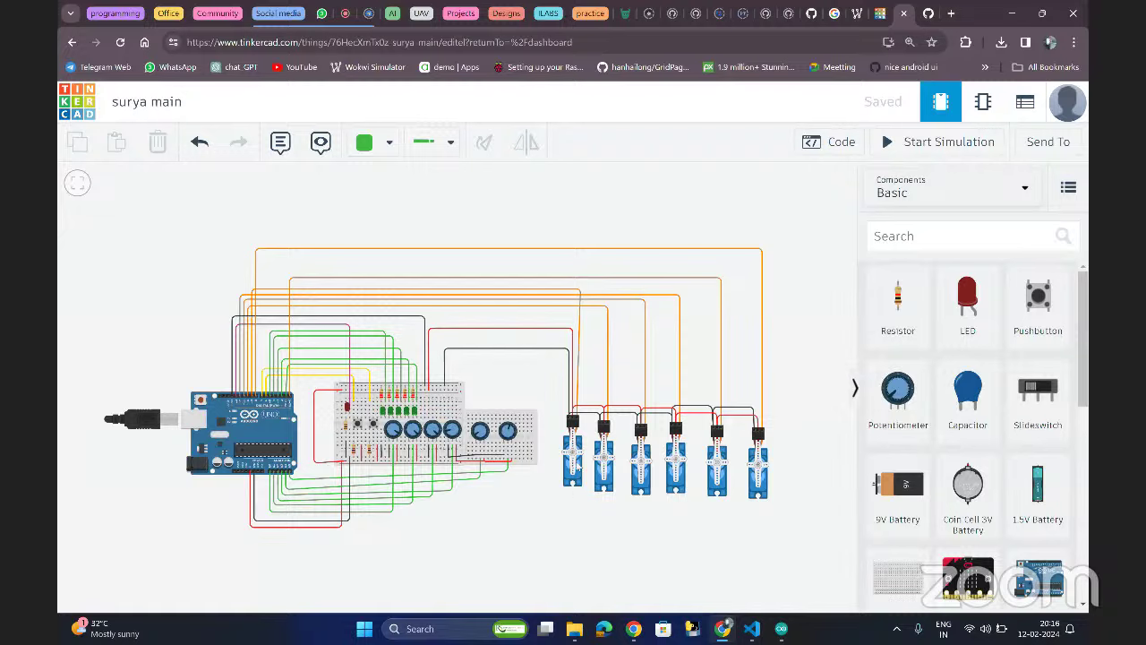
left_click(574, 459)
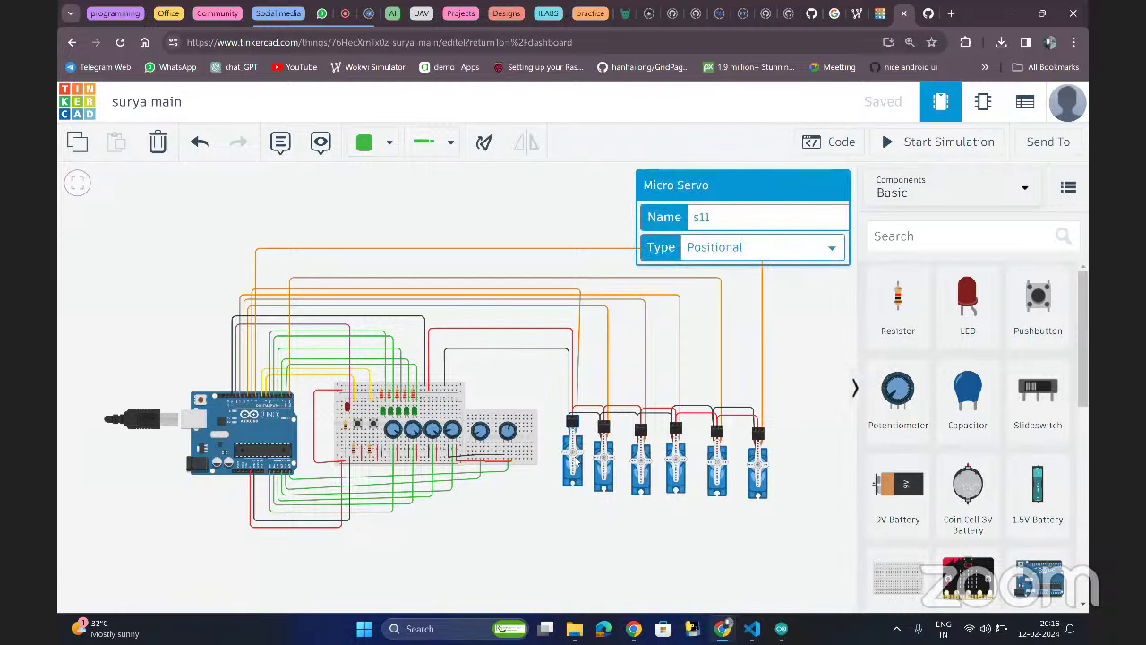
left_click(560, 527)
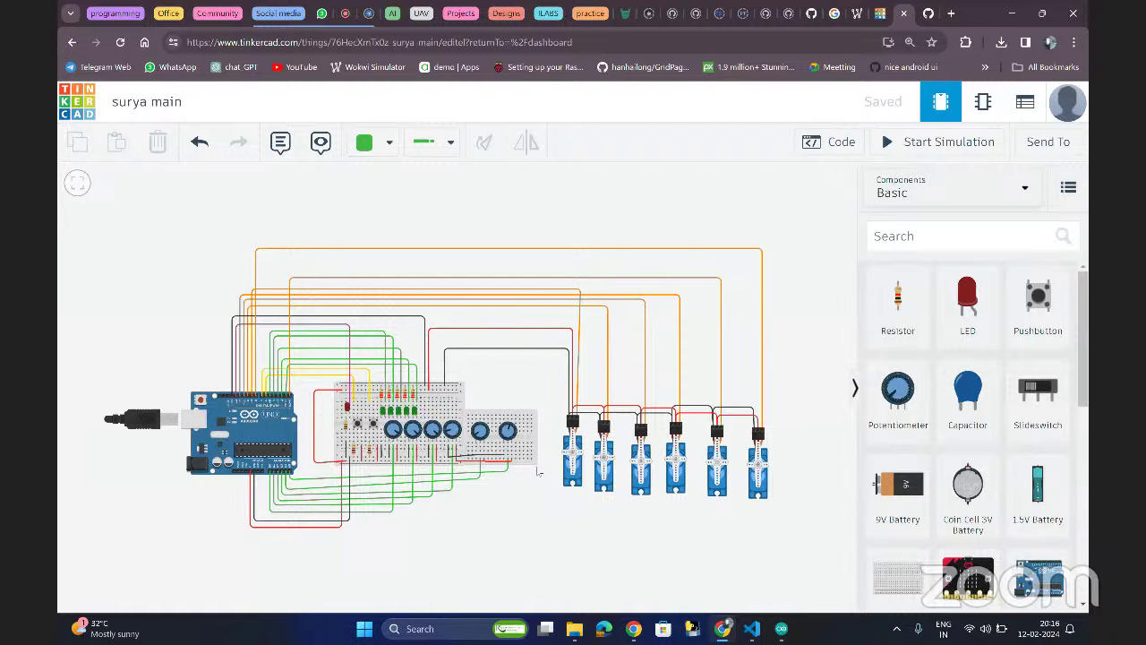
left_click(564, 458)
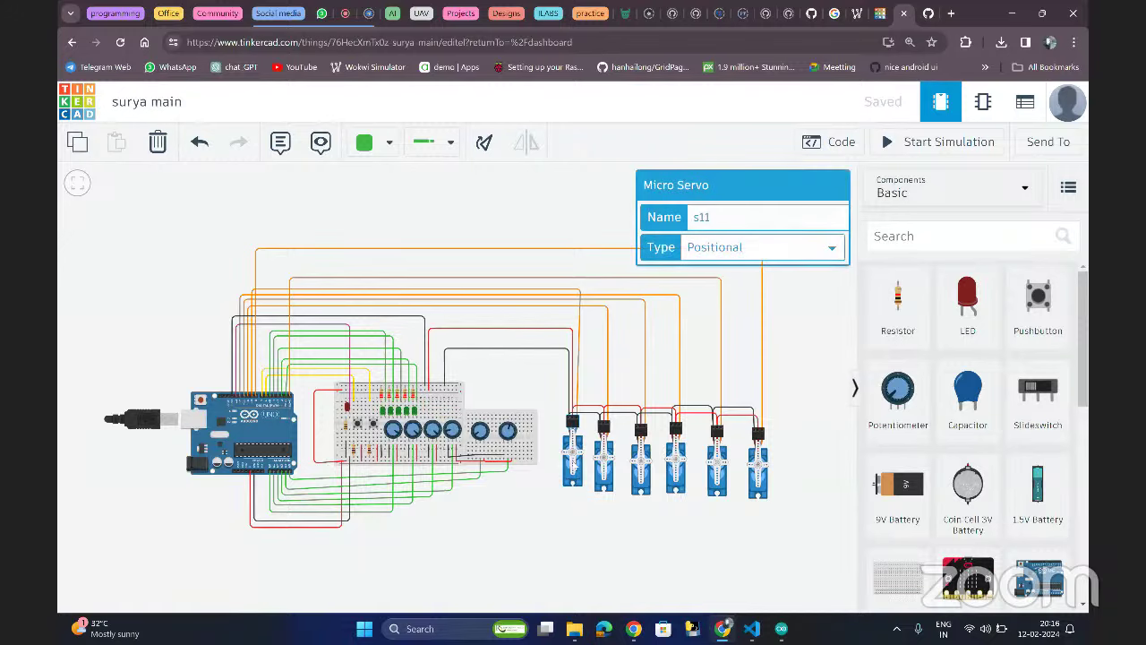
- Inspect the name and type settings of the third, fourth and last micro servos, leaving nothing selected
left_click(641, 473)
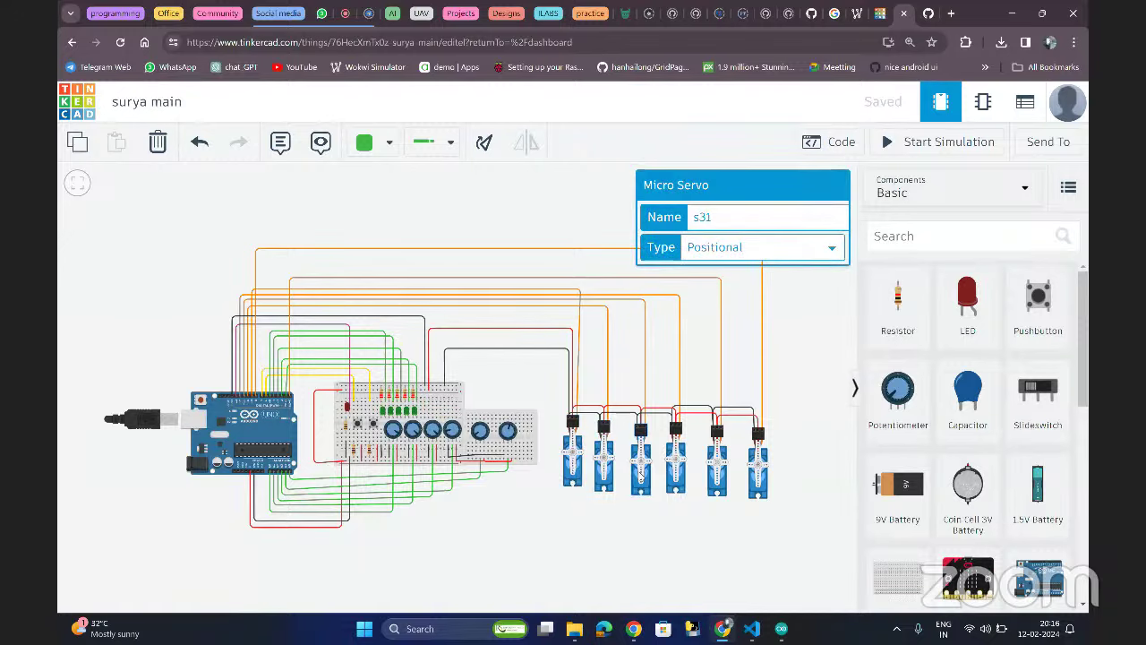
left_click(675, 474)
left_click(758, 475)
left_click(628, 508)
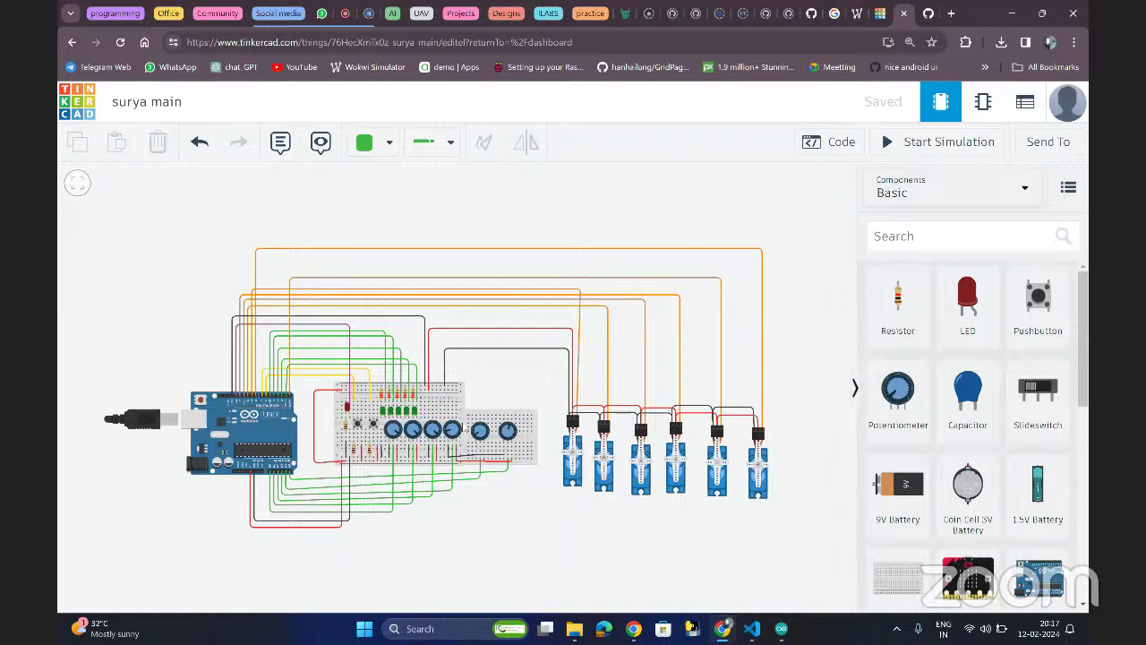
- Inspect the name and resistance settings of several breadboard potentiometers, including the fifth and sixth, and clear the selection
left_click(480, 430)
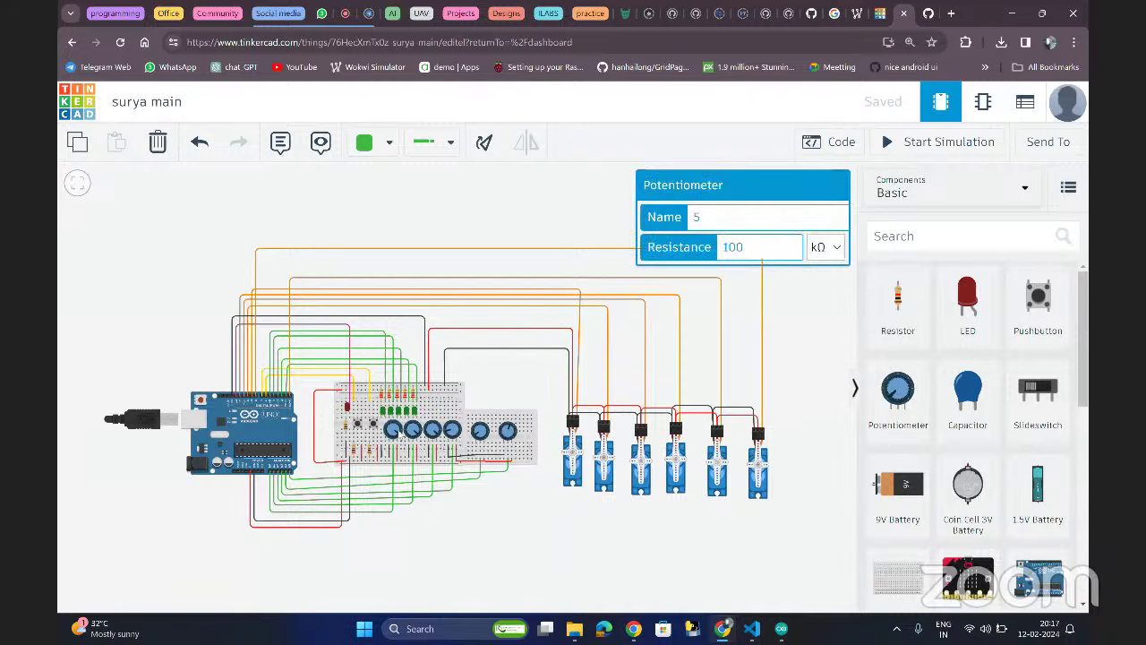
left_click(417, 433)
left_click(433, 433)
left_click(508, 432)
left_click(506, 500)
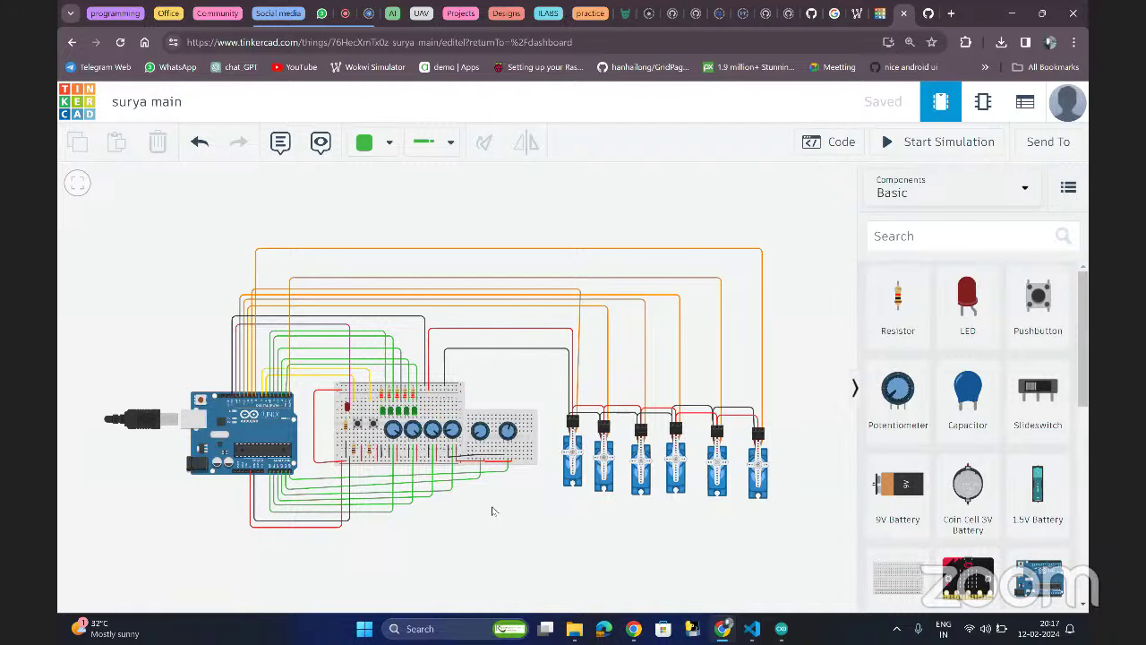
- Skim the servo circuit's Arduino code through the setup function and hide the code editor again
left_click(829, 142)
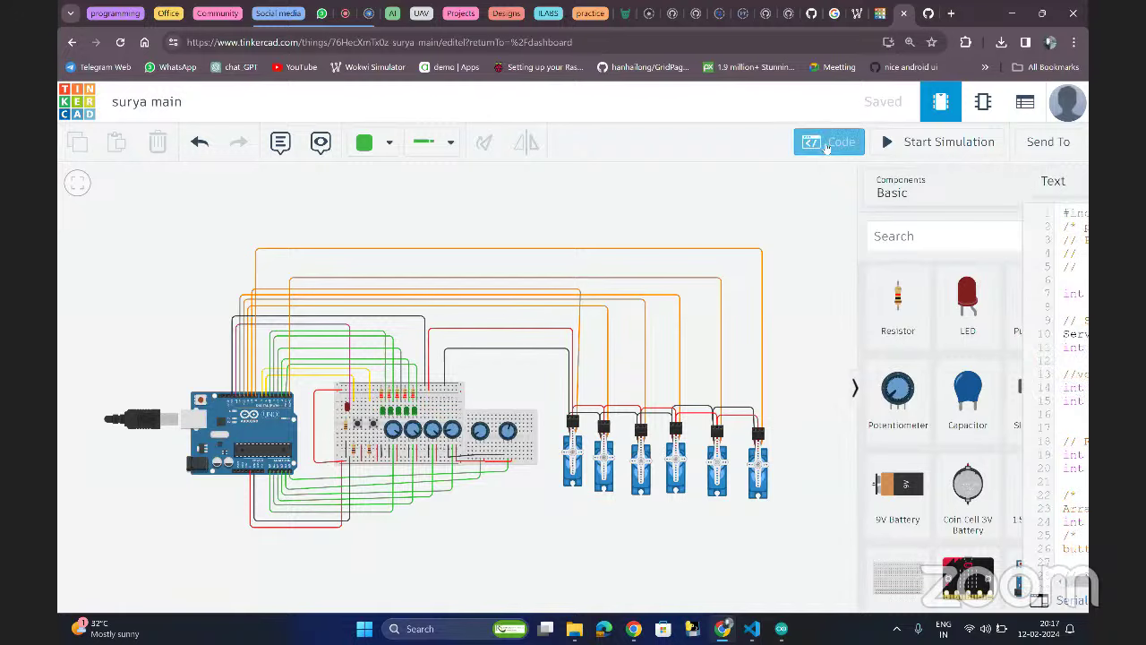
left_click(761, 325)
scroll(761, 325, "down", 20)
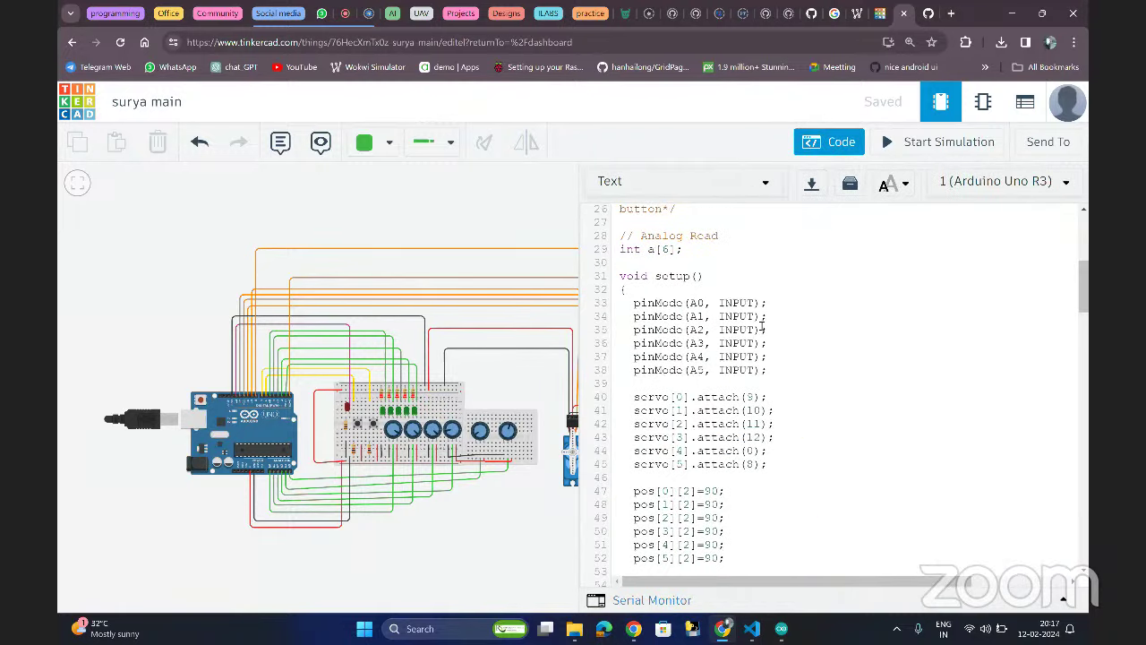
scroll(761, 325, "up", 20)
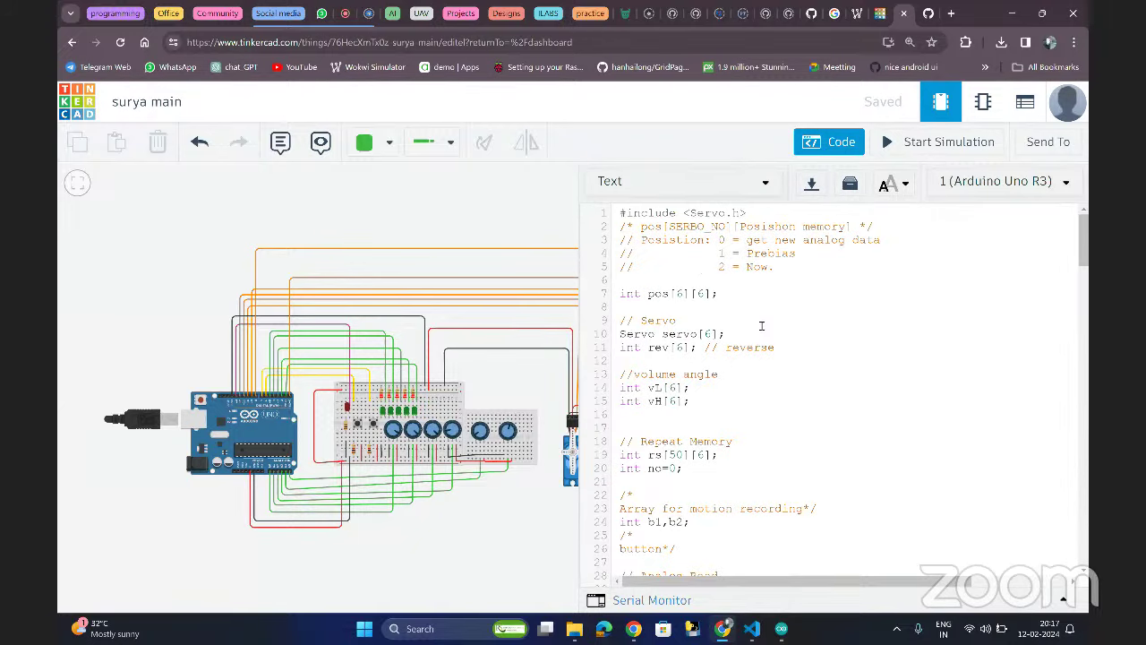
left_click(829, 143)
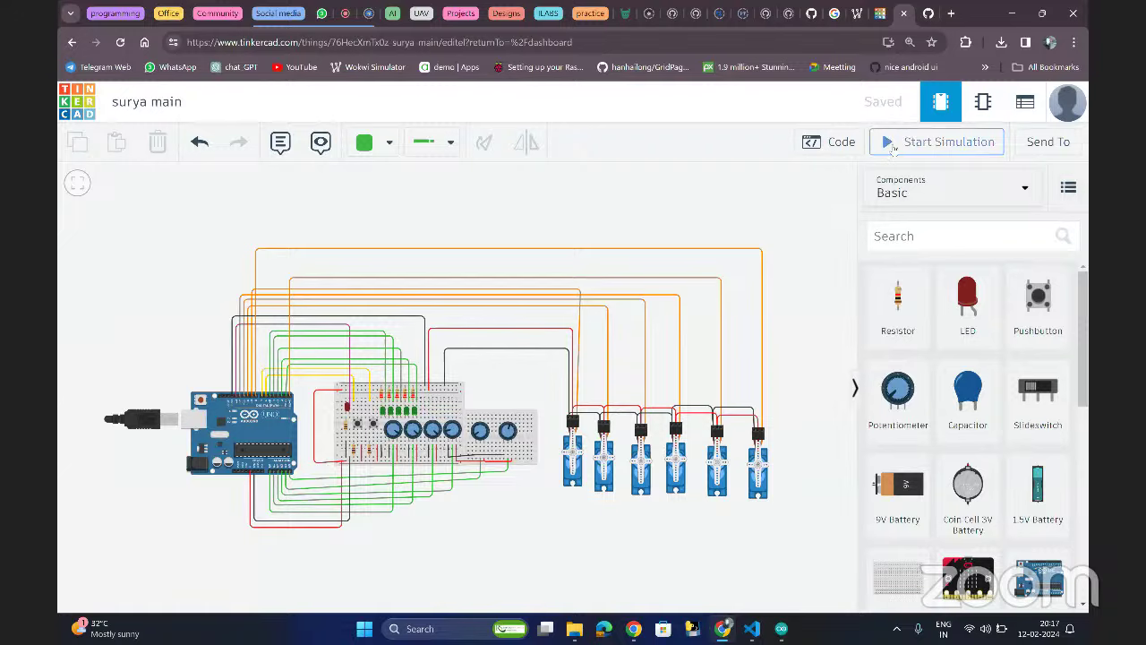
- Start the simulation, turn the breadboard potentiometers to create several servo poses, and record a pose with the second pushbutton
left_click(893, 145)
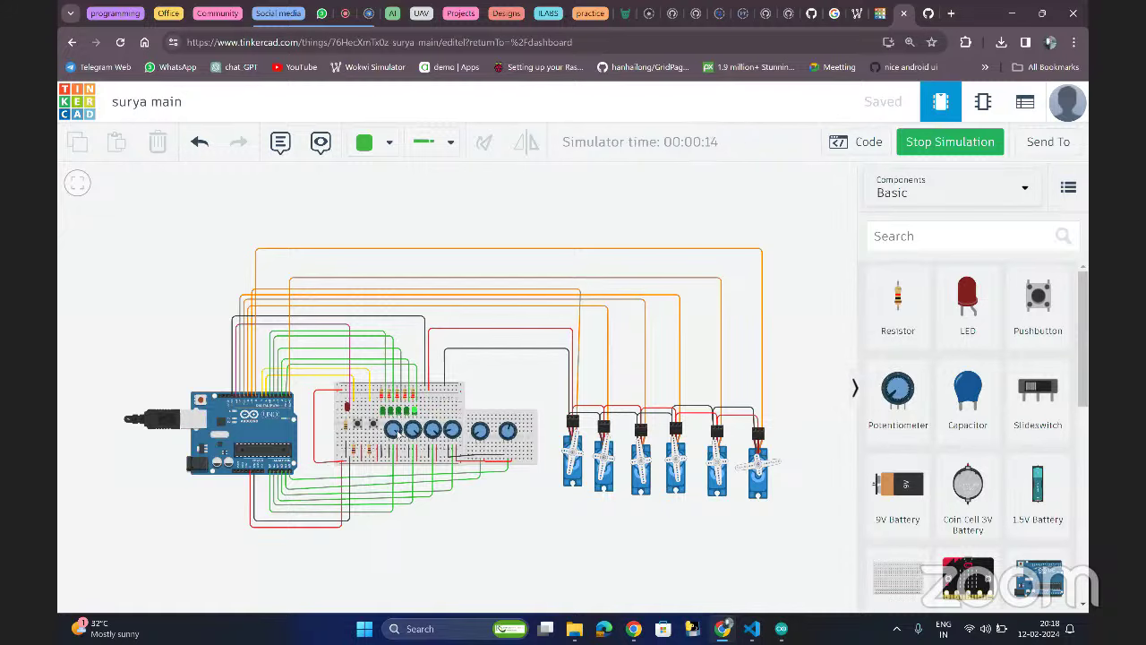
left_click_drag(395, 429, 507, 431)
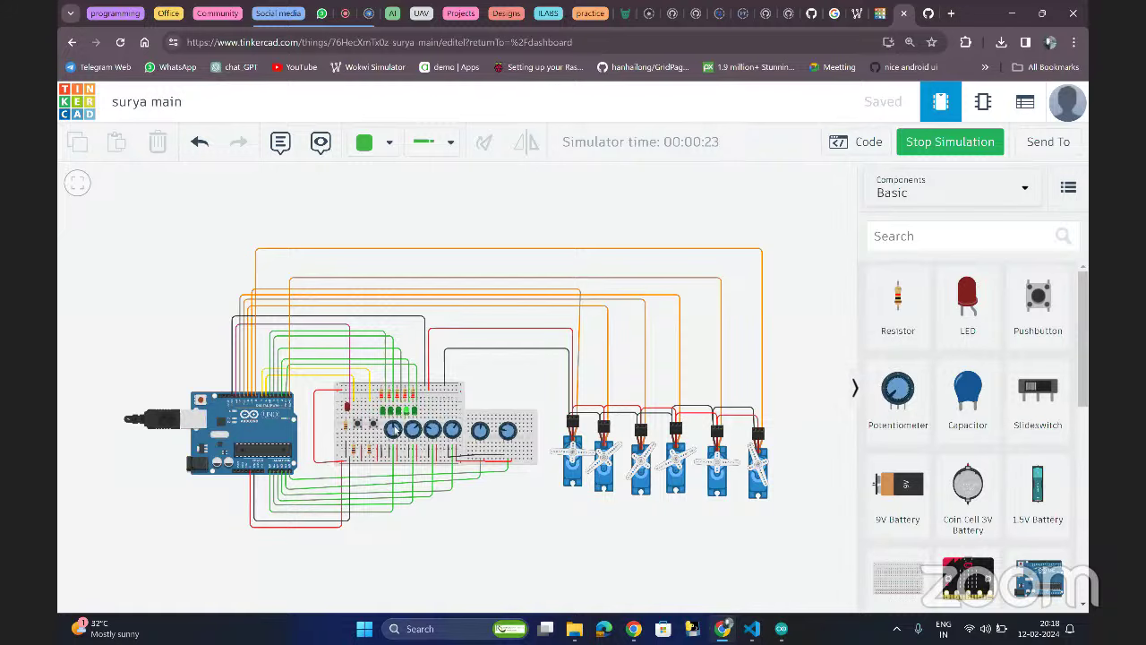
left_click_drag(394, 428, 515, 433)
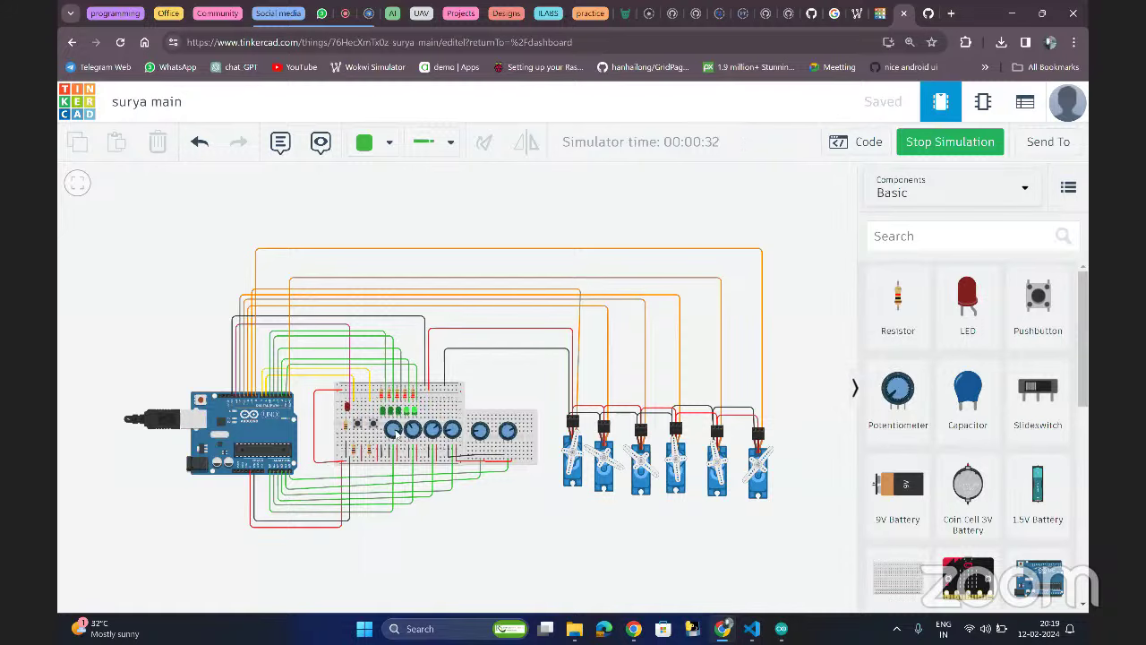
left_click_drag(396, 432, 511, 431)
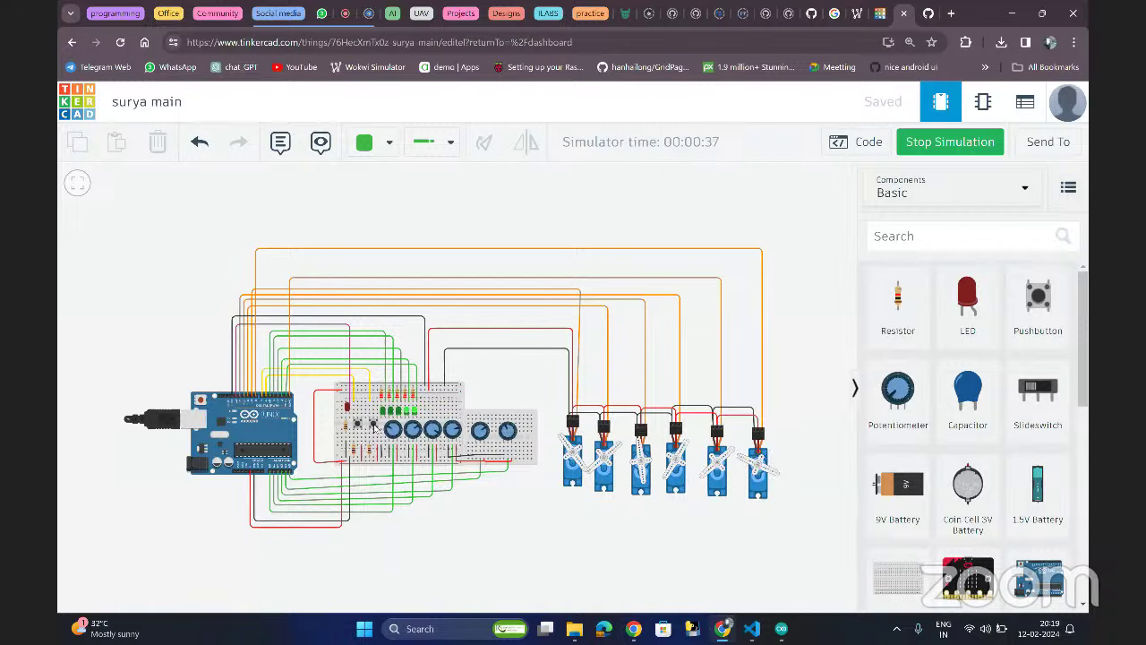
left_click(374, 423)
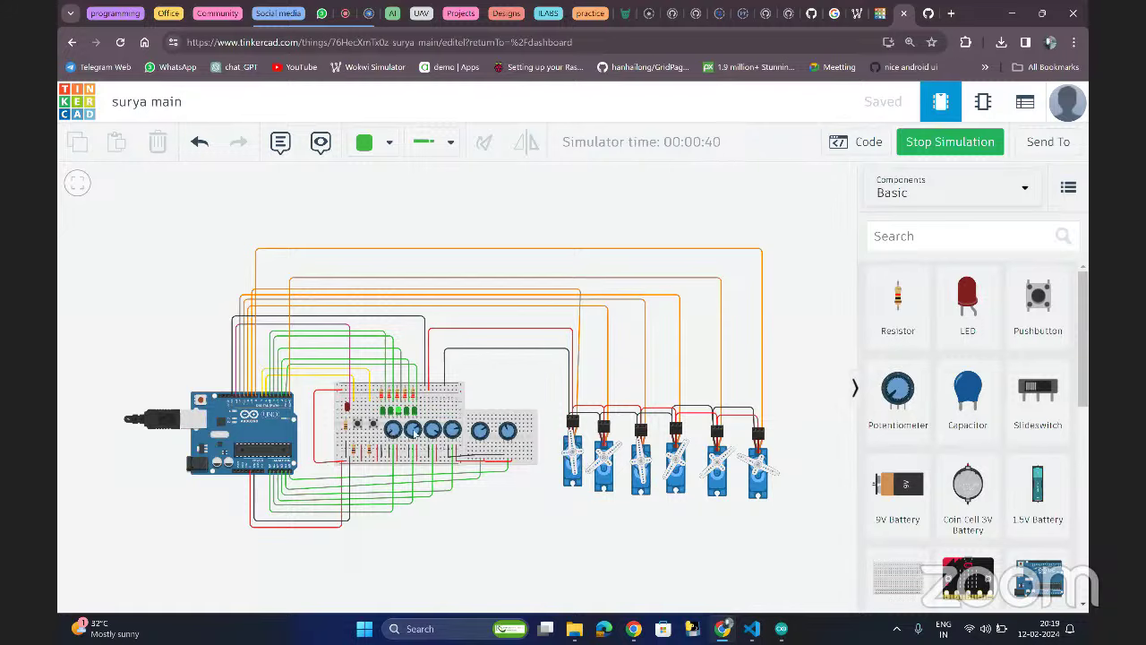
- Turn the potentiometers from the second one onward to rotate the servos back to their upright position
left_click_drag(417, 432, 411, 439)
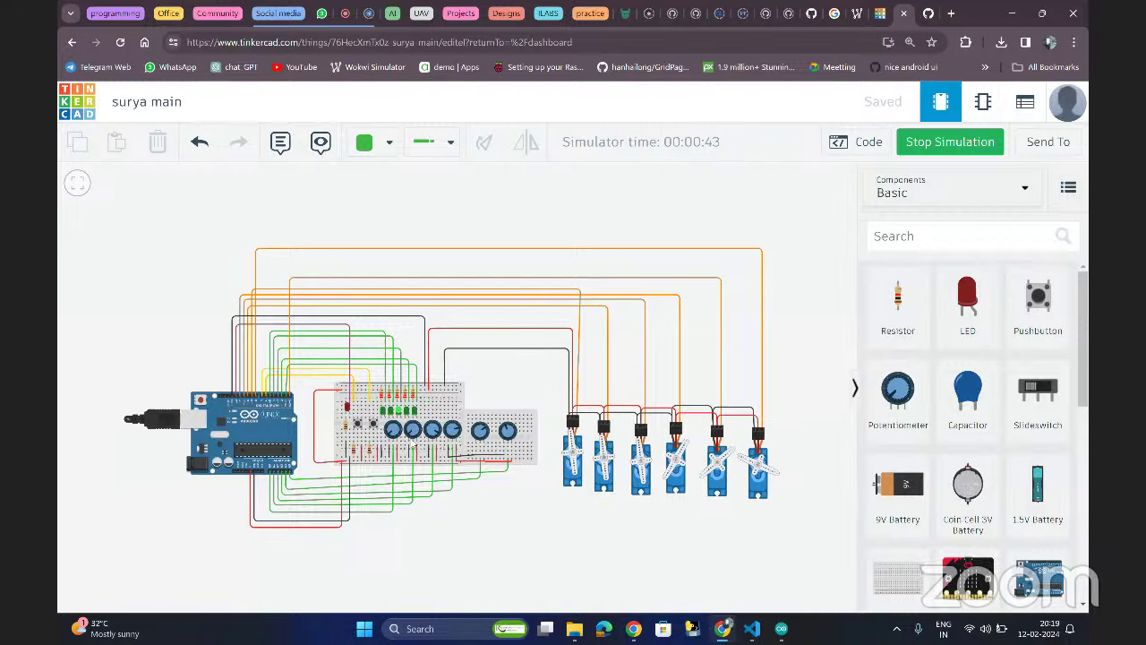
mouse_move(437, 437)
left_mouse_down()
mouse_move(433, 429)
mouse_move(428, 446)
left_mouse_up()
left_click_drag(431, 433, 445, 430)
left_click_drag(456, 431, 455, 434)
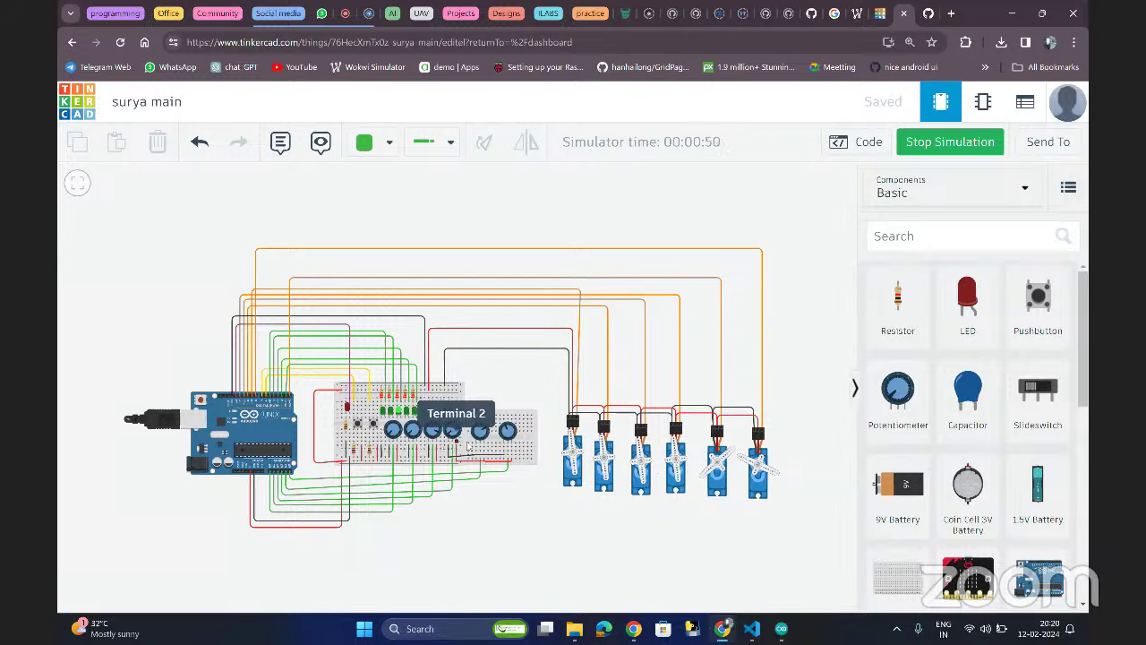
left_click_drag(477, 431, 475, 431)
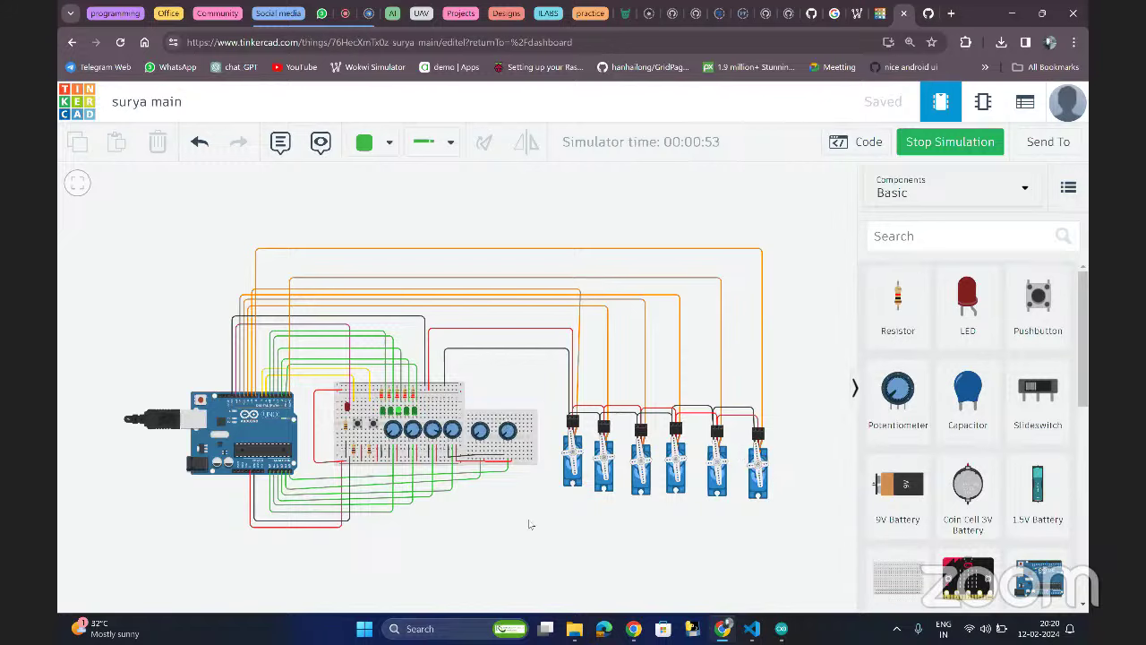
- Play back the recorded servo poses with the first breadboard pushbutton and try turning the potentiometers during playback
left_click(359, 427)
mouse_move(391, 433)
left_mouse_down()
mouse_move(453, 432)
mouse_move(380, 433)
left_mouse_up()
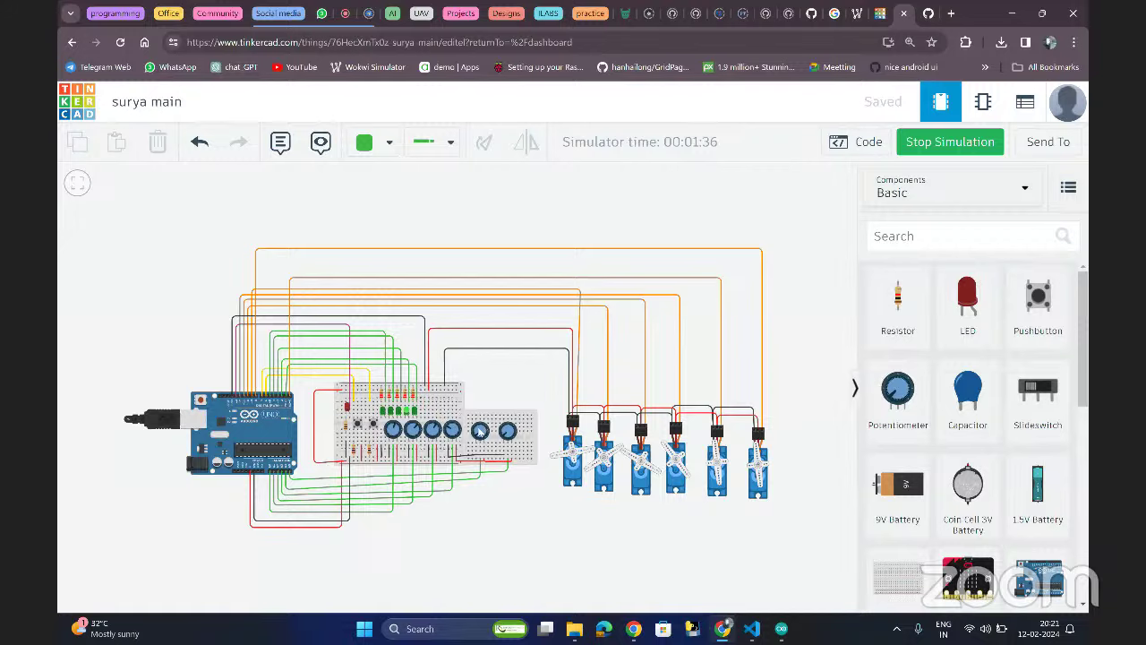
left_click_drag(479, 431, 434, 435)
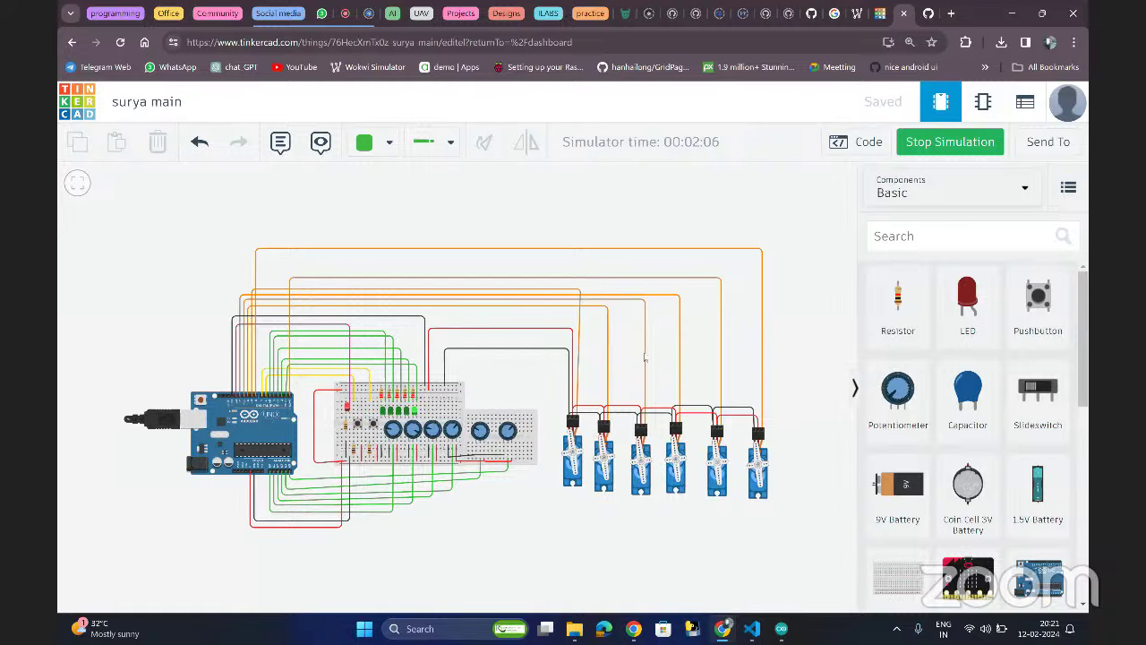
- Inspect the Arduino Uno R3 while the servos repeat their recorded motion, and stop the simulation
left_click(258, 427)
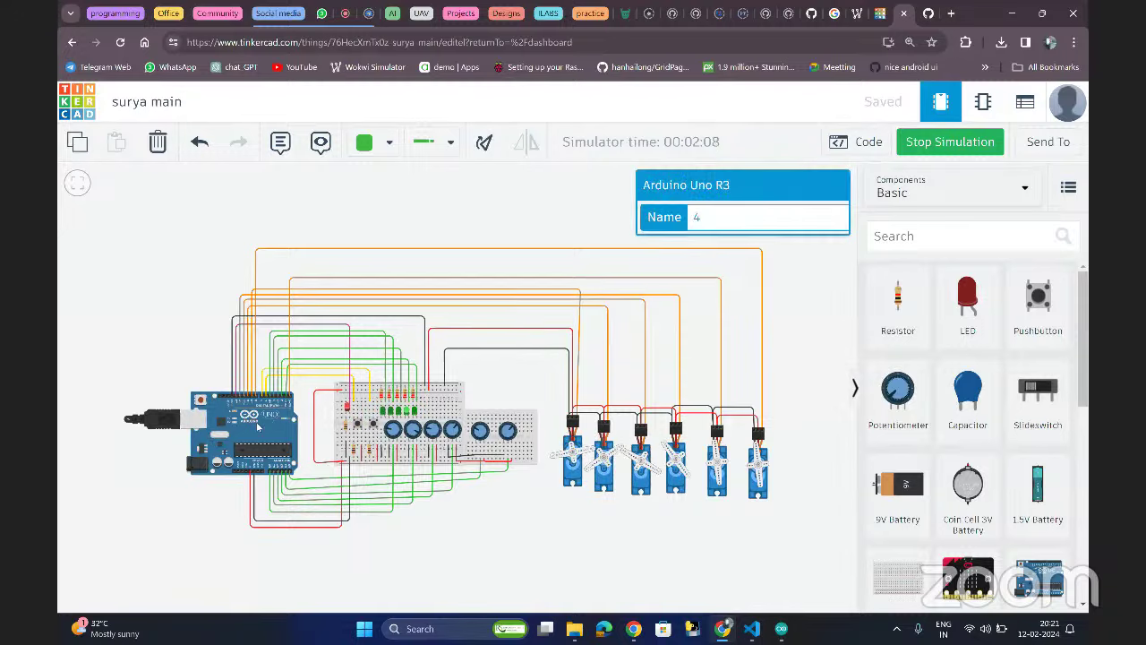
left_click(537, 501)
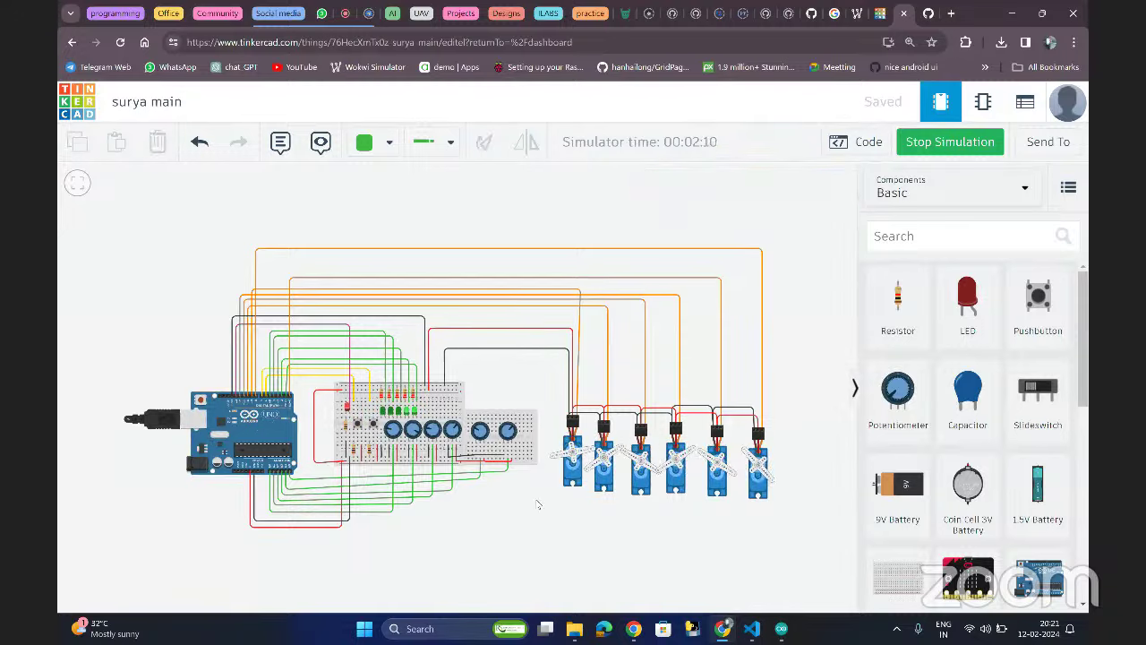
left_click(260, 436)
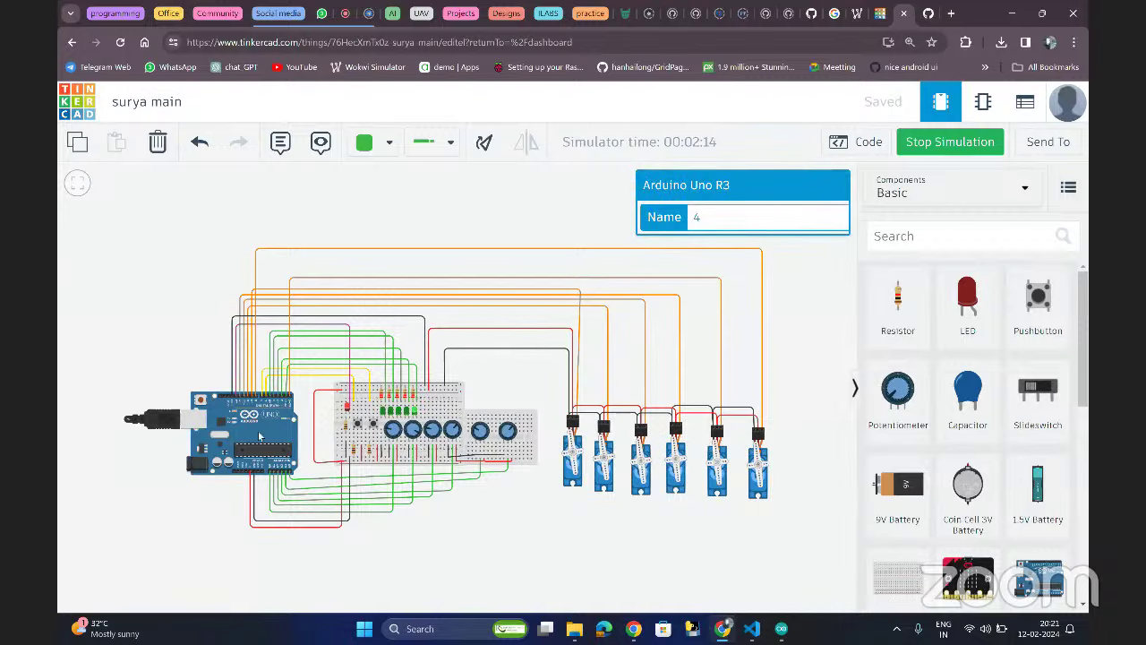
left_click(477, 239)
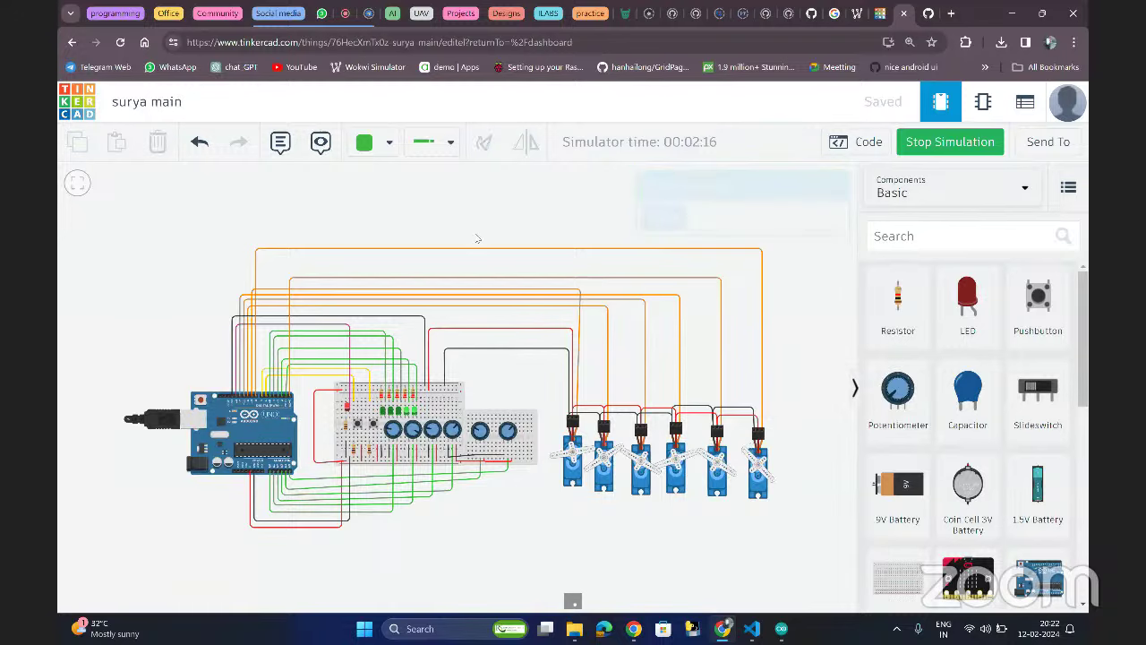
left_click(906, 143)
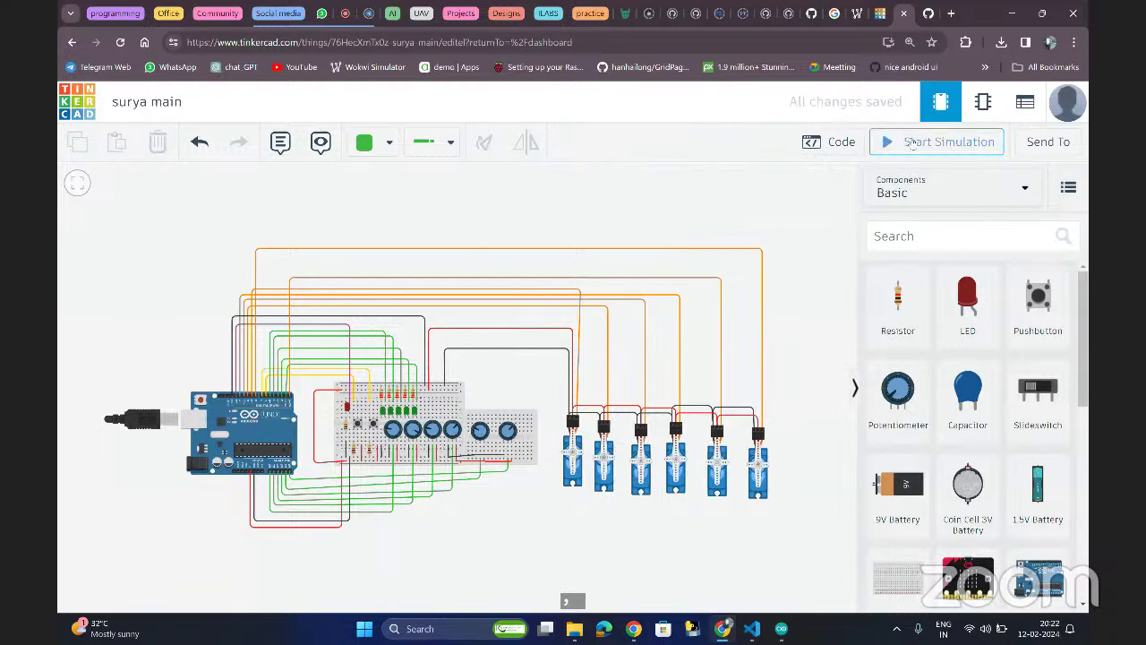
- Show the Arduino code and review the position, servo, volume angle and repeat memory declarations at its beginning
left_click(836, 143)
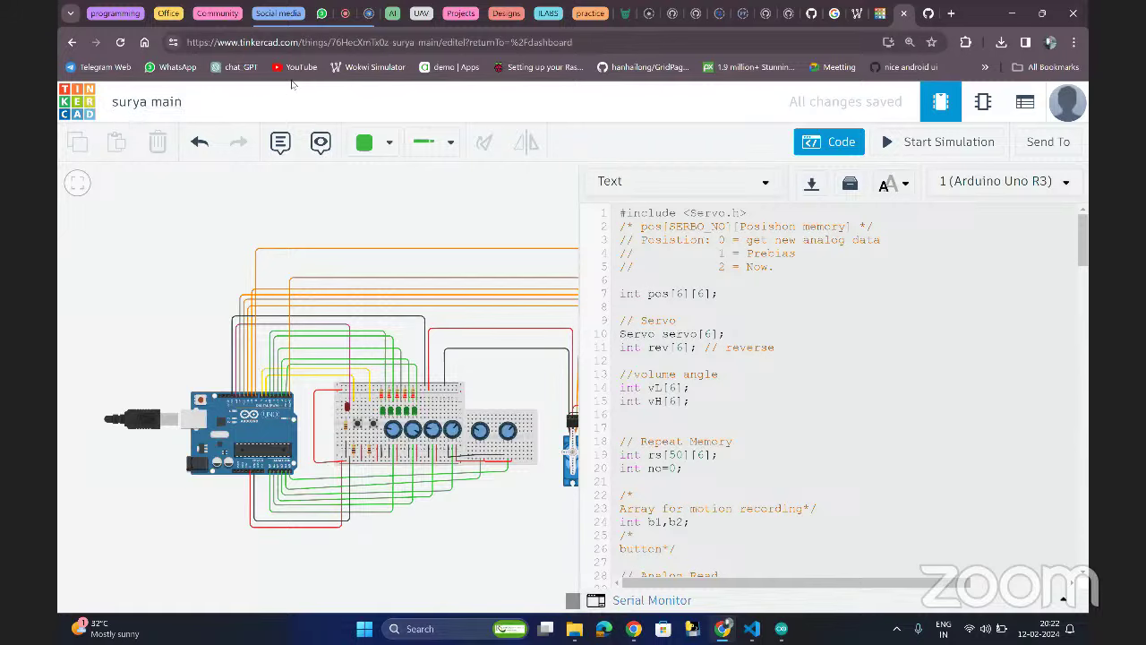
left_click(689, 257)
scroll(729, 296, "down", 4)
scroll(729, 297, "up", 2)
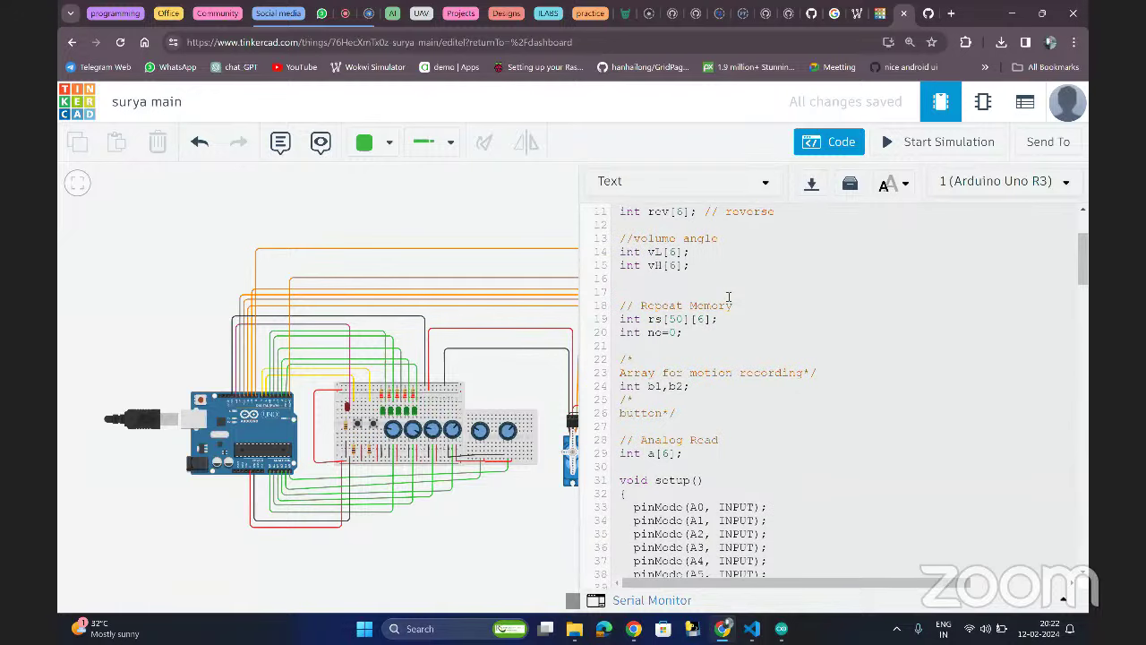
scroll(729, 296, "up", 2)
left_click(729, 296)
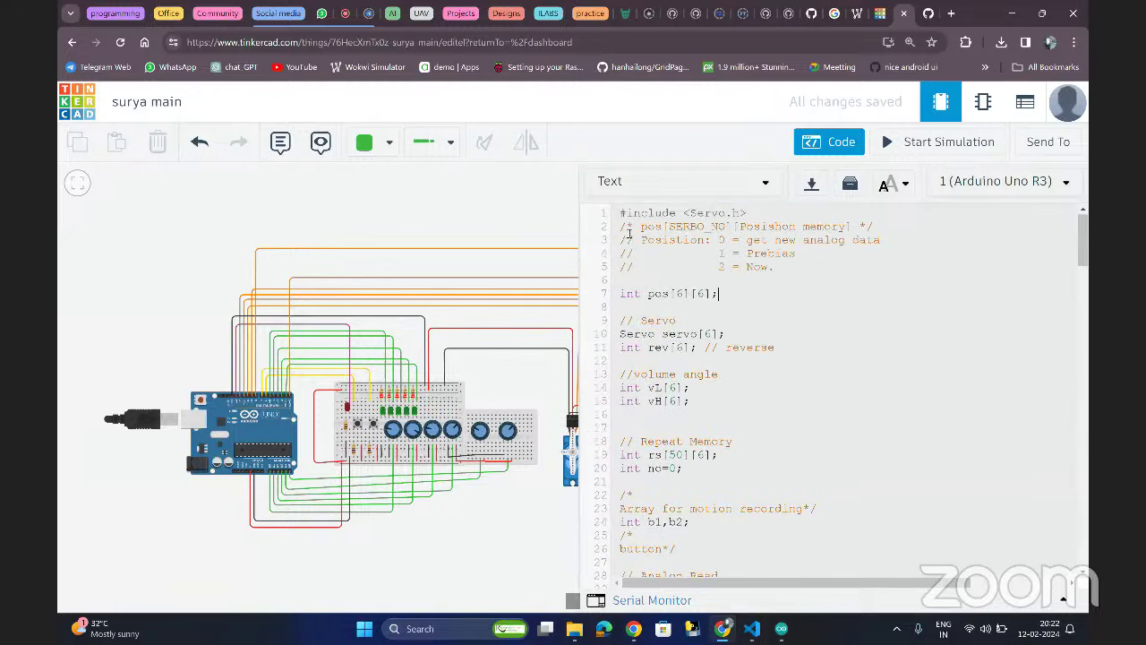
left_click_drag(621, 227, 720, 261)
left_click(719, 258)
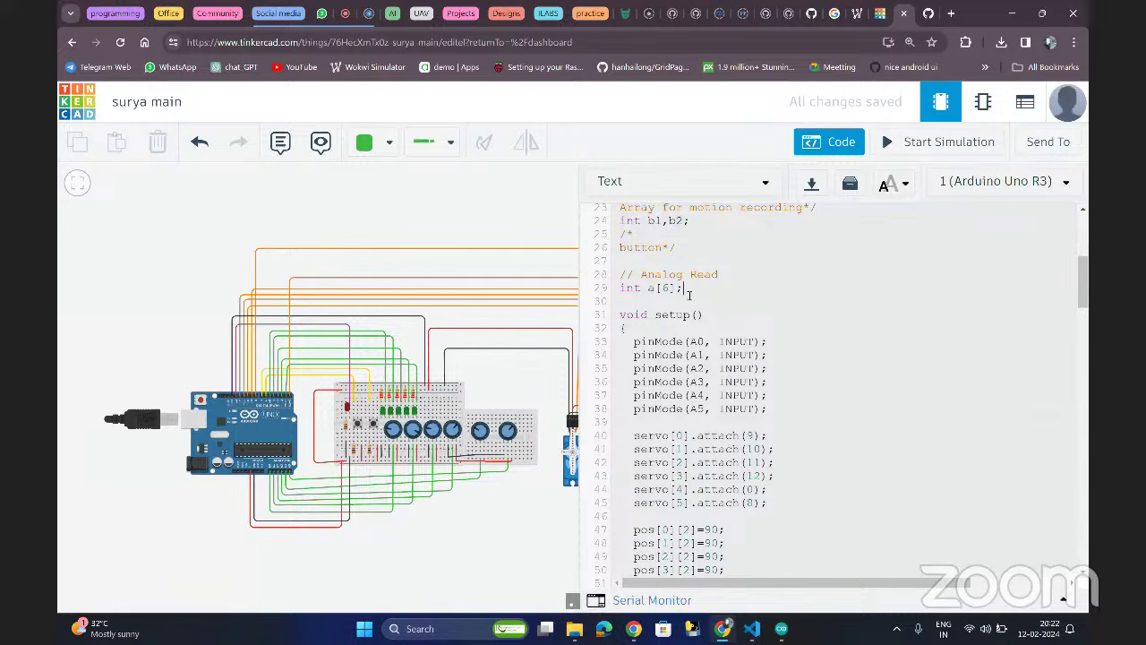
- Review the pin and servo assignments in setup, then the loop, readPos and automove functions, and return to the code's beginning
left_click_drag(629, 354, 749, 462)
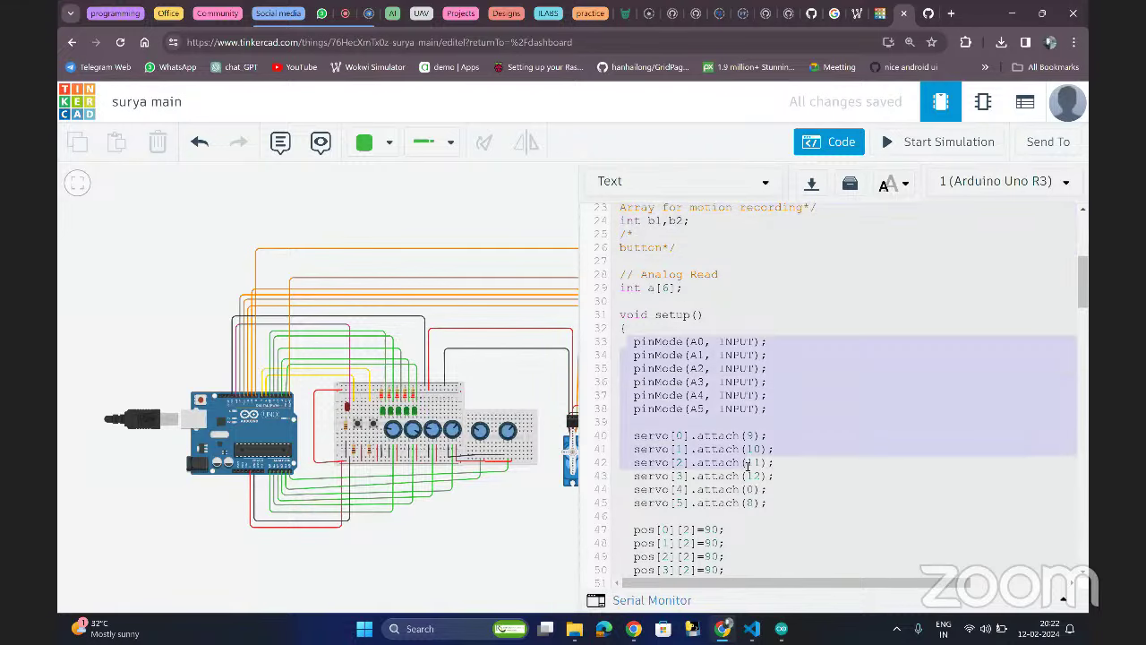
left_click(748, 462)
scroll(748, 466, "down", 2)
scroll(746, 440, "down", 6)
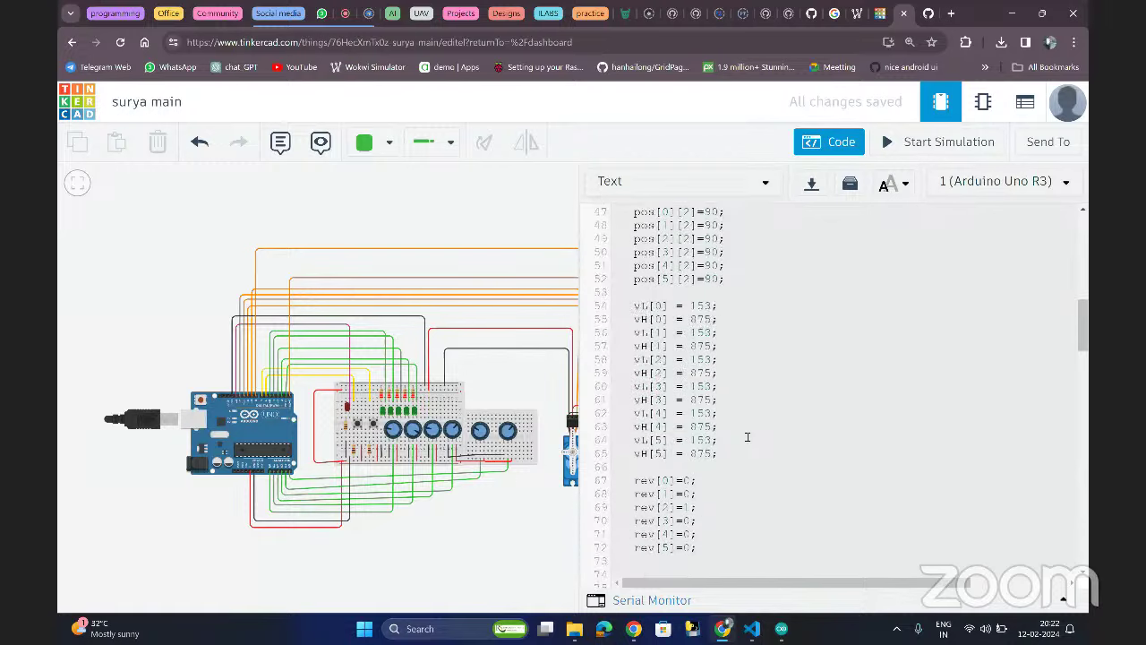
scroll(746, 436, "down", 3)
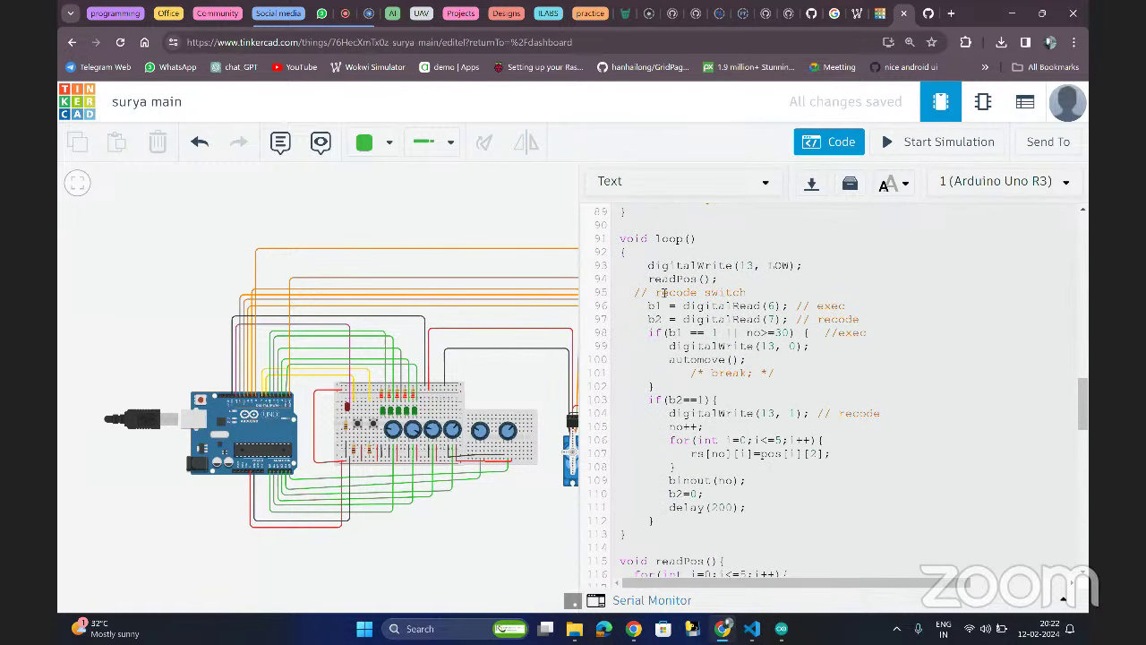
scroll(646, 278, "down", 4)
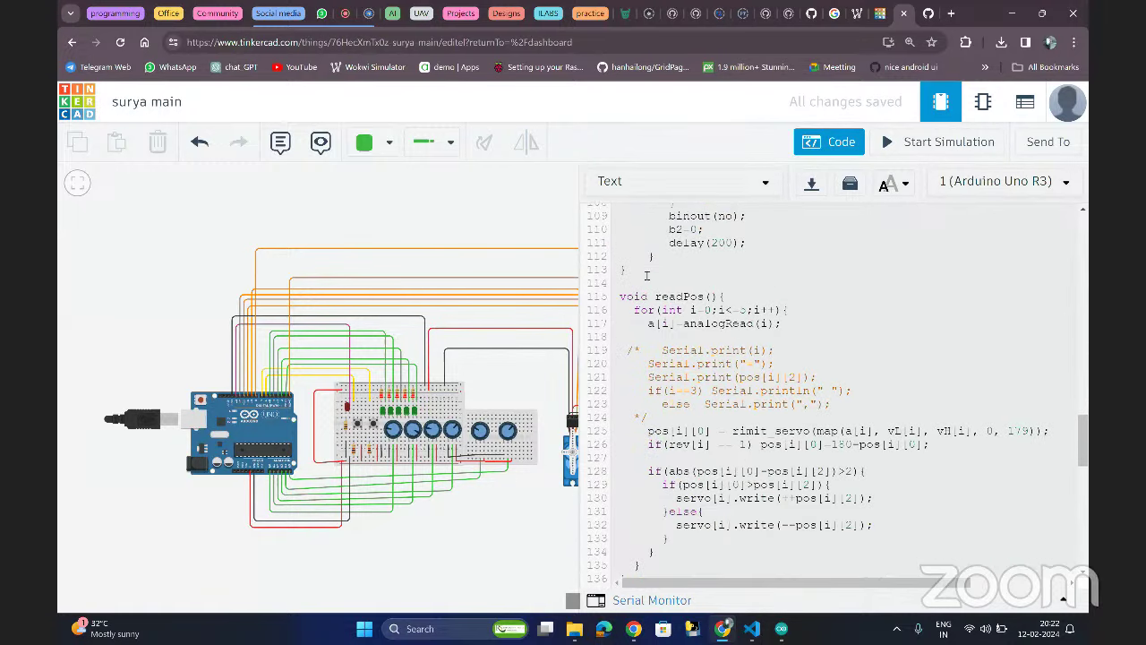
scroll(646, 275, "down", 6)
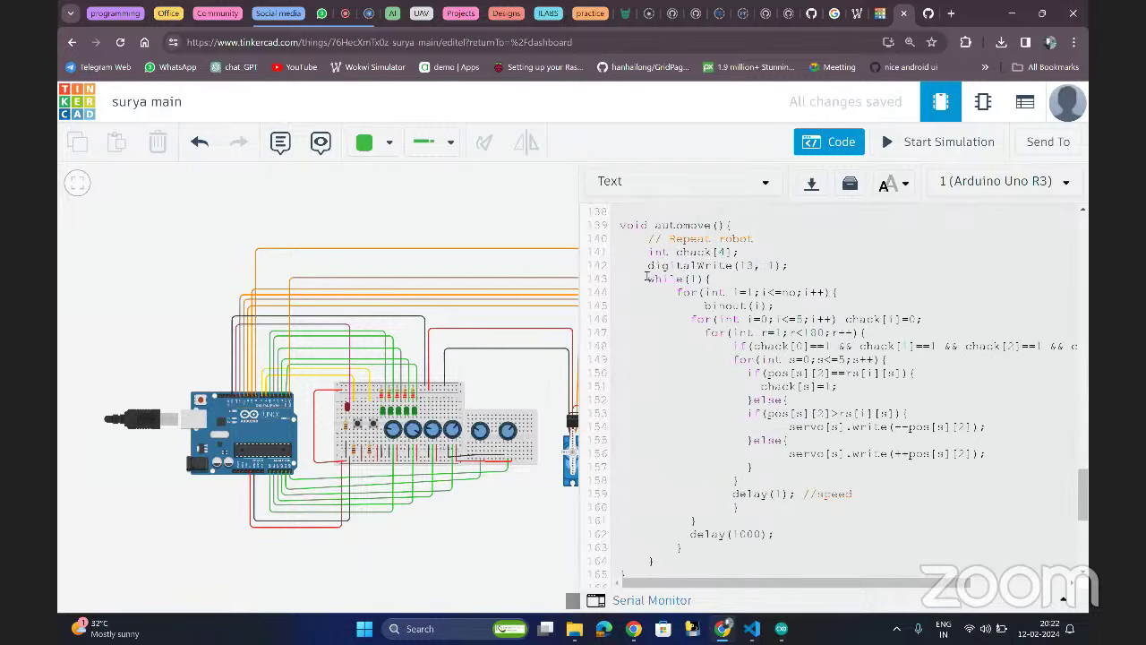
scroll(647, 277, "down", 4)
scroll(646, 275, "up", 20)
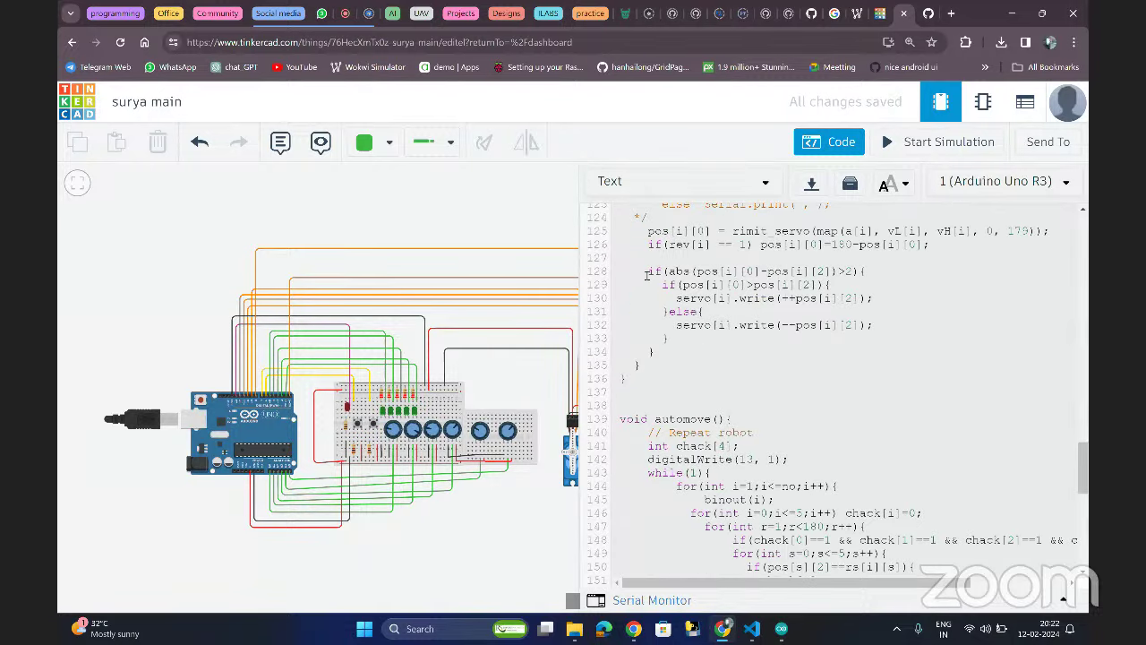
scroll(647, 274, "up", 10)
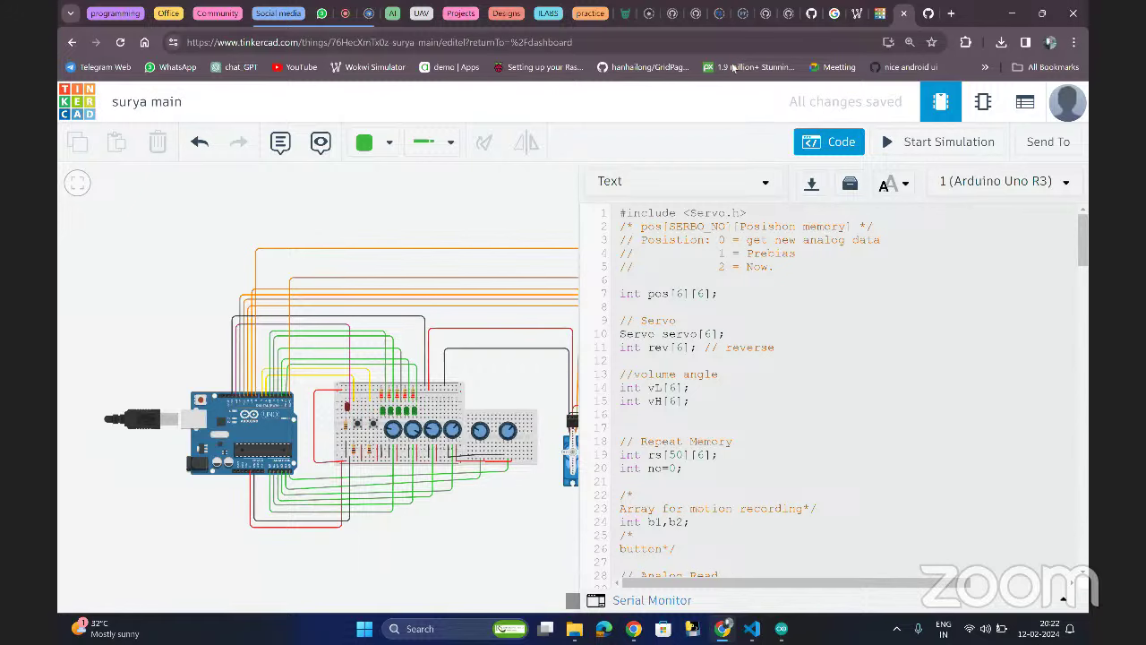
- Switch to the Magnificent Trug design containing the Arduino, LED and single potentiometer
left_click(880, 13)
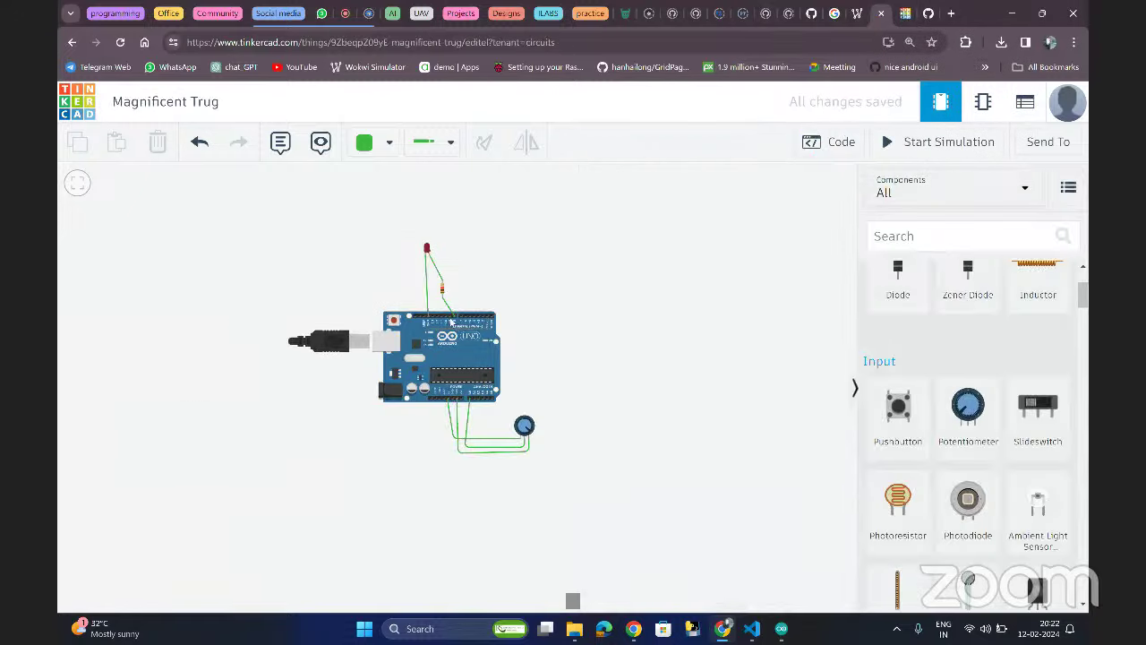
- Inspect the resistor's wire at the Arduino, the potentiometer's properties and the digital pin header
left_click(454, 319)
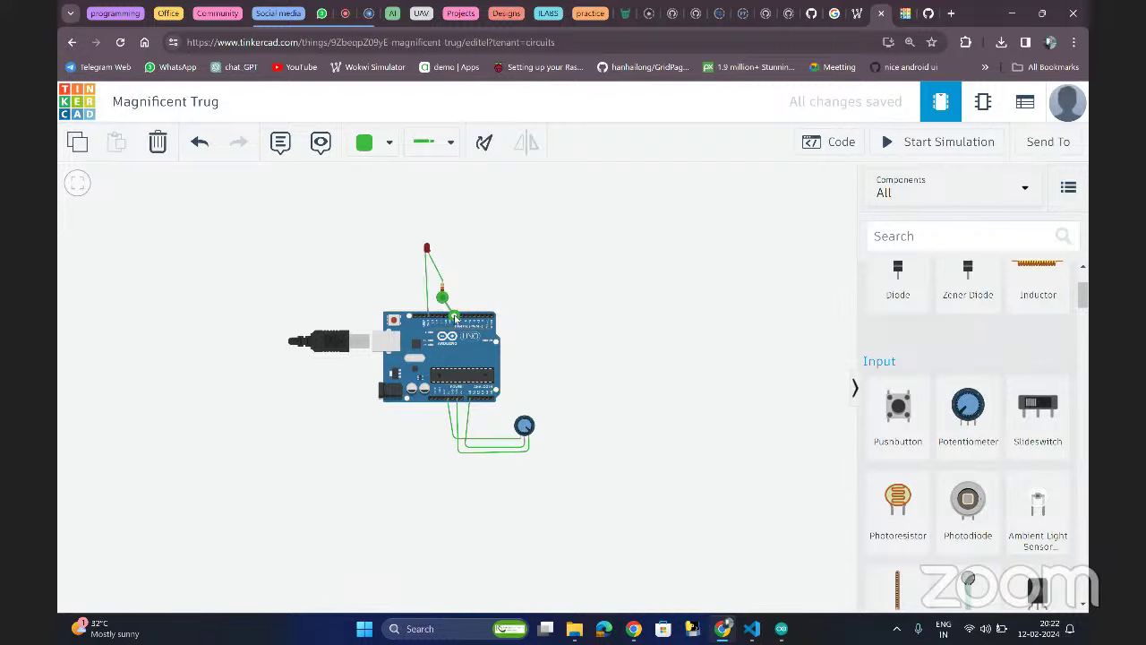
left_click(525, 426)
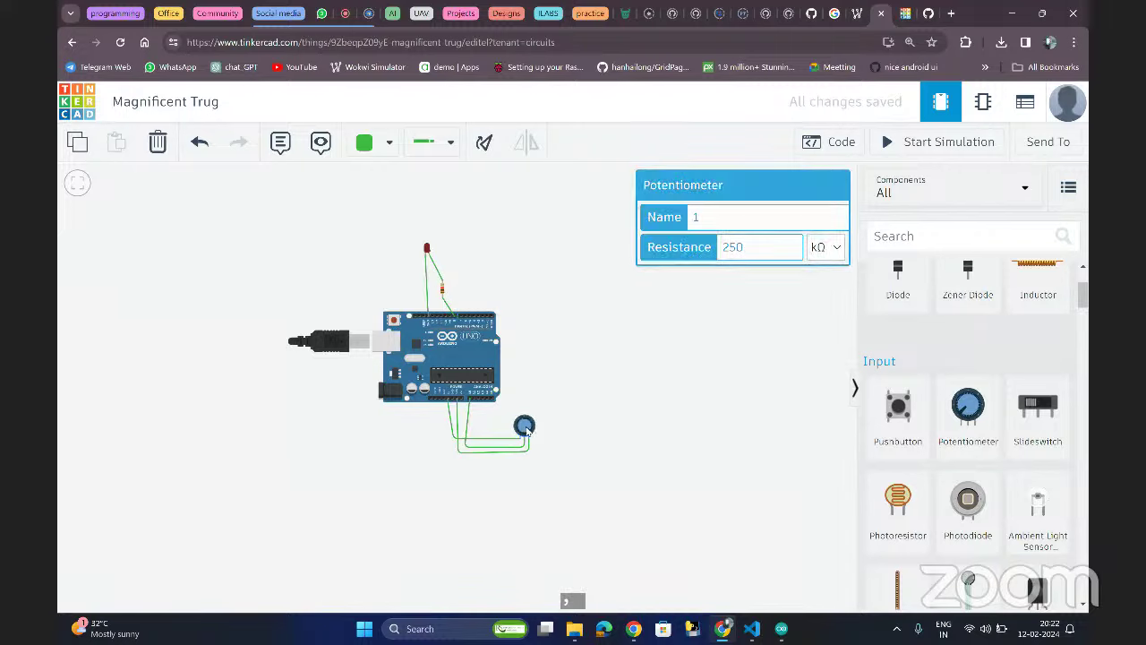
left_click(583, 320)
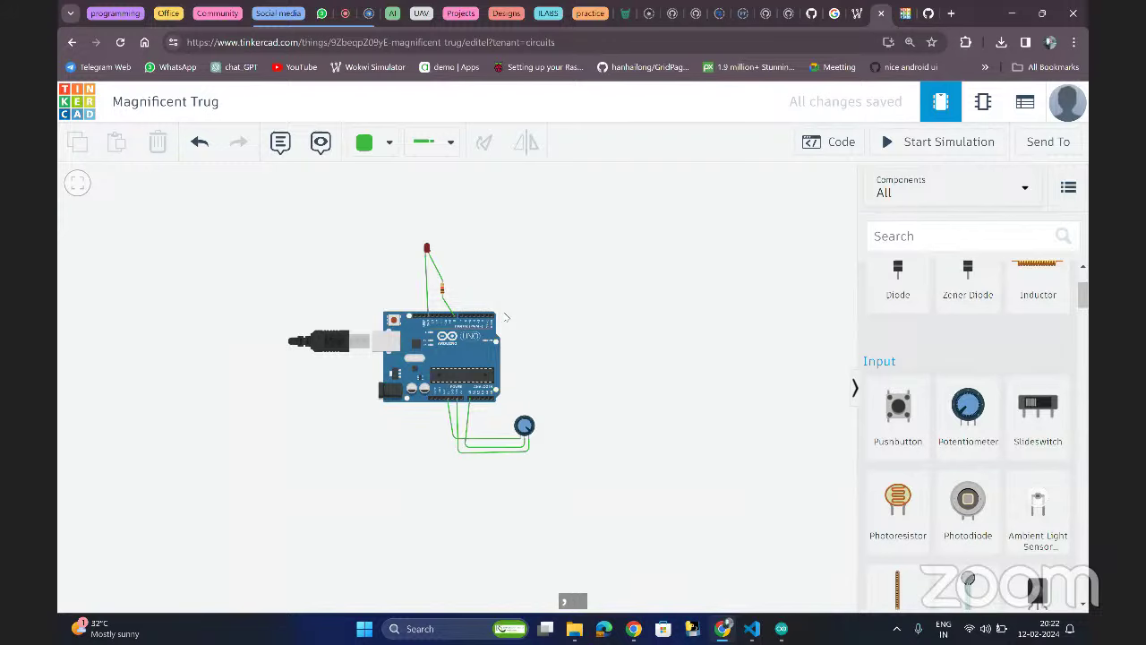
scroll(506, 317, "up", 5)
scroll(506, 316, "down", 2)
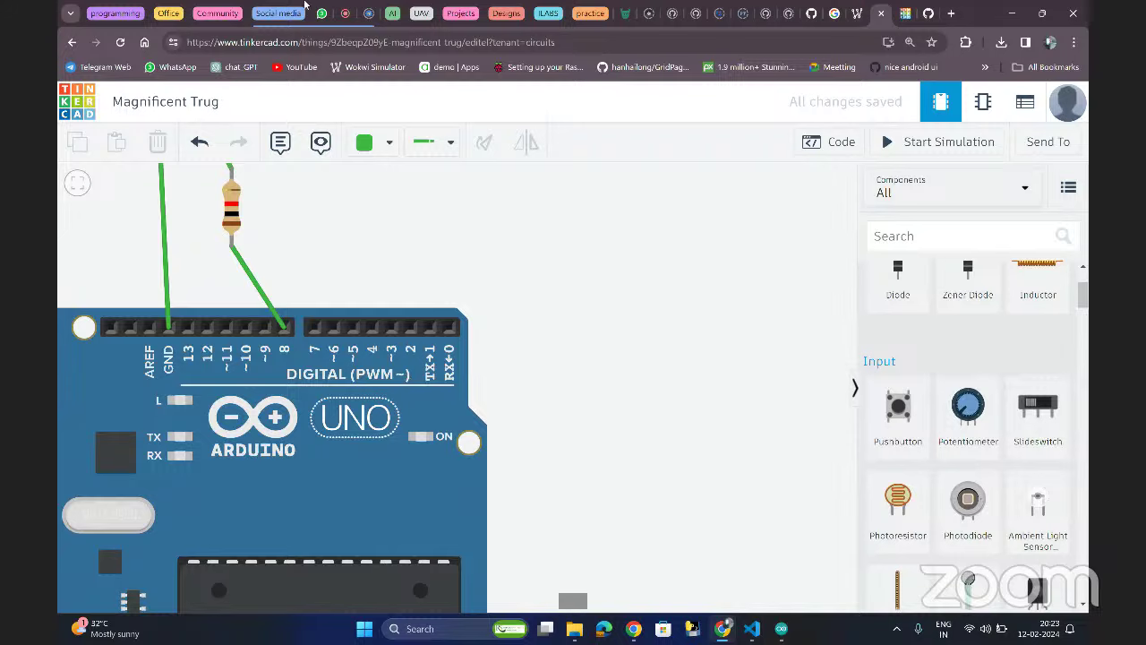
- Look at the surya main circuit for comparison, and return to the Arduino's digital pins in the Magnificent Trug design
left_click(343, 15)
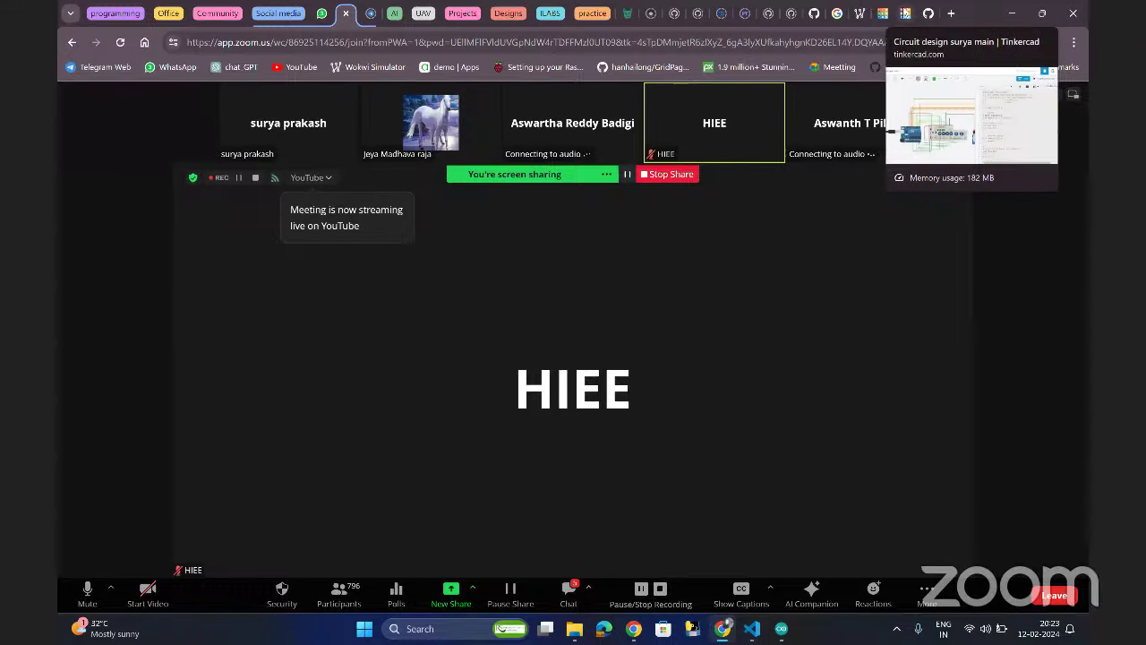
left_click(905, 14)
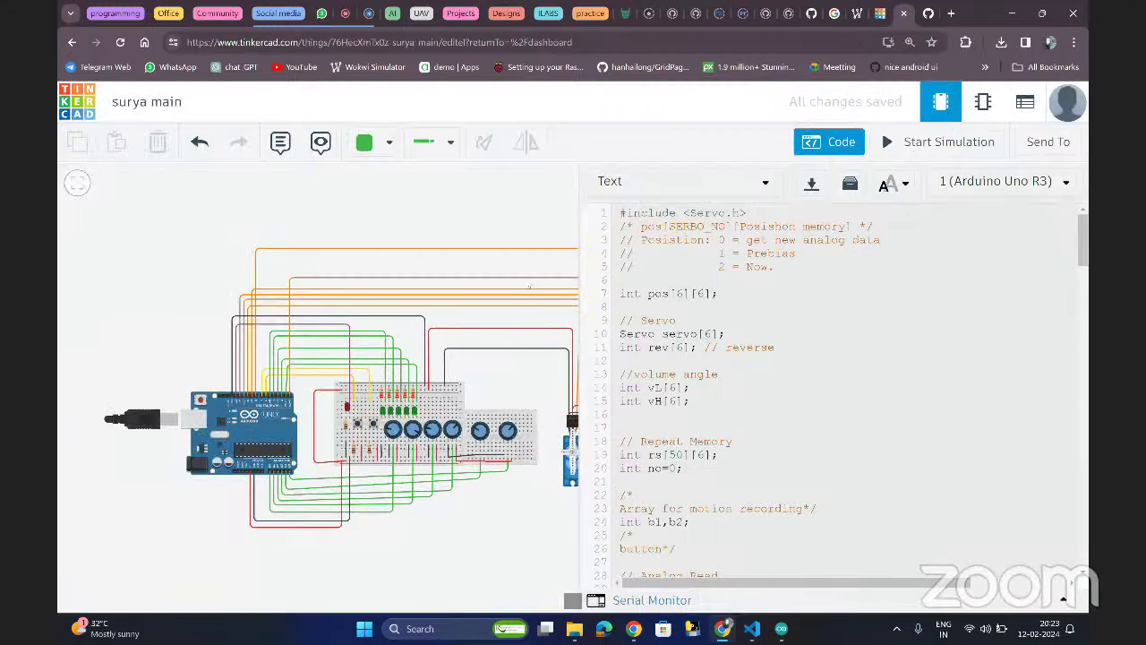
left_click(880, 14)
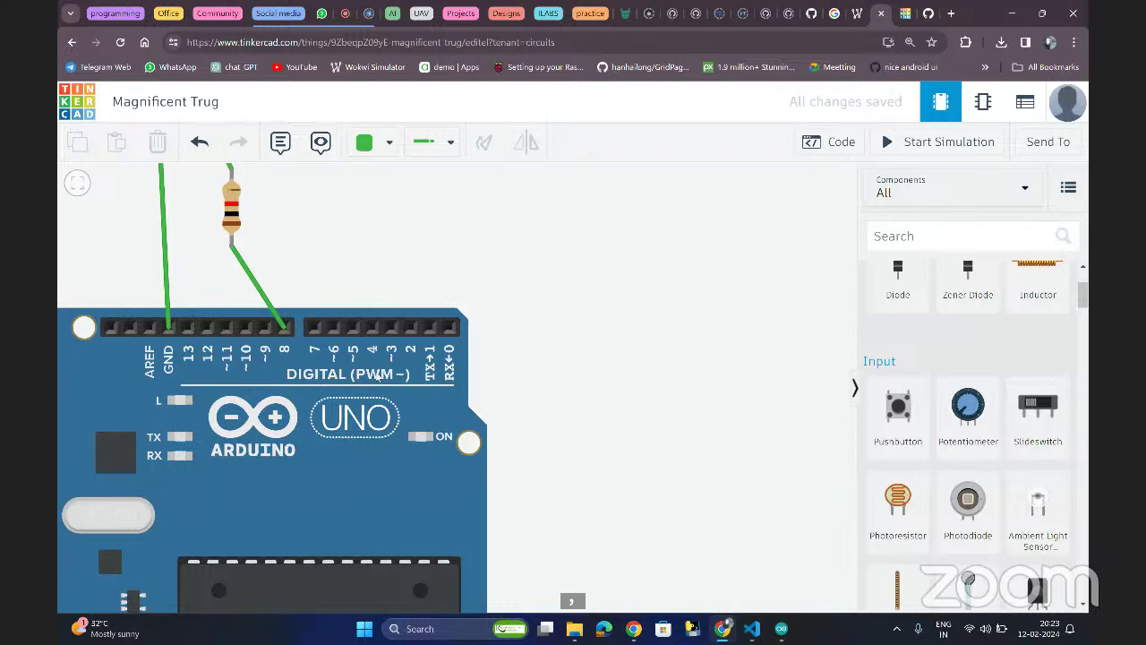
mouse_move(364, 377)
left_mouse_down()
mouse_move(403, 379)
mouse_move(360, 381)
left_mouse_up()
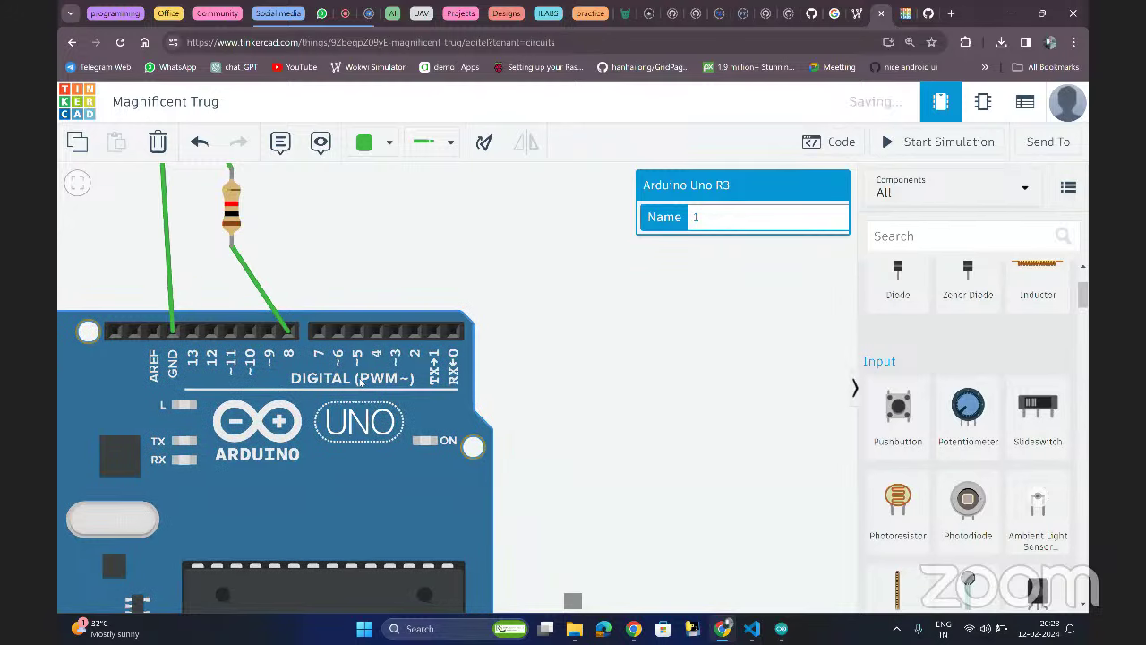
left_click(517, 378)
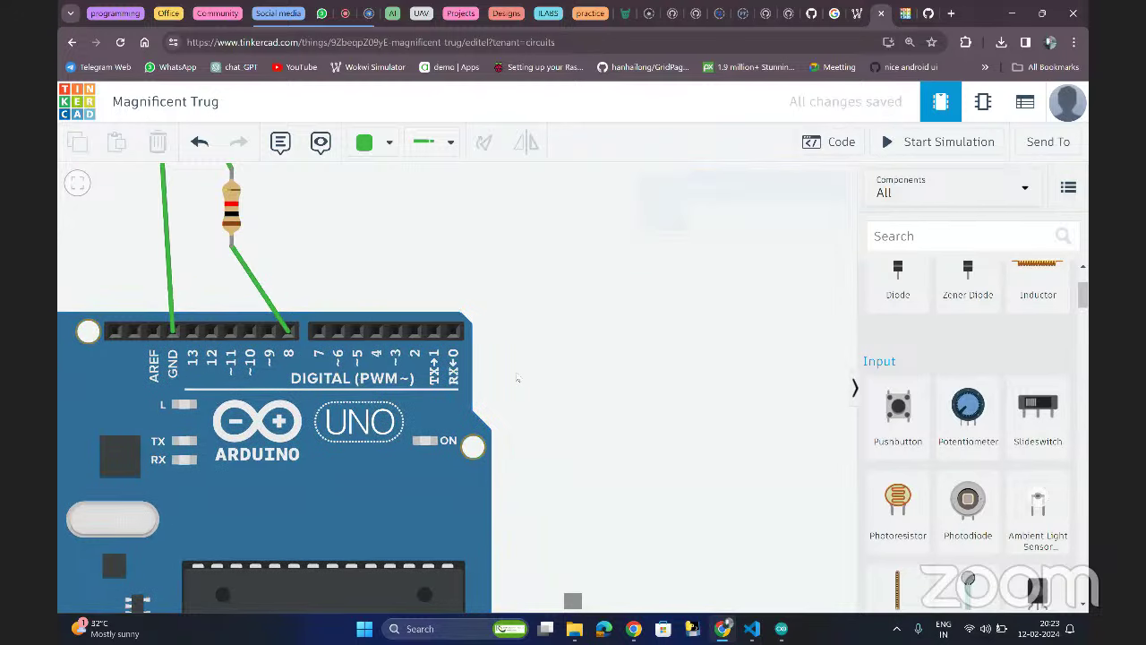
- Inspect the micro servo in the surya main design and return to the Magnificent Trug design
left_click(905, 12)
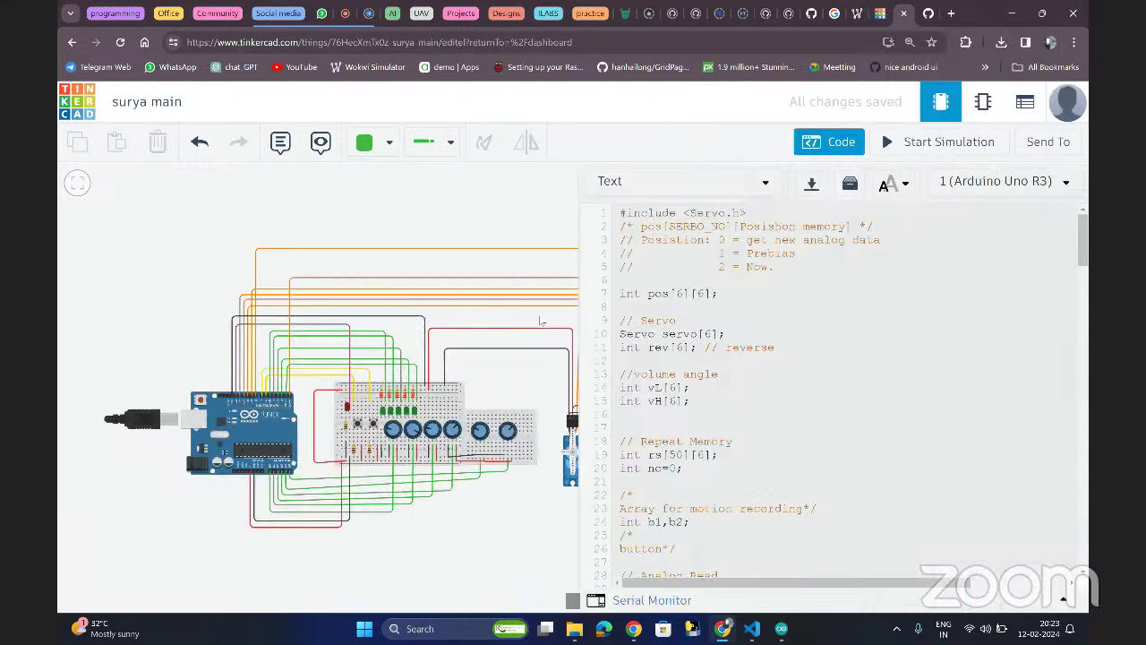
left_click(567, 454)
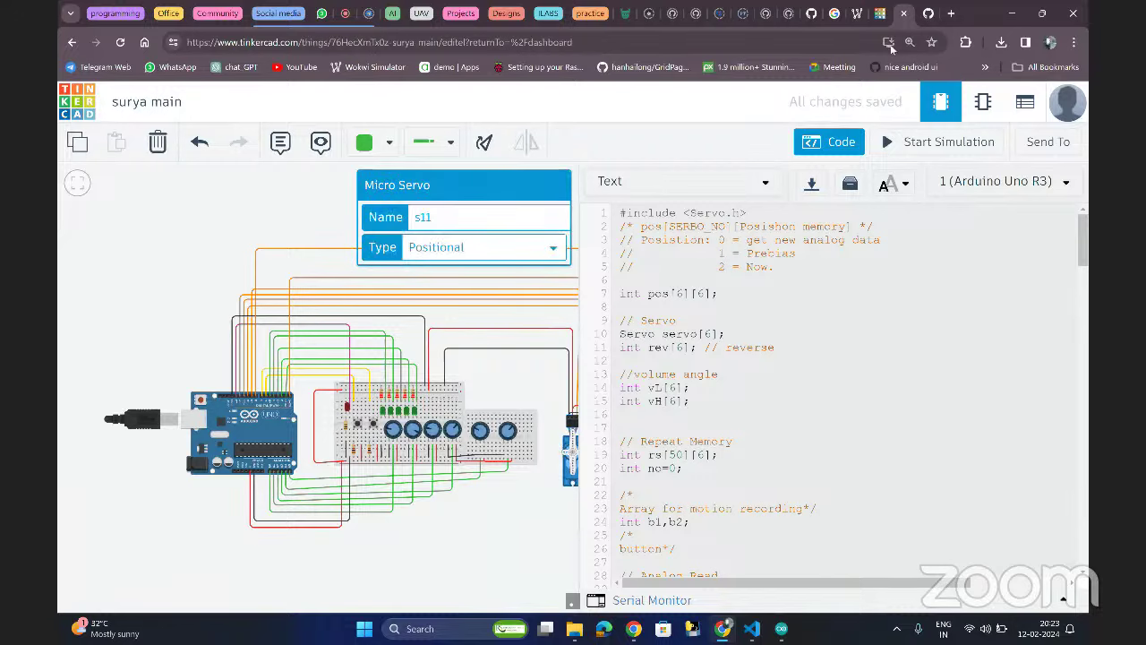
left_click(878, 14)
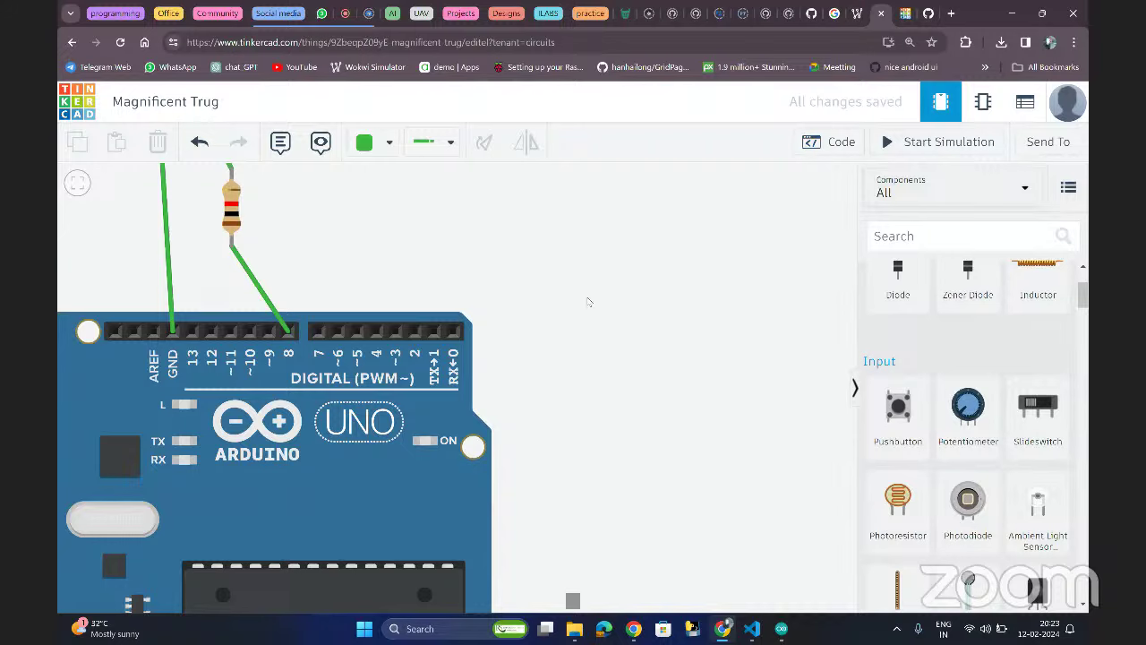
- Search the components for "servo" and place a micro servo beside the Arduino Uno
left_click(905, 235)
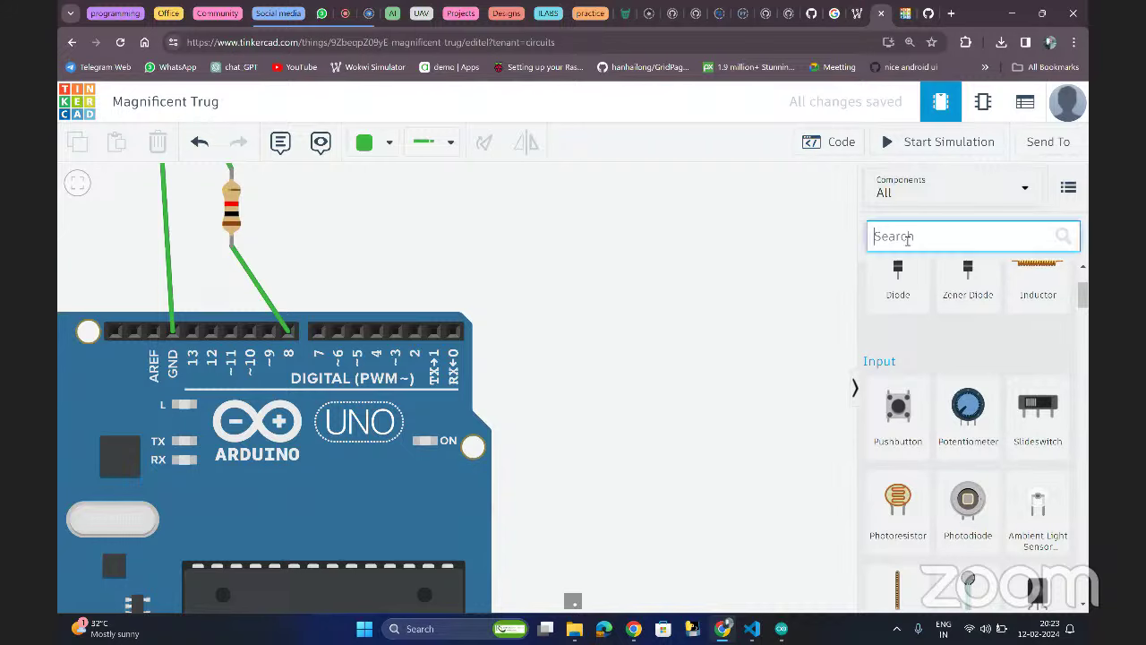
type("servo")
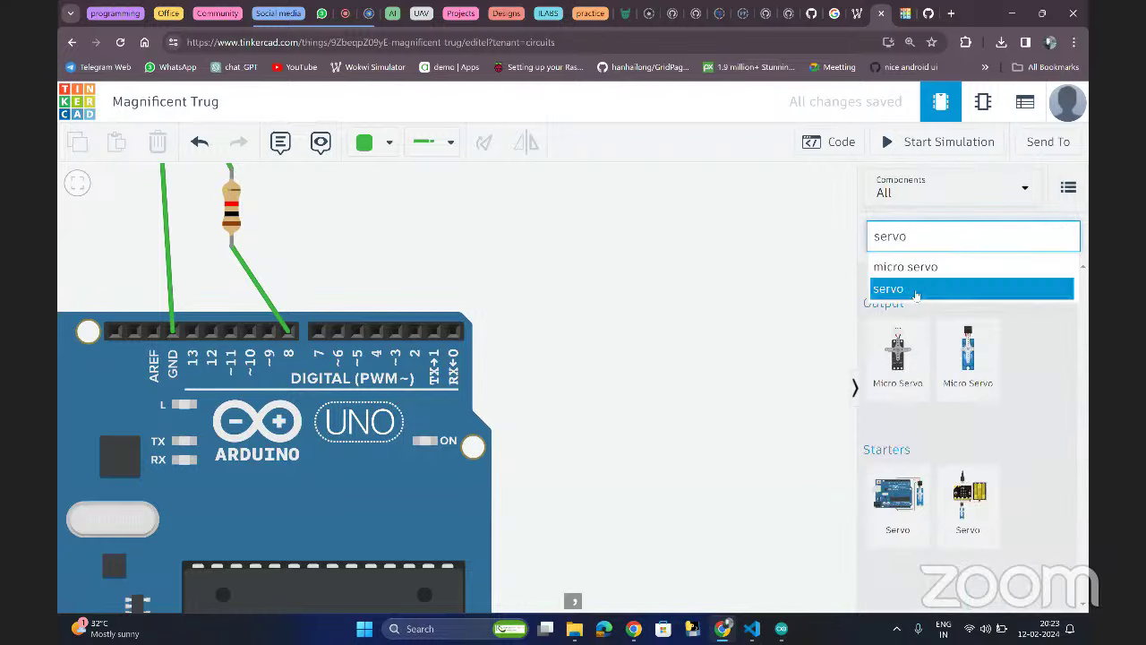
left_click(906, 358)
left_click_drag(907, 361, 674, 293)
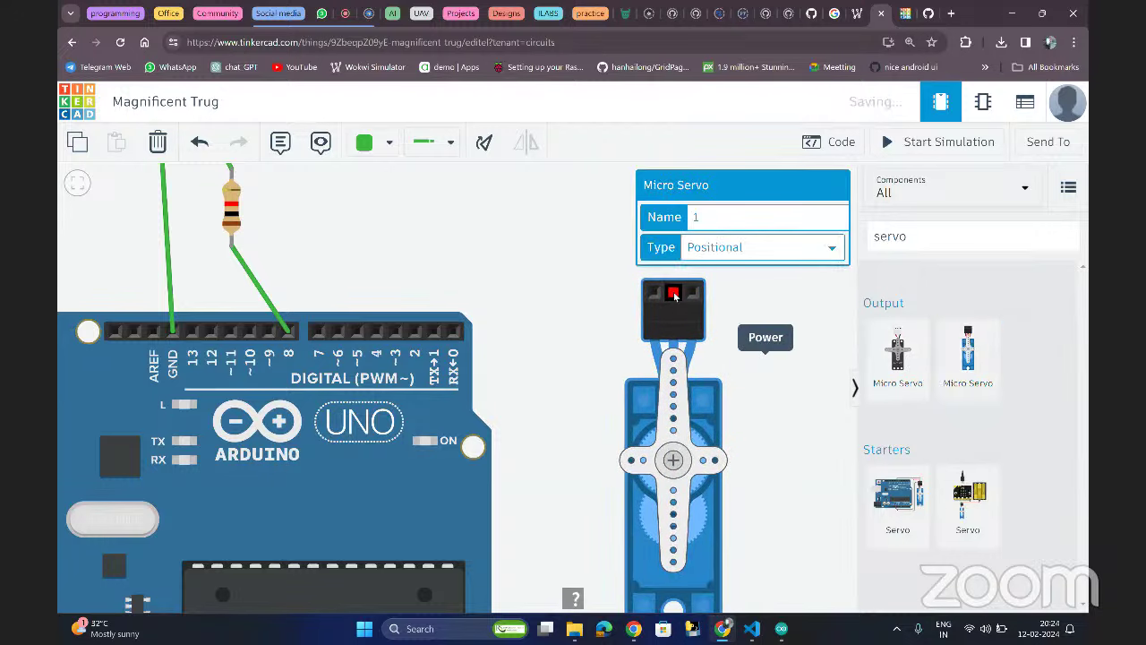
- Reposition the micro servo farther away from the Arduino's right edge to leave room for wiring
left_click_drag(714, 407, 651, 358)
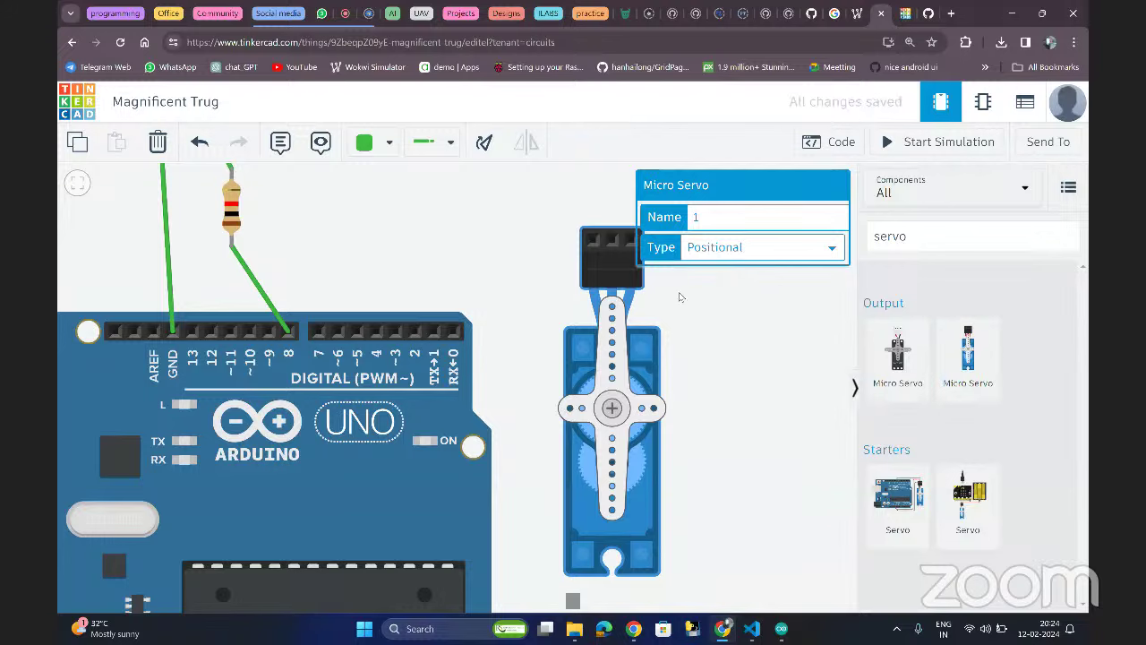
left_click_drag(696, 427, 389, 325)
left_click_drag(446, 370, 567, 456)
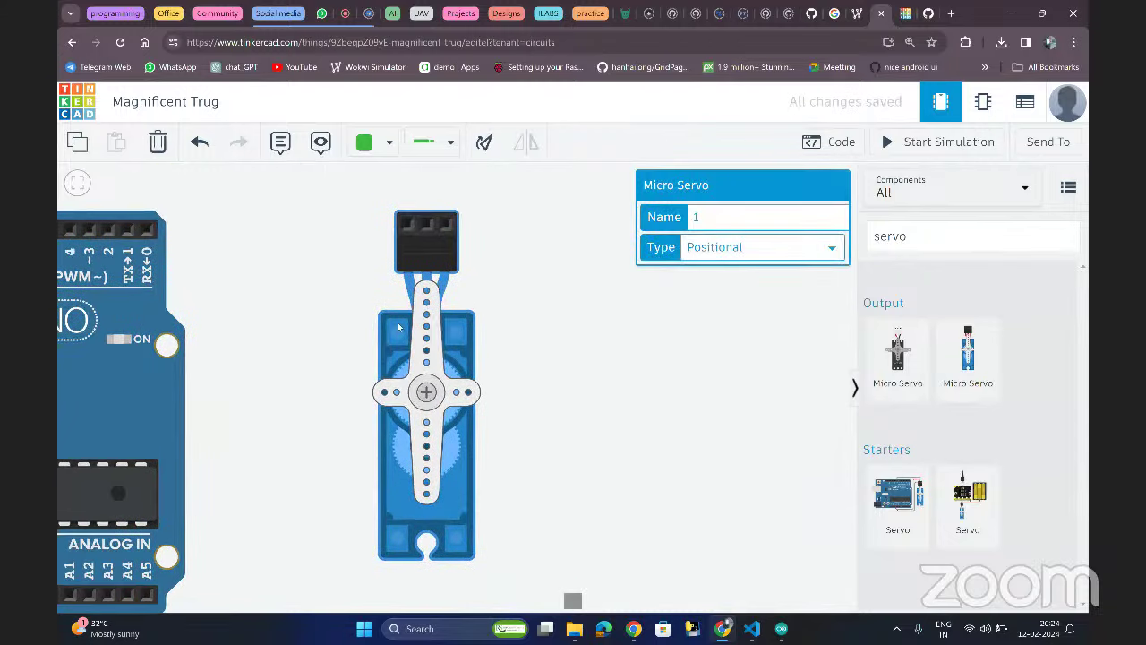
left_click_drag(286, 297, 554, 353)
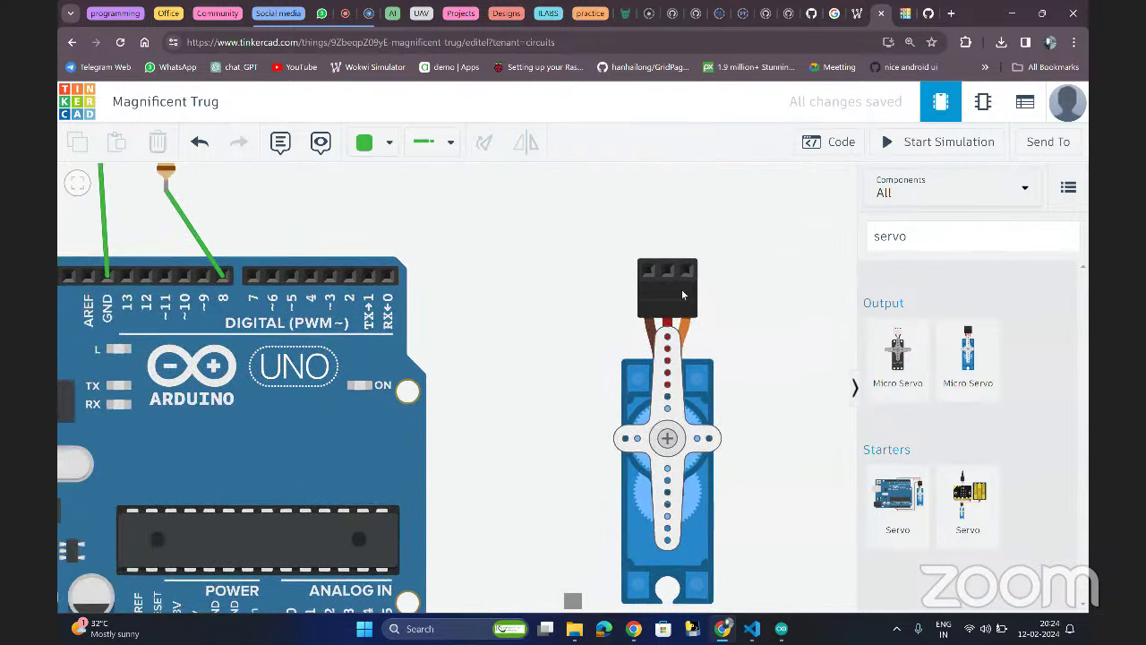
- Wire the micro servo's power pin to the Arduino's Vin pin, routing the wire around the servo's left side
scroll(605, 309, "down", 5)
scroll(604, 307, "up", 6)
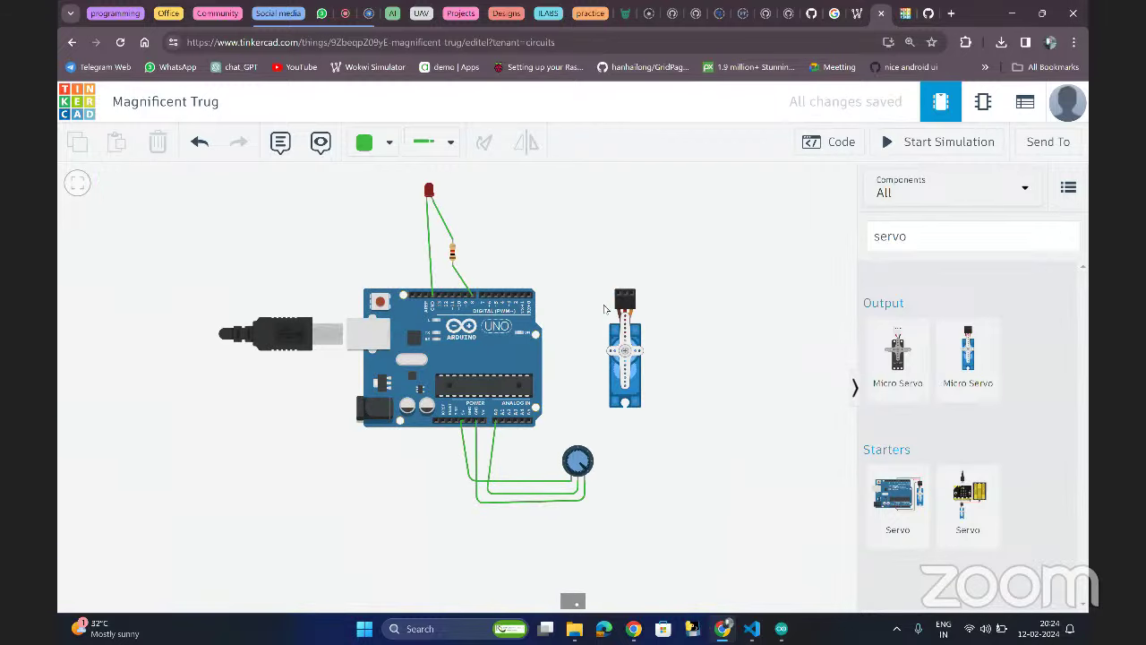
scroll(667, 276, "down", 1)
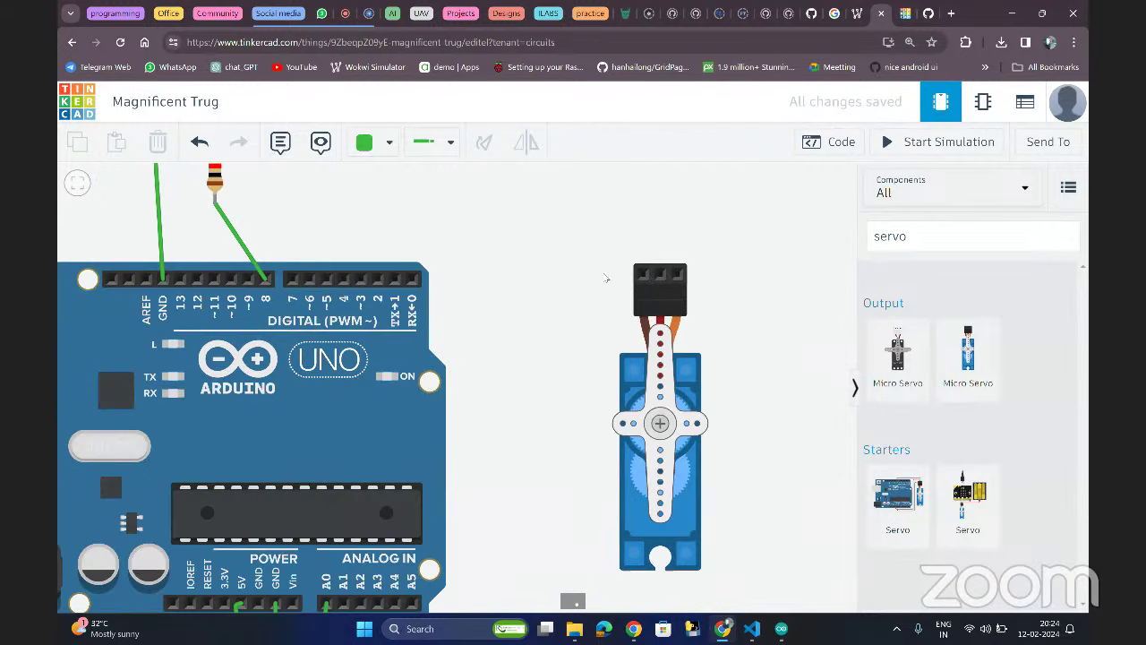
left_click(660, 275)
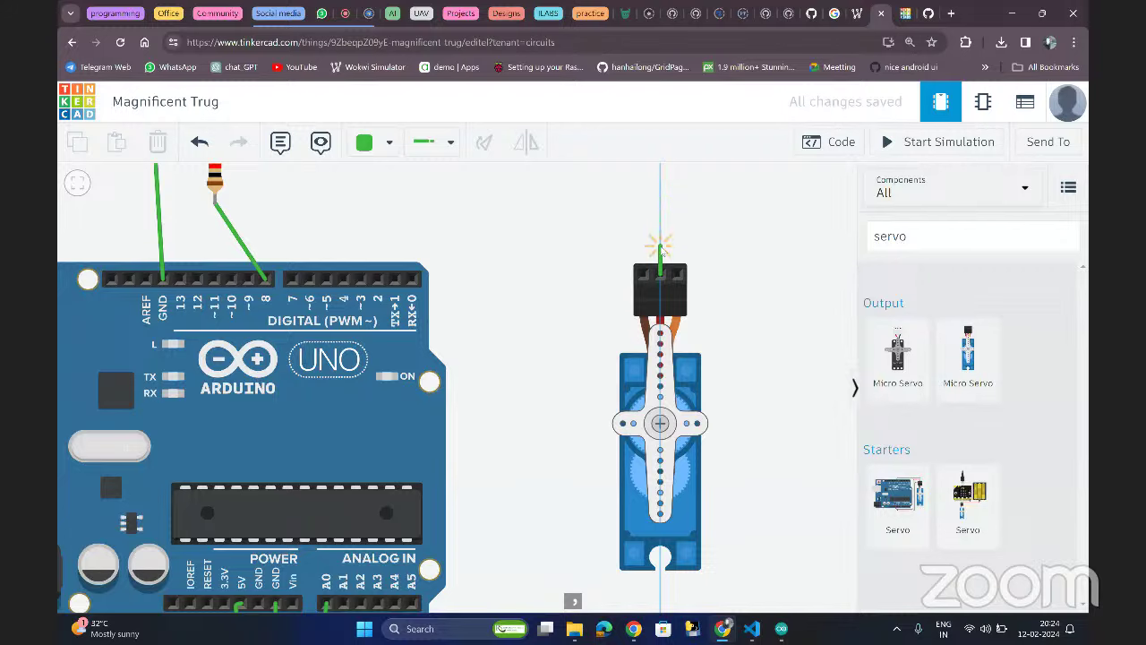
left_click(660, 247)
left_click(596, 249)
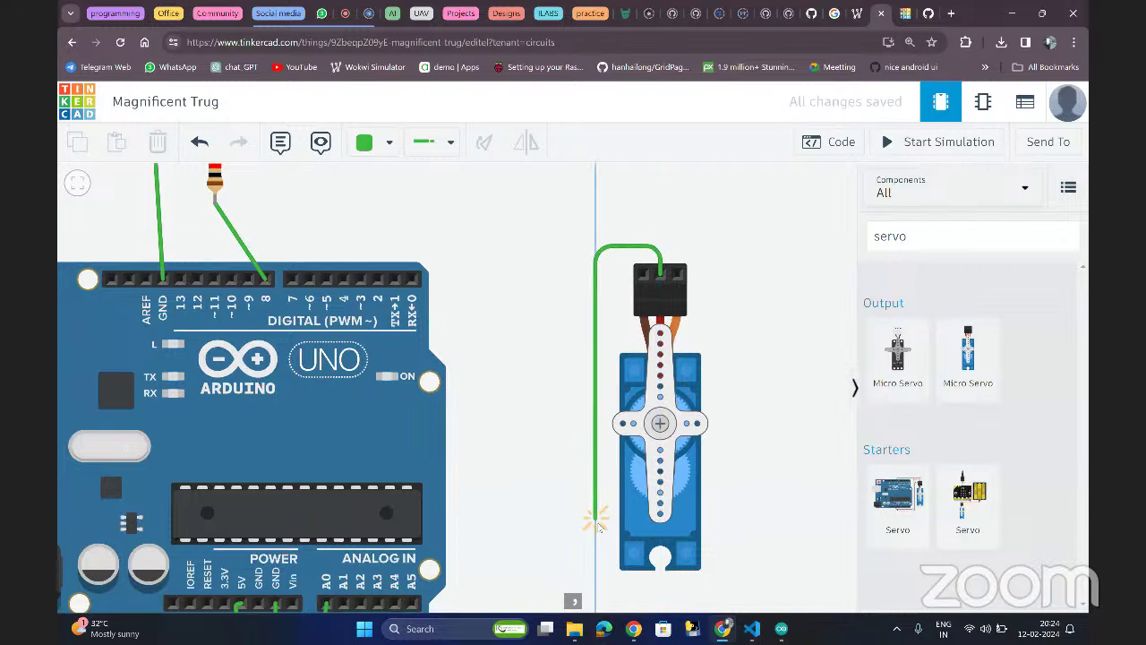
scroll(598, 544, "down", 5)
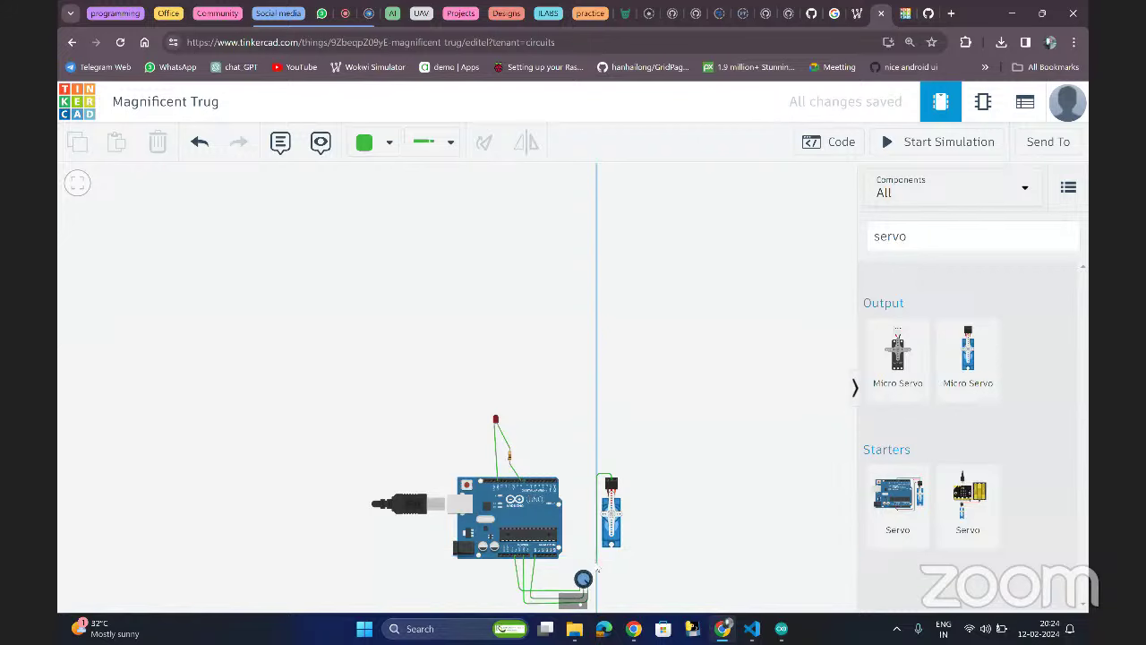
left_click(597, 561)
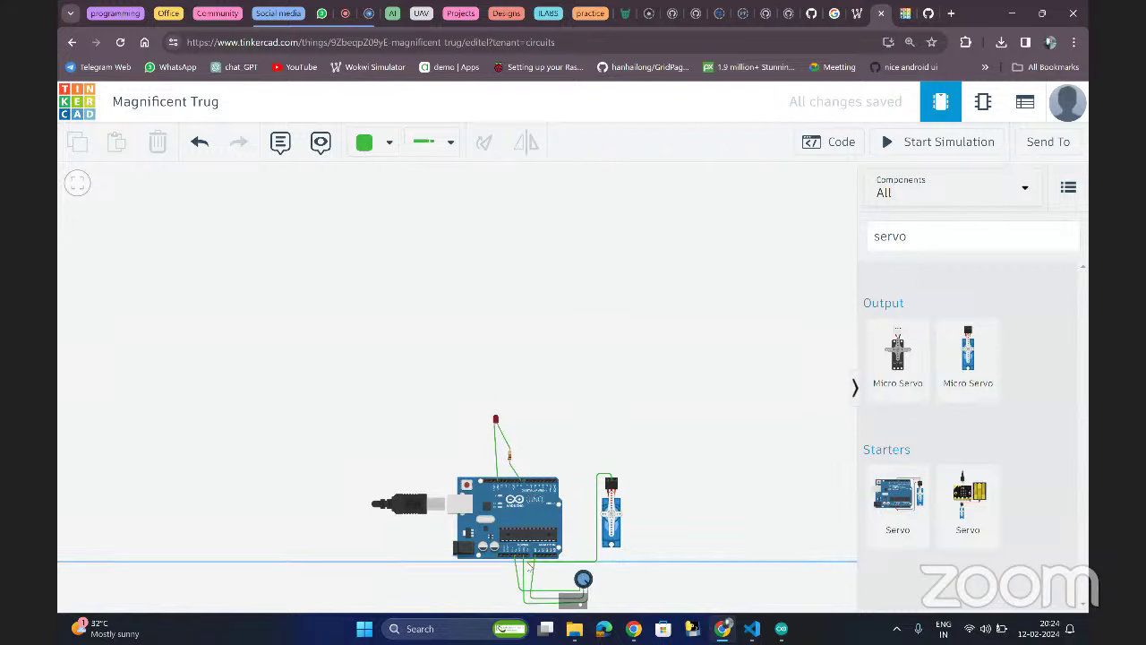
left_click(528, 560)
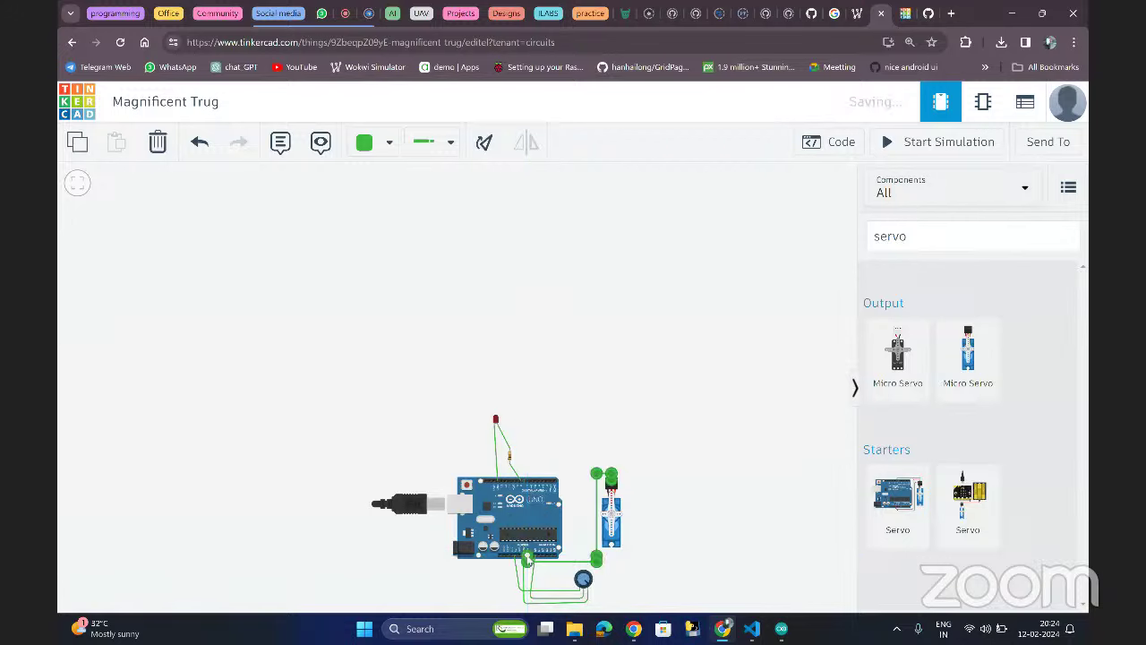
left_click(644, 537)
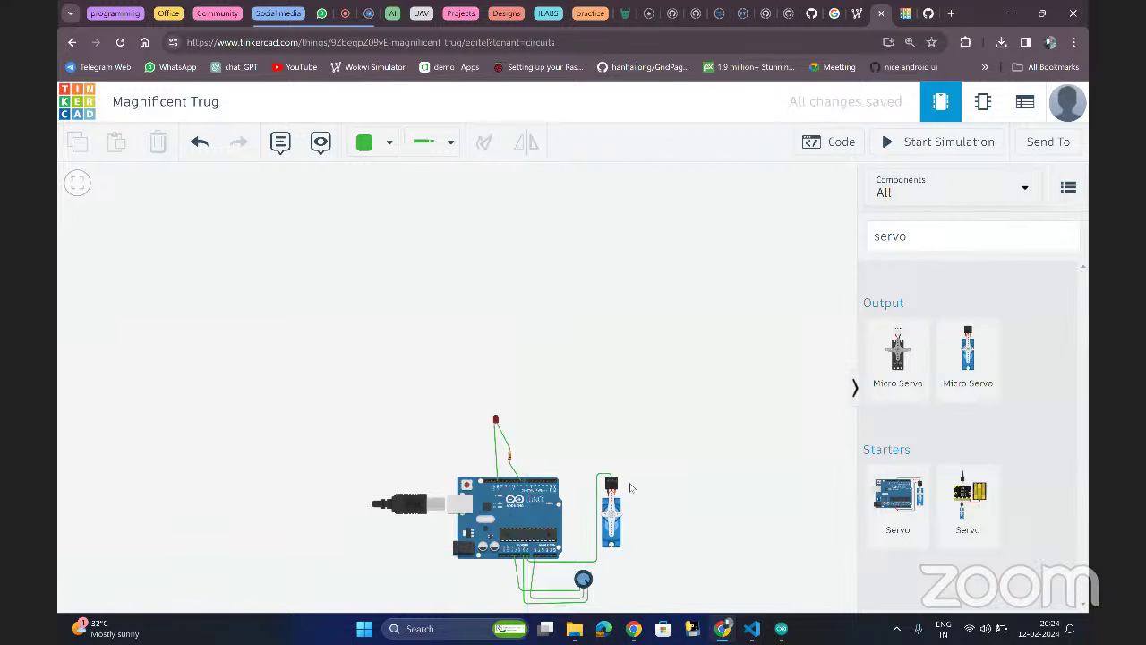
scroll(629, 487, "up", 2)
left_click(588, 480)
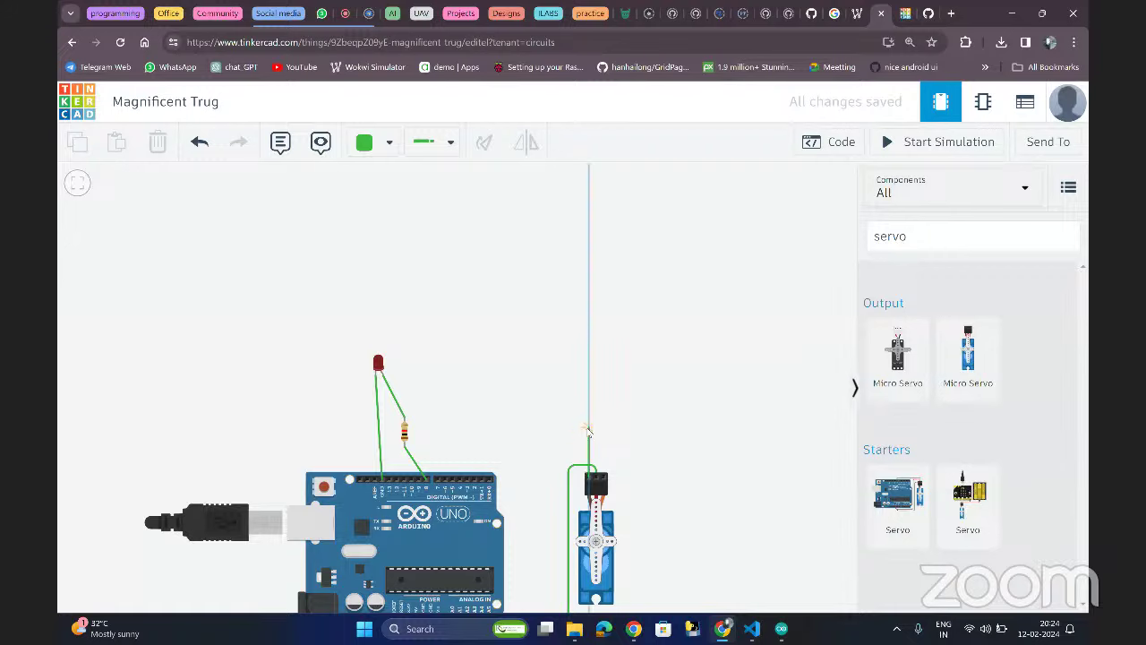
left_click(589, 429)
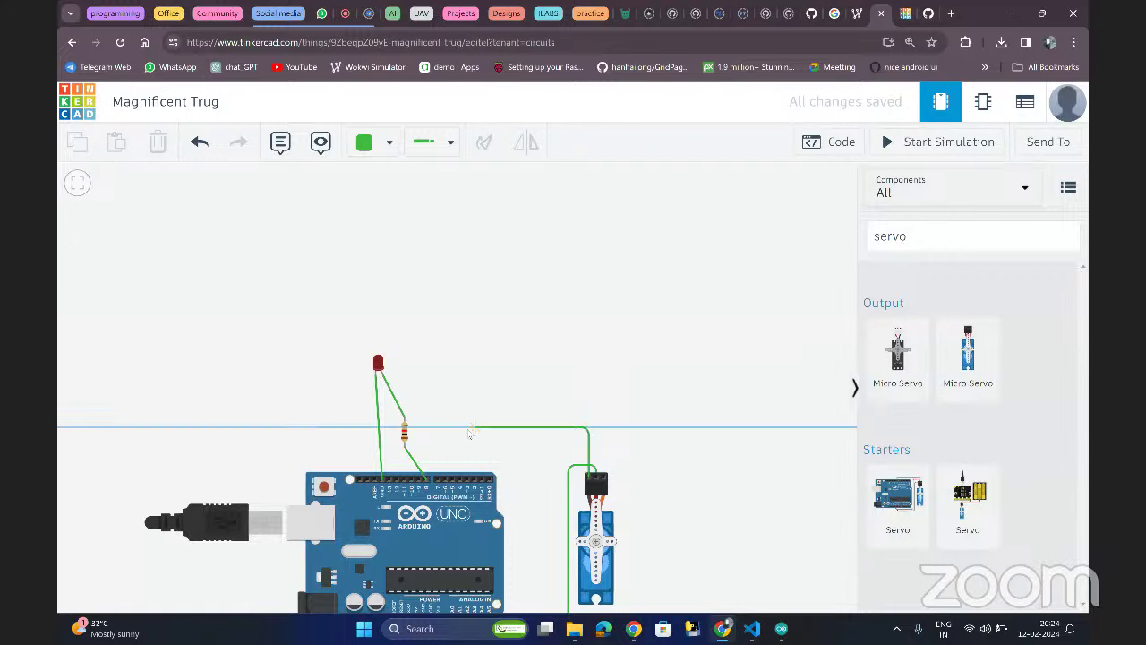
left_click(371, 430)
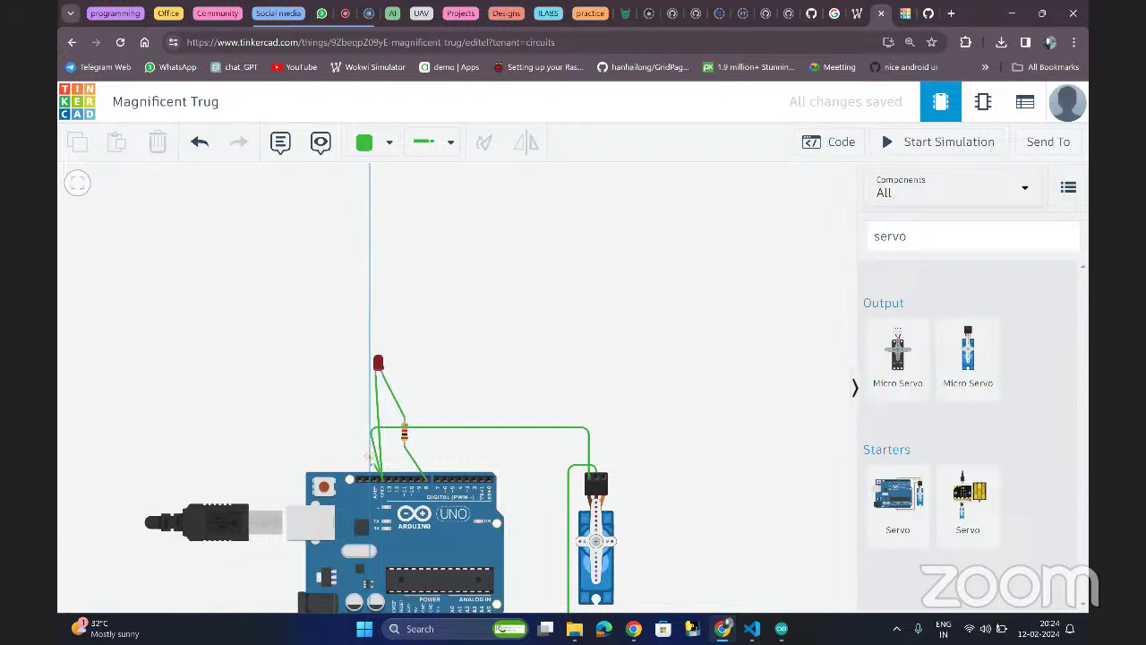
key("Escape")
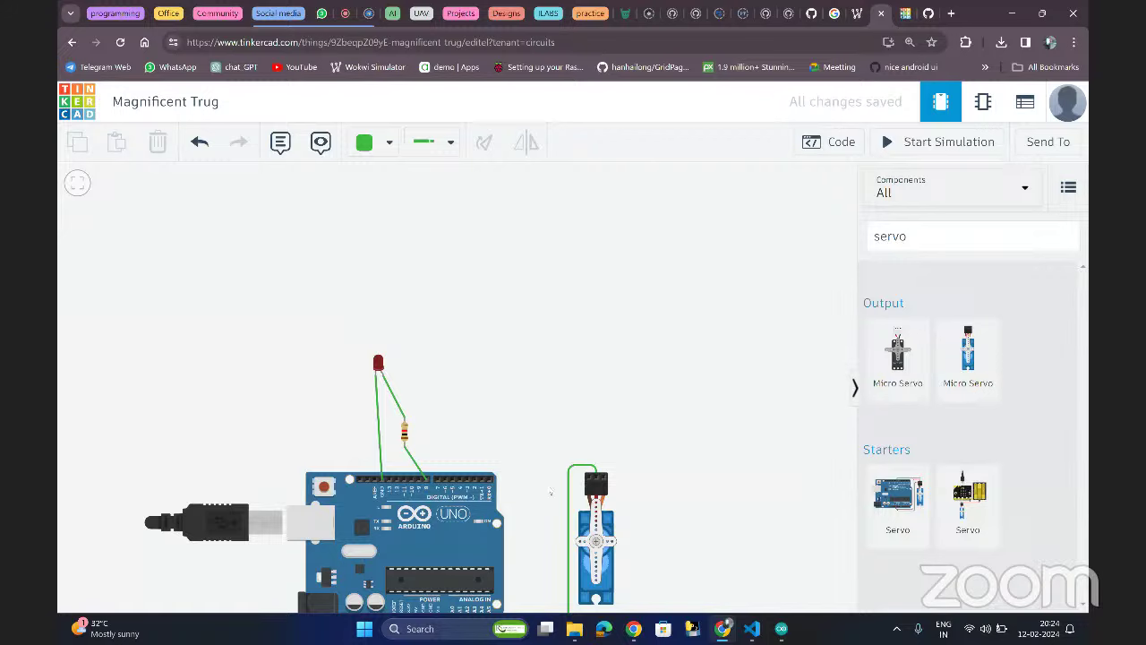
- Wire the free GND pin in the Arduino's power header to the micro servo's ground pin, routing it between the two components
scroll(564, 430, "down", 3)
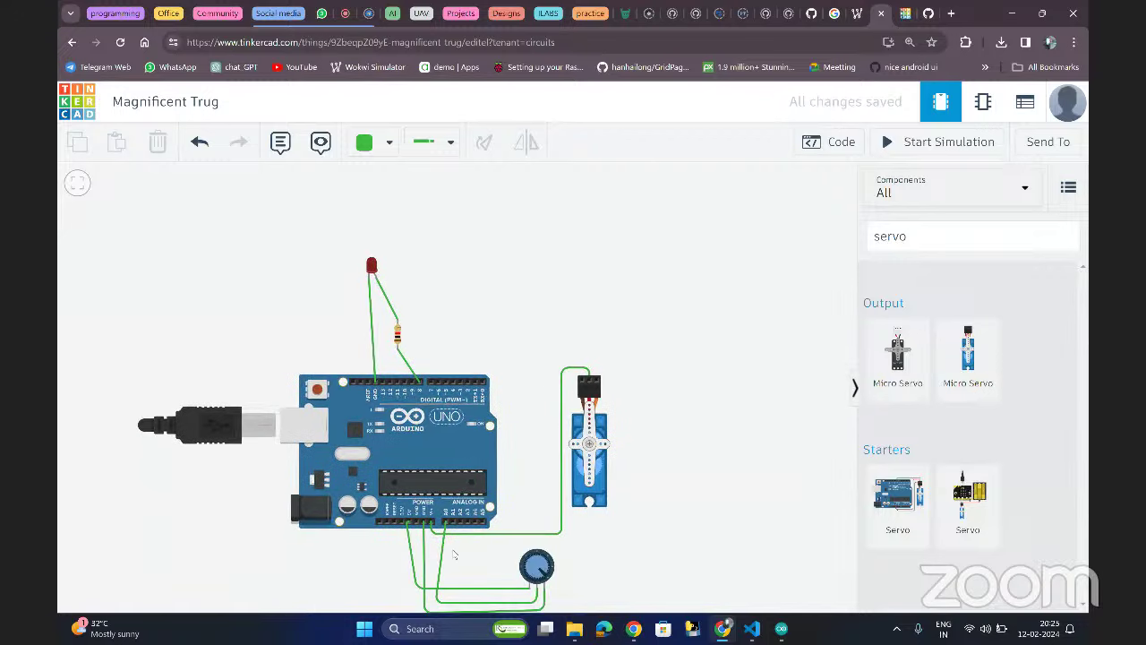
left_click(415, 521)
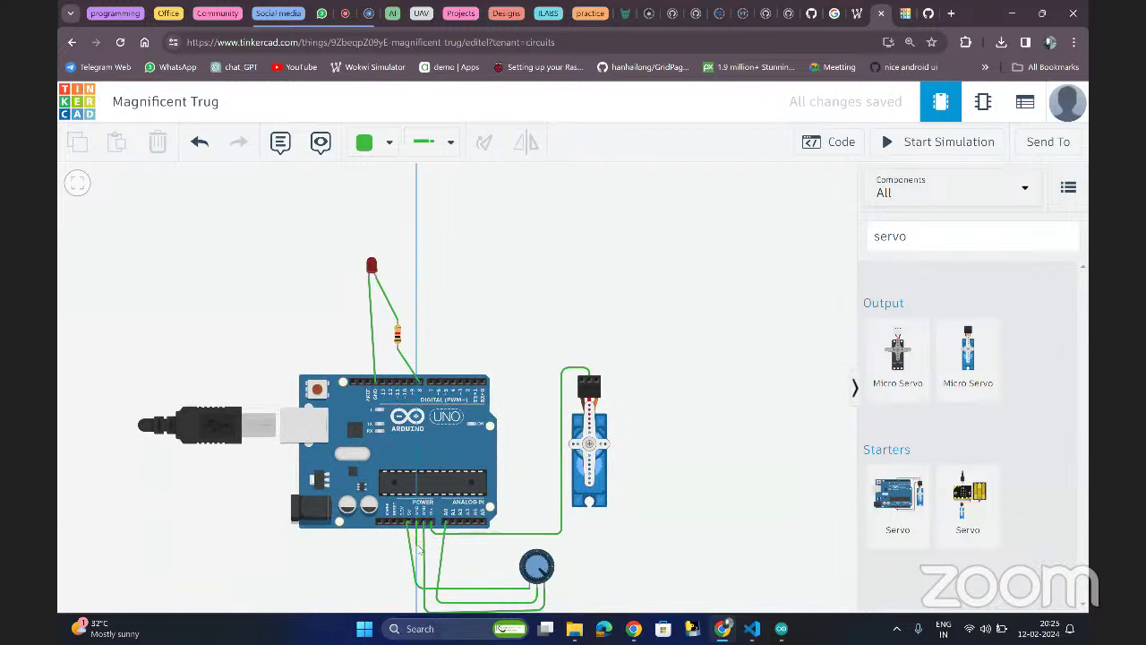
left_click(421, 548)
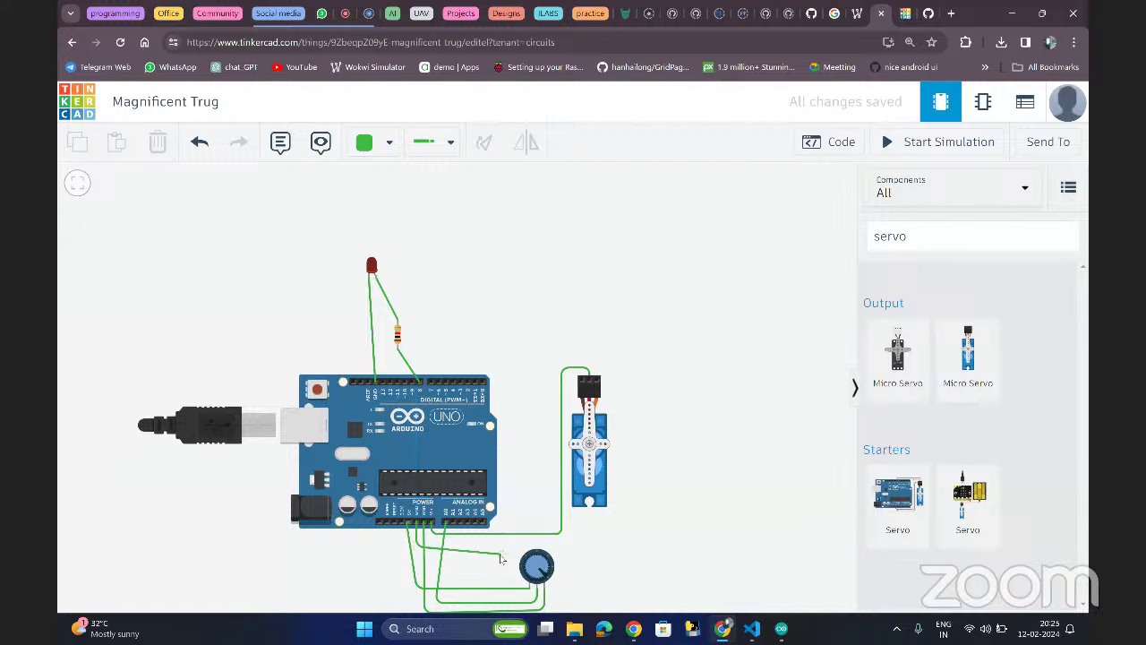
left_click(514, 543)
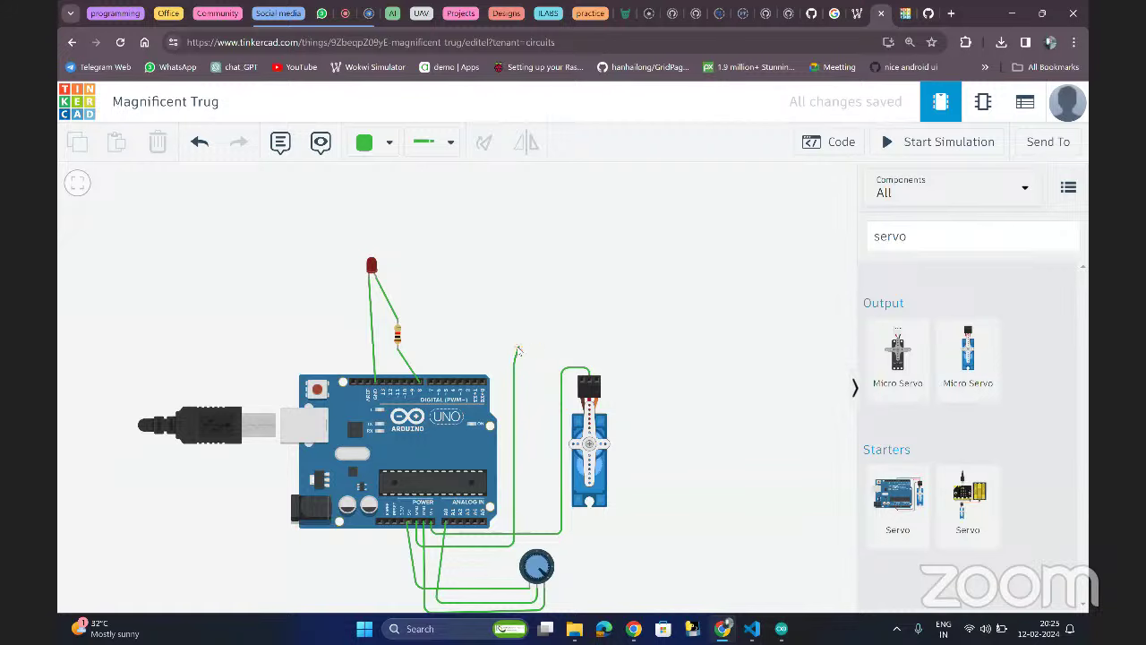
left_click(514, 344)
left_click(578, 344)
left_click(584, 379)
left_click(584, 382)
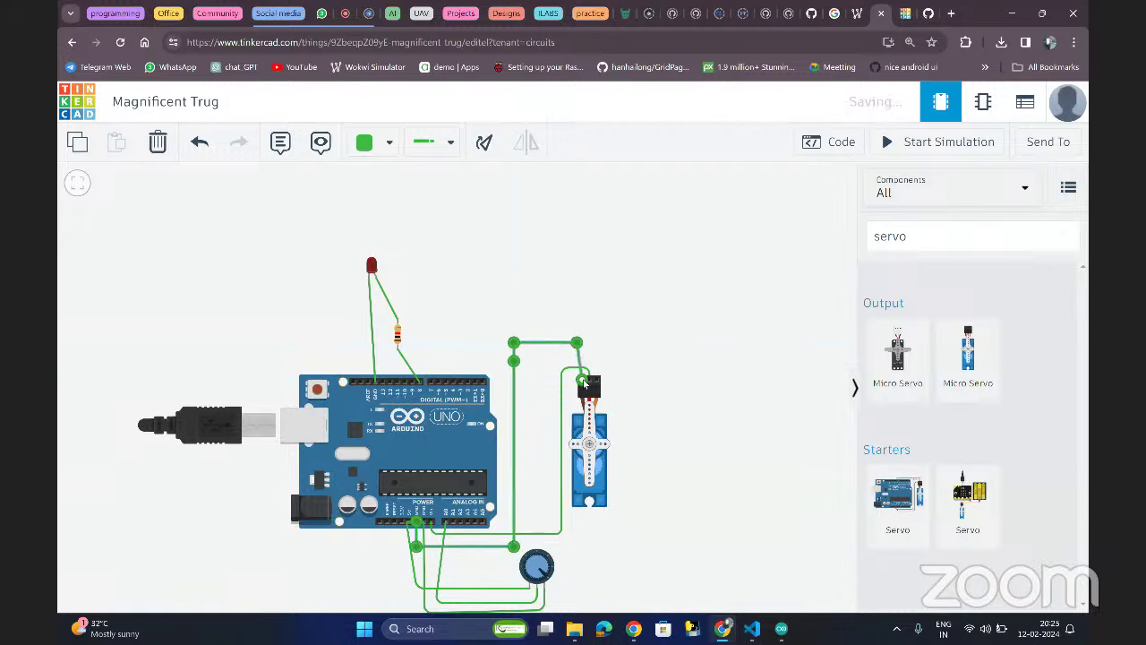
- Color the wire between the micro servo's ground pin and the Arduino's GND pin black
left_click(639, 284)
left_click_drag(655, 335, 655, 311)
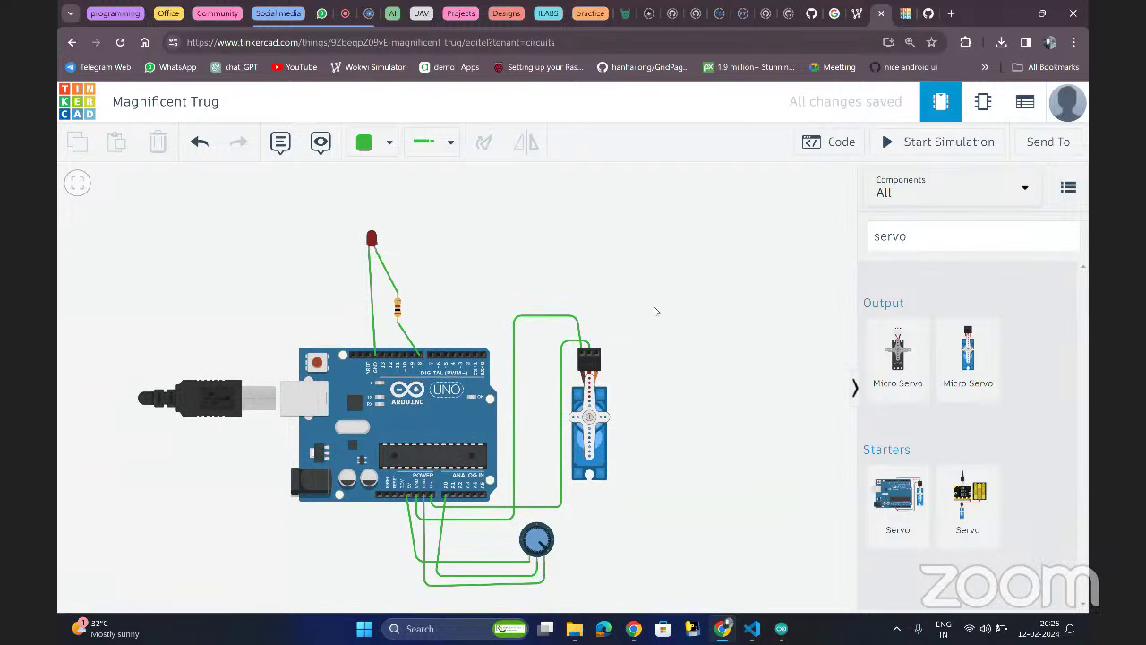
left_click(540, 320)
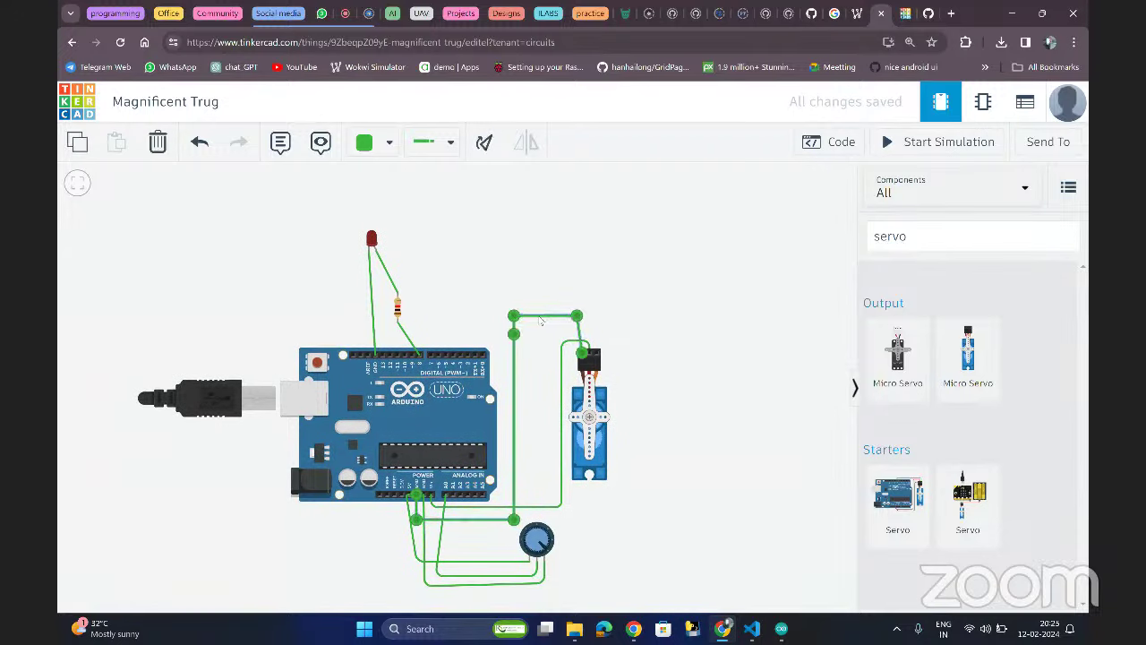
left_click(382, 145)
left_click(409, 202)
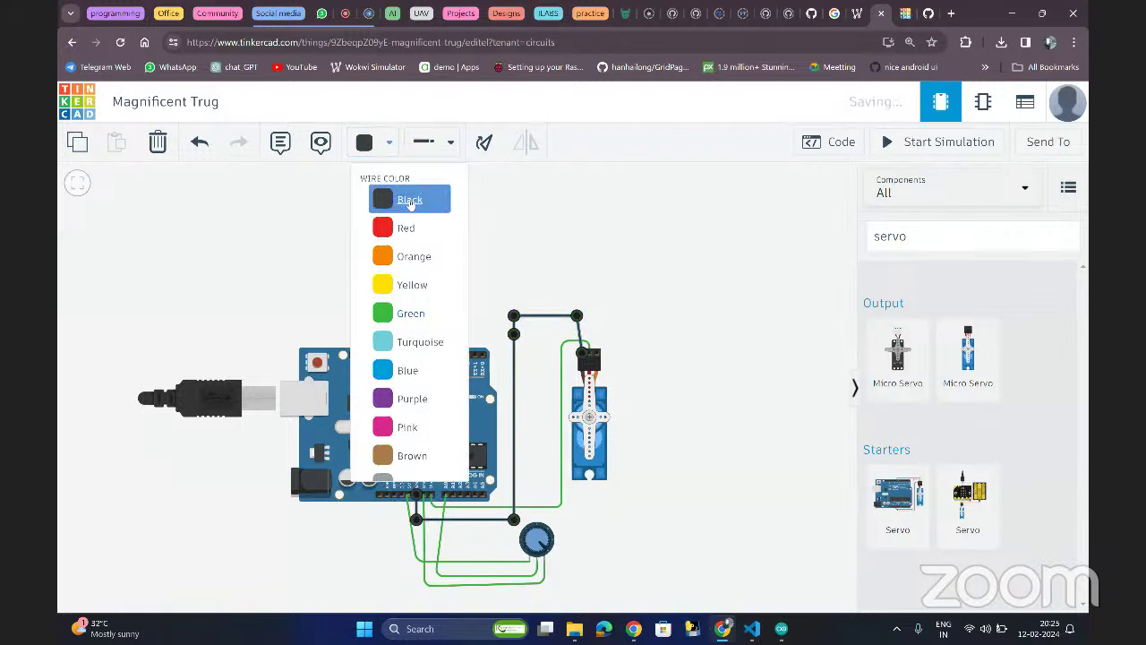
left_click(538, 217)
- Color the LED's ground wire and the potentiometer's ground wire black to match the servo's ground wire
left_click(370, 315)
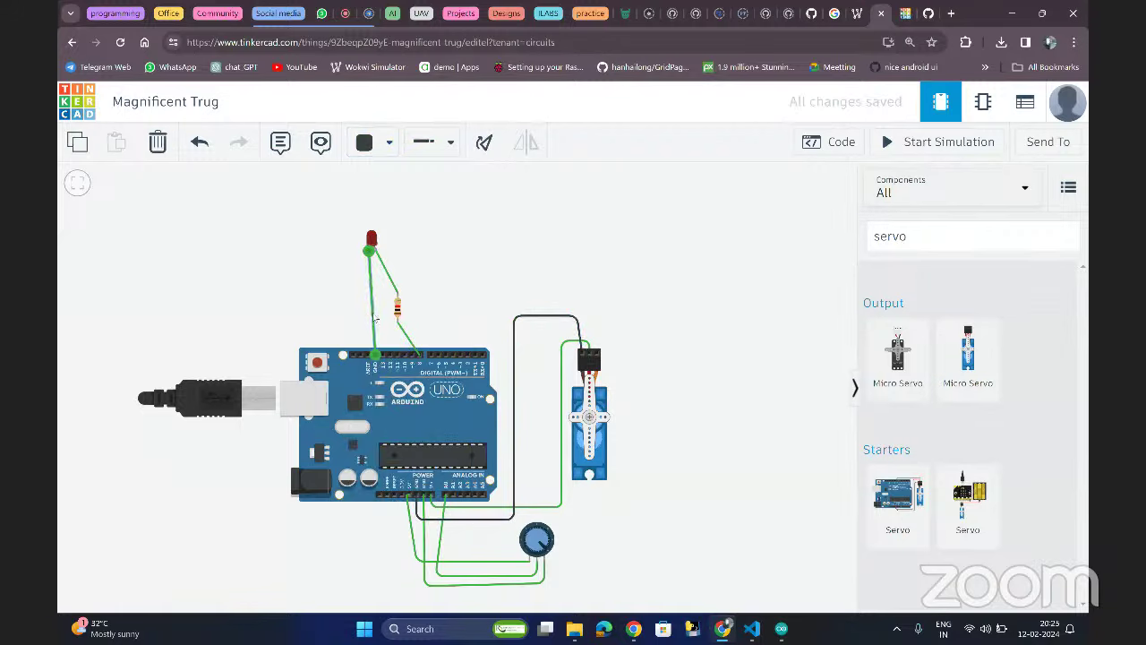
left_click(382, 149)
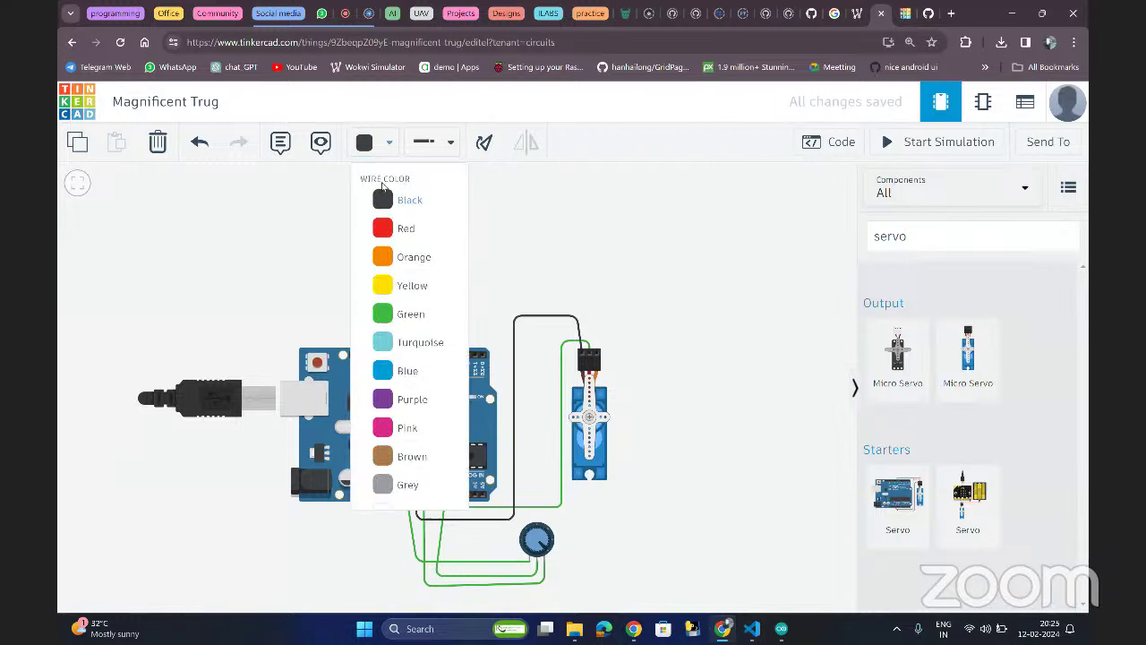
left_click(409, 196)
left_click(507, 209)
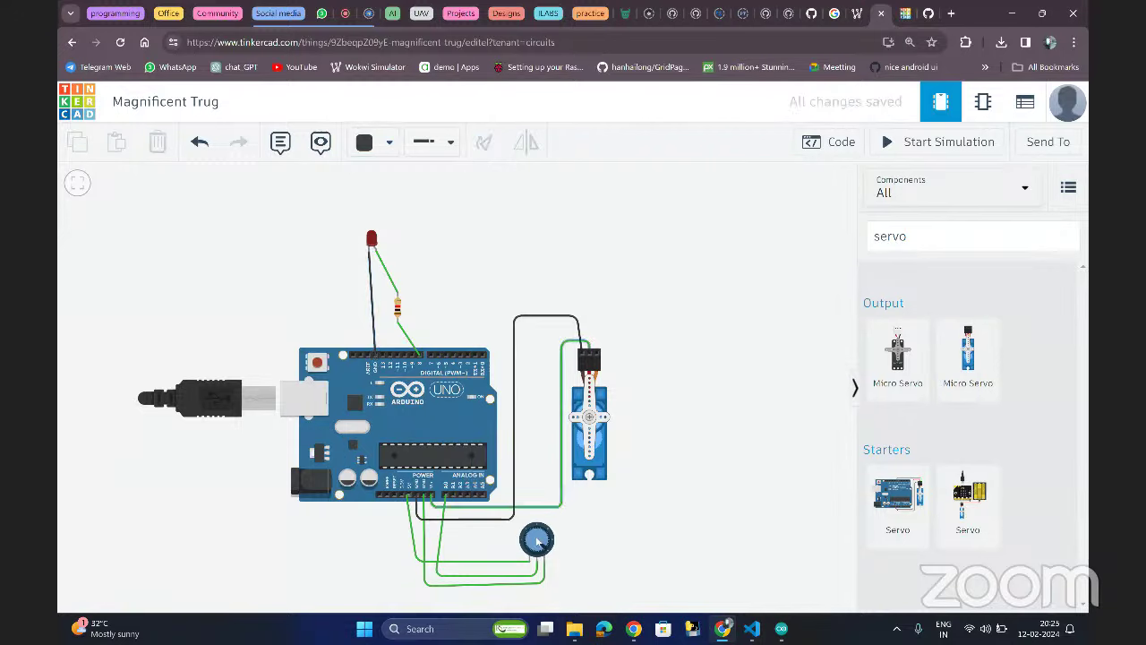
left_click(424, 534)
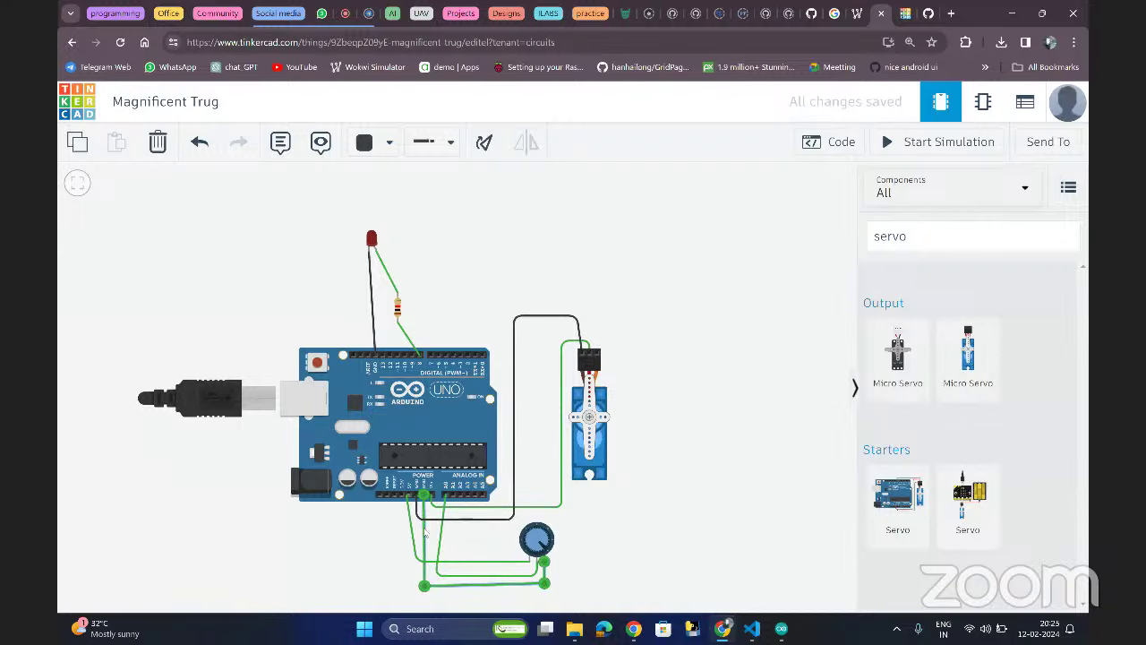
left_click(367, 140)
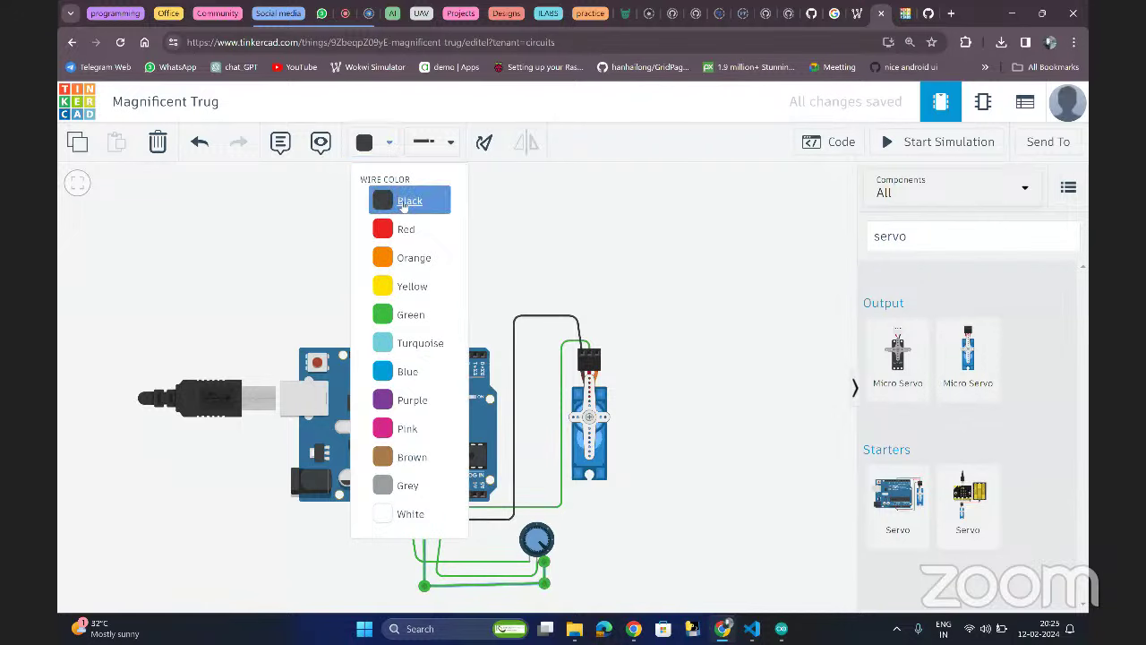
left_click(383, 196)
left_click(552, 236)
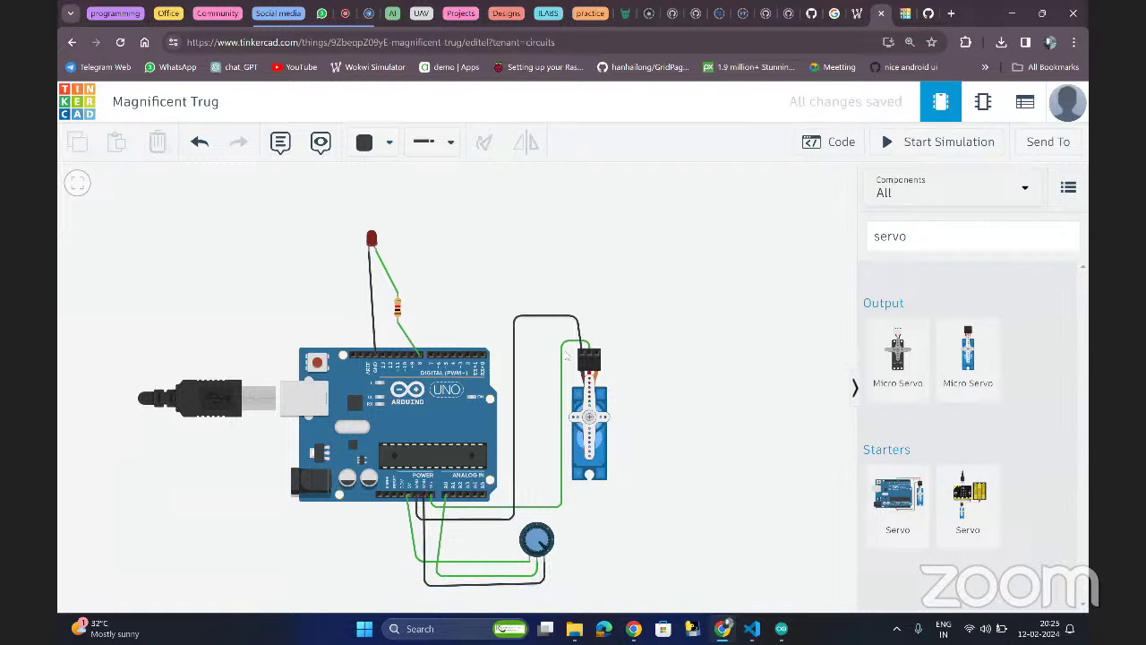
- Color the wire between the micro servo's power pin and the Arduino's Vin pin red
left_click(563, 357)
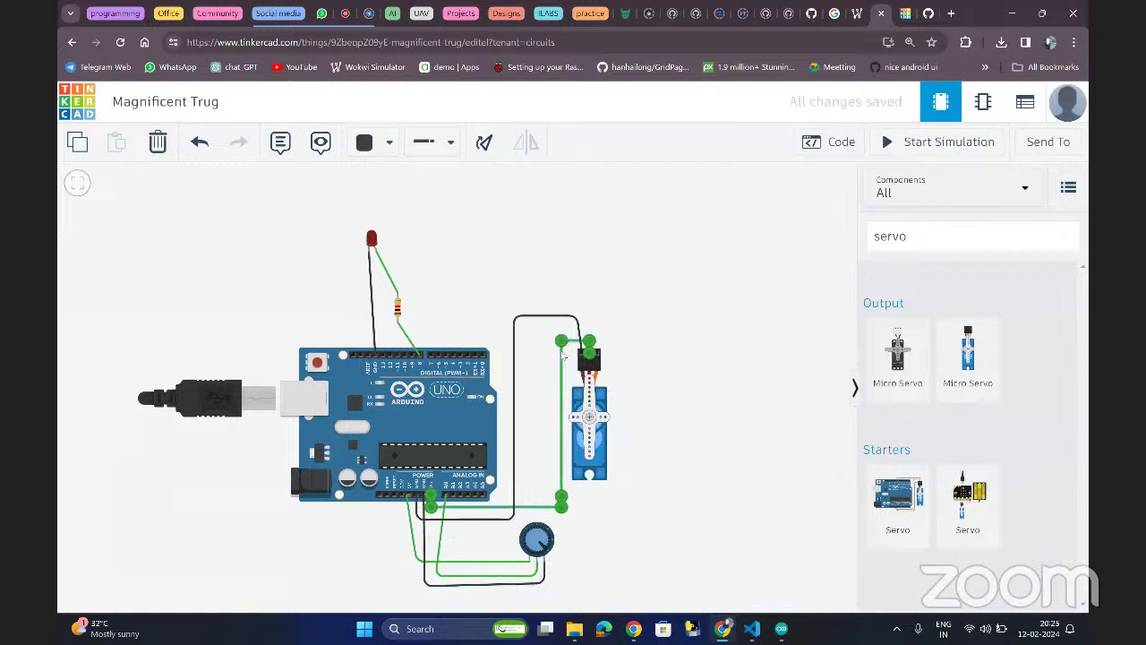
left_click(385, 145)
left_click(401, 230)
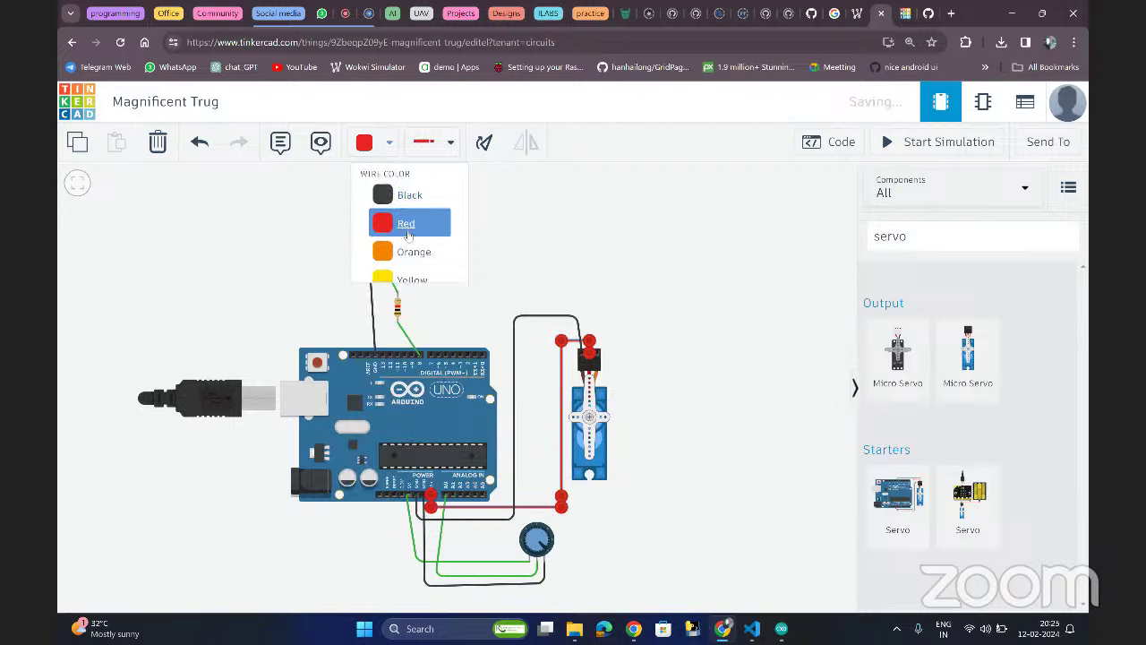
left_click(498, 232)
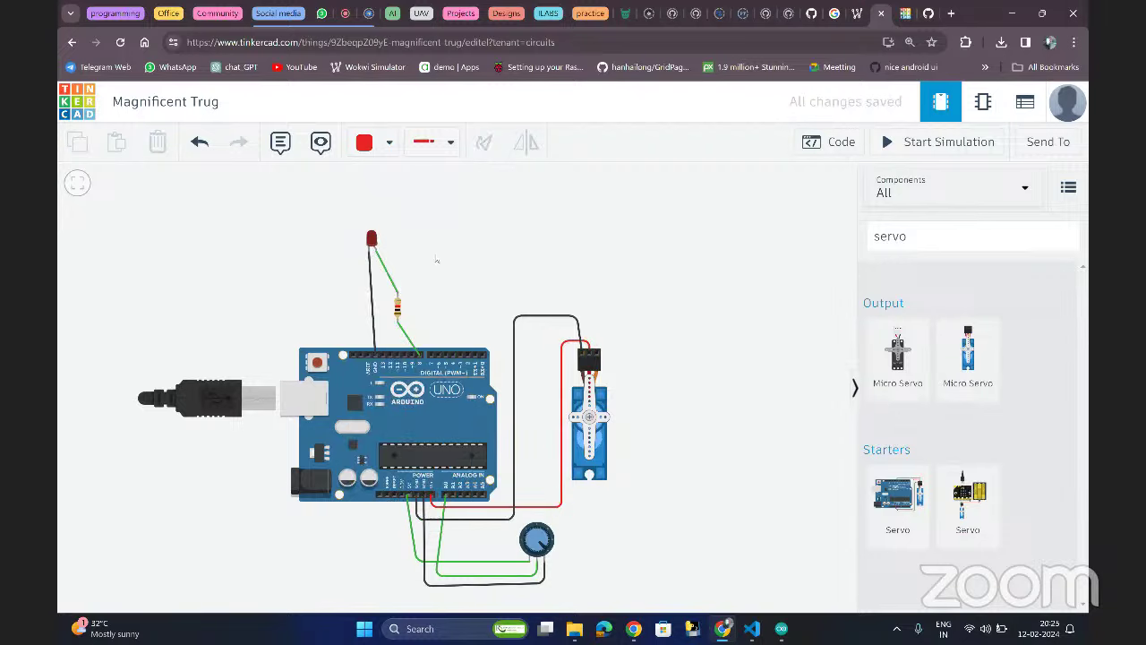
- Color both resistor wires red, the one to the Arduino's digital pin and the one to the LED
left_click(401, 330)
left_click(377, 147)
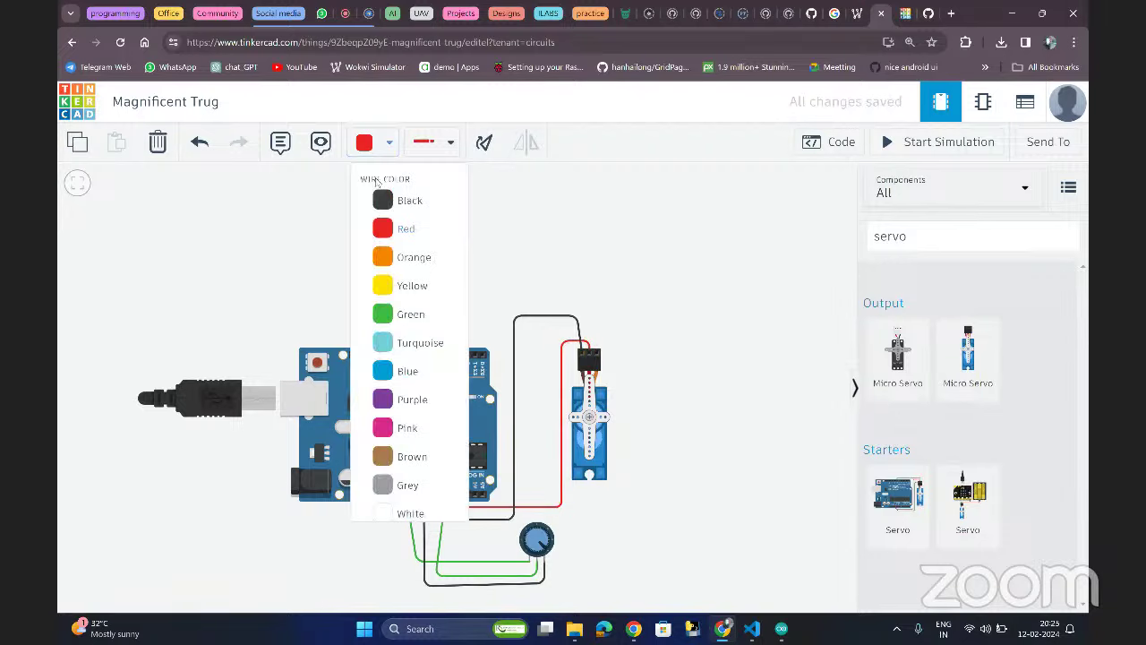
left_click(398, 230)
left_click_drag(493, 229, 426, 228)
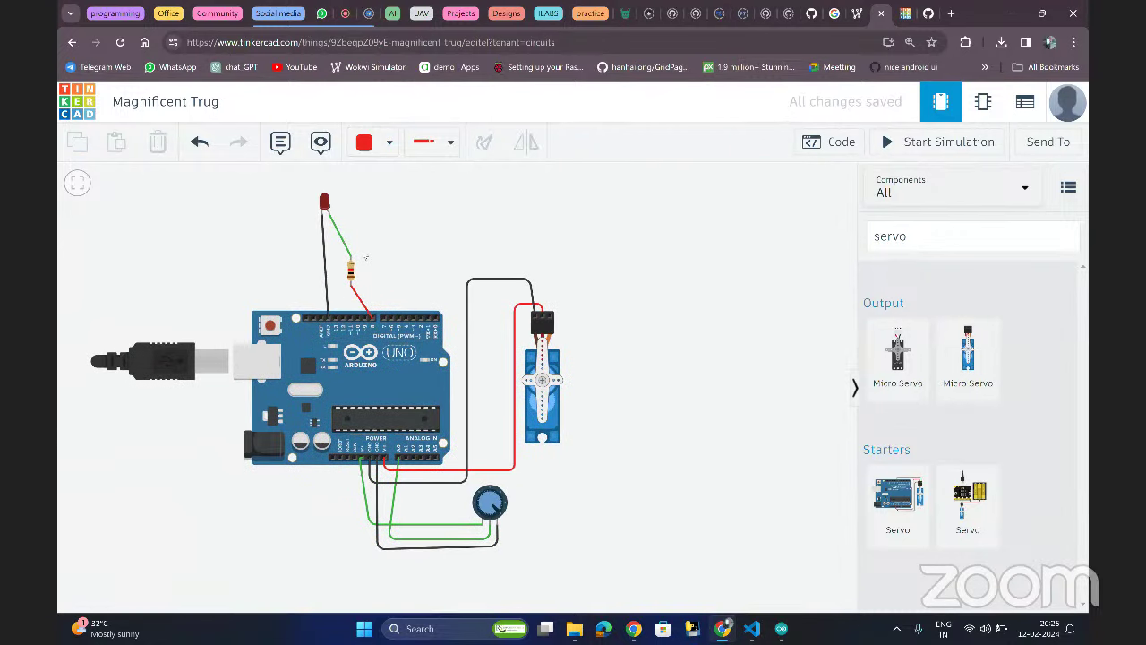
left_click(344, 244)
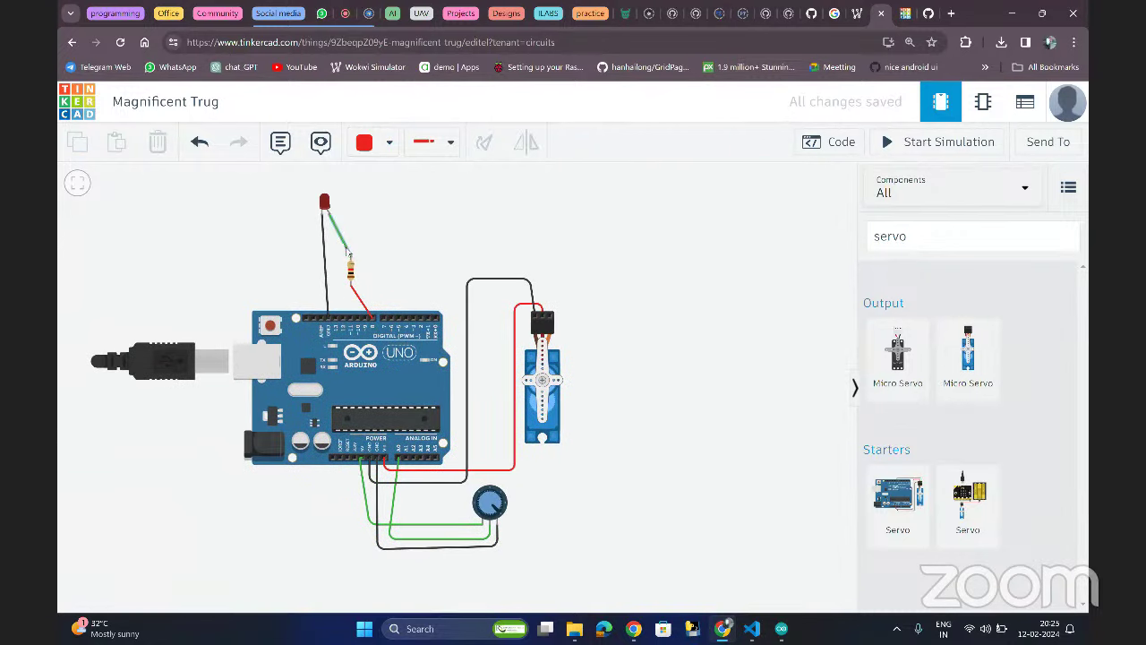
left_click(376, 143)
left_click(391, 231)
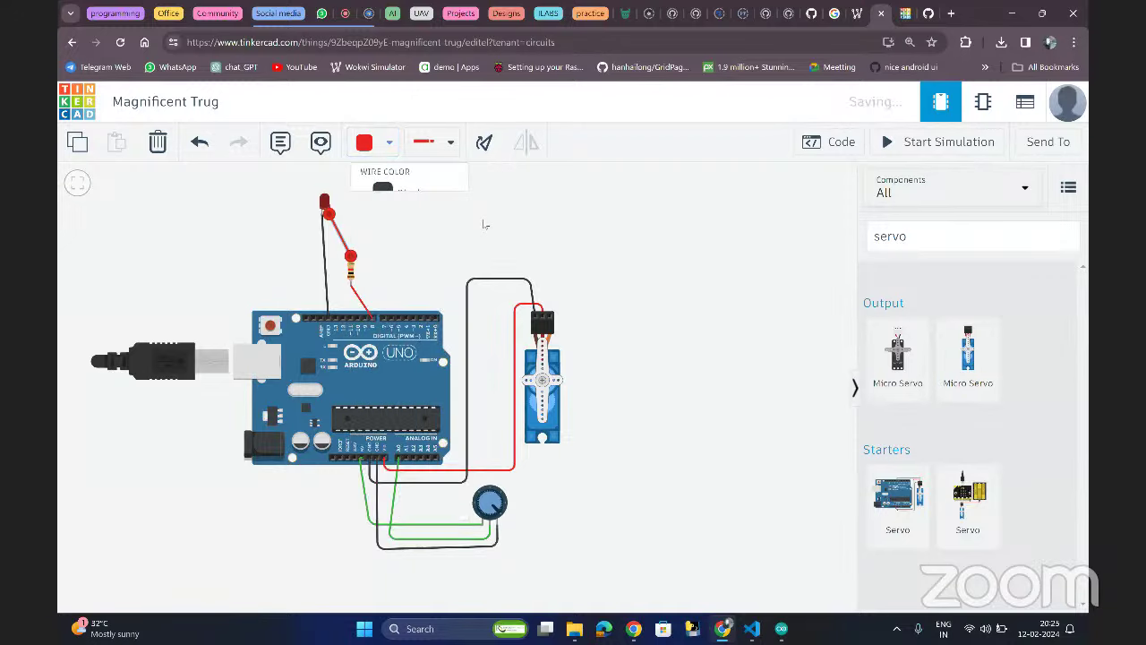
left_click(491, 224)
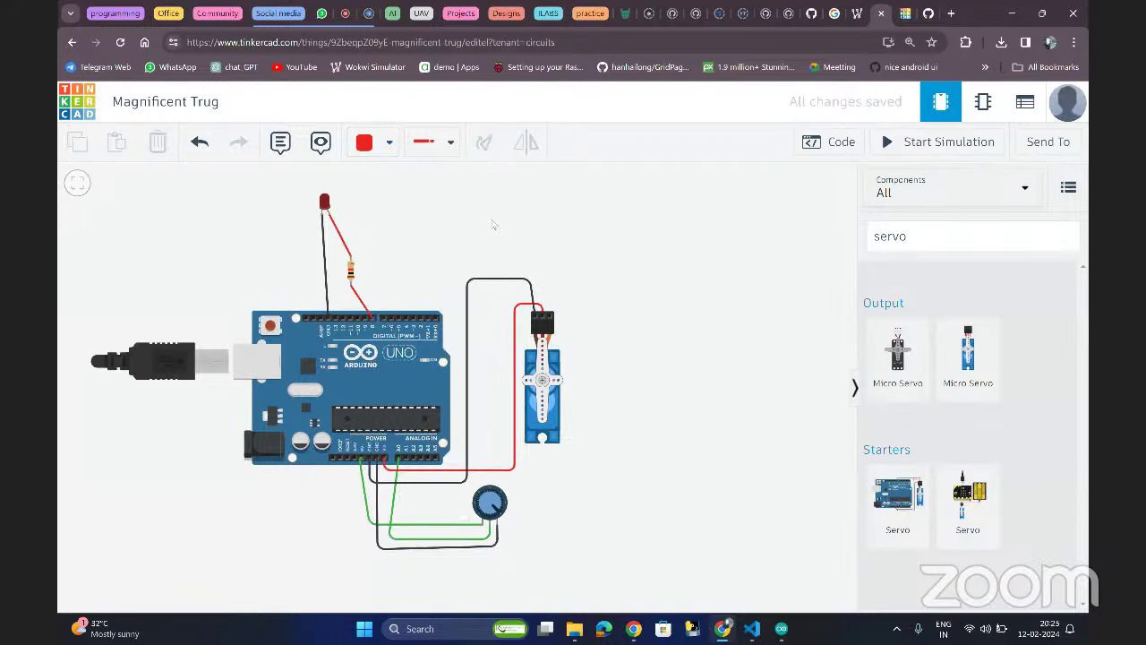
- Color the potentiometer's power wire from the Arduino's 5V pin red
left_click(417, 526)
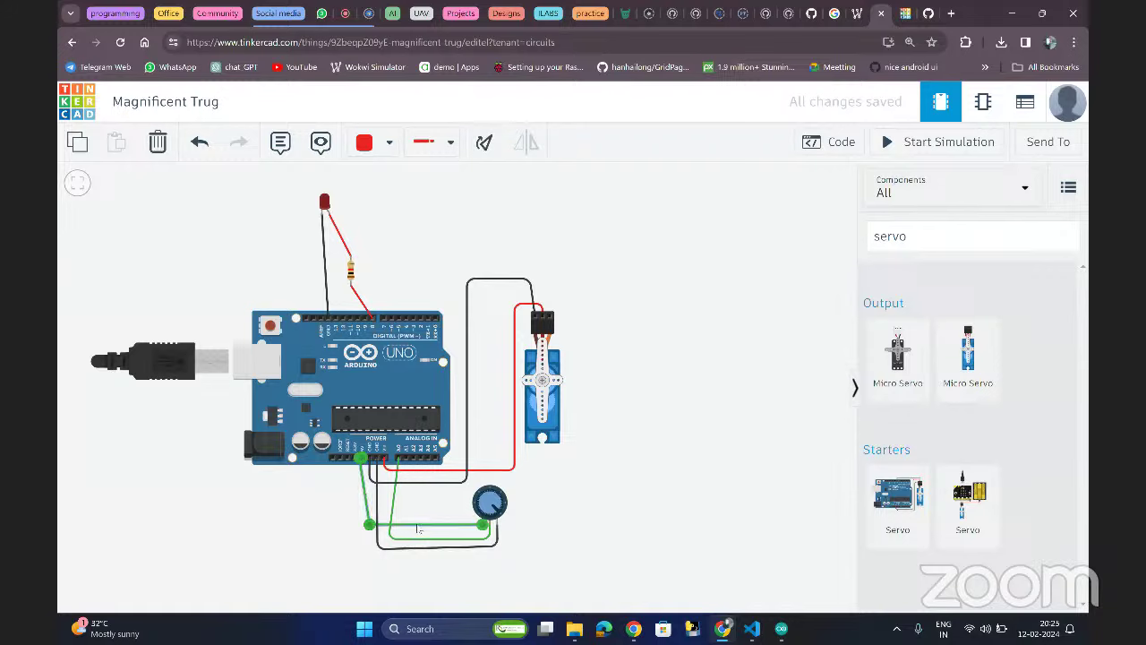
left_click(372, 143)
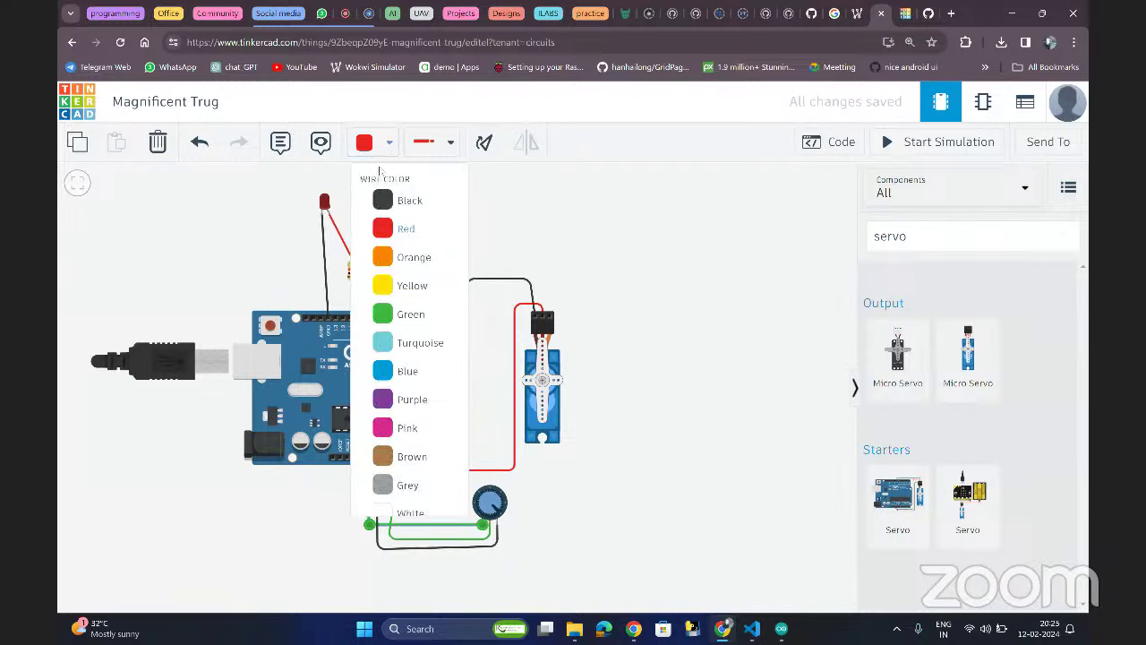
left_click(405, 230)
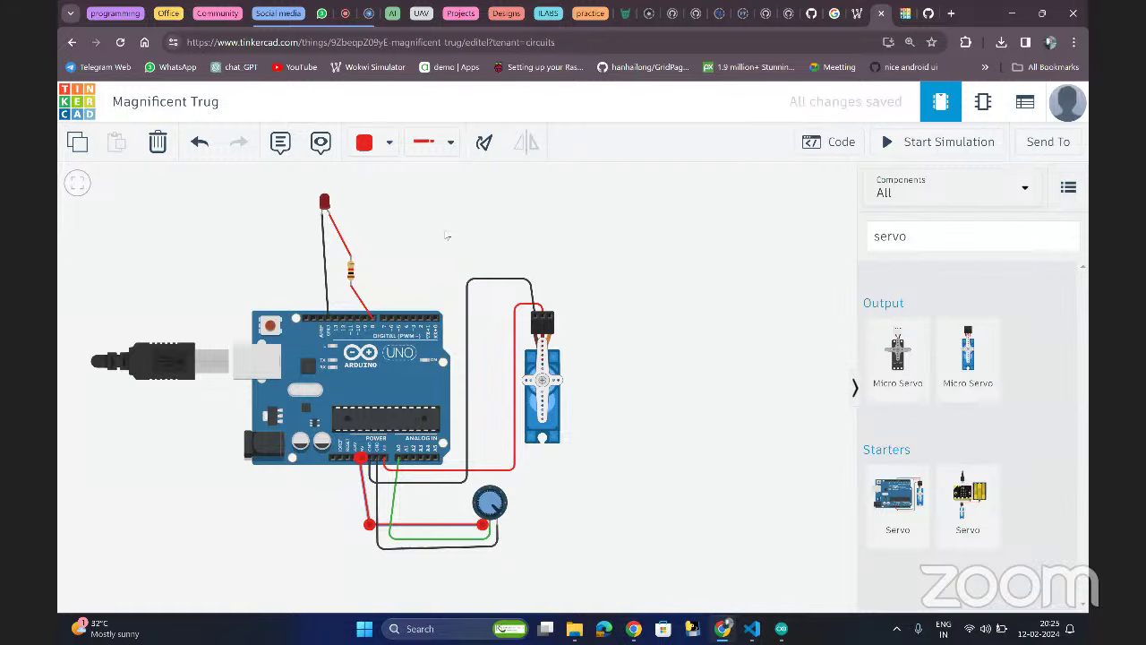
left_click(447, 235)
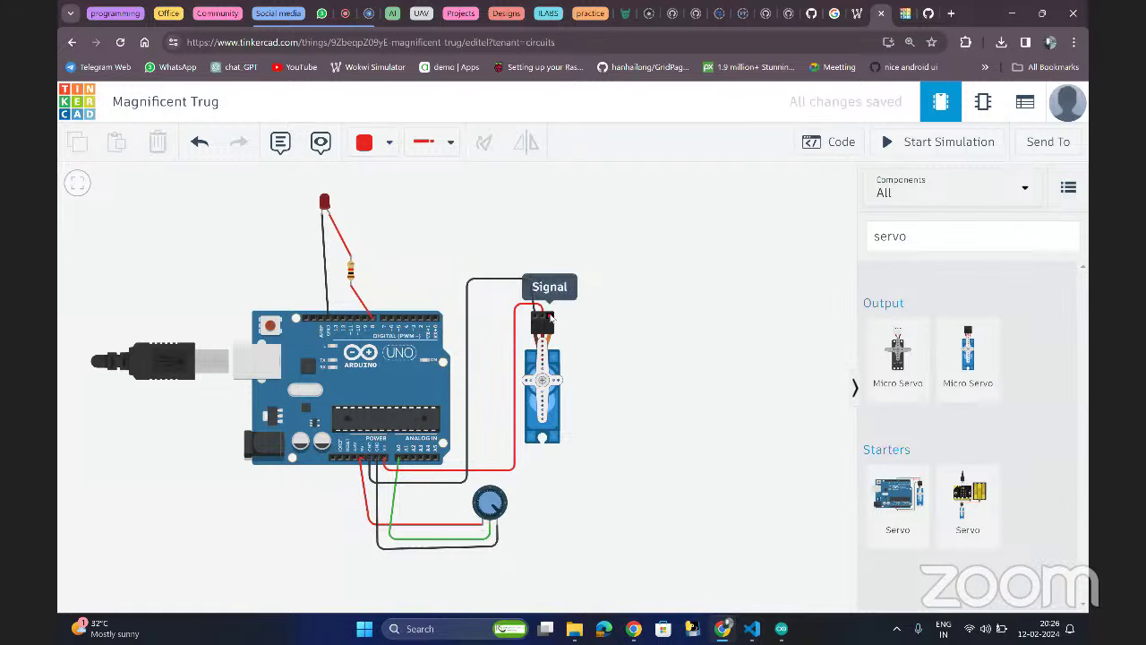
- Wire the micro servo's signal pin to Arduino pin D3, routing the wire above the servo's ground wire
left_click(550, 316)
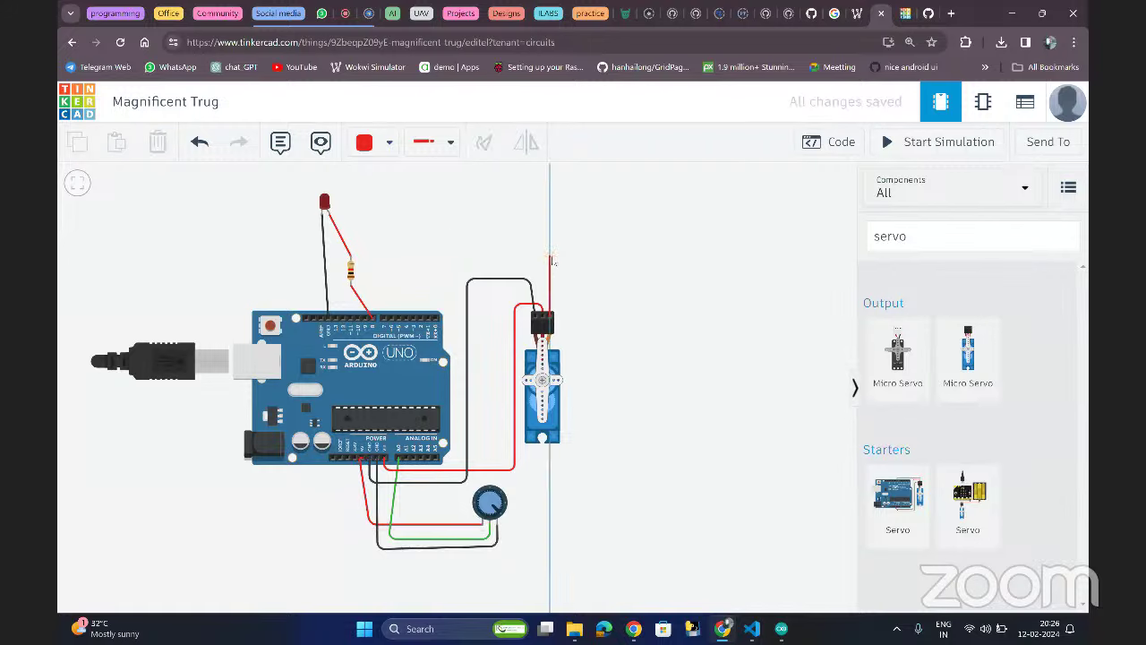
left_click(550, 256)
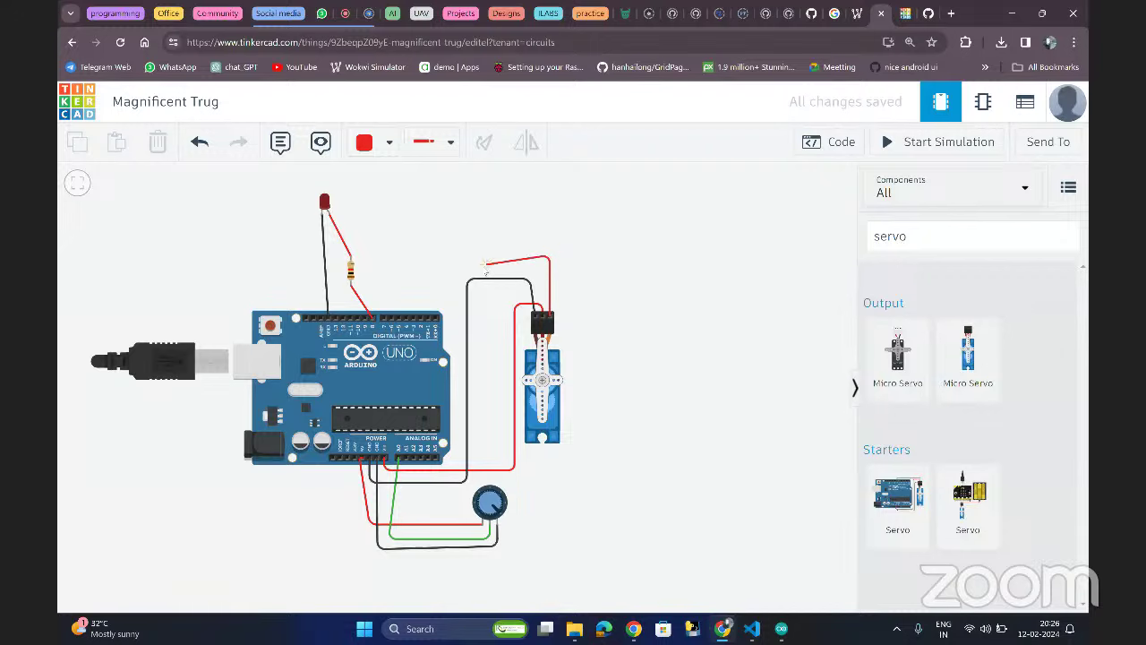
left_click(419, 256)
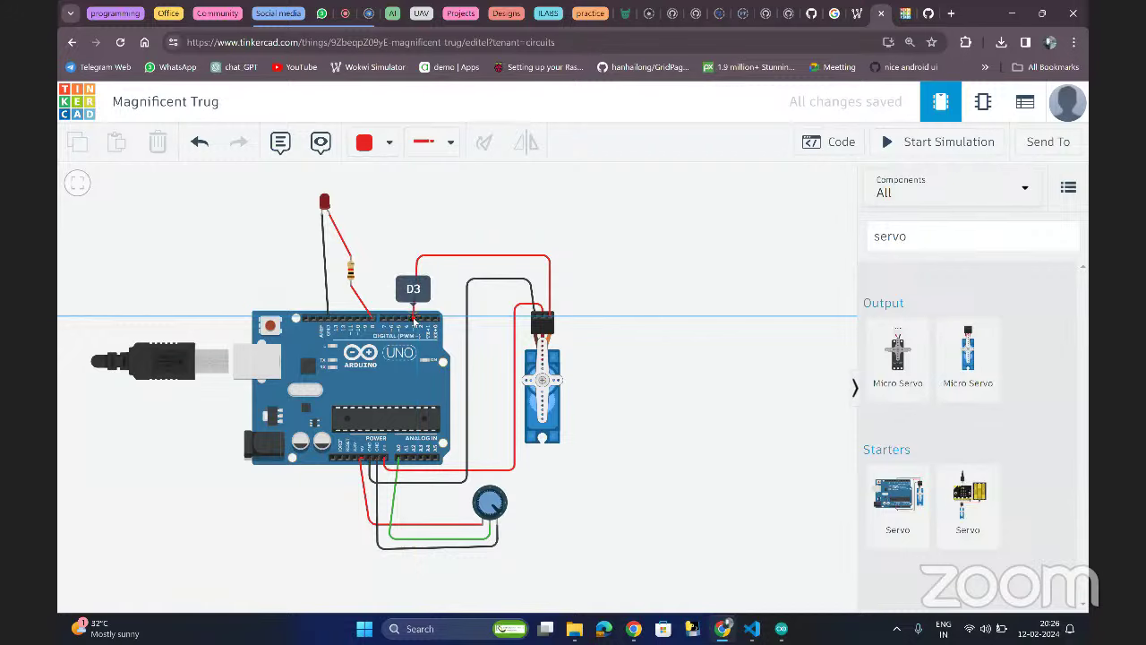
left_click(413, 318)
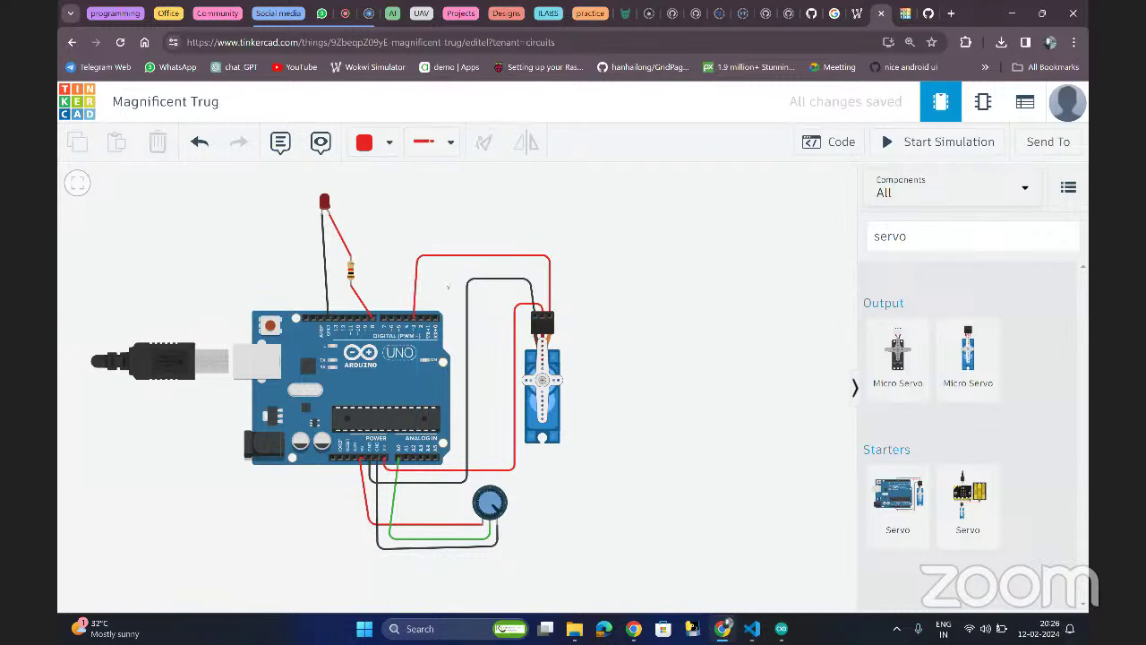
- Color the signal wire between the micro servo and Arduino pin D3 orange
left_click(438, 256)
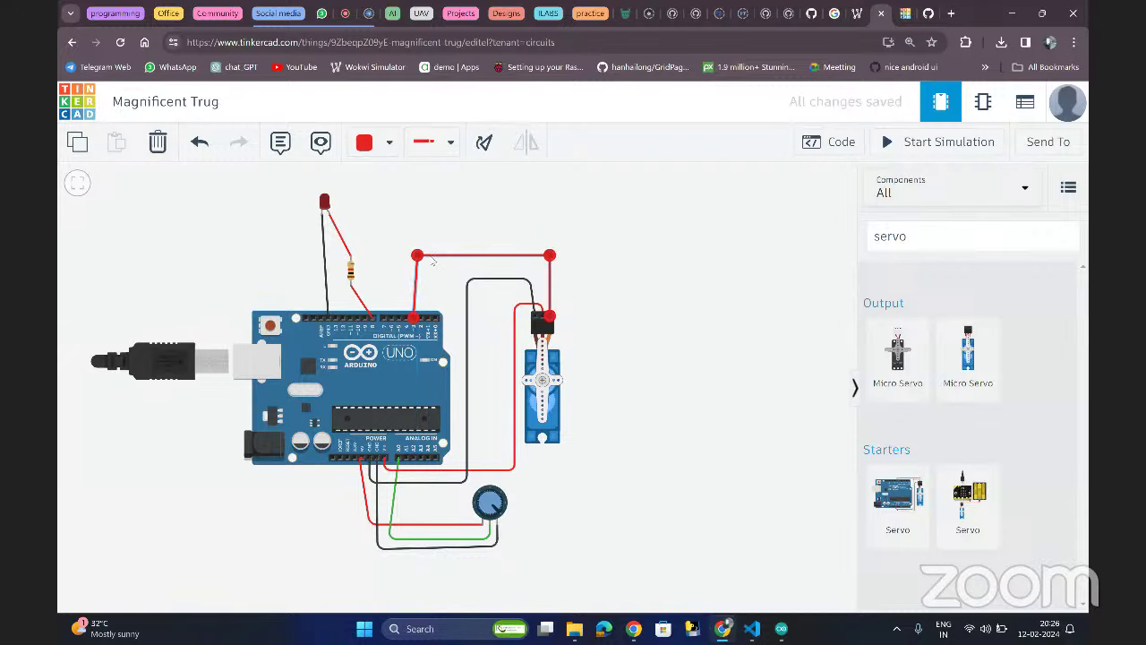
left_click(383, 149)
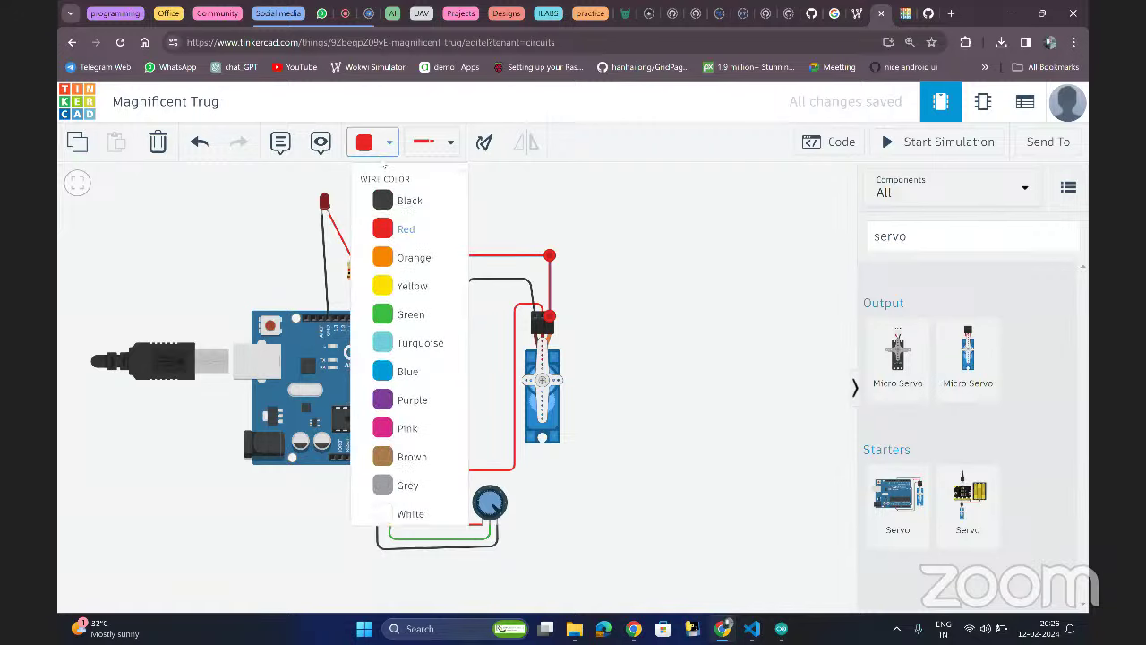
left_click(400, 257)
left_click(531, 187)
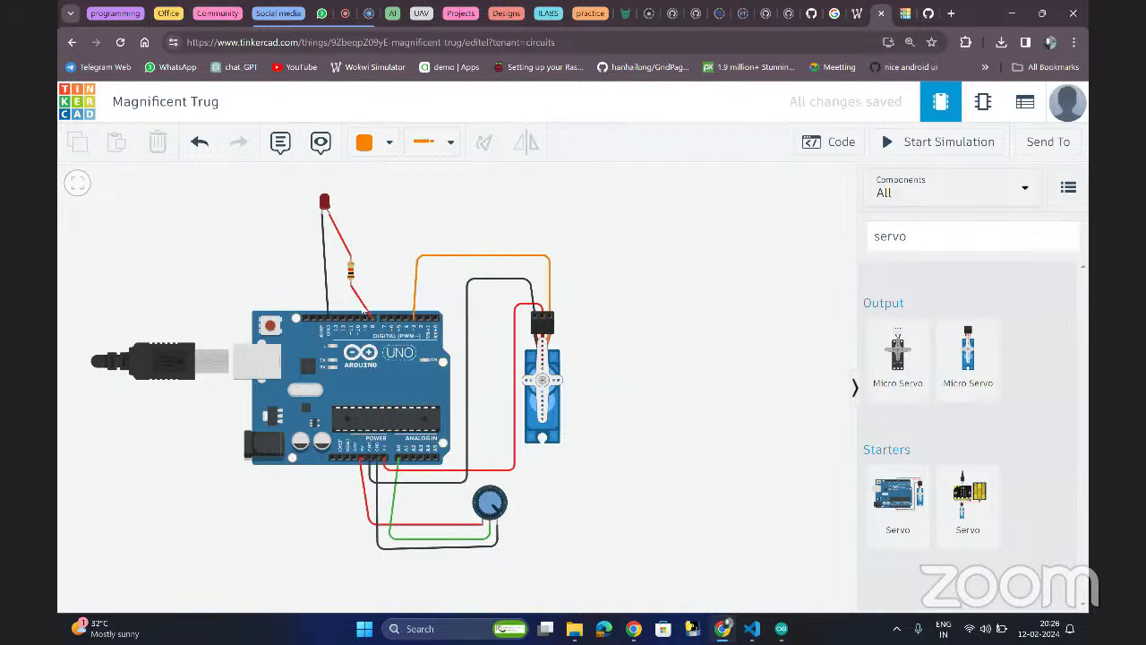
- Color the wire from the Arduino's digital pin to the resistor and the wire from the resistor to the LED orange
left_click(364, 309)
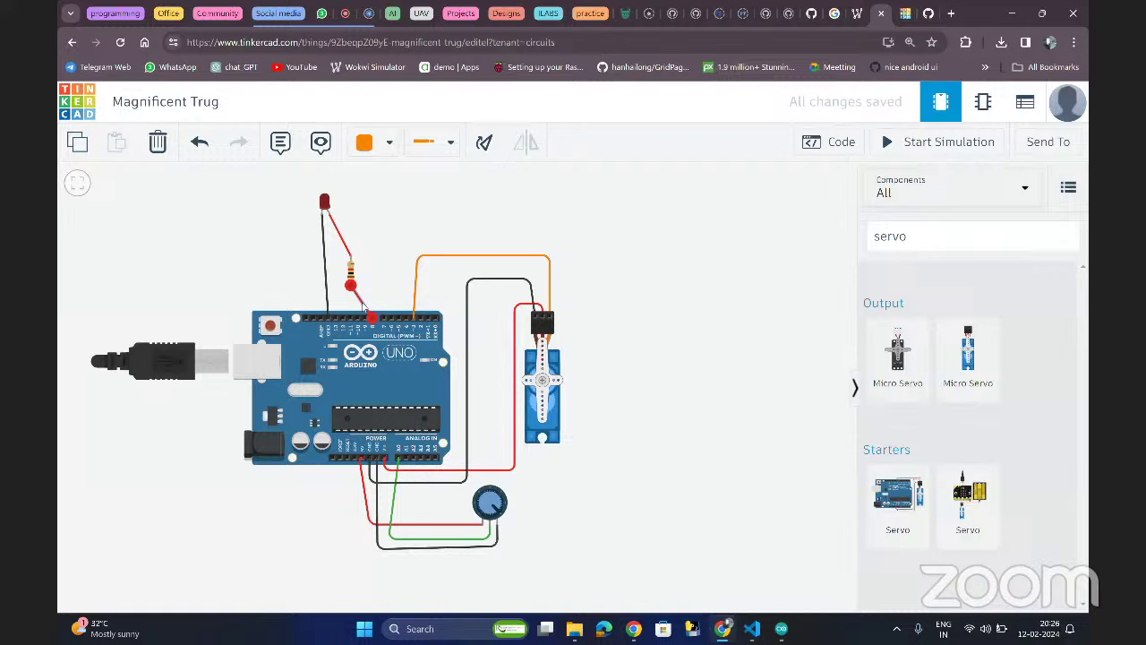
left_click(383, 144)
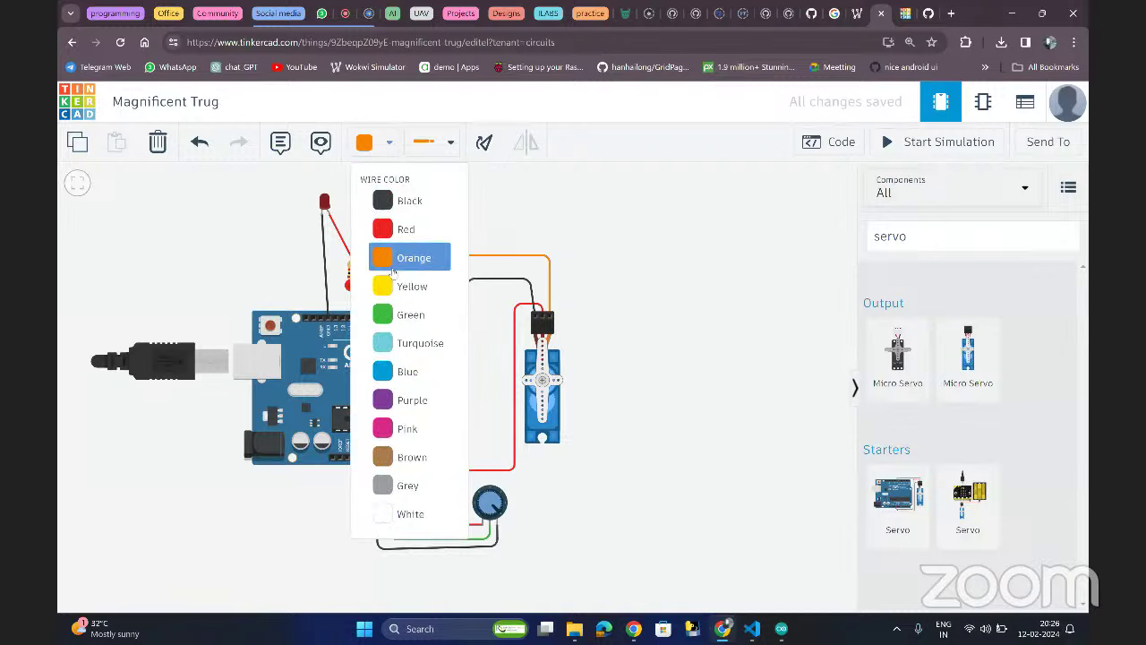
left_click(392, 268)
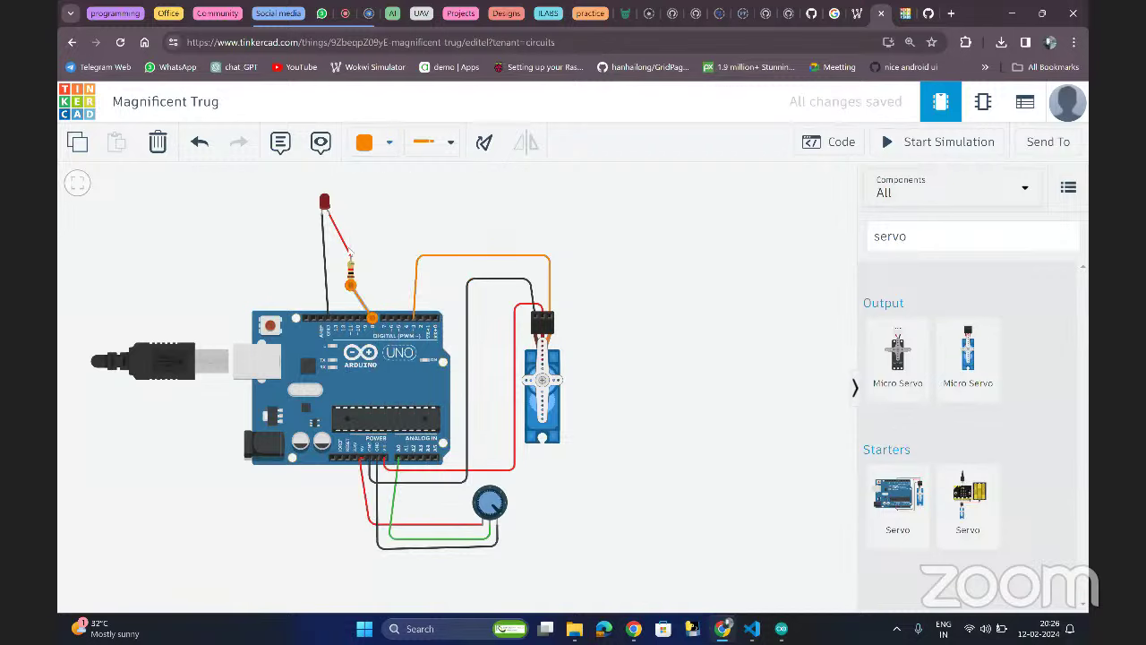
left_click(378, 141)
left_click(385, 258)
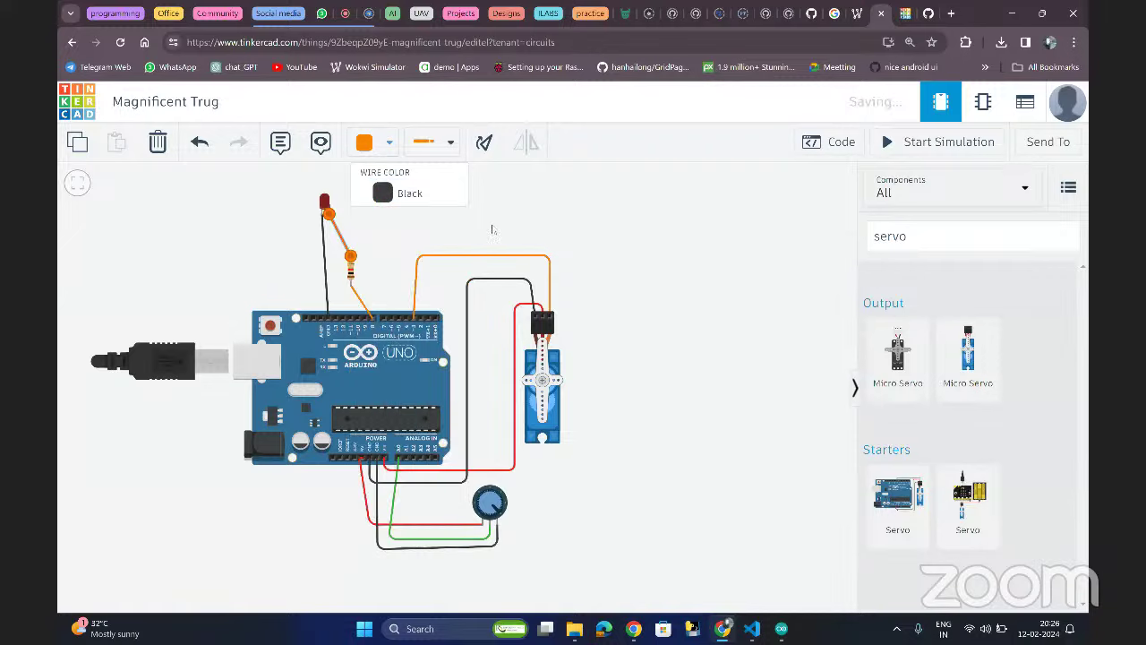
left_click(536, 214)
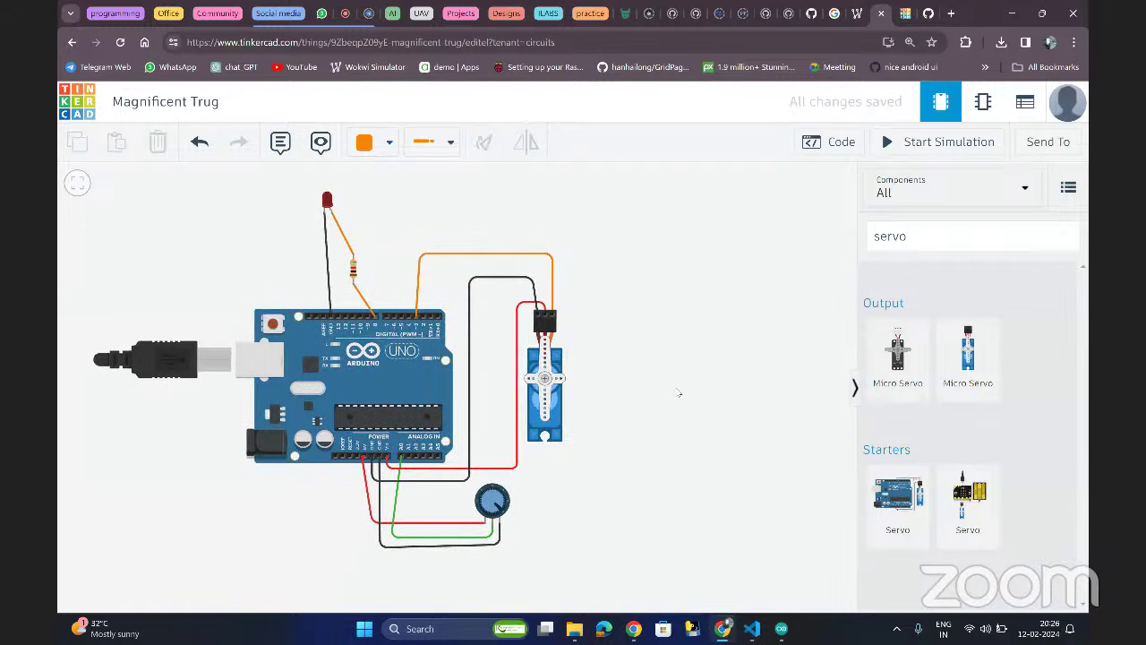
- Change the green wire between the potentiometer and Arduino pin A0 to orange
left_click(399, 510)
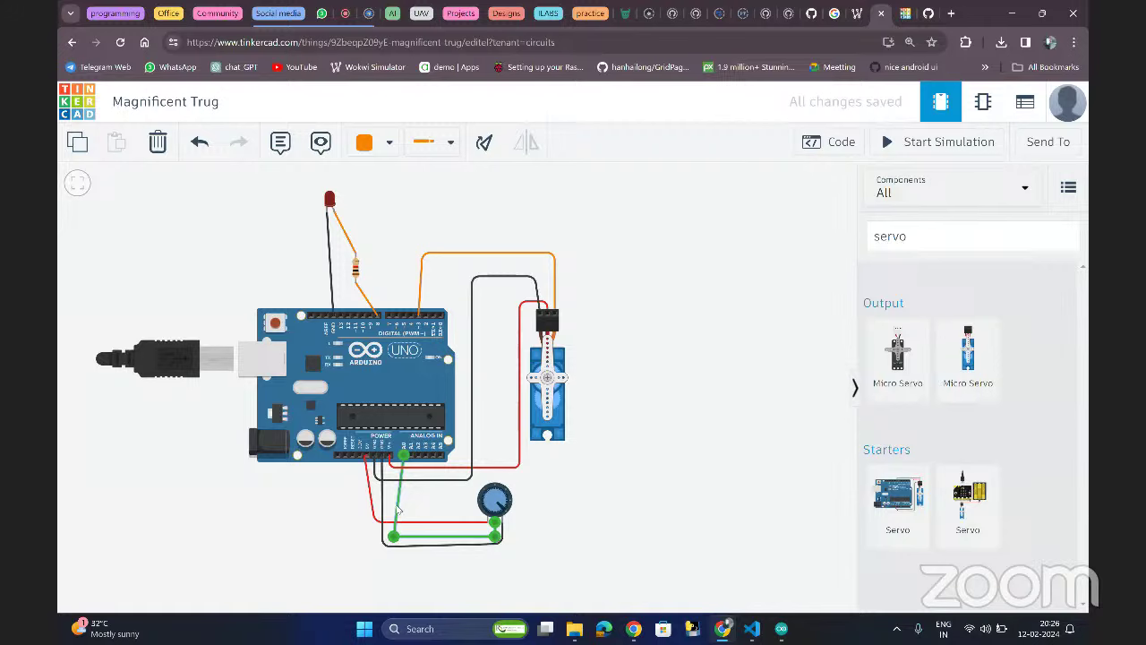
left_click(378, 141)
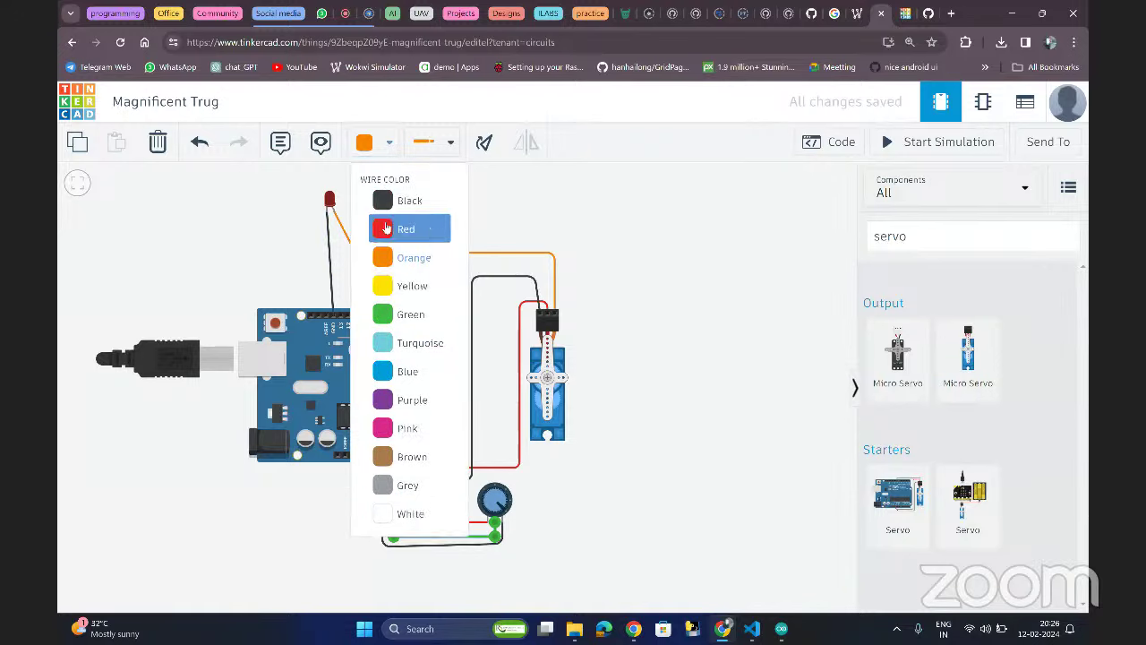
left_click(408, 257)
left_click(534, 213)
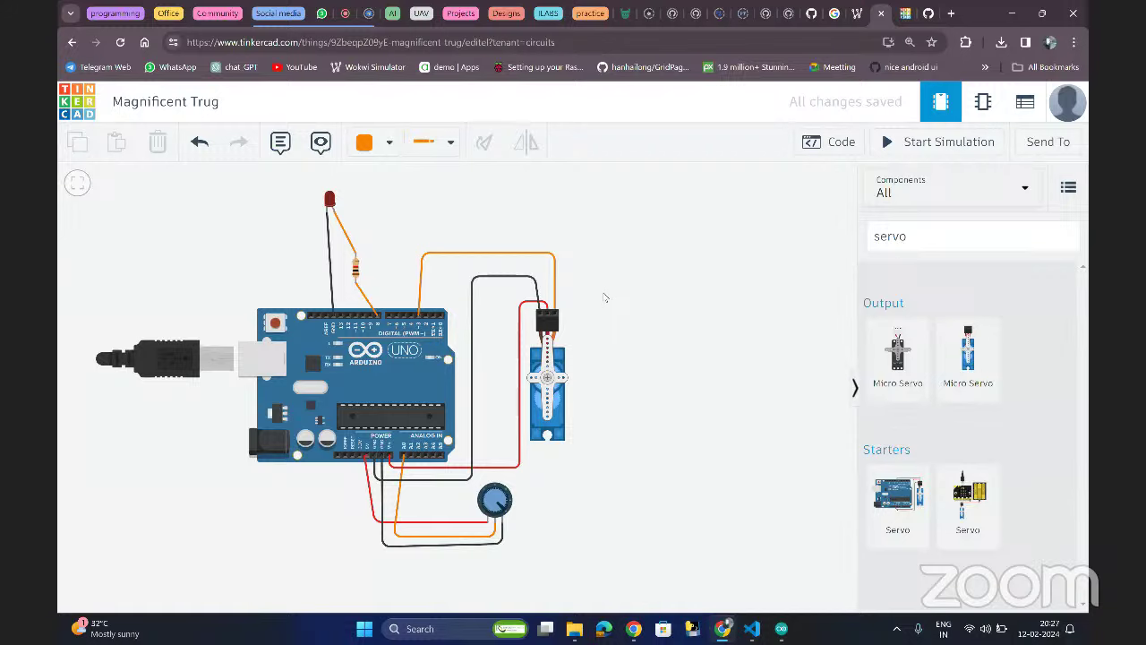
- Clear the component search and copy the #include <Servo.h> line from the code of the surya main design
double_click(892, 234)
key("BackSpace")
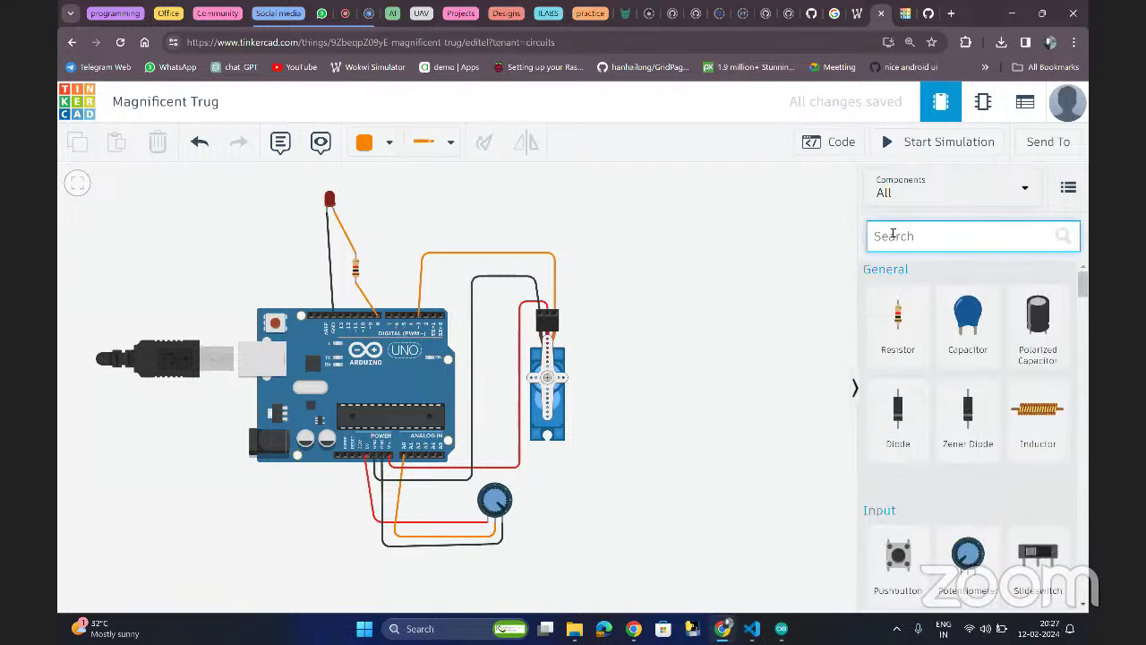
left_click(842, 142)
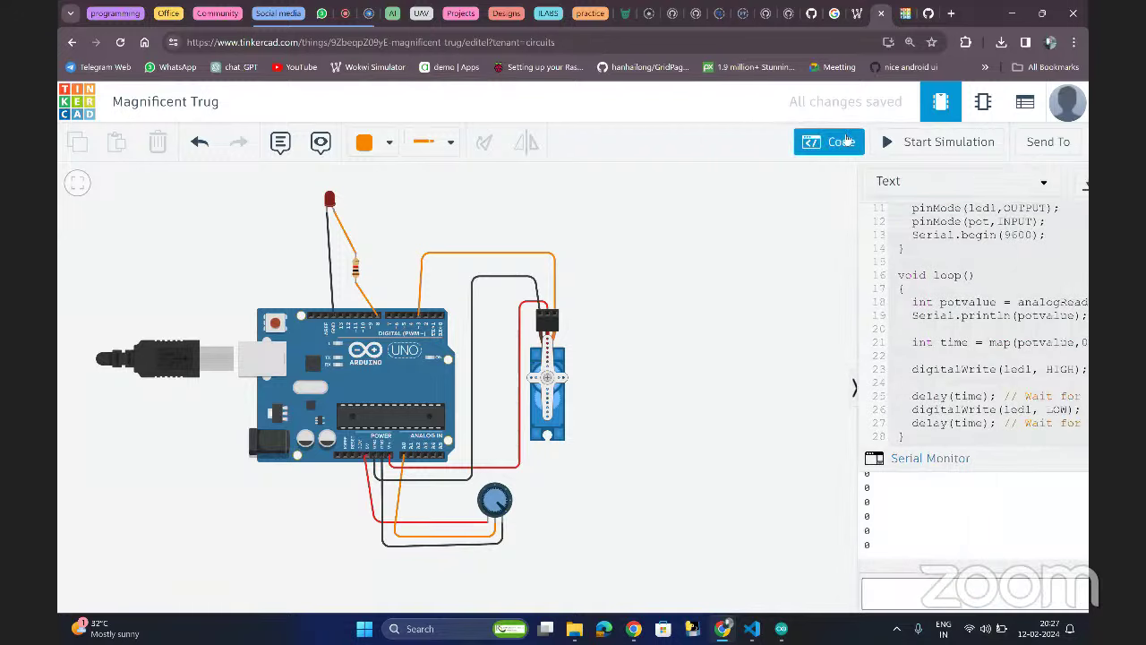
scroll(740, 322, "up", 5)
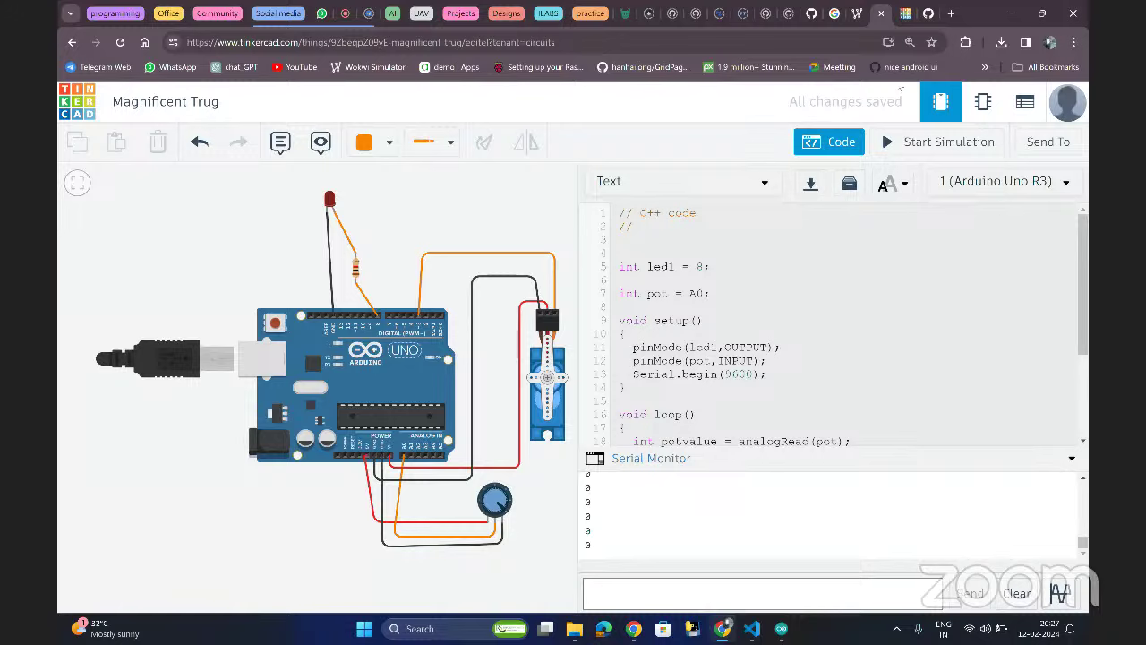
left_click(905, 14)
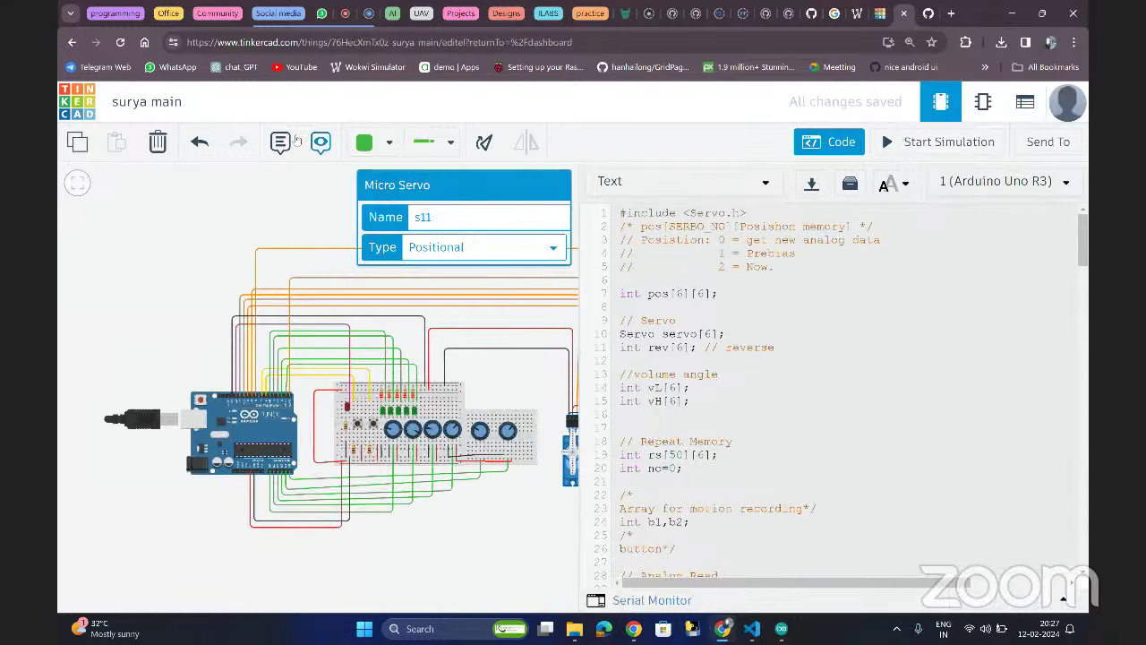
left_click(249, 199)
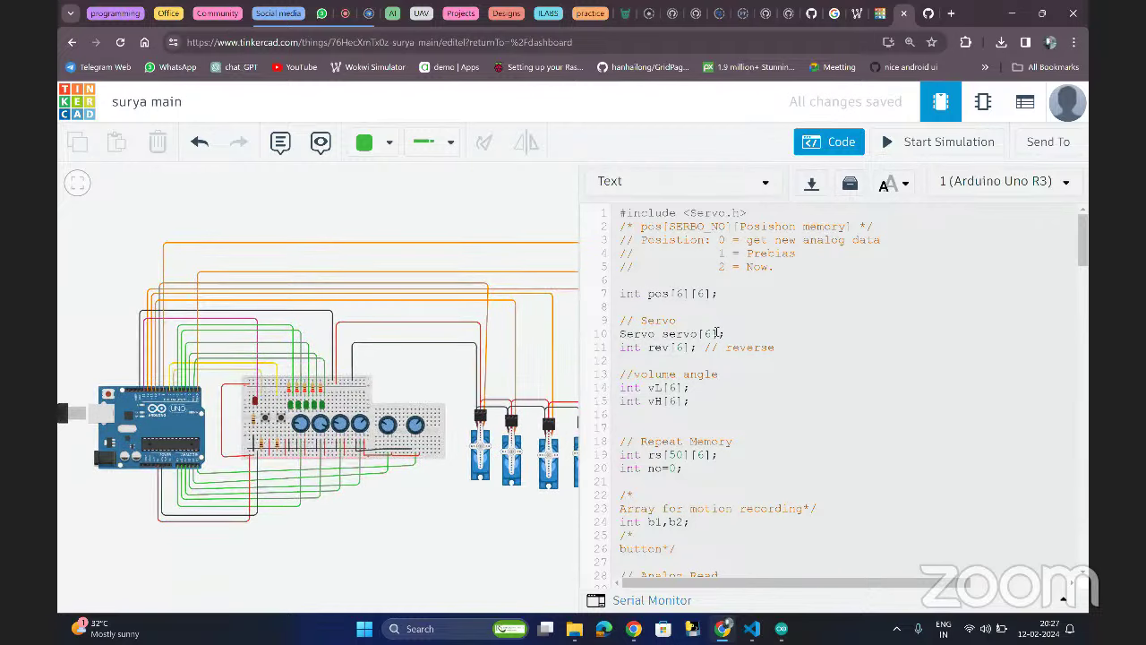
left_click_drag(747, 213, 615, 208)
key("ctrl+c")
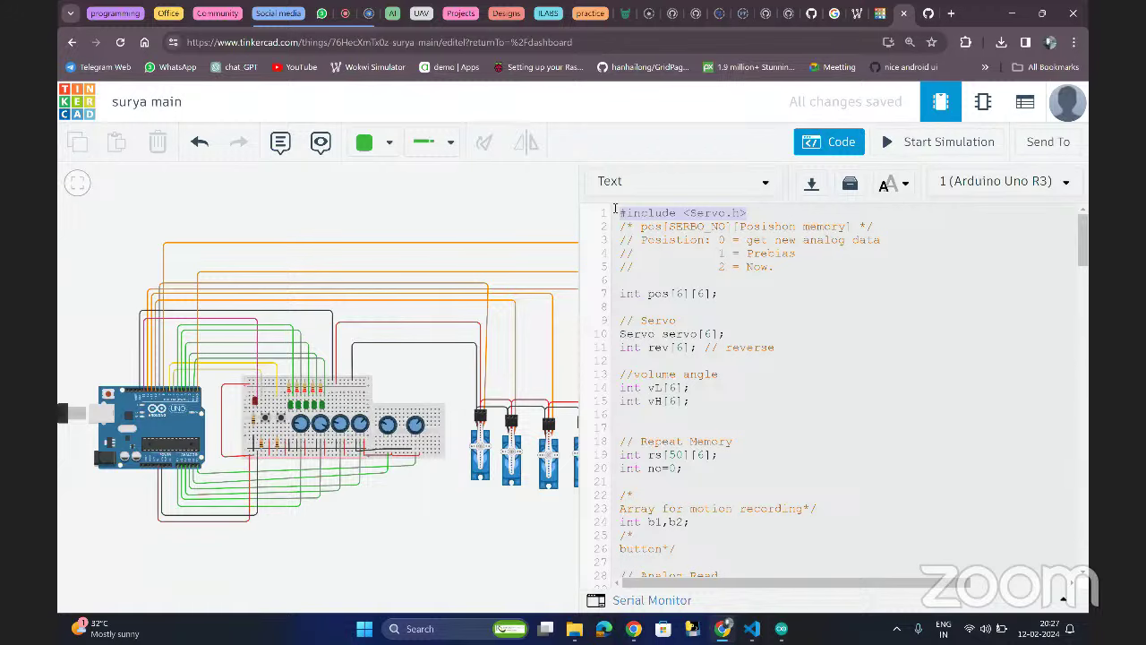
- Paste #include <Servo.h> into the Magnificent Trug code below the opening comments, with a blank line above it
left_click(880, 12)
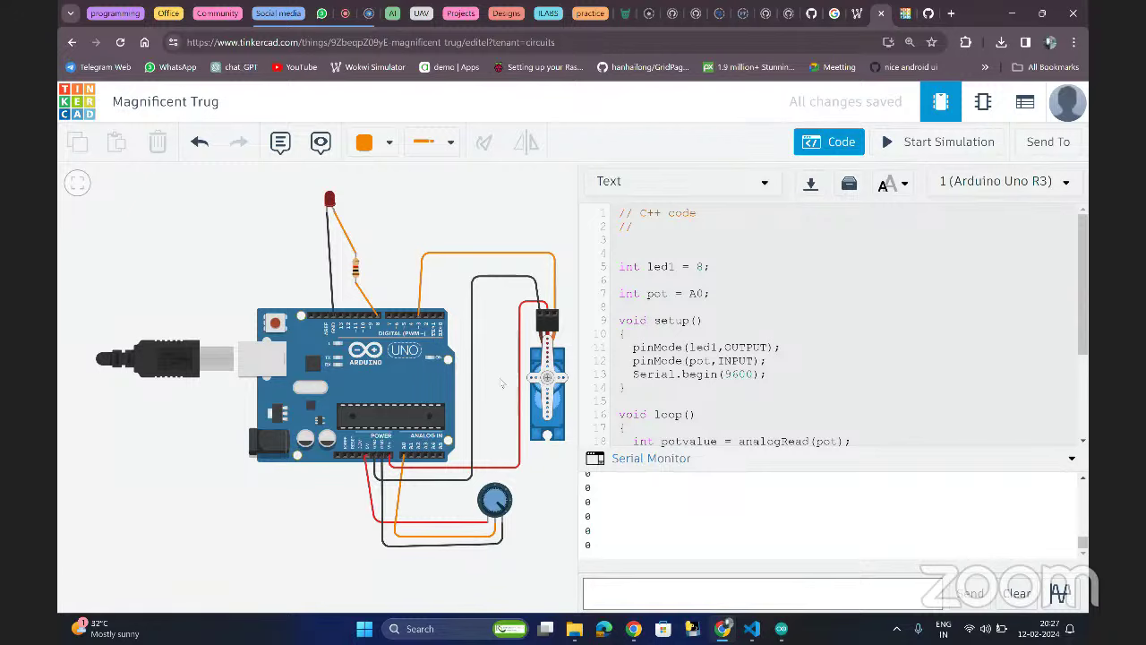
mouse_move(502, 383)
left_mouse_down()
mouse_move(490, 376)
mouse_move(502, 385)
left_mouse_up()
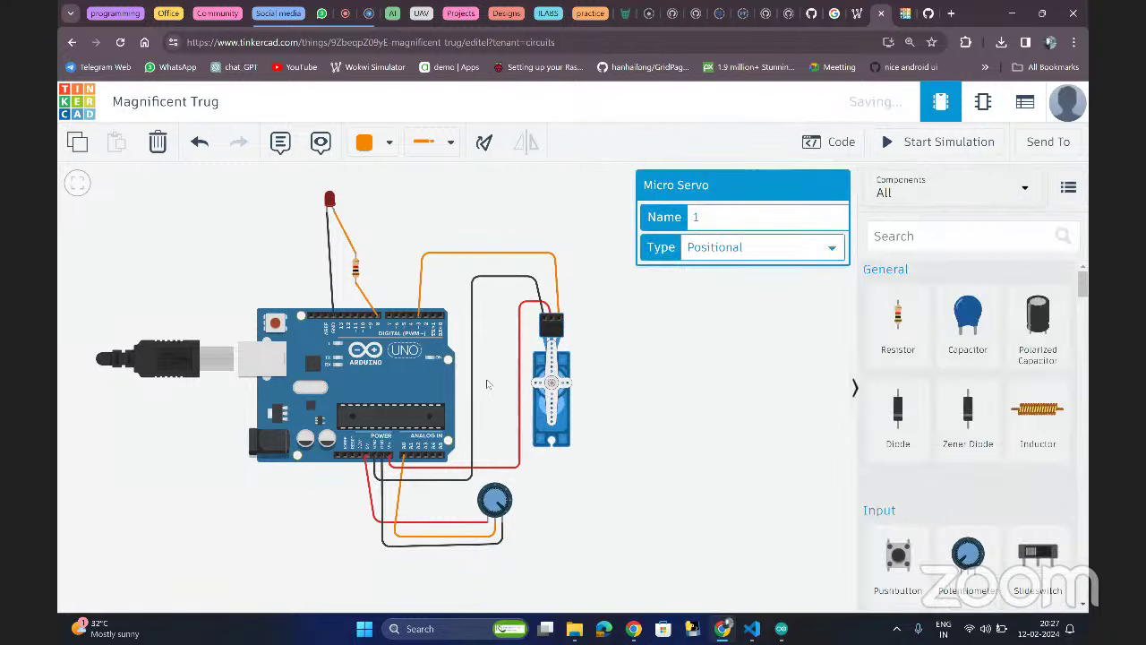
left_click(524, 239)
left_click_drag(524, 239, 489, 230)
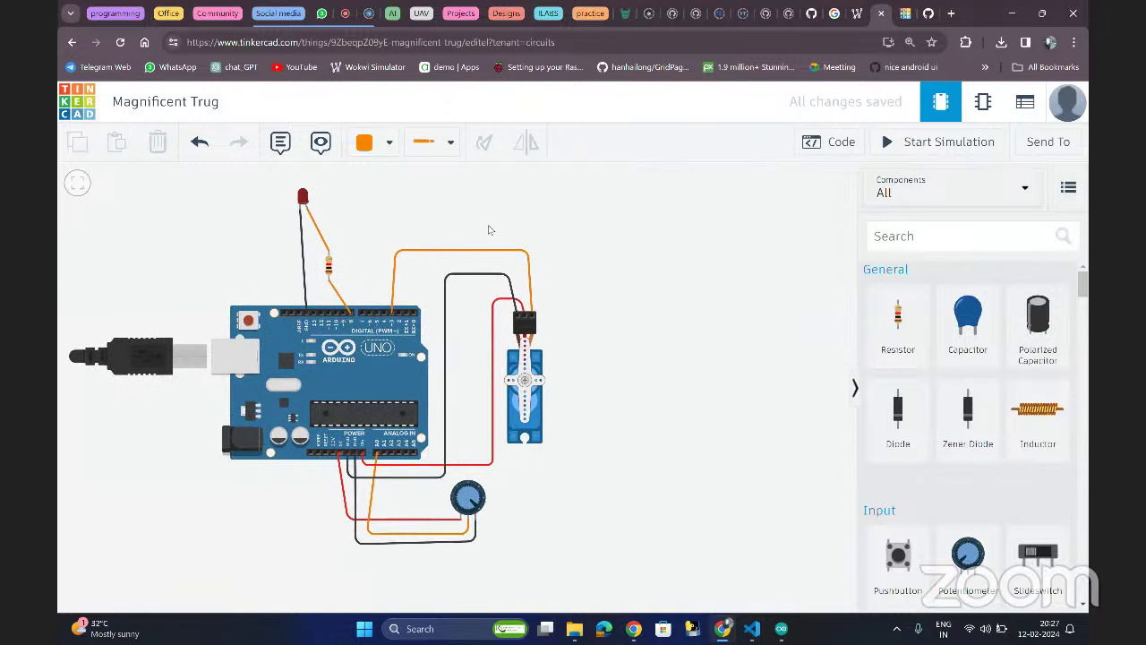
left_click(831, 148)
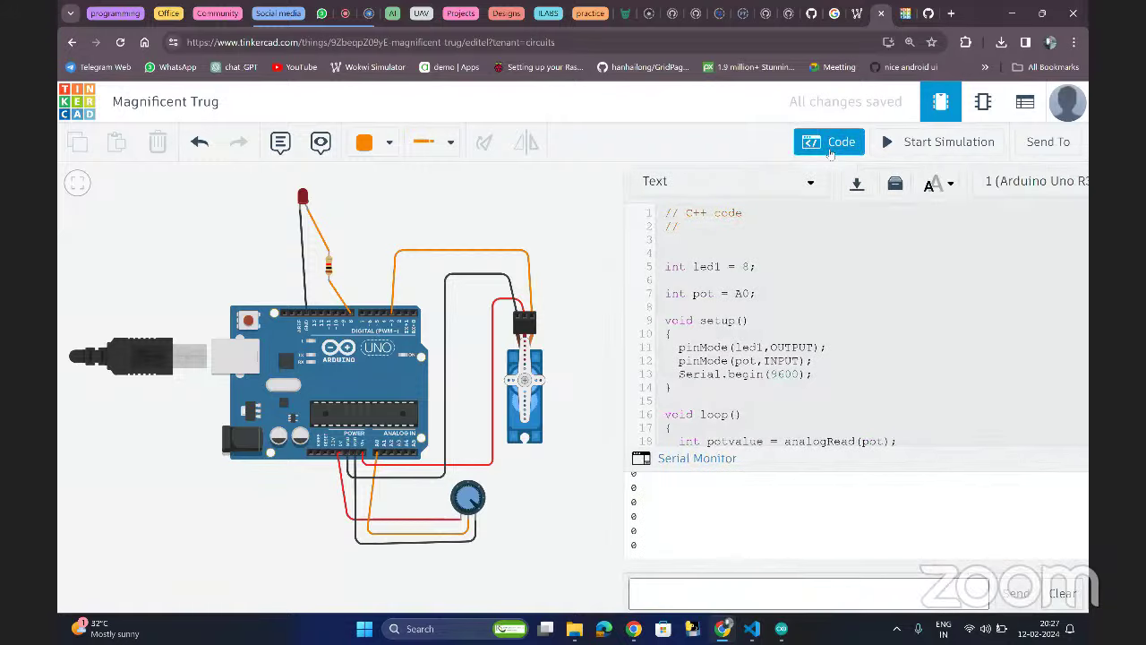
left_click(687, 227)
key("Return")
key("Return")
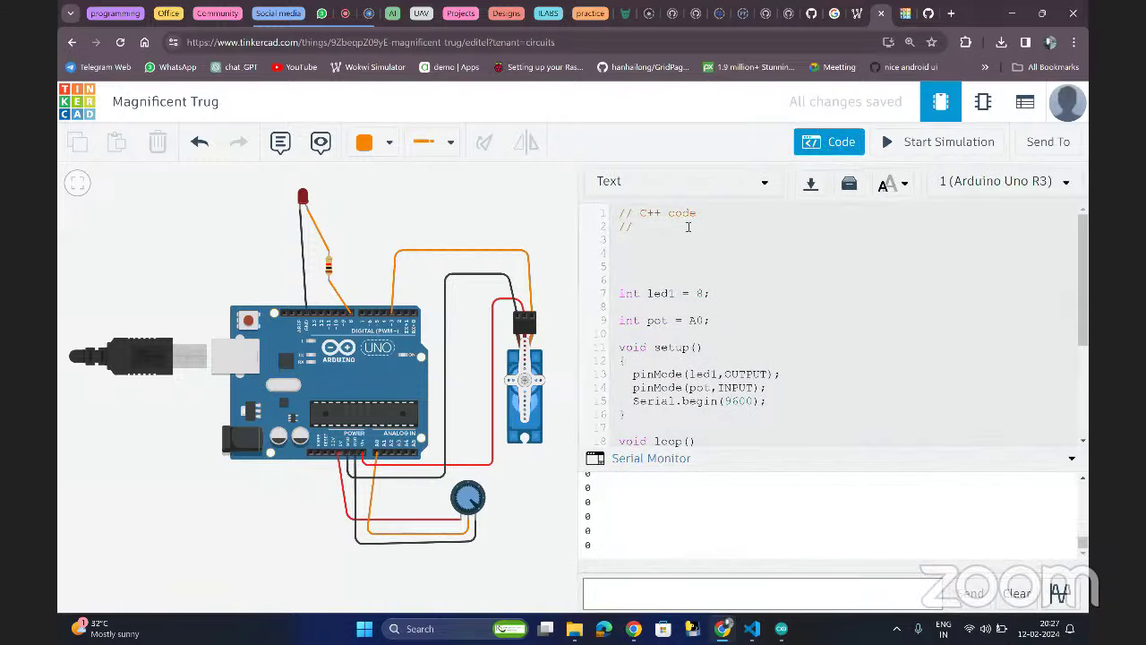
key("ctrl+v")
key("BackSpace")
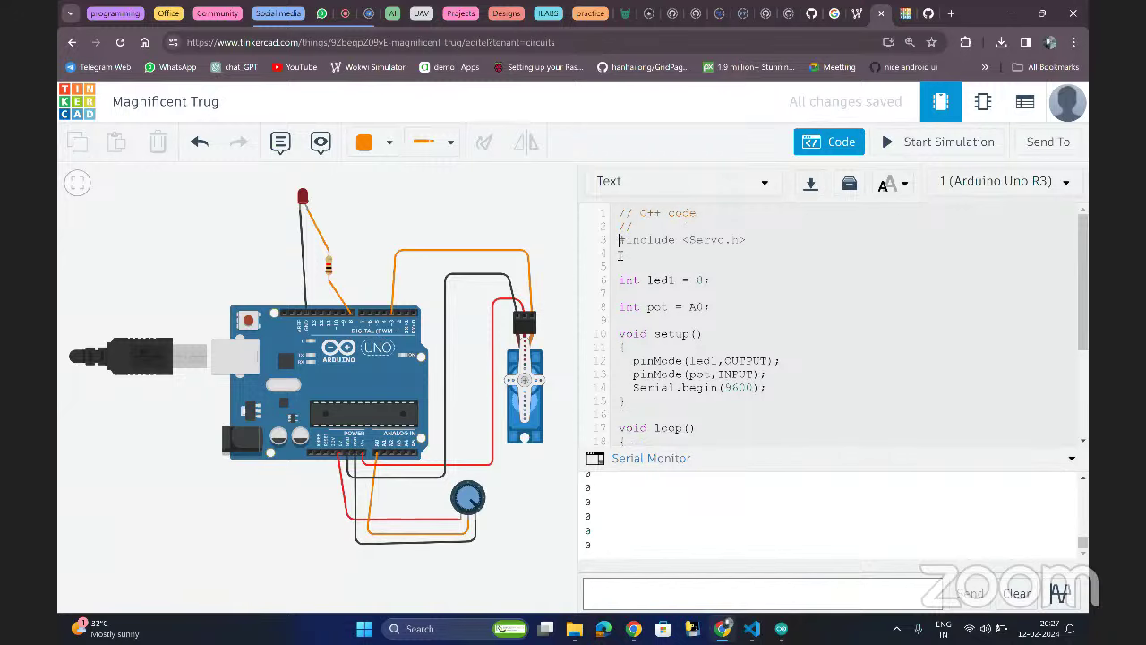
key("Return")
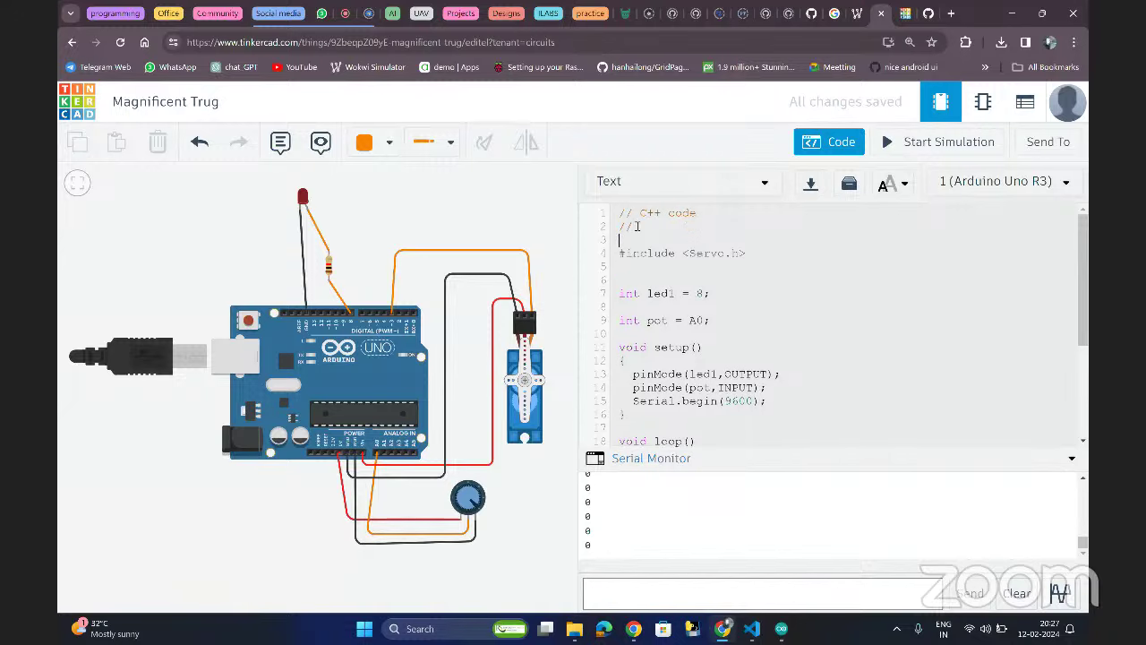
left_click(635, 268)
left_click_drag(618, 253, 742, 253)
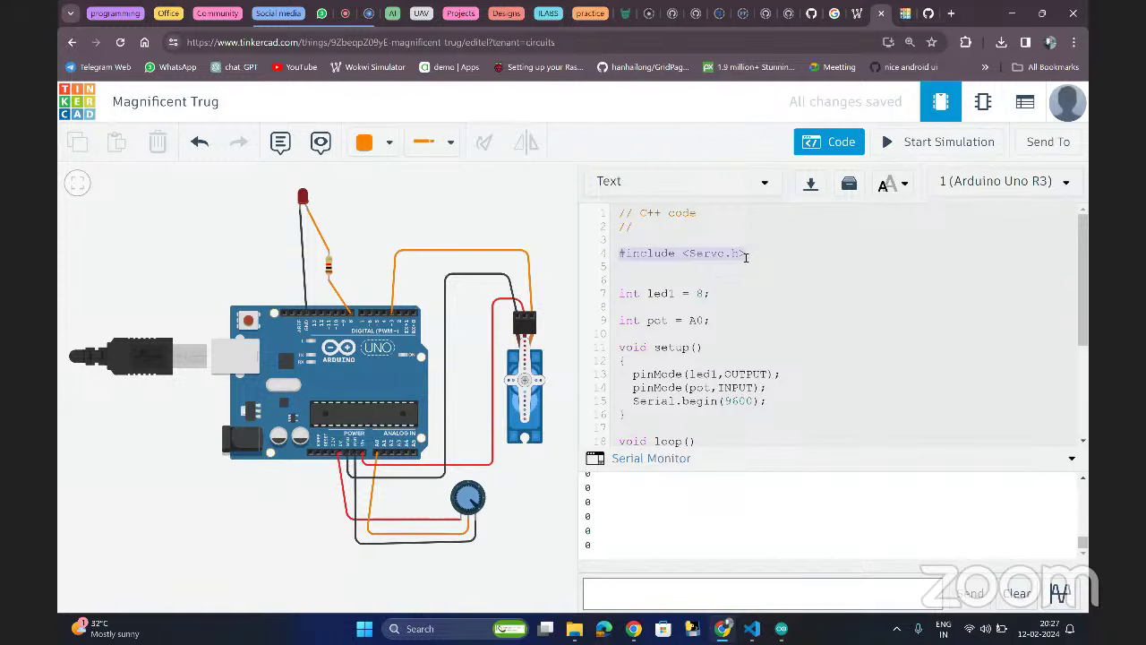
left_click(750, 255)
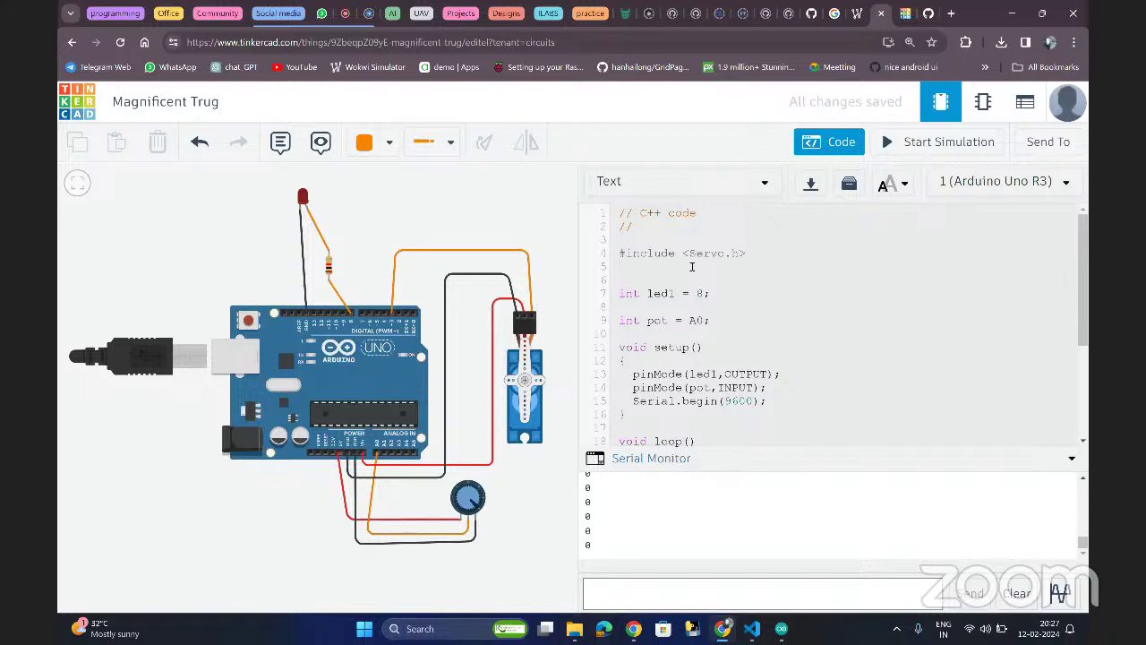
left_click_drag(726, 249, 748, 254)
- Declare the servo pin with int servopin = 3; below the pot variable
left_click(747, 254)
key("Return")
key("Return")
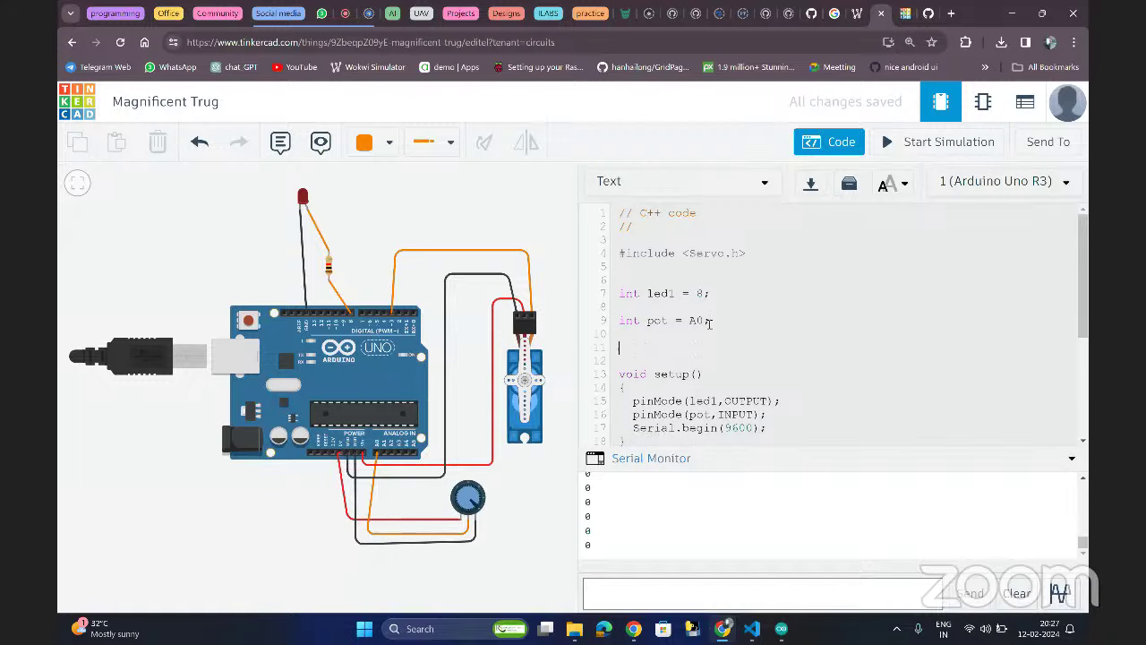
type("int servopin = 3;")
- Examine how the setup function of the surya main code attaches its servos to pins
left_click(904, 13)
scroll(766, 322, "down", 10)
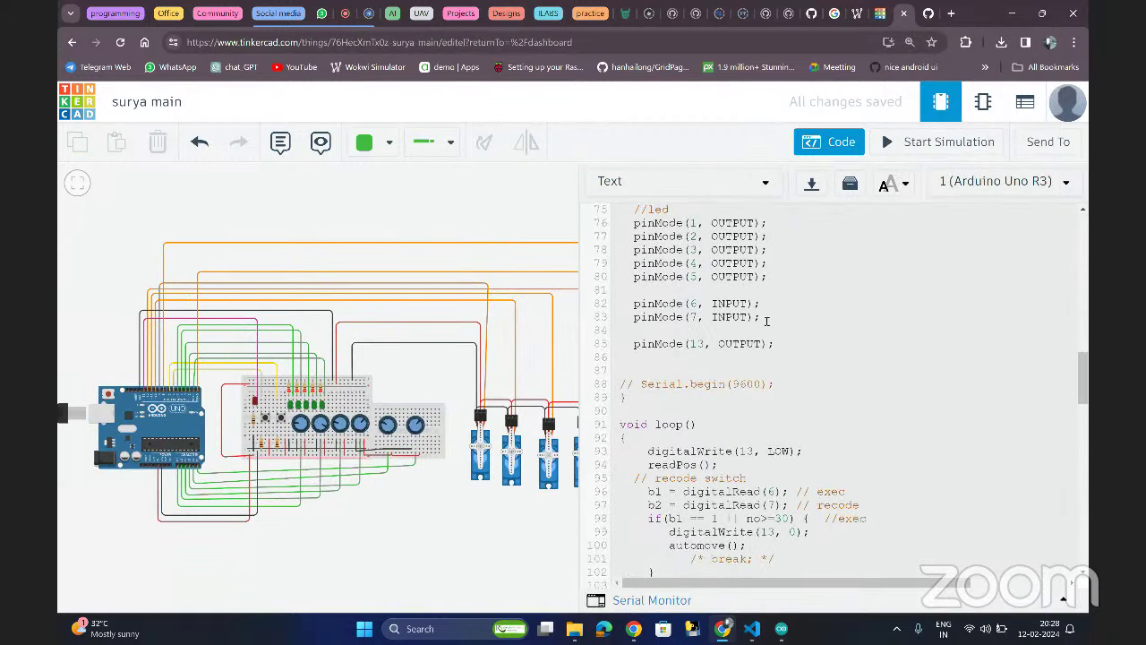
scroll(773, 363, "up", 2)
scroll(774, 364, "up", 6)
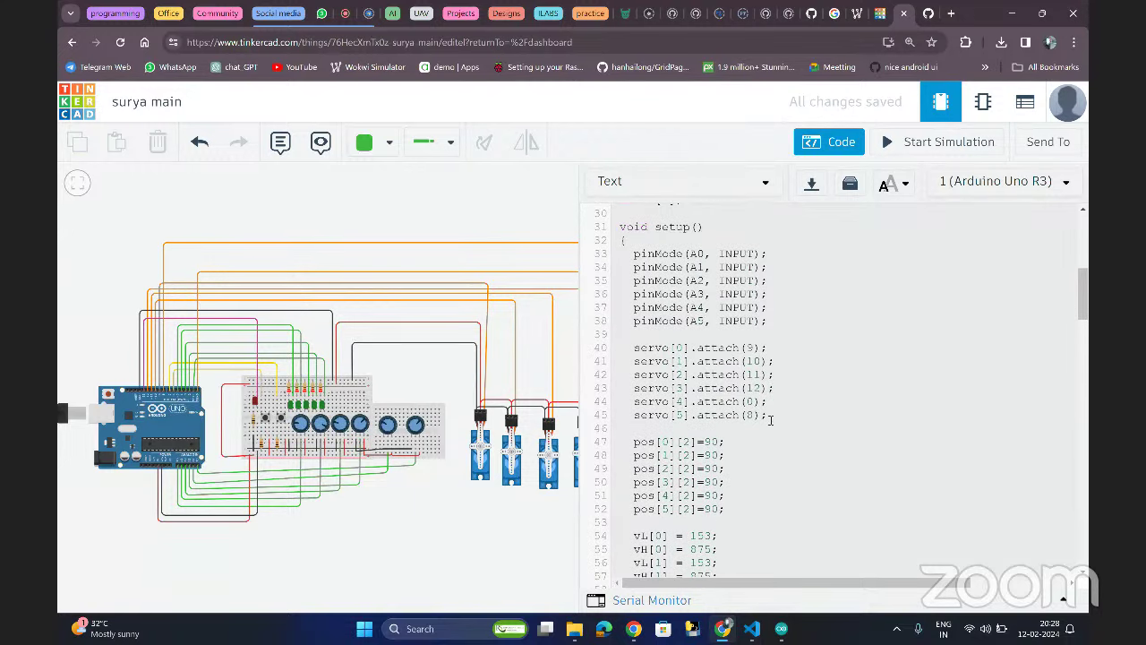
left_click_drag(769, 415, 634, 419)
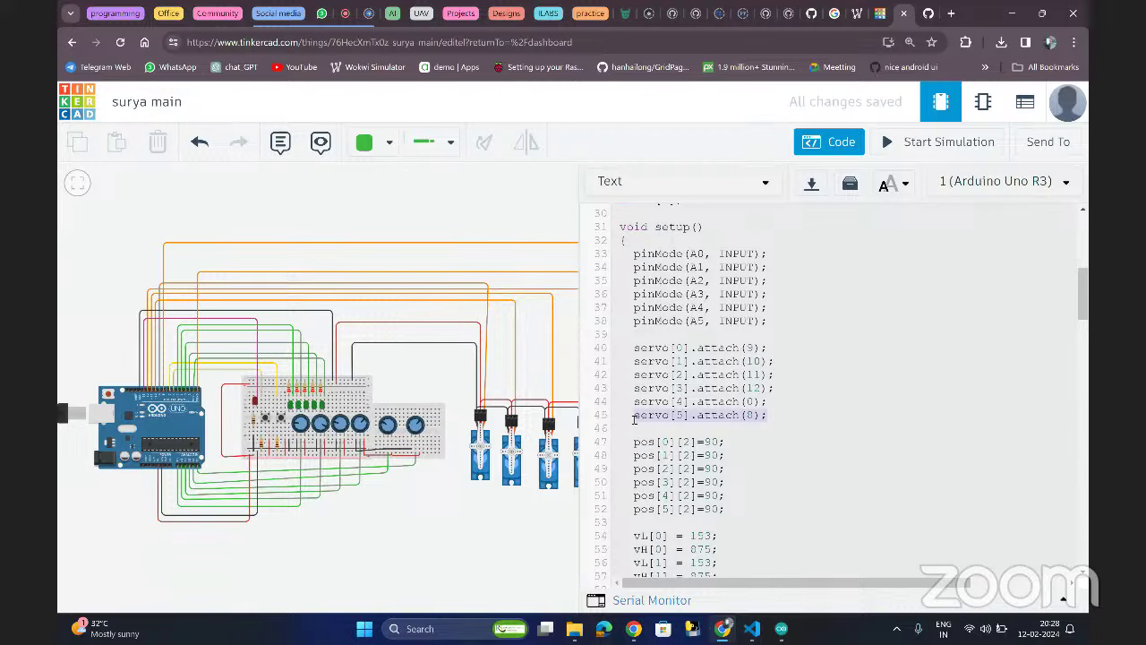
left_click(880, 14)
scroll(711, 369, "down", 2)
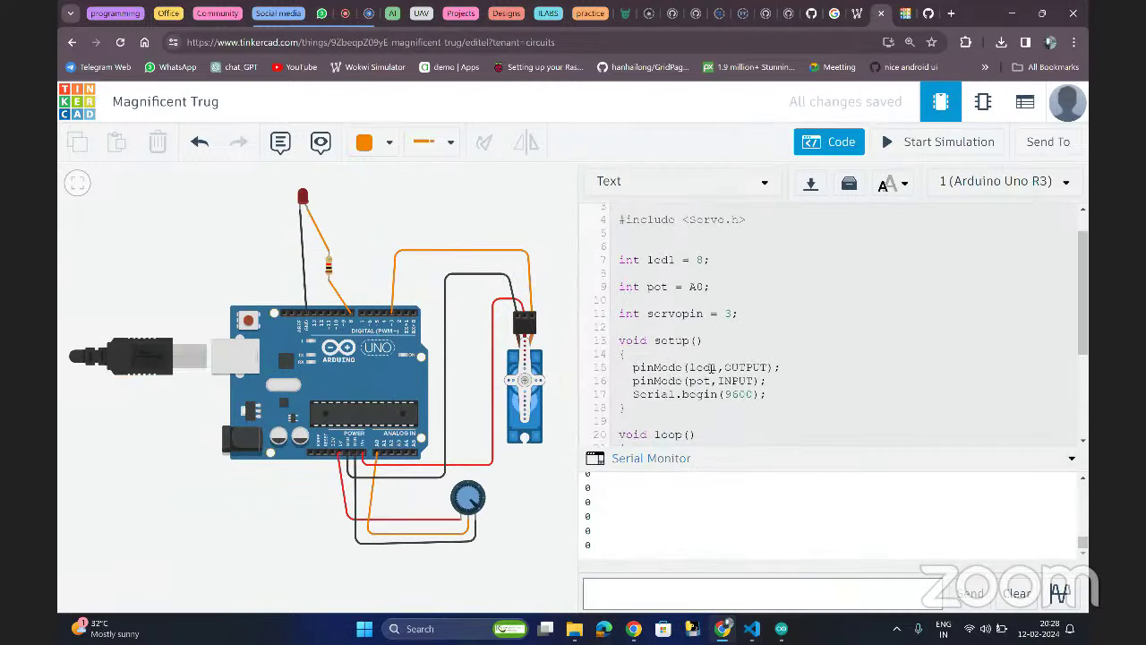
- Copy the Servo servo[6]; declaration from the surya main code
left_click(905, 14)
scroll(764, 317, "up", 5)
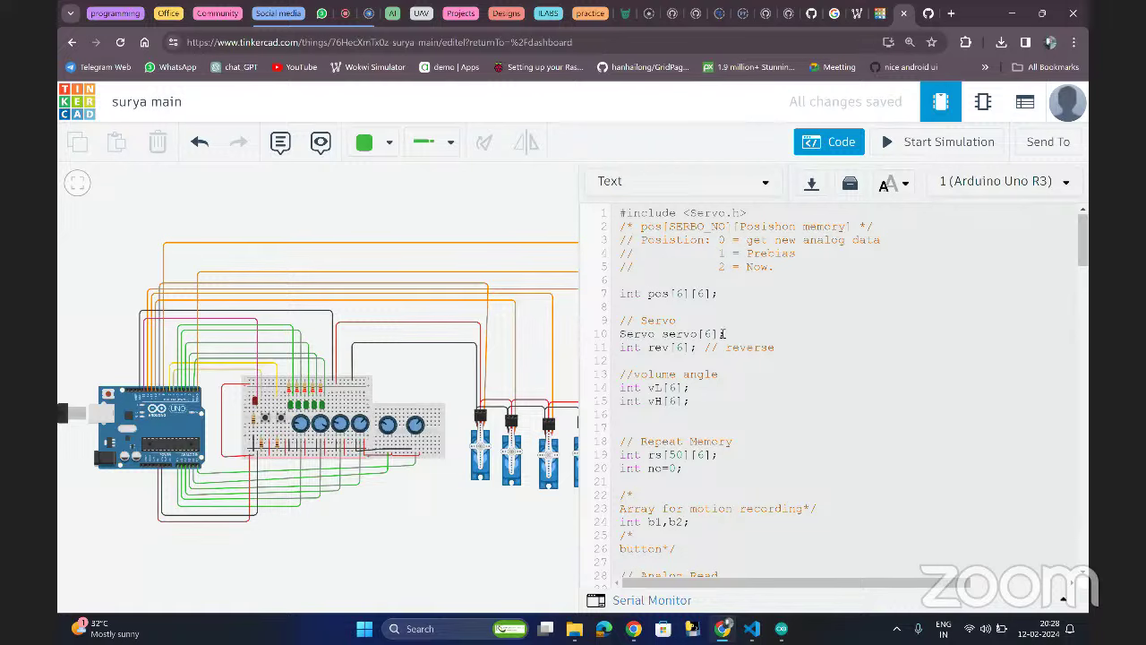
left_click_drag(725, 333, 617, 339)
key("ctrl+c")
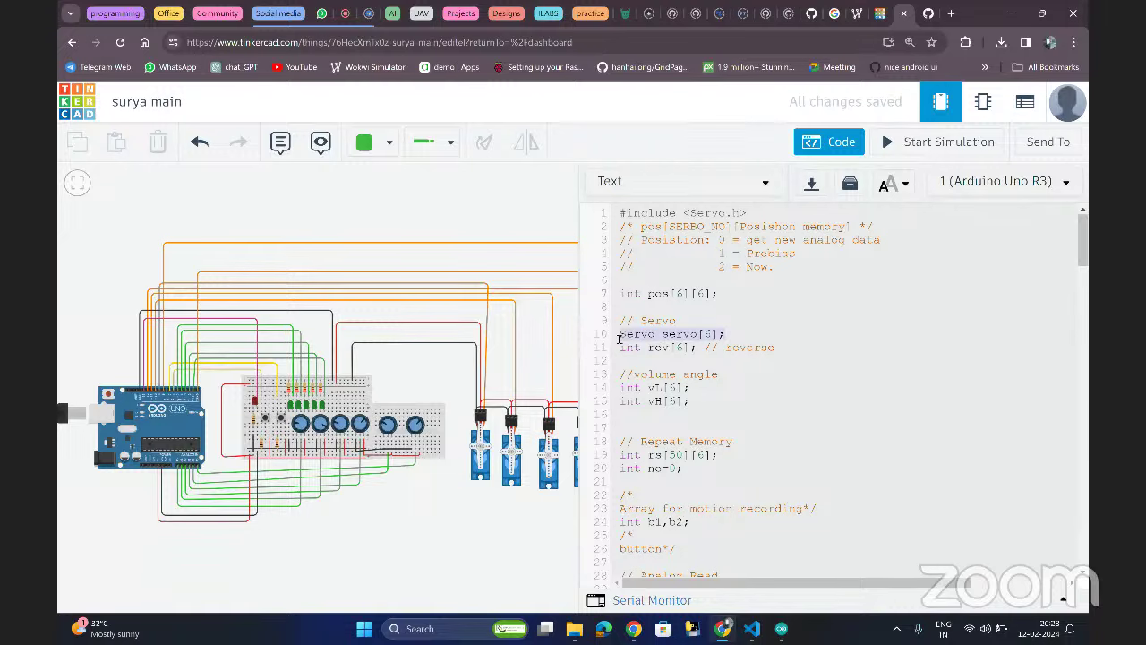
- Paste the servo declaration below servopin in the Magnificent Trug code and shorten it to Servo servo;
left_click(882, 14)
key("Return")
key("Return")
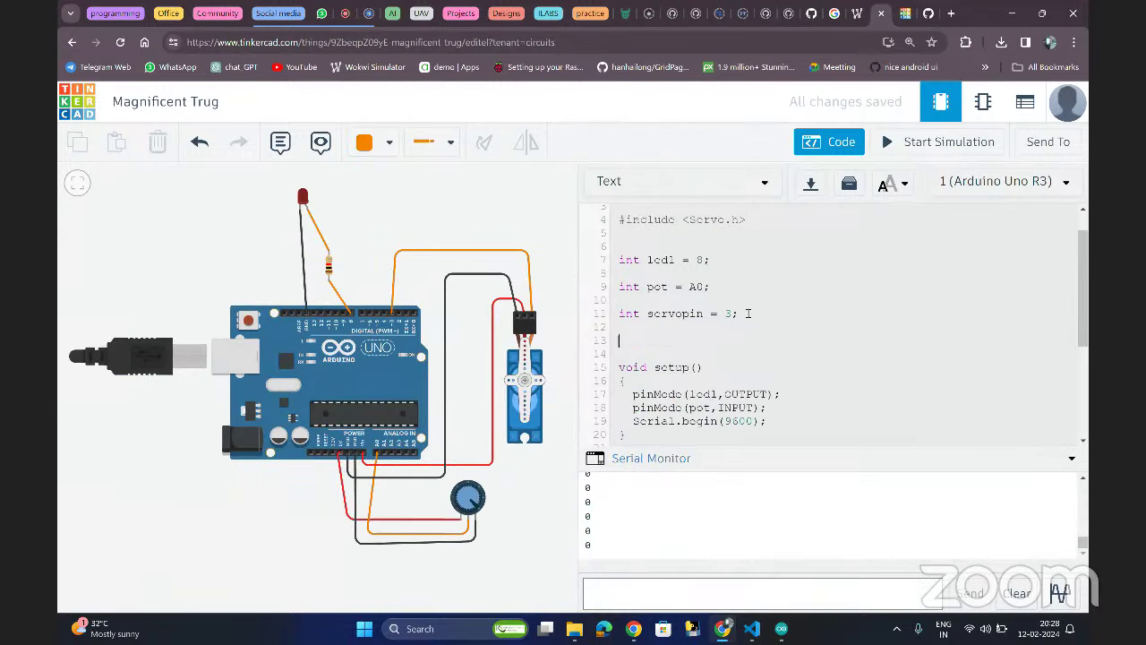
key("ctrl+v")
key("BackSpace")
key("BackSpace")
key("BackSpace")
key("BackSpace")
type(";")
- Add servo.attach(servopin); after the Serial.begin line in the setup function
scroll(747, 310, "down", 1)
left_click(770, 396)
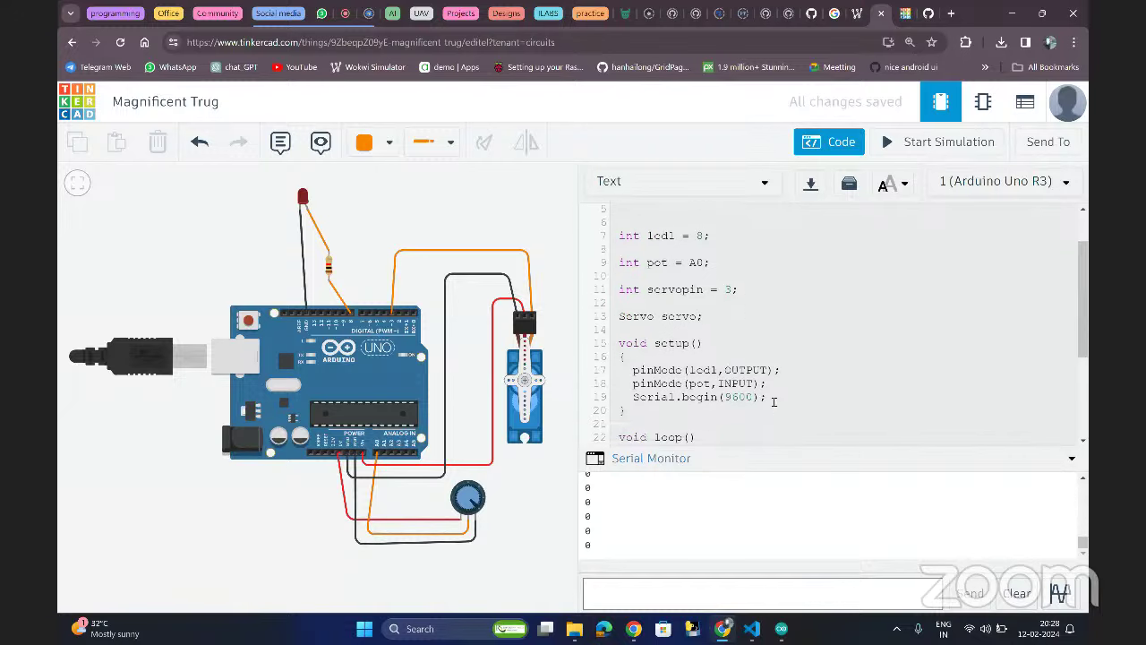
key("Return")
type("servo.attach();")
double_click(689, 287)
key("ctrl+c")
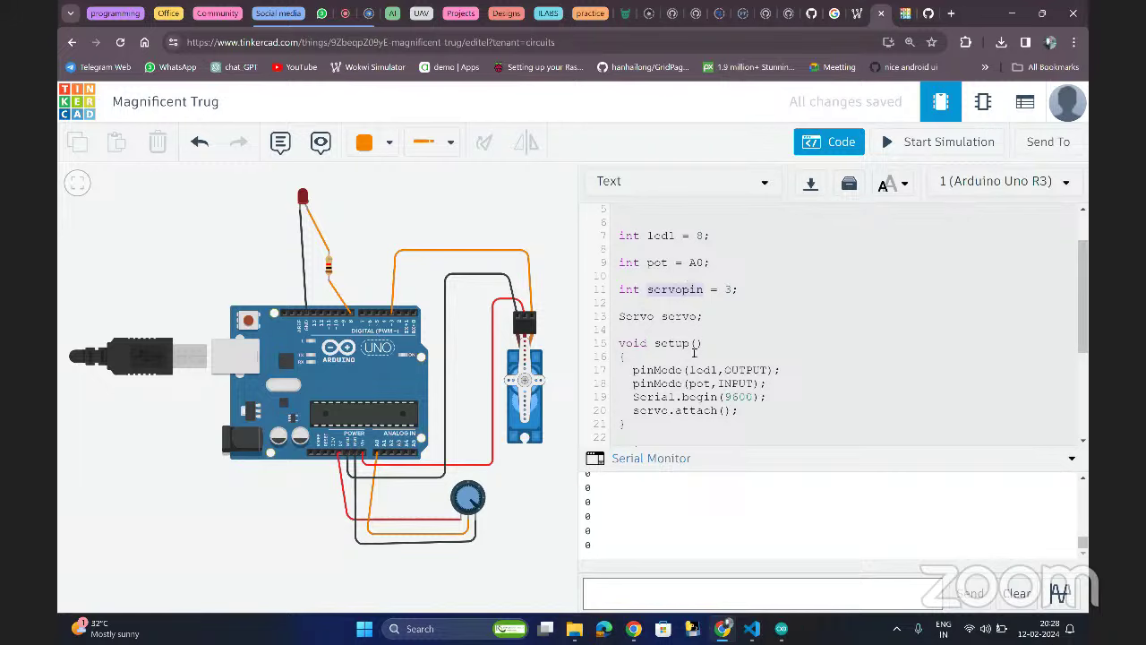
left_click(727, 410)
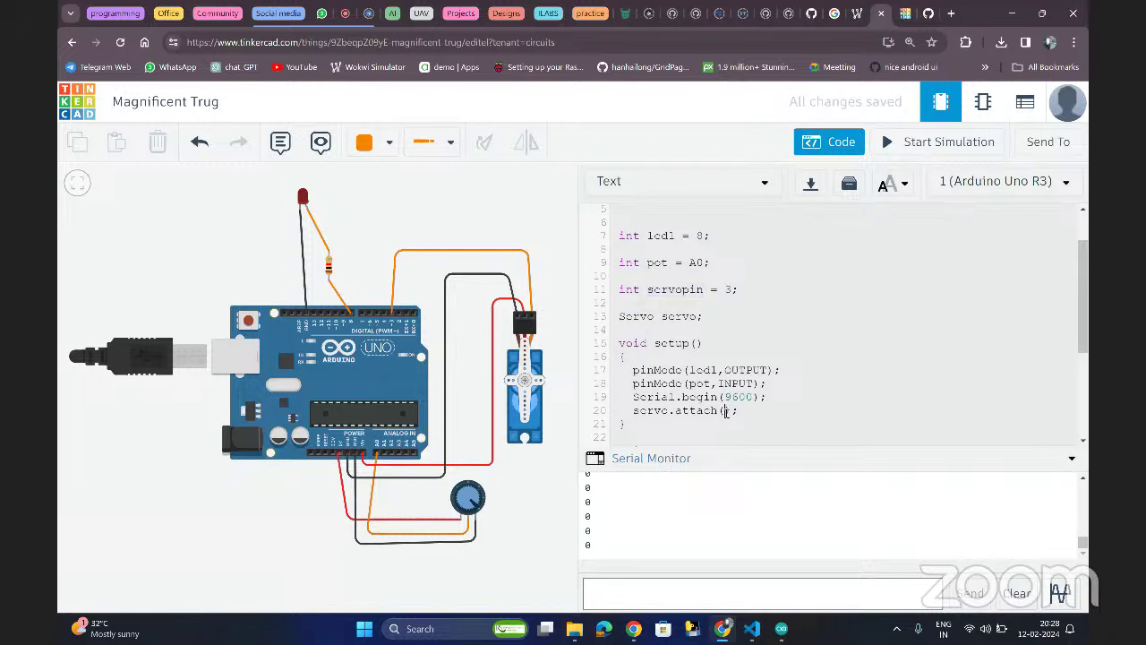
key("ctrl+v")
scroll(799, 407, "down", 1)
scroll(798, 407, "down", 1)
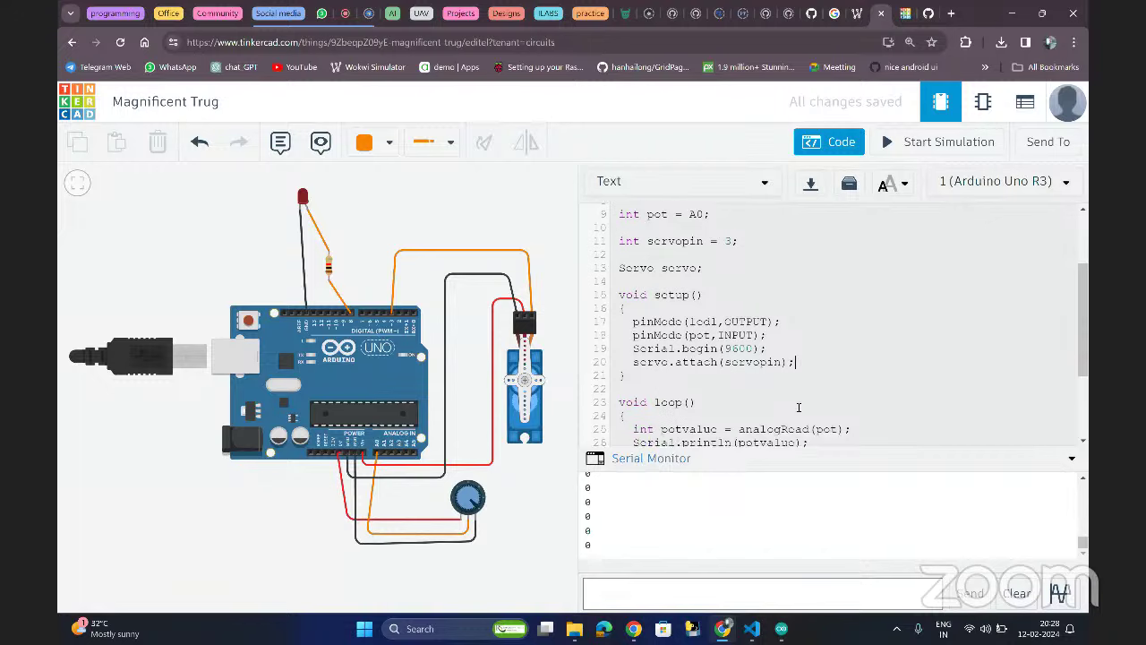
- Examine the loop and readPos functions in the surya main code for how potentiometer readings drive the servos
left_click(902, 20)
scroll(744, 511, "down", 20)
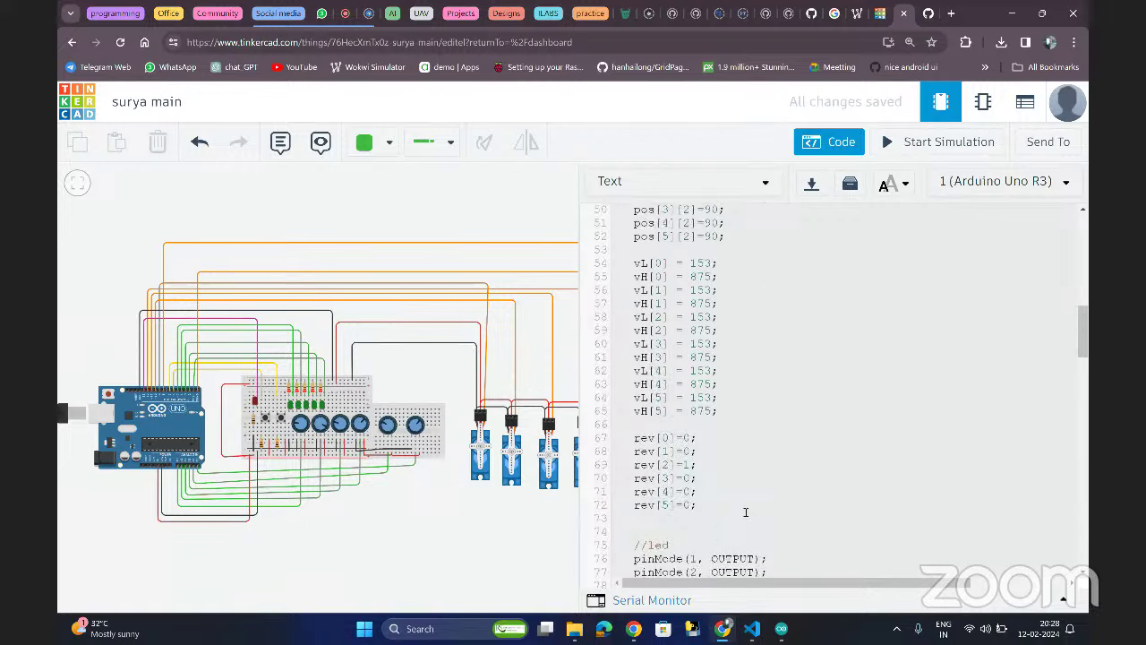
scroll(745, 511, "down", 7)
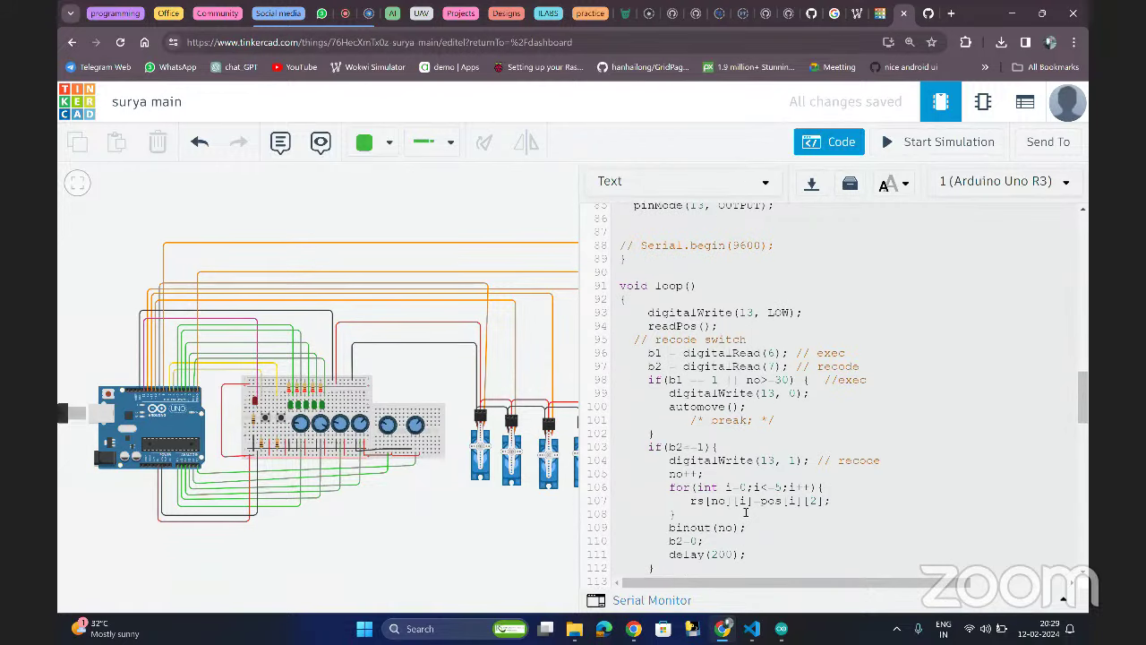
scroll(745, 511, "down", 2)
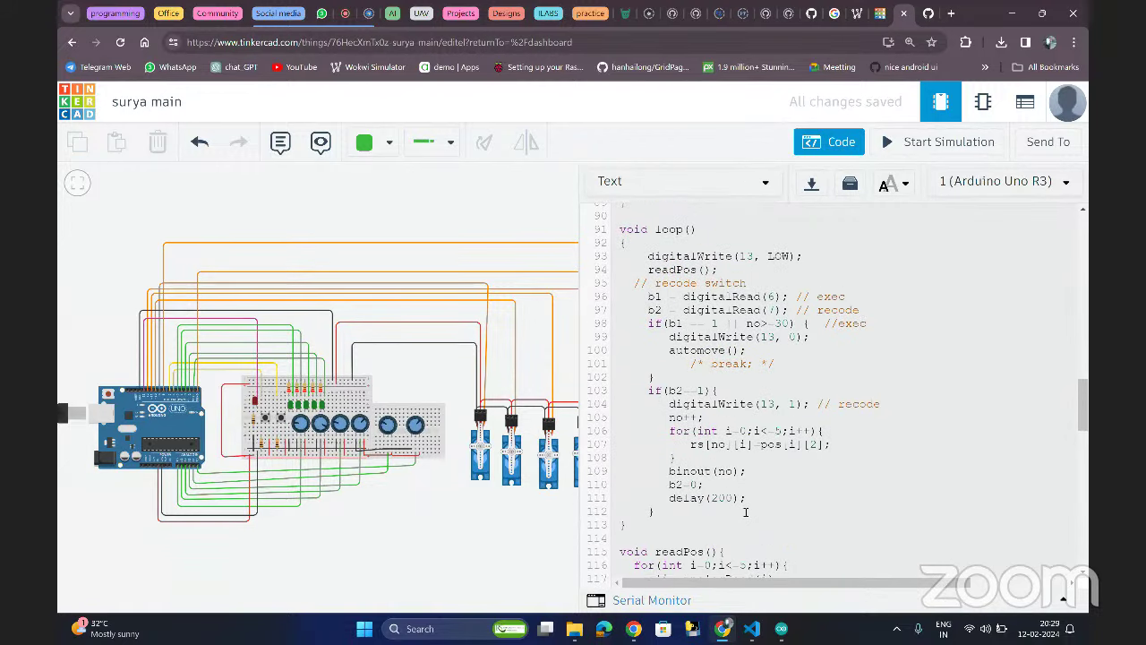
scroll(745, 511, "down", 6)
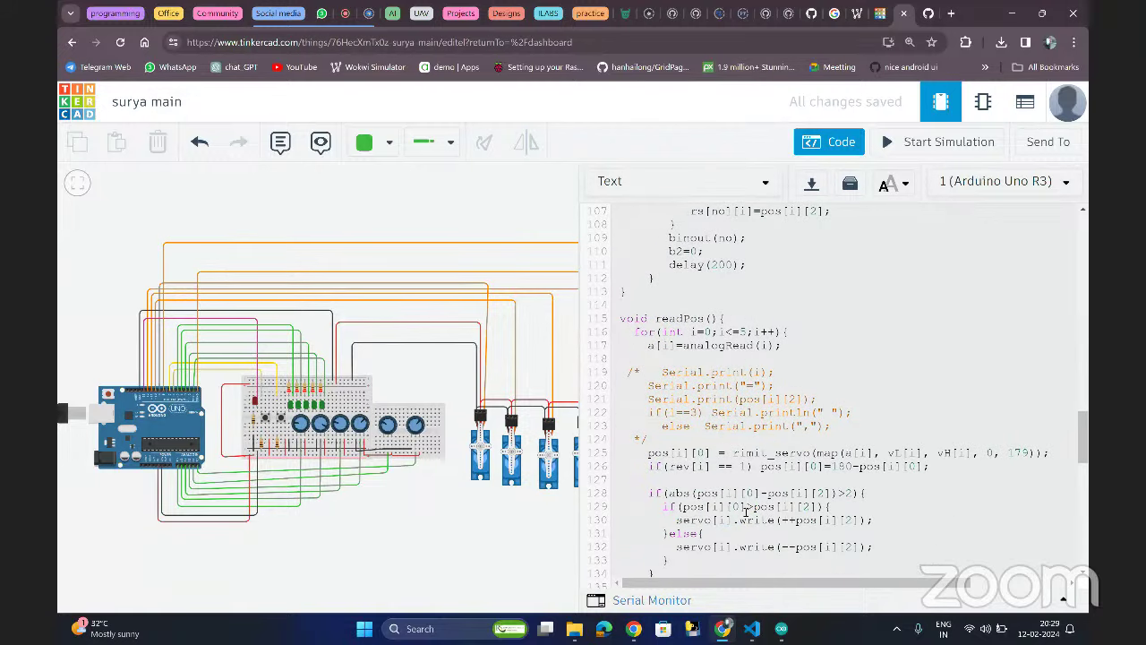
scroll(745, 511, "down", 2)
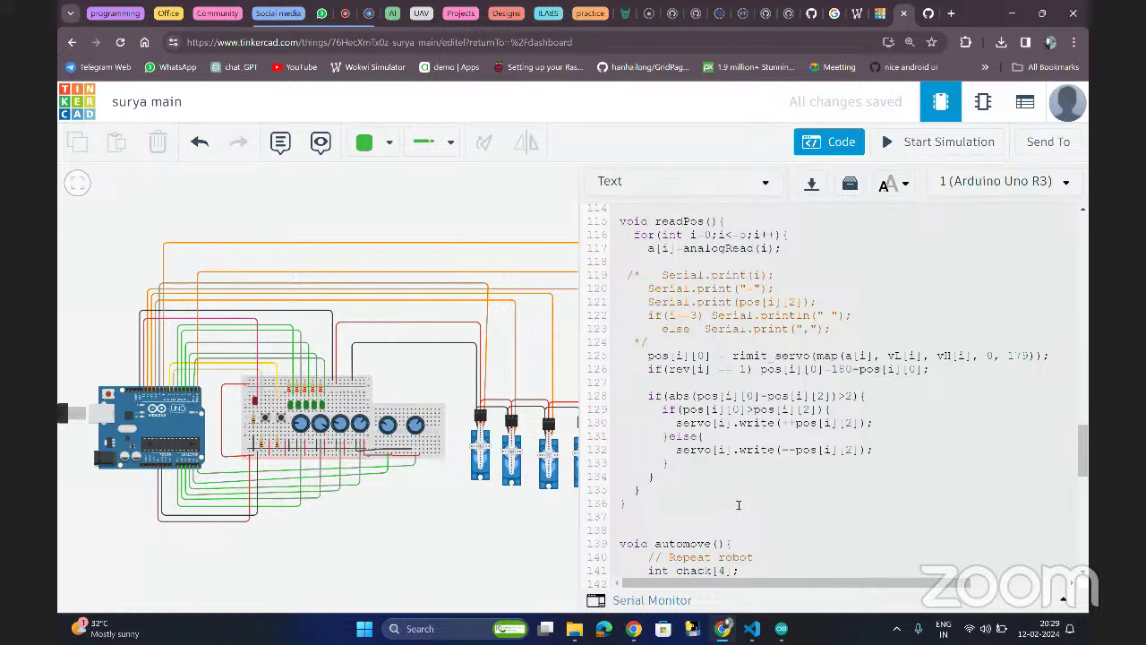
- Copy the servo[i].write(++pos[i][2]); line from the surya main readPos function and paste it at the end of the Magnificent Trug loop
left_click_drag(679, 423, 878, 419)
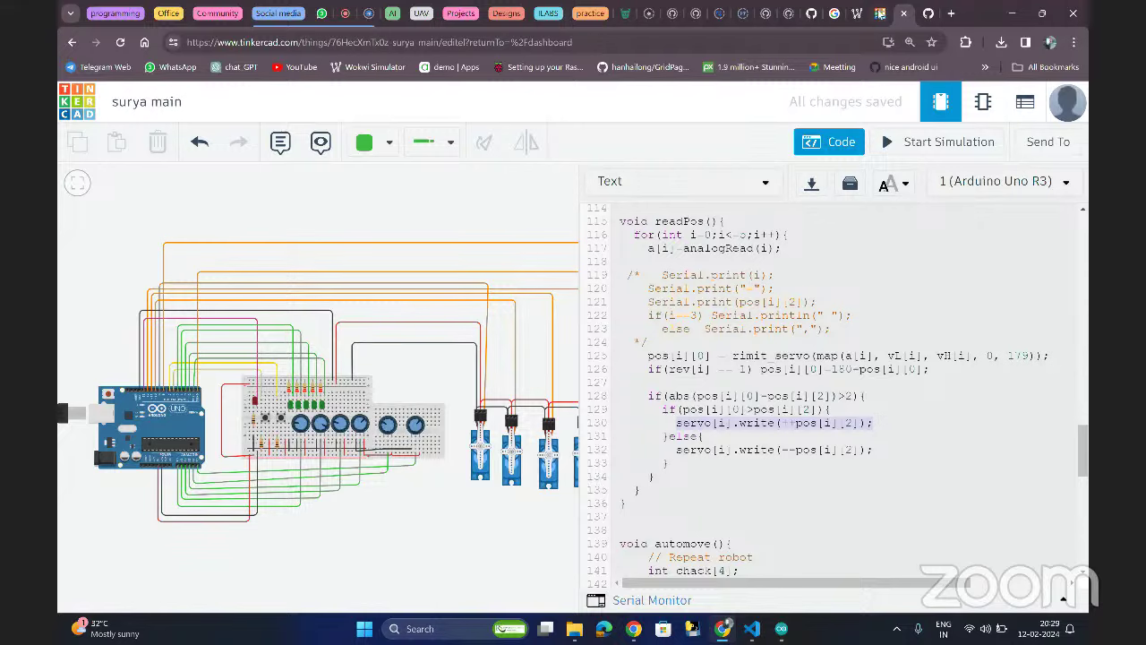
left_click(881, 12)
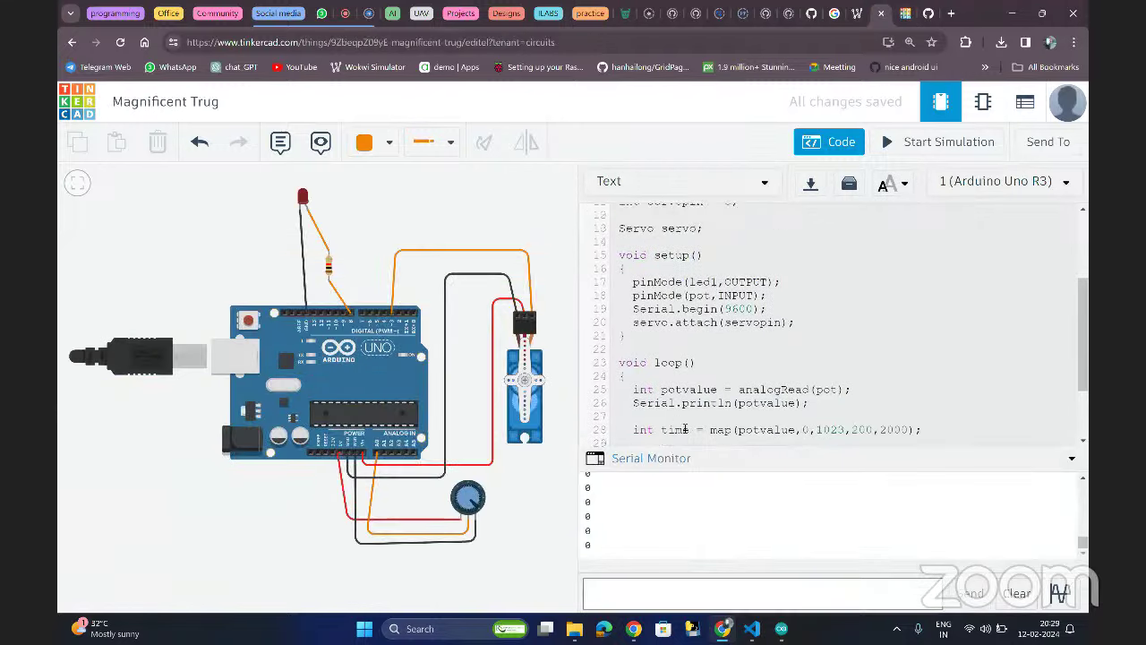
scroll(685, 430, "down", 3)
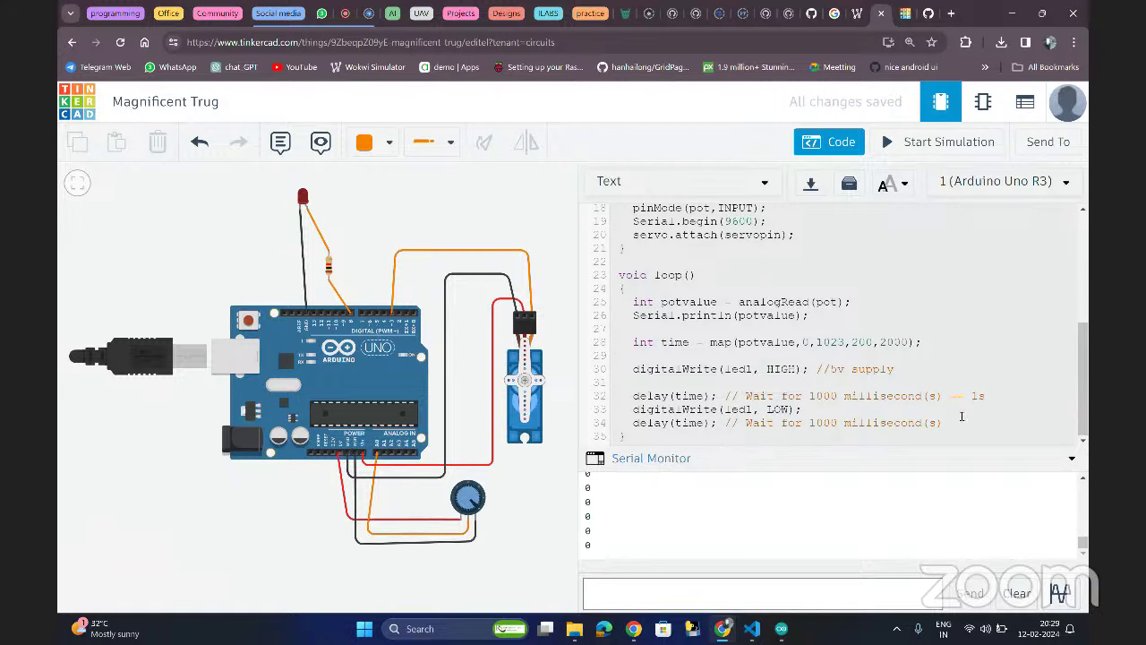
key("Return")
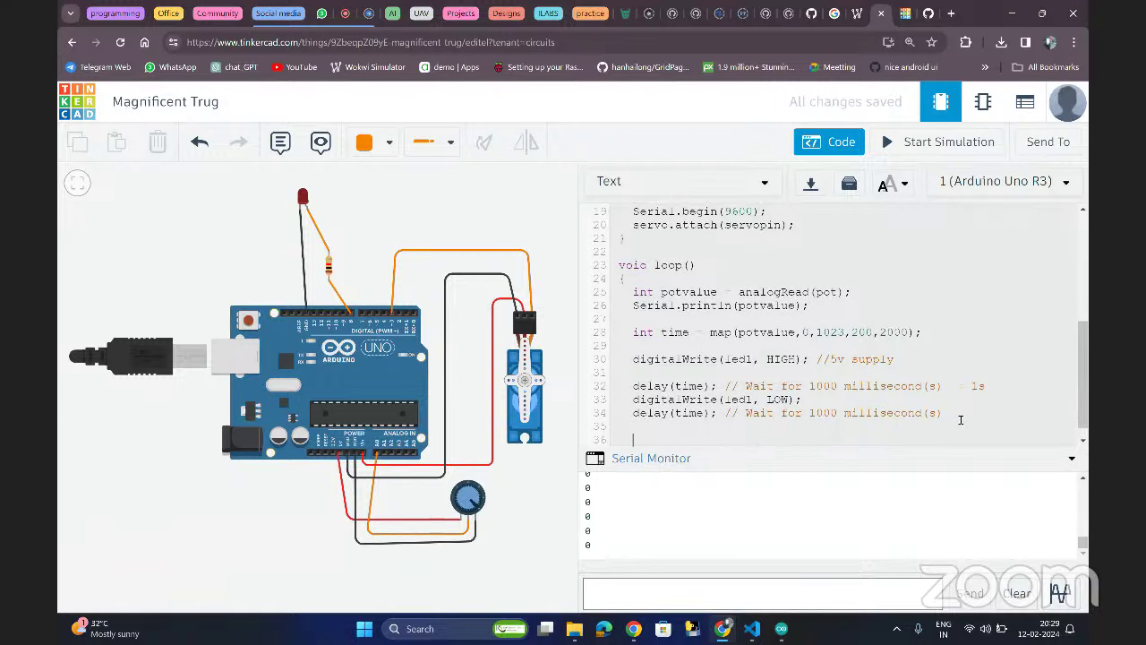
key("Return")
type("servo[i].write(-+pos[i][2]);")
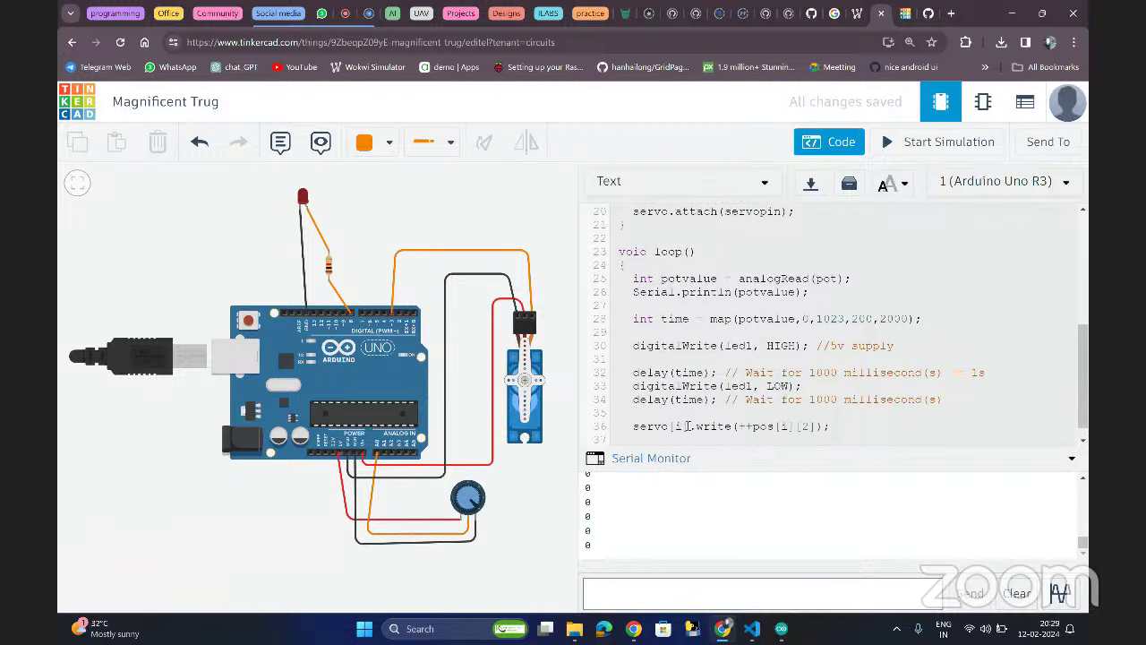
- Change the pasted line to servo.write(110); and test it with a short simulation run
left_click(685, 426)
key("BackSpace")
key("BackSpace")
key("BackSpace")
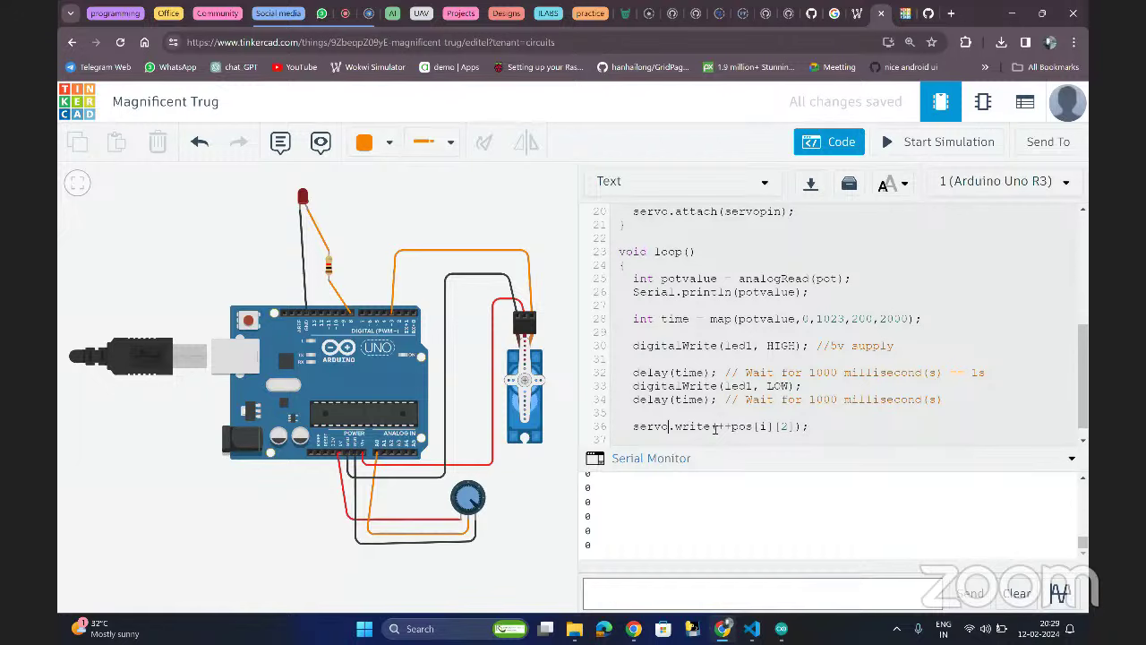
left_click_drag(717, 426, 795, 427)
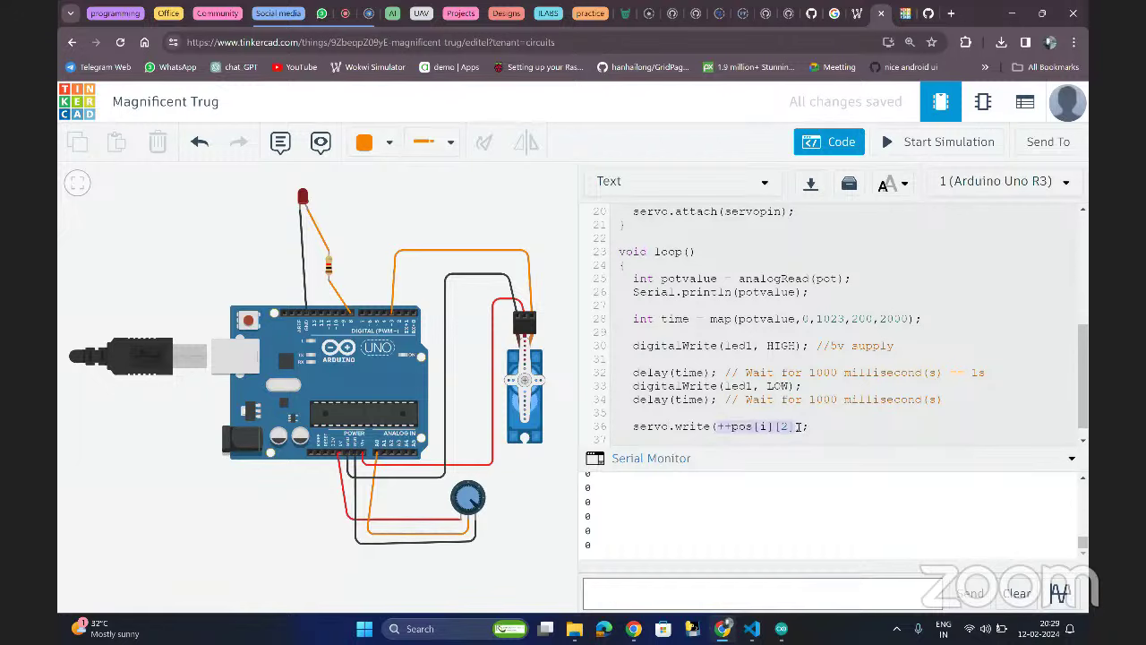
key("BackSpace")
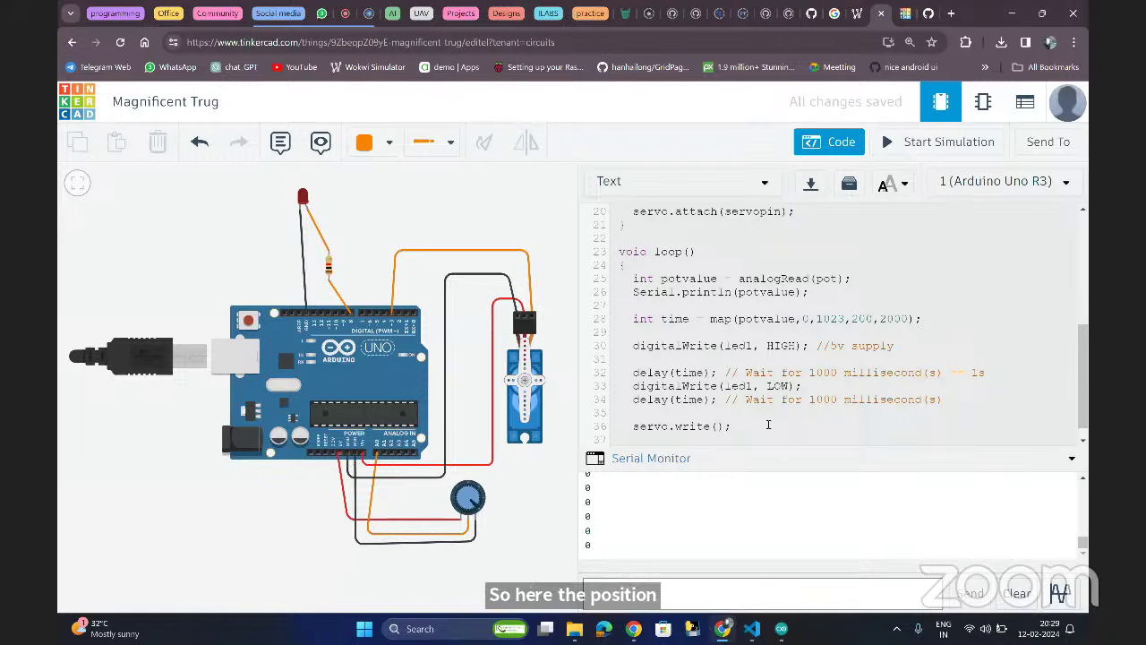
type("110")
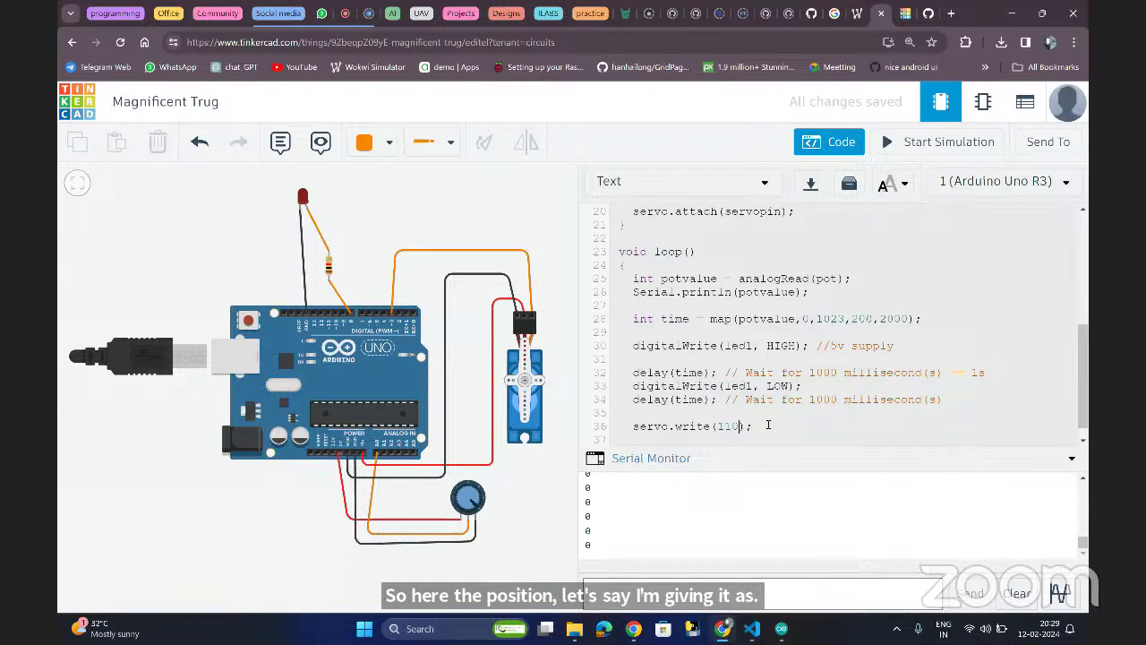
left_click(899, 146)
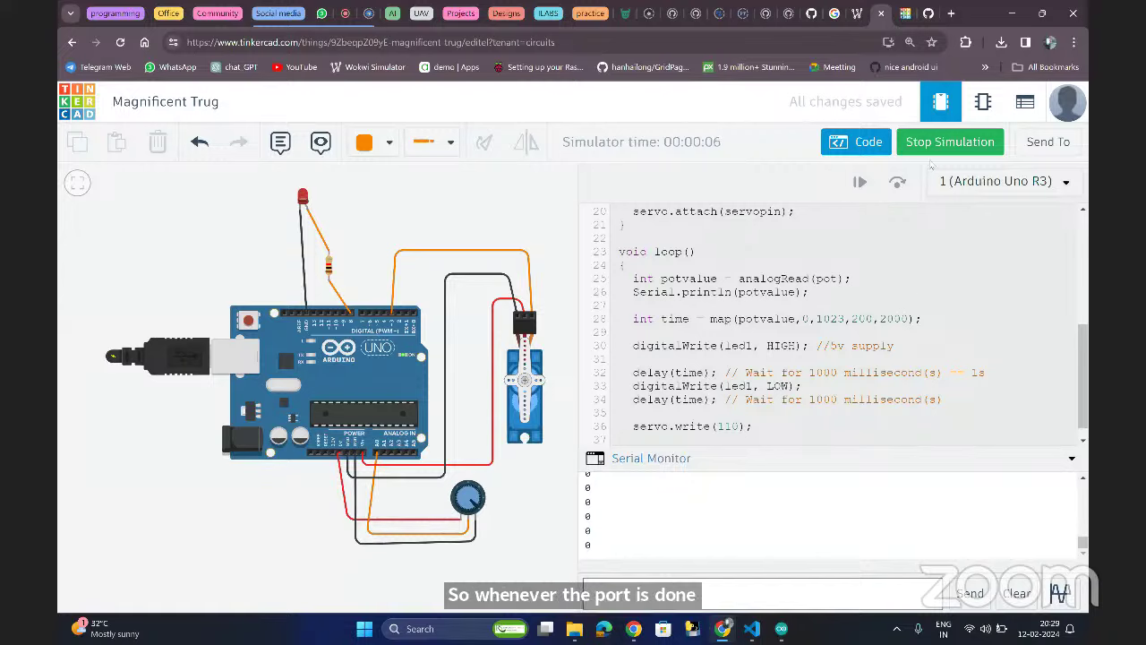
left_click(948, 142)
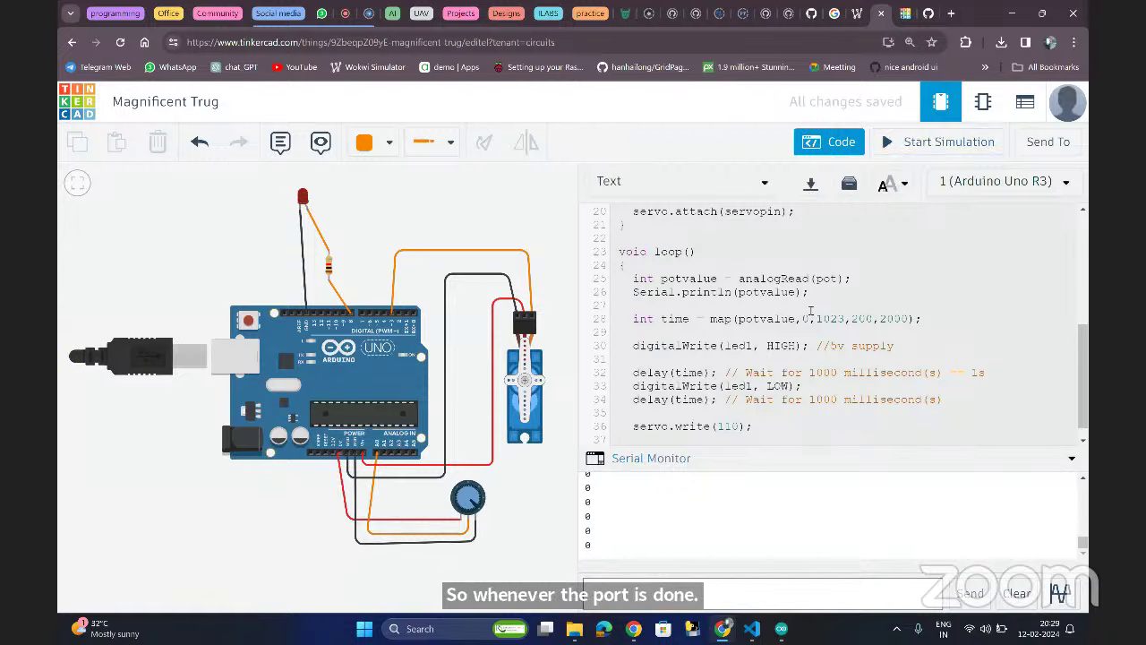
- Set the servo.write angle to 30 and test the circuit with another short simulation run
double_click(719, 427)
type("90")
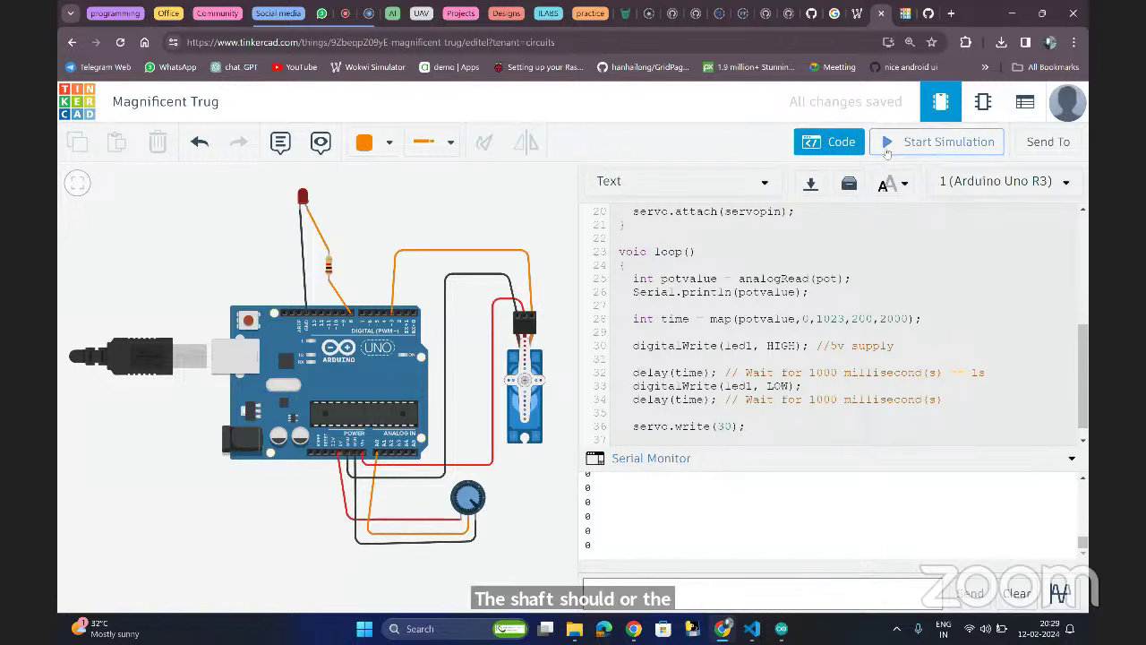
left_click(895, 143)
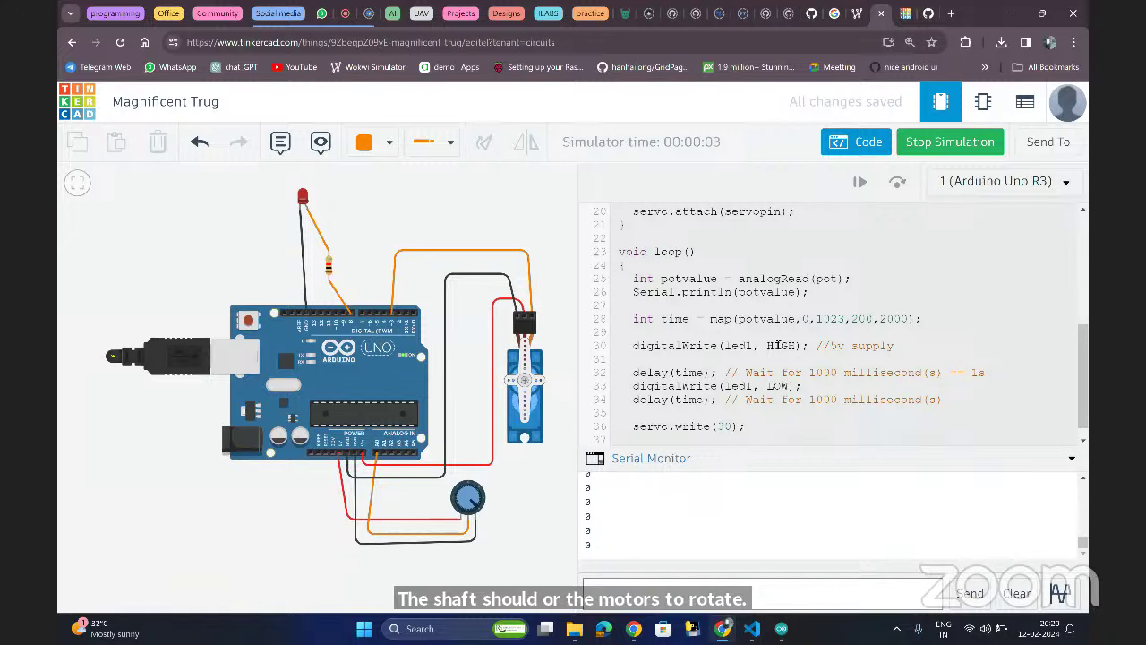
left_click(937, 144)
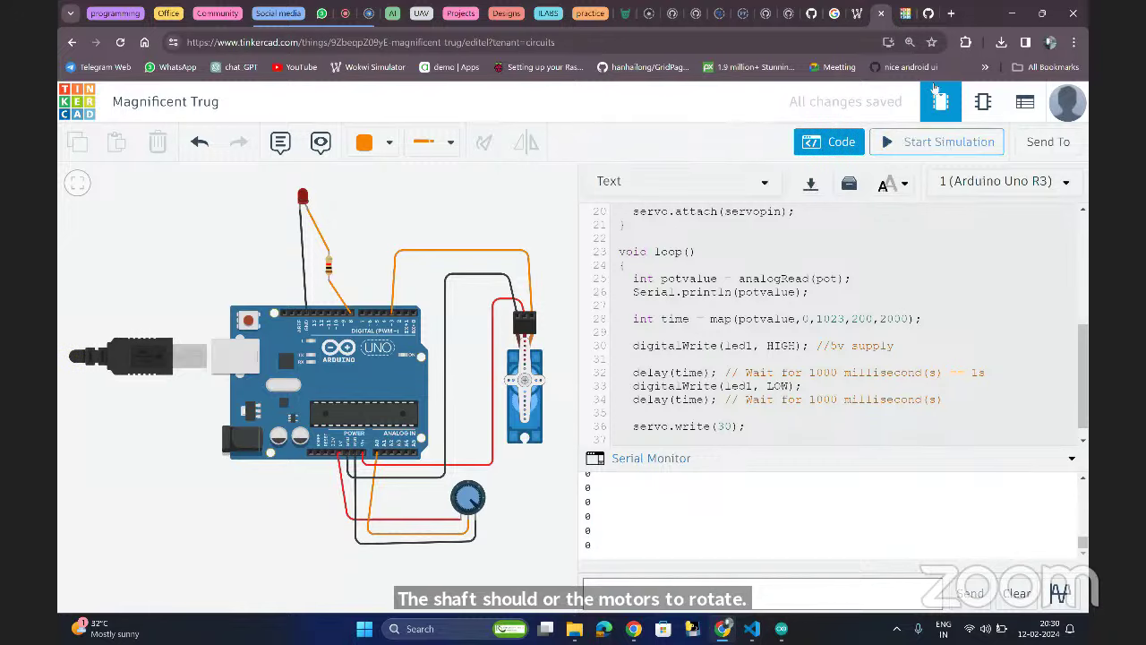
- Open the Tinkercad dashboard in a new browser tab
left_click(950, 13)
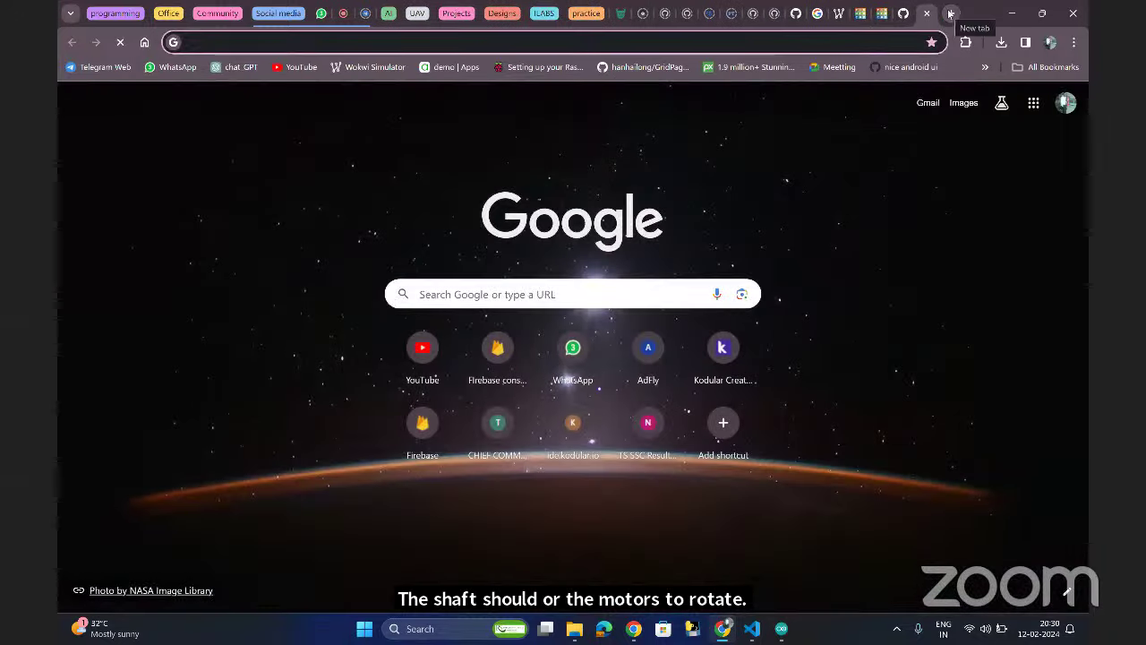
type("thinke")
key("Return")
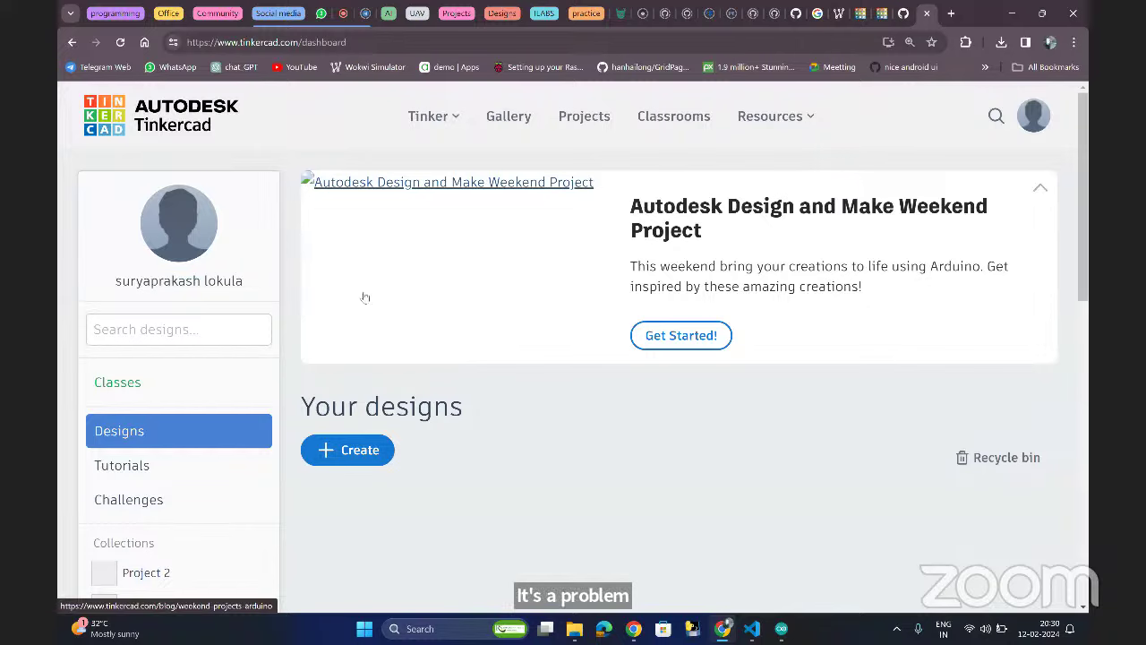
- Return to the Magnificent Trug circuit, select the potentiometer, hide the code editor and simulate the circuit again
left_click(860, 15)
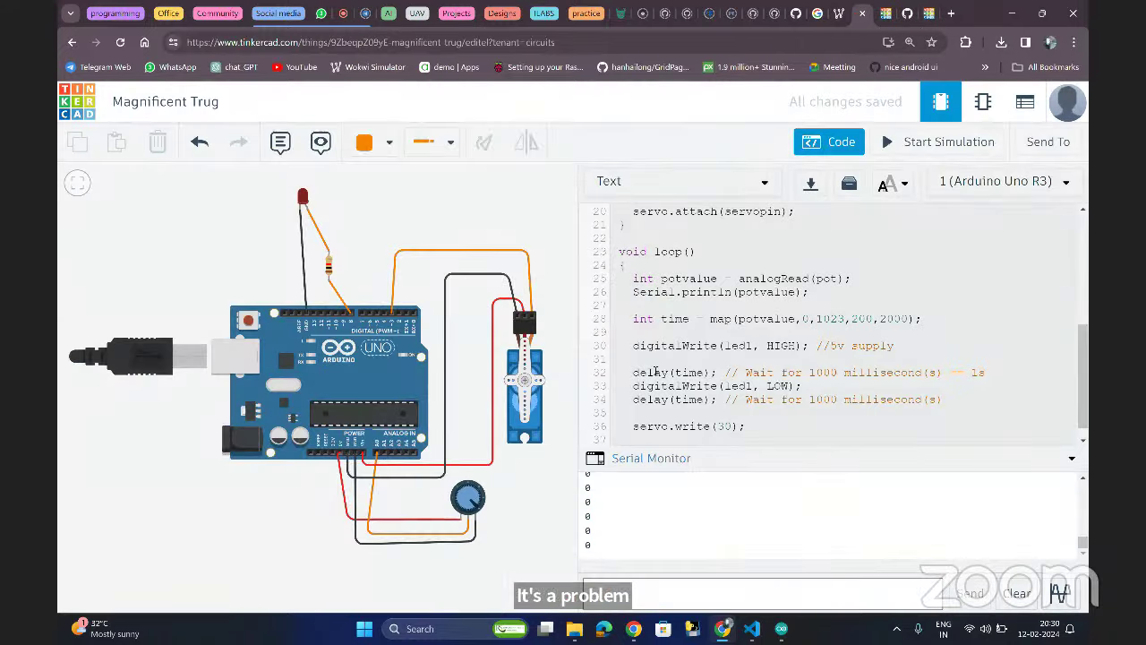
left_click(472, 500)
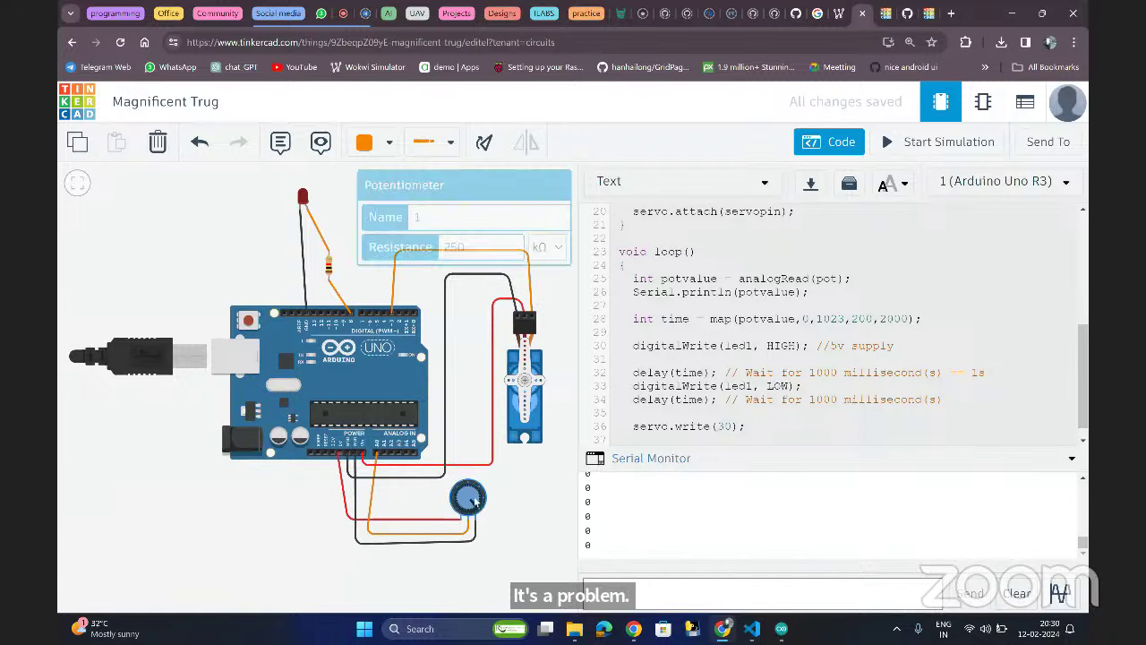
left_click(829, 142)
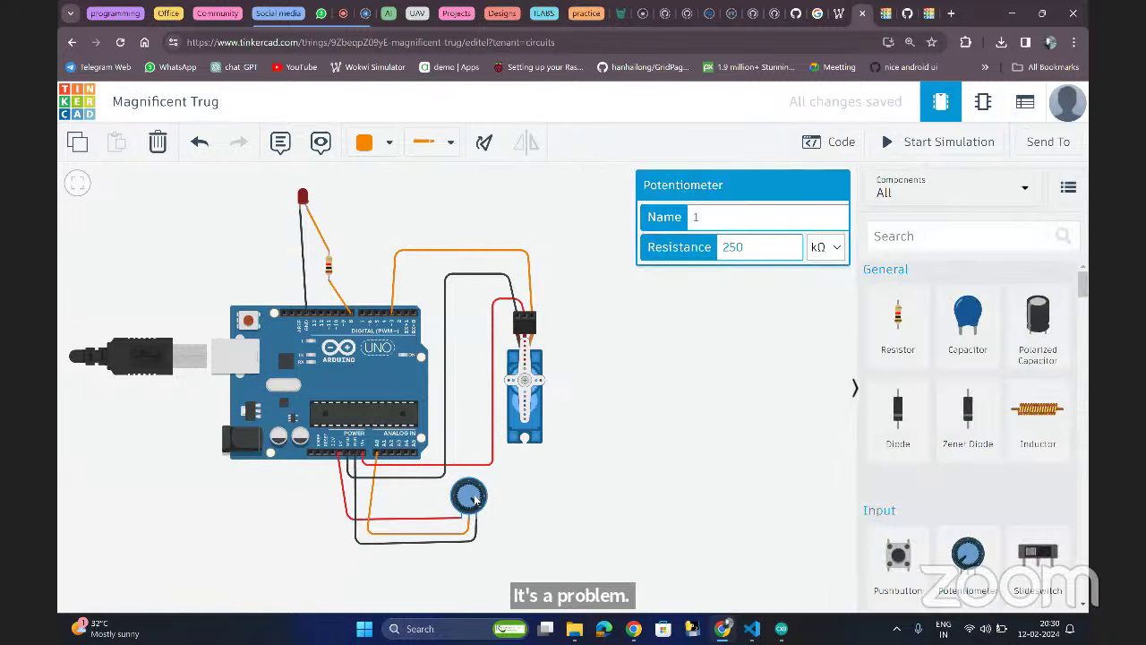
left_click(895, 145)
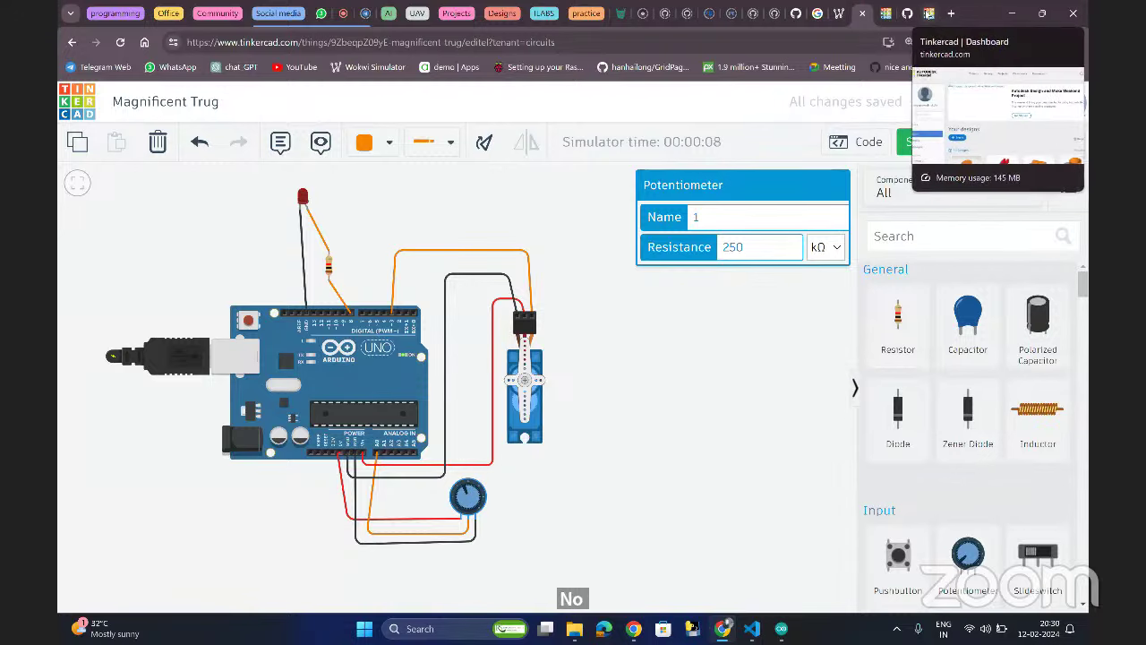
- Create a new circuit design from the Tinkercad dashboard
left_click(928, 14)
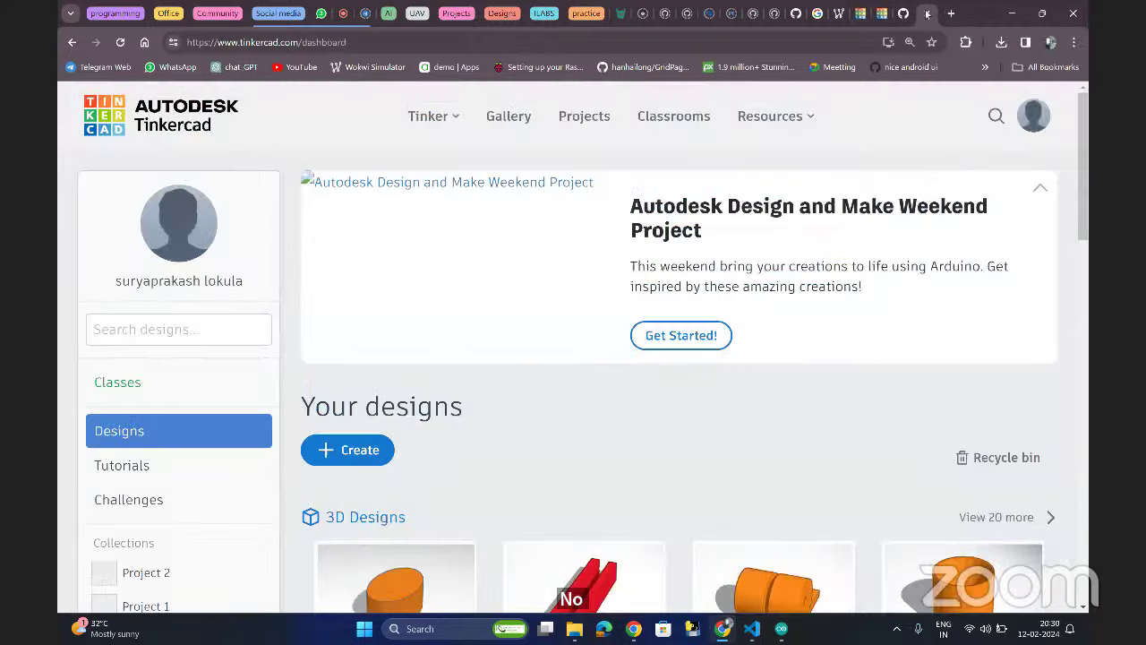
left_click(323, 449)
left_click(380, 549)
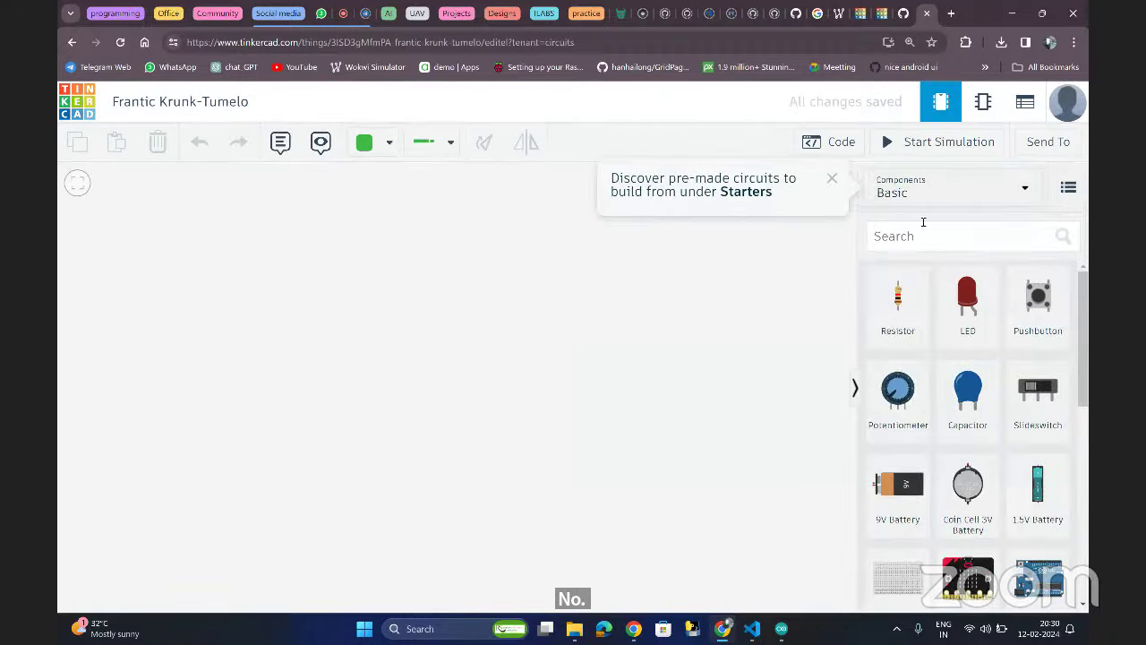
- Search all components for servo and place the Arduino Servo starter circuit in the empty workspace
left_click(919, 240)
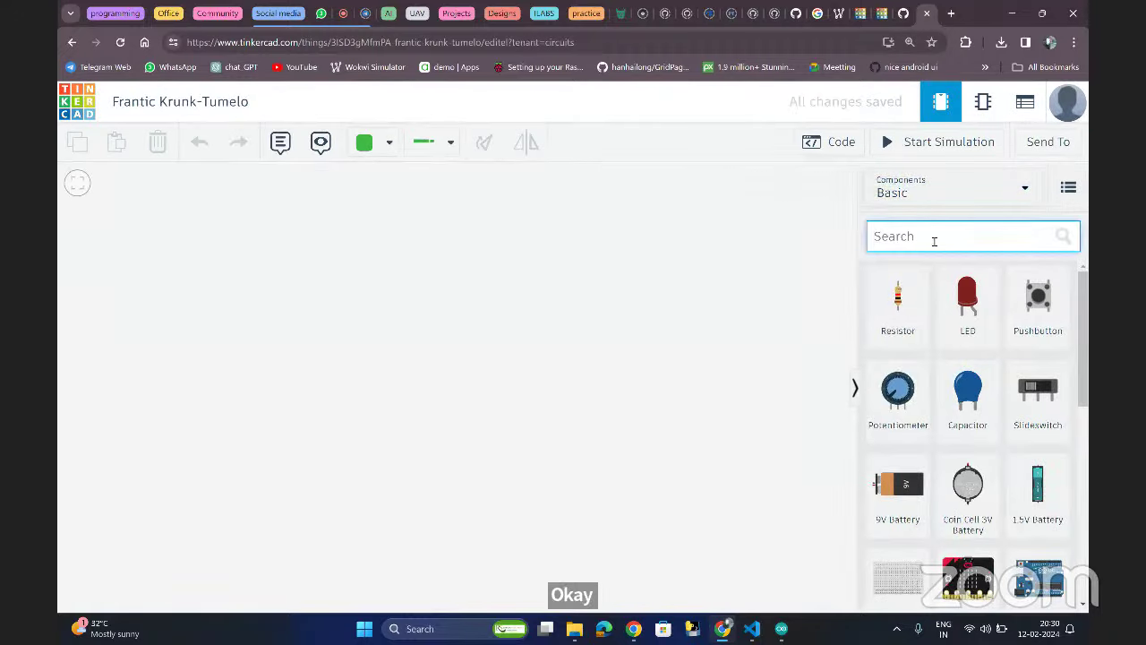
left_click(936, 190)
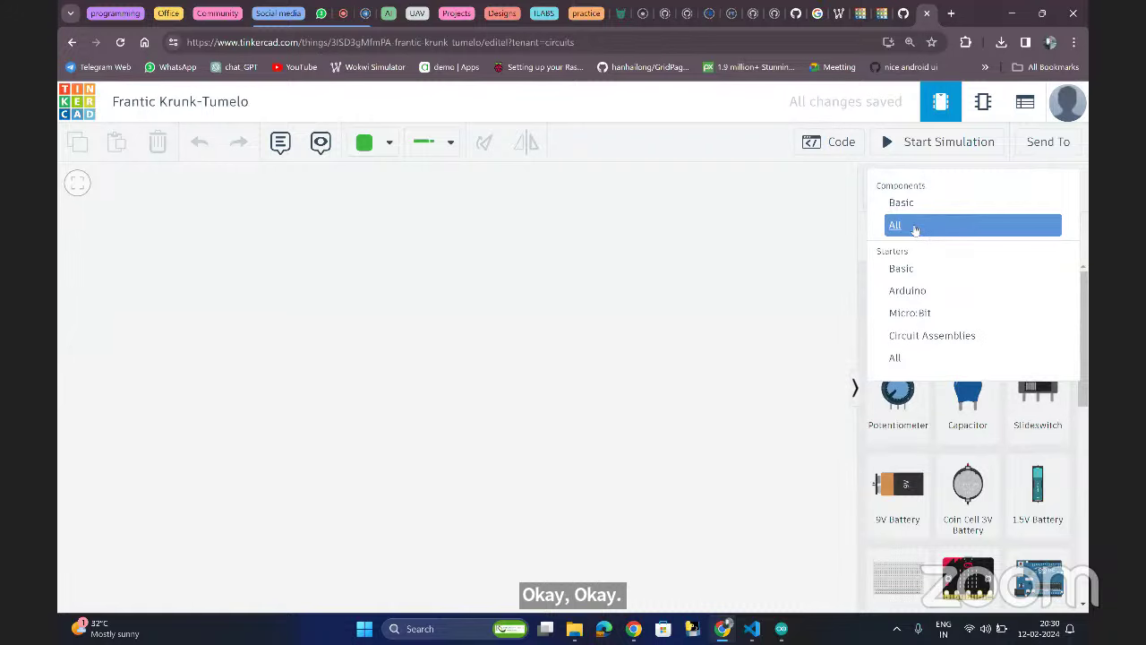
left_click(915, 230)
scroll(938, 343, "down", 10)
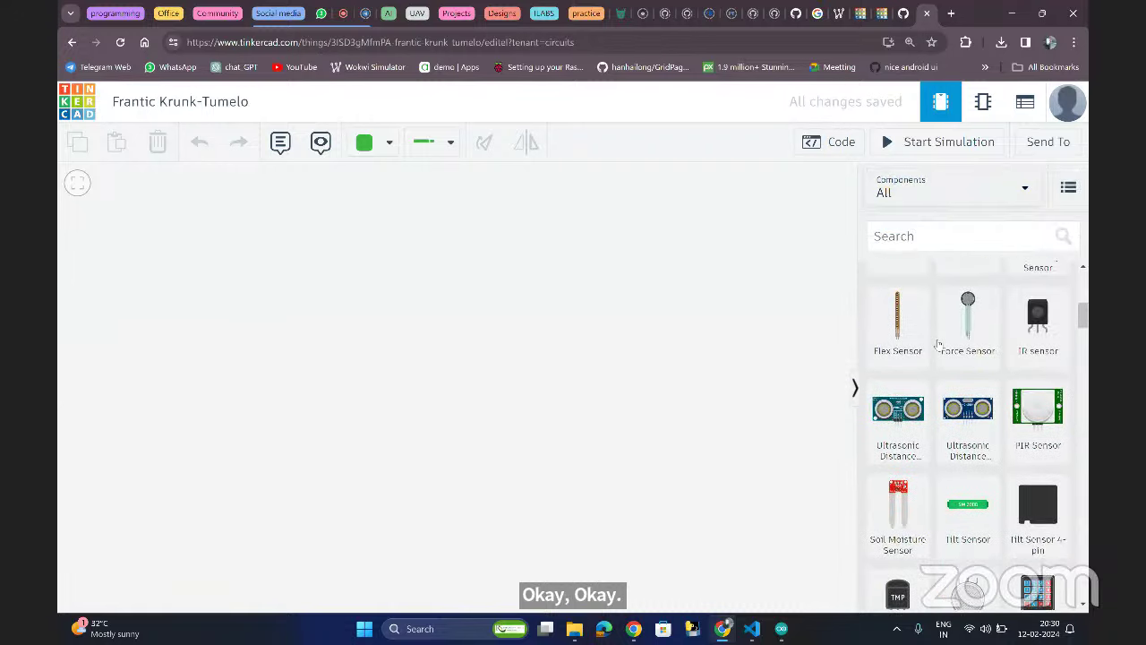
scroll(938, 342, "down", 20)
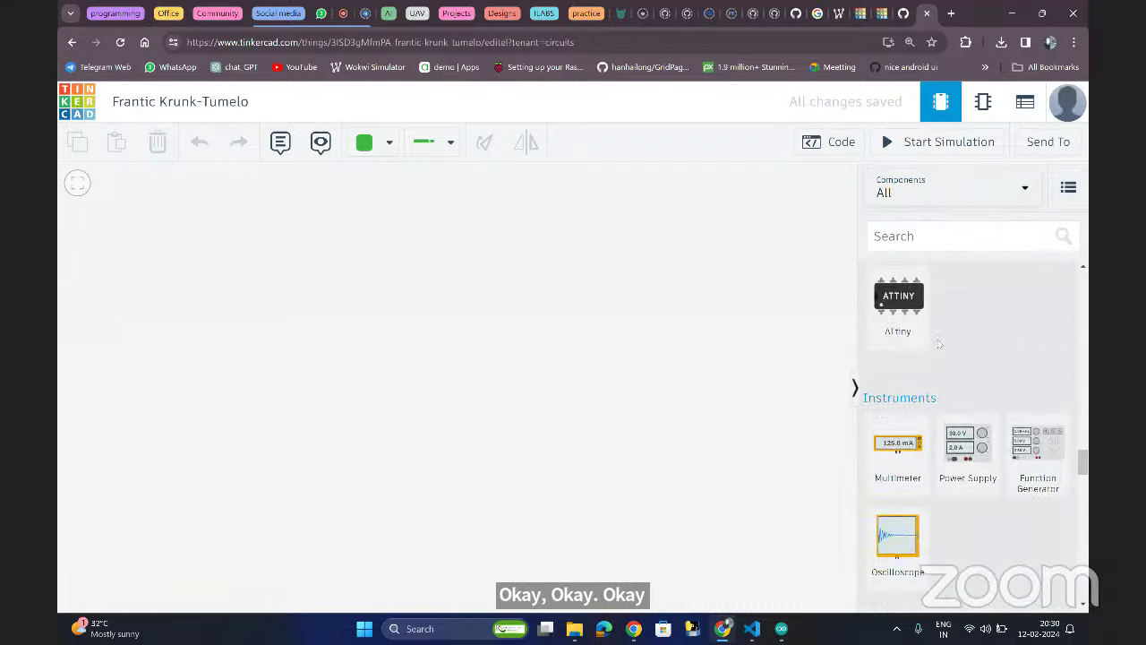
scroll(939, 343, "down", 10)
left_click(950, 232)
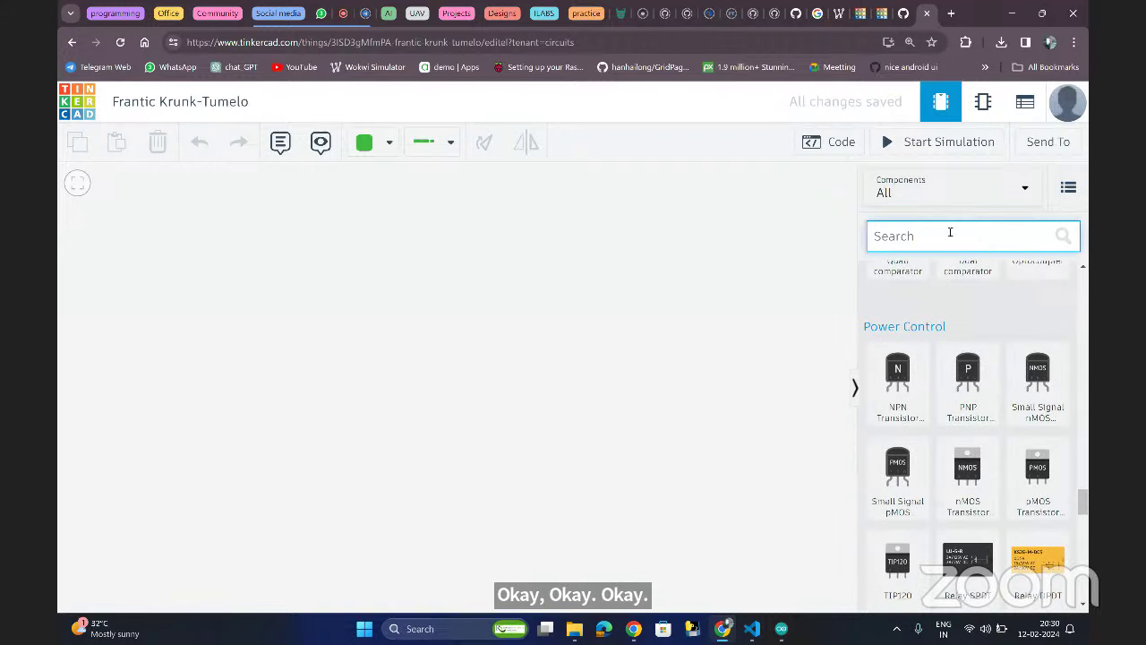
type("servo")
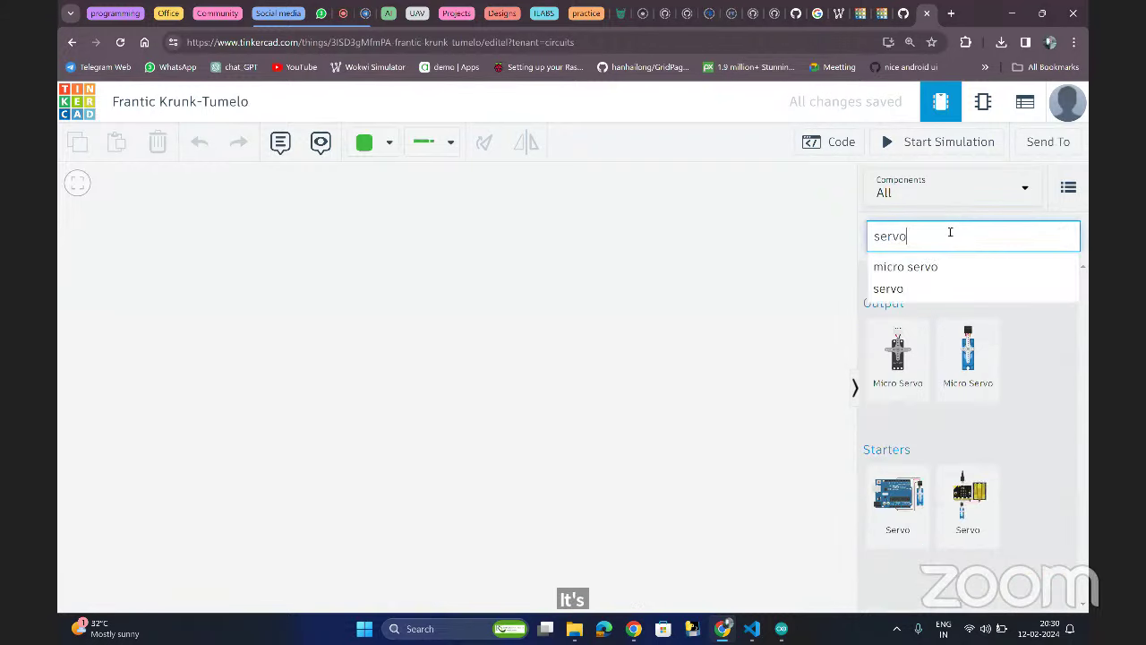
left_click_drag(897, 502, 557, 417)
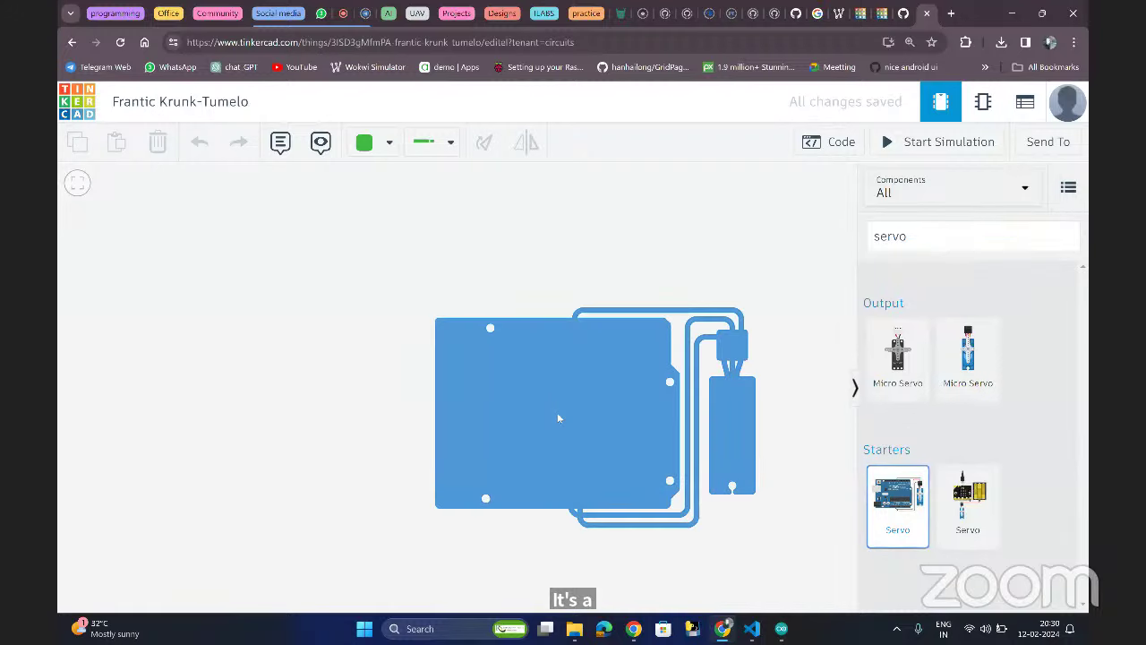
- Show the starter circuit's code and convert it from Blocks to Text editing
left_click(833, 139)
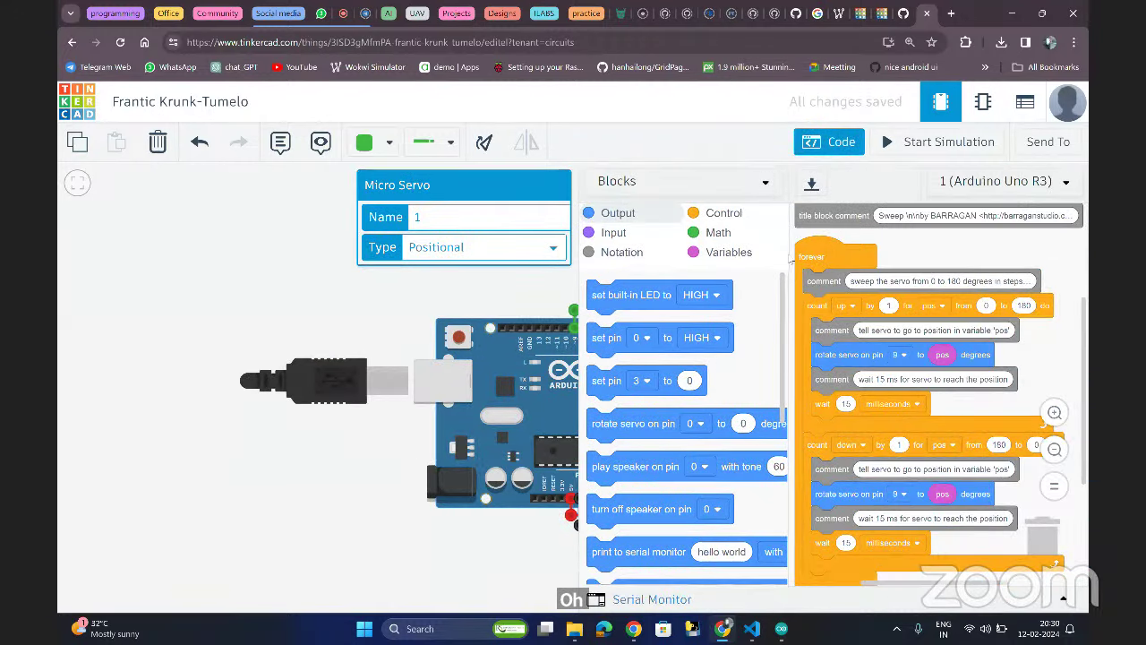
left_click(670, 189)
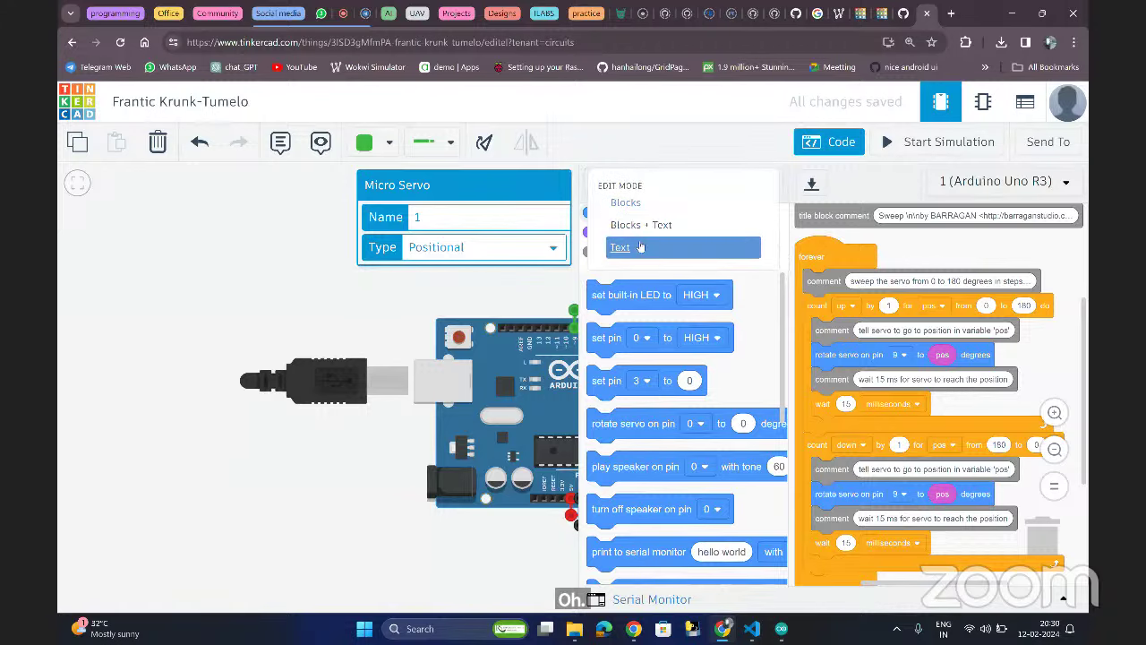
left_click(639, 242)
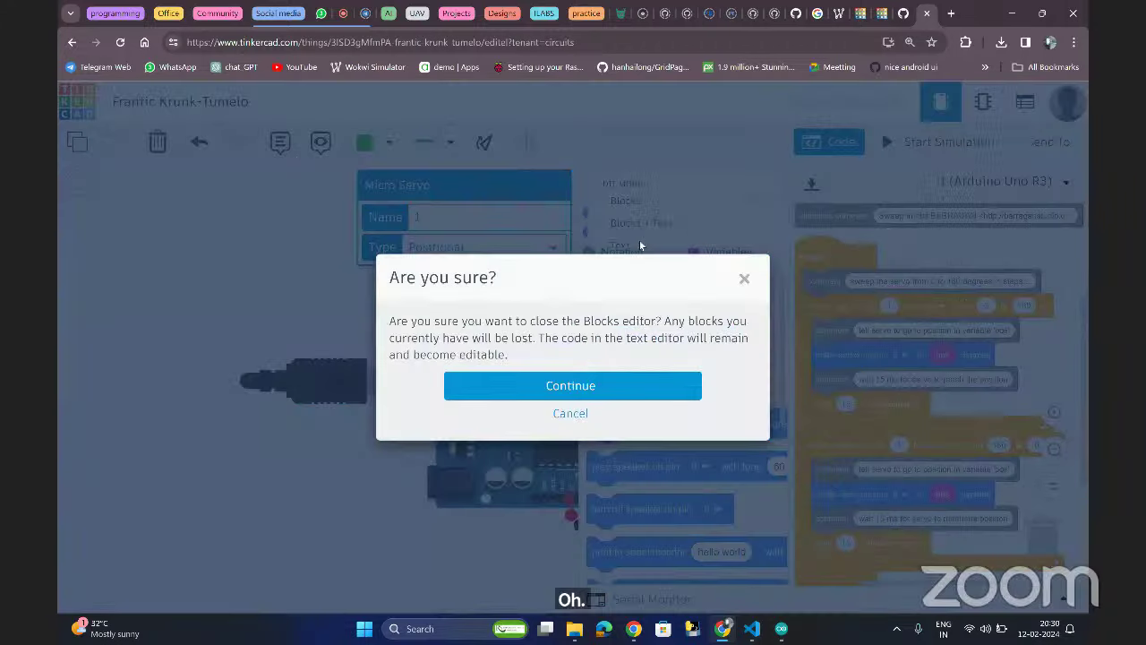
left_click(571, 386)
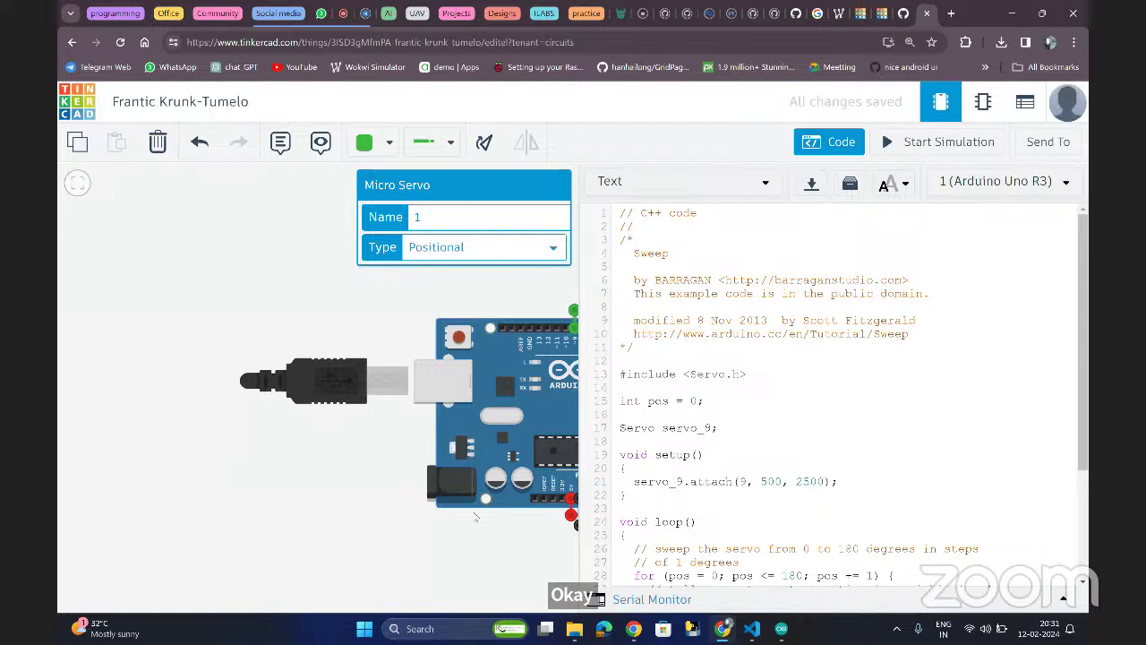
- Copy both sweep for loops from the loop() function of the servo starter circuit's code
left_click_drag(470, 535, 332, 503)
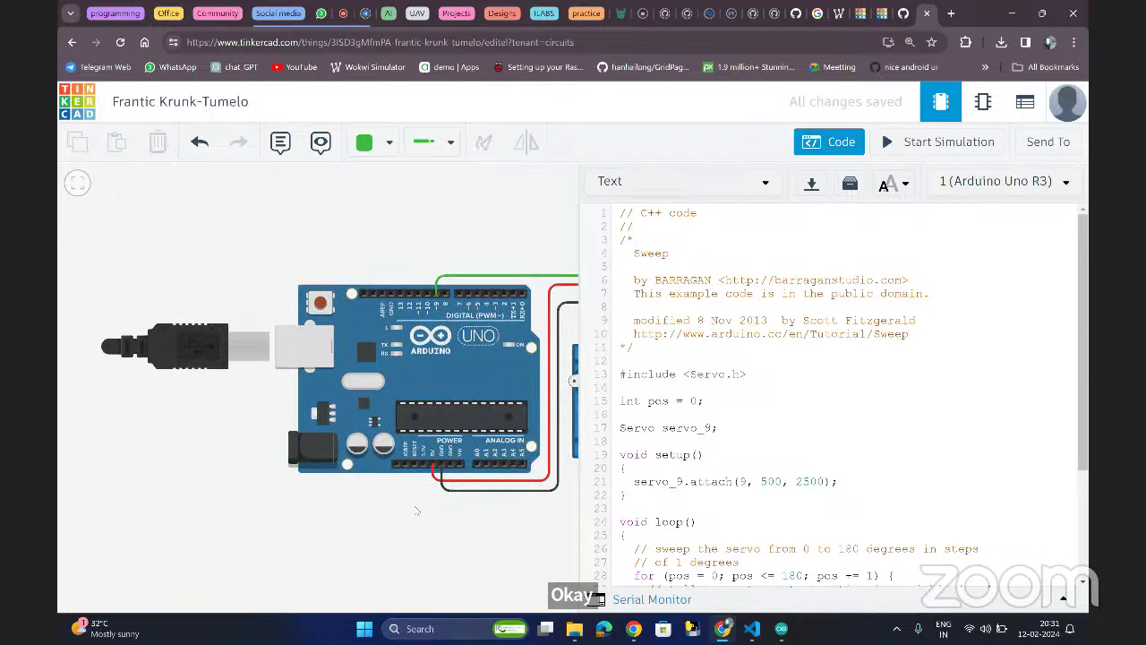
left_click_drag(416, 510, 313, 478)
right_click(729, 467)
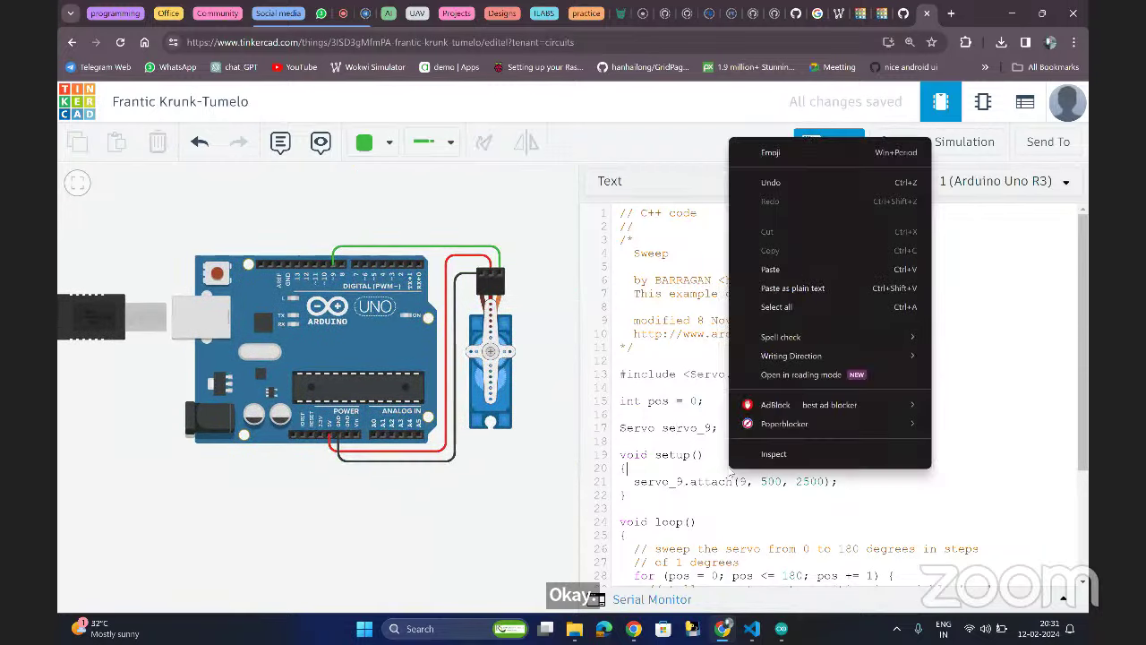
scroll(716, 469, "down", 1)
left_click(717, 465)
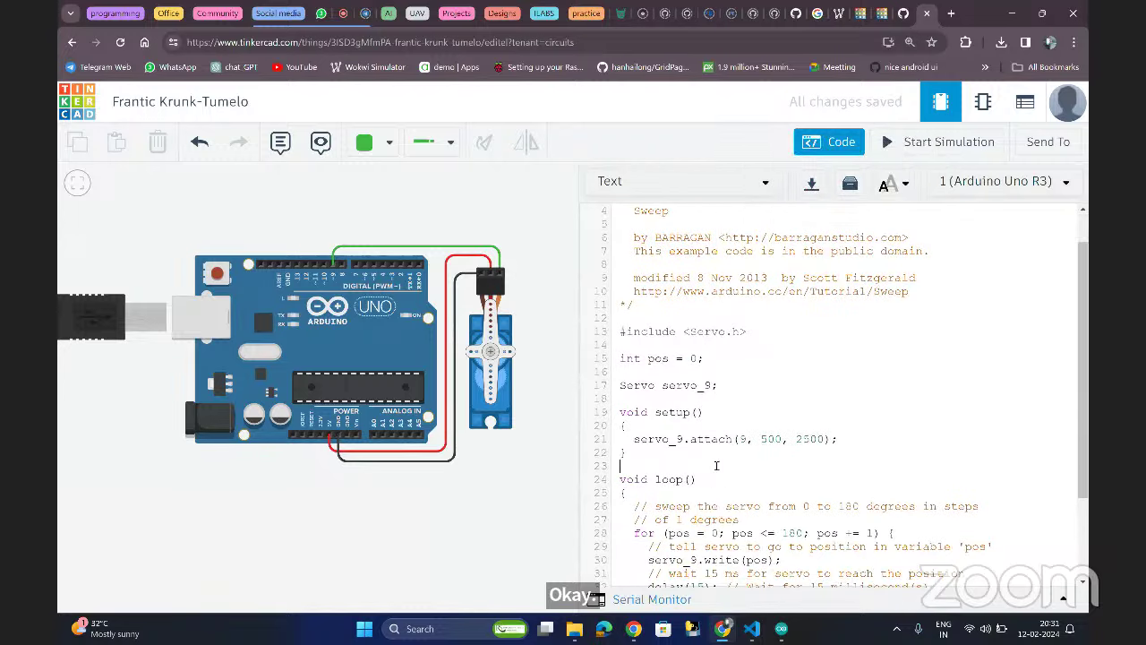
key("ctrl+a")
left_click(716, 464)
scroll(716, 465, "down", 2)
scroll(716, 464, "down", 1)
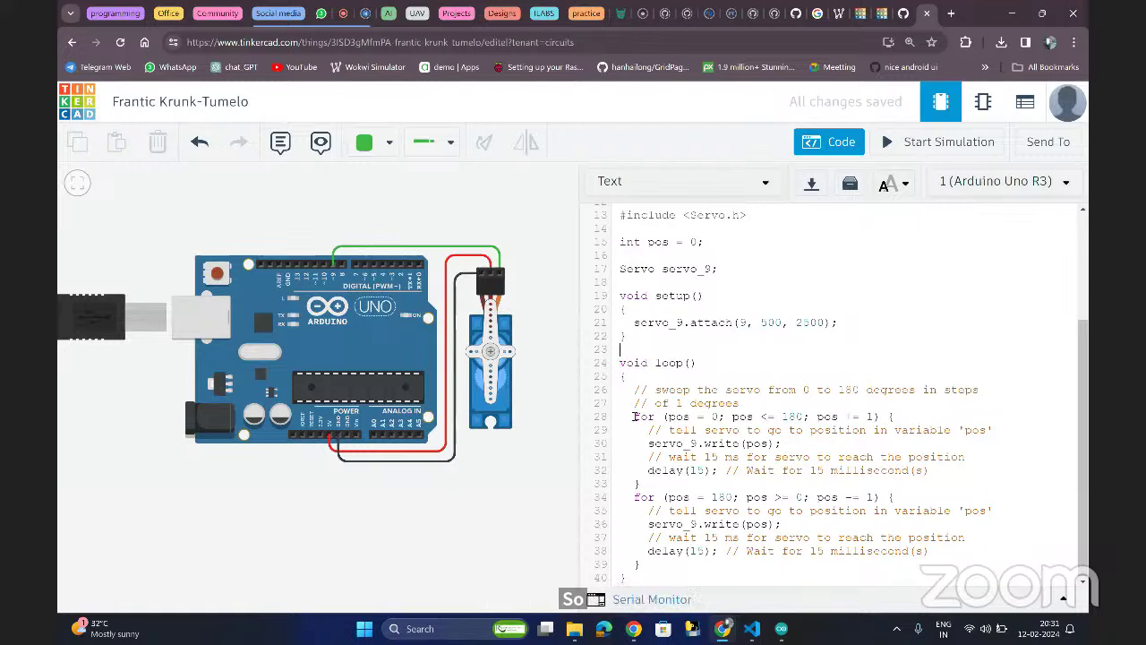
left_click_drag(633, 417, 650, 566)
key("ctrl+c")
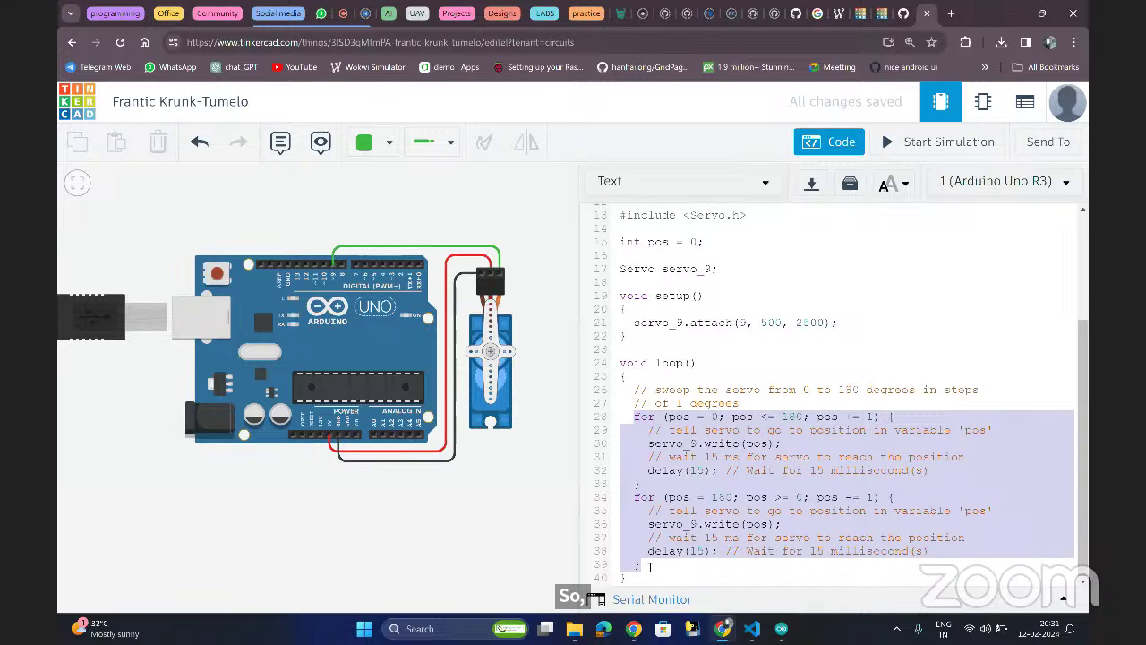
- Replace servo.write(30); in the Magnificent Trug circuit's code with the copied for loops and simulate it
left_click(862, 15)
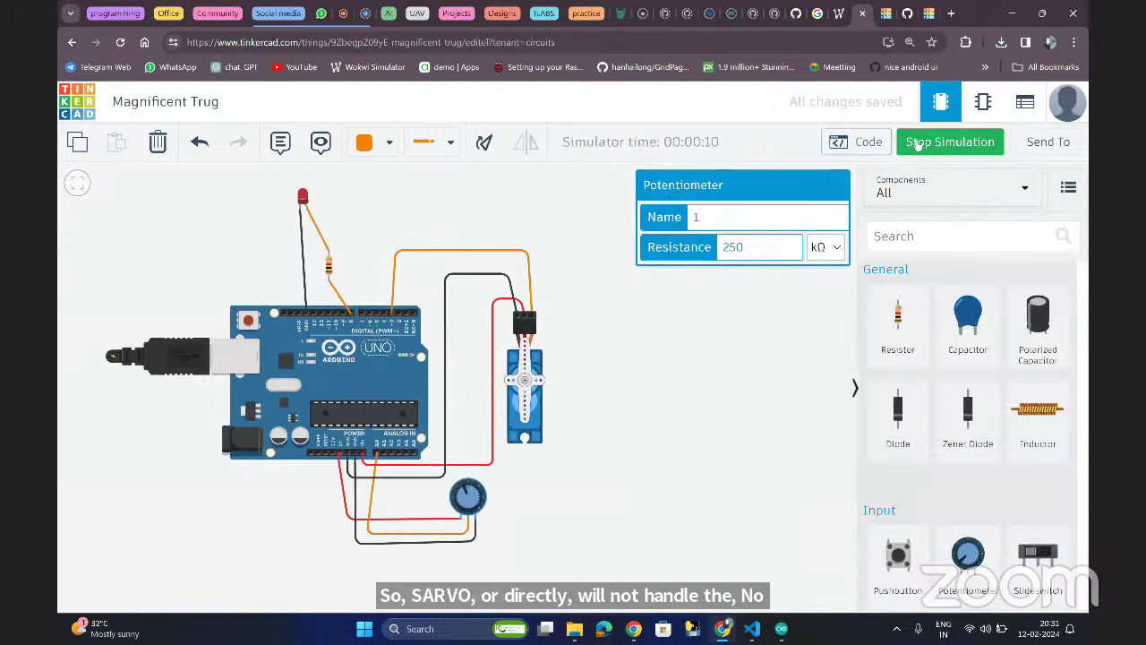
left_click(828, 142)
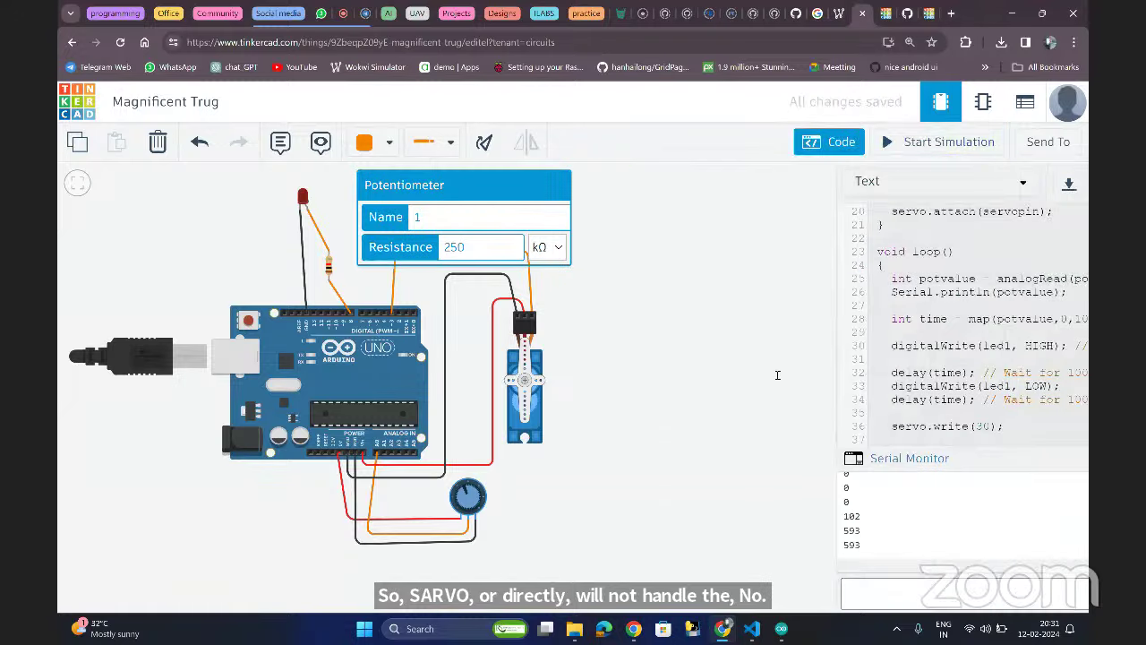
left_click_drag(754, 426, 629, 426)
key("ctrl+v")
scroll(654, 420, "down", 1)
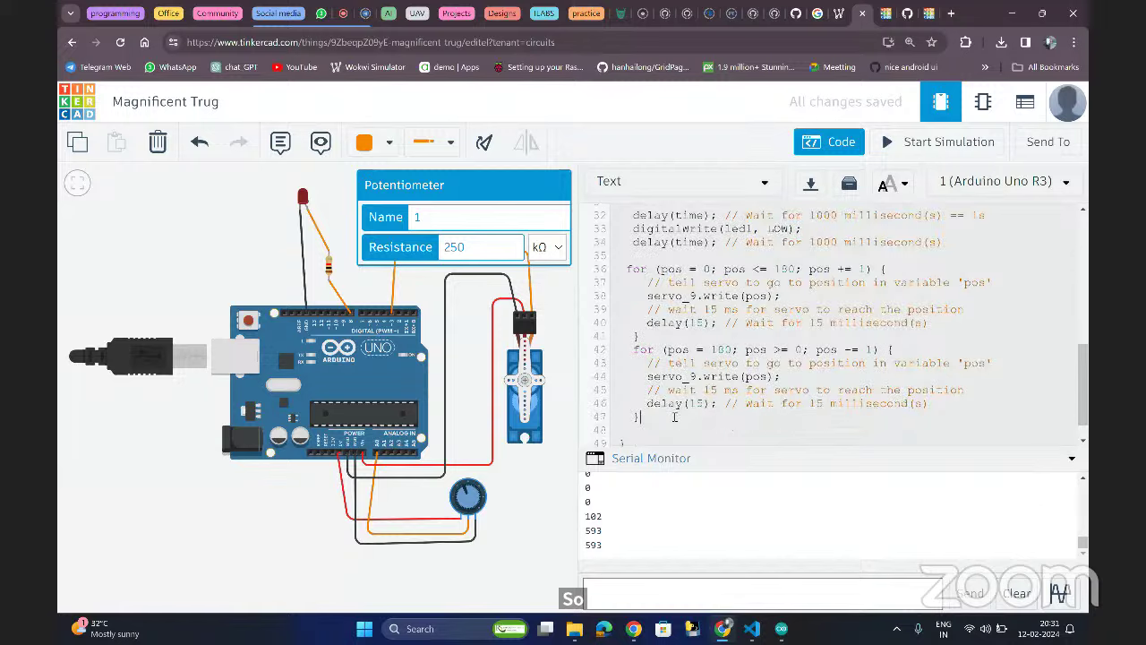
scroll(674, 417, "up", 3)
left_click(949, 142)
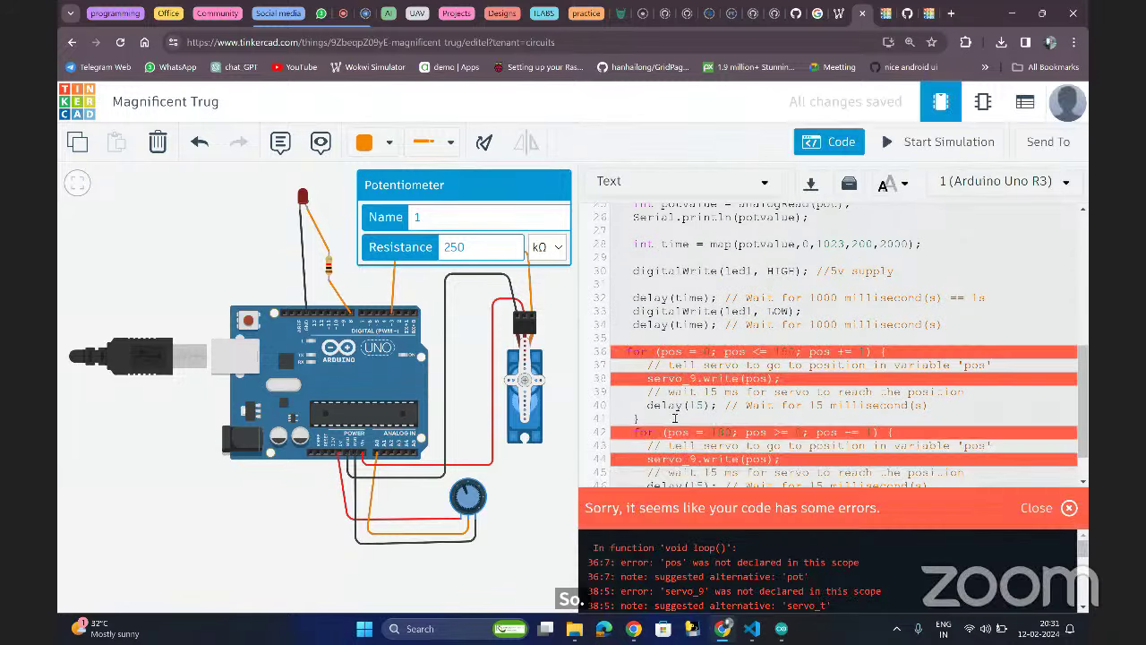
- Rename servo_9 to servo in the write calls of both pasted for loops
left_click(697, 378)
key("BackSpace")
key("BackSpace")
left_click(662, 350)
type("int")
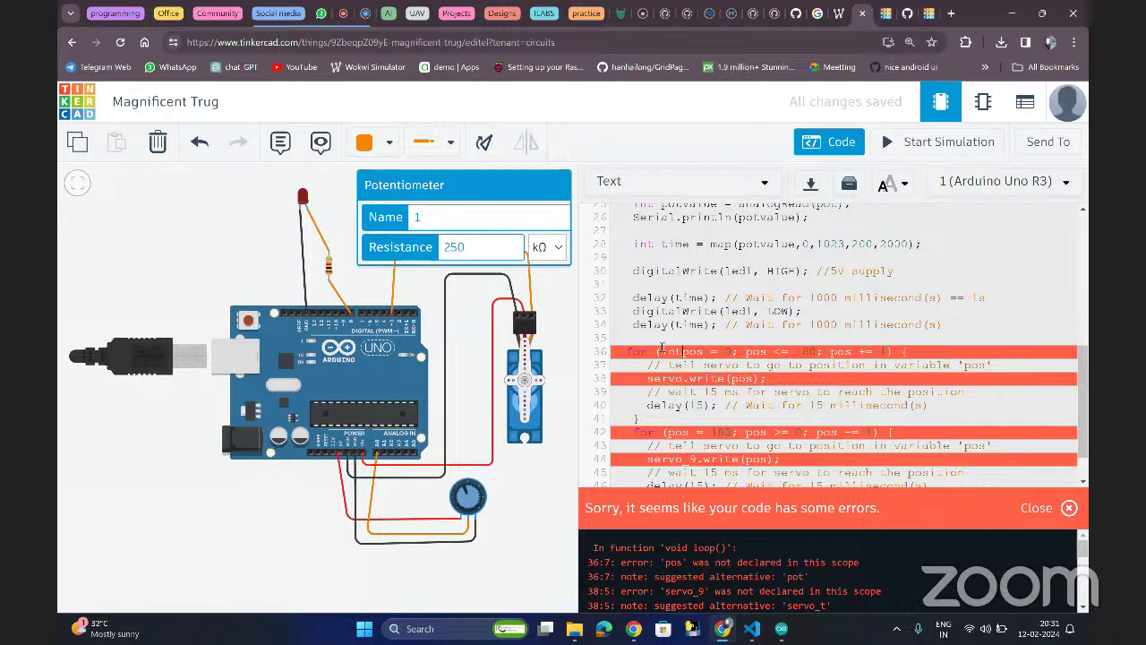
key("BackSpace")
key("BackSpace")
key("BackSpace")
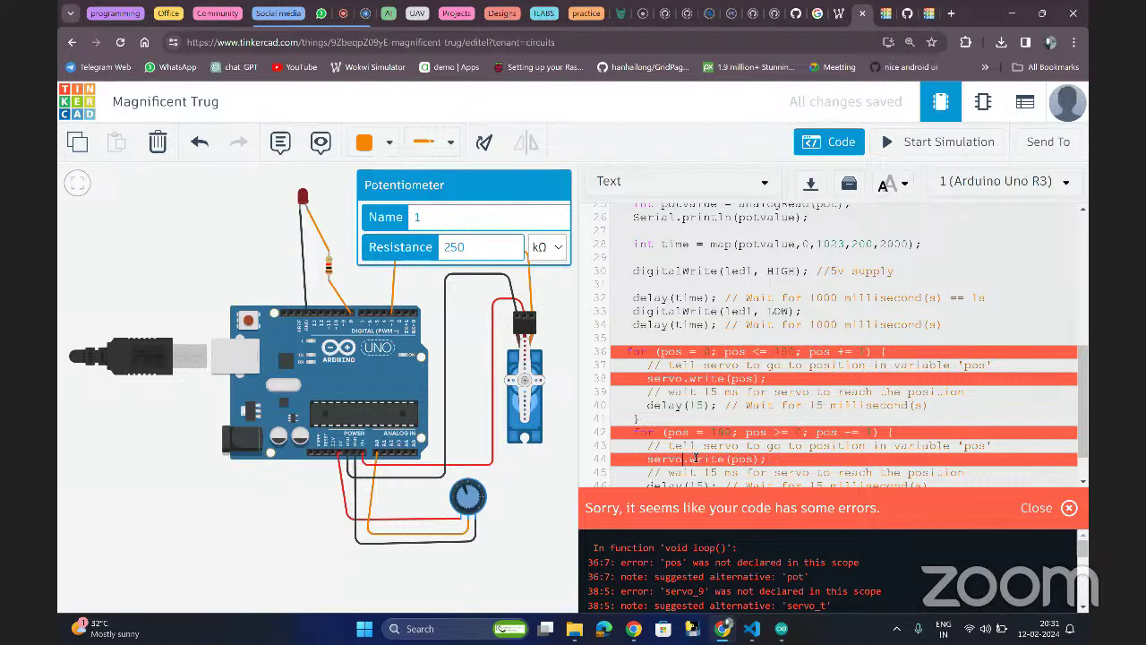
scroll(716, 373, "up", 1)
scroll(717, 373, "up", 7)
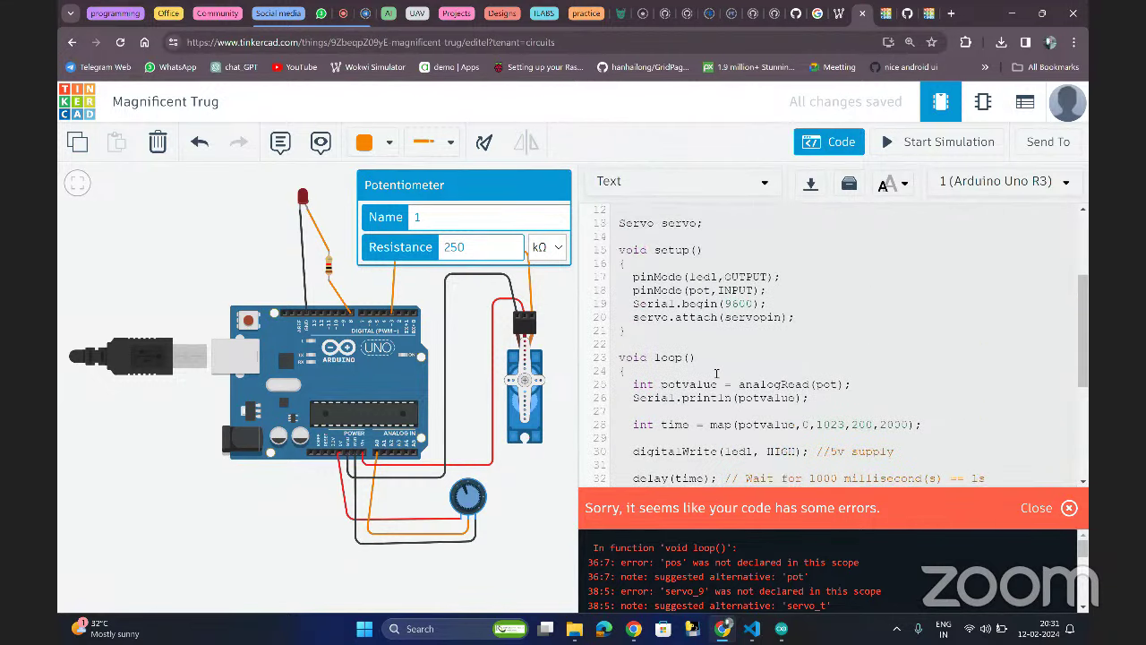
left_click(716, 373)
key("Return")
key("Return")
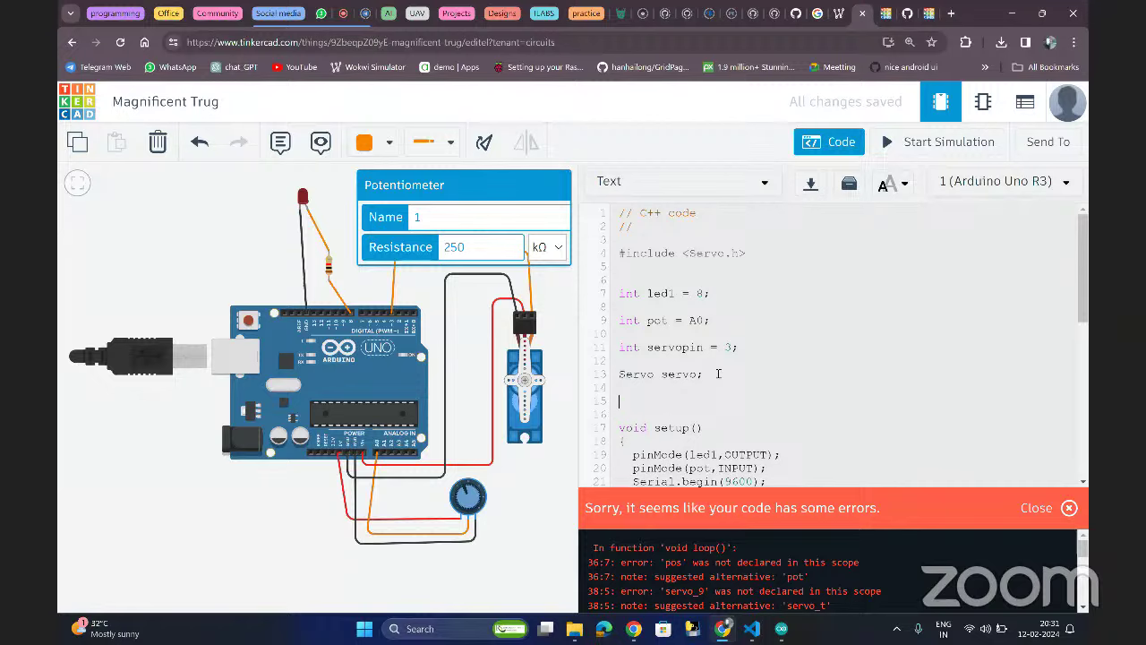
type("int")
key("BackSpace")
key("BackSpace")
key("BackSpace")
- Declare the global variable int pos; between the setup() and loop() functions
scroll(718, 373, "down", 5)
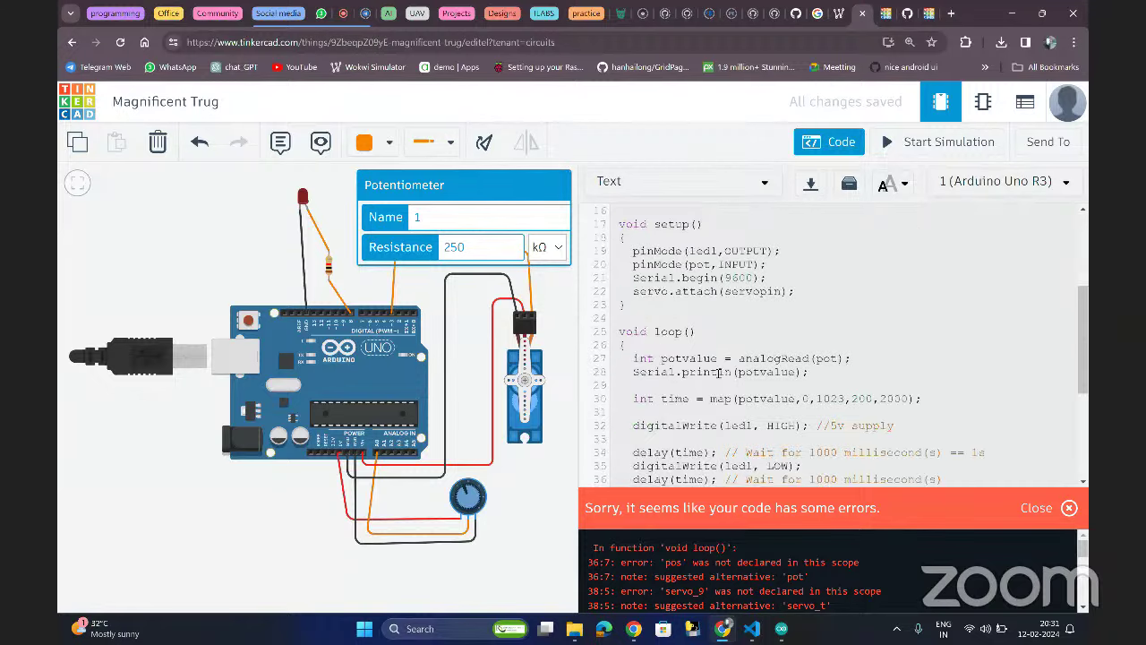
scroll(713, 355, "up", 3)
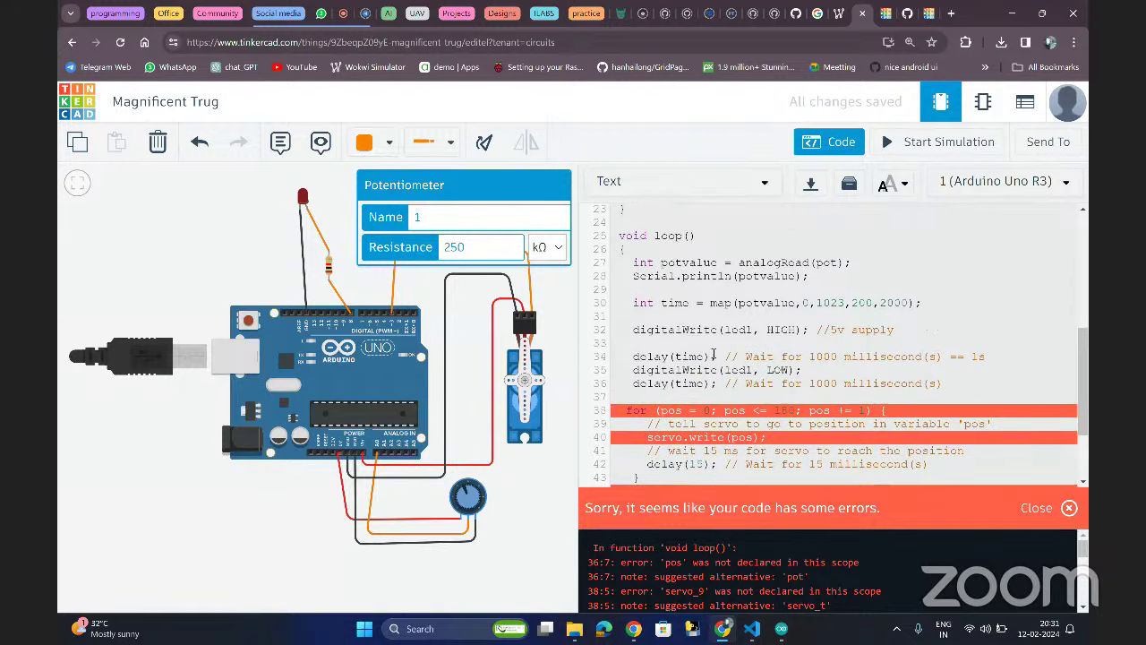
double_click(666, 261)
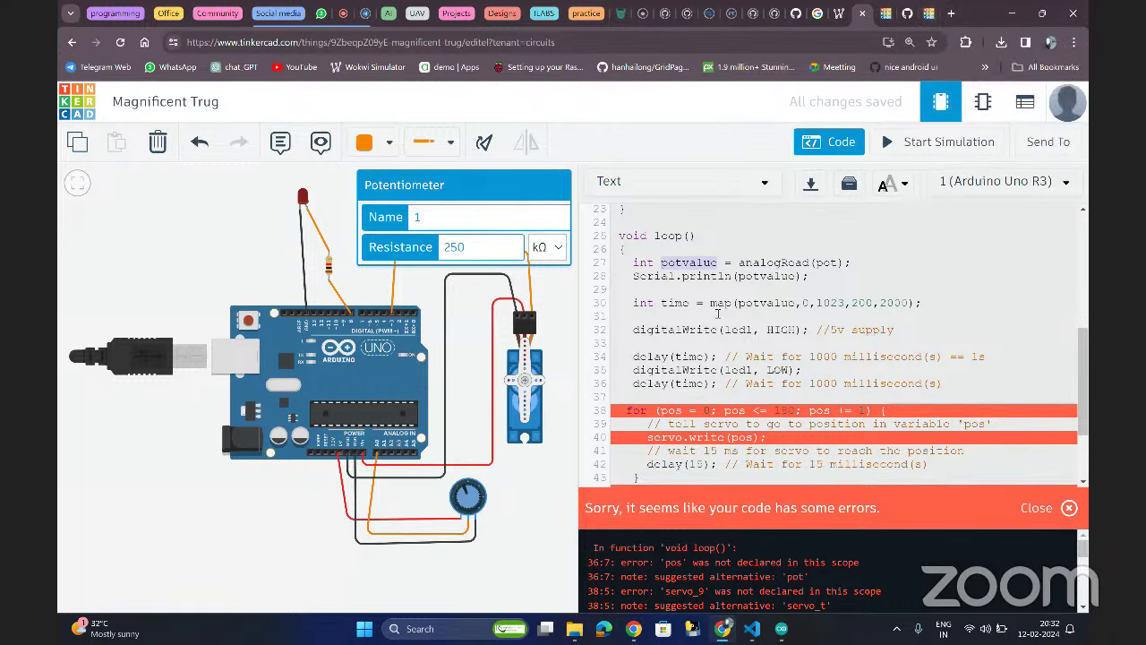
scroll(717, 312, "up", 5)
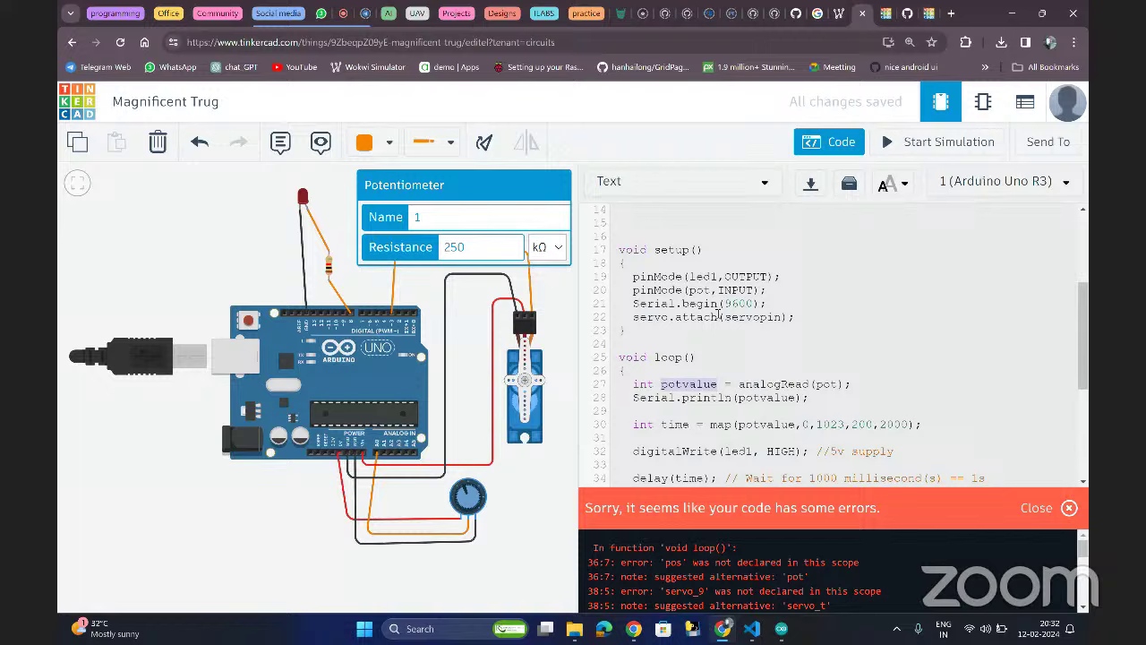
left_click(639, 353)
key("Return")
key("Return")
type("int ")
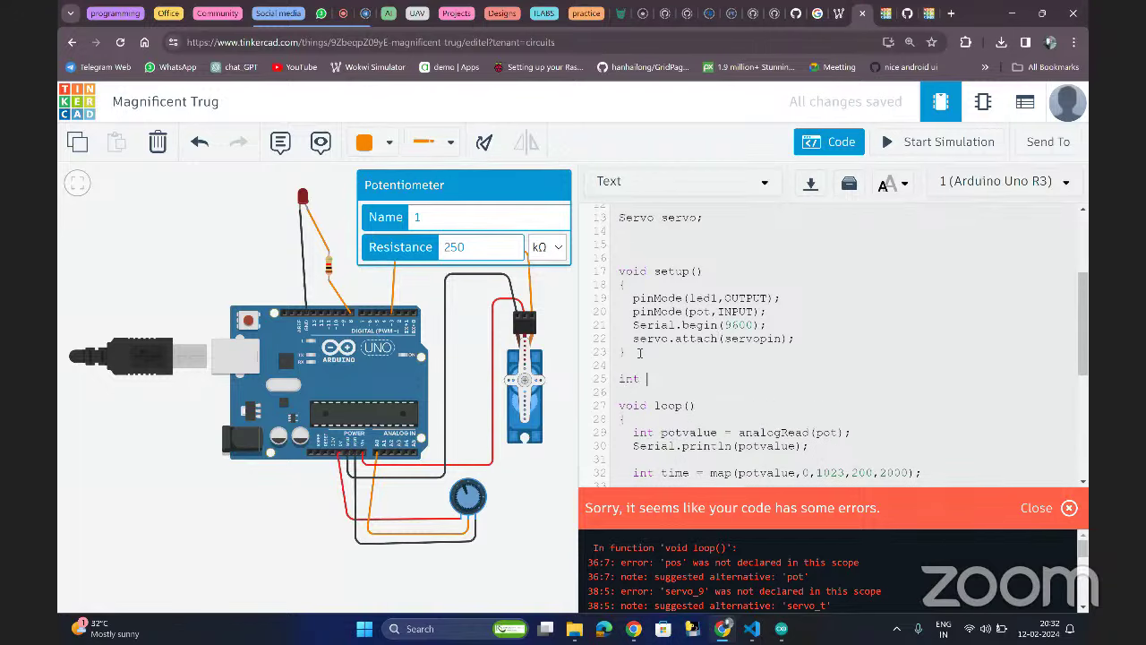
type("pos;")
scroll(685, 398, "down", 10)
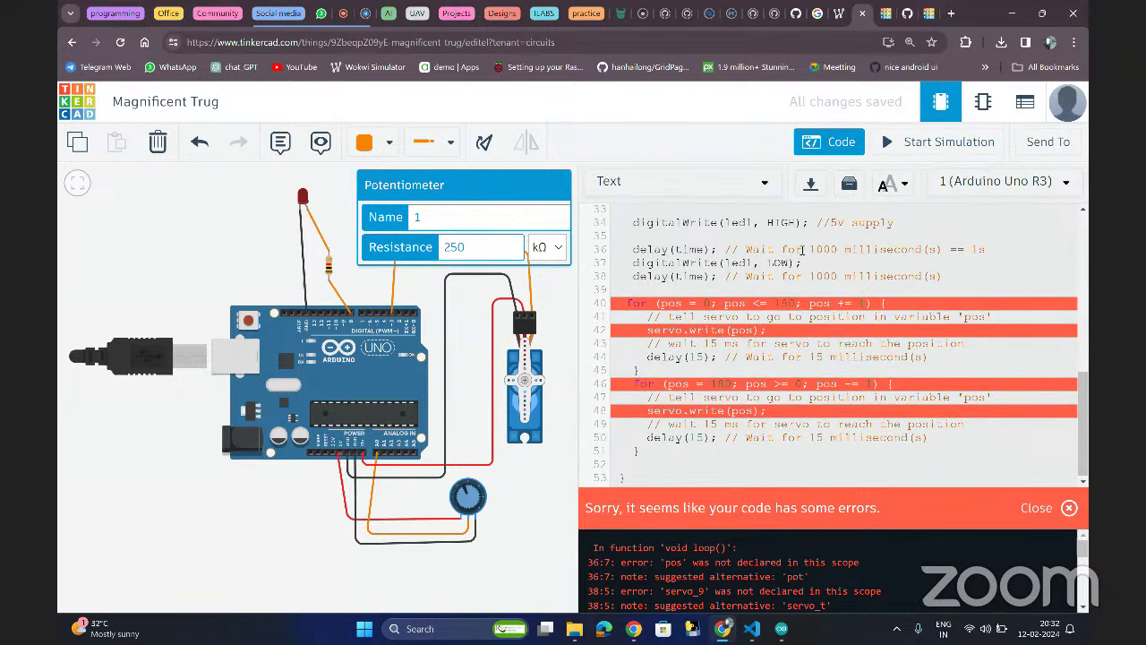
- Simulate the Magnificent Trug circuit with the corrected code and review the code up to its declarations
left_click(922, 141)
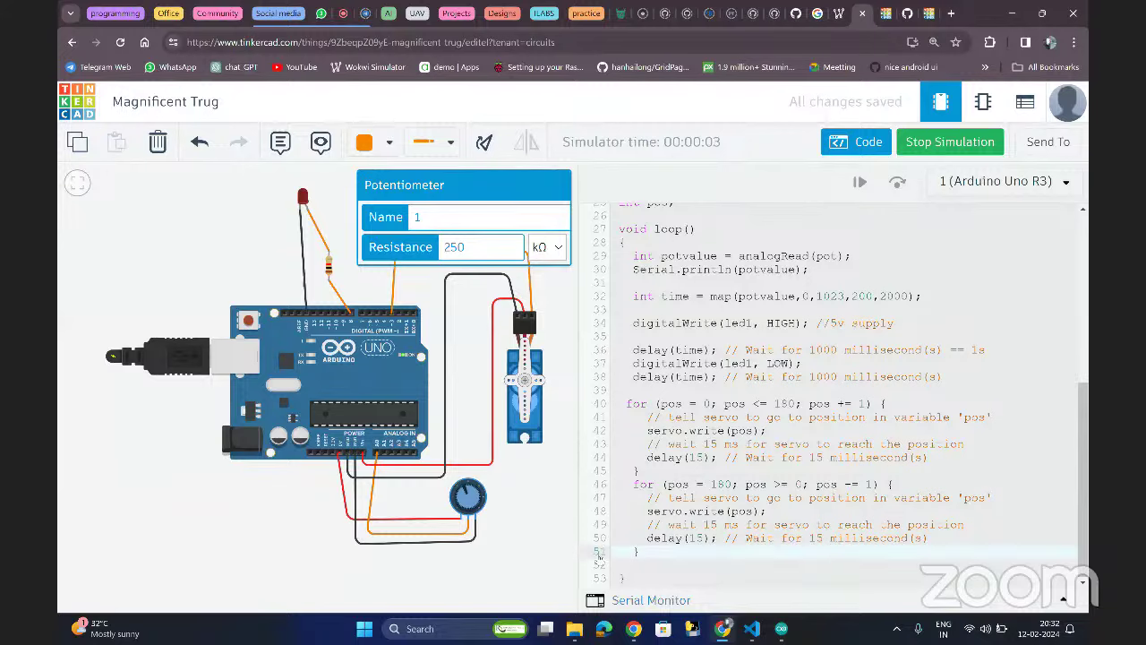
scroll(744, 363, "up", 5)
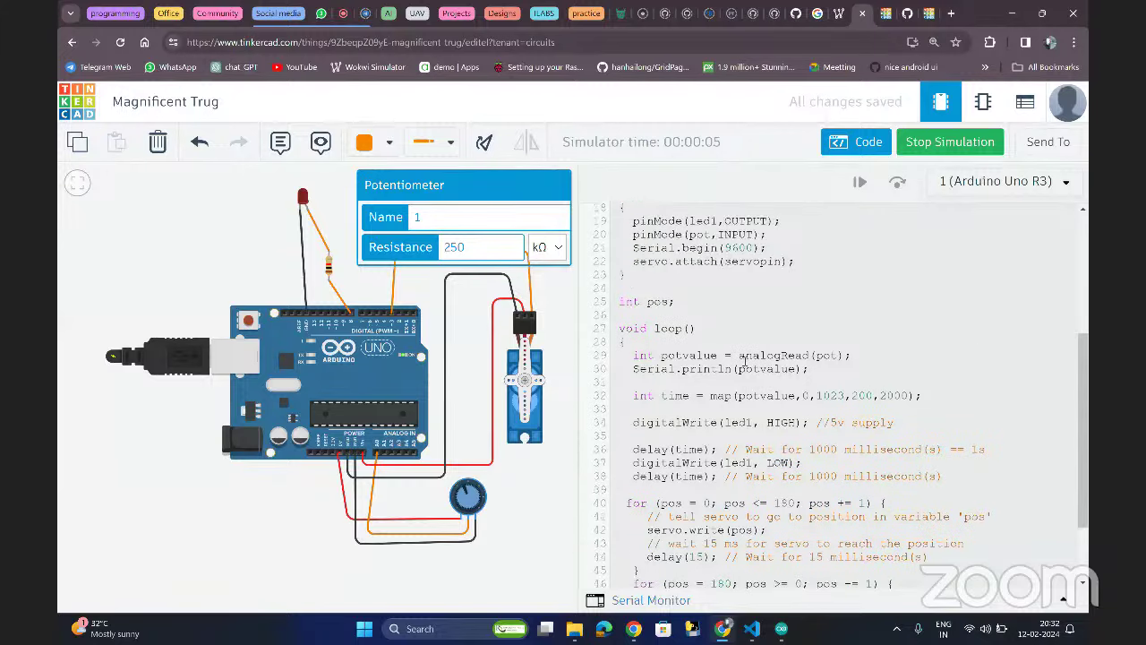
scroll(745, 360, "up", 3)
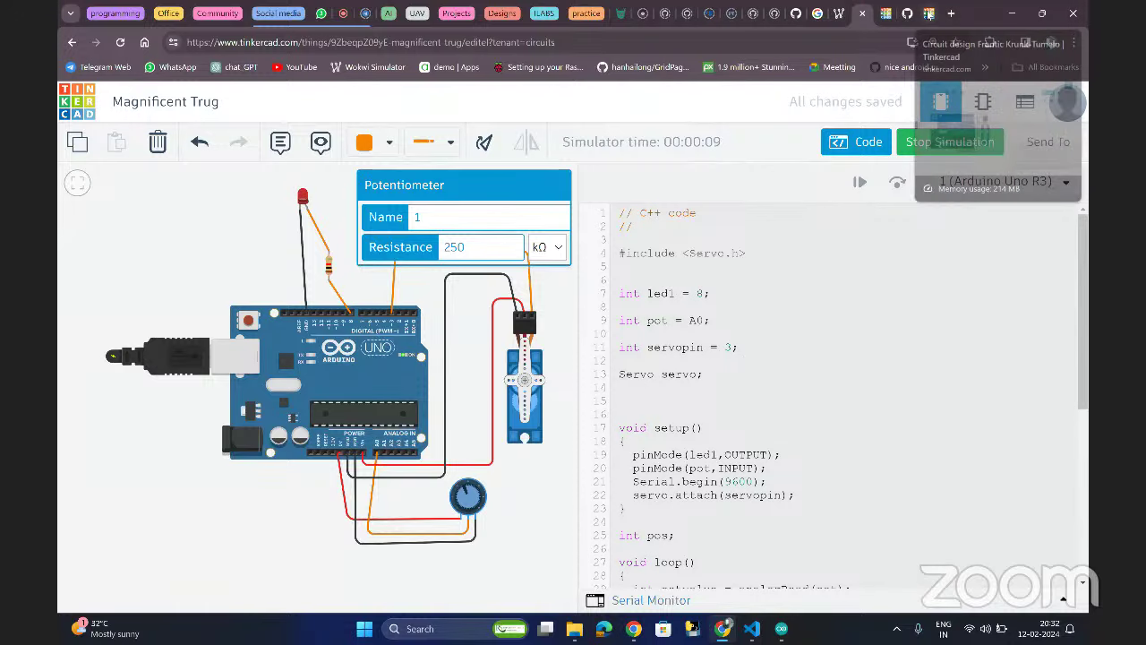
- Return to the Frantic Krunk-Tumelo starter circuit, simulate it and dismiss the debugger help
left_click(924, 10)
left_click(672, 336)
scroll(673, 336, "up", 1)
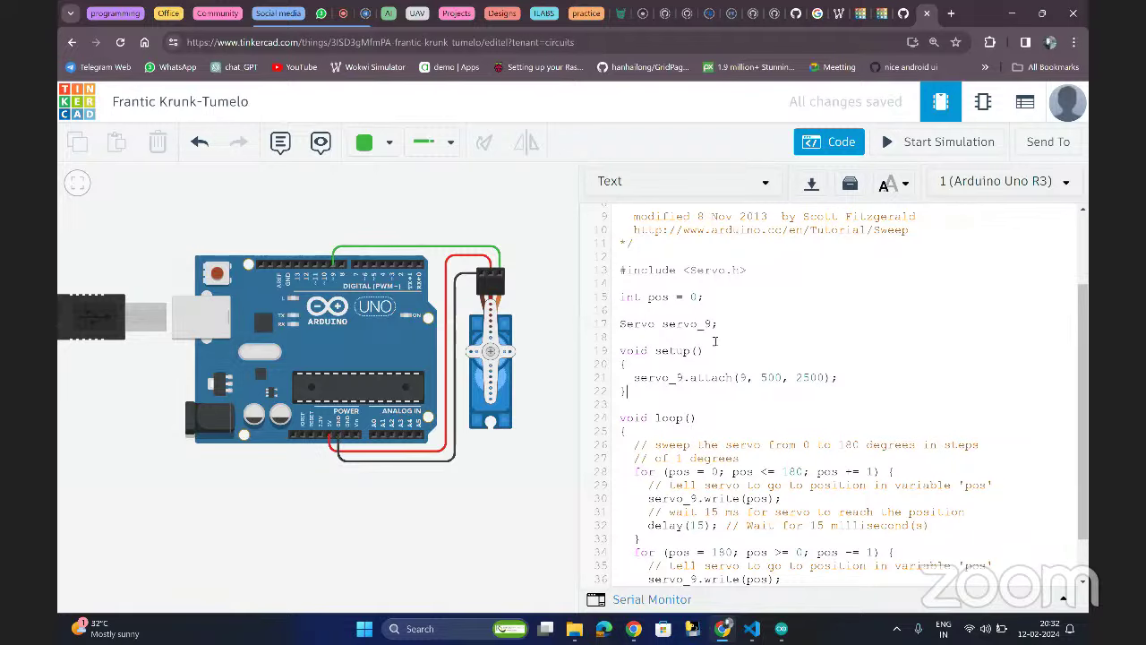
scroll(716, 342, "down", 1)
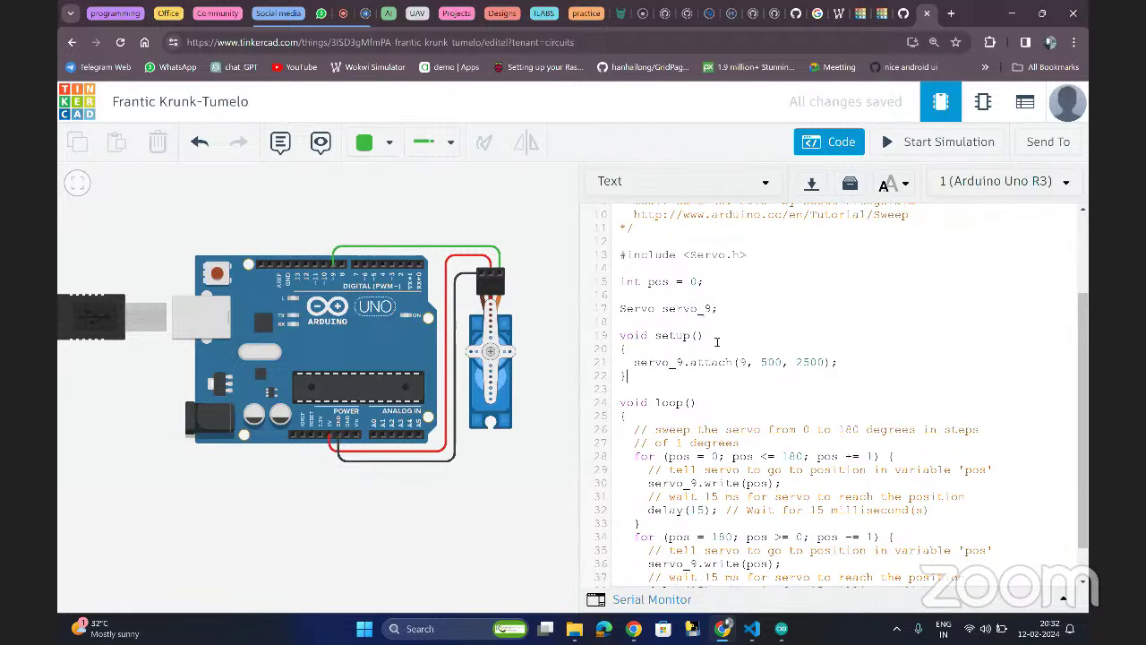
left_click(940, 141)
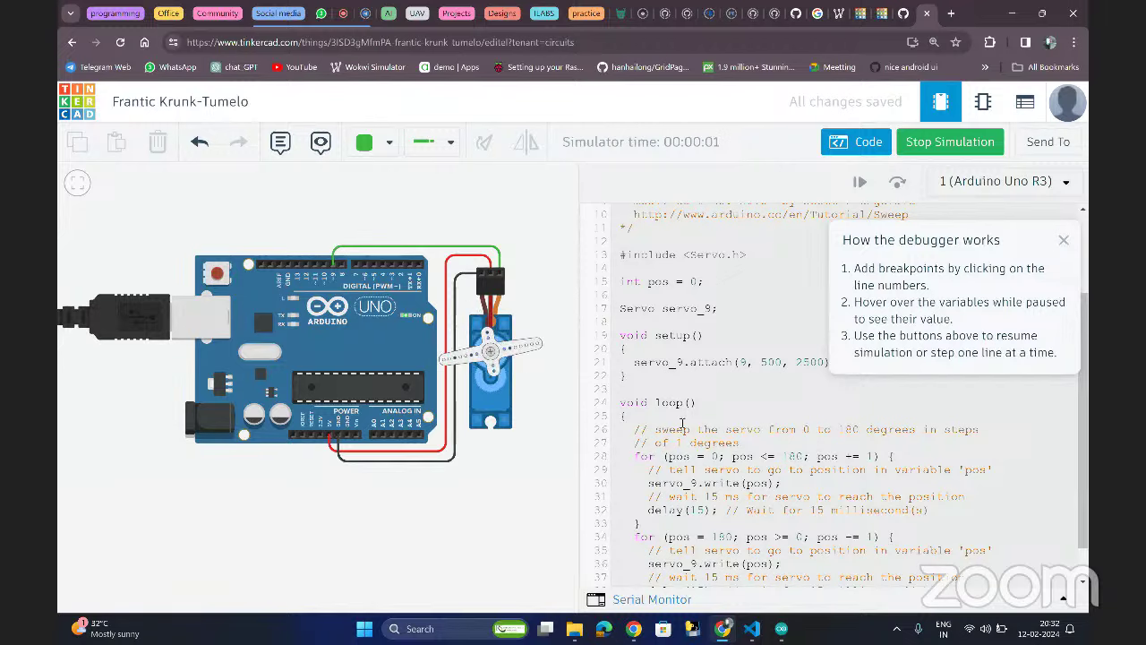
scroll(682, 423, "down", 1)
scroll(682, 422, "up", 1)
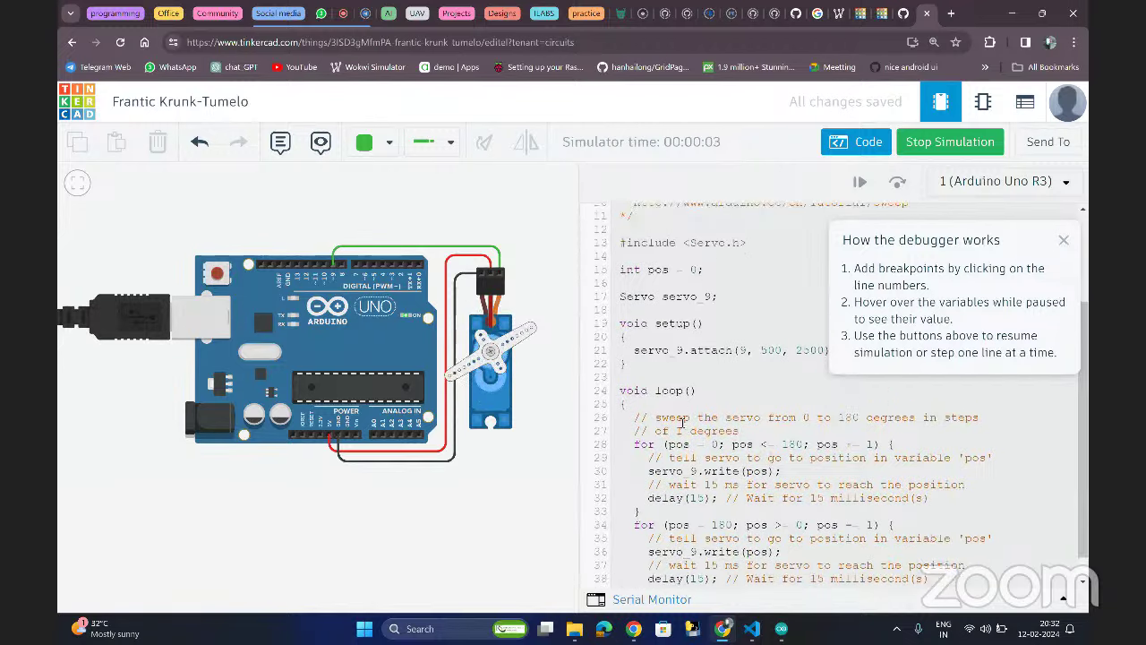
scroll(682, 422, "up", 1)
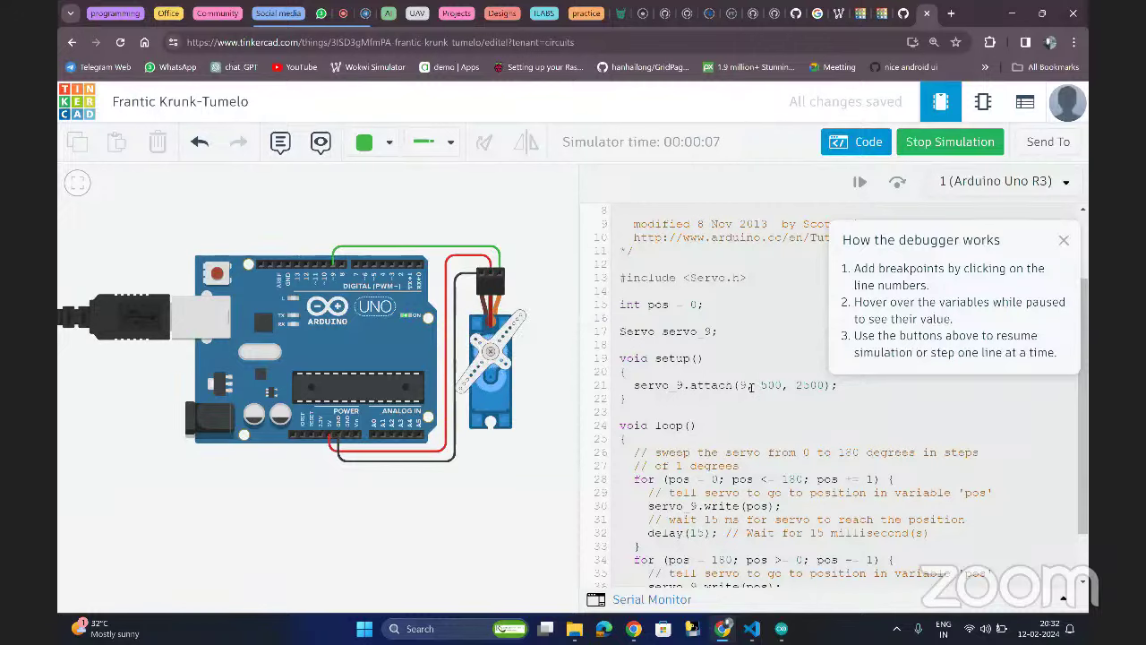
left_click(1064, 240)
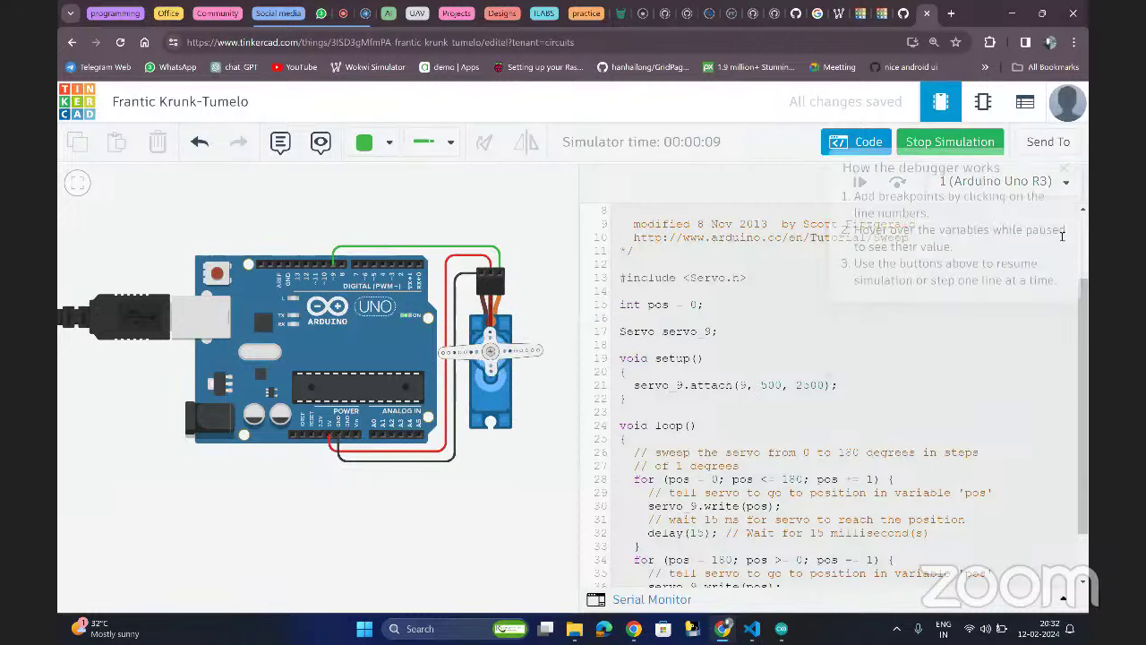
- Examine the starter code's pos and servo_9 declarations, its attach arguments 9, 500 and 2500, and both sweep loops
scroll(767, 334, "down", 3)
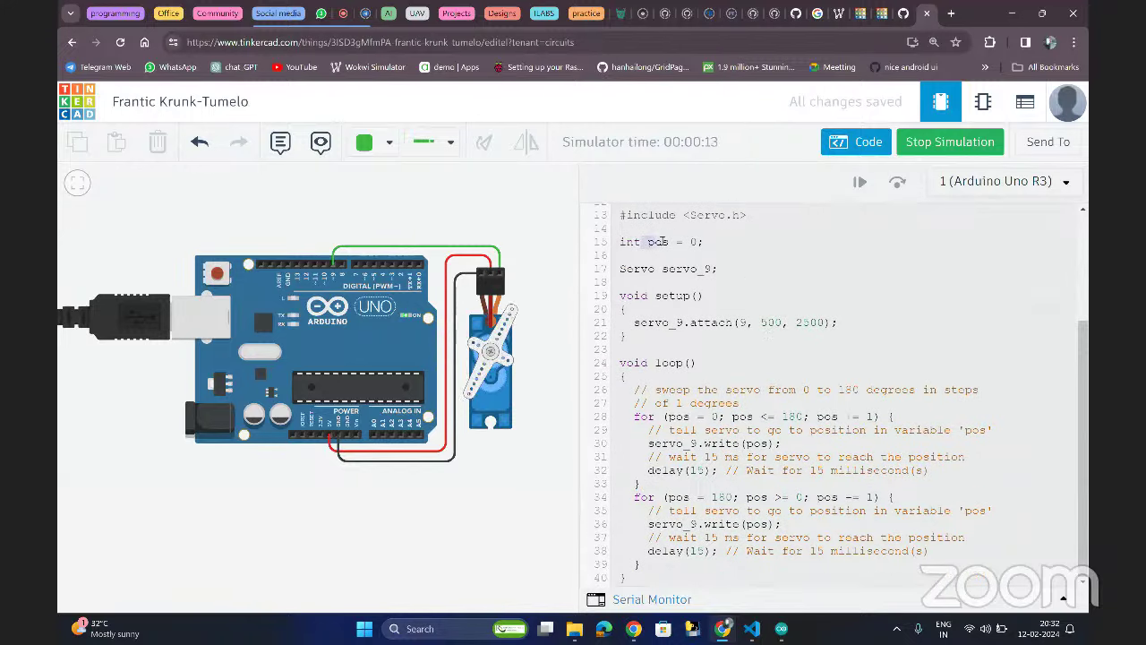
left_click(718, 269)
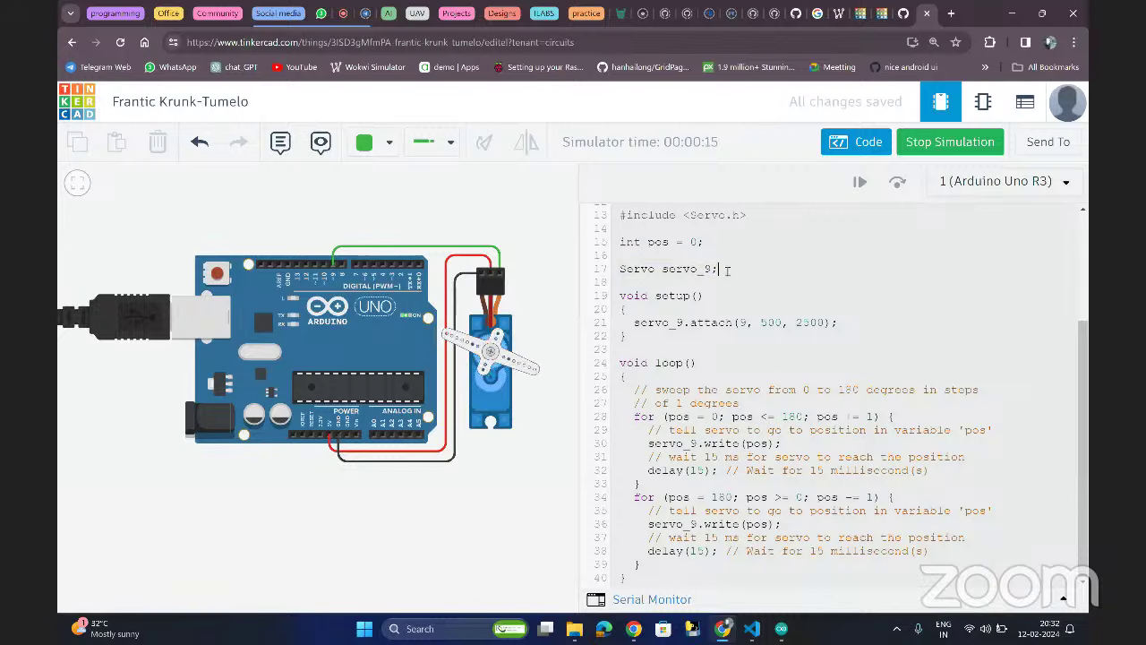
left_click(696, 328)
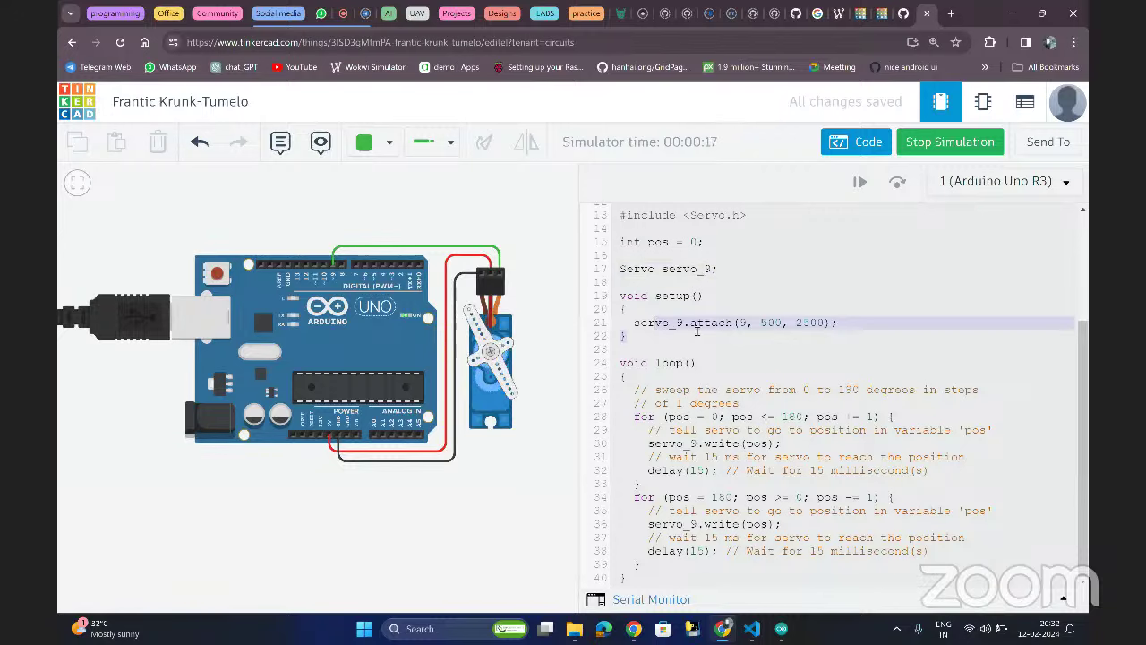
double_click(770, 325)
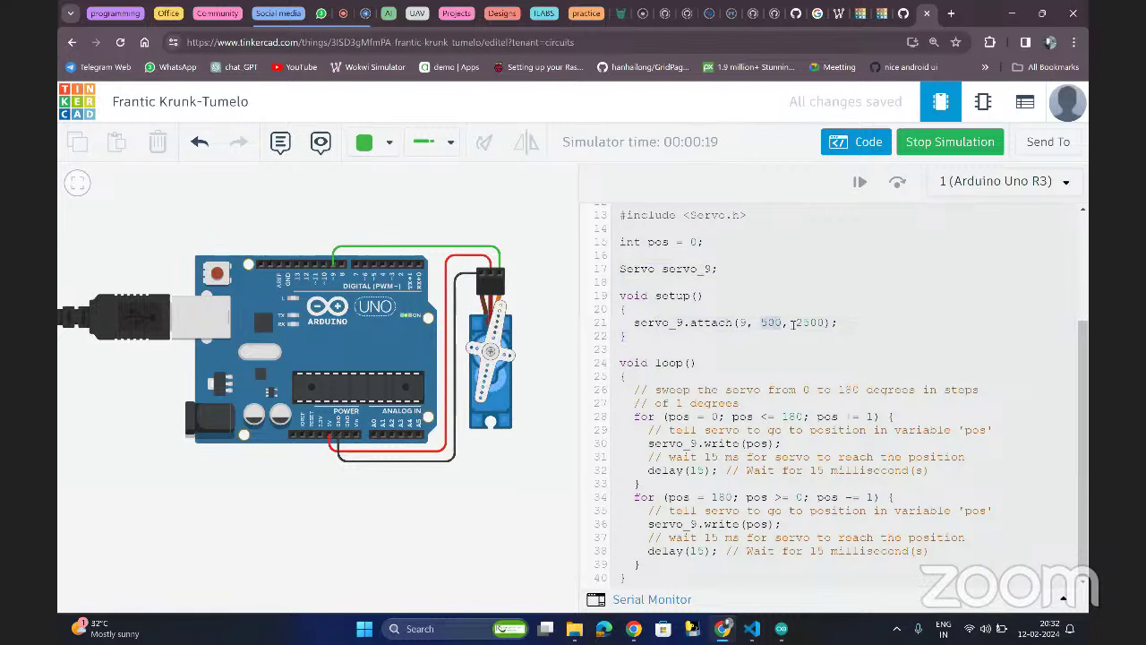
left_click(814, 324)
double_click(815, 324)
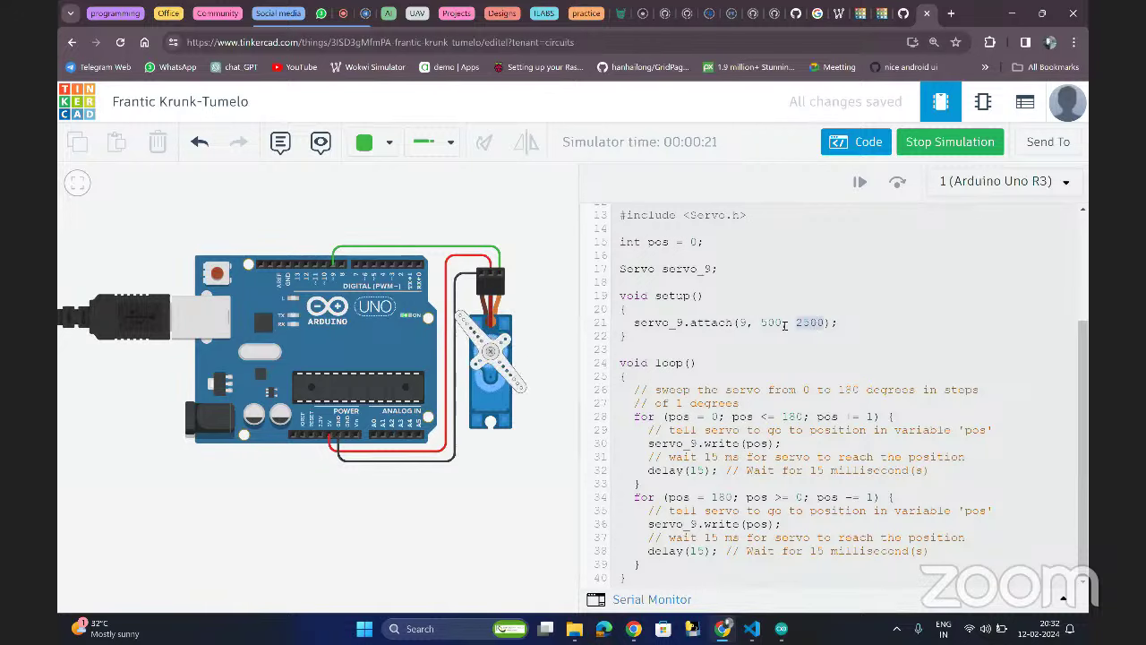
left_click(742, 322)
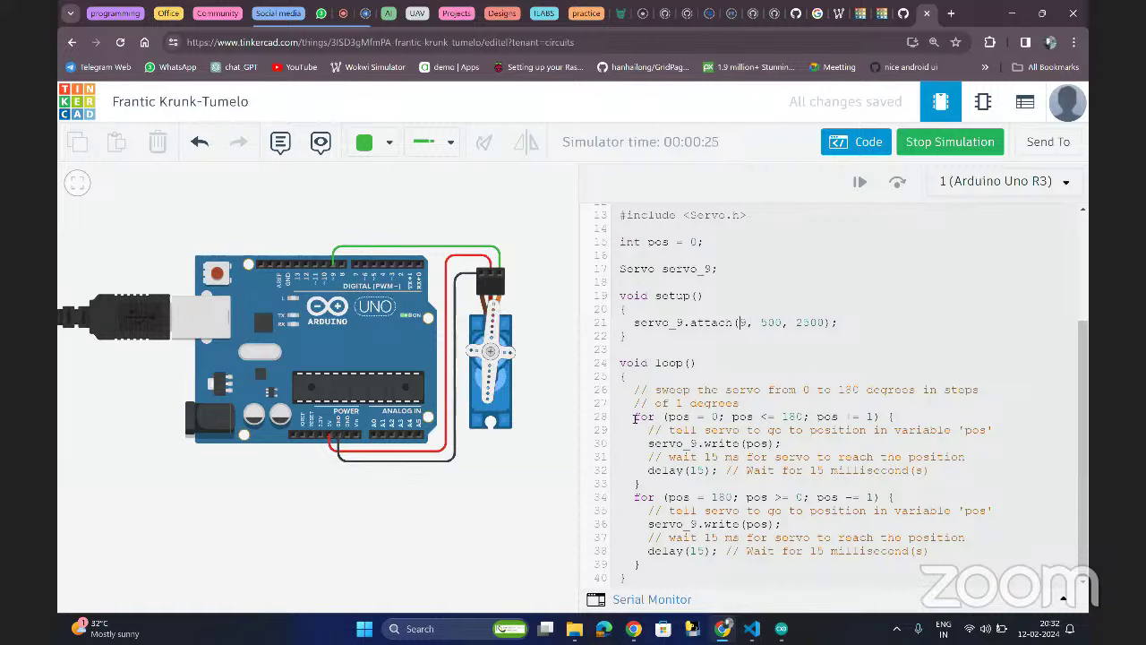
left_click_drag(634, 418, 662, 564)
left_click(662, 564)
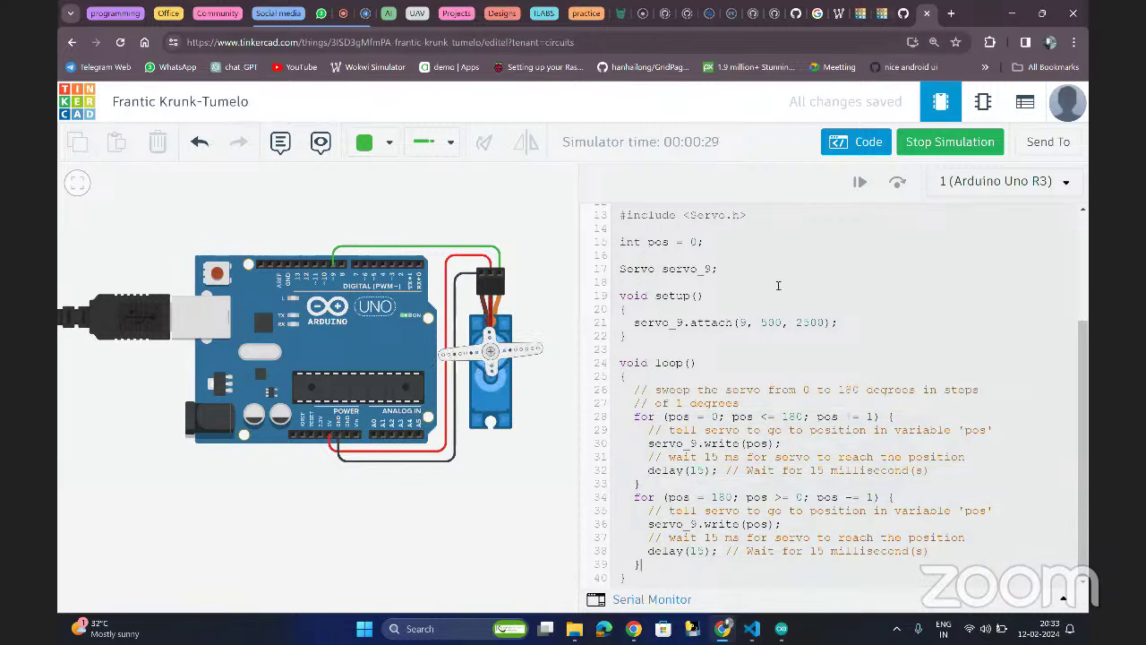
- Return to the Magnificent Trug circuit, stop its simulation and delete the LED's digitalWrite and delay(time) lines from loop()
left_click(861, 13)
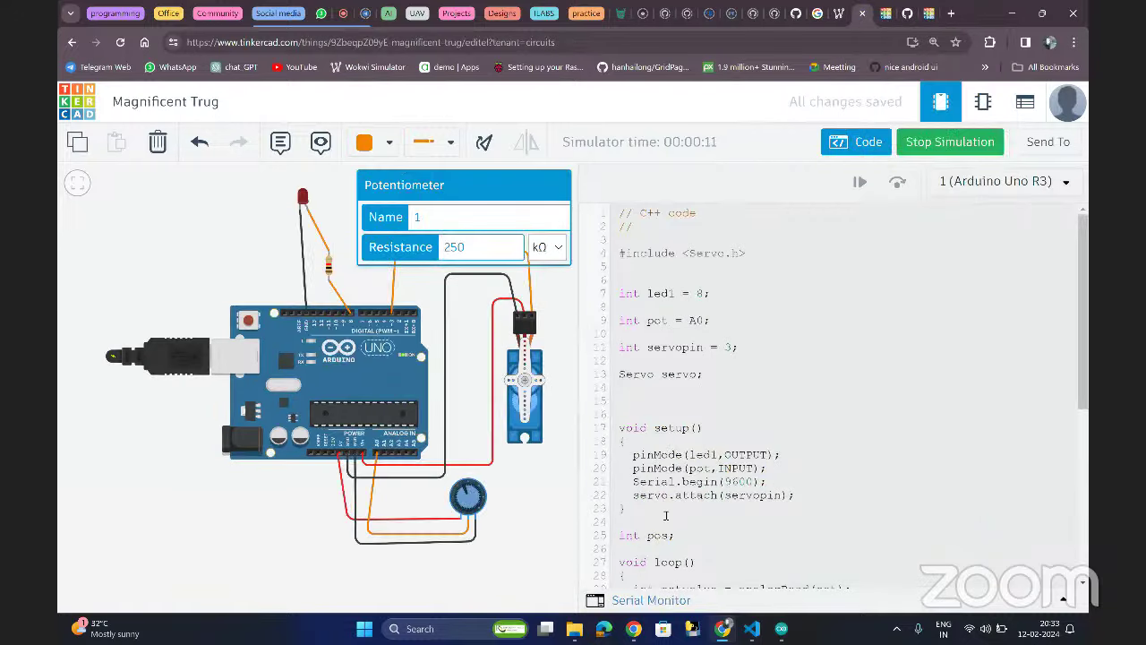
scroll(665, 516, "down", 5)
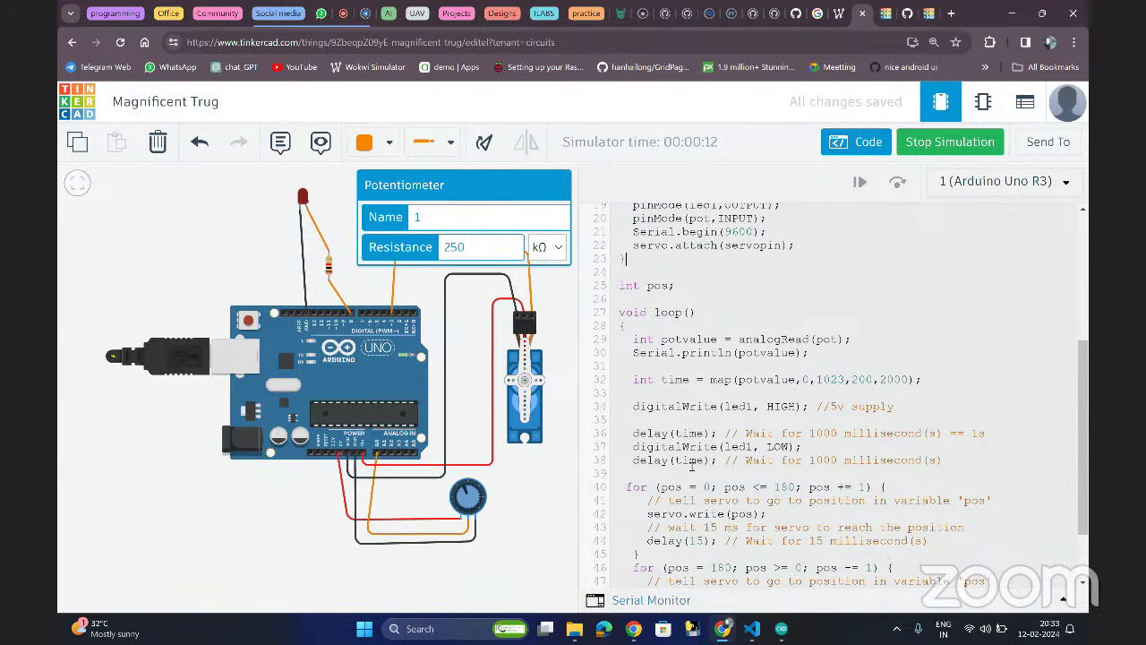
left_click_drag(648, 474, 633, 430)
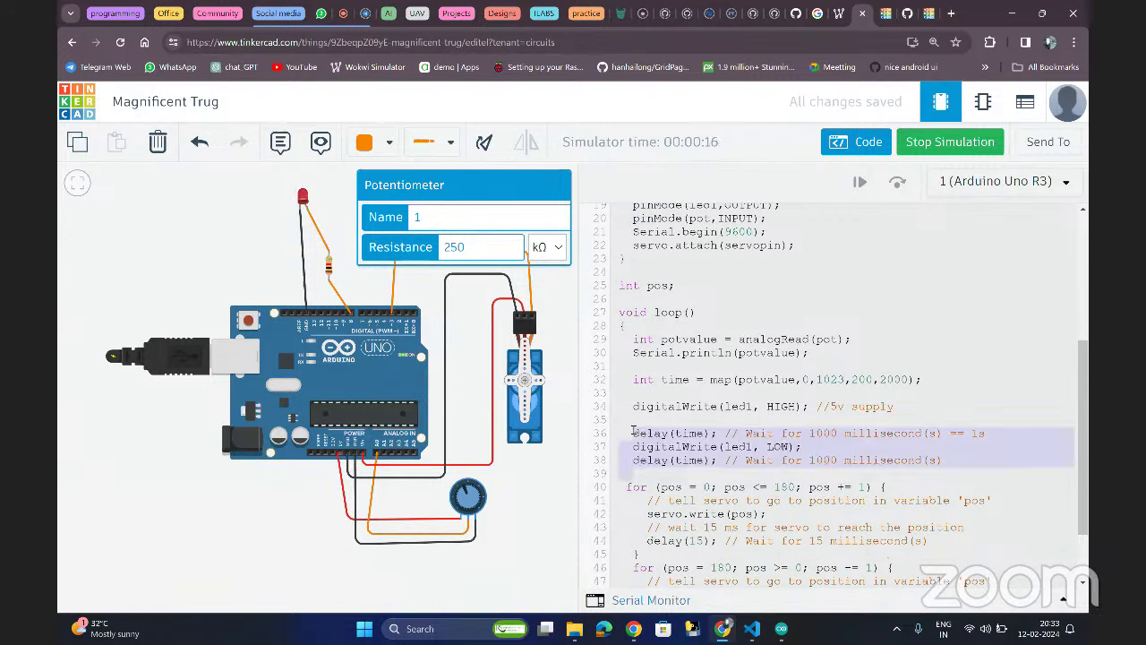
left_click(940, 143)
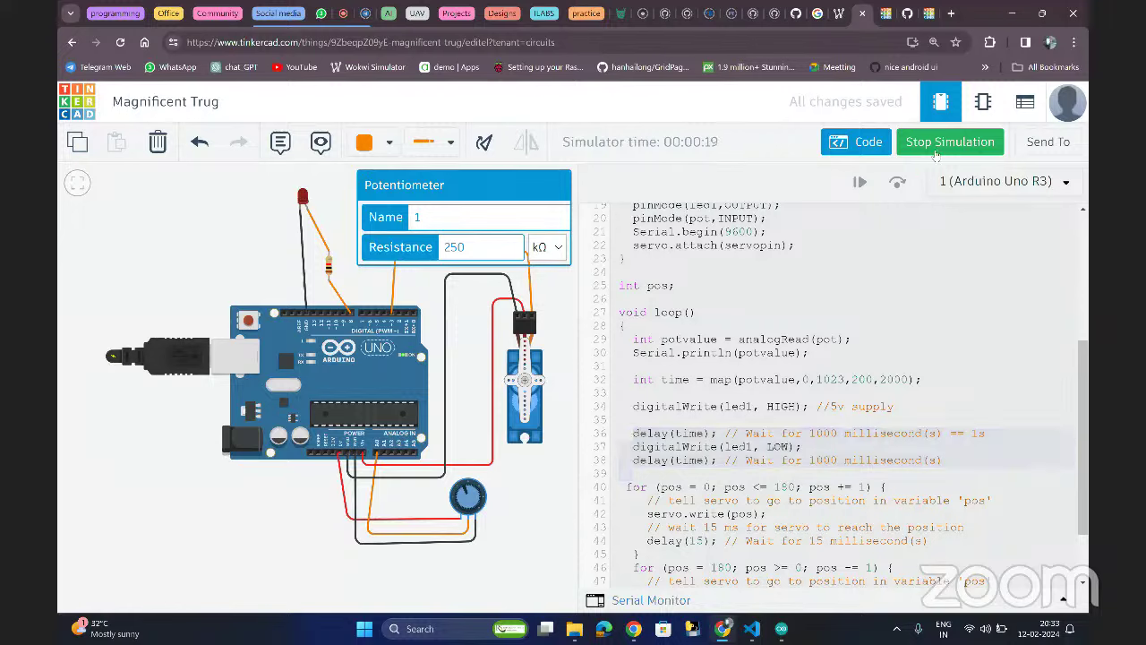
left_click_drag(703, 472, 629, 434)
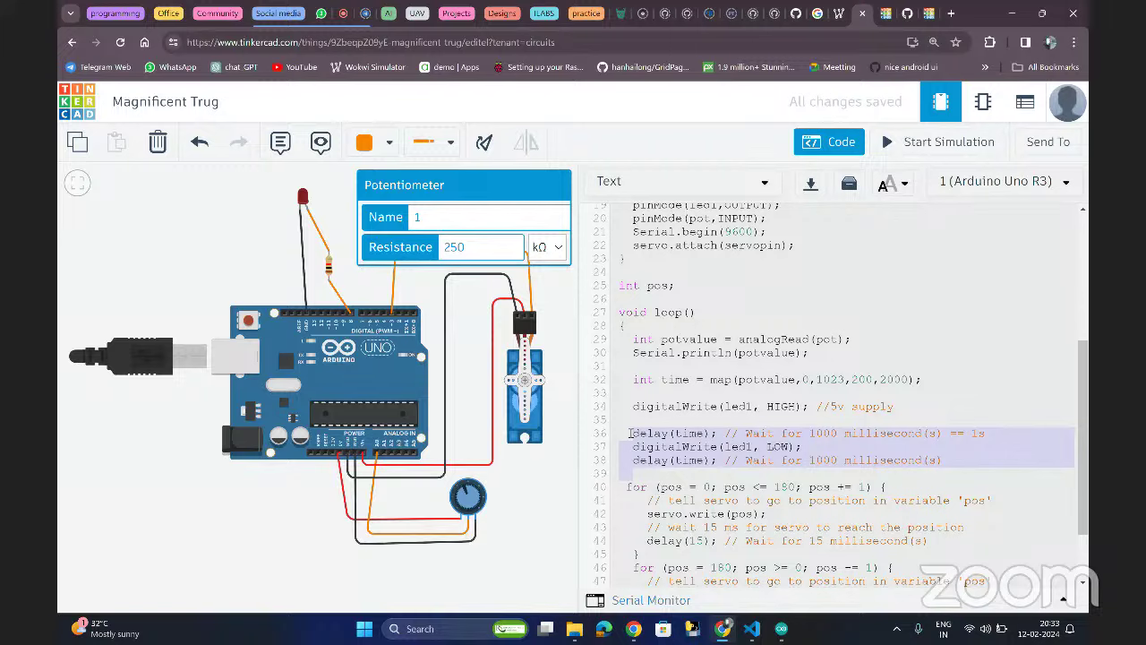
key("BackSpace")
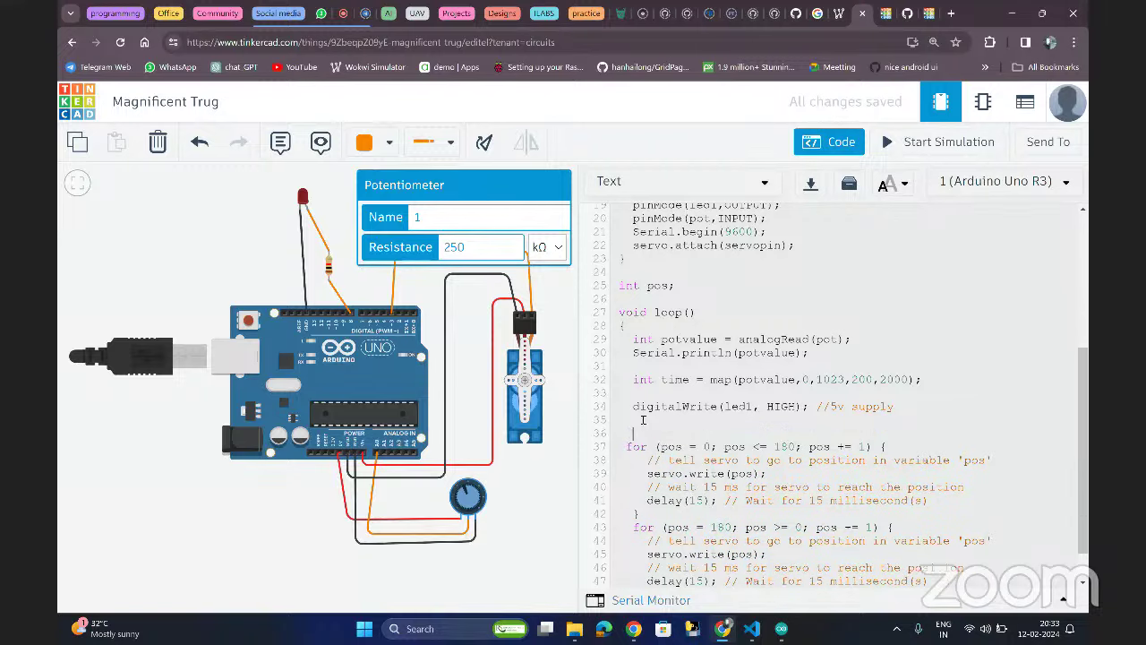
triple_click(633, 406)
key("BackSpace")
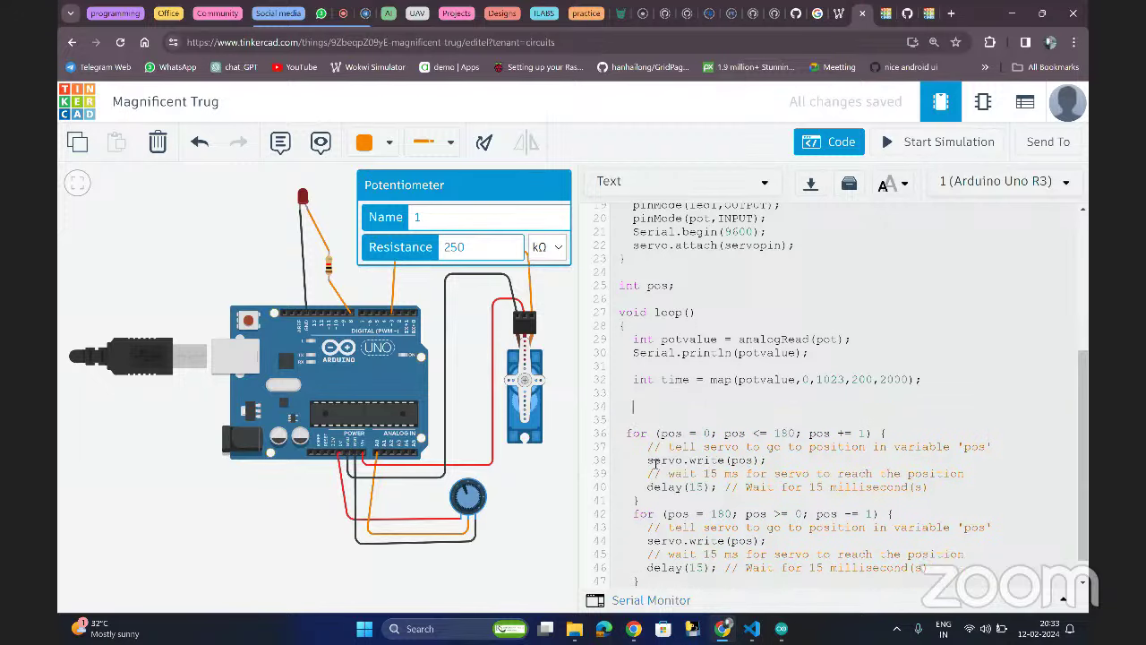
- Simulate the circuit without the LED blink code and check the servo's power, ground and signal wires
scroll(654, 461, "down", 1)
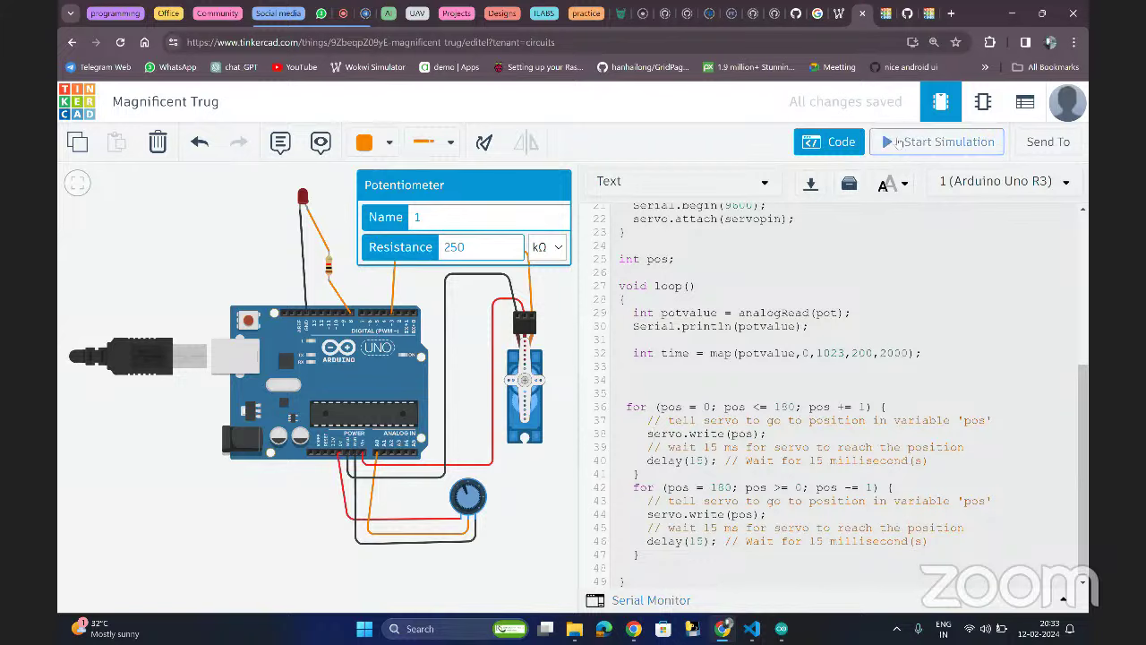
left_click(942, 142)
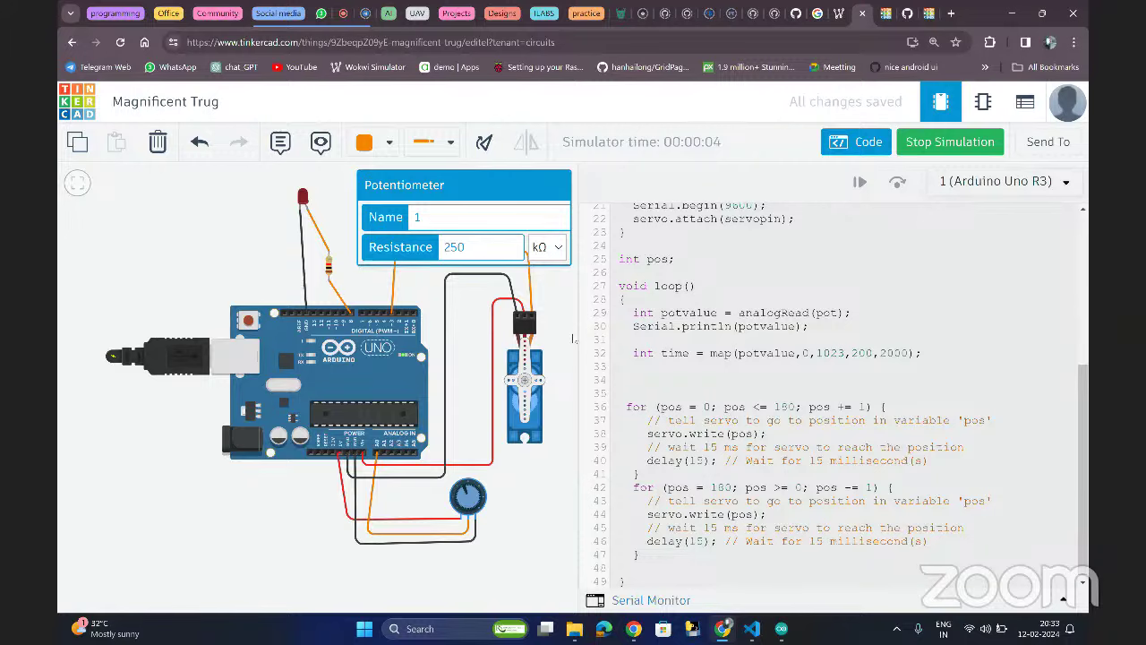
left_click(554, 309)
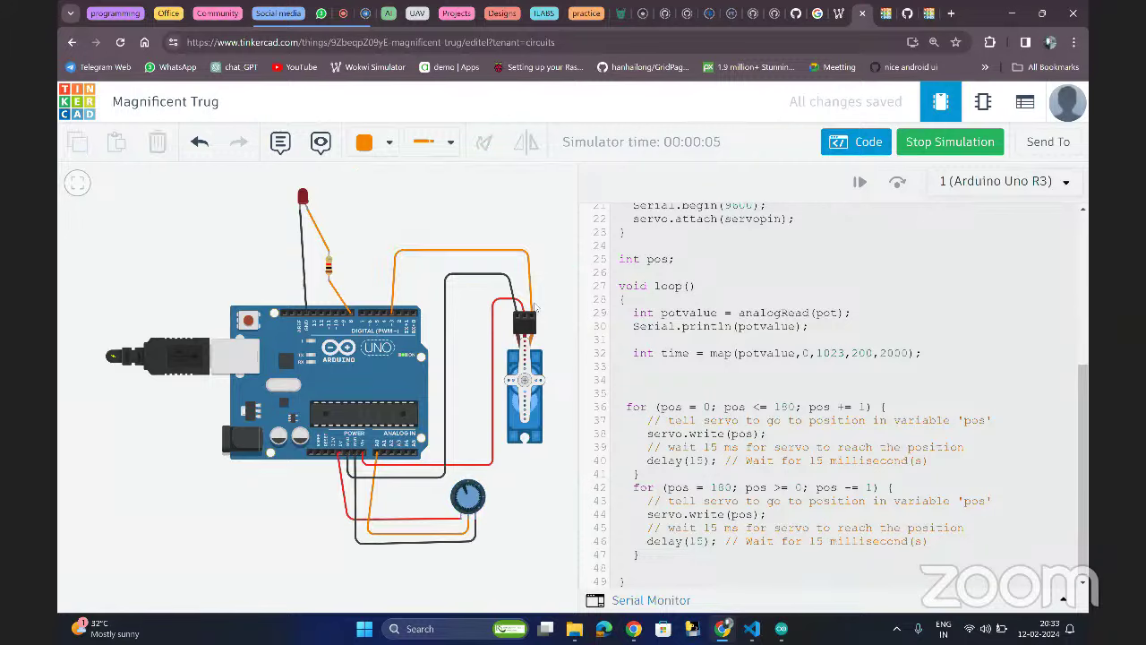
left_click(523, 310)
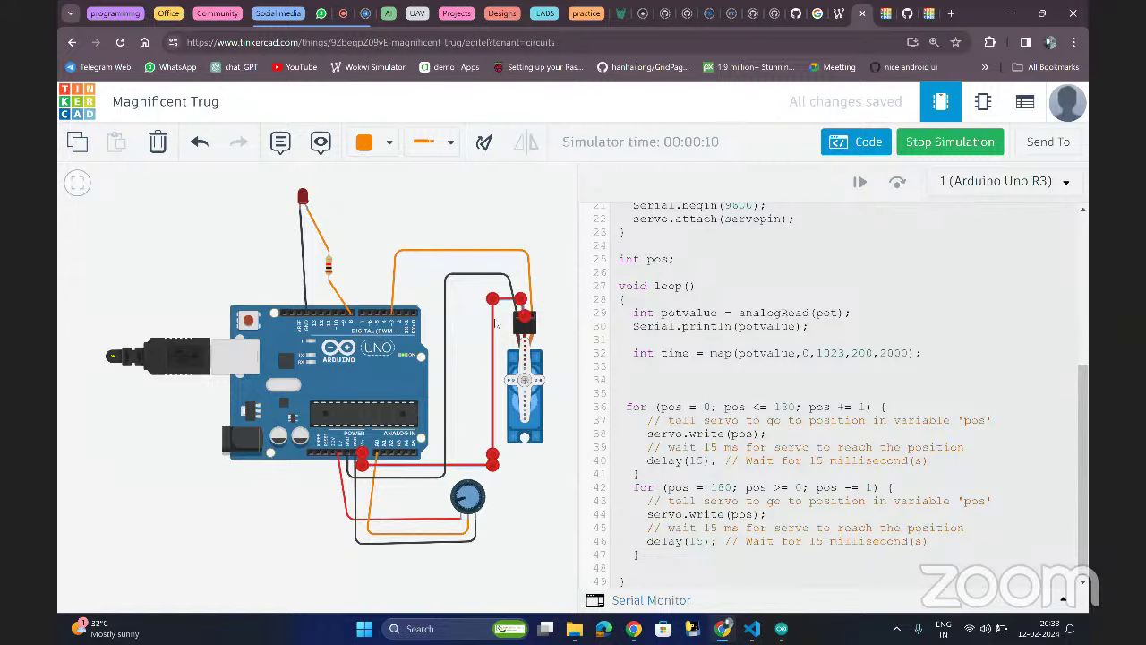
left_click(506, 281)
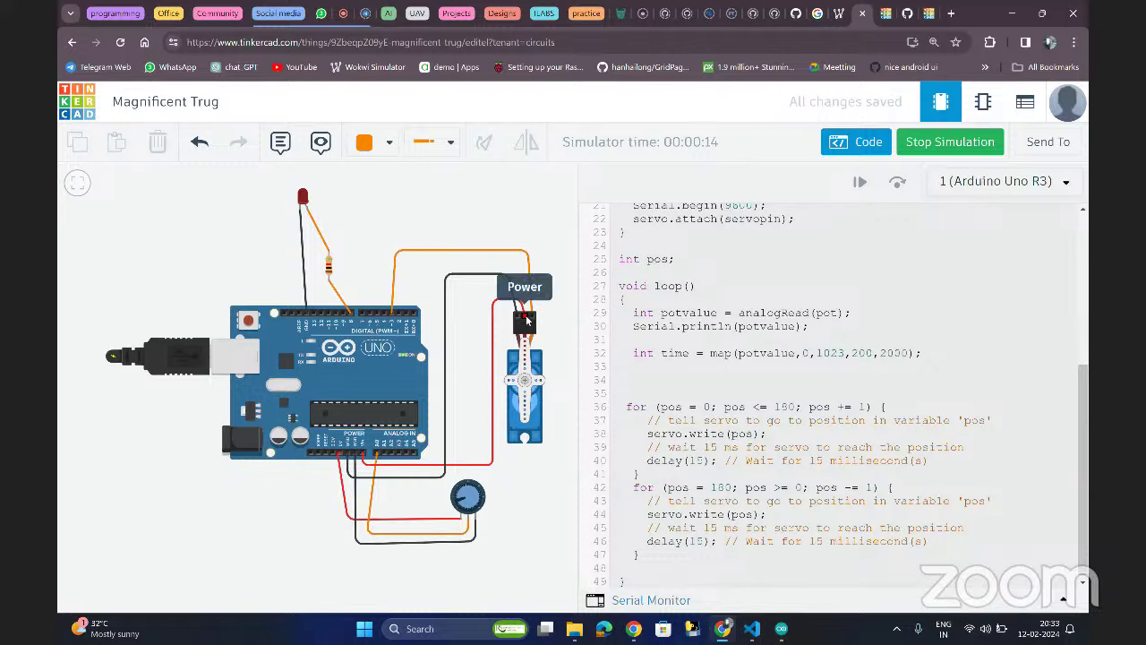
left_click(527, 318)
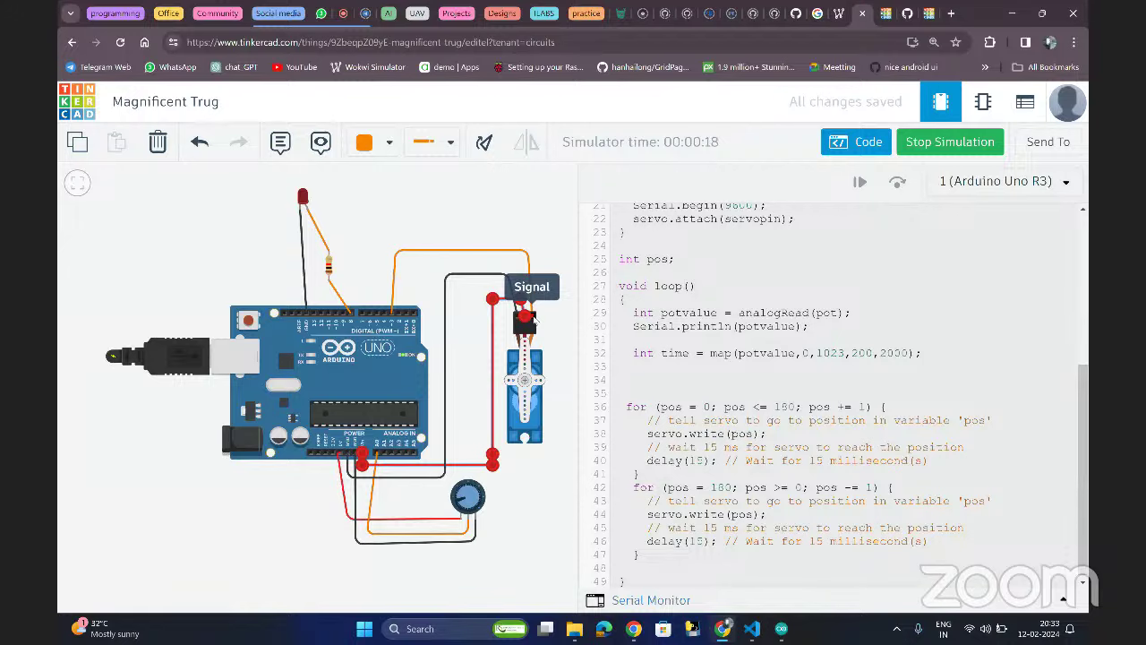
left_click(534, 317)
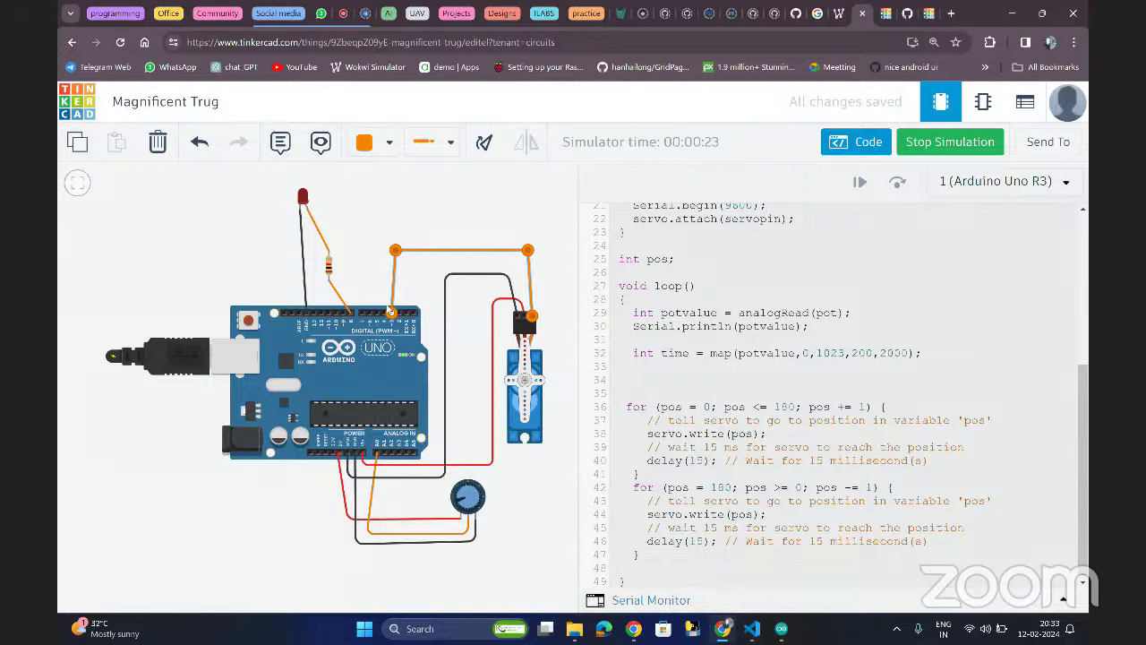
- Stop the simulation and move the Arduino end of the servo's orange signal wire to digital pin 9
left_click(928, 145)
left_click_drag(391, 314, 343, 313)
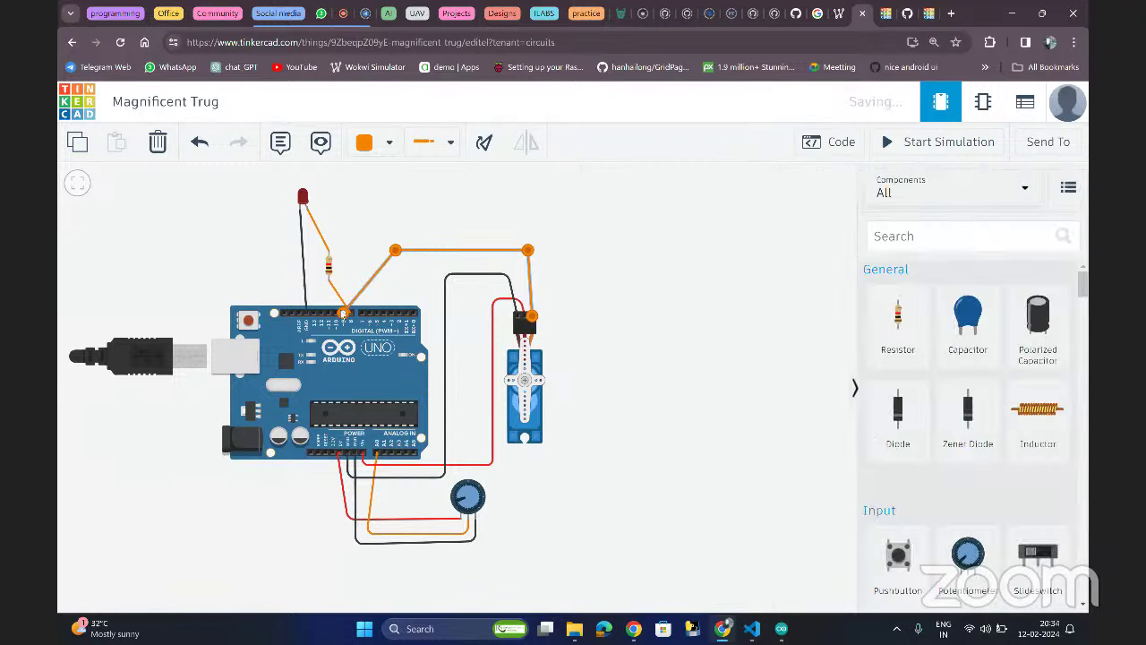
left_click(363, 279)
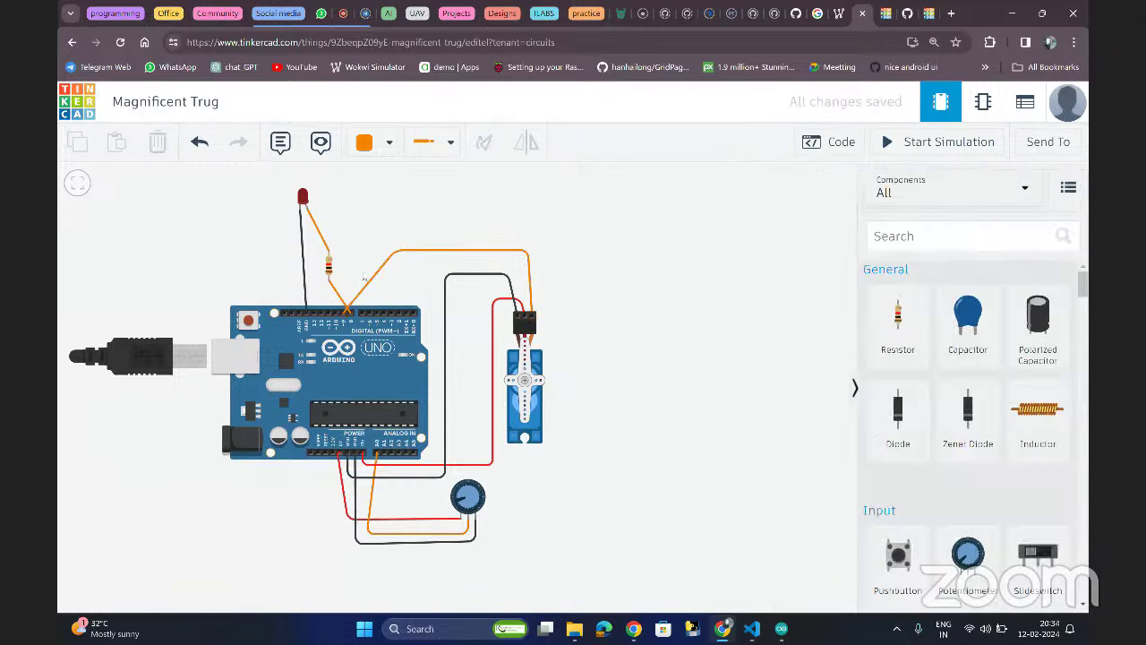
- Set servopin to 9 in the code, run the simulation to test the servo, and stop it
left_click(838, 147)
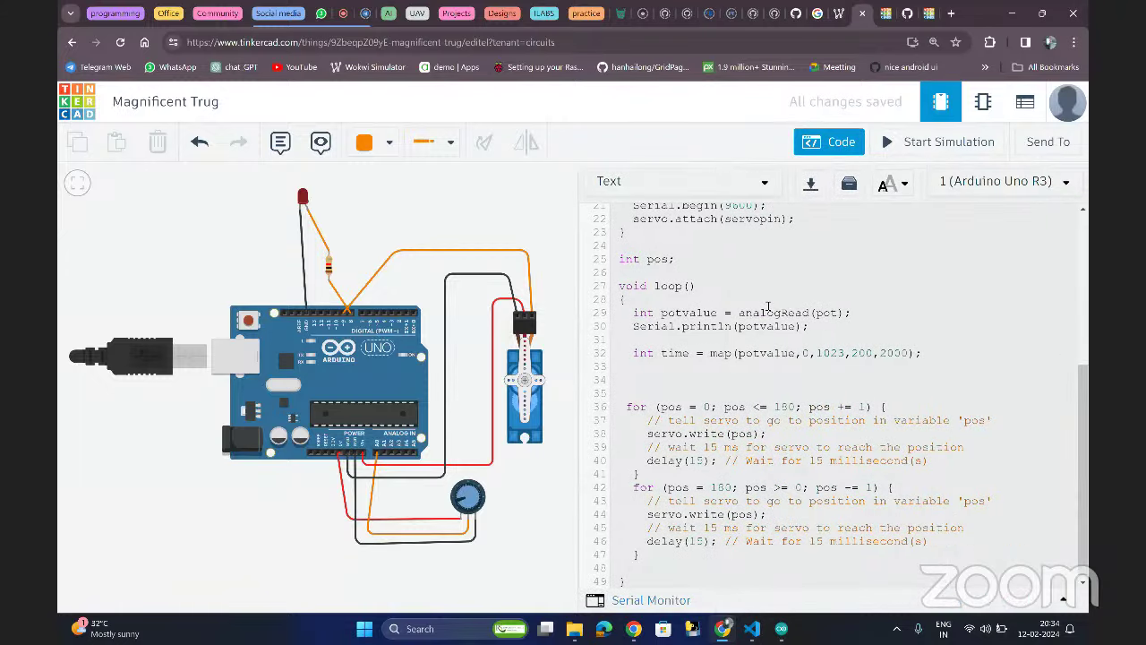
scroll(768, 307, "up", 6)
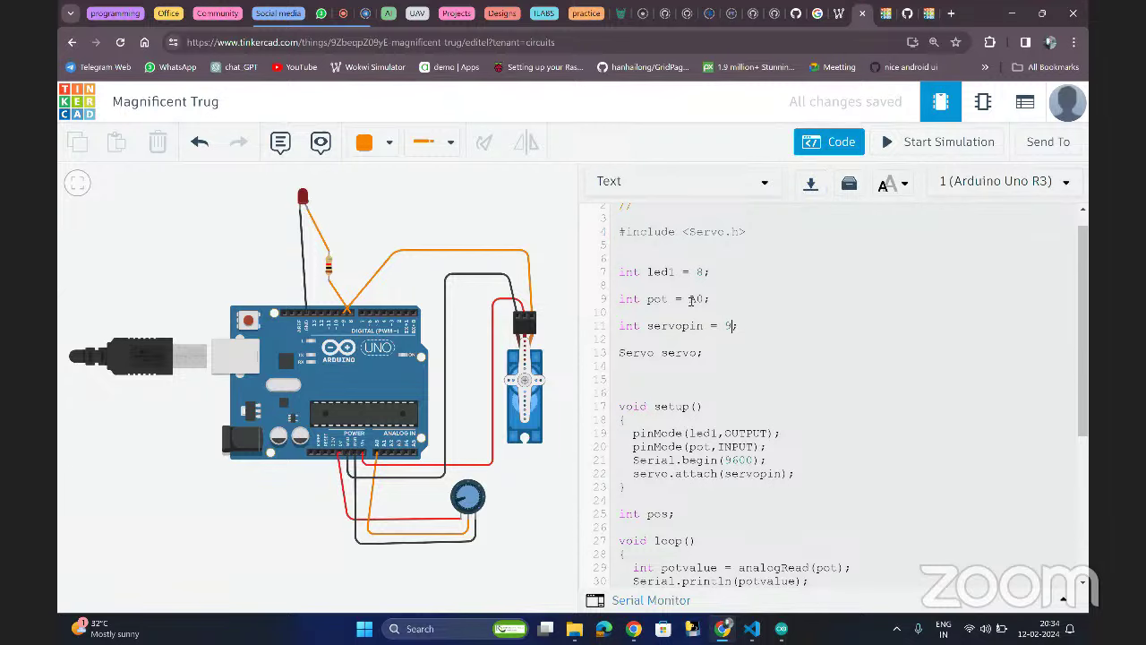
scroll(806, 347, "down", 3)
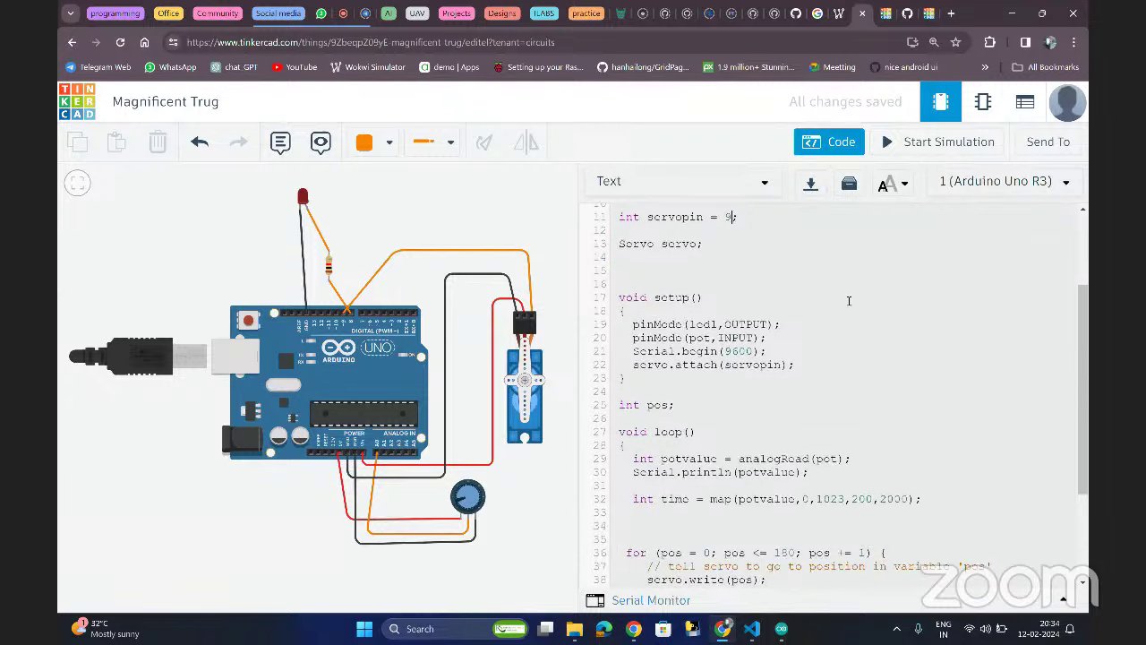
left_click(909, 146)
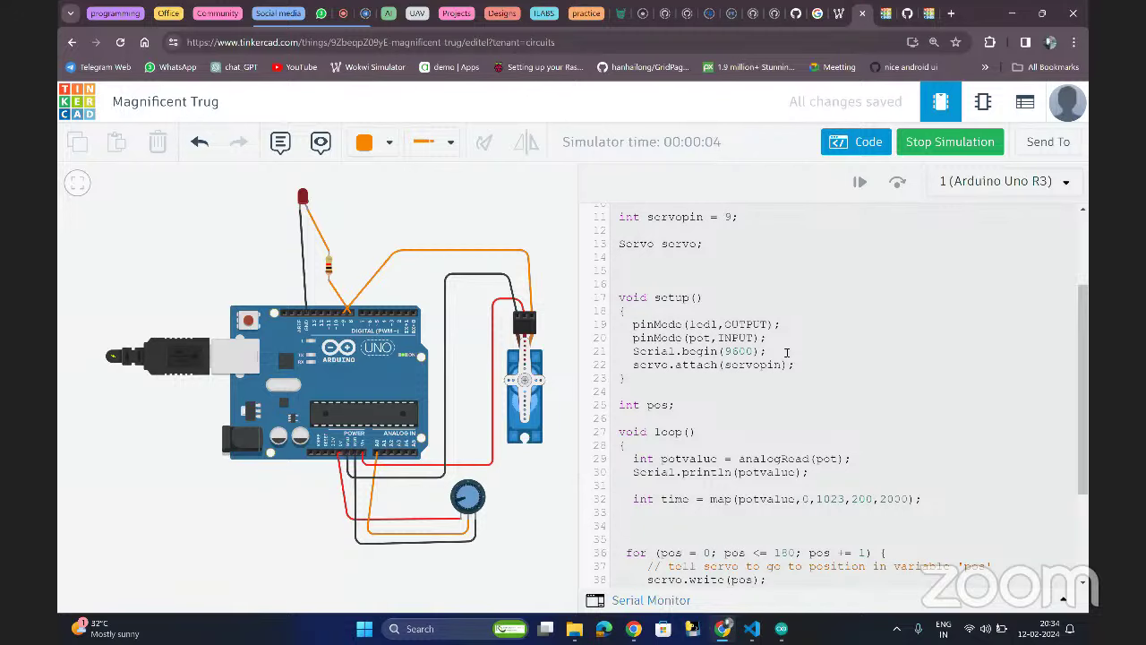
scroll(777, 443, "down", 4)
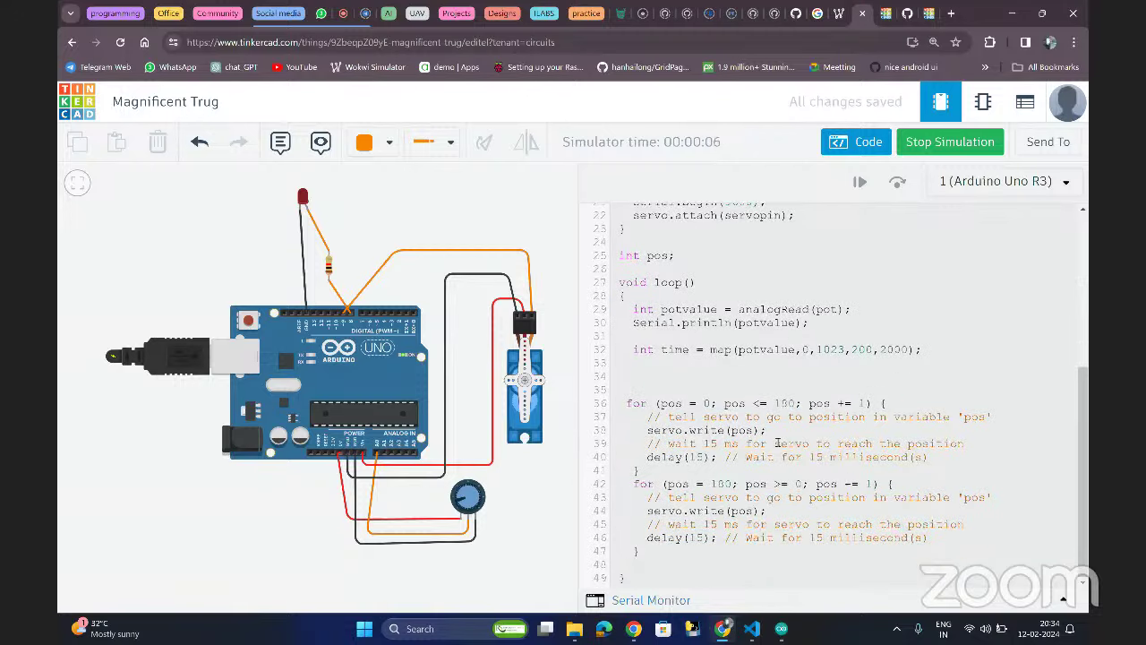
left_click(943, 146)
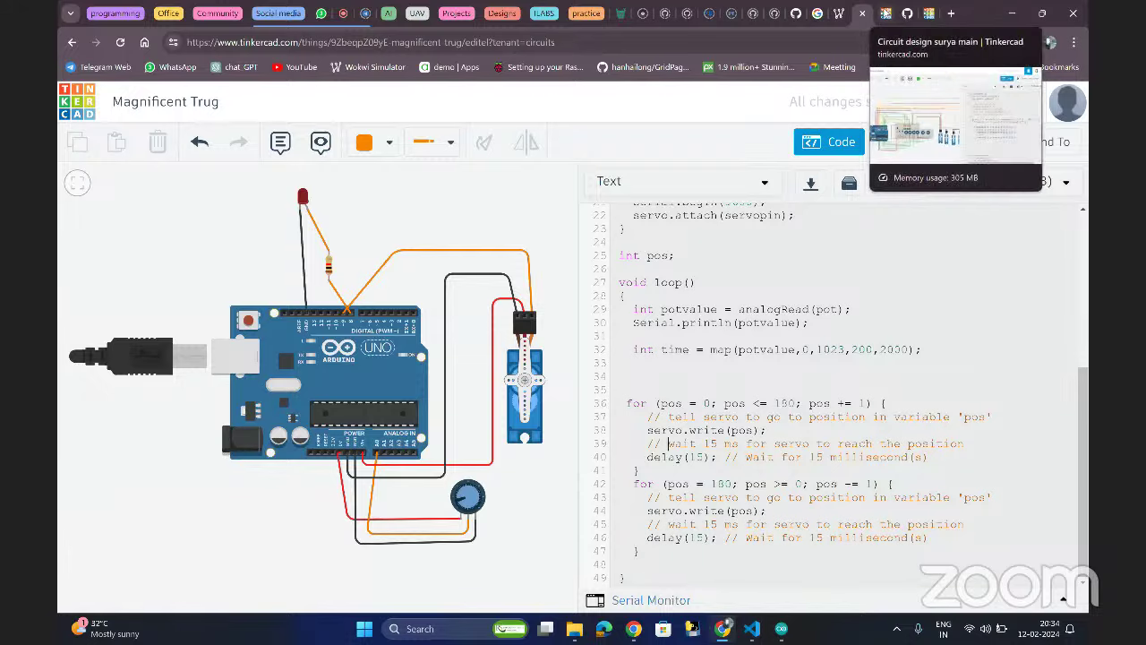
- Switch to the Frantic Krunk-Tumelo circuit and examine the sweep comment and first for loop in its code
left_click(875, 14)
left_click(925, 13)
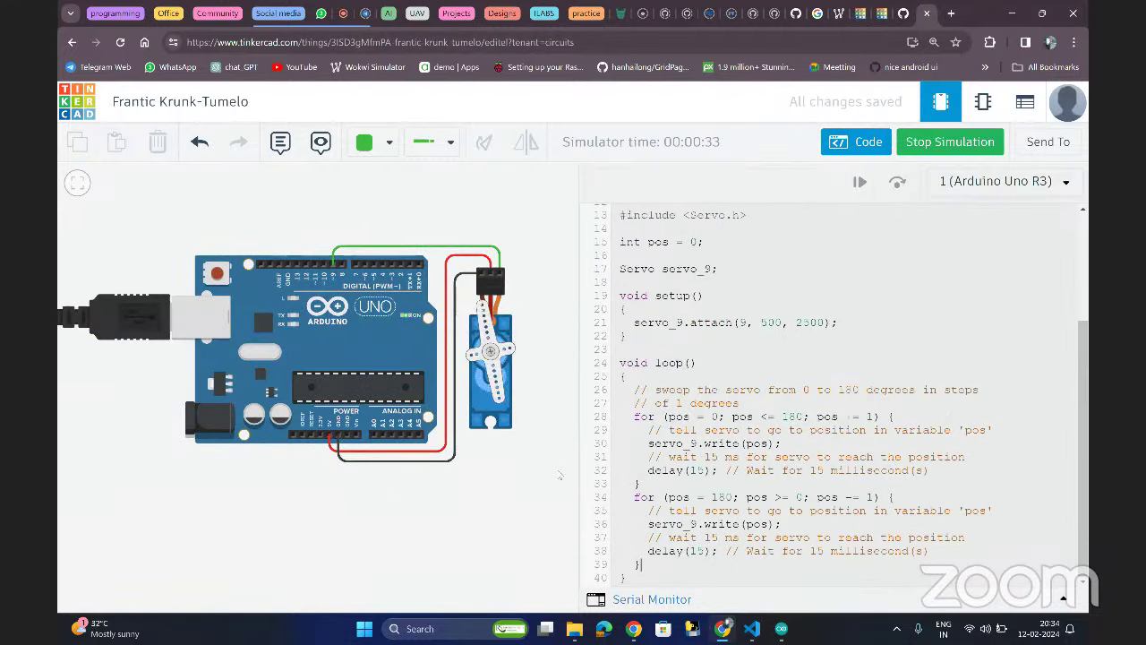
left_click(699, 415)
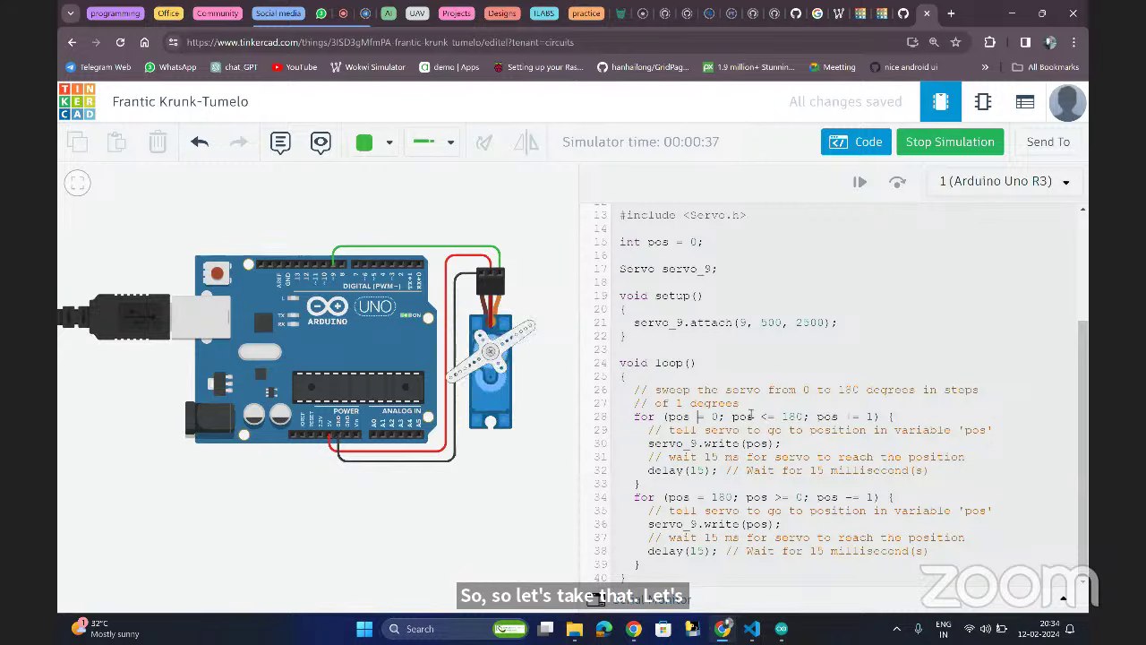
left_click_drag(748, 403, 630, 395)
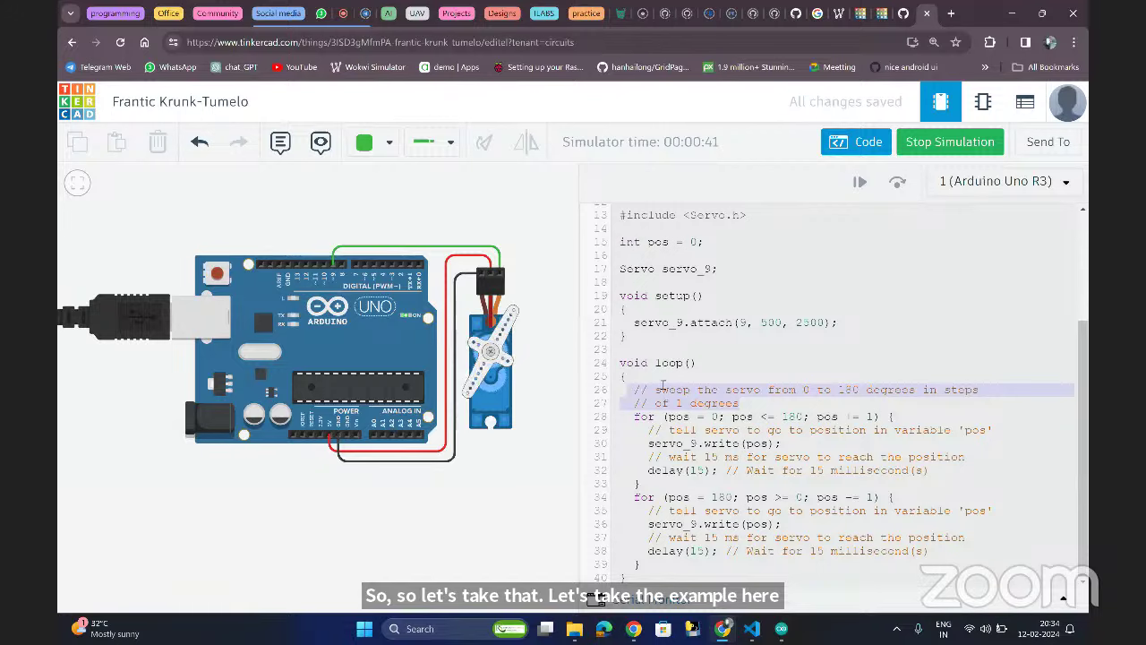
left_click(667, 388)
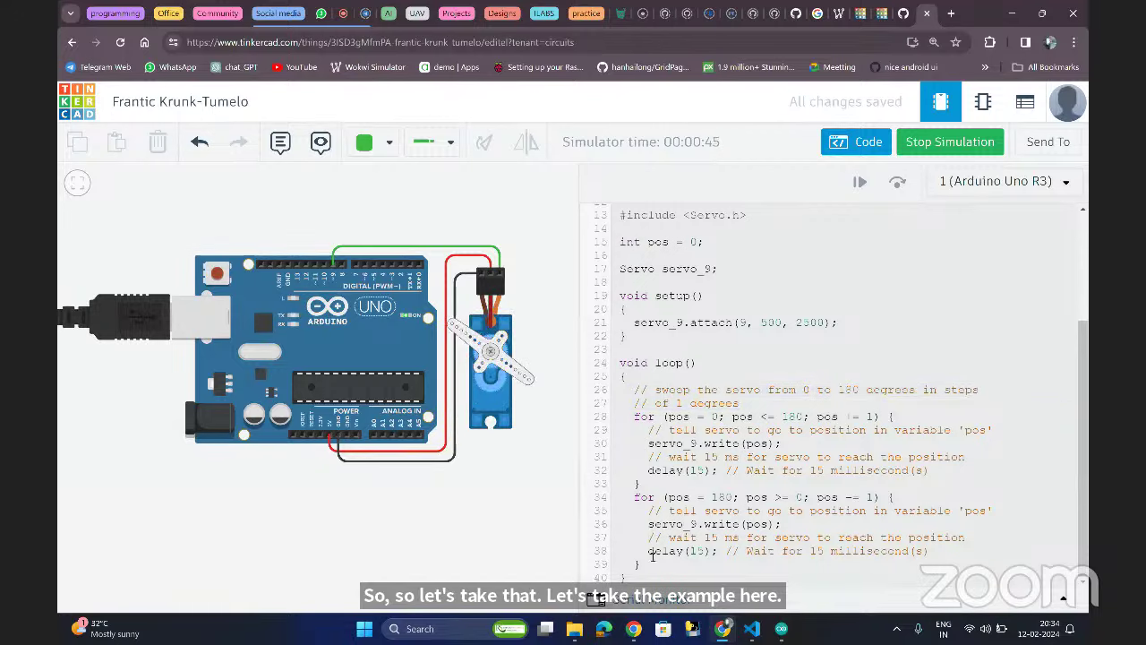
- Delete the second for loop, which sweeps pos from 180 back to 0, and simulate the starter circuit again
left_click_drag(643, 564, 634, 503)
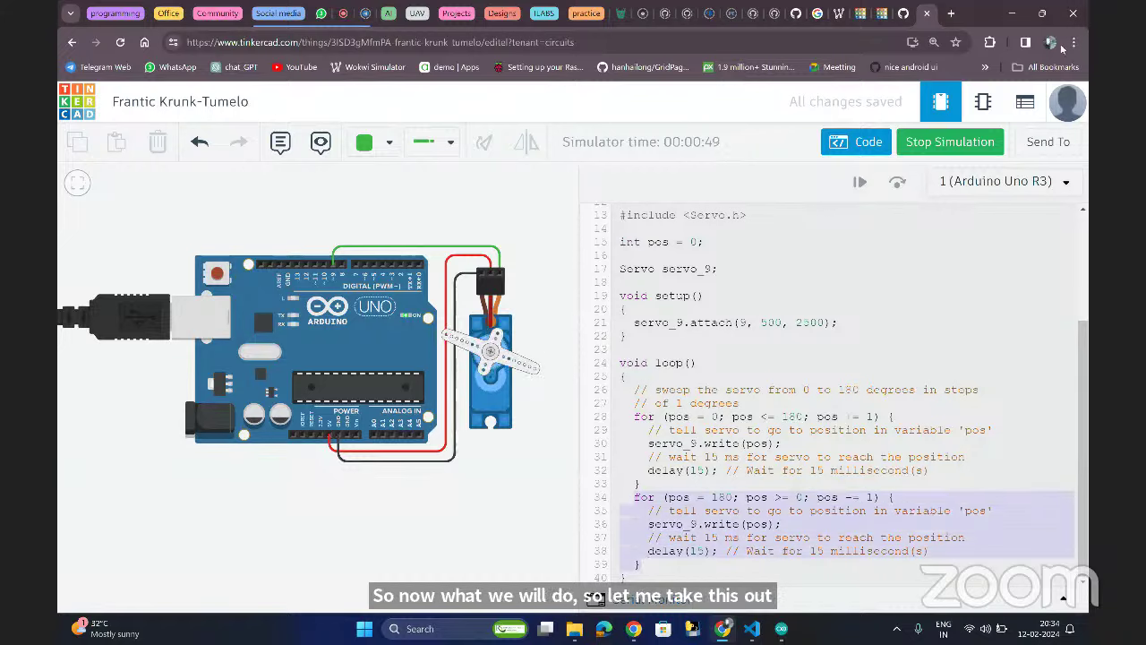
left_click(950, 142)
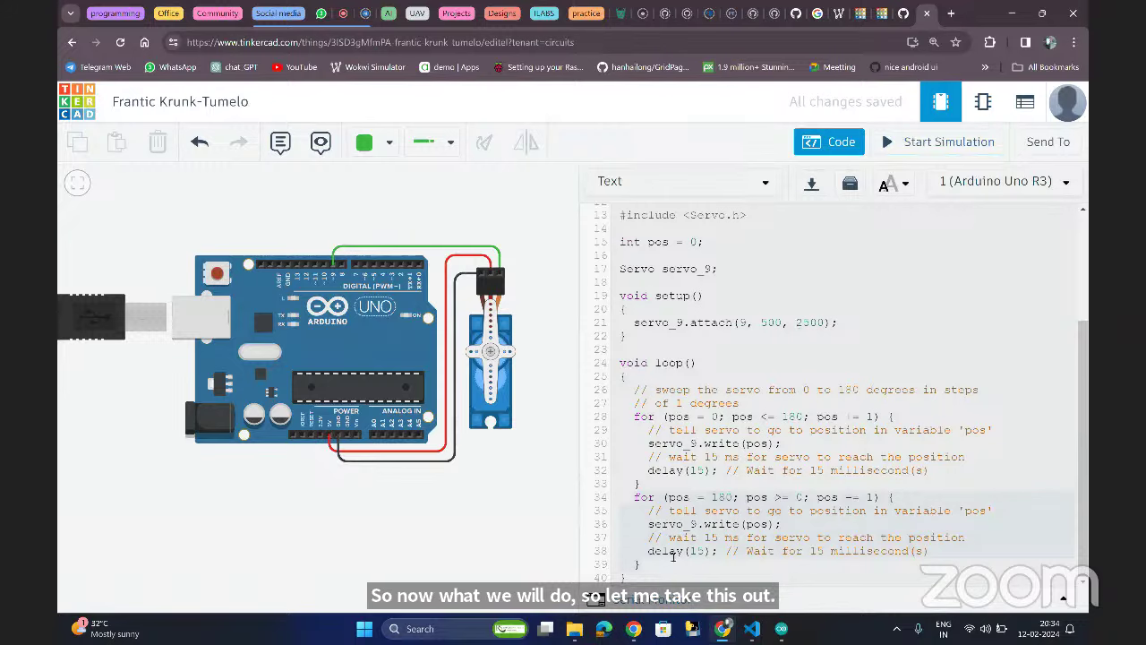
left_click_drag(656, 568, 633, 497)
key("BackSpace")
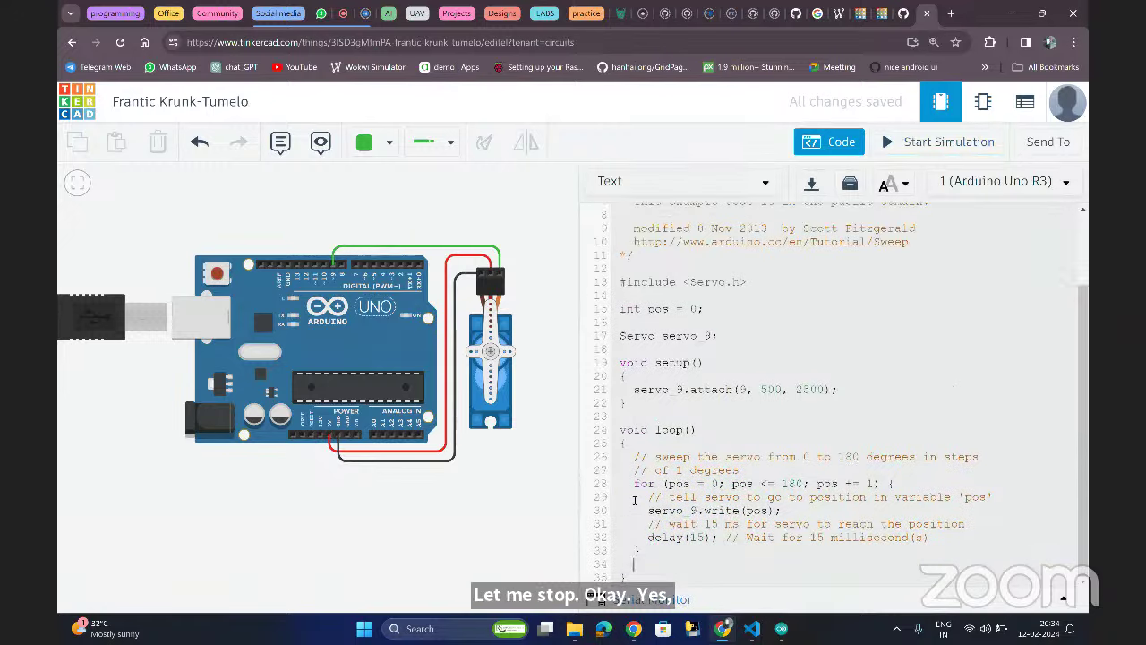
left_click(888, 149)
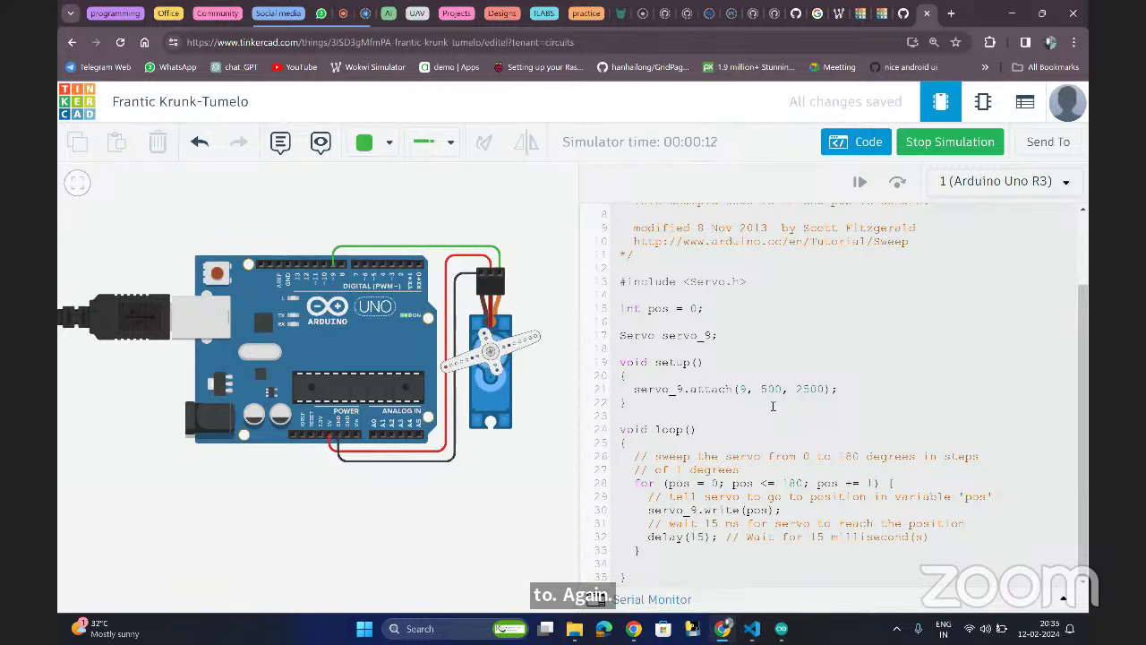
- Copy the potvalue reading, Serial.println and time mapping lines from Magnificent Trug into the start of Frantic Krunk-Tumelo's loop()
left_click(861, 16)
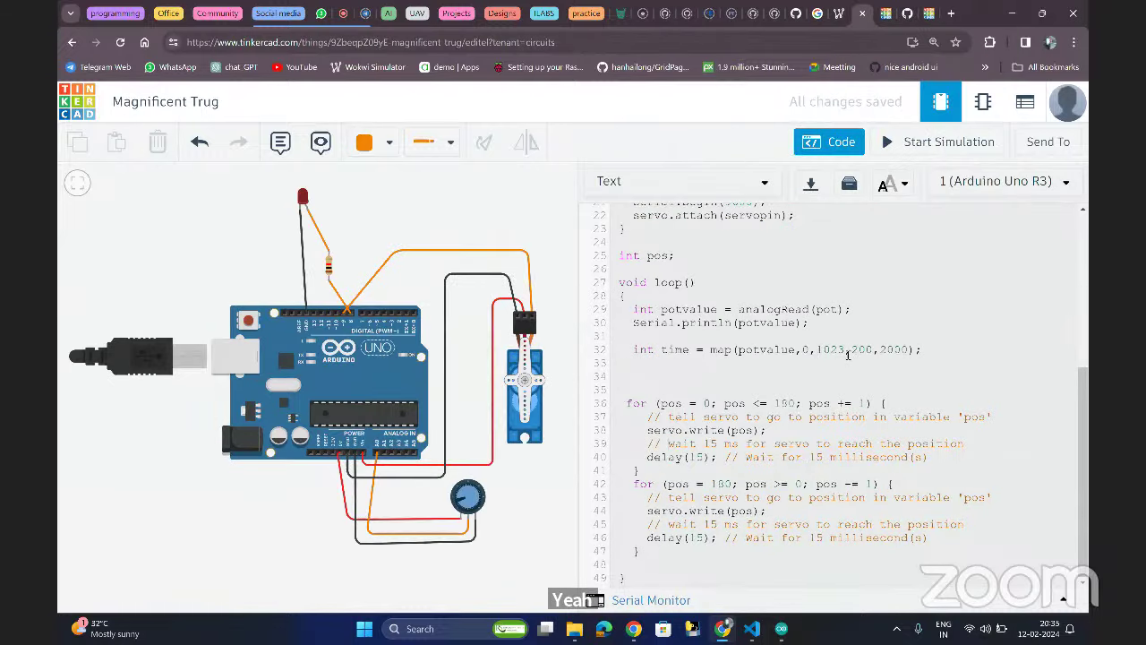
left_click_drag(922, 349, 634, 309)
key("ctrl+c")
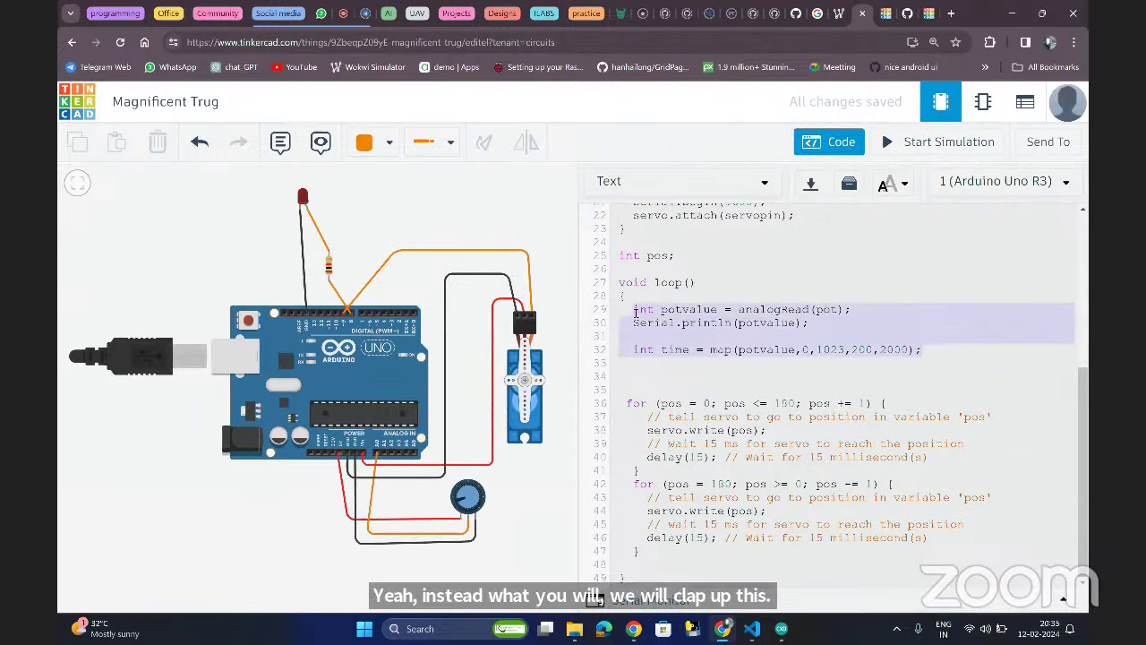
left_click(927, 14)
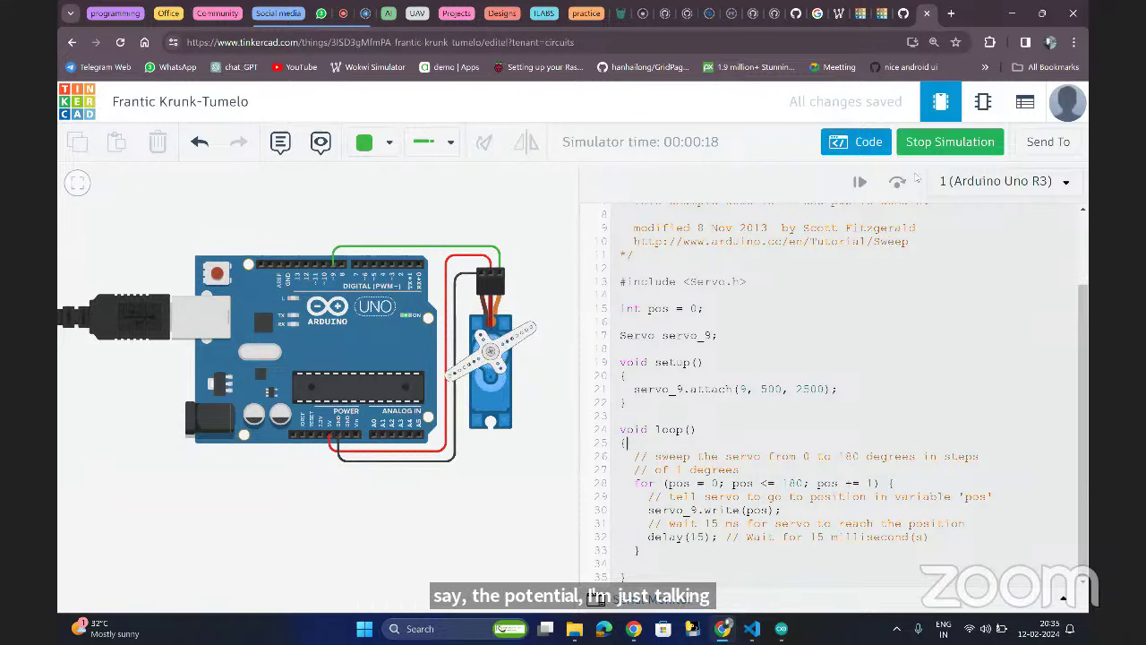
left_click(944, 141)
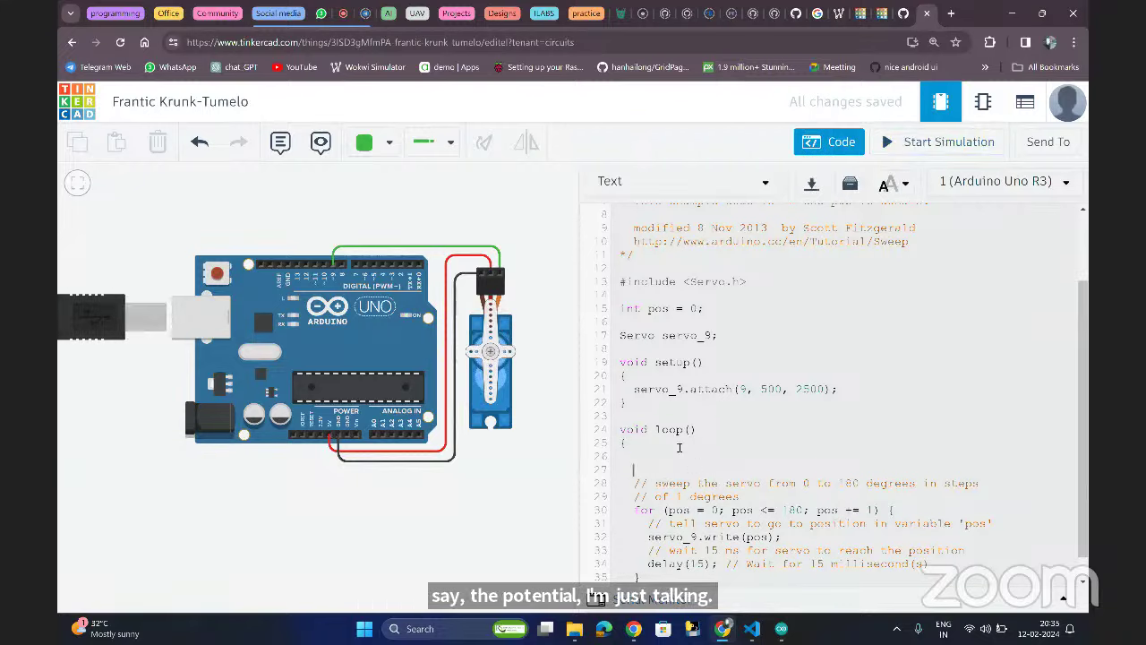
key("ctrl+v")
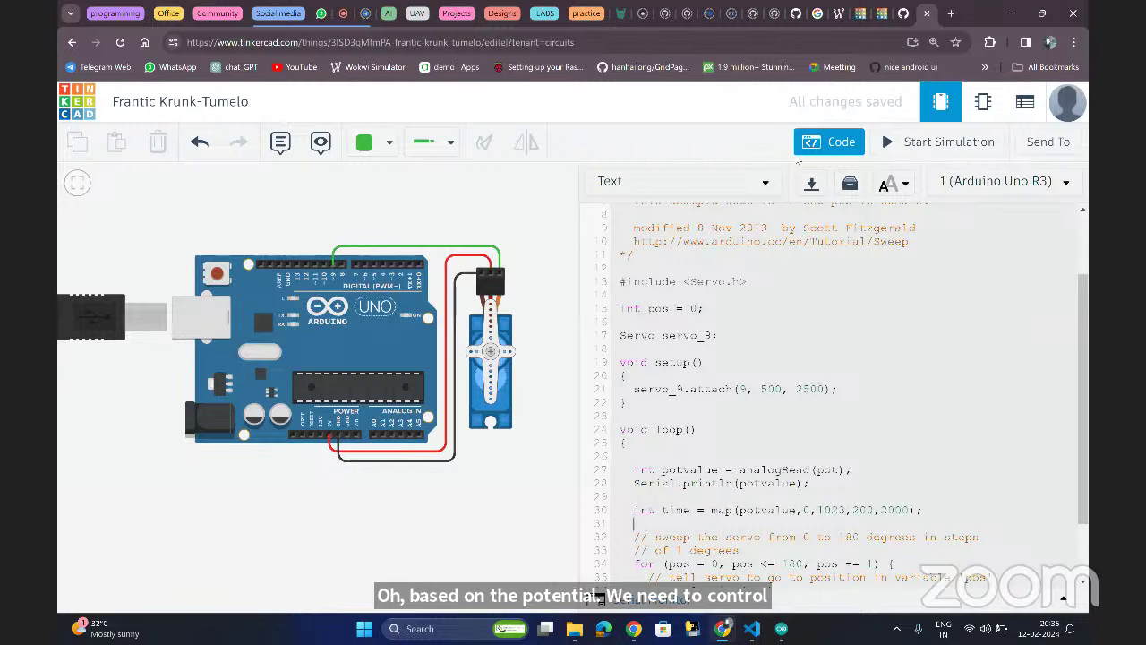
- Copy the int pot = A0; declaration from Magnificent Trug and paste it below the Servo.h include in Frantic Krunk-Tumelo
left_click(858, 12)
scroll(767, 248, "up", 6)
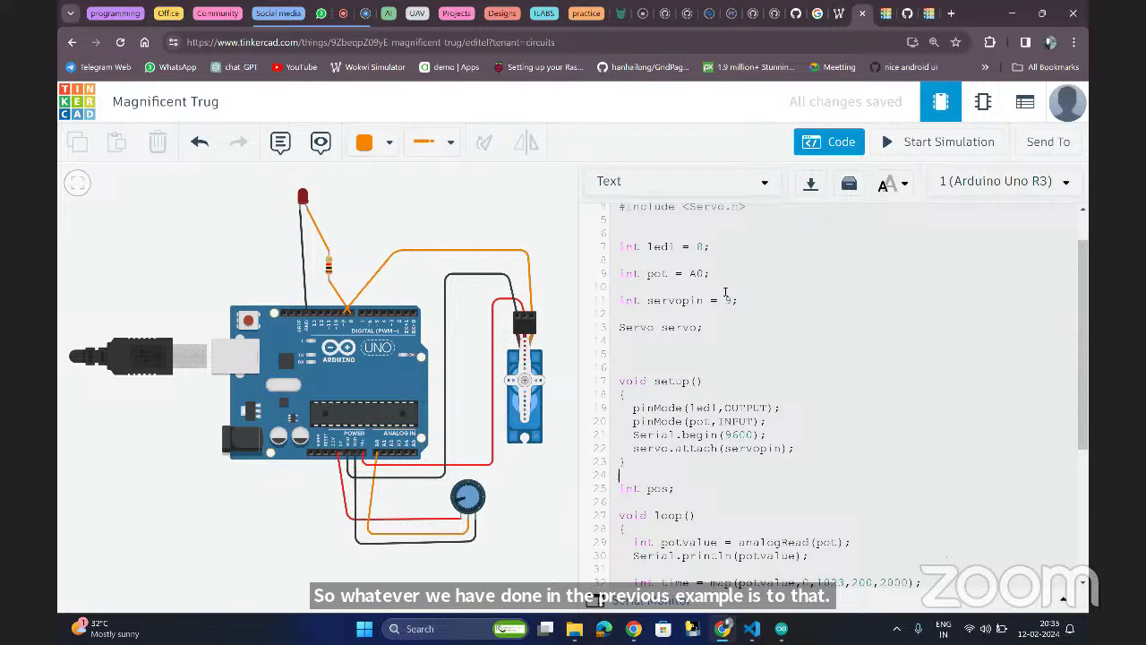
left_click_drag(722, 274, 615, 275)
key("ctrl+c")
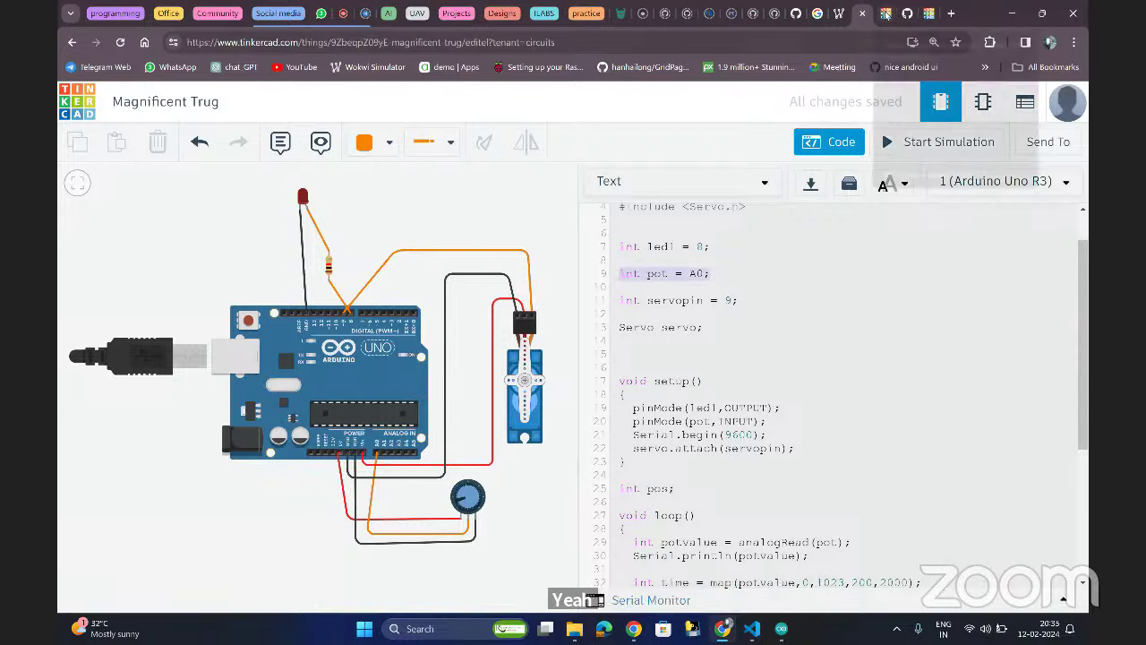
left_click(927, 12)
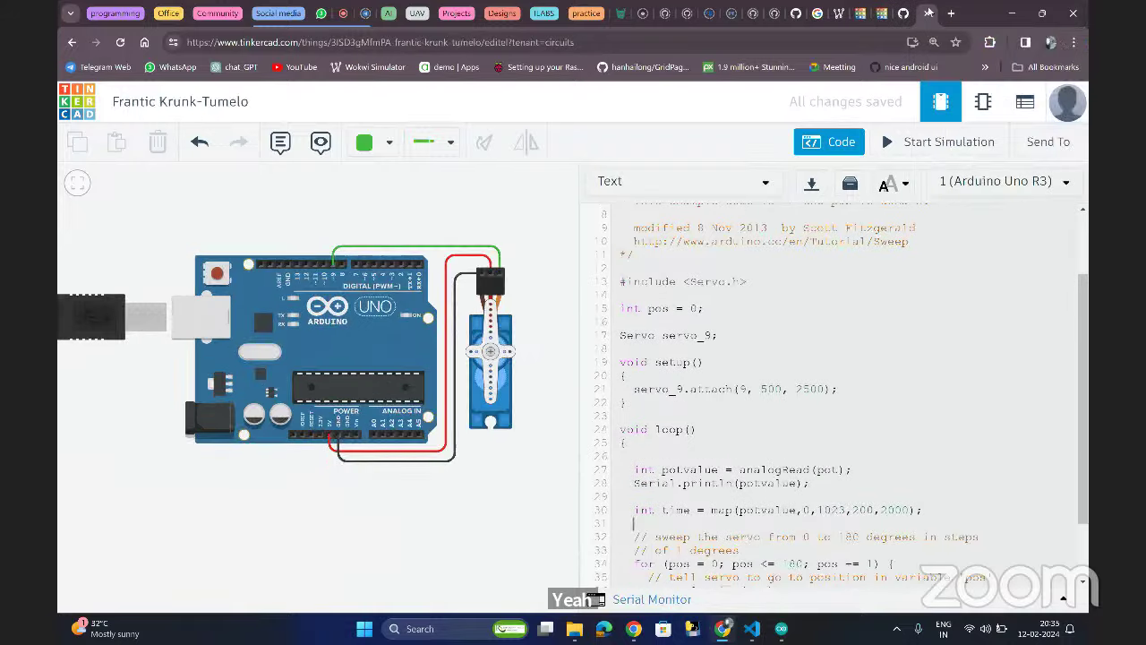
left_click(685, 296)
key("ctrl+v")
key("Return")
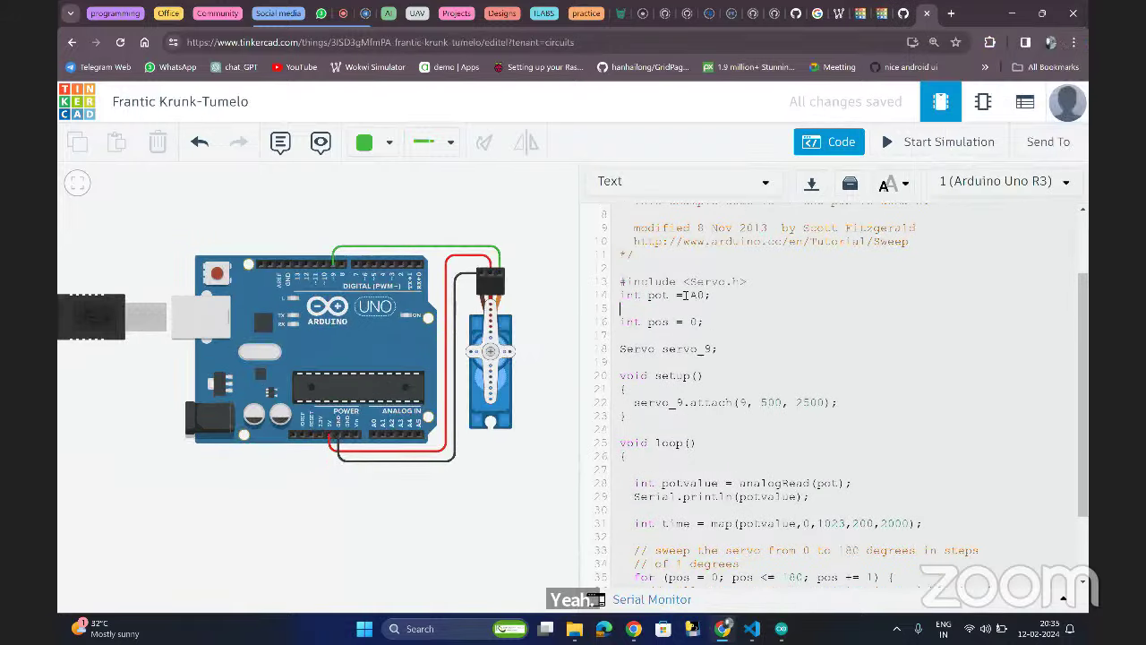
- Set the output range of the time map() call in loop() to 500 and 2500, matching the servo_9.attach limits
scroll(707, 349, "down", 3)
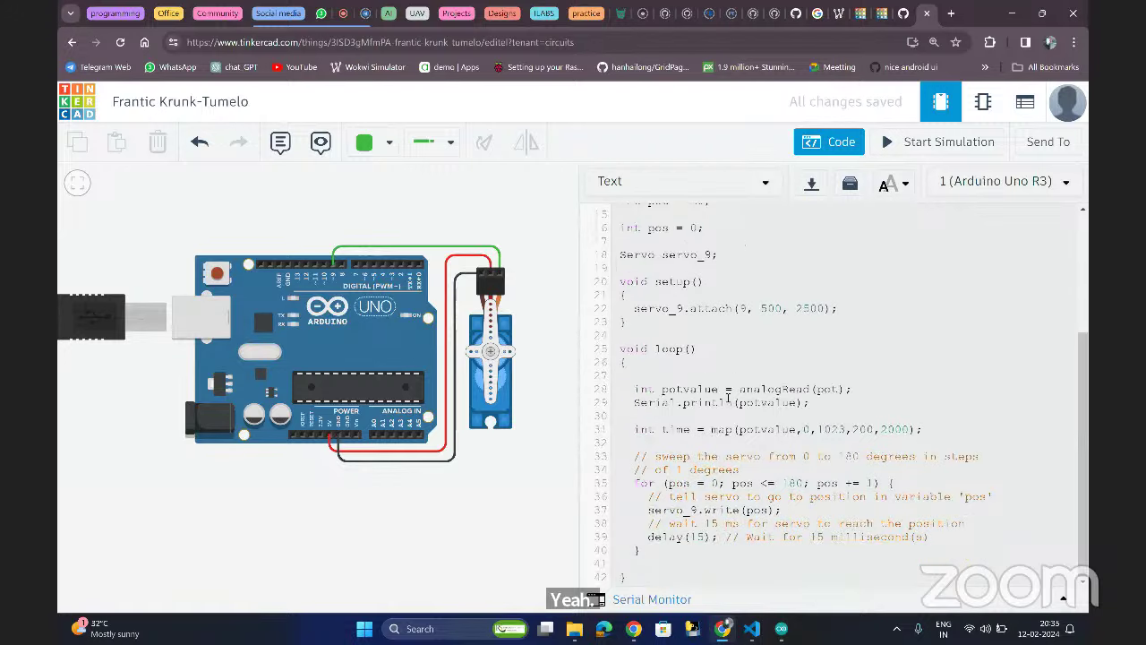
double_click(702, 389)
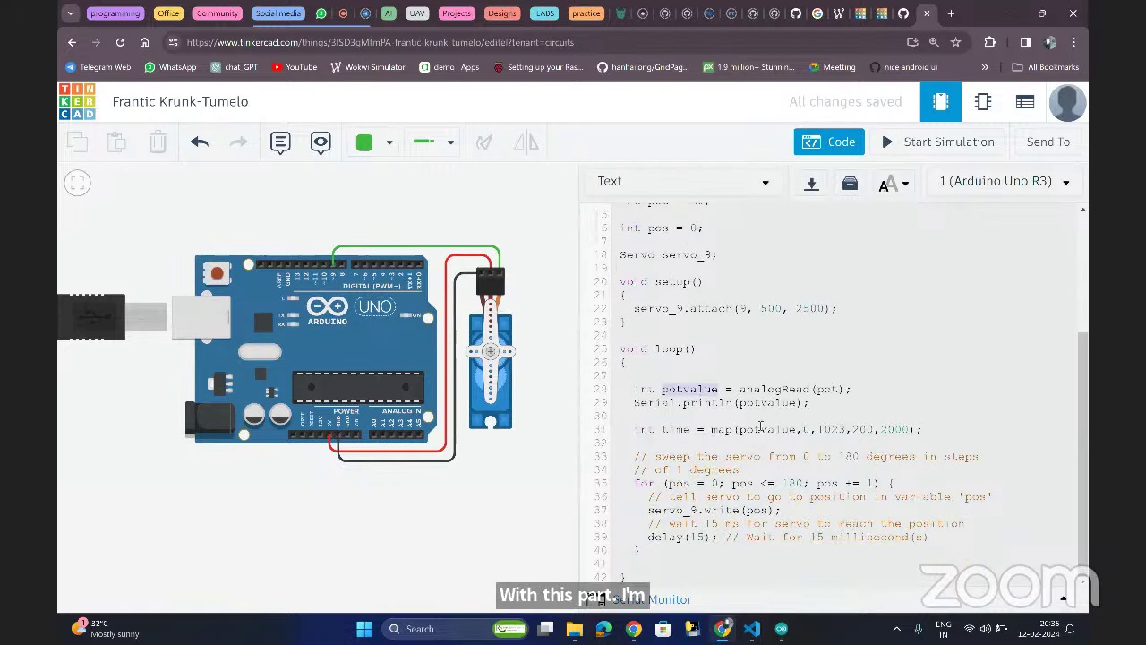
left_click(799, 431)
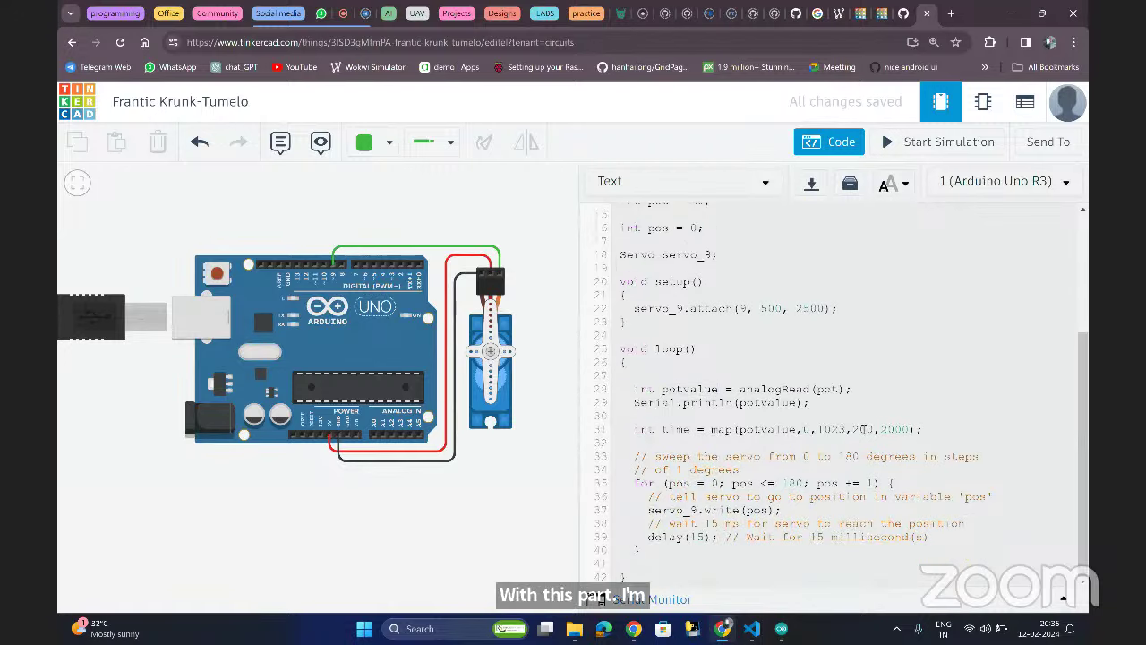
double_click(862, 429)
type("500")
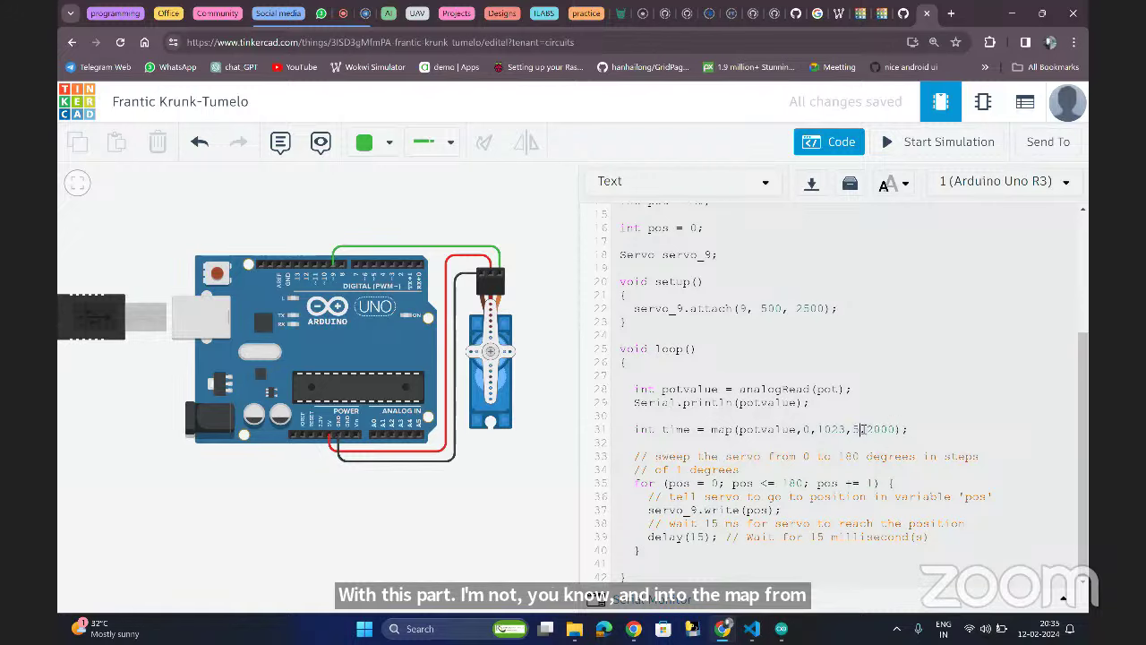
double_click(893, 429)
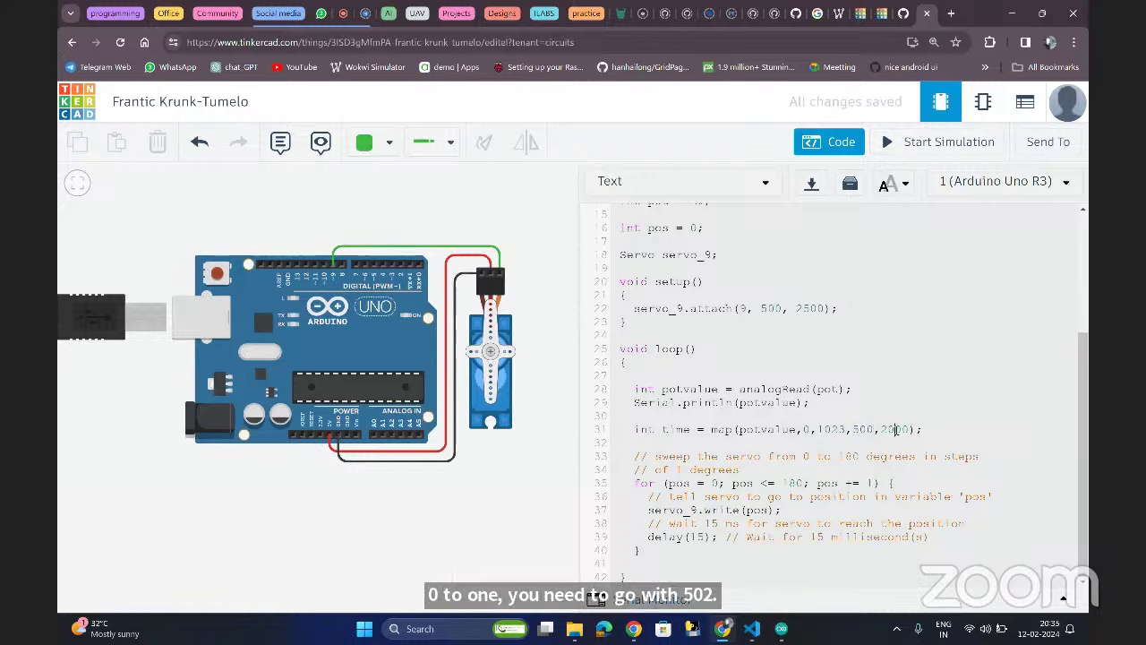
type("2500")
left_click_drag(757, 307, 815, 313)
left_click(817, 314)
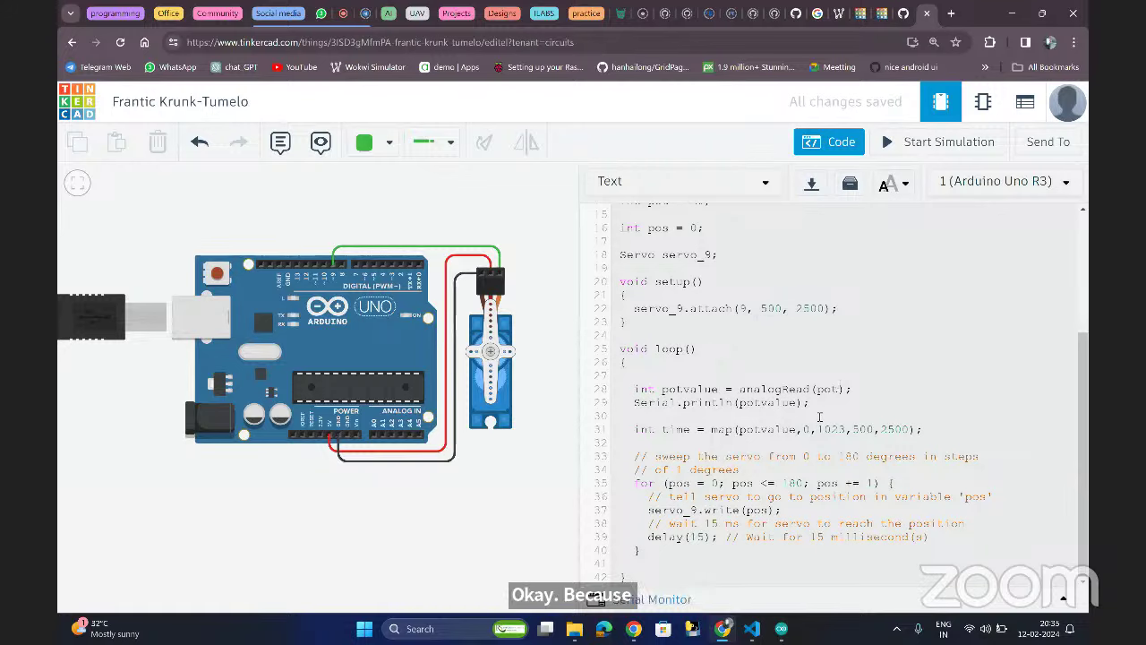
- Set the map() call's output range in loop() to 0 and 180
double_click(677, 431)
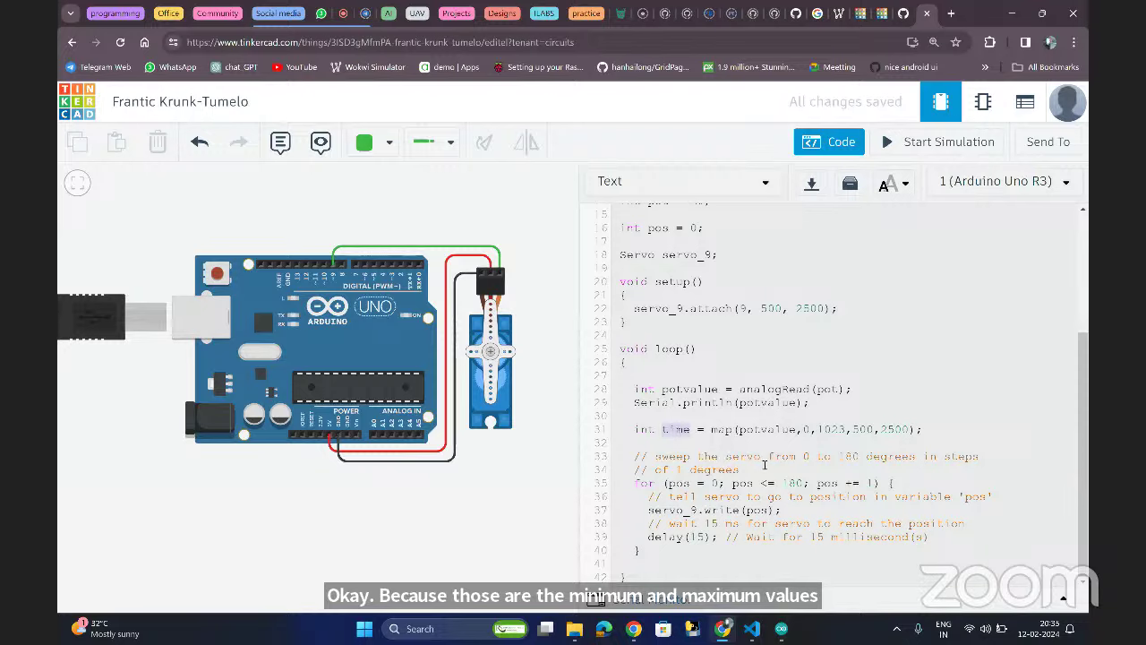
double_click(859, 429)
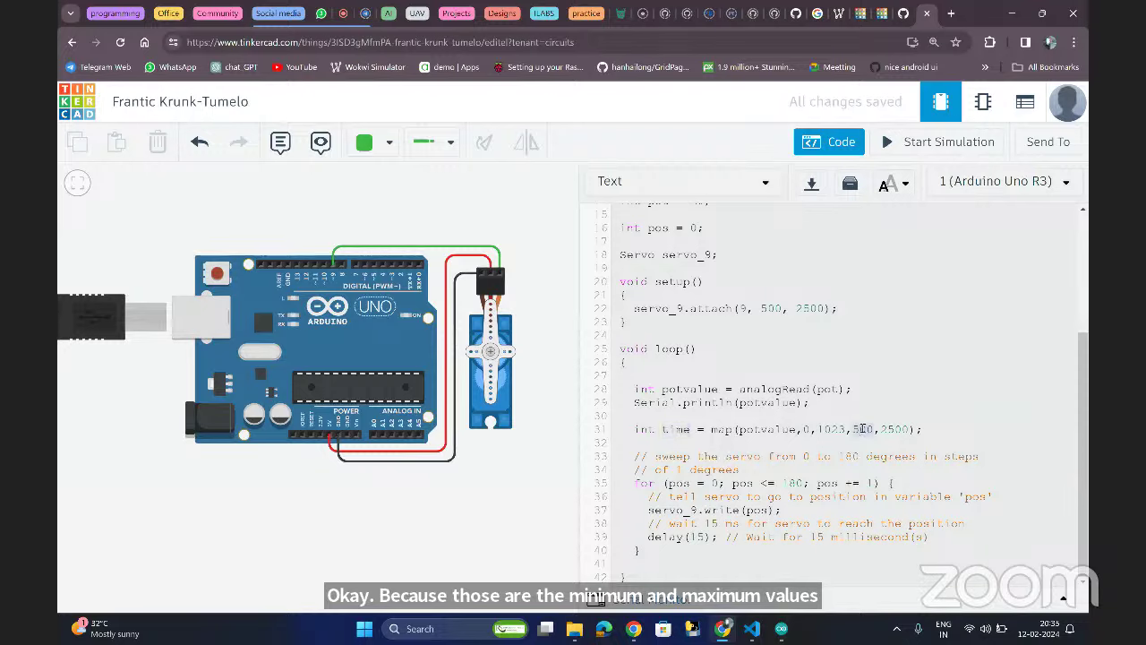
type("0")
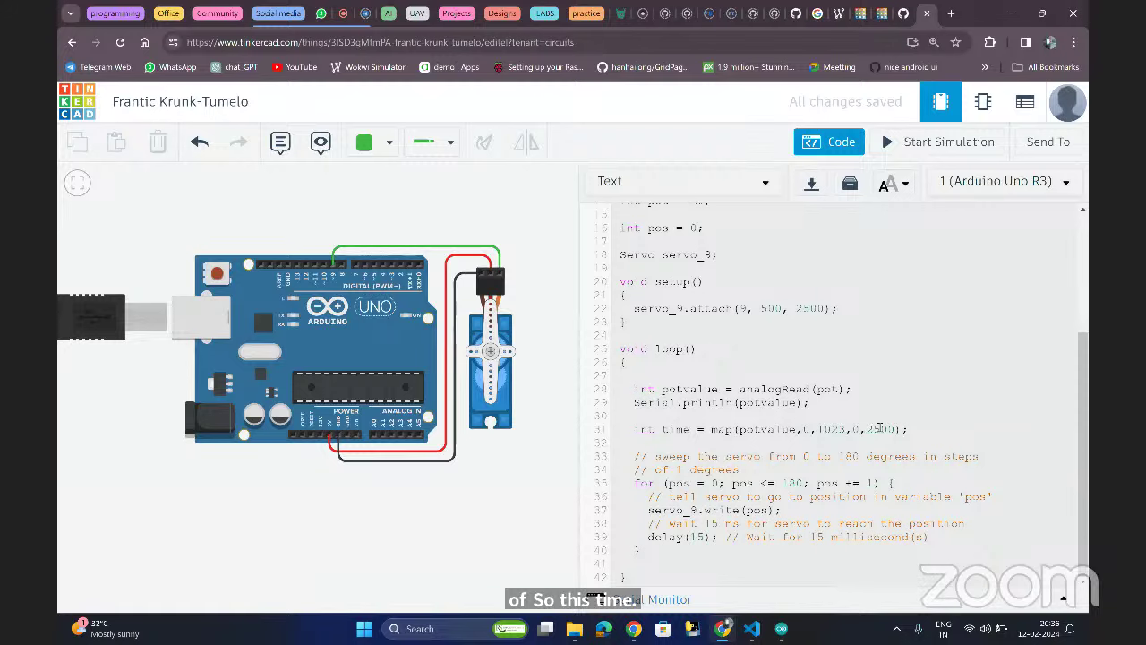
double_click(882, 429)
type("180)")
- Rename the time variable that stores the mapped potentiometer value to pos
double_click(678, 429)
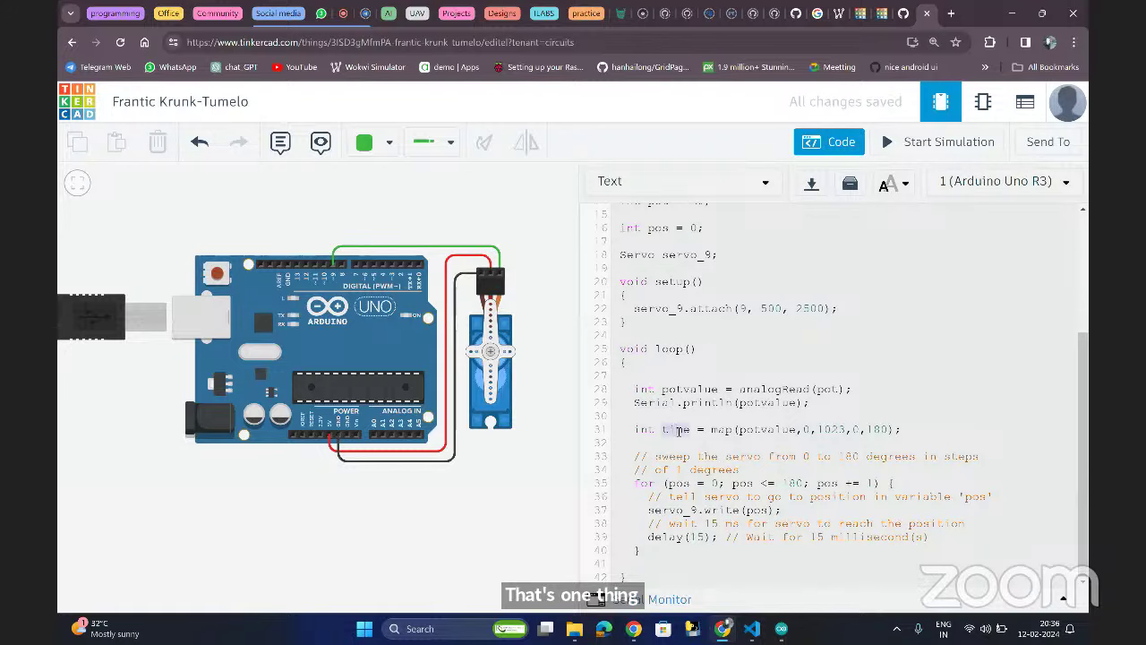
left_click(675, 485)
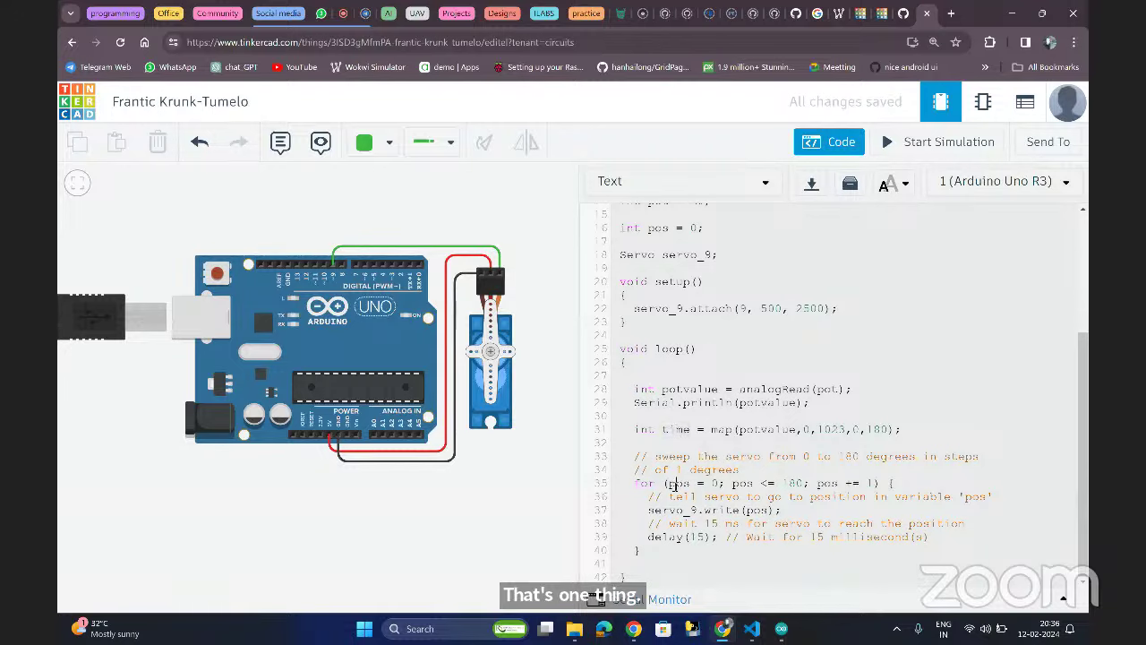
double_click(676, 431)
type("pos")
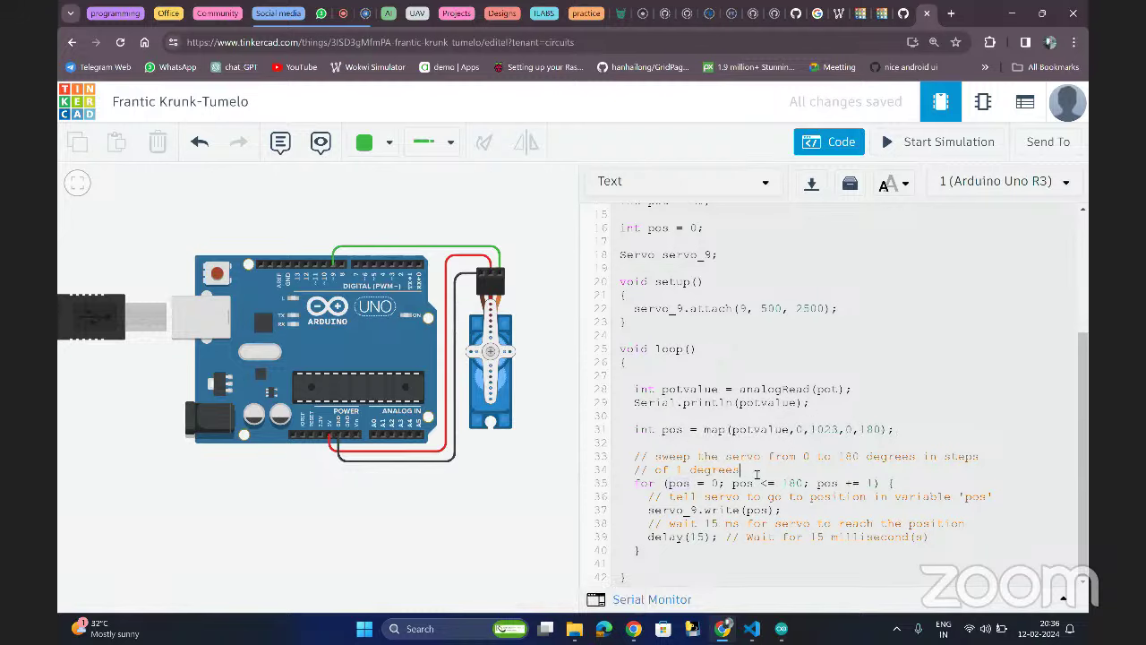
- Remove the sweep comments and for loop from loop(), keeping only a single servo_9.write(pos); call after the mapping line
left_click(650, 552)
left_click_drag(650, 553, 630, 487)
key("BackSpace")
key("BackSpace")
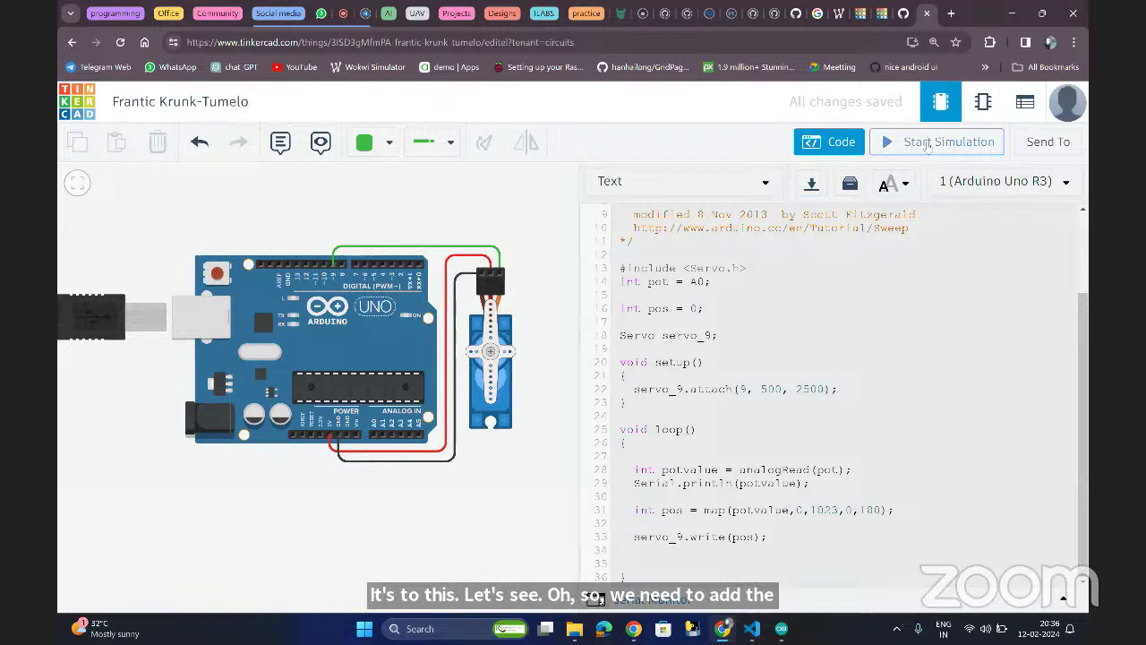
- Search the components for pot and place a potentiometer below the servo in the circuit
left_click(828, 149)
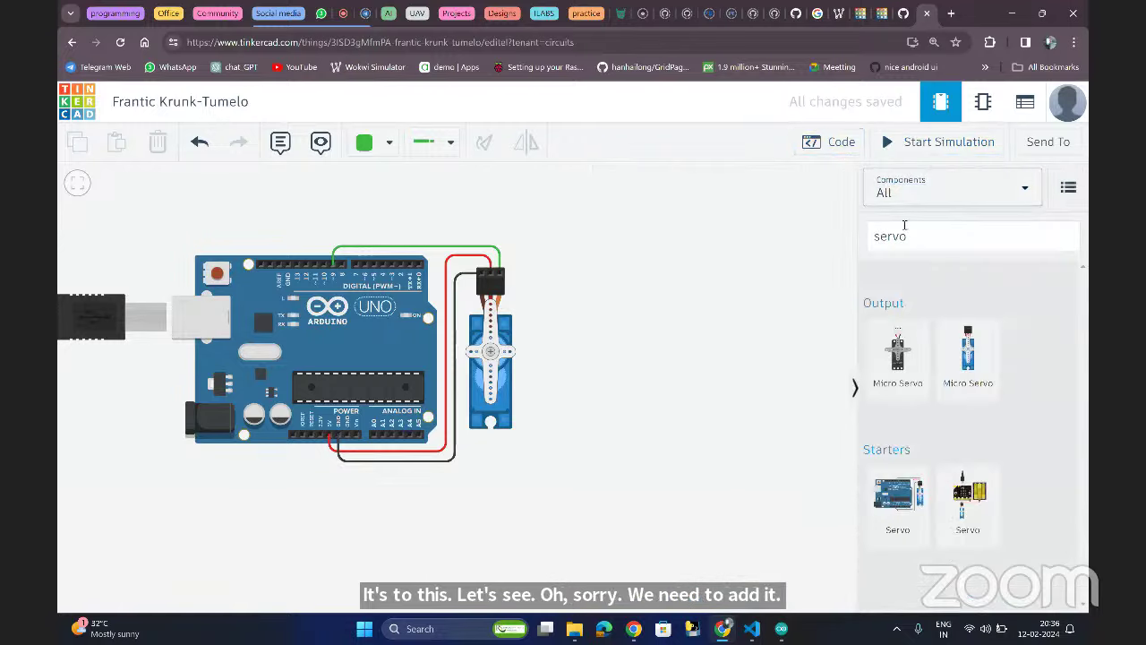
double_click(906, 232)
type("pot")
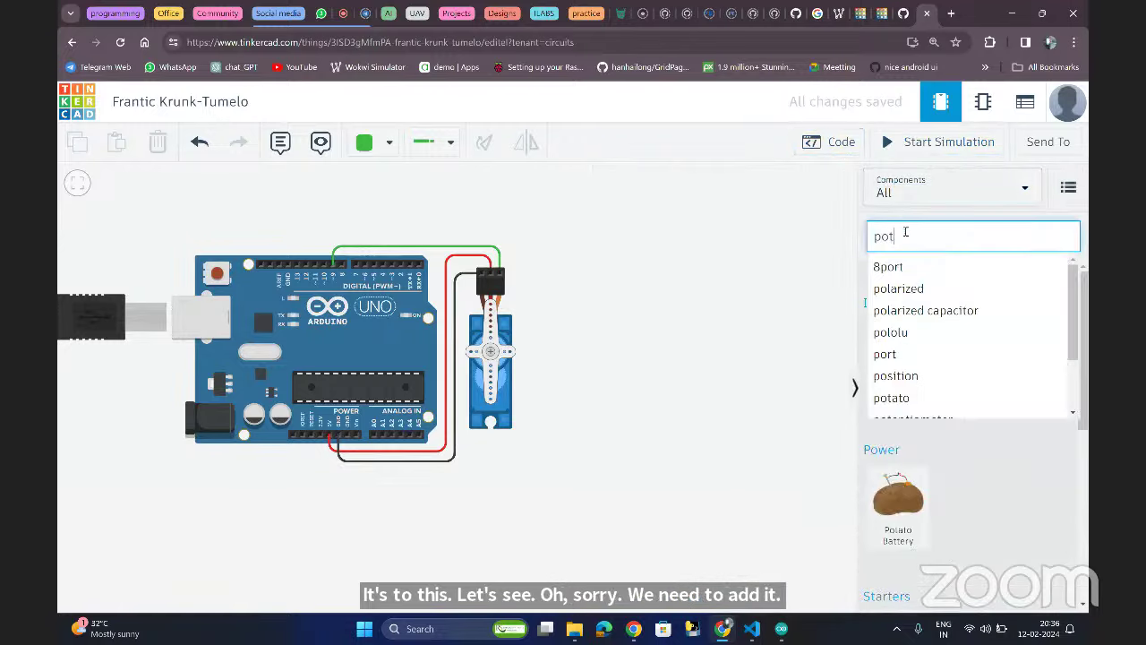
left_click_drag(898, 361, 545, 457)
left_click(547, 515)
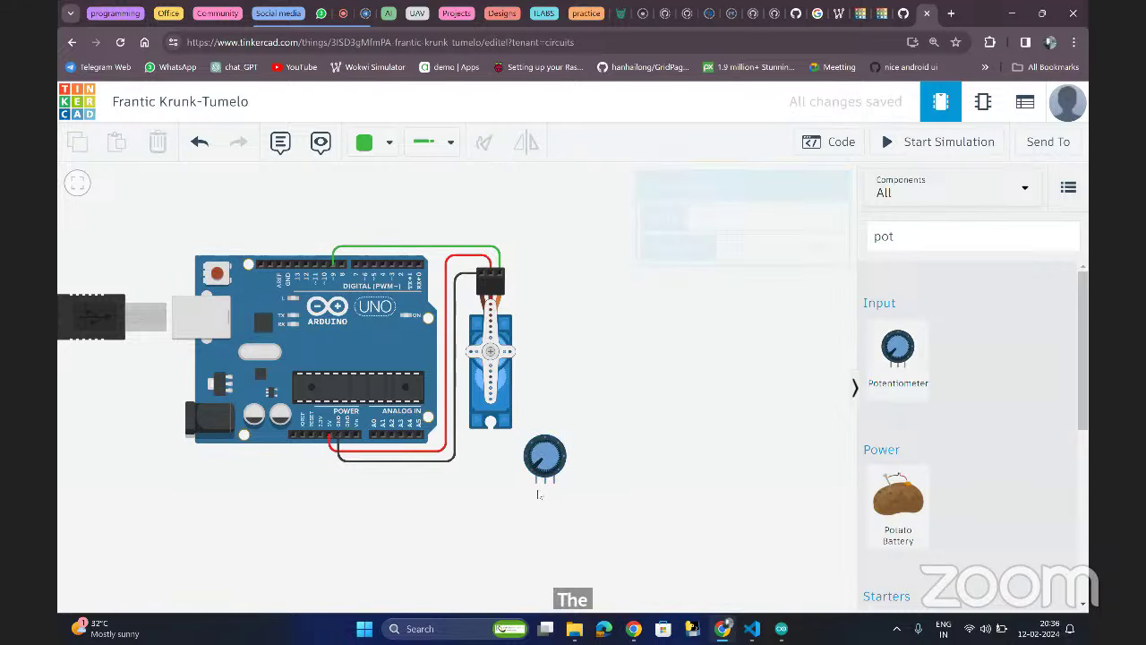
- Wire the potentiometer's left terminal to the Arduino's Vin pin, routing the wire below the board
left_click(536, 481)
left_click(536, 493)
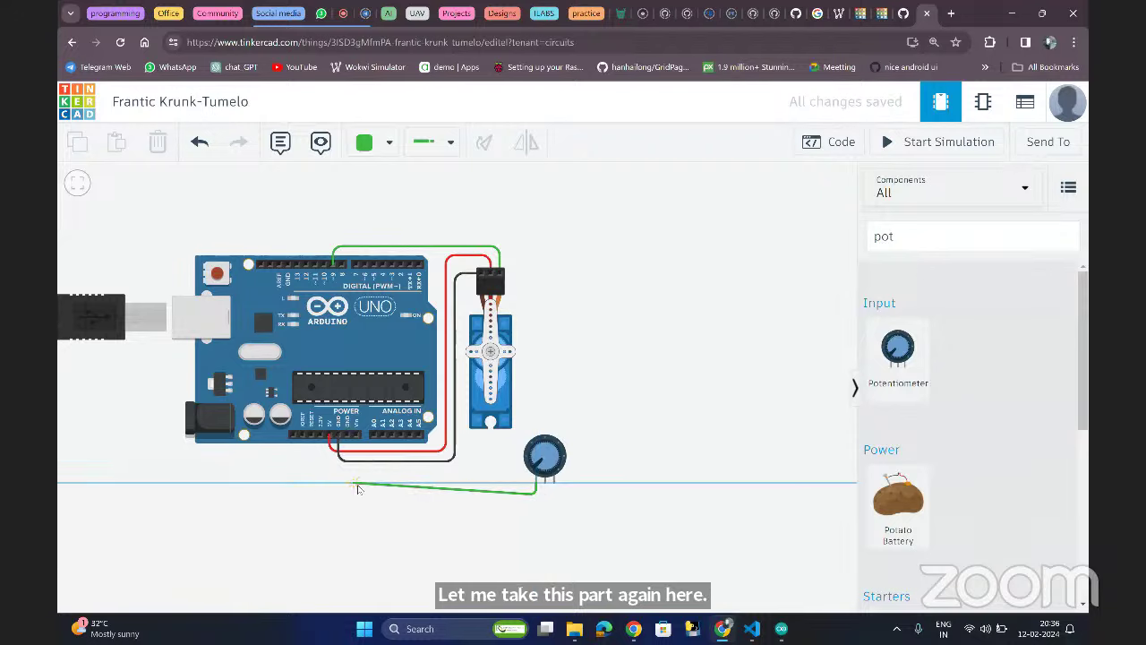
left_click(358, 490)
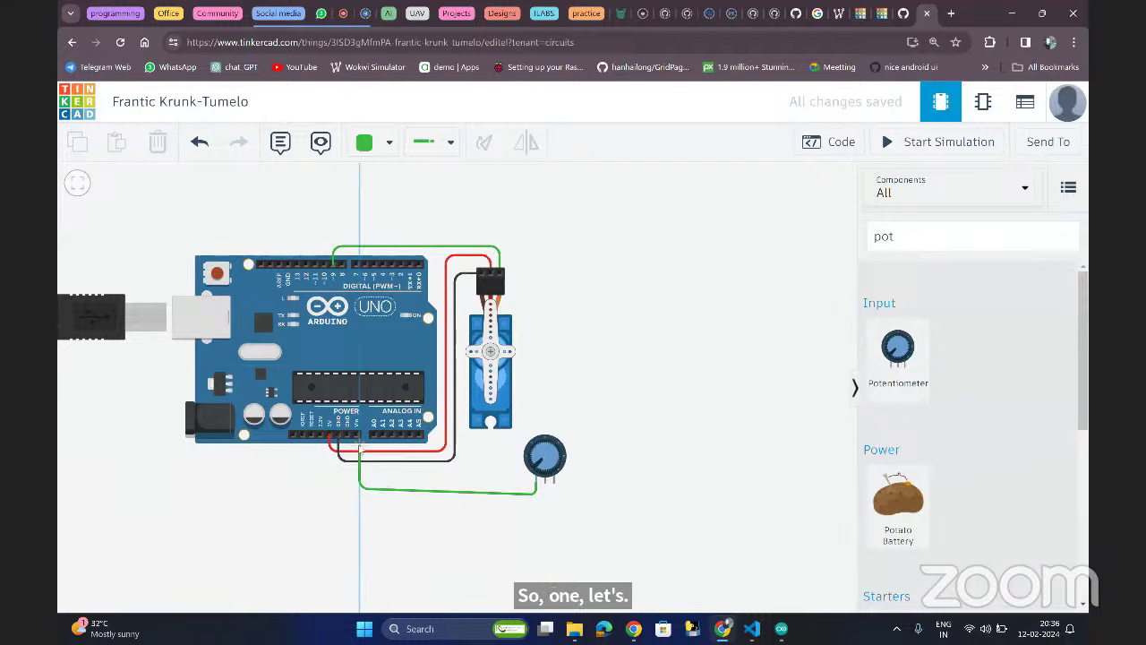
left_click(356, 436)
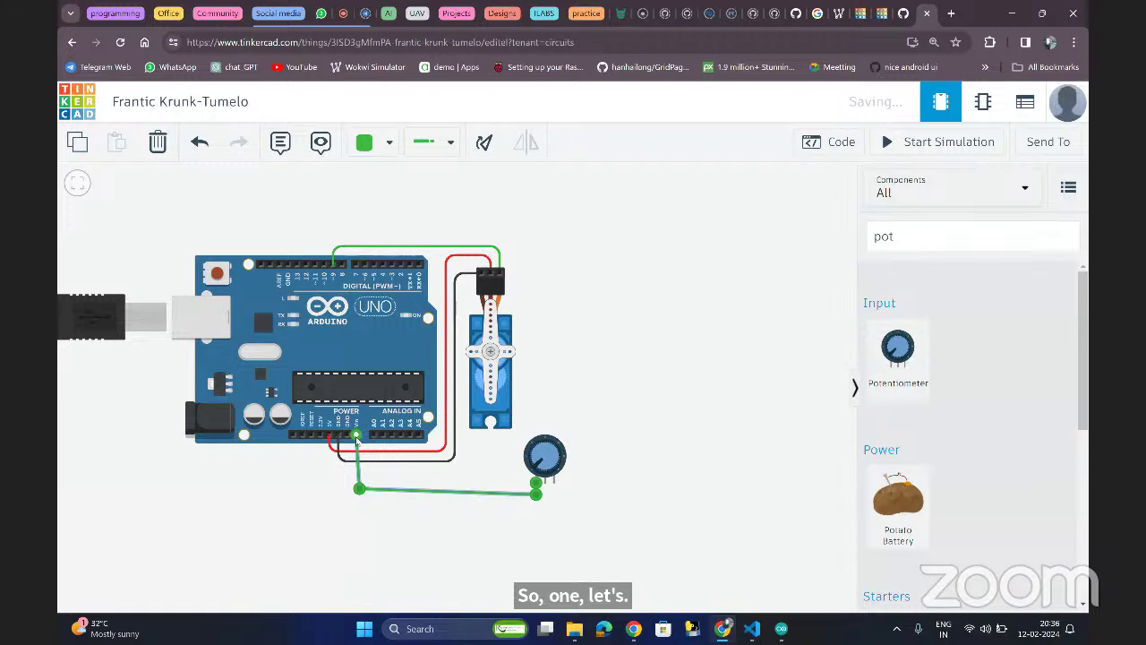
- Wire the potentiometer's right terminal around the servo to the GND pin on the Arduino's digital side
left_click(553, 481)
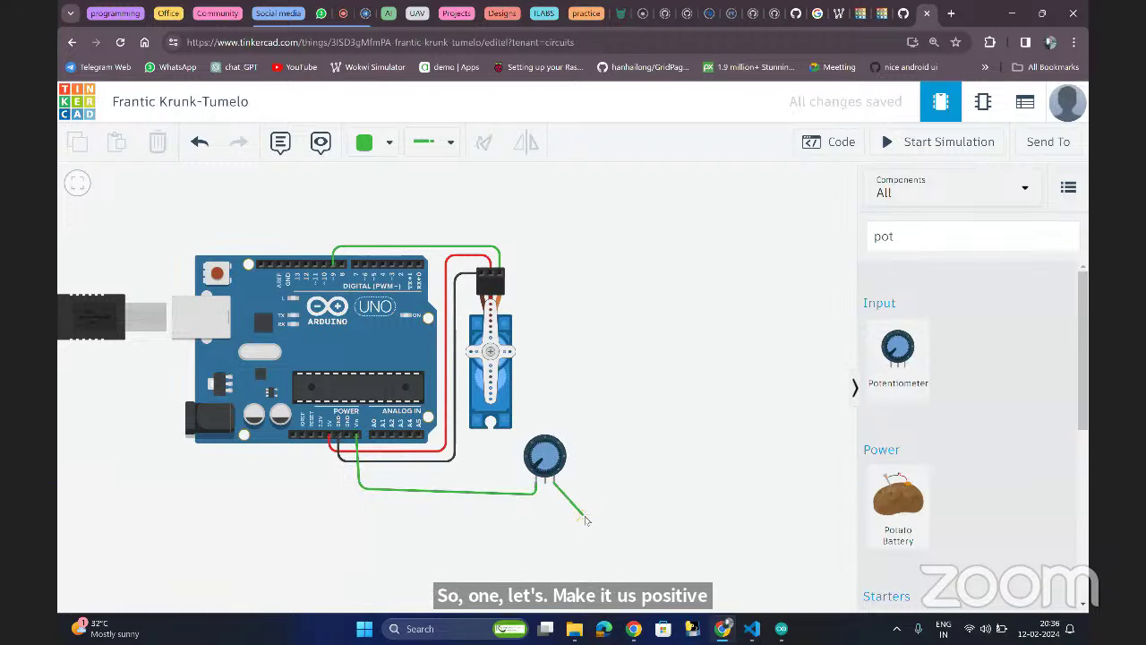
left_click(555, 516)
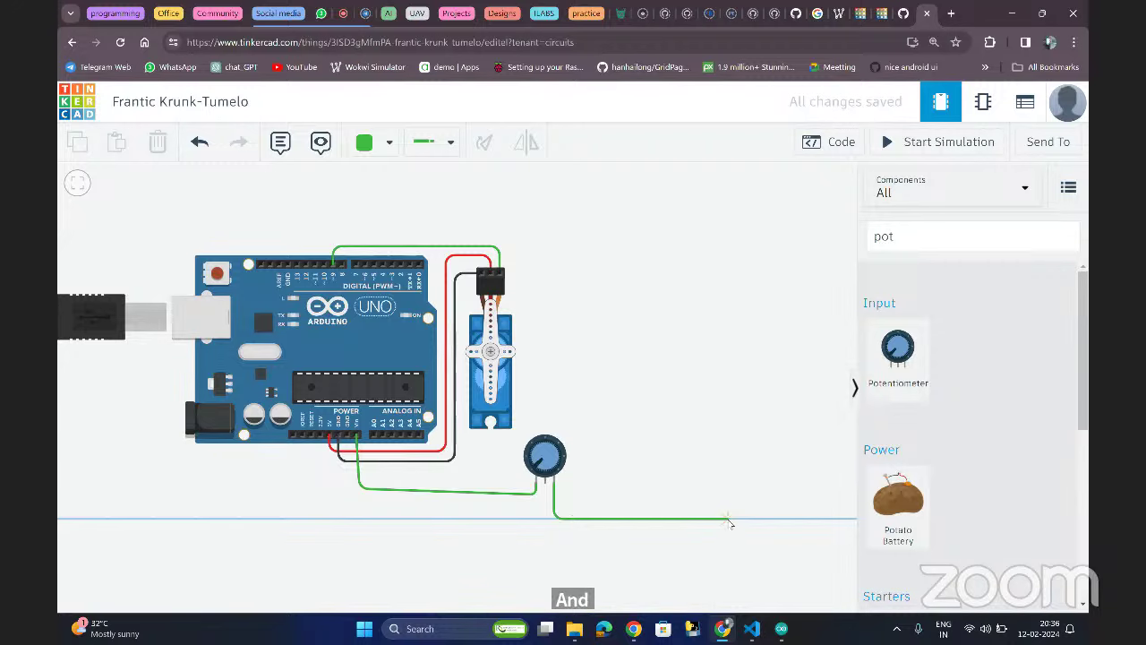
left_click(728, 518)
left_click(714, 187)
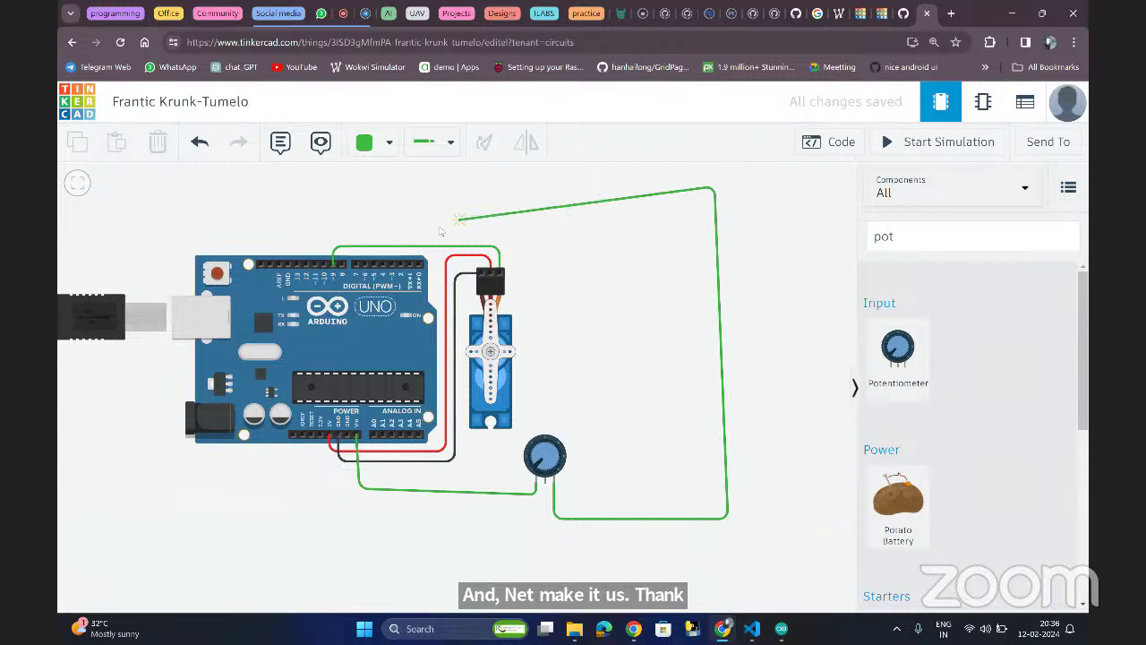
left_click(285, 191)
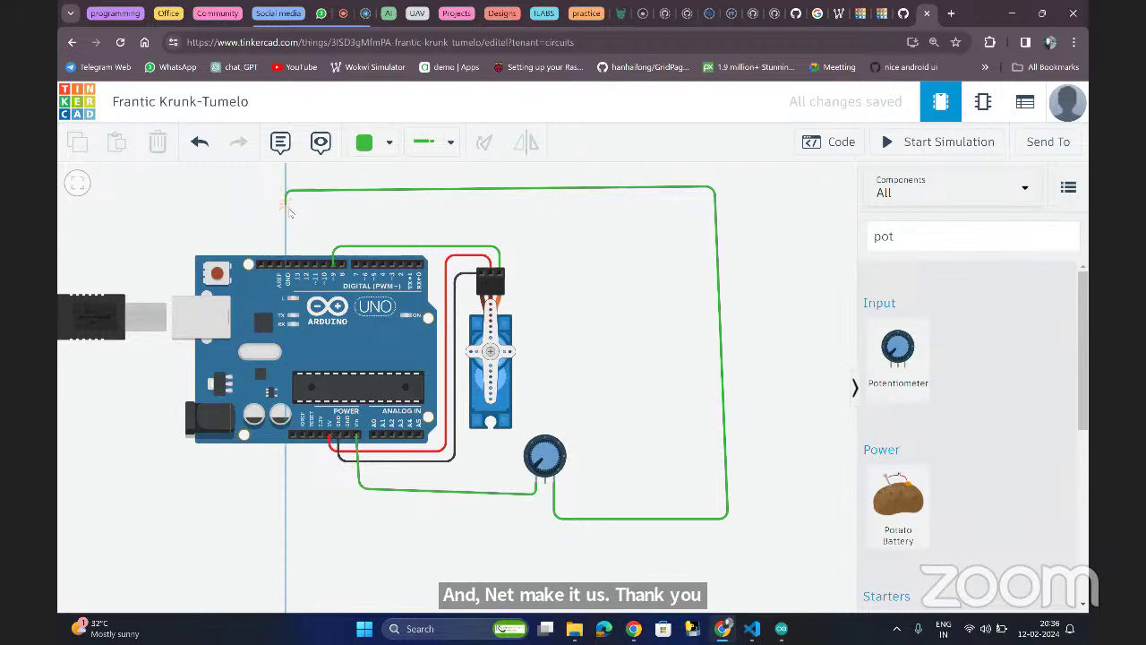
left_click(288, 264)
left_click(583, 402)
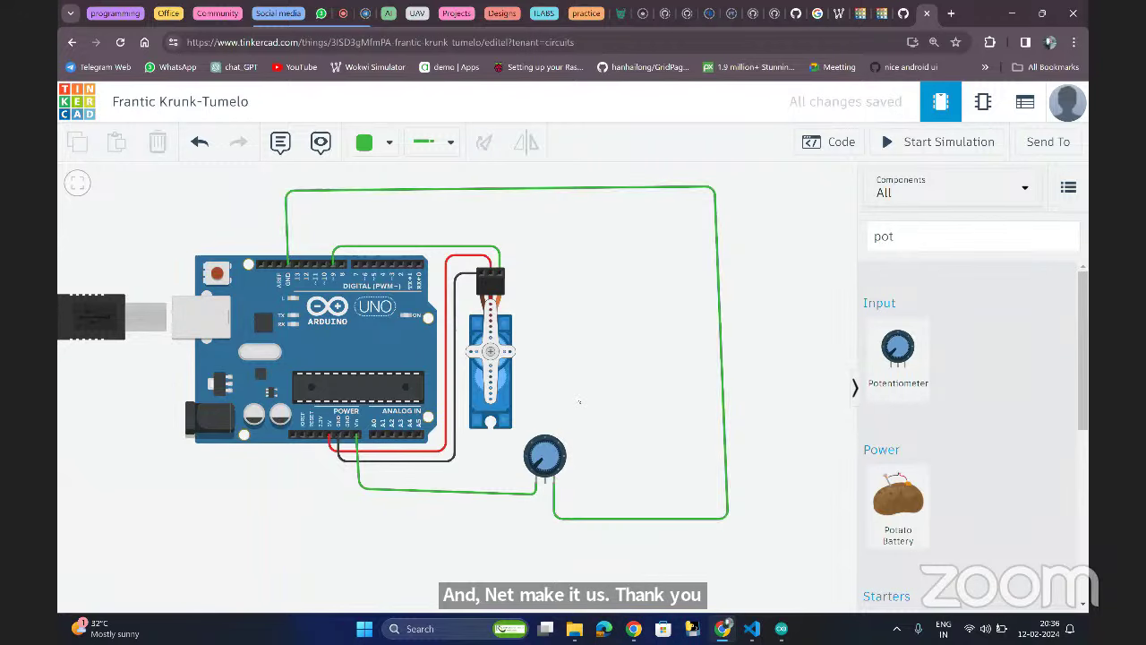
- Wire the potentiometer's middle terminal to the Arduino's analog pin A0
left_click(545, 483)
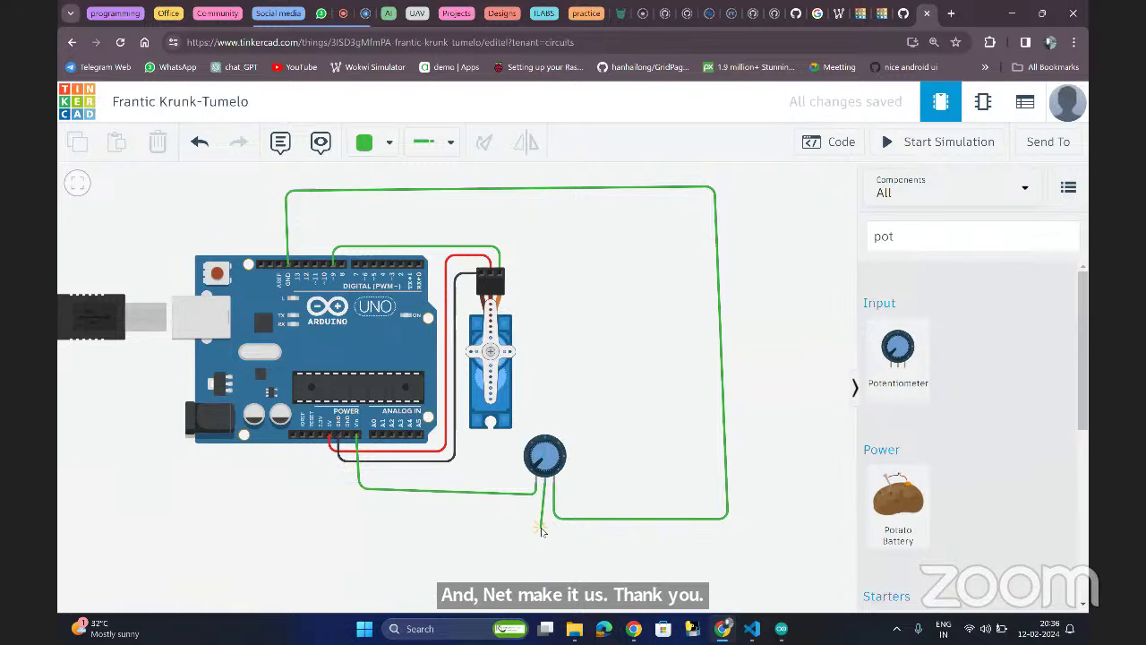
left_click(544, 530)
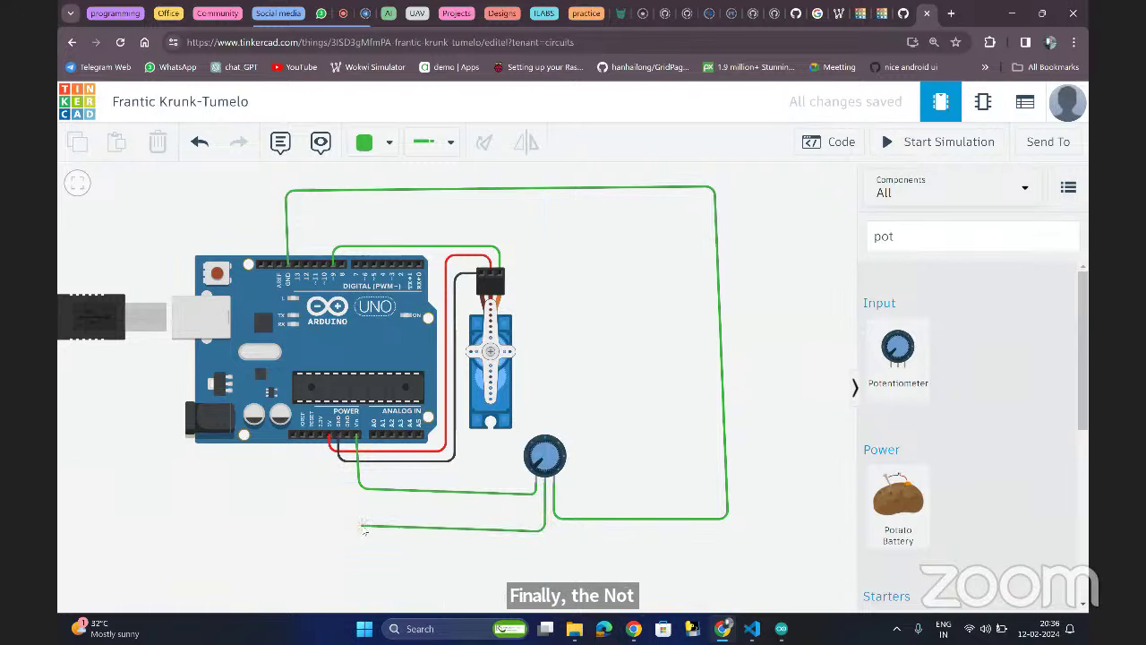
left_click(371, 532)
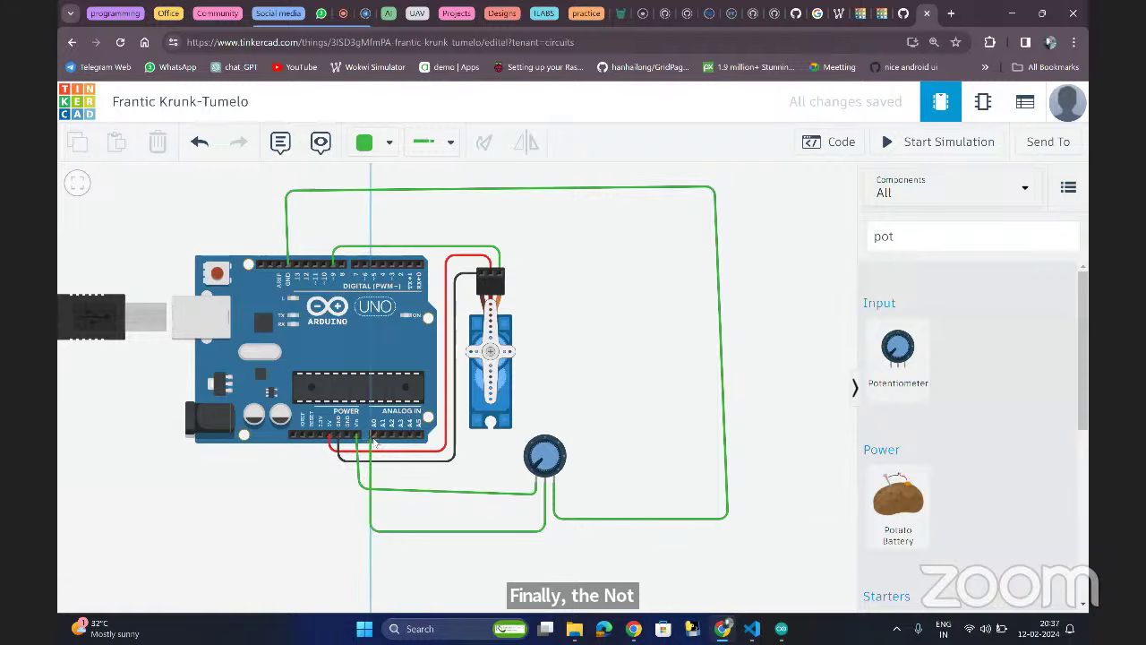
left_click(373, 439)
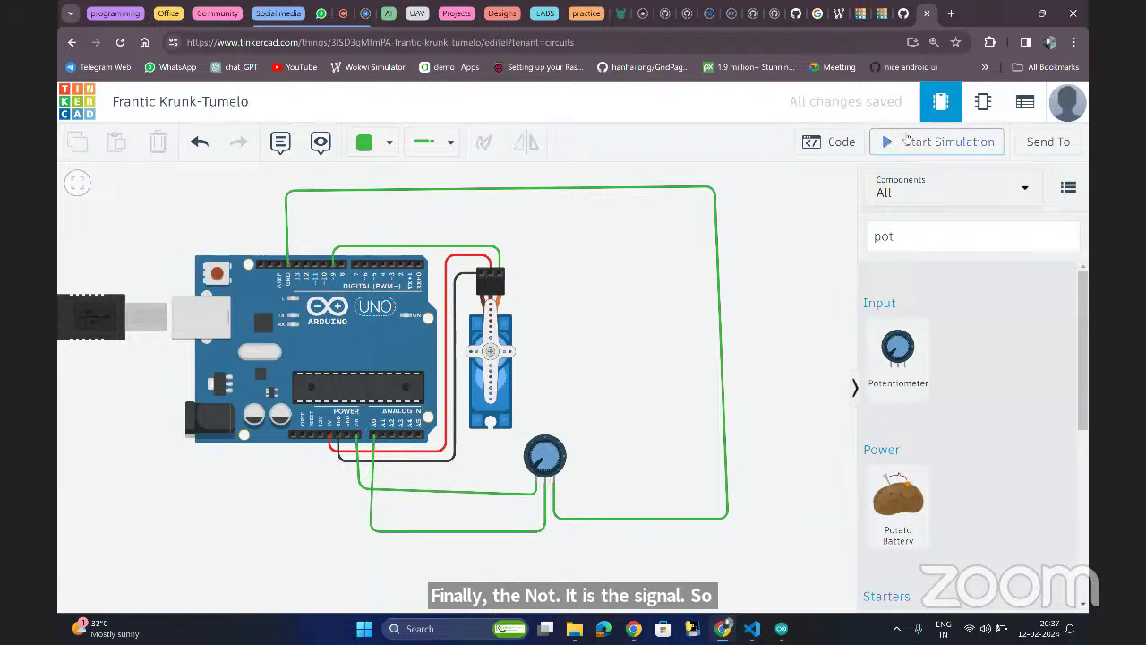
- Simulate the circuit while turning the potentiometer knob, stop the simulation, and reopen the code
left_click(938, 141)
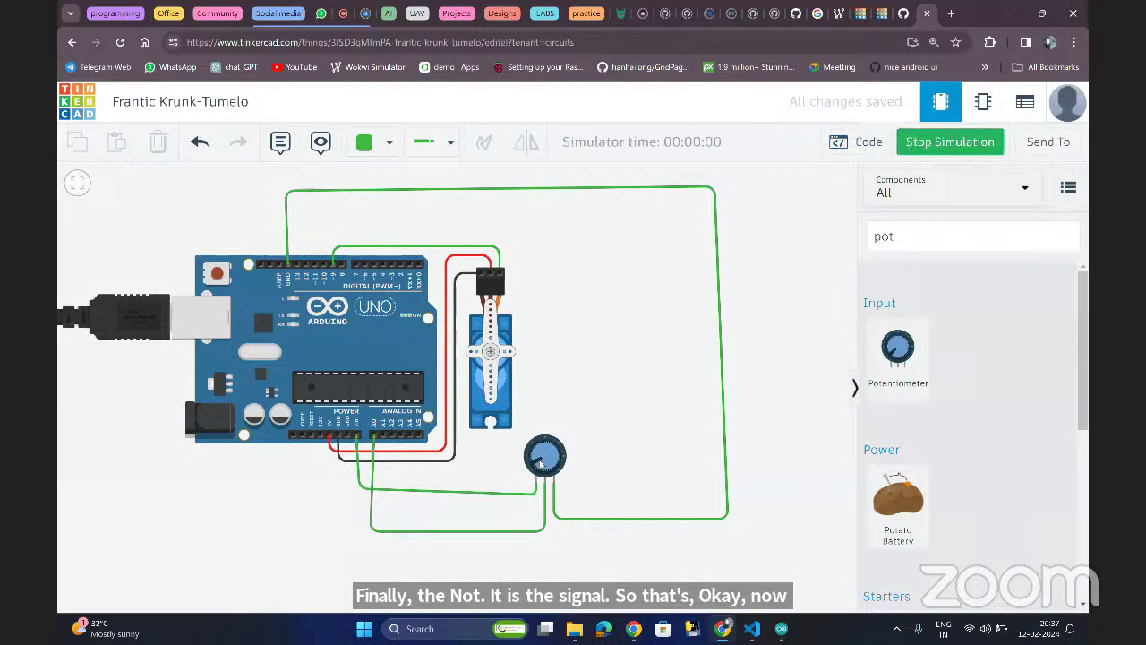
mouse_move(540, 463)
left_mouse_down()
mouse_move(539, 446)
mouse_move(557, 453)
mouse_move(528, 447)
mouse_move(554, 445)
mouse_move(555, 467)
mouse_move(541, 441)
left_mouse_up()
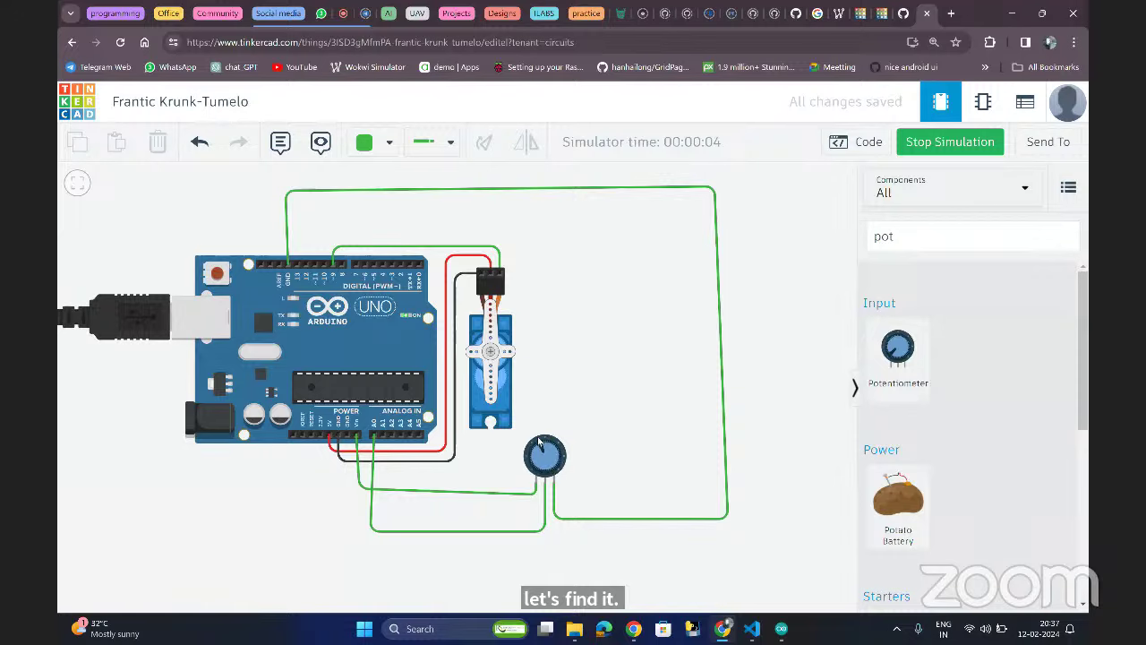
left_click(928, 136)
left_click(839, 147)
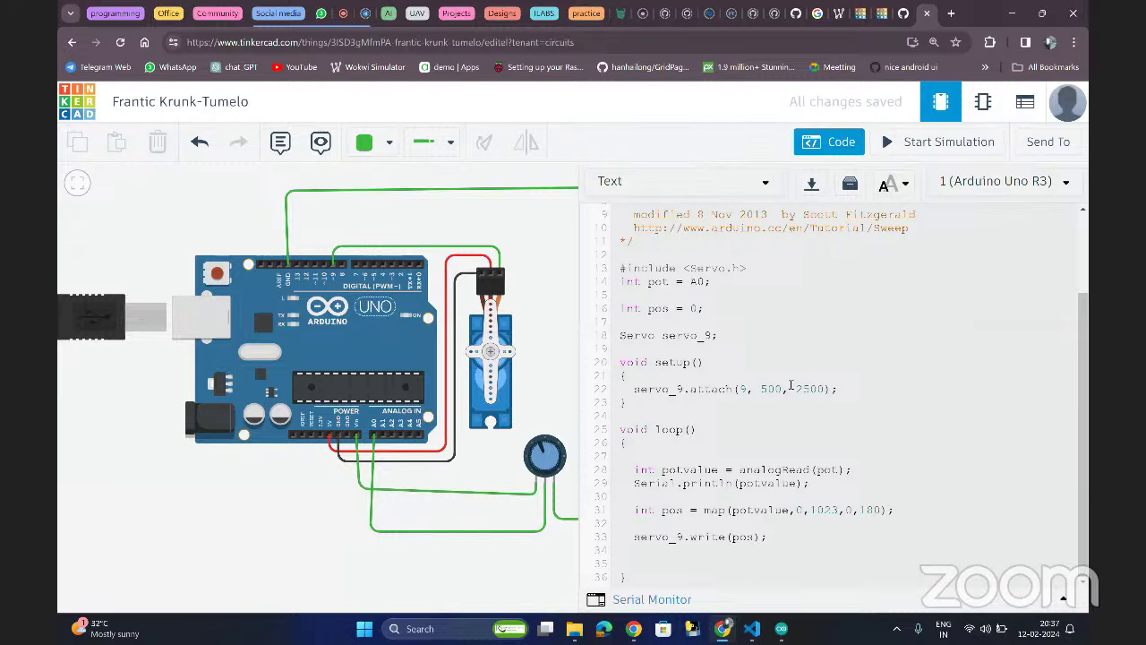
- Undo the removal of the for loop that sweeps the servo in the loop function
key("ctrl+z")
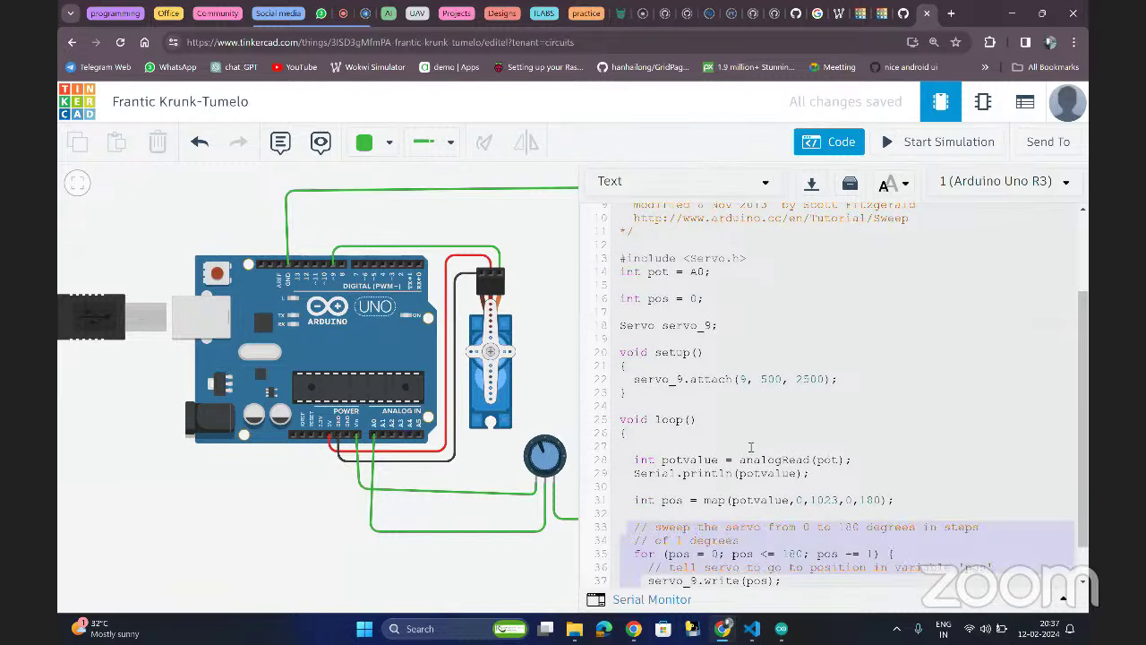
left_click(750, 453)
scroll(750, 457, "down", 2)
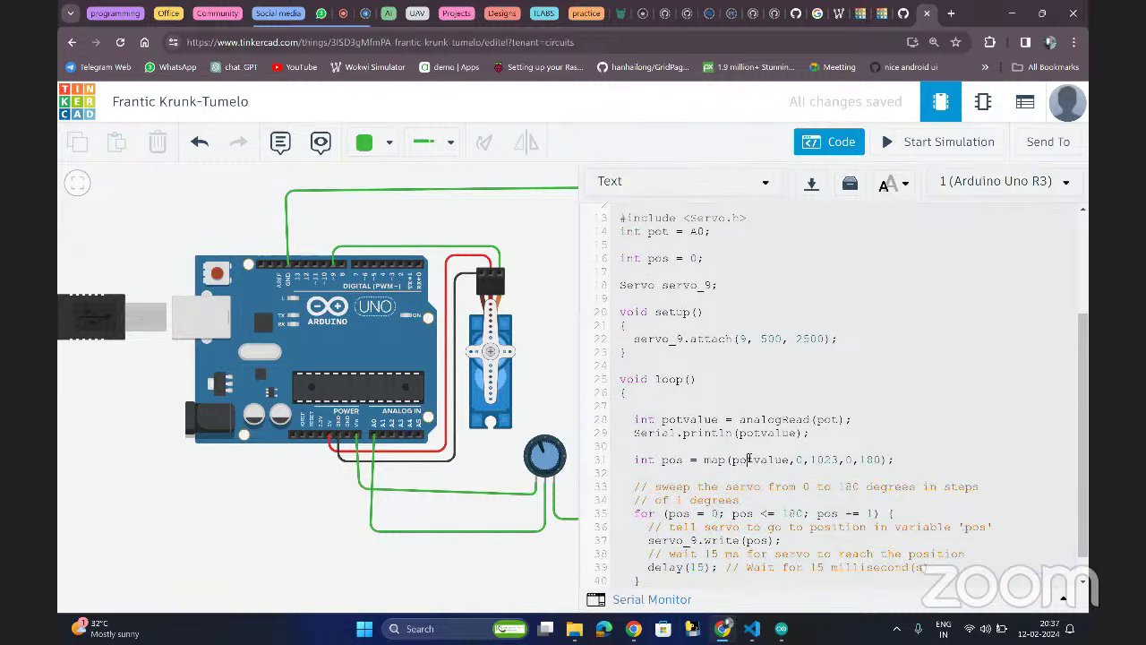
scroll(750, 458, "down", 1)
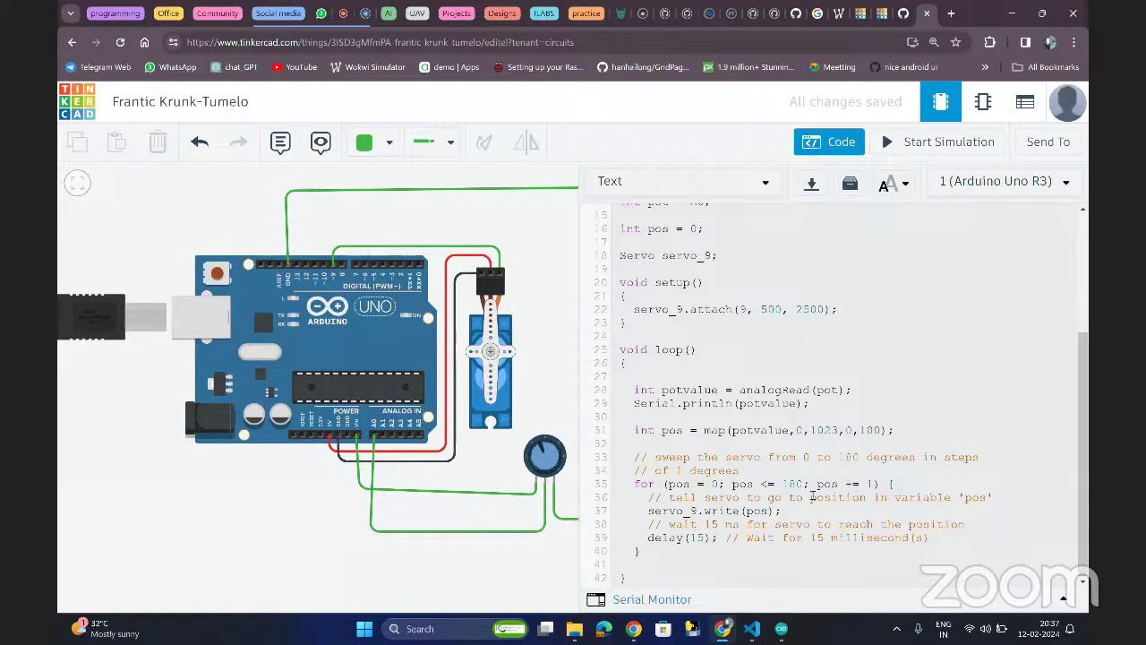
- Delete the sweep for loop with its comments and delay, keeping only servo_9.write(pos) after the map line
left_click(847, 431)
double_click(669, 431)
left_click_drag(642, 551, 634, 472)
key("BackSpace")
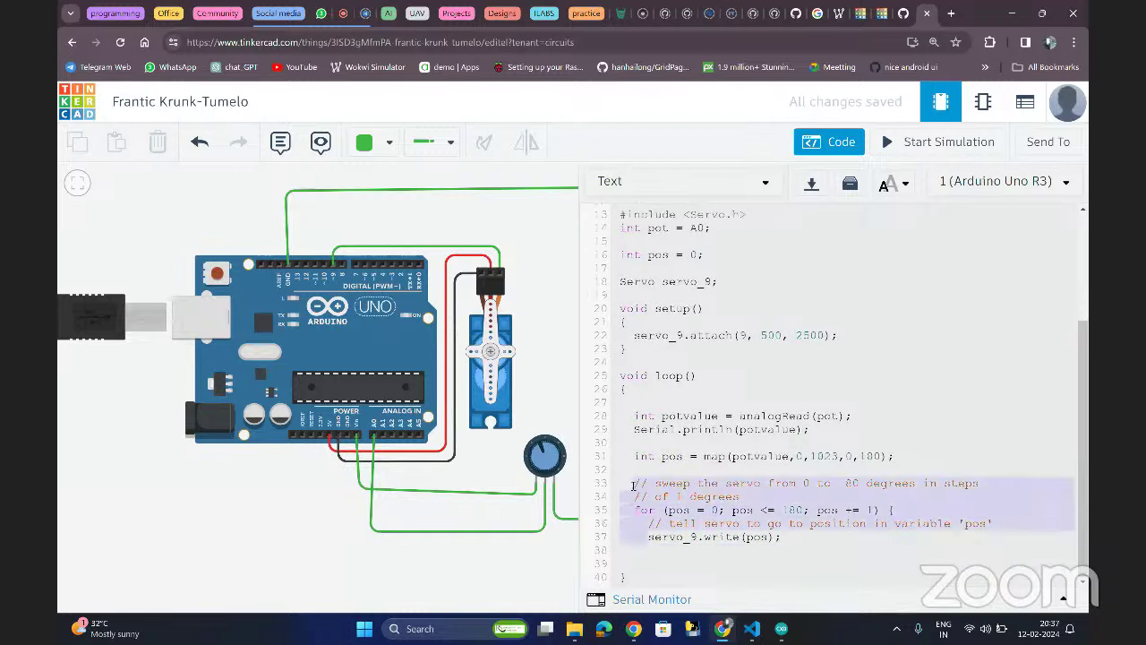
key("BackSpace")
- Try a fixed angle of 10 in servo_9.write in a simulation, and restore the argument to pos after stopping it
double_click(740, 536)
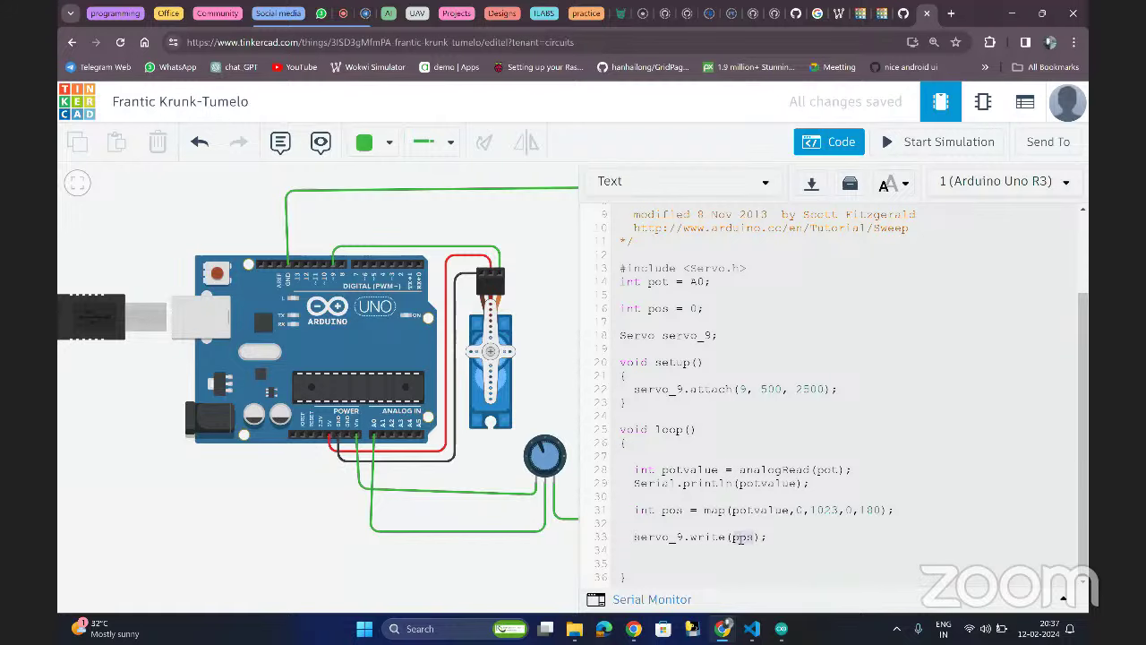
type("10")
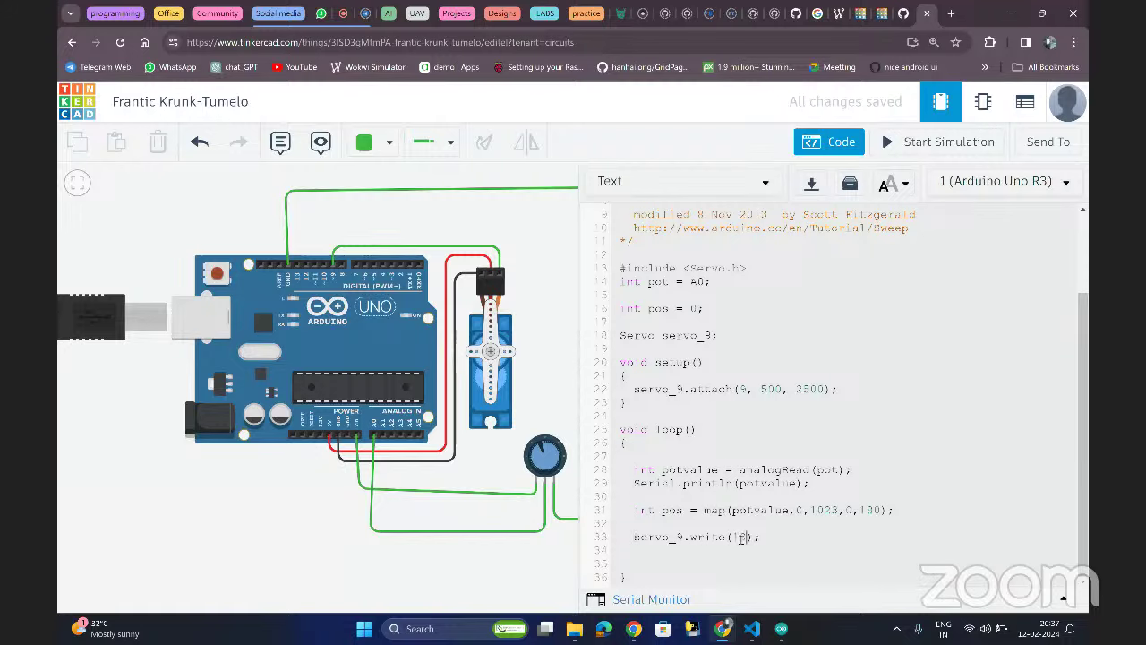
left_click(901, 152)
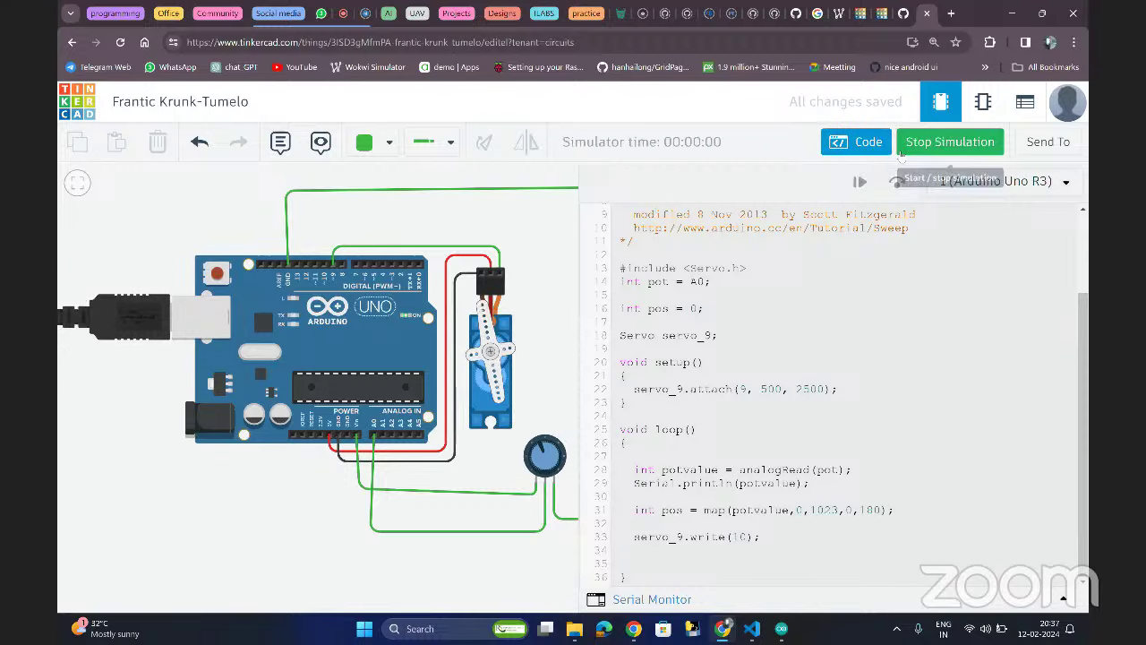
left_click(918, 149)
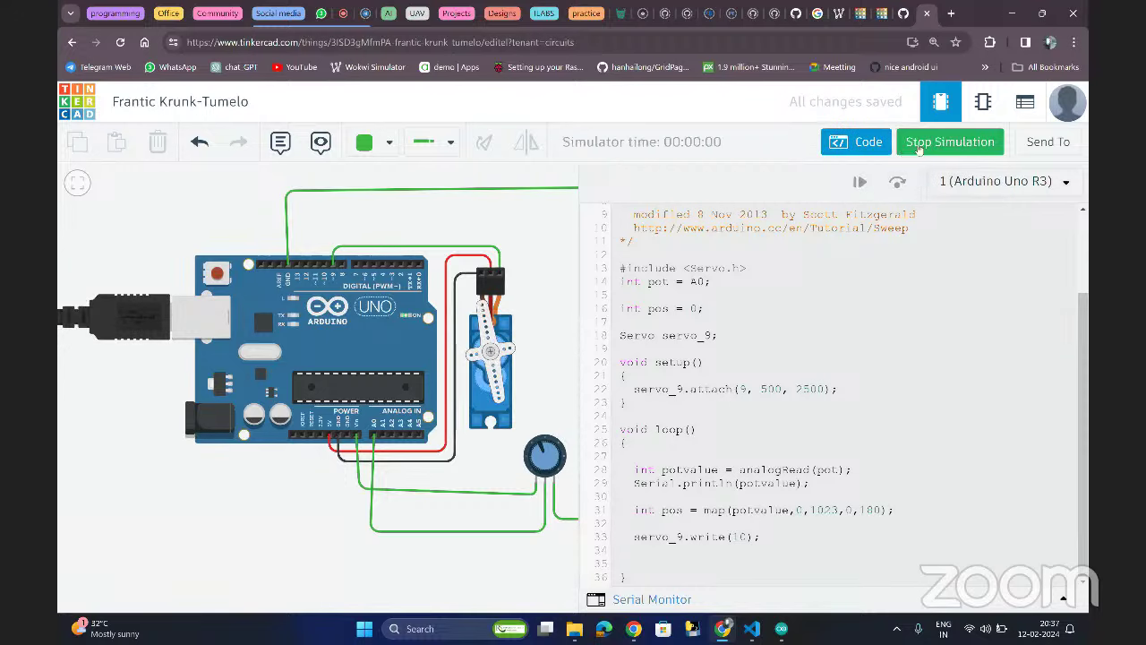
left_click(739, 535)
type("pos")
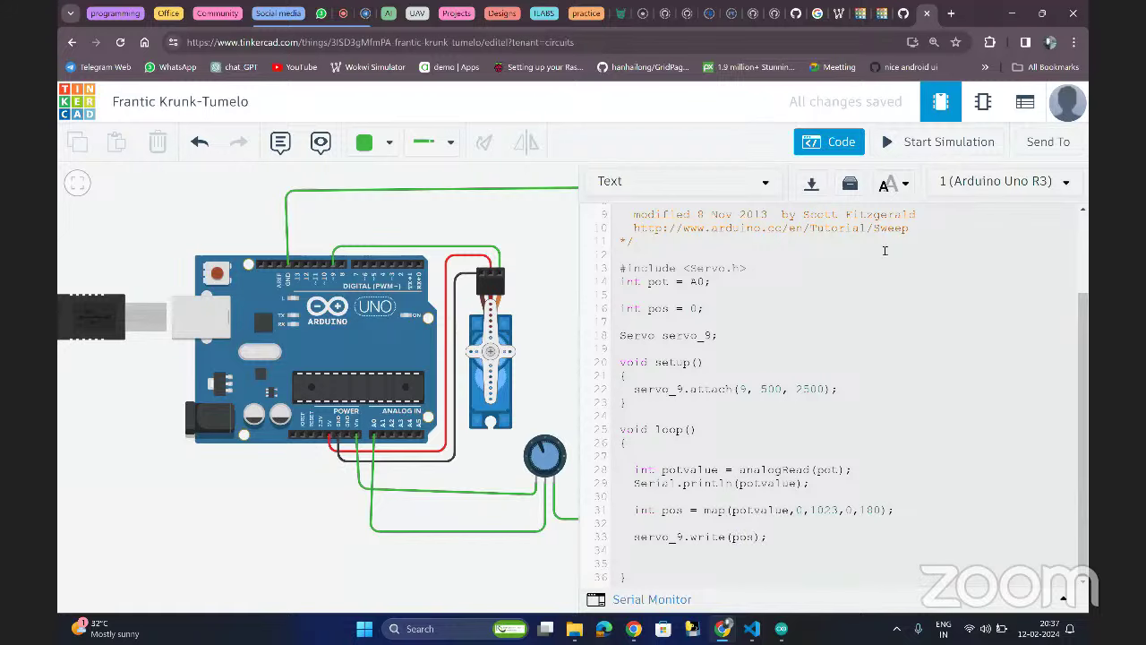
- Run the simulation with servo_9.write(pos), turn the potentiometer knob to test the servo's response, and stop it
left_click(896, 146)
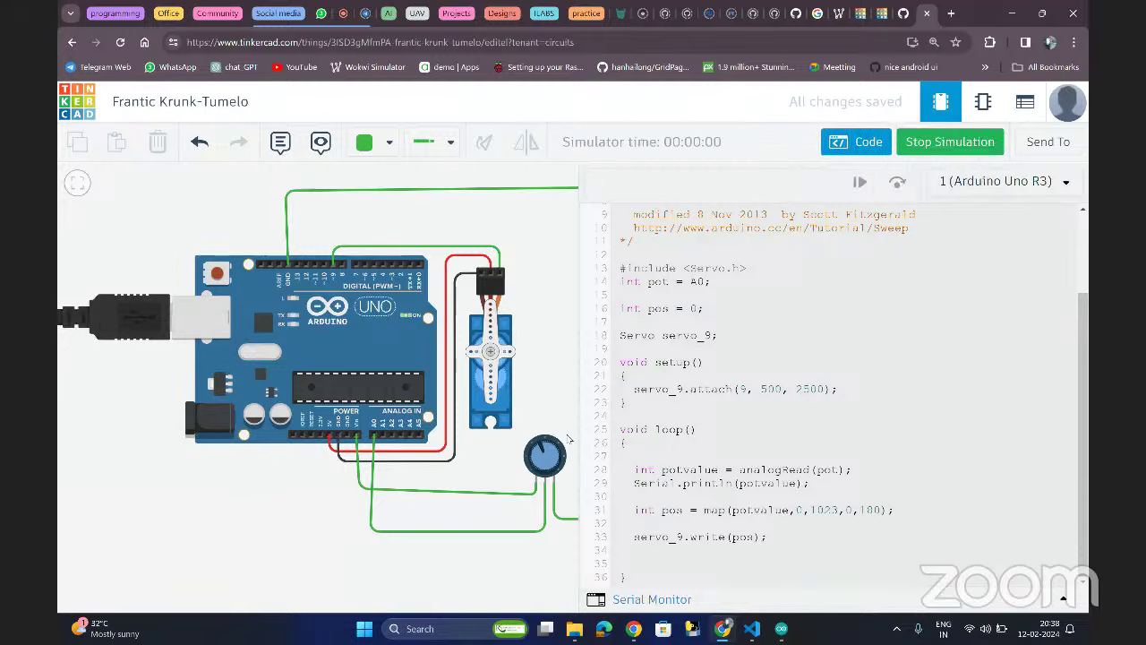
left_click_drag(540, 454, 556, 442)
left_click(951, 142)
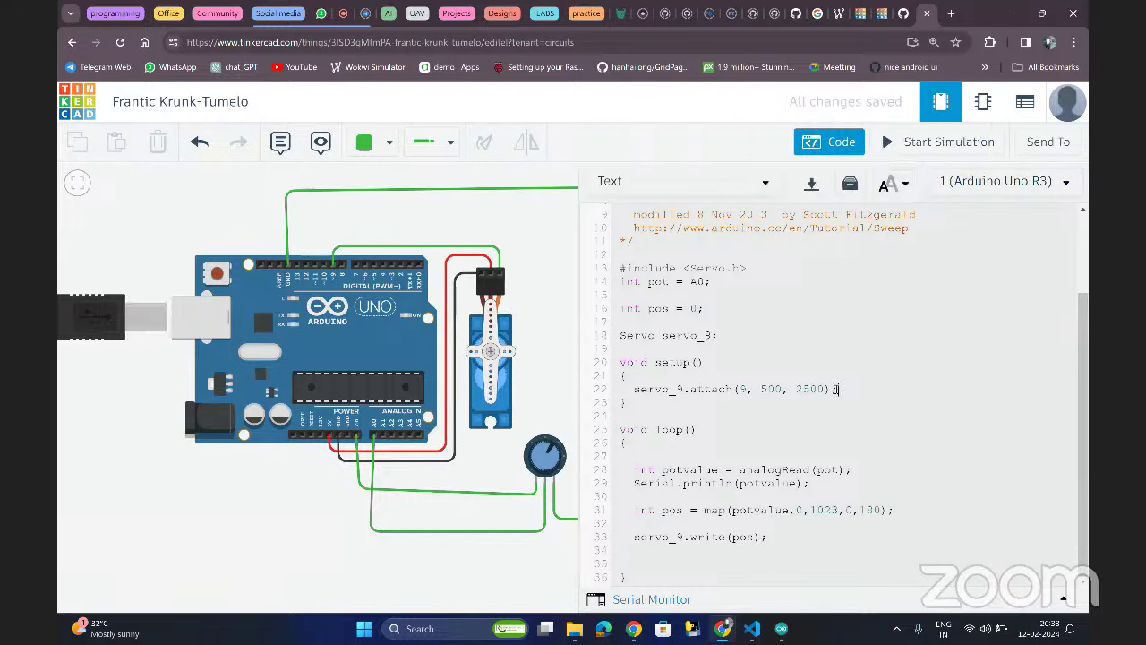
- Add pinMode(pot,INPUT); to the setup function below the servo_9.attach line
key("Return")
type("pin")
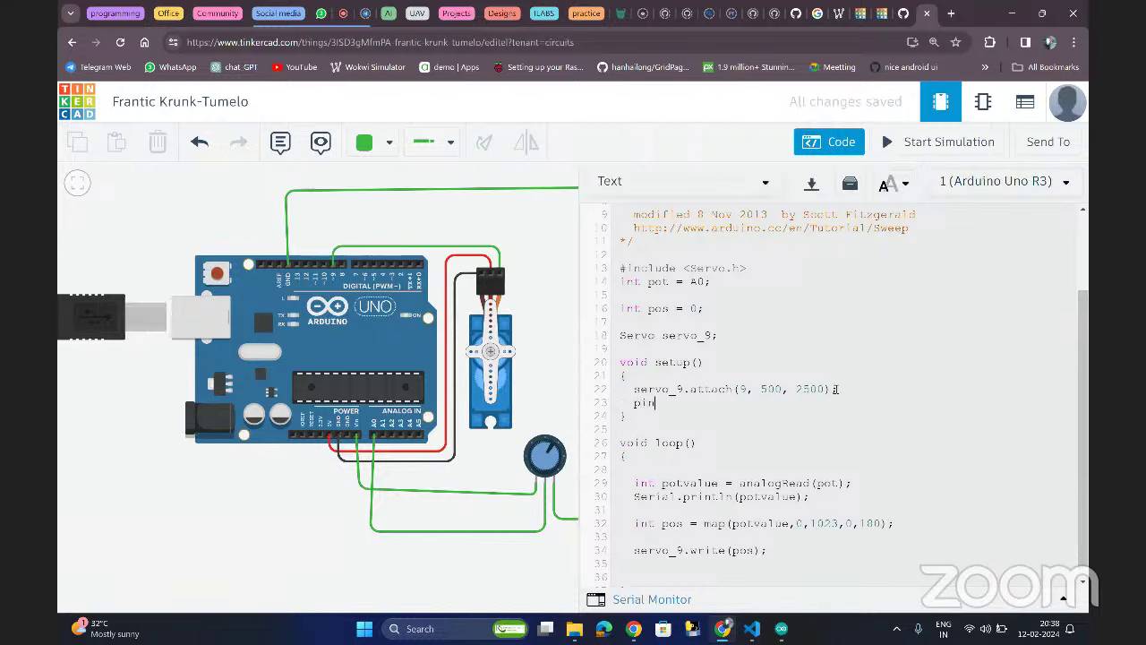
type("Mode")
type("(INPUT")
type(",")
type("A0")
key("BackSpace")
key("BackSpace")
type("pot,")
key("End")
- Add Serial.begin(9600); on a new line below pinMode in the setup function
key("Return")
type("Serial")
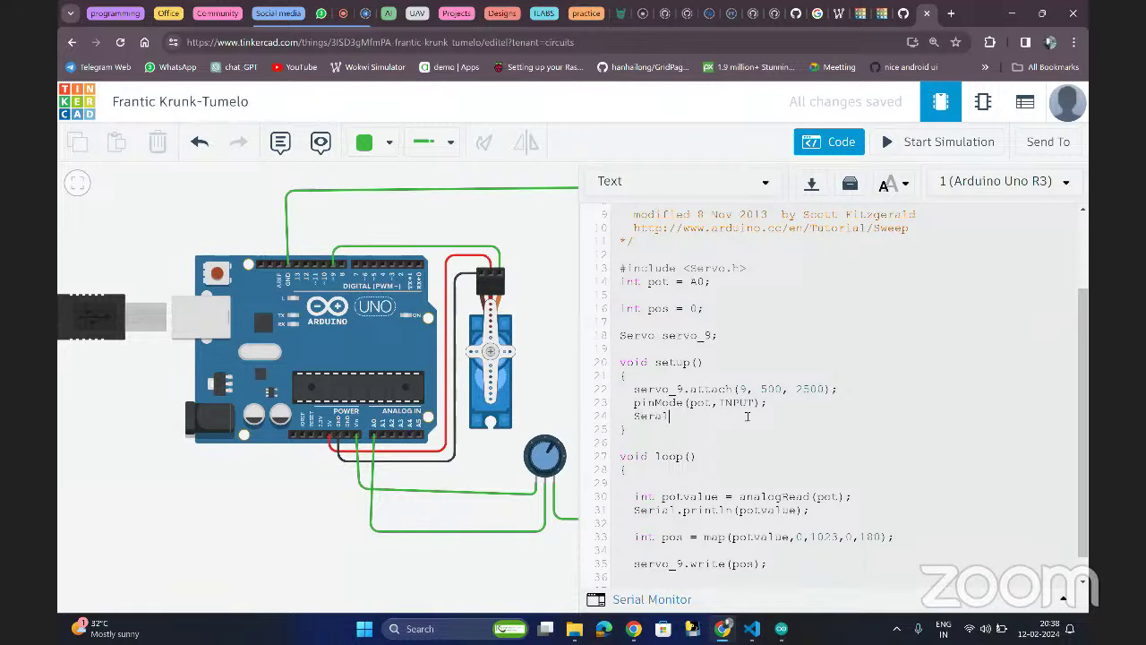
type(".")
key("BackSpace")
key("BackSpace")
key("BackSpace")
type("egin")
key("Left")
key("Left")
type("9600")
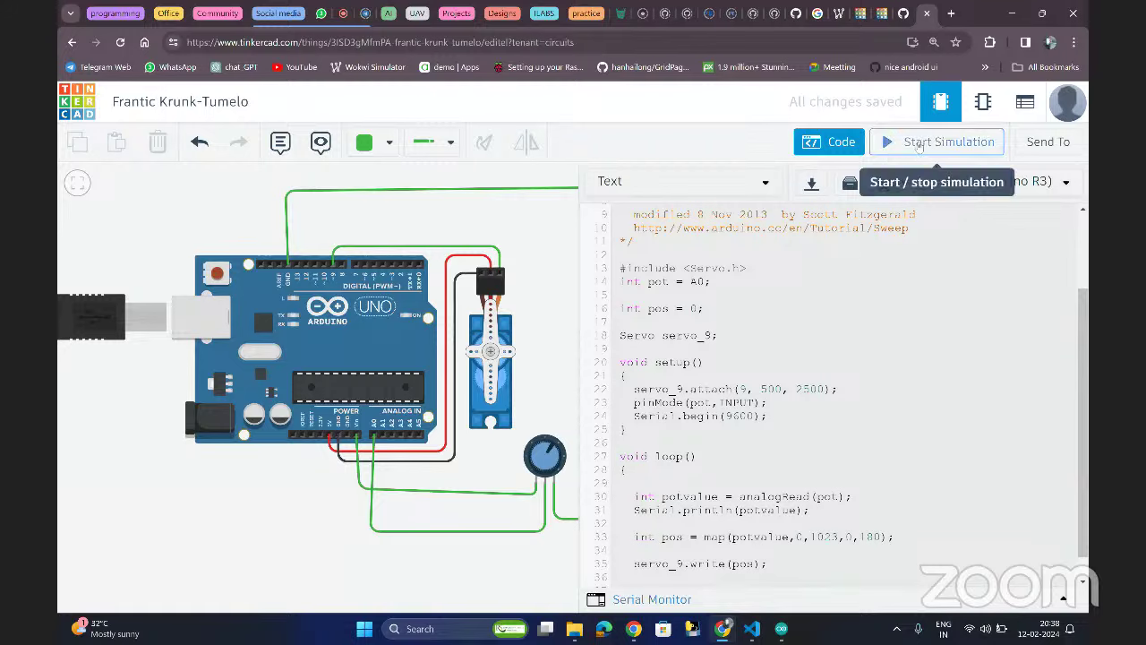
- Simulate the circuit with the Serial Monitor open, turn the potentiometer knob to check its readings, and stop the simulation
left_click(919, 146)
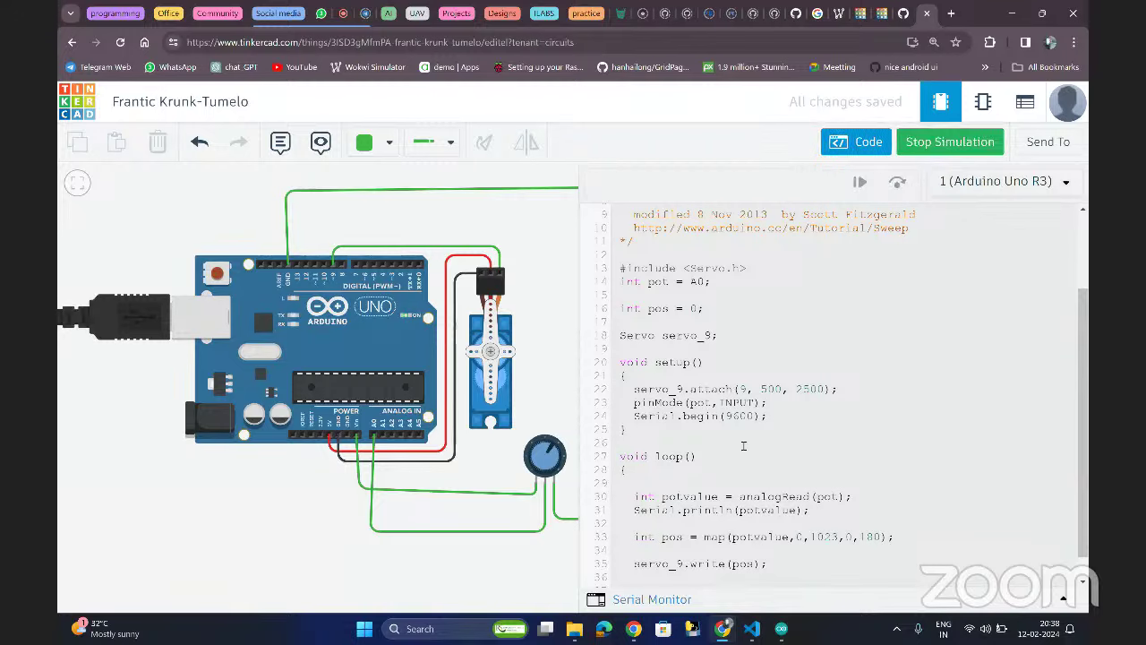
left_click(649, 600)
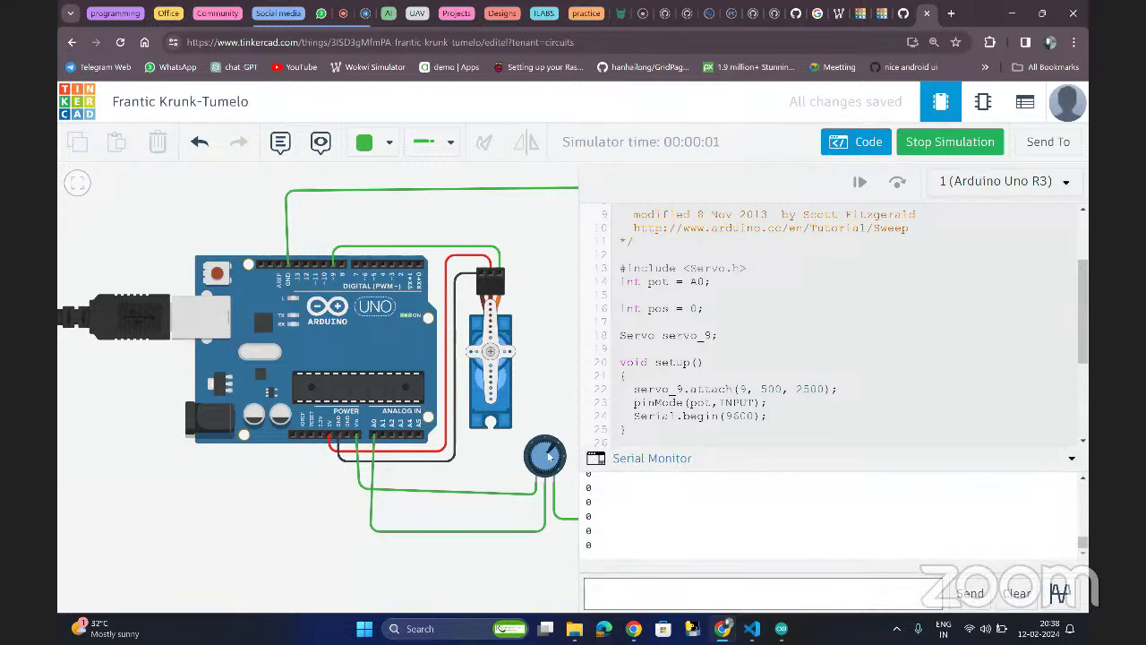
mouse_move(549, 457)
left_mouse_down()
mouse_move(533, 450)
mouse_move(557, 457)
mouse_move(544, 455)
left_mouse_up()
left_click(937, 150)
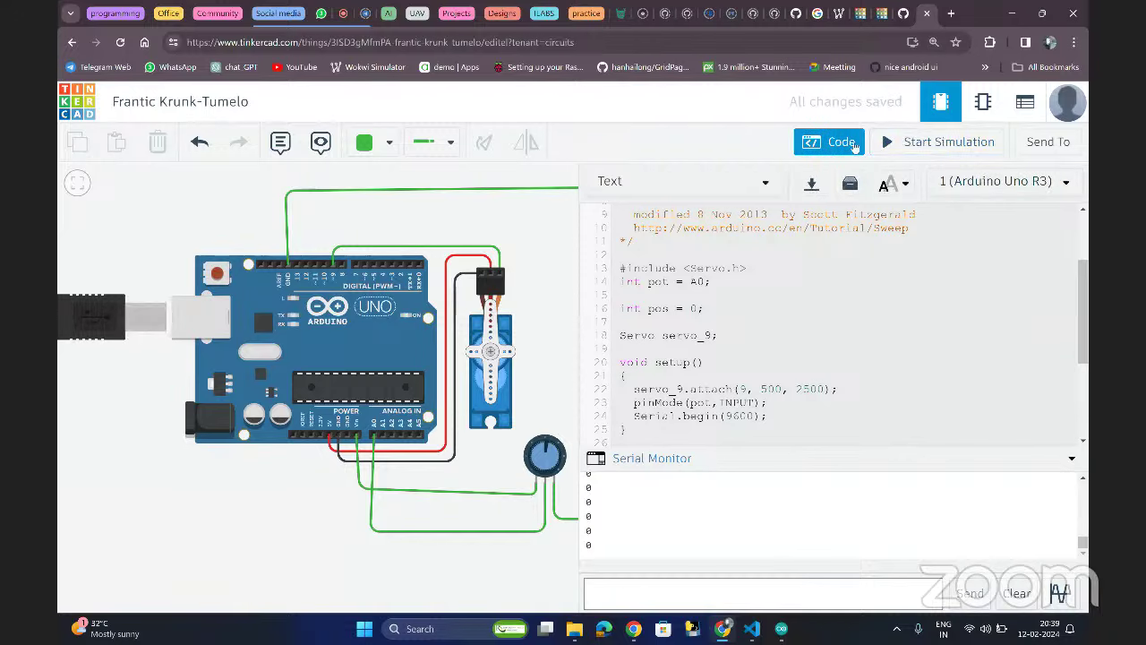
- Hide the code and delete the long wire between the potentiometer's right terminal and the digital-side GND pin
left_click(852, 146)
left_click(550, 467)
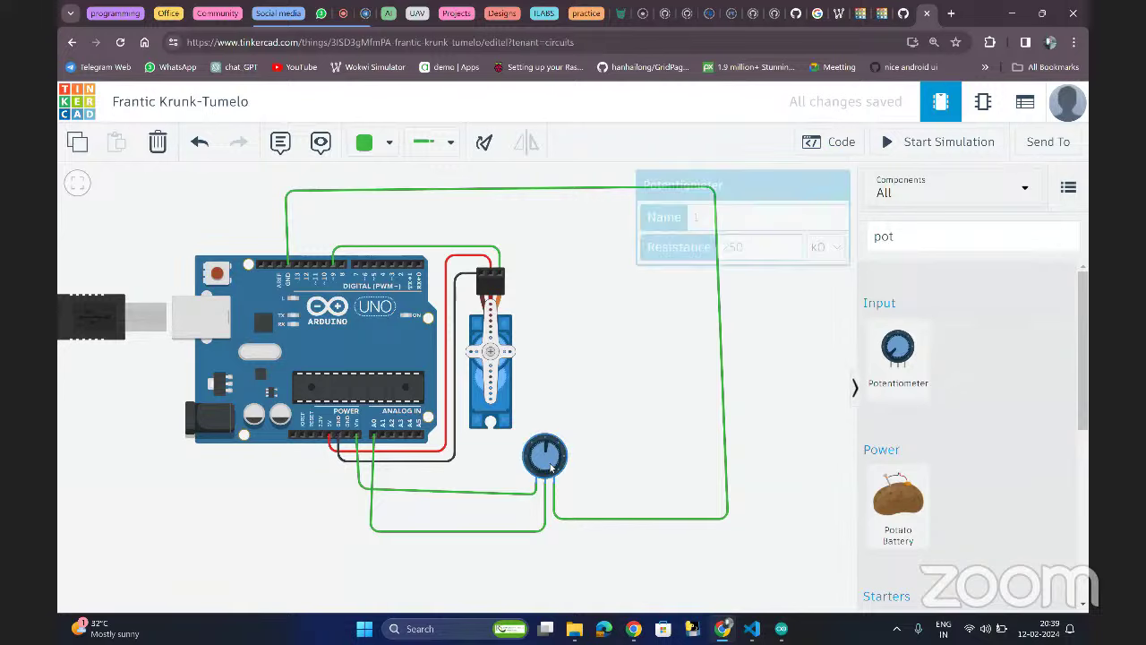
left_click(534, 495)
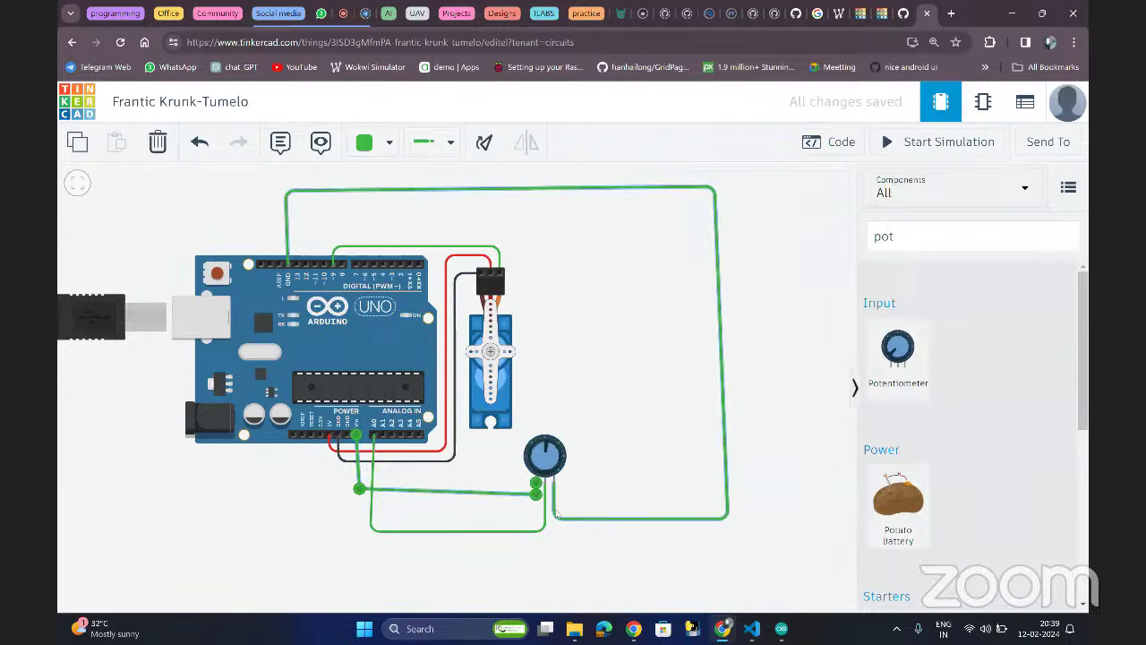
left_click(555, 512)
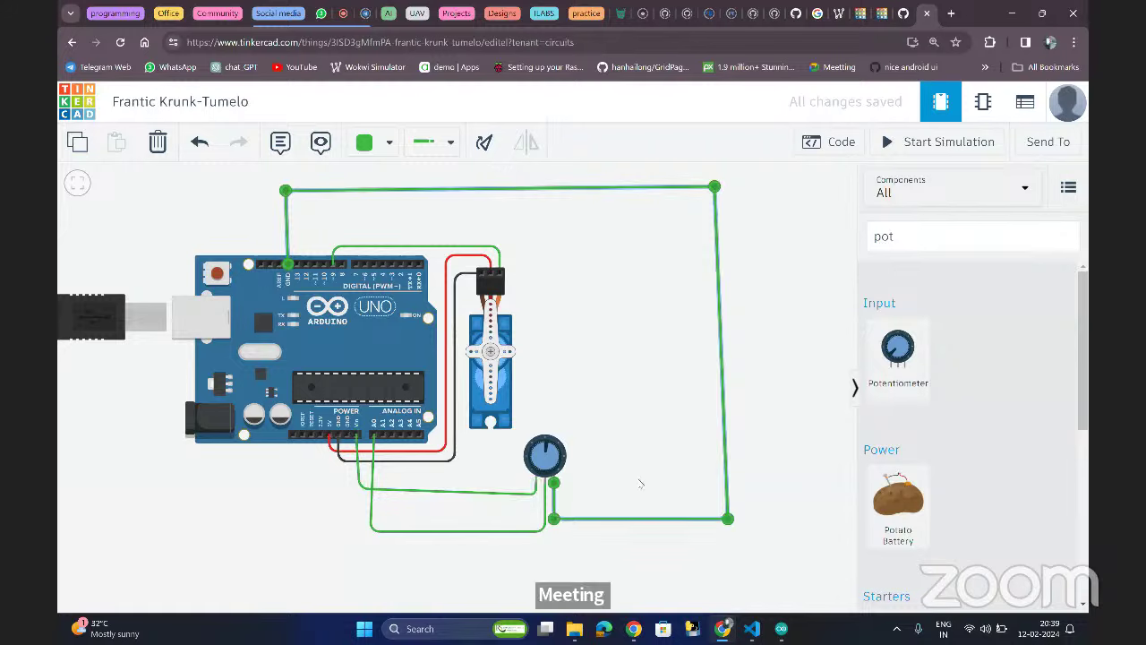
key("Delete")
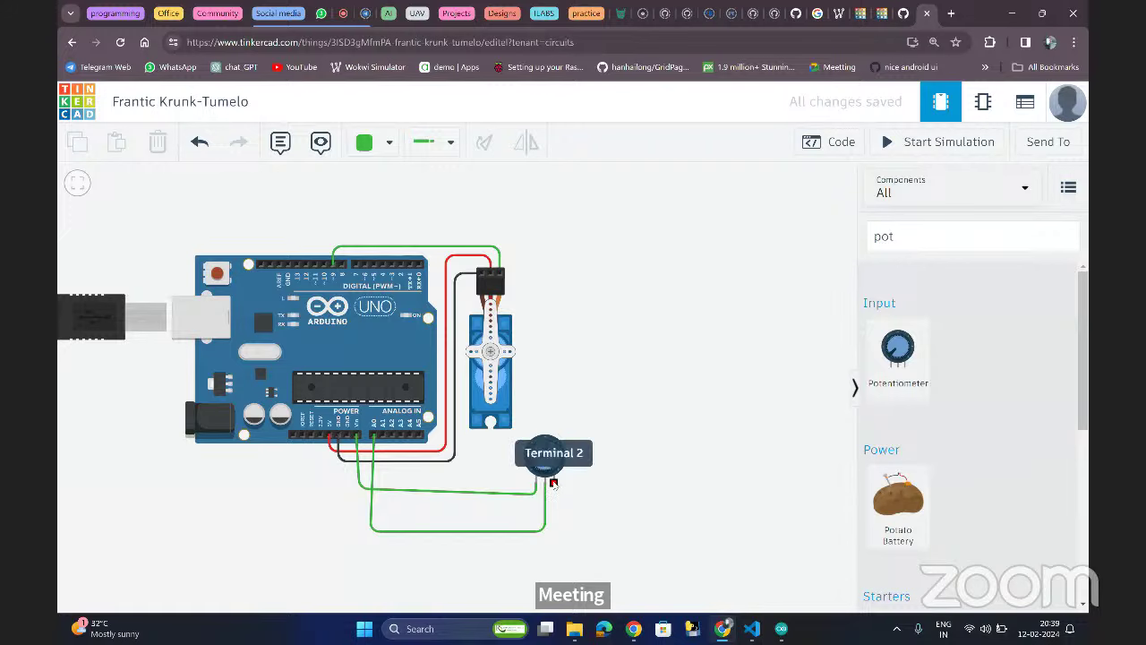
- Wire the potentiometer's right terminal to the GND pin beside Vin on the power header, routing it below the other wires
left_click(552, 482)
left_click(555, 543)
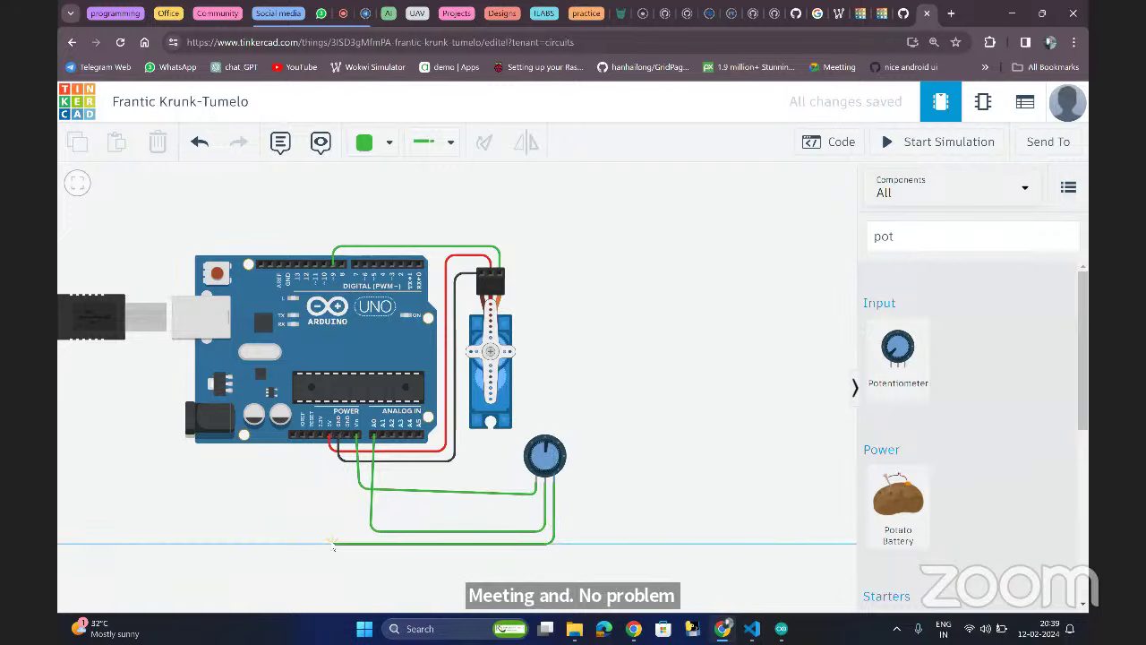
left_click(336, 544)
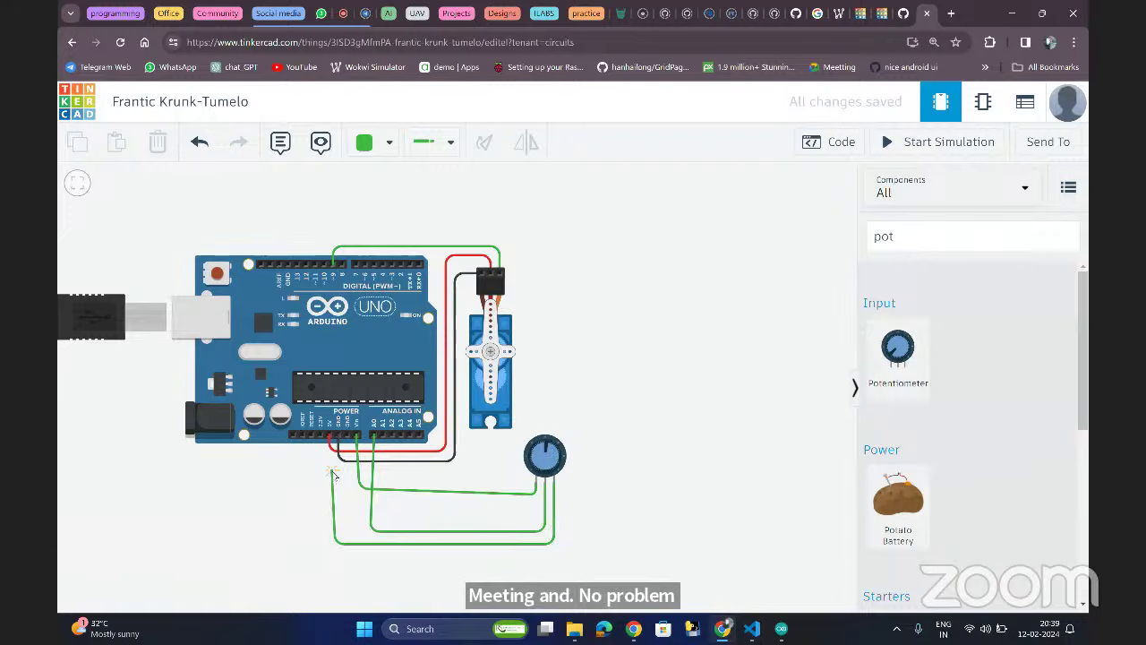
left_click(349, 440)
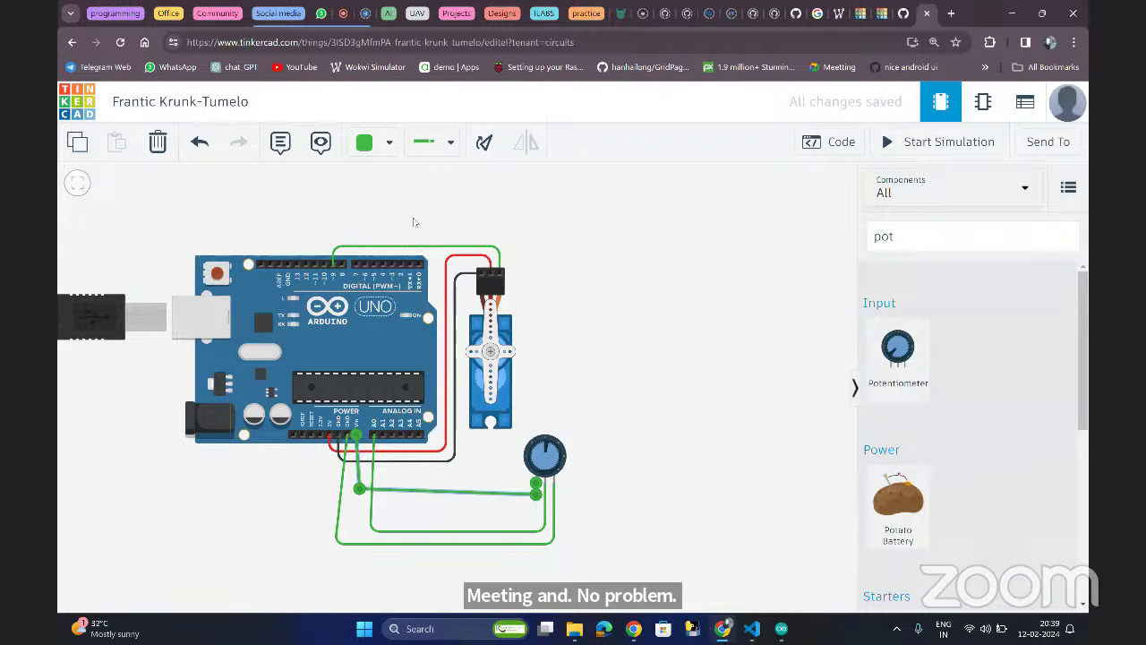
- Color the potentiometer's Vin wire red and its A0 wire orange
left_click(376, 142)
left_click(383, 226)
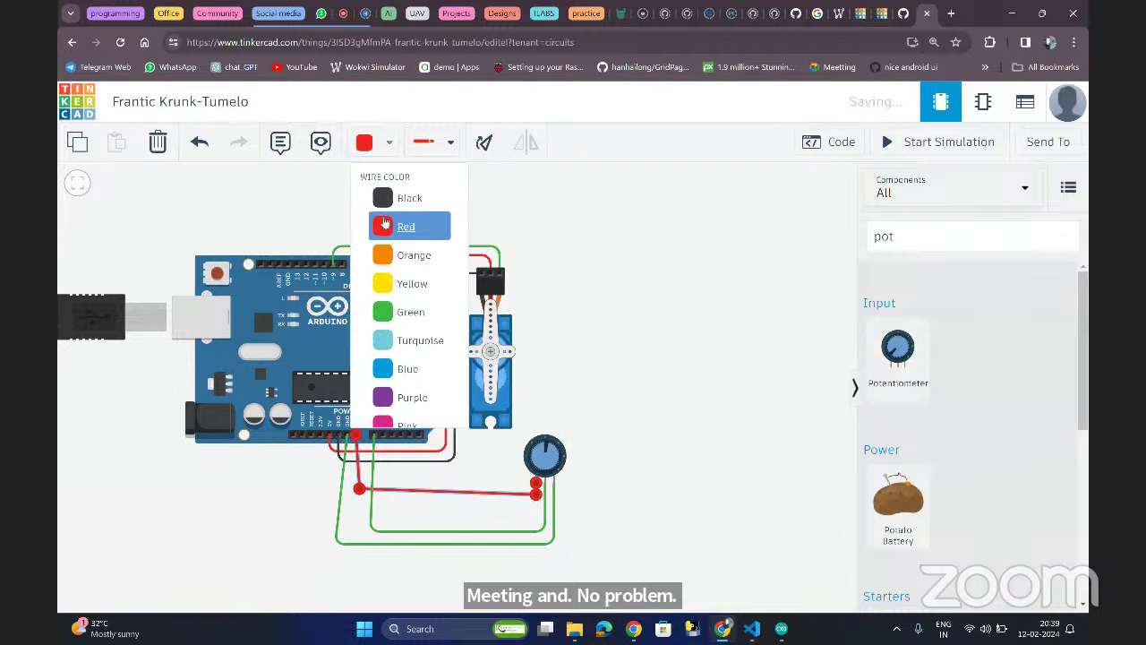
left_click(444, 531)
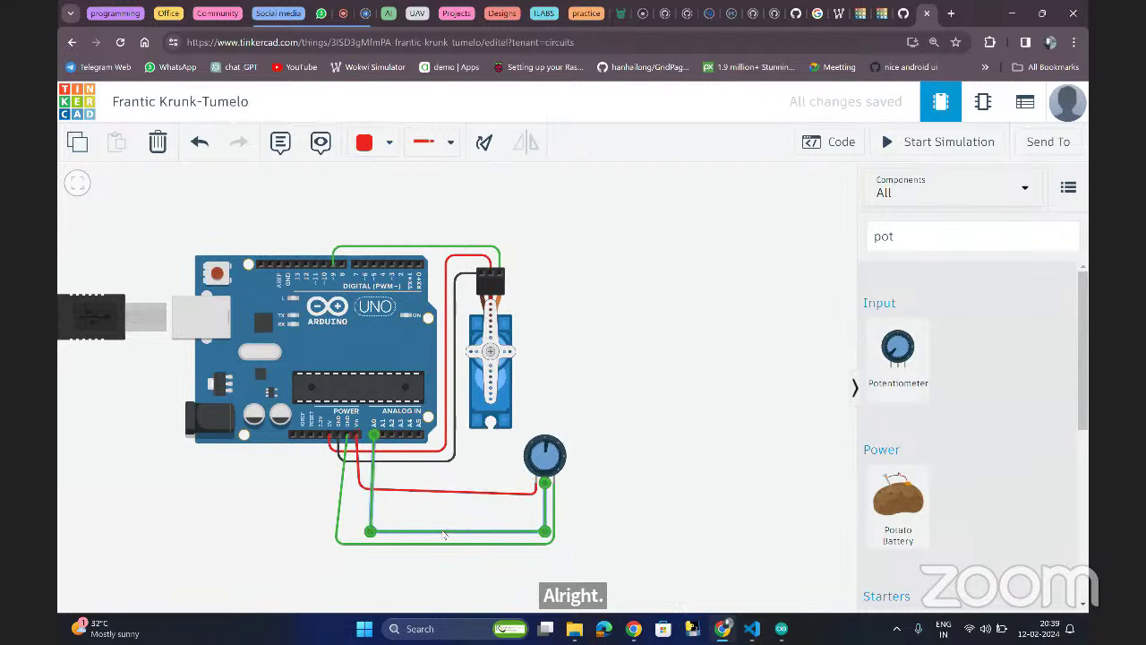
left_click(374, 143)
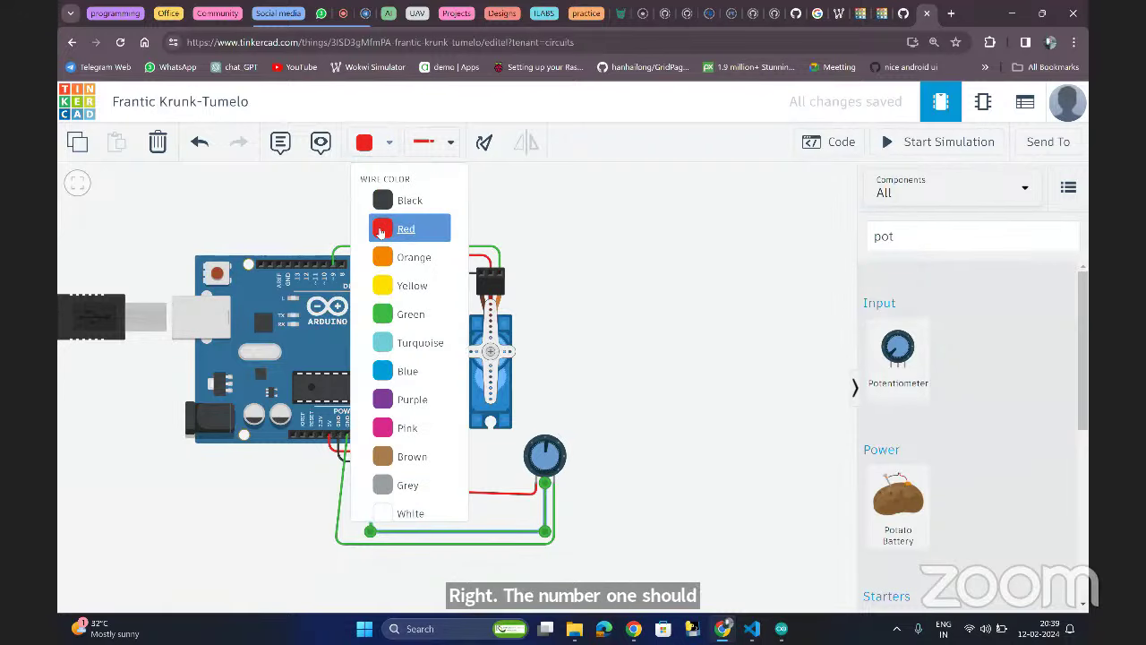
left_click(385, 260)
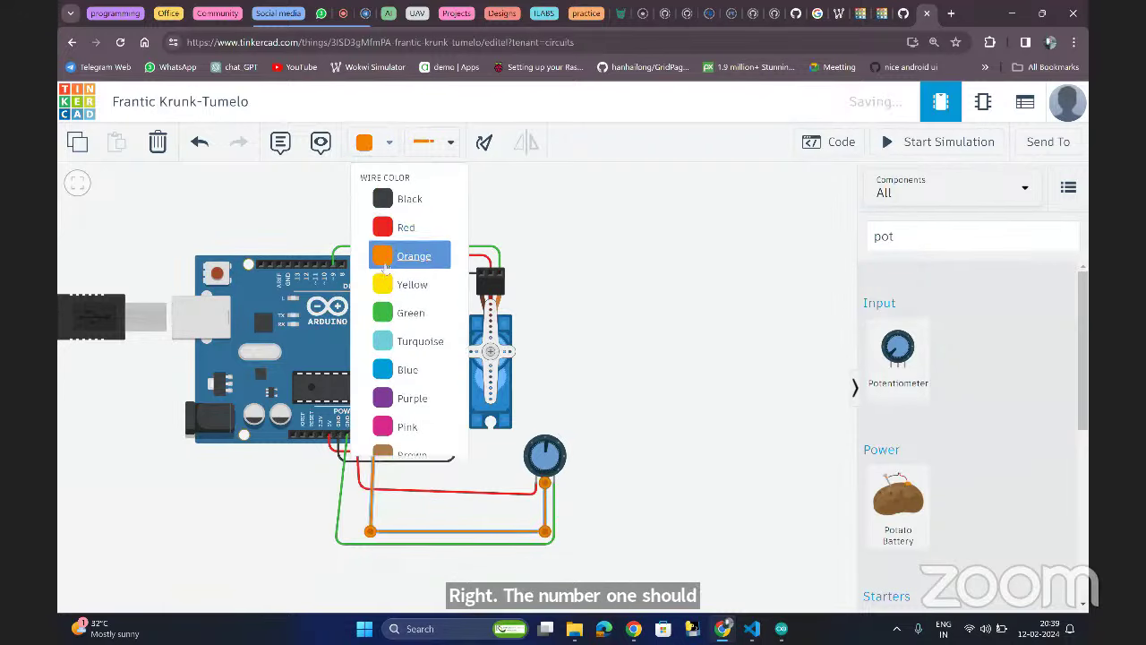
- Color the potentiometer's GND wire black and deselect it
left_click(444, 544)
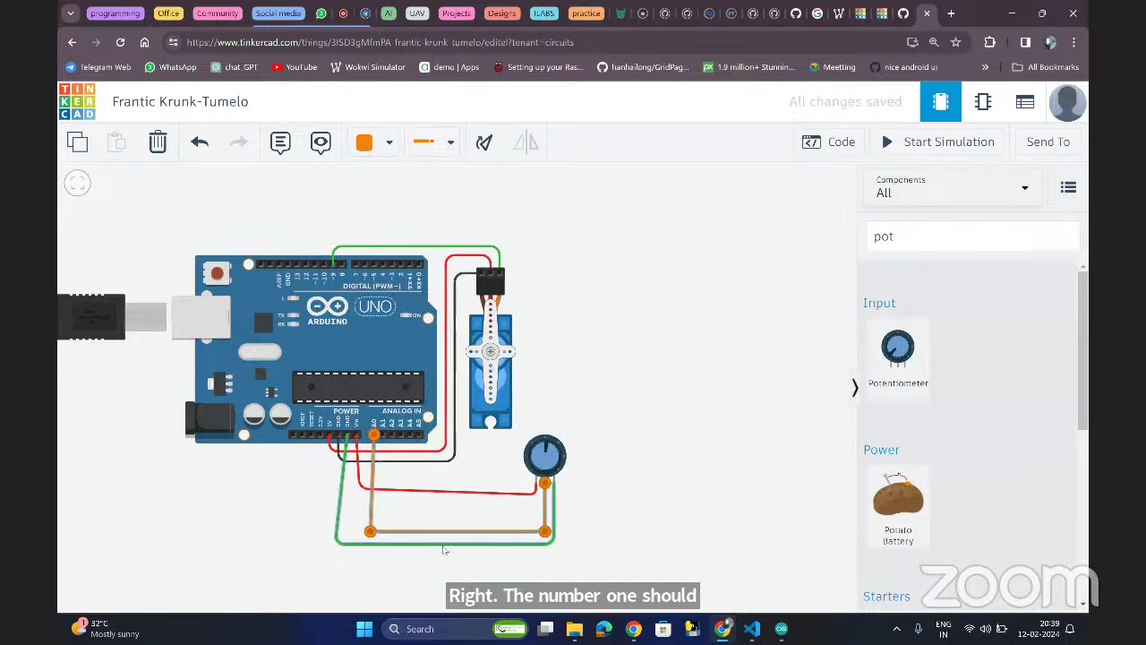
left_click(376, 143)
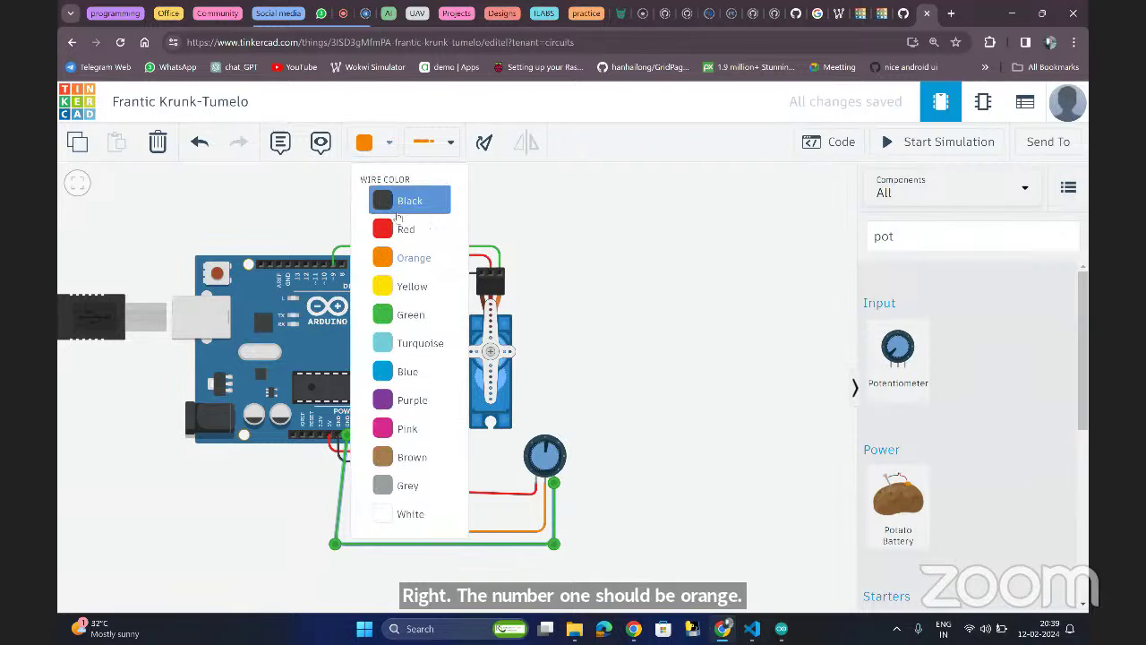
left_click(408, 202)
left_click(607, 271)
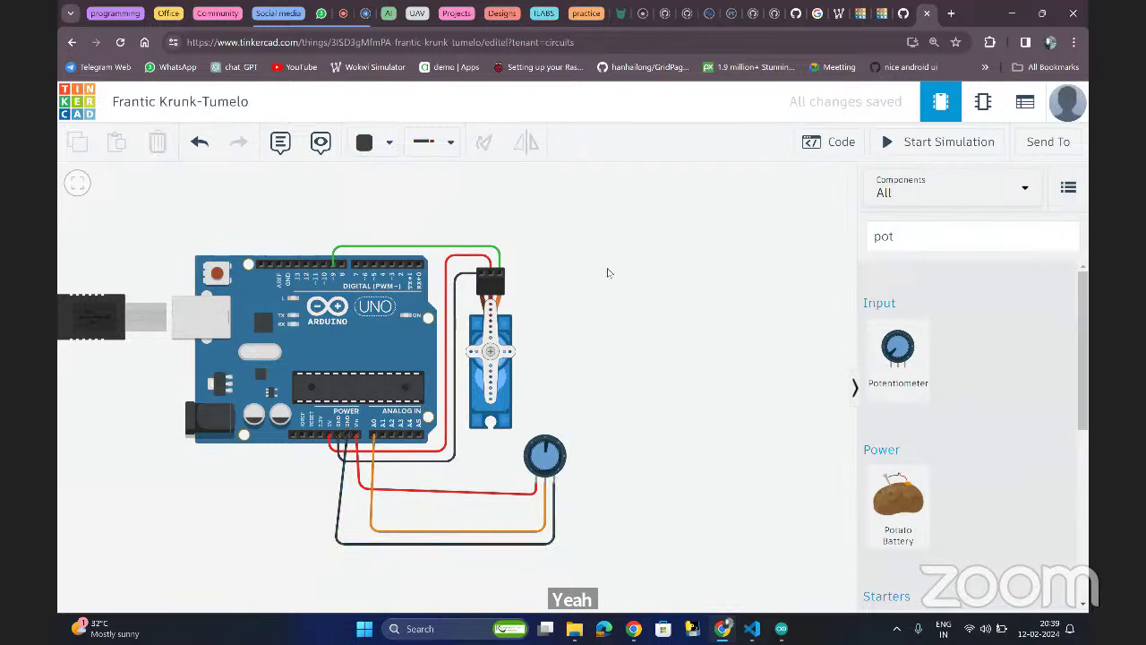
- Check the wiring in the Magnificent Trug design, and move the Frantic Krunk-Tumelo potentiometer's red wire from Vin to the 5V pin
left_click(862, 13)
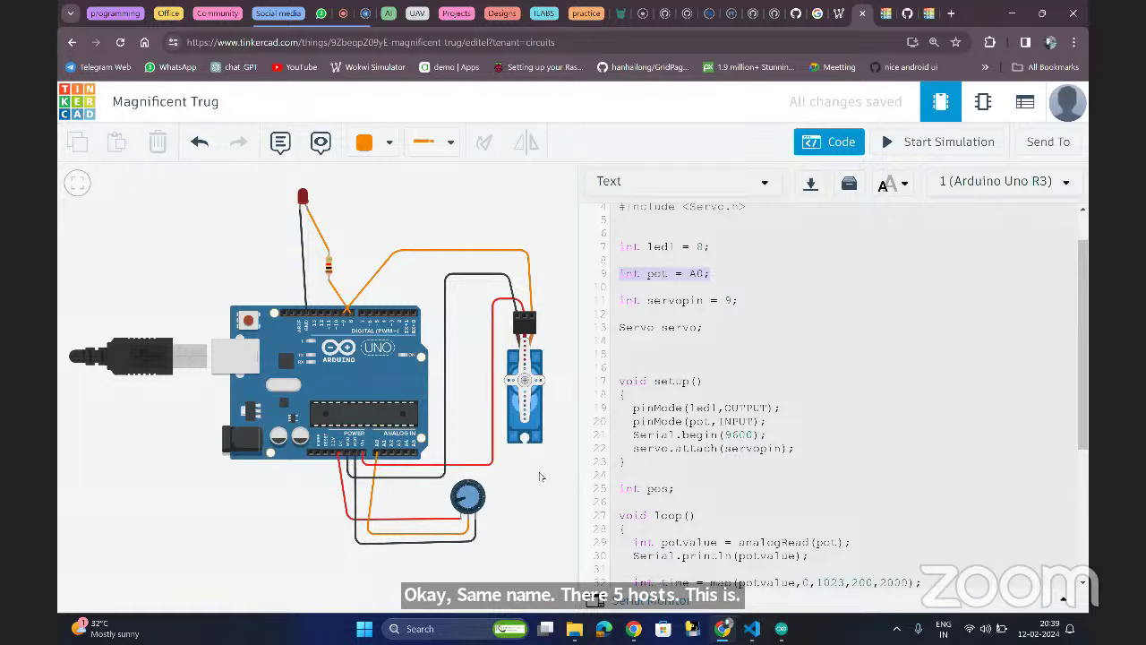
left_click(922, 14)
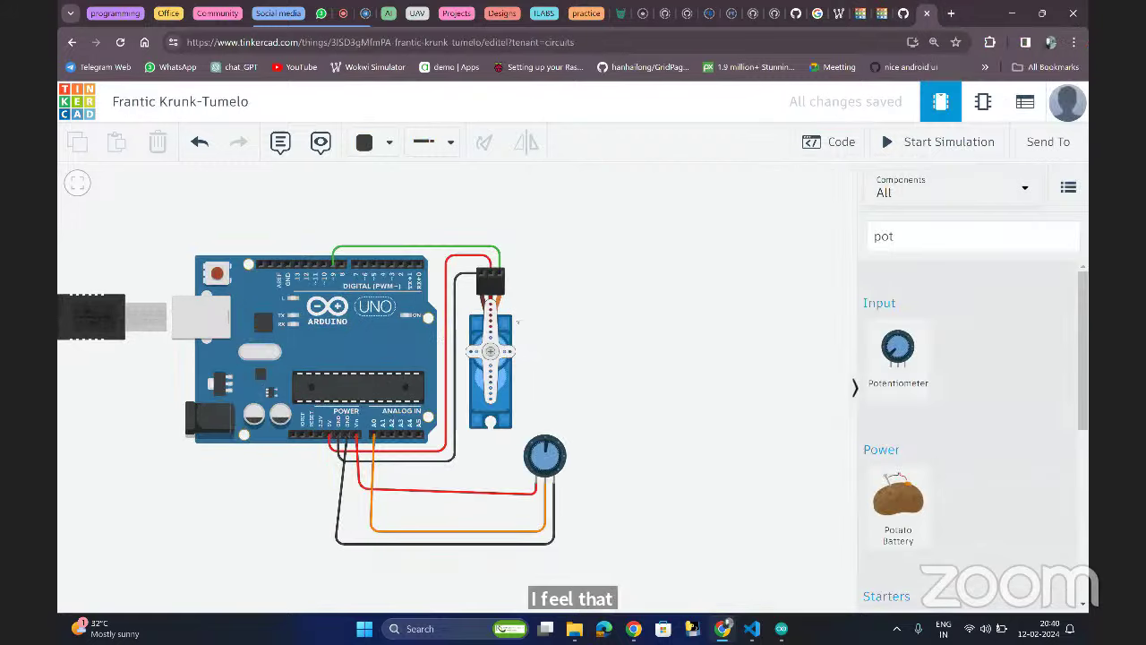
left_click(358, 448)
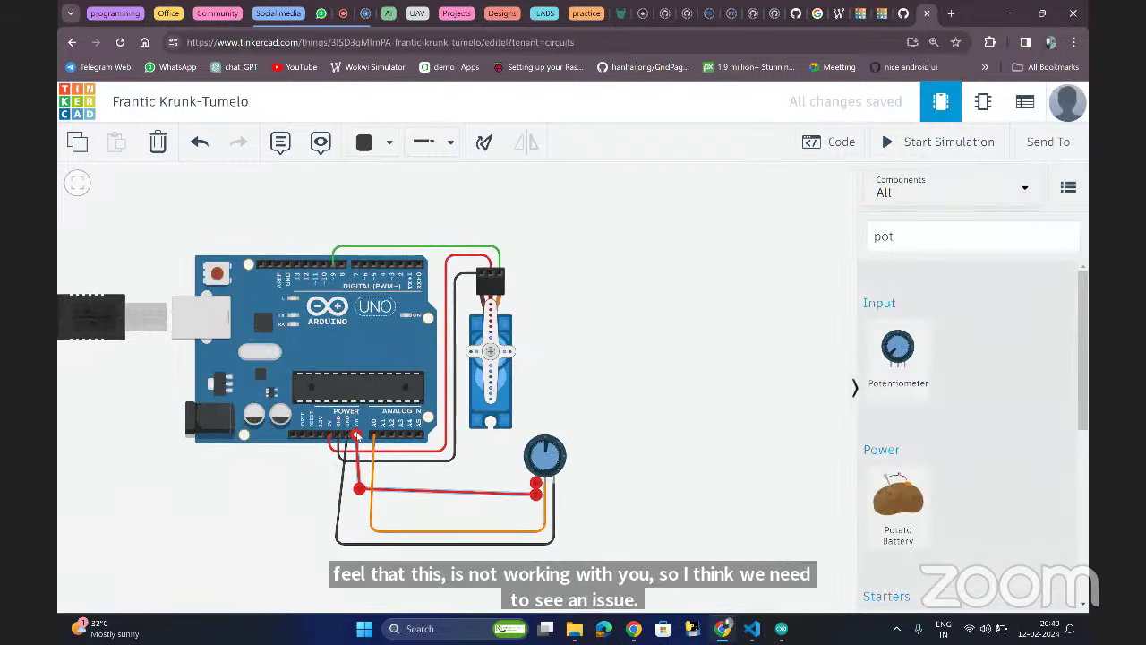
left_click_drag(356, 435, 332, 436)
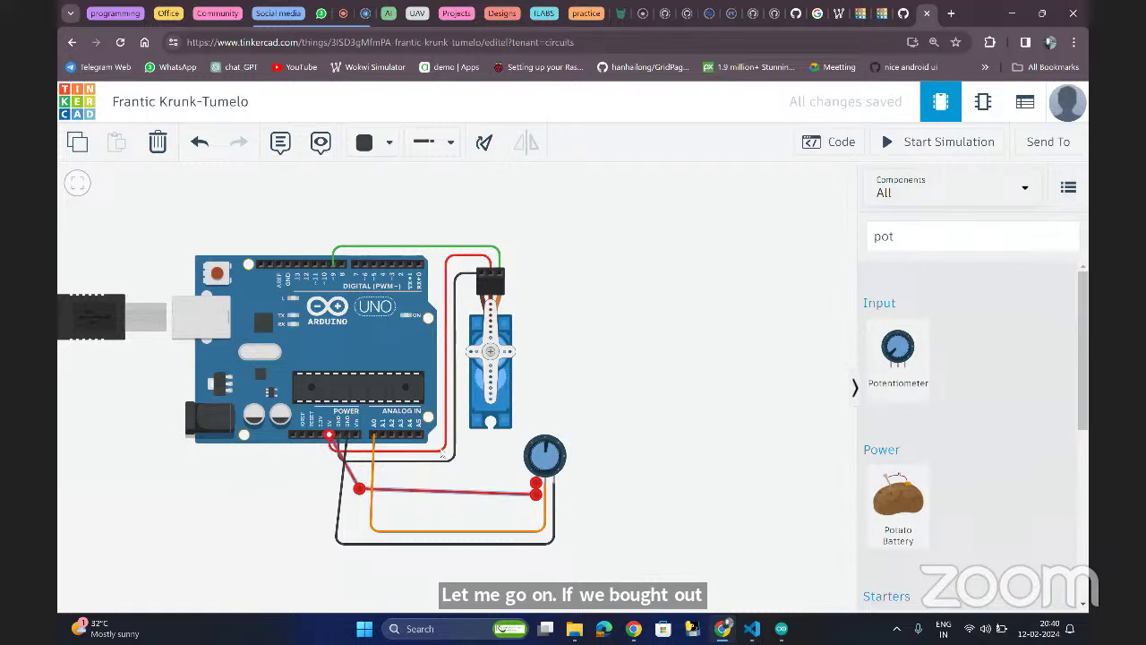
- Simulate the circuit, turn the potentiometer knob both ways to test the servo, and stop the simulation
left_click(504, 460)
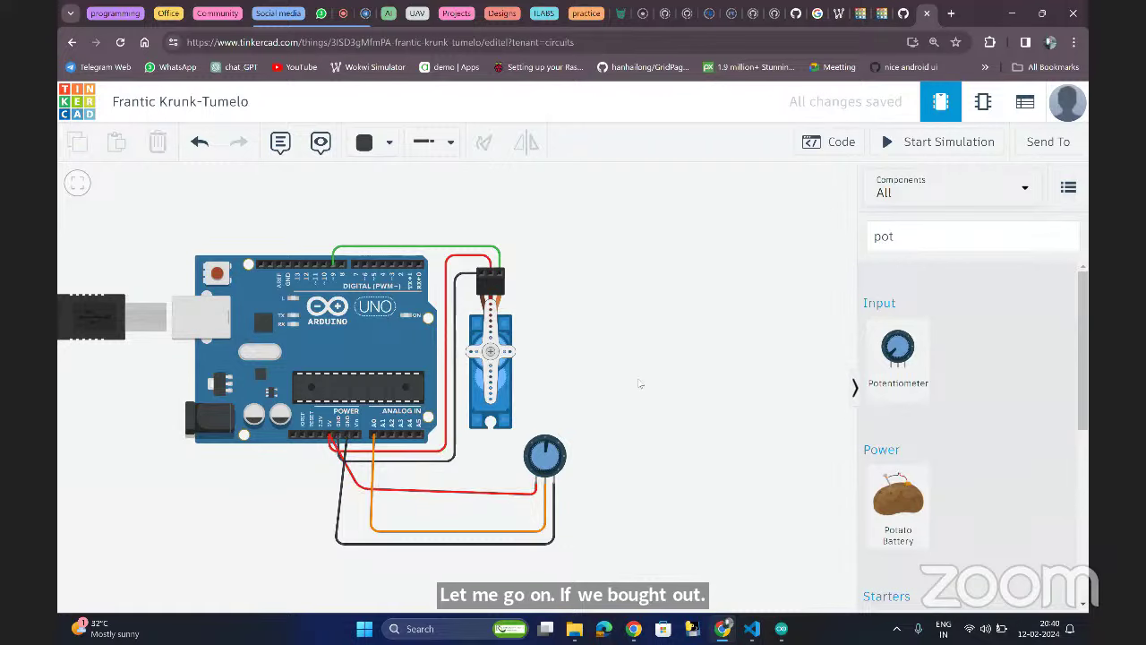
left_click(898, 141)
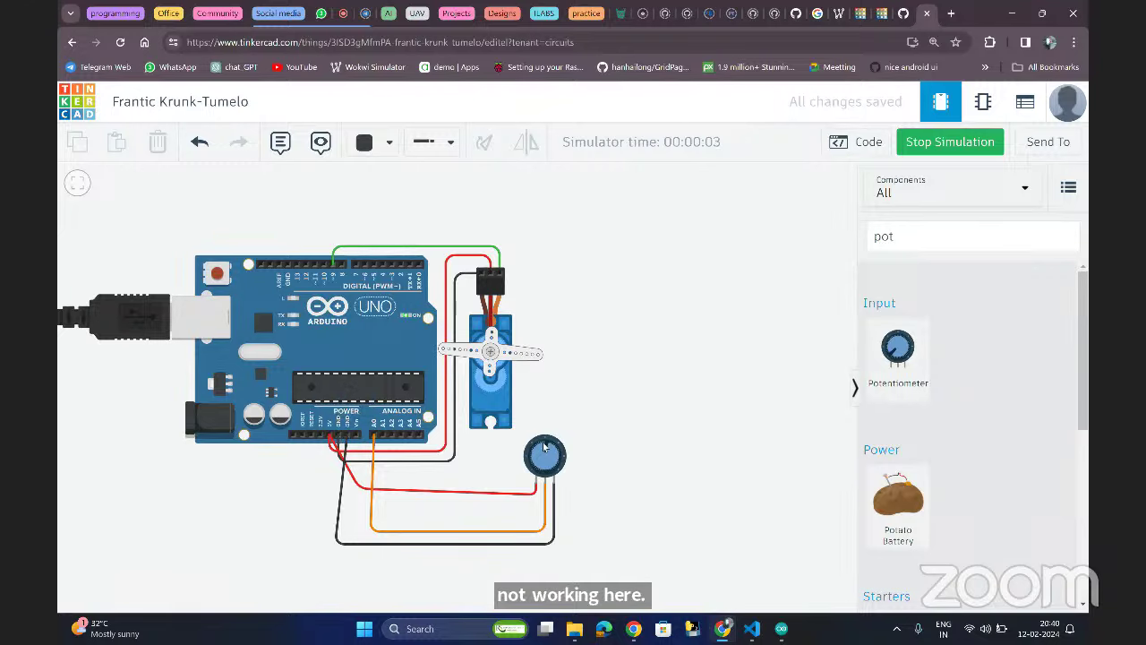
left_click_drag(544, 445, 358, 436)
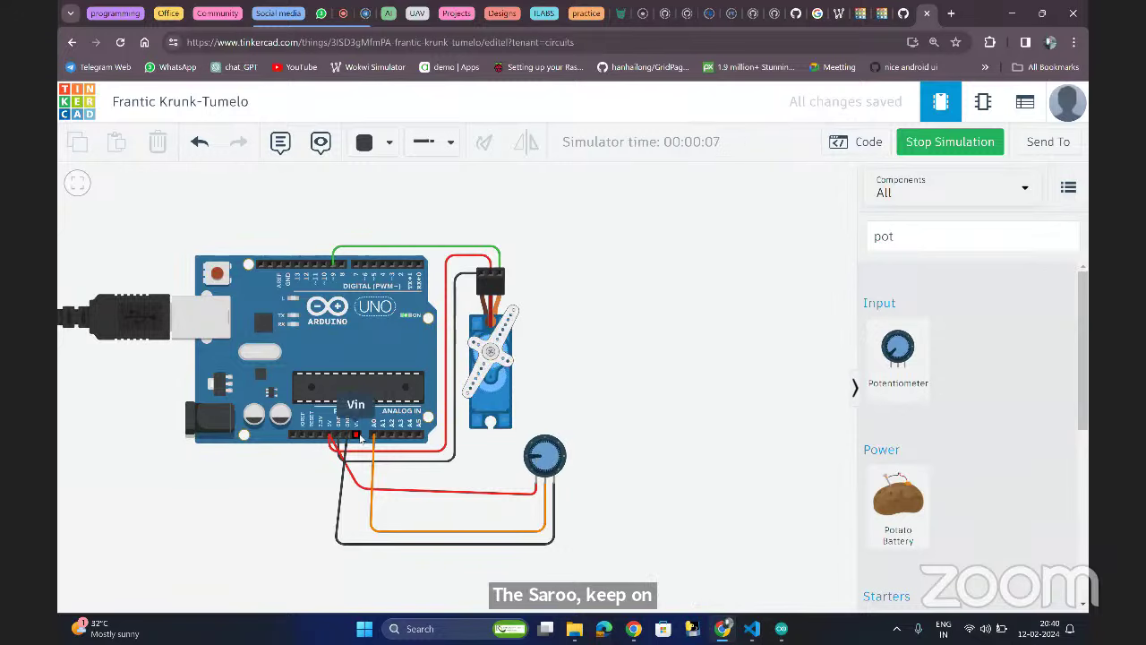
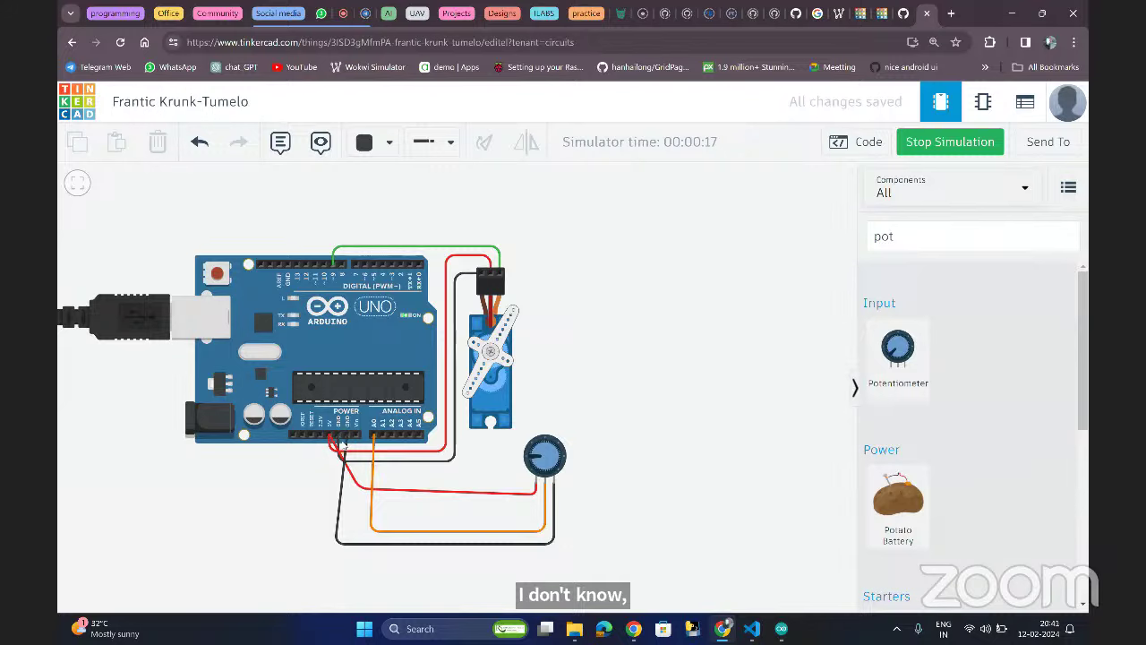
mouse_move(535, 456)
left_mouse_down()
mouse_move(557, 451)
mouse_move(564, 464)
mouse_move(550, 448)
mouse_move(537, 463)
mouse_move(558, 452)
left_mouse_up()
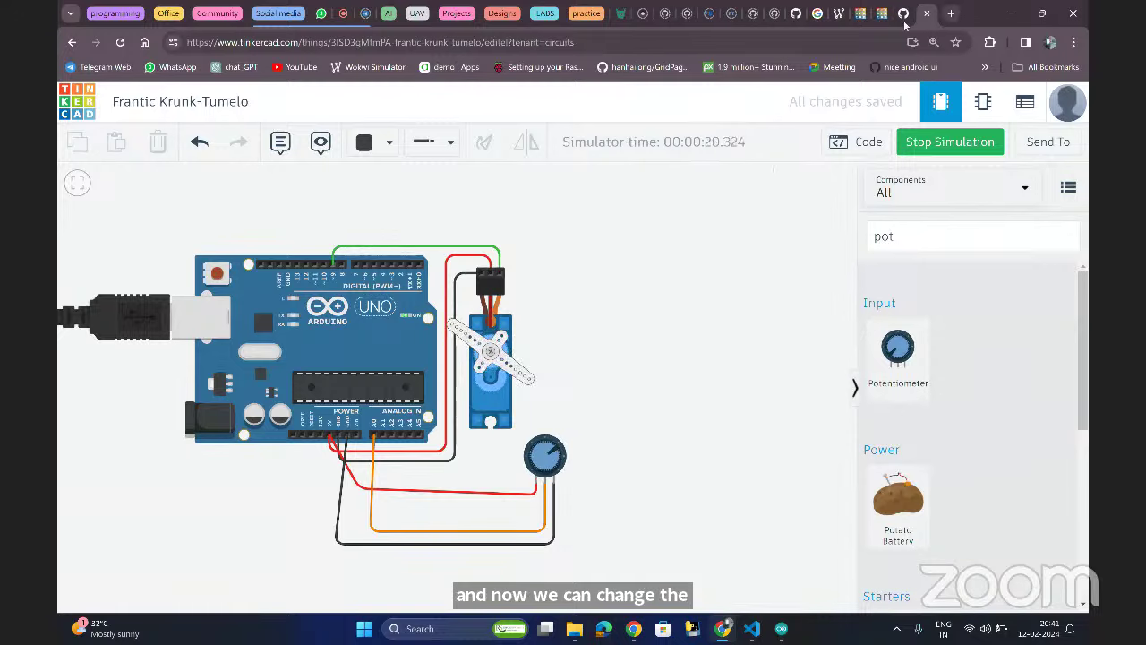
left_click(915, 140)
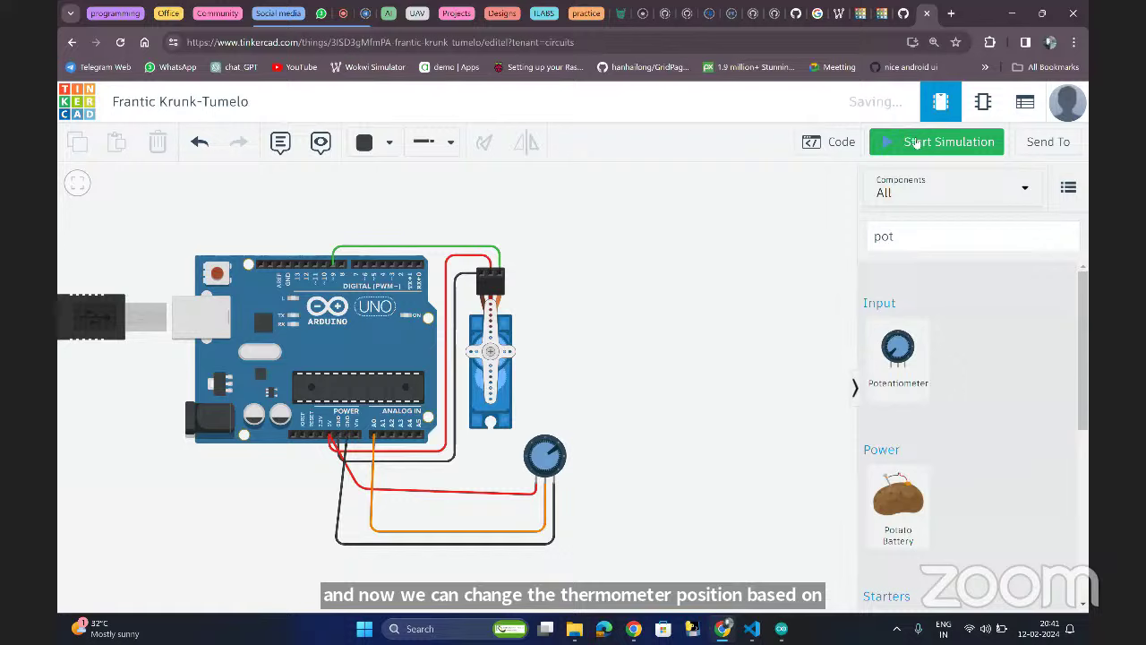
- In the Magnificent Trug design, move the servo's red wire from Vin to the 5V pin and deselect it
left_click(861, 15)
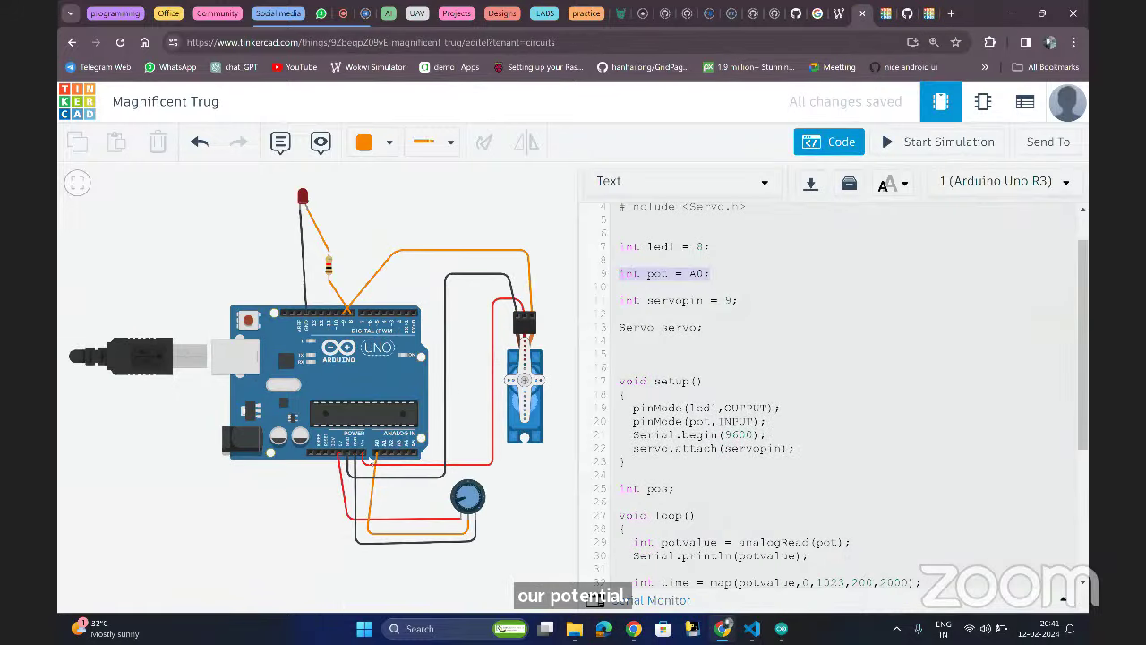
left_click(364, 462)
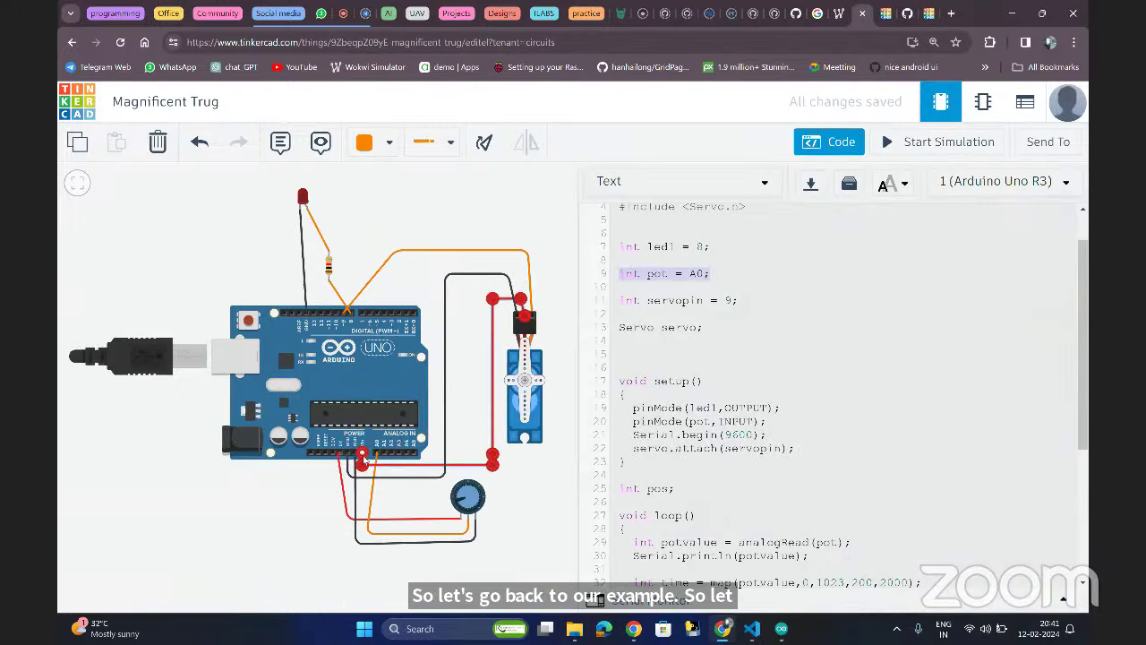
left_click(829, 141)
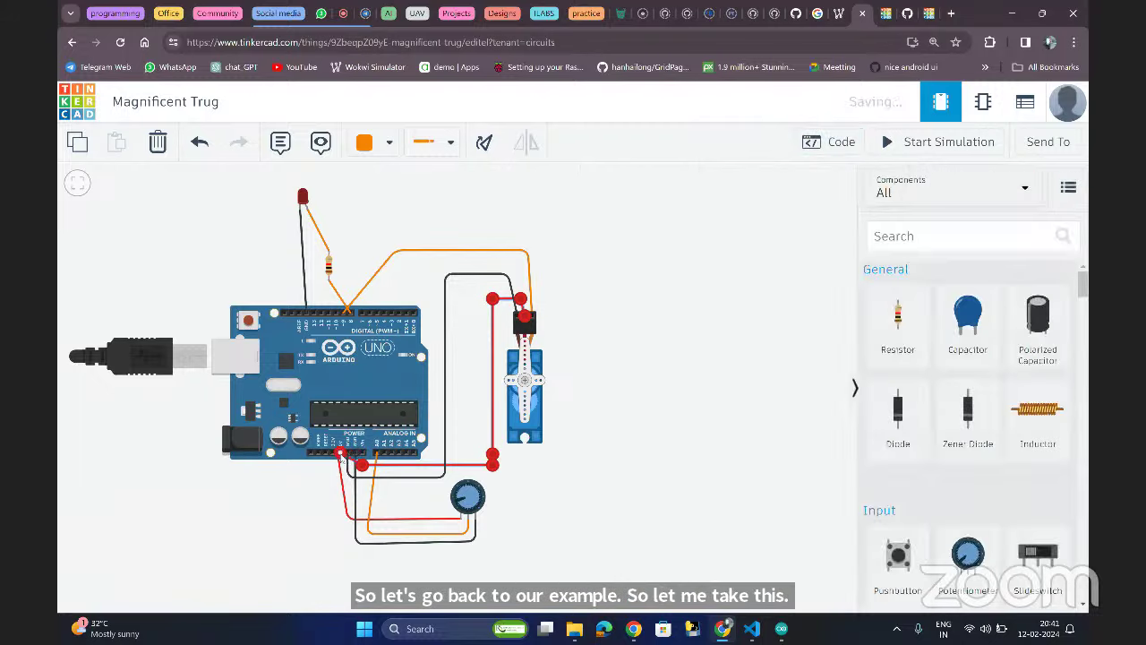
left_click(315, 507)
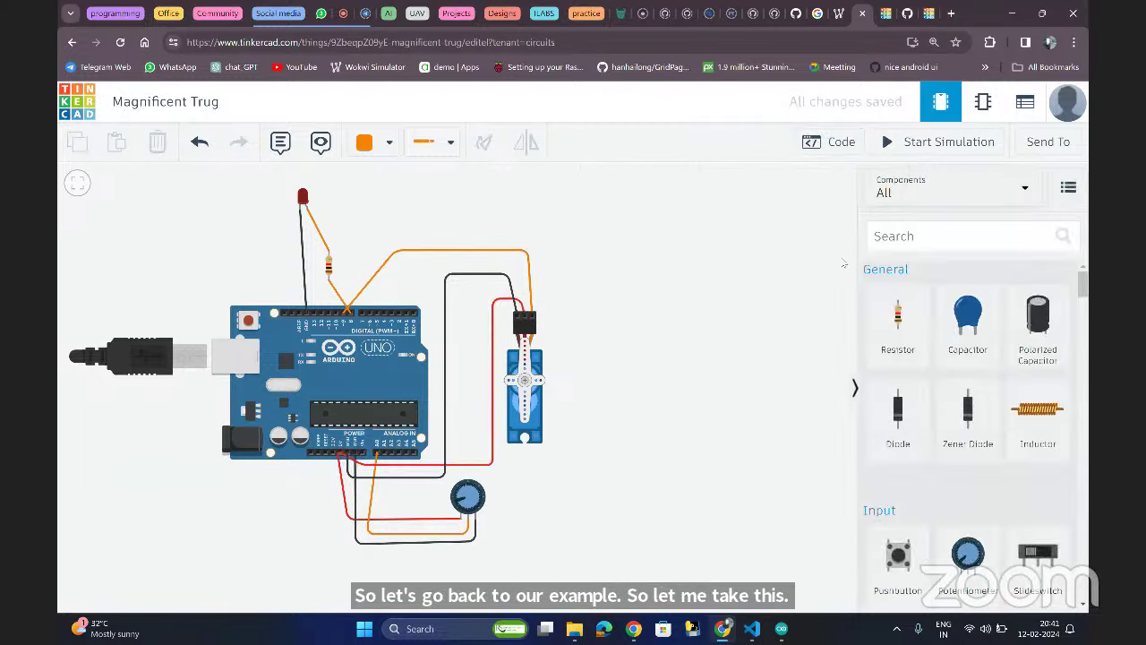
- Undo the recent code edits that removed the LED's digitalWrite and delay(time) lines from the loop
left_click(828, 141)
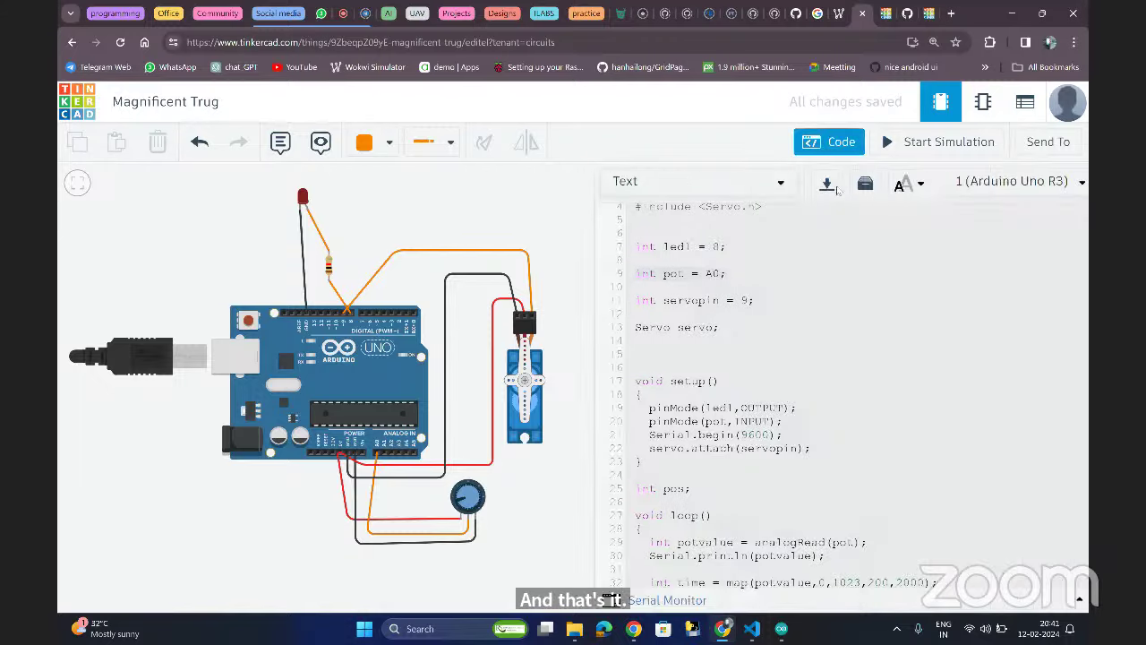
left_click(792, 320)
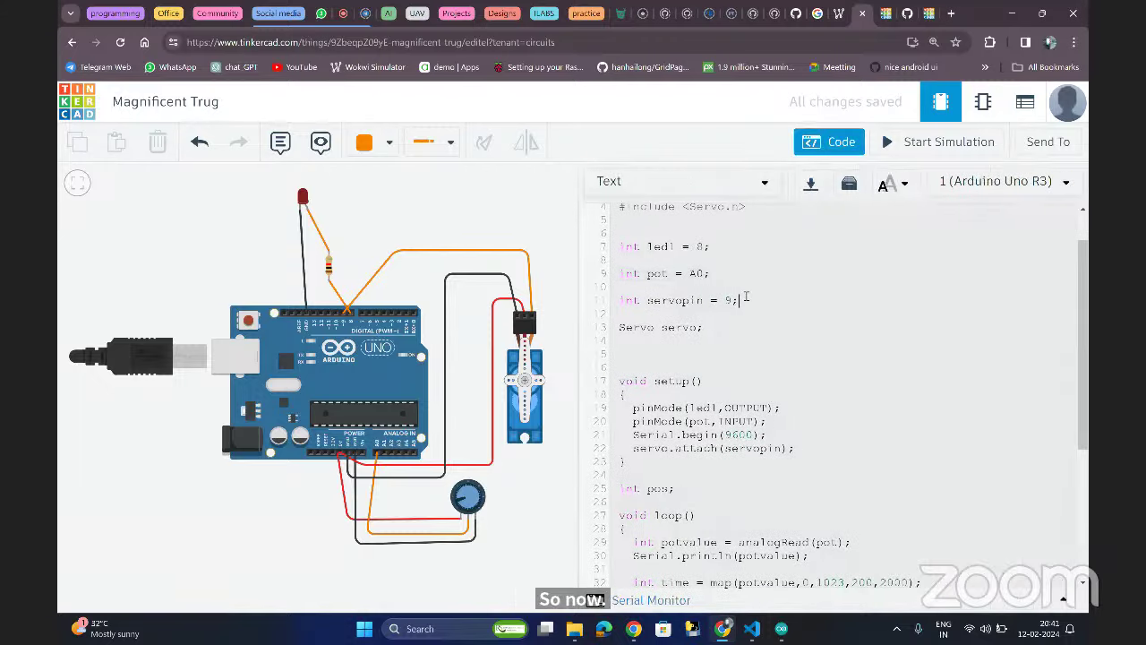
scroll(746, 297, "down", 5)
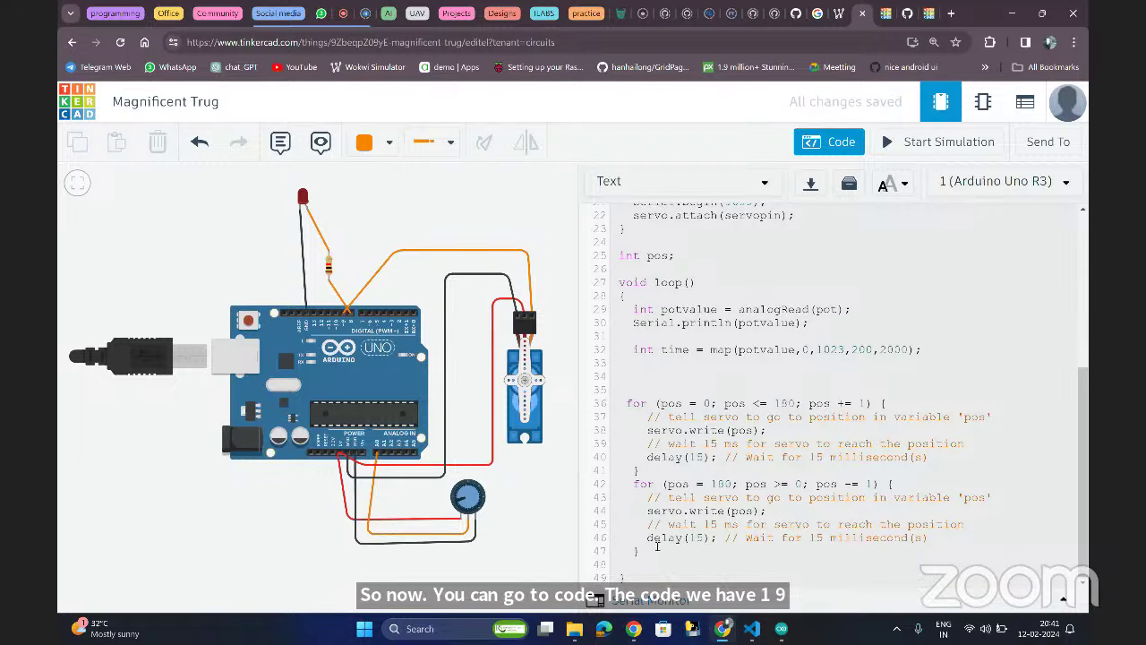
scroll(652, 556, "up", 3)
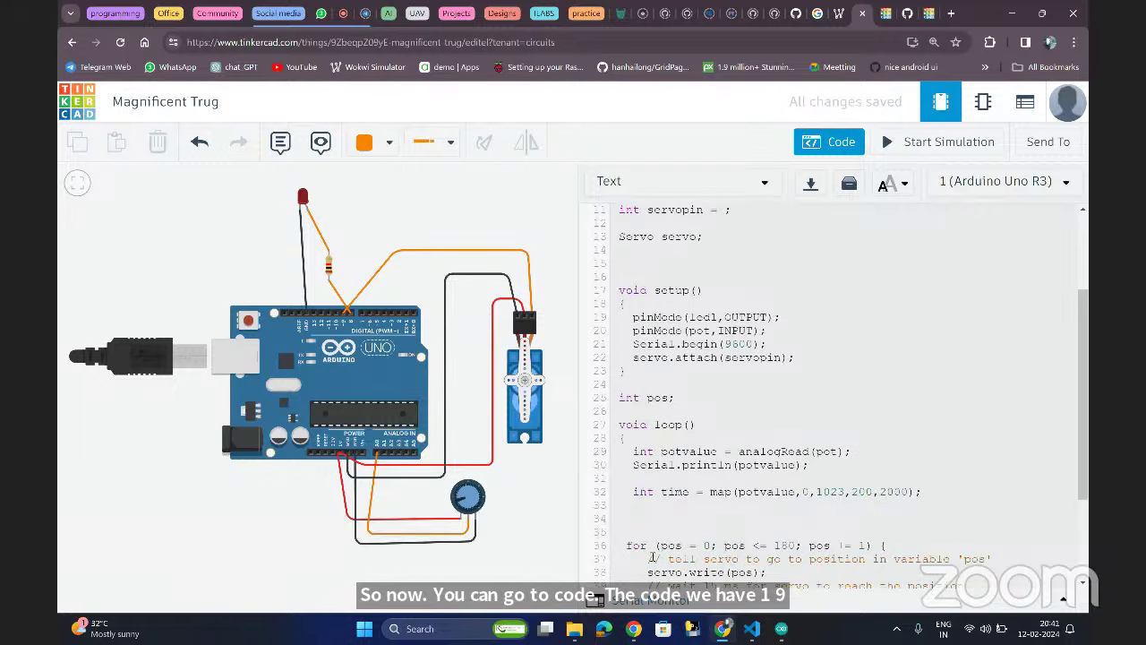
key("ctrl+z")
key("ctrl+z")
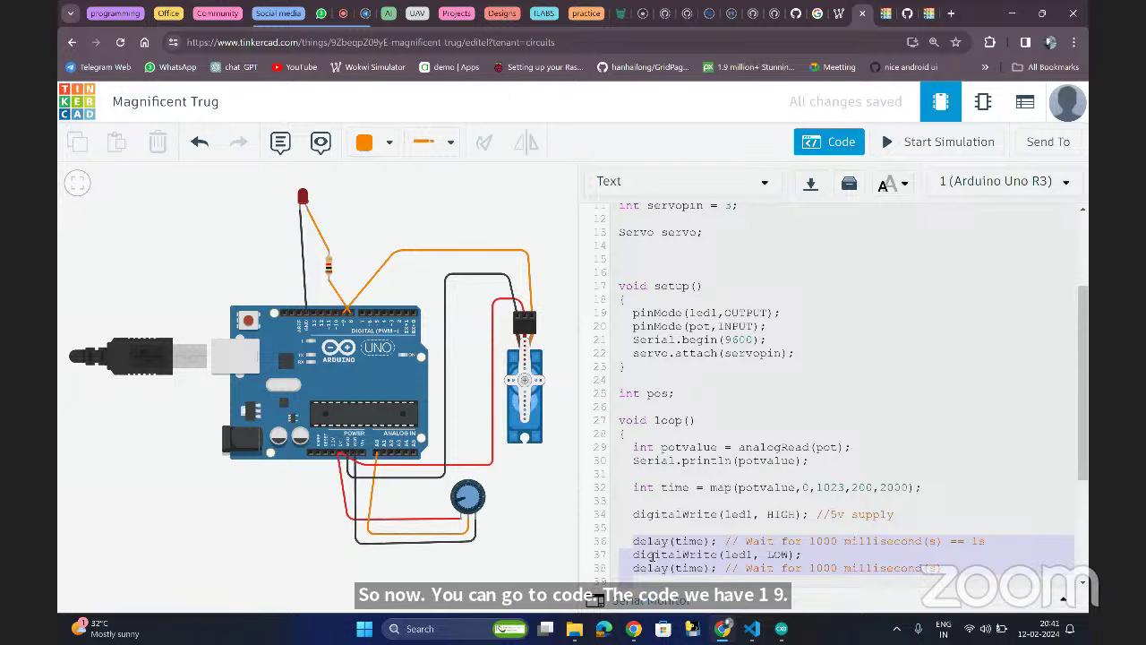
left_click(704, 501)
scroll(706, 497, "down", 4)
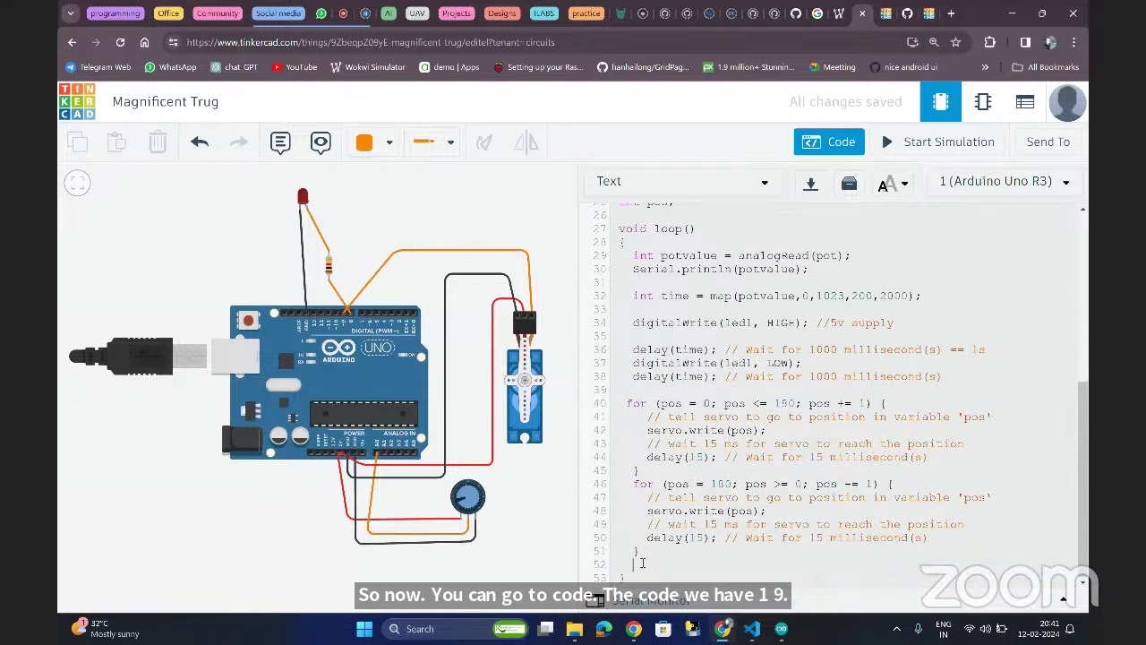
- Delete both servo sweep for loops with their comments and delays, keeping only a single servo.write(pos); line
left_click_drag(642, 562, 630, 468)
key("BackSpace")
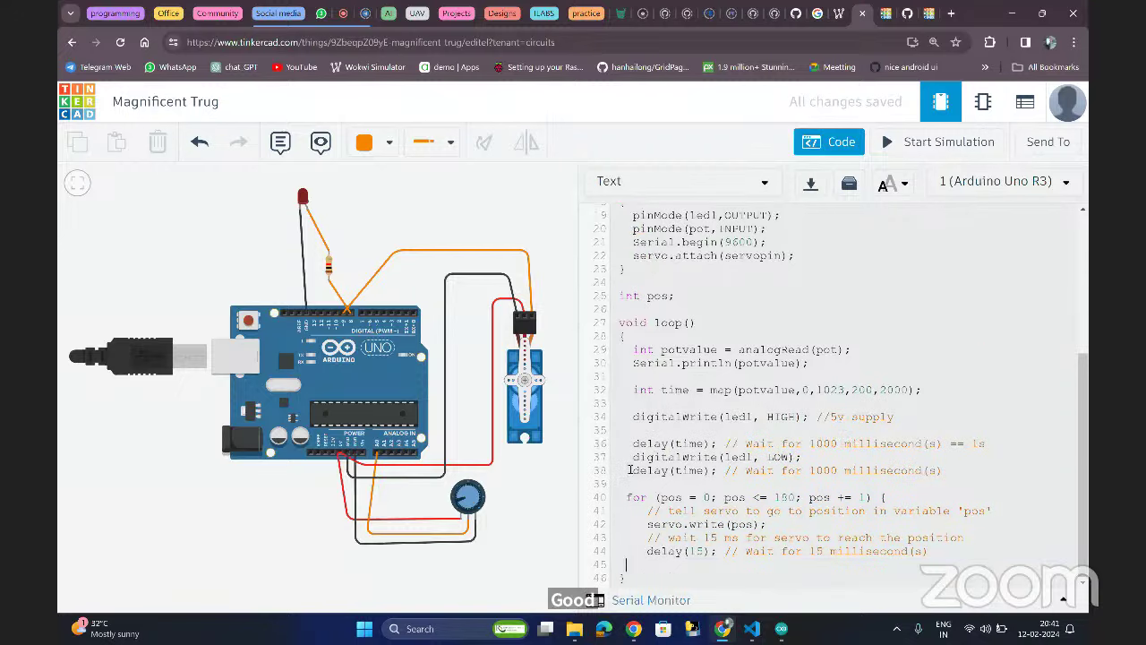
left_click_drag(631, 519, 622, 493)
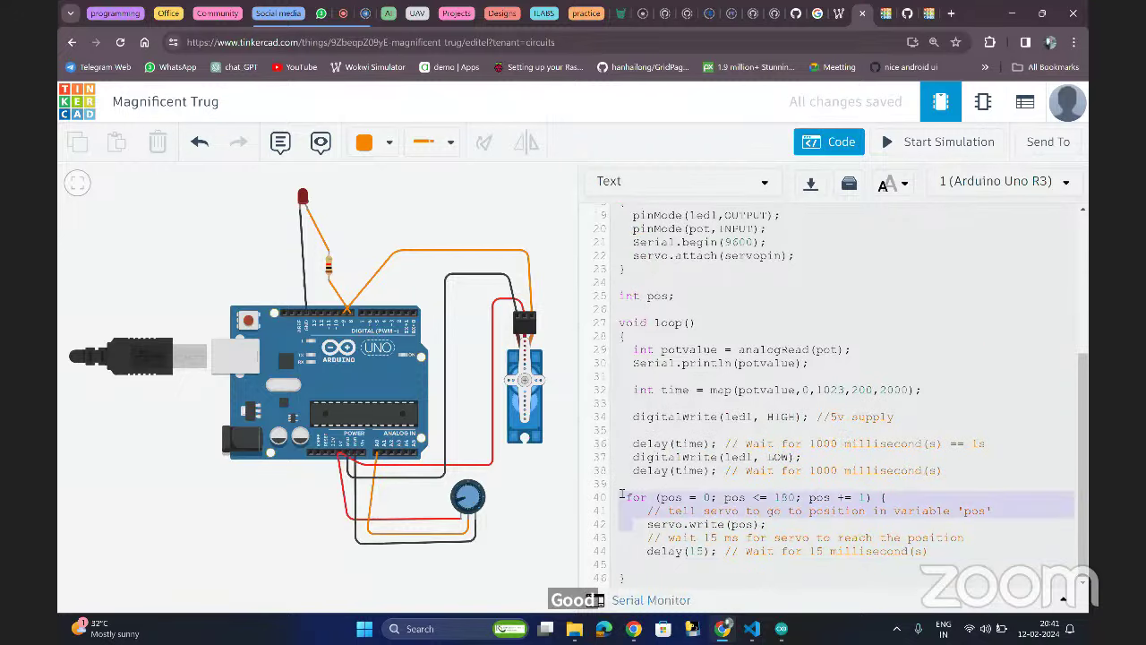
key("BackSpace")
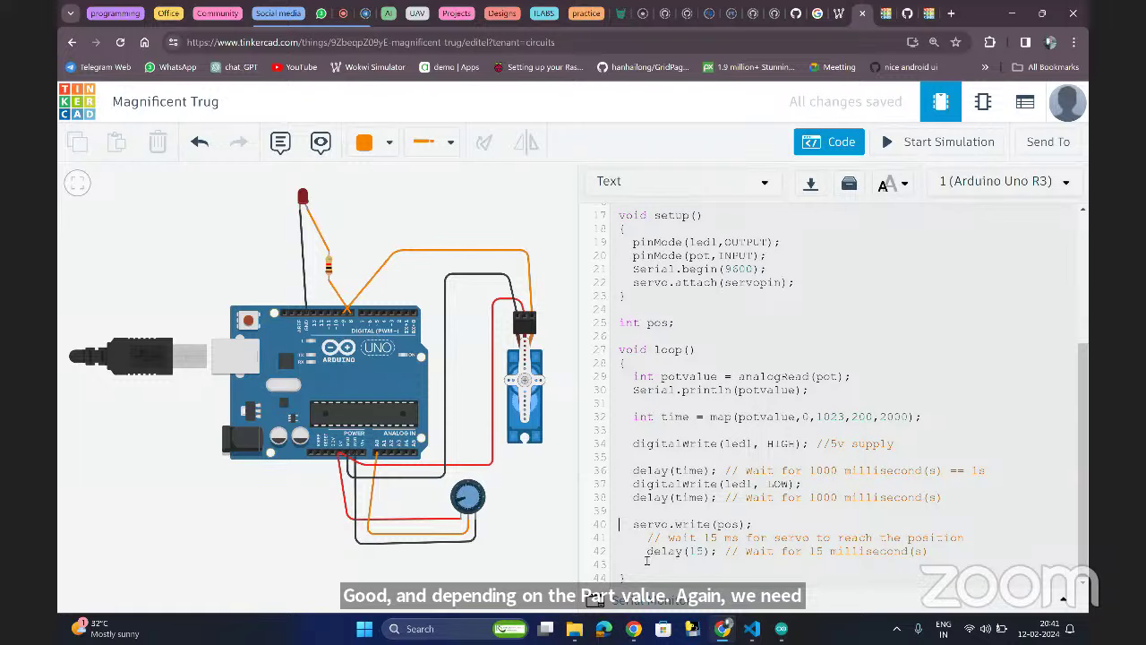
left_click_drag(647, 562, 636, 541)
key("BackSpace")
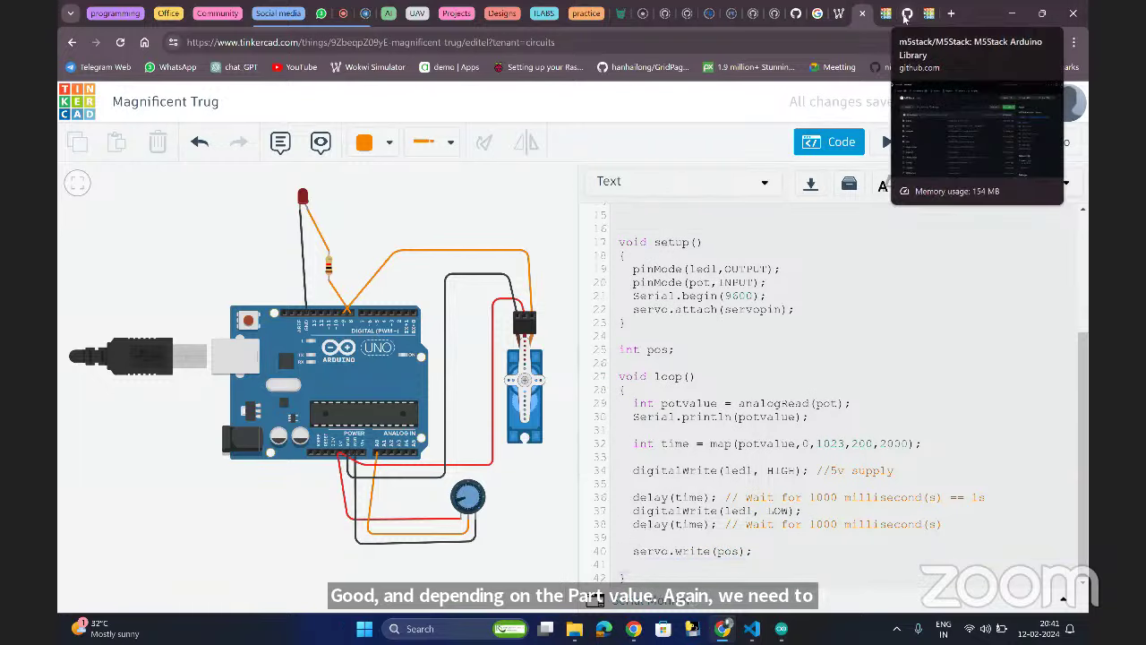
- Copy the expression map(potvalue,0,1023,0,180); from the loop code of the Frantic Krunk-Tumelo design
left_click(928, 13)
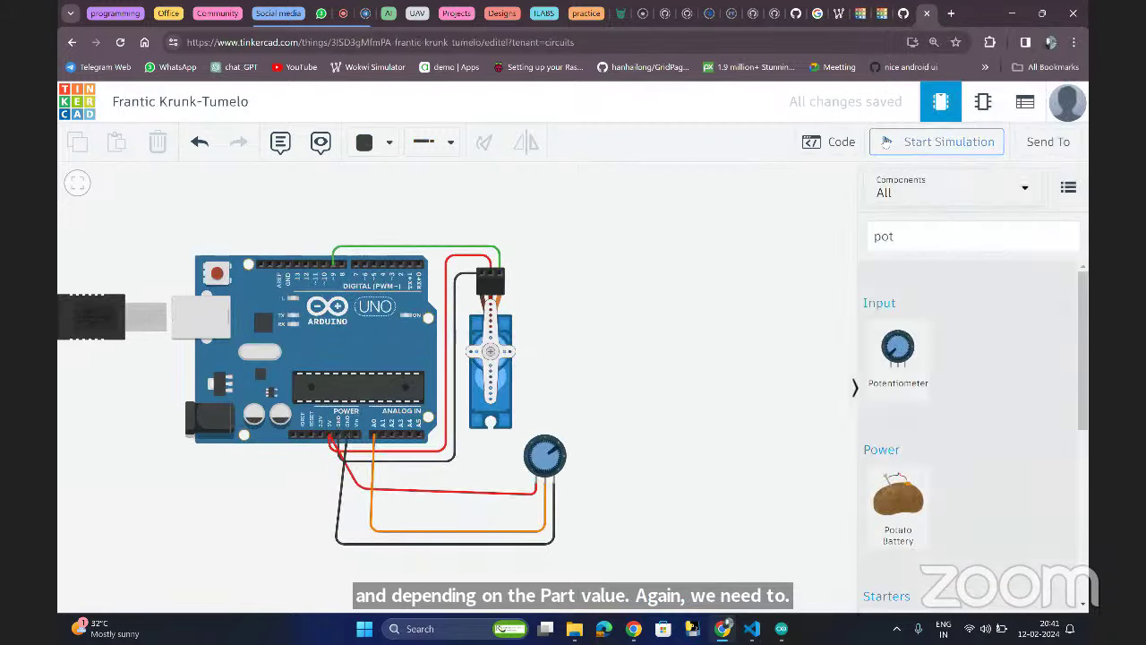
left_click(812, 141)
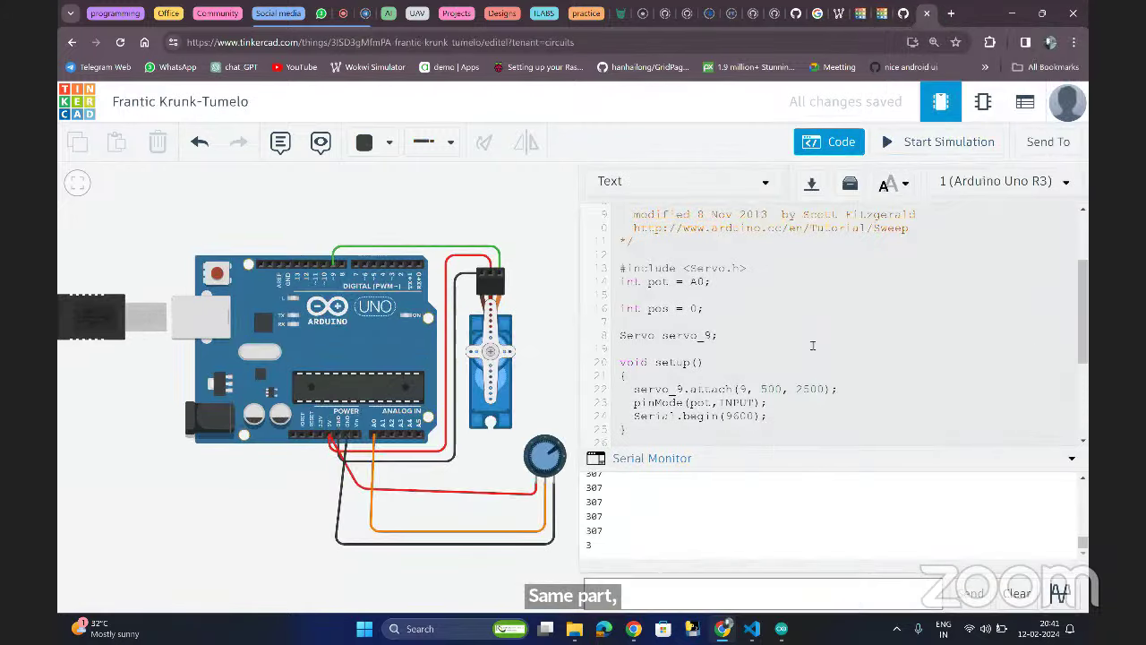
scroll(729, 349, "down", 4)
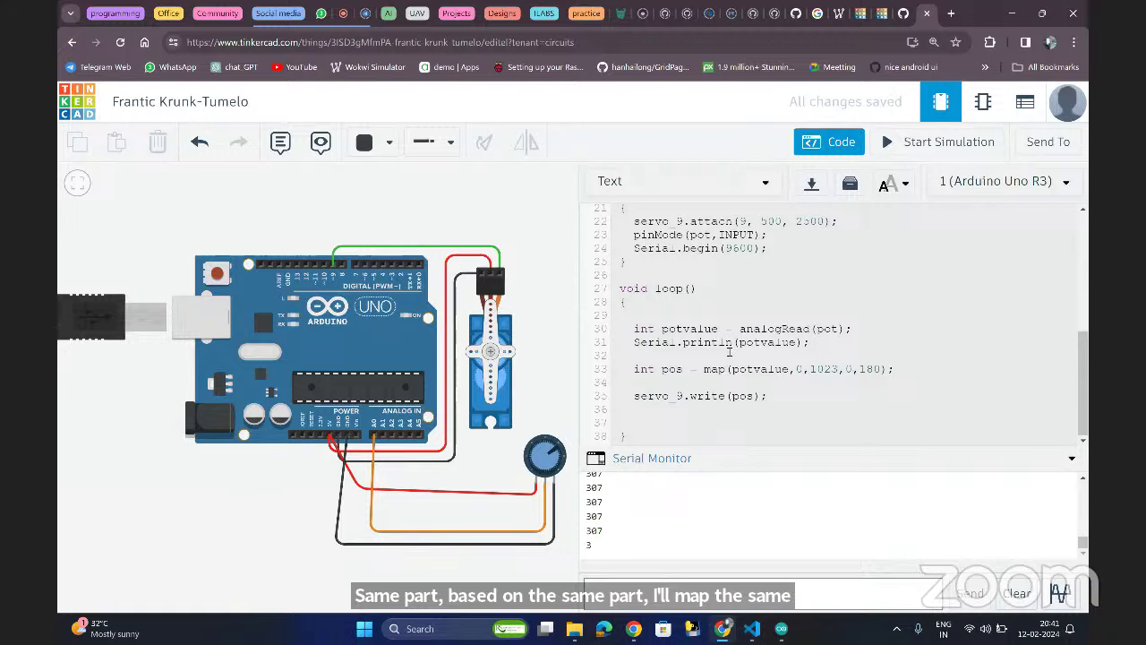
left_click_drag(703, 369, 893, 368)
key("ctrl+c")
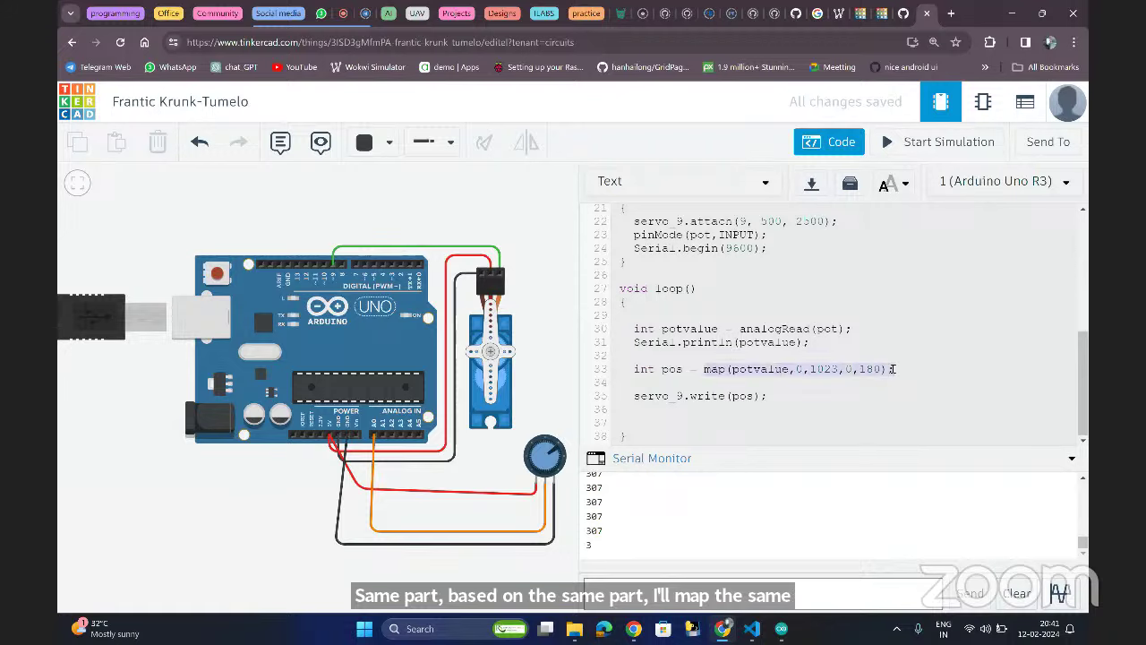
- In the Magnificent Trug code, replace pos in servo.write with map(potvalue,0,1023,0,180) and remove the extra semicolon
left_click(859, 12)
double_click(722, 550)
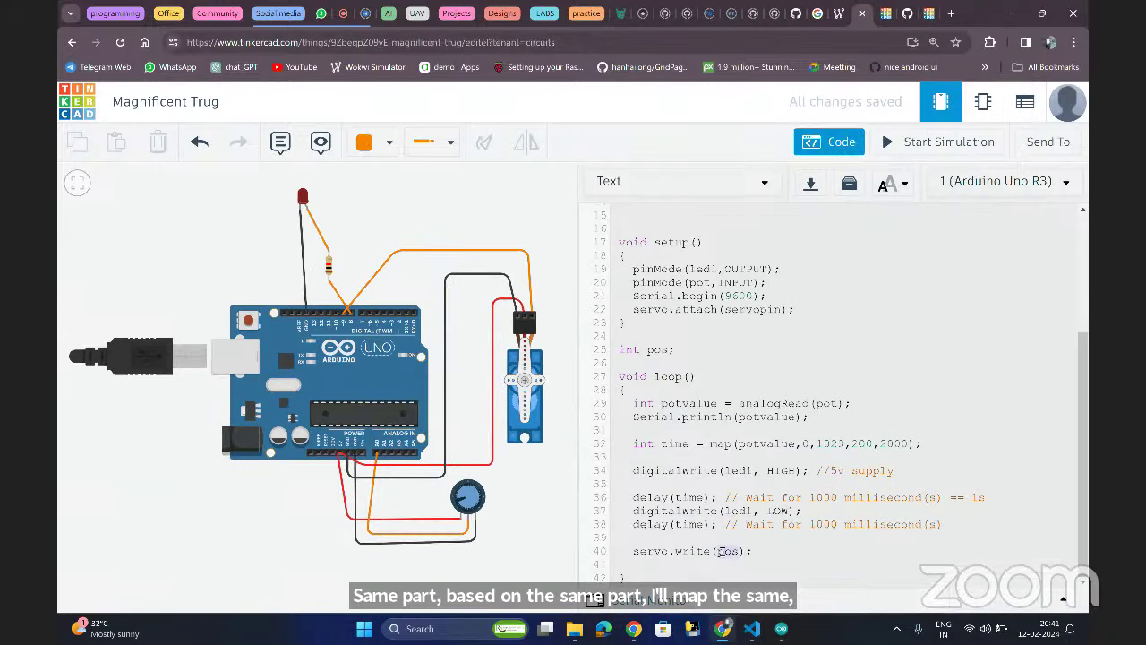
key("ctrl+v")
double_click(763, 552)
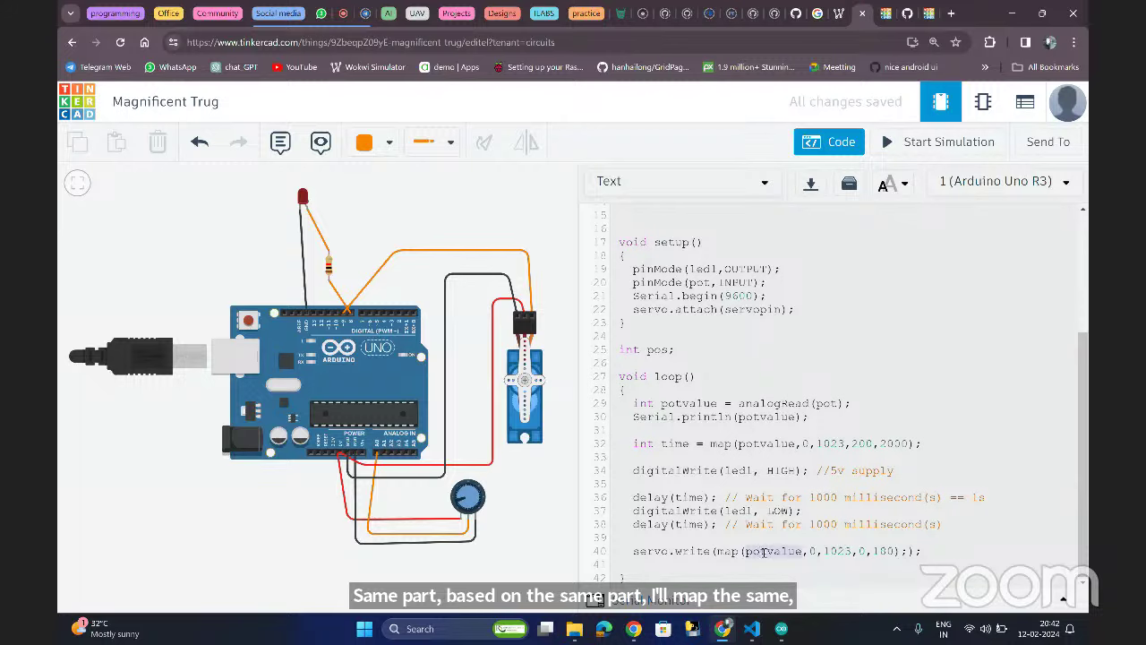
left_click(905, 550)
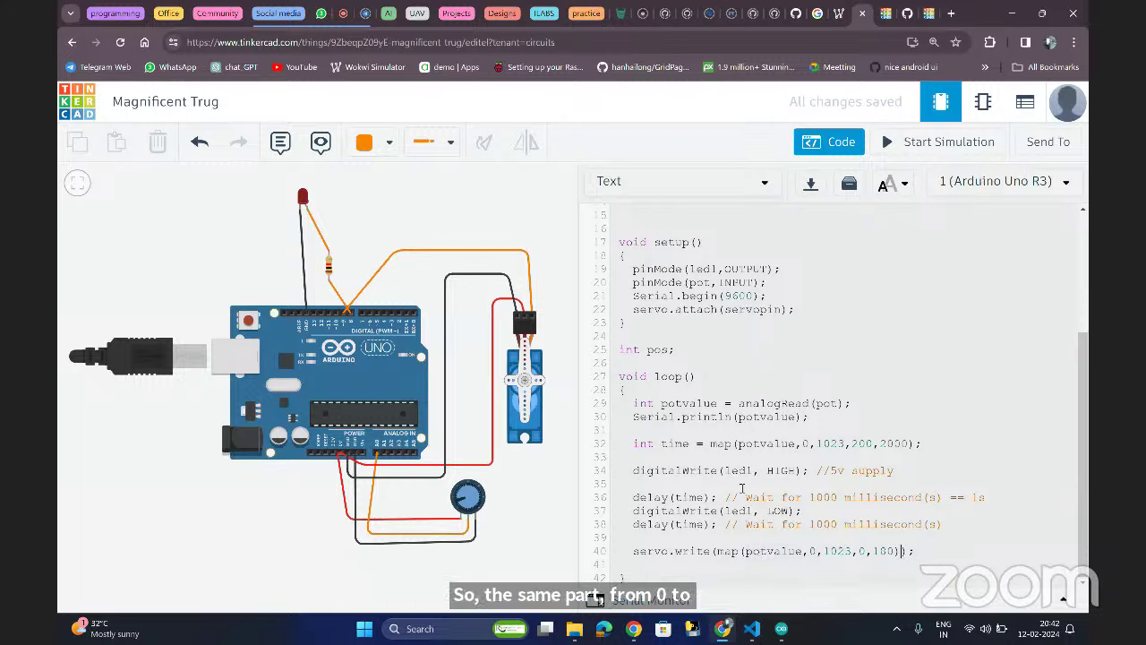
- Simulate the circuit while turning the potentiometer, stop it, and check the pin definitions at the start of the code
left_click(942, 142)
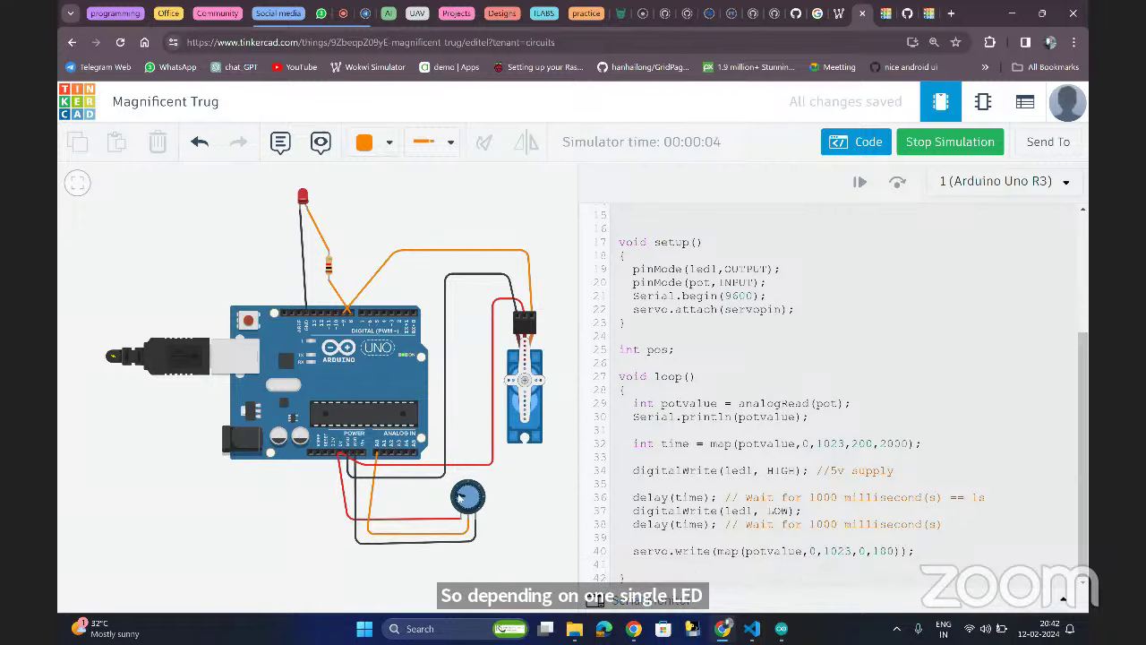
mouse_move(461, 502)
left_mouse_down()
mouse_move(472, 489)
mouse_move(484, 509)
left_mouse_up()
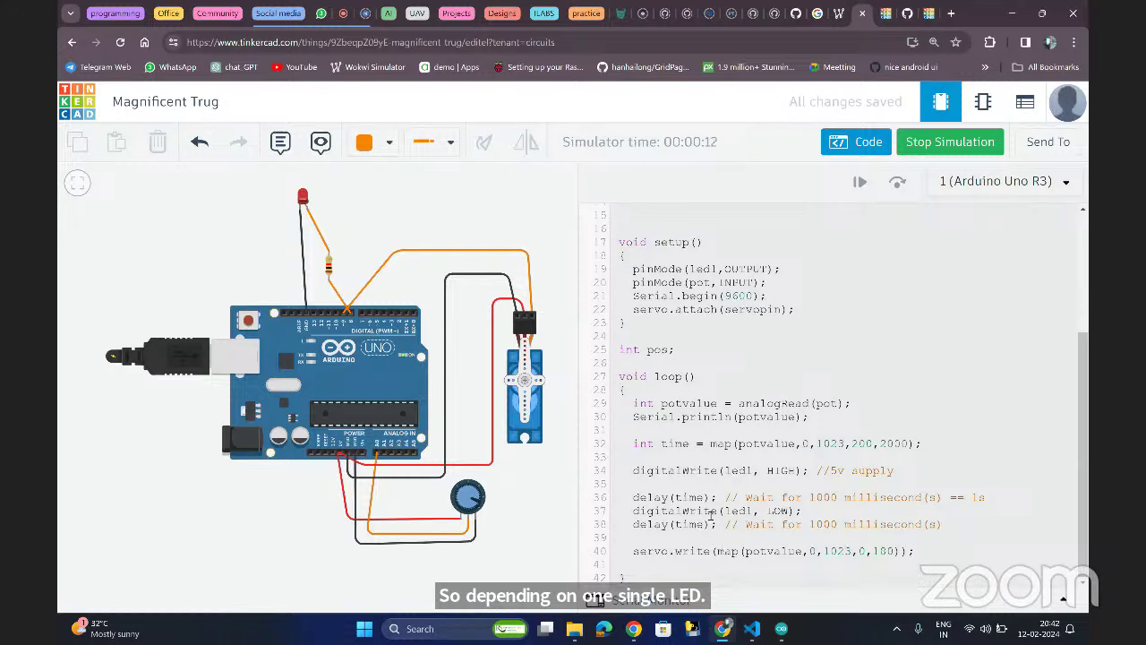
left_click(725, 408)
scroll(725, 364, "up", 3)
scroll(730, 341, "up", 1)
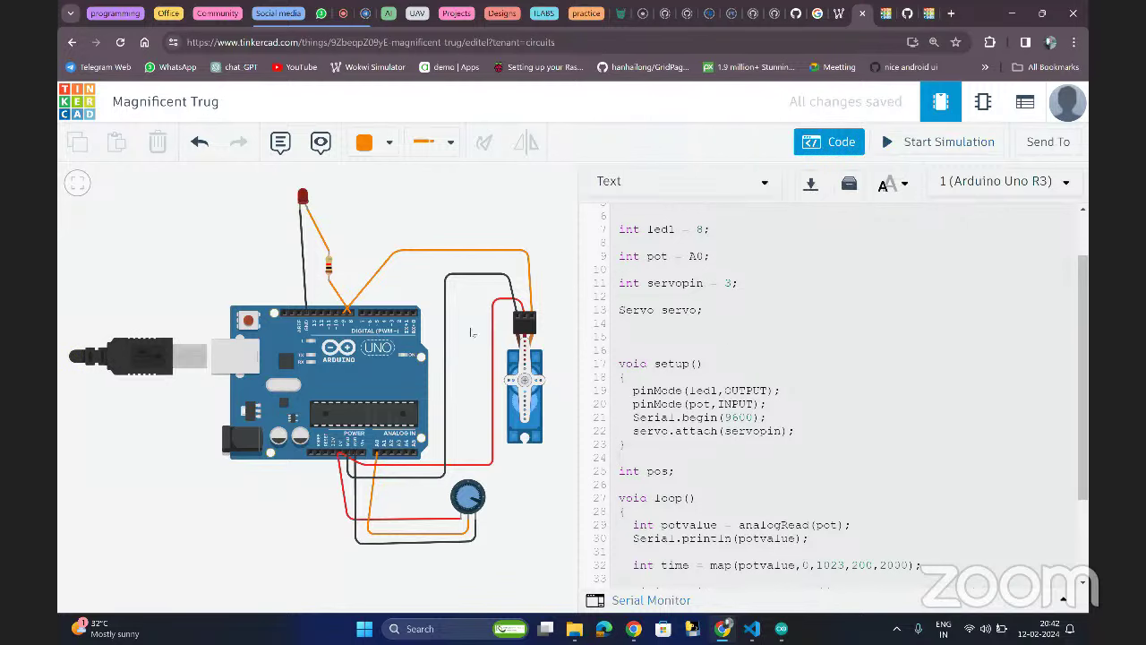
- Move the servo's orange signal wire from pin 9 to digital pin 3, and review the code again
left_click(354, 305)
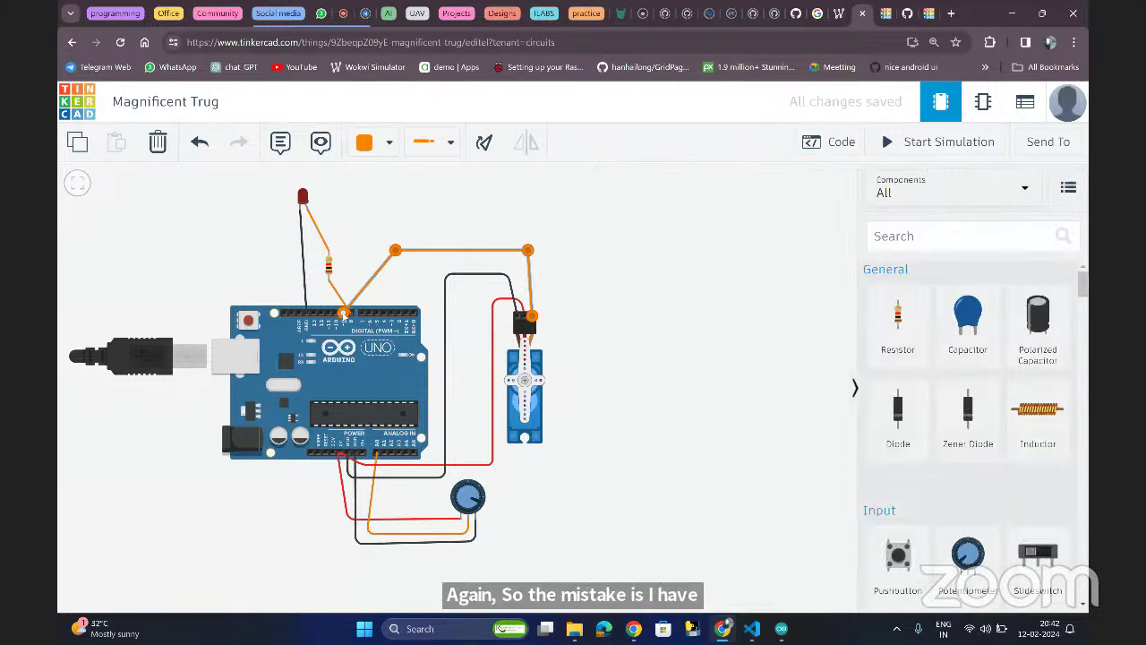
left_click_drag(347, 310, 392, 313)
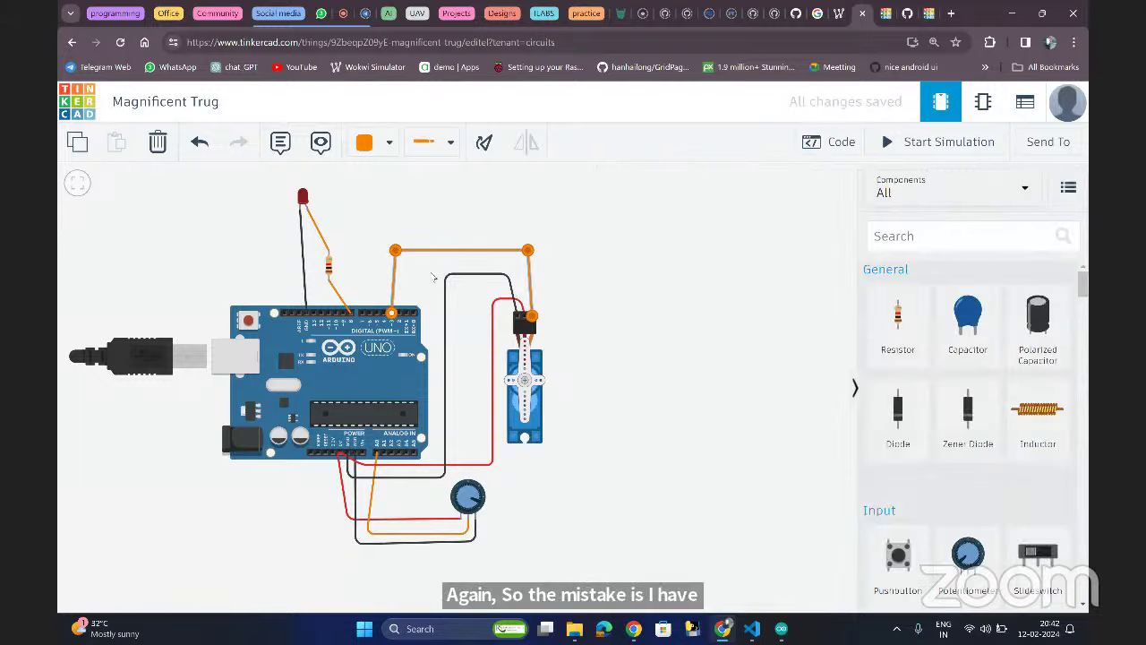
left_click(721, 218)
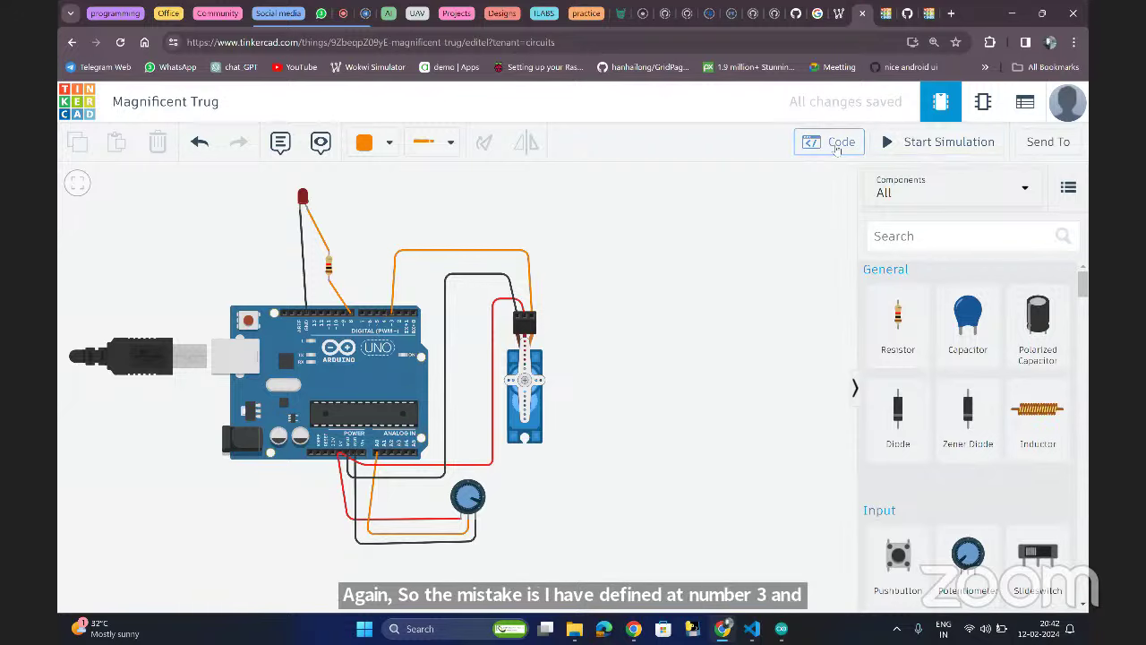
left_click(835, 145)
left_click(834, 312)
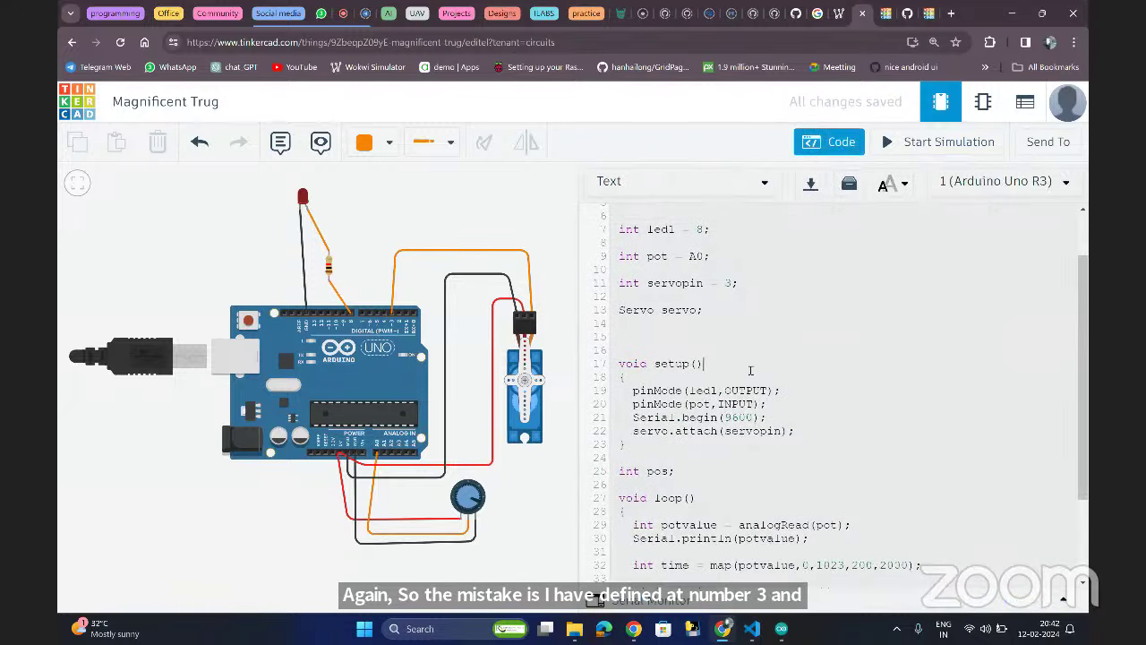
scroll(751, 371, "down", 2)
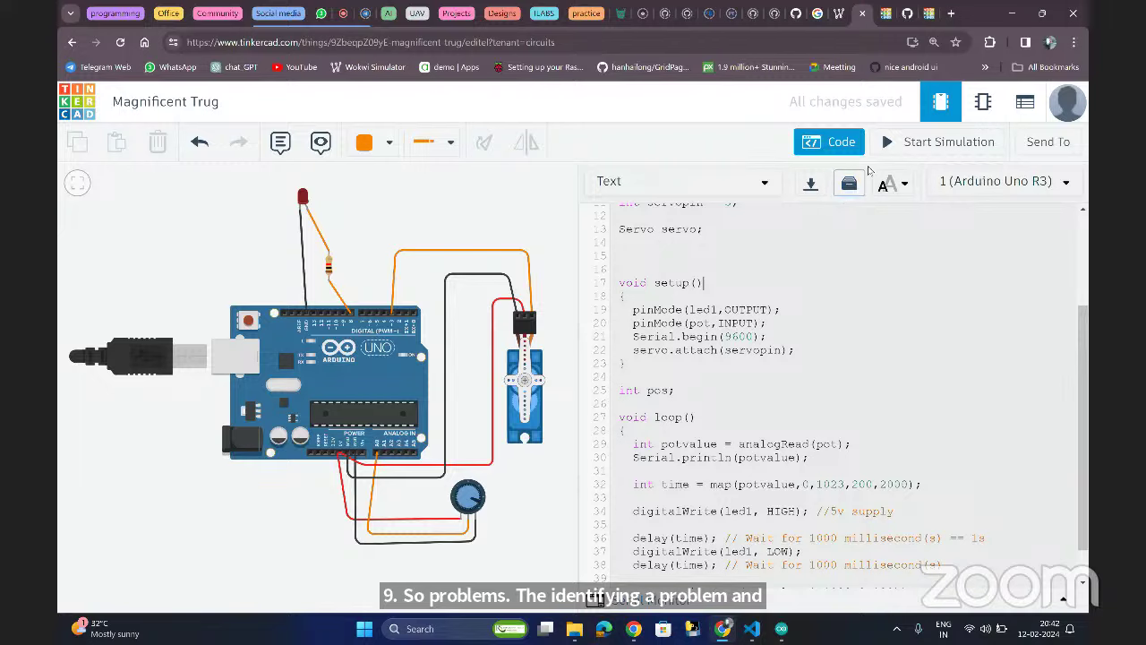
- Simulate the circuit while turning the potentiometer both ways to check the LED blink rate and servo angle, and stop the simulation
left_click(912, 145)
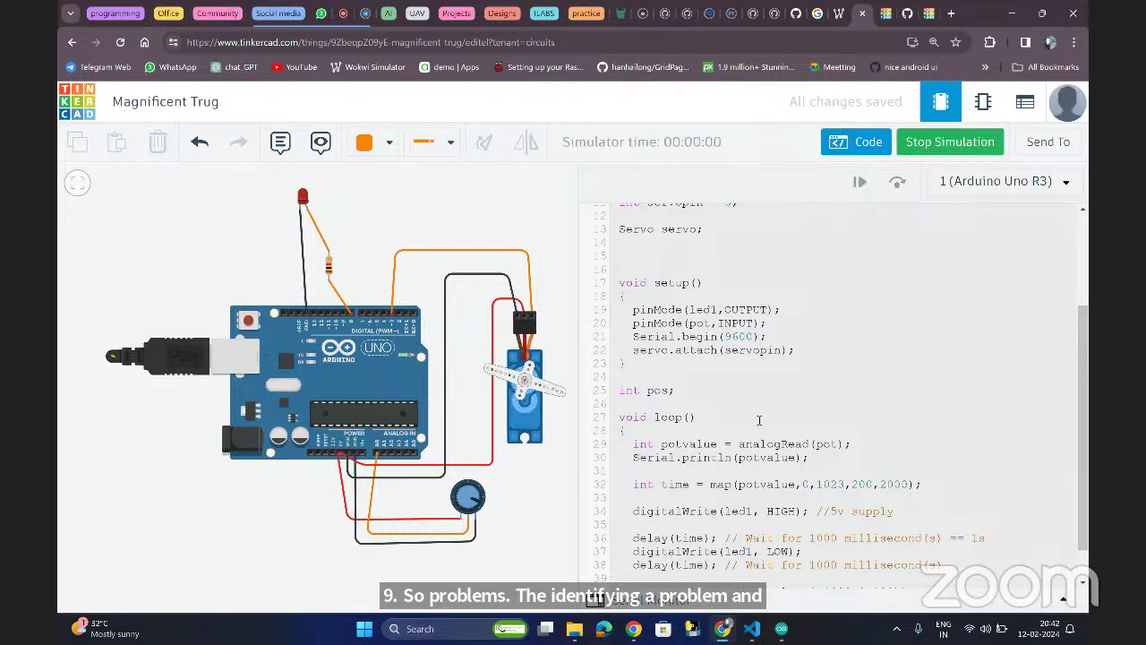
scroll(675, 444, "down", 1)
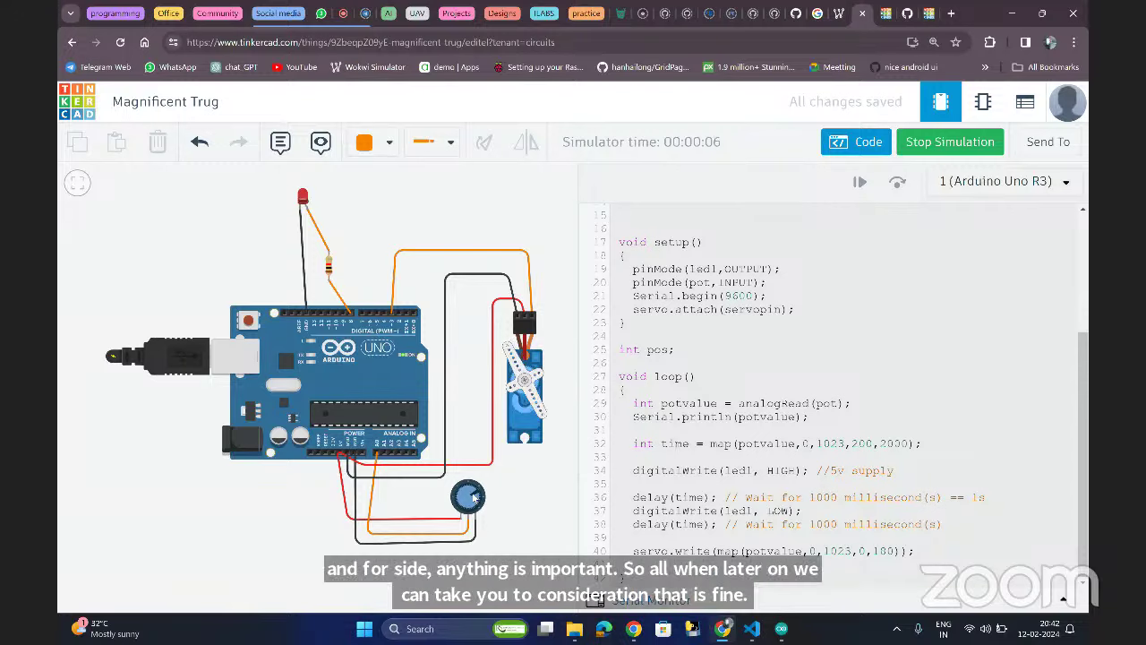
mouse_move(472, 495)
left_mouse_down()
mouse_move(457, 503)
mouse_move(469, 493)
mouse_move(479, 508)
left_mouse_up()
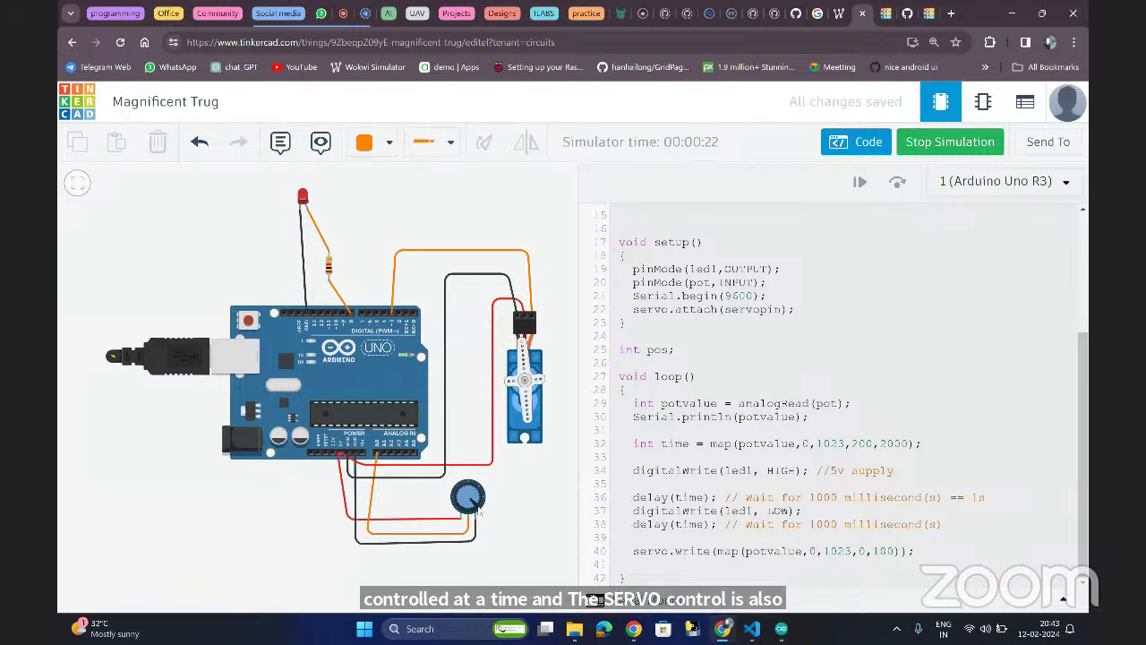
mouse_move(481, 508)
left_mouse_down()
mouse_move(474, 495)
mouse_move(459, 507)
left_mouse_up()
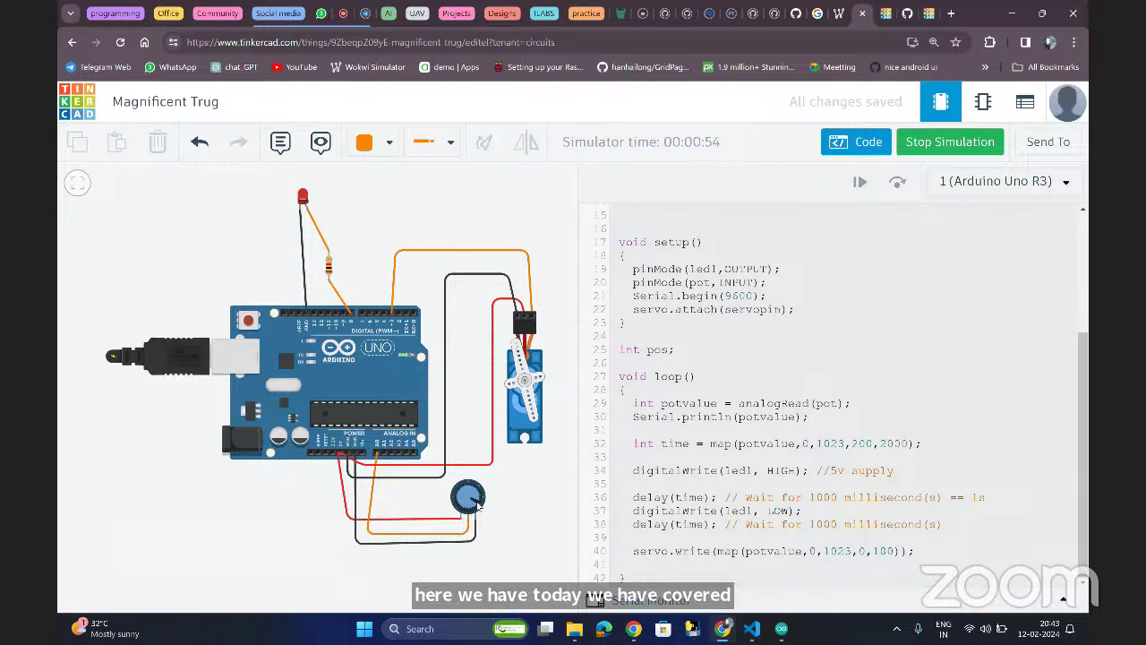
mouse_move(352, 267)
left_mouse_down()
mouse_move(335, 252)
mouse_move(355, 277)
left_mouse_up()
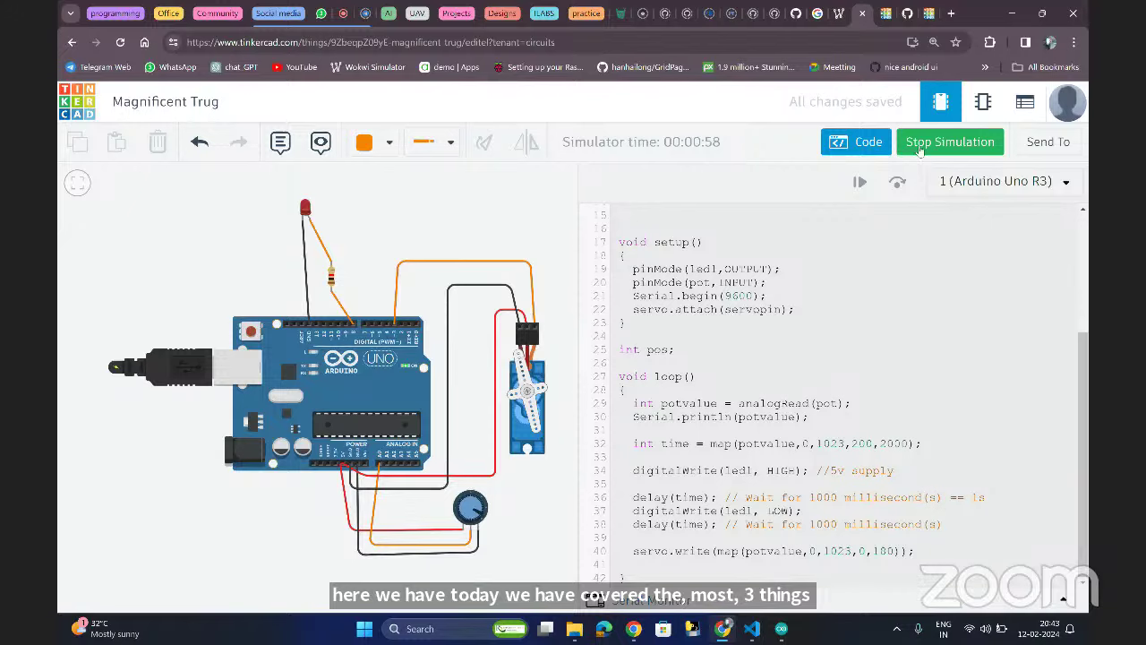
left_click(950, 141)
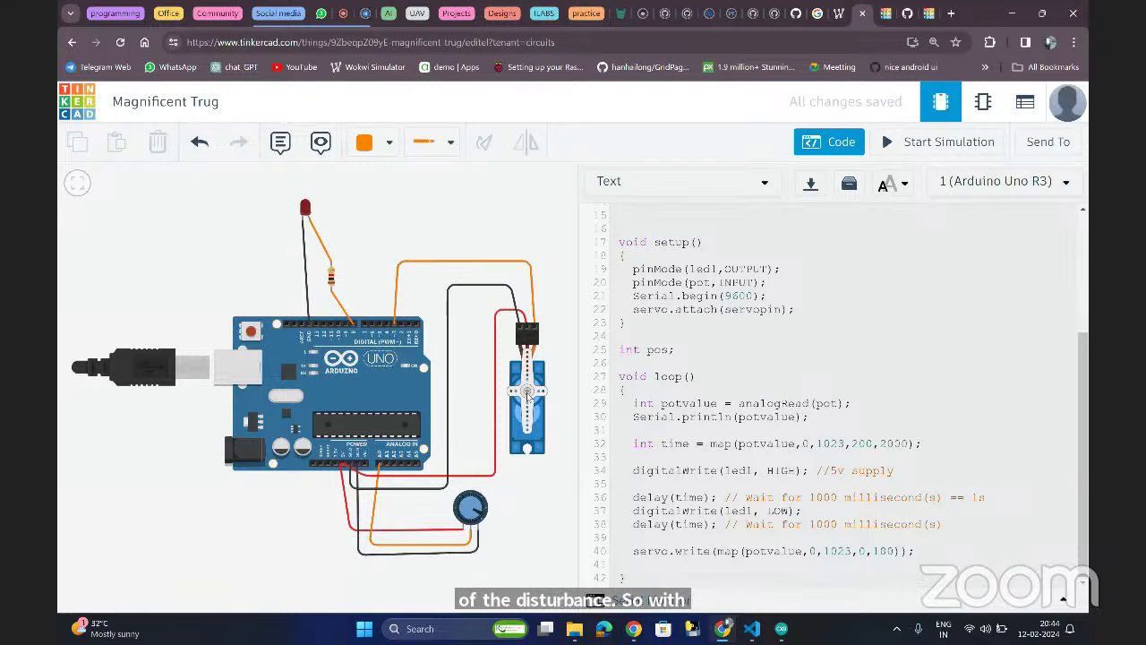
- Inspect the properties of the micro servo, the potentiometer and the LED one after another
left_click(524, 419)
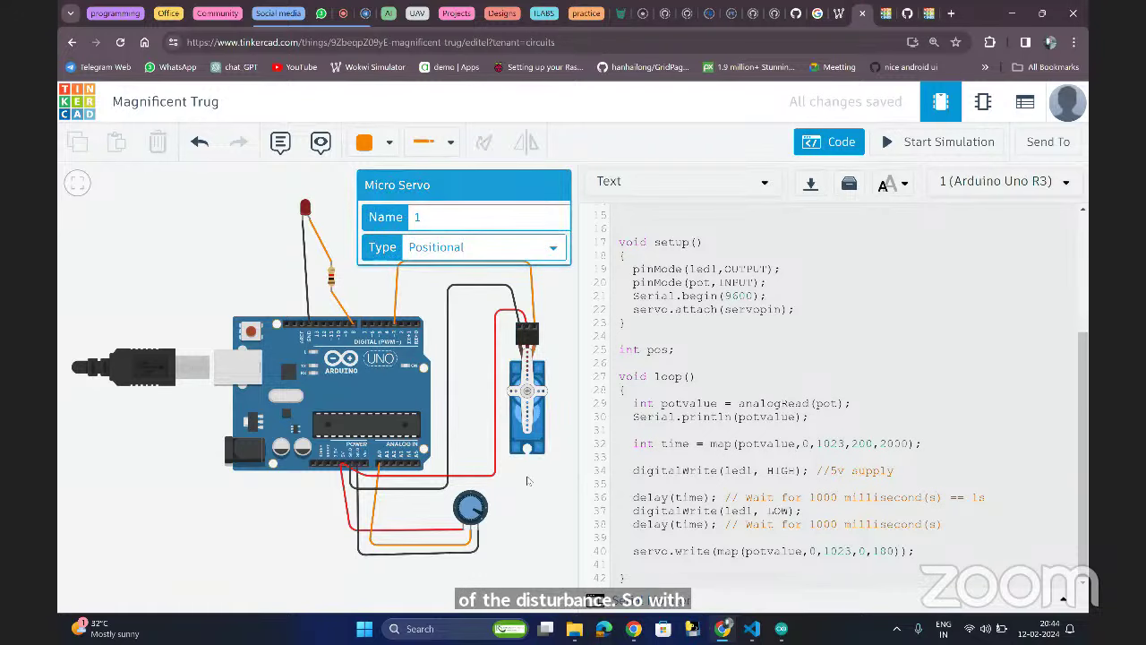
left_click(505, 497)
left_click(471, 508)
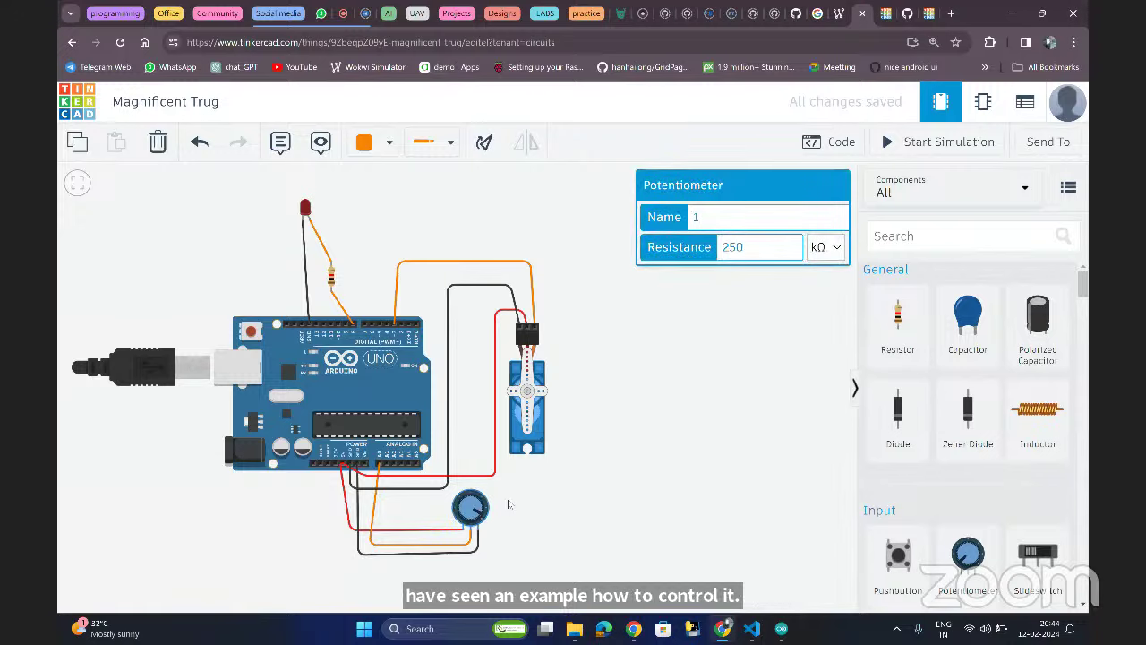
left_click(516, 504)
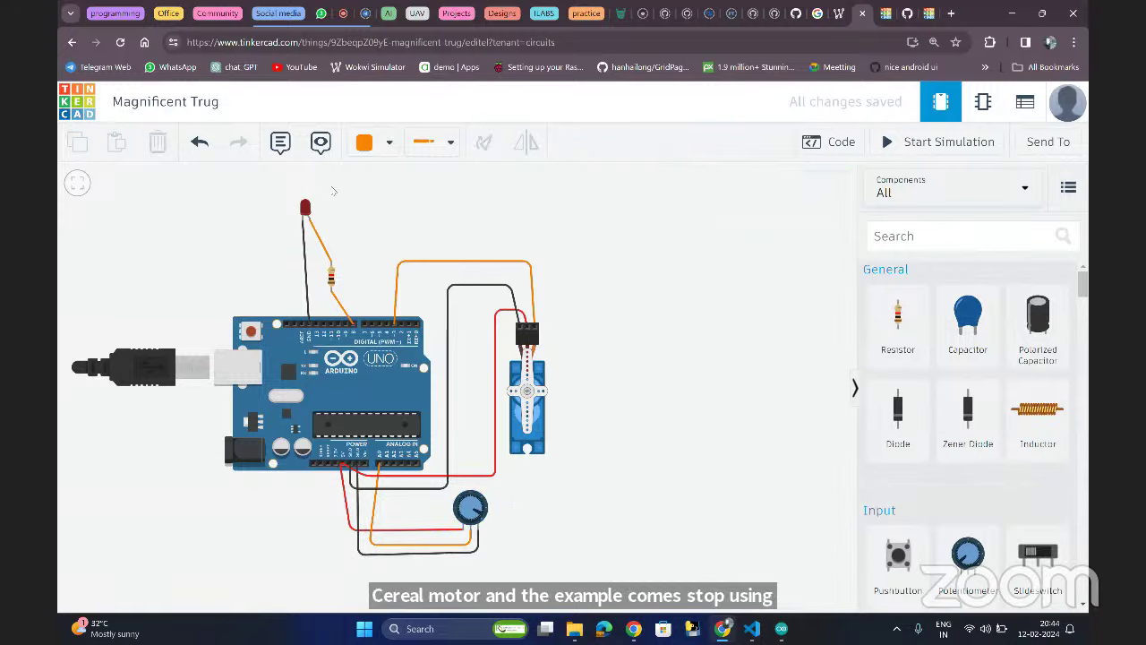
left_click(306, 209)
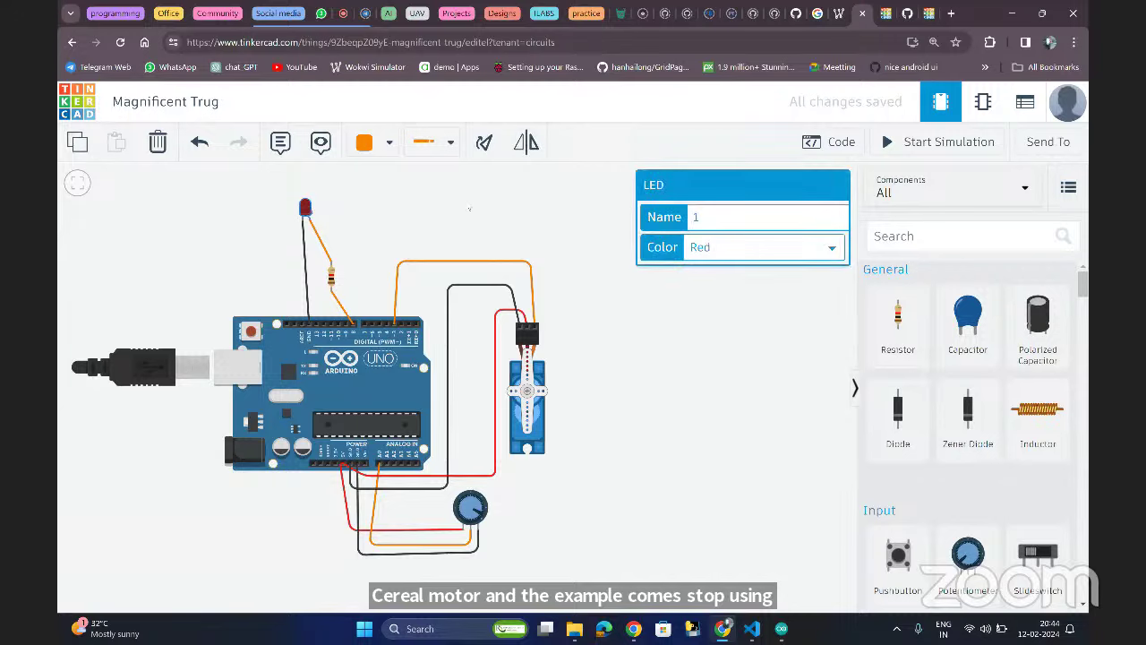
left_click(469, 210)
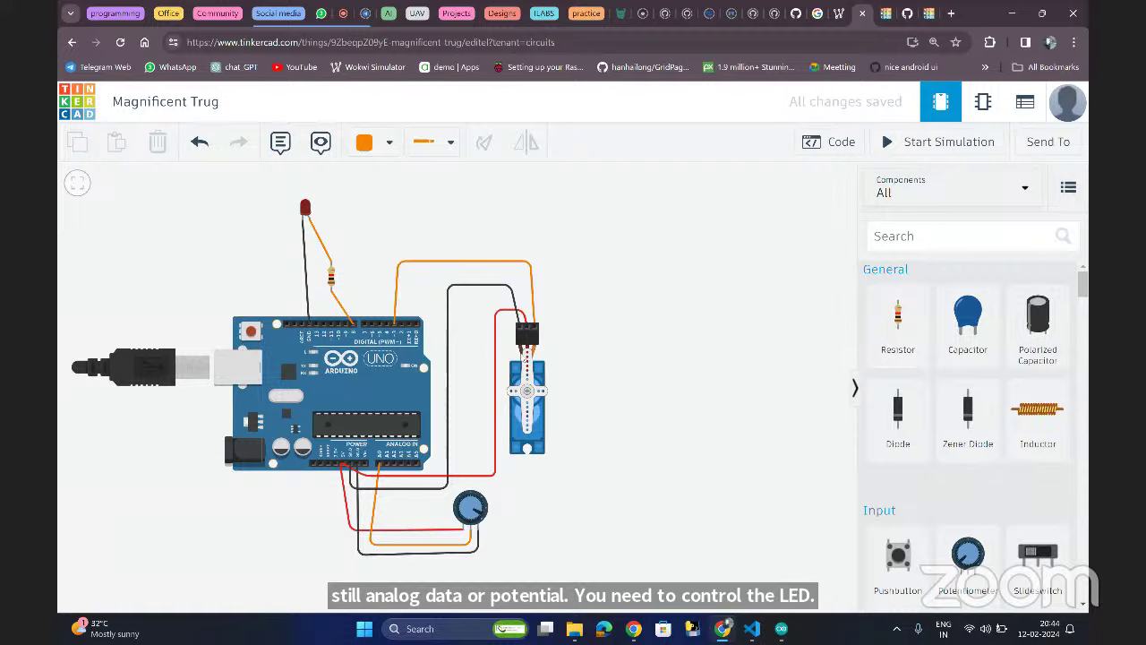
left_click(528, 390)
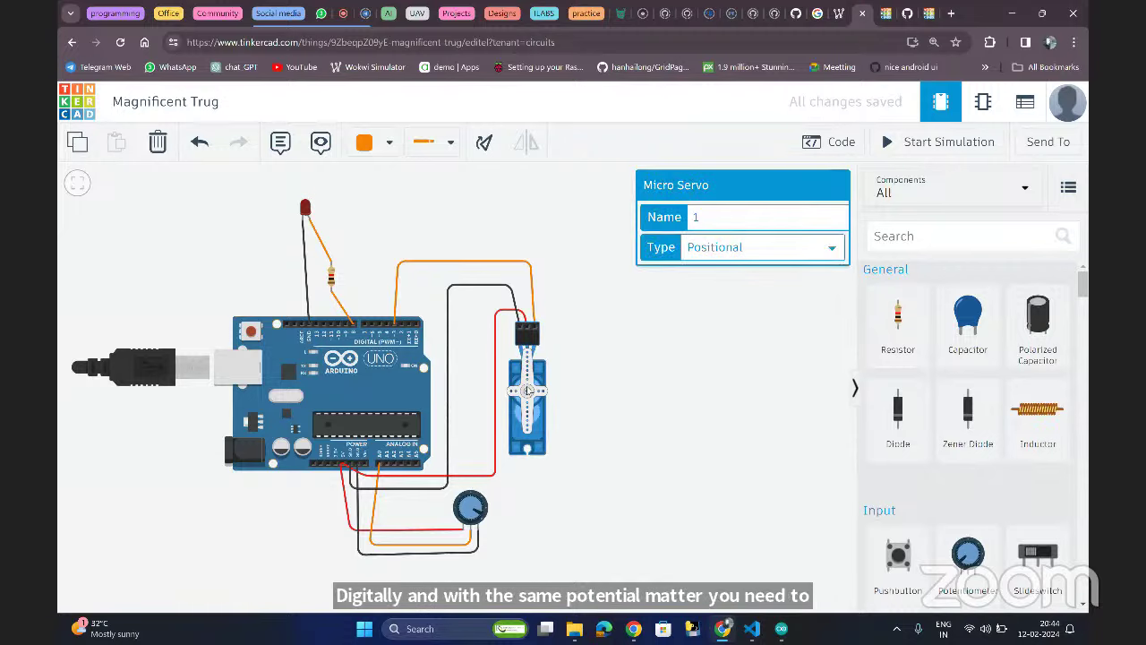
left_click(574, 356)
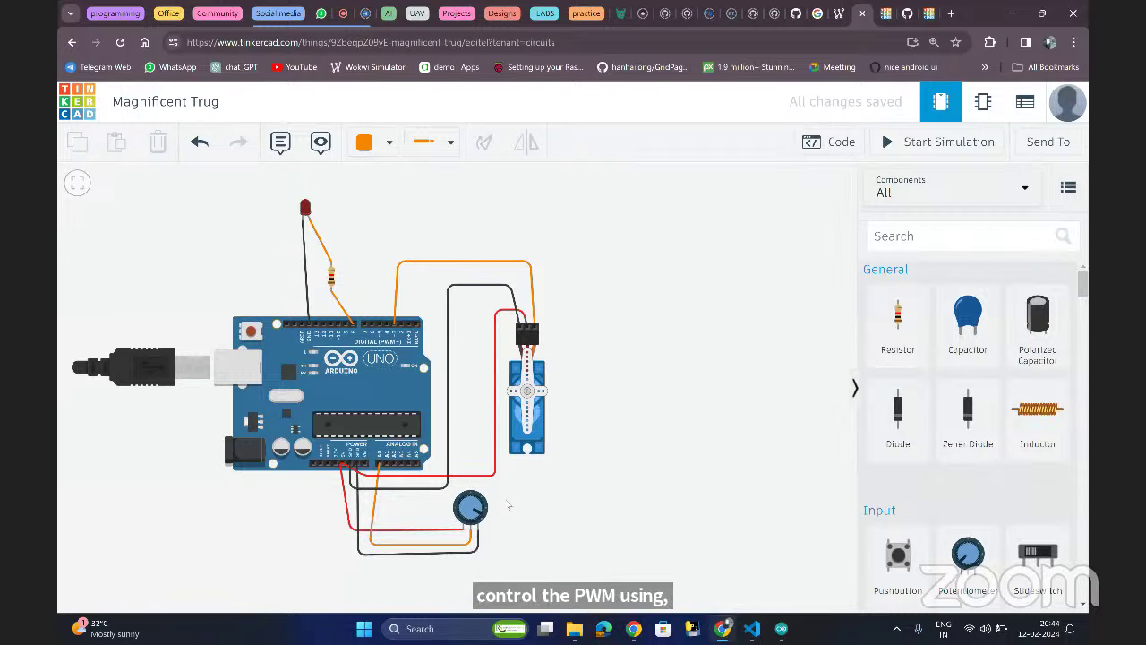
- Review the setup and loop code again, and inspect the micro servo and the Arduino Uno board in the circuit
left_click(825, 148)
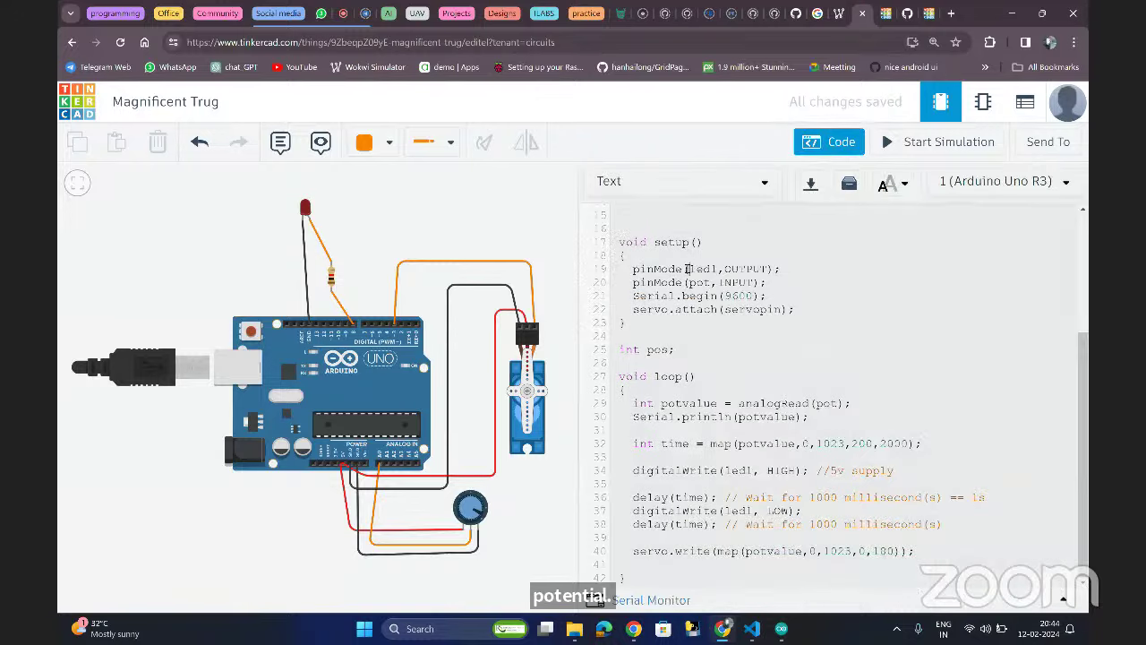
left_click(646, 256)
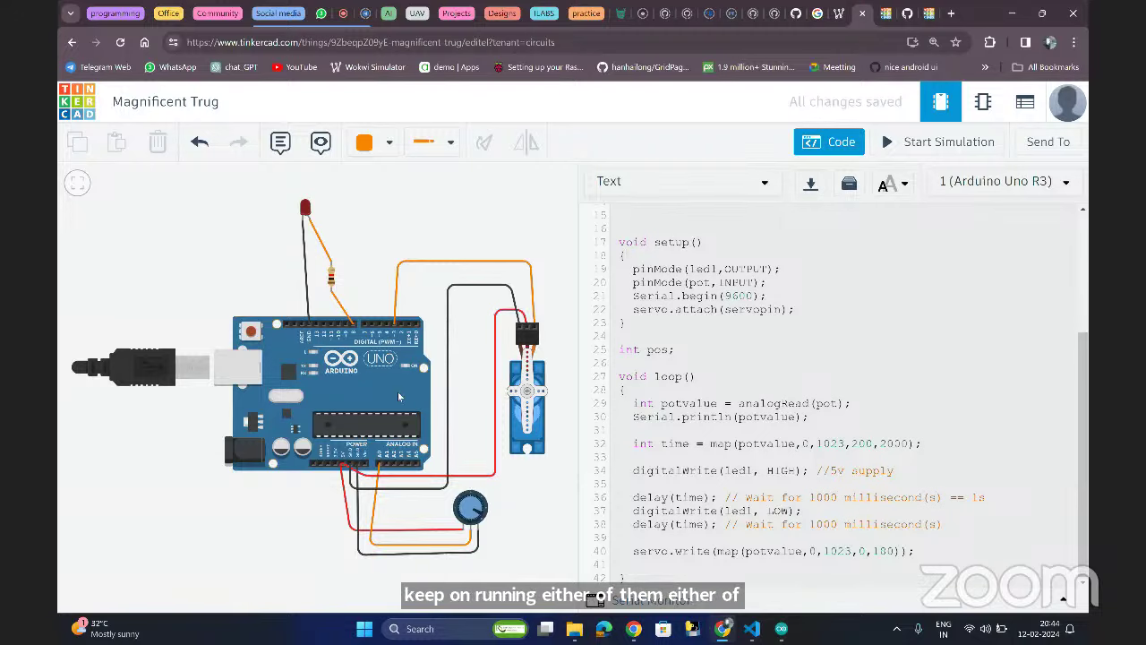
left_click(528, 390)
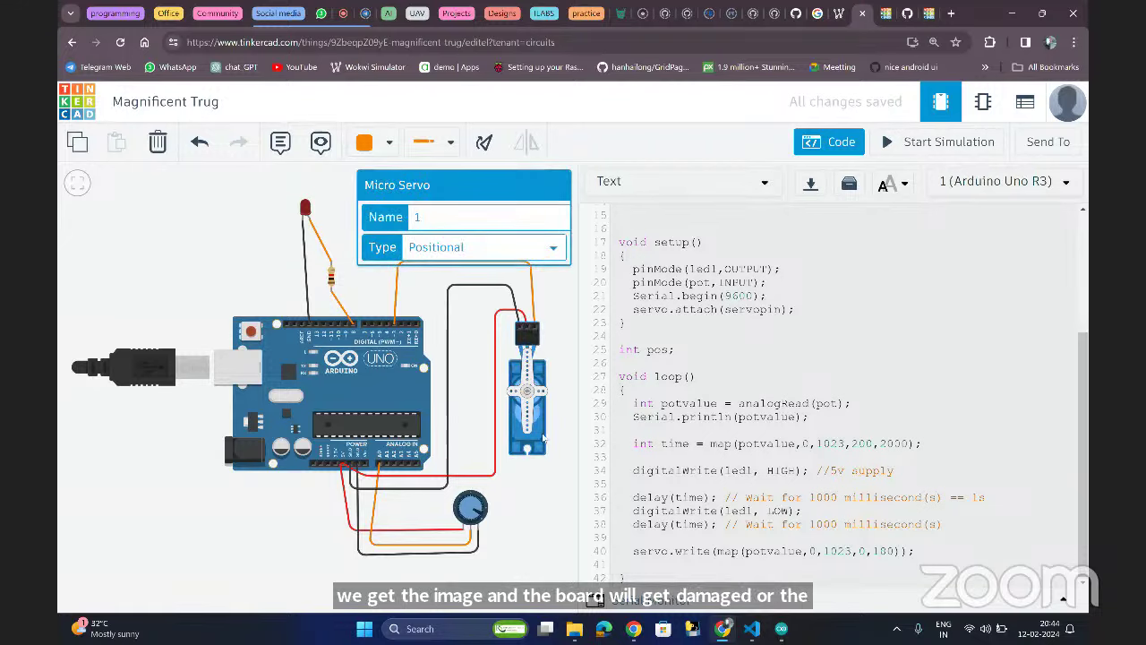
left_click(548, 474)
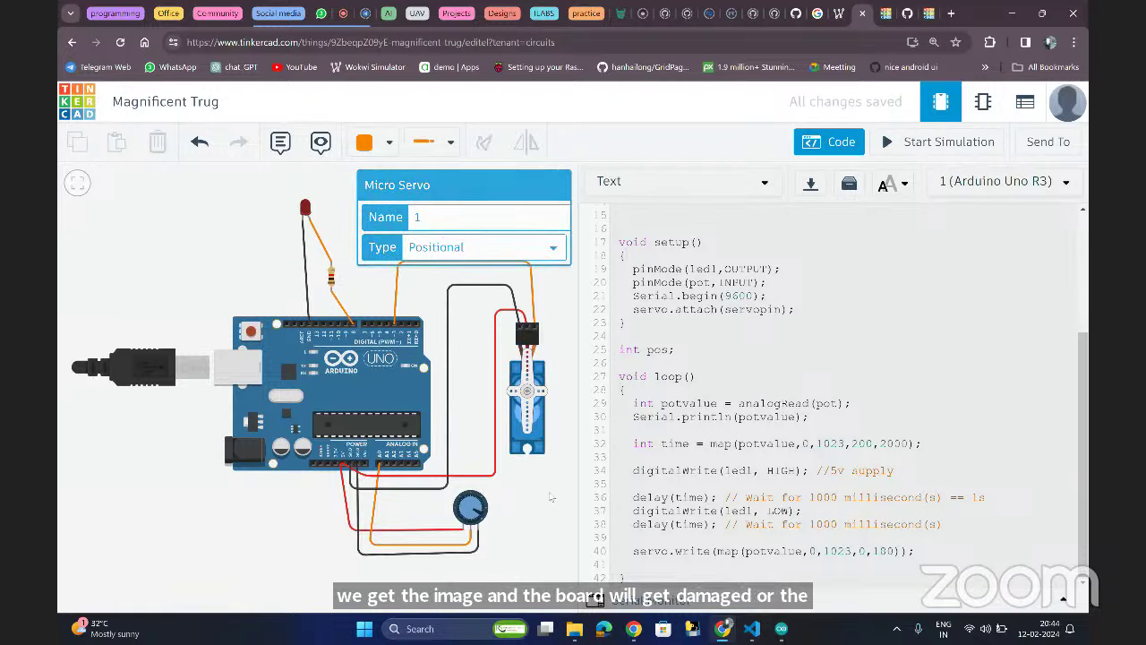
left_click(375, 412)
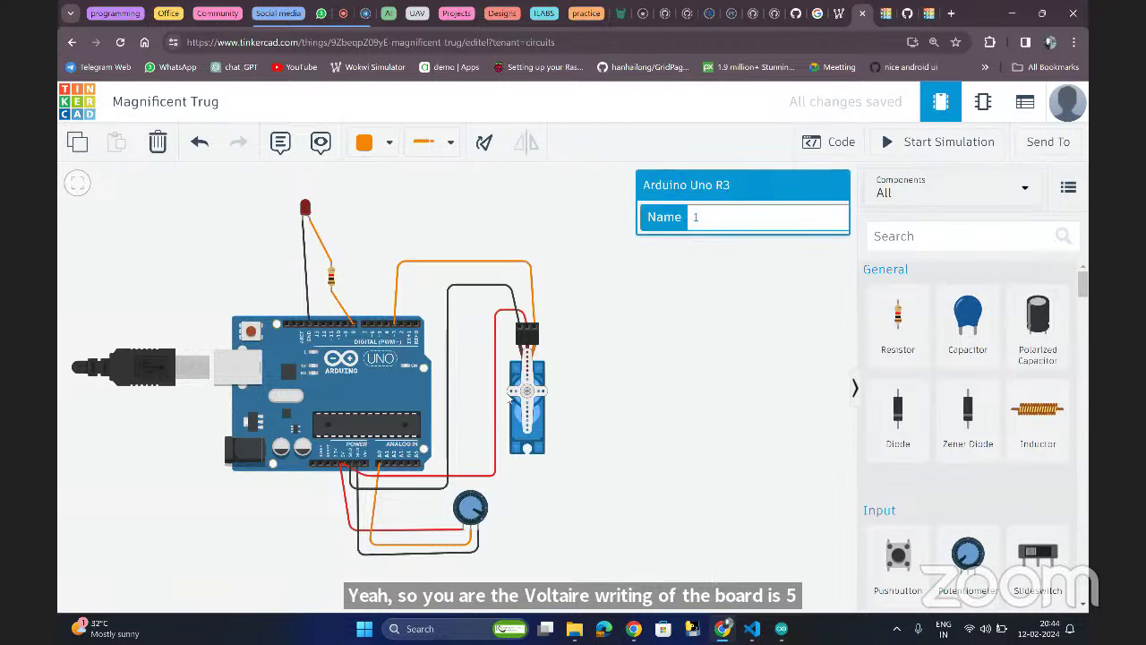
left_click(566, 376)
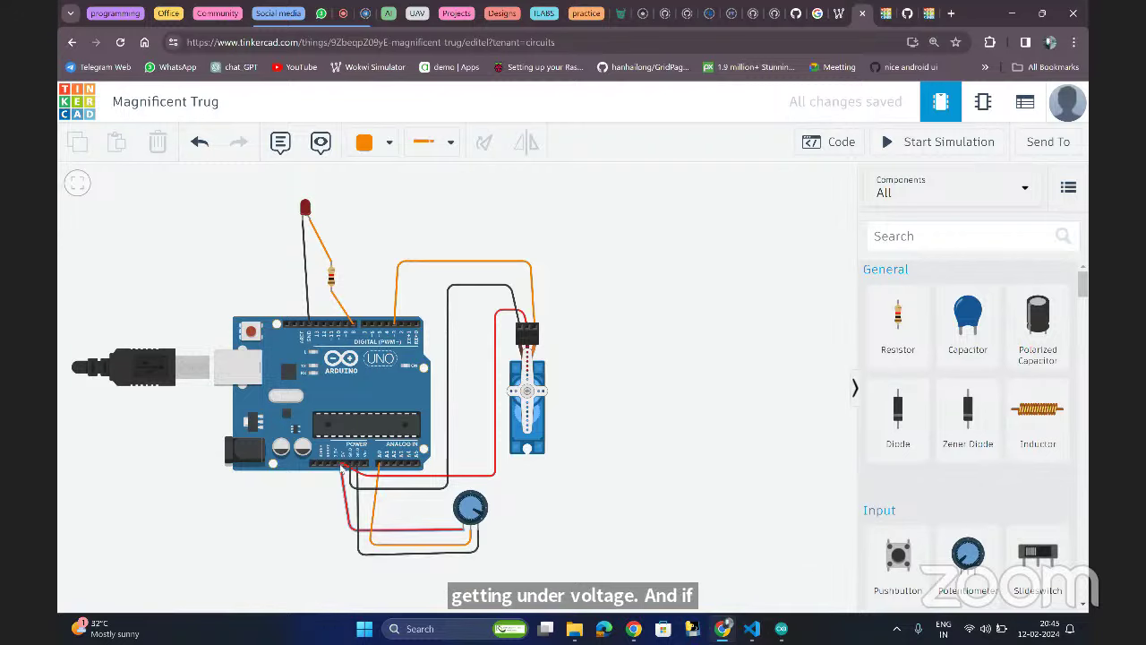
left_click(540, 455)
left_click(551, 481)
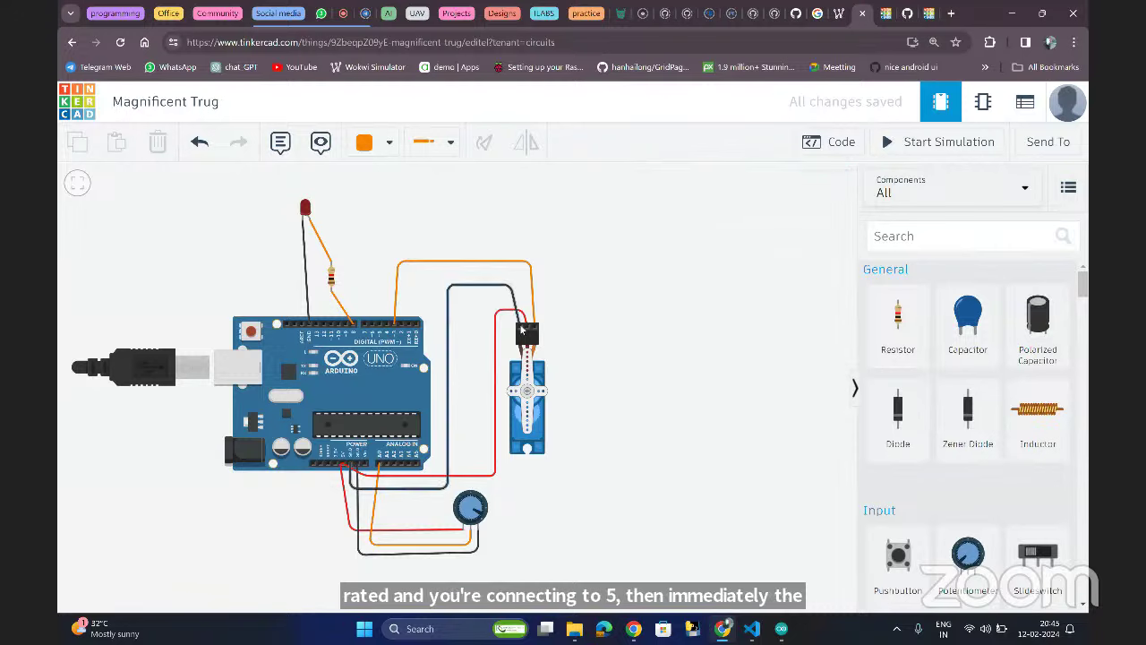
- Delete the LED's resistor and wire the LED's free leg directly to the Arduino digital pin the resistor was connected to
left_click(332, 277)
key("Delete")
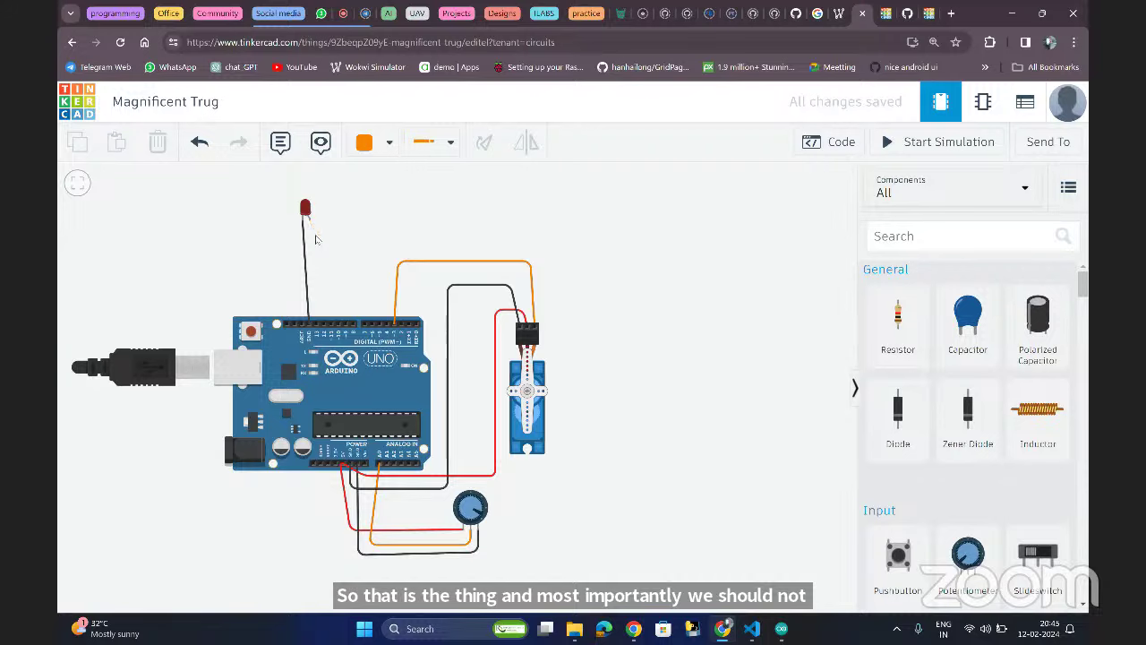
key("ctrl+z")
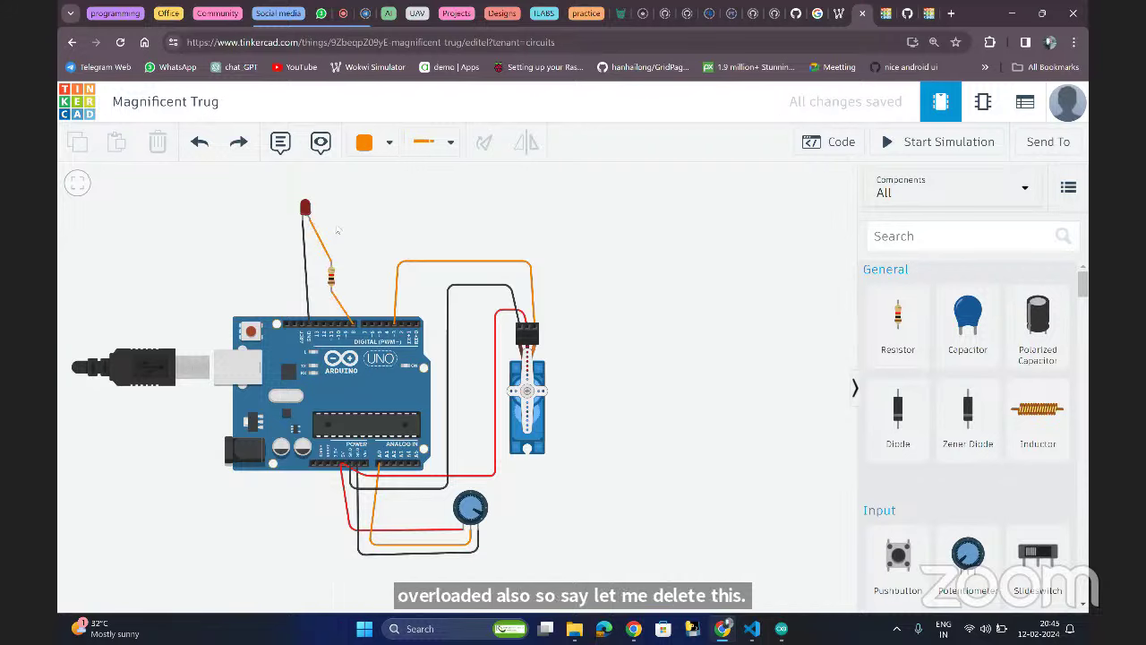
key("ctrl+y")
left_click(309, 222)
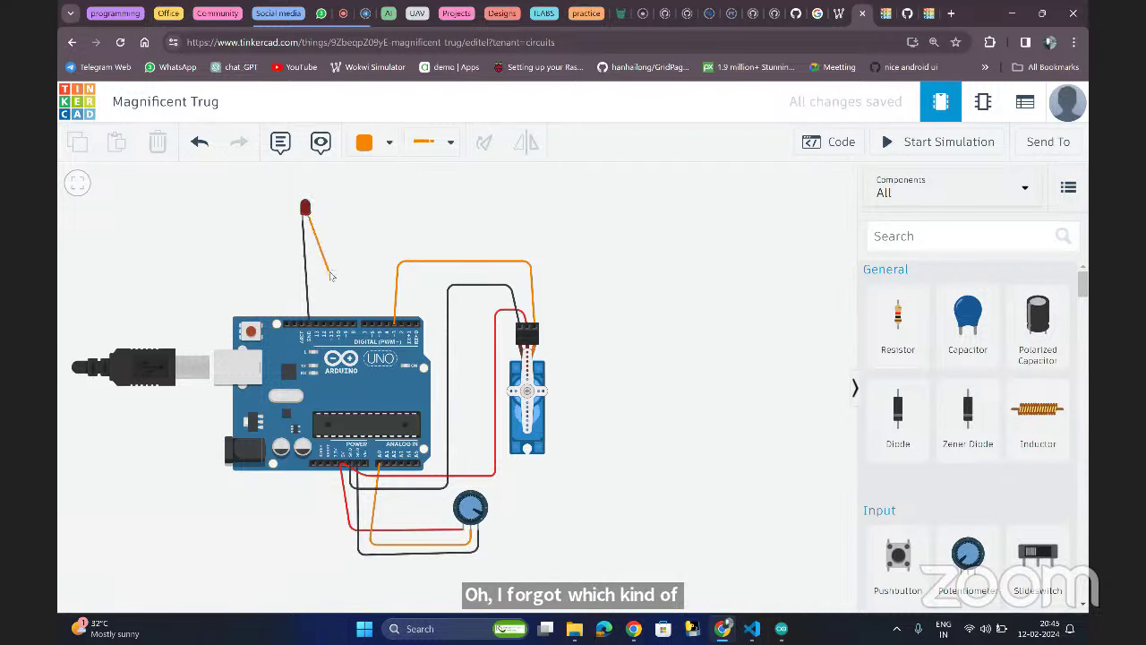
left_click(351, 324)
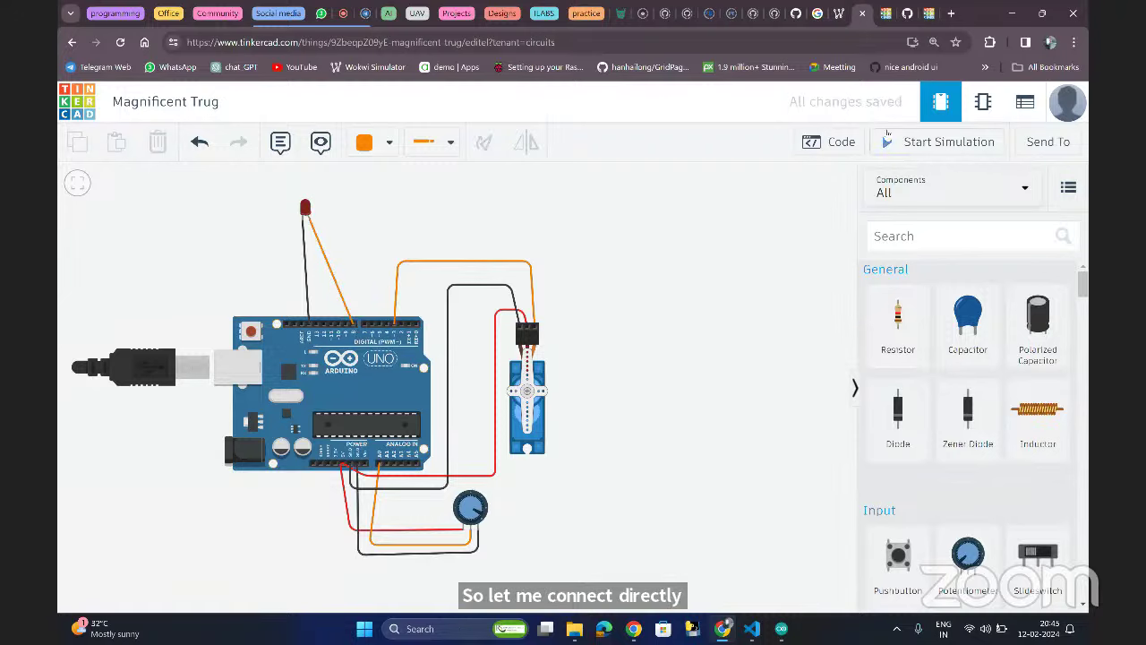
- Simulate the circuit without the resistor, examine the indicator beside the LED, and stop the simulation
left_click(940, 142)
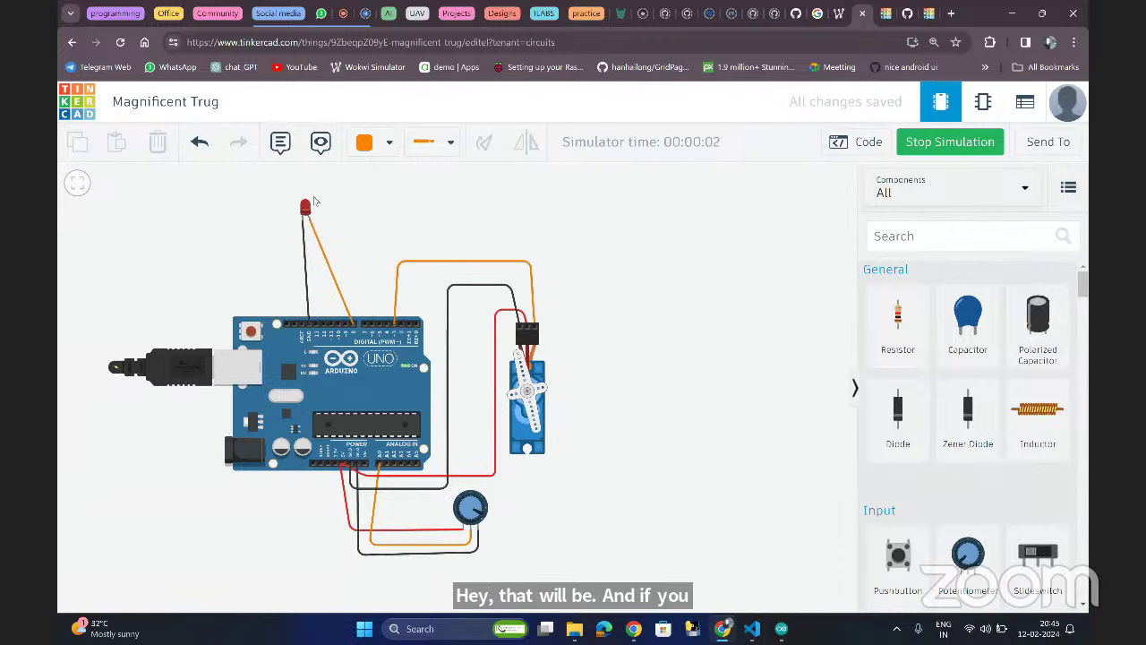
mouse_move(313, 199)
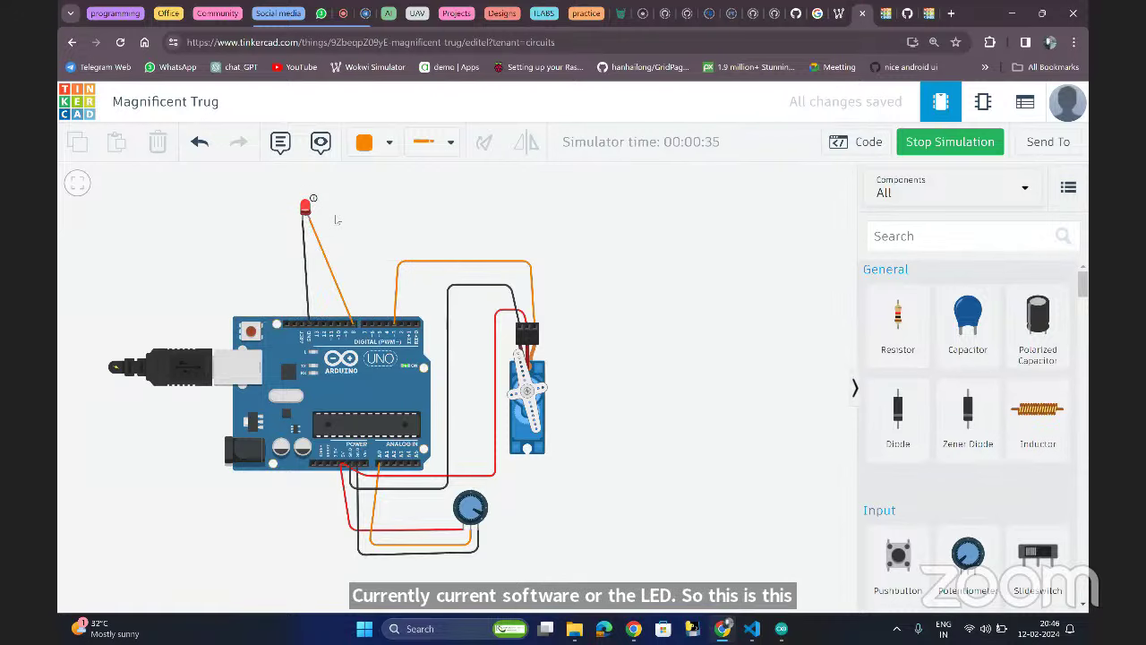
left_click(940, 143)
- Undo the direct LED wire and the resistor deletion, and briefly simulate the restored circuit
key("ctrl+z")
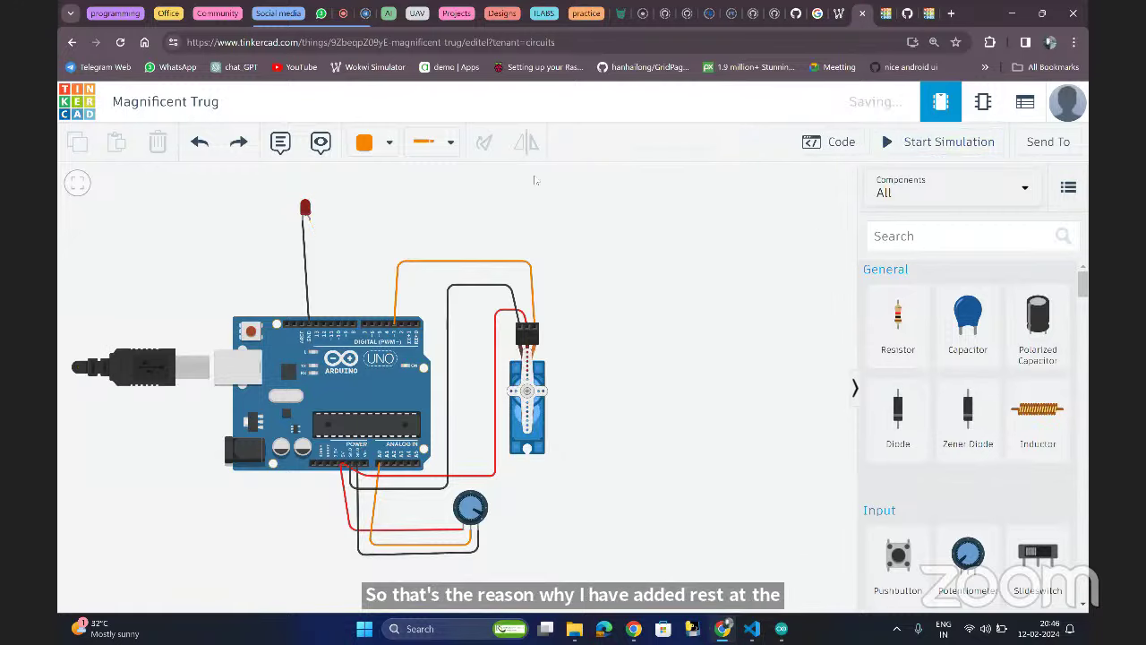
key("ctrl+z")
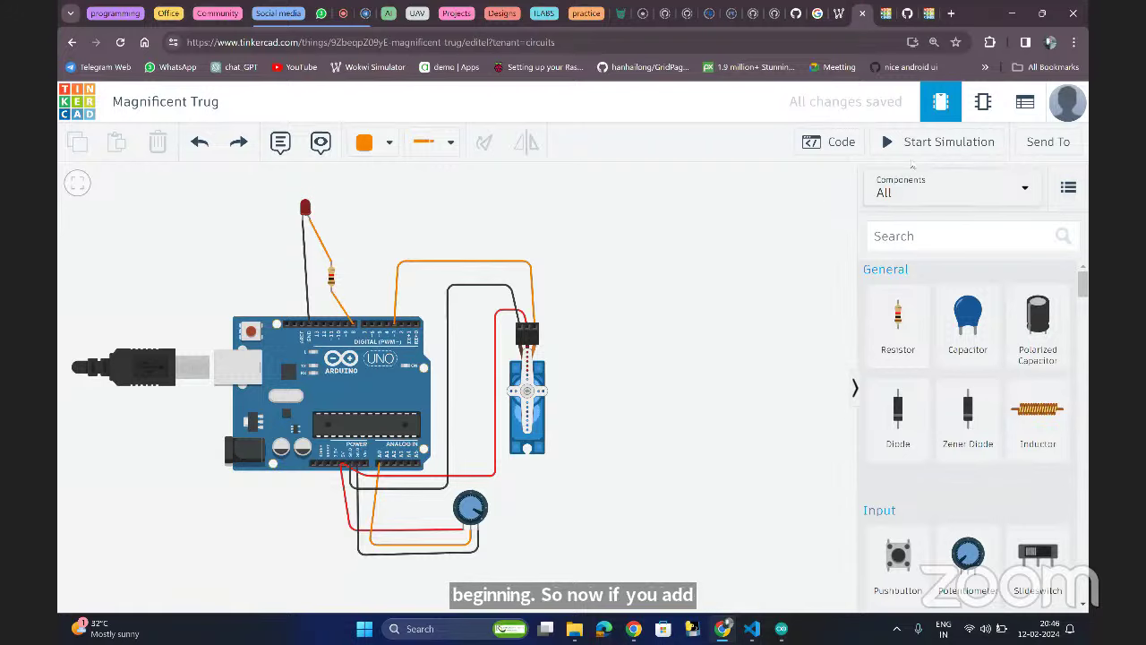
left_click(945, 142)
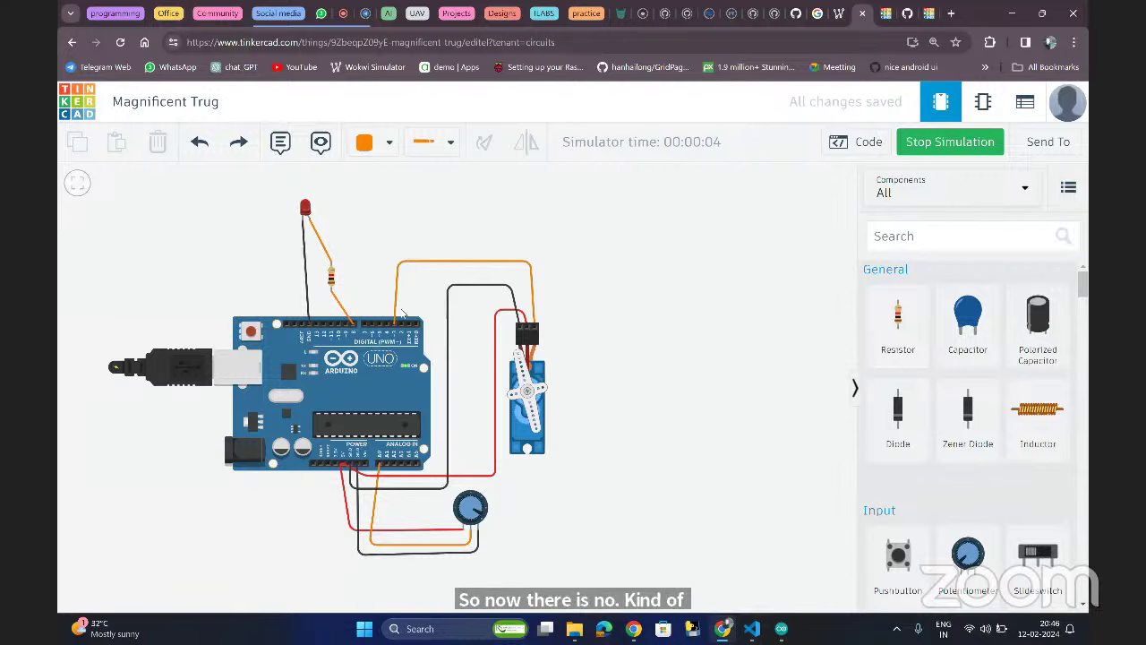
left_click(914, 143)
- Set the LED resistor's resistance to 220 Ω and start simulating the circuit
left_click(331, 278)
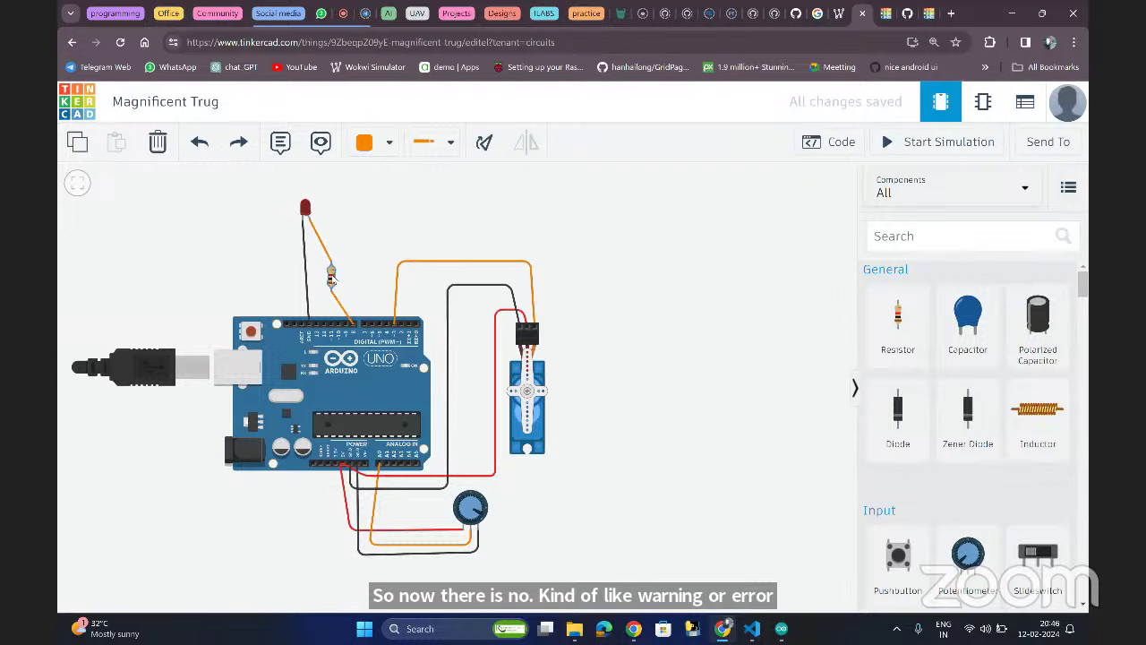
left_click(820, 248)
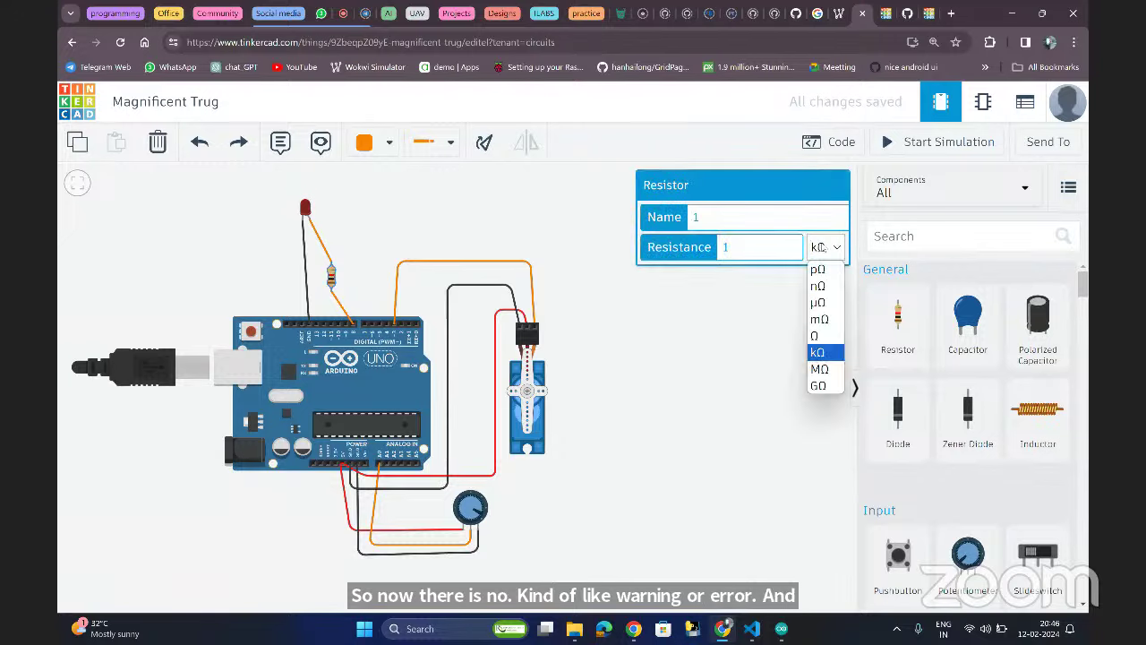
left_click(814, 336)
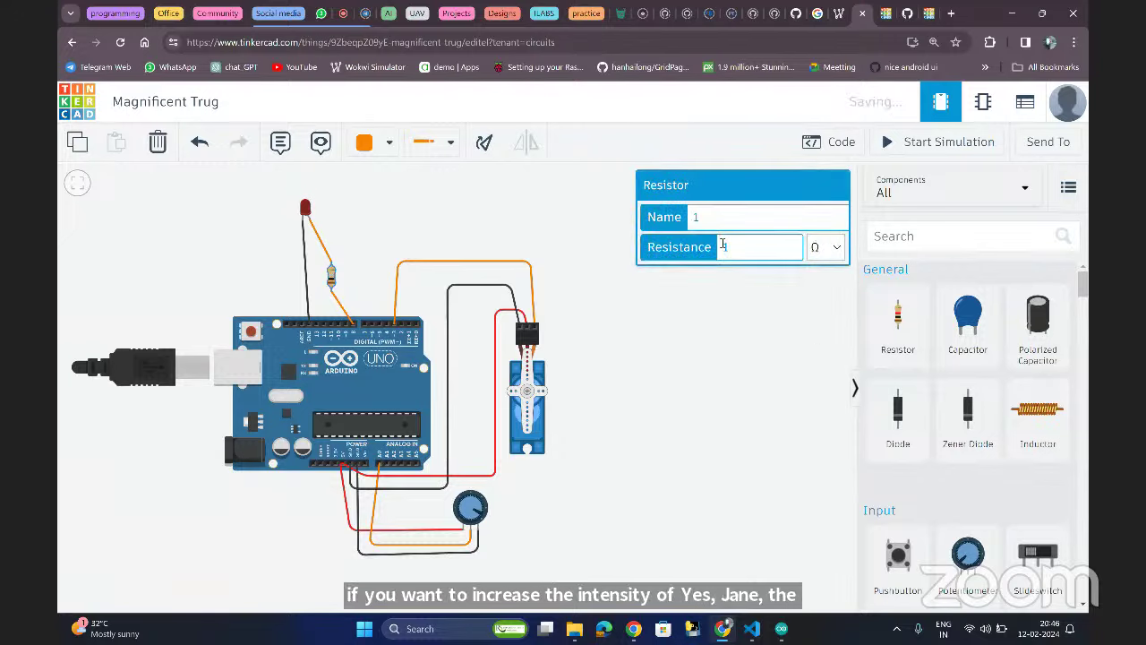
double_click(725, 247)
type("220")
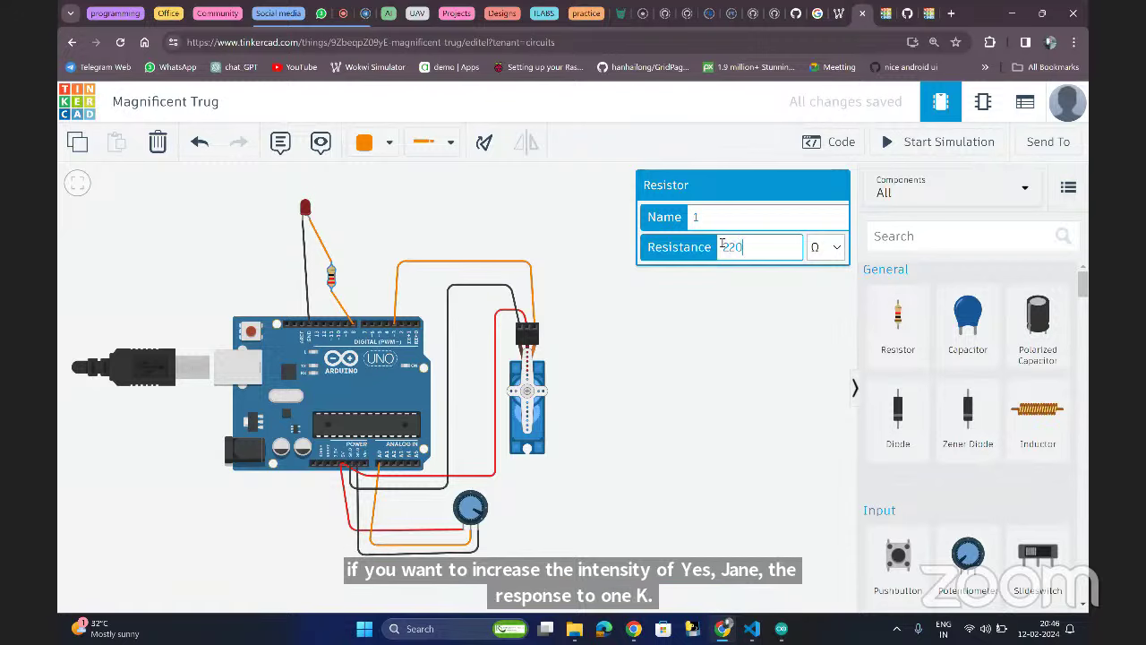
left_click(723, 349)
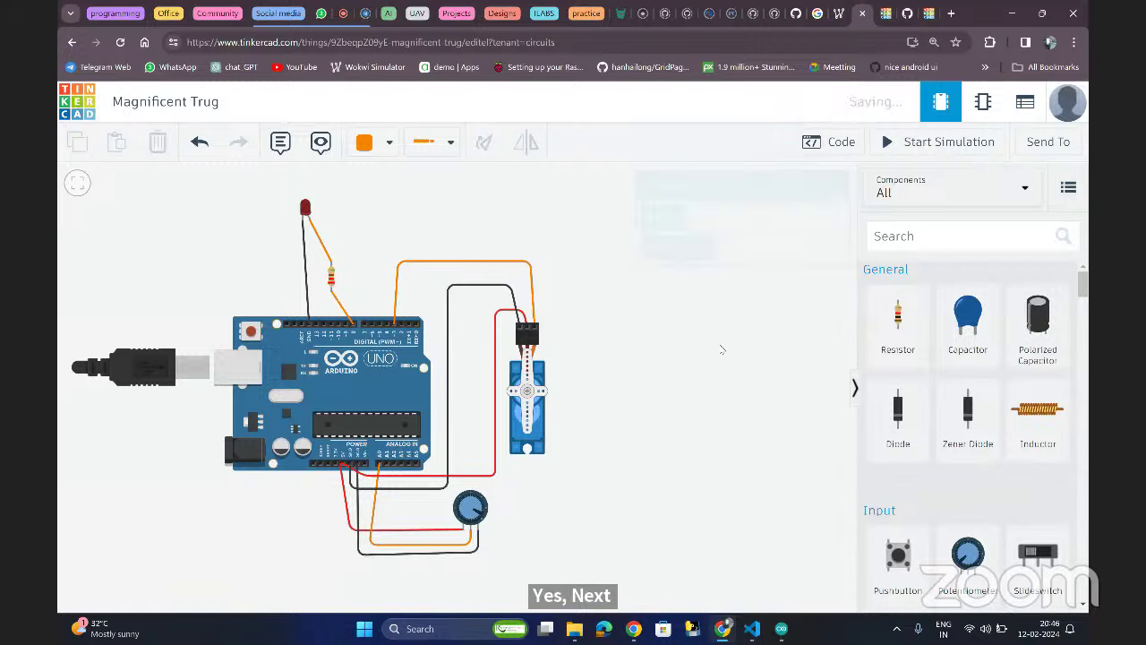
left_click(899, 144)
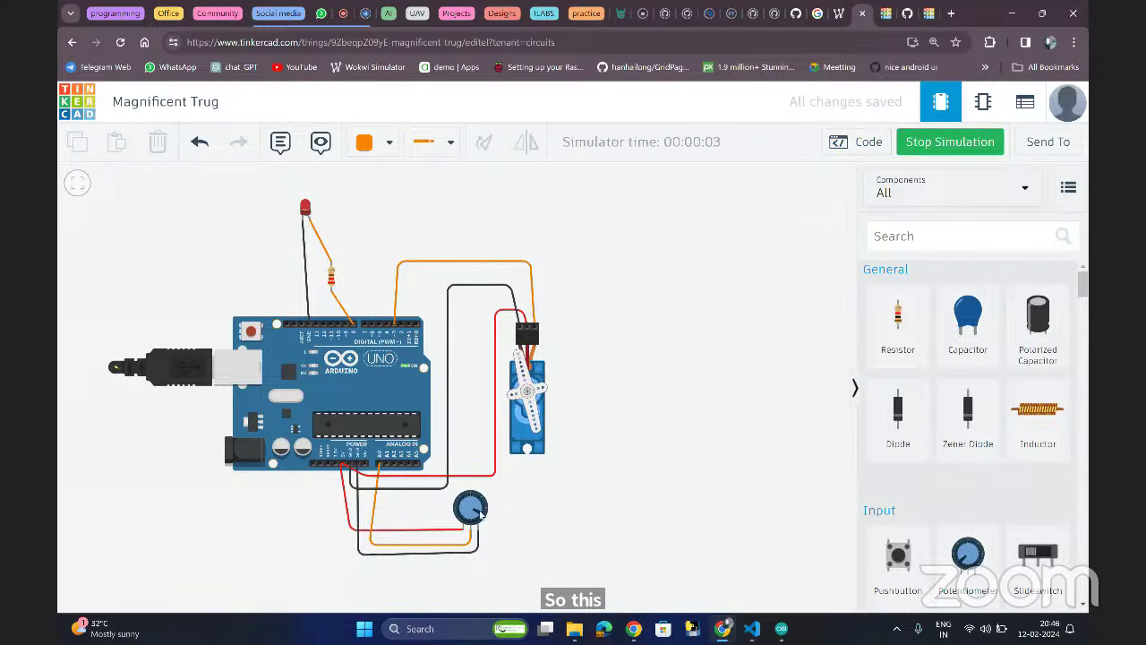
- Turn the potentiometer knob in the running simulation, stop the simulation, and open the Arduino code
left_click_drag(480, 511, 463, 508)
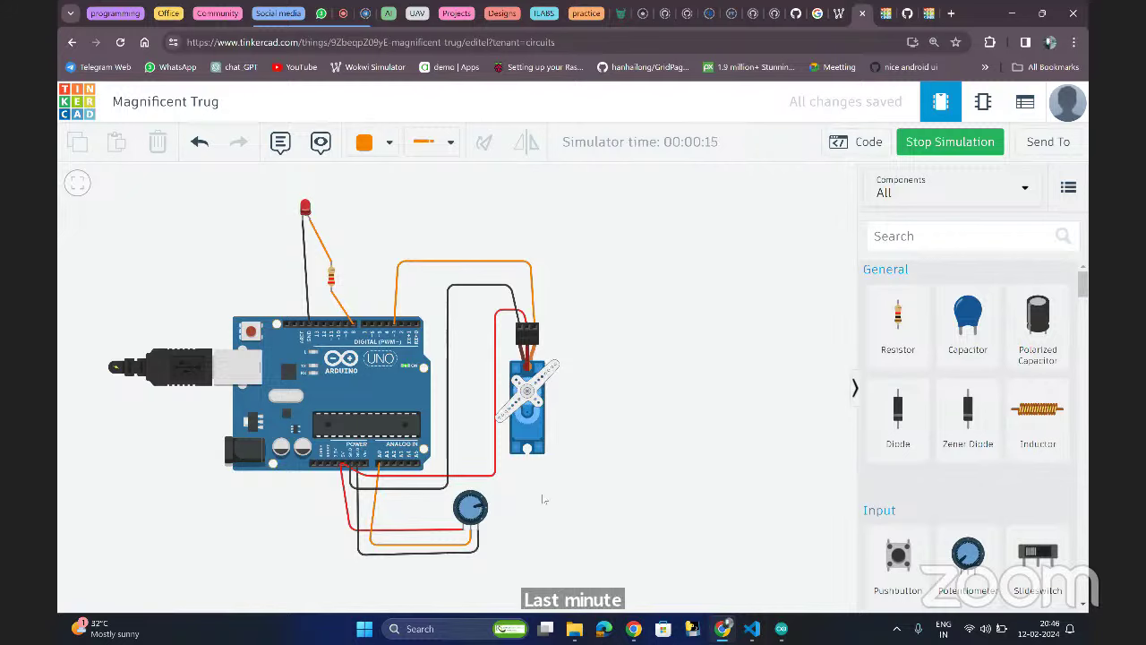
left_click(920, 139)
left_click(844, 149)
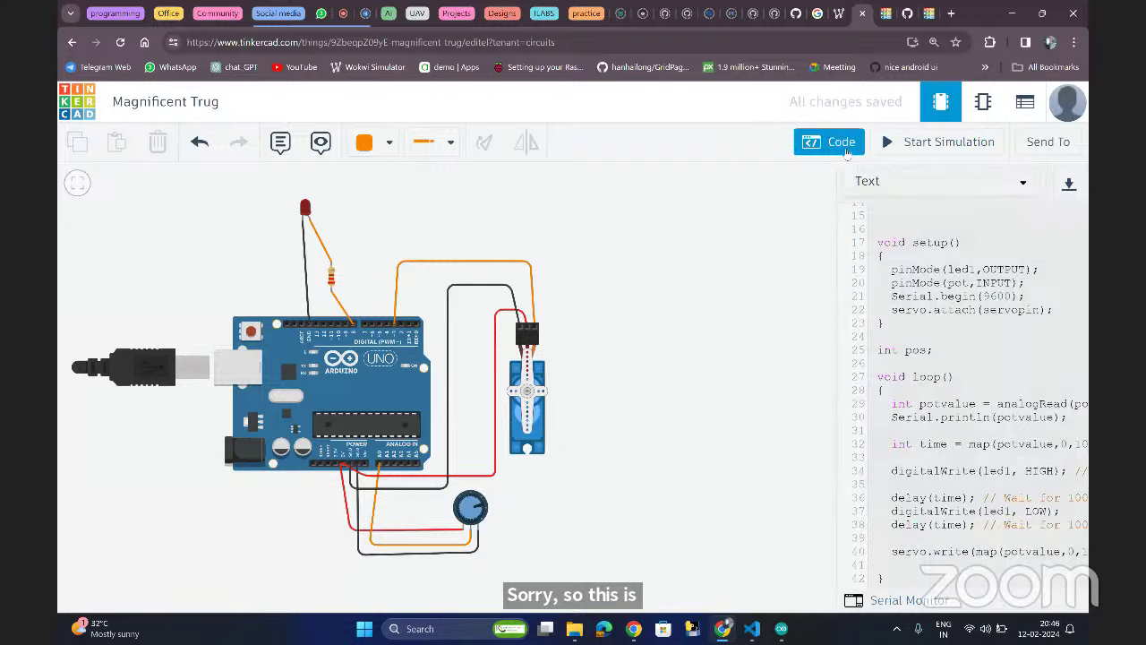
- Examine the opening section of the code, covering the Servo.h include and the led1, pot and servopin declarations
scroll(637, 287, "up", 3)
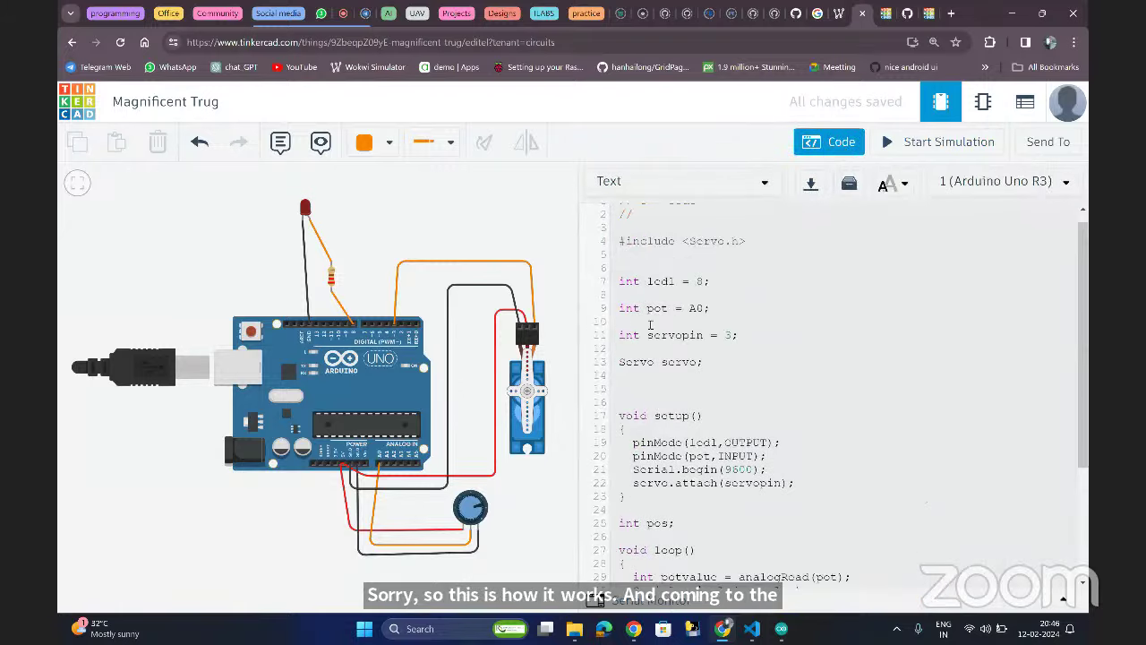
scroll(678, 370, "up", 1)
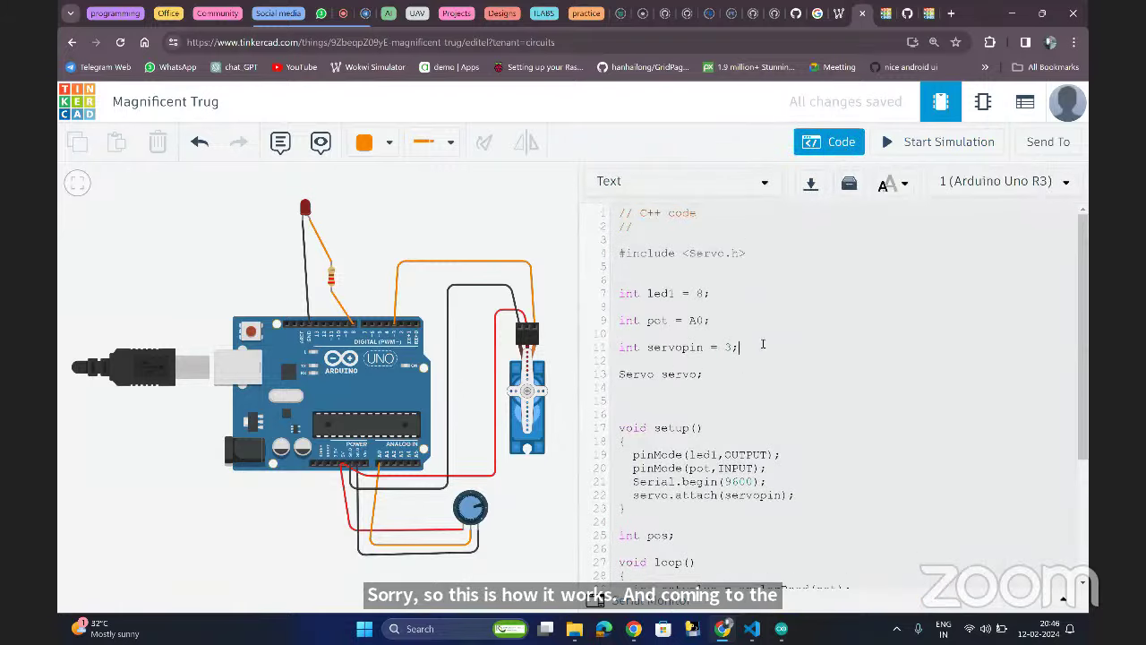
left_click_drag(762, 346, 612, 269)
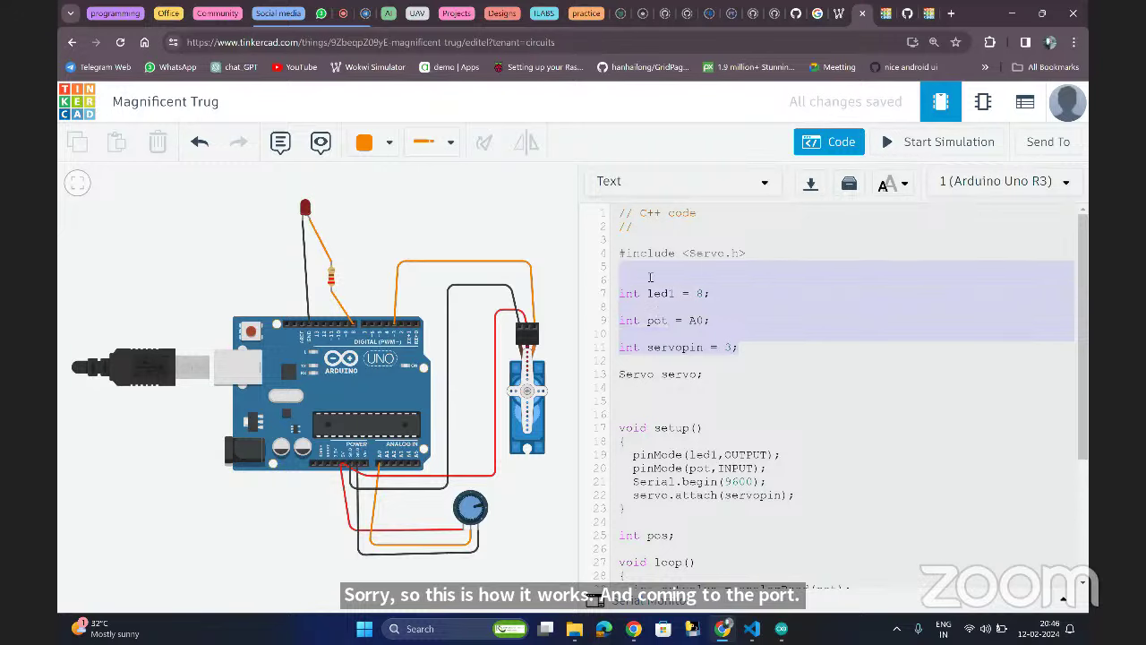
left_click(650, 278)
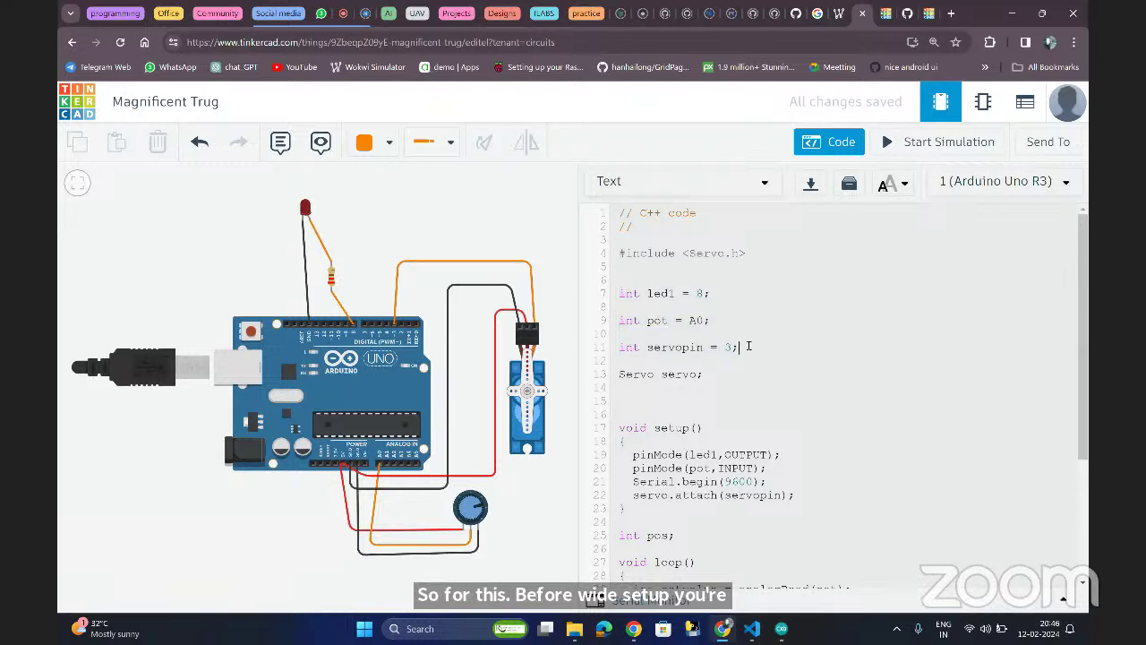
left_click_drag(748, 346, 638, 283)
left_click(638, 283)
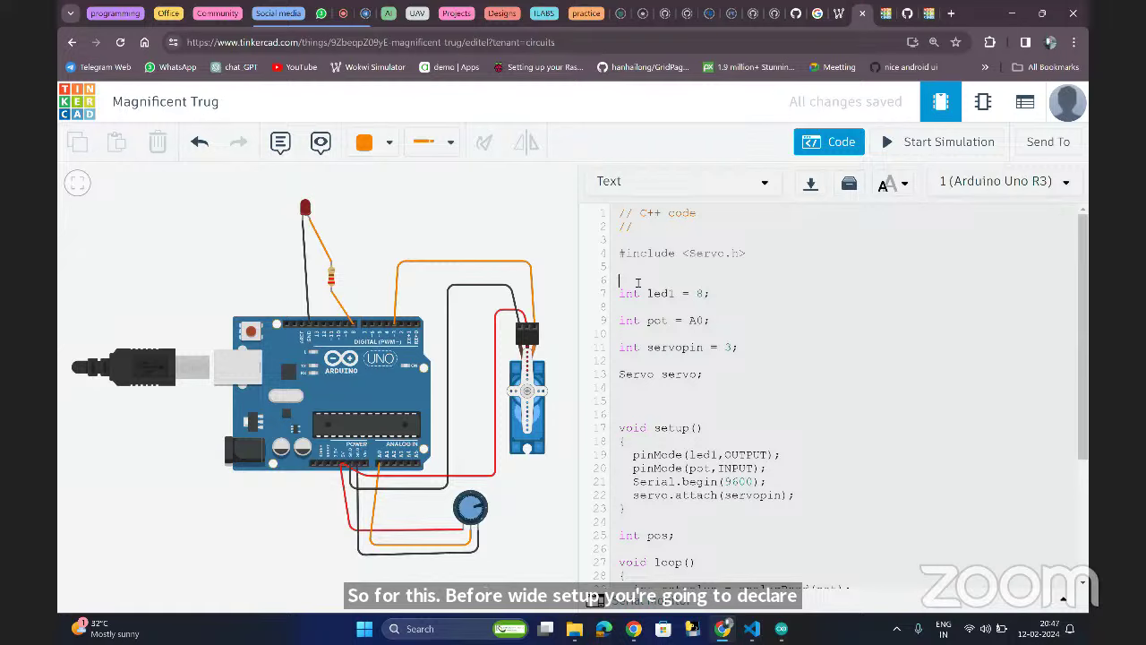
left_click_drag(648, 293, 713, 293)
left_click(713, 293)
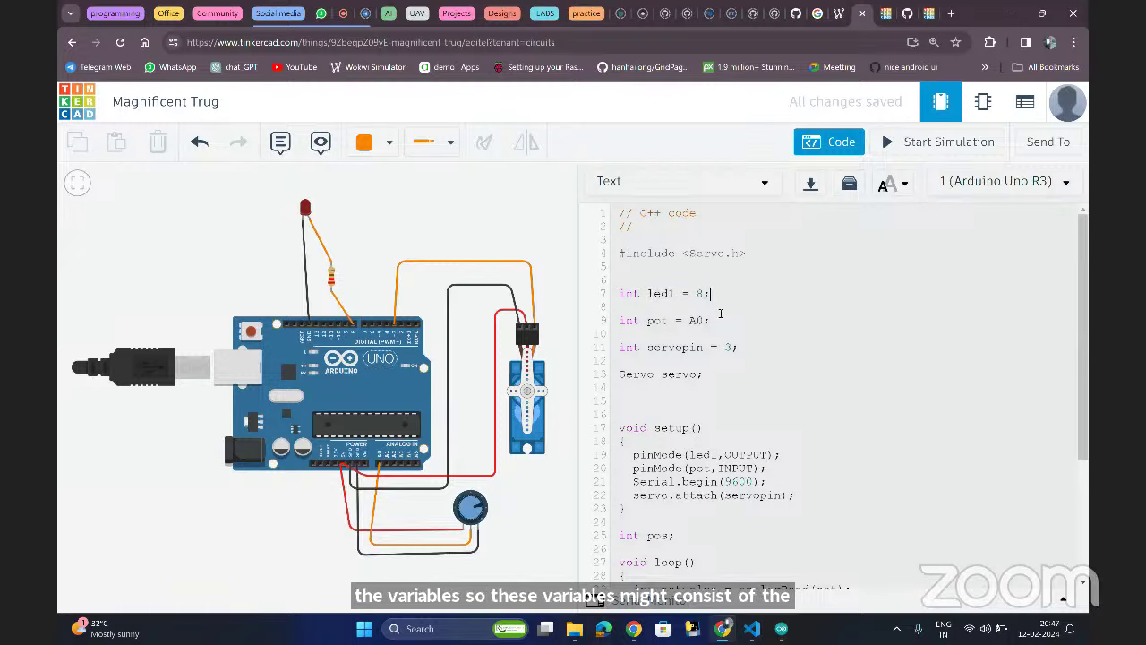
left_click(616, 253)
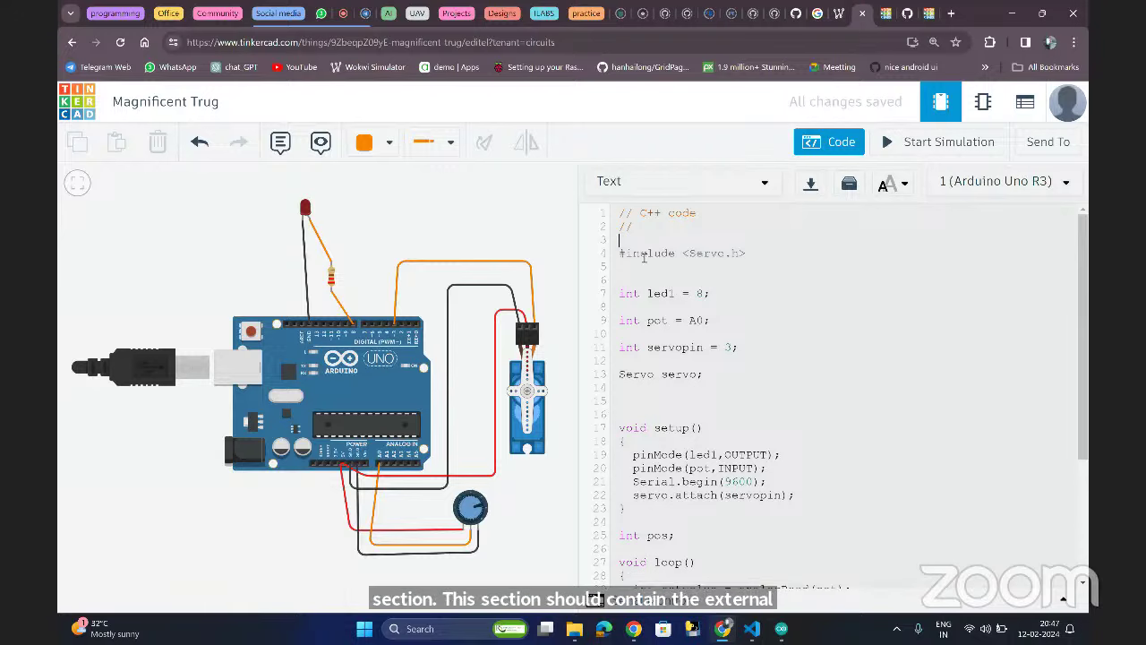
left_click(620, 254)
- Insert two blank lines above the Servo servo declaration to separate it from the pin variables
scroll(635, 266, "down", 3)
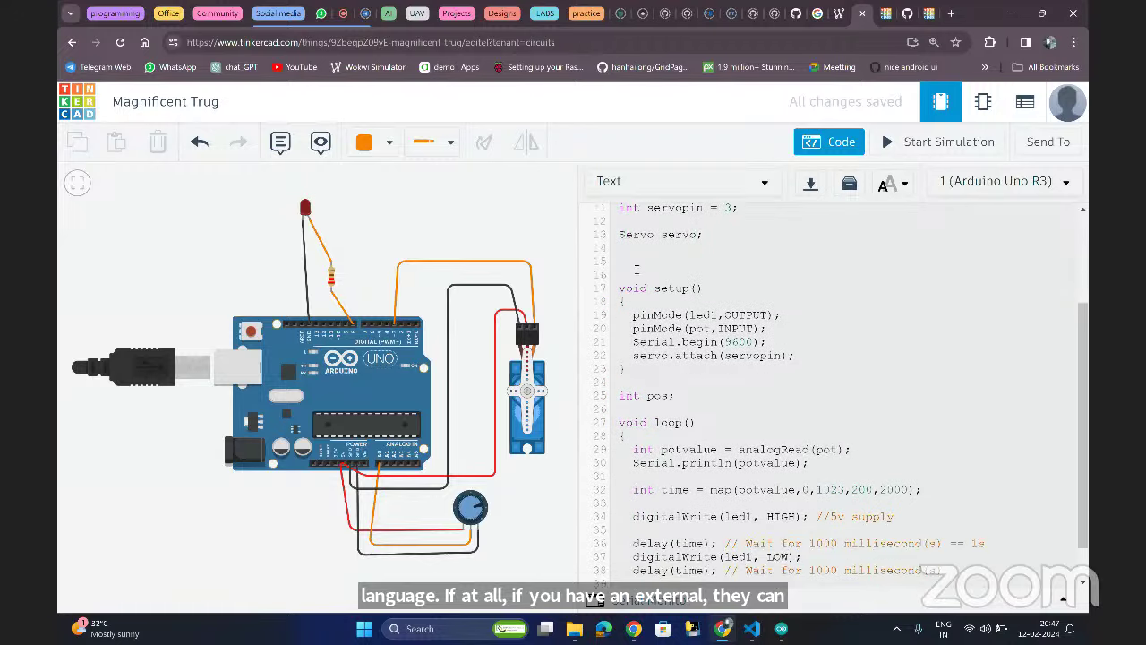
key("Return")
key("Return")
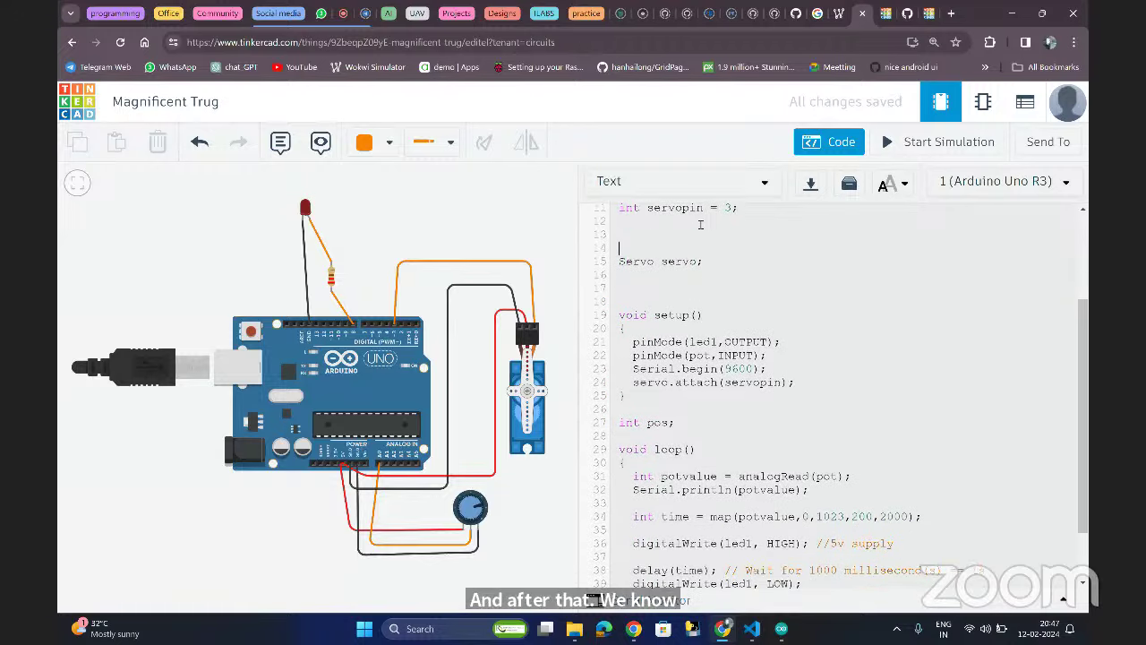
- Compare the Servo servo declaration with the pin variables above it and the Servo.h include line
scroll(692, 235, "down", 1)
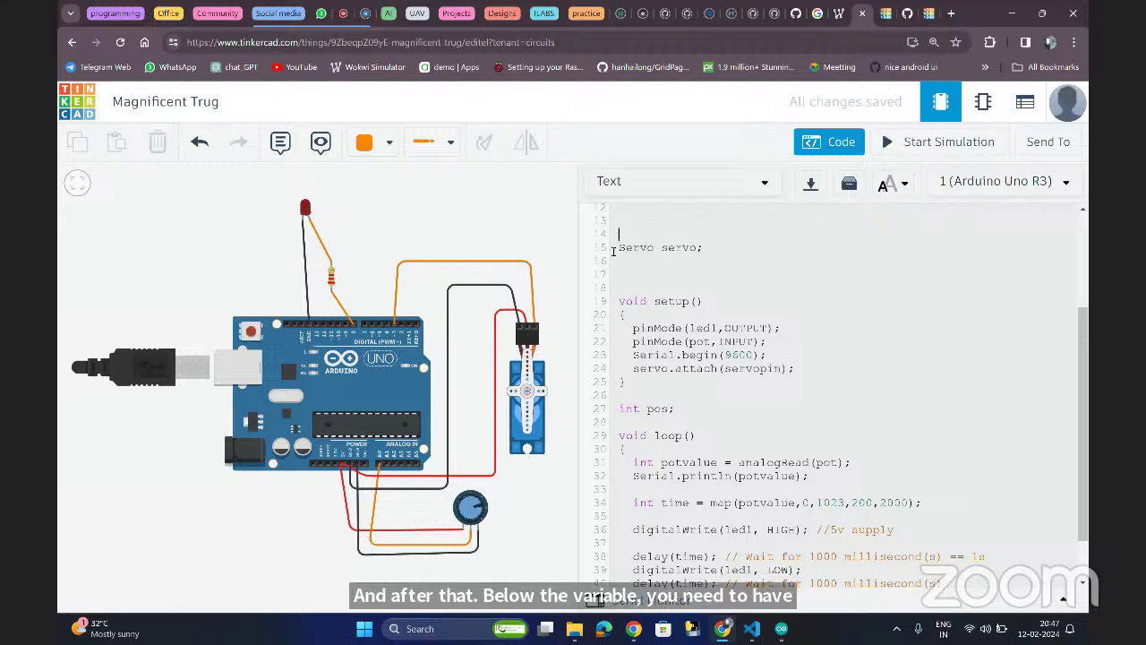
left_click(696, 250)
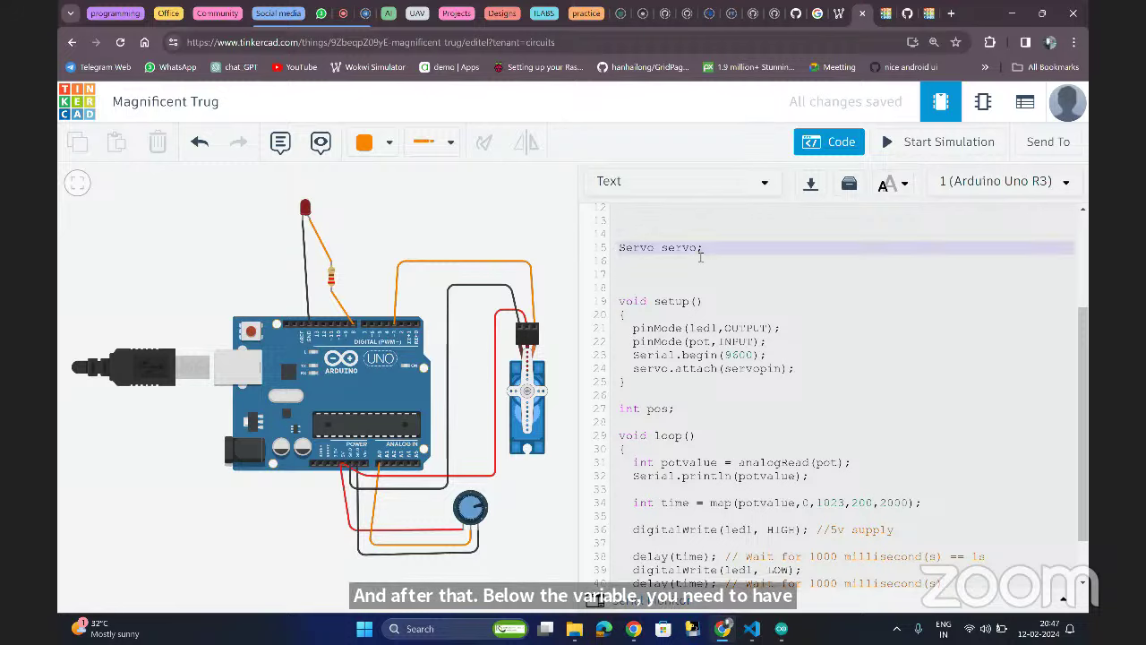
scroll(720, 272, "up", 3)
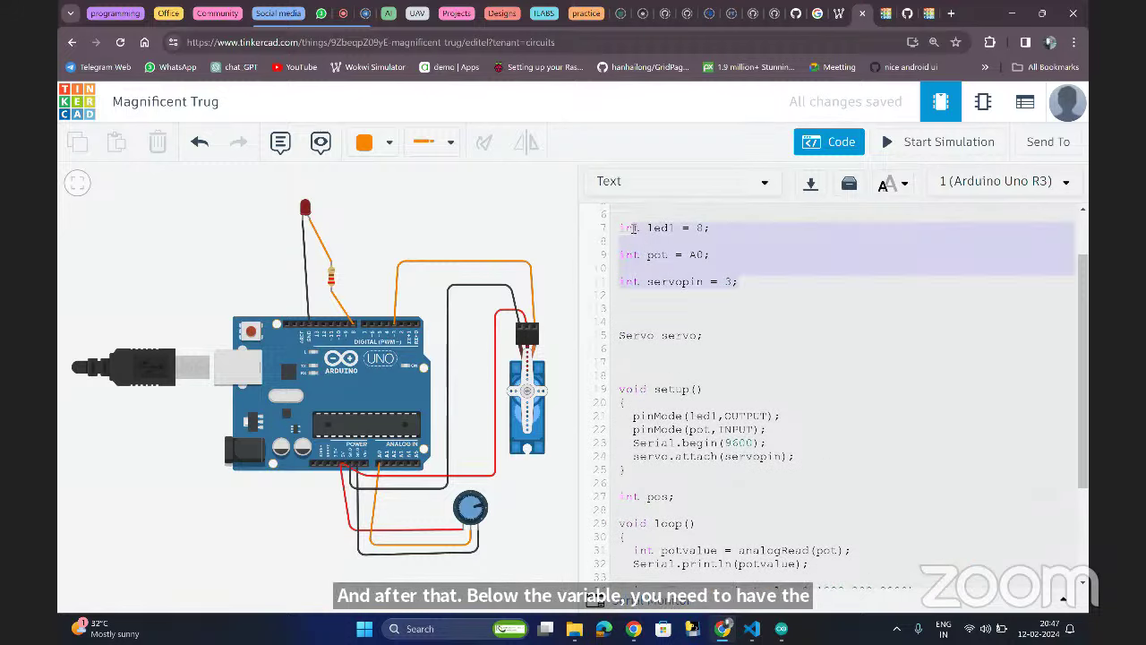
scroll(649, 293, "down", 1)
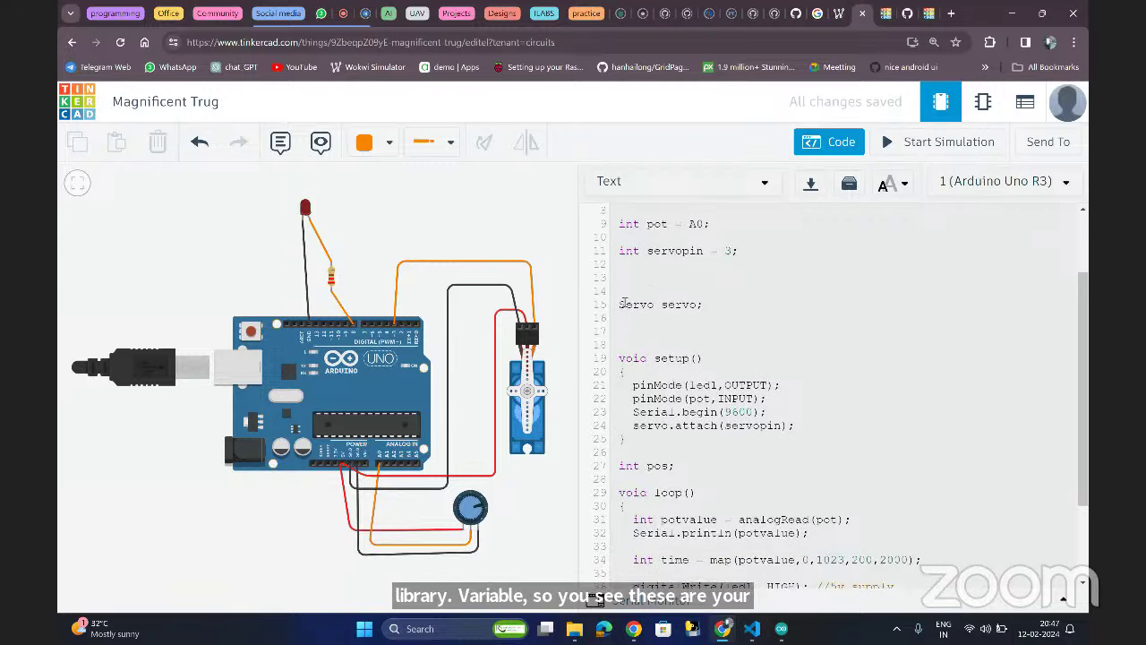
left_click_drag(620, 305, 705, 305)
left_click(710, 304)
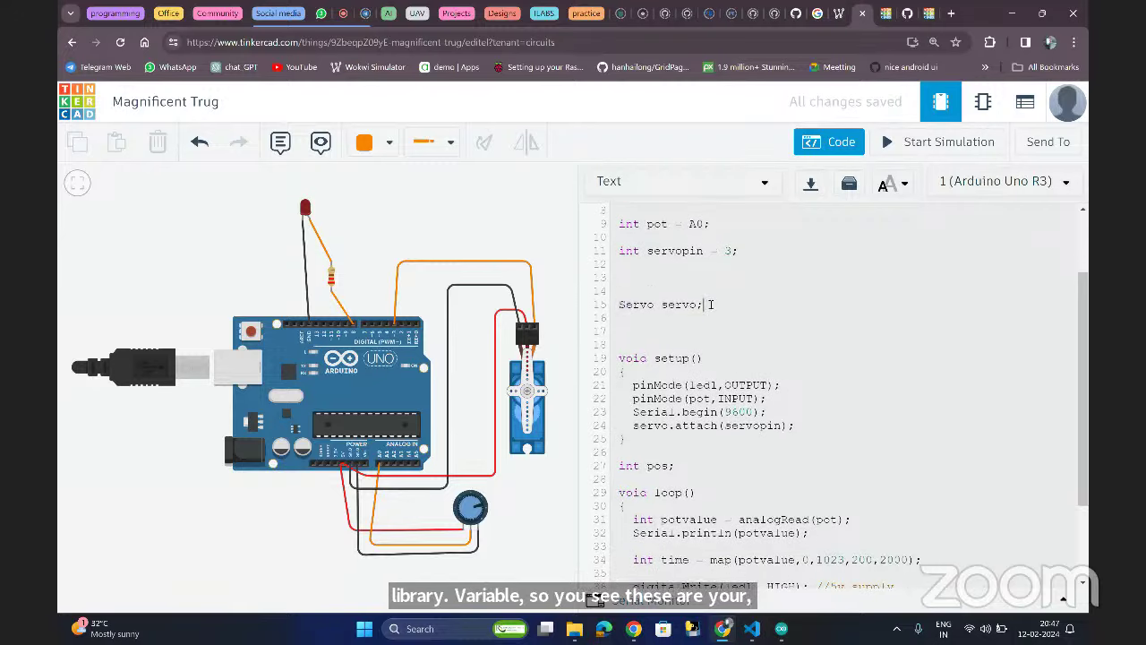
scroll(710, 305, "up", 4)
left_click_drag(625, 254, 750, 253)
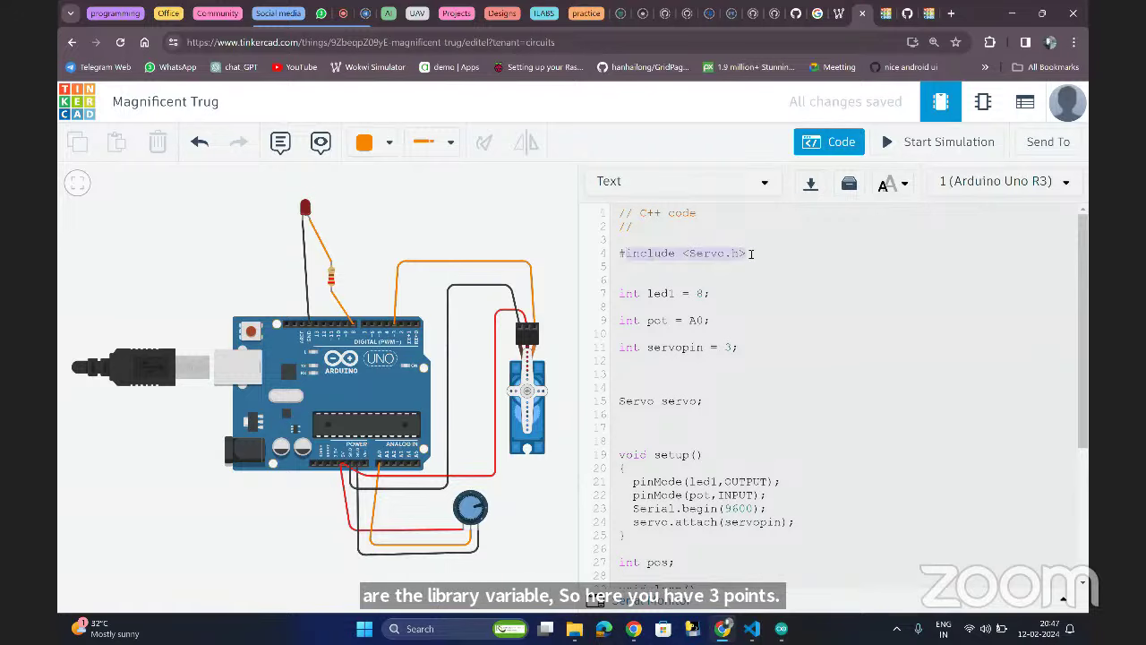
left_click(750, 254)
- Review the three pin variable declarations for the LED, potentiometer and servo
scroll(750, 253, "down", 1)
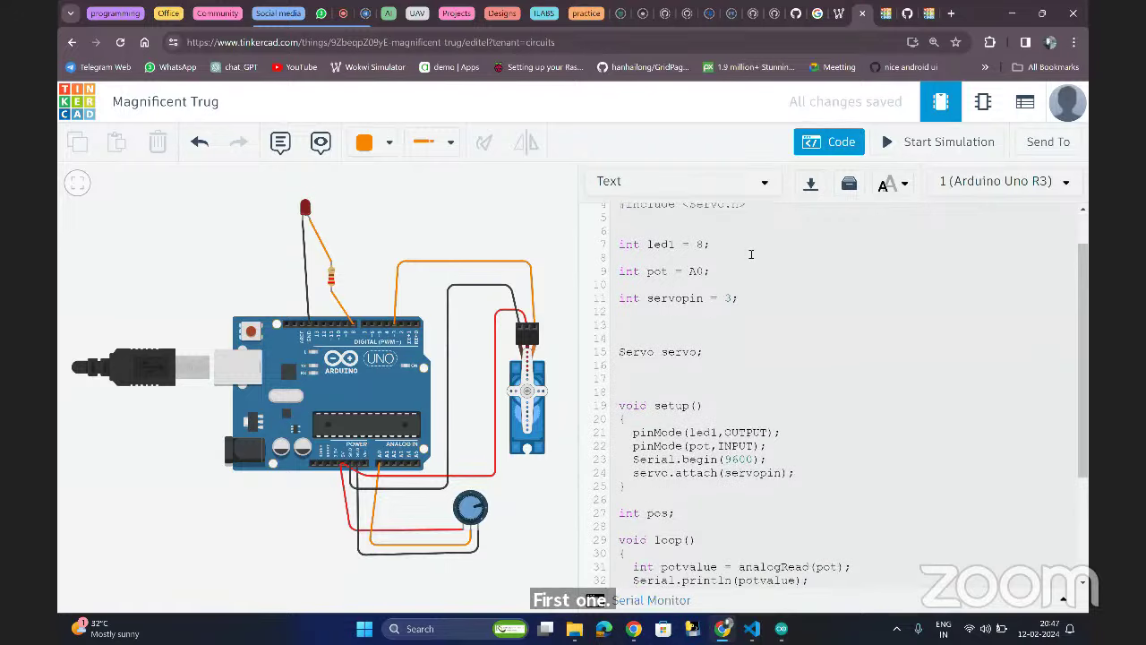
left_click_drag(620, 243, 753, 297)
left_click(754, 297)
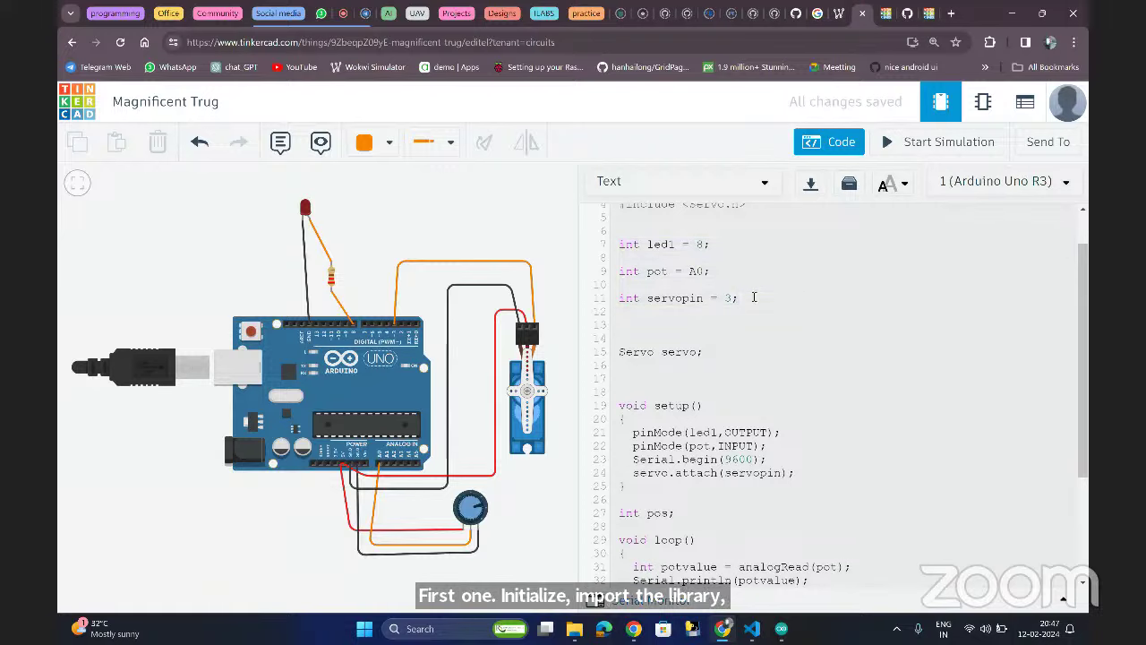
scroll(754, 297, "down", 2)
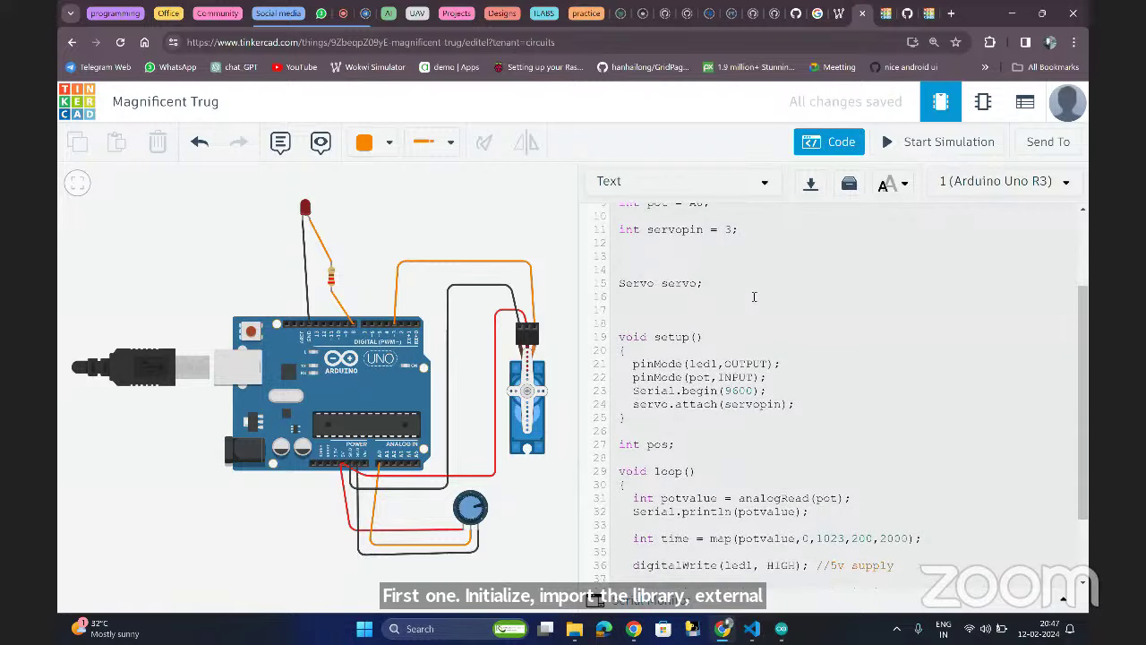
scroll(710, 267, "down", 1)
scroll(710, 267, "up", 2)
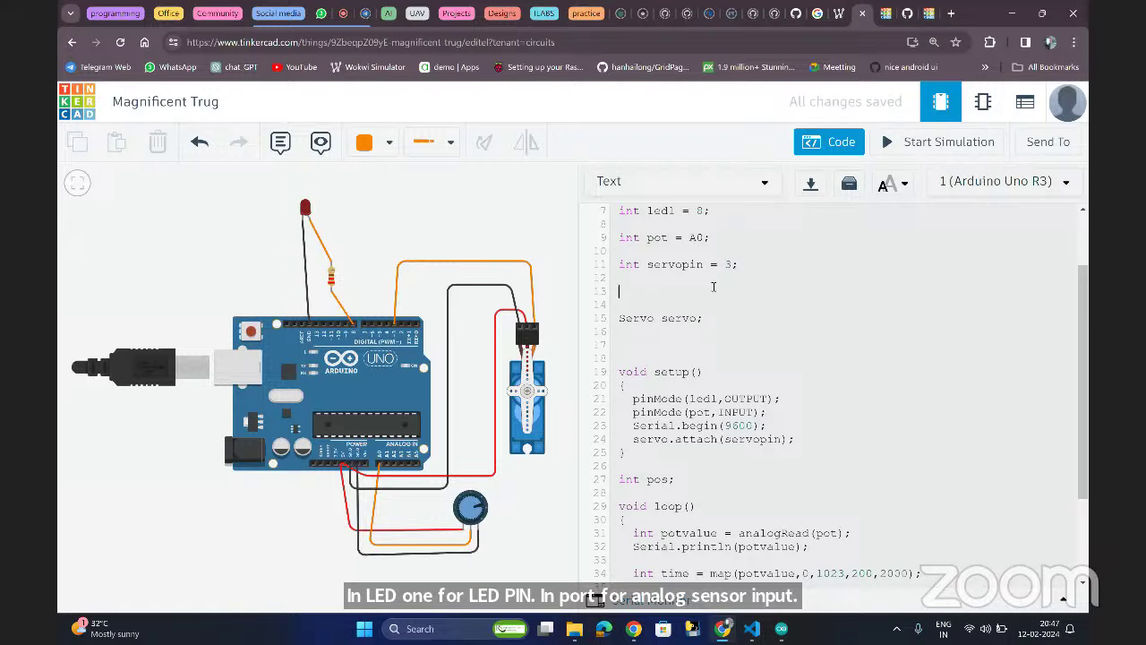
- Examine the library keyword and the variable name in the Servo servo declaration
scroll(713, 287, "down", 2)
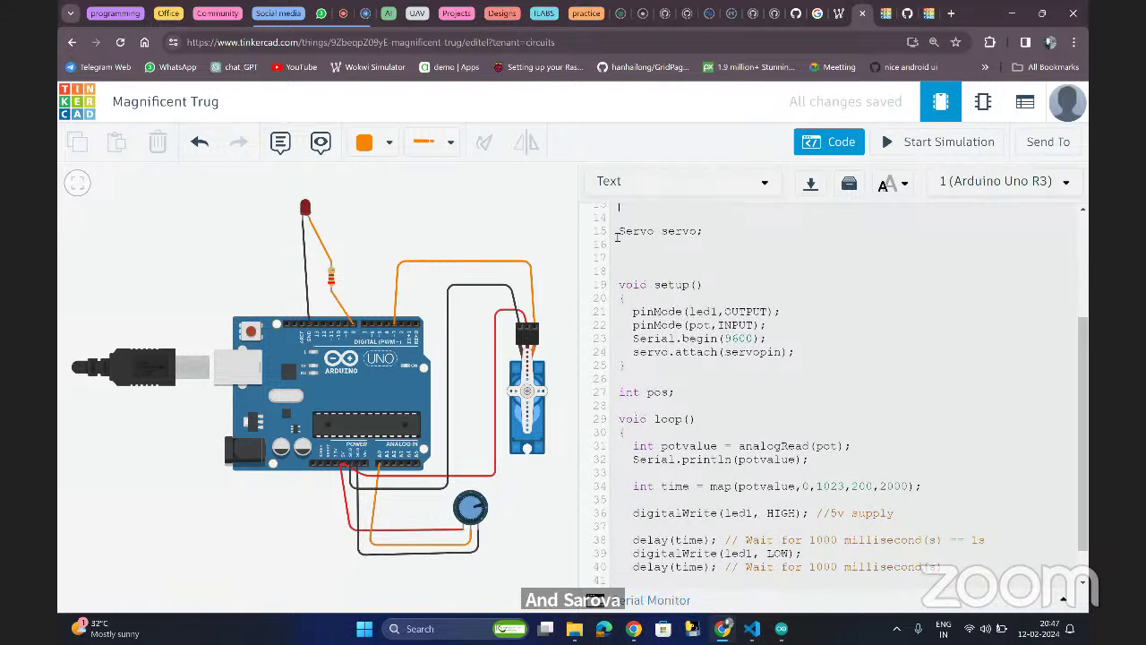
left_click_drag(617, 236, 714, 234)
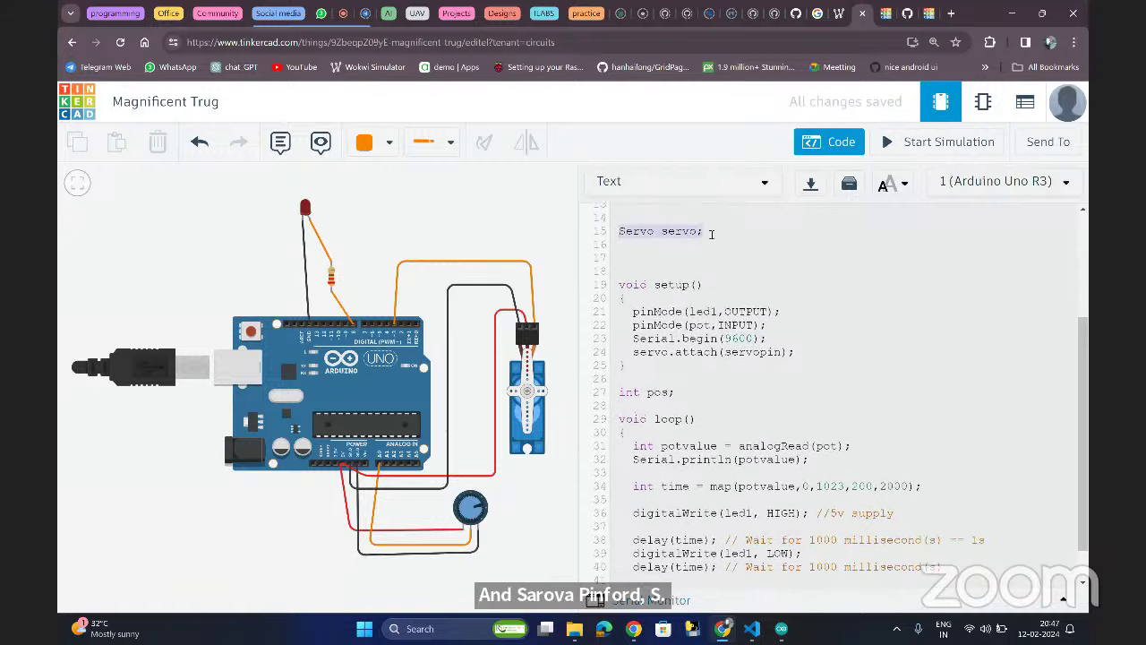
left_click(713, 234)
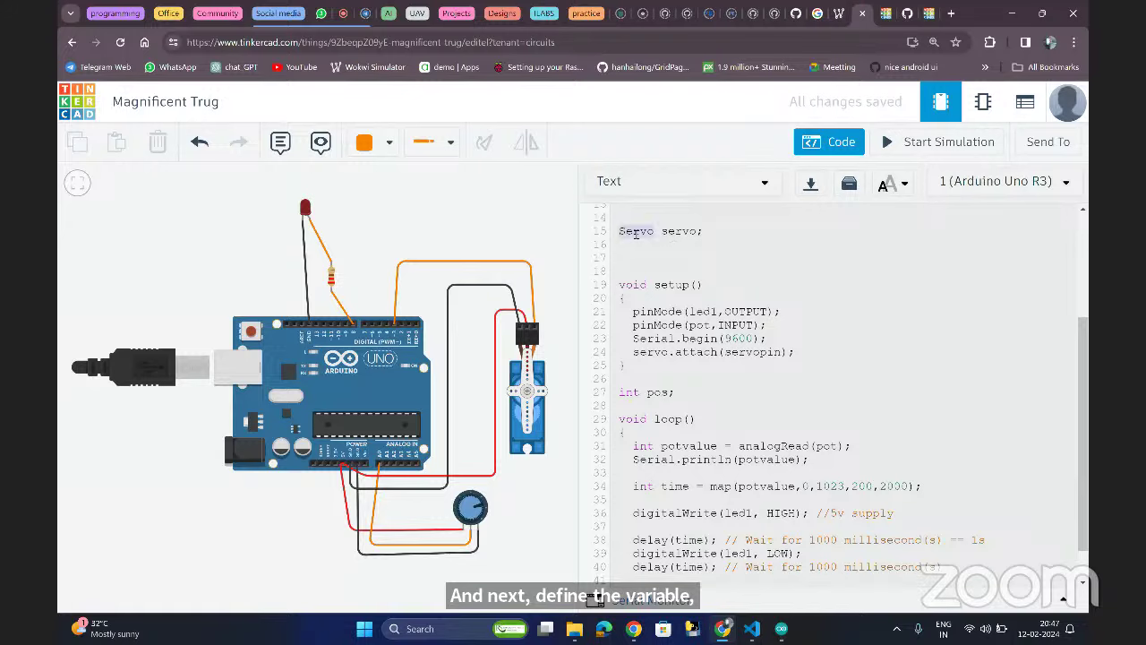
left_click(675, 232)
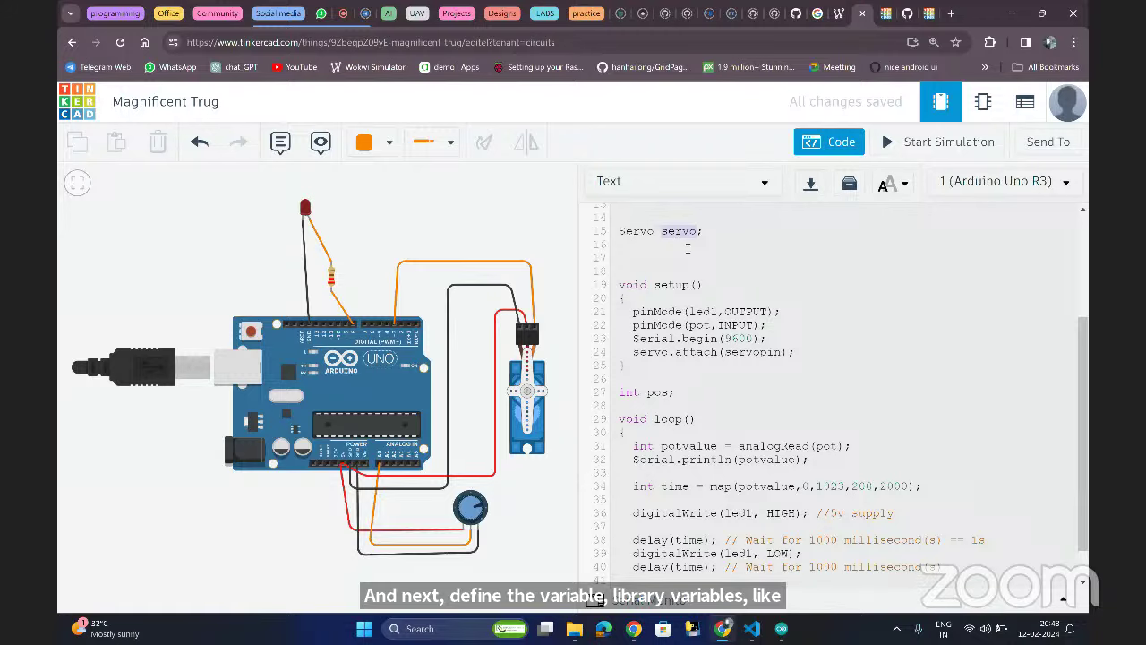
left_click(687, 248)
scroll(687, 248, "down", 1)
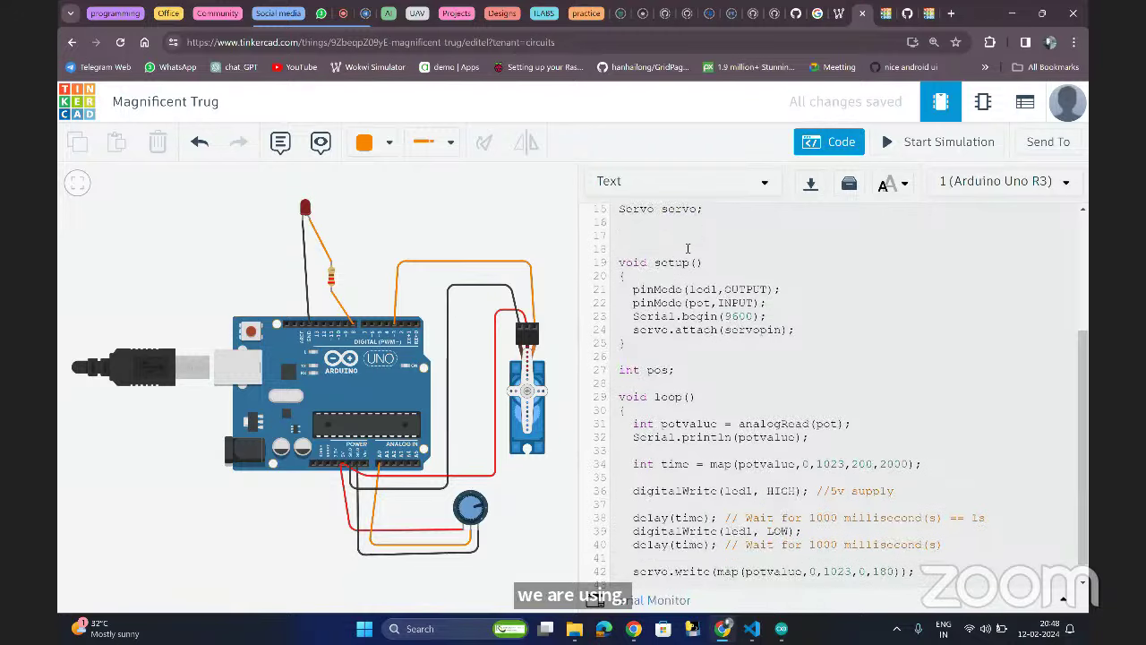
scroll(687, 248, "up", 3)
scroll(672, 268, "down", 2)
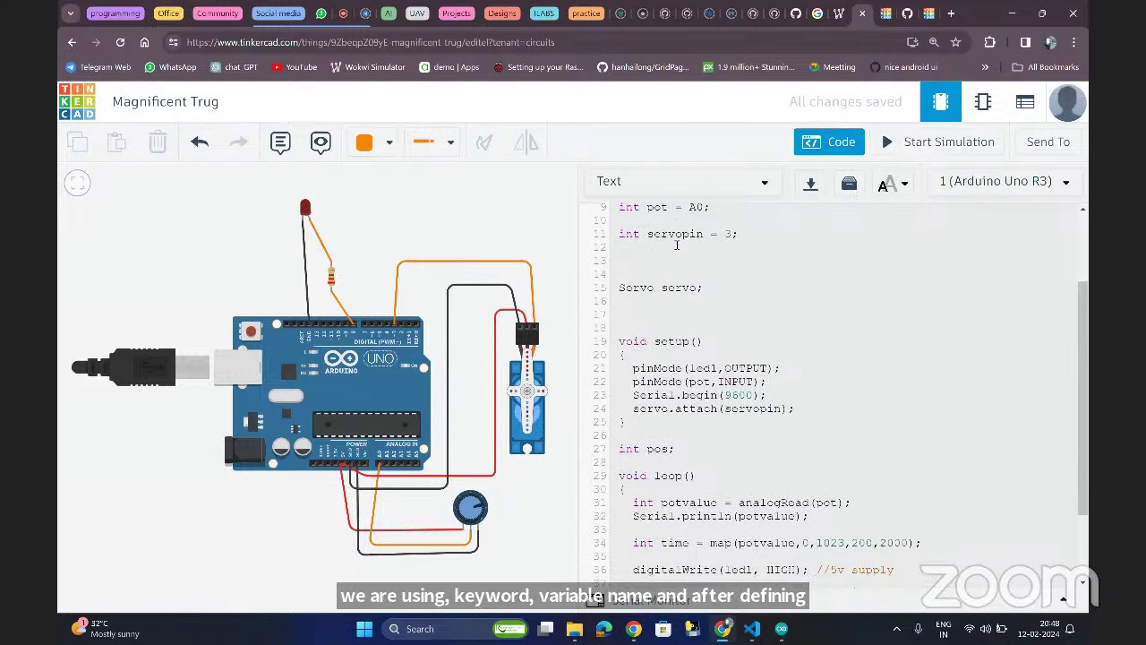
- Examine the setup function's pin modes for led1 and pot and its Serial.begin line
scroll(671, 270, "down", 2)
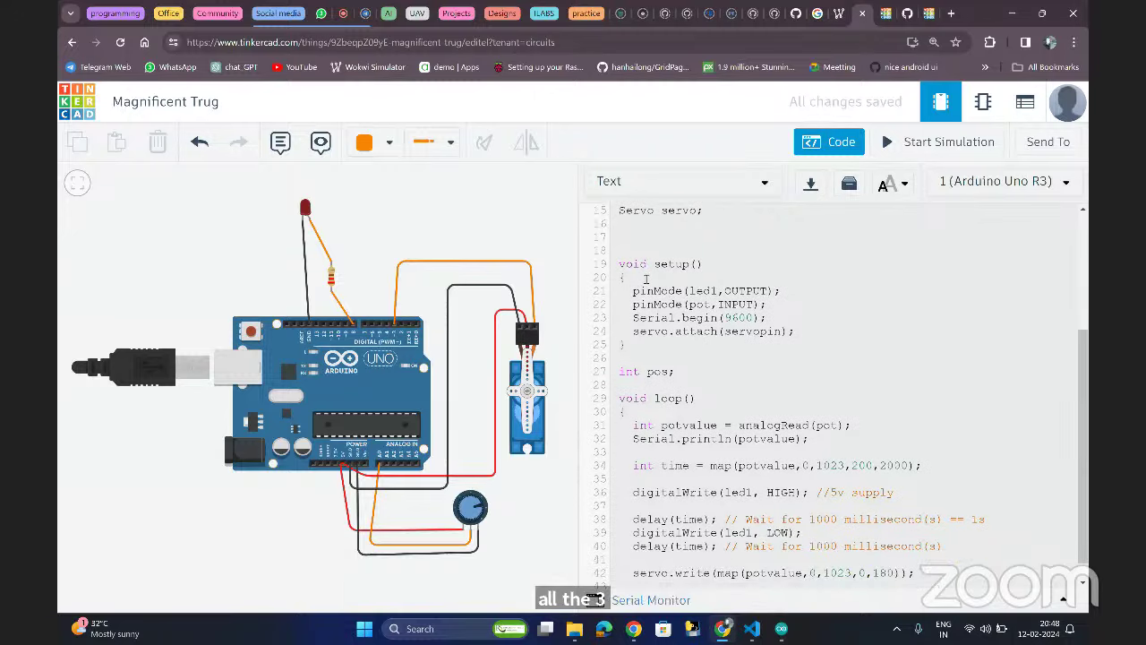
scroll(644, 279, "down", 1)
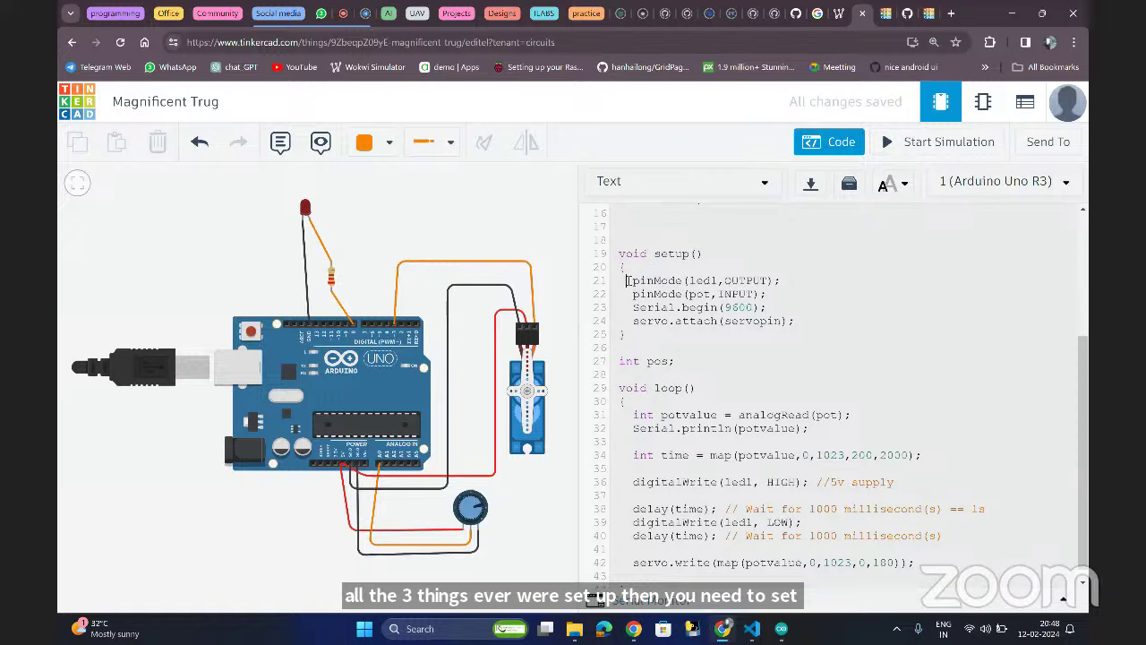
left_click_drag(632, 280, 782, 280)
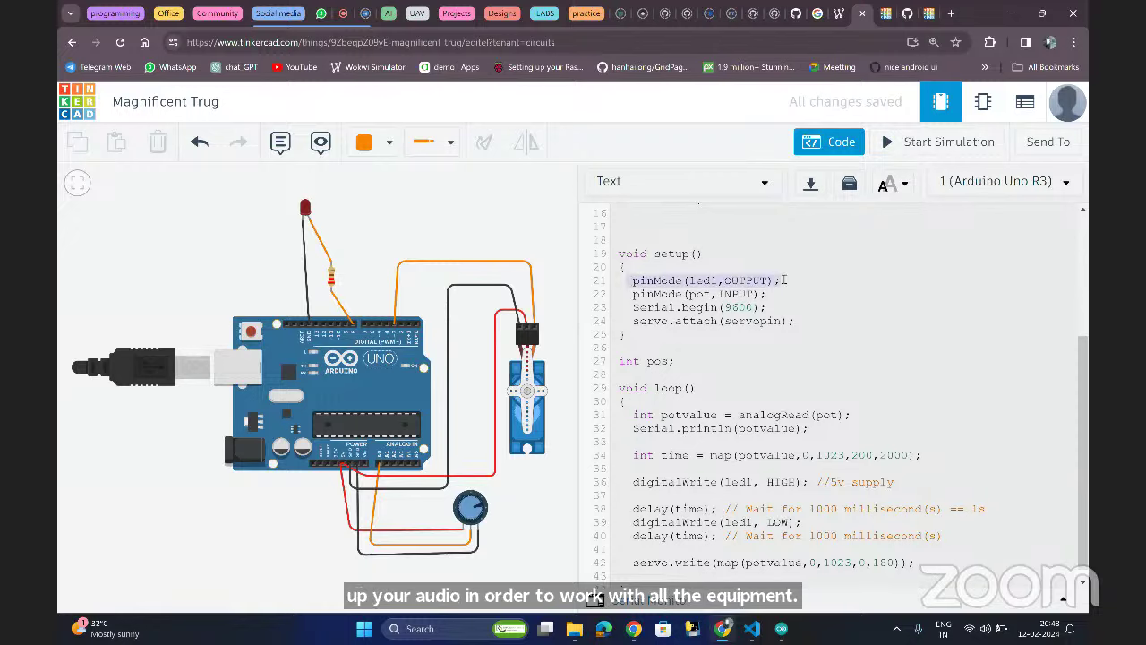
left_click(782, 280)
key("shift+Home")
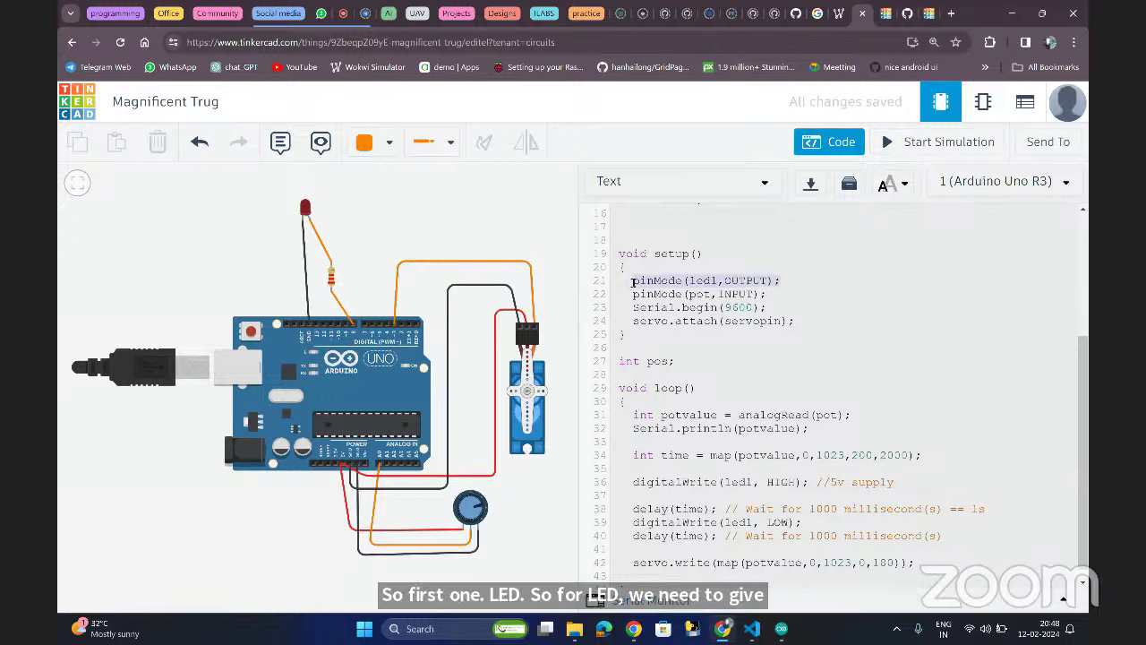
left_click(627, 280)
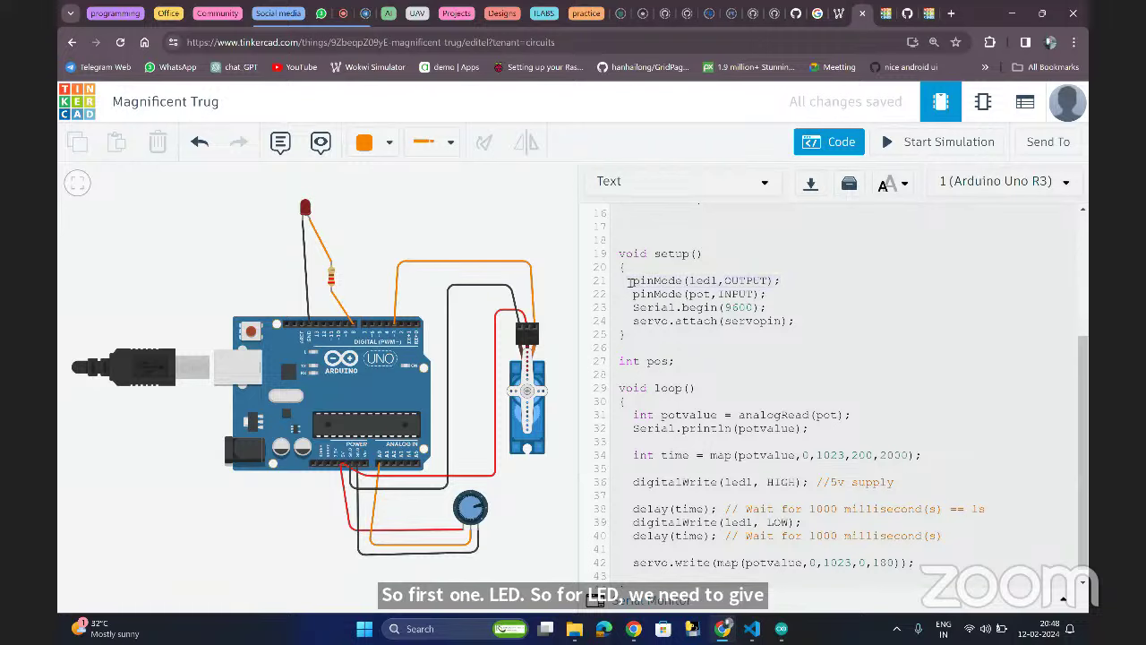
scroll(629, 280, "down", 1)
key("shift+End")
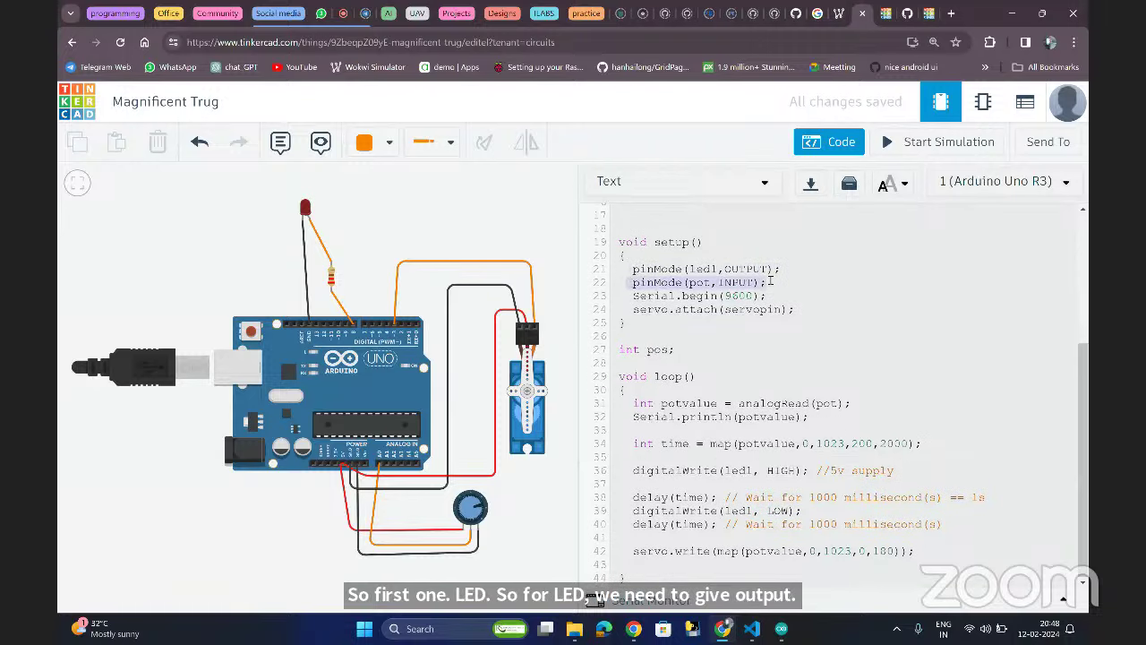
left_click(786, 281)
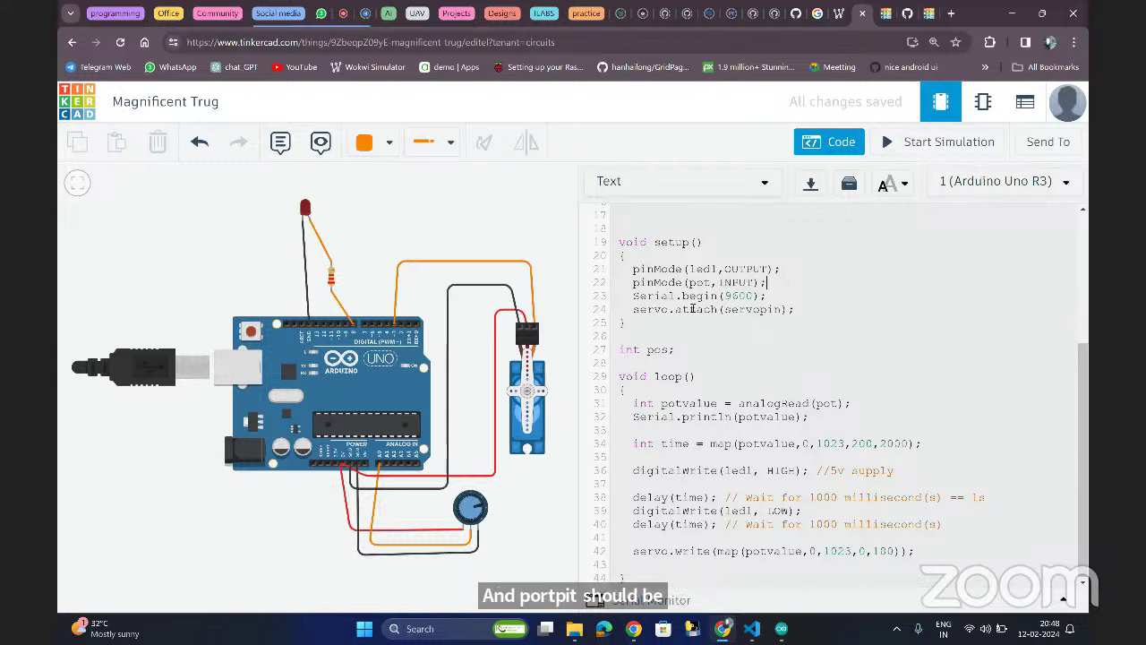
left_click_drag(633, 298, 783, 294)
left_click(783, 293)
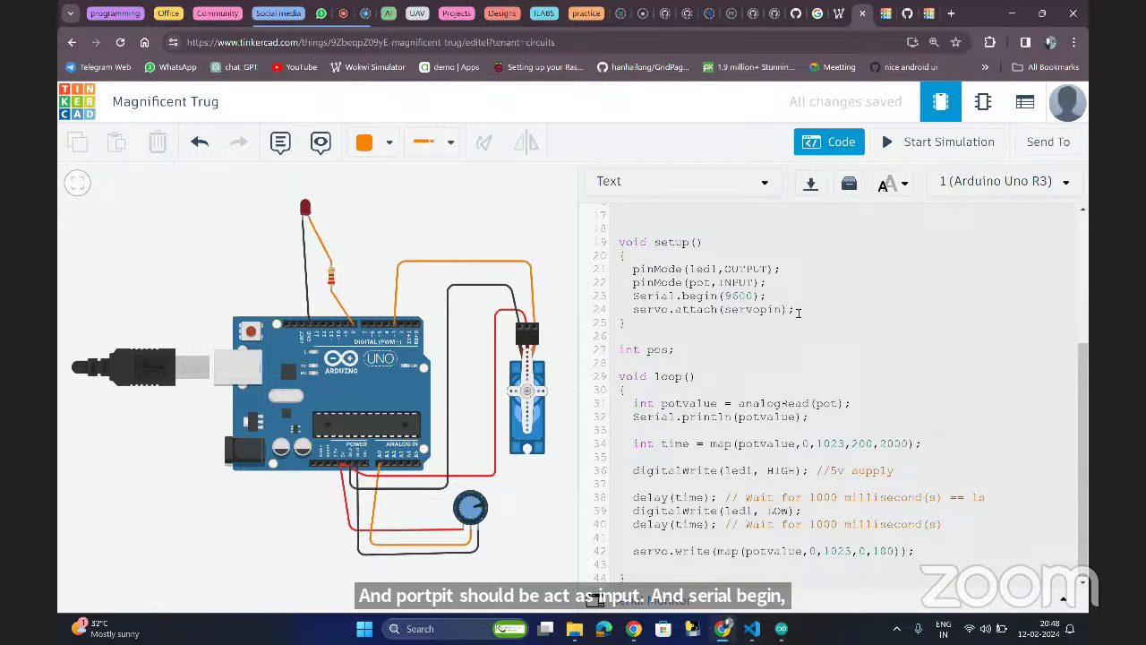
- Examine the servo.attach call and its servopin argument in the setup function
left_click_drag(797, 312, 712, 310)
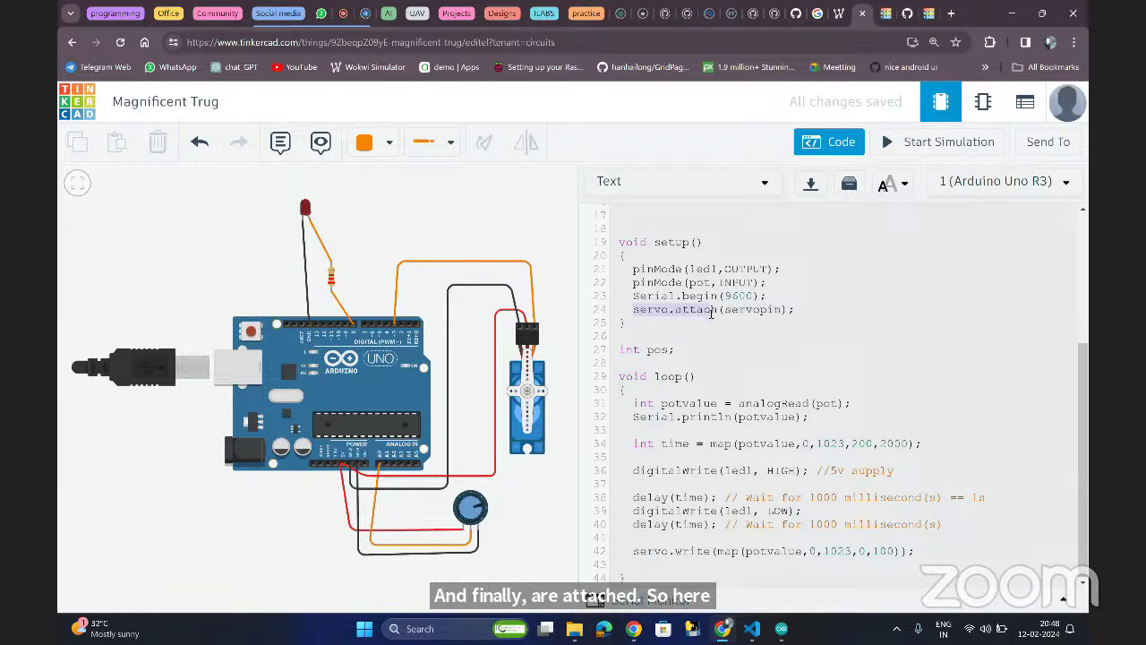
left_click(713, 311)
double_click(736, 308)
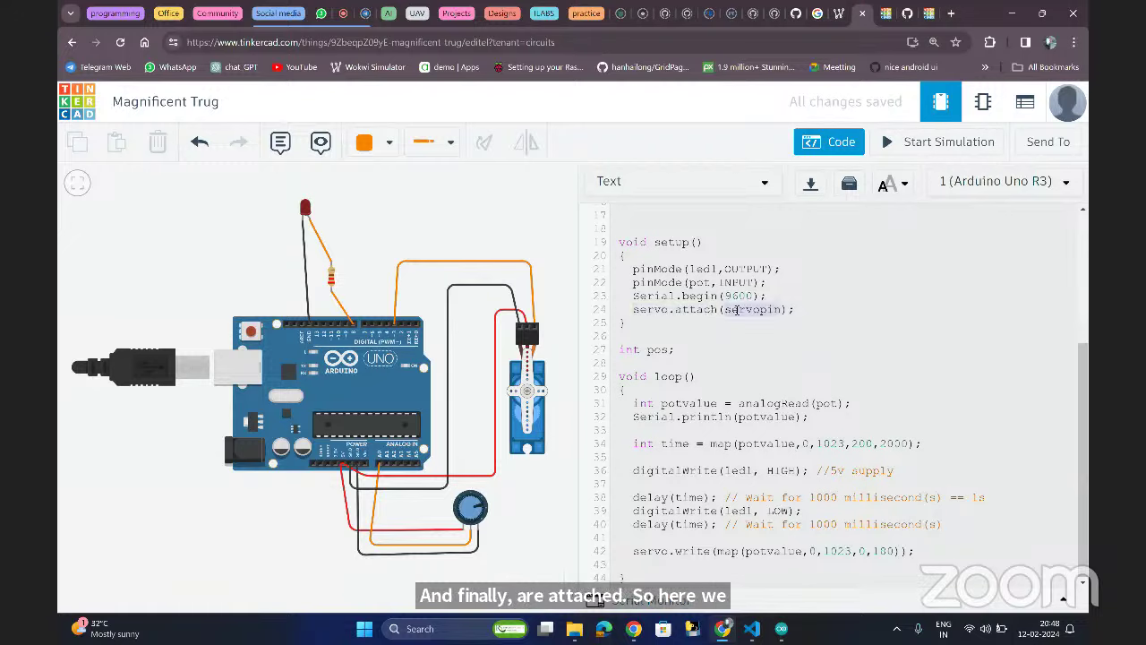
left_click(813, 309)
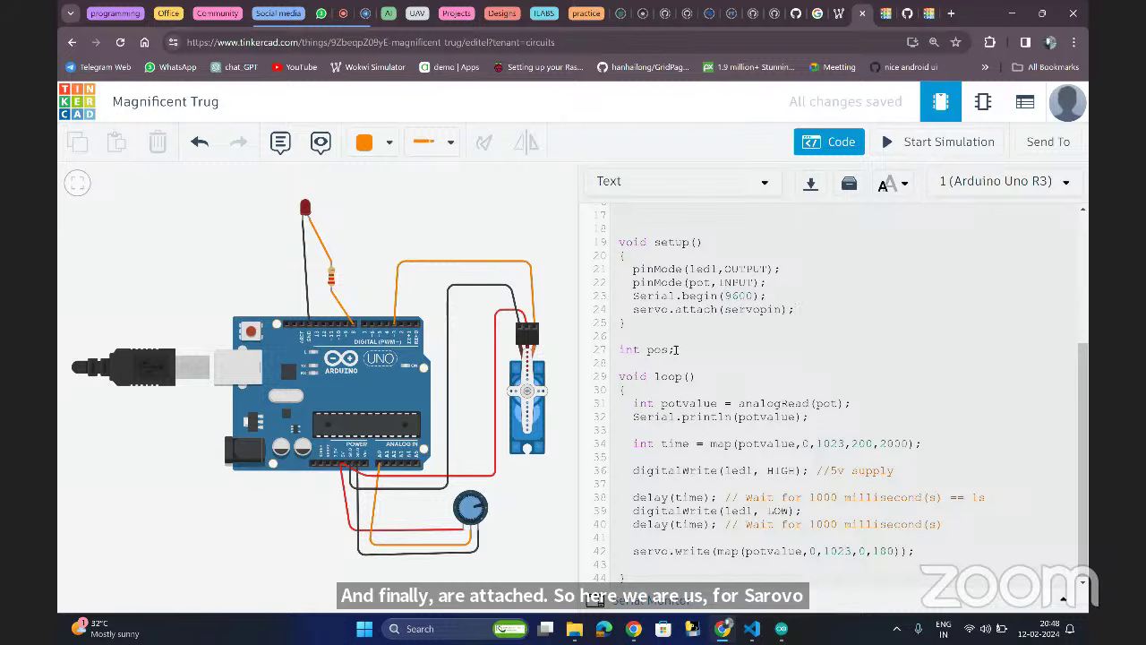
- Review the start of the loop function, where analogRead(pot) is stored in potvalue
left_click(655, 394)
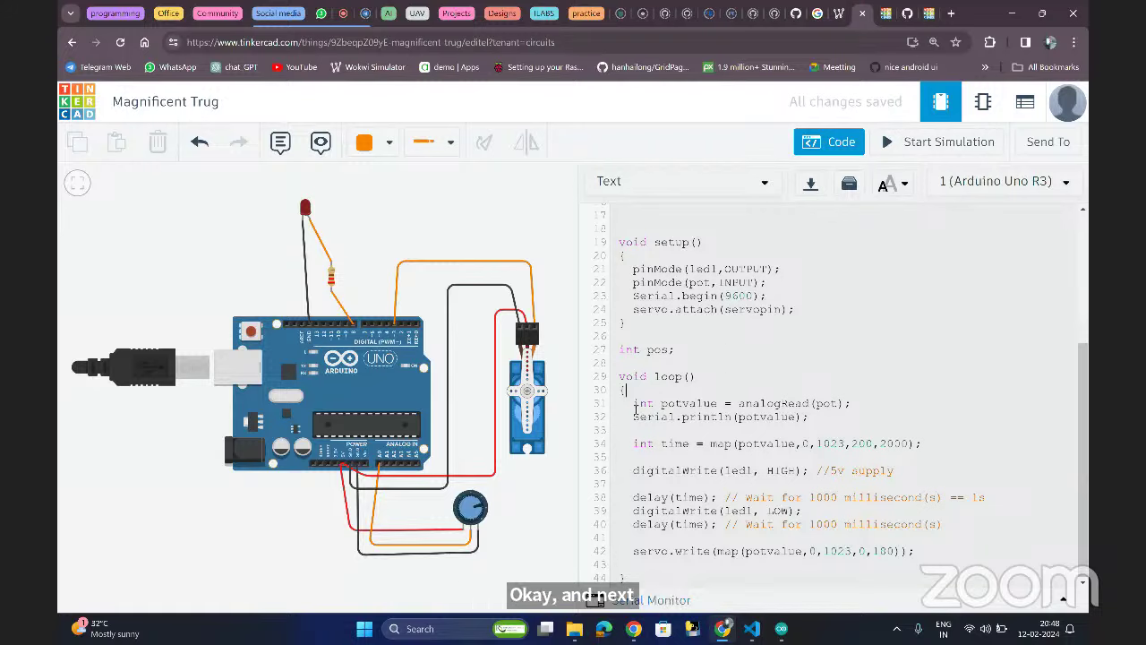
left_click_drag(633, 404, 848, 407)
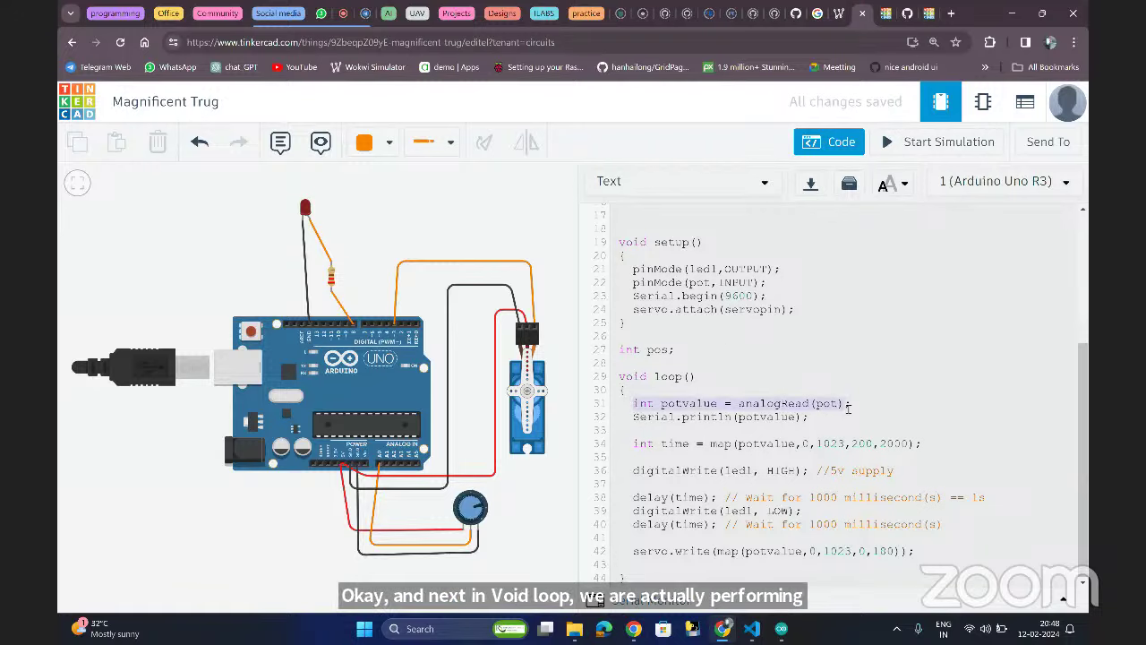
left_click(847, 408)
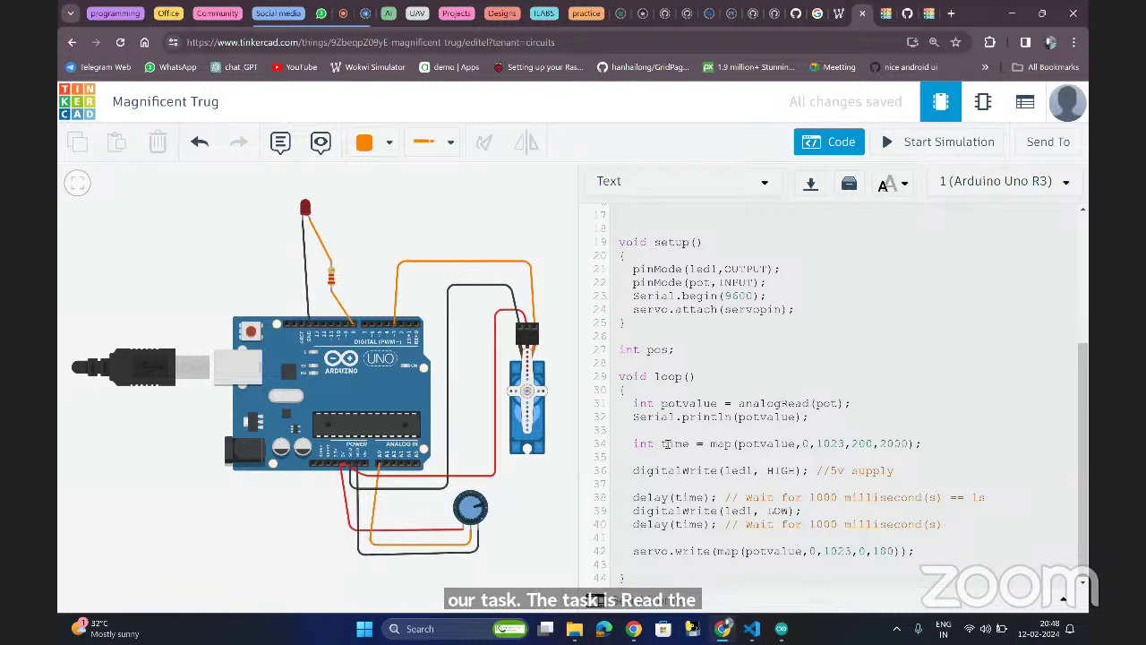
- Examine the map call in the time assignment: its potvalue input, the 0 to 1023 input range and the 200 to 2000 output range
left_click_drag(667, 443, 922, 445)
left_click(922, 445)
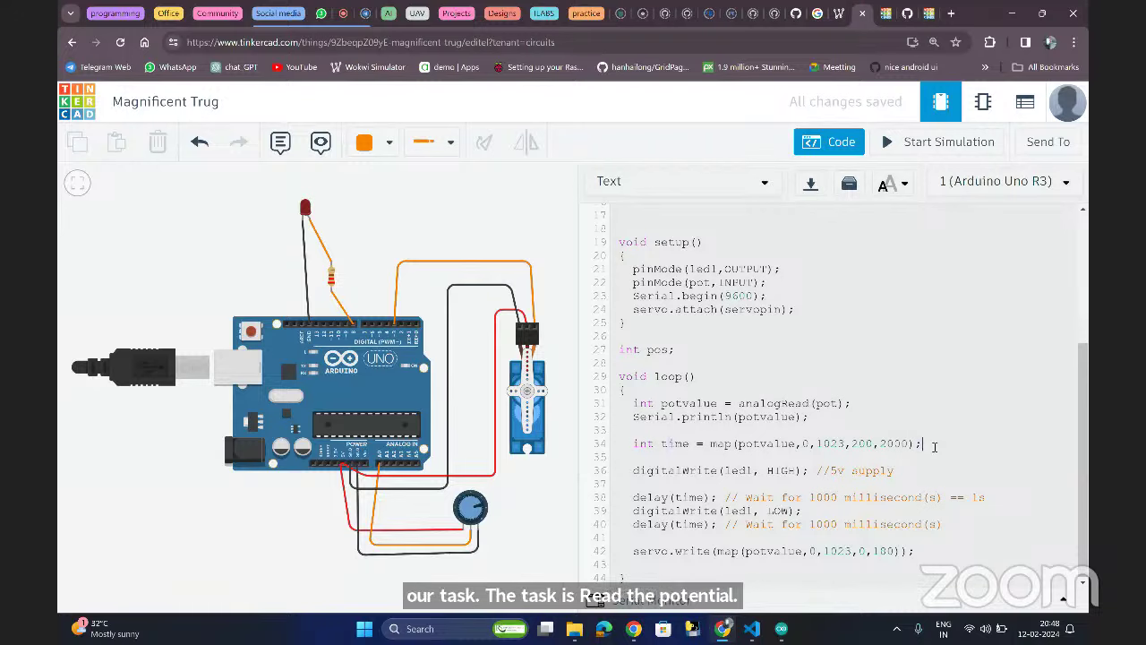
double_click(721, 445)
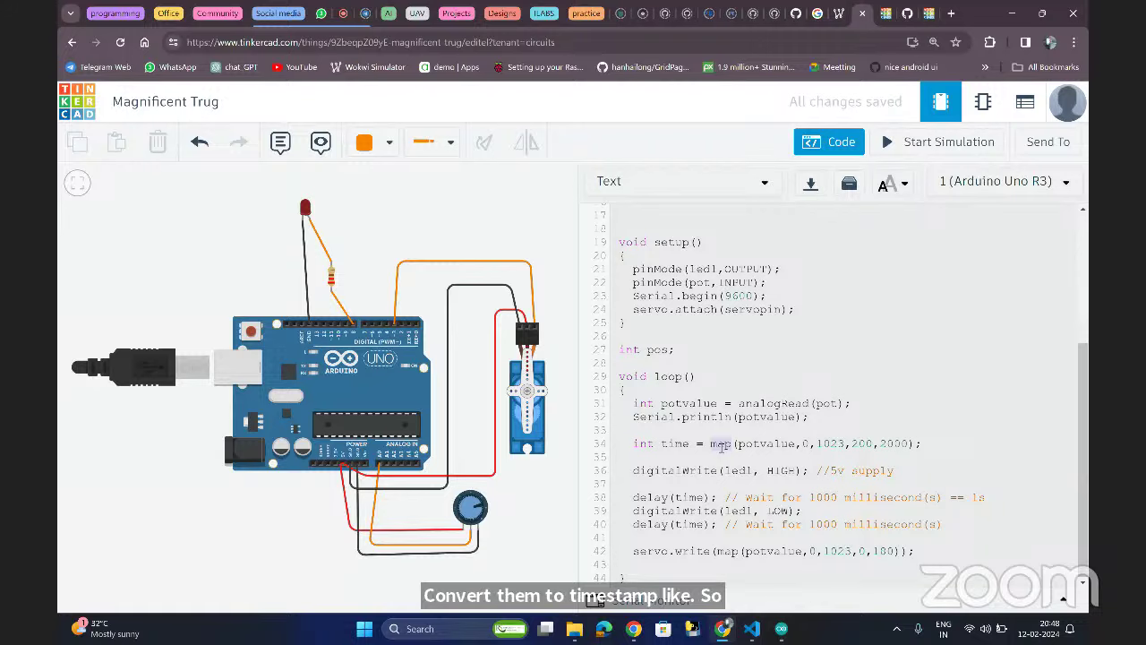
double_click(776, 444)
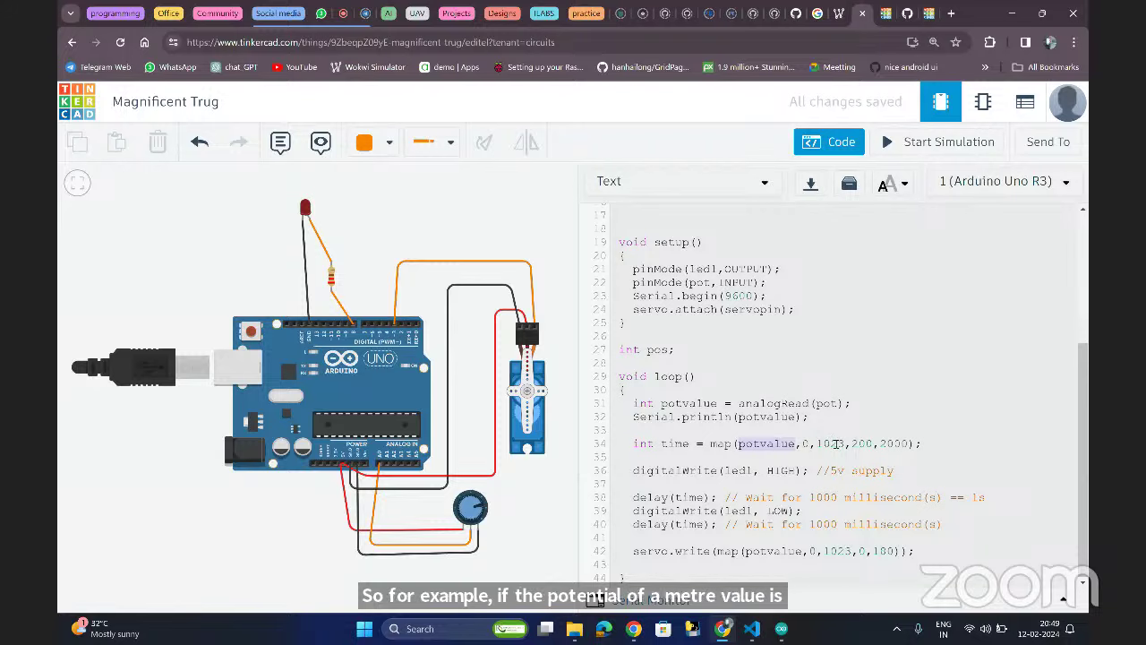
left_click(865, 443)
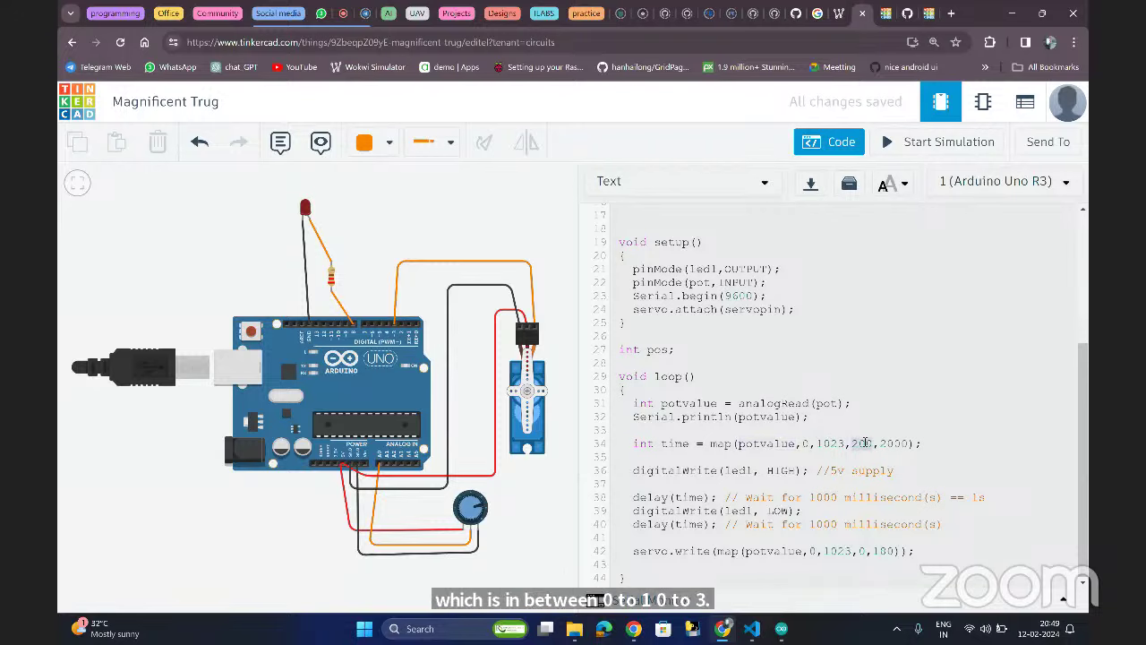
left_click(884, 444)
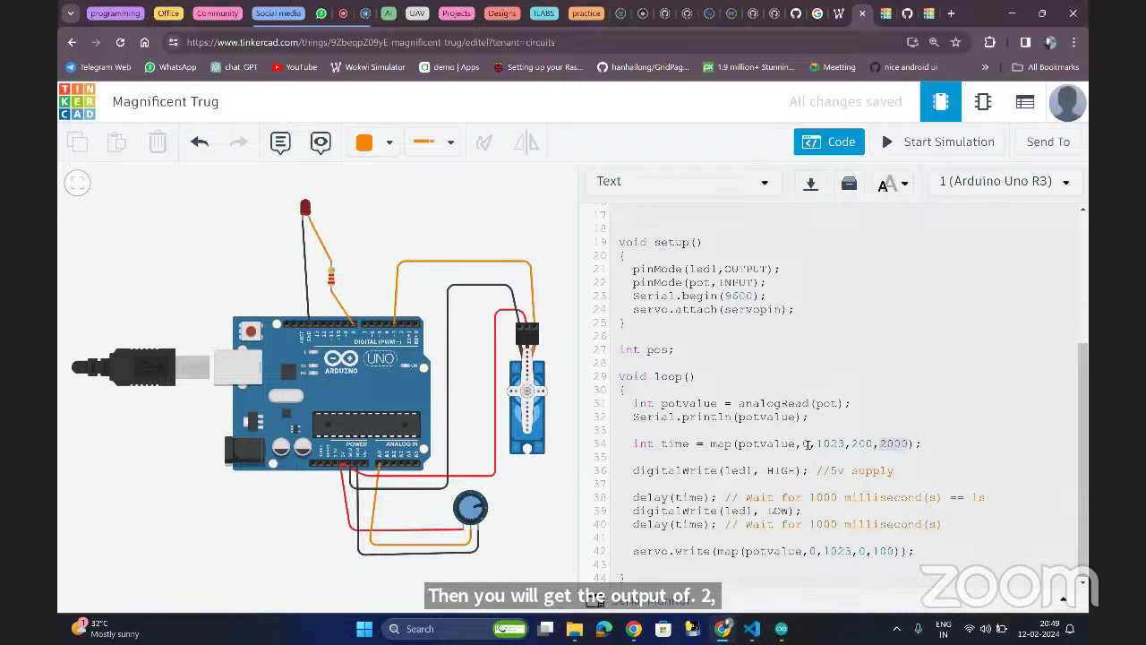
left_click(805, 444)
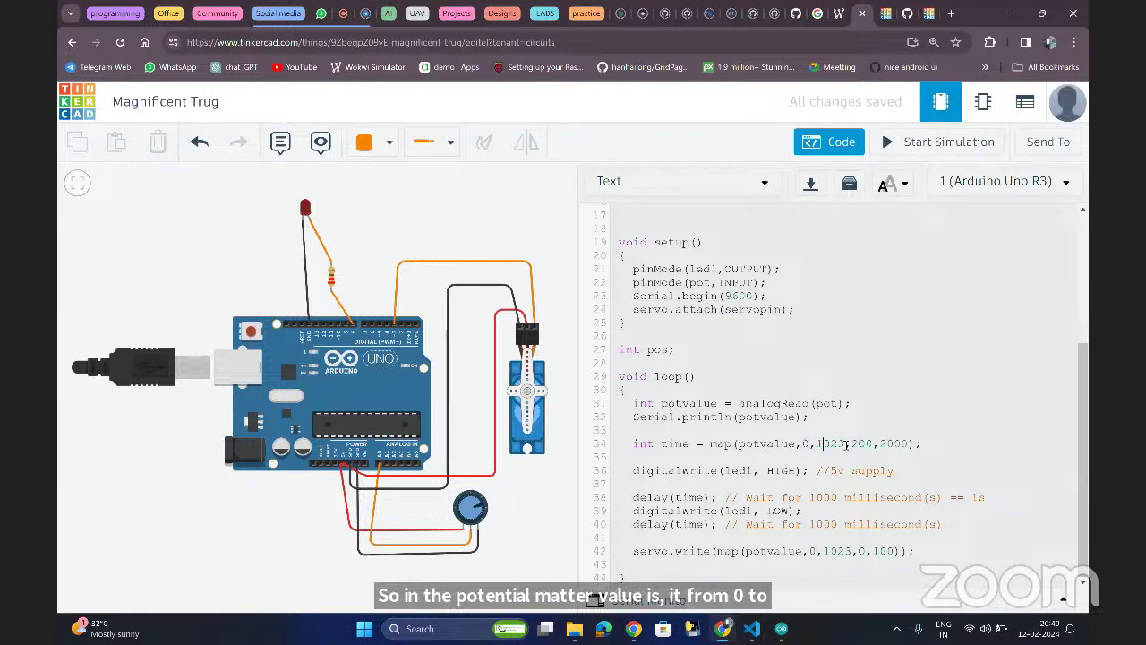
- Compare the time variable with the 200 and 2000 output limits of its map call
double_click(673, 443)
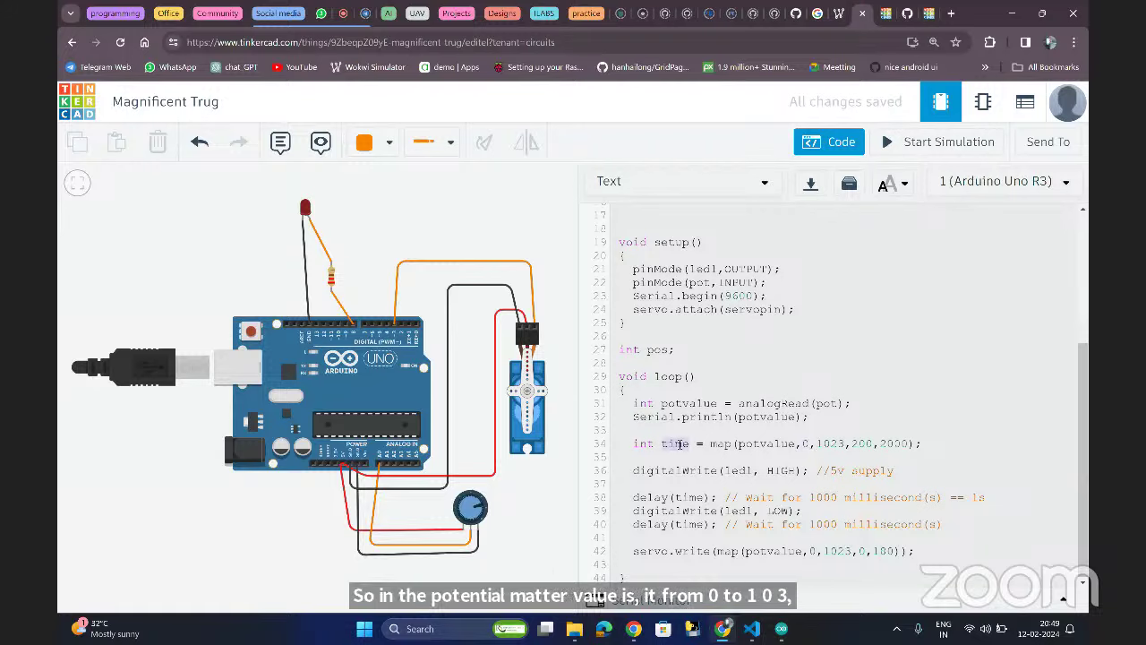
double_click(861, 443)
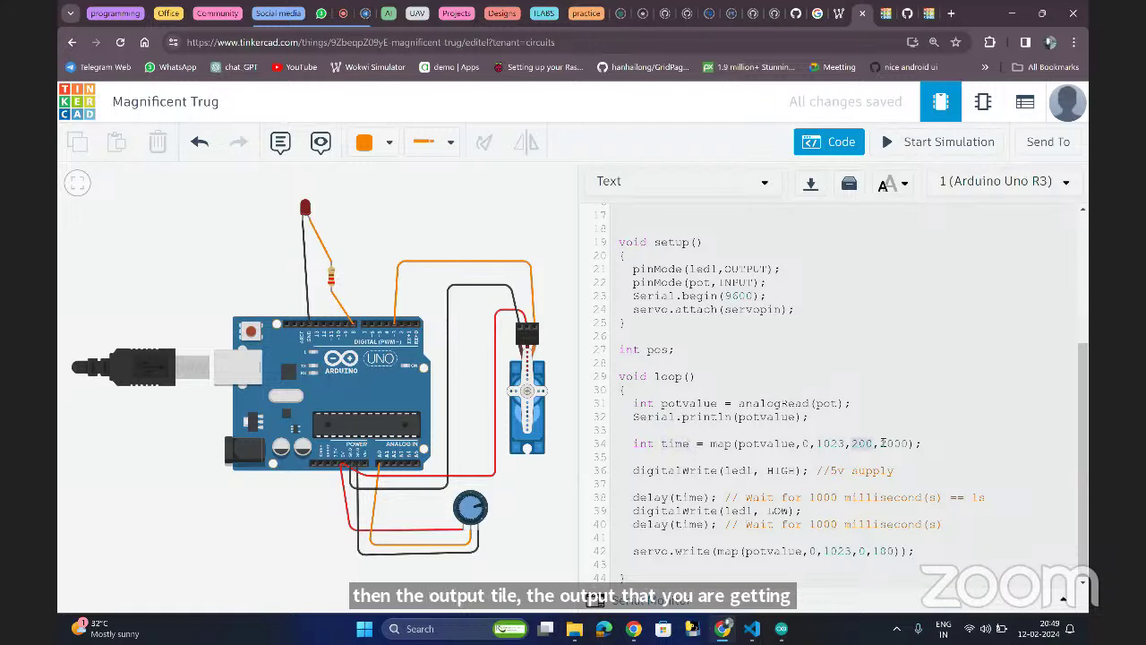
double_click(895, 443)
left_click(897, 443)
left_click(674, 443)
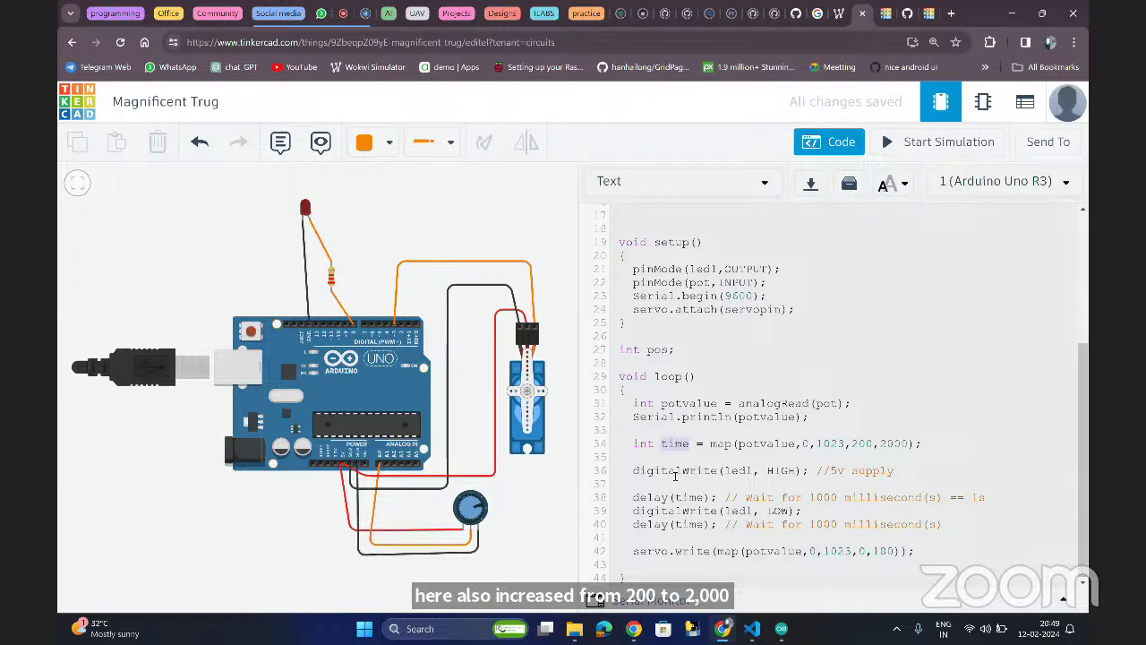
- Review the led1 digitalWrite and delay(time) lines together with the potvalue argument of Serial.println
left_click_drag(656, 484, 714, 523)
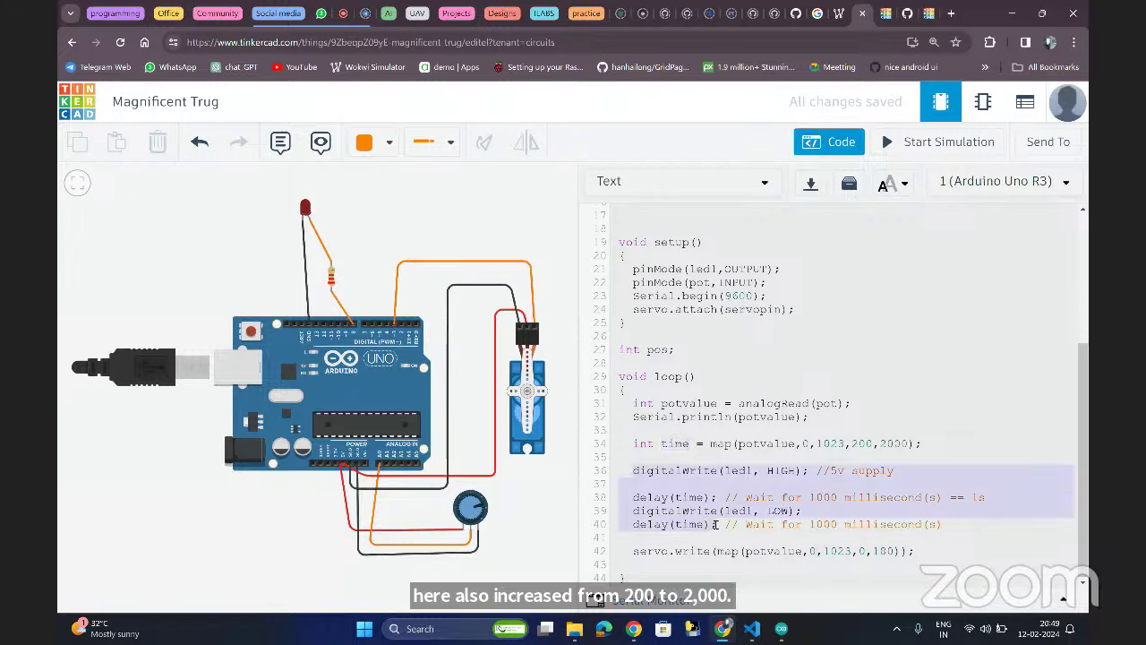
left_click(715, 524)
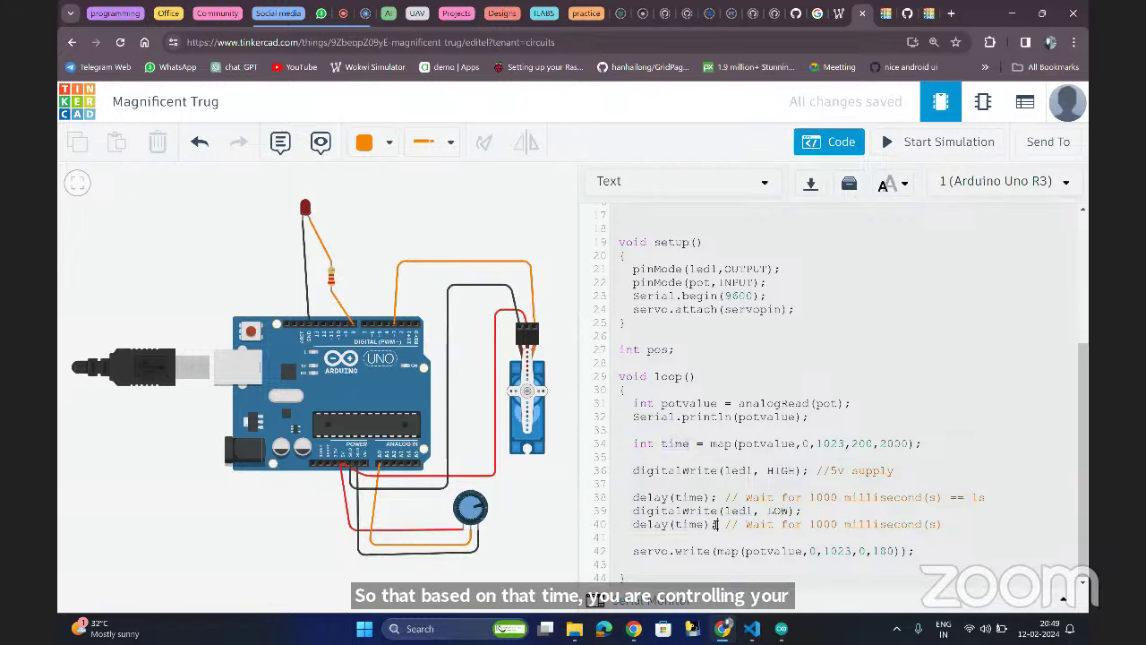
left_click(756, 416)
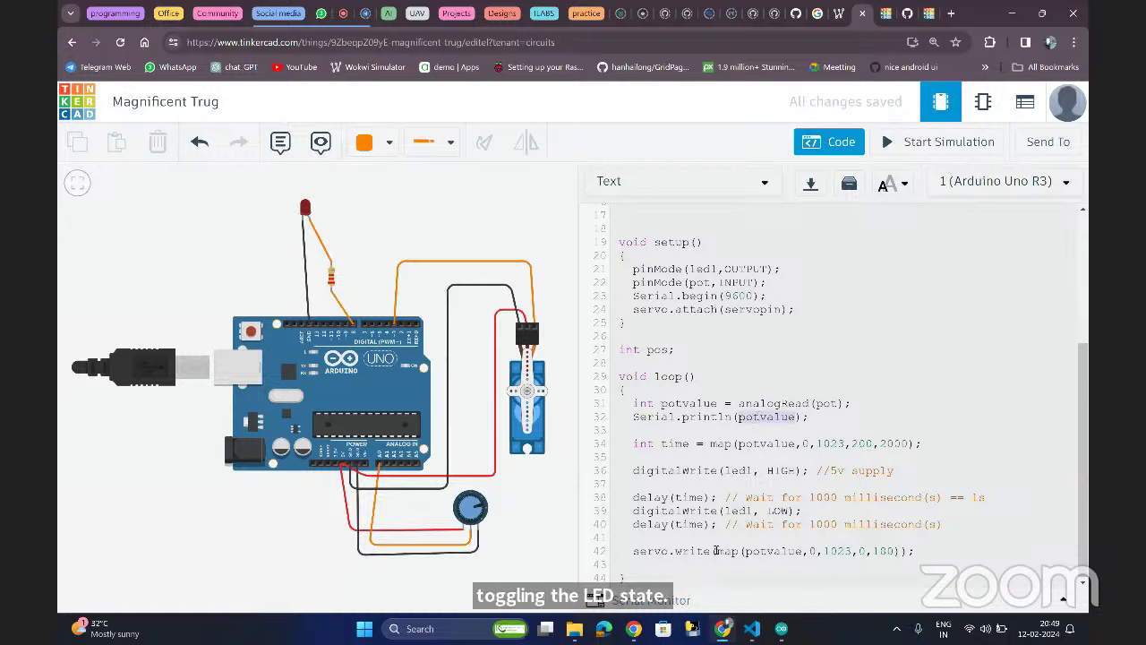
- Examine how servo.write maps potvalue from 0–1023 to 0–180, and inspect the micro servo it drives in the circuit
left_click_drag(715, 551, 898, 553)
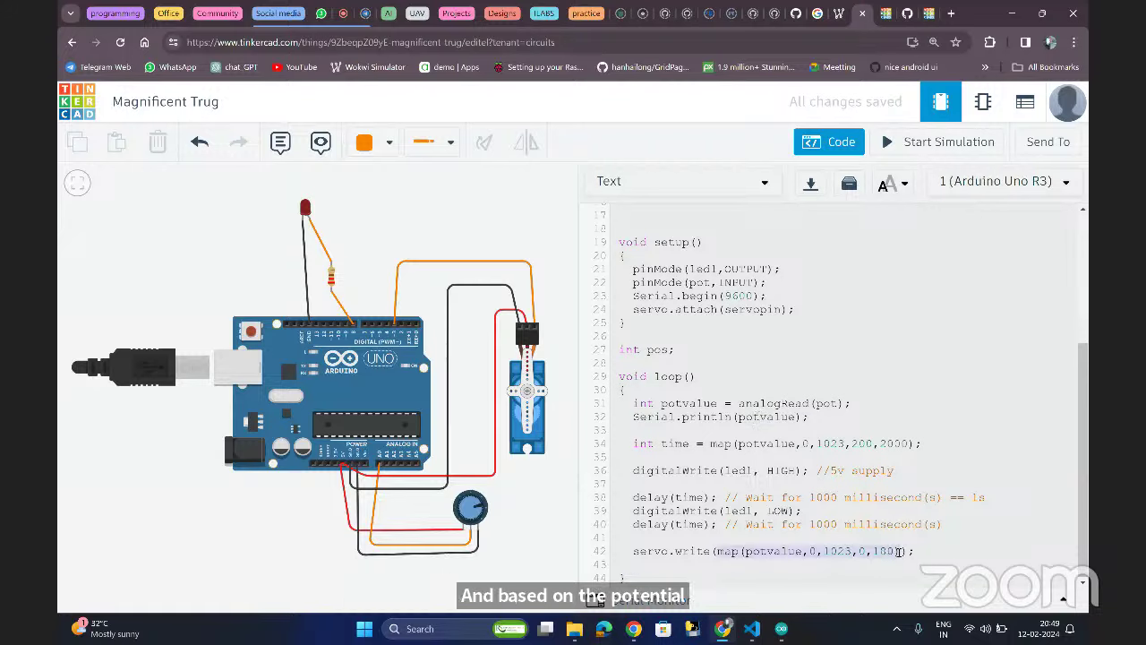
left_click(688, 565)
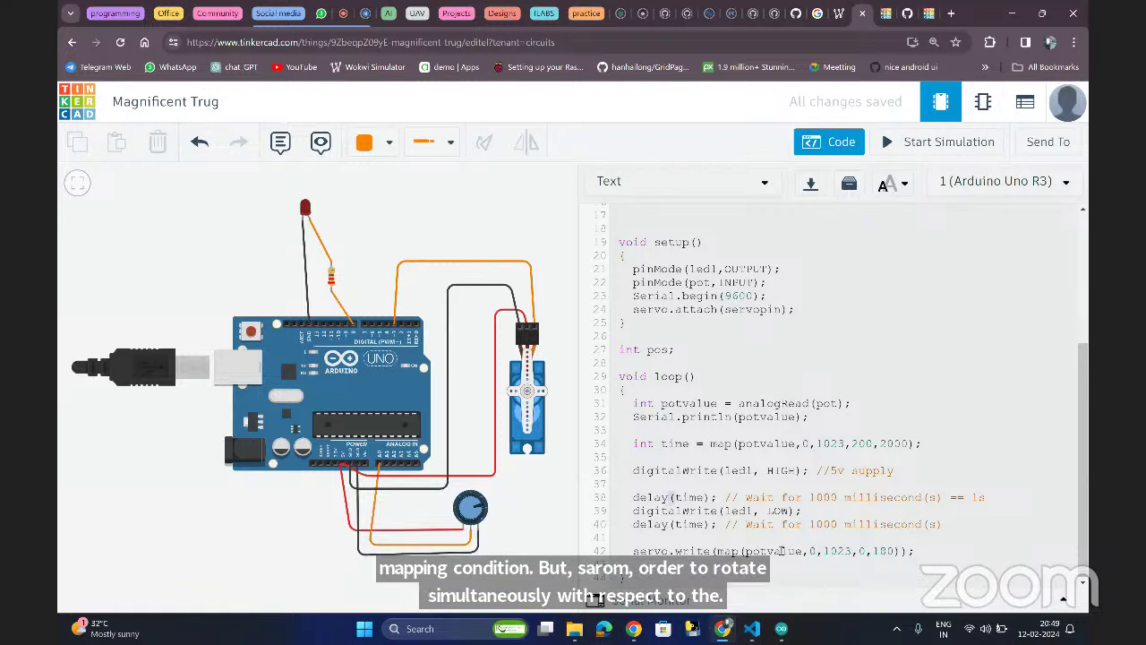
left_click(717, 551)
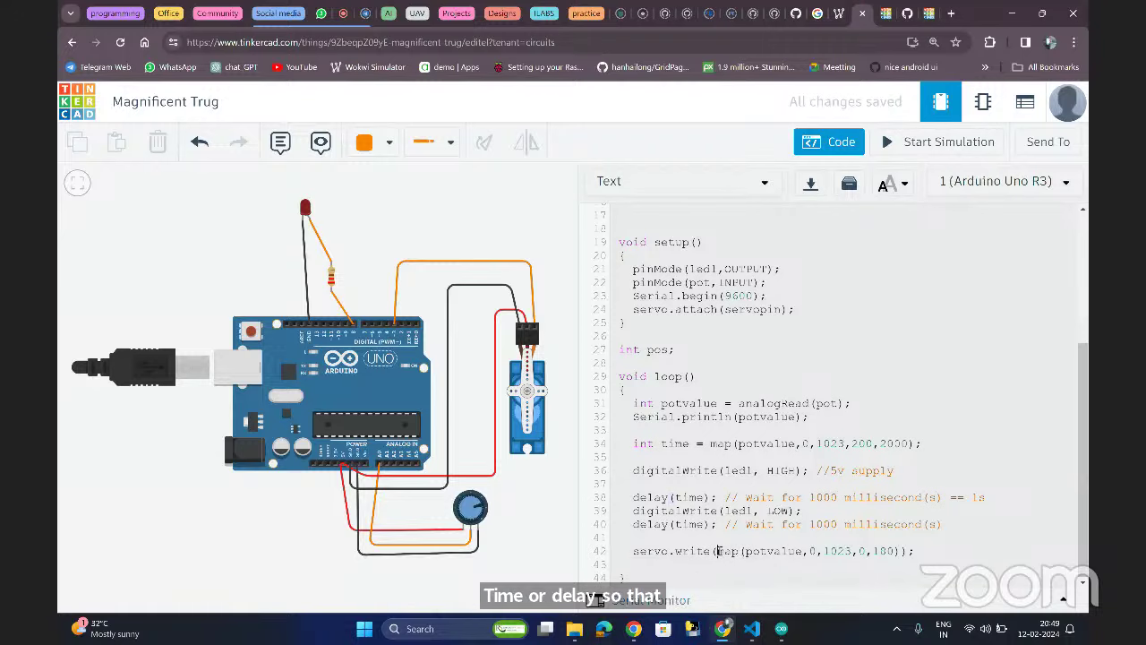
left_click_drag(718, 551, 898, 552)
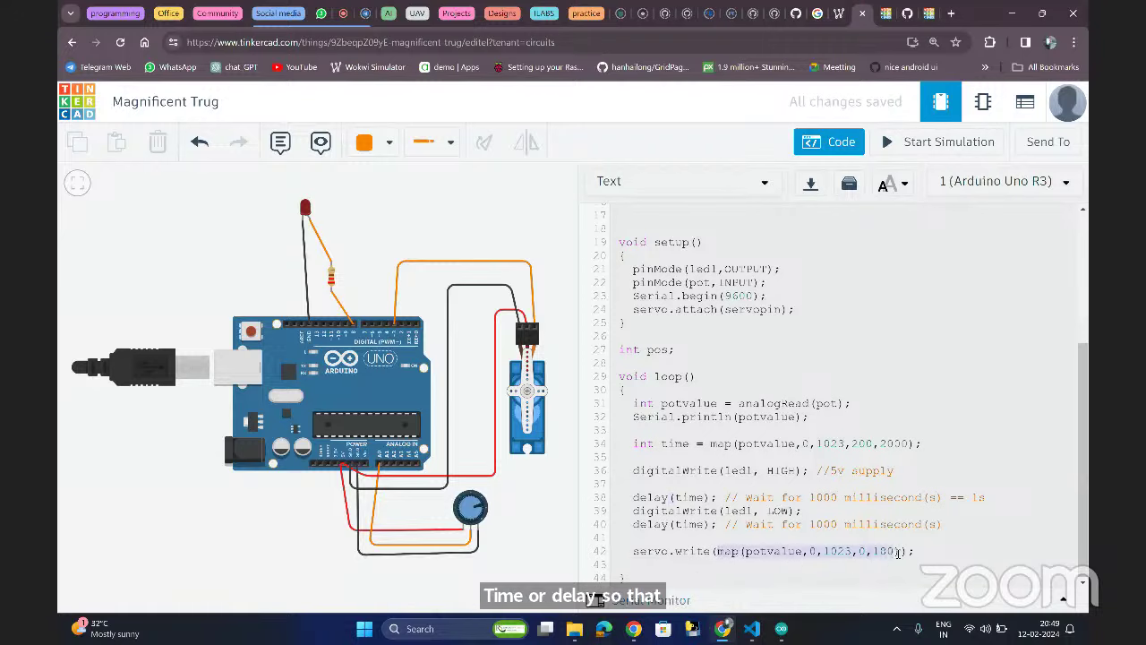
left_click(898, 552)
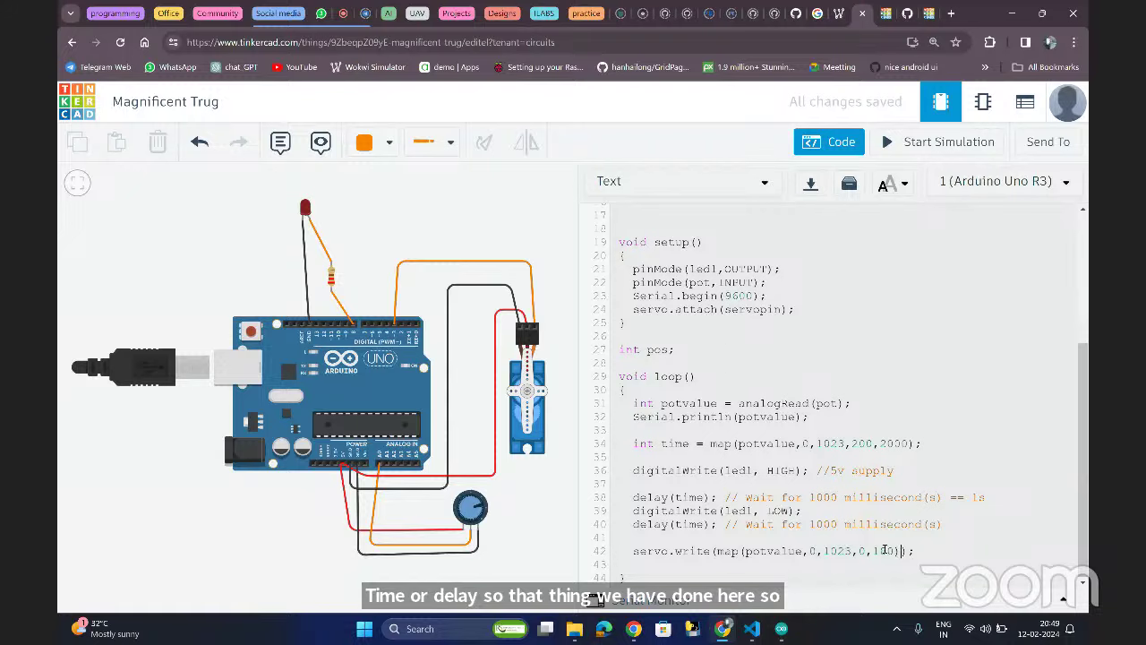
double_click(885, 551)
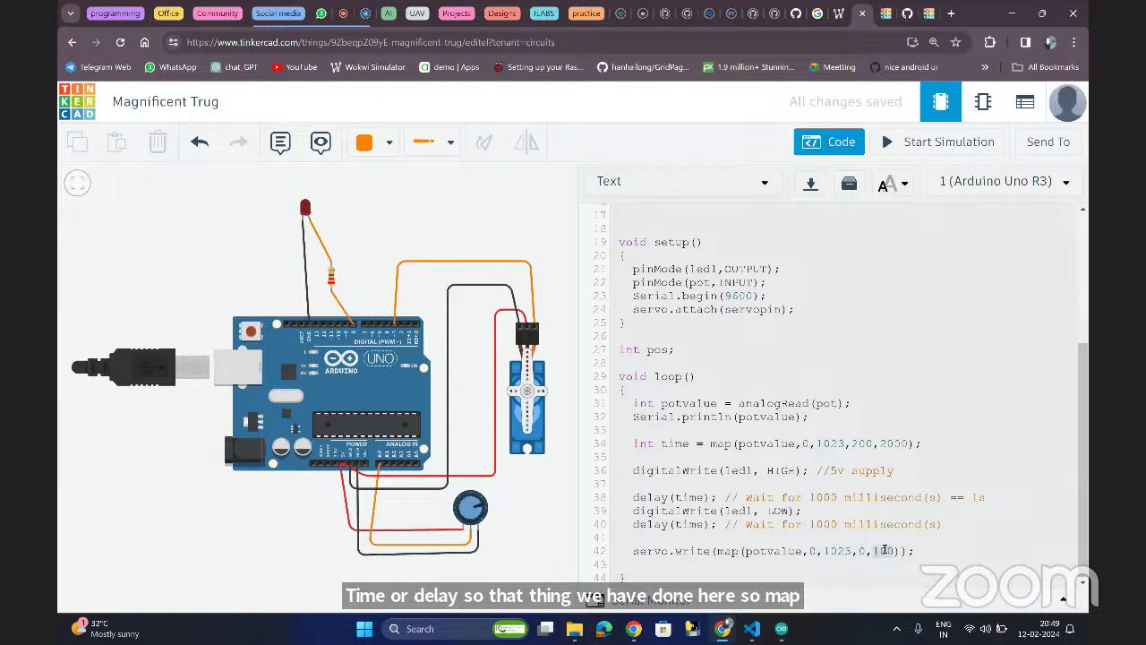
double_click(661, 551)
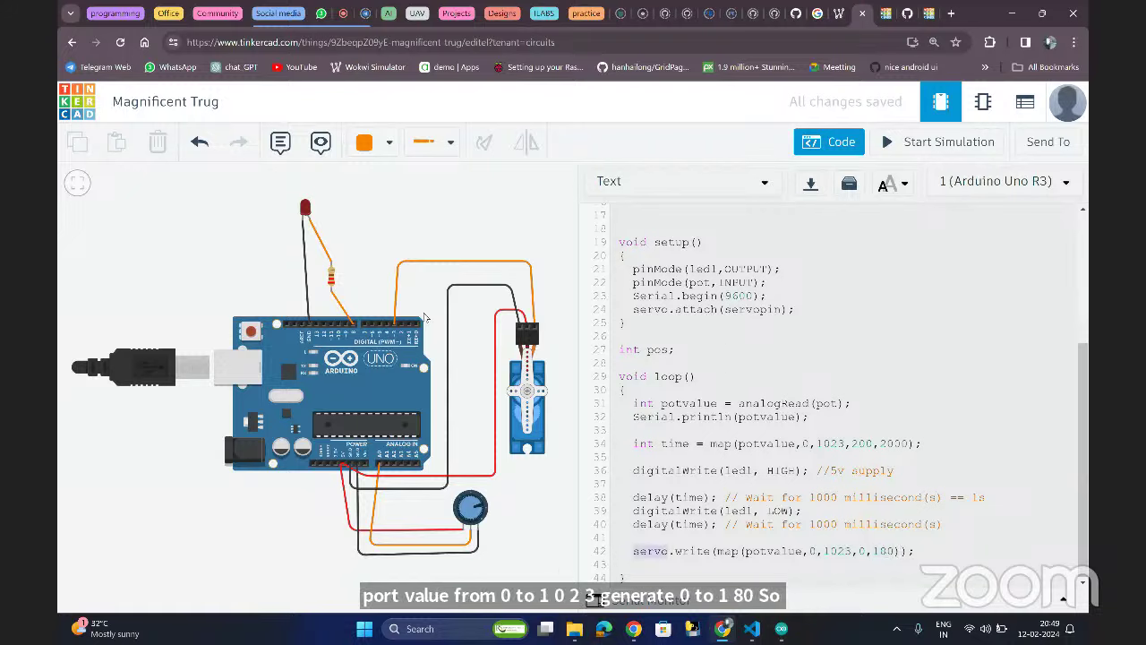
left_click(523, 367)
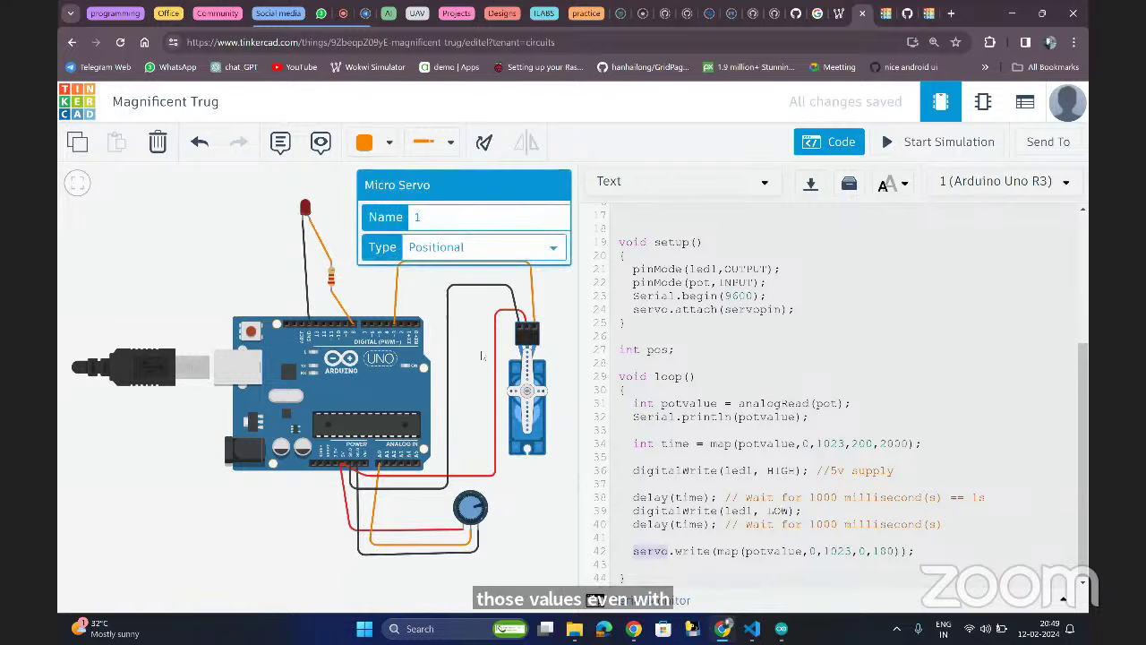
left_click(482, 356)
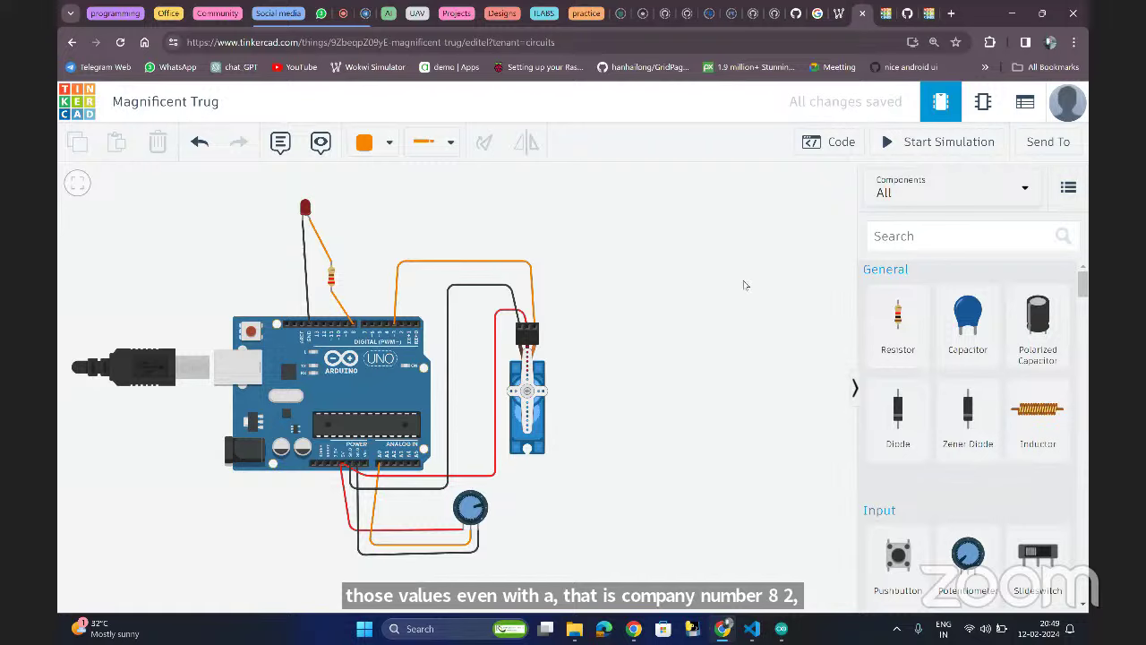
- With the code editor closed, start the simulation and turn the potentiometer knob to test the servo angle and LED blink rate
left_click(889, 146)
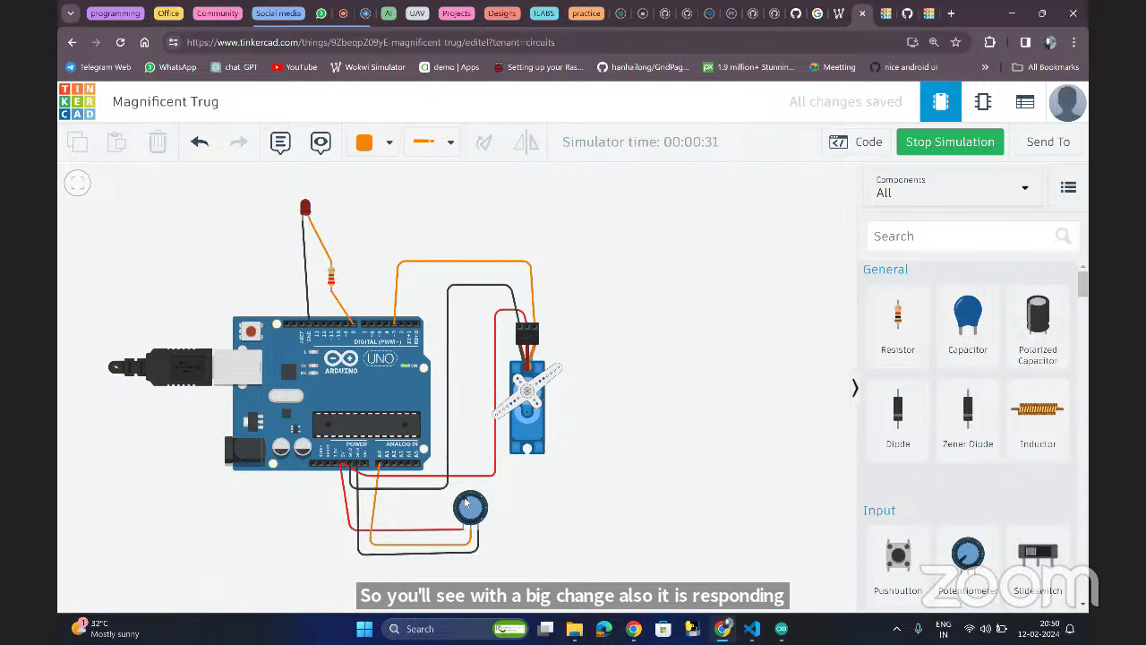
left_click_drag(467, 503, 490, 537)
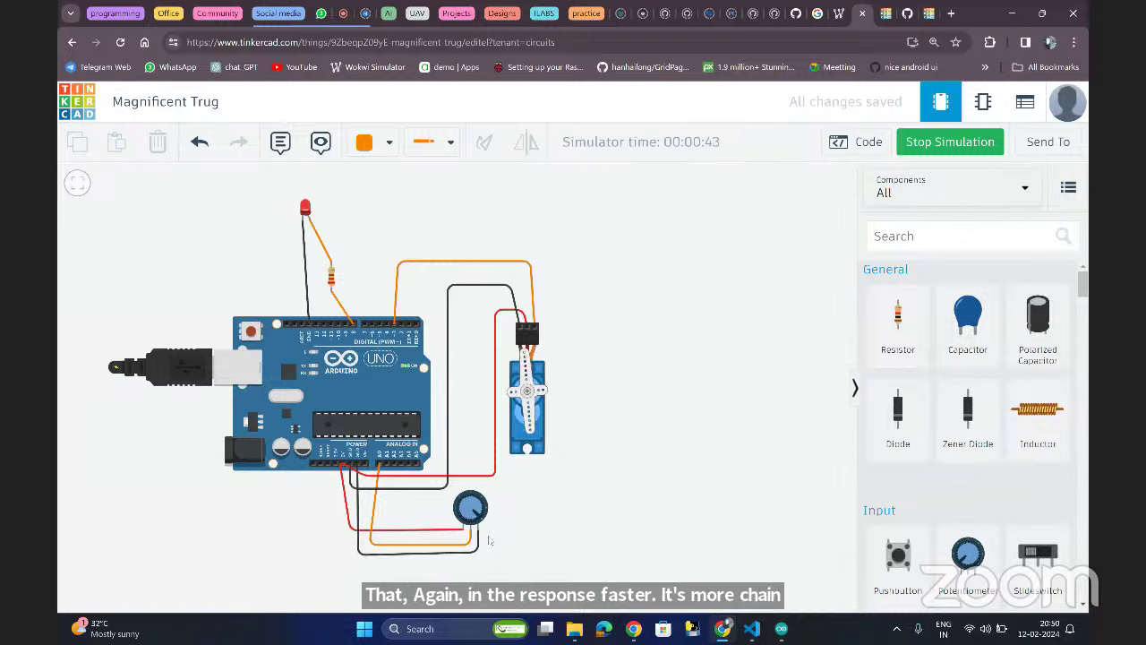
- Switch to the running Zoom meeting in the browser
left_click(345, 12)
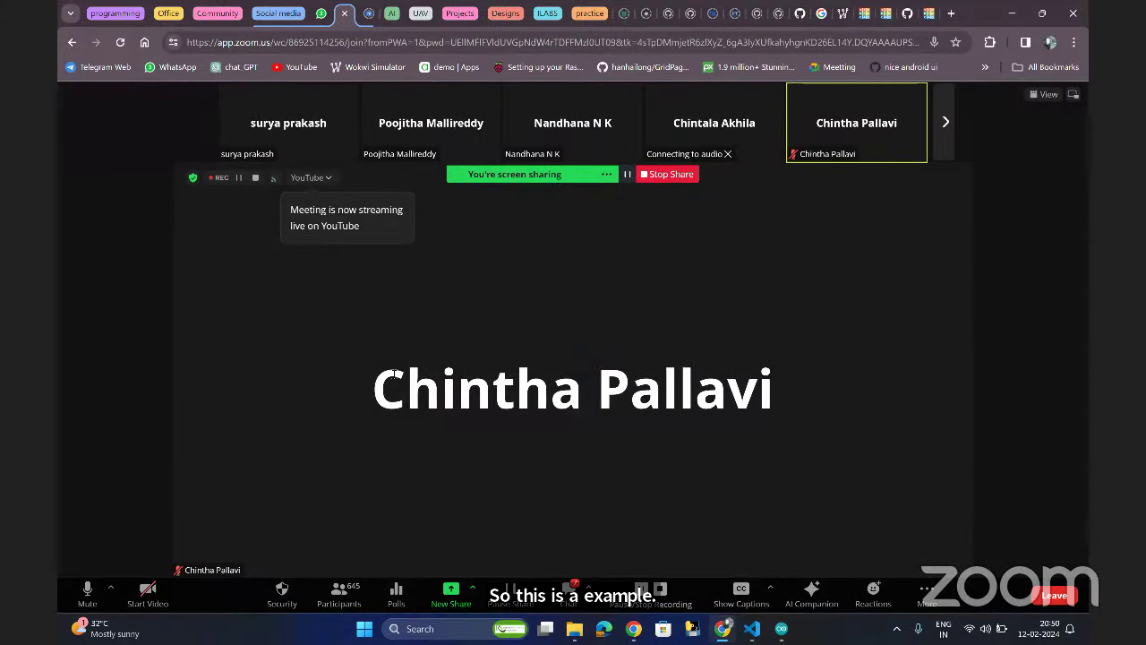